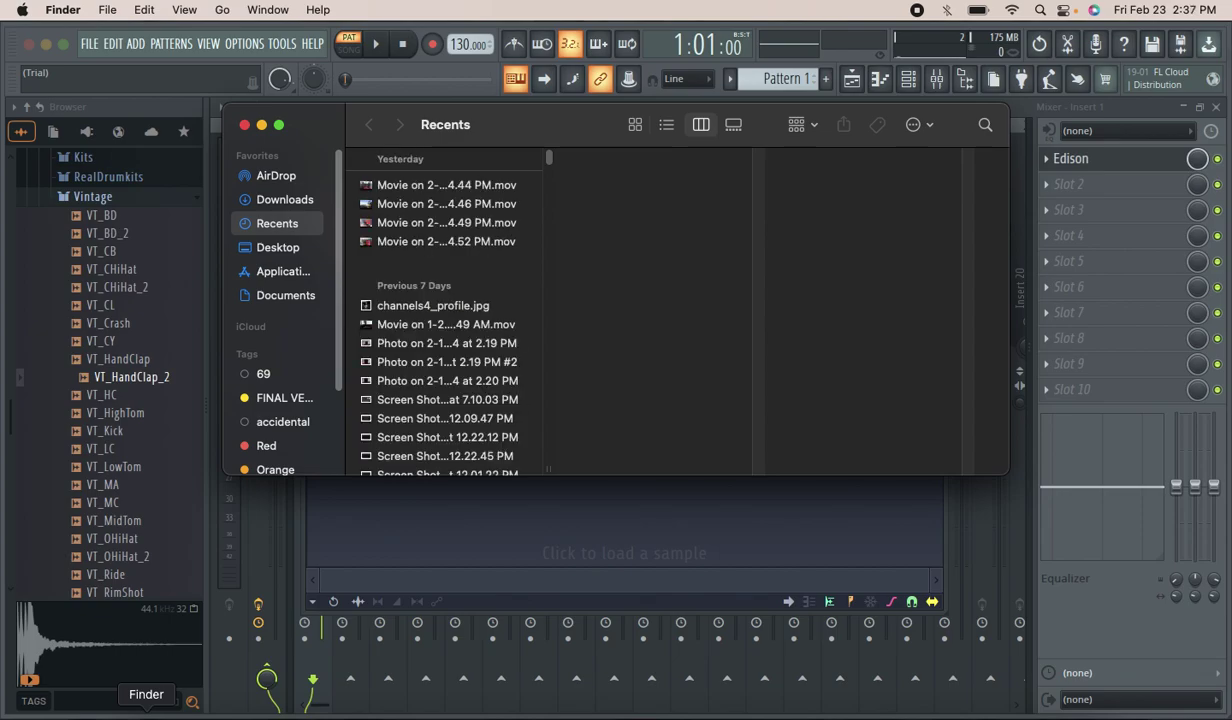
# Load the "You Dropped A Bomb On Me" instrumental mp3 from the Downloads folder into Edison.
pyautogui.click(296, 202)
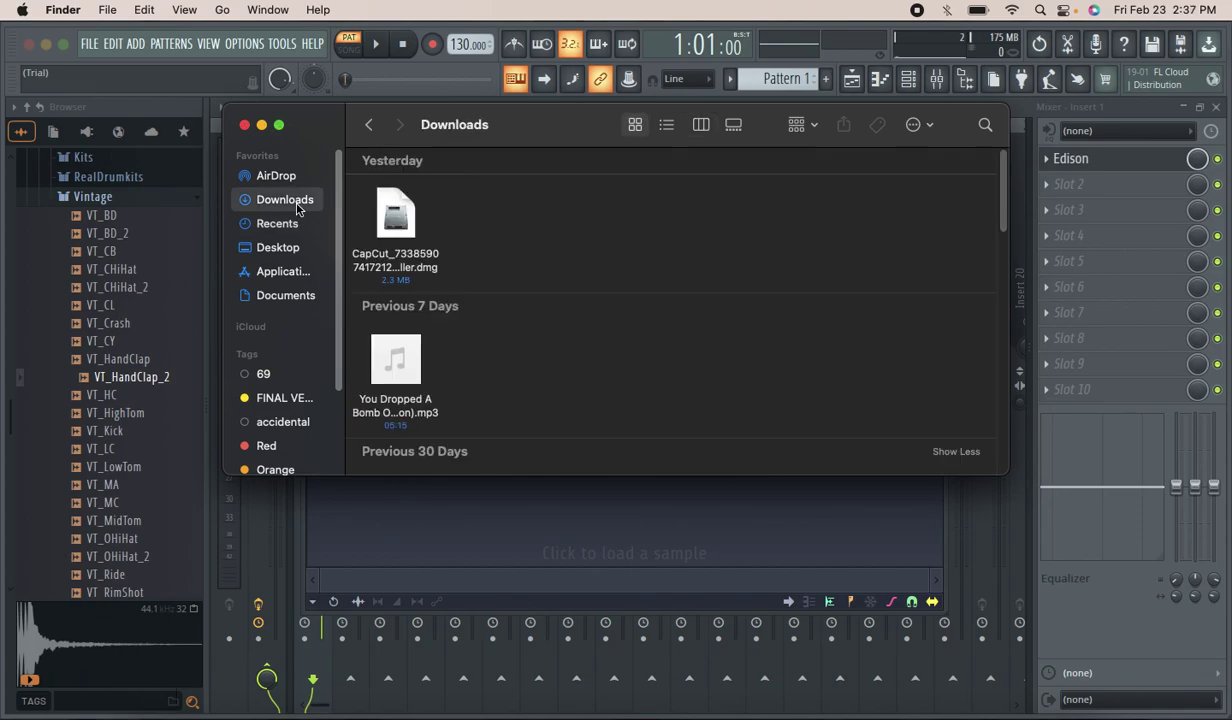
pyautogui.scroll(-1, 400, 330)
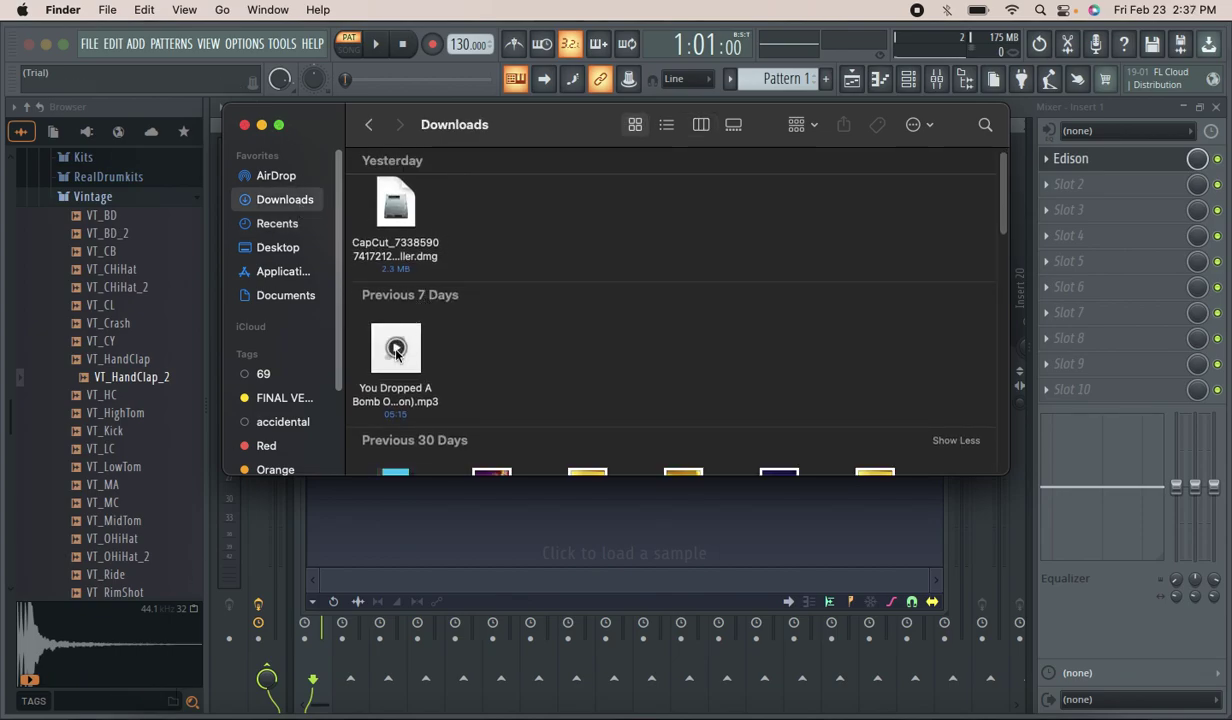
pyautogui.moveTo(540, 124); pyautogui.dragTo(1011, 80)
pyautogui.moveTo(866, 303); pyautogui.dragTo(412, 425)
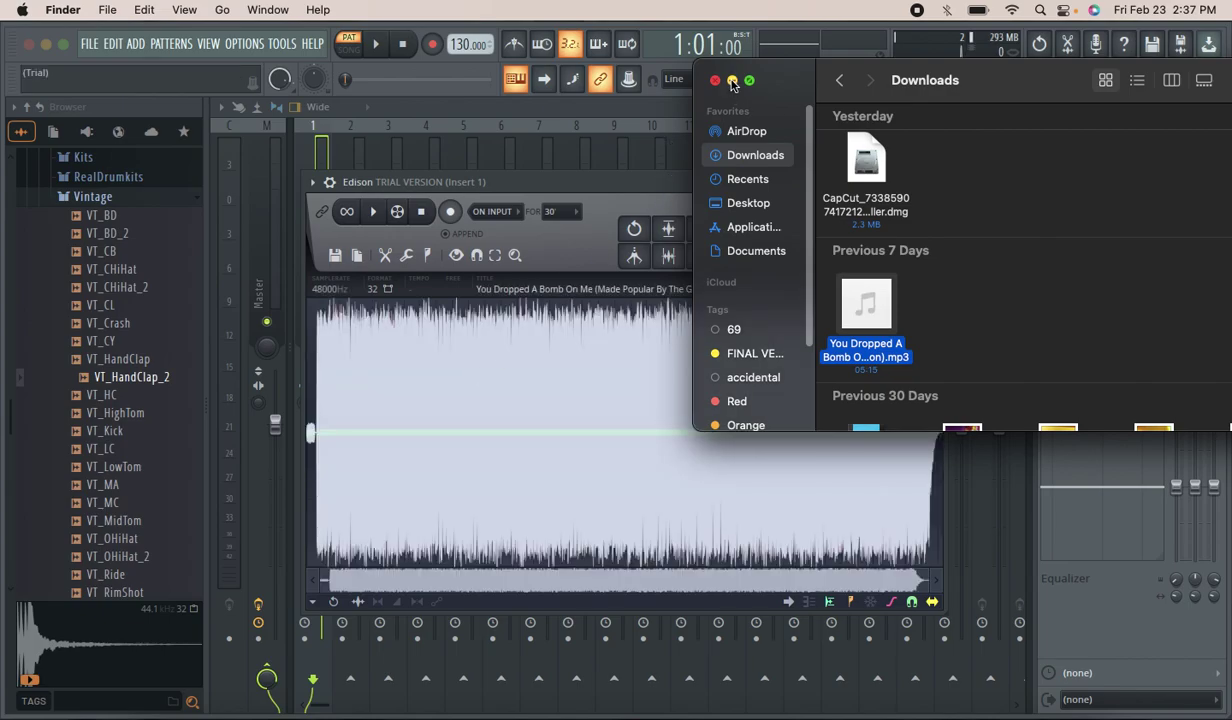
pyautogui.click(732, 81)
# Widen the Edison window, trim the side noise from the sample and auto-slice it with markers.
pyautogui.click(373, 213)
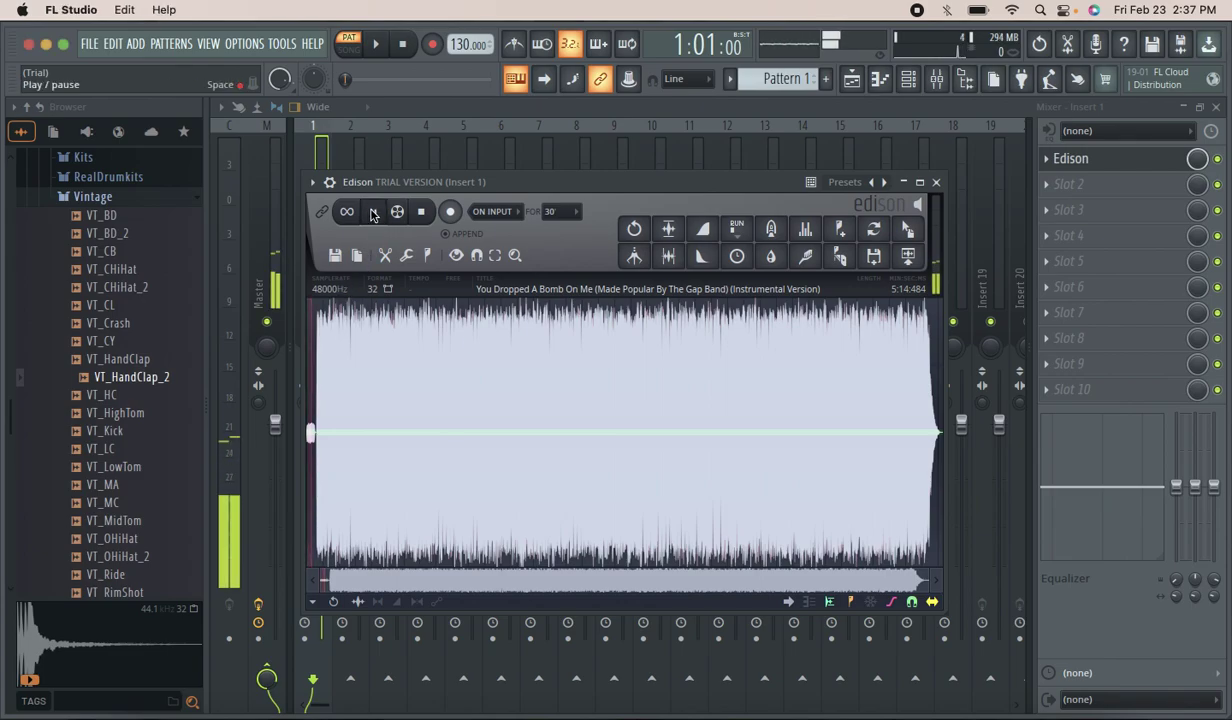
pyautogui.click(373, 213)
pyautogui.moveTo(928, 582); pyautogui.dragTo(540, 582)
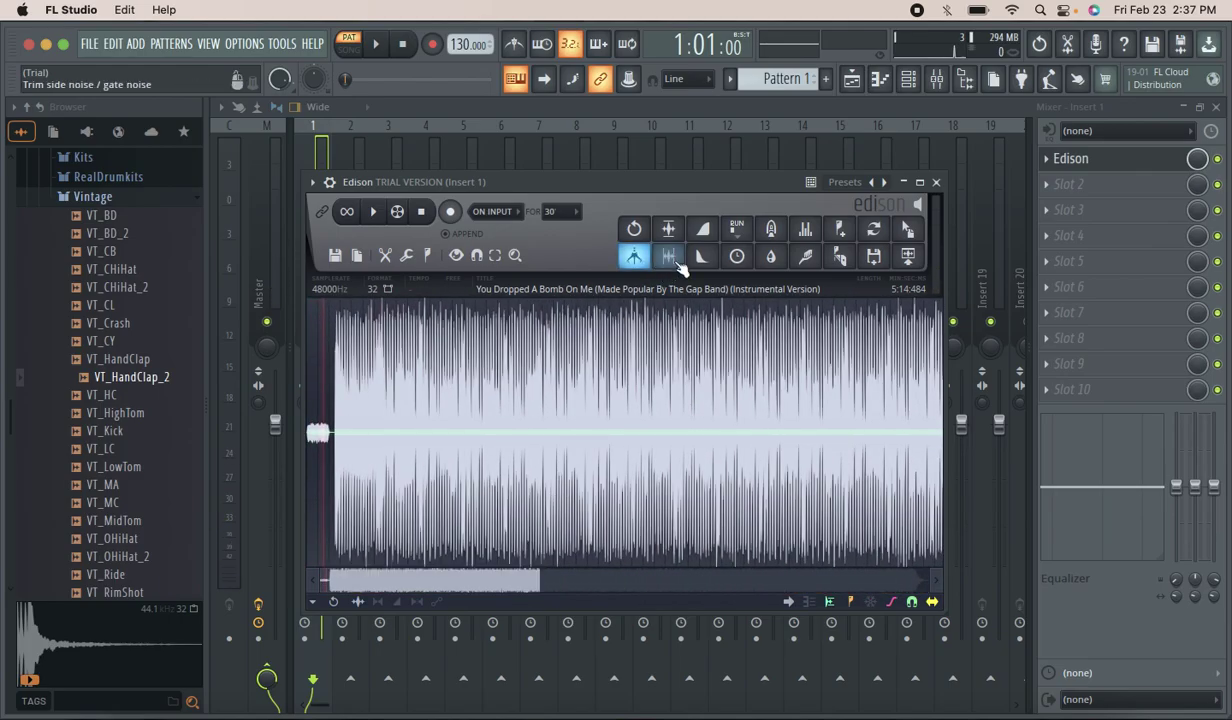
pyautogui.moveTo(941, 268); pyautogui.dragTo(1090, 272)
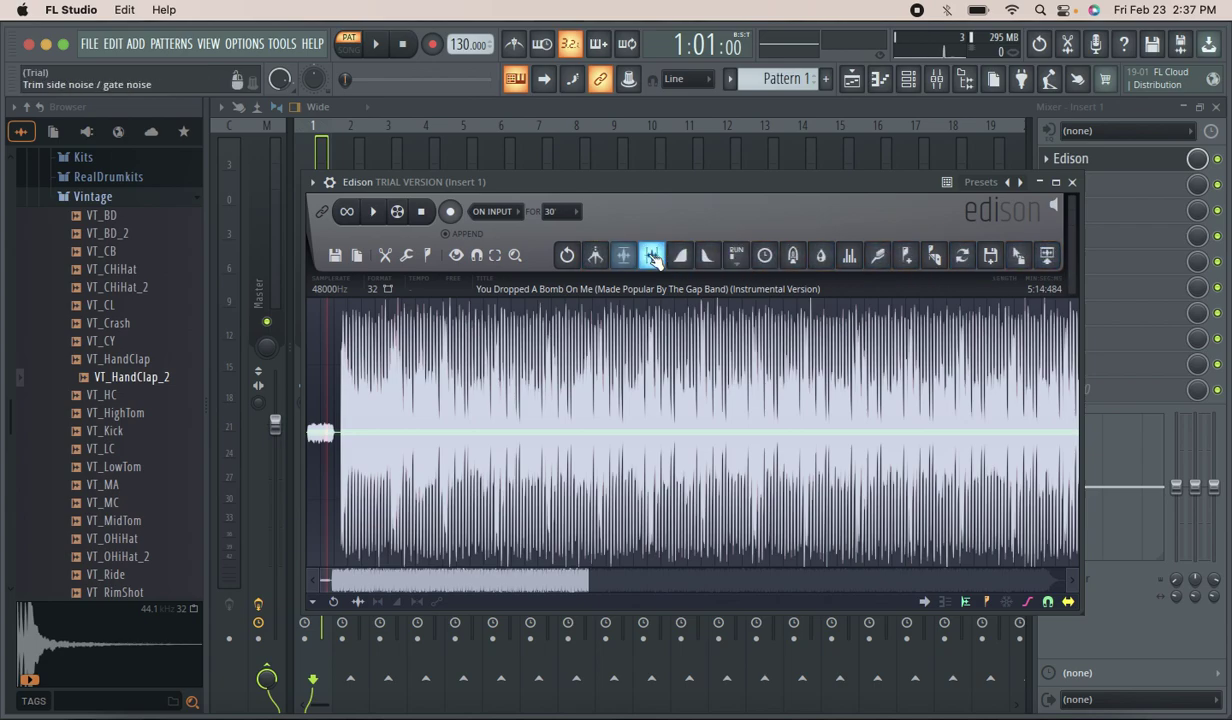
pyautogui.click(652, 256)
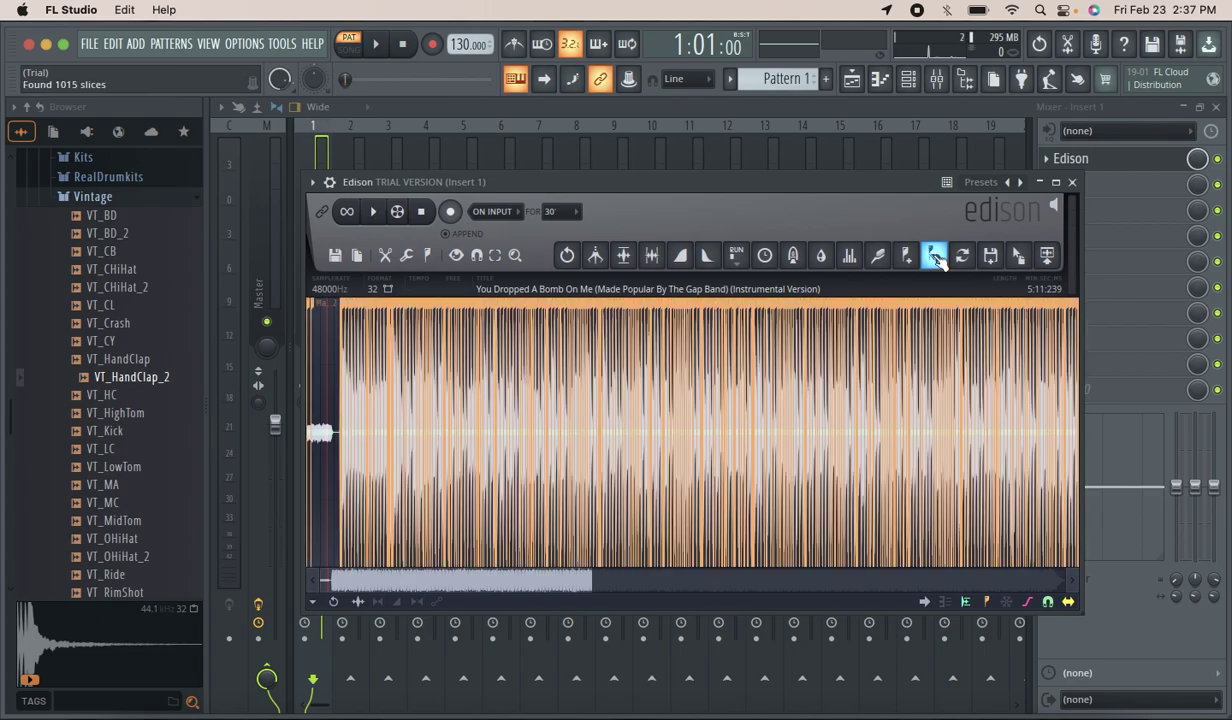
# Audition the opening section of the sliced sample at a closer zoom in Edison.
pyautogui.moveTo(603, 587); pyautogui.dragTo(366, 597)
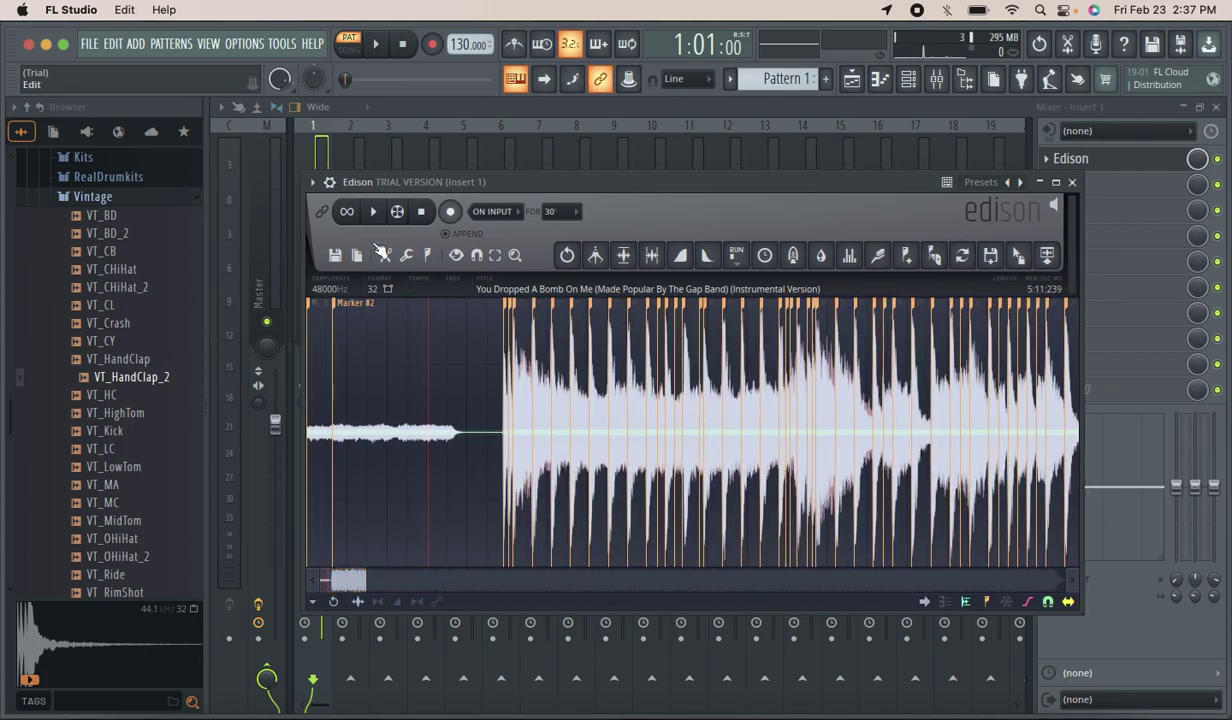
pyautogui.click(376, 213)
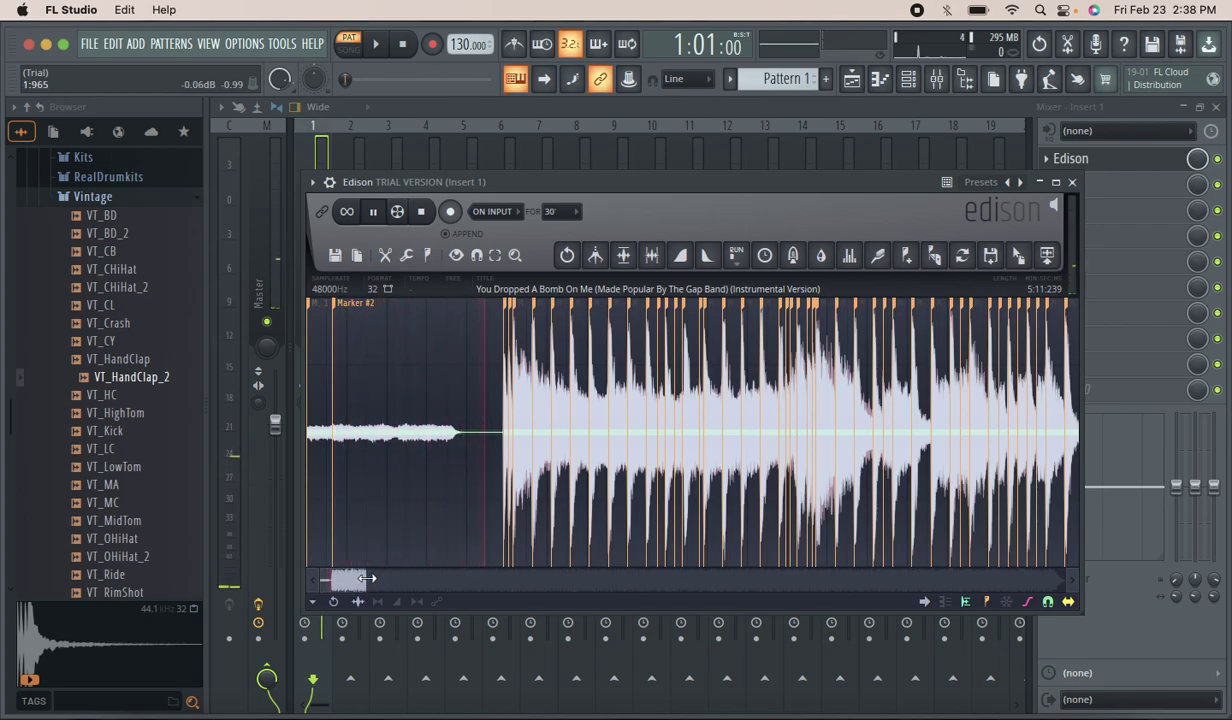
pyautogui.moveTo(363, 581); pyautogui.dragTo(379, 581)
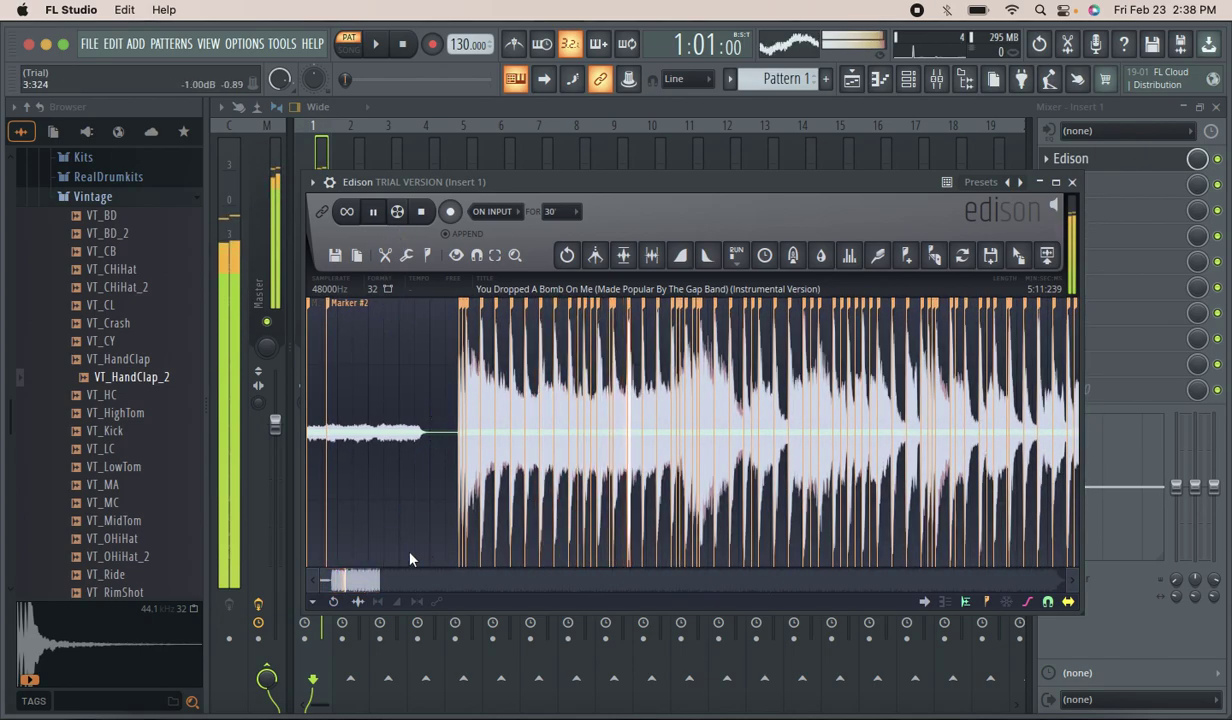
pyautogui.press('space')
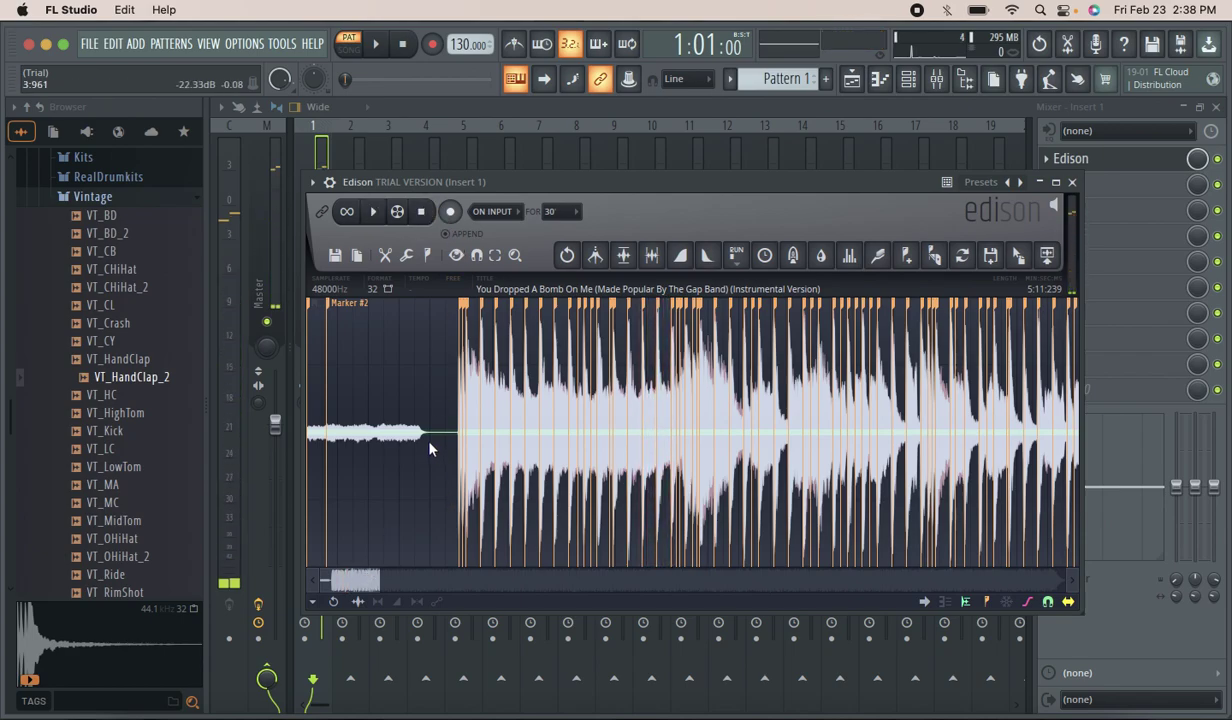
# Select the quiet intro from 0:000 to 4:542 in Edison and loop it while adjusting its end point.
pyautogui.moveTo(430, 440); pyautogui.dragTo(422, 438)
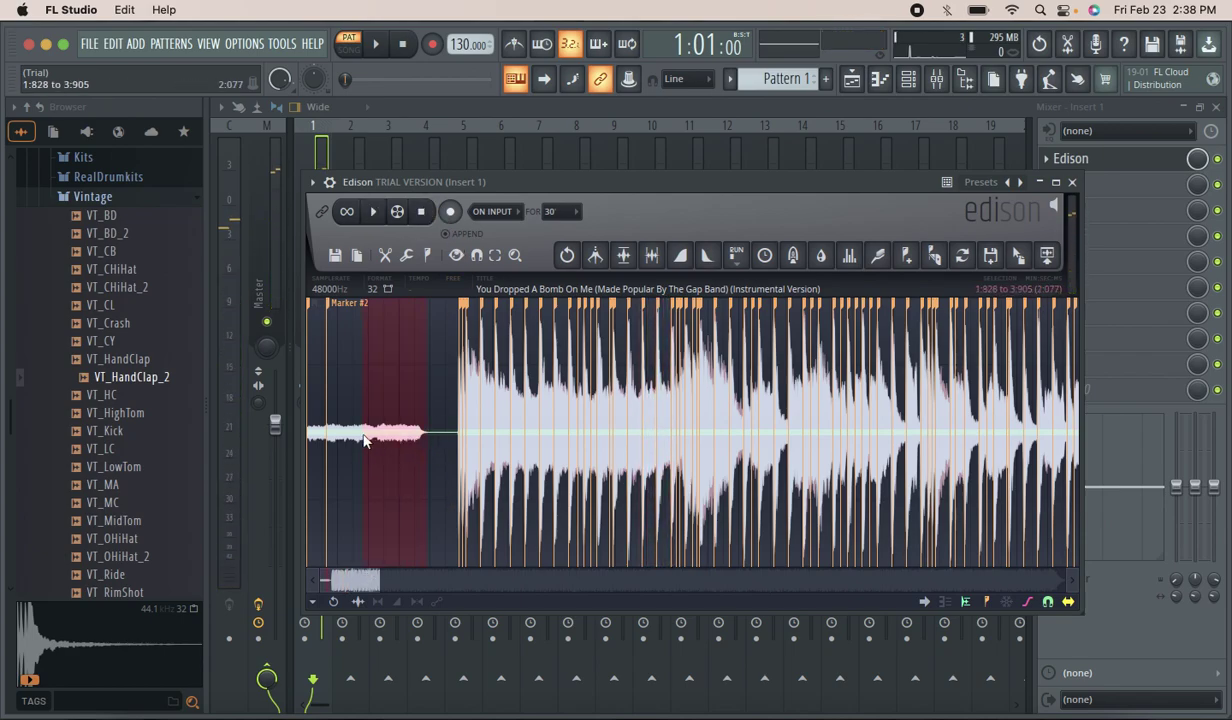
pyautogui.click(375, 213)
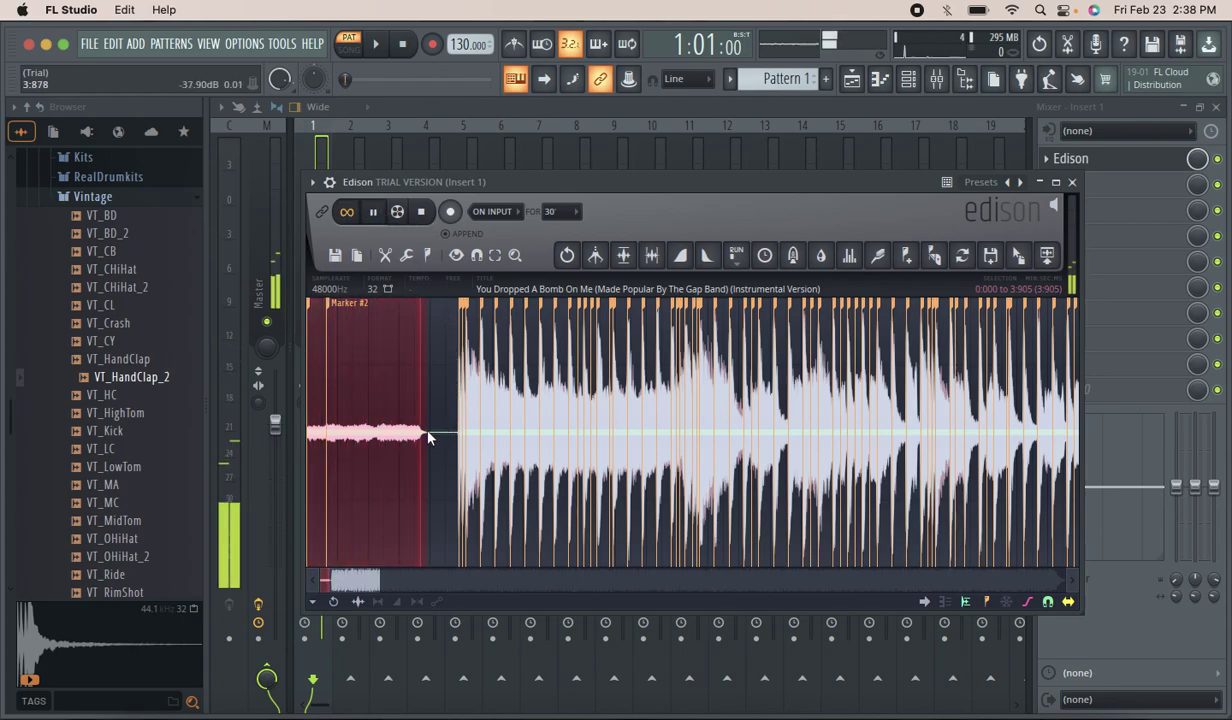
pyautogui.moveTo(427, 437); pyautogui.dragTo(439, 441)
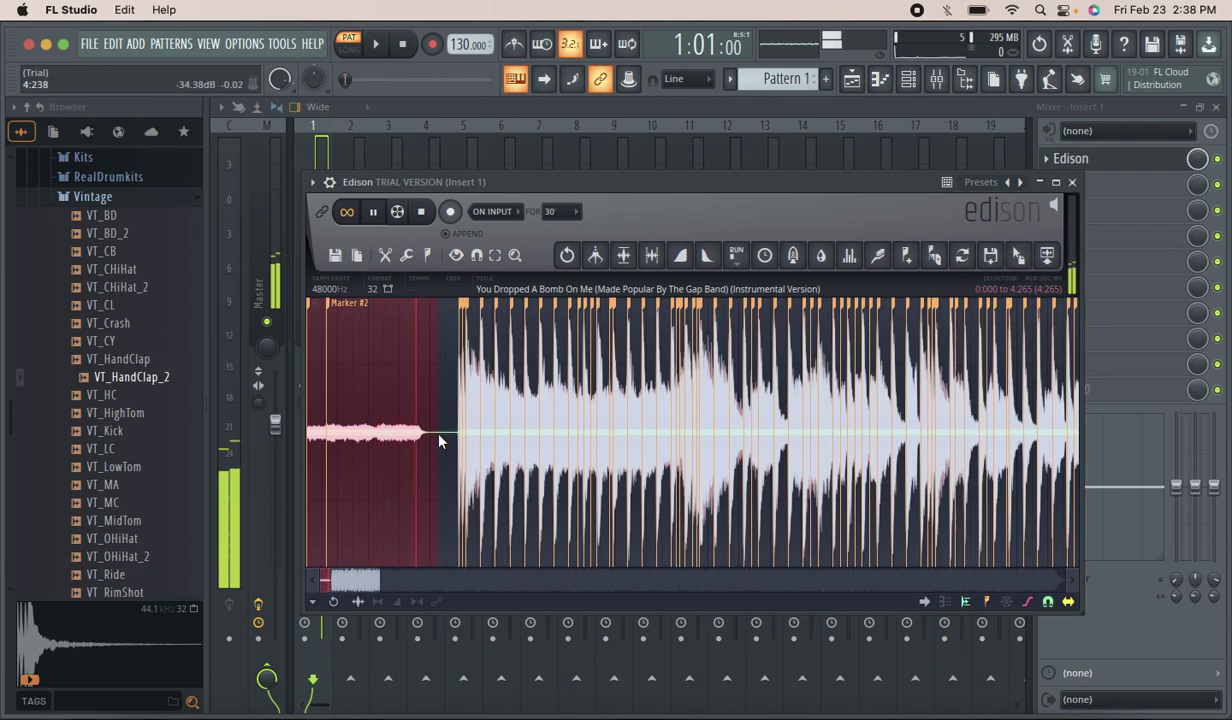
pyautogui.moveTo(439, 441); pyautogui.dragTo(445, 441)
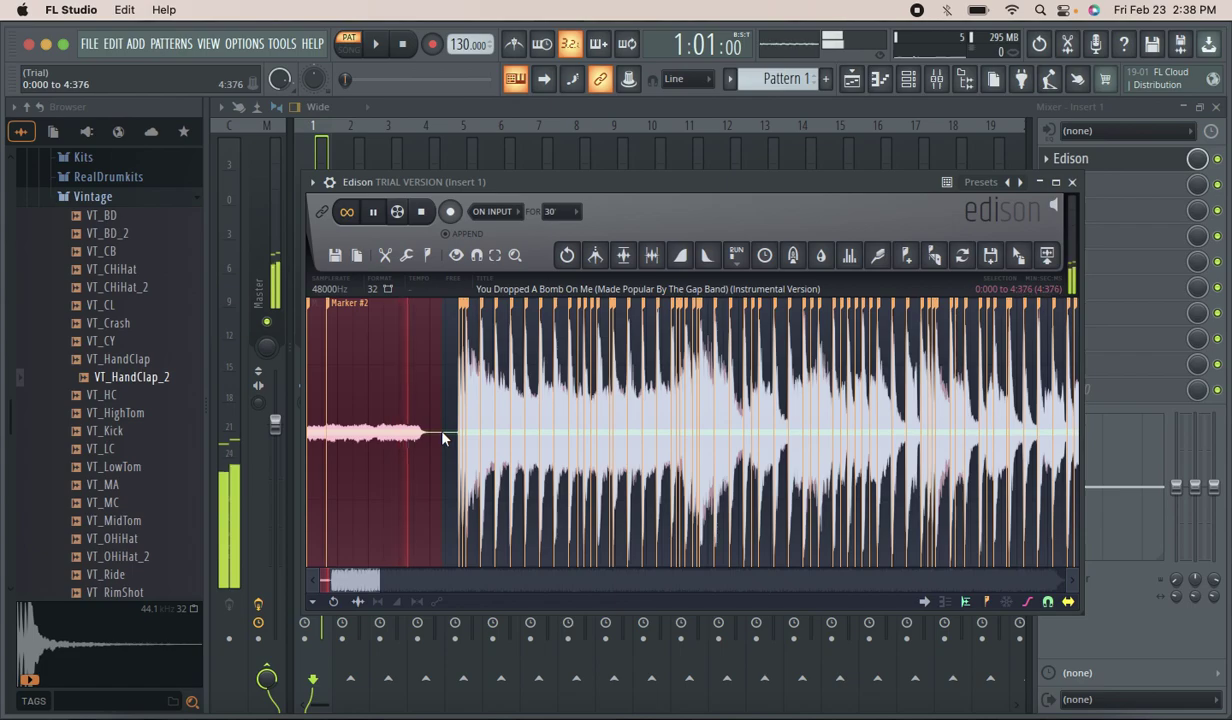
pyautogui.moveTo(444, 438); pyautogui.dragTo(447, 441)
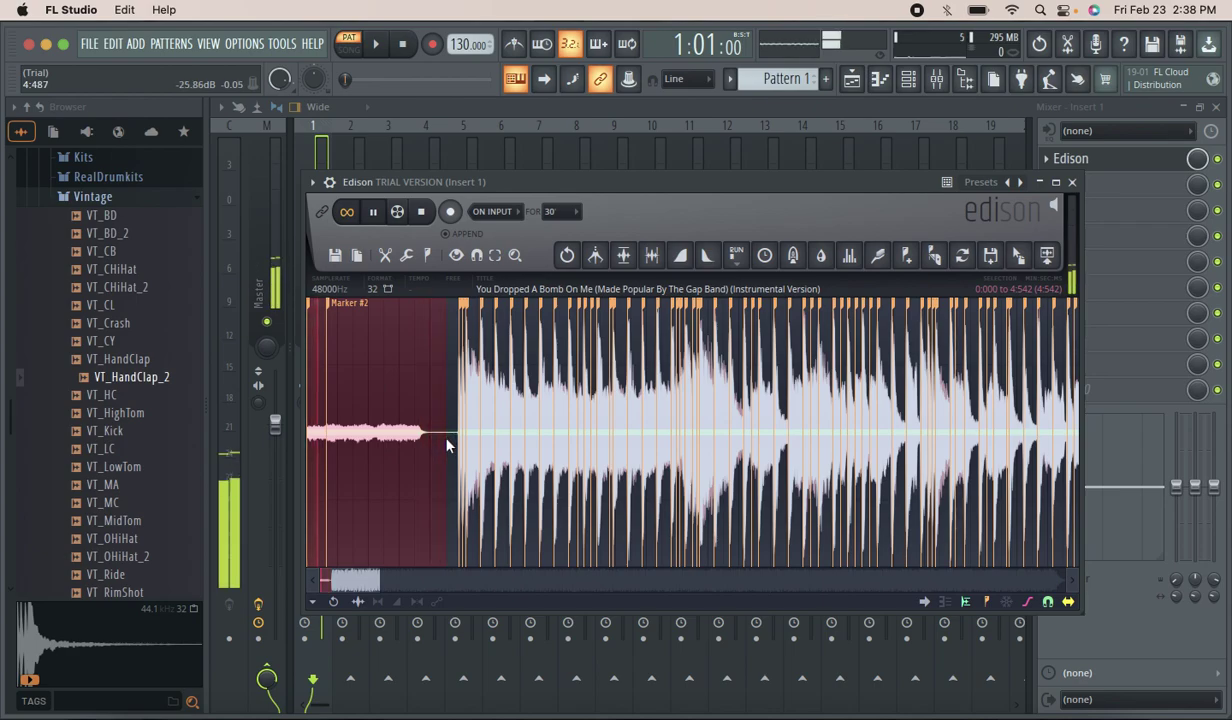
# Send the selected intro from Edison to the start of Track 1 in the playlist as an audio clip.
pyautogui.moveTo(1022, 260); pyautogui.dragTo(925, 97)
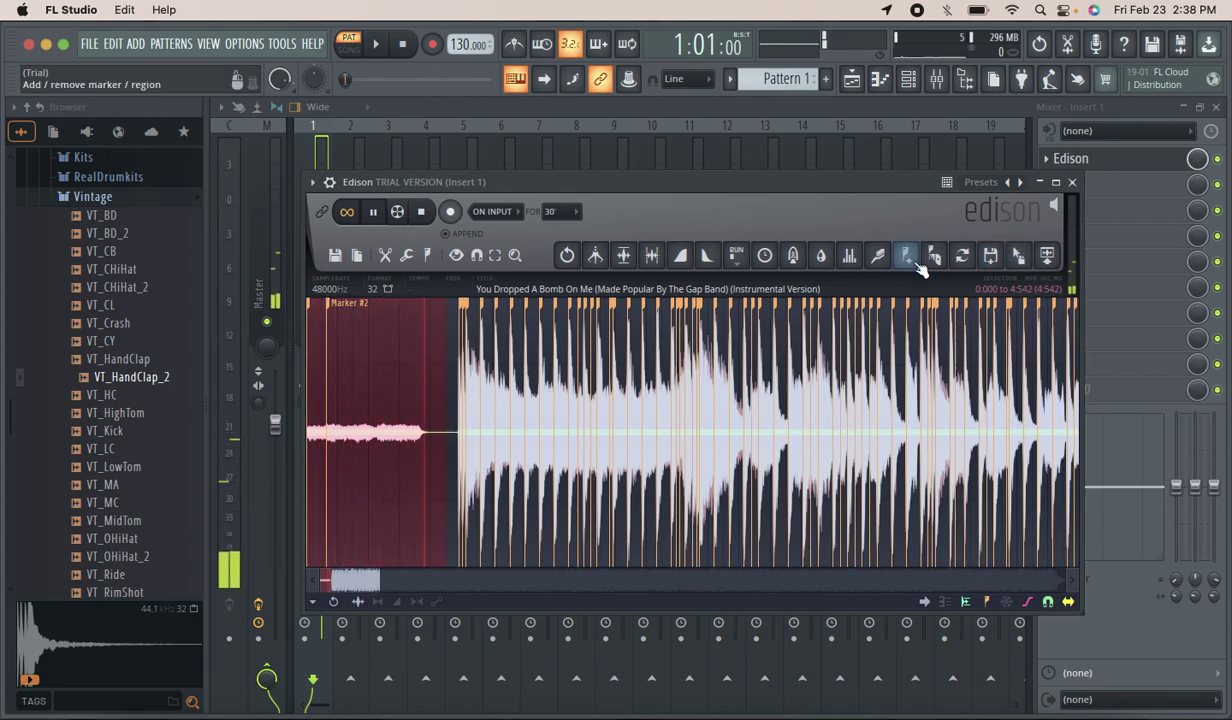
pyautogui.moveTo(935, 255); pyautogui.dragTo(451, 173)
pyautogui.click(936, 80)
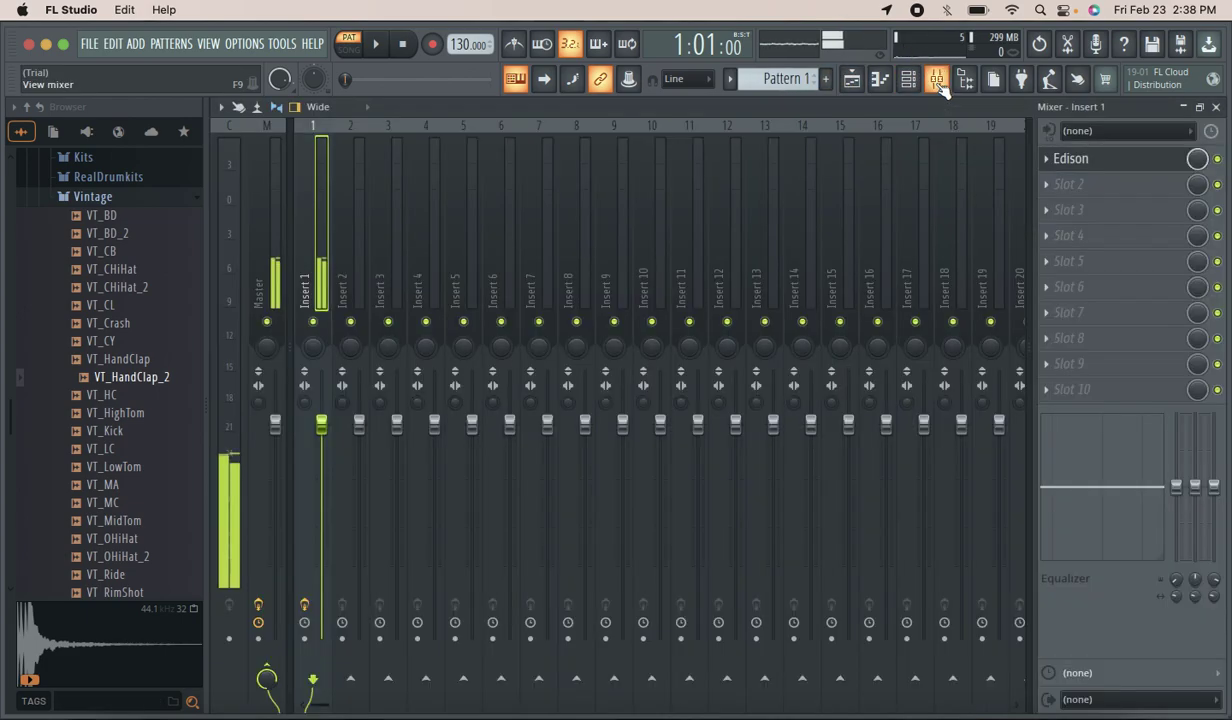
pyautogui.click(937, 84)
pyautogui.click(907, 82)
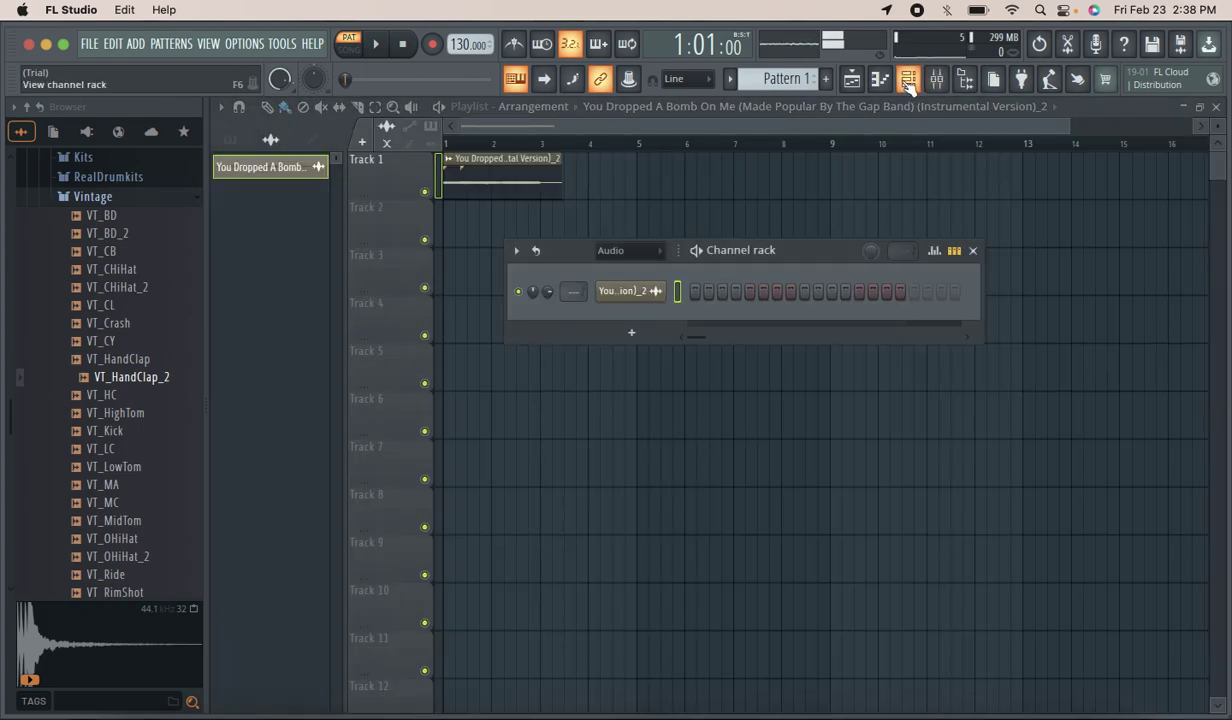
pyautogui.click(908, 85)
pyautogui.click(881, 80)
pyautogui.click(882, 86)
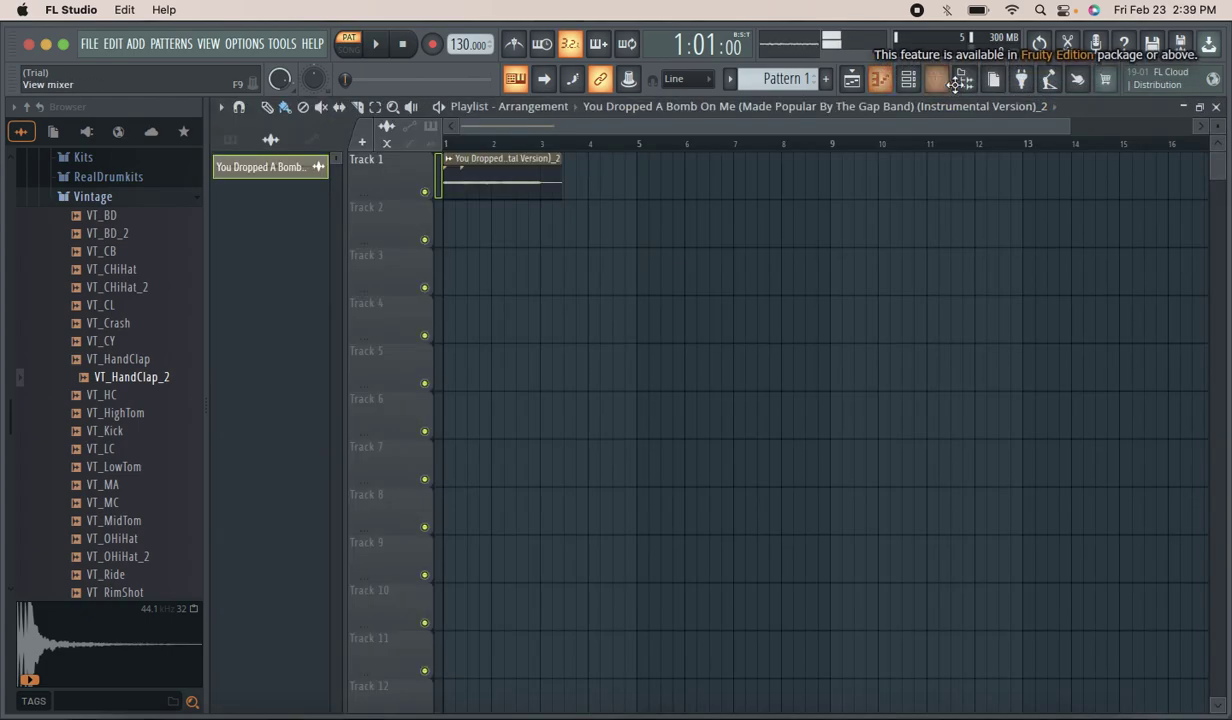
pyautogui.click(964, 84)
pyautogui.click(964, 84)
# Reopen Edison on mixer track Insert 1 and audition a looped selection from 15:559 to 16:561.
pyautogui.click(935, 84)
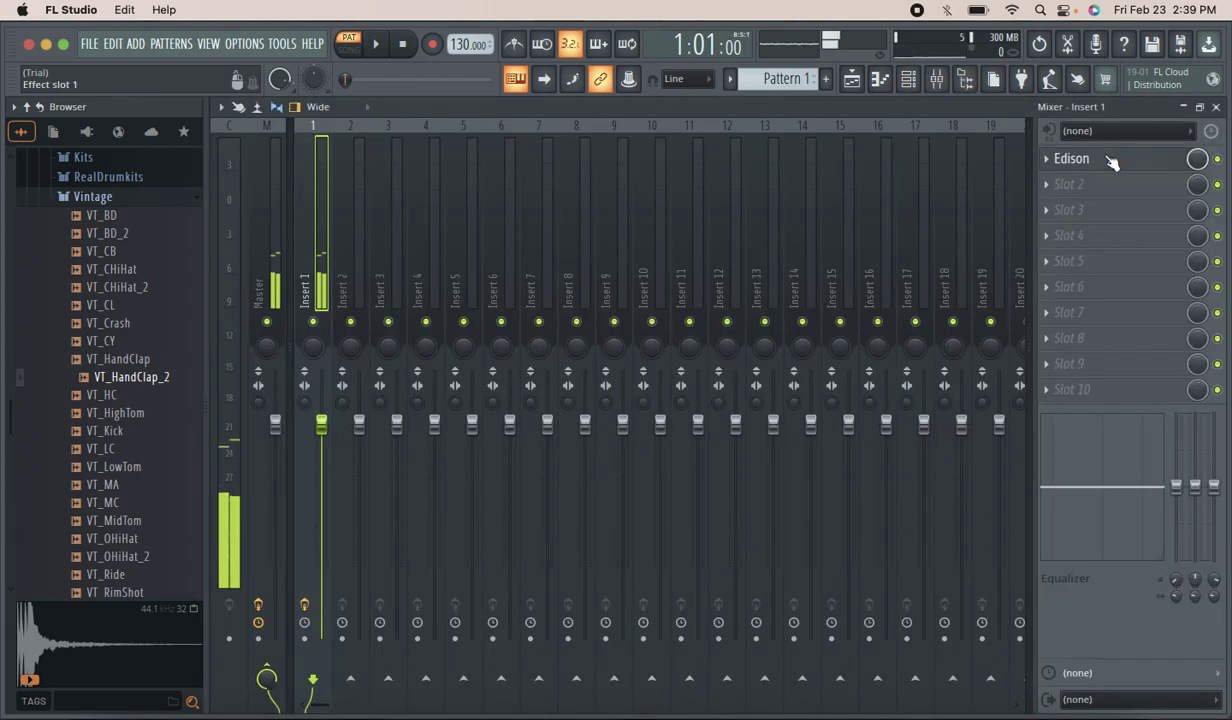
pyautogui.click(1108, 159)
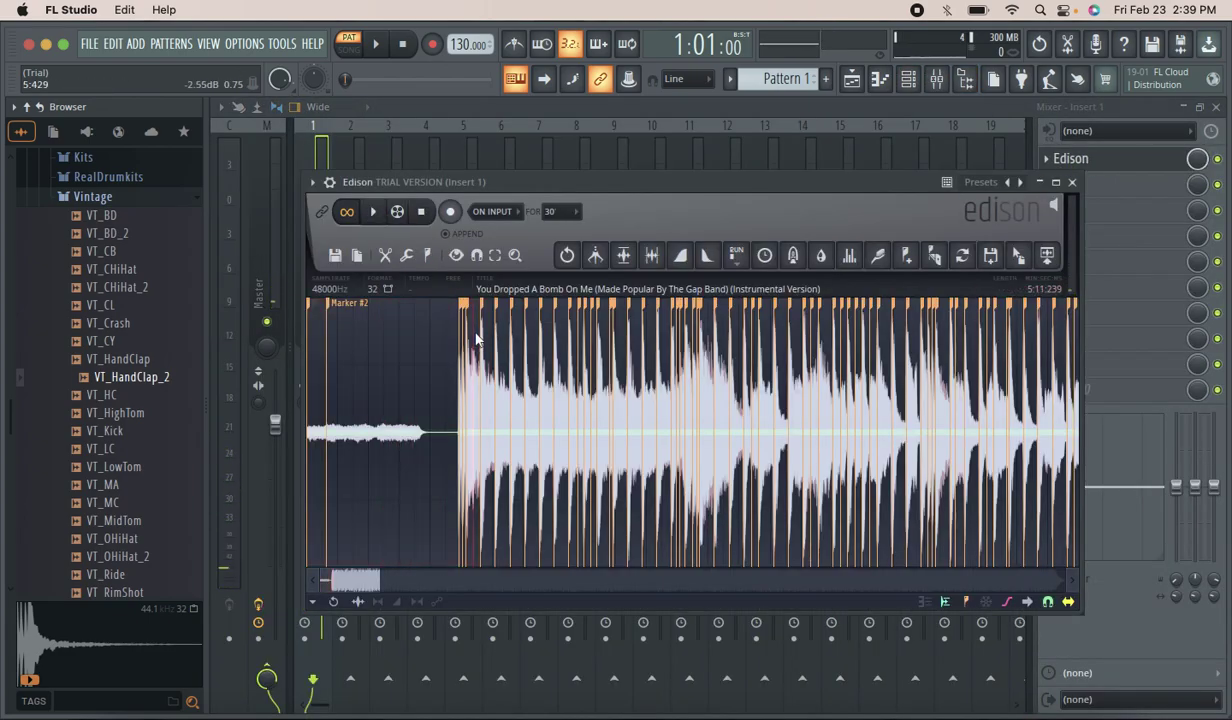
pyautogui.press('space')
pyautogui.click(662, 332)
pyautogui.moveTo(364, 580); pyautogui.dragTo(399, 584)
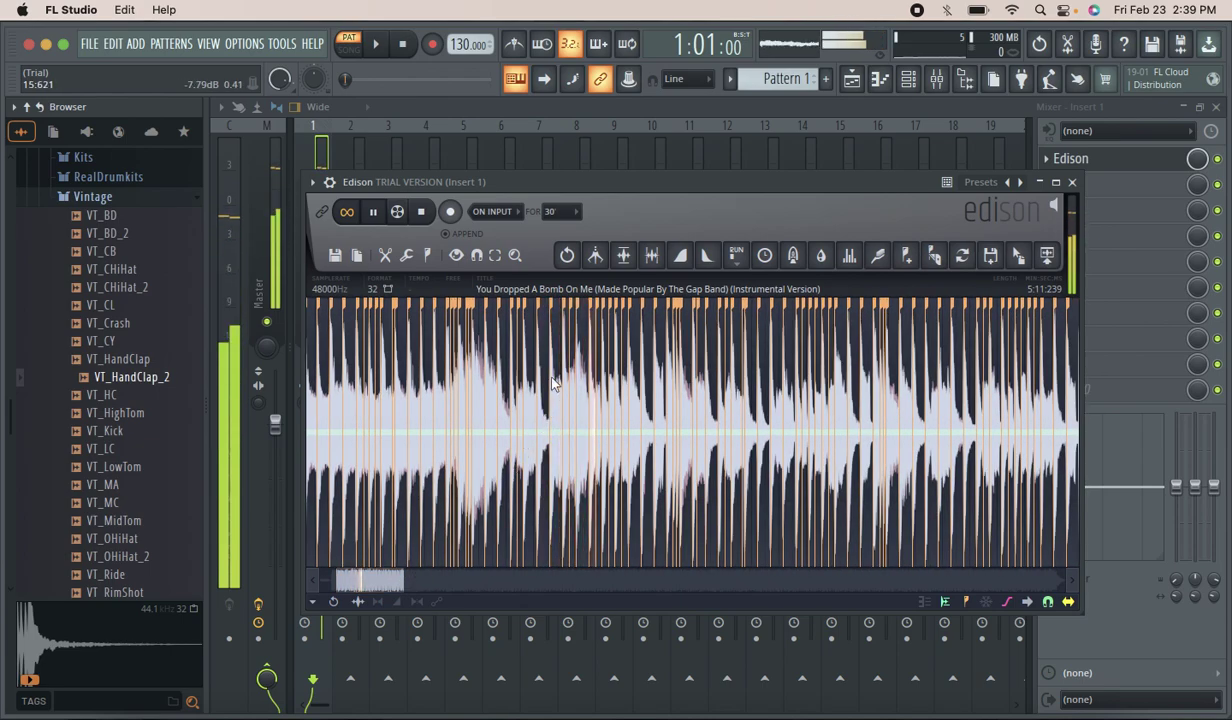
pyautogui.moveTo(548, 385); pyautogui.dragTo(580, 402)
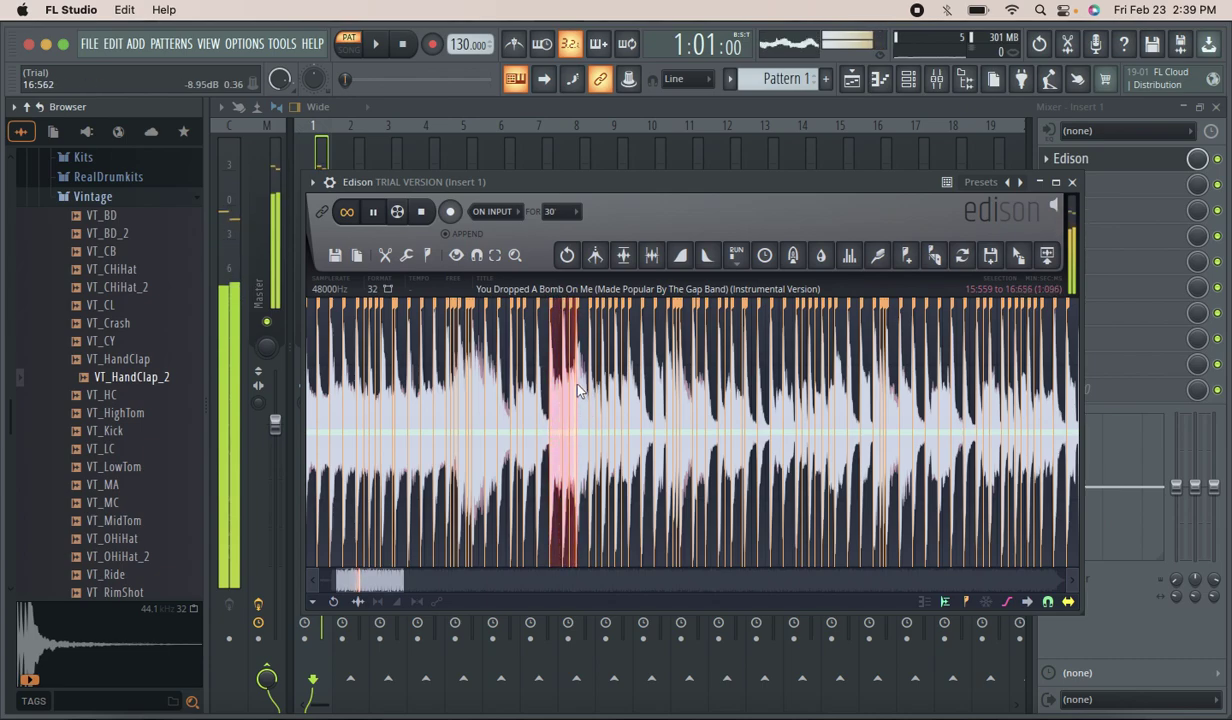
pyautogui.moveTo(578, 391); pyautogui.dragTo(577, 380)
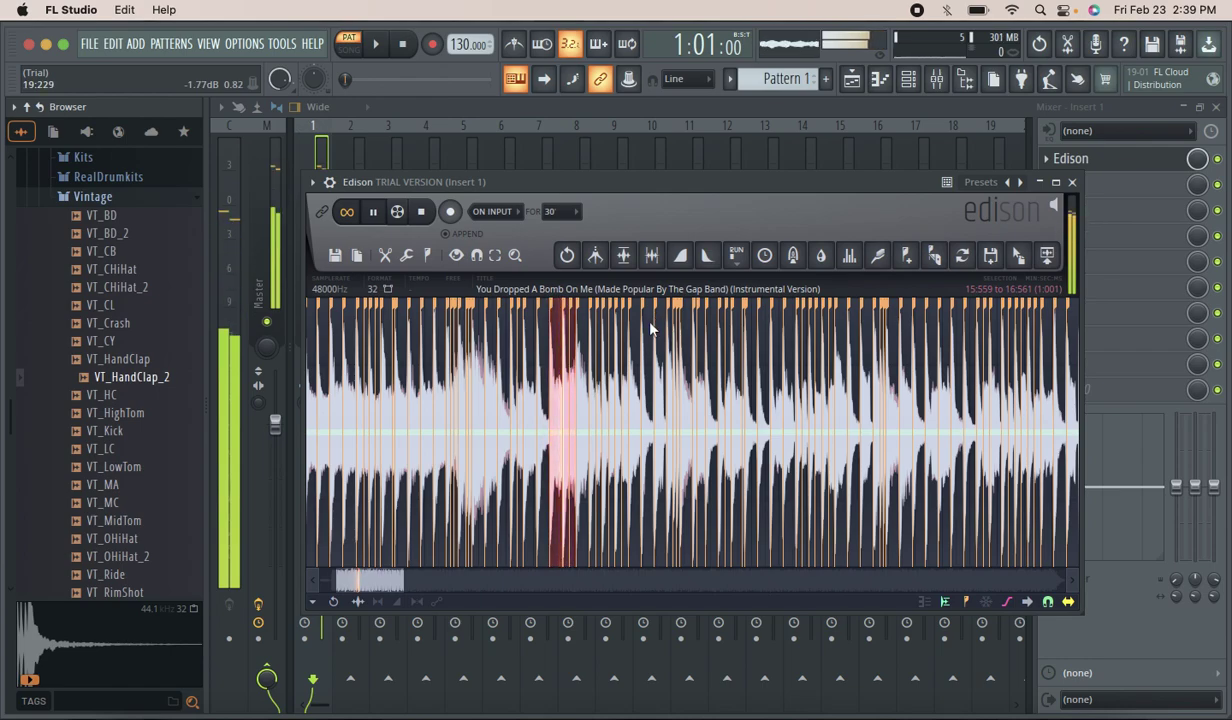
# Audition several later sections of the song in Edison for further sample material, and stop playback.
pyautogui.moveTo(401, 579); pyautogui.dragTo(486, 579)
pyautogui.click(547, 389)
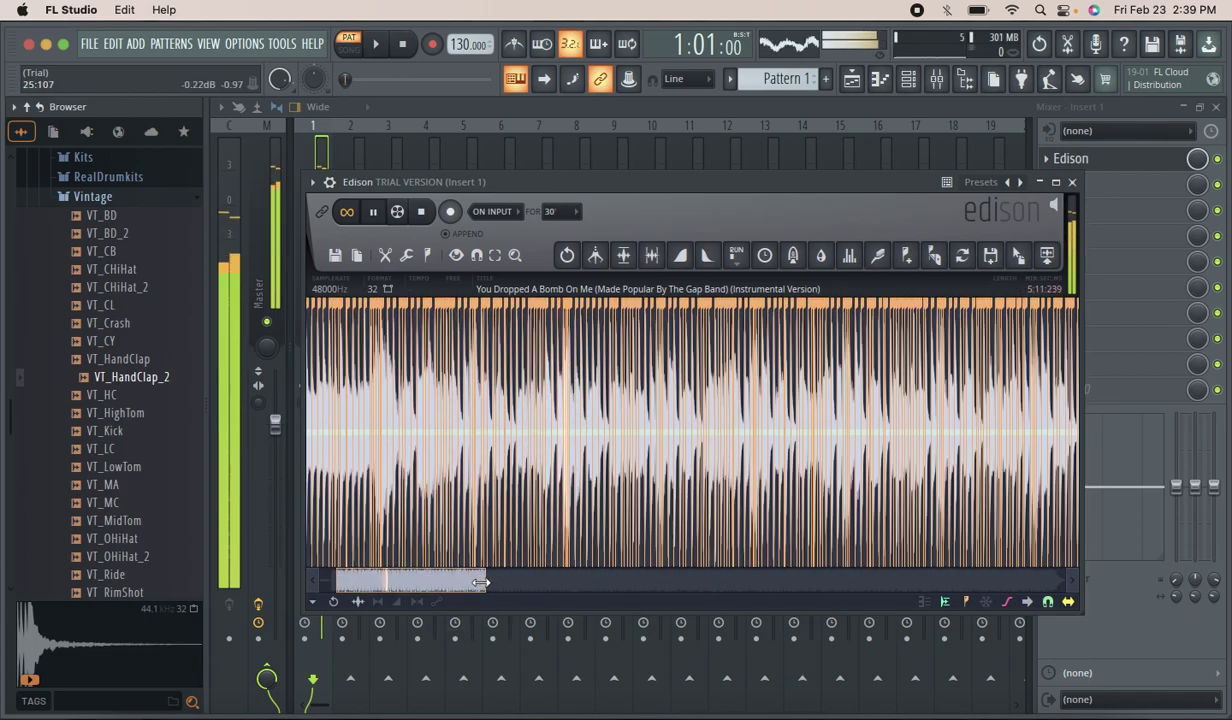
pyautogui.scroll(2, 538, 545)
pyautogui.moveTo(386, 583); pyautogui.dragTo(513, 584)
pyautogui.click(796, 362)
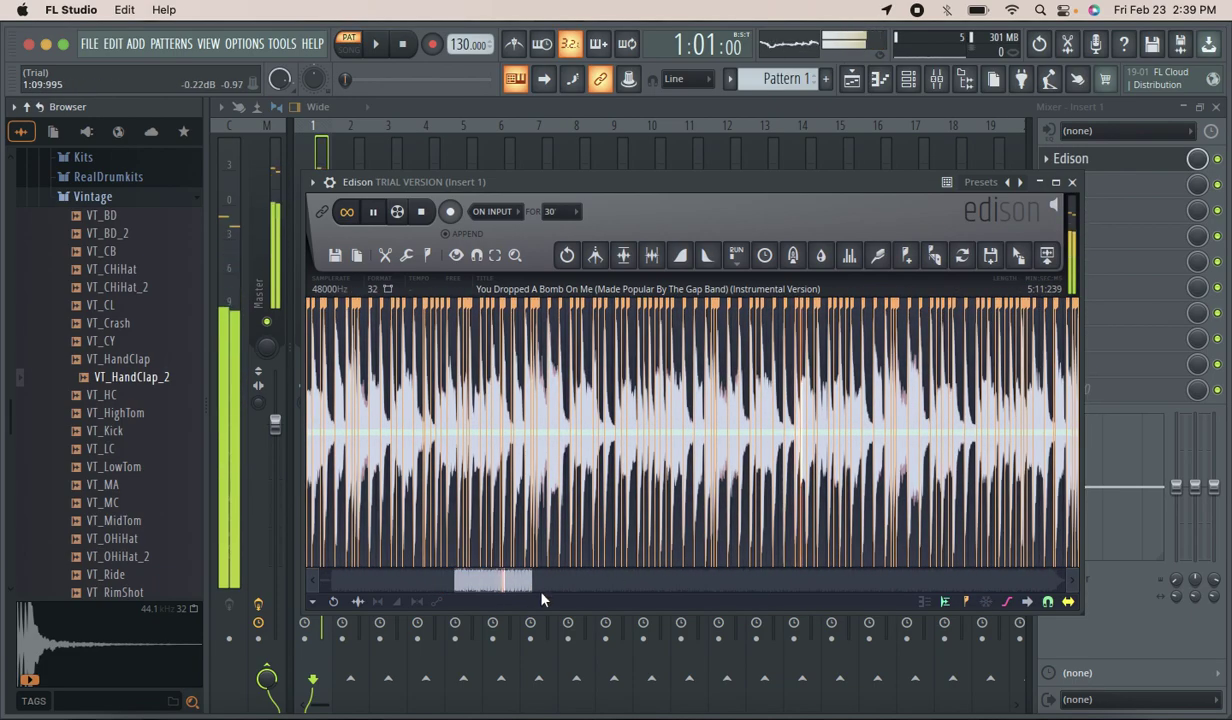
pyautogui.moveTo(528, 580); pyautogui.dragTo(620, 580)
pyautogui.click(926, 347)
pyautogui.click(974, 351)
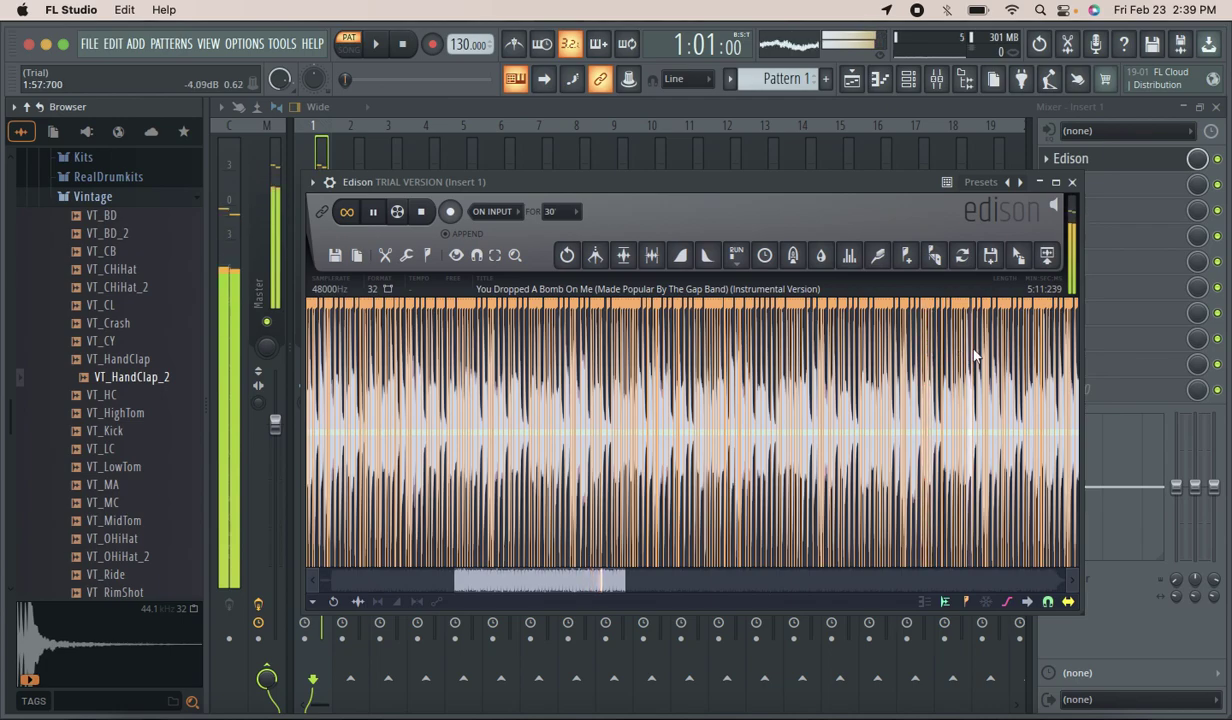
pyautogui.click(565, 360)
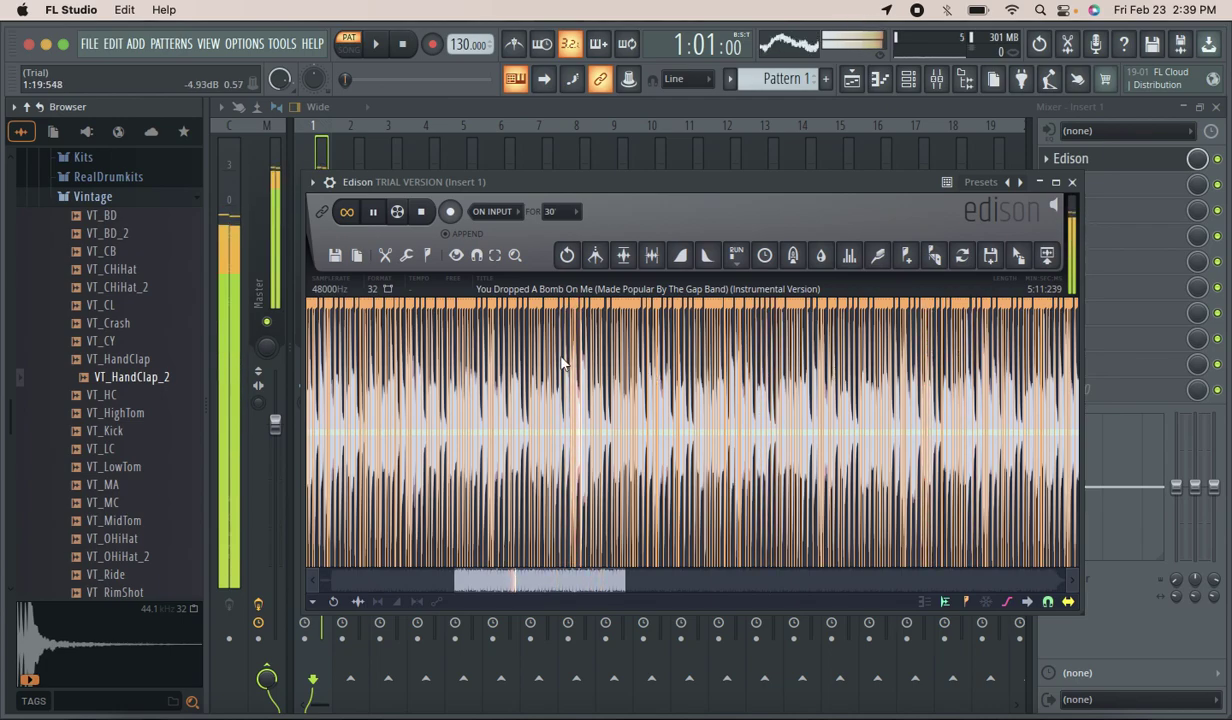
pyautogui.click(372, 212)
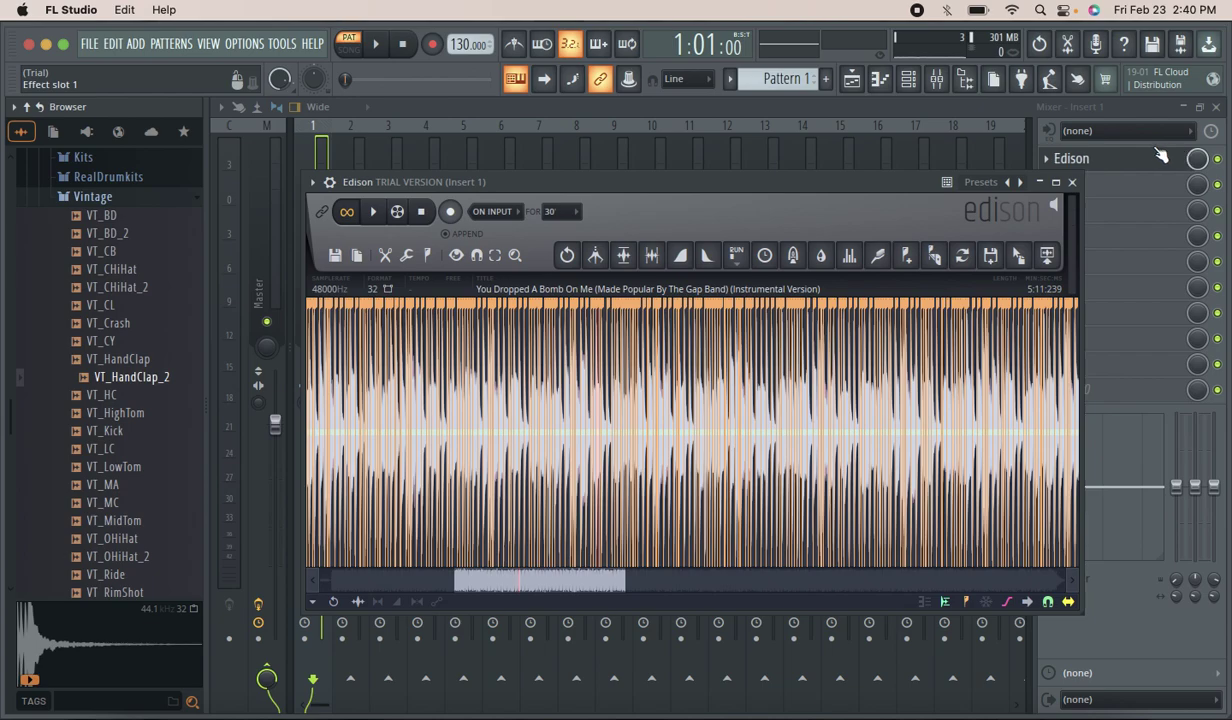
# Close Edison, play the playlist in song mode and open the channel settings of the Track 1 audio clip.
pyautogui.click(1072, 183)
pyautogui.click(862, 82)
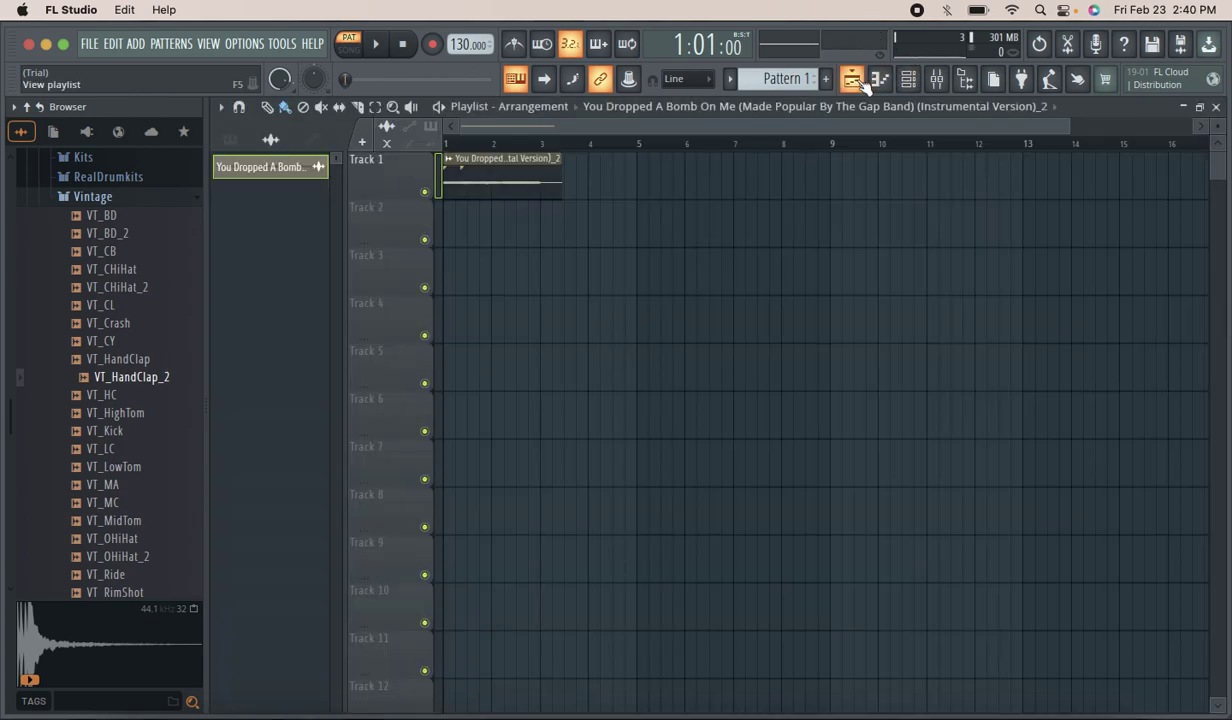
pyautogui.click(385, 46)
pyautogui.doubleClick(517, 160)
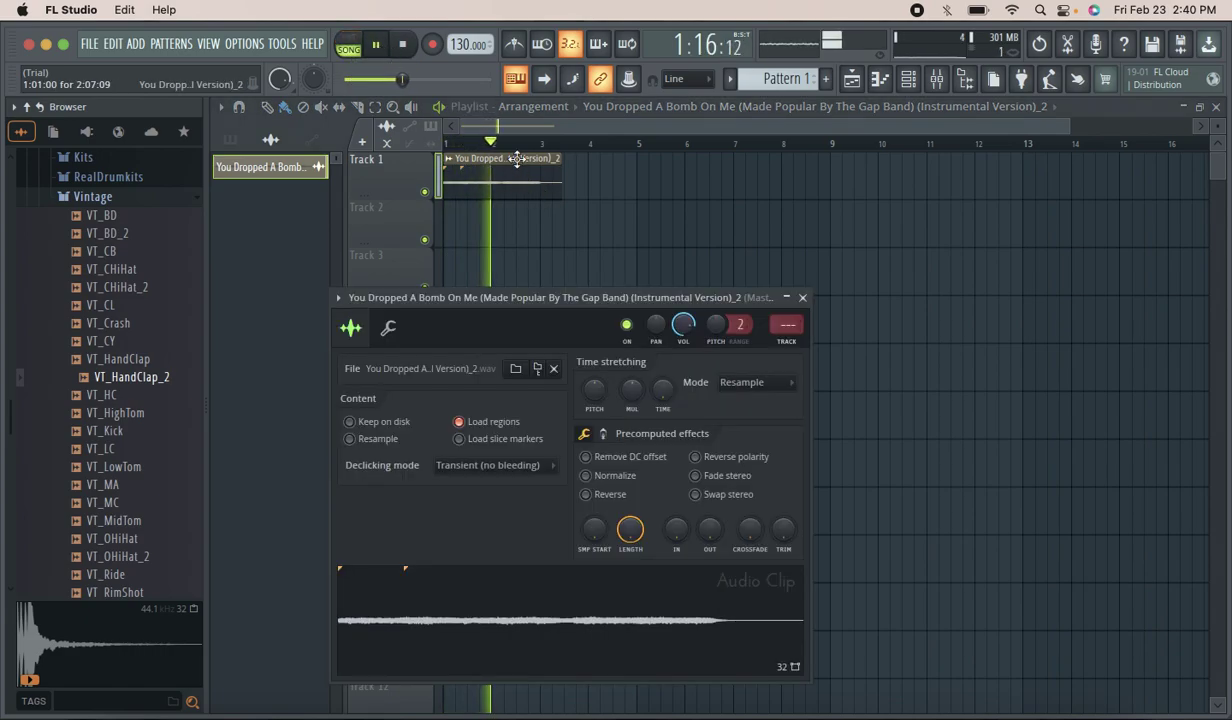
# Set the audio clip's time-stretch multiplier to 145.40%, replay it and turn on Normalize.
pyautogui.moveTo(633, 400); pyautogui.dragTo(642, 374)
pyautogui.click(403, 45)
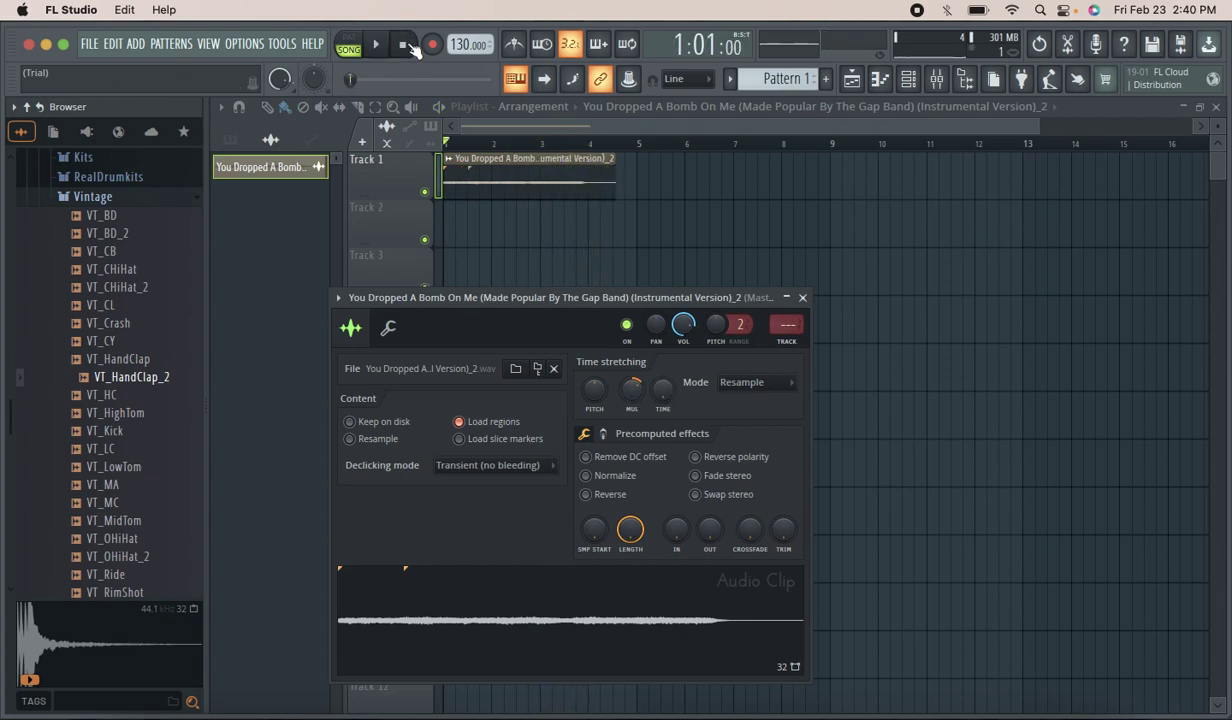
pyautogui.click(378, 46)
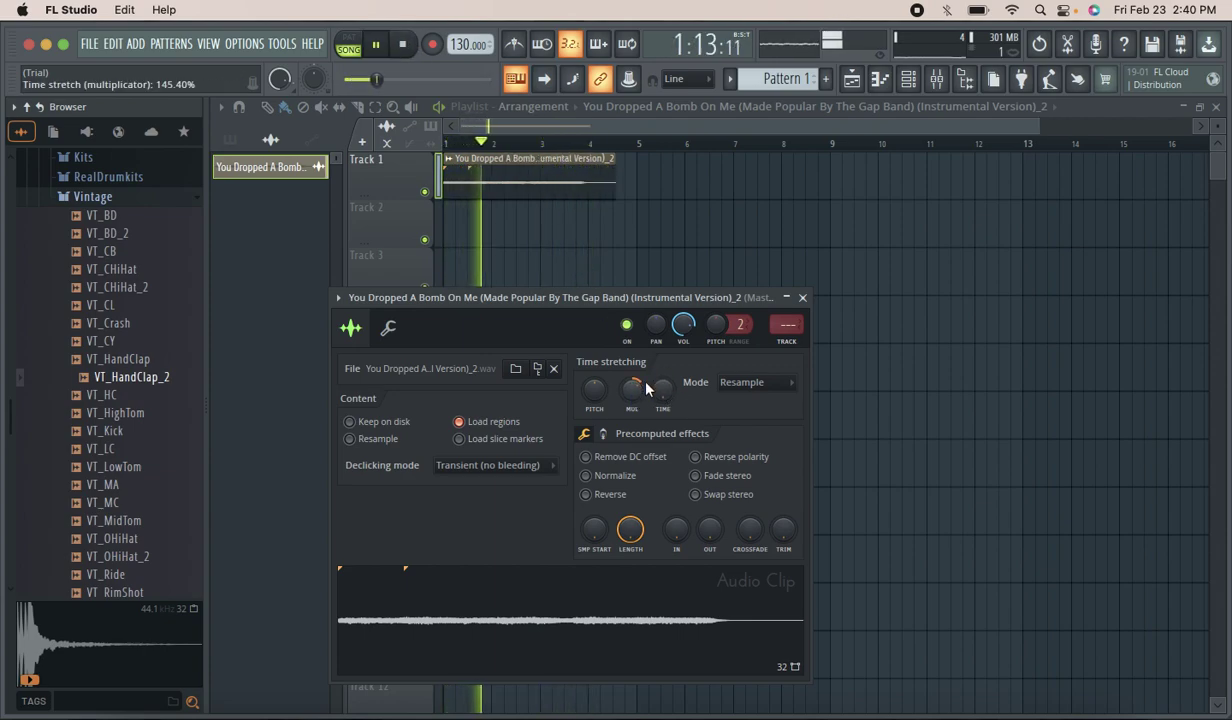
pyautogui.click(599, 477)
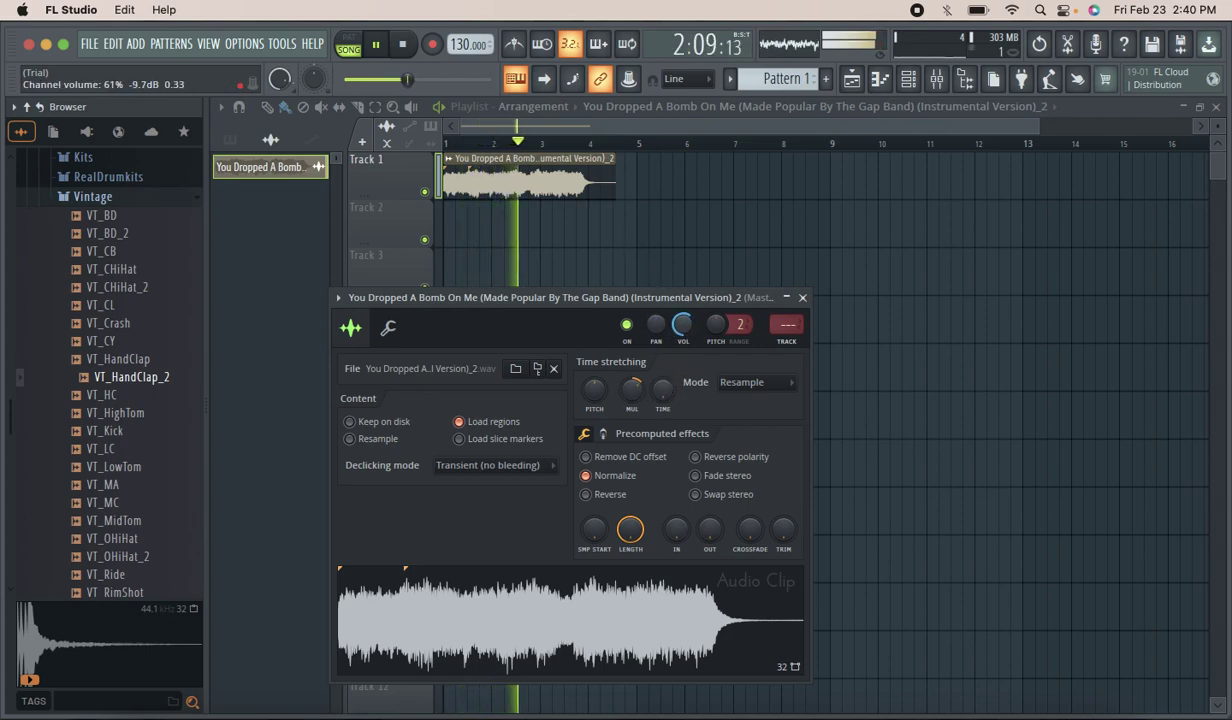
# Turn on Reverse for the audio clip, close its settings and trim the quiet start of the Track 1 clip to 1:09:00.
pyautogui.click(597, 496)
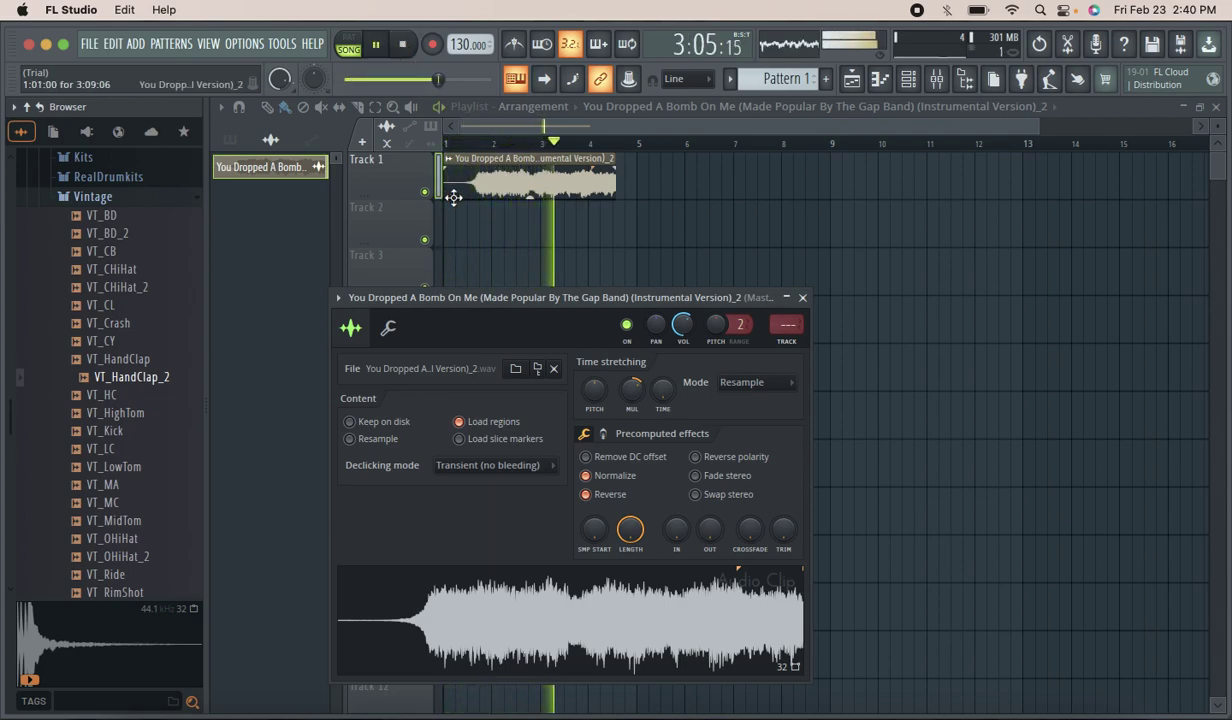
pyautogui.click(540, 178)
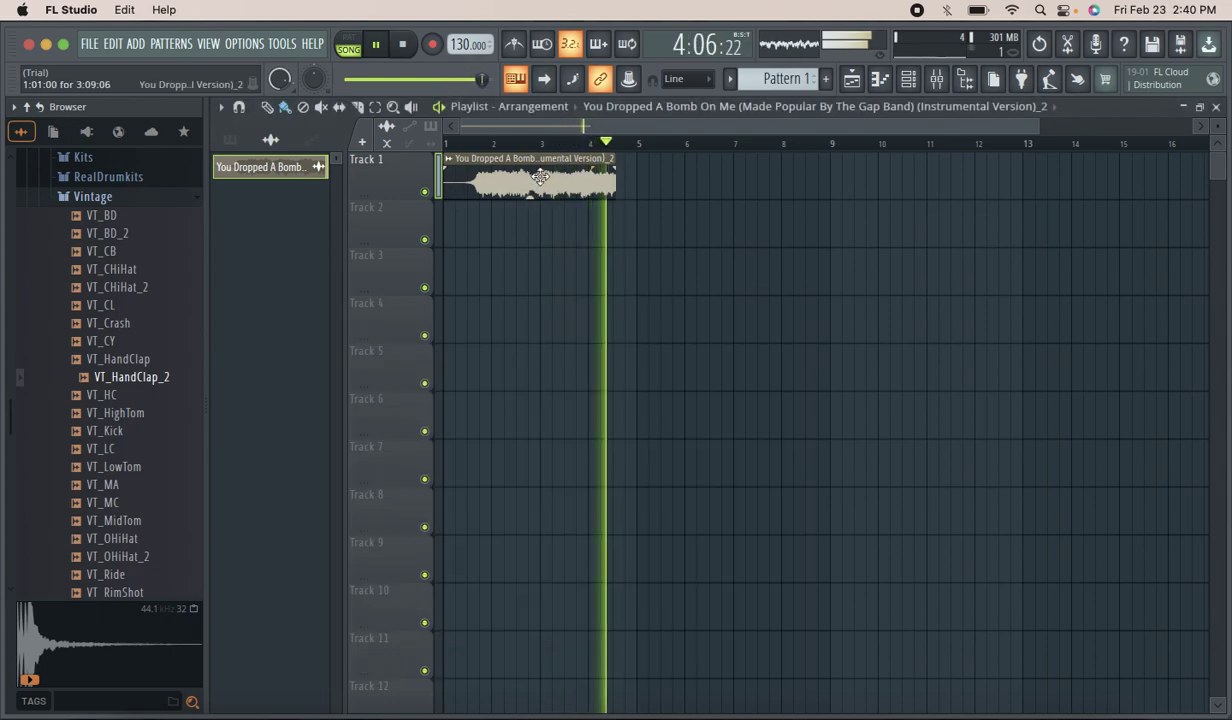
pyautogui.moveTo(448, 192); pyautogui.dragTo(472, 196)
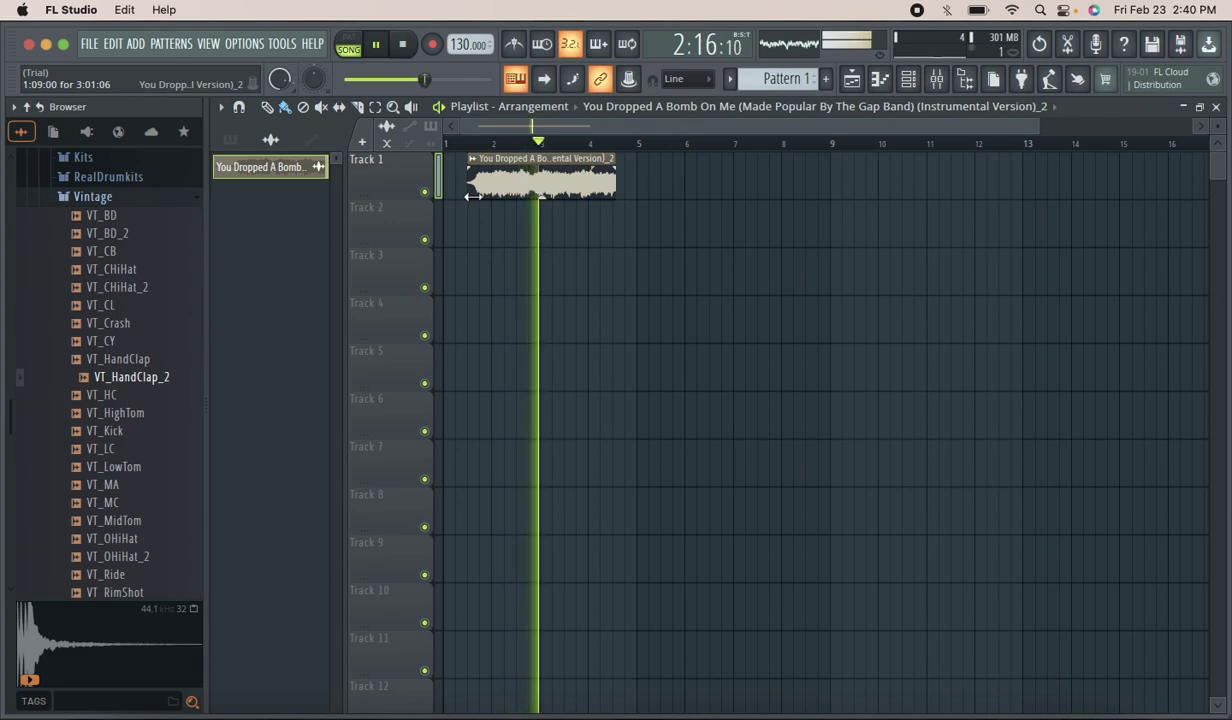
# Place a second copy of the trimmed clip on Track 1 and align its start with the end of the first.
pyautogui.click(624, 182)
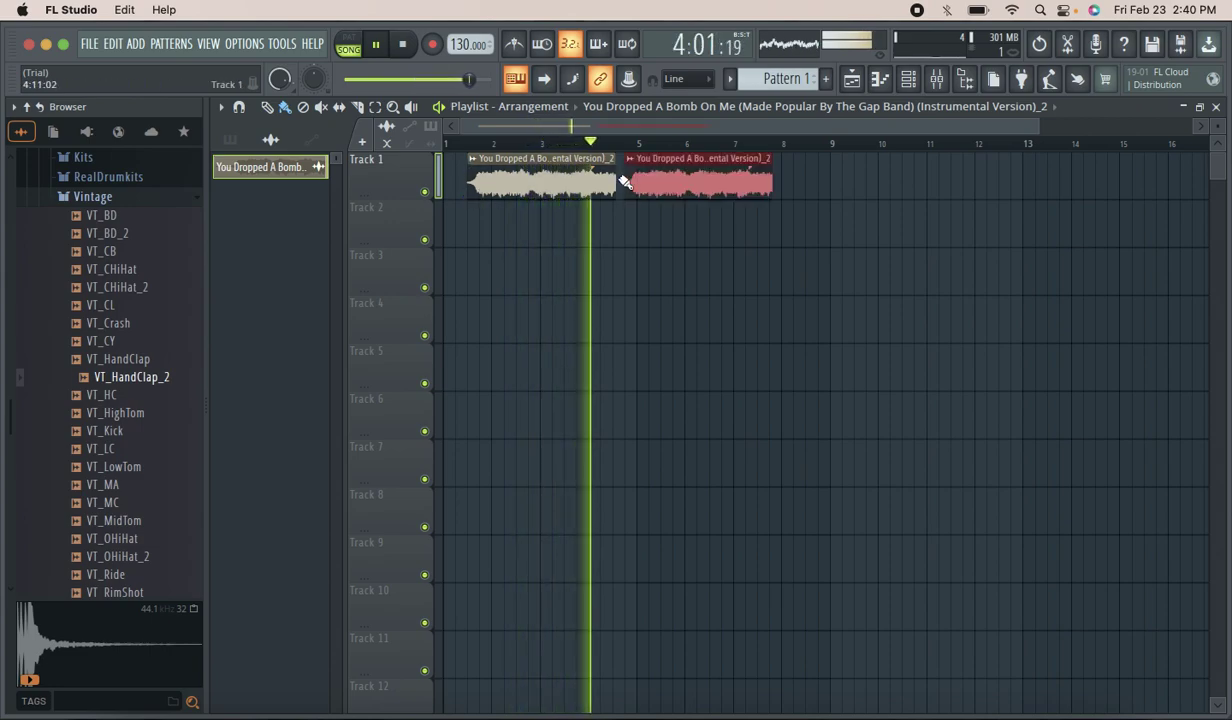
pyautogui.moveTo(662, 180); pyautogui.dragTo(650, 180)
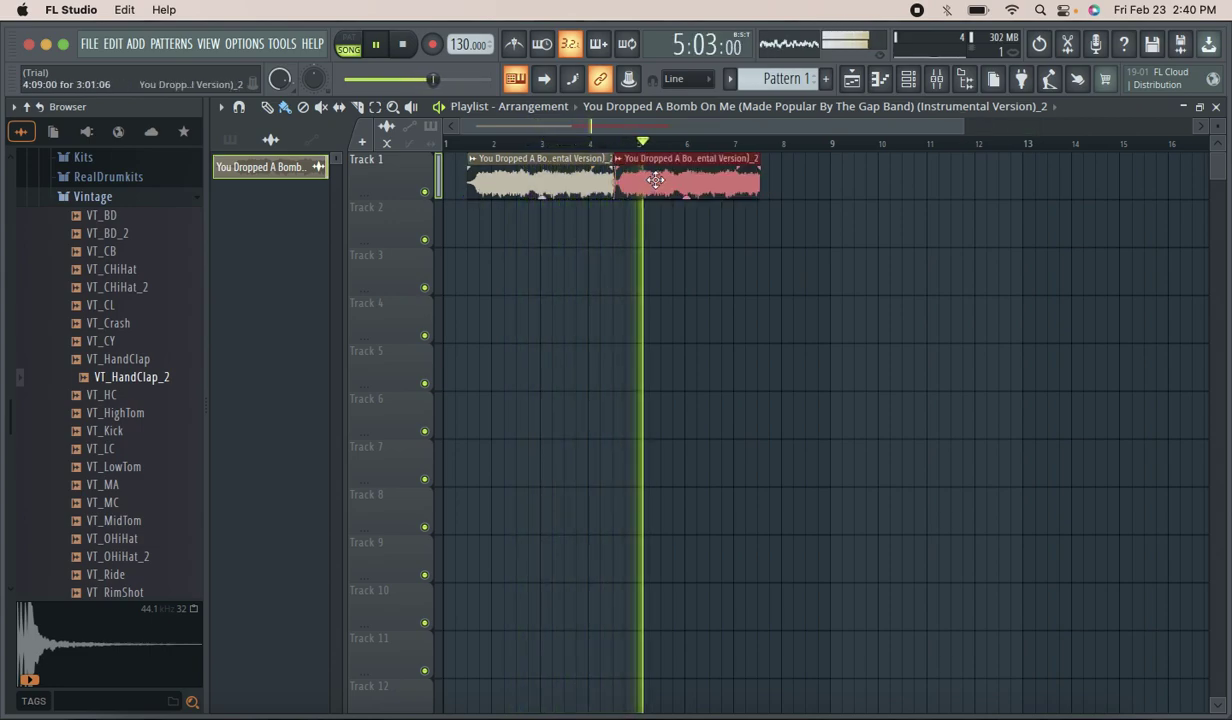
pyautogui.moveTo(959, 117); pyautogui.dragTo(727, 117)
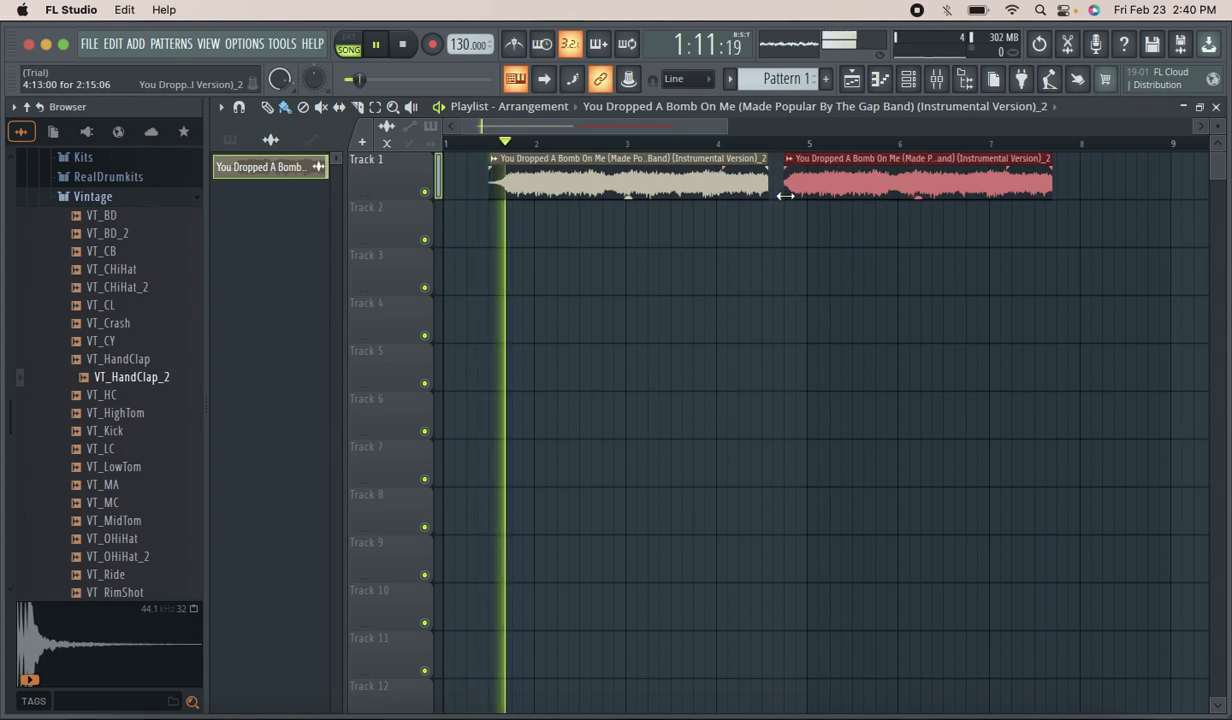
pyautogui.click(766, 187)
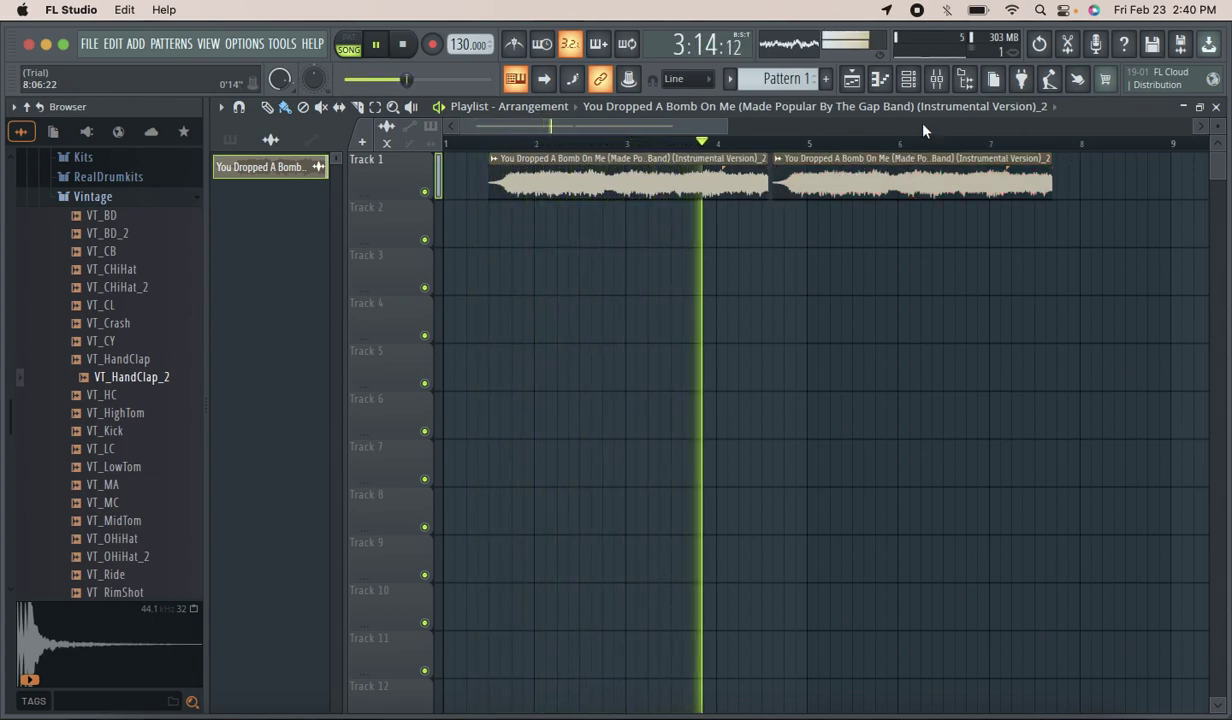
pyautogui.moveTo(730, 125); pyautogui.dragTo(596, 124)
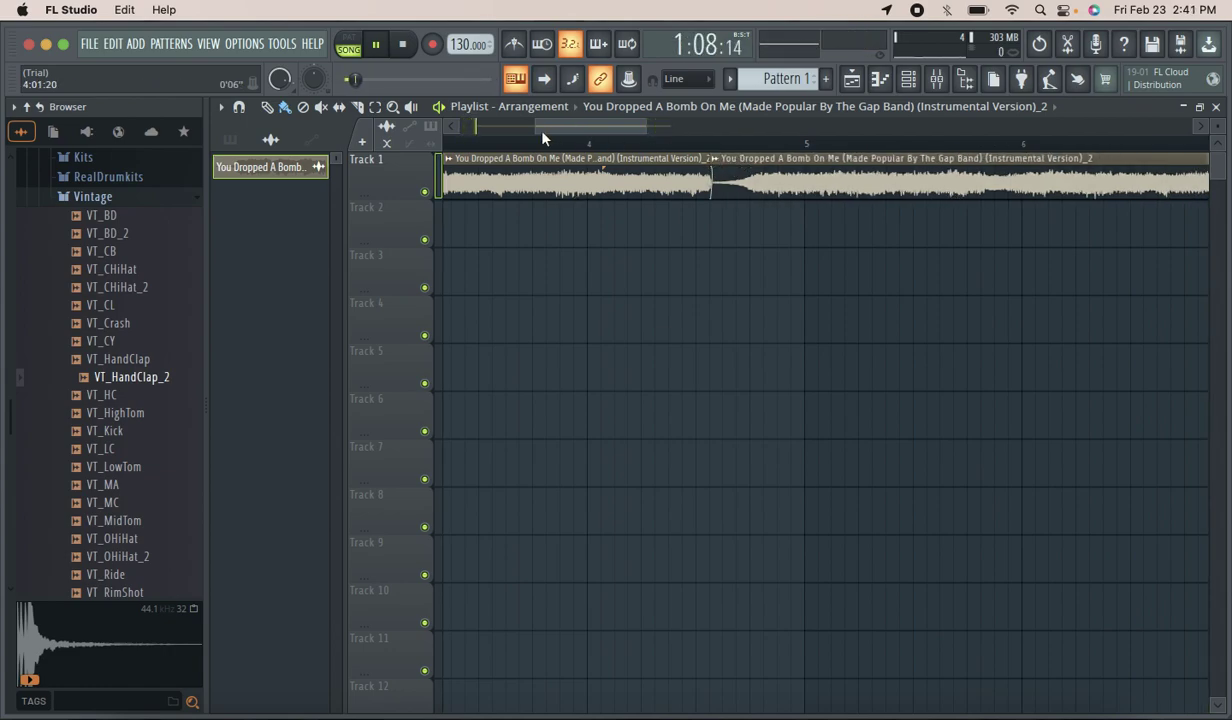
pyautogui.click(472, 148)
# Add three more copies of the clip end to end on Track 1, starting in bars 7, 10 and 13.
pyautogui.moveTo(628, 130); pyautogui.dragTo(727, 154)
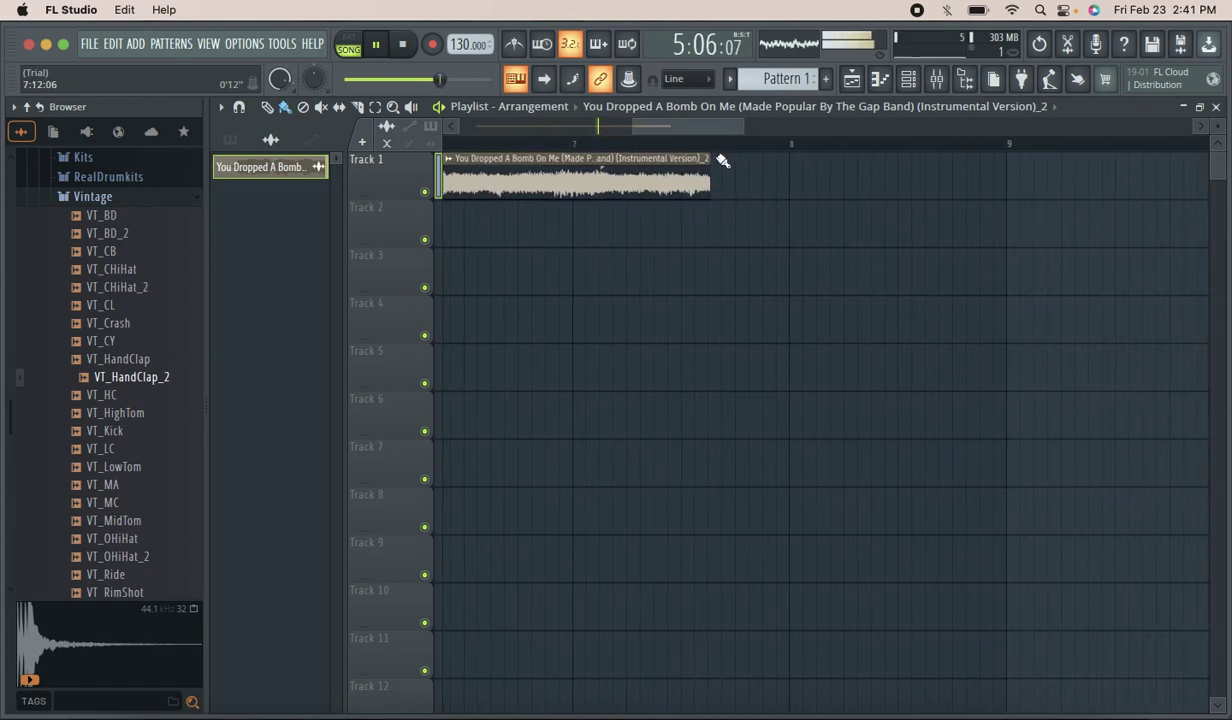
pyautogui.click(719, 177)
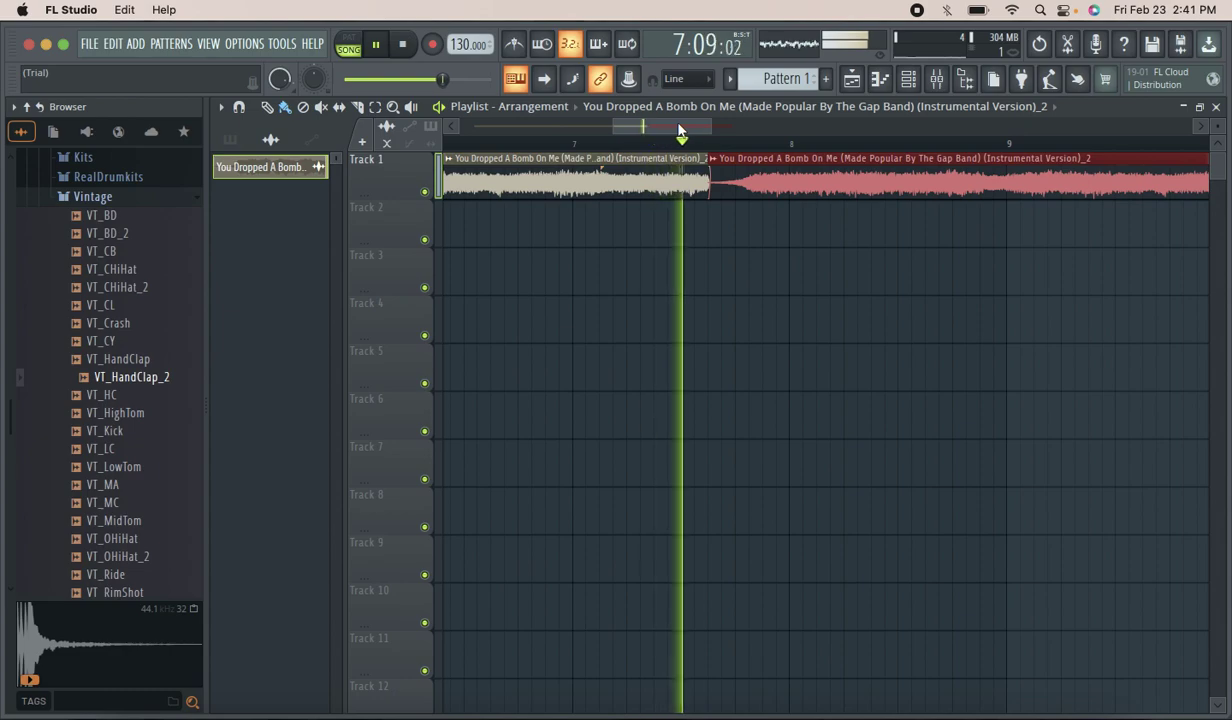
pyautogui.moveTo(648, 122); pyautogui.dragTo(711, 124)
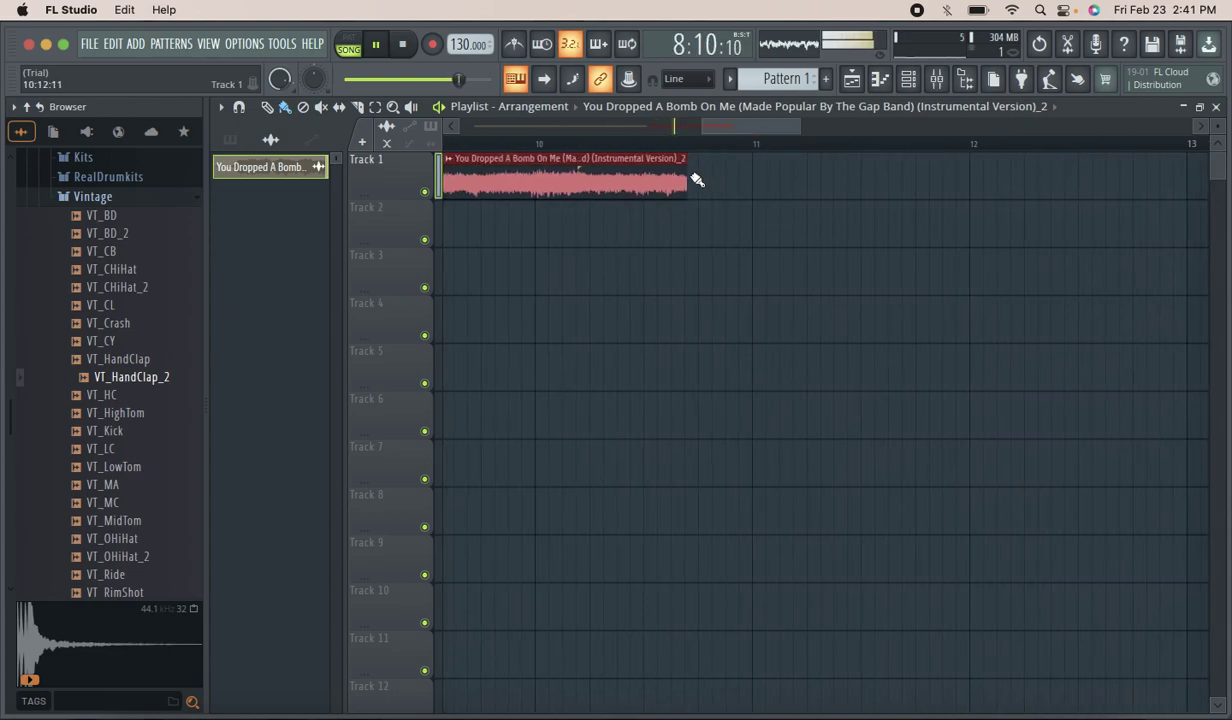
pyautogui.click(723, 179)
pyautogui.moveTo(730, 143); pyautogui.dragTo(785, 124)
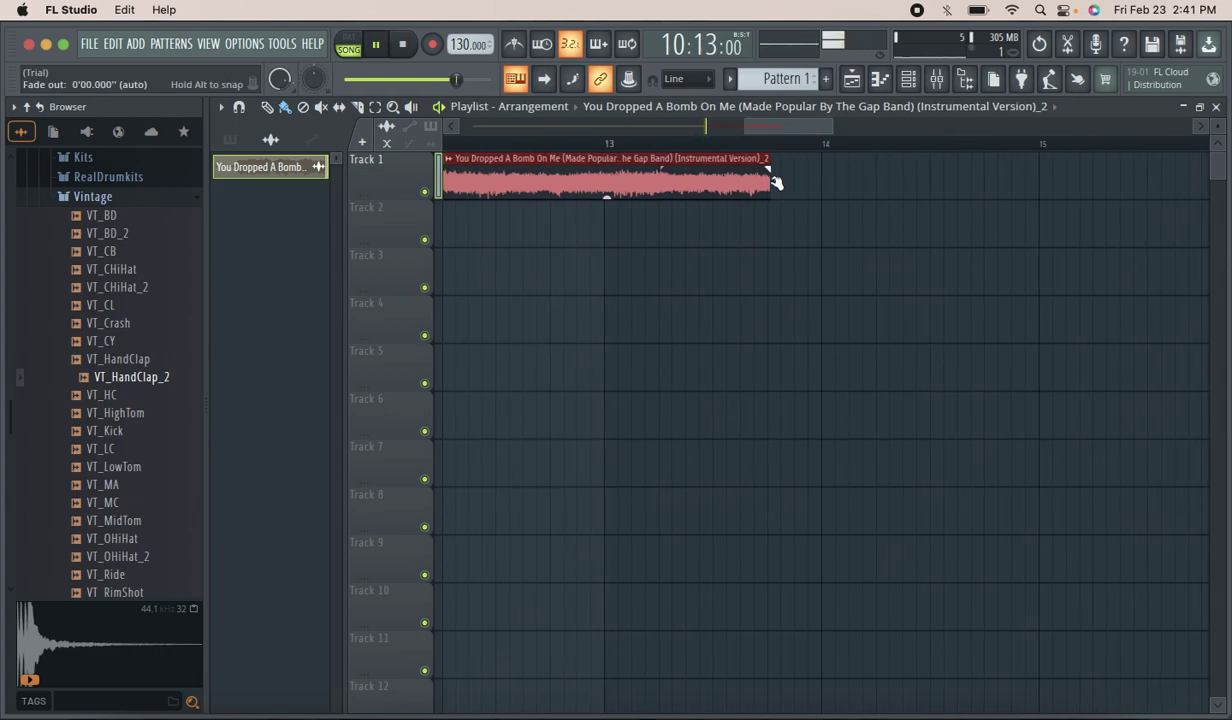
pyautogui.click(781, 179)
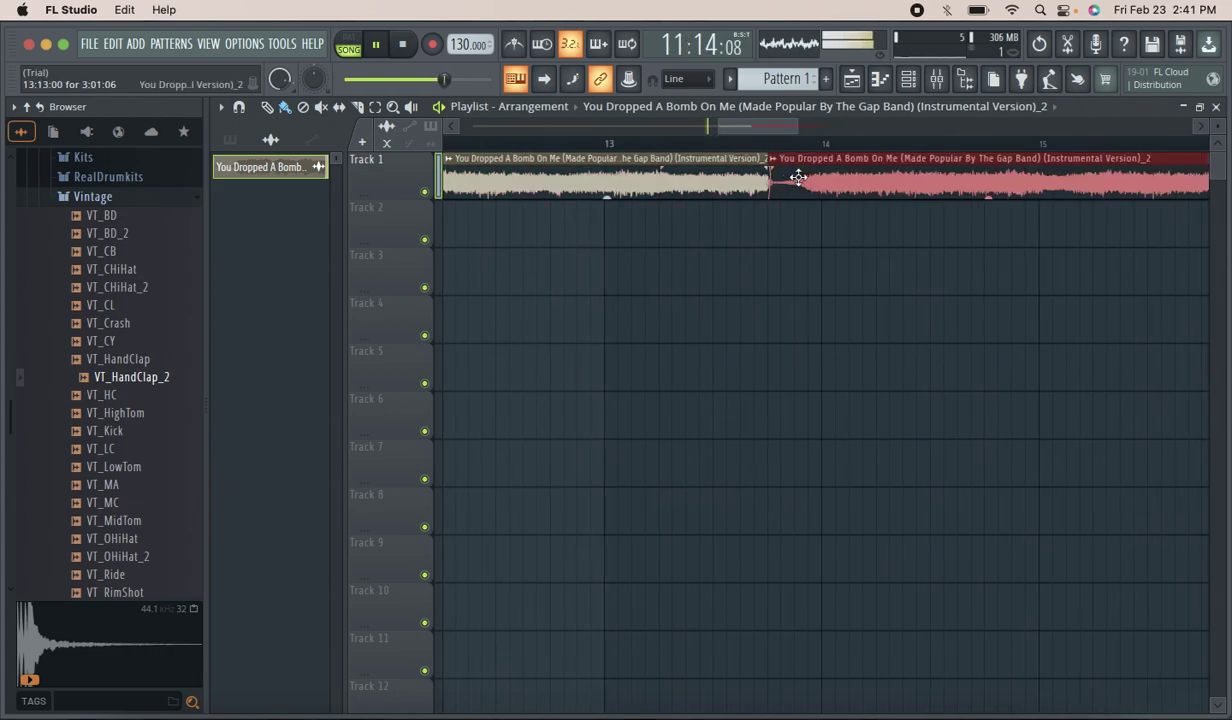
# Extend the Track 1 loop with three further back-to-back clip copies, up to the one starting at 22:16:00.
pyautogui.moveTo(750, 128); pyautogui.dragTo(861, 124)
pyautogui.click(785, 177)
pyautogui.click(667, 178)
pyautogui.moveTo(723, 171); pyautogui.dragTo(710, 169)
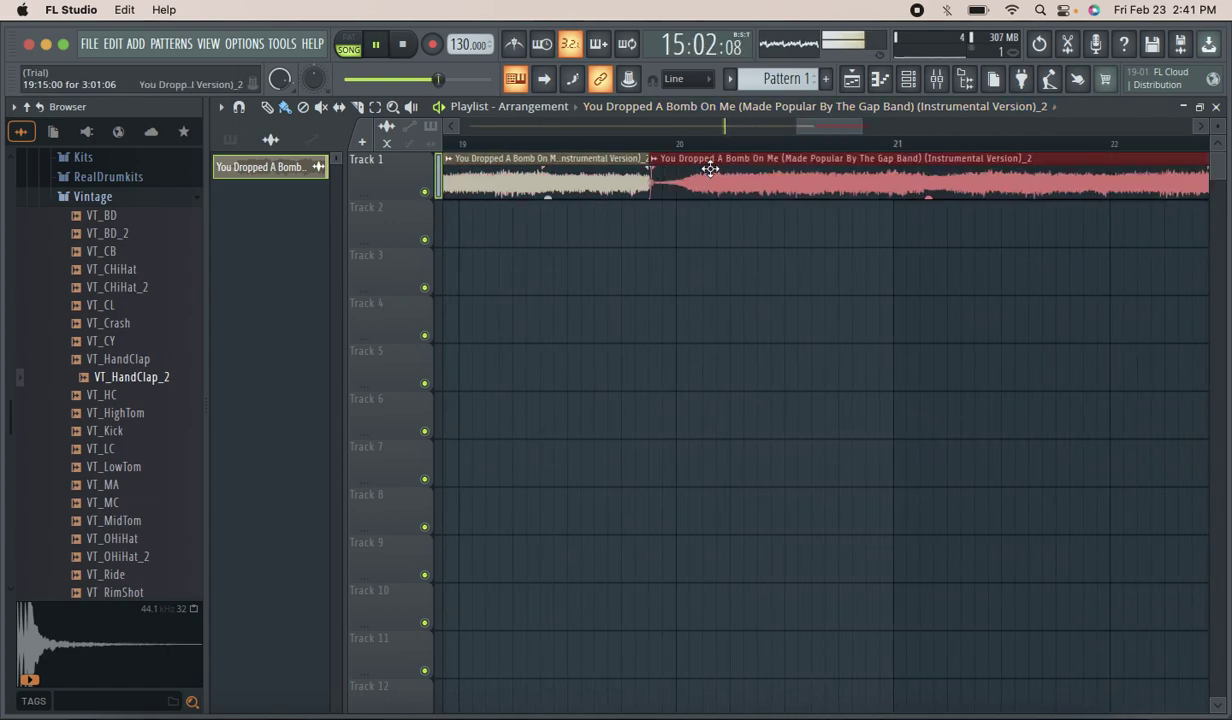
pyautogui.moveTo(817, 128); pyautogui.dragTo(881, 128)
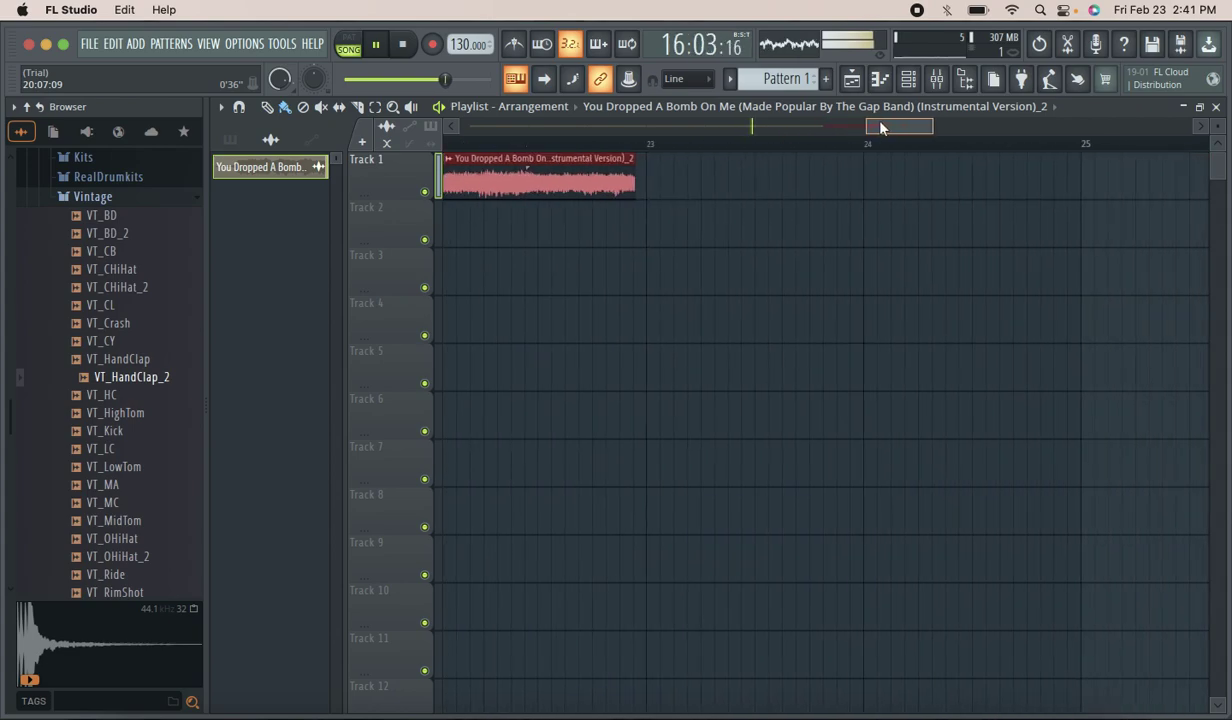
pyautogui.click(653, 178)
pyautogui.moveTo(720, 165); pyautogui.dragTo(710, 166)
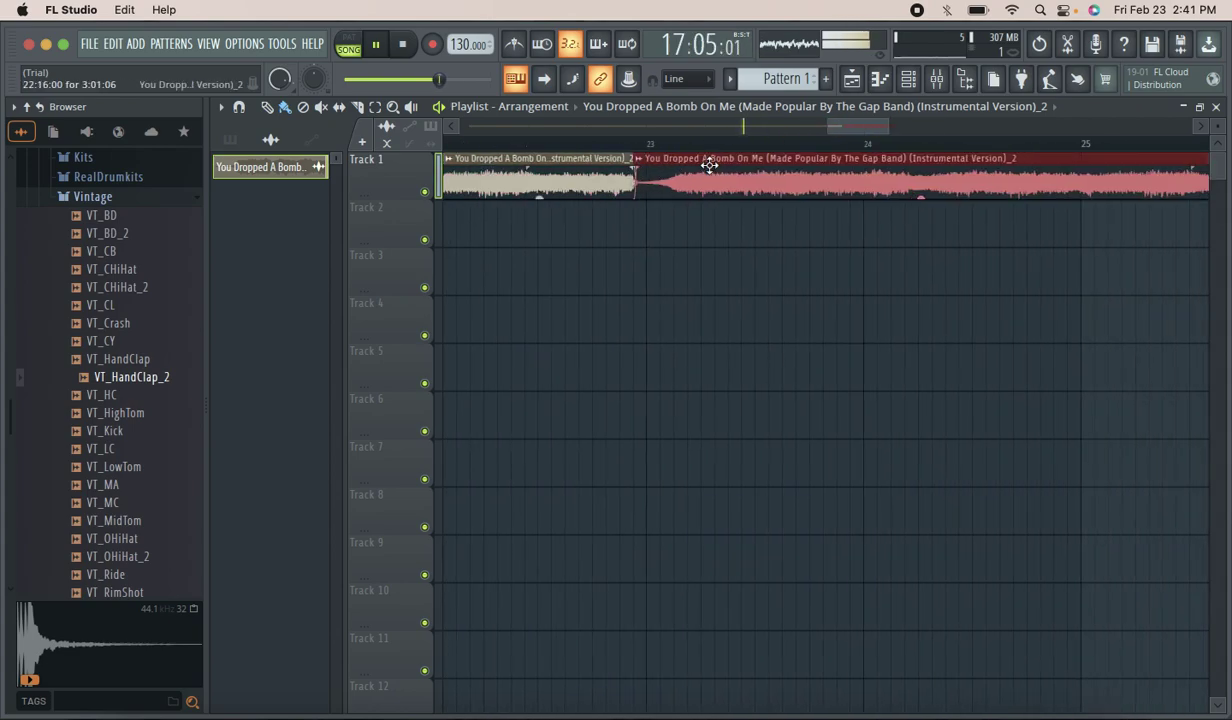
# Add two more adjoining clip copies to Track 1, covering bars 26 through 31.
pyautogui.moveTo(847, 125); pyautogui.dragTo(904, 126)
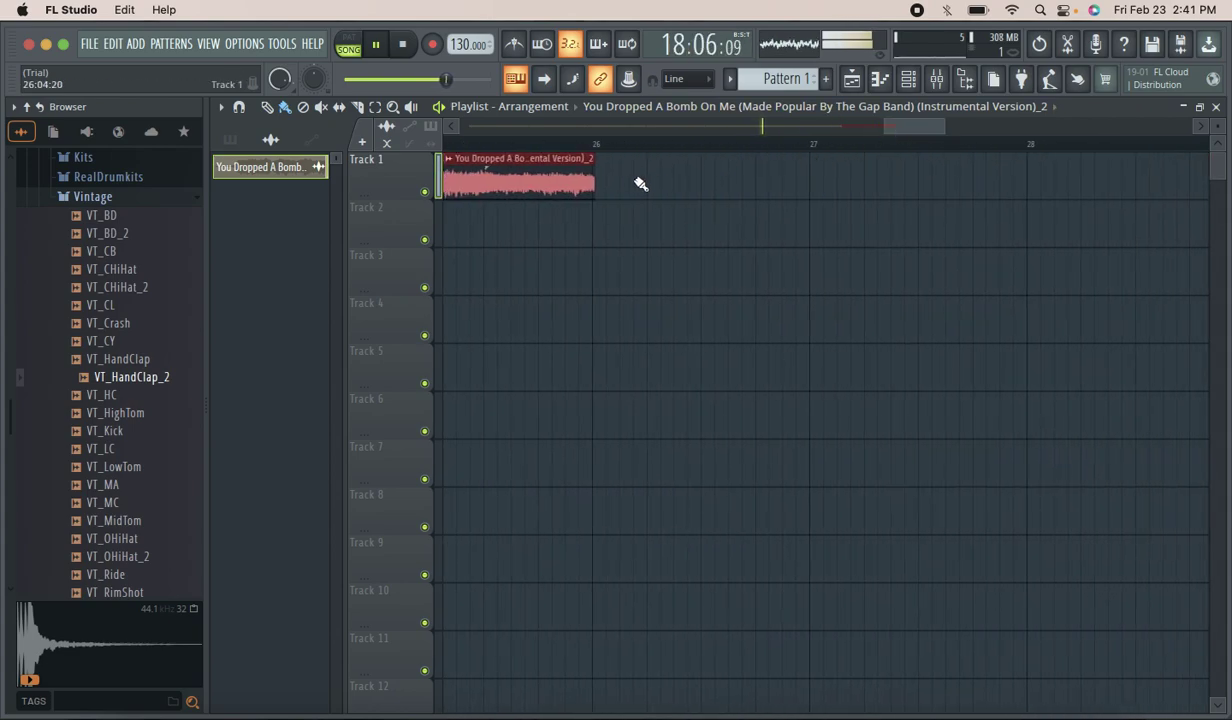
pyautogui.moveTo(675, 162); pyautogui.dragTo(672, 162)
pyautogui.moveTo(903, 128); pyautogui.dragTo(1200, 129)
pyautogui.click(809, 177)
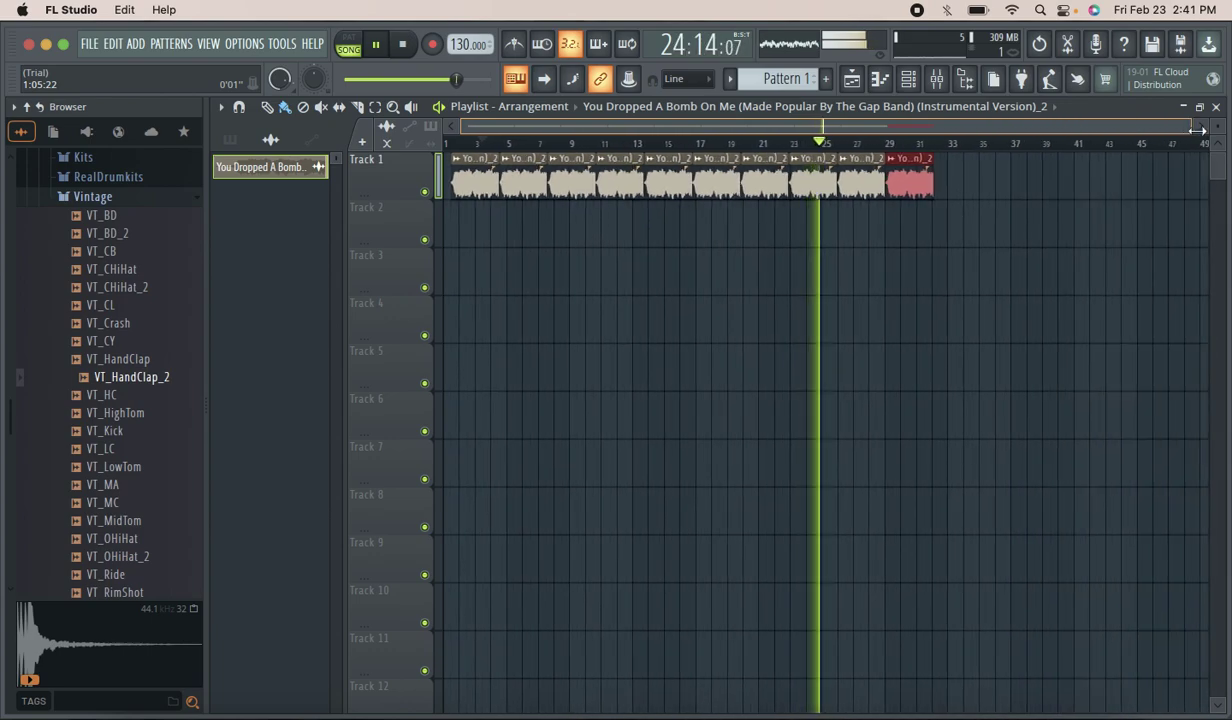
pyautogui.click(943, 181)
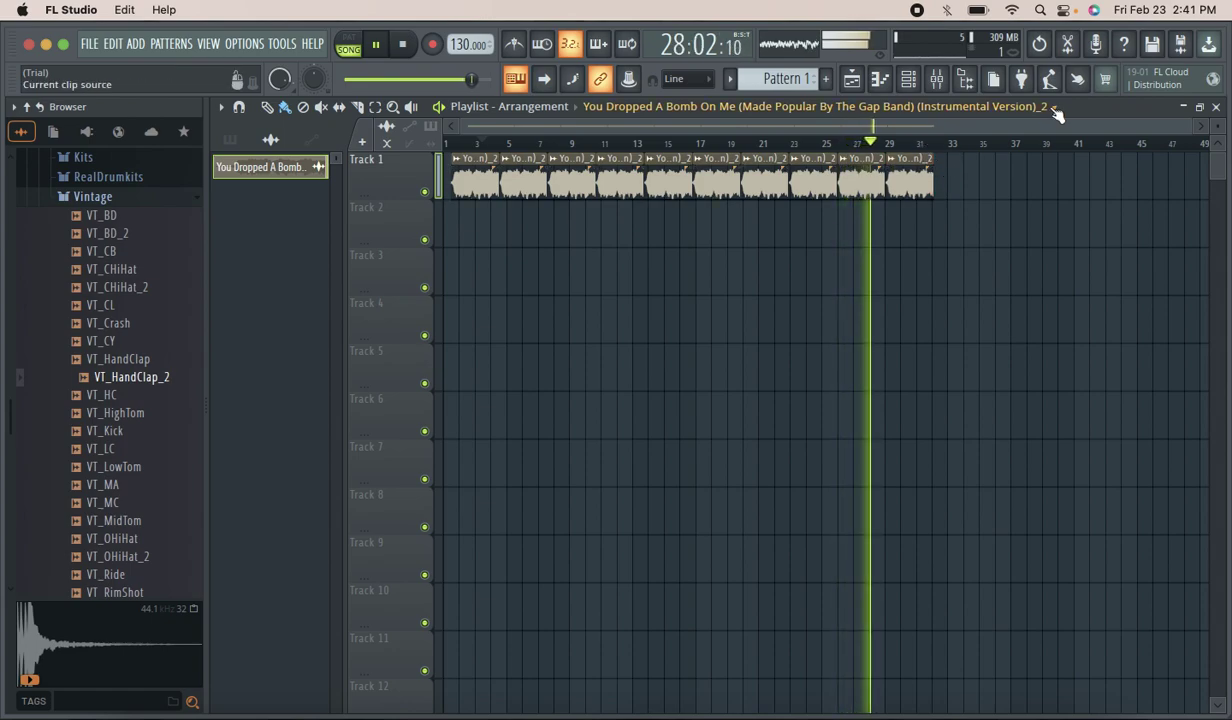
# Add three final clip copies on Track 1, starting at 32:03:00, 35:05:00 and bar 38, to fill the track up to bar 41.
pyautogui.moveTo(1189, 126); pyautogui.dragTo(1012, 125)
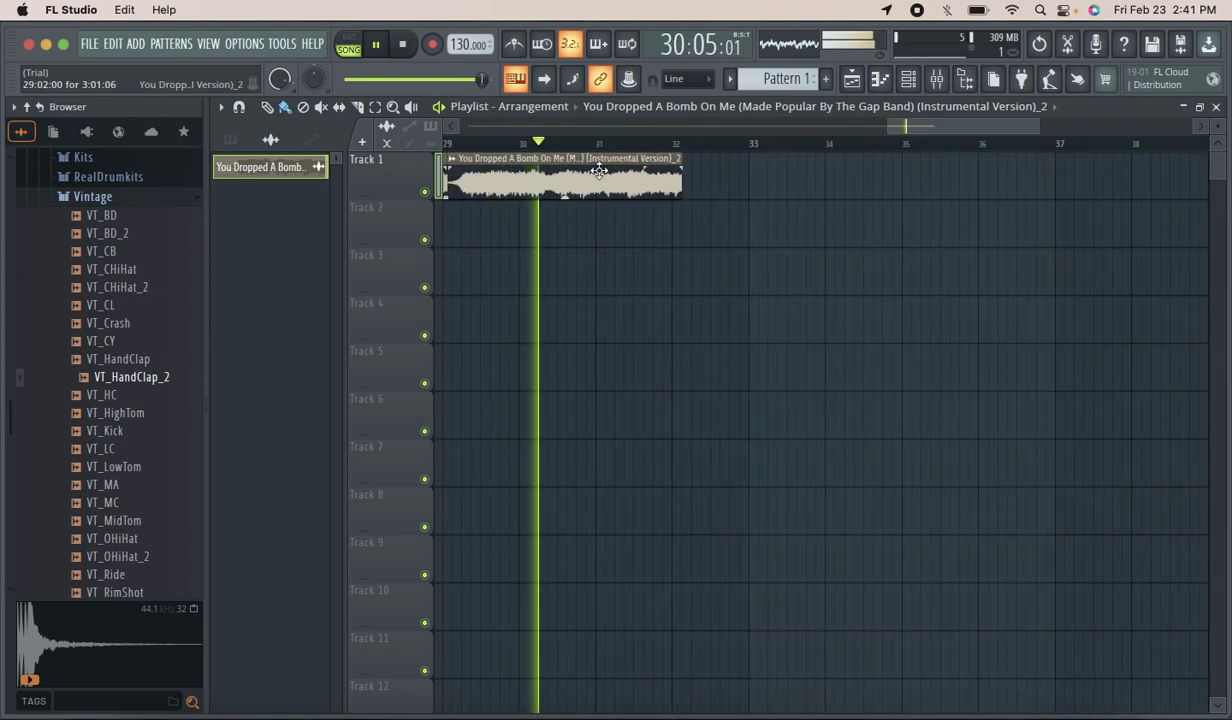
pyautogui.click(693, 171)
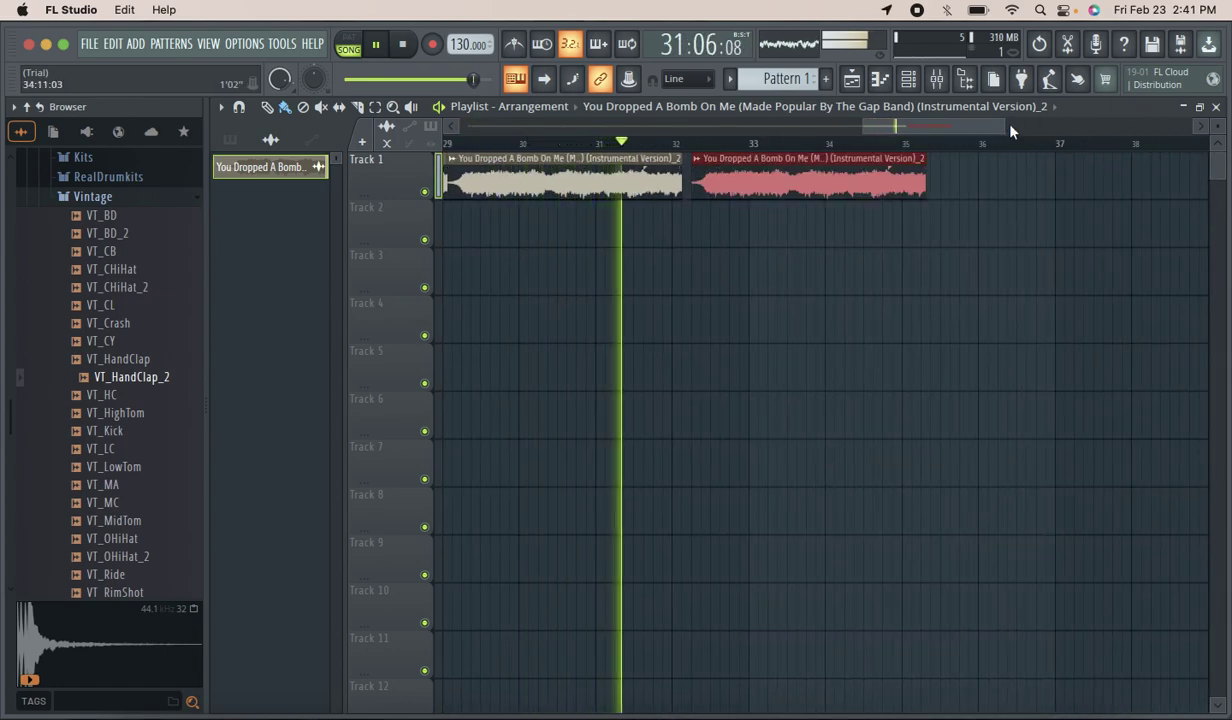
pyautogui.moveTo(1005, 126); pyautogui.dragTo(973, 126)
pyautogui.moveTo(886, 159); pyautogui.dragTo(874, 158)
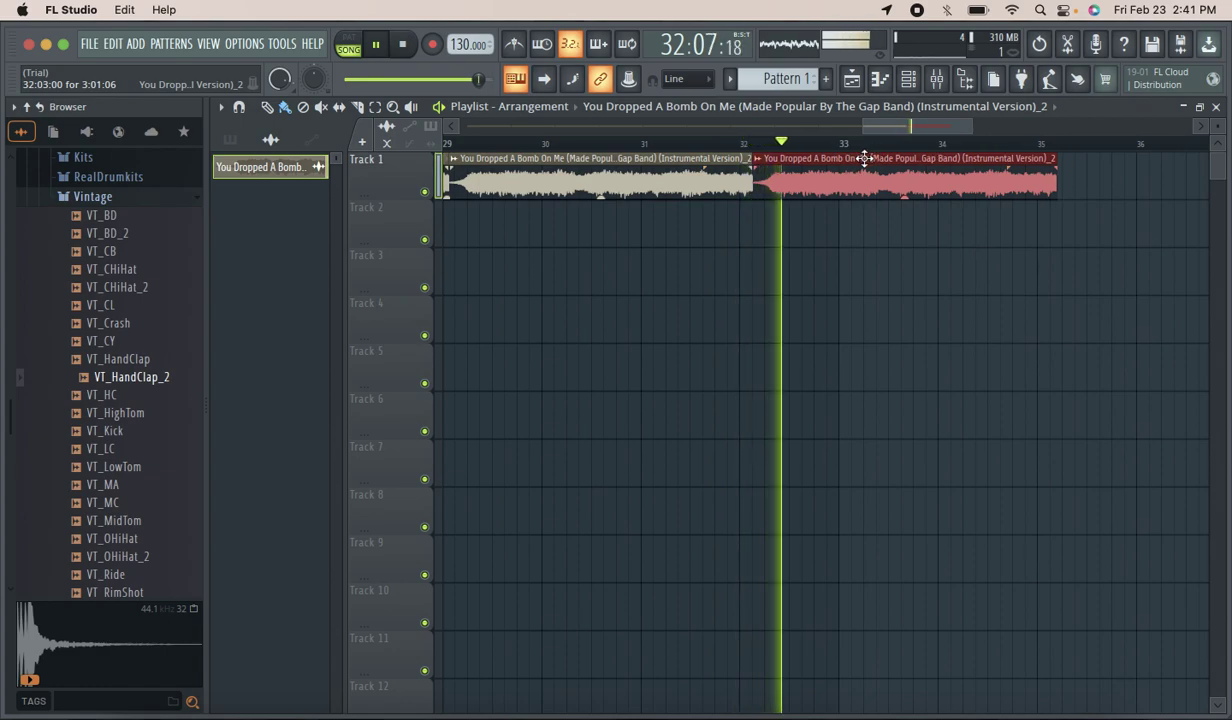
pyautogui.hotkey('ctrl', 'b')
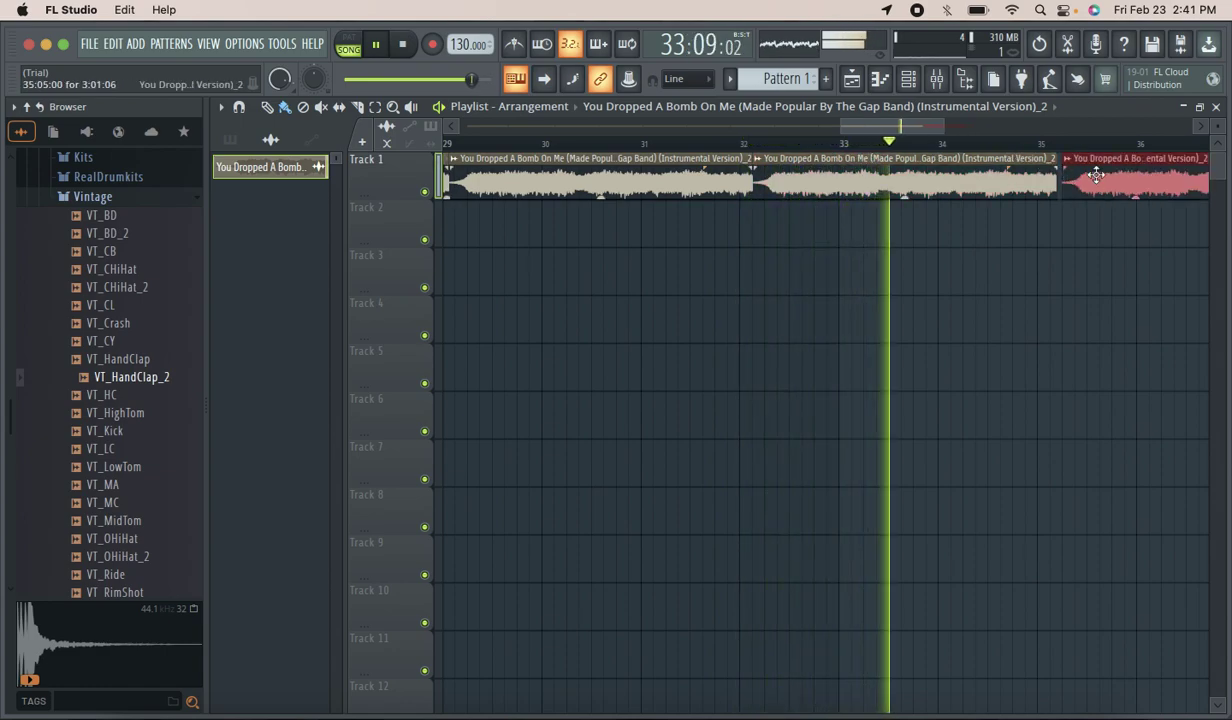
pyautogui.moveTo(944, 126); pyautogui.dragTo(978, 131)
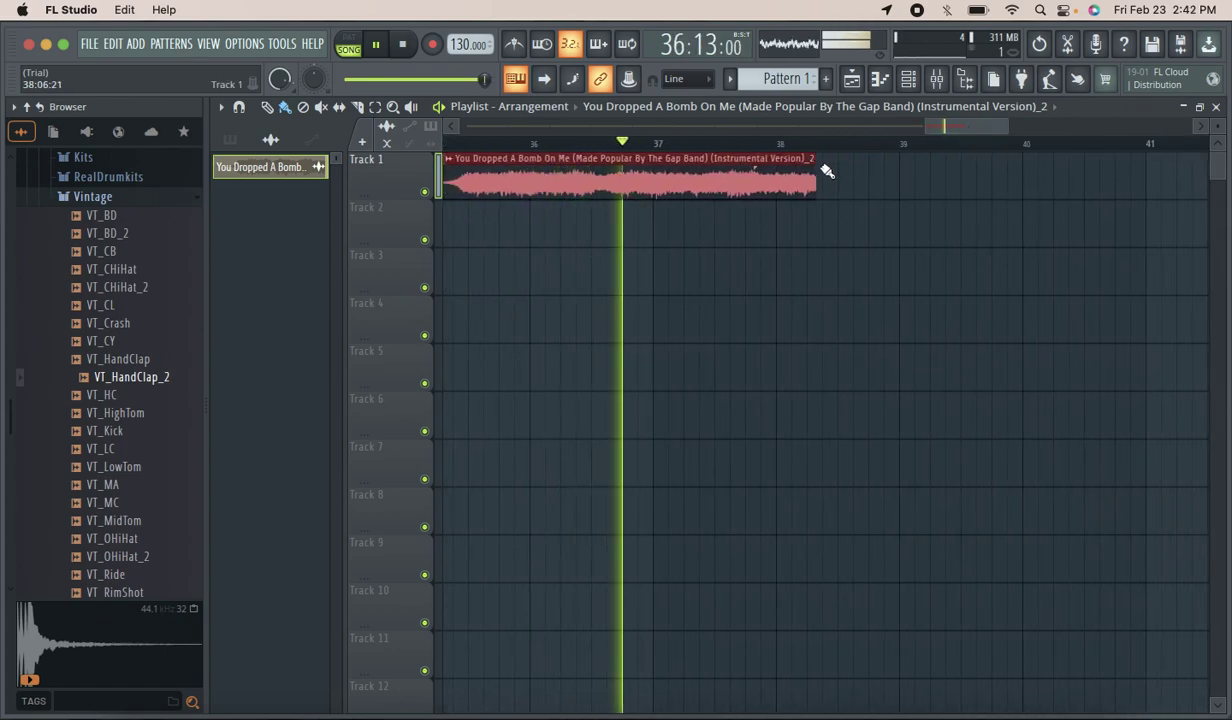
pyautogui.hotkey('ctrl', 'b')
pyautogui.moveTo(978, 126); pyautogui.dragTo(1214, 155)
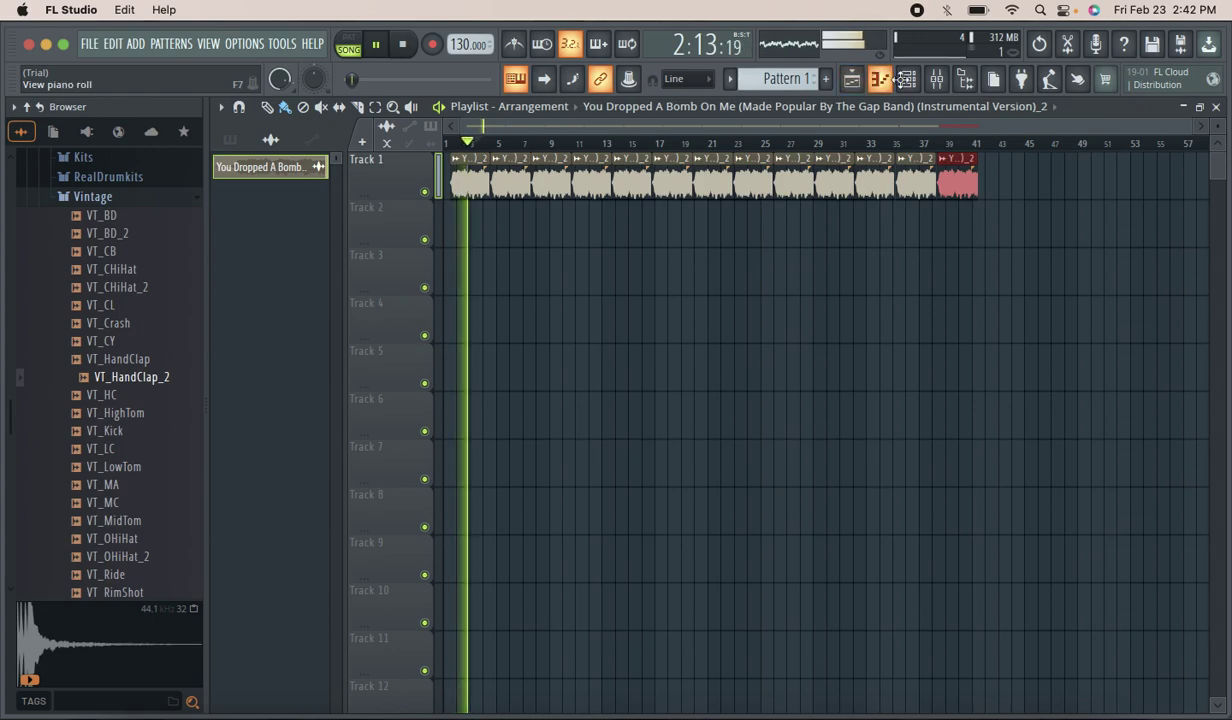
# Audition the VT_BD and VT_BD_2 samples from the Vintage folder and add VT_BD_2 to the channel rack as a new channel.
pyautogui.click(880, 79)
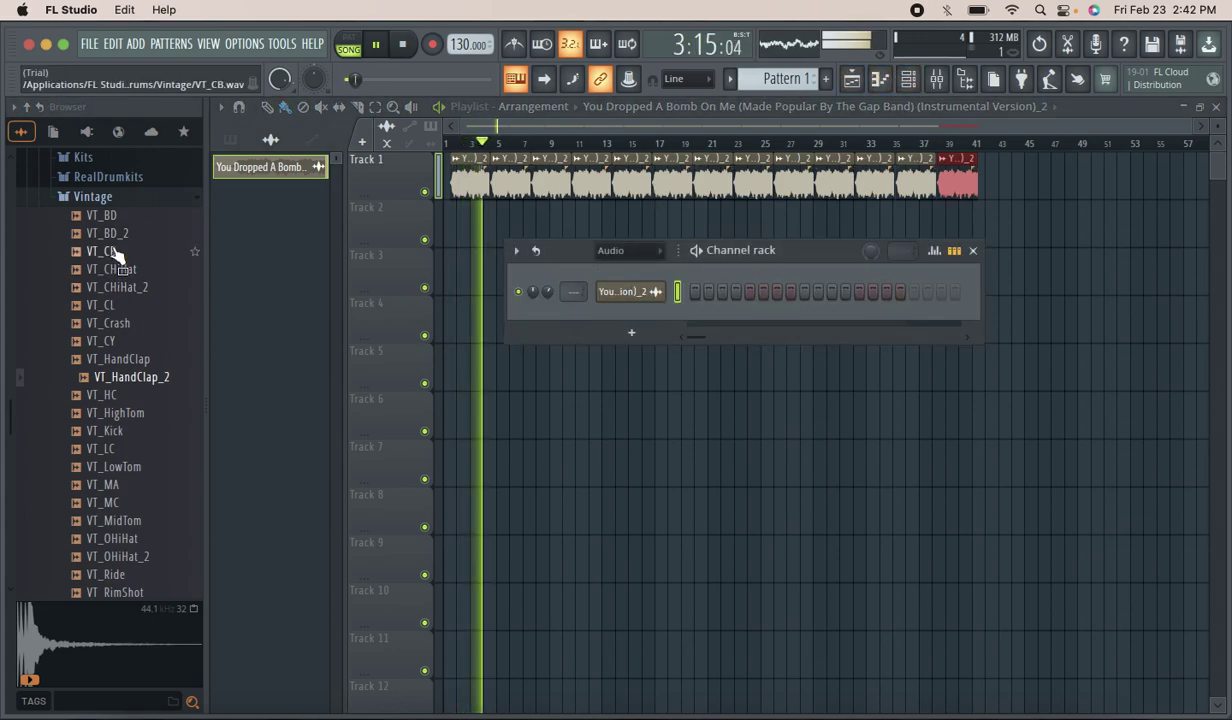
pyautogui.click(106, 215)
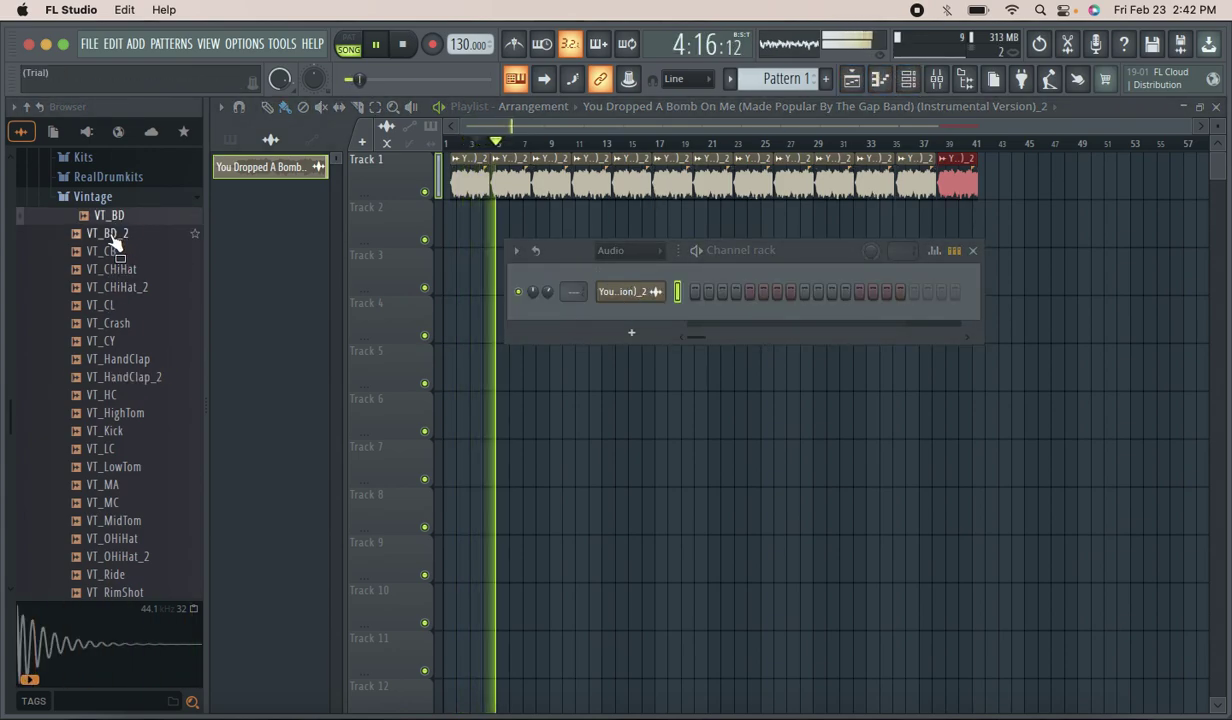
pyautogui.click(112, 236)
pyautogui.moveTo(115, 243); pyautogui.dragTo(617, 302)
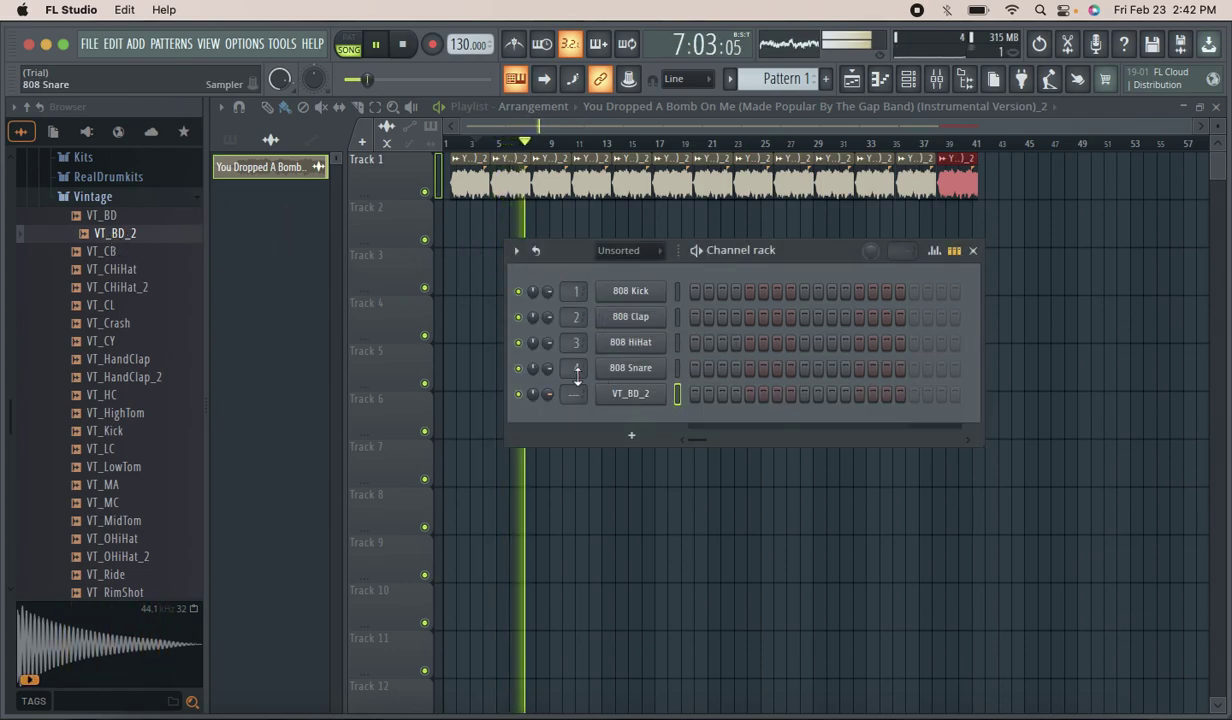
# Delete the 808 Snare, 808 HiHat, 808 Clap and 808 Kick channels, and route VT_BD_2 to mixer track 1.
pyautogui.rightClick(626, 372)
pyautogui.click(697, 562)
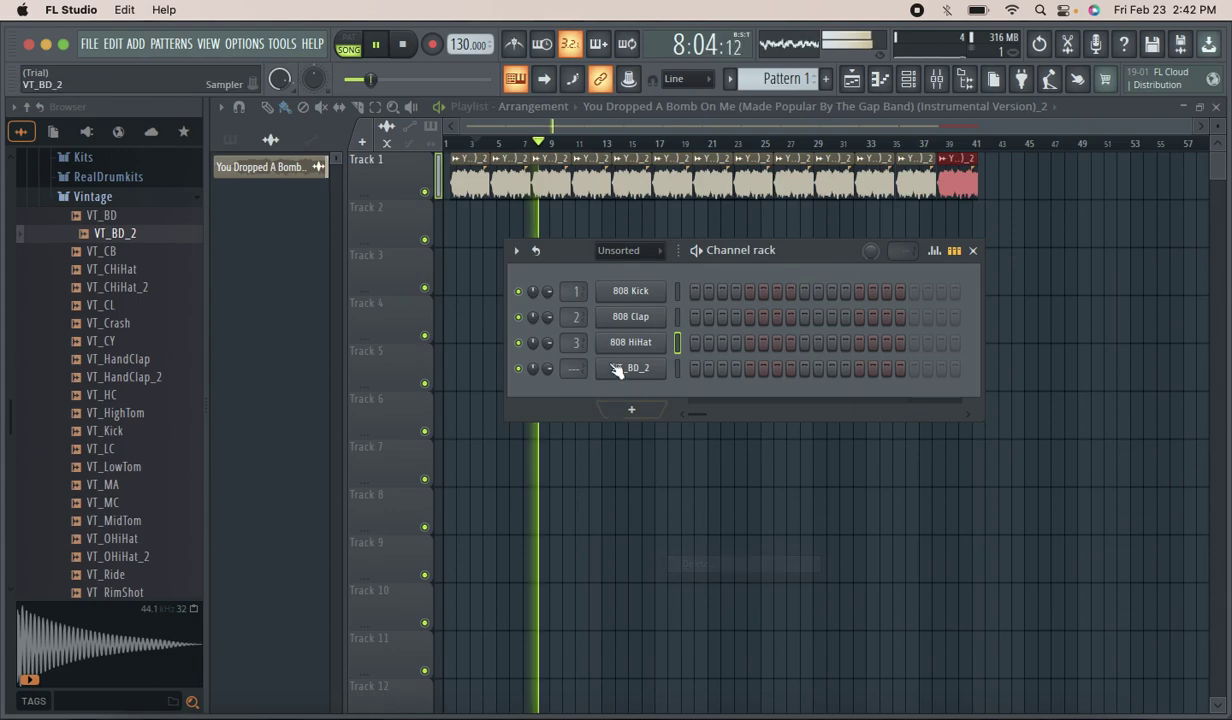
pyautogui.rightClick(629, 347)
pyautogui.click(697, 537)
pyautogui.rightClick(620, 316)
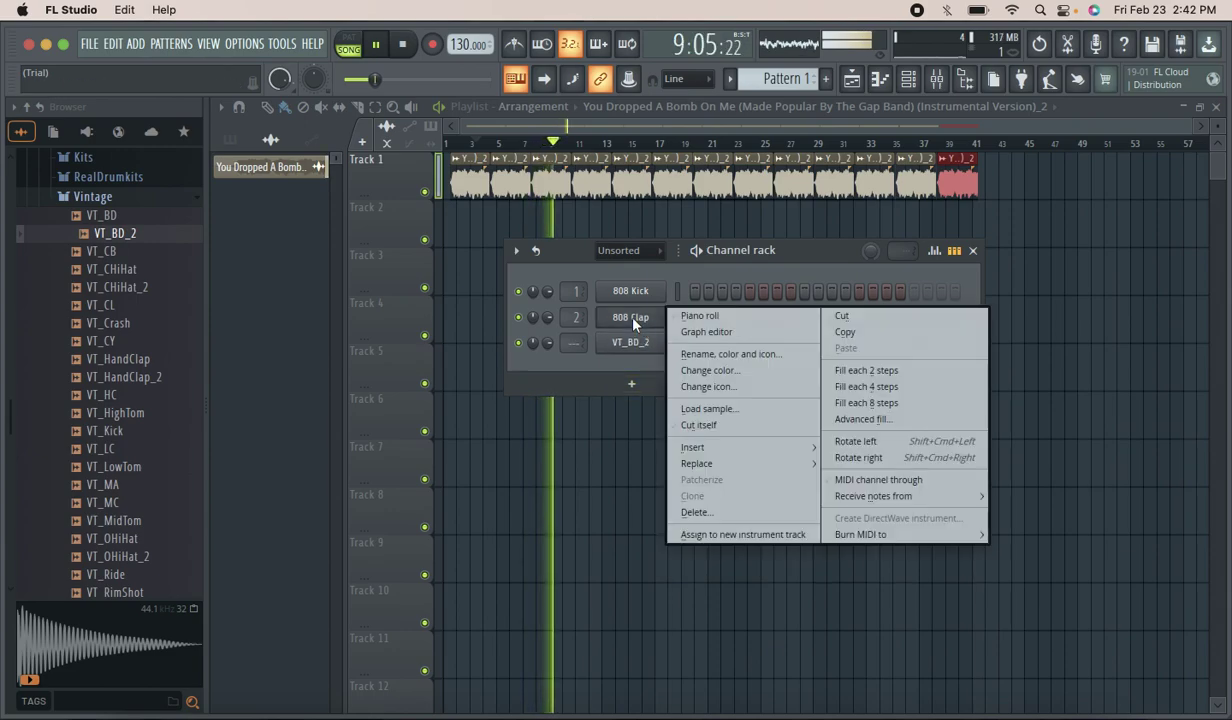
pyautogui.click(706, 515)
pyautogui.rightClick(640, 291)
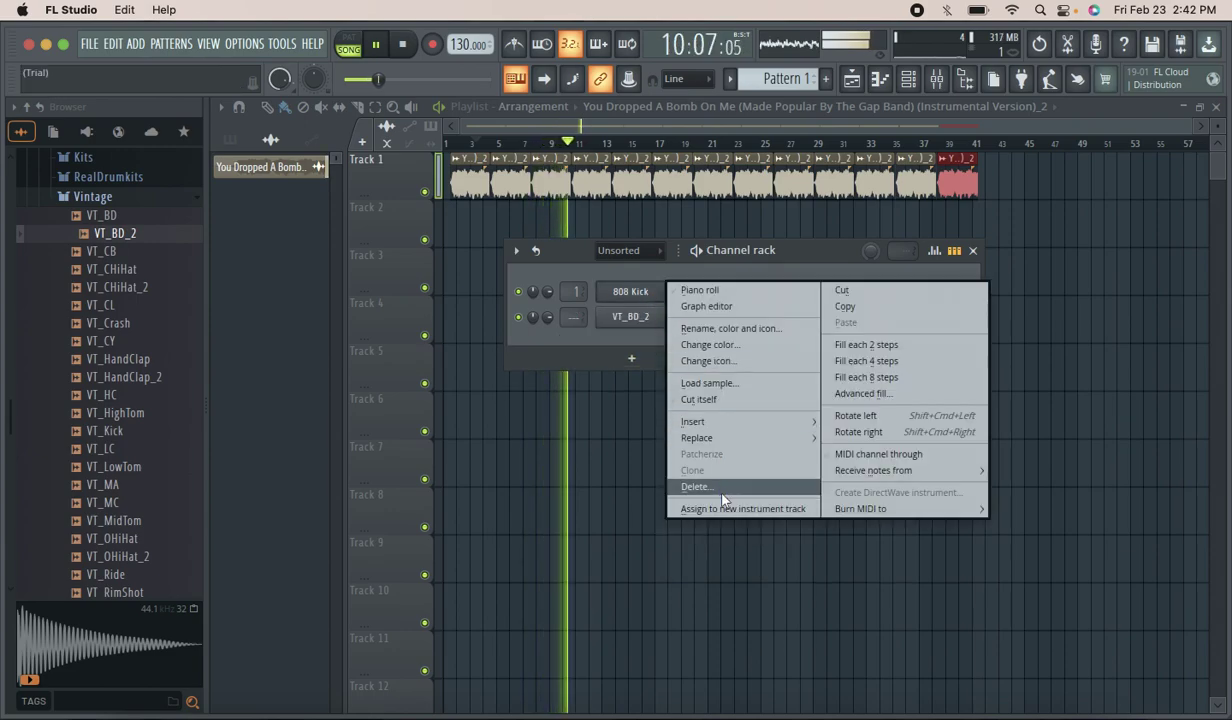
pyautogui.click(697, 487)
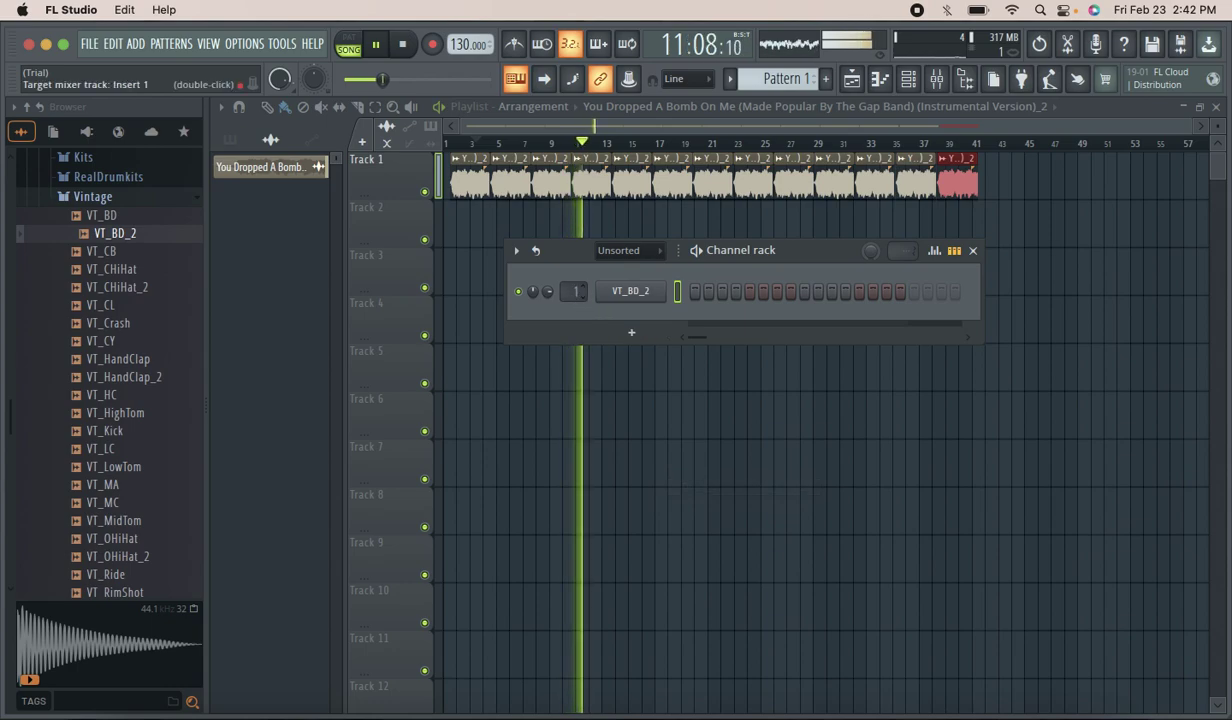
# Check the mixer, reopen the channel settings of the Track 1 audio clip and assign it to mixer track 2.
pyautogui.click(944, 82)
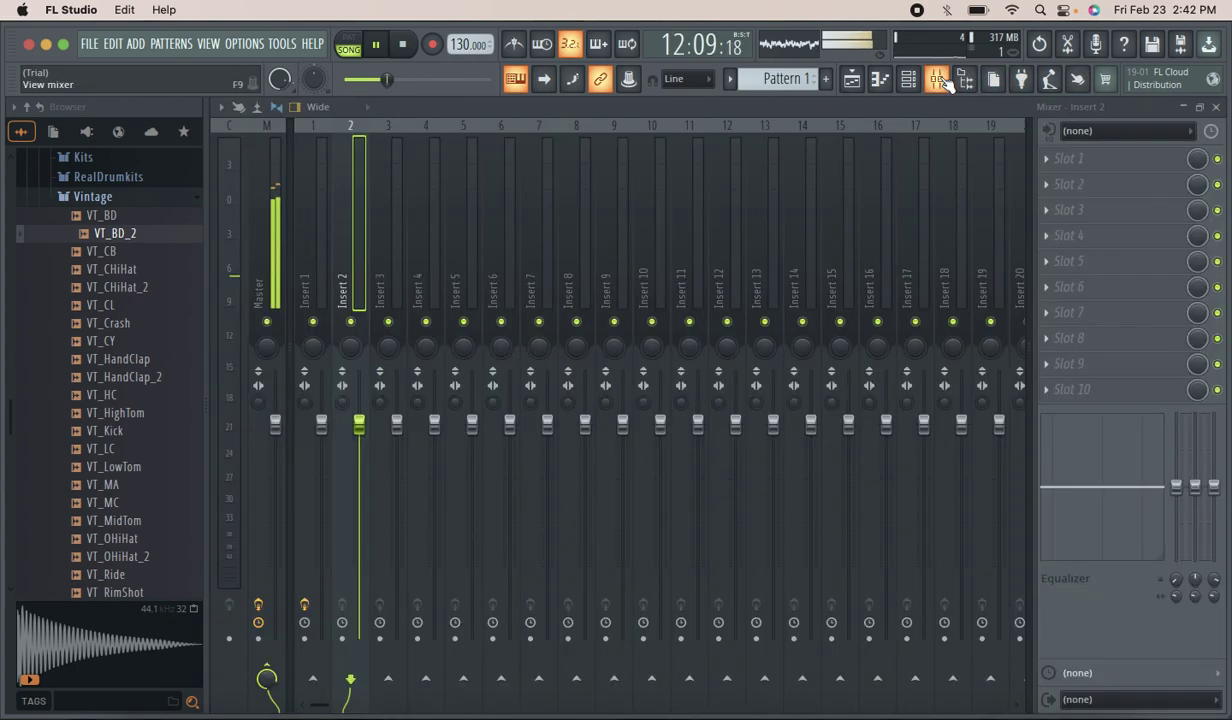
pyautogui.click(856, 79)
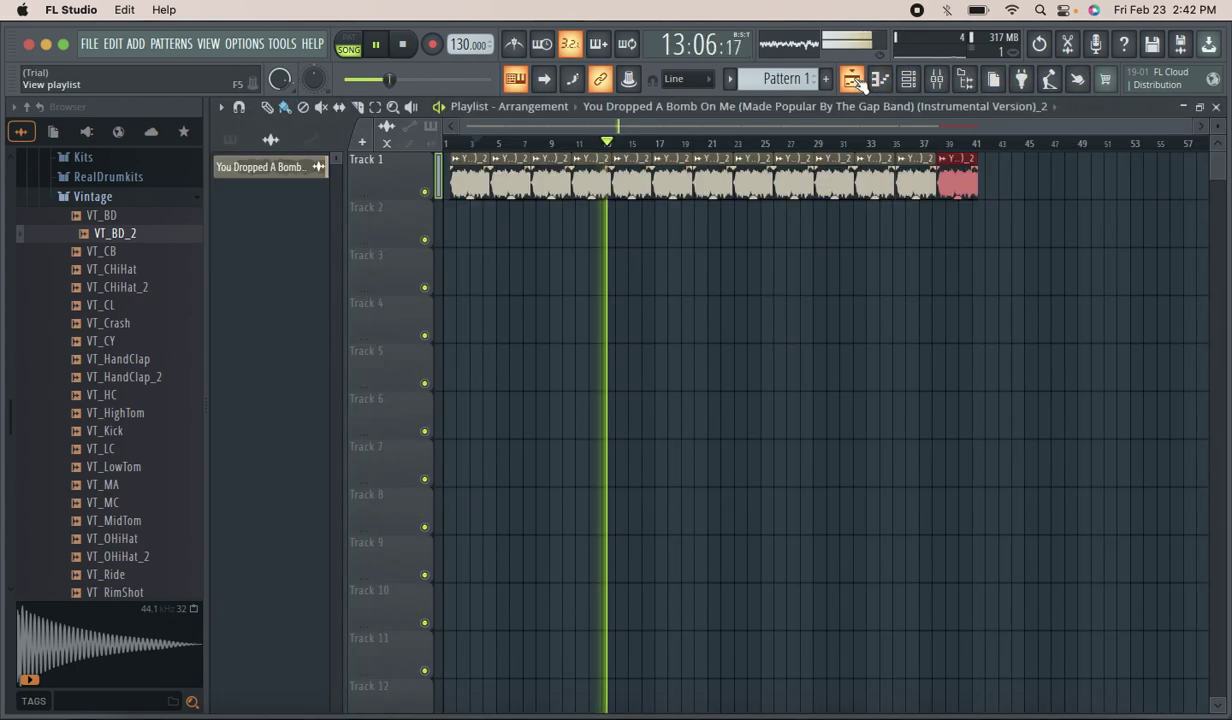
pyautogui.doubleClick(465, 180)
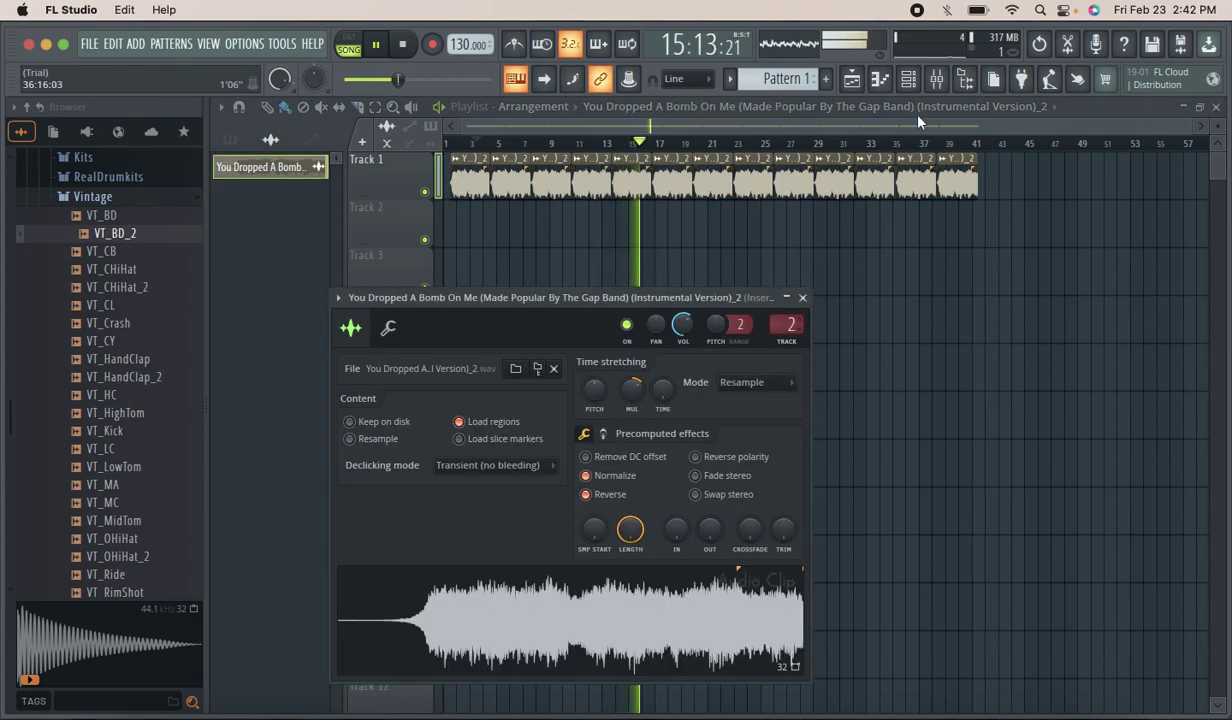
# Add LuxeVerb to the first effect slot of mixer Insert 2 and move its window clear of the effect slots.
pyautogui.click(912, 84)
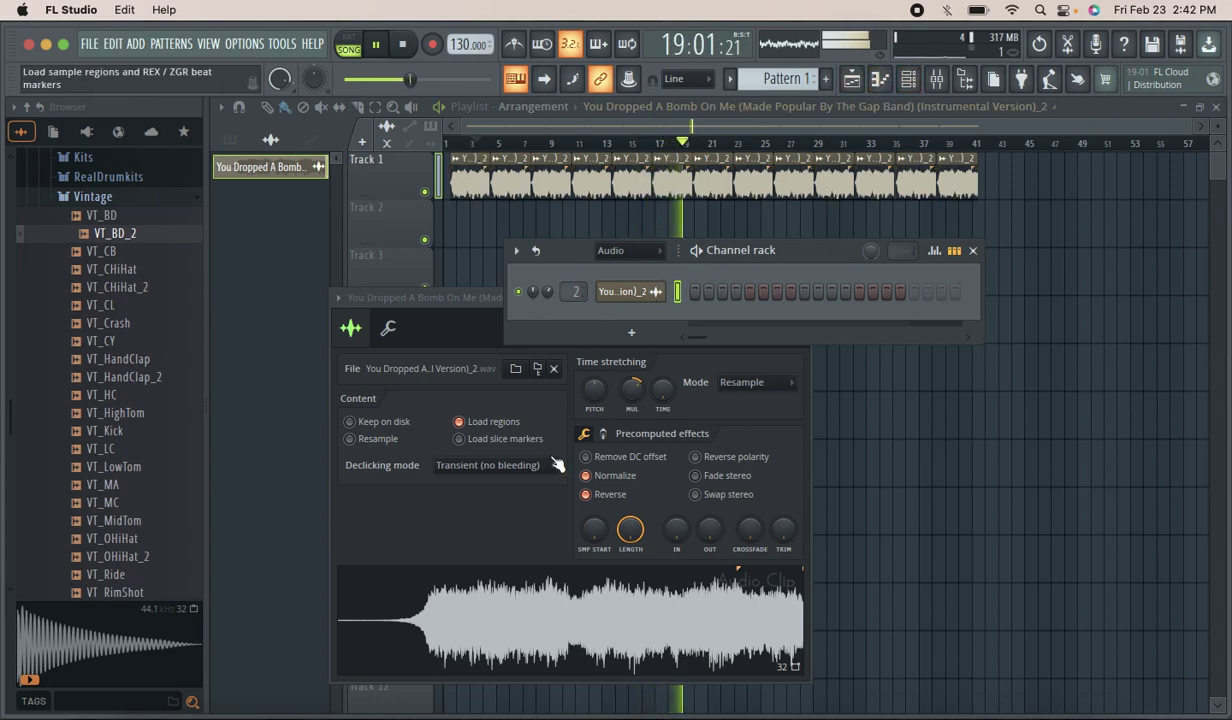
pyautogui.click(476, 310)
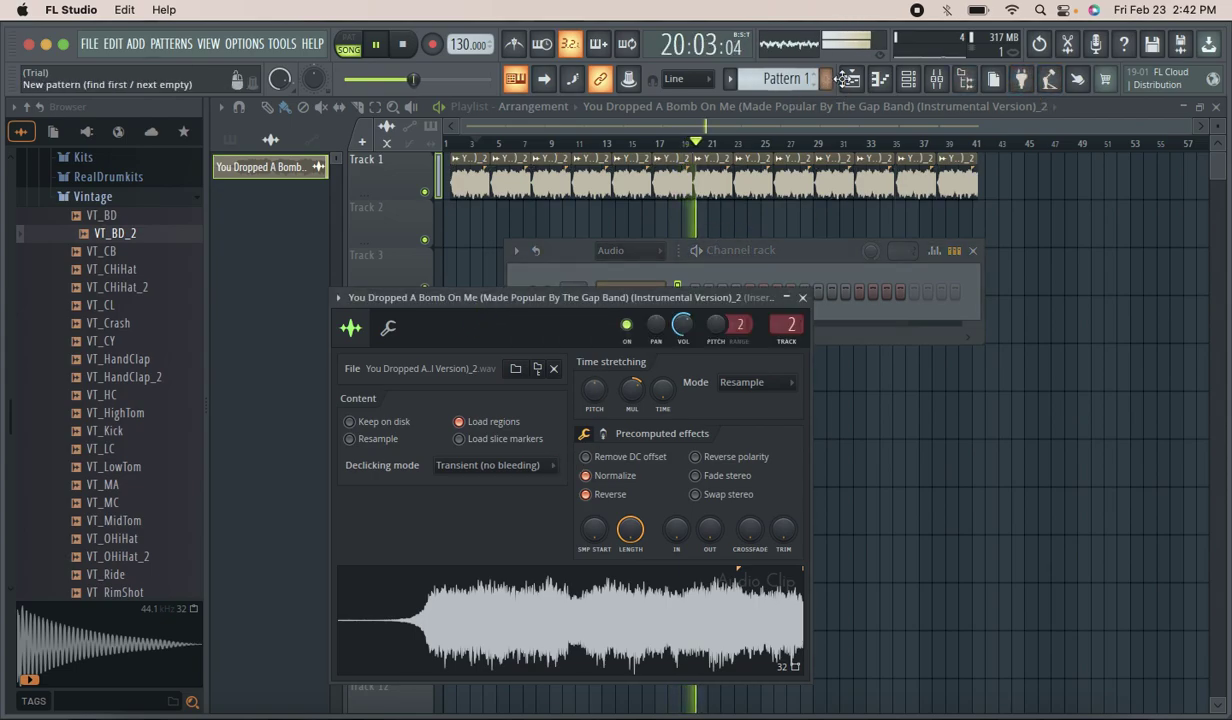
pyautogui.click(938, 79)
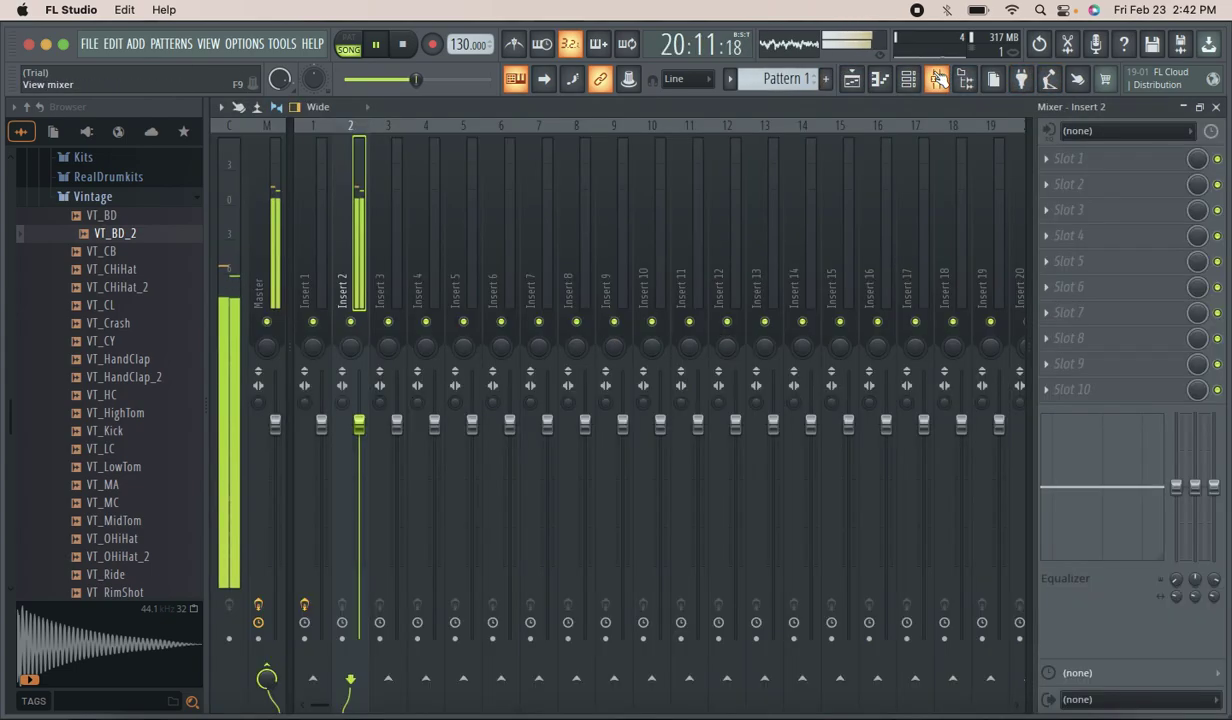
pyautogui.click(1063, 162)
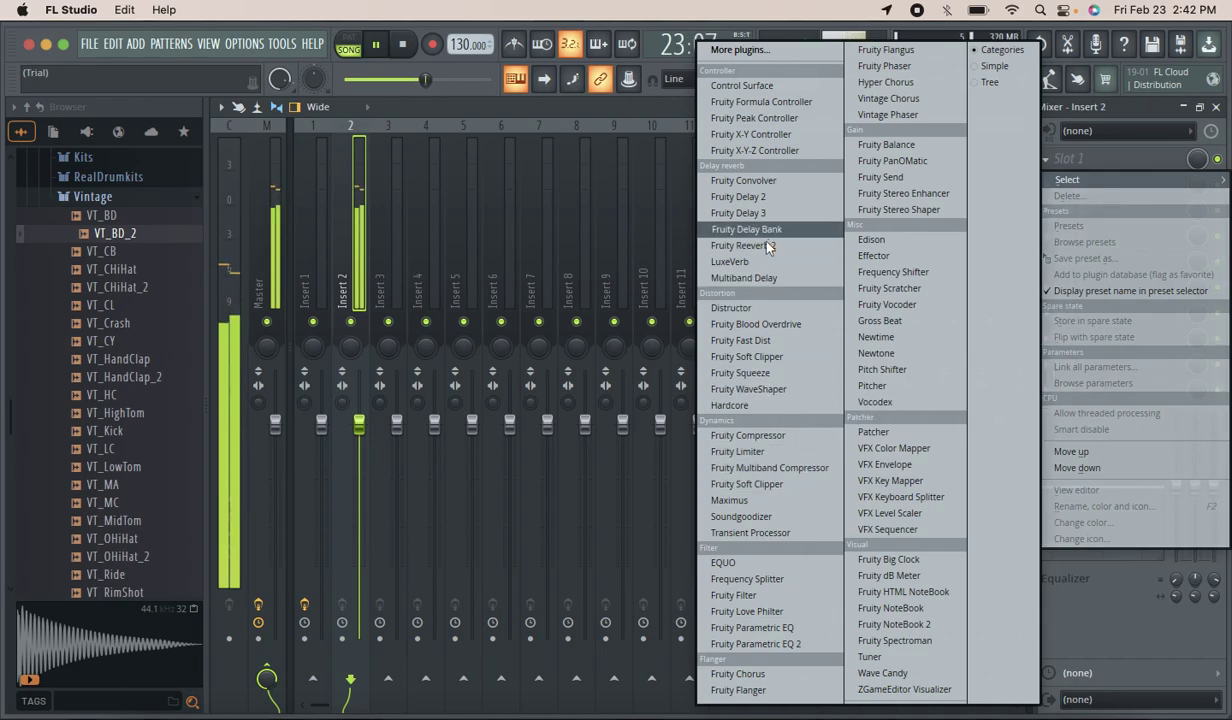
pyautogui.click(735, 261)
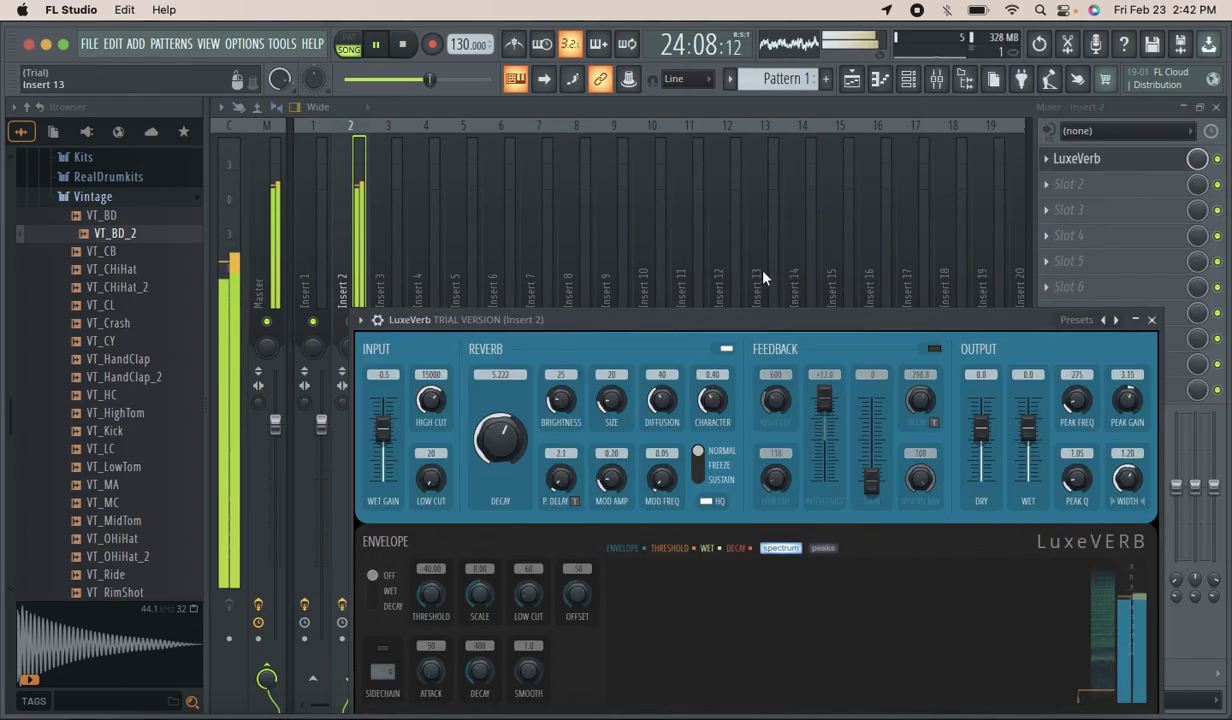
pyautogui.moveTo(835, 321); pyautogui.dragTo(710, 208)
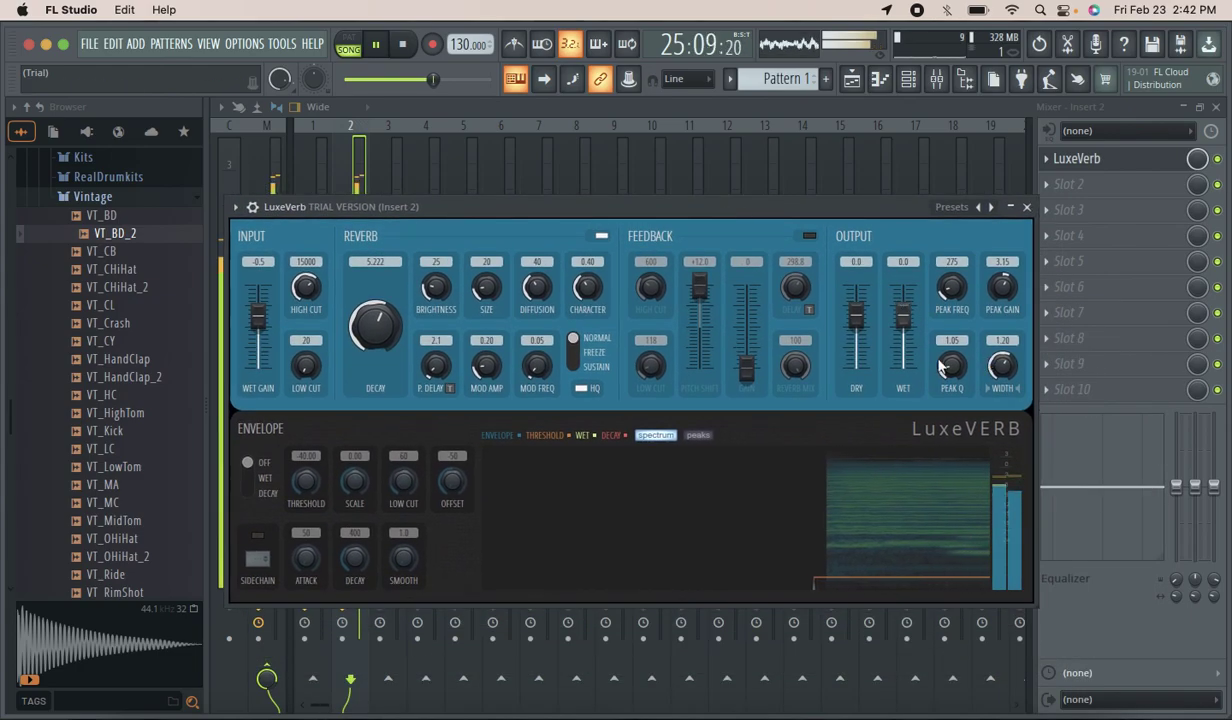
# Try LuxeVerb's Medium Room preset and replace it with the Whole Tone Climb preset.
pyautogui.click(237, 208)
pyautogui.moveTo(260, 271)
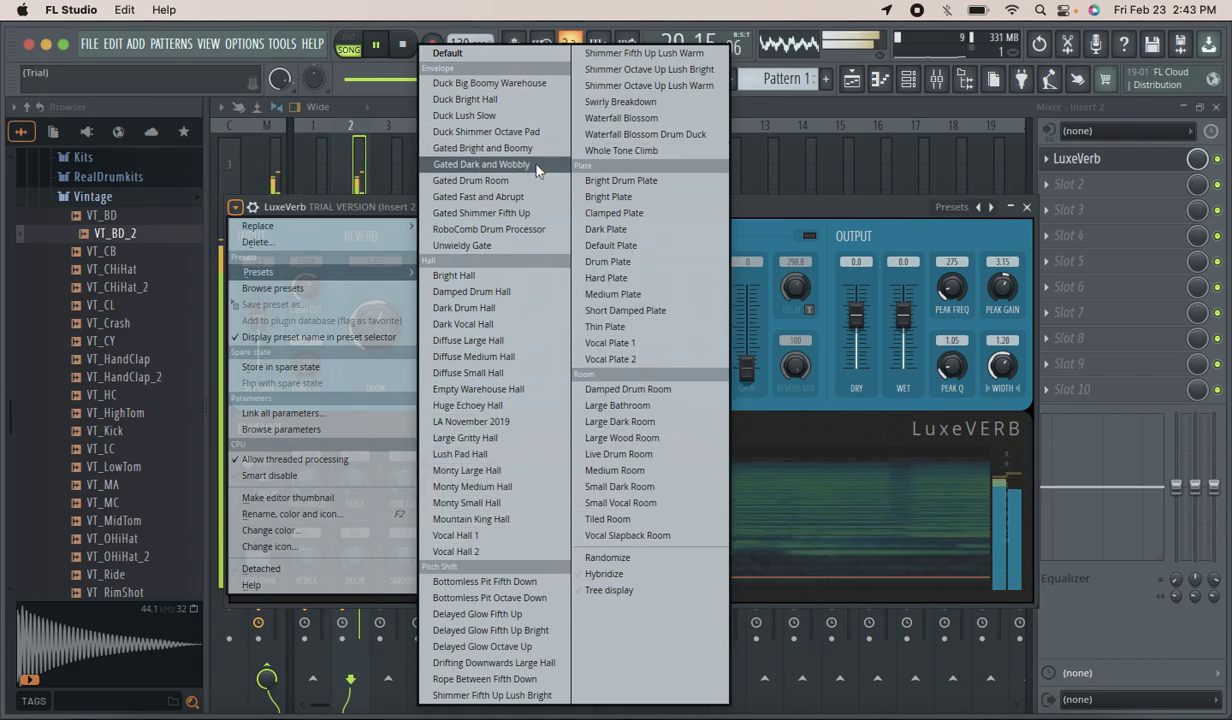
pyautogui.click(660, 472)
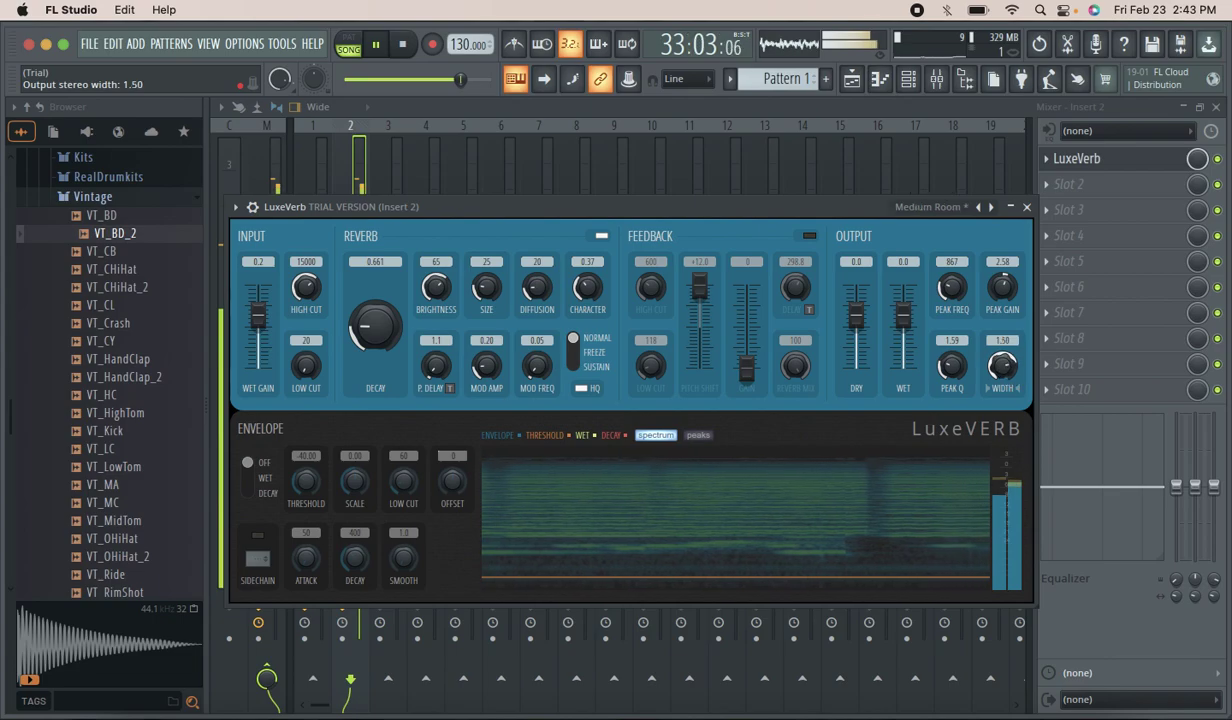
pyautogui.click(235, 207)
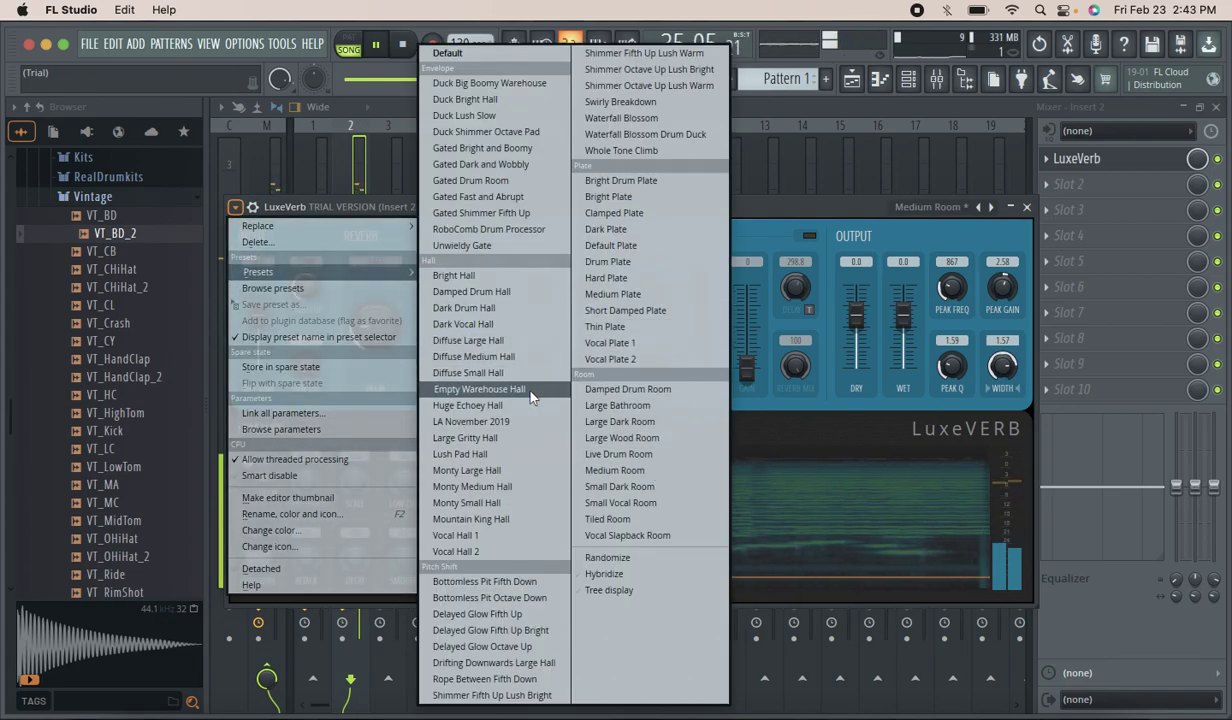
pyautogui.click(687, 156)
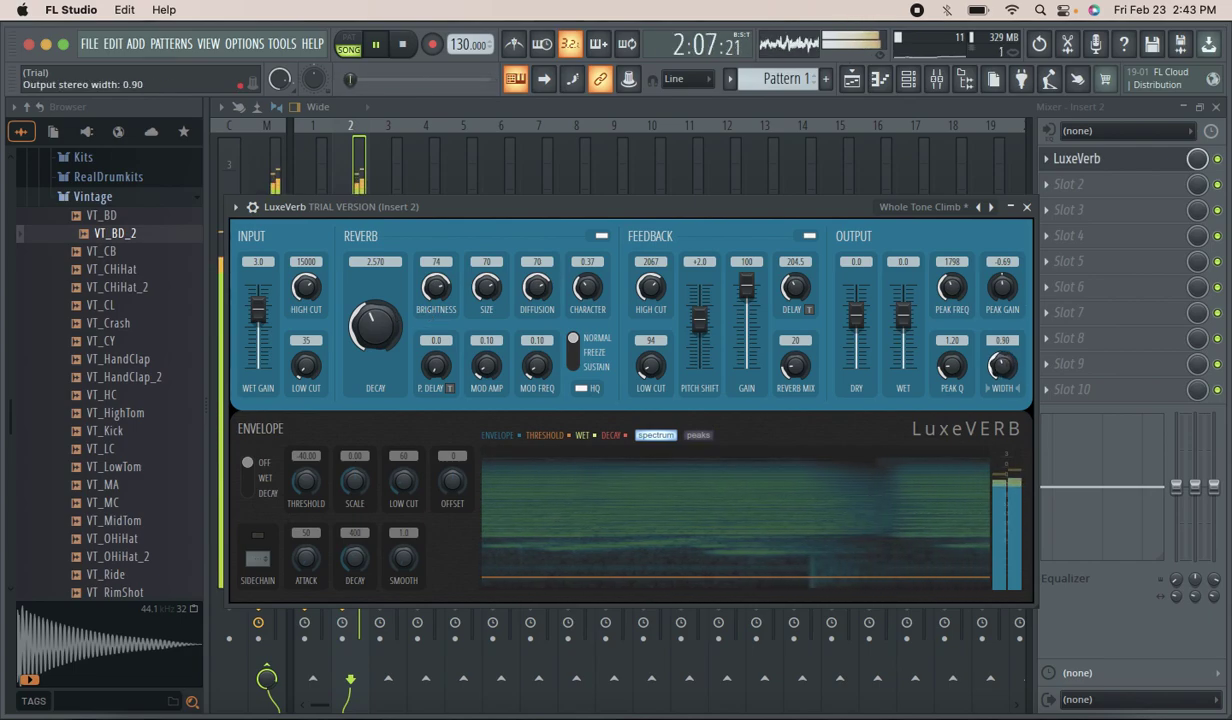
# Set LuxeVerb's output to dry 1.1, wet 3.1 and width 1.40, adjust its decay, and set its mix level to 37%.
pyautogui.moveTo(1200, 163); pyautogui.dragTo(1200, 212)
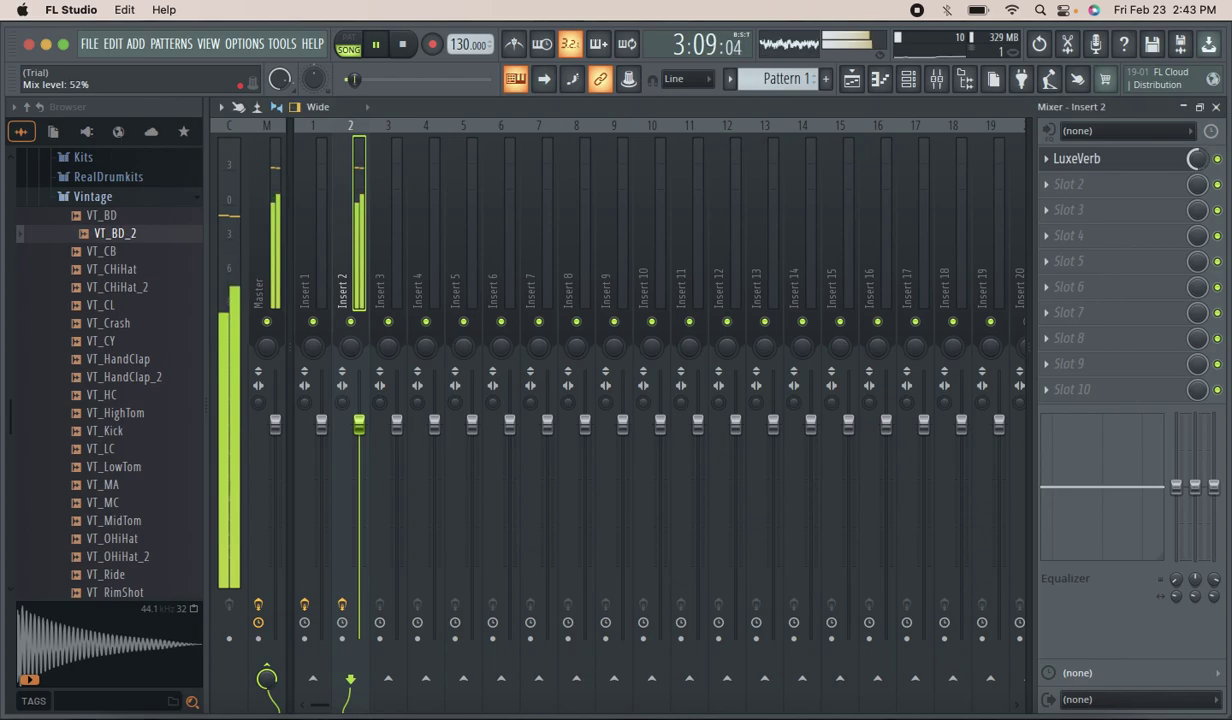
pyautogui.click(1128, 167)
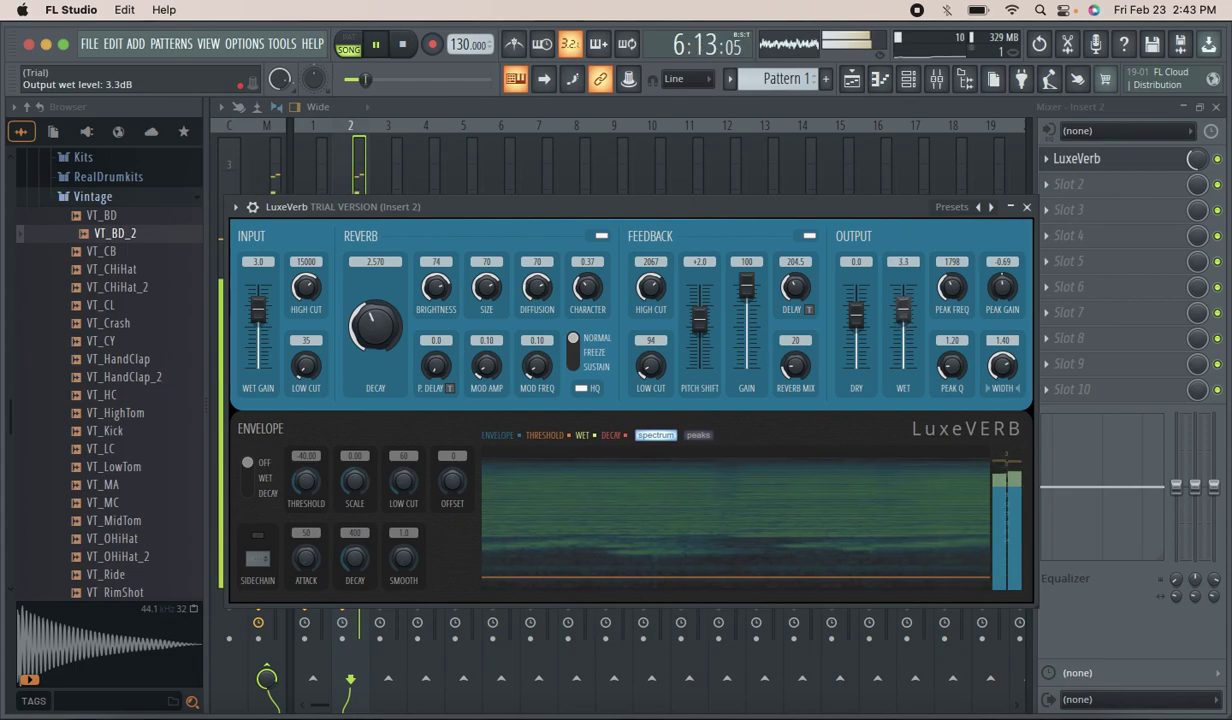
pyautogui.moveTo(857, 325); pyautogui.dragTo(857, 332)
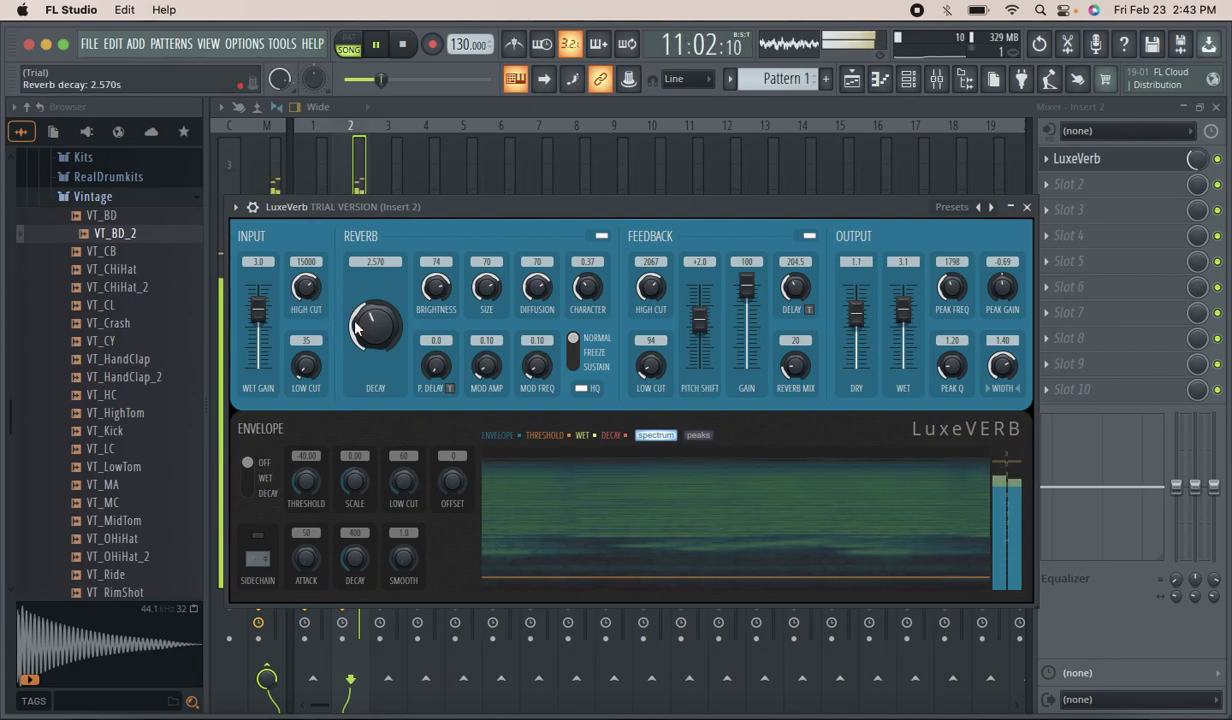
pyautogui.moveTo(372, 330); pyautogui.dragTo(372, 342)
pyautogui.moveTo(1196, 164); pyautogui.dragTo(1196, 169)
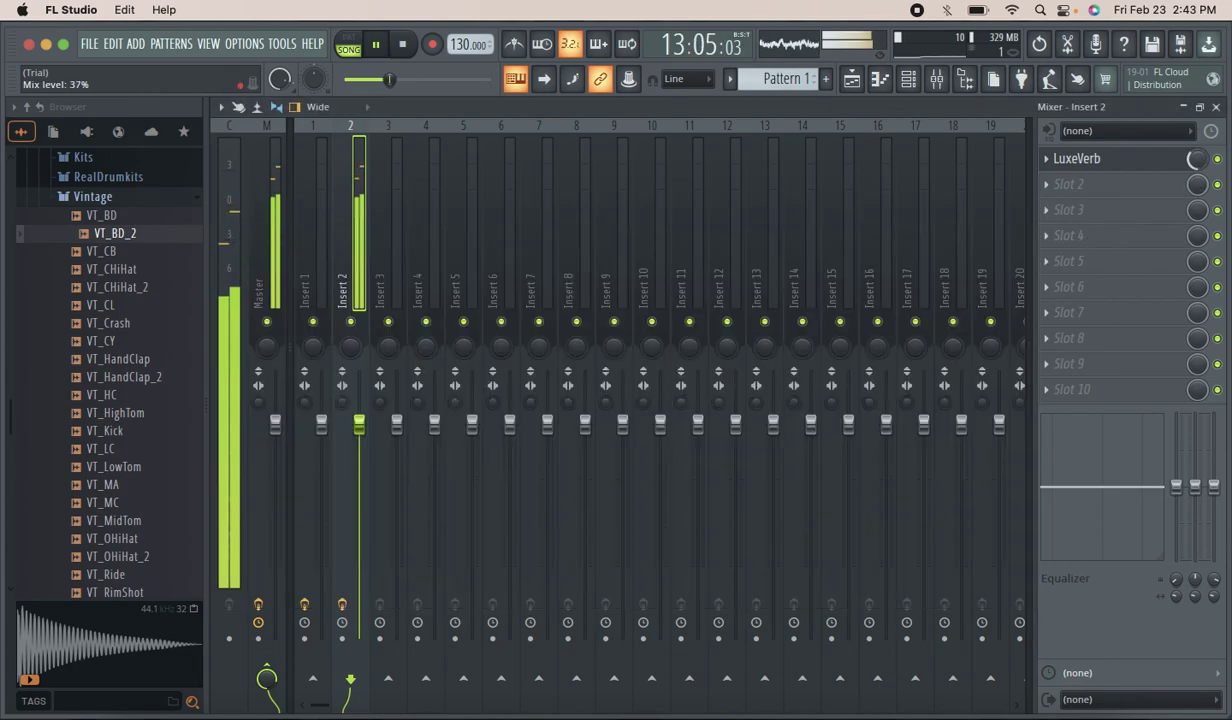
# Add Fruity Reeverb 2 to Insert 2's second effect slot, try the Large Hall preset and settle on Cathedral.
pyautogui.click(1053, 190)
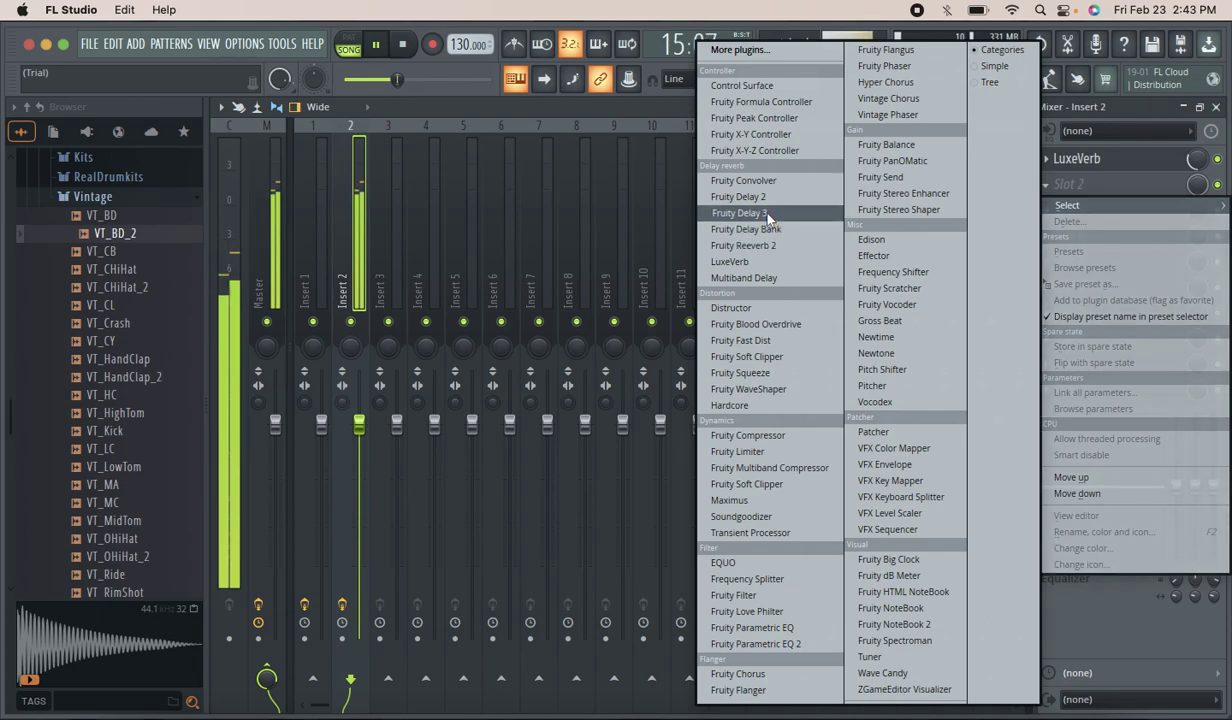
pyautogui.click(763, 247)
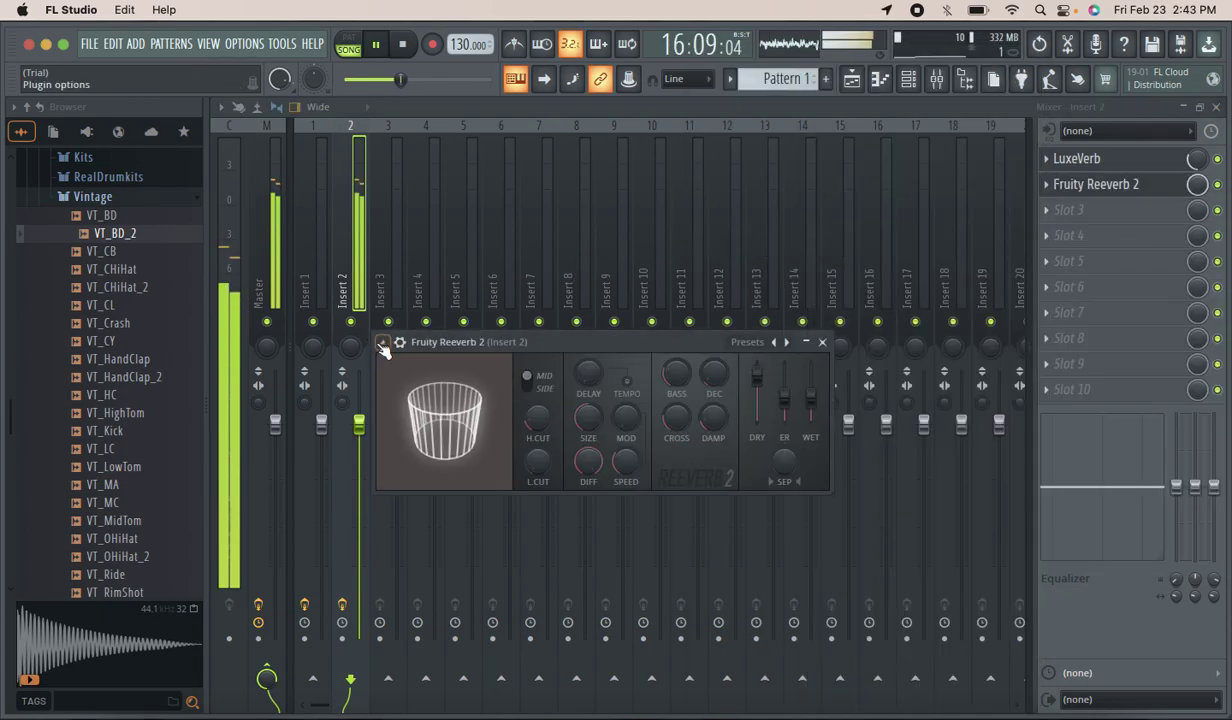
pyautogui.click(386, 343)
pyautogui.moveTo(430, 384)
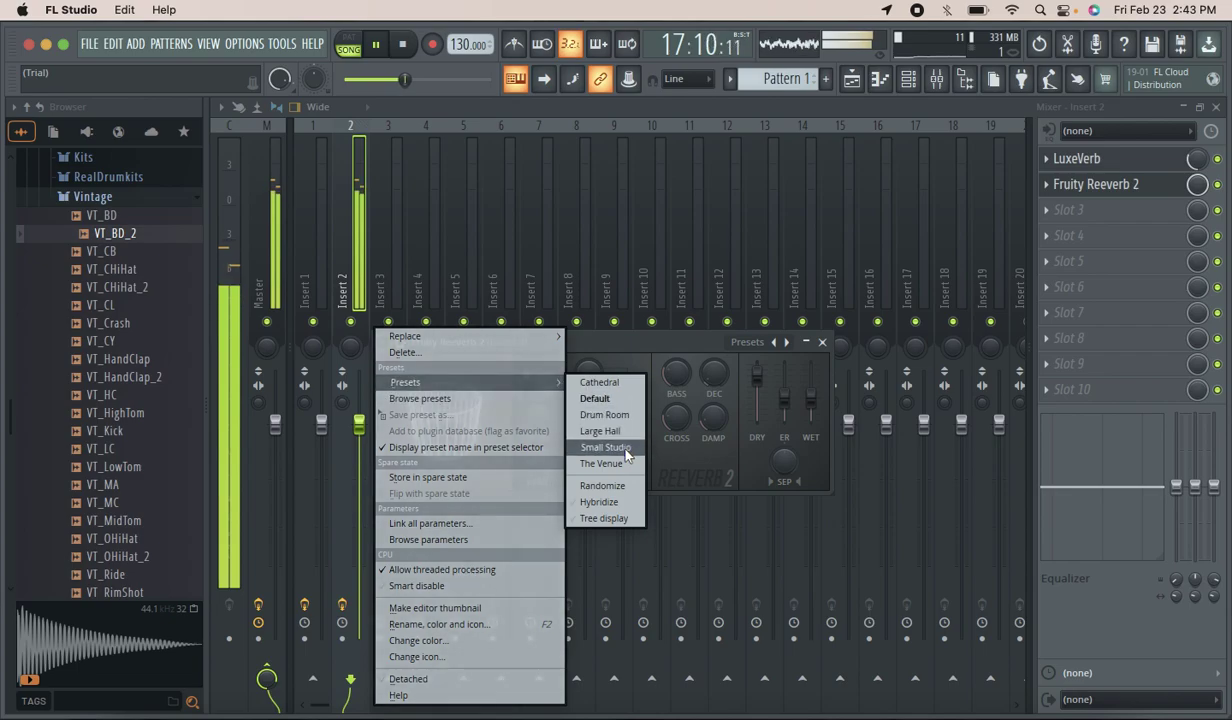
pyautogui.click(602, 431)
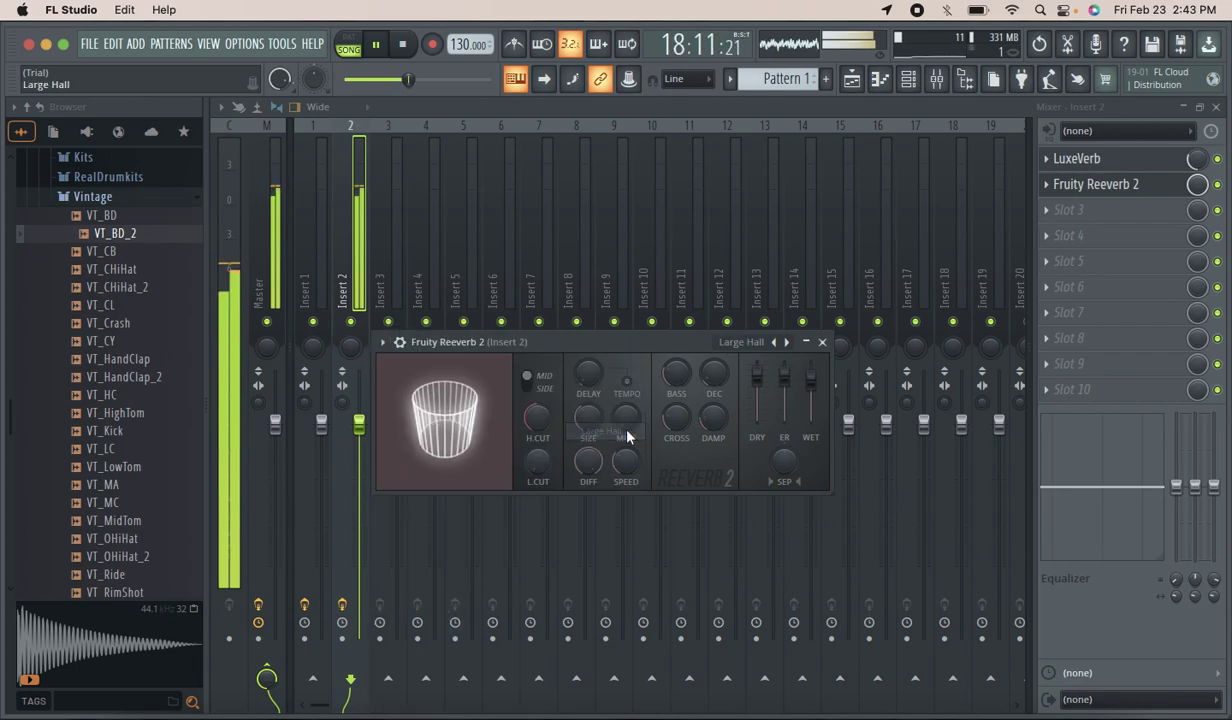
pyautogui.click(400, 343)
pyautogui.moveTo(416, 381)
pyautogui.click(600, 383)
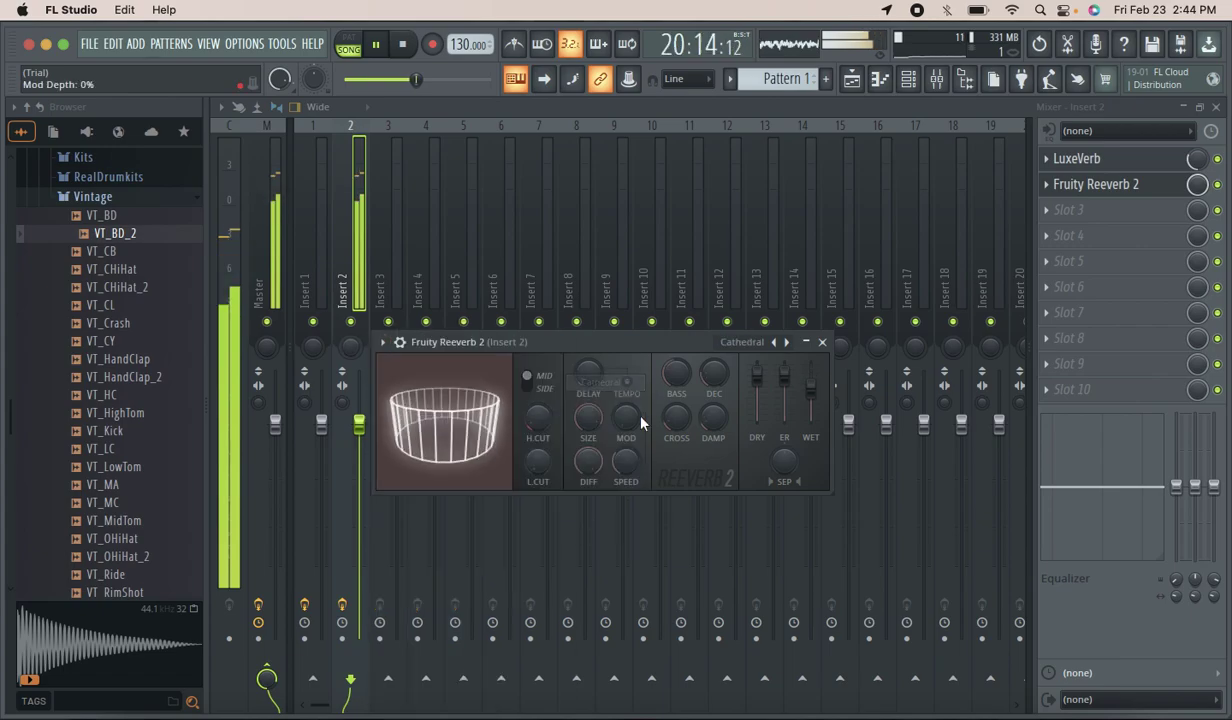
# Adjust Fruity Reeverb 2's wet level, cut and crossover settings, and set its mix level to 69%.
pyautogui.moveTo(811, 382); pyautogui.dragTo(811, 388)
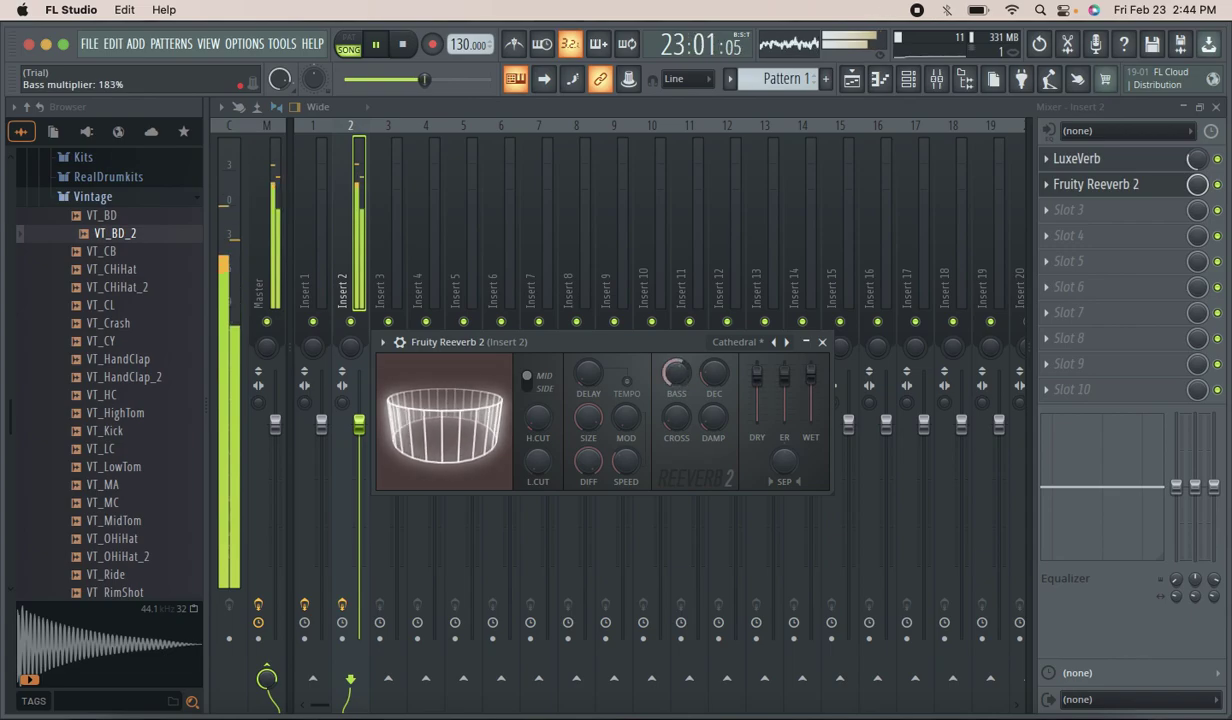
pyautogui.moveTo(537, 418); pyautogui.dragTo(538, 440)
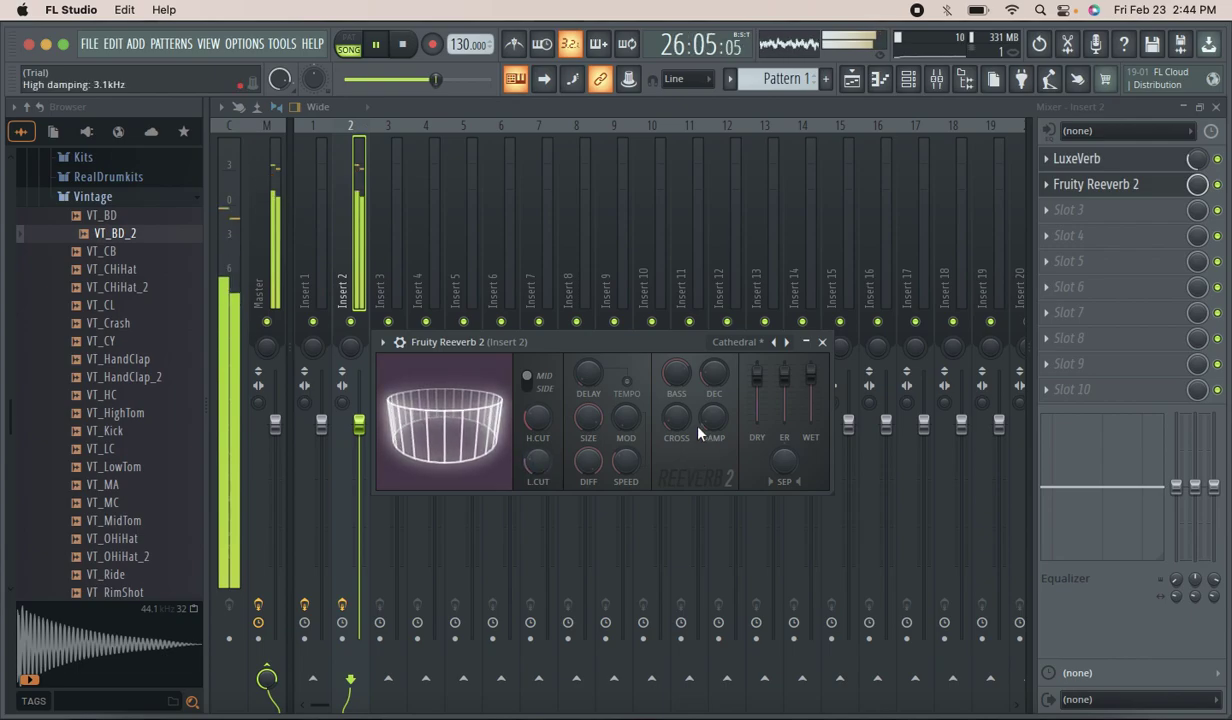
pyautogui.moveTo(675, 434); pyautogui.dragTo(675, 425)
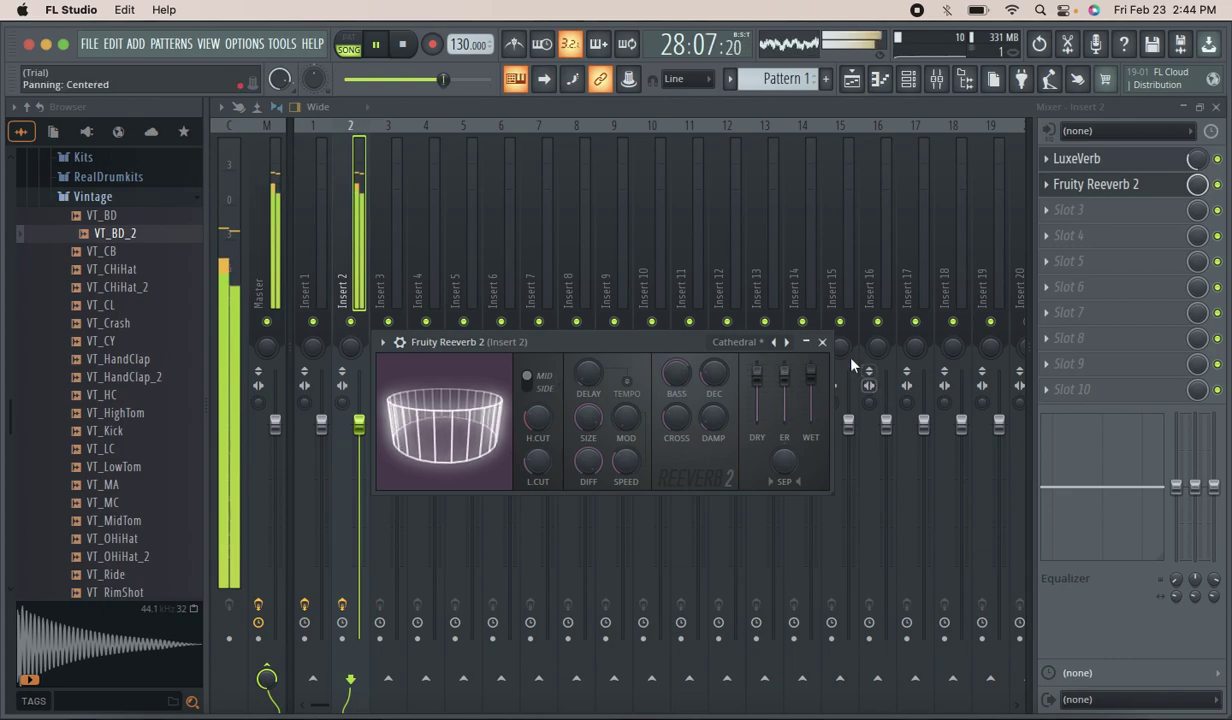
pyautogui.moveTo(1199, 186); pyautogui.dragTo(1199, 197)
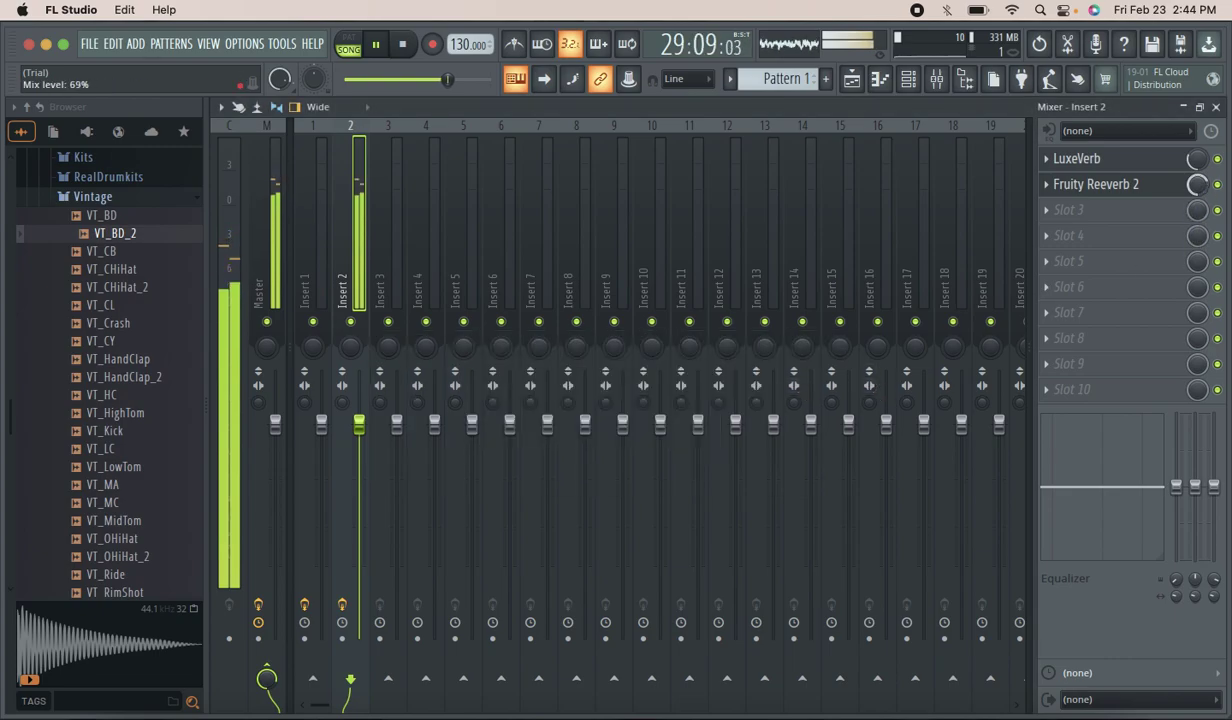
# Add Fruity Limiter to Insert 2's third effect slot with the Transient shaping preset and a 76% mix level.
pyautogui.click(1055, 213)
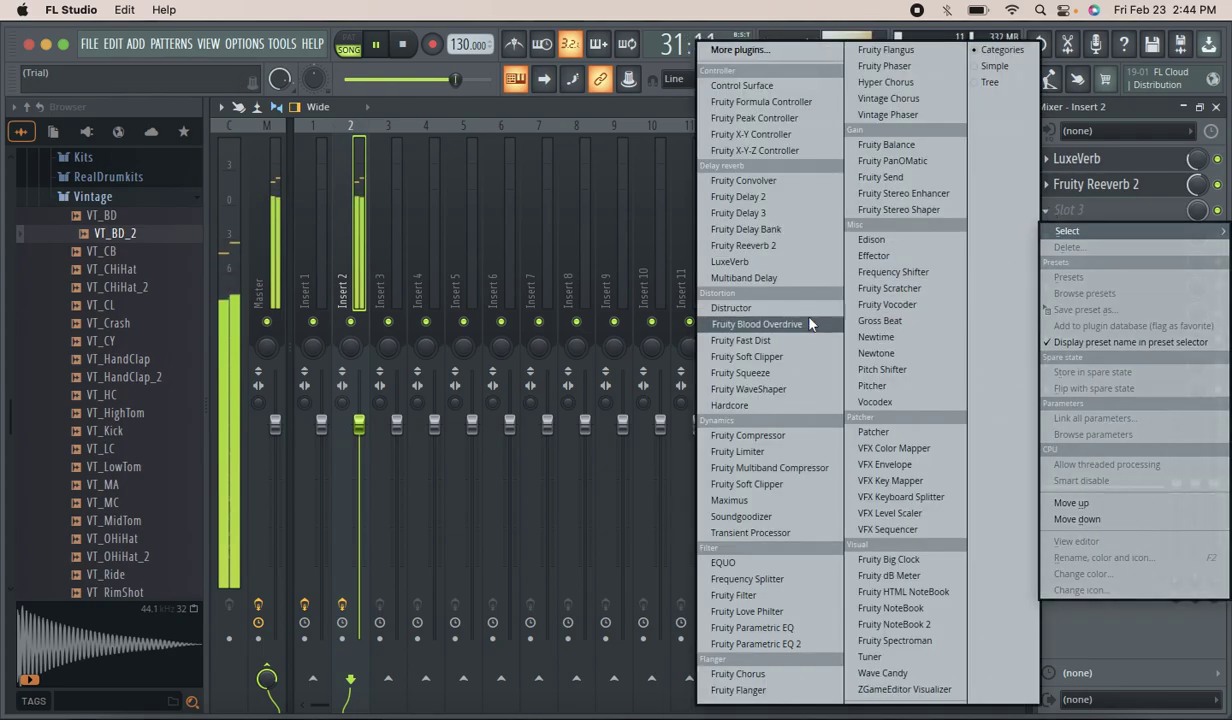
pyautogui.click(740, 451)
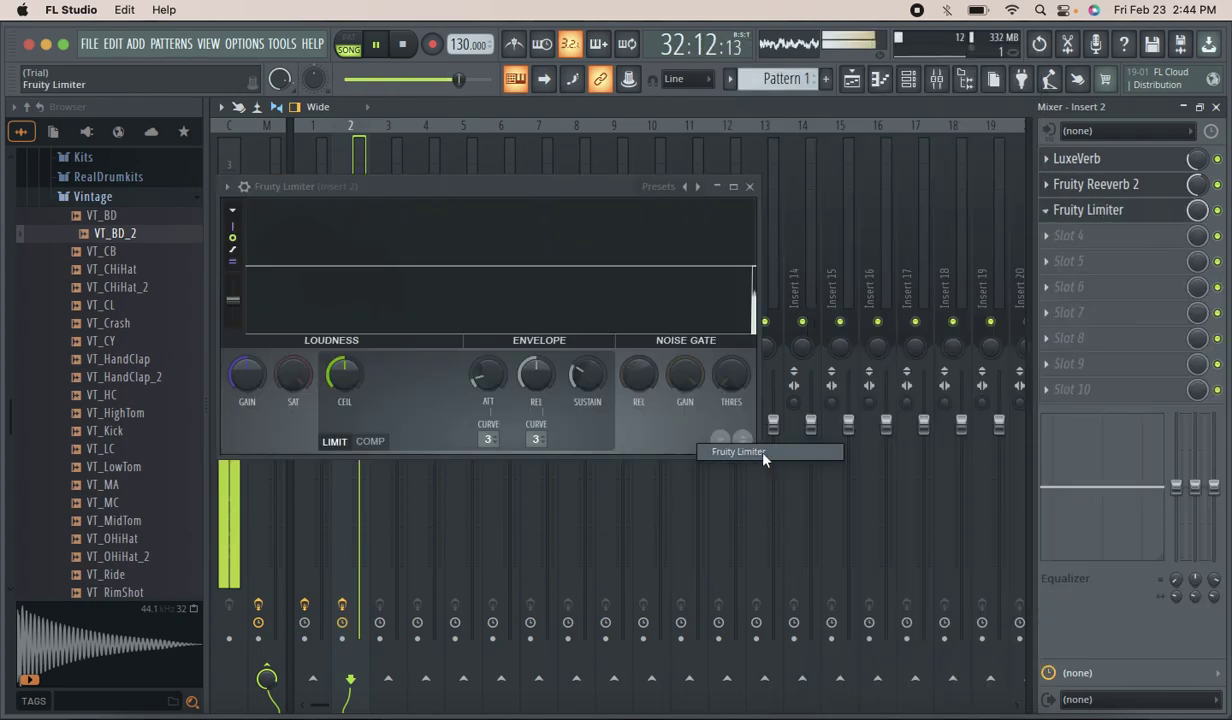
pyautogui.click(241, 190)
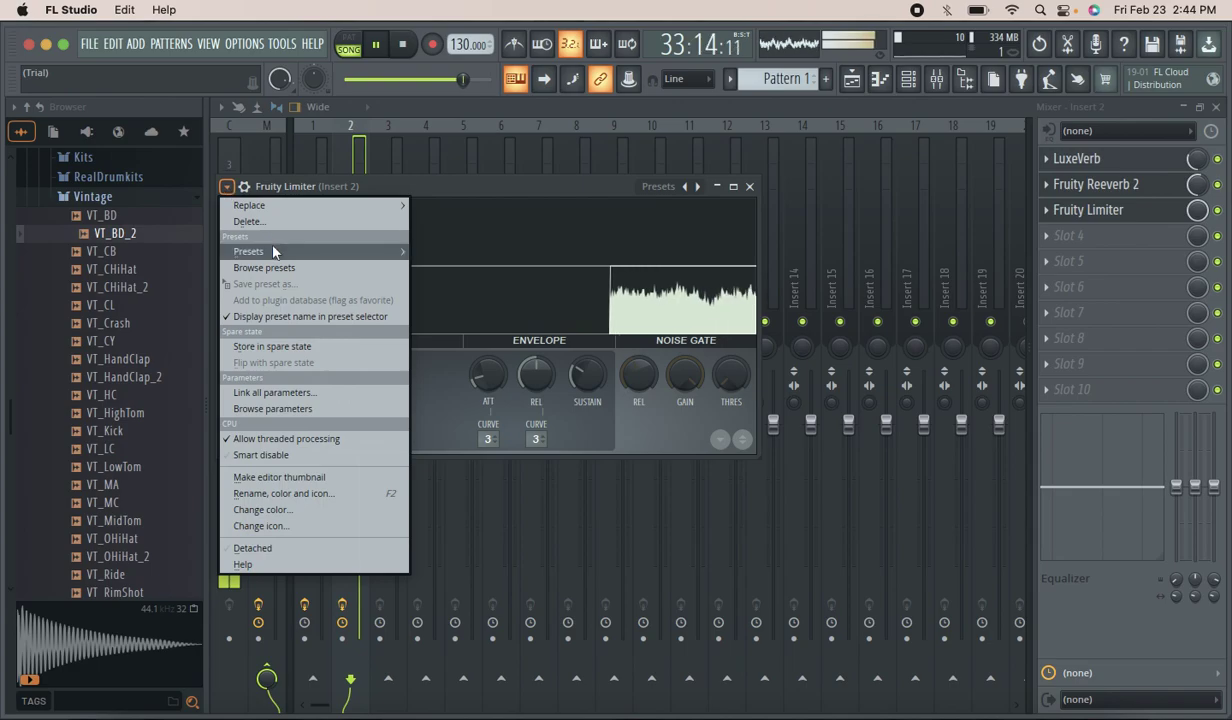
pyautogui.moveTo(270, 251)
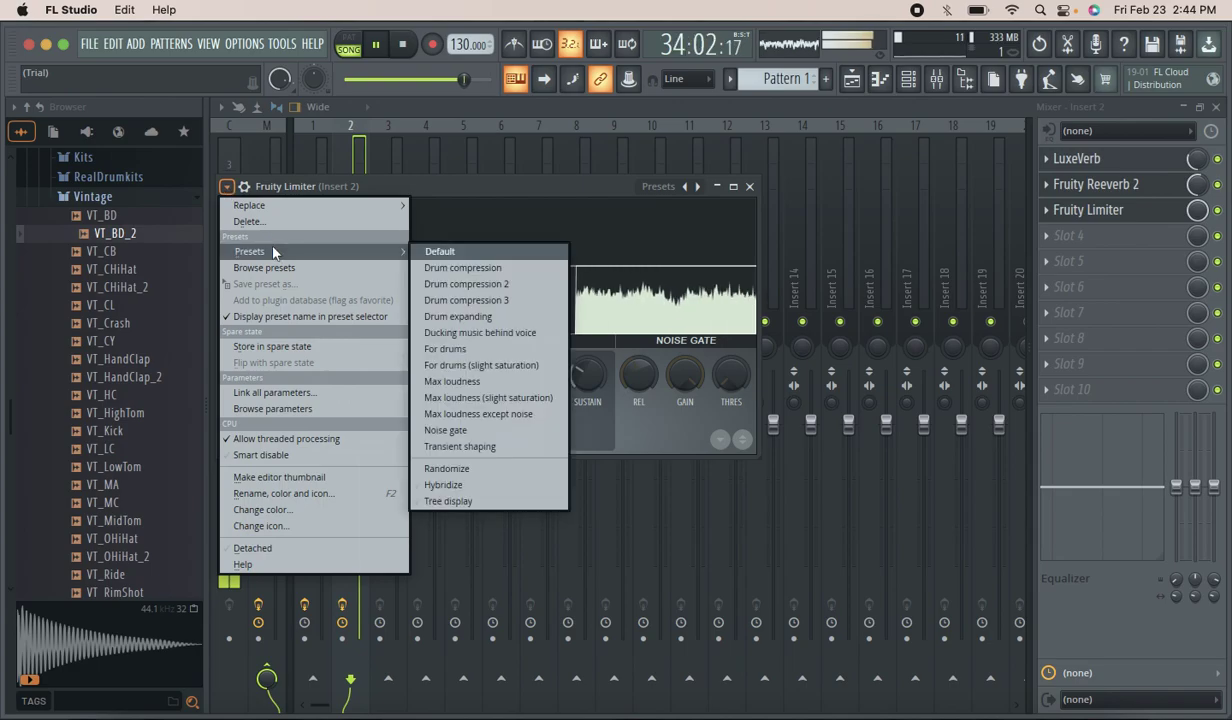
pyautogui.click(485, 446)
pyautogui.moveTo(1198, 211); pyautogui.dragTo(1198, 238)
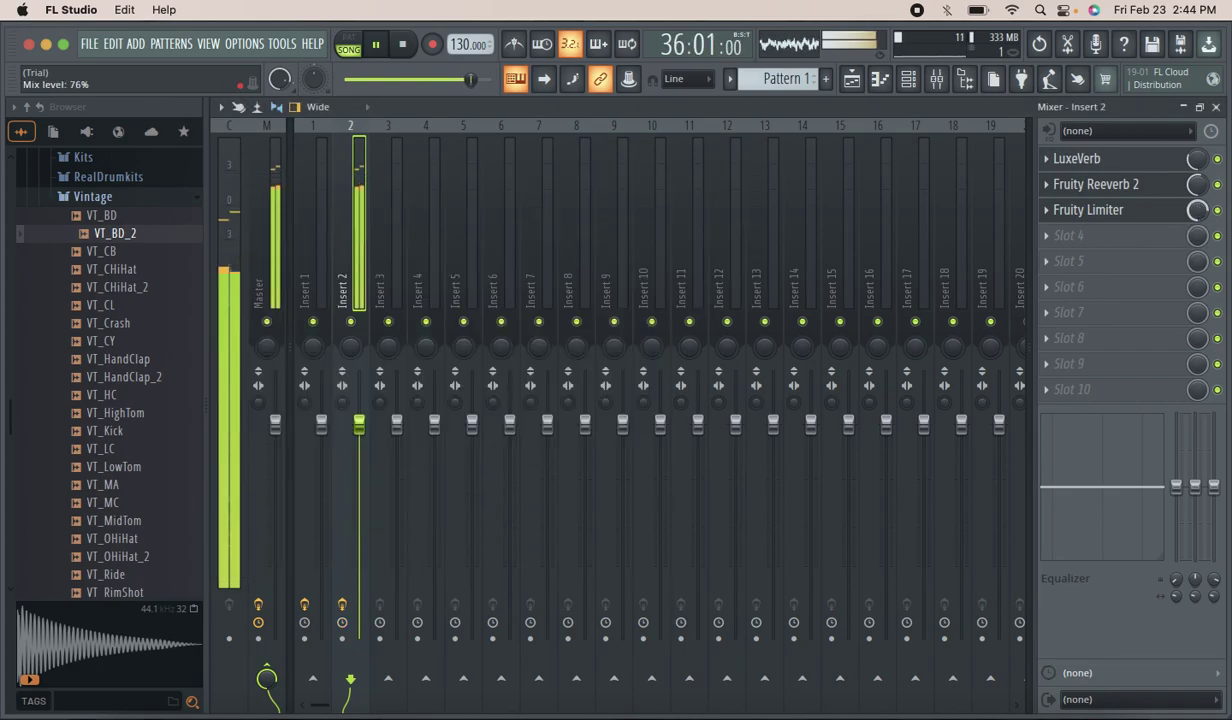
# Add Maximus to Insert 2's fourth effect slot with the Clear master RMS preset and a 59% mix level.
pyautogui.click(1099, 240)
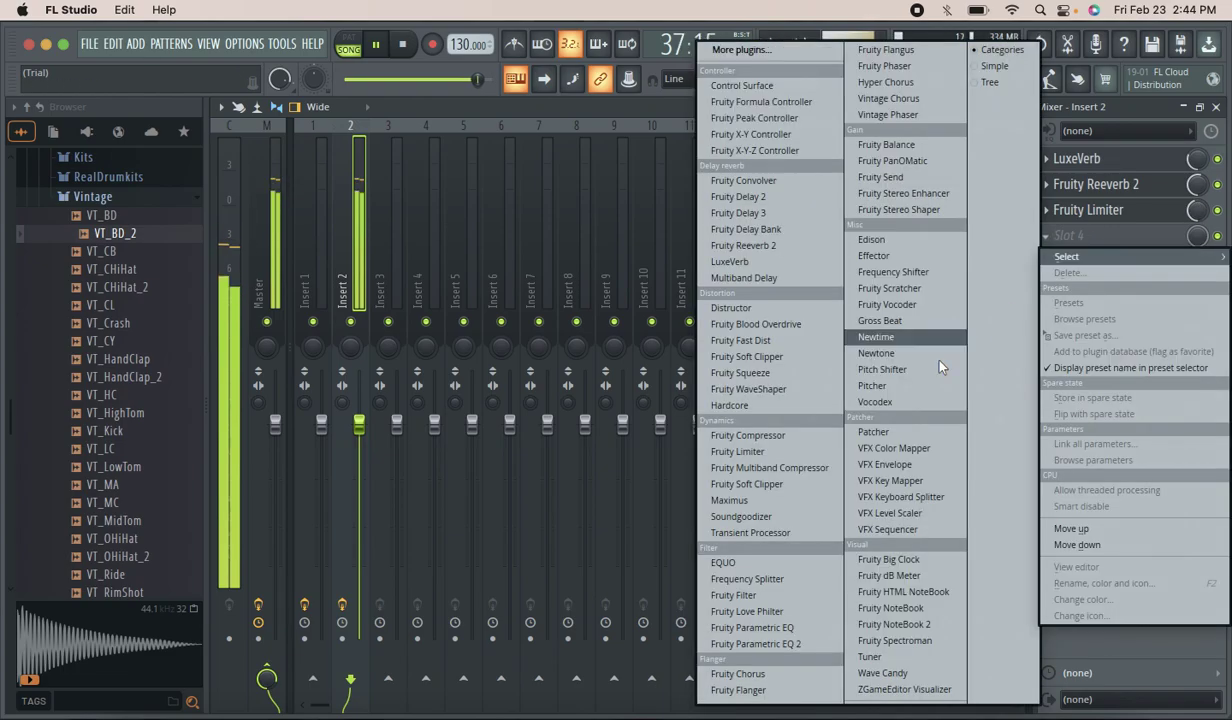
pyautogui.click(783, 502)
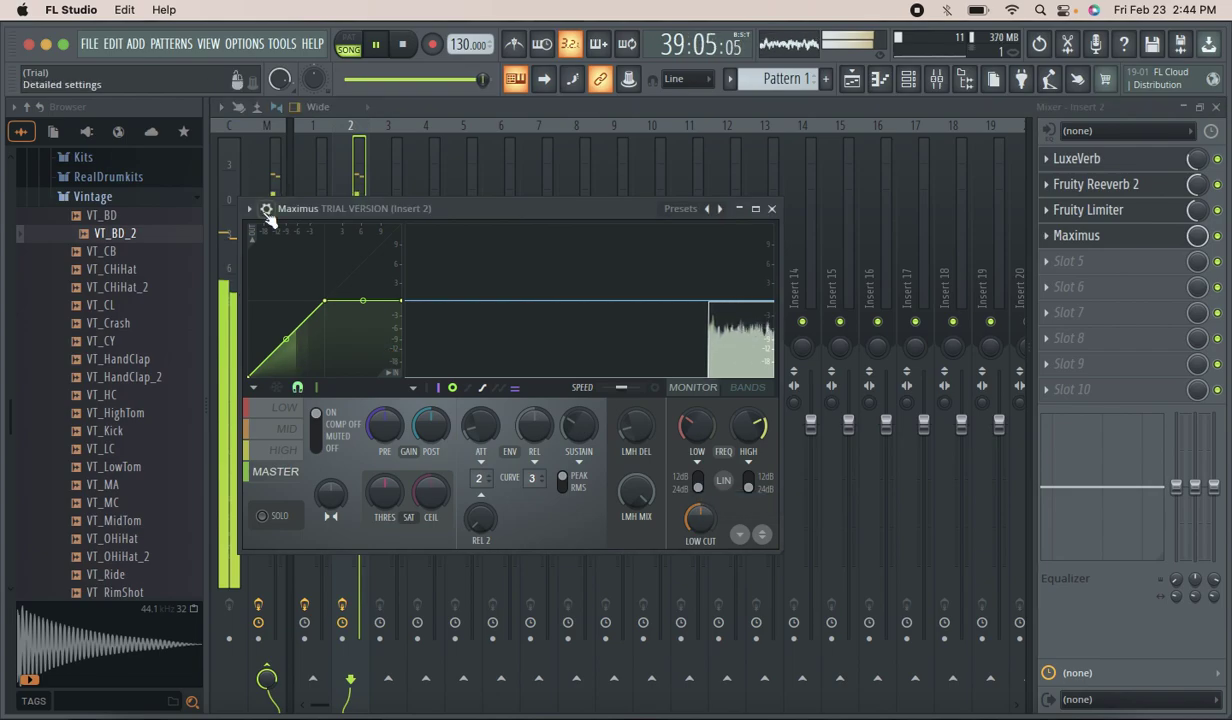
pyautogui.click(249, 210)
pyautogui.moveTo(305, 272)
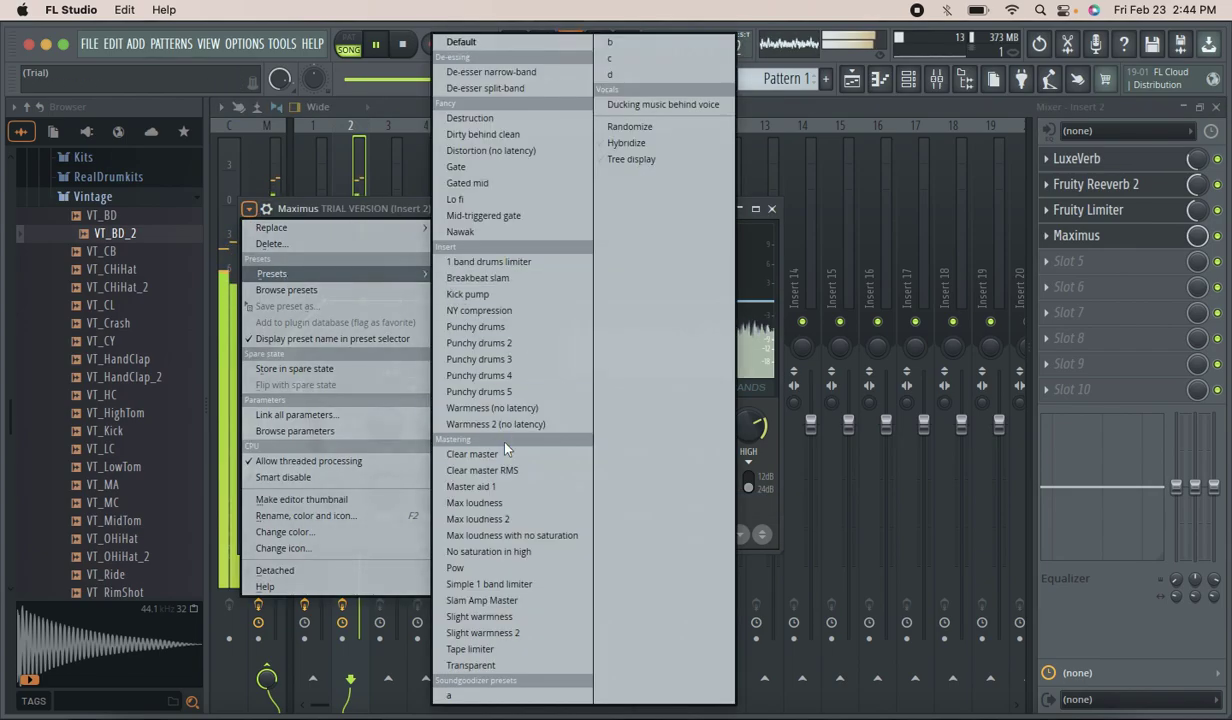
pyautogui.click(509, 470)
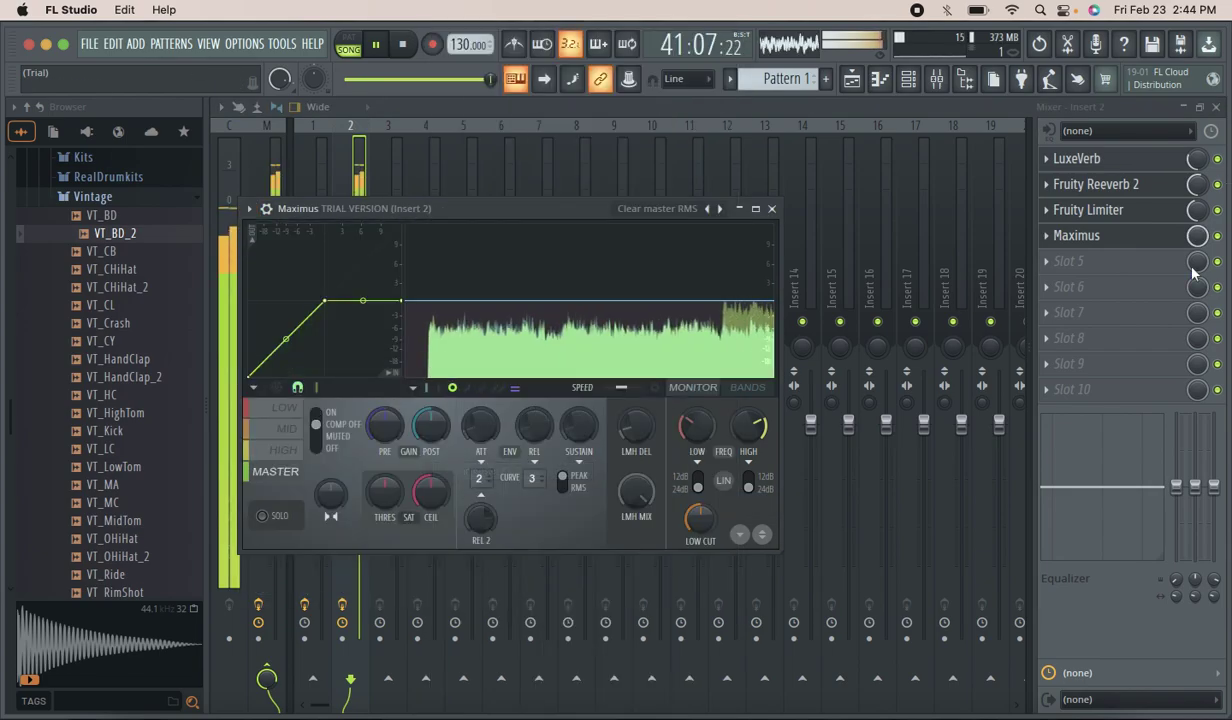
pyautogui.moveTo(1197, 236); pyautogui.dragTo(1197, 262)
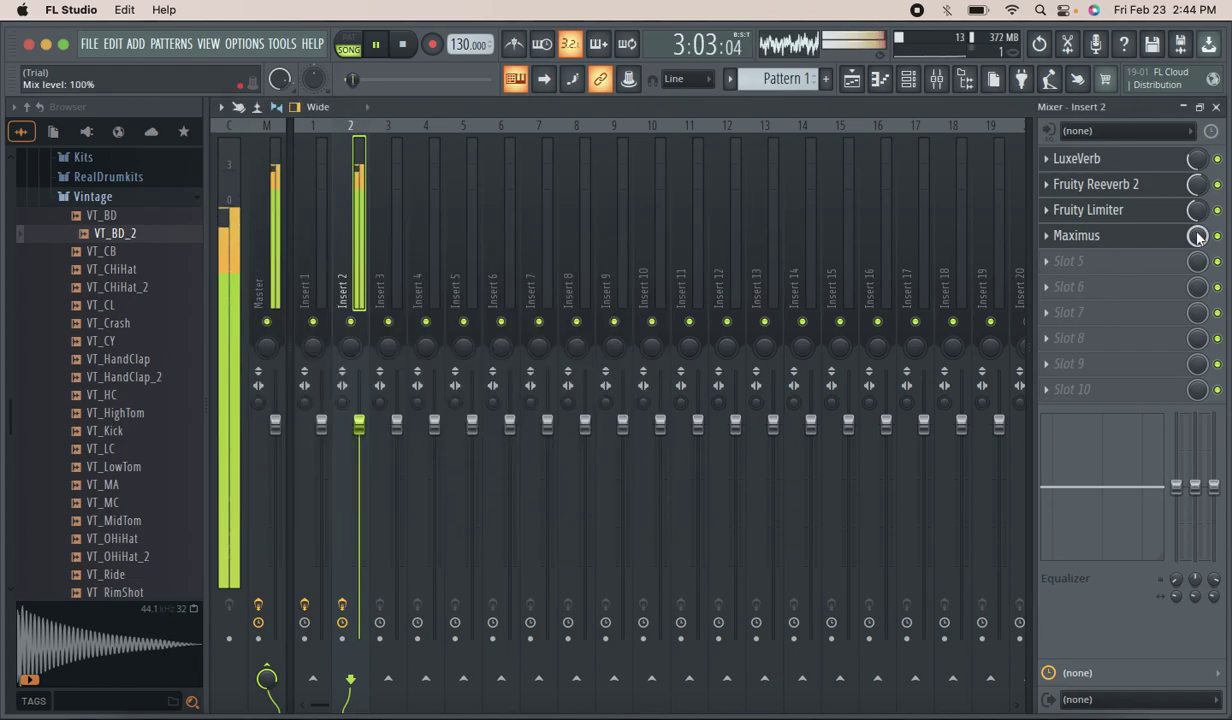
# Switch from the mixer back to the playlist arrangement.
pyautogui.click(908, 80)
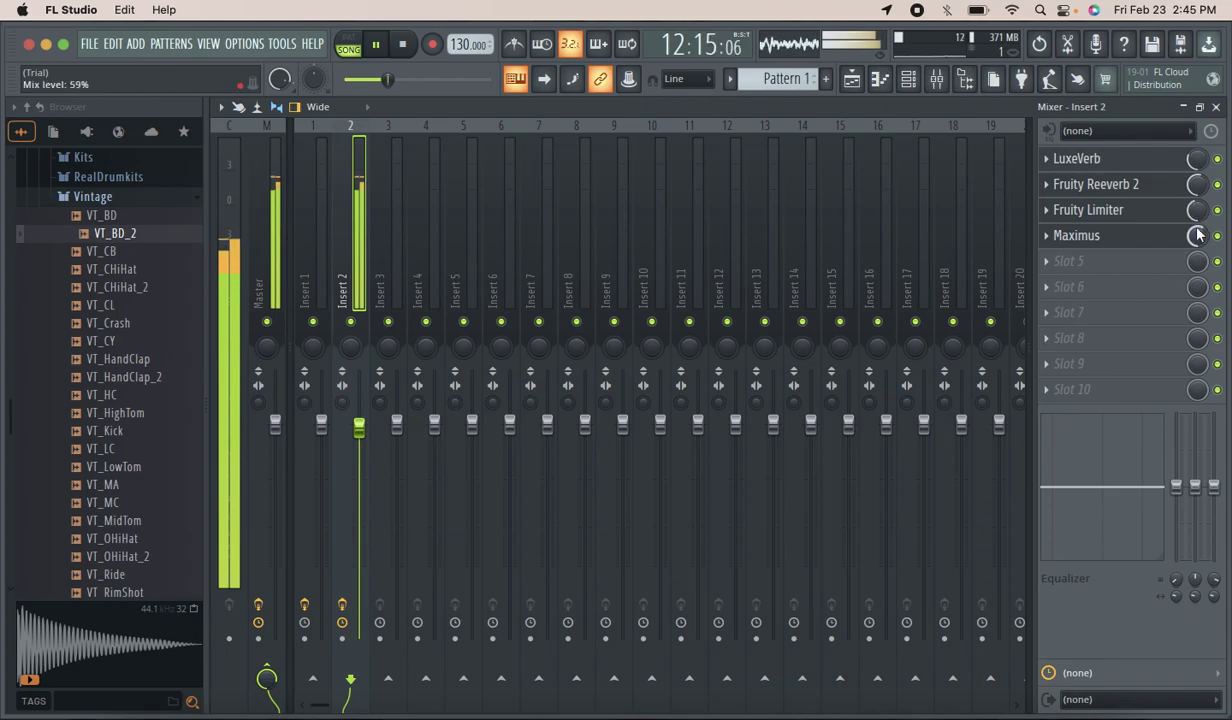
pyautogui.click(851, 82)
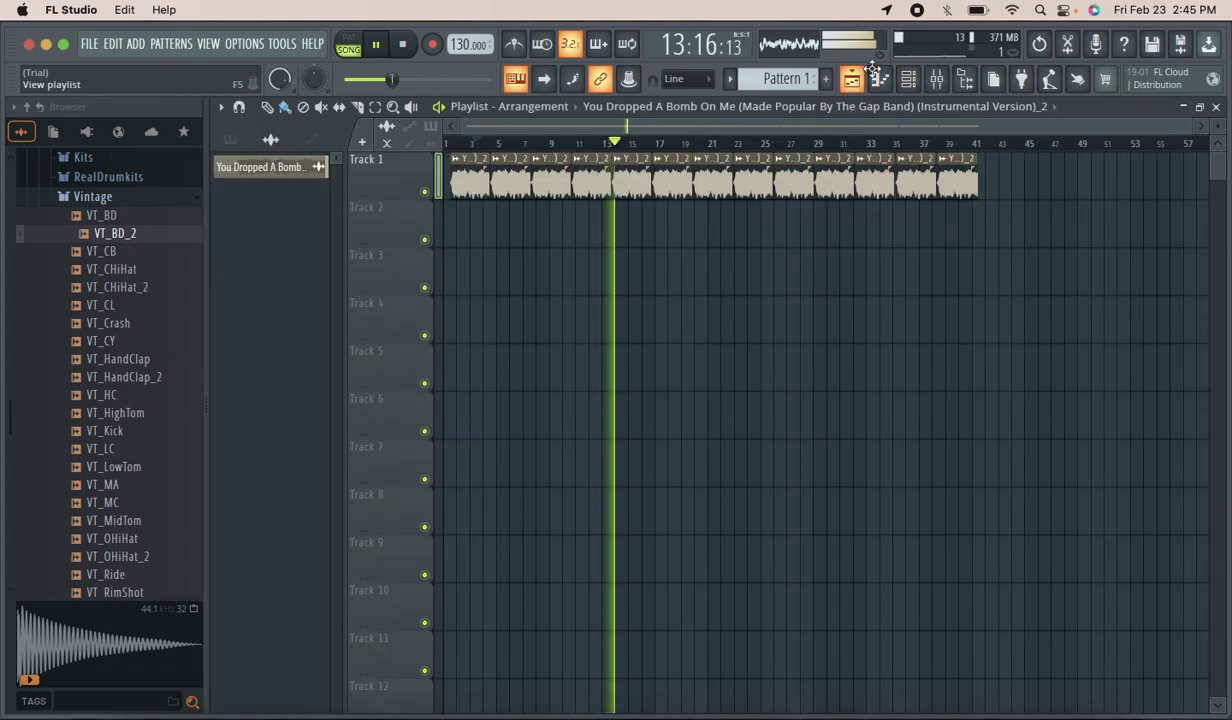
# Add Fruity Delay Bank to Insert 2's fifth effect slot with the 6 voice choir preset.
pyautogui.click(909, 79)
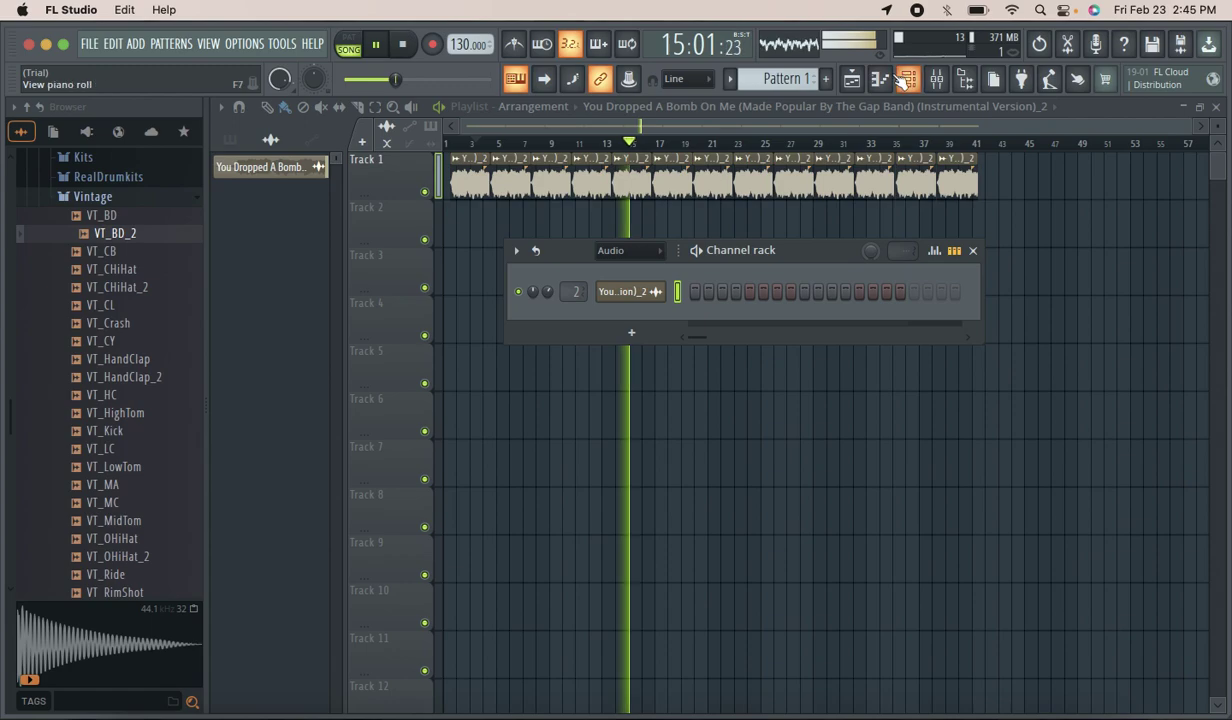
pyautogui.click(853, 81)
pyautogui.click(937, 79)
pyautogui.click(1070, 262)
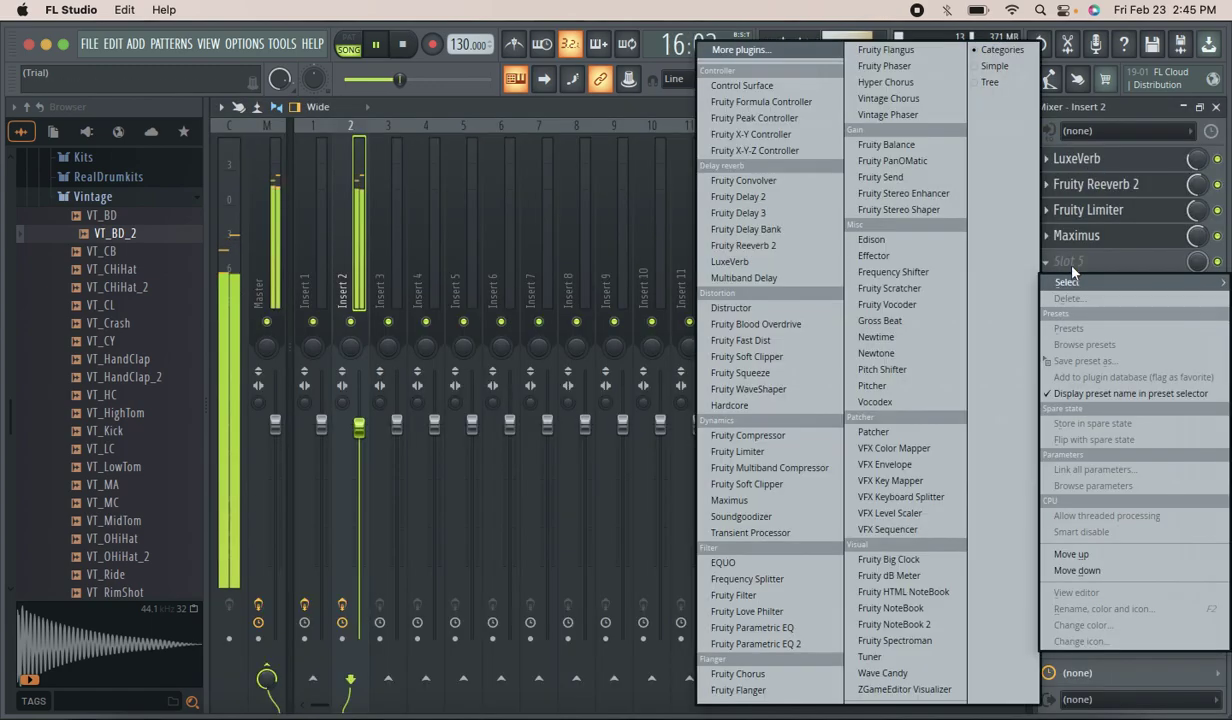
pyautogui.click(806, 229)
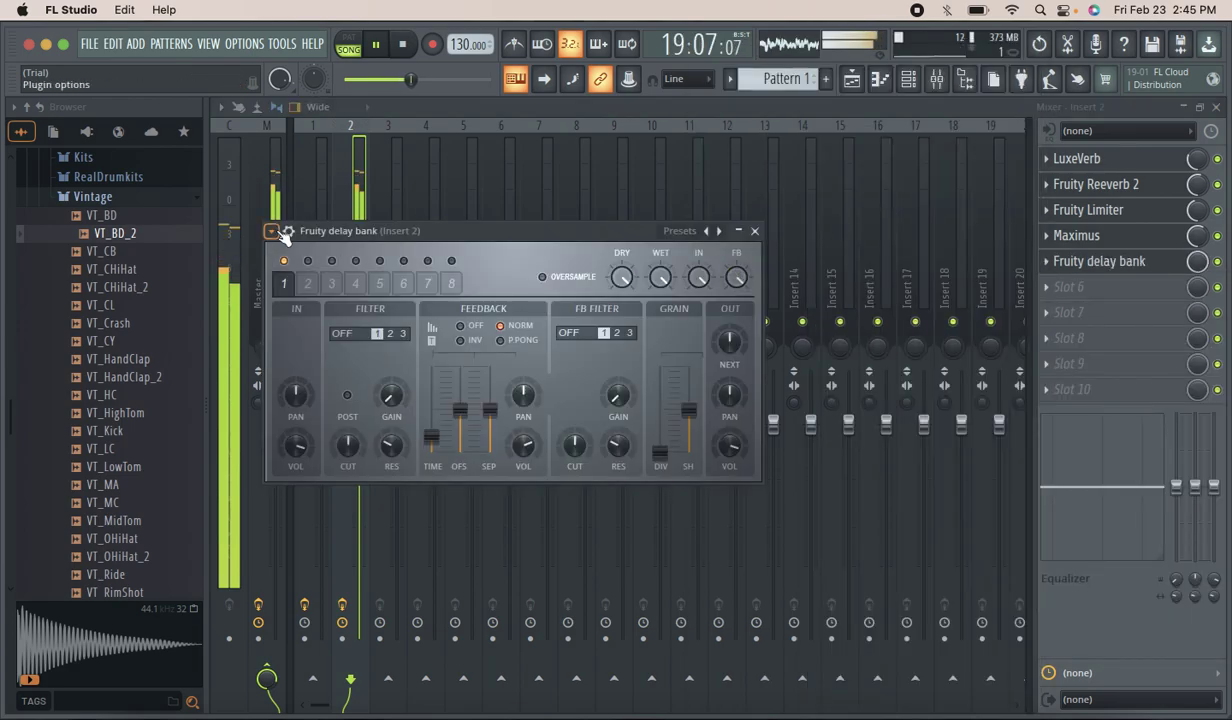
pyautogui.click(282, 233)
pyautogui.moveTo(318, 297)
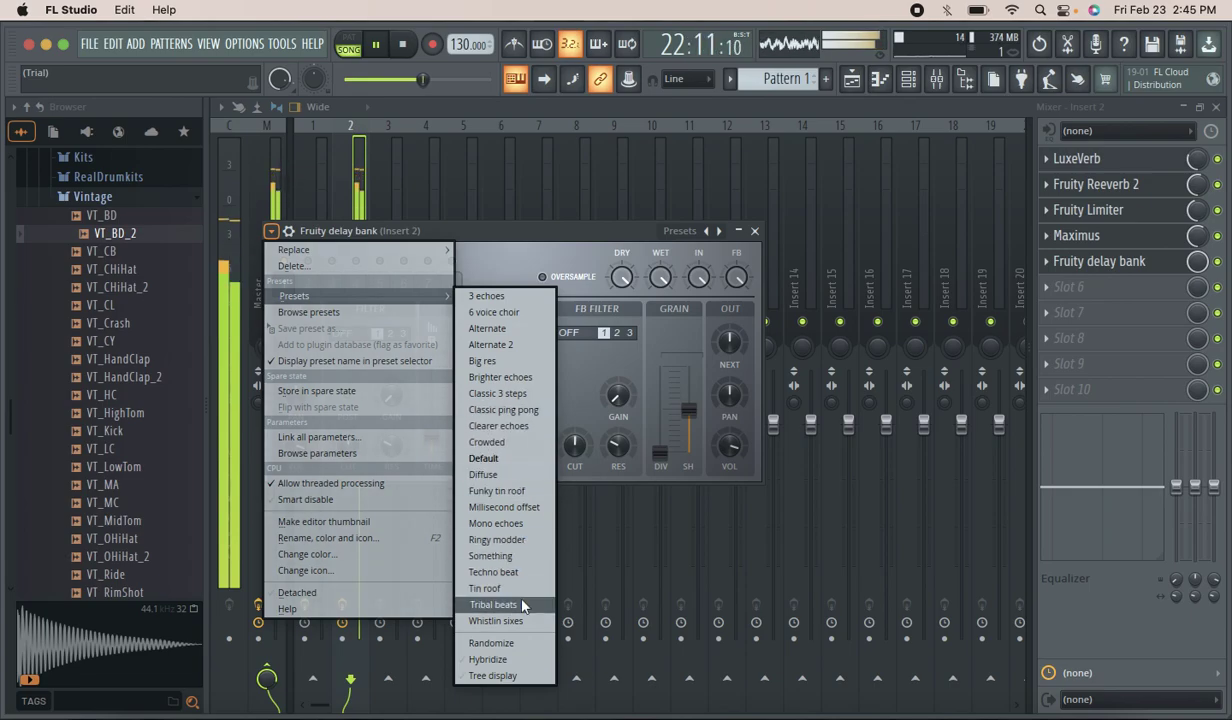
pyautogui.click(537, 316)
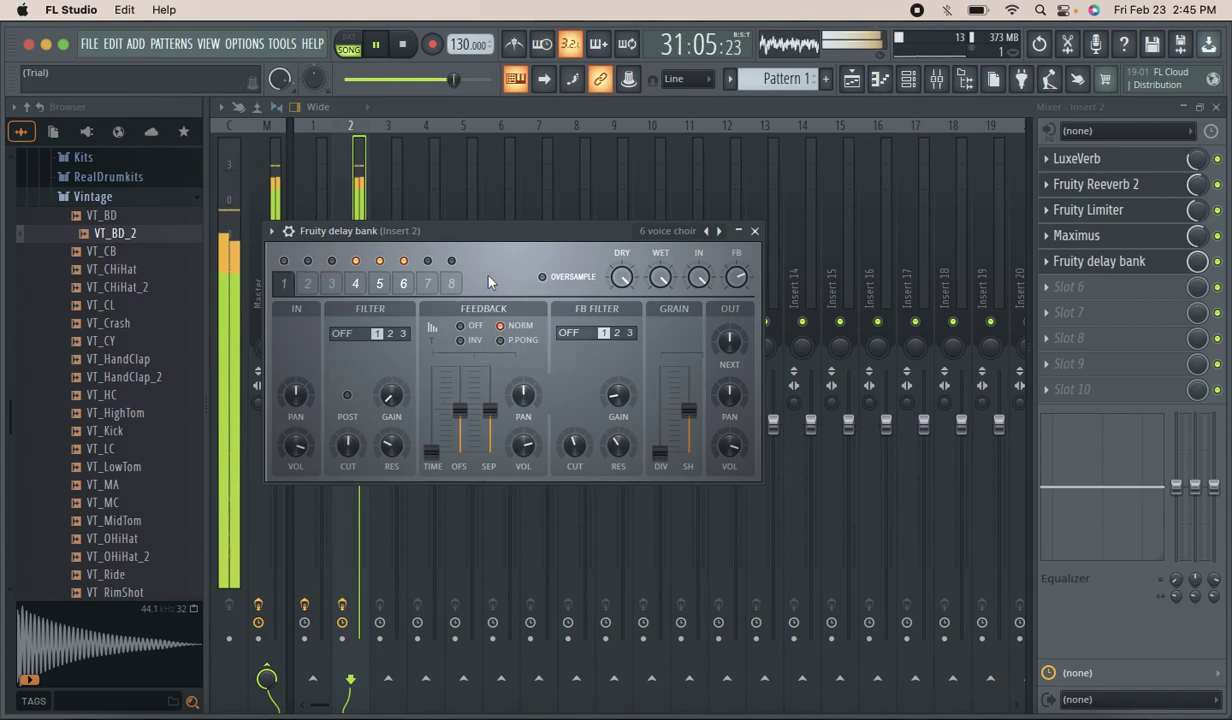
pyautogui.click(755, 232)
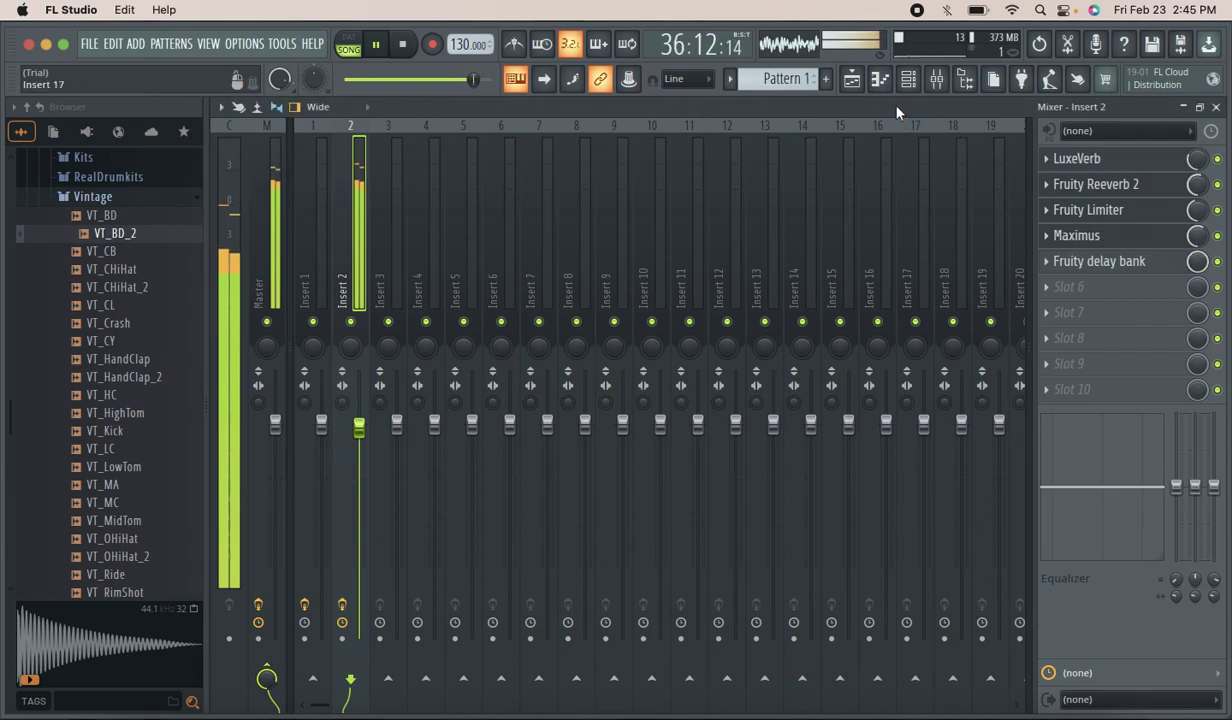
# Place a new Pattern 2 clip at bar 1 of Track 2 and extend it to 41 bars.
pyautogui.click(853, 80)
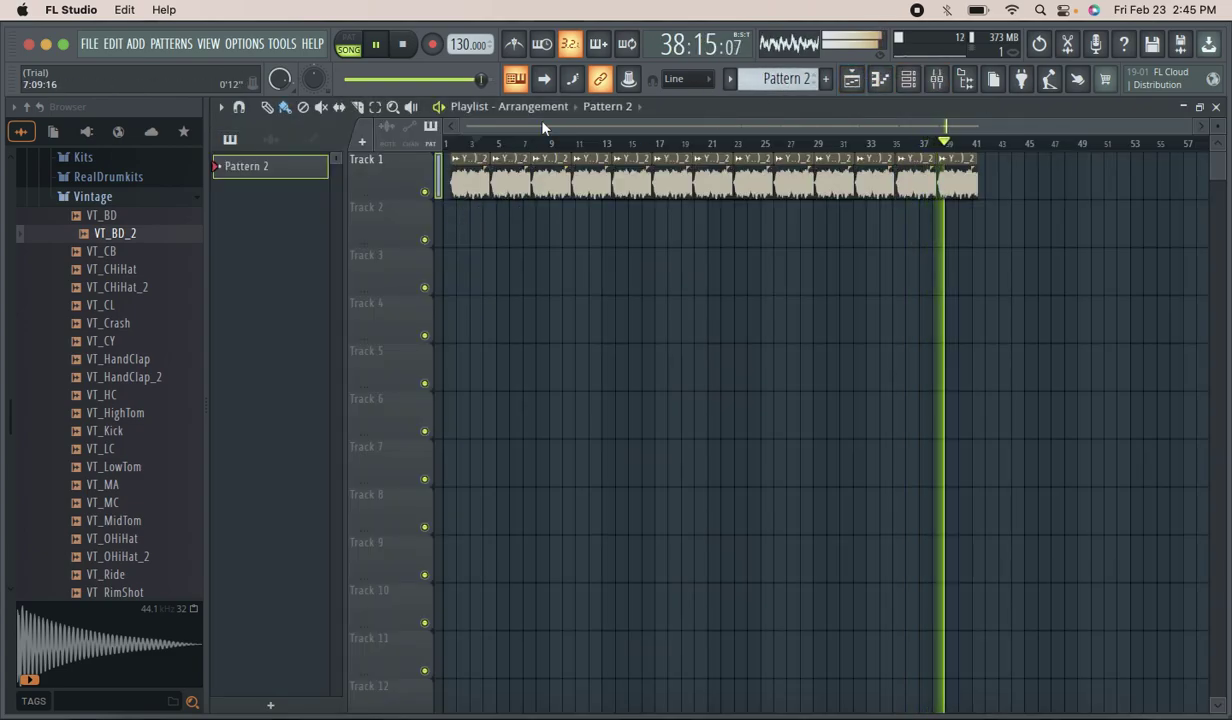
pyautogui.click(446, 211)
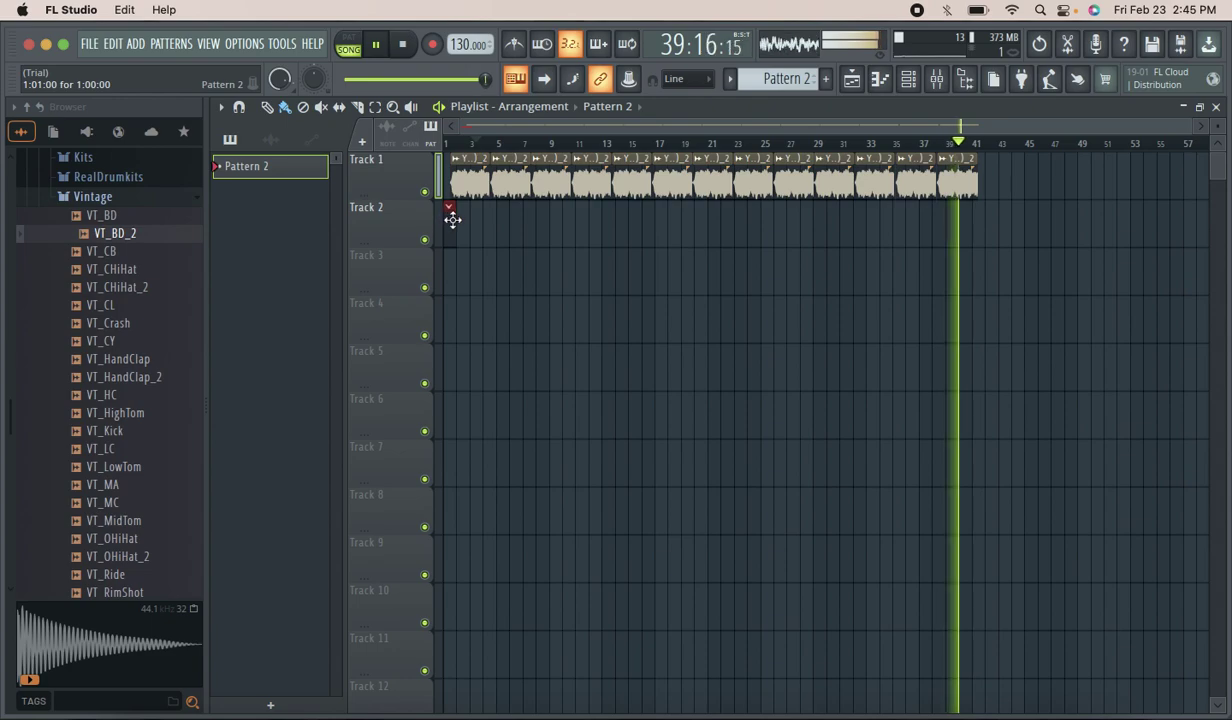
pyautogui.moveTo(456, 221); pyautogui.dragTo(980, 212)
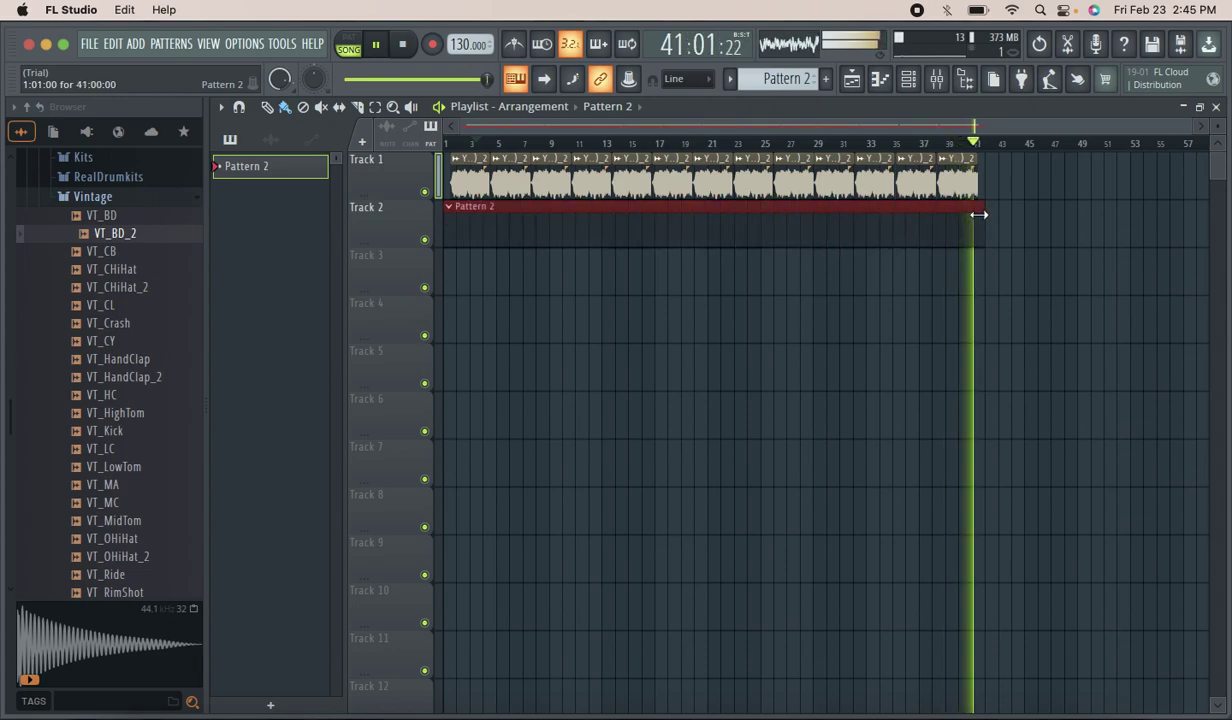
pyautogui.press('space')
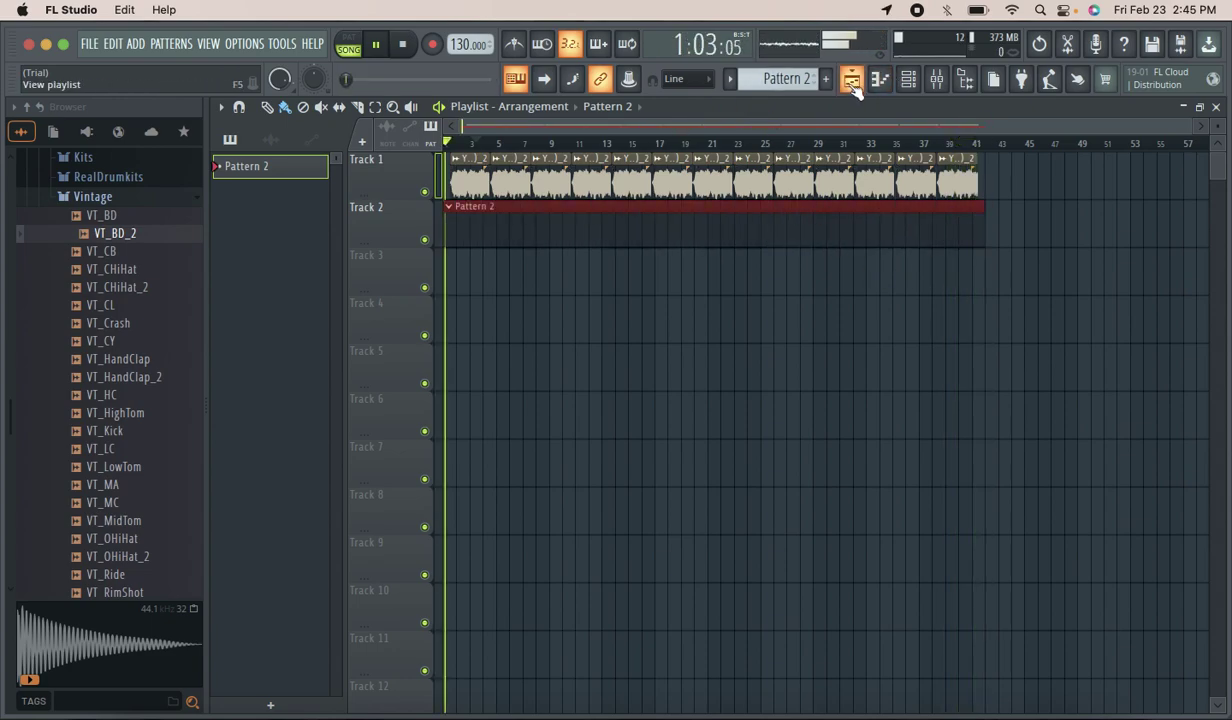
pyautogui.click(406, 48)
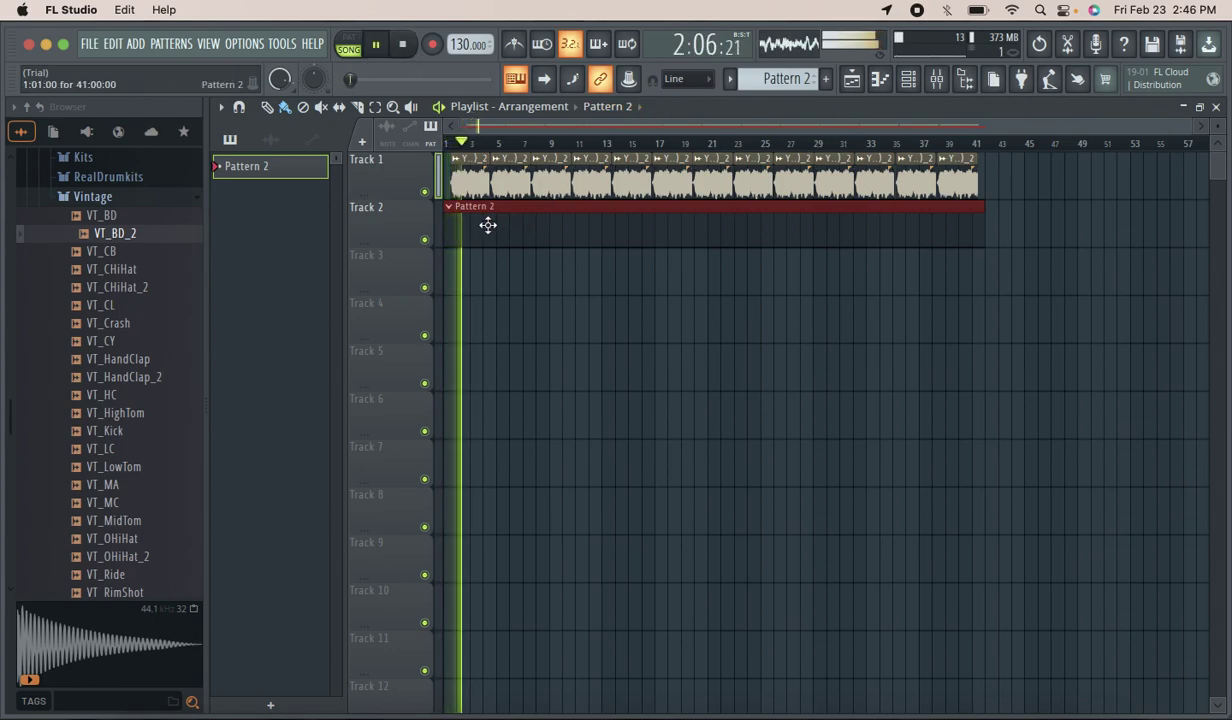
# Move all the sample clips on Track 1 earlier so they start at bar 1, and restart playback.
pyautogui.moveTo(1192, 128); pyautogui.dragTo(1033, 139)
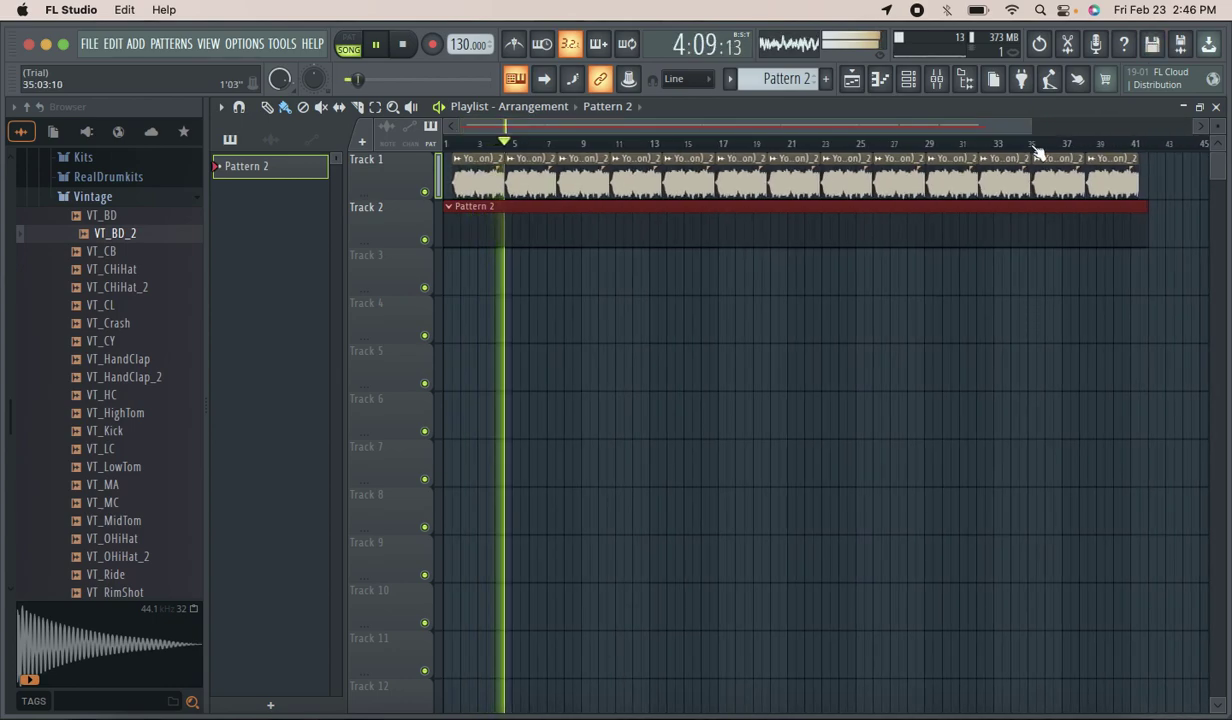
pyautogui.click(1163, 173)
pyautogui.rightClick(1192, 178)
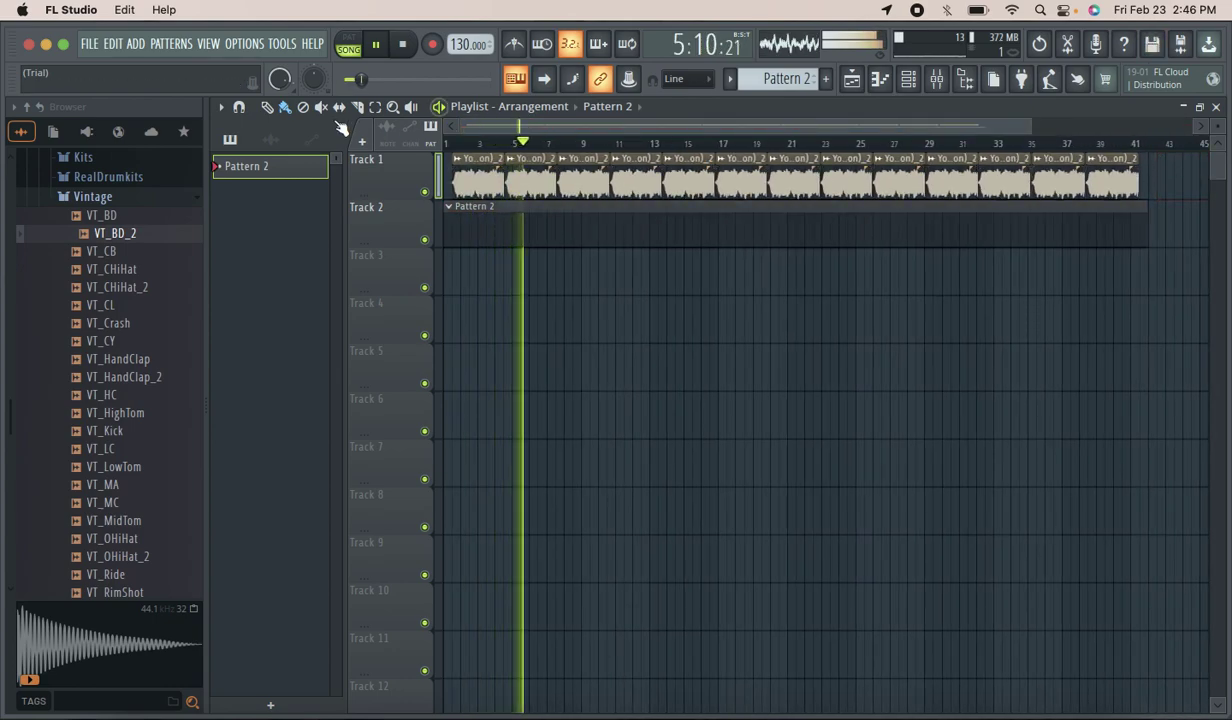
pyautogui.click(378, 108)
pyautogui.moveTo(1158, 180); pyautogui.dragTo(443, 158)
pyautogui.click(265, 107)
pyautogui.moveTo(463, 170); pyautogui.dragTo(455, 170)
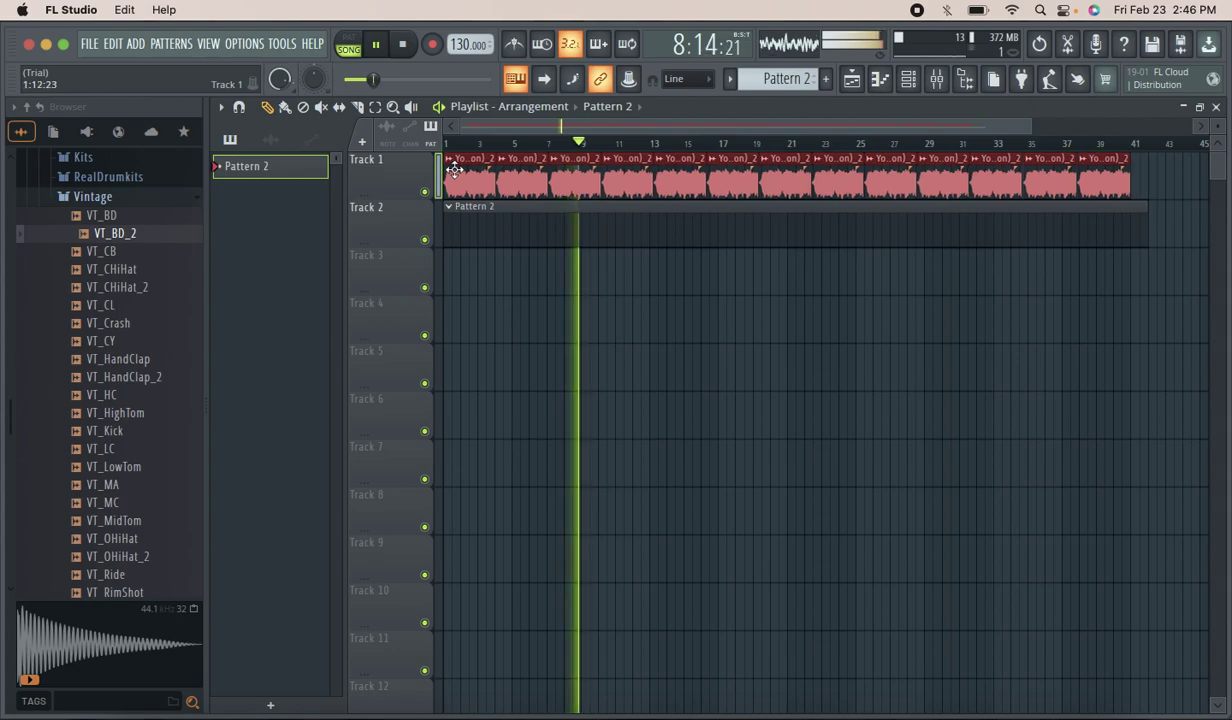
pyautogui.click(402, 45)
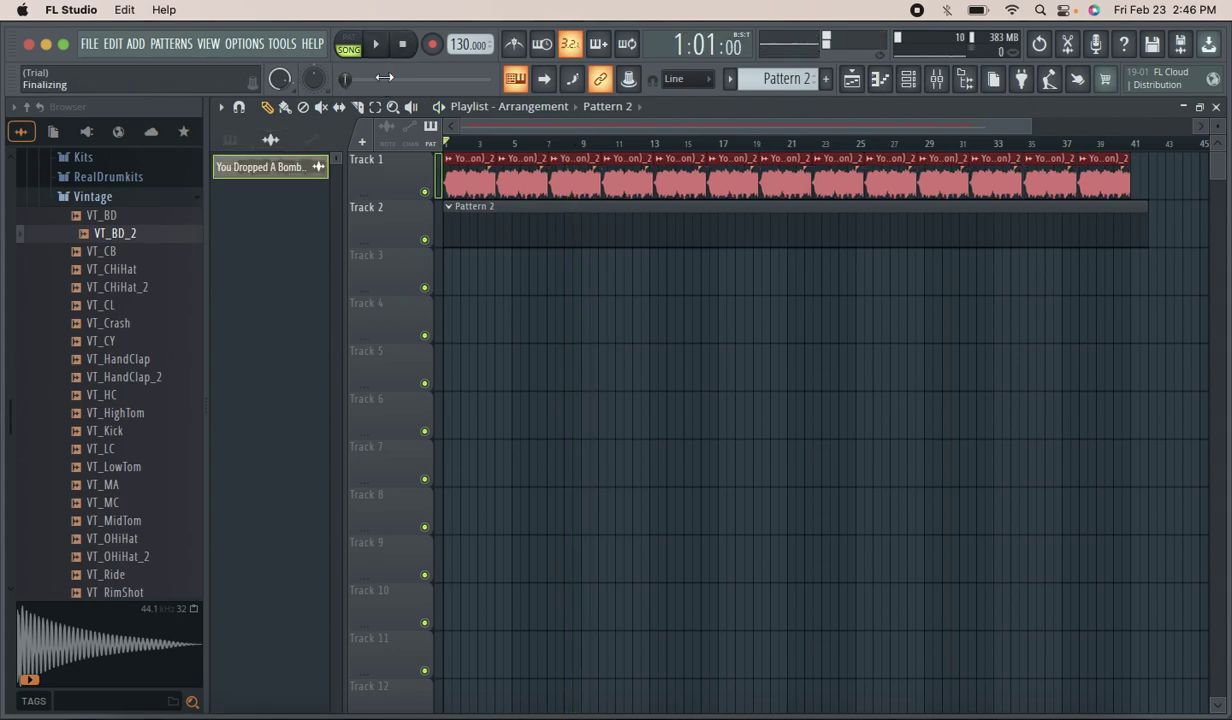
pyautogui.click(380, 45)
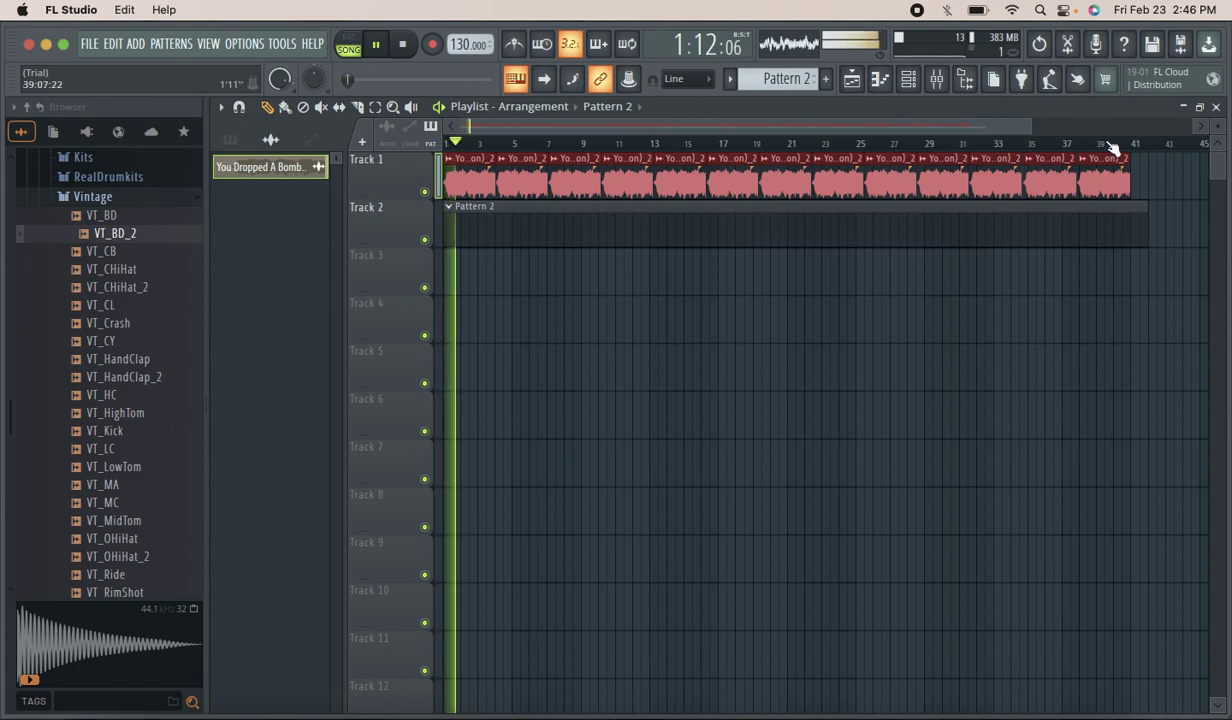
# Shorten the Pattern 2 clip on Track 2 to 40 bars.
pyautogui.moveTo(1036, 126); pyautogui.dragTo(1138, 127)
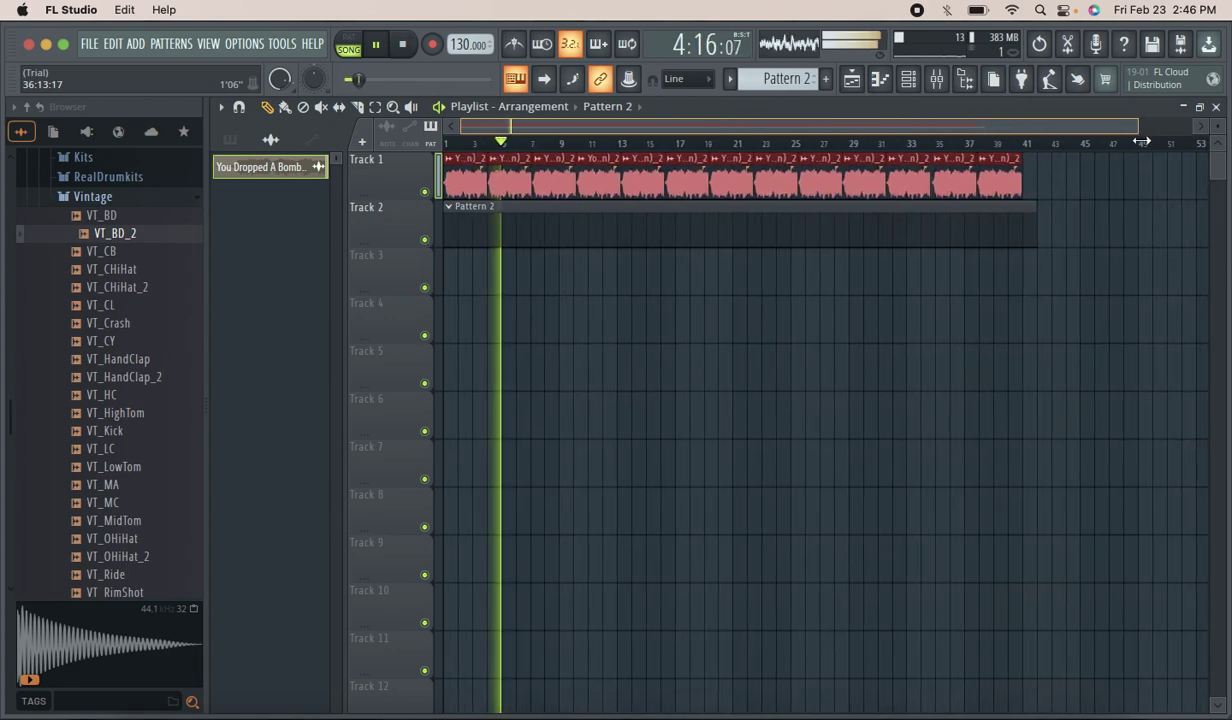
pyautogui.click(915, 213)
pyautogui.moveTo(1034, 228); pyautogui.dragTo(1021, 228)
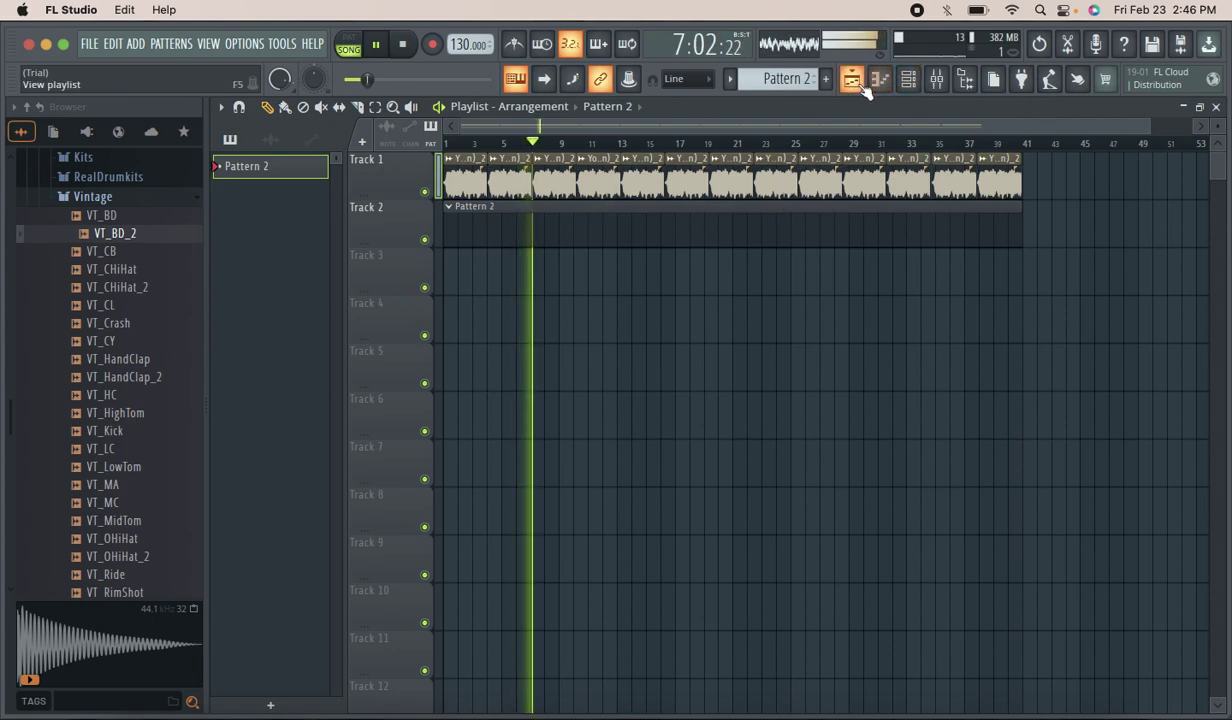
# Audition several Vintage drum samples and load VT_CL and VT_CHiHat_2 as channels in the channel rack.
pyautogui.click(909, 80)
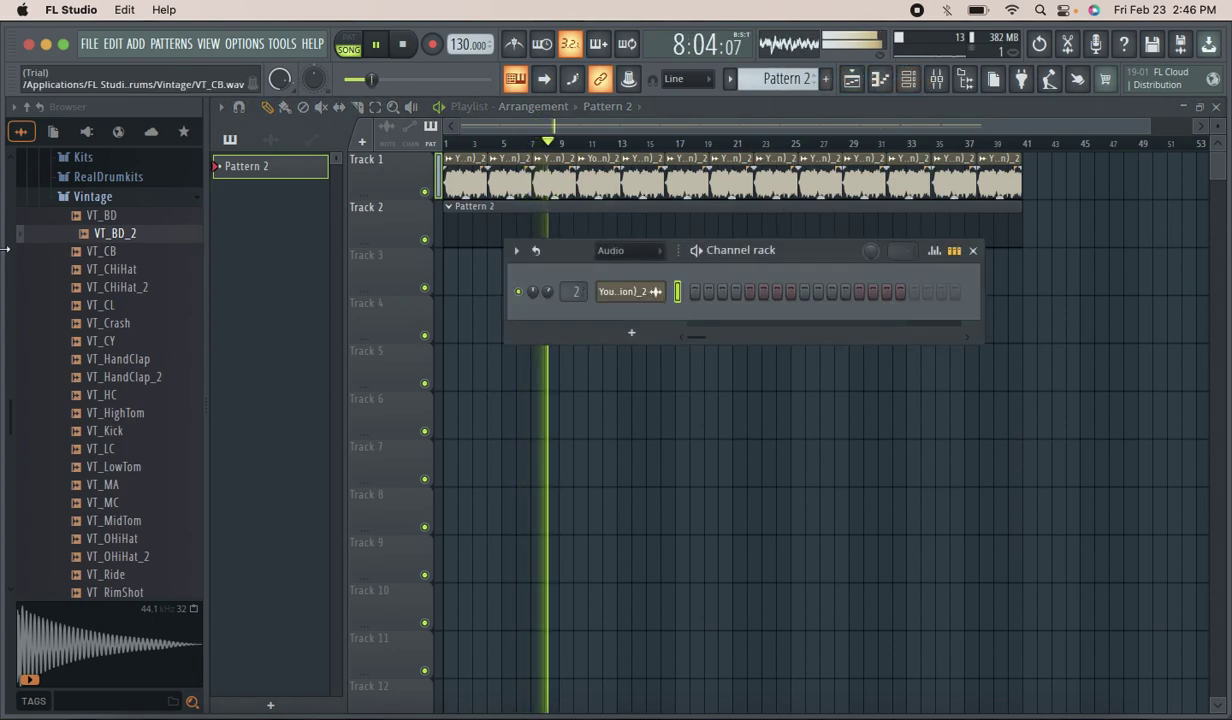
pyautogui.click(115, 269)
pyautogui.moveTo(115, 269)
pyautogui.mouseDown()
pyautogui.moveTo(285, 272)
pyautogui.moveTo(632, 330)
pyautogui.moveTo(385, 335)
pyautogui.moveTo(125, 291)
pyautogui.mouseUp()
pyautogui.click(125, 289)
pyautogui.click(121, 380)
pyautogui.click(119, 342)
pyautogui.click(110, 306)
pyautogui.moveTo(110, 306); pyautogui.dragTo(628, 318)
pyautogui.click(130, 287)
pyautogui.moveTo(130, 287); pyautogui.dragTo(630, 368)
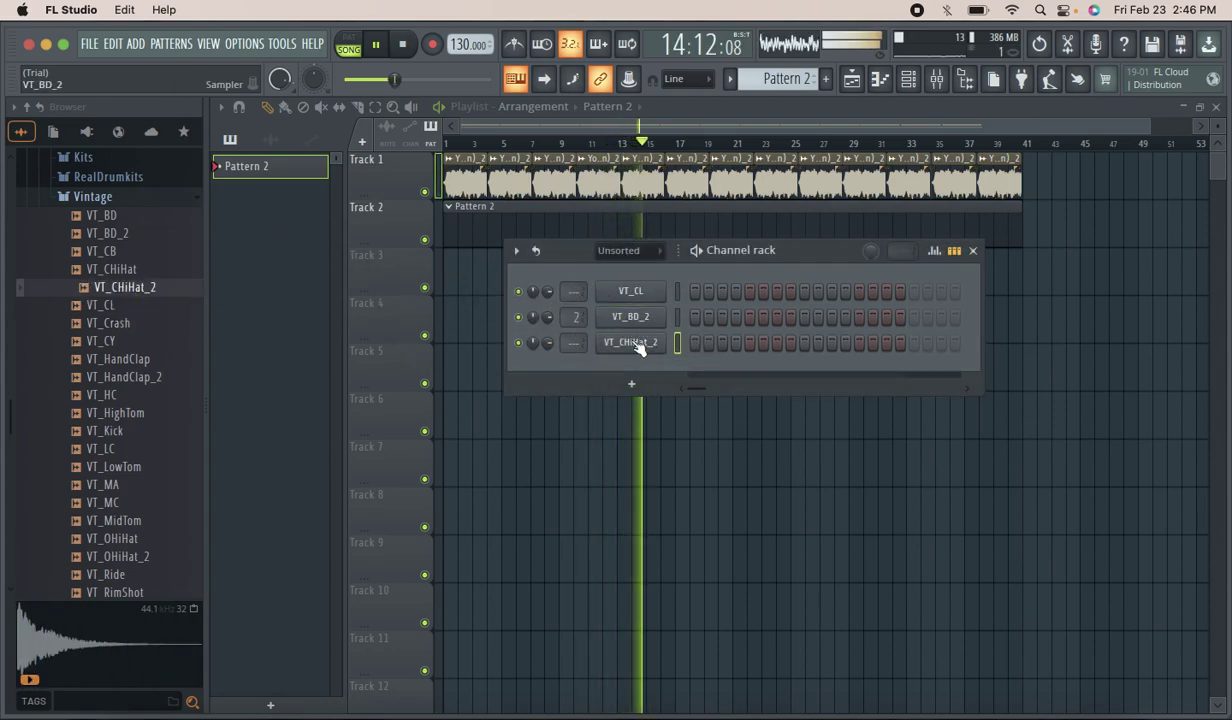
# Route VT_CL and VT_CHiHat_2 to mixer track 3 and VT_BD_2 to mixer track 8.
pyautogui.moveTo(578, 297); pyautogui.dragTo(578, 285)
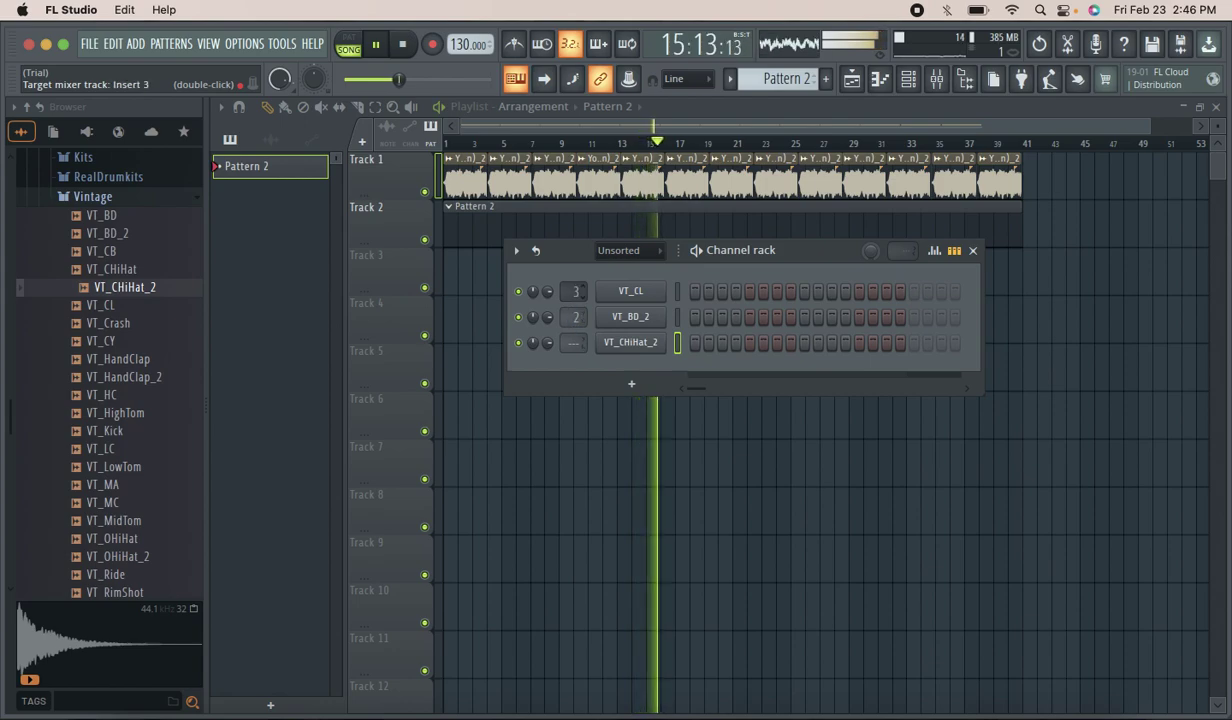
pyautogui.moveTo(579, 348); pyautogui.dragTo(580, 302)
pyautogui.scroll(2, 583, 319)
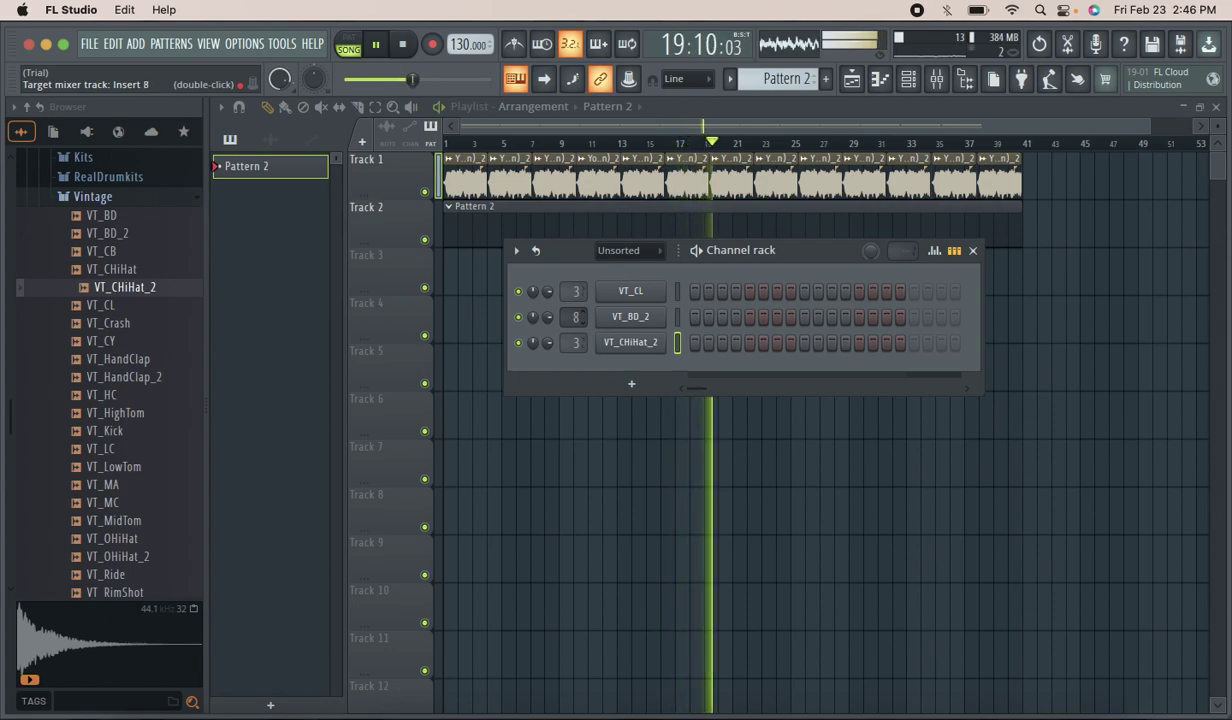
# Select the VT_CHiHat_2 channel, stop playback and arm recording for notes and automation.
pyautogui.click(677, 292)
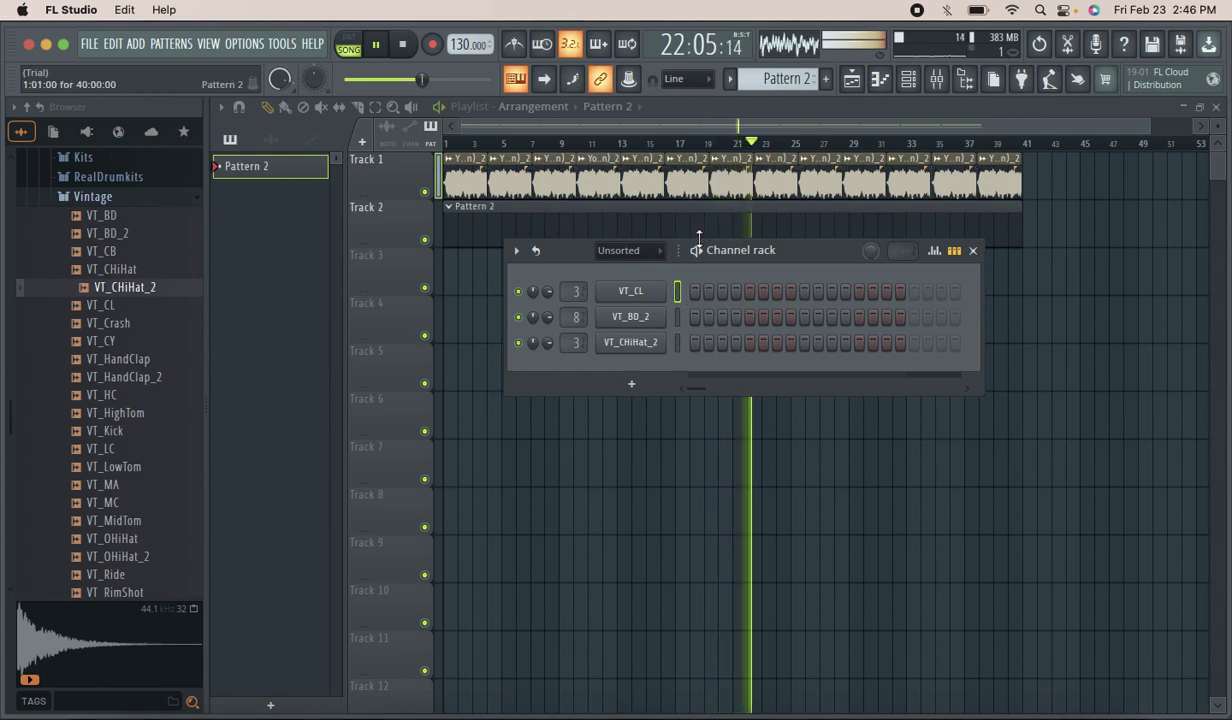
pyautogui.click(677, 343)
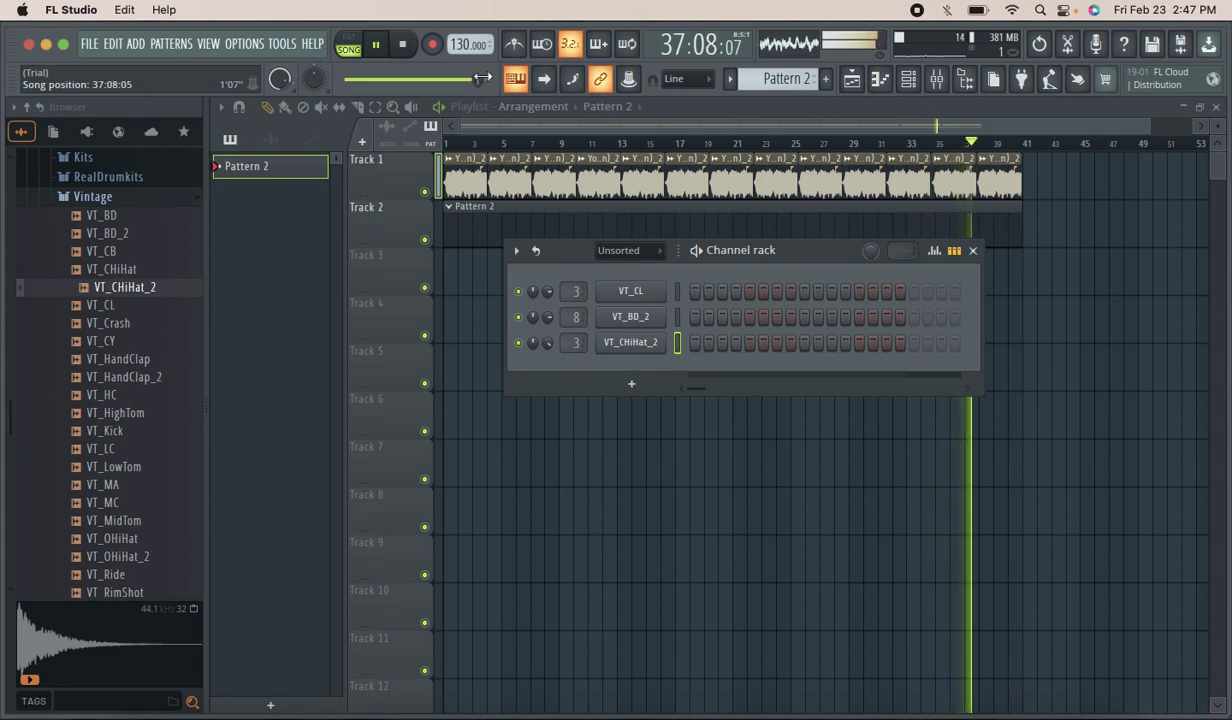
pyautogui.click(403, 45)
pyautogui.click(432, 45)
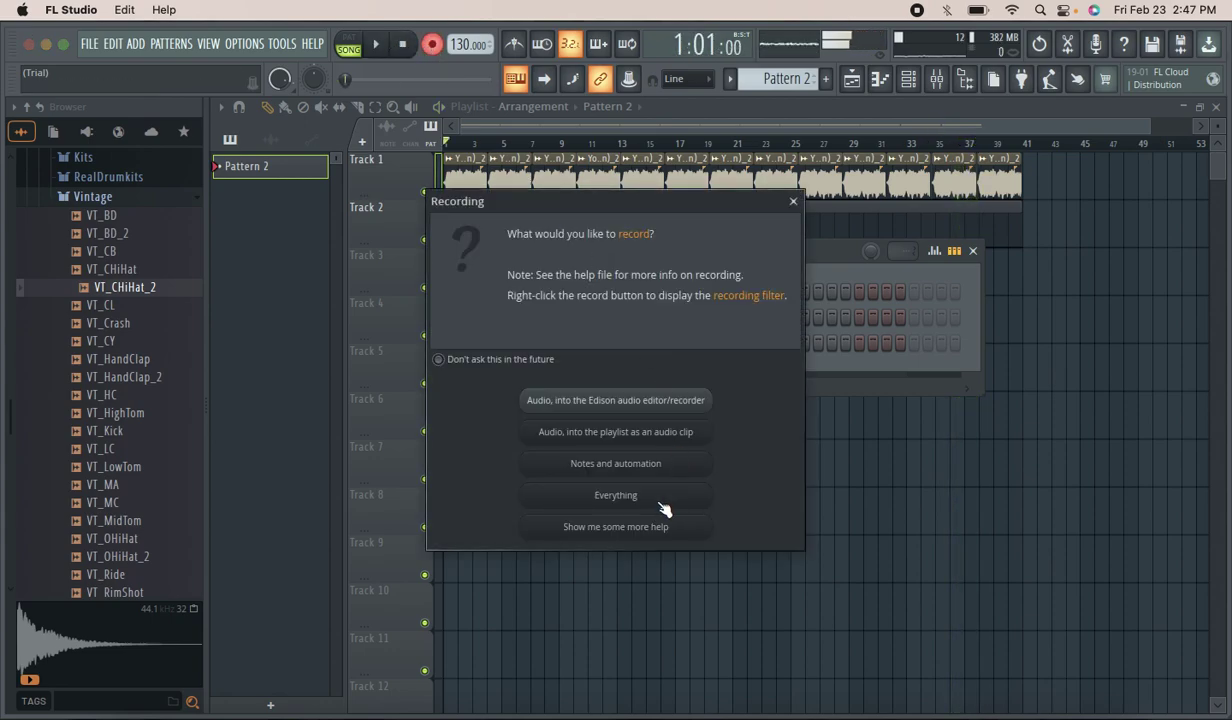
pyautogui.click(649, 466)
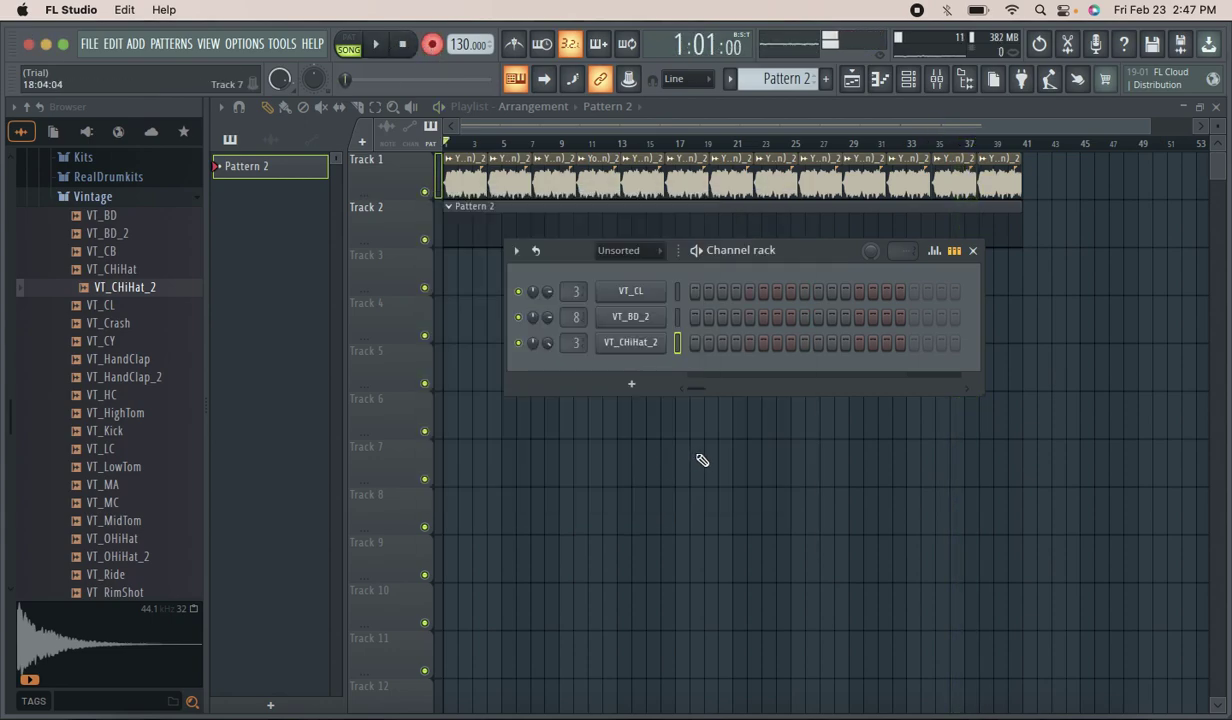
# Try recording a hi-hat part into Pattern 2 up to about bar 22, and undo the recorded items.
pyautogui.click(455, 220)
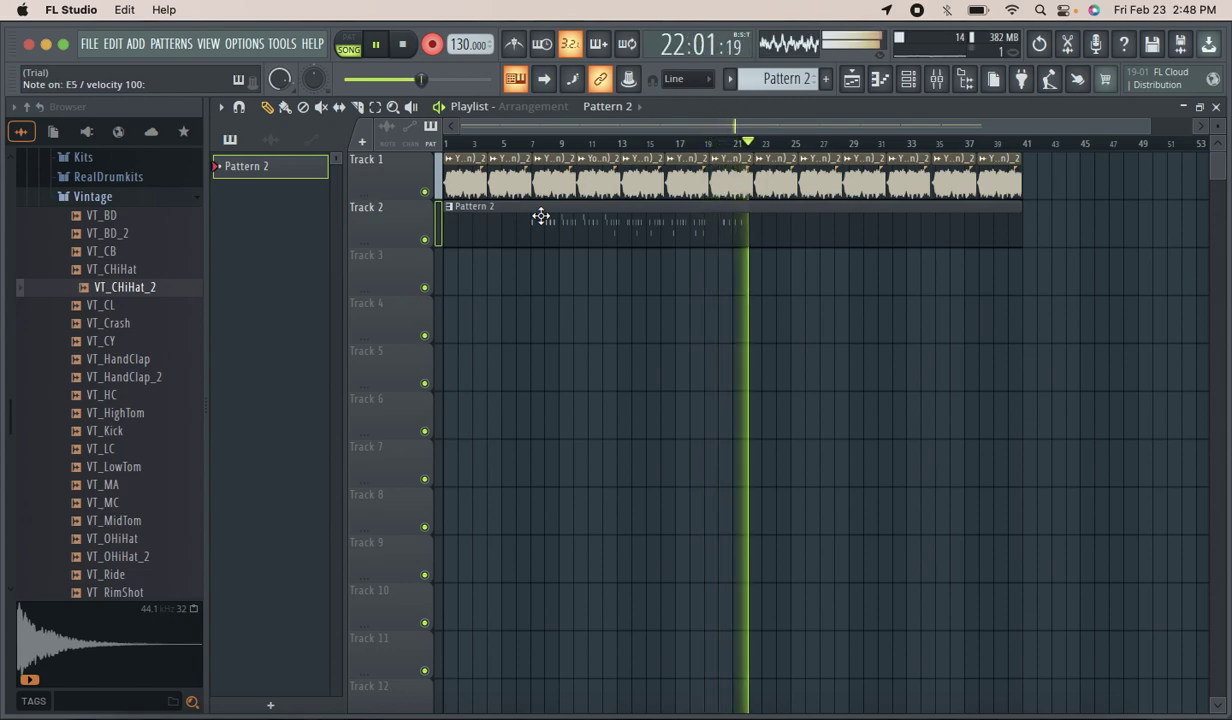
pyautogui.press('space')
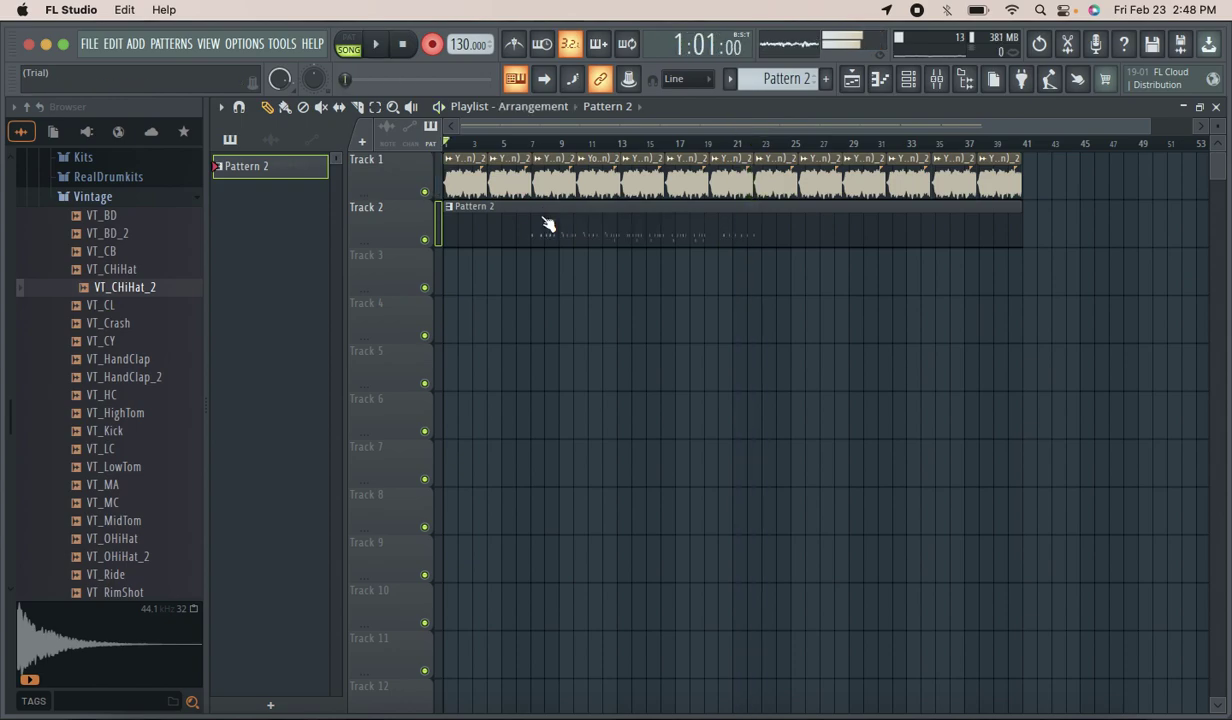
pyautogui.click(89, 44)
pyautogui.moveTo(113, 44)
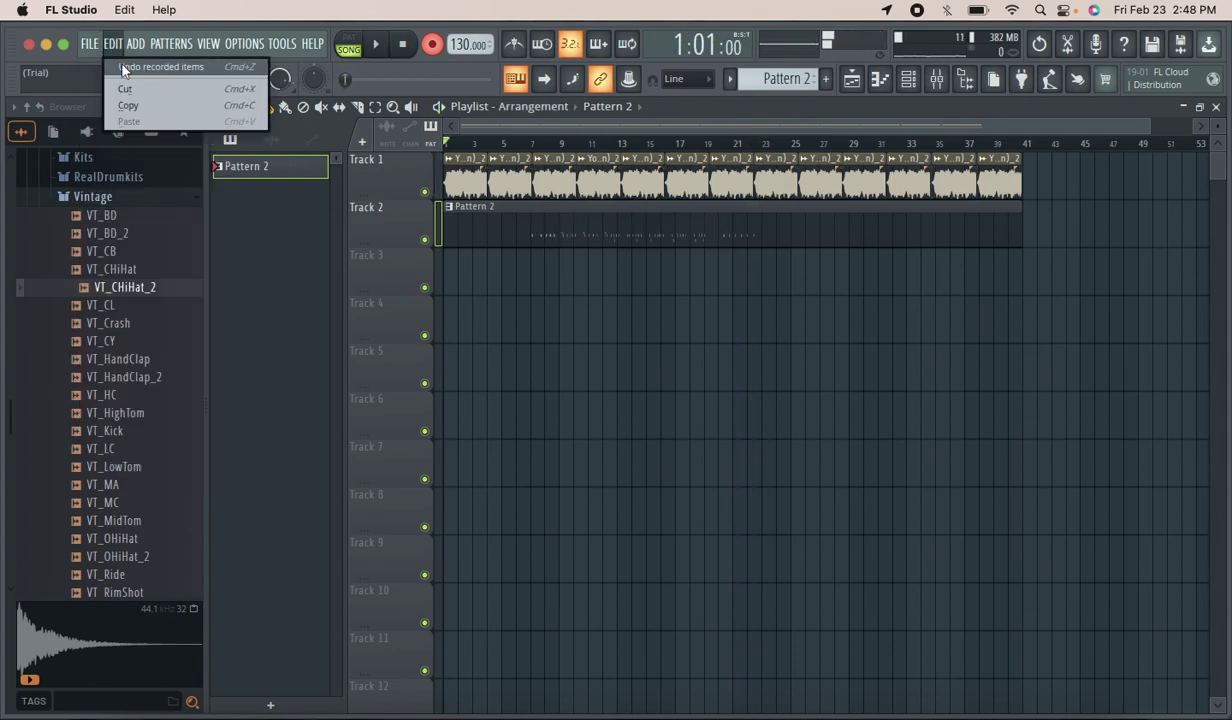
pyautogui.click(122, 66)
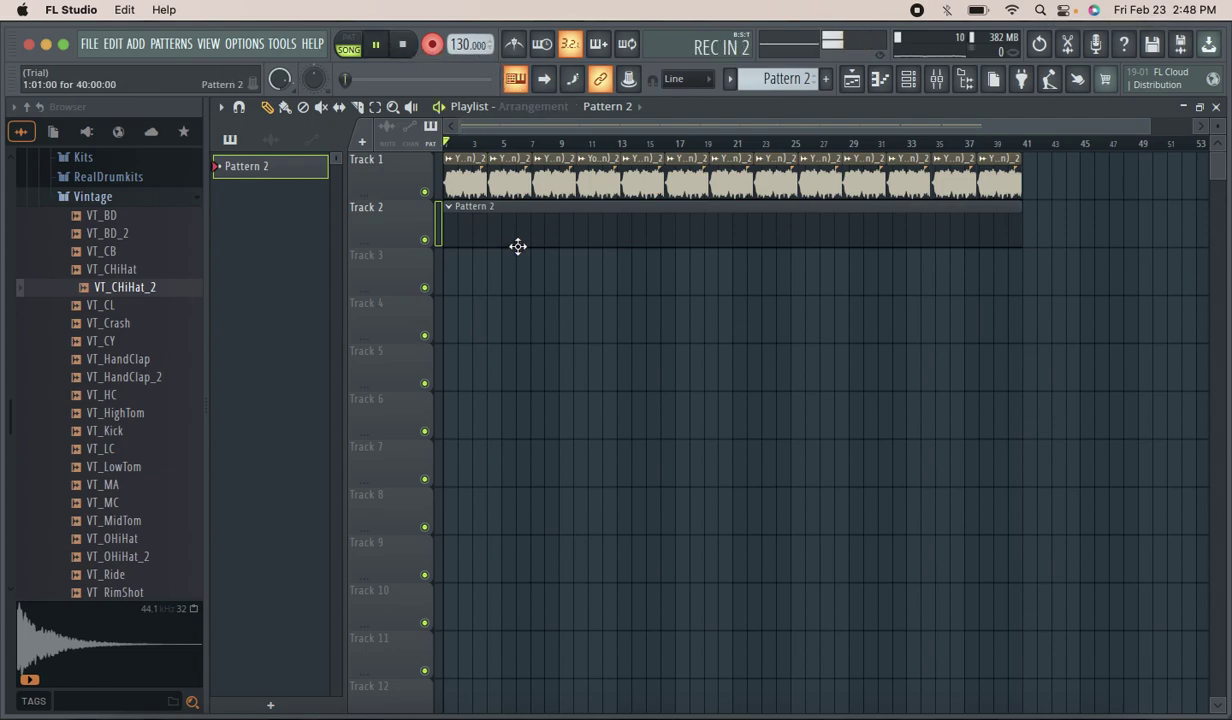
# Try a second hi-hat take in Pattern 2 from bar 1 to about bar 11, and undo the recorded items.
pyautogui.press('c')
pyautogui.press('c')
pyautogui.press('c')
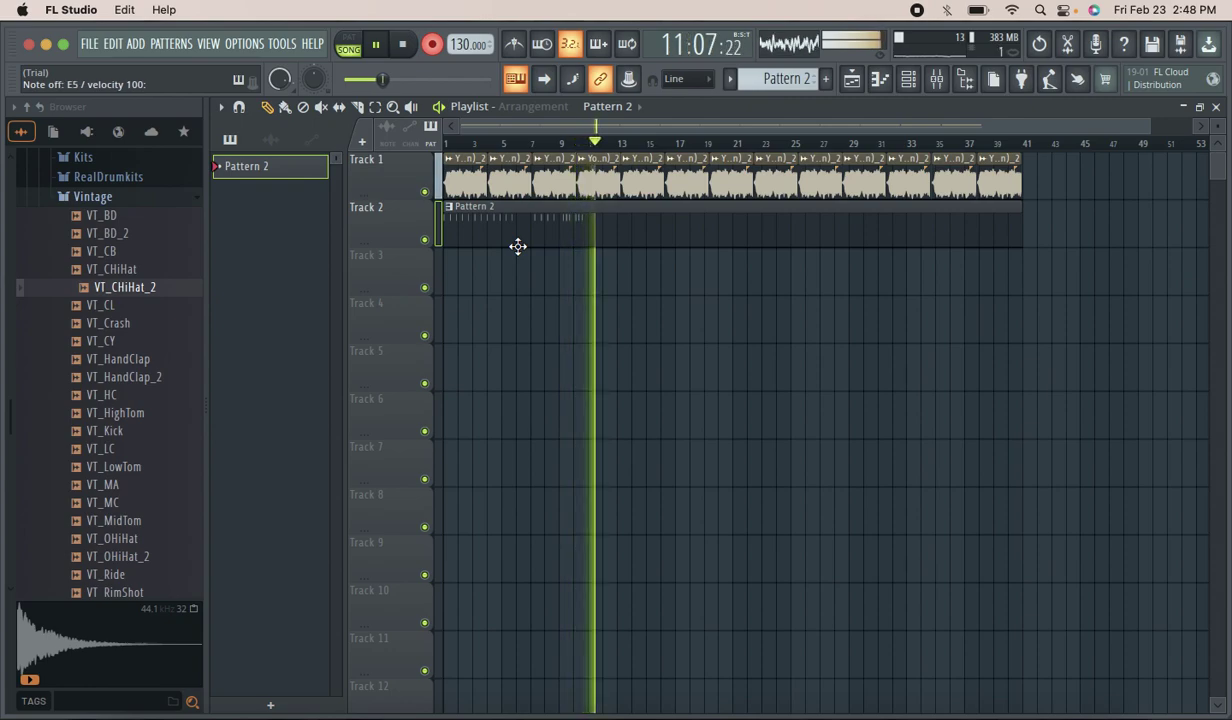
pyautogui.press('space')
pyautogui.click(115, 46)
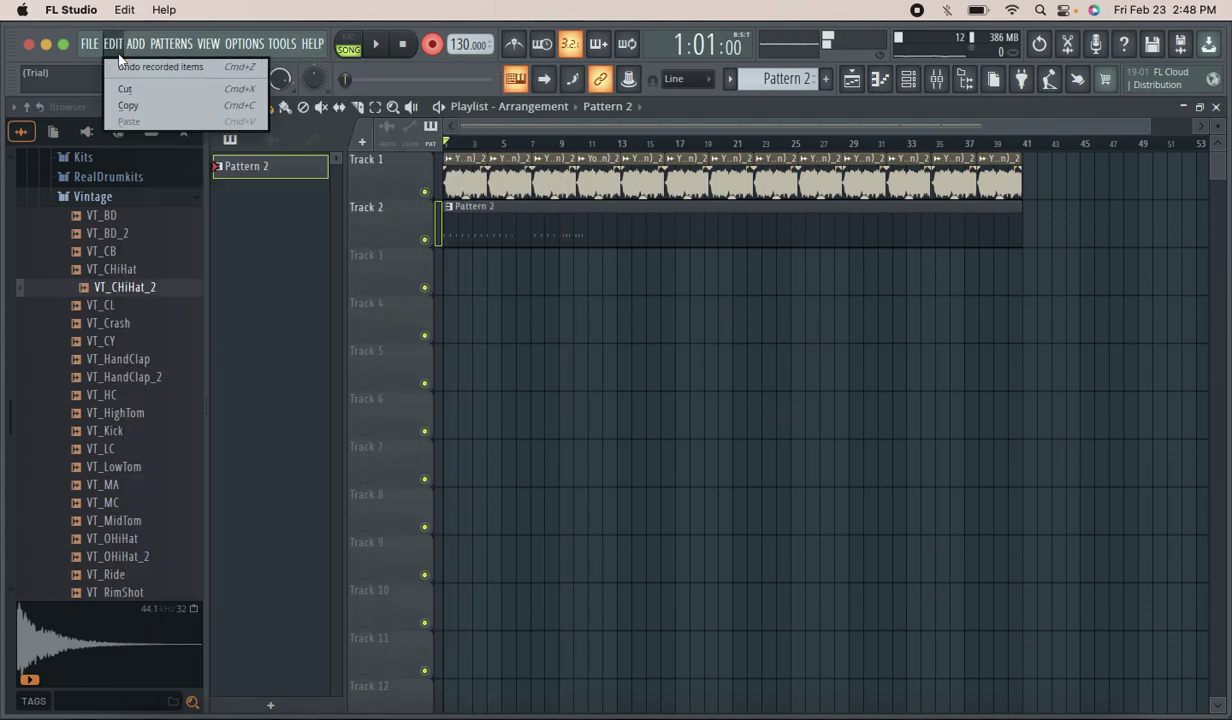
pyautogui.click(116, 66)
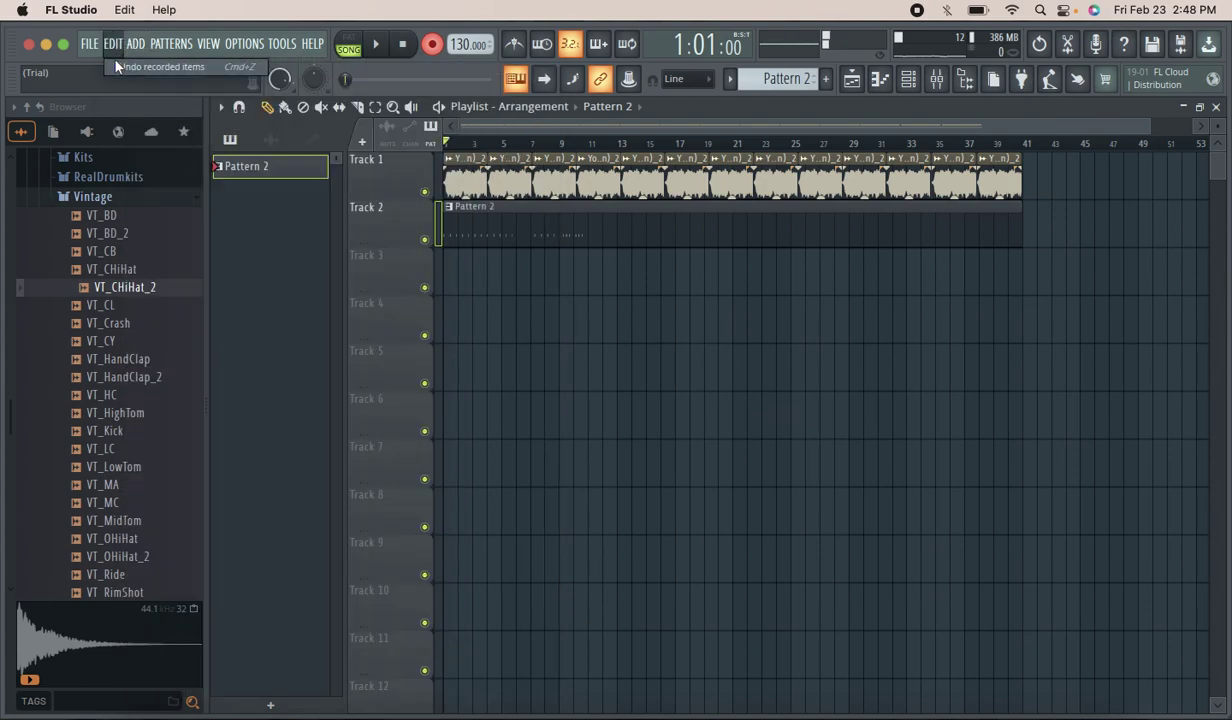
pyautogui.click(116, 66)
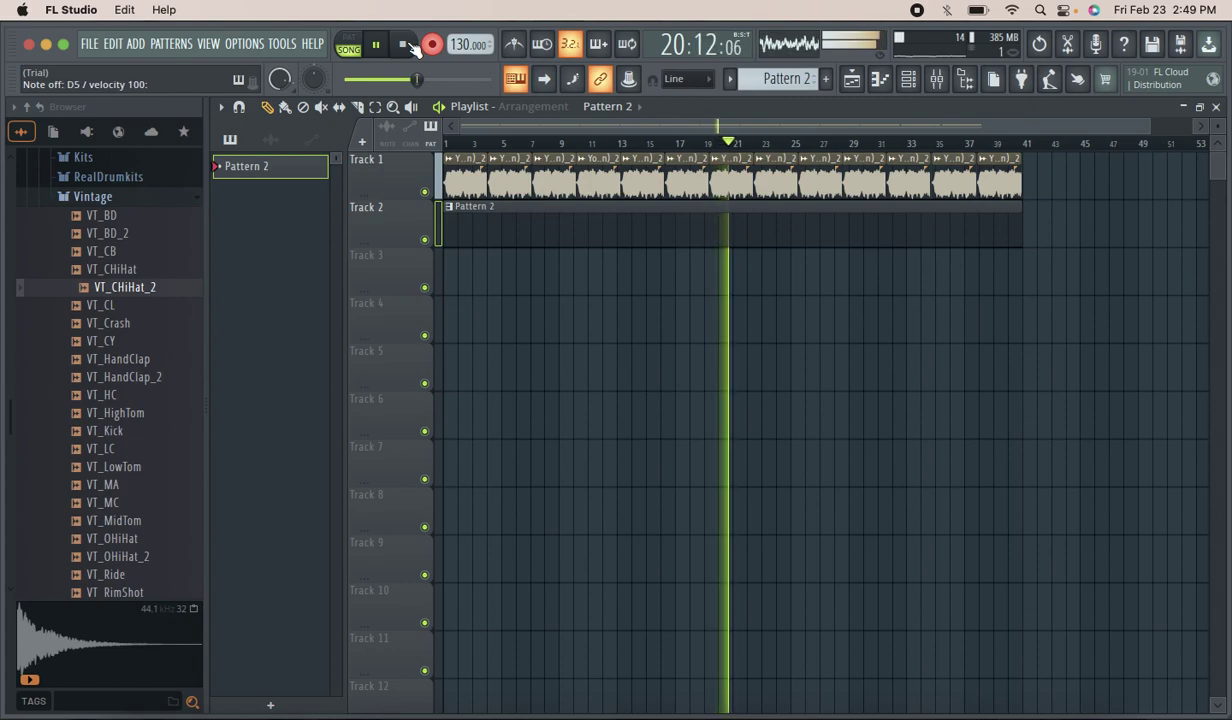
# Record a fresh hi-hat take into Pattern 2 from bar 1 to about bar 20 and stop recording.
pyautogui.click(405, 45)
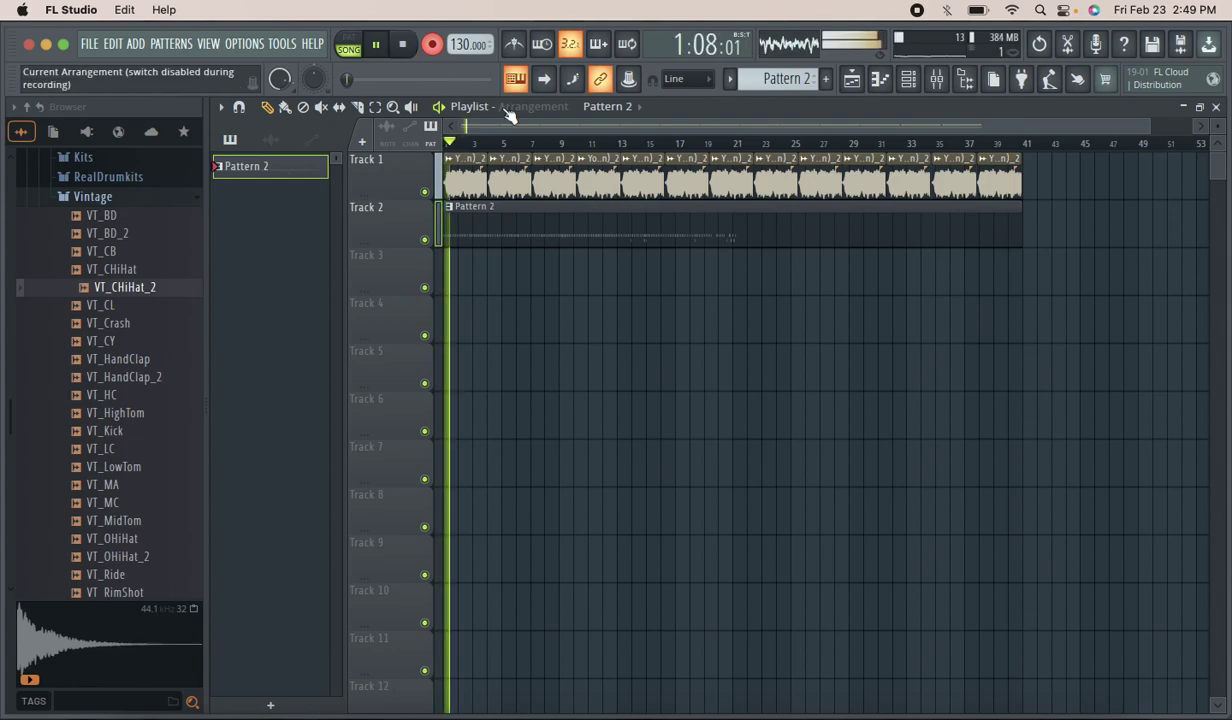
# Open Pattern 2's VT_CHiHat_2 notes in the Piano roll and quick quantize them.
pyautogui.doubleClick(483, 223)
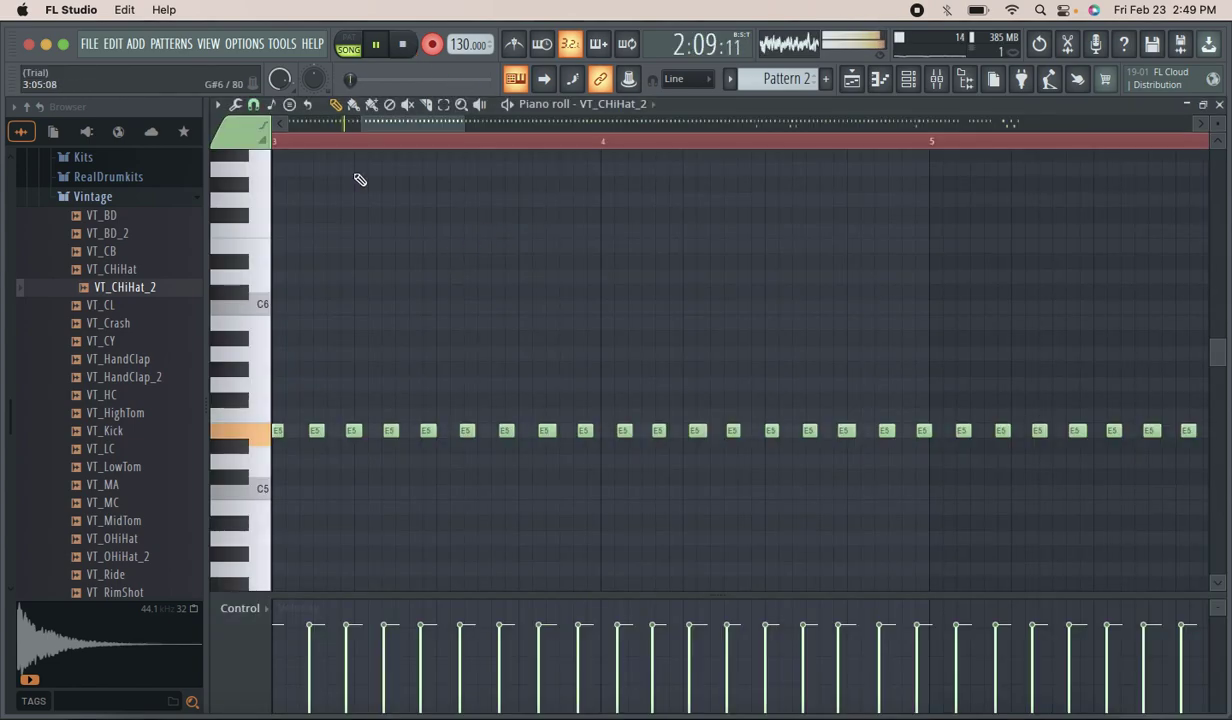
pyautogui.click(236, 104)
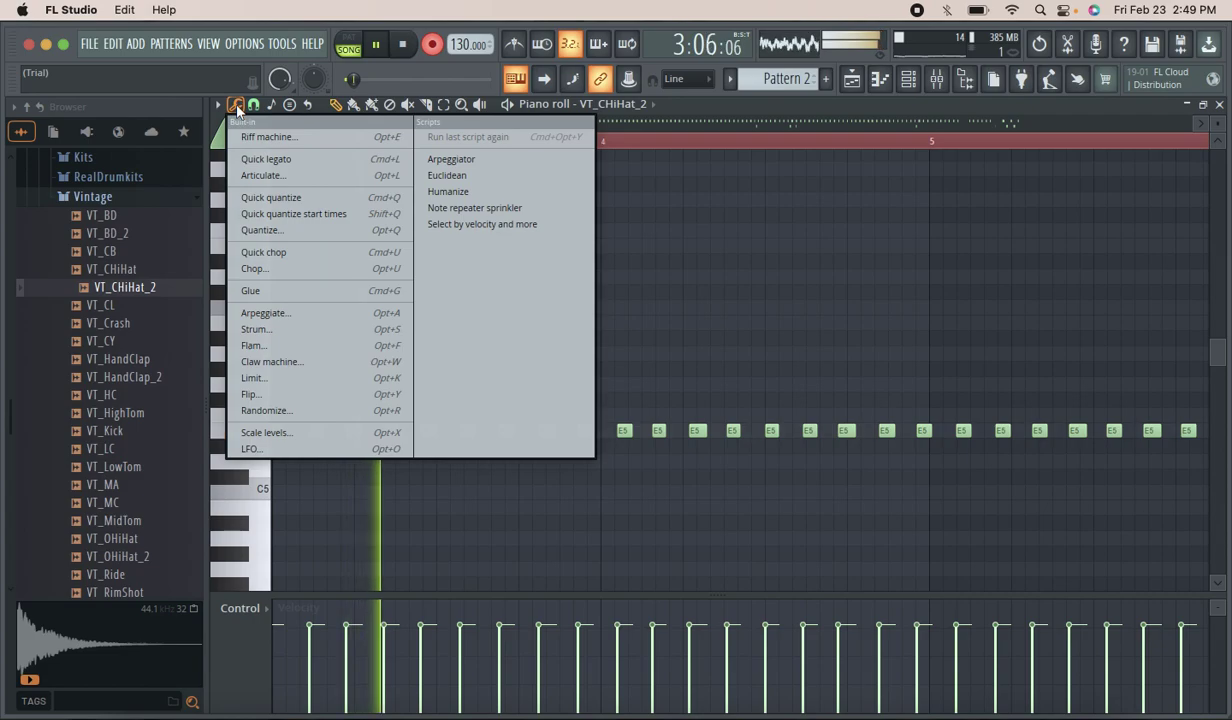
pyautogui.click(299, 198)
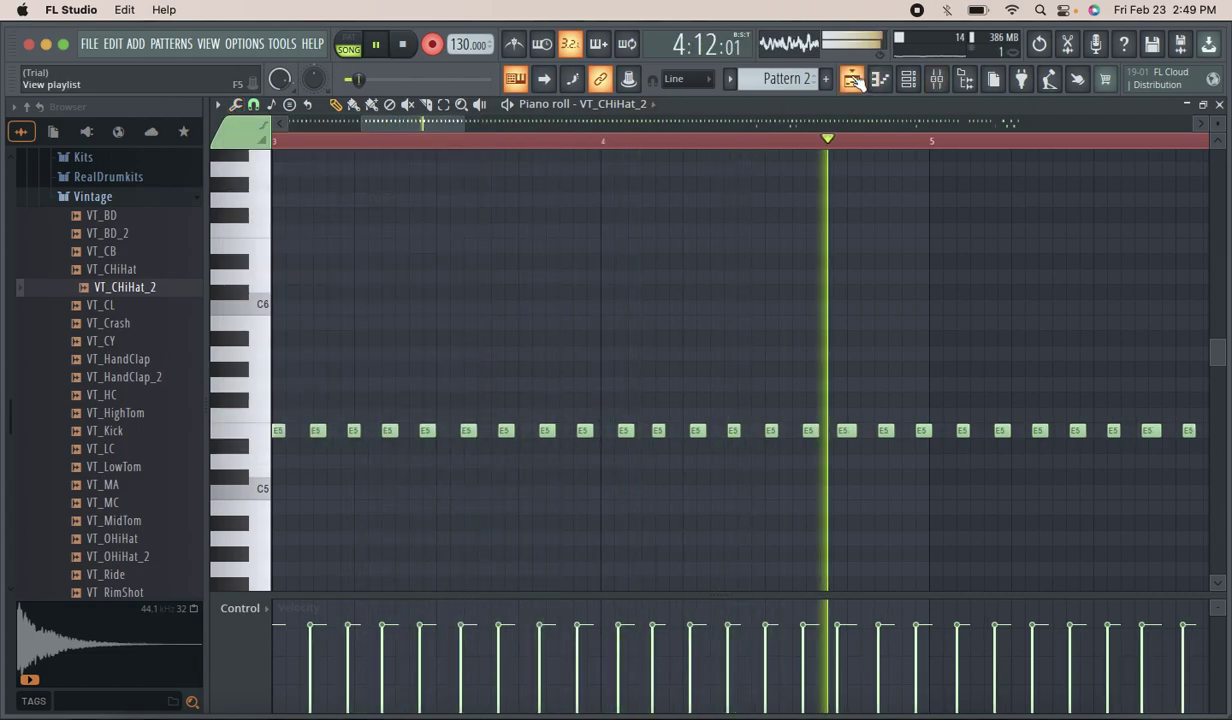
# Try painting an F5 note above the hi-hat row near bar 8, and delete it.
pyautogui.moveTo(465, 124); pyautogui.dragTo(1018, 141)
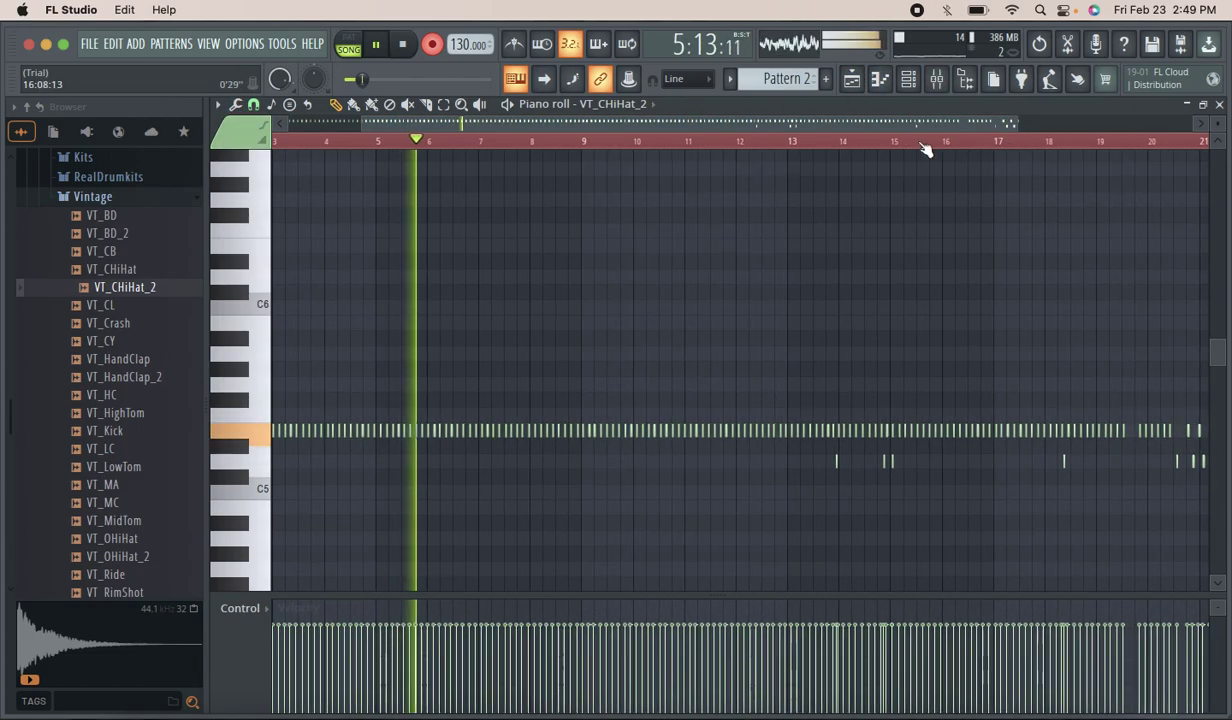
pyautogui.click(371, 104)
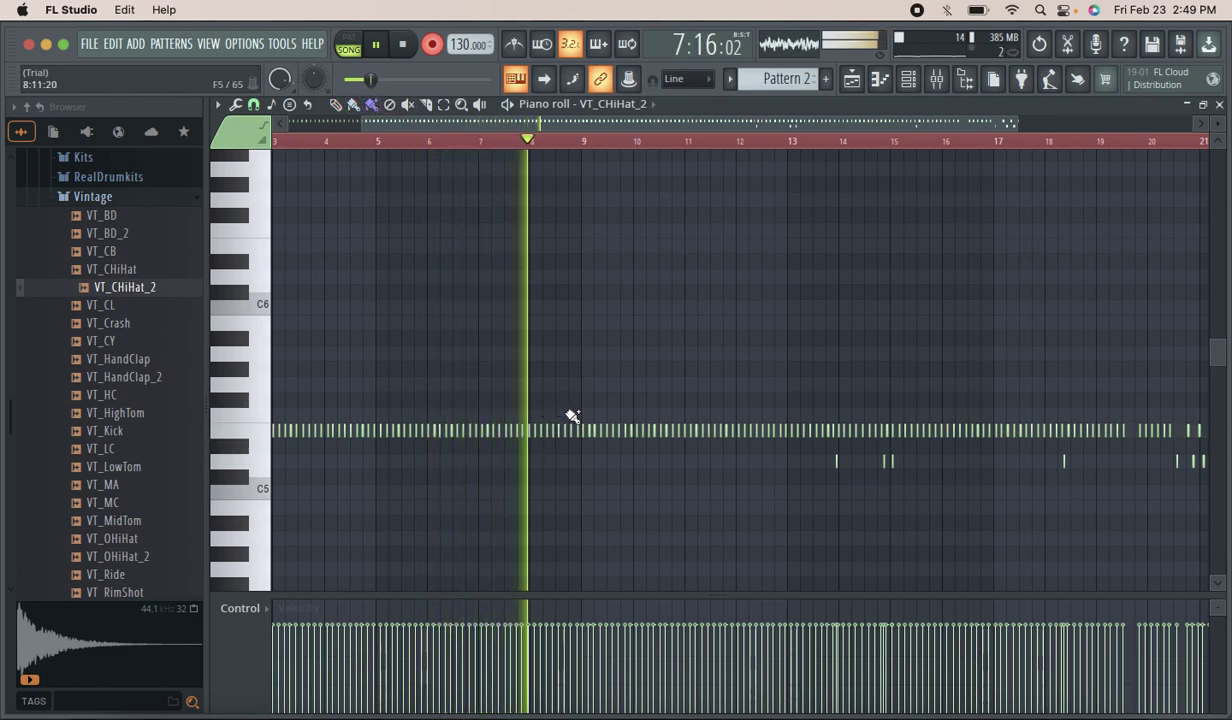
pyautogui.moveTo(572, 412); pyautogui.dragTo(584, 413)
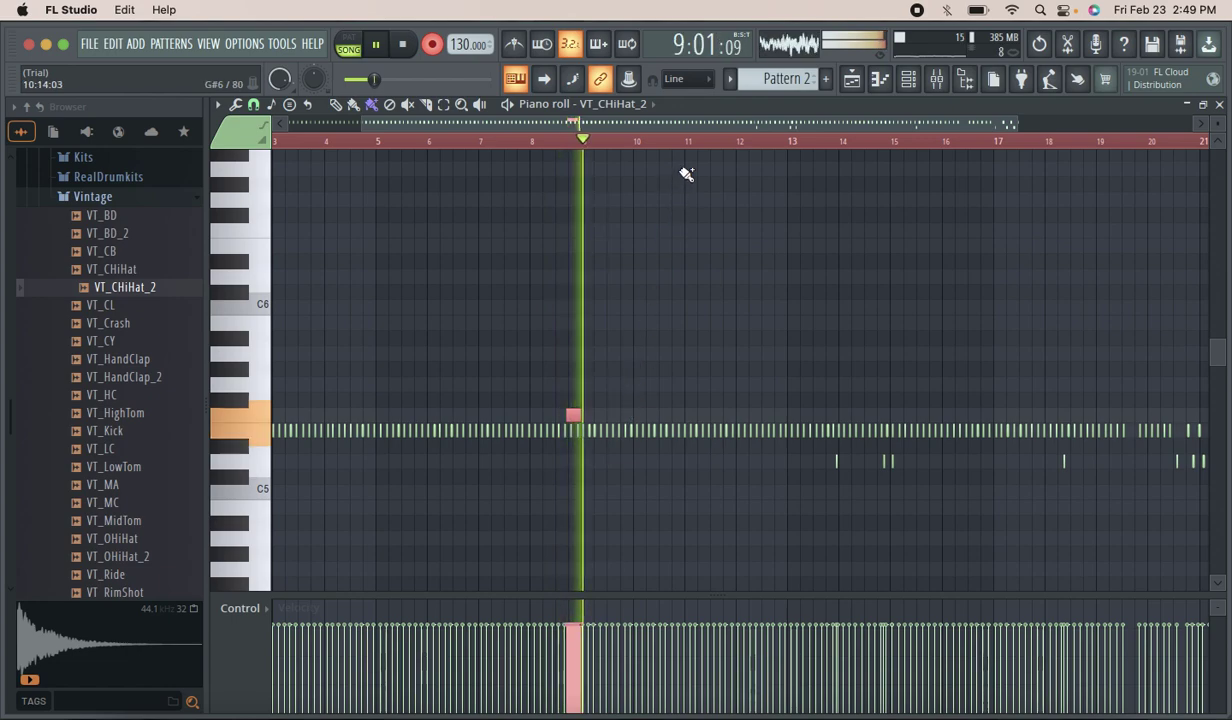
pyautogui.click(573, 415)
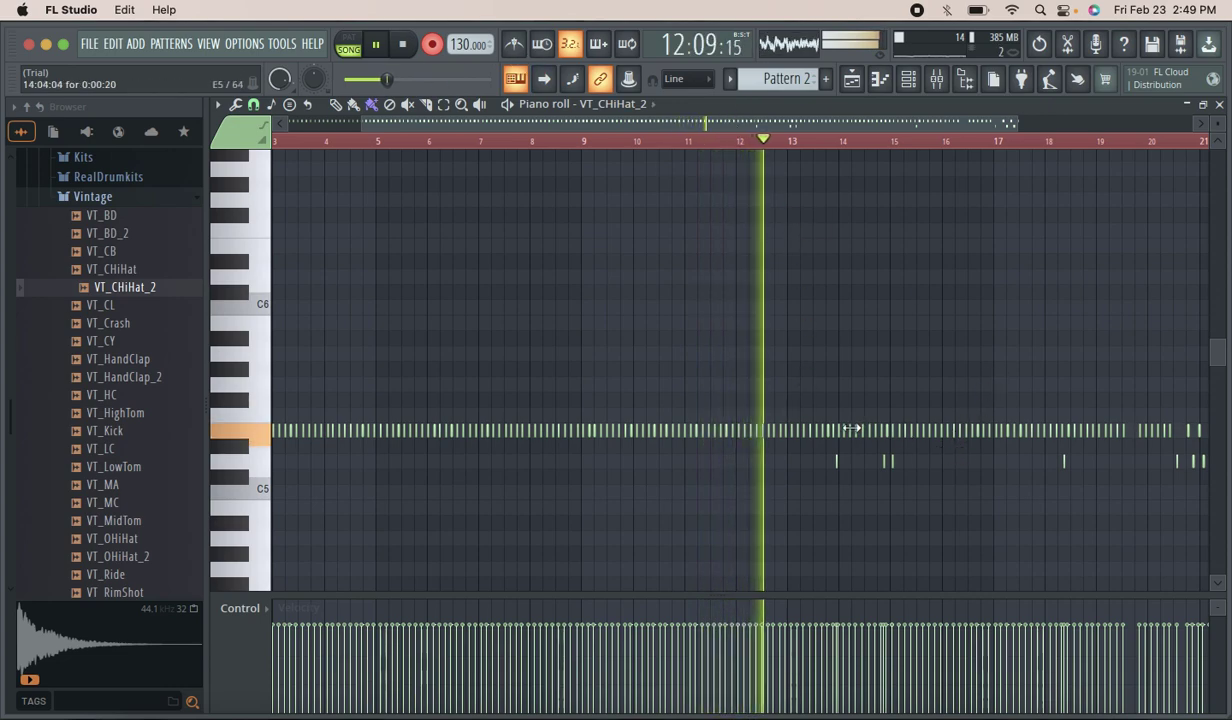
# Stop playback, return to the Playlist and undo the piano roll edits together with the recorded hi-hat take in Pattern 2.
pyautogui.click(386, 46)
pyautogui.click(853, 80)
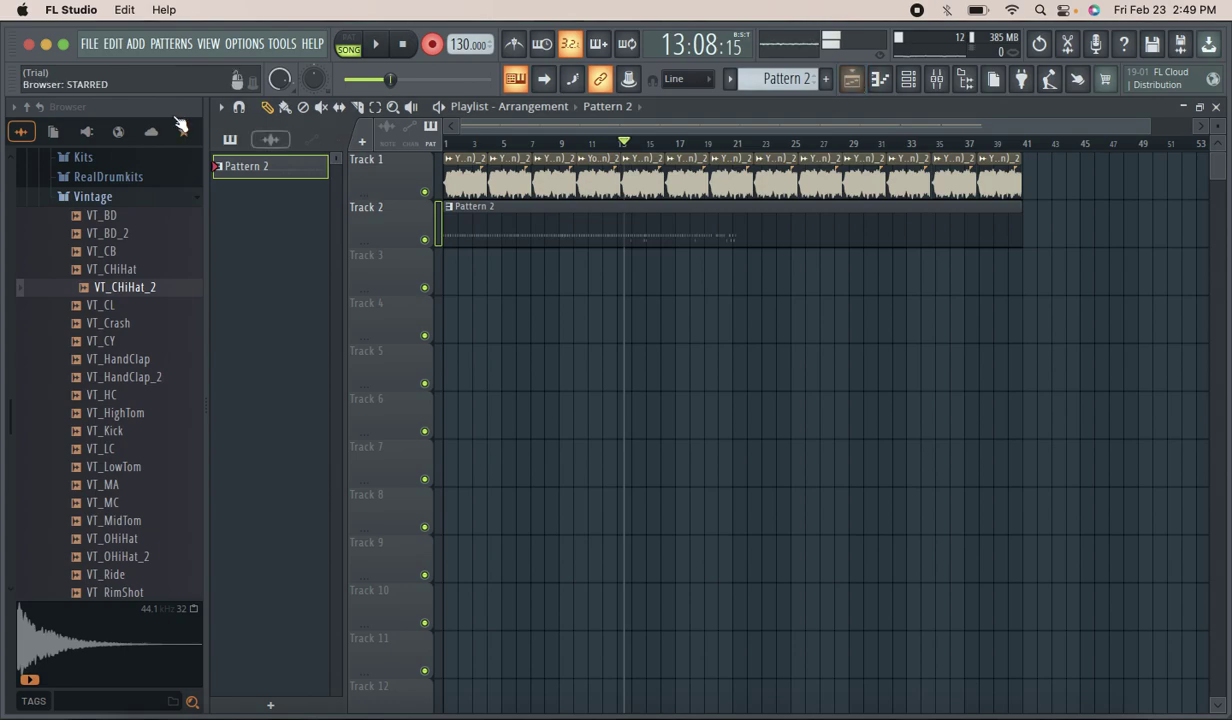
pyautogui.click(89, 44)
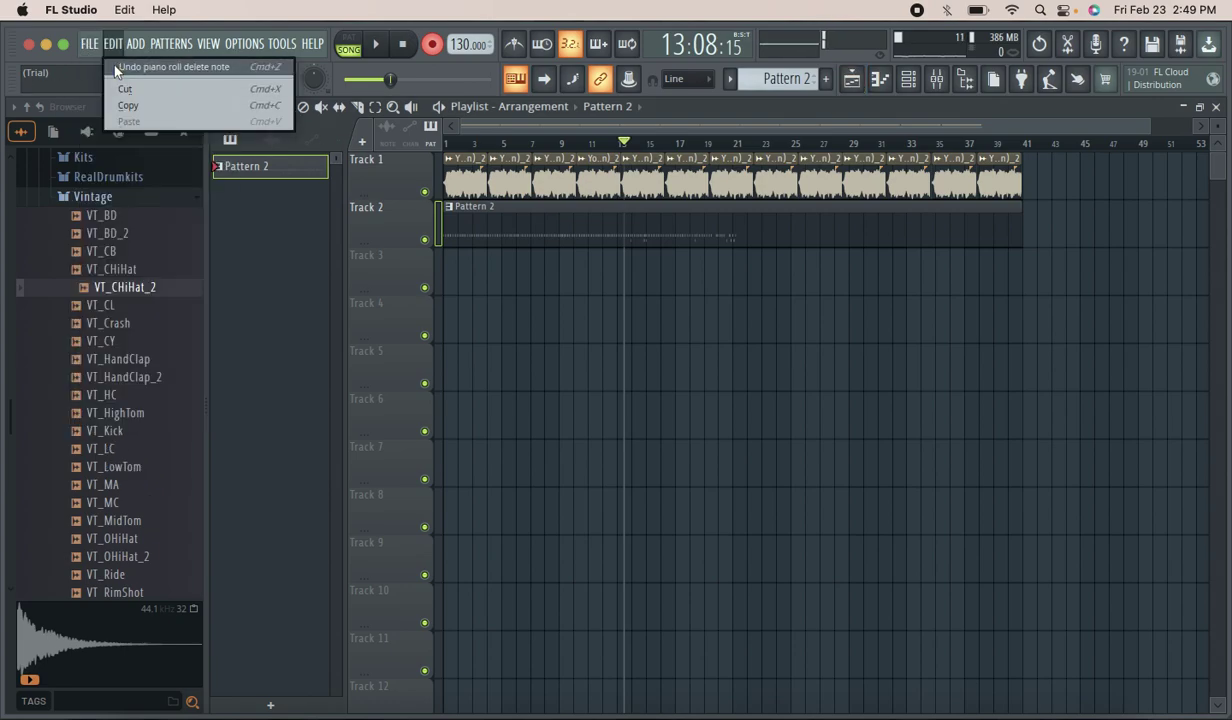
pyautogui.click(115, 68)
pyautogui.click(114, 48)
pyautogui.click(115, 67)
pyautogui.click(115, 50)
pyautogui.click(116, 67)
pyautogui.click(119, 56)
pyautogui.click(113, 65)
pyautogui.click(110, 55)
pyautogui.click(116, 64)
pyautogui.click(112, 55)
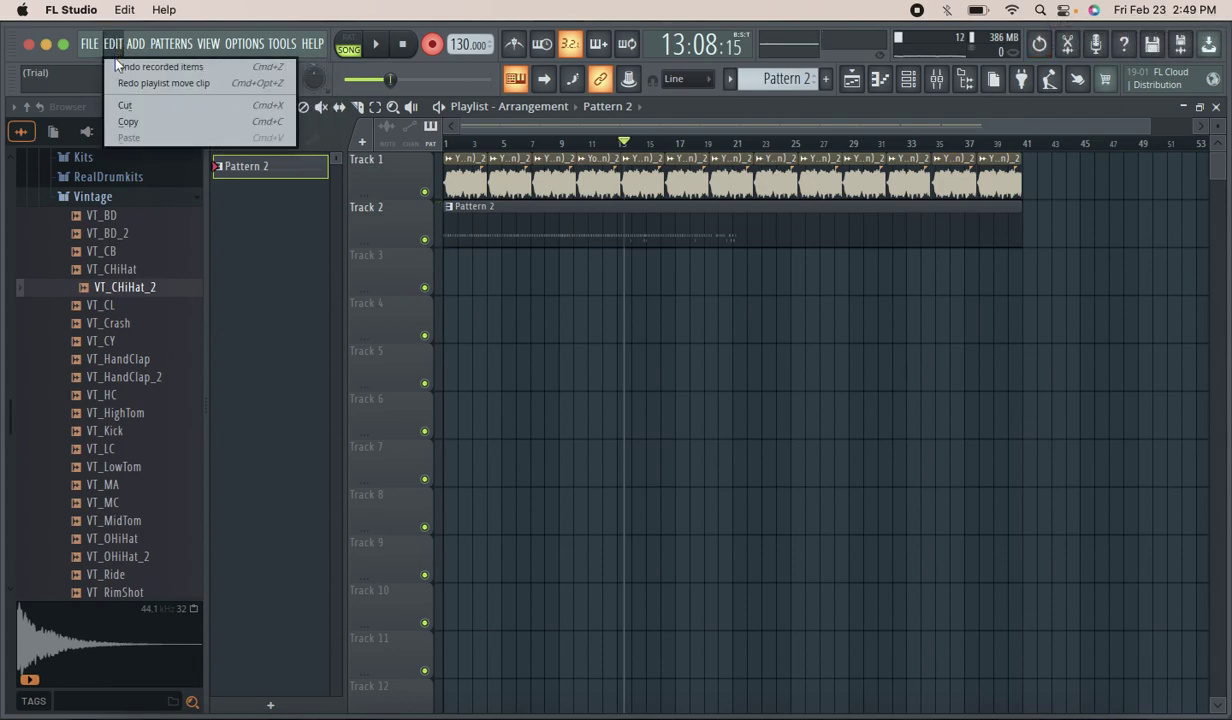
pyautogui.click(118, 66)
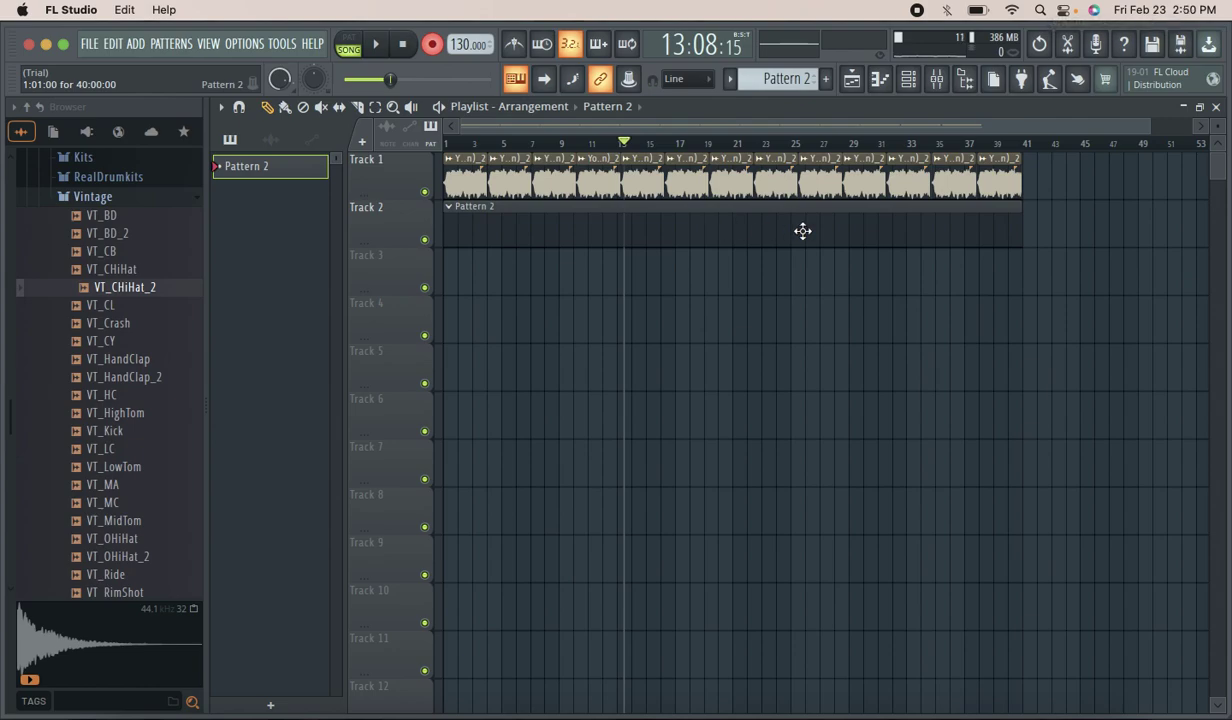
pyautogui.click(119, 52)
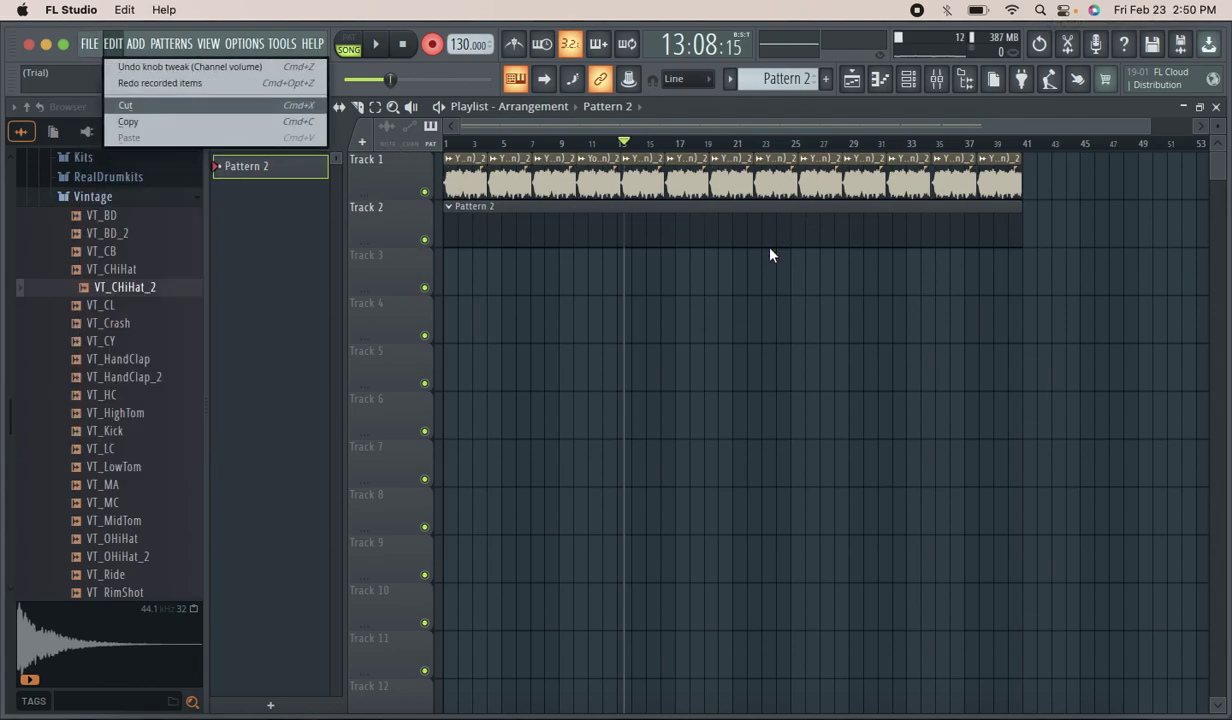
pyautogui.click(595, 220)
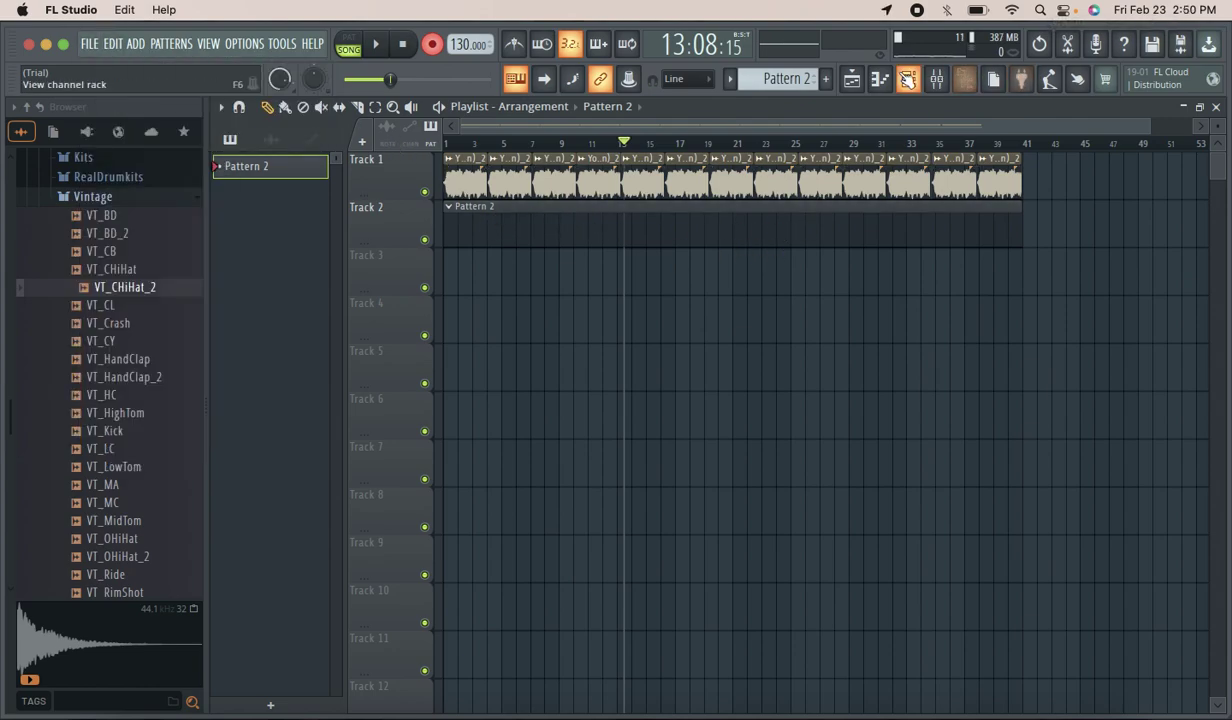
# Audition the Vintage clap, ride, rimshot and snare samples, and add VT_SD to the Channel rack on mixer track 4.
pyautogui.click(907, 80)
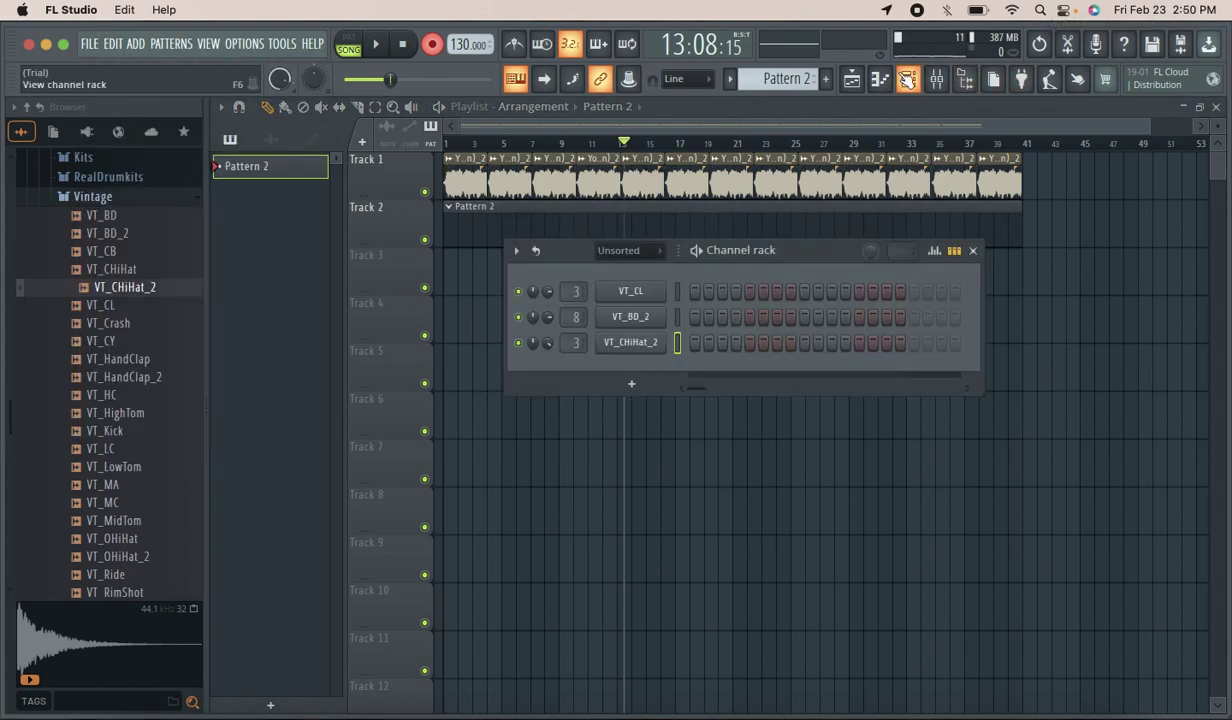
pyautogui.click(140, 361)
pyautogui.click(138, 379)
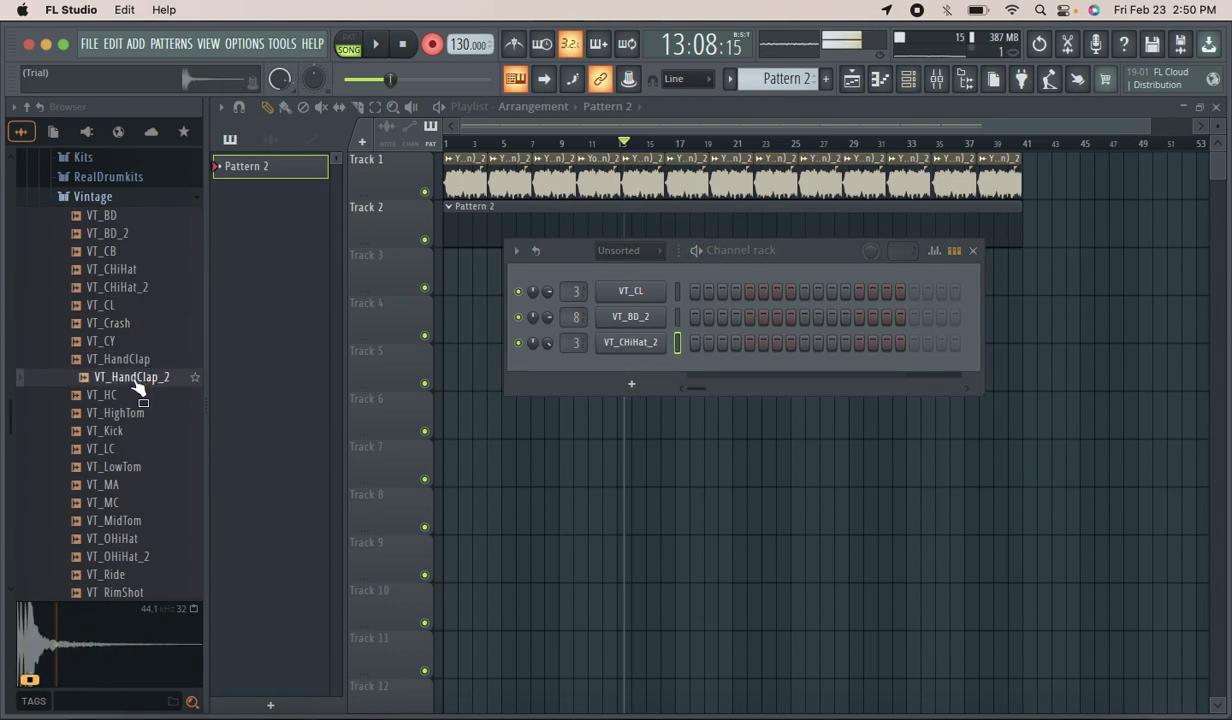
pyautogui.click(154, 578)
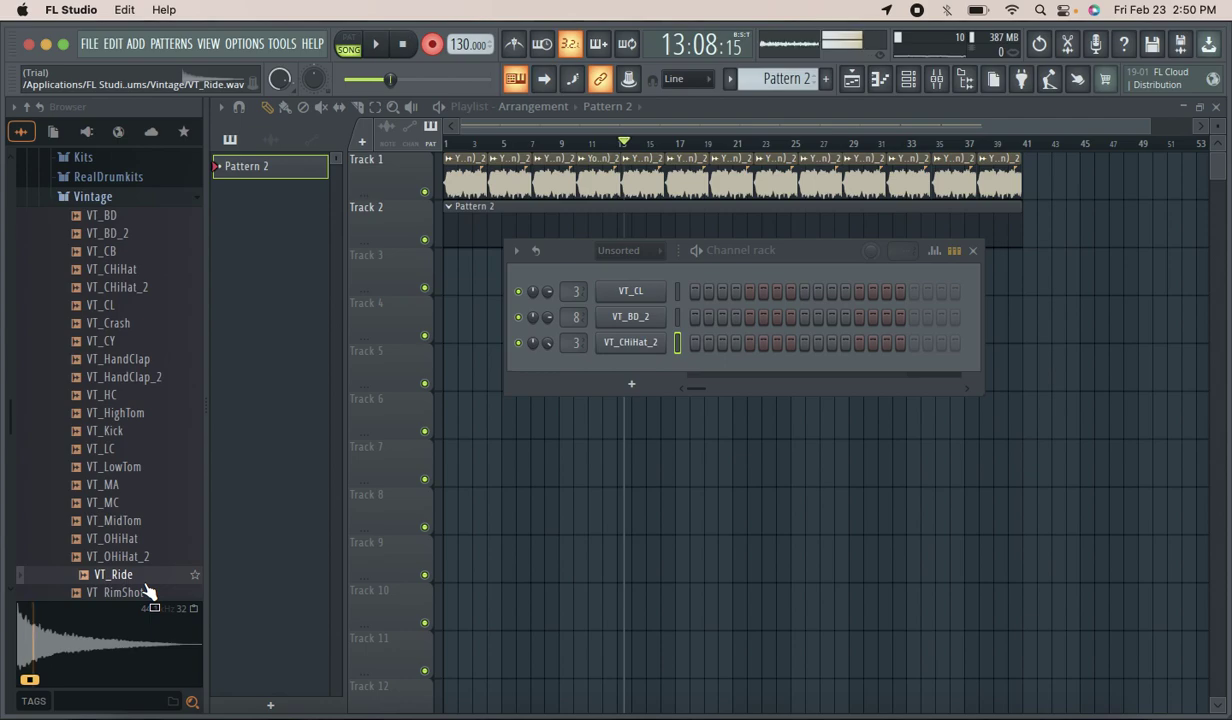
pyautogui.click(150, 591)
pyautogui.scroll(-5, 158, 555)
pyautogui.click(140, 455)
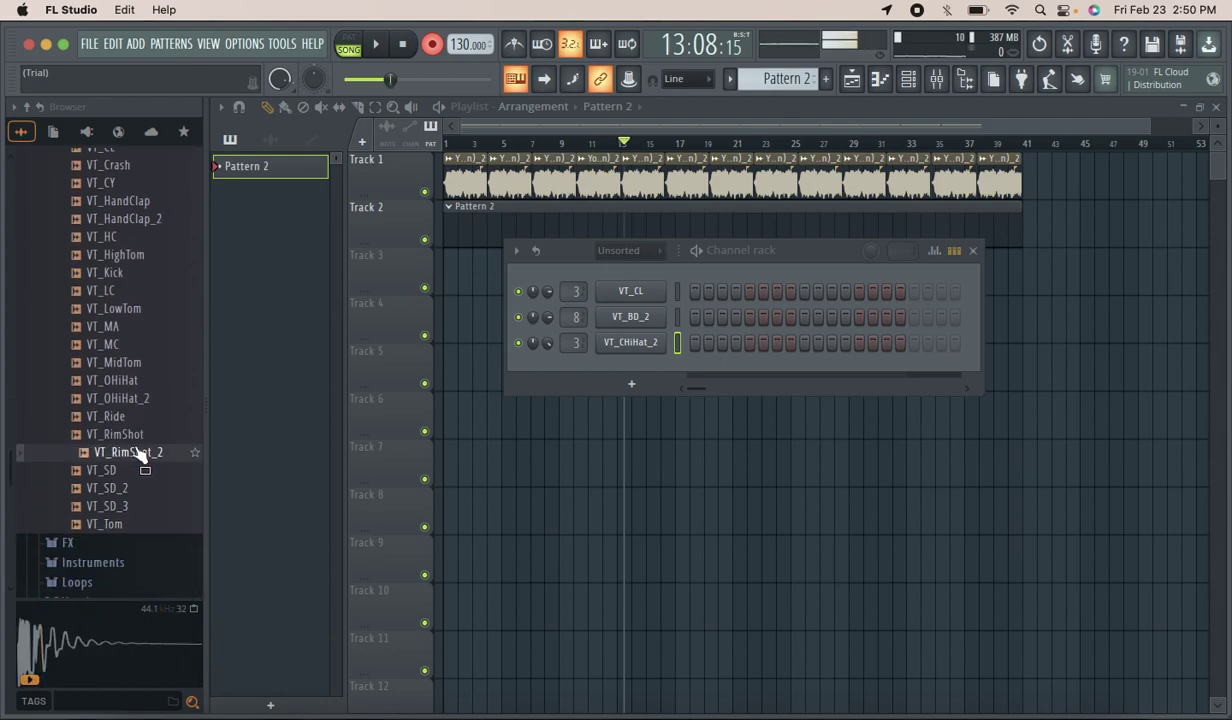
pyautogui.click(140, 506)
pyautogui.click(141, 490)
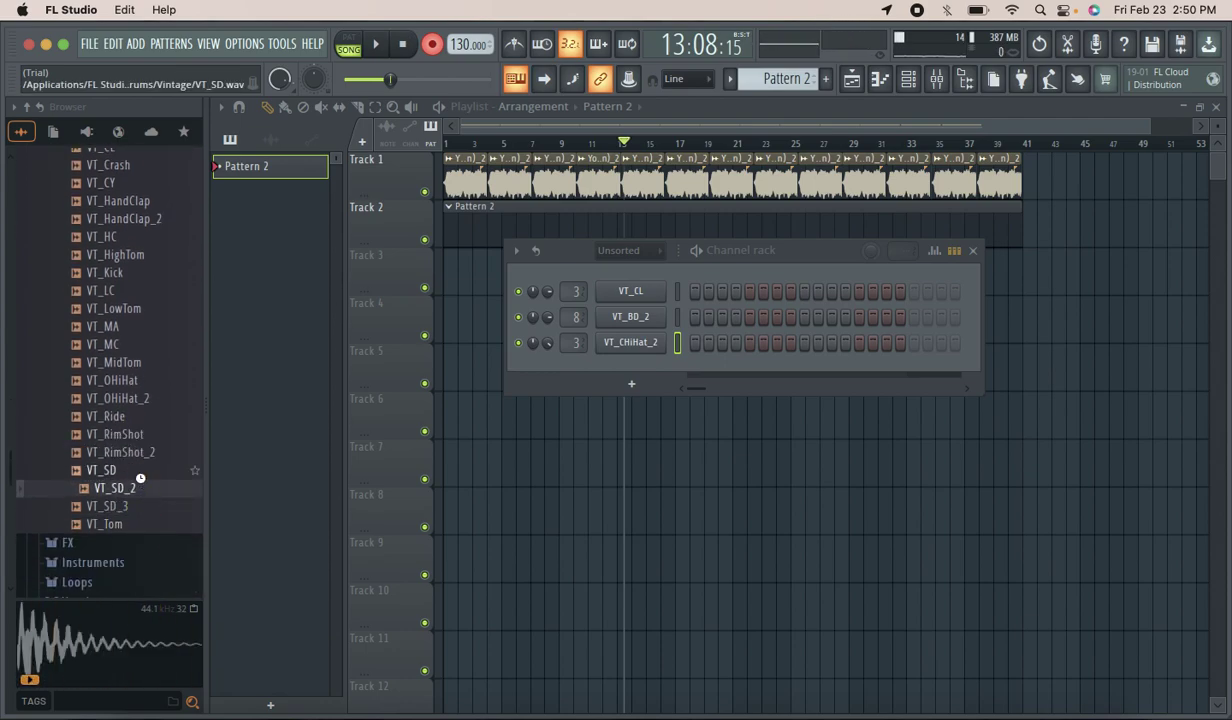
pyautogui.press('Up')
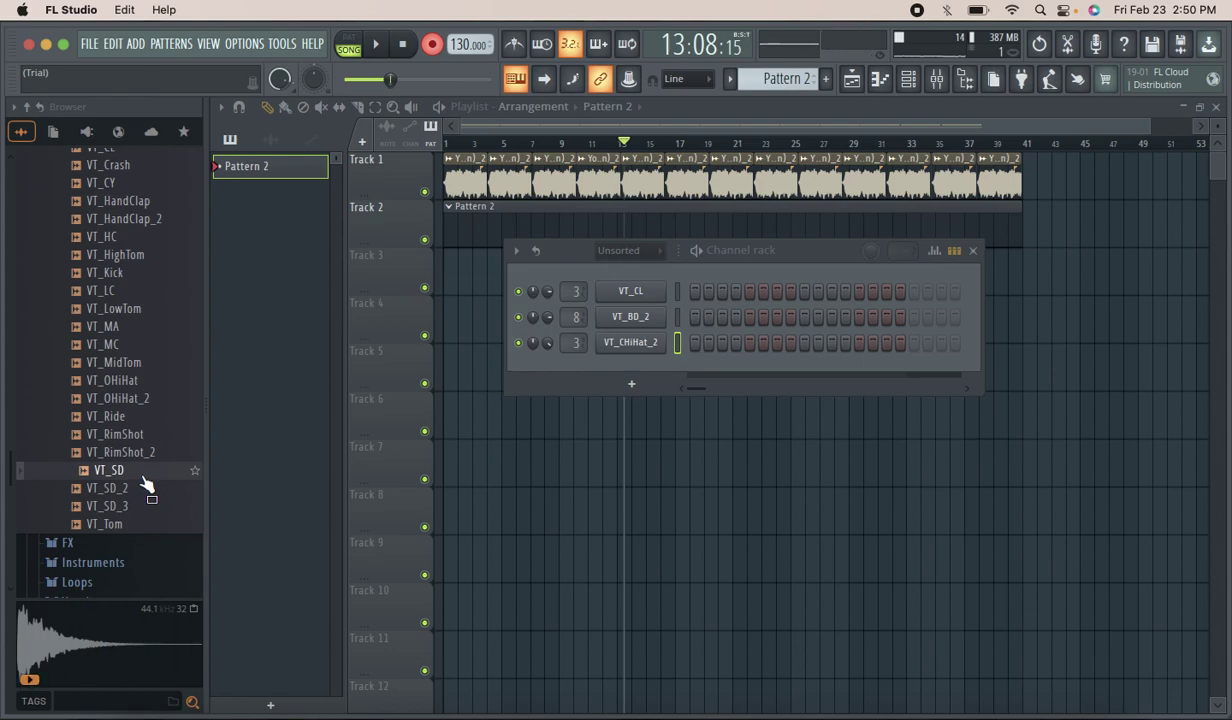
pyautogui.moveTo(633, 374); pyautogui.dragTo(594, 378)
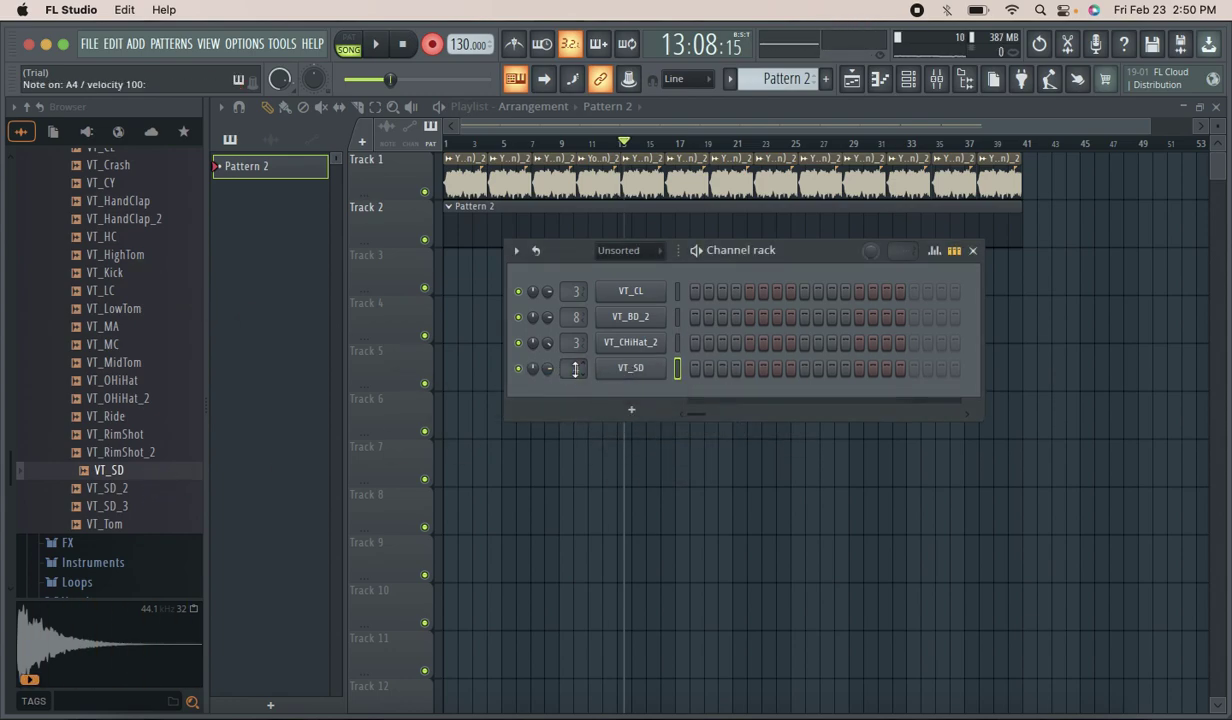
# Shape the VT_SD sampler sound with a slightly raised pitch, Normalize enabled and a lowered time-stretch multiplier in Auto mode.
pyautogui.click(640, 370)
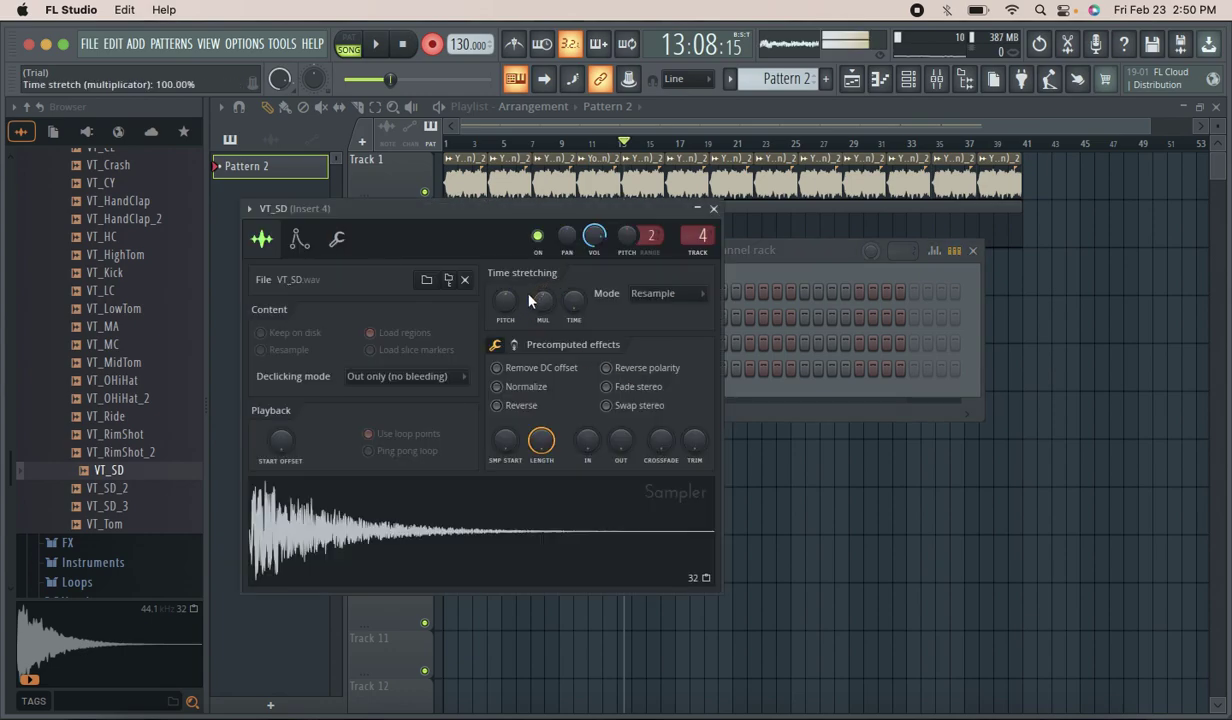
pyautogui.moveTo(506, 300); pyautogui.dragTo(519, 291)
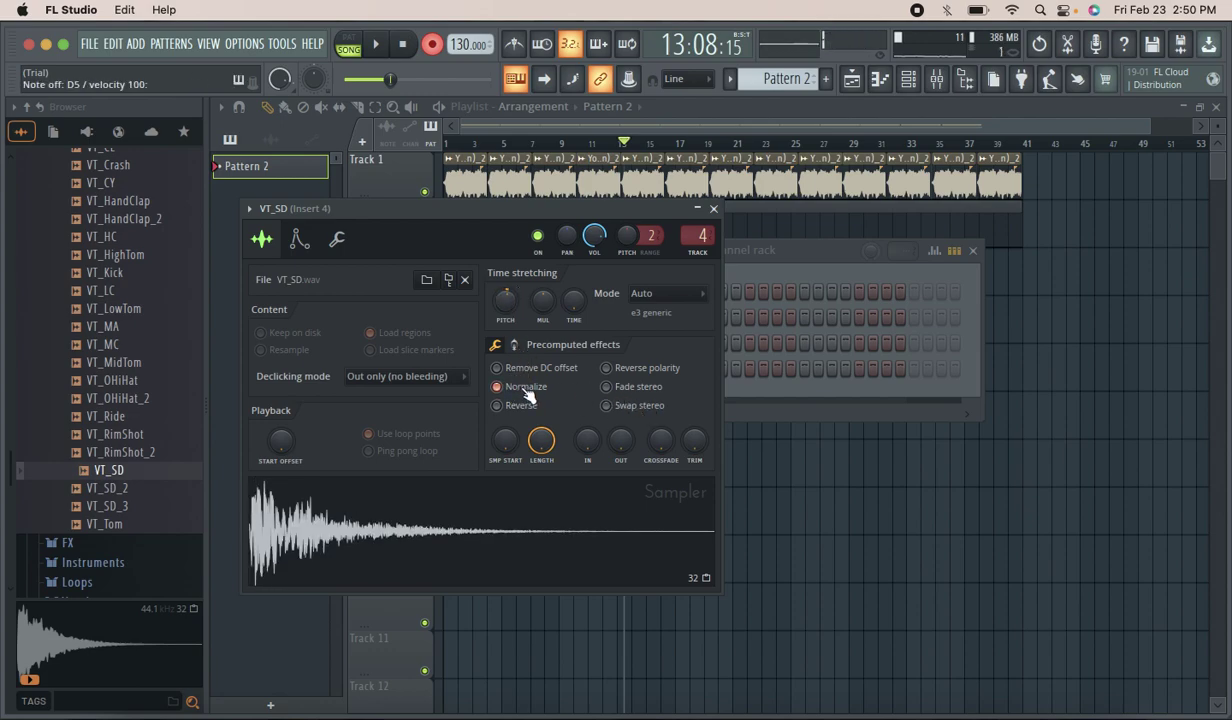
pyautogui.scroll(3, 541, 315)
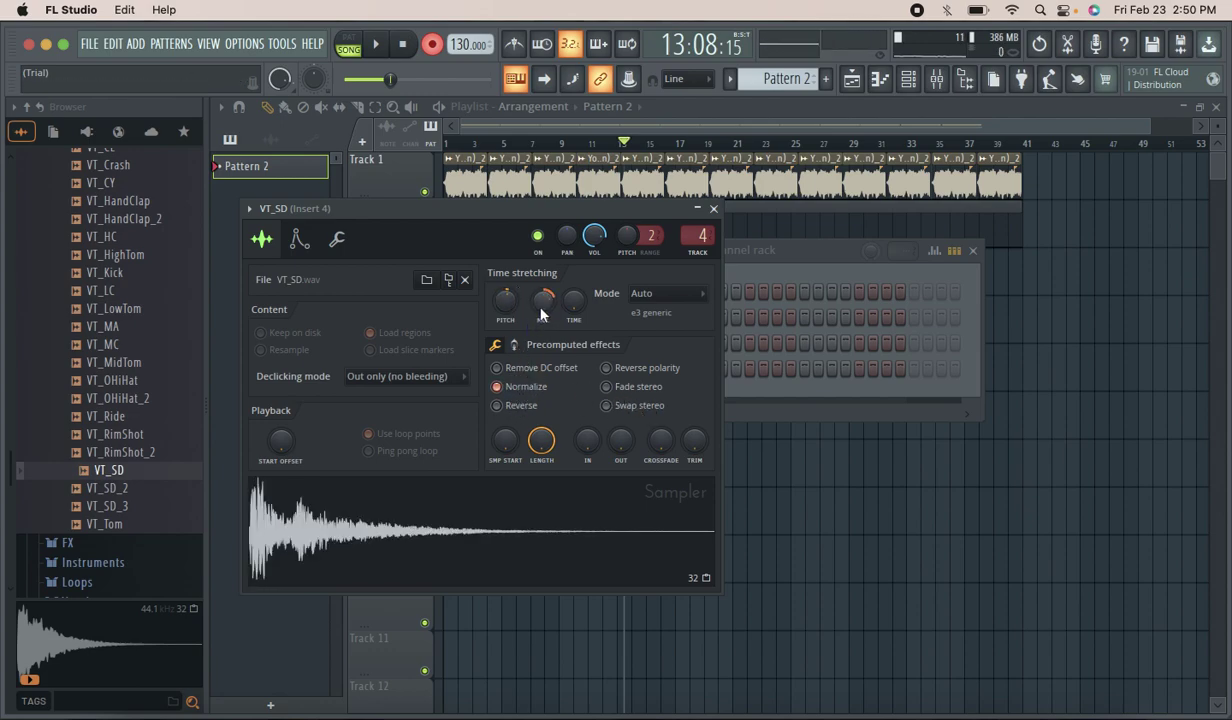
pyautogui.scroll(-4, 543, 309)
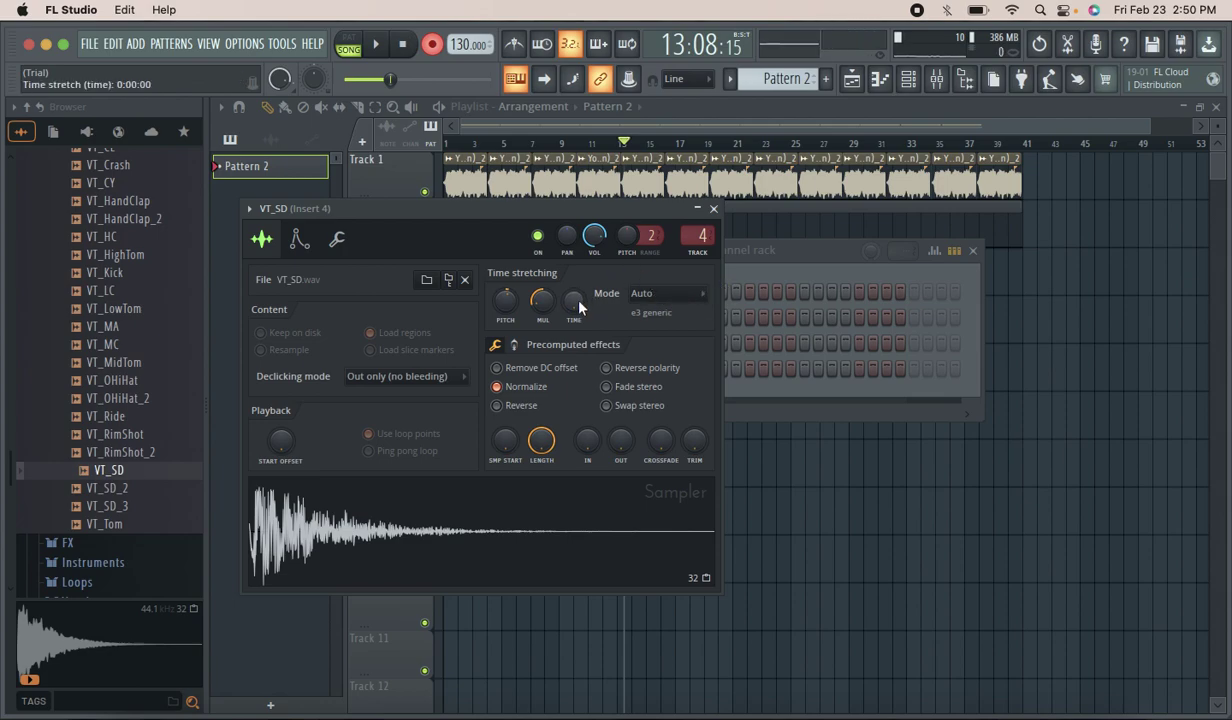
pyautogui.scroll(1, 578, 305)
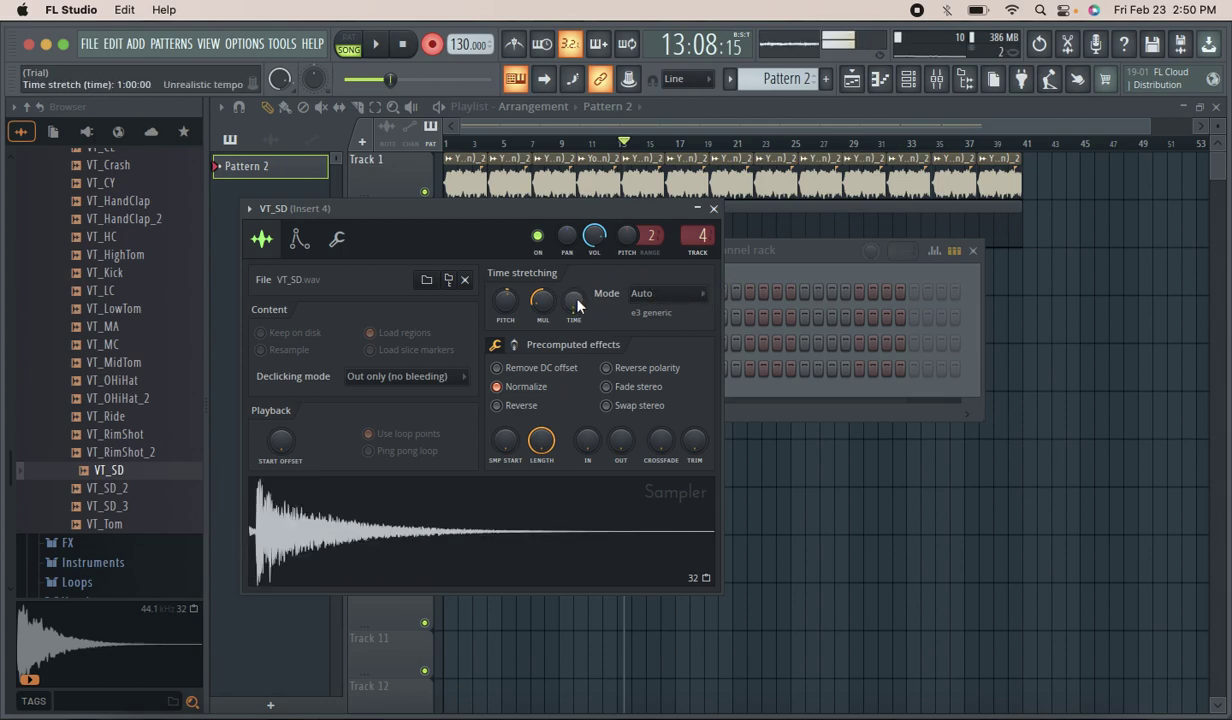
pyautogui.scroll(2, 577, 305)
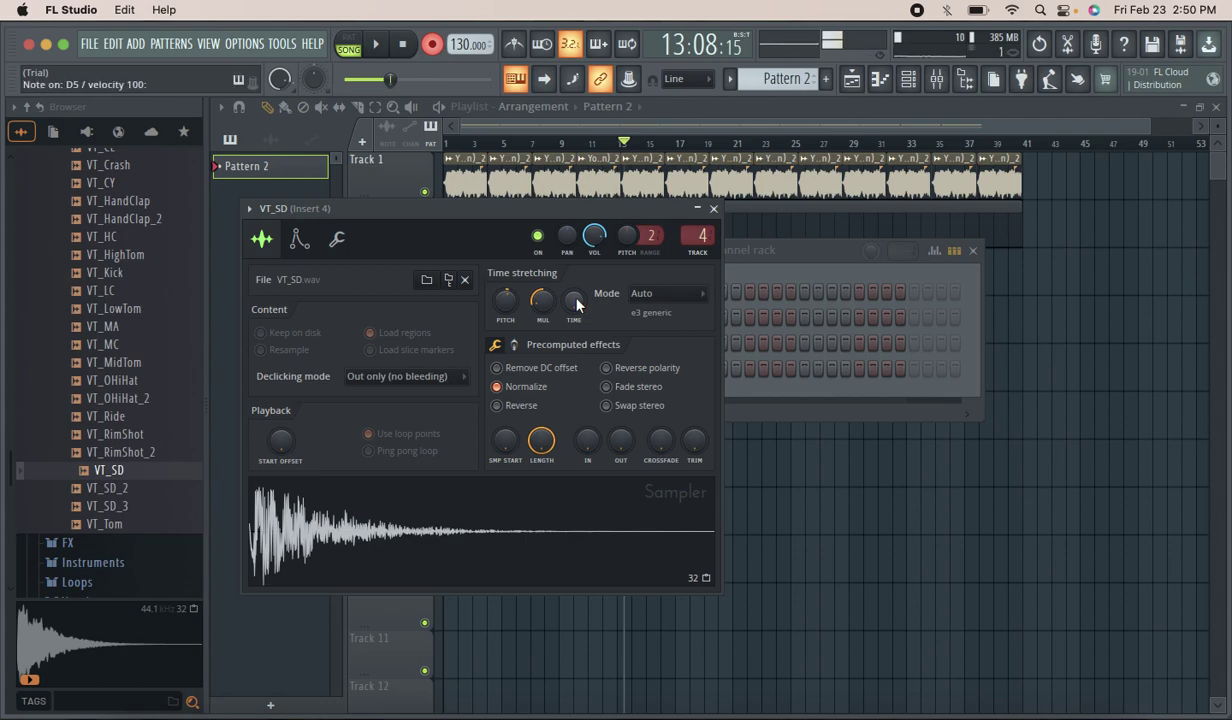
pyautogui.click(713, 209)
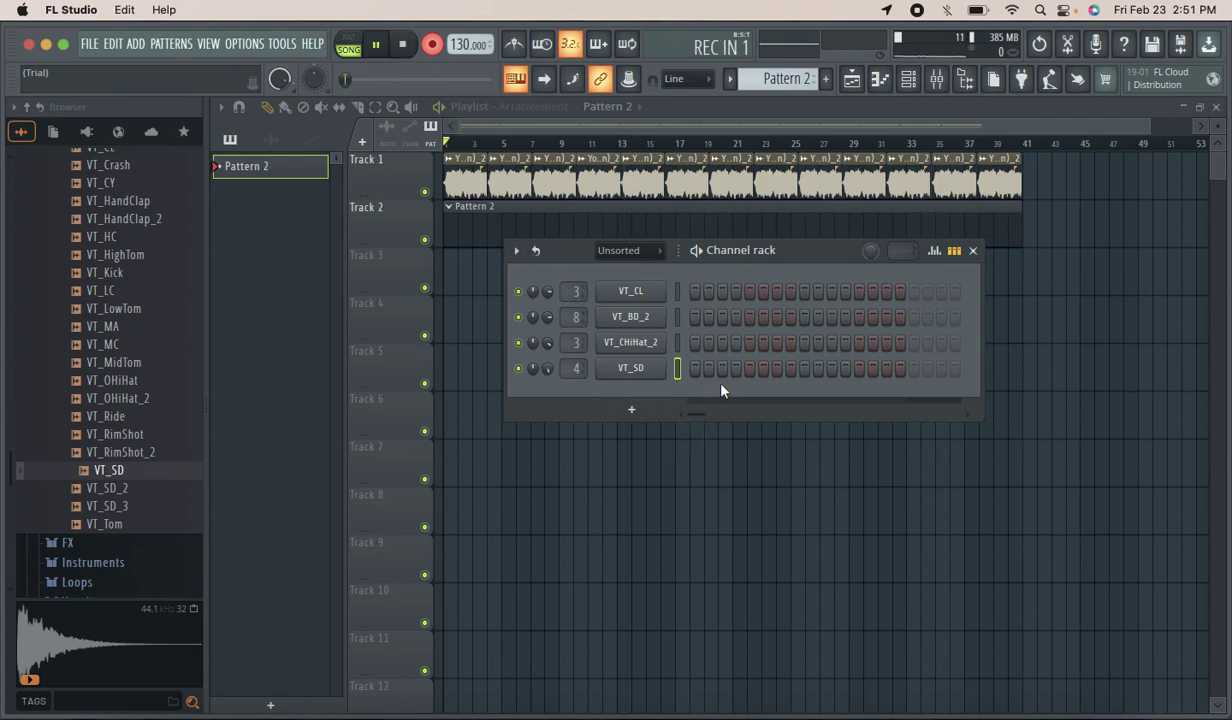
# Try recording a VT_SD snare part into Pattern 2 from bar 1 to about bar 18, and undo the recorded items.
pyautogui.press('w')
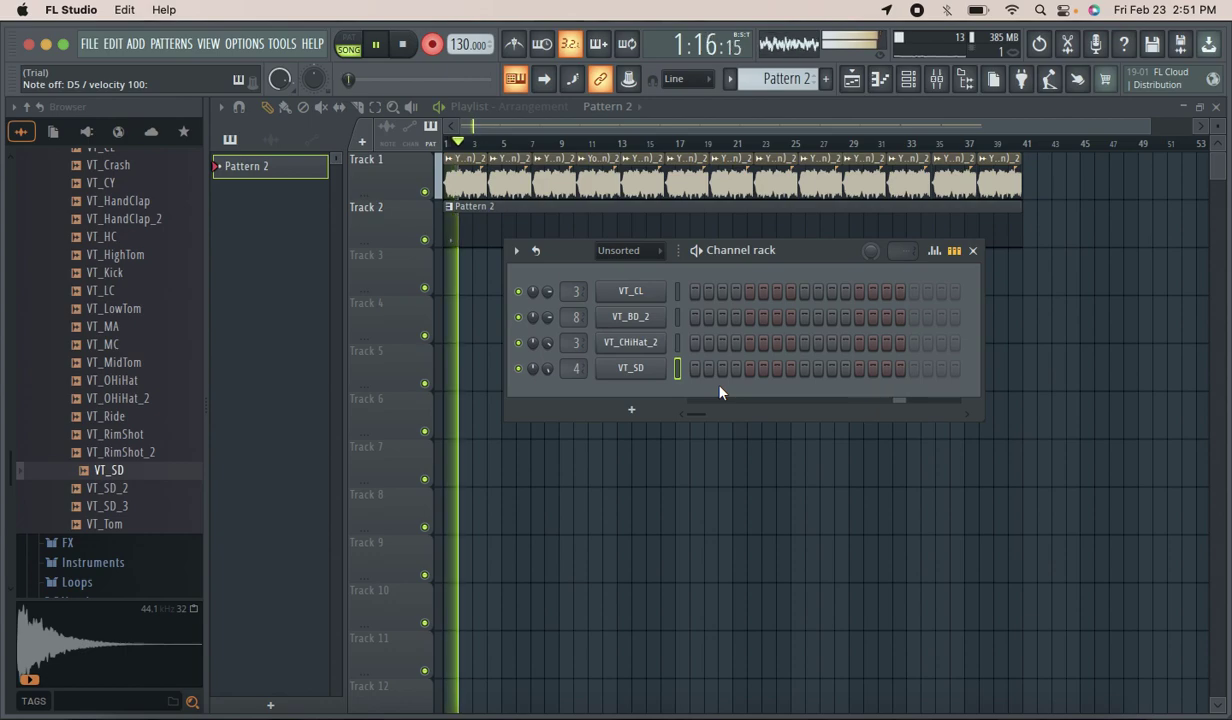
pyautogui.press('z')
pyautogui.press('s')
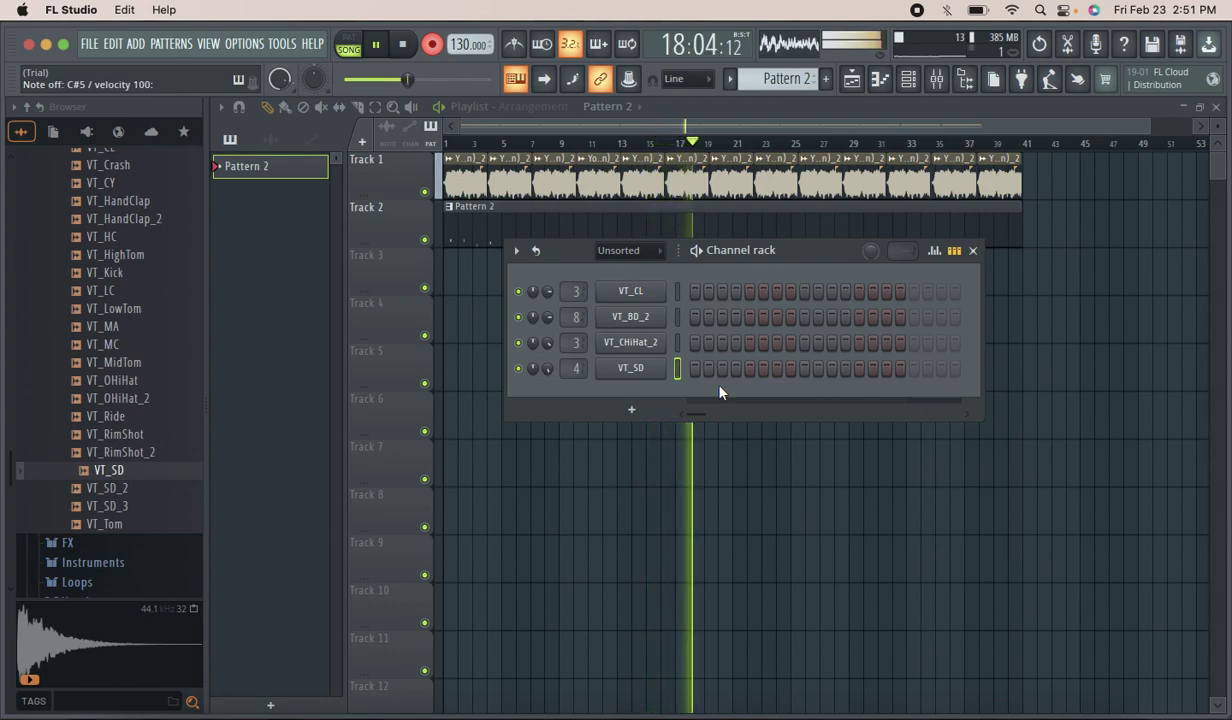
pyautogui.press('space')
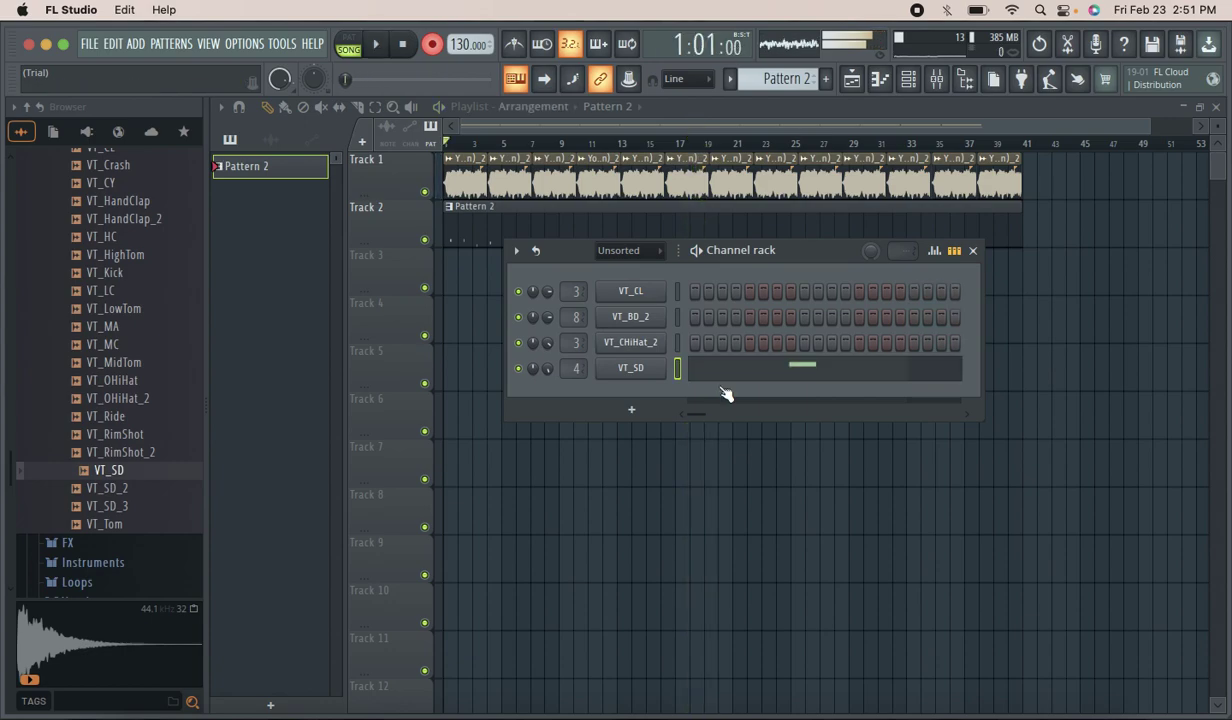
pyautogui.click(113, 44)
pyautogui.click(150, 68)
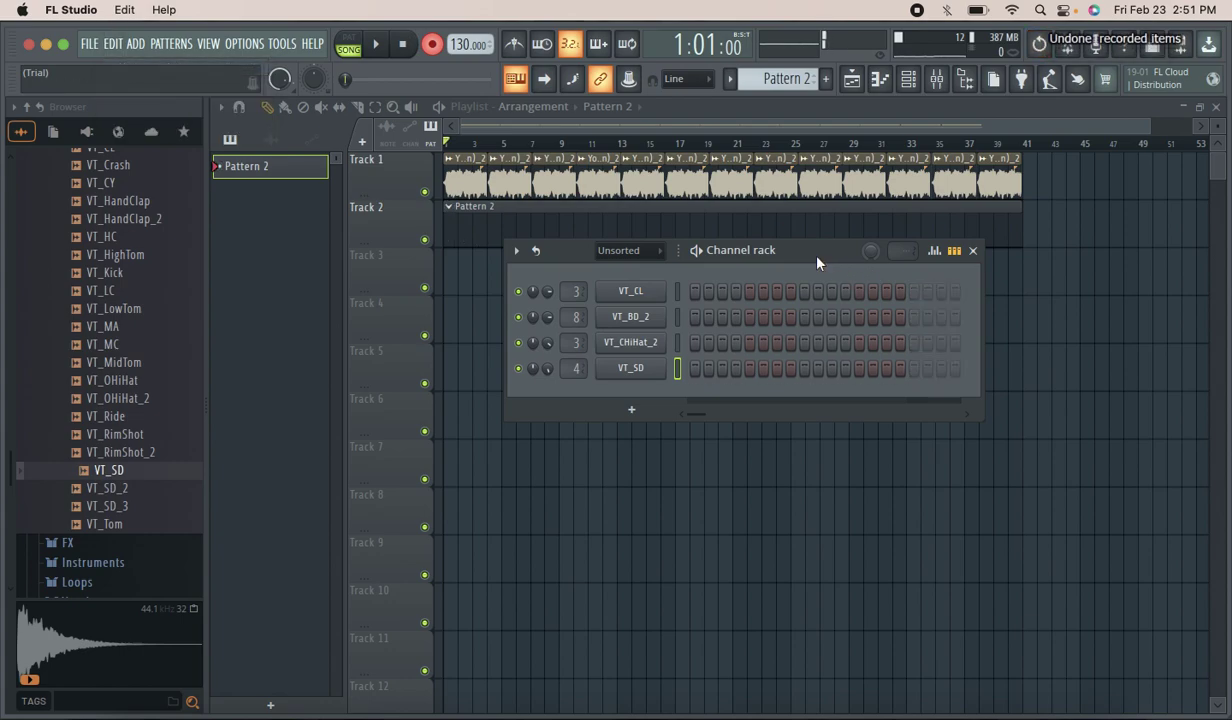
# Try a second snare take in Pattern 2 to about bar 16 with the Channel rack moved below Track 2, and undo it.
pyautogui.moveTo(818, 262); pyautogui.dragTo(863, 388)
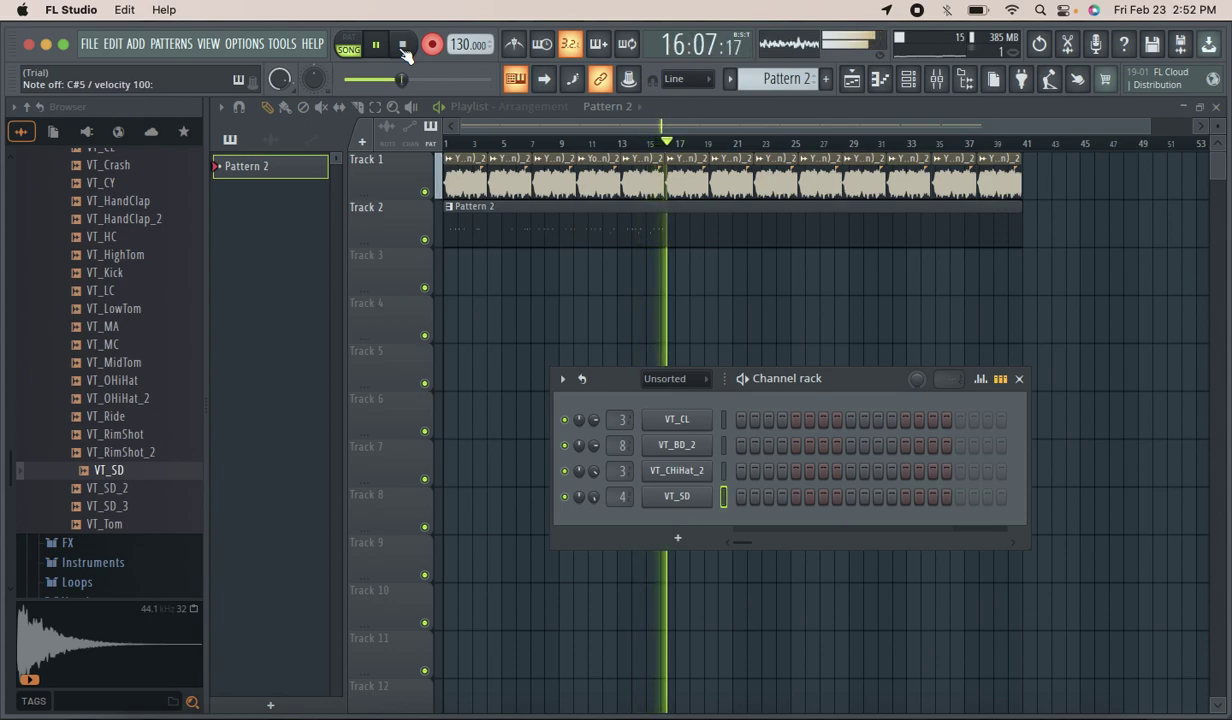
pyautogui.click(404, 47)
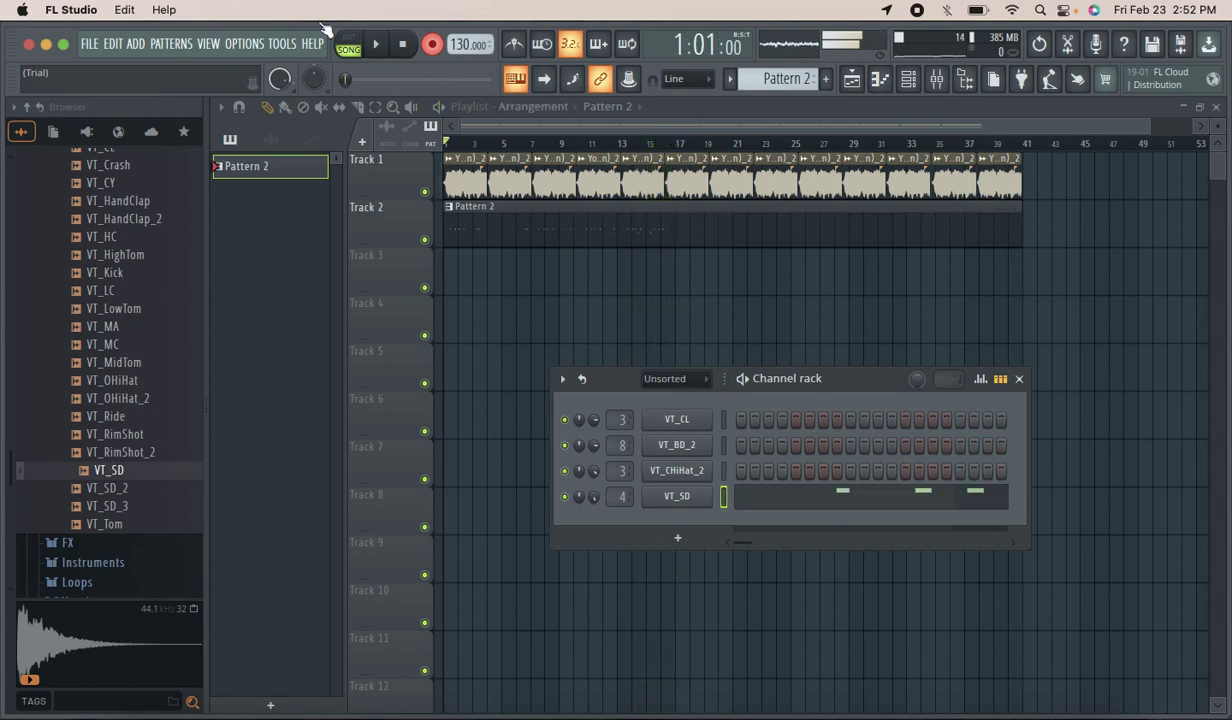
pyautogui.click(105, 45)
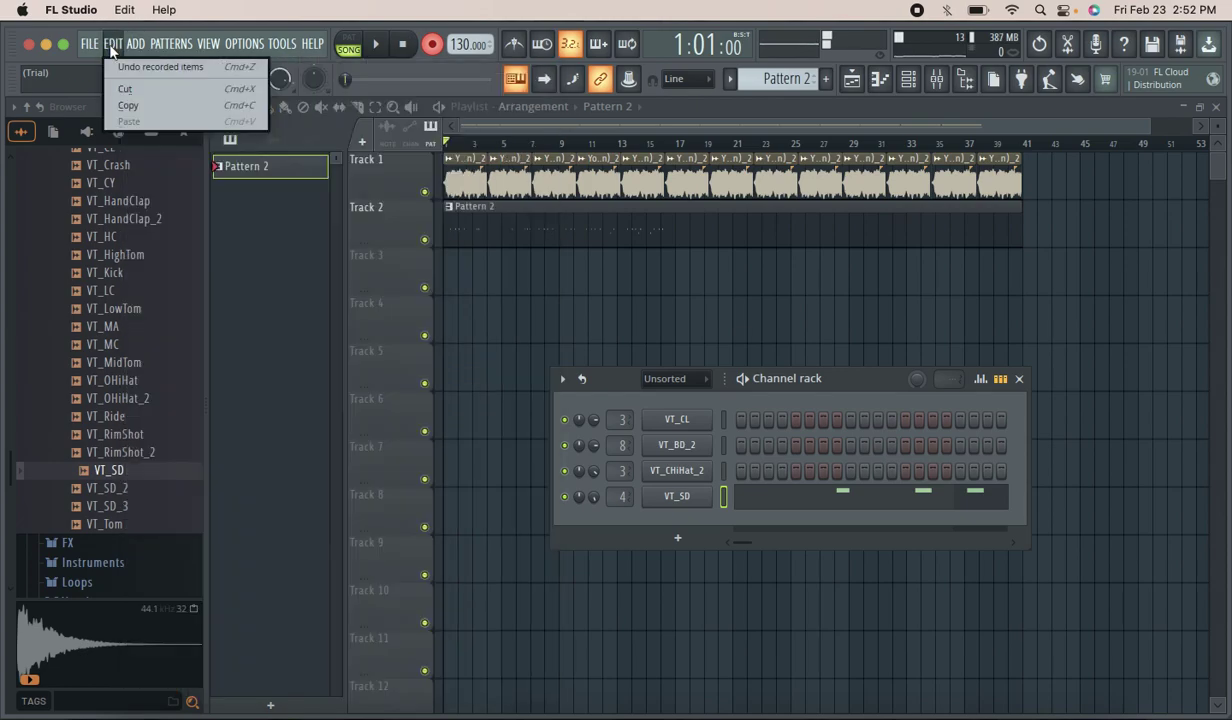
pyautogui.click(114, 67)
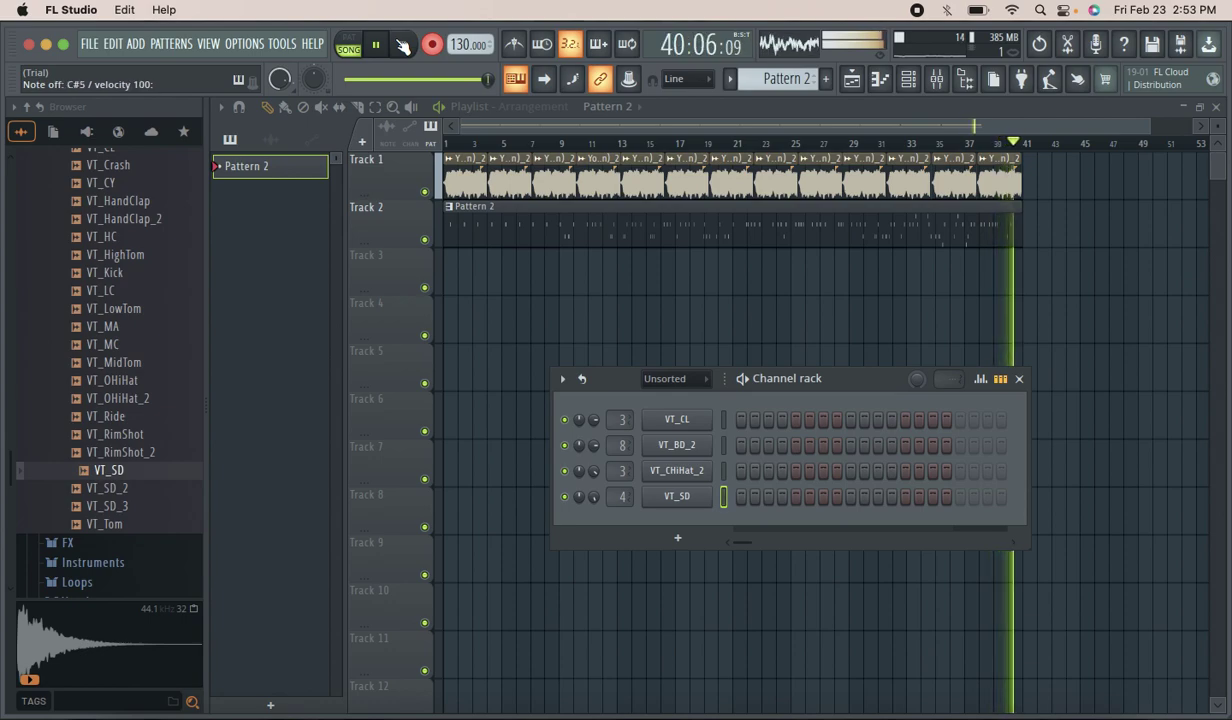
# Stop the VT_SD recording near bar 40 and add Fruity Blood Overdrive to Insert 4 with Pre amp at about 0.45.
pyautogui.click(403, 46)
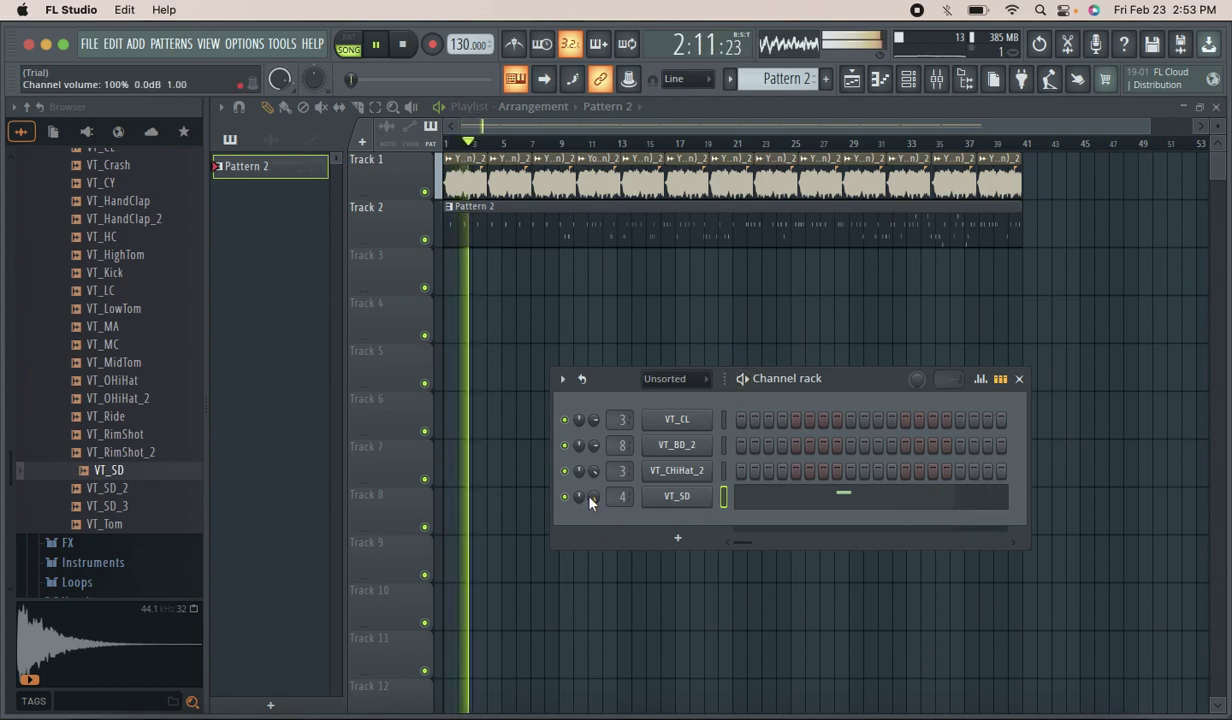
pyautogui.click(938, 80)
pyautogui.click(1069, 160)
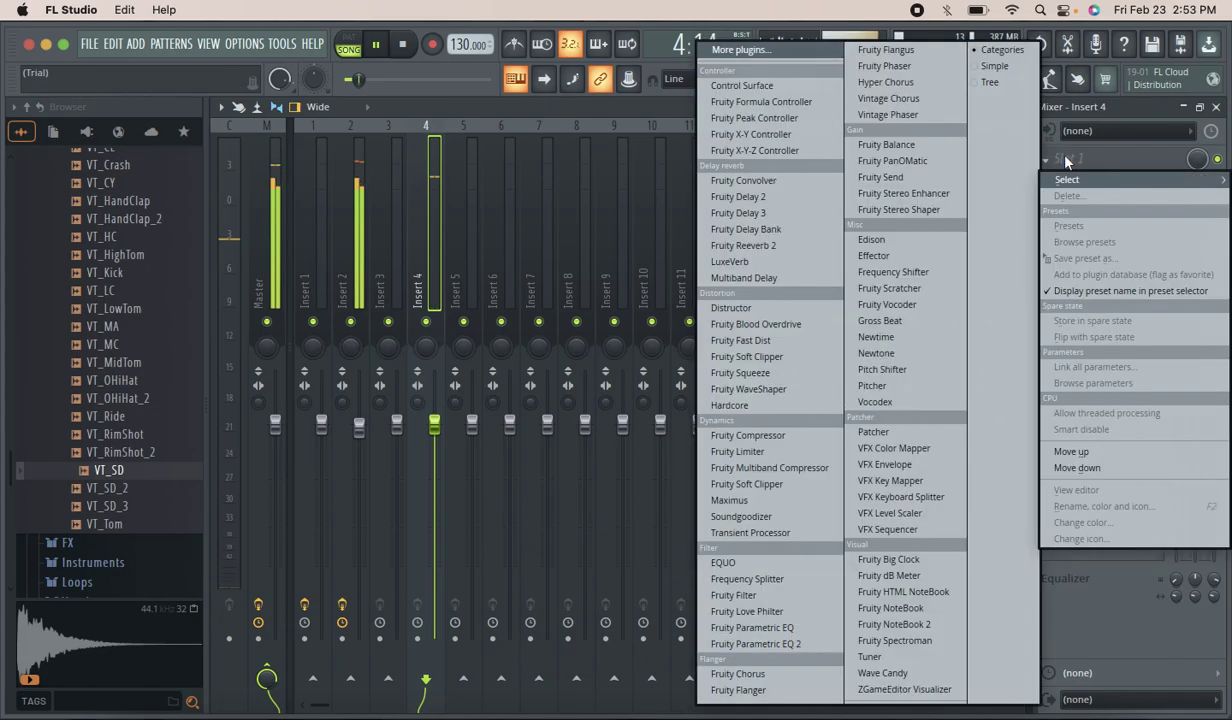
pyautogui.click(787, 324)
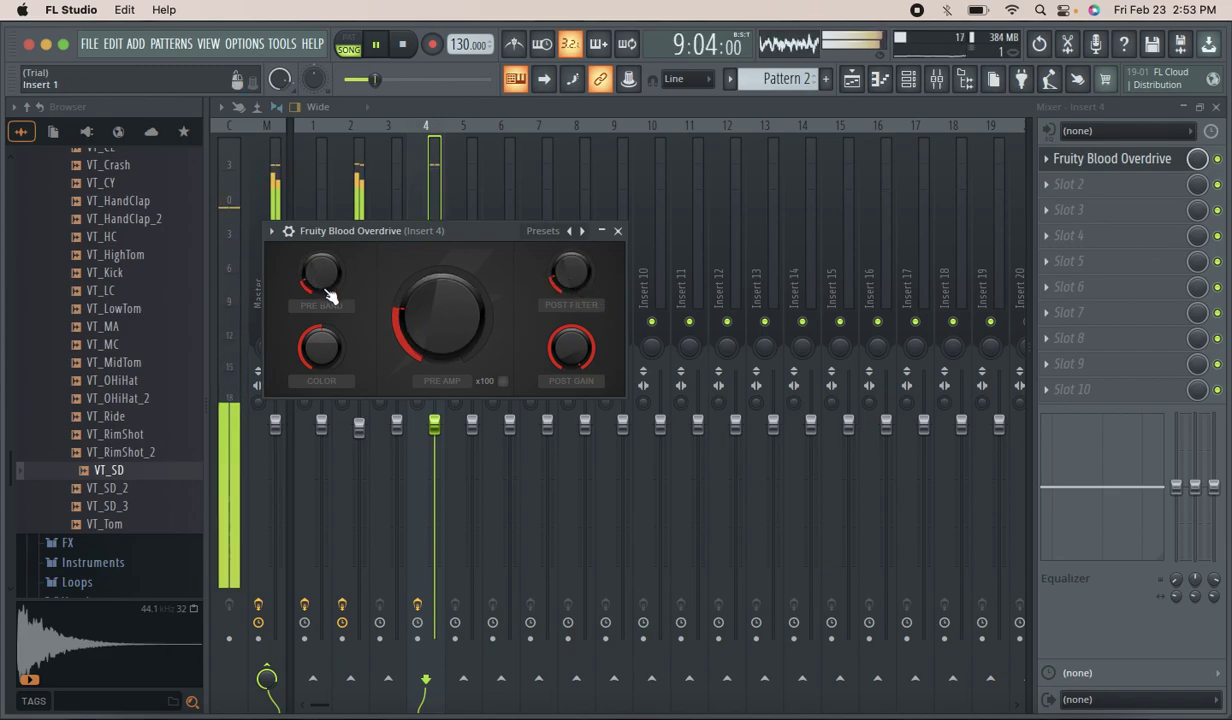
pyautogui.moveTo(461, 354); pyautogui.dragTo(461, 295)
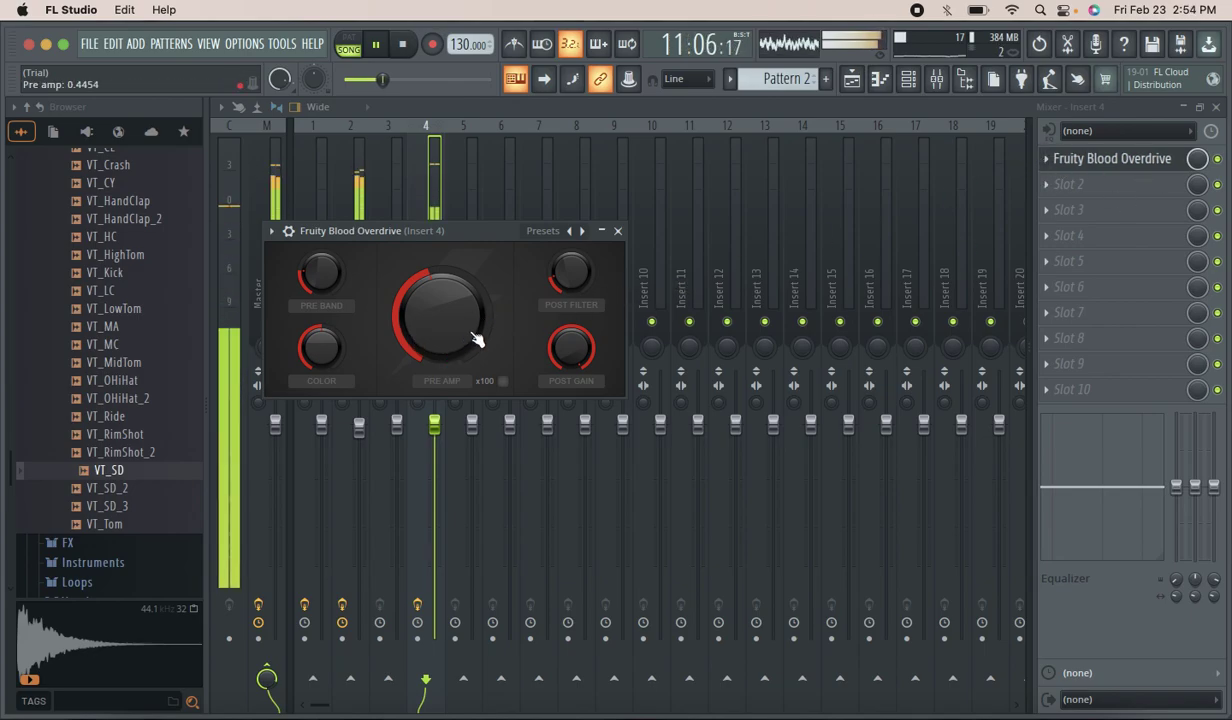
pyautogui.click(618, 231)
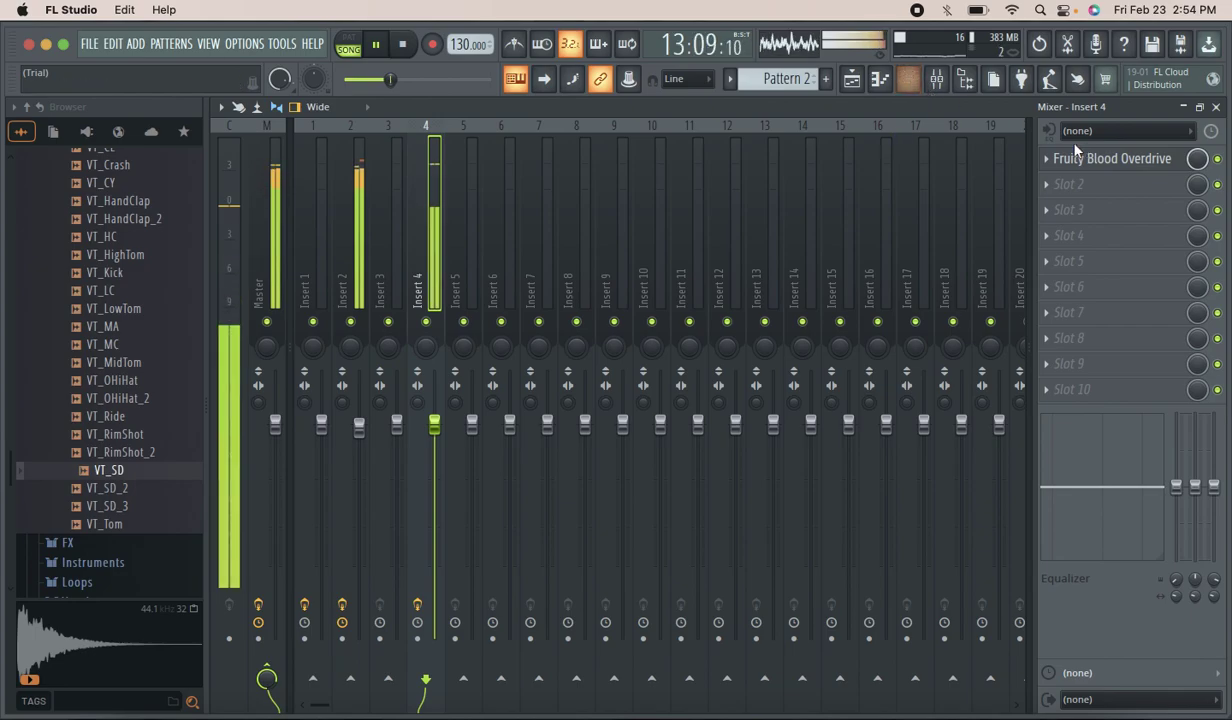
# Add Fruity Limiter in slot 2 of Insert 4 with the "For drums (slight saturation)" preset and lower its mix level slightly.
pyautogui.click(1057, 190)
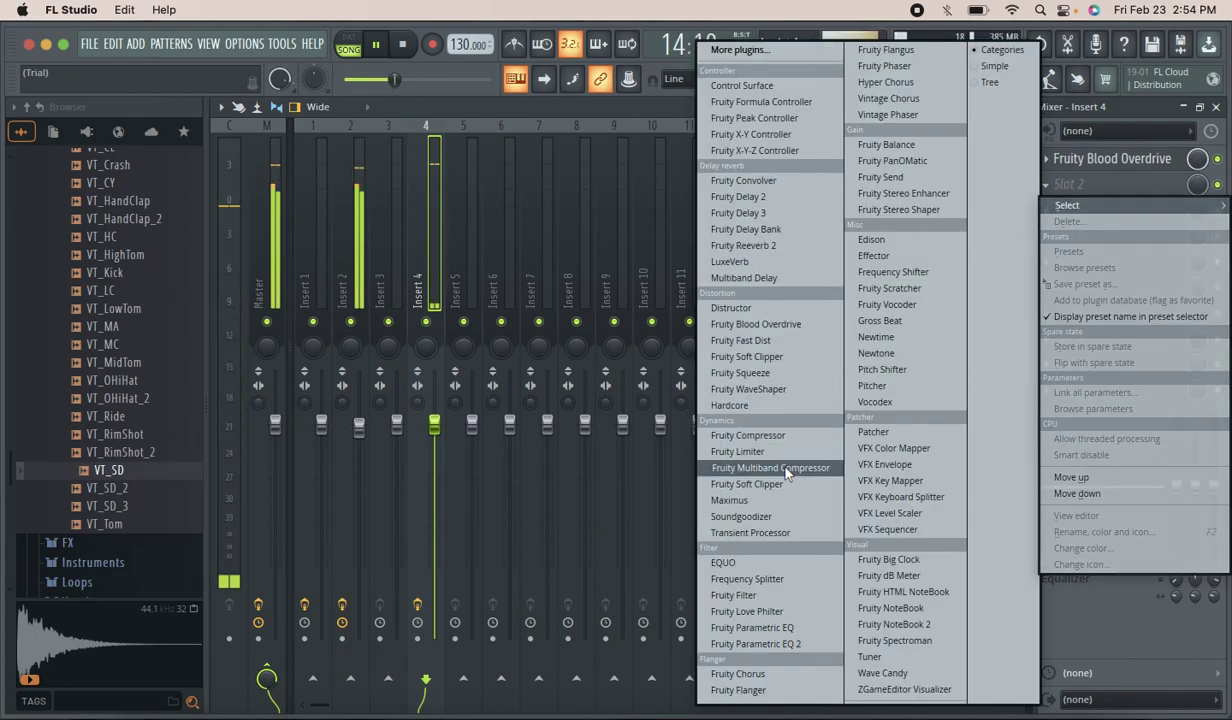
pyautogui.click(745, 452)
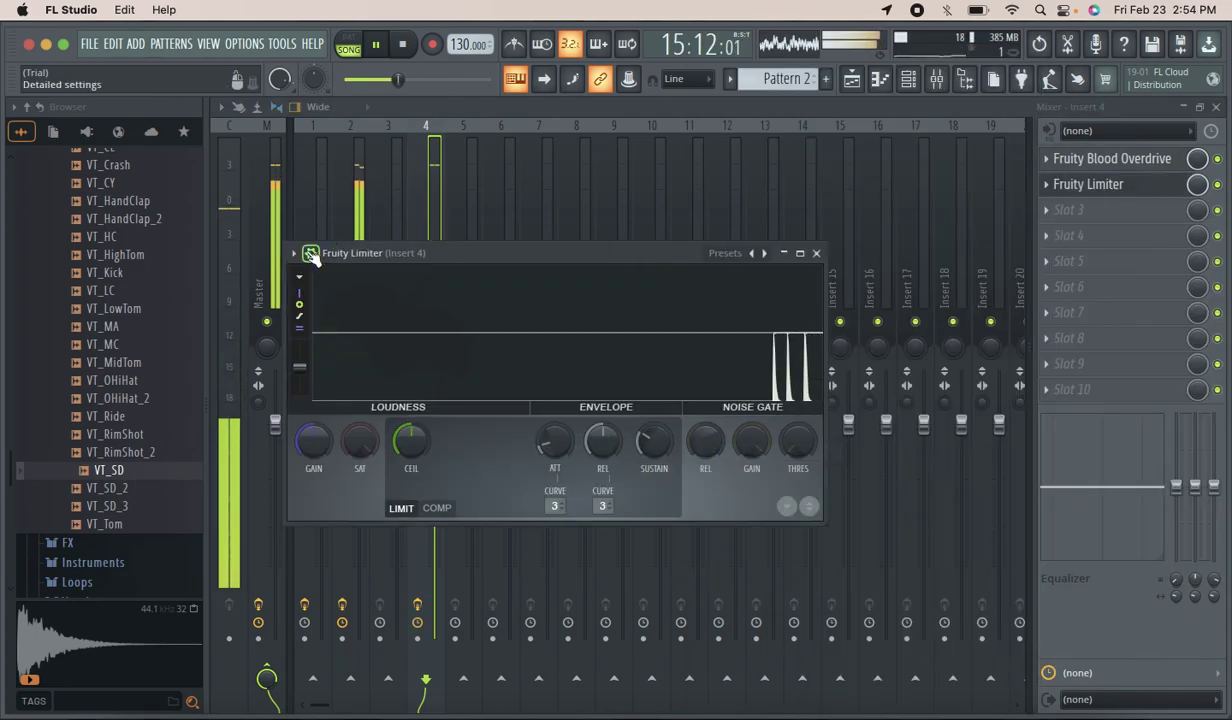
pyautogui.click(311, 254)
pyautogui.moveTo(350, 318)
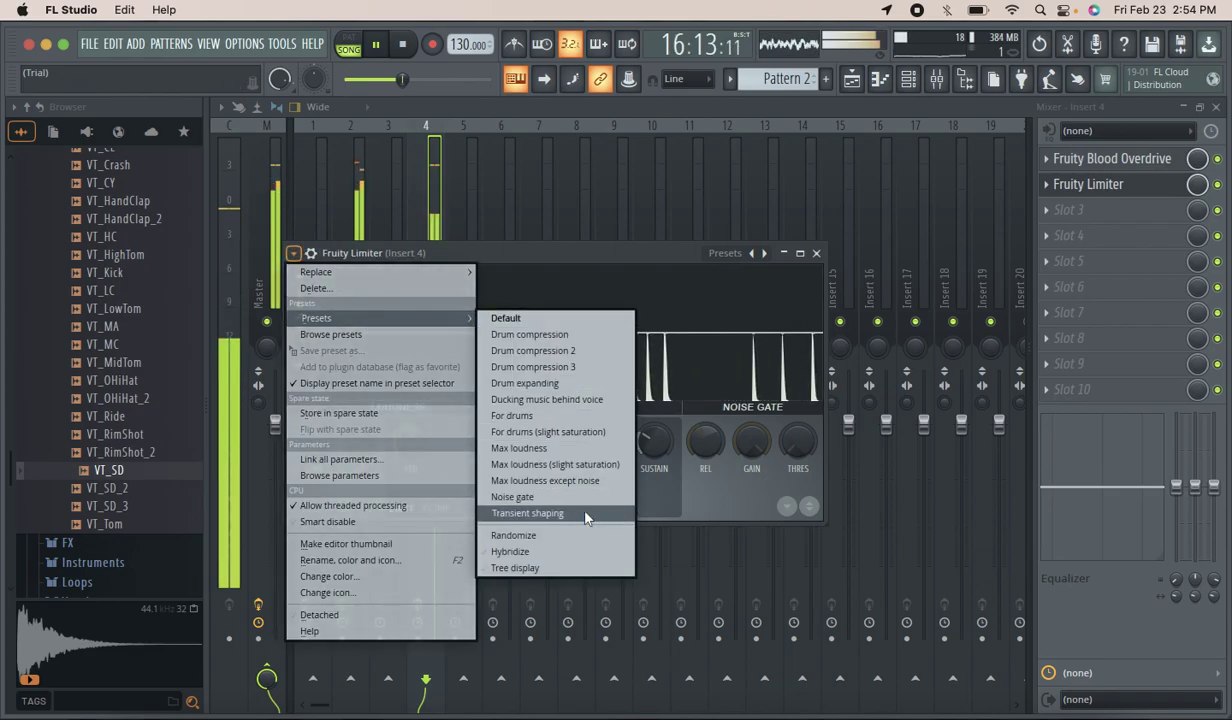
pyautogui.click(569, 432)
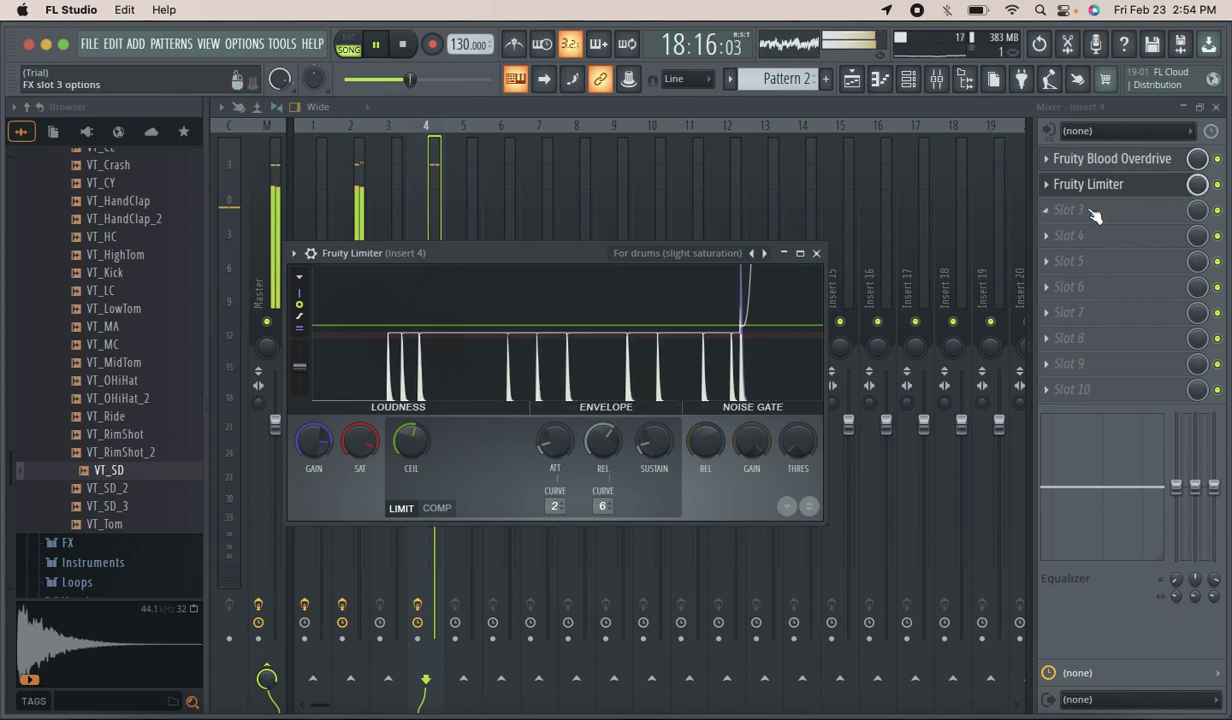
pyautogui.click(1196, 187)
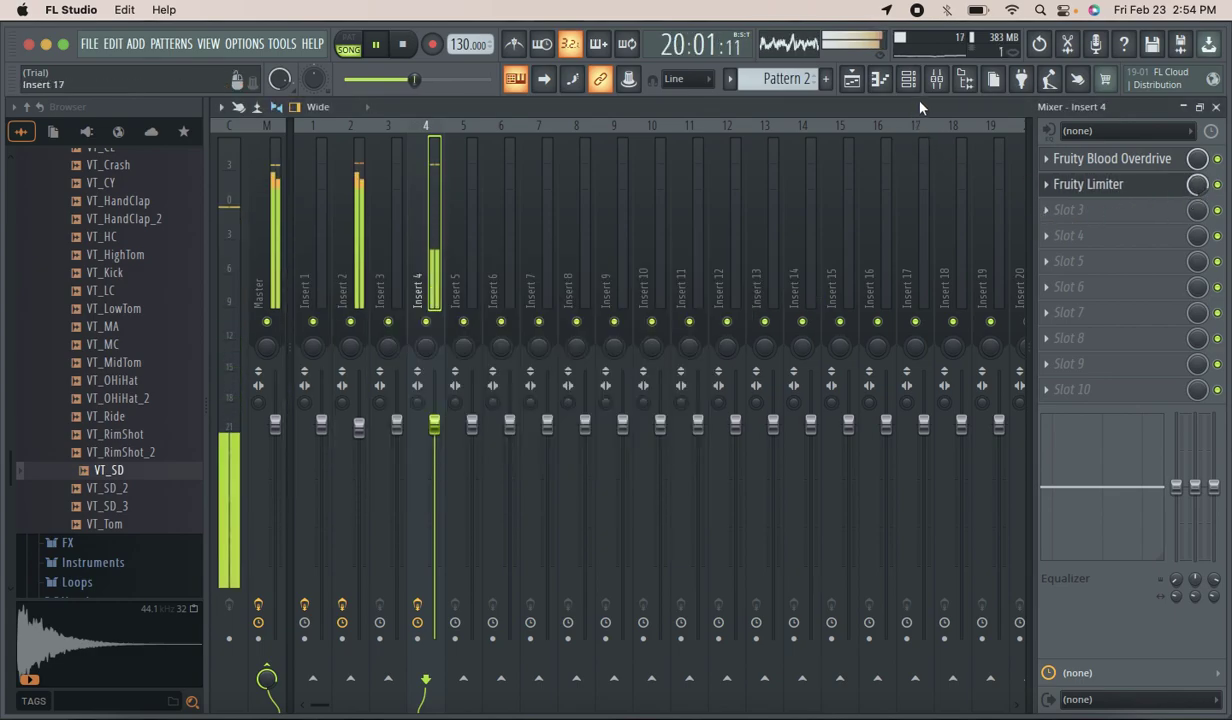
# Add Fruity Reeverb 2 in slot 3 with wet level 76%, dry level 116%, adjusted high and low cuts, and mix level 91%.
pyautogui.click(1060, 229)
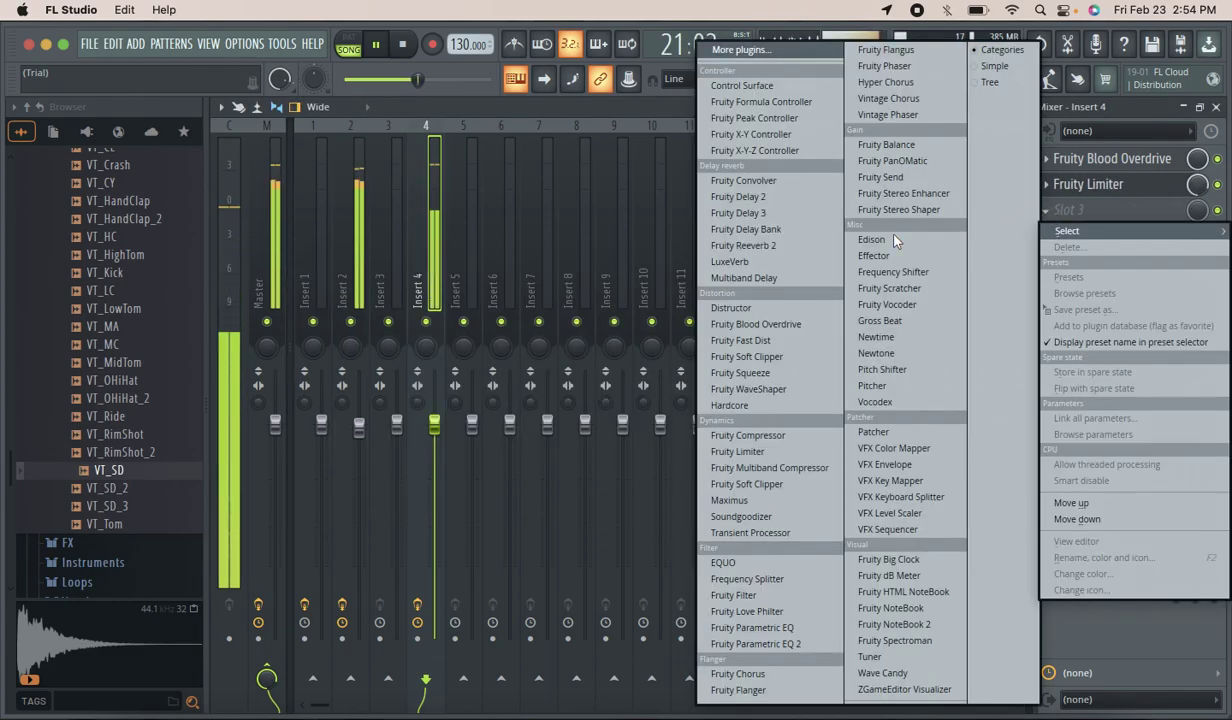
pyautogui.click(767, 248)
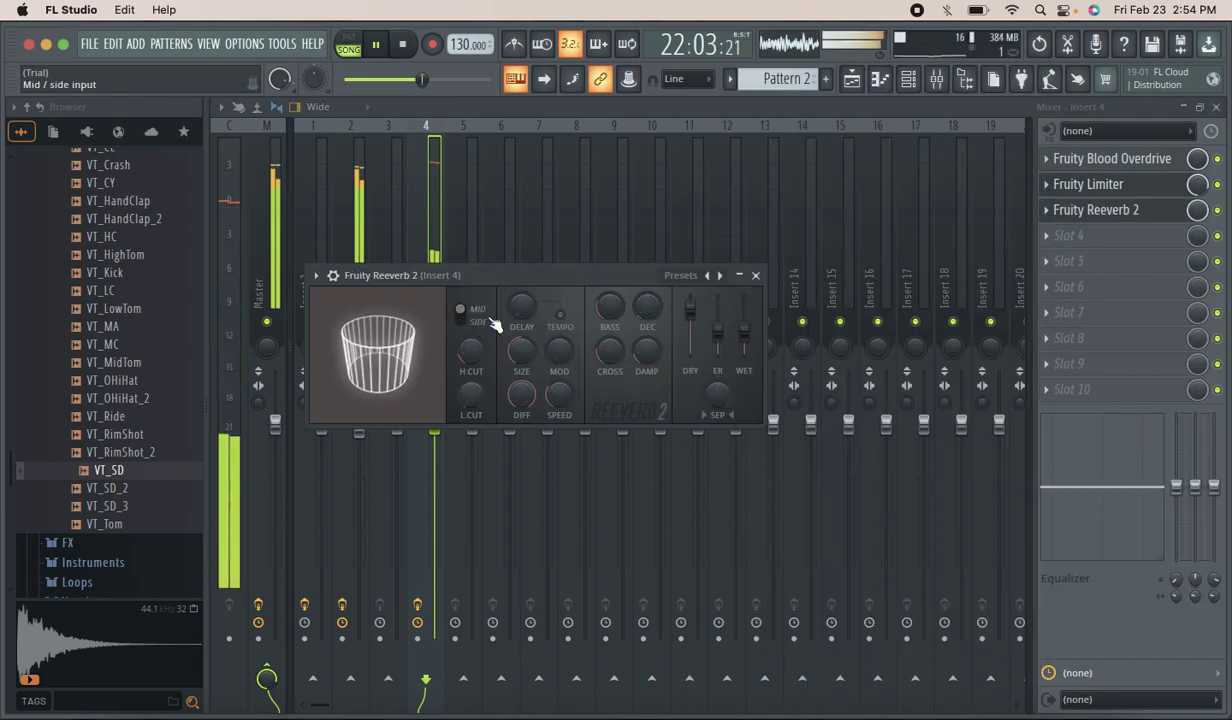
pyautogui.moveTo(744, 338); pyautogui.dragTo(750, 327)
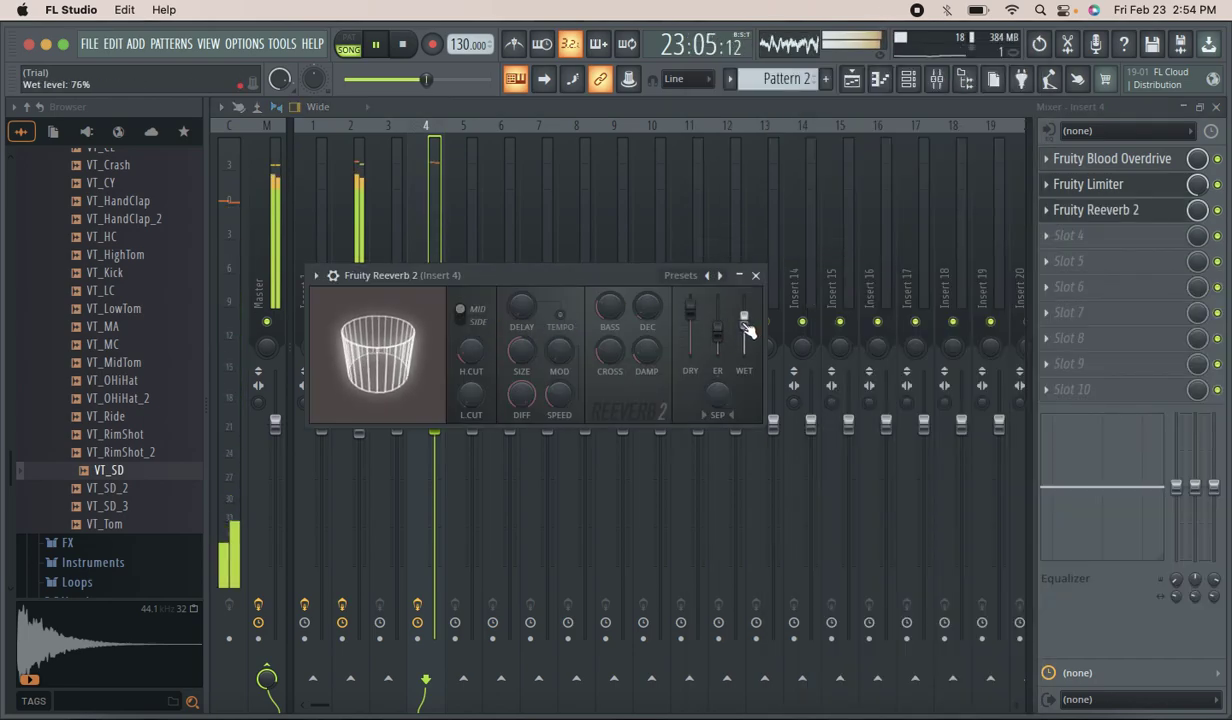
pyautogui.moveTo(473, 371); pyautogui.dragTo(428, 385)
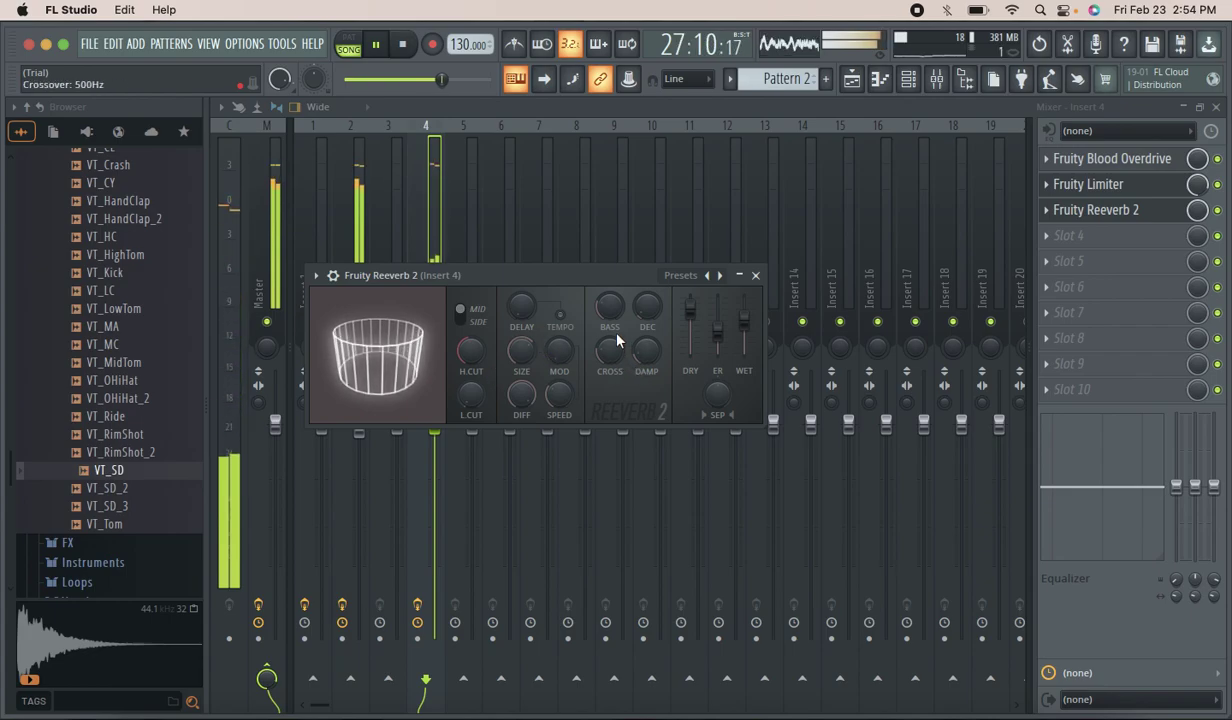
pyautogui.moveTo(470, 408); pyautogui.dragTo(470, 396)
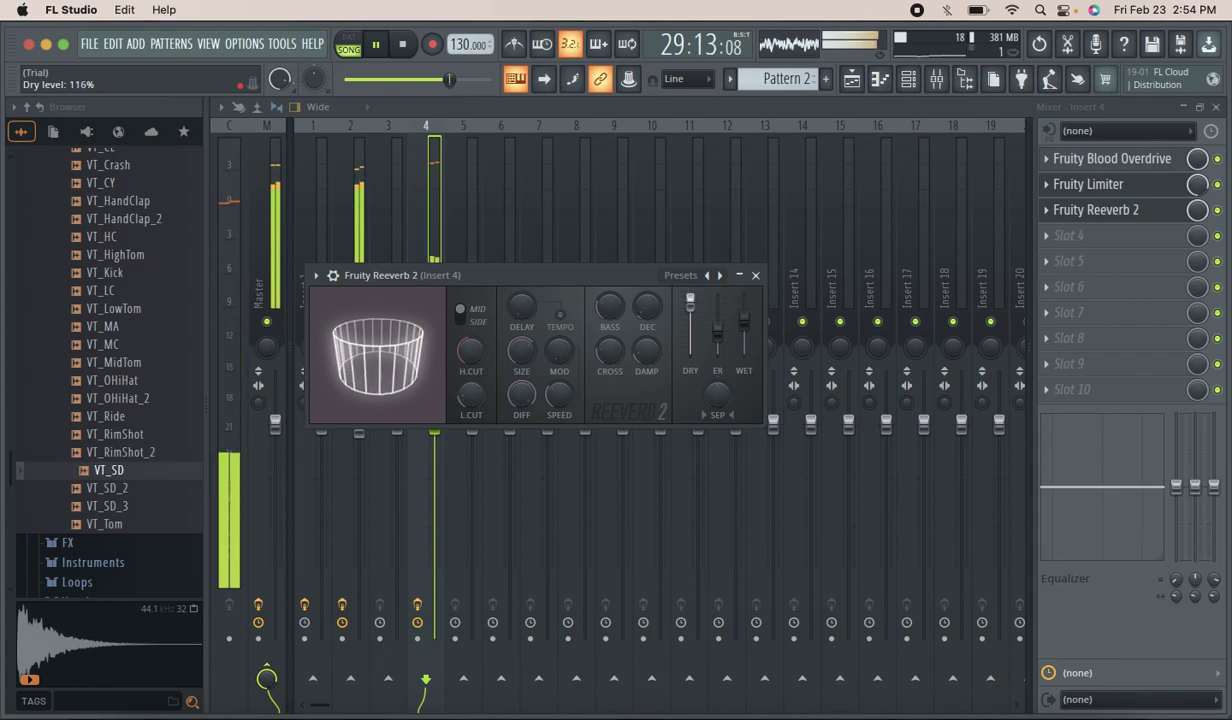
pyautogui.moveTo(1198, 210); pyautogui.dragTo(1198, 221)
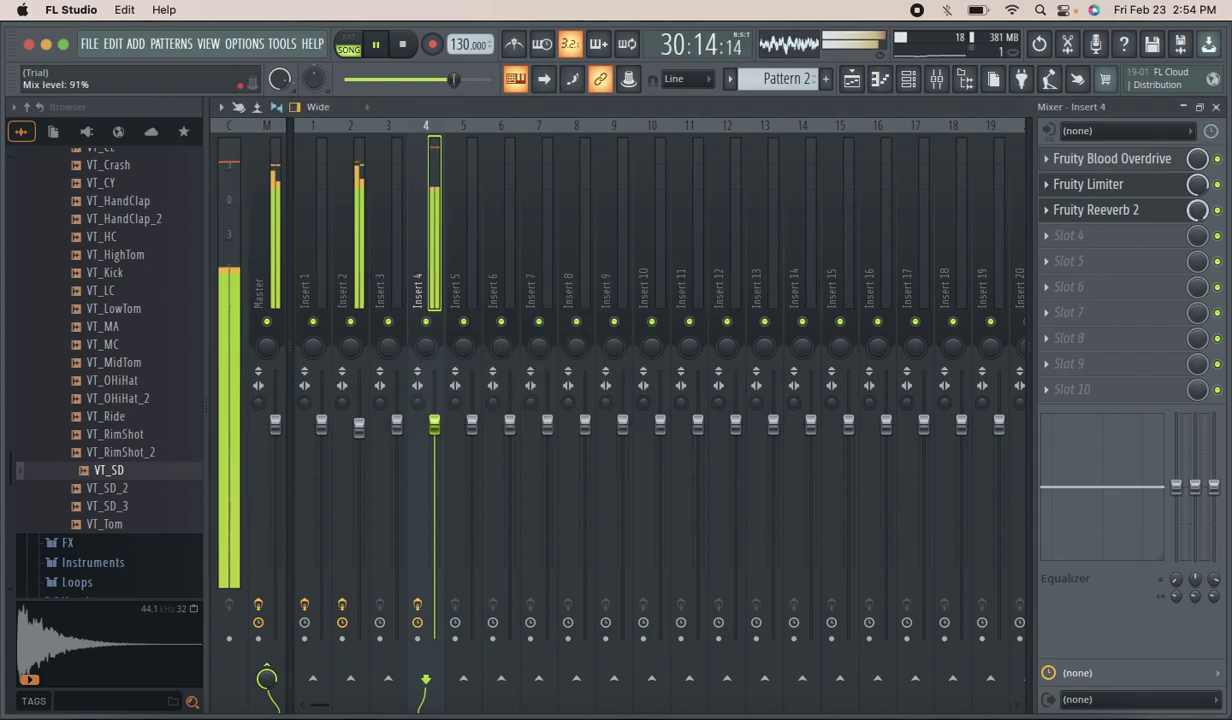
# Add Fruity Delay 3 in slot 4 of Insert 4, raise its modulation rate, lower its mix level and bypass it.
pyautogui.click(1070, 238)
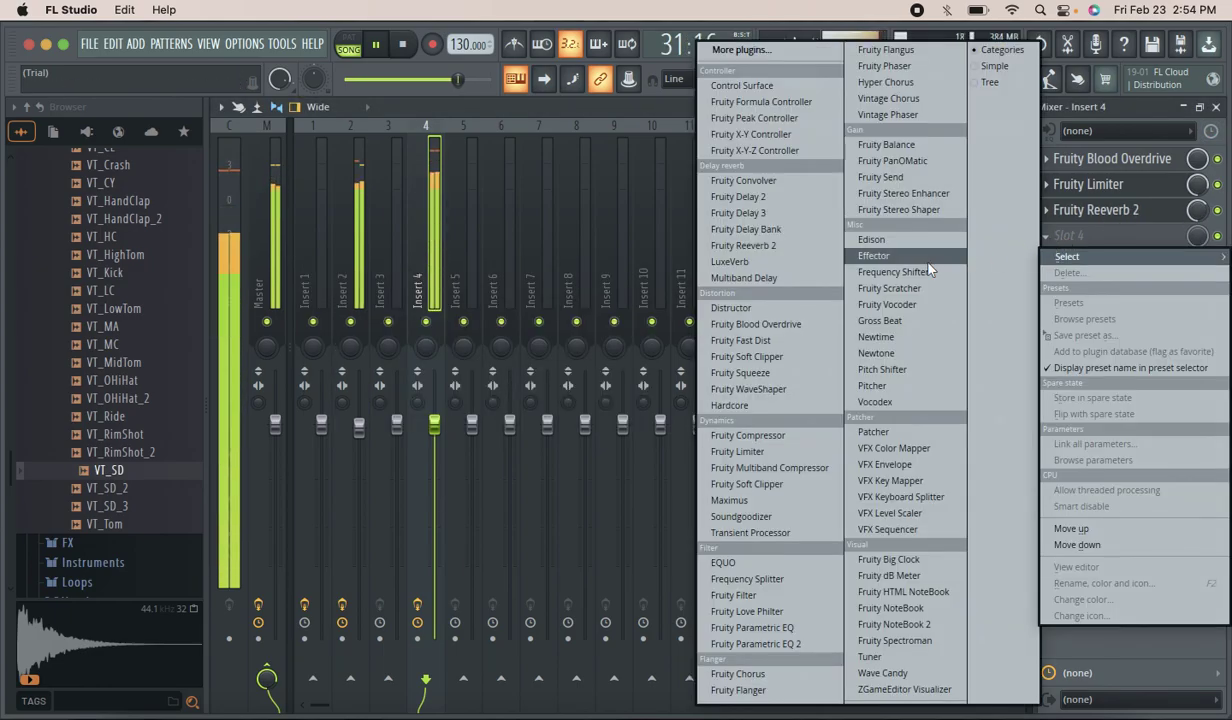
pyautogui.click(770, 213)
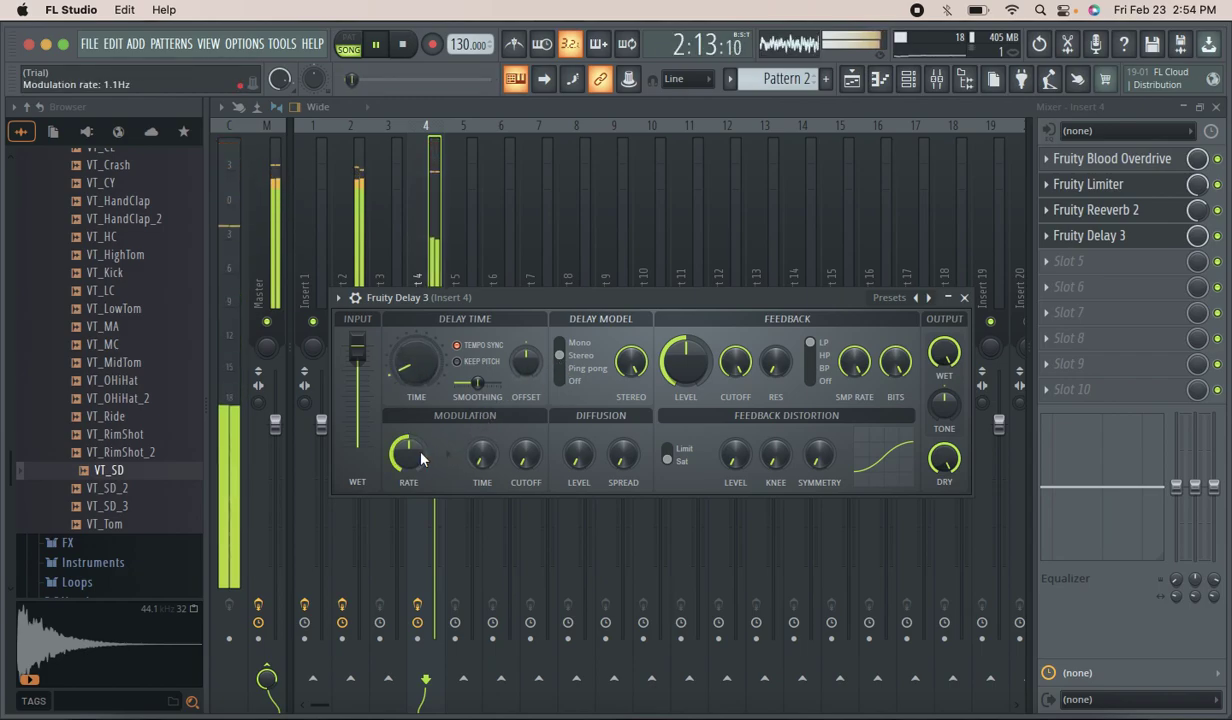
pyautogui.moveTo(408, 449); pyautogui.dragTo(408, 443)
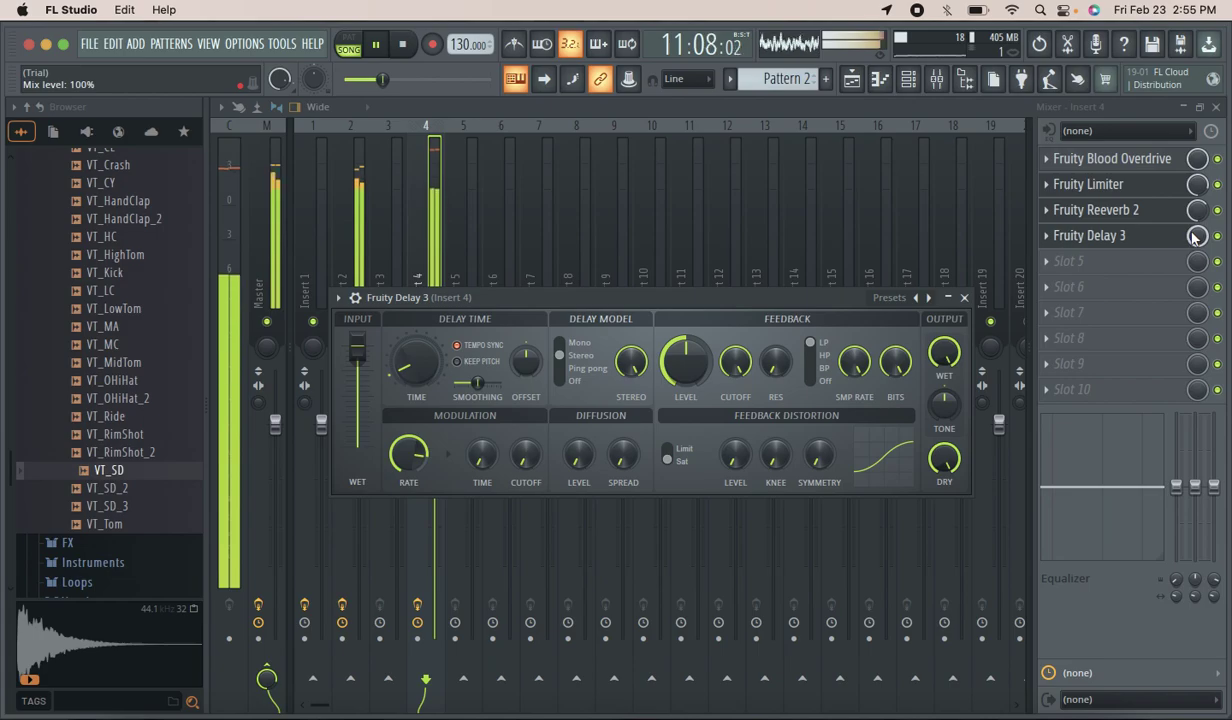
pyautogui.moveTo(1195, 237); pyautogui.dragTo(1195, 256)
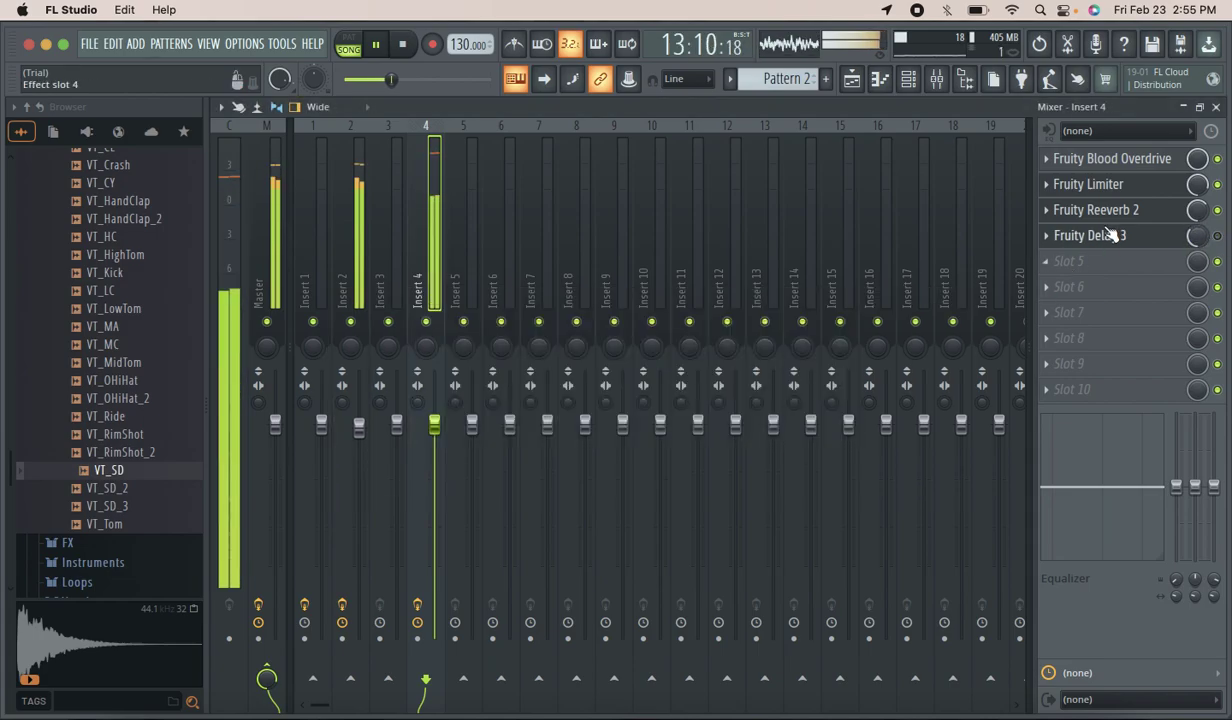
# Create Pattern 3 and place it on Track 3 of the Playlist, stretched to 40 bars from bar 1.
pyautogui.click(854, 81)
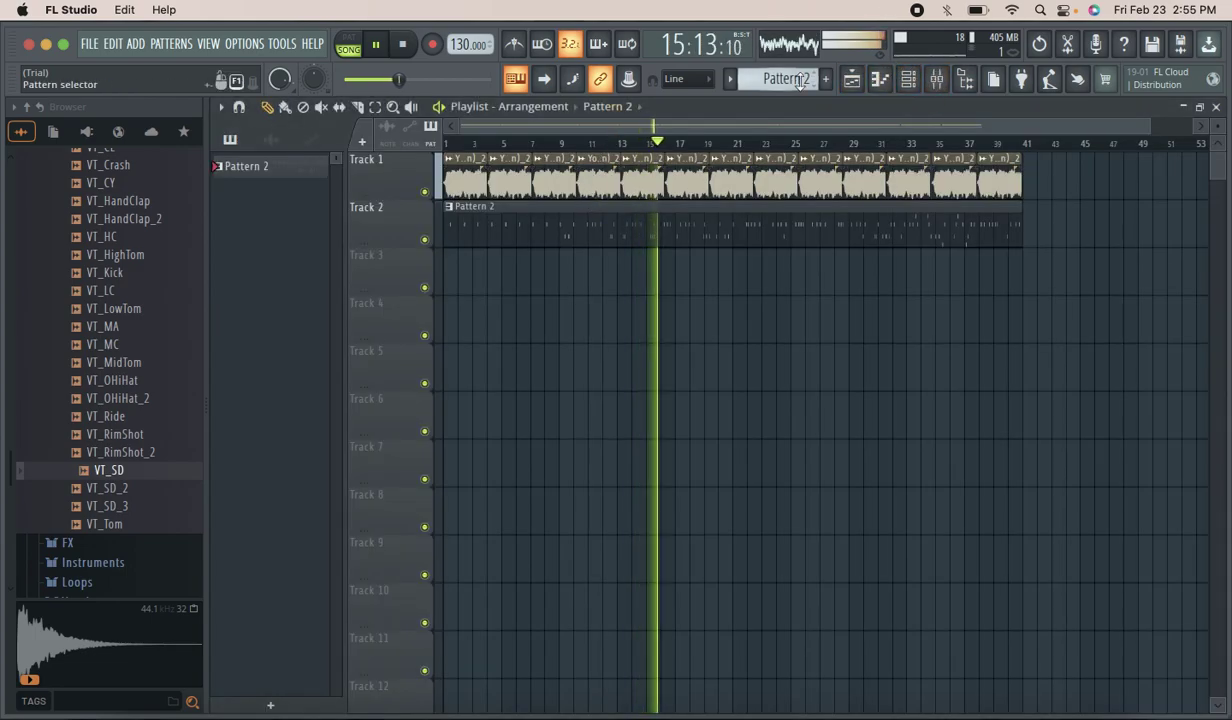
pyautogui.click(825, 80)
pyautogui.click(452, 266)
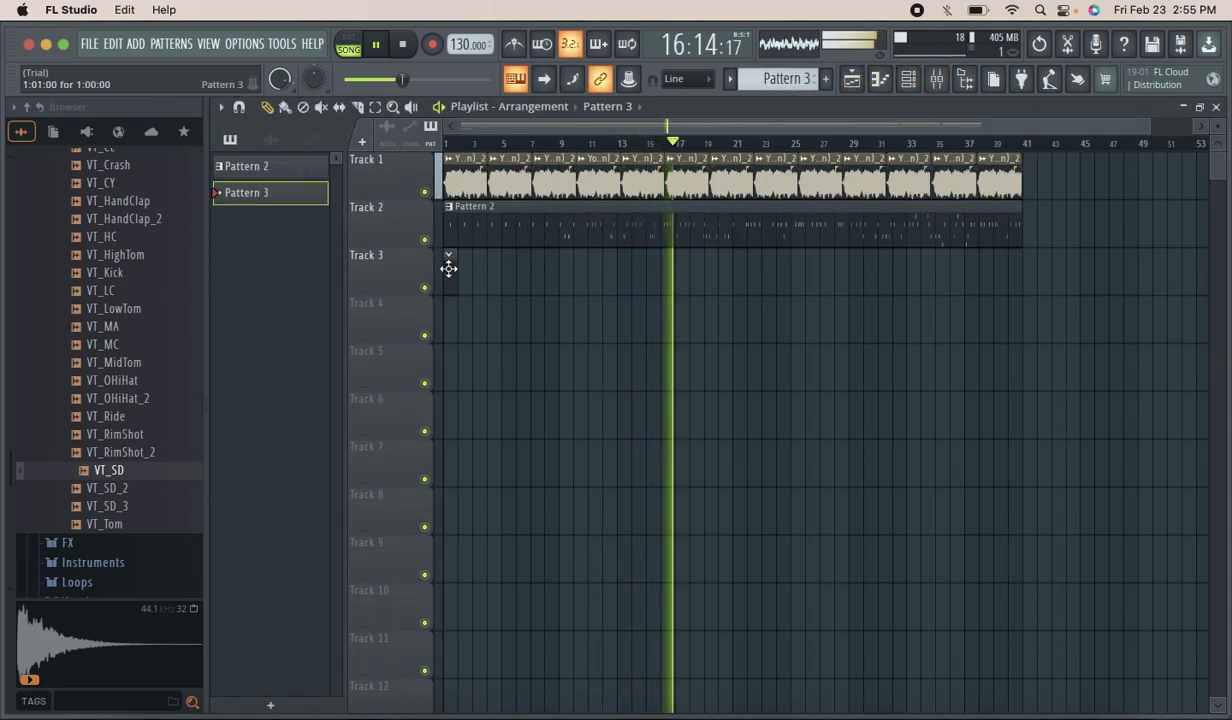
pyautogui.moveTo(456, 272); pyautogui.dragTo(1024, 226)
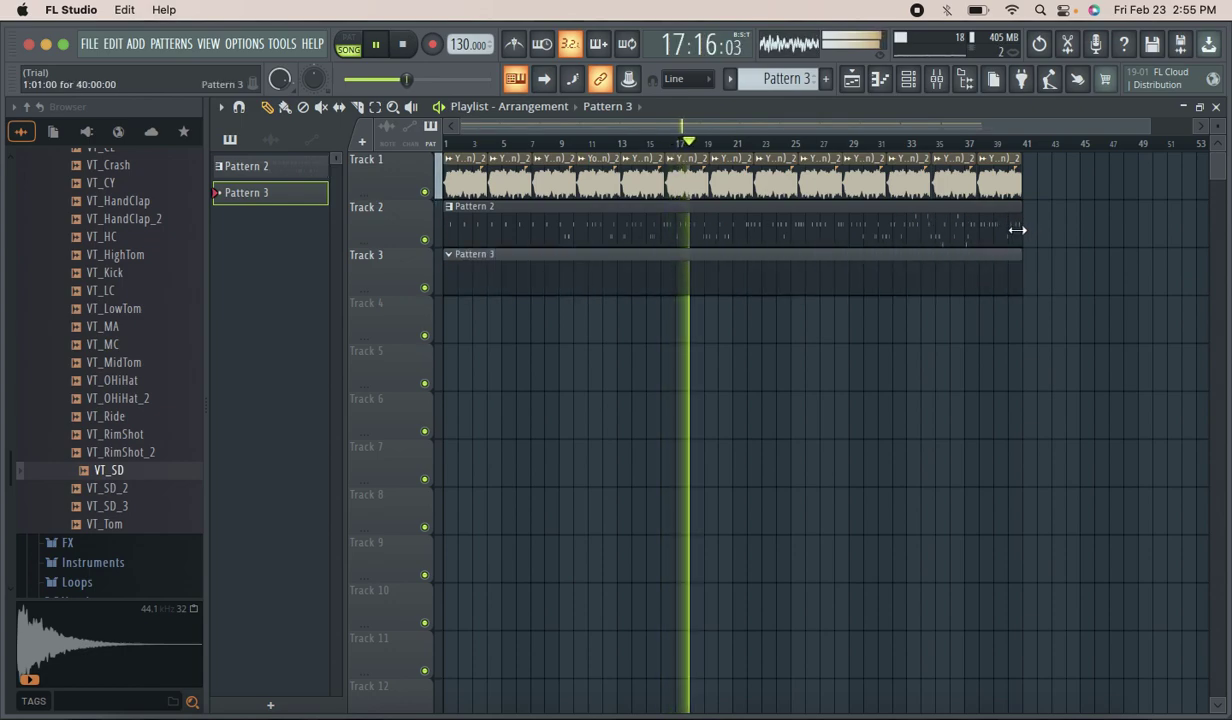
# Quick quantize the recorded VT_SD notes of Pattern 2 in the Piano roll.
pyautogui.click(910, 82)
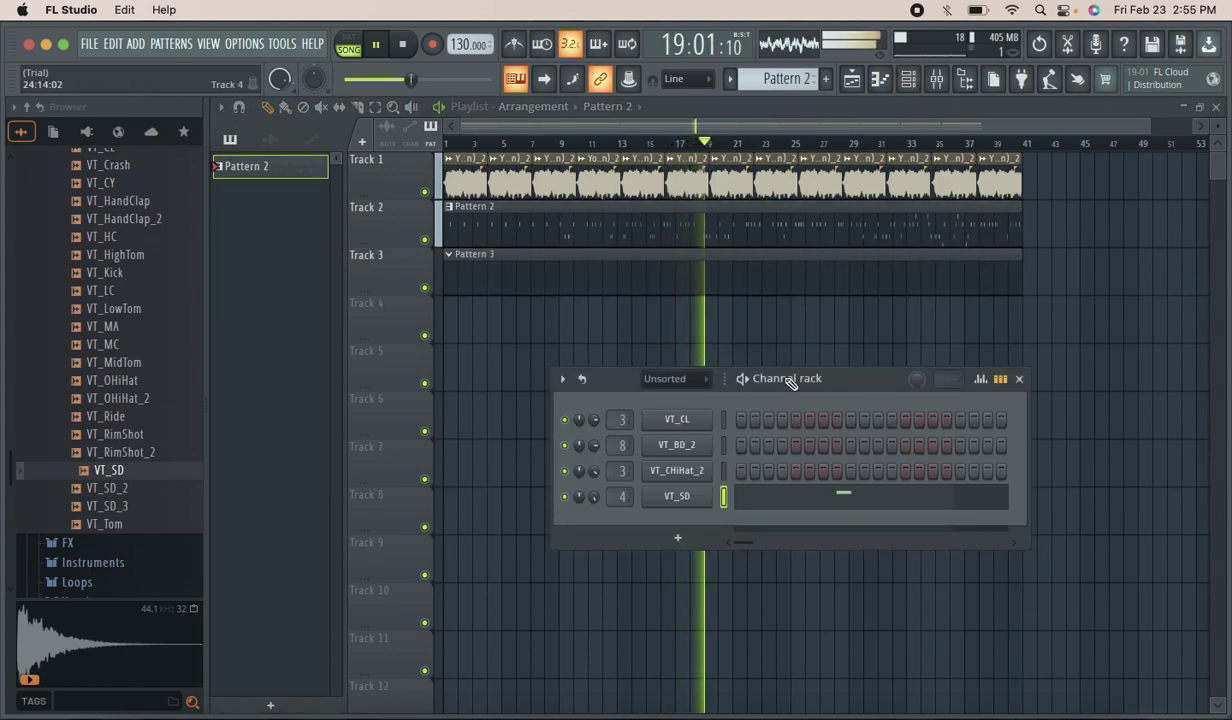
pyautogui.click(773, 496)
pyautogui.click(235, 104)
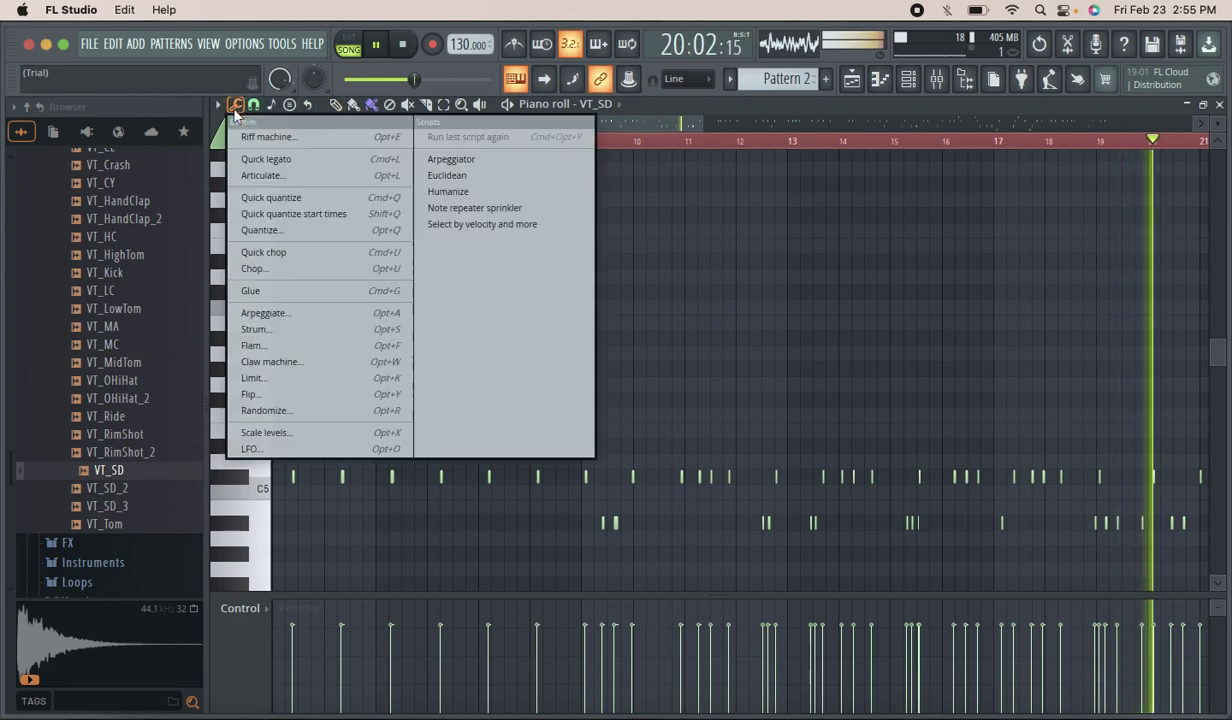
pyautogui.click(275, 197)
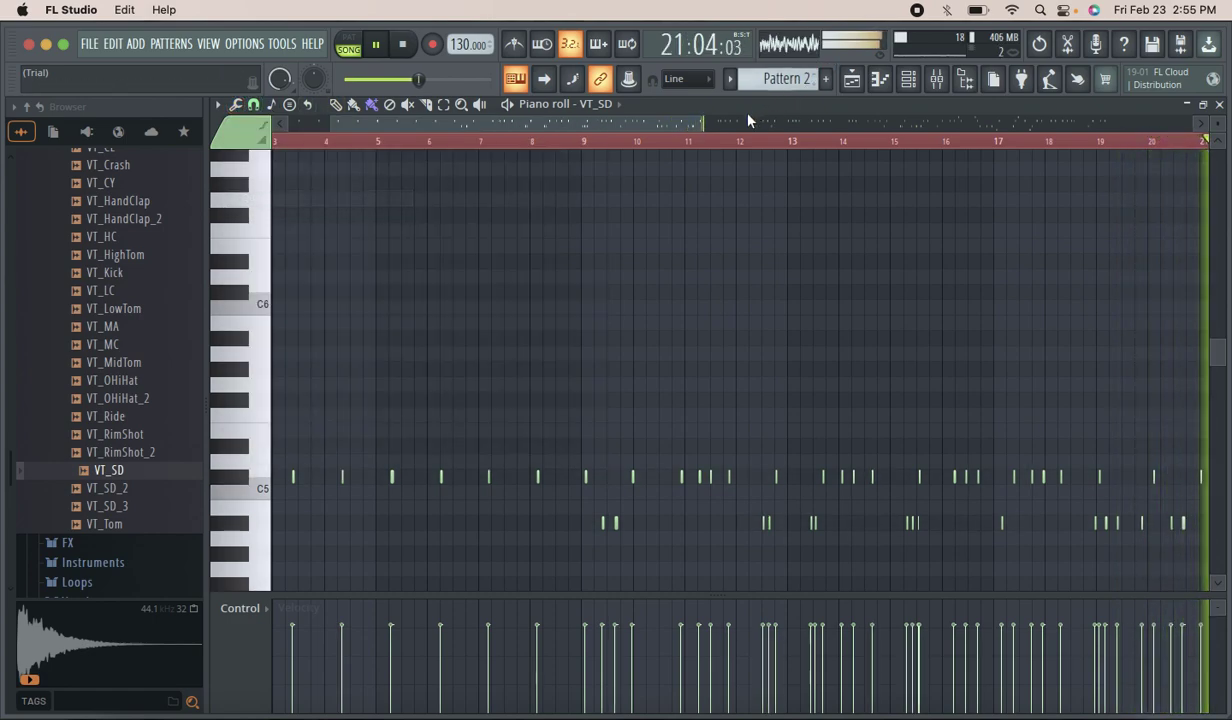
pyautogui.moveTo(708, 127); pyautogui.dragTo(1075, 130)
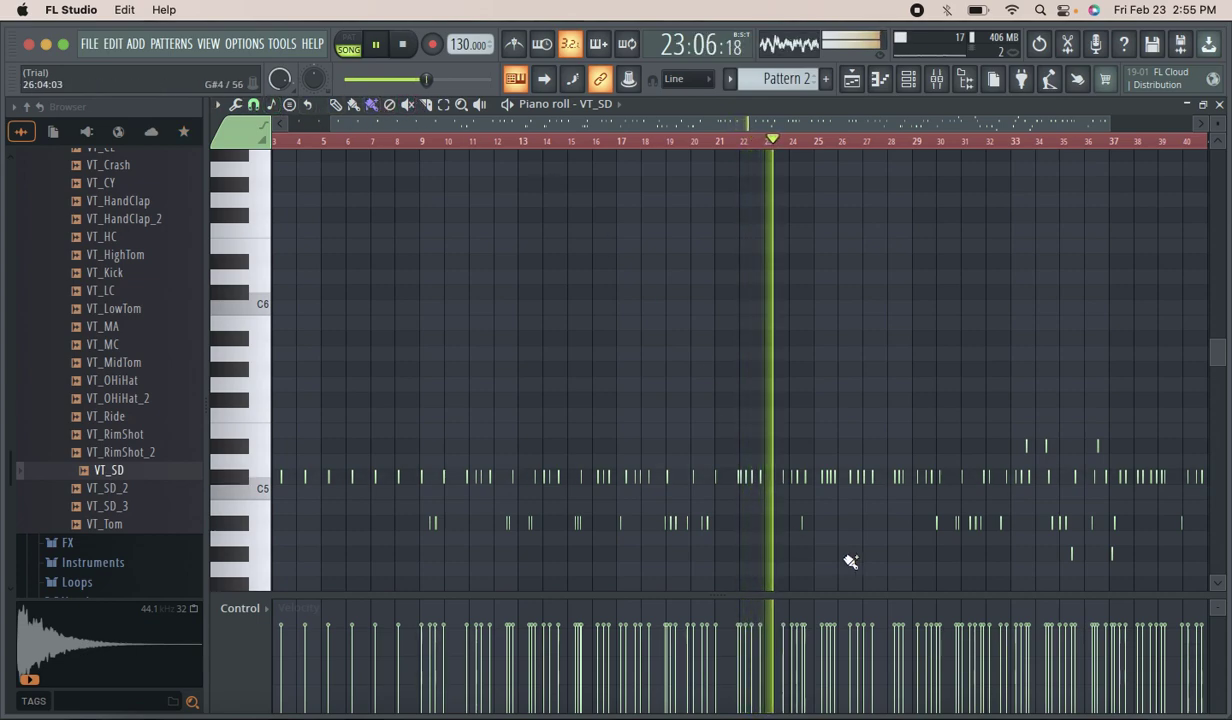
# Add a C5 note to the VT_SD part just before bar 25 and set its velocity to 24%.
pyautogui.click(812, 493)
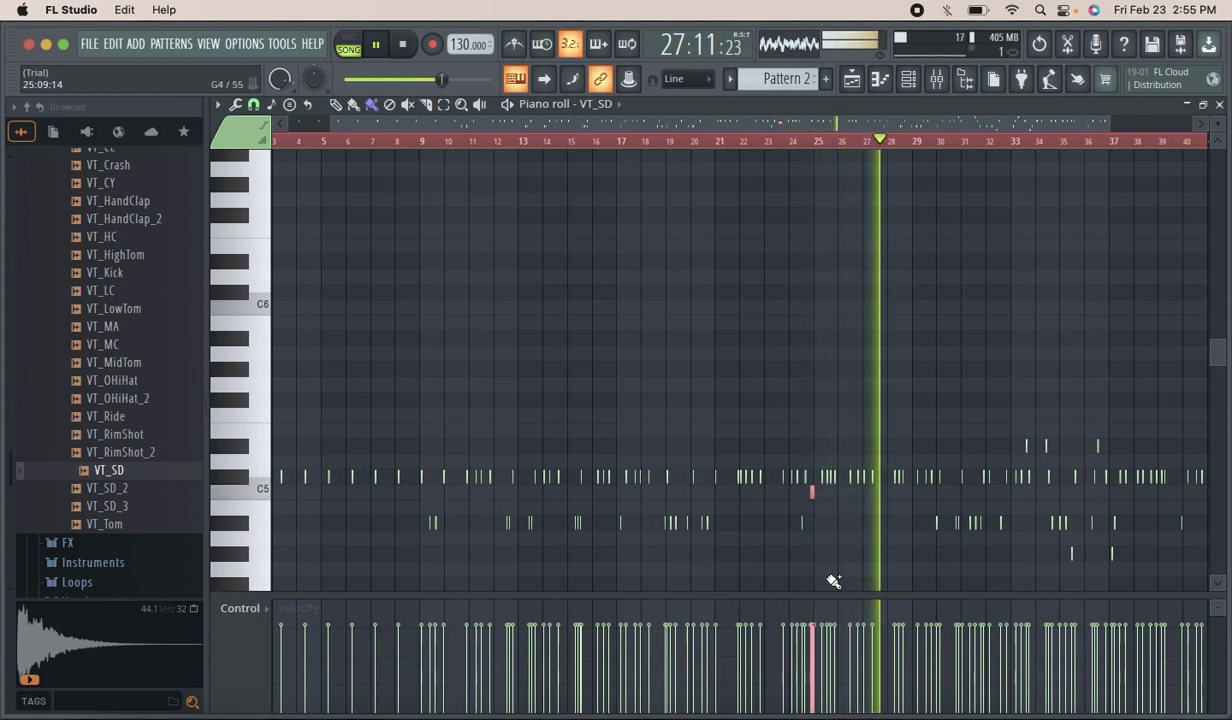
pyautogui.click(813, 665)
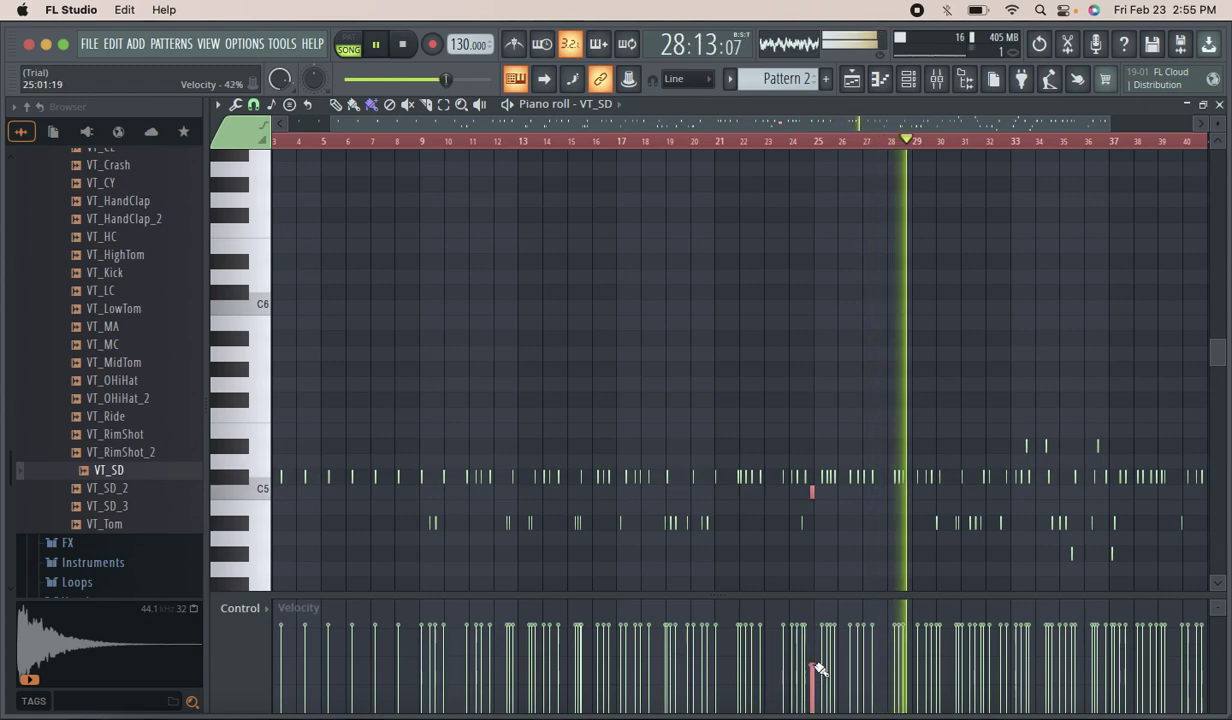
pyautogui.click(816, 690)
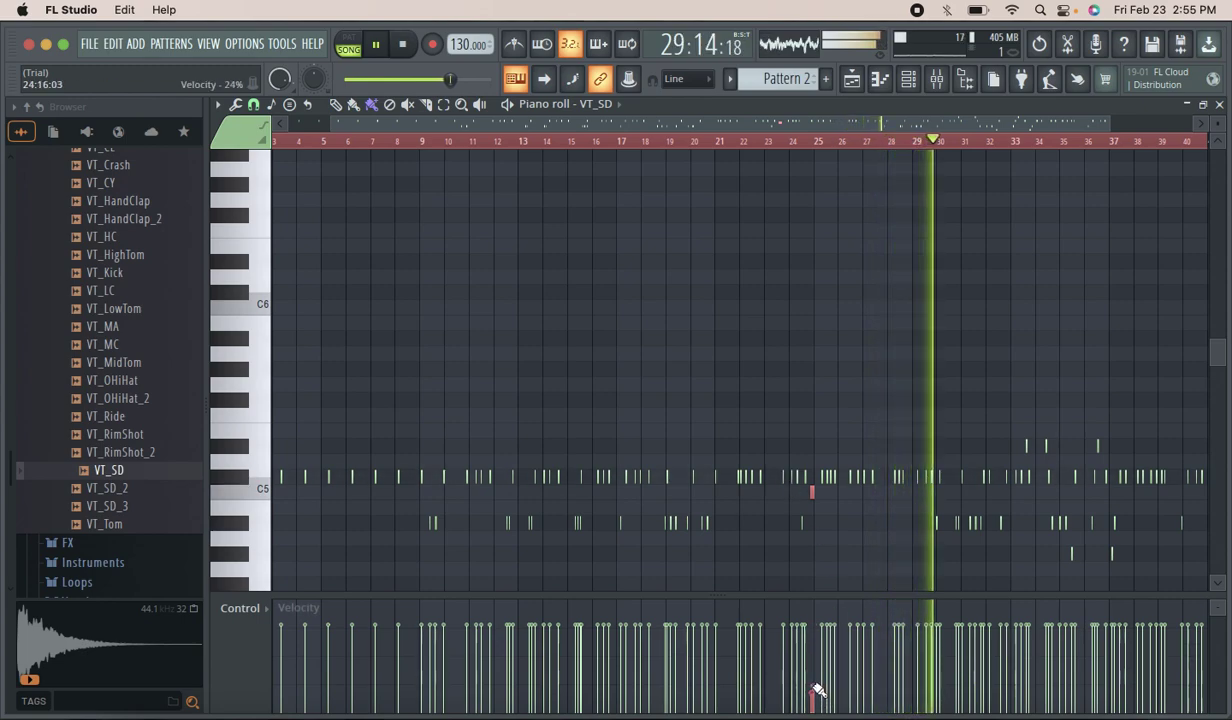
# Add a G#4 note to the VT_SD part in bar 31, lower its velocity to 7%, and replay from around bar 30.
pyautogui.click(966, 553)
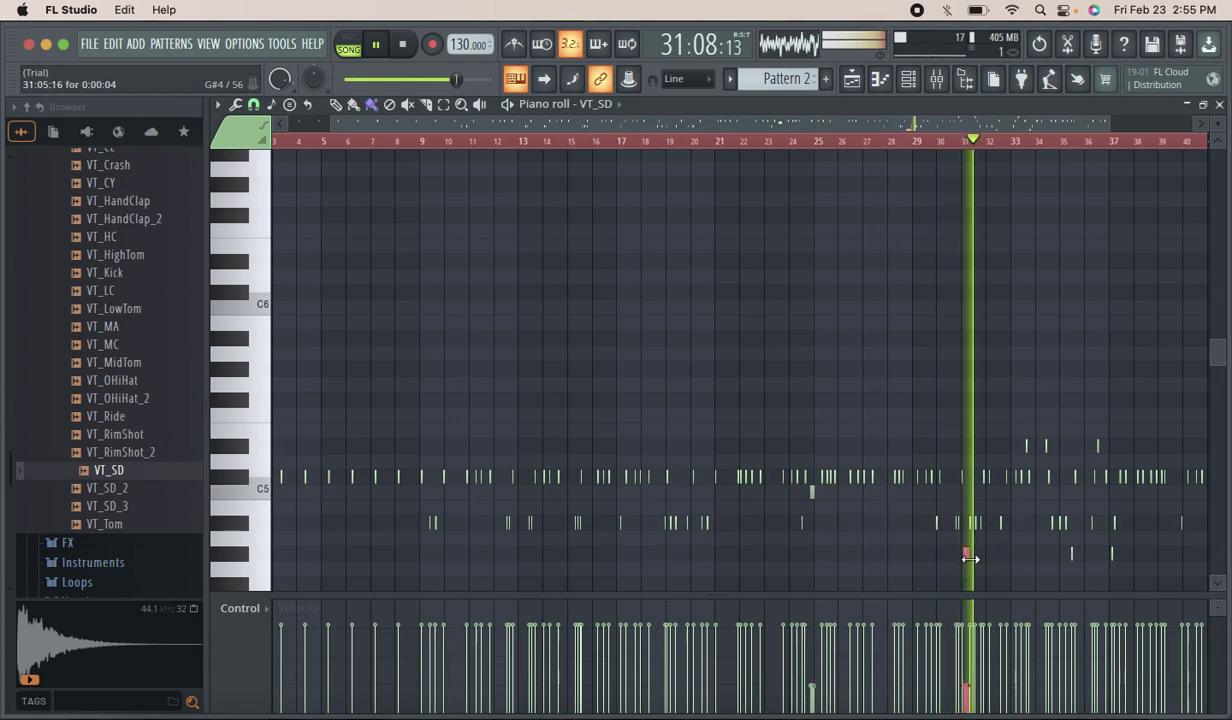
pyautogui.click(933, 141)
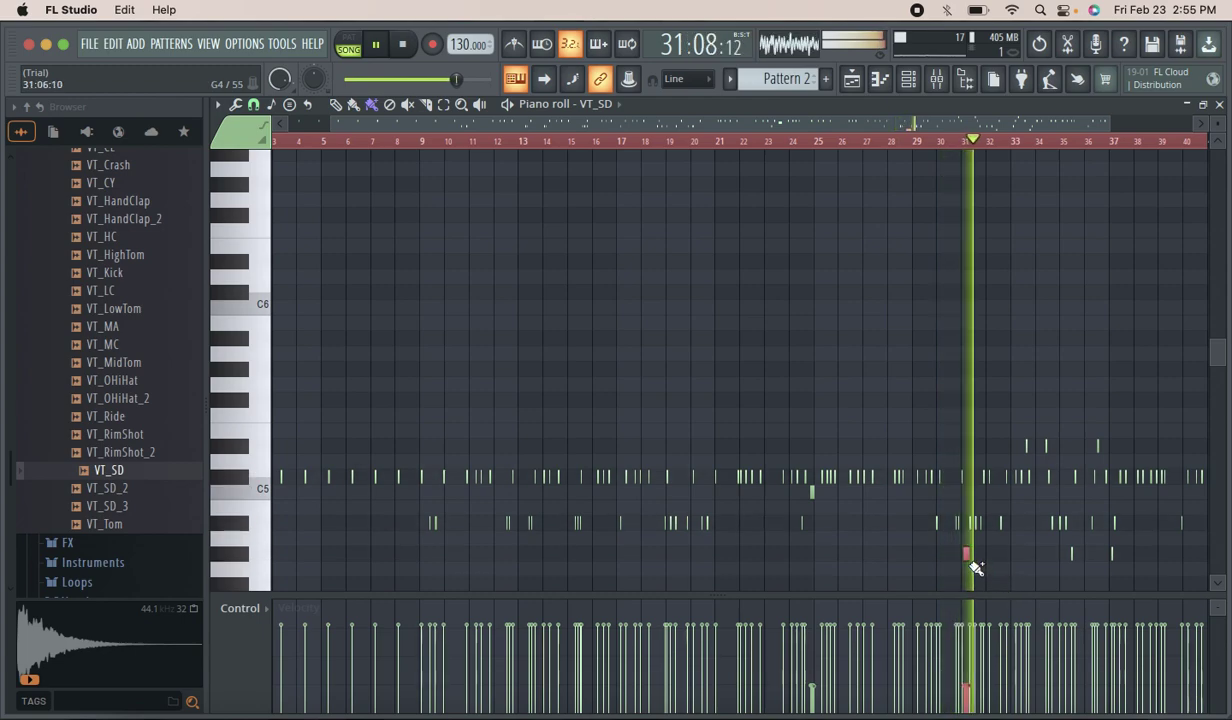
pyautogui.moveTo(970, 683); pyautogui.dragTo(970, 706)
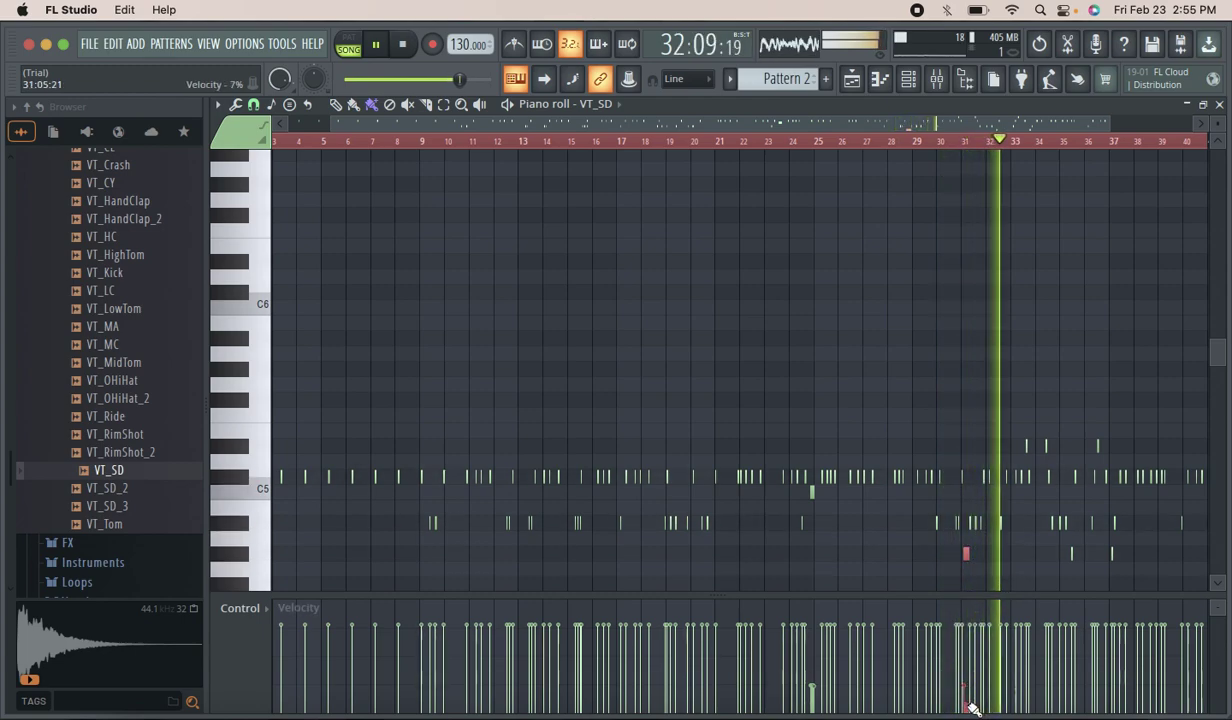
pyautogui.click(950, 143)
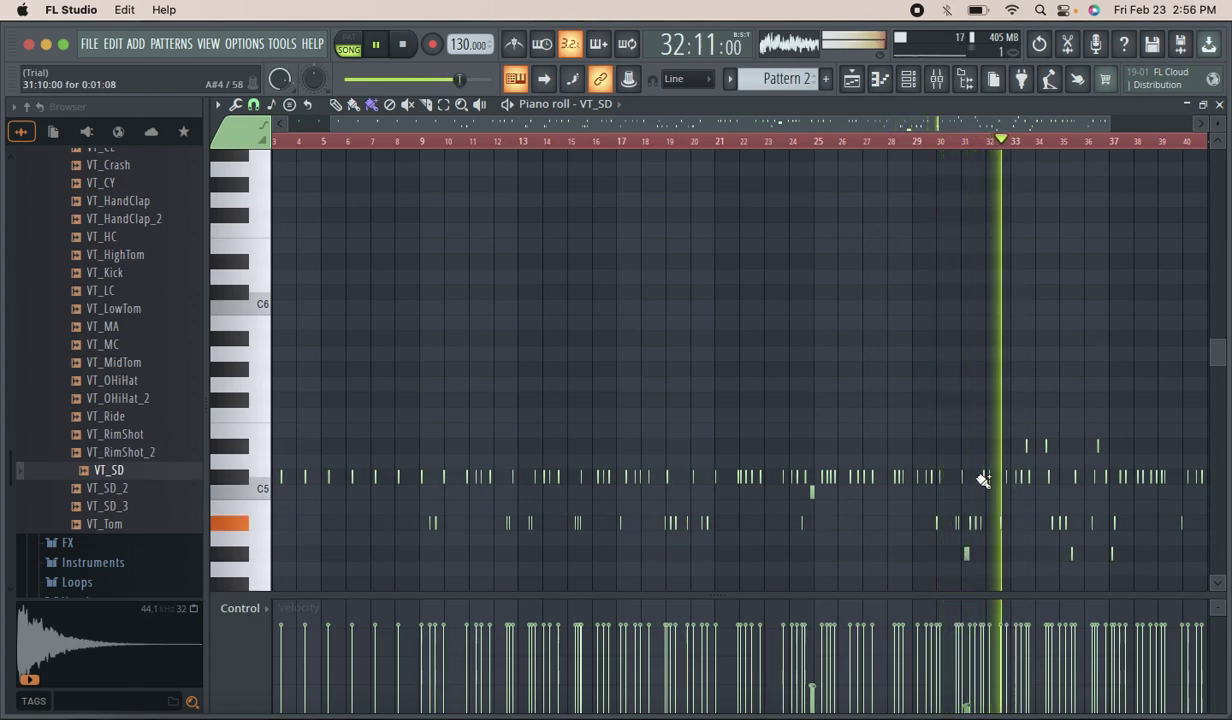
pyautogui.click(950, 145)
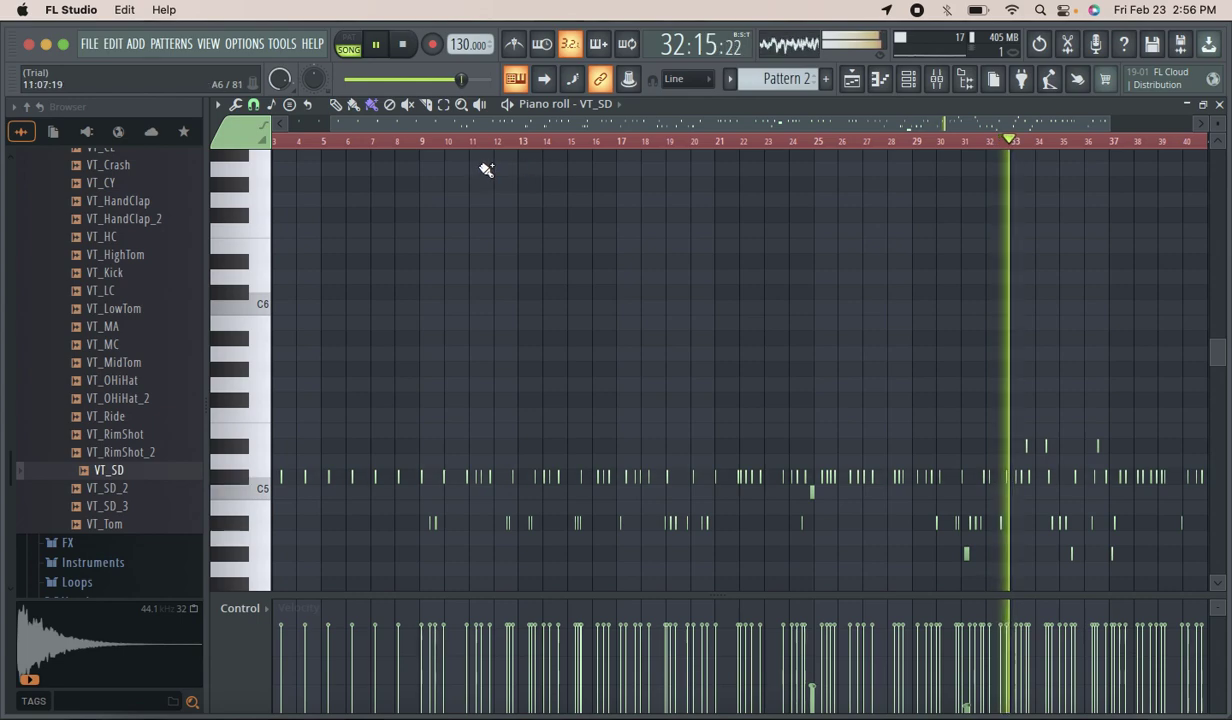
# Move the C5 note just before bar 25 of the VT_SD part down to B4 and lower its velocity.
pyautogui.click(336, 105)
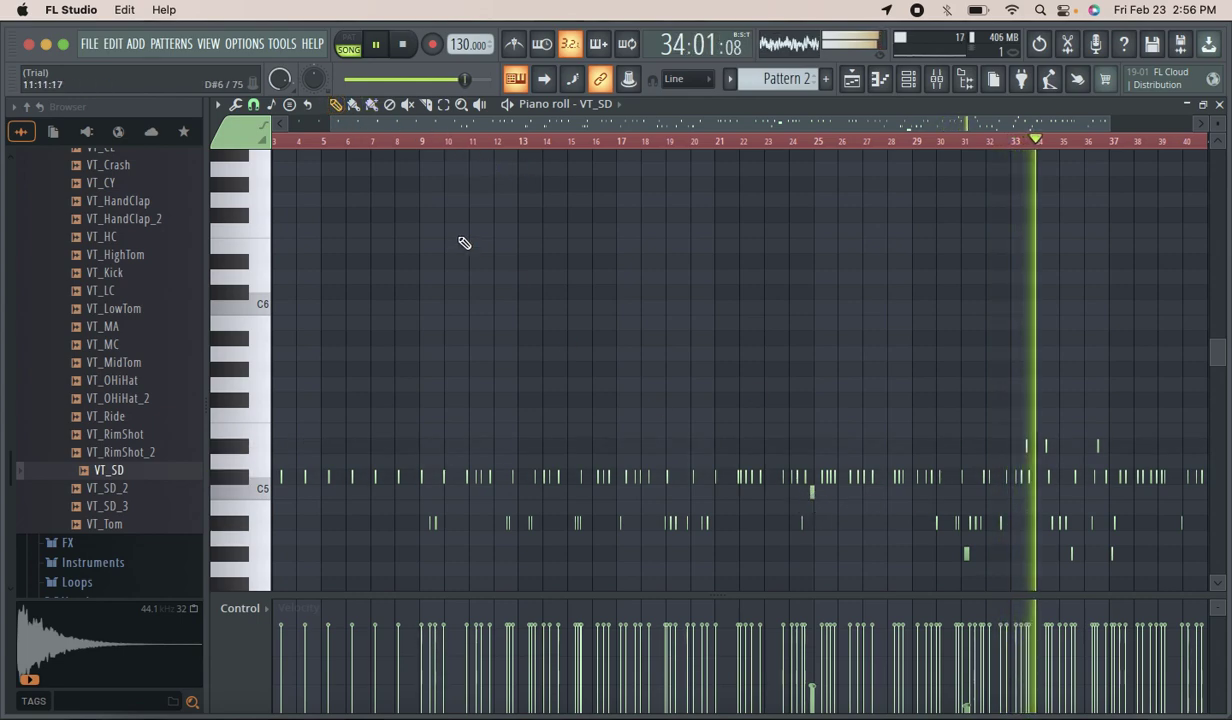
pyautogui.click(390, 105)
pyautogui.click(442, 108)
pyautogui.moveTo(846, 498); pyautogui.dragTo(788, 498)
pyautogui.click(331, 104)
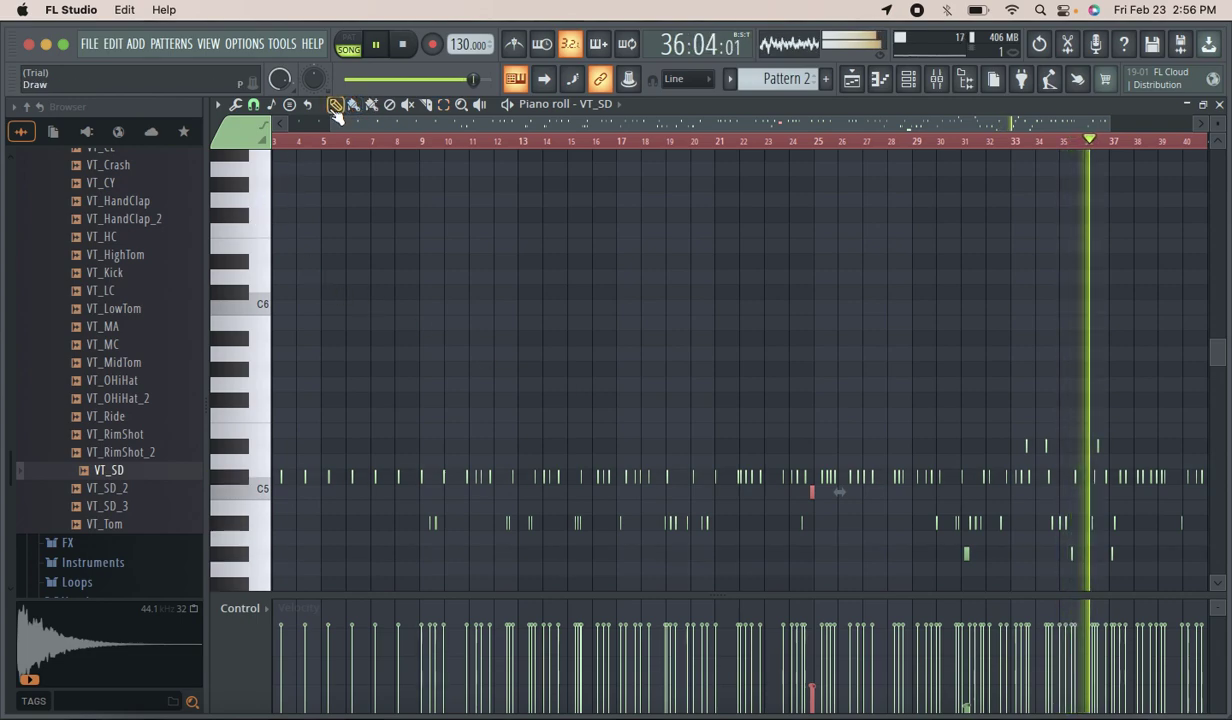
pyautogui.moveTo(816, 492); pyautogui.dragTo(816, 513)
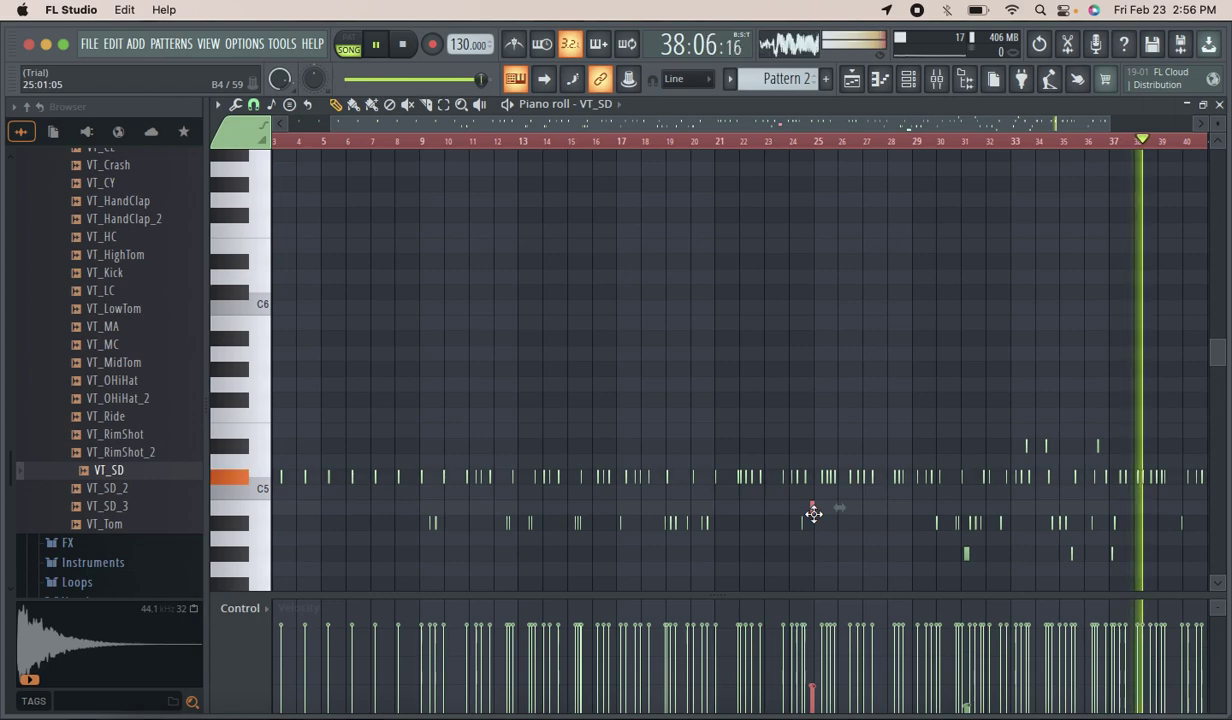
pyautogui.click(780, 141)
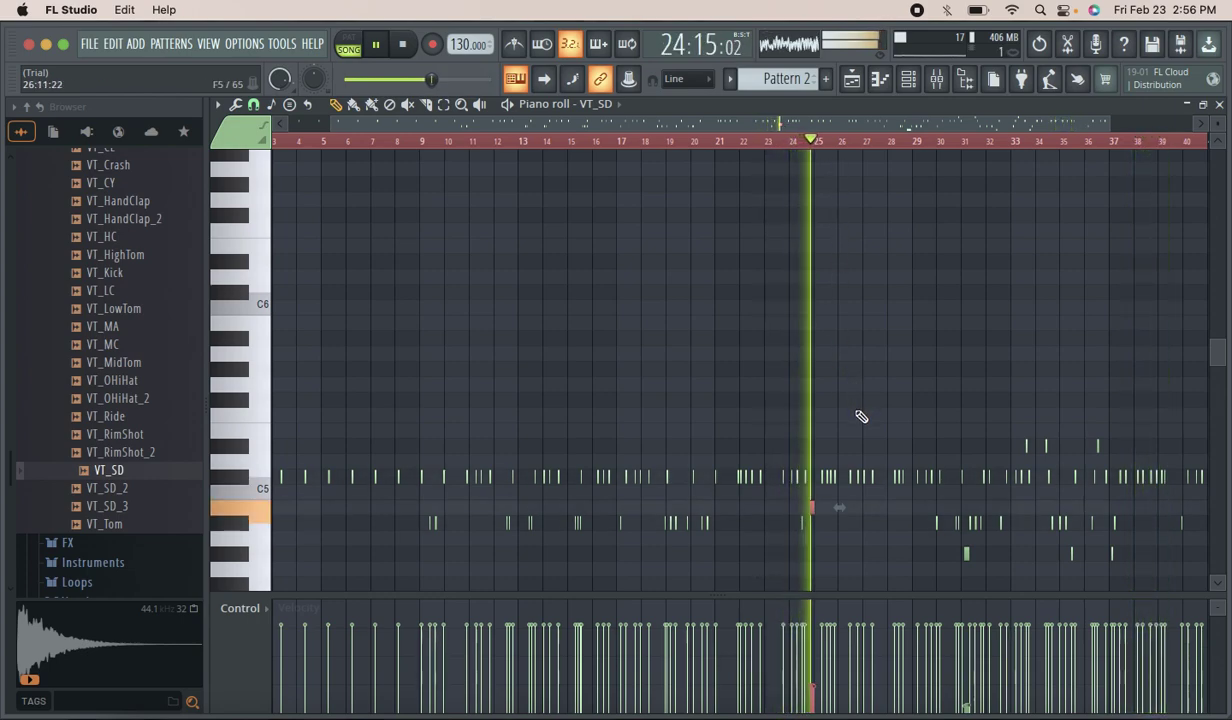
pyautogui.moveTo(817, 693); pyautogui.dragTo(816, 708)
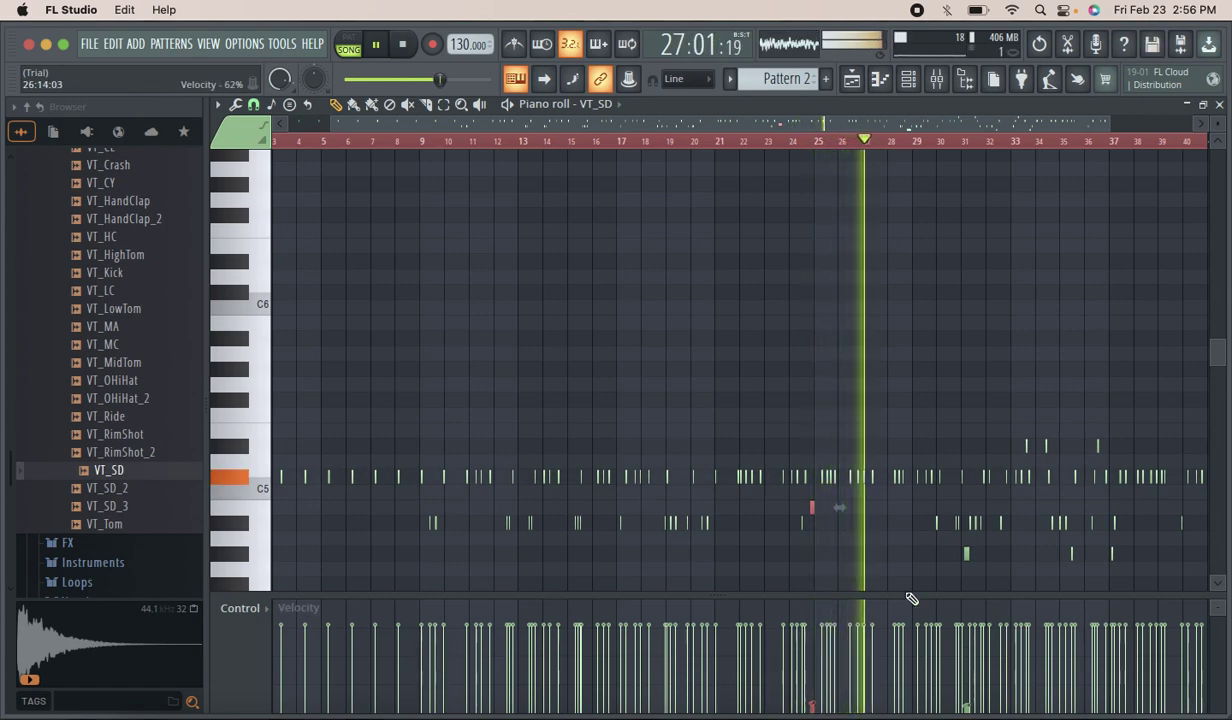
# Paint a low-velocity B4 note in bar 28 and an A4 note in bar 30, and delete the G#4 note in bar 31.
pyautogui.click(371, 104)
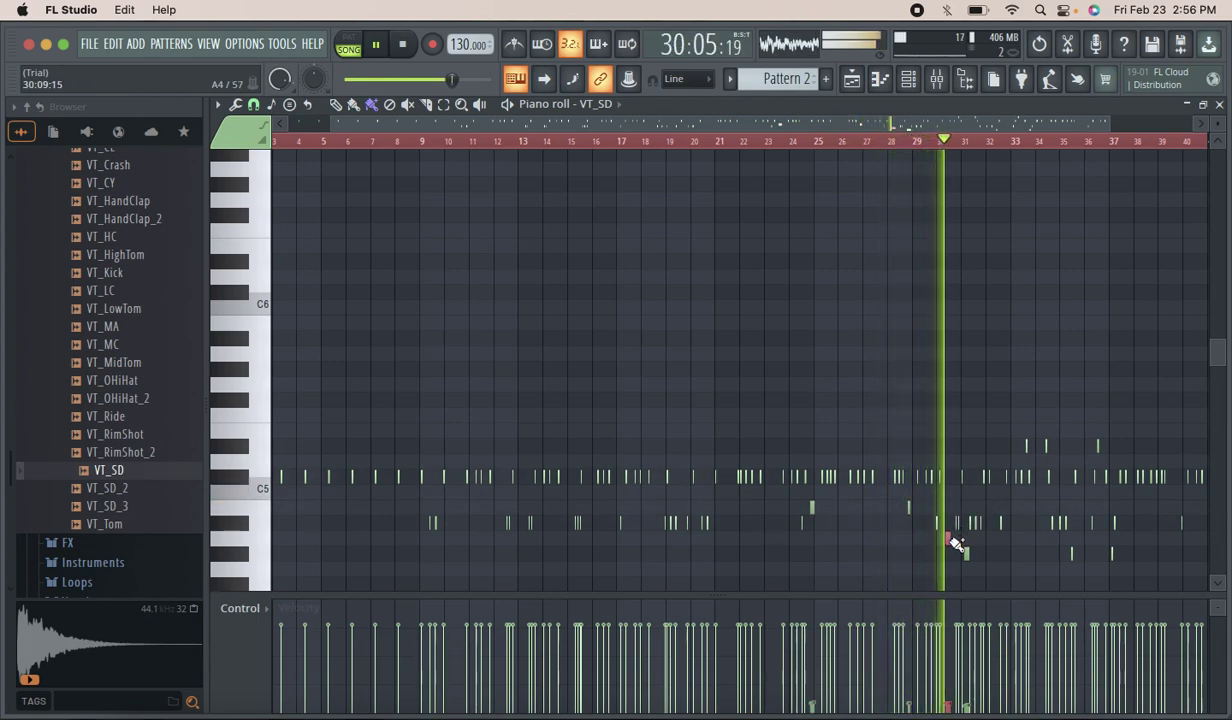
pyautogui.rightClick(969, 555)
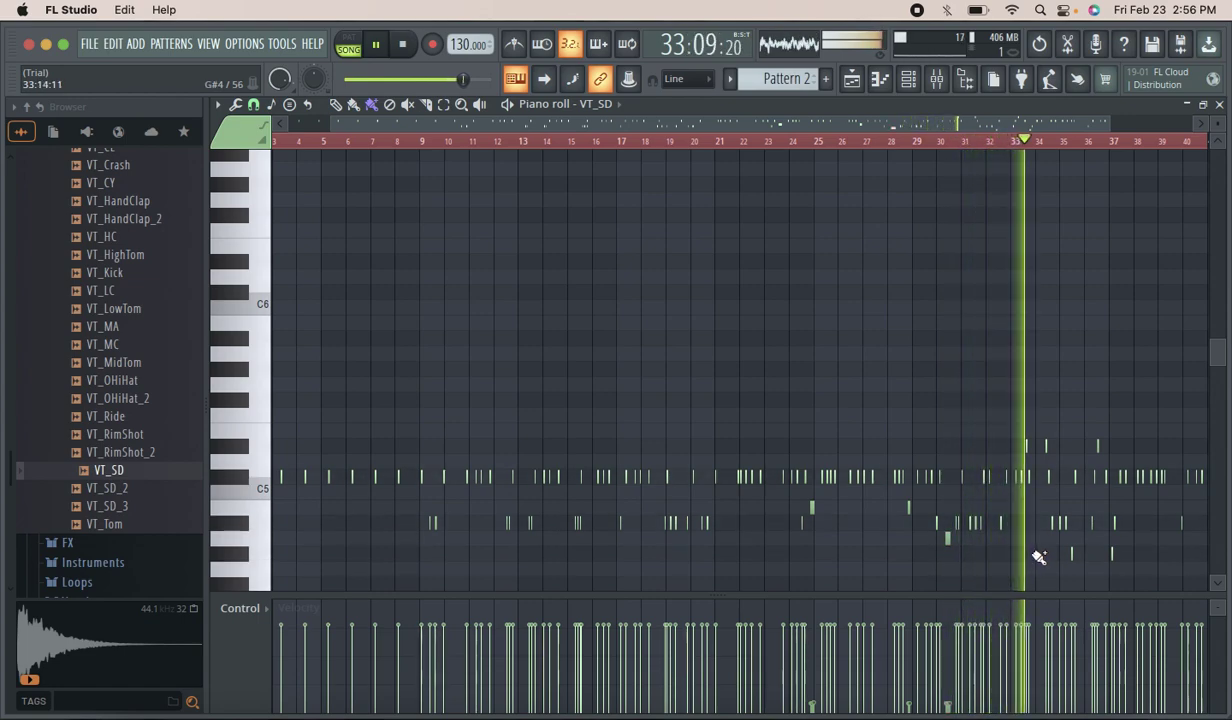
pyautogui.click(1035, 554)
pyautogui.rightClick(1034, 555)
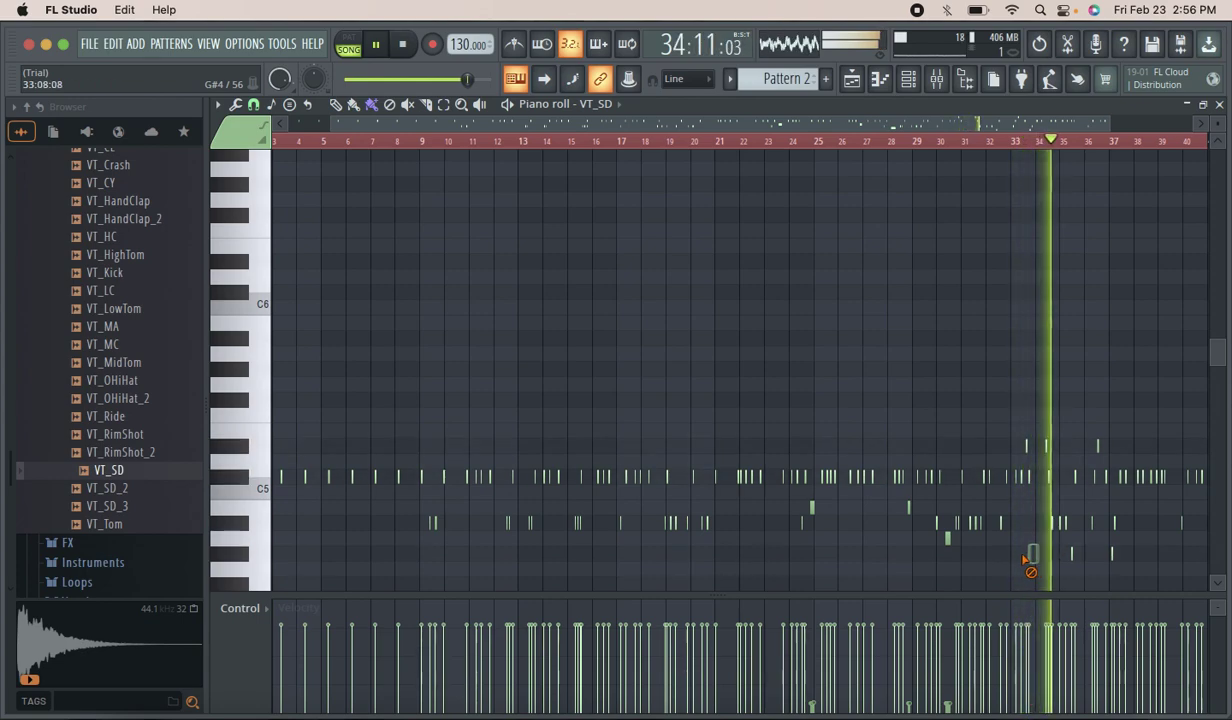
# Add low-velocity A4 notes to the VT_SD part around bars 34, 37 and 39.
pyautogui.click(1037, 540)
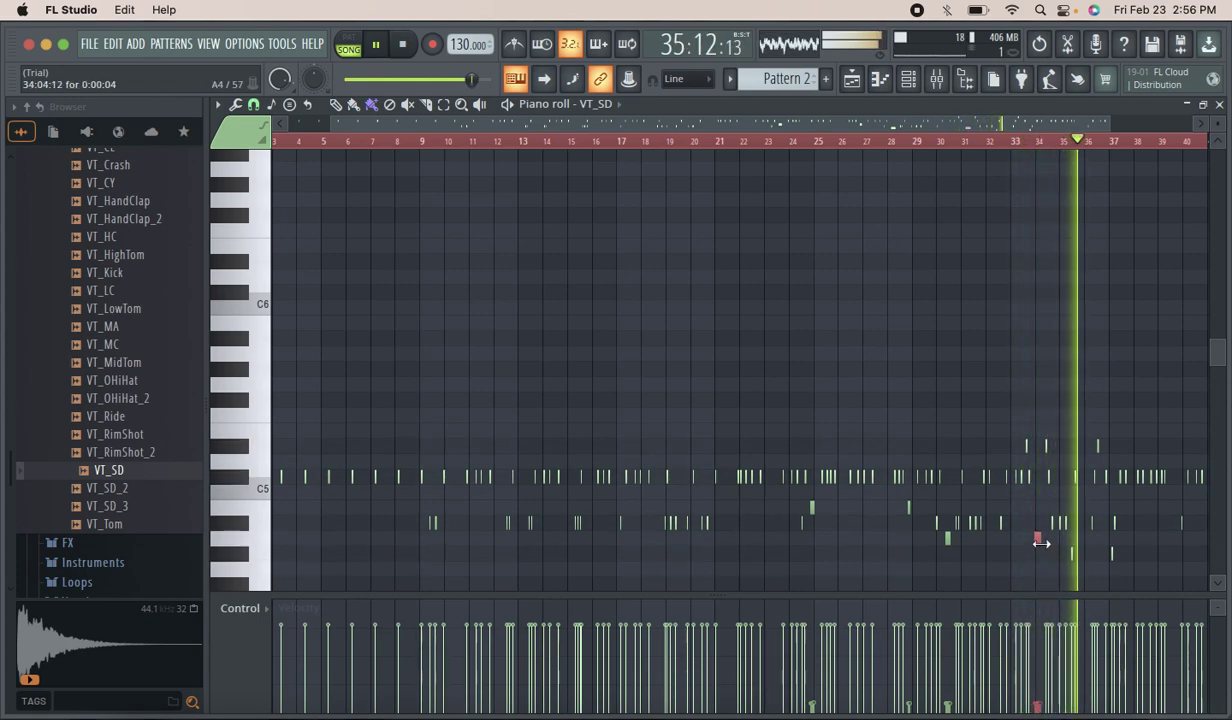
pyautogui.click(1000, 144)
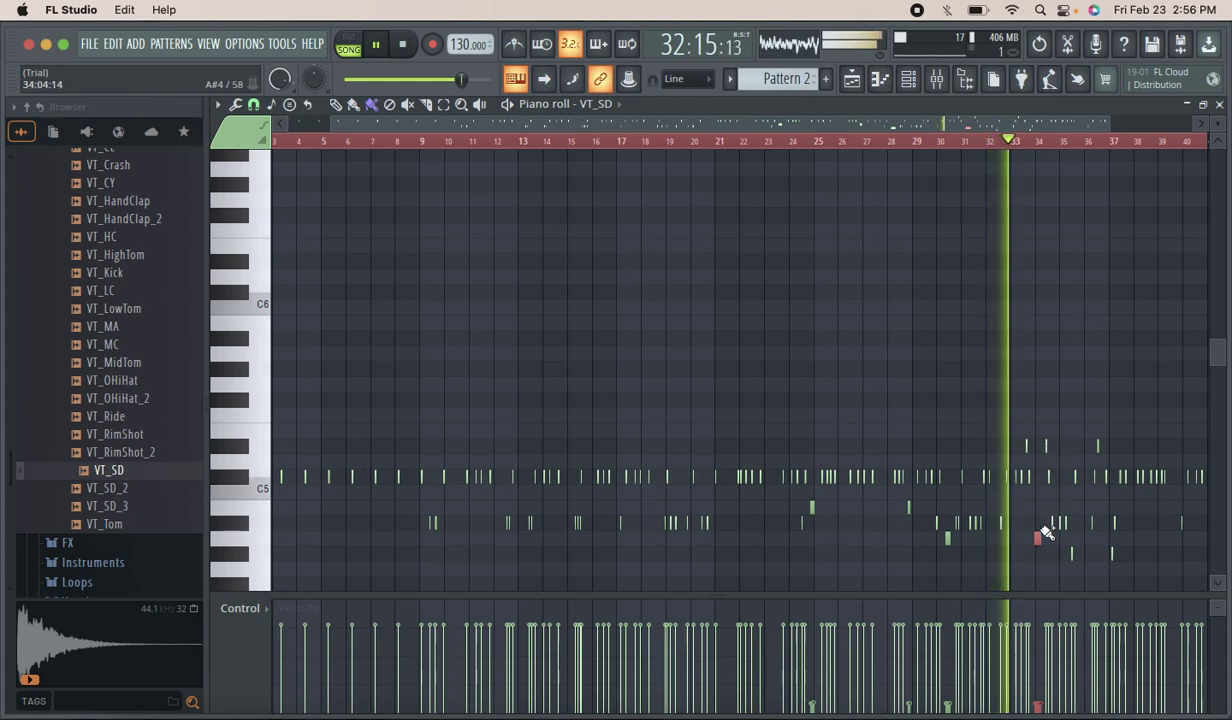
pyautogui.click(1128, 538)
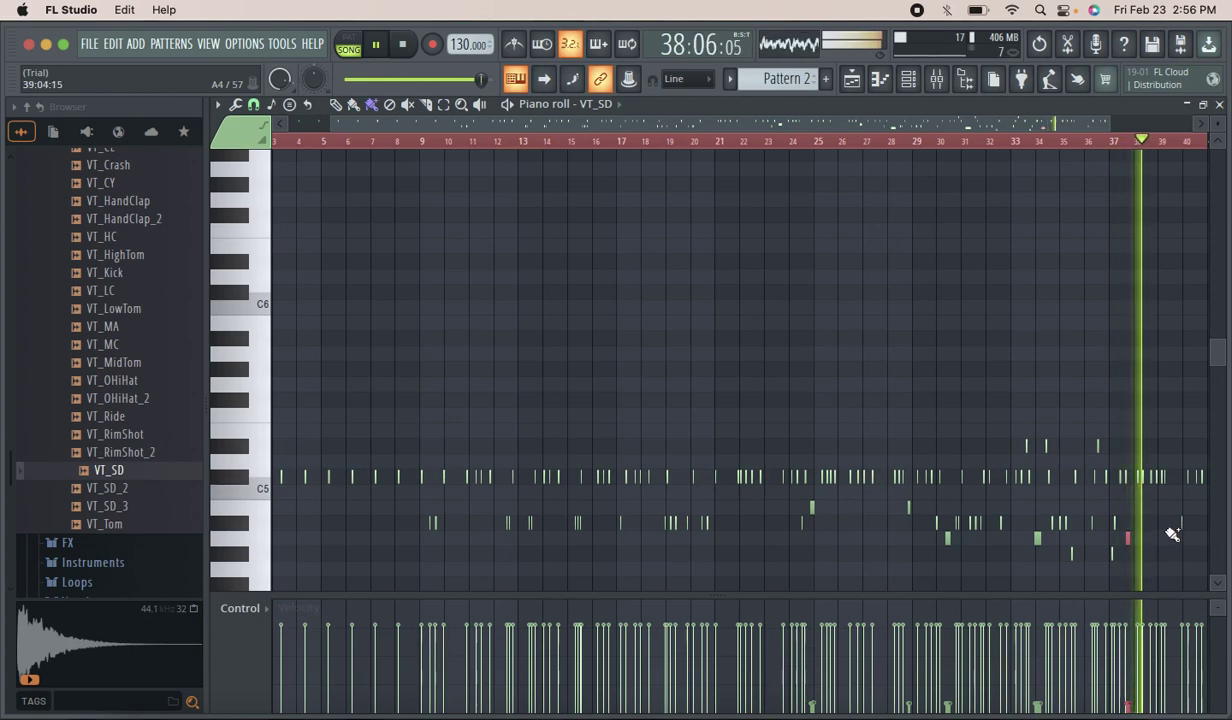
pyautogui.click(1174, 539)
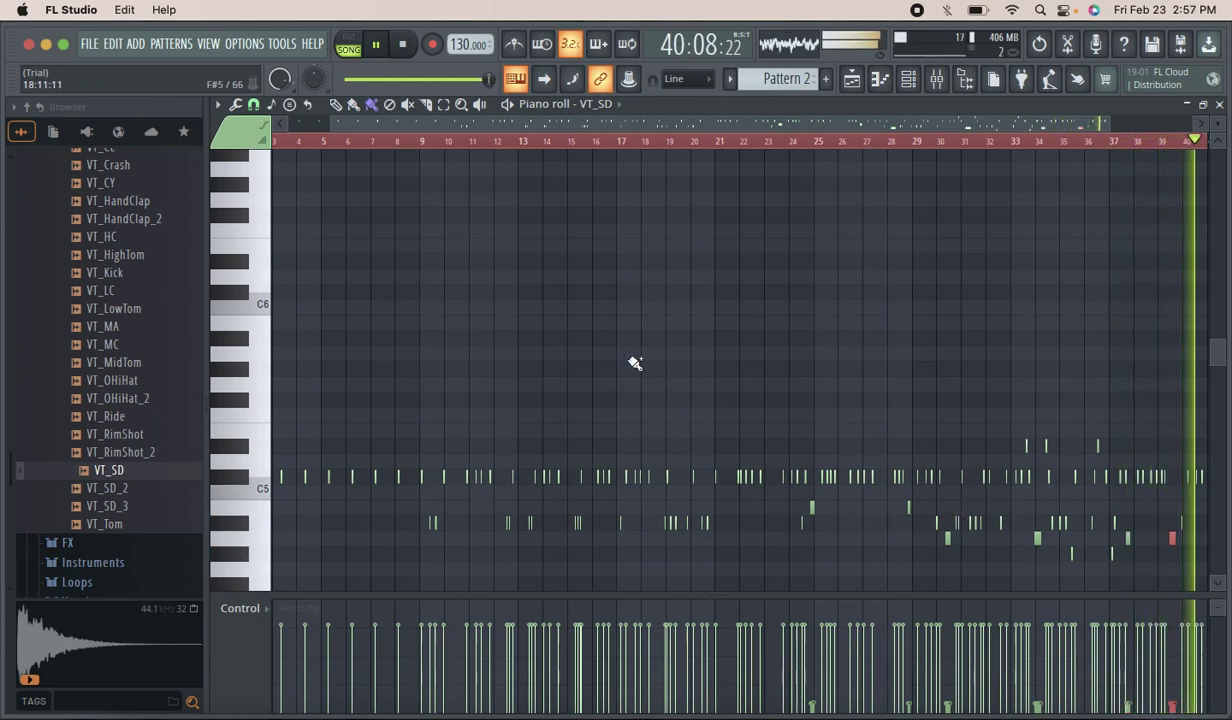
pyautogui.click(425, 139)
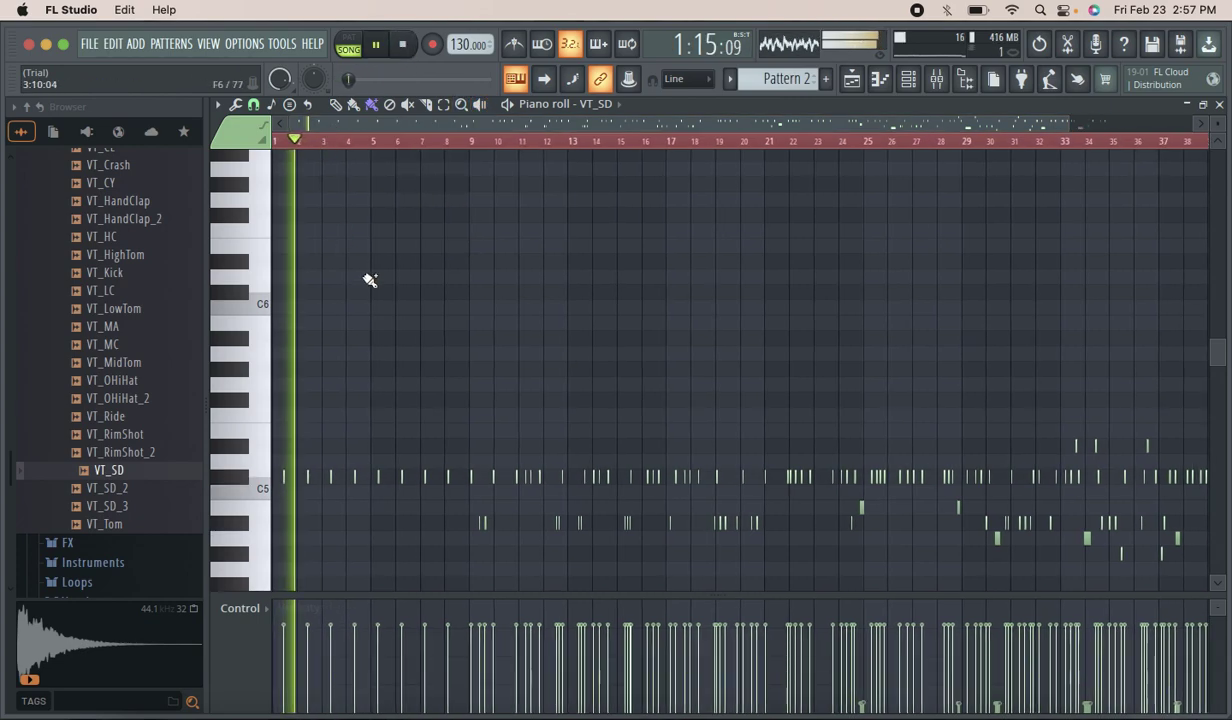
pyautogui.moveTo(373, 262)
pyautogui.mouseDown()
pyautogui.moveTo(385, 290)
pyautogui.moveTo(581, 419)
pyautogui.moveTo(662, 438)
pyautogui.mouseUp()
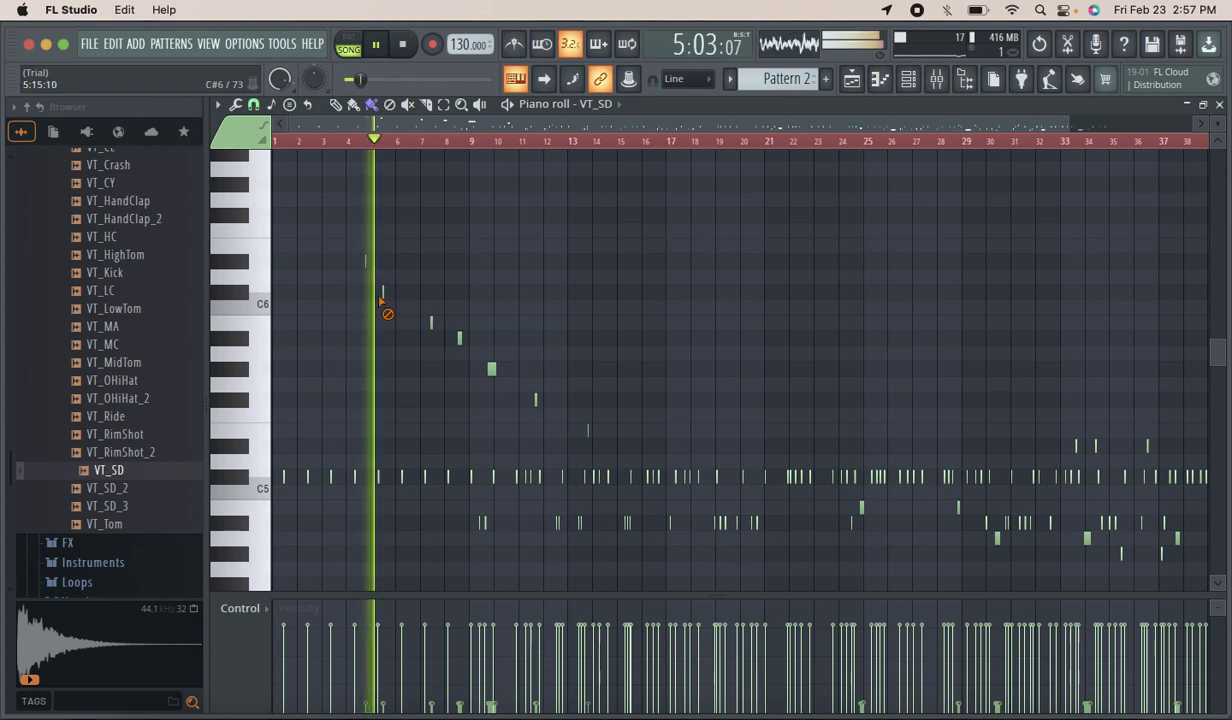
pyautogui.moveTo(373, 268)
pyautogui.mouseDown()
pyautogui.moveTo(417, 325)
pyautogui.moveTo(464, 328)
pyautogui.moveTo(433, 341)
pyautogui.moveTo(466, 341)
pyautogui.moveTo(442, 341)
pyautogui.moveTo(544, 385)
pyautogui.moveTo(527, 406)
pyautogui.moveTo(558, 398)
pyautogui.moveTo(602, 424)
pyautogui.moveTo(569, 433)
pyautogui.moveTo(610, 440)
pyautogui.mouseUp()
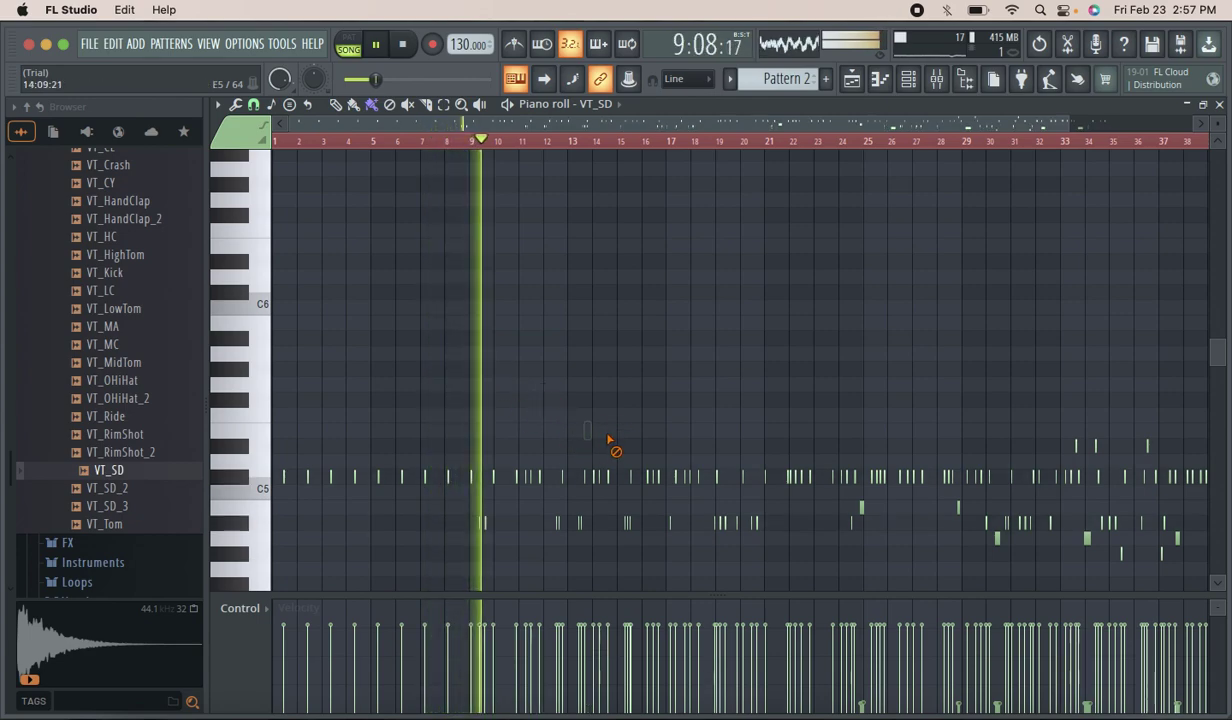
# Try different positions for a low-velocity B4 note in bar 10, replaying from around bars 8 and 9 to compare them.
pyautogui.click(498, 508)
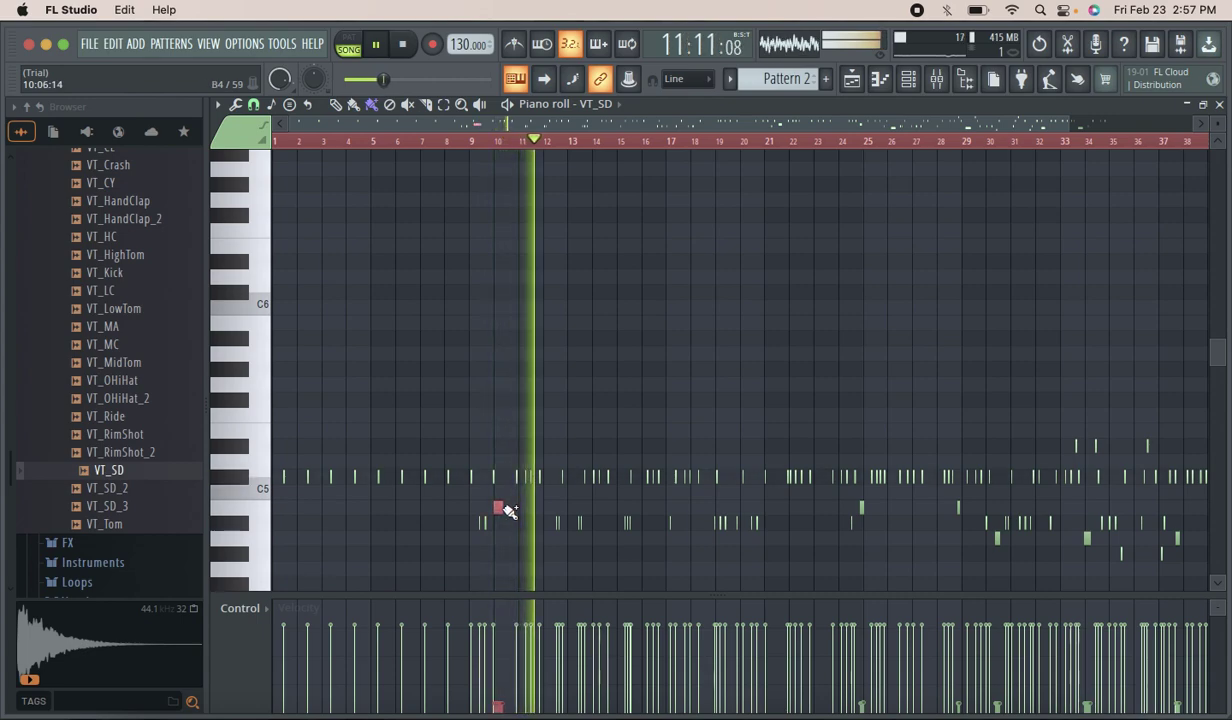
pyautogui.click(459, 141)
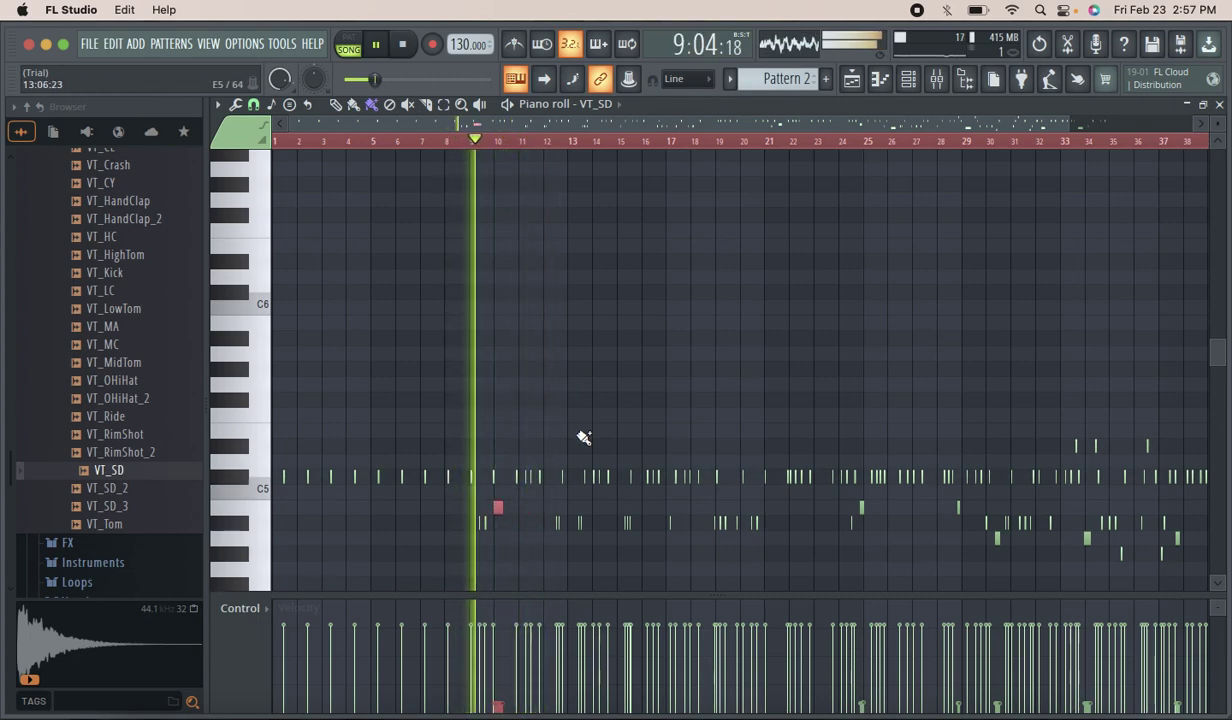
pyautogui.rightClick(499, 508)
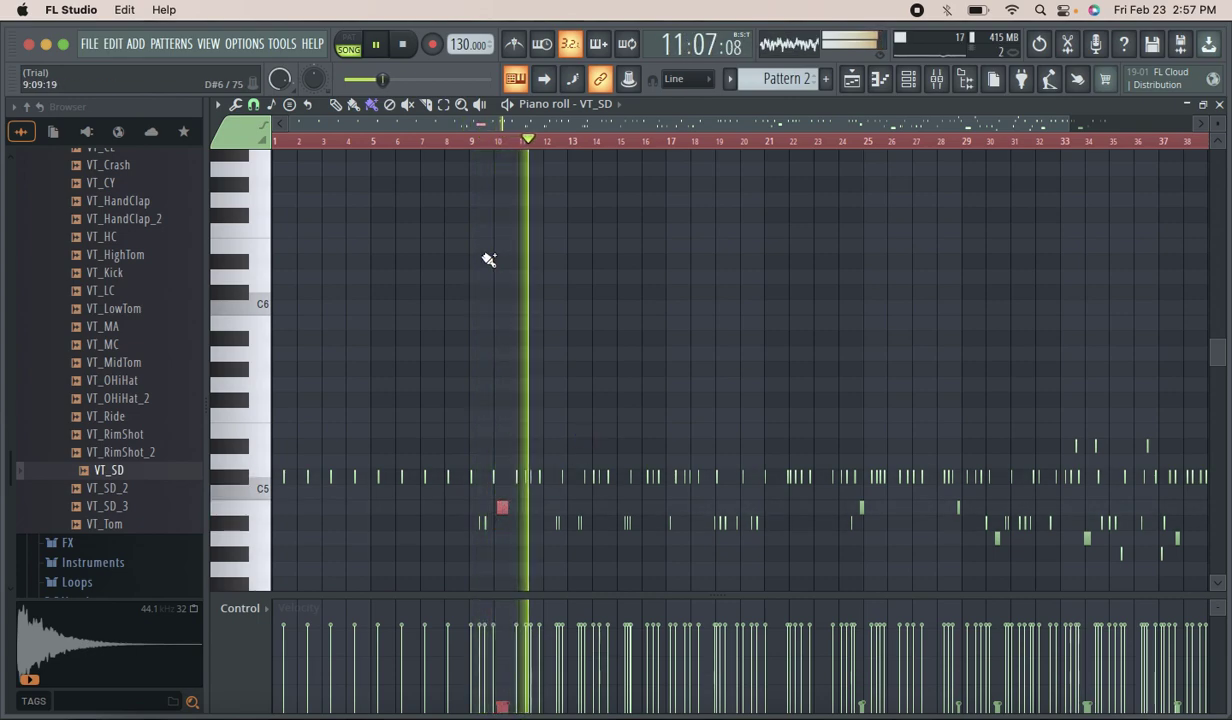
pyautogui.click(458, 141)
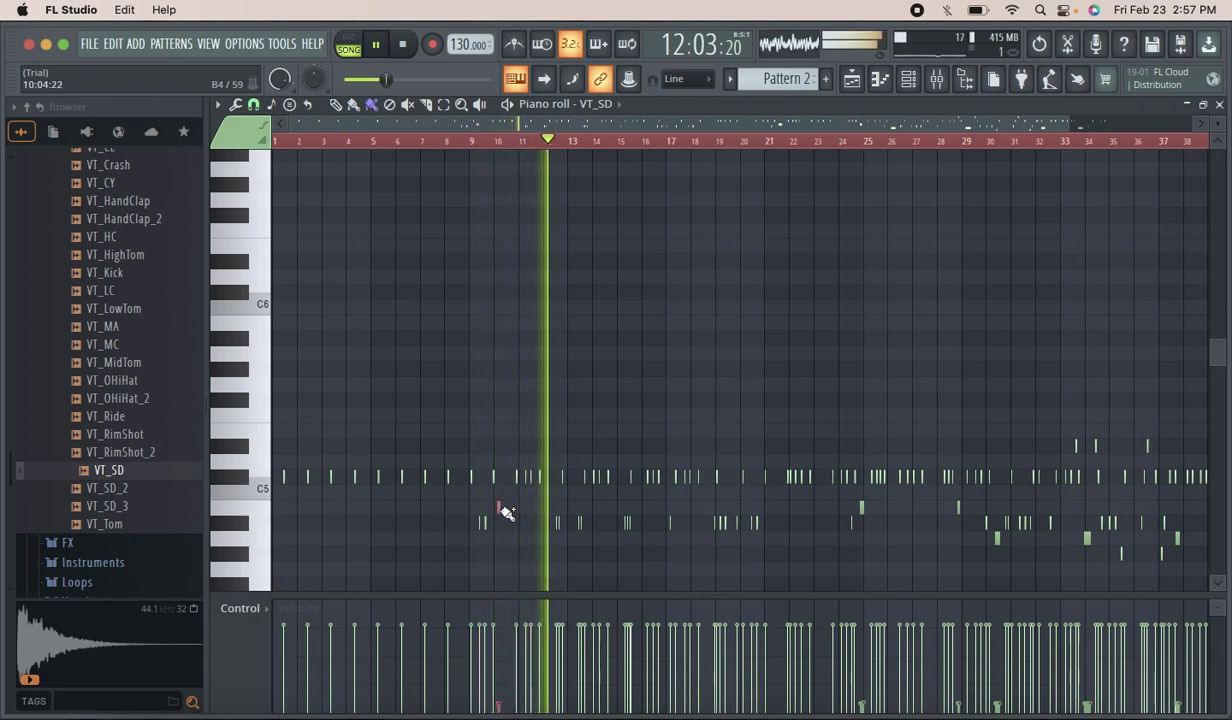
pyautogui.click(454, 141)
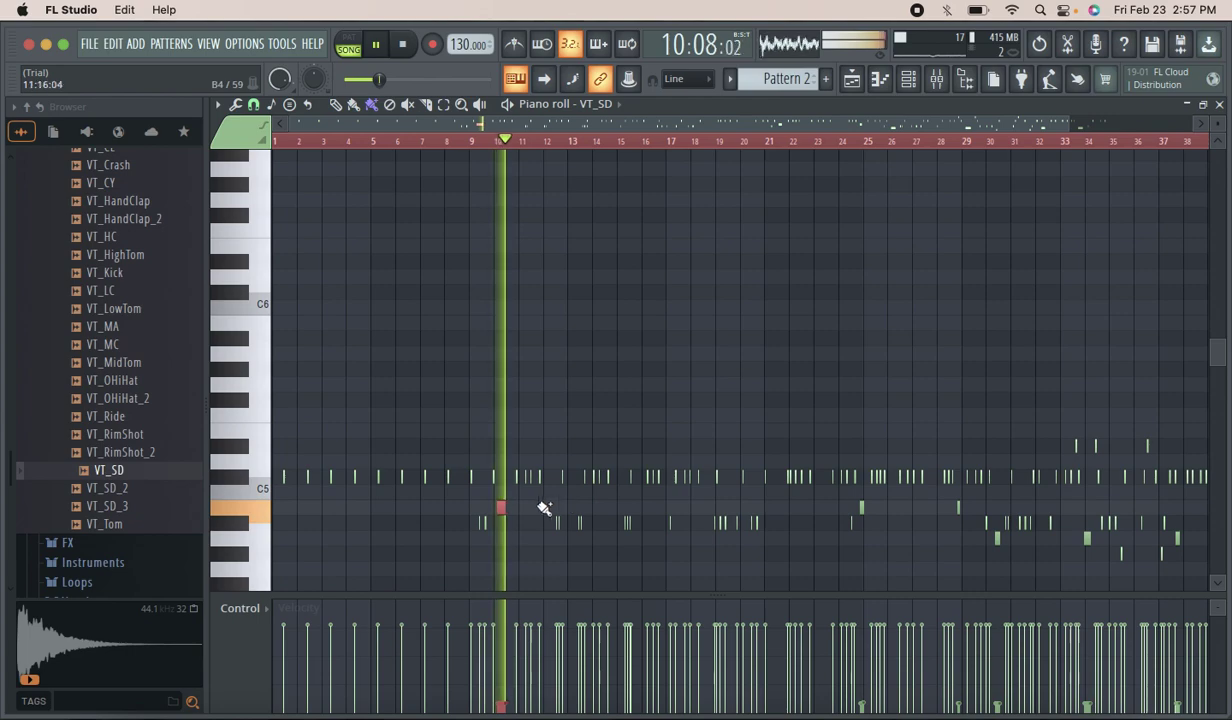
pyautogui.click(454, 143)
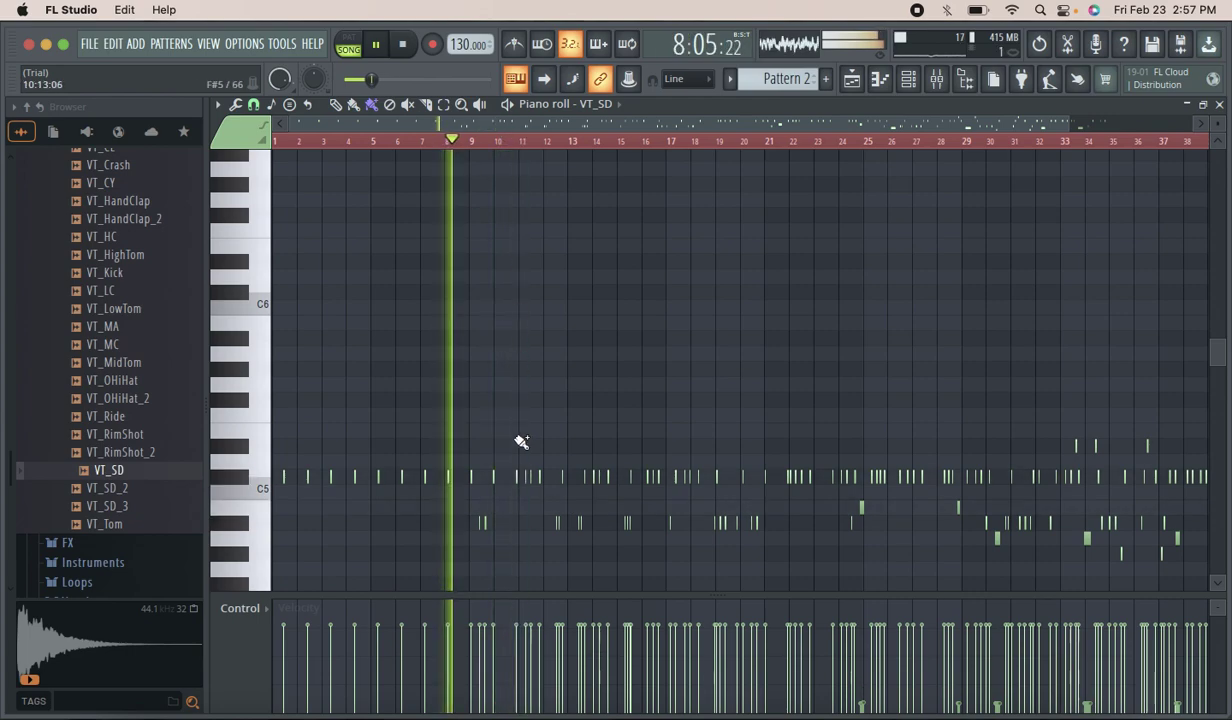
pyautogui.click(505, 507)
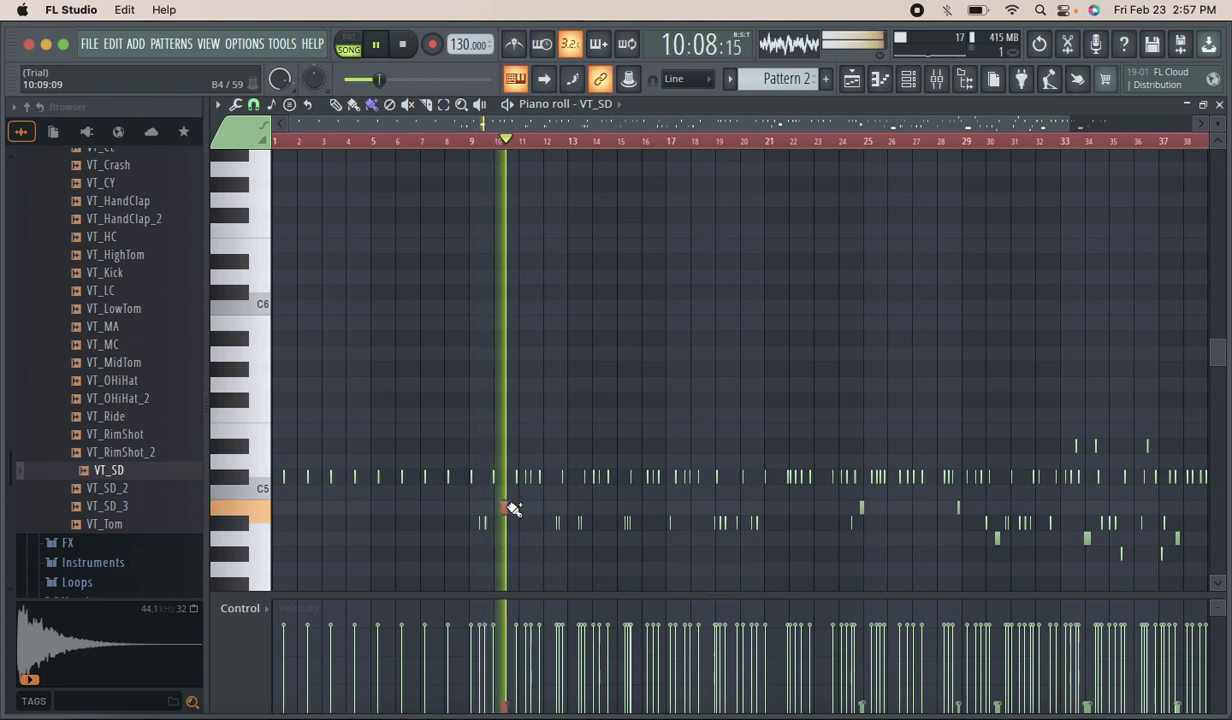
pyautogui.click(505, 509)
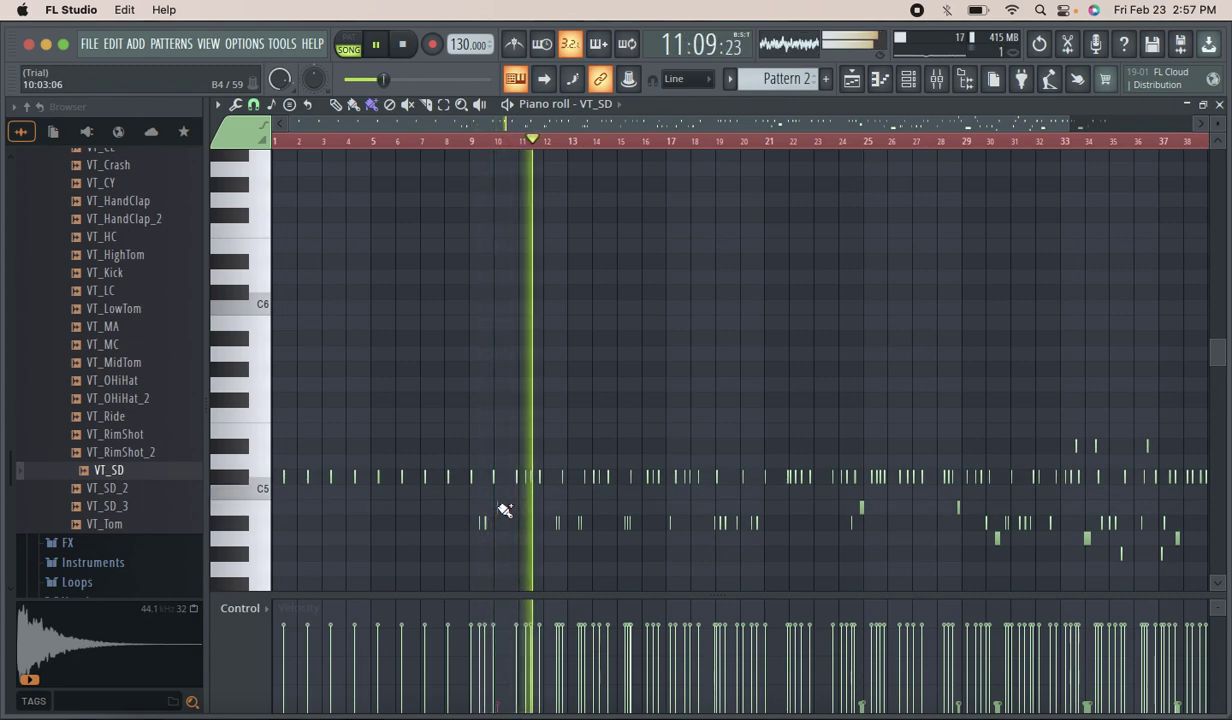
pyautogui.click(474, 142)
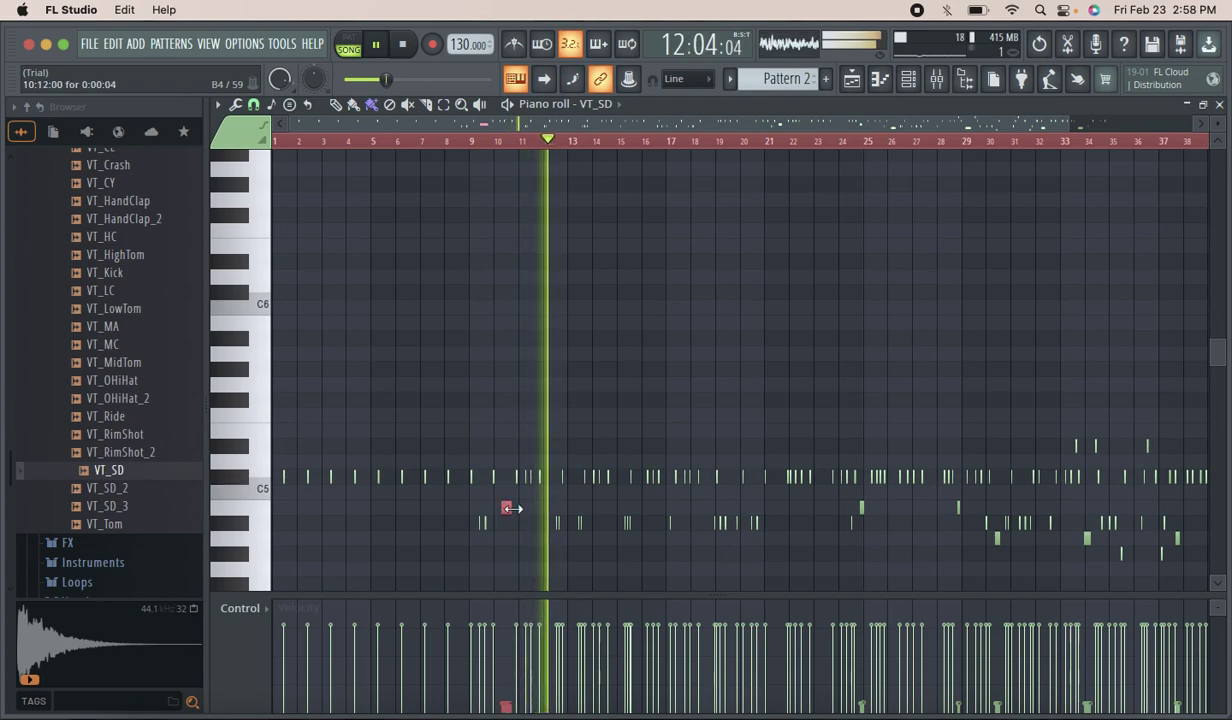
pyautogui.click(463, 145)
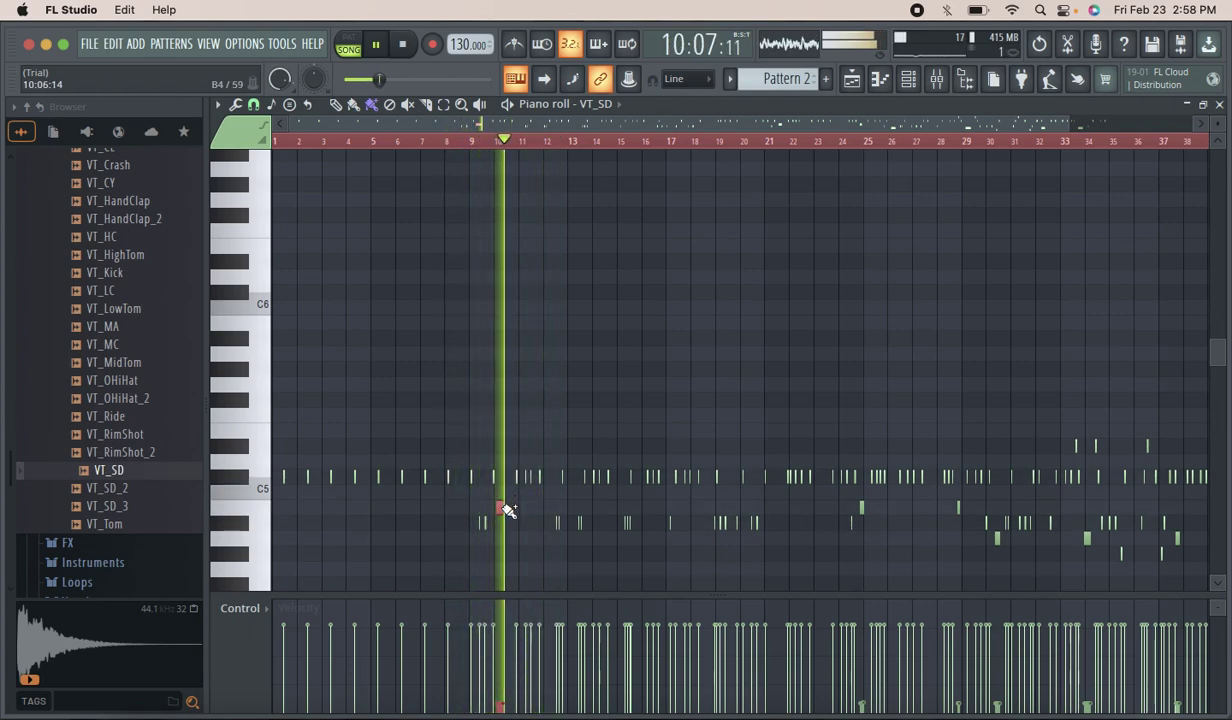
pyautogui.click(479, 143)
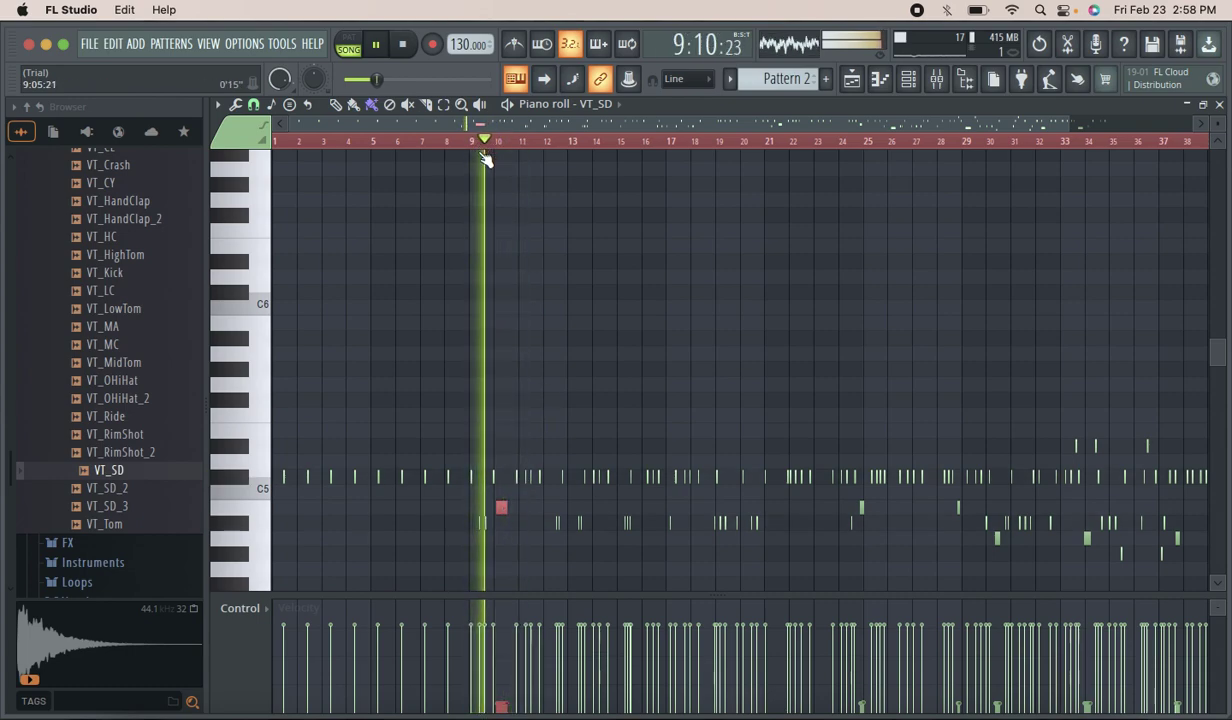
# Replace the B4 note in bar 10 with a repositioned one and replay from around bar 8.
pyautogui.rightClick(498, 508)
pyautogui.click(500, 507)
pyautogui.moveTo(501, 507); pyautogui.dragTo(508, 509)
pyautogui.click(452, 143)
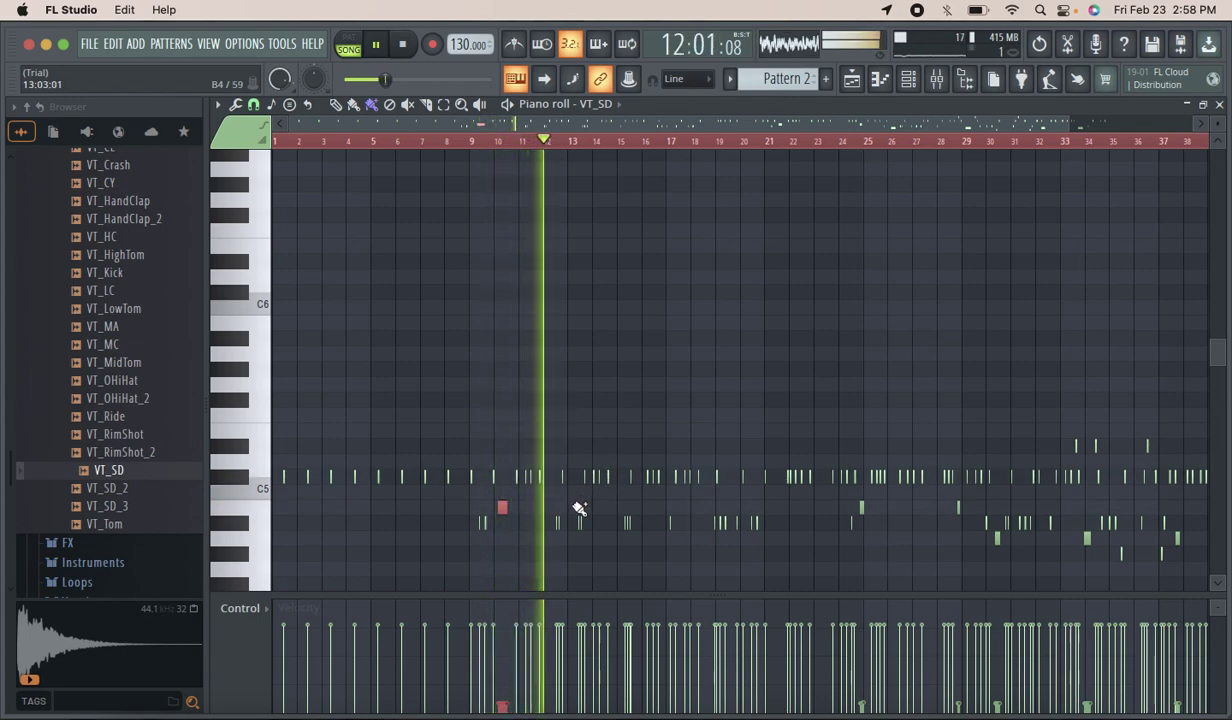
# Add a low-velocity B5 note near the end of bar 14 and a B4 note near the end of bar 16.
pyautogui.click(577, 322)
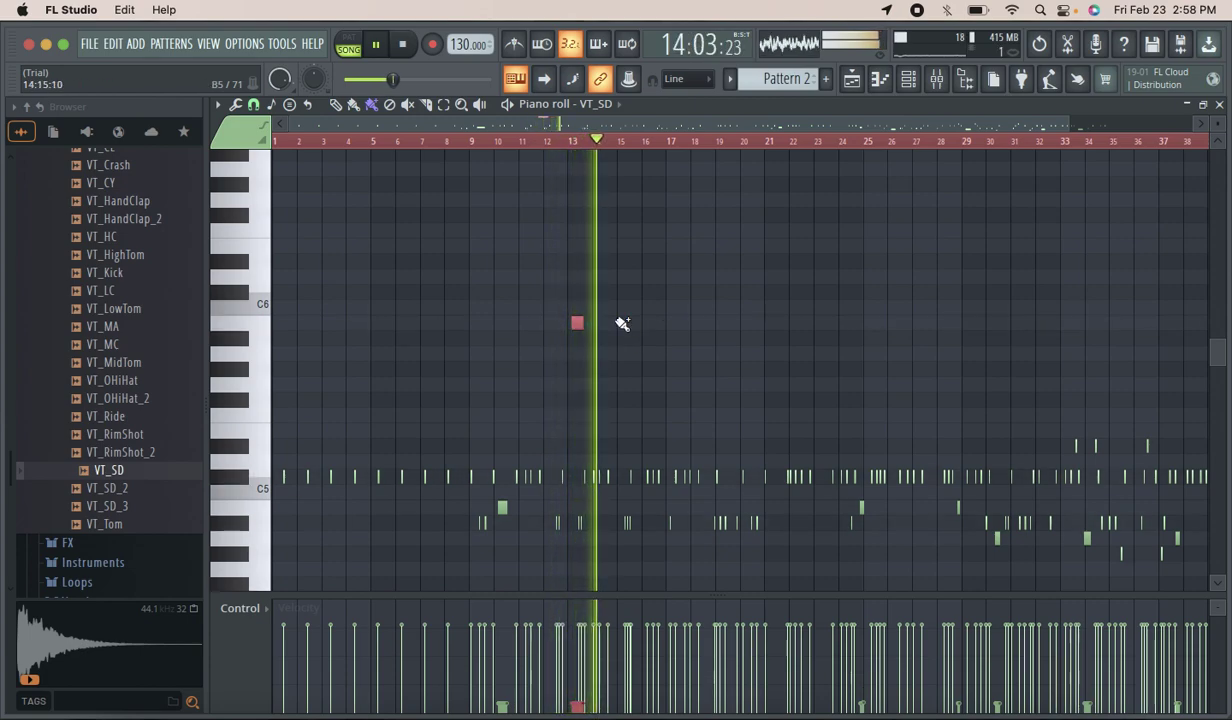
pyautogui.click(618, 323)
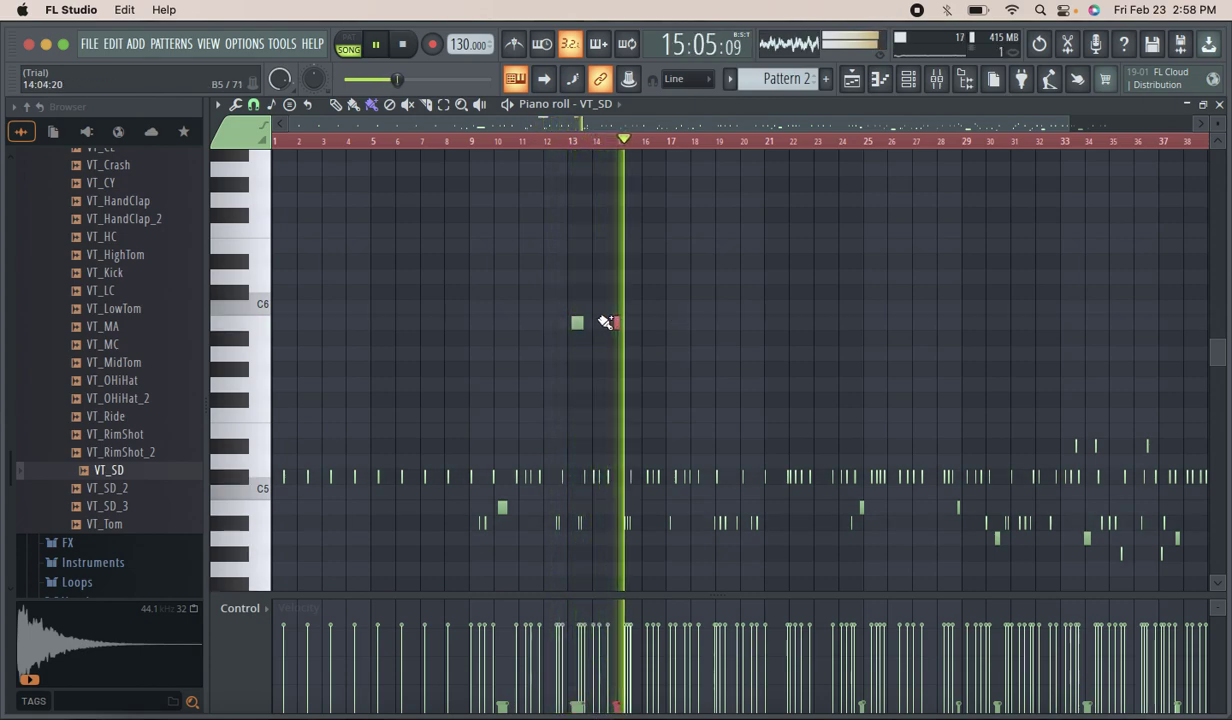
pyautogui.rightClick(576, 323)
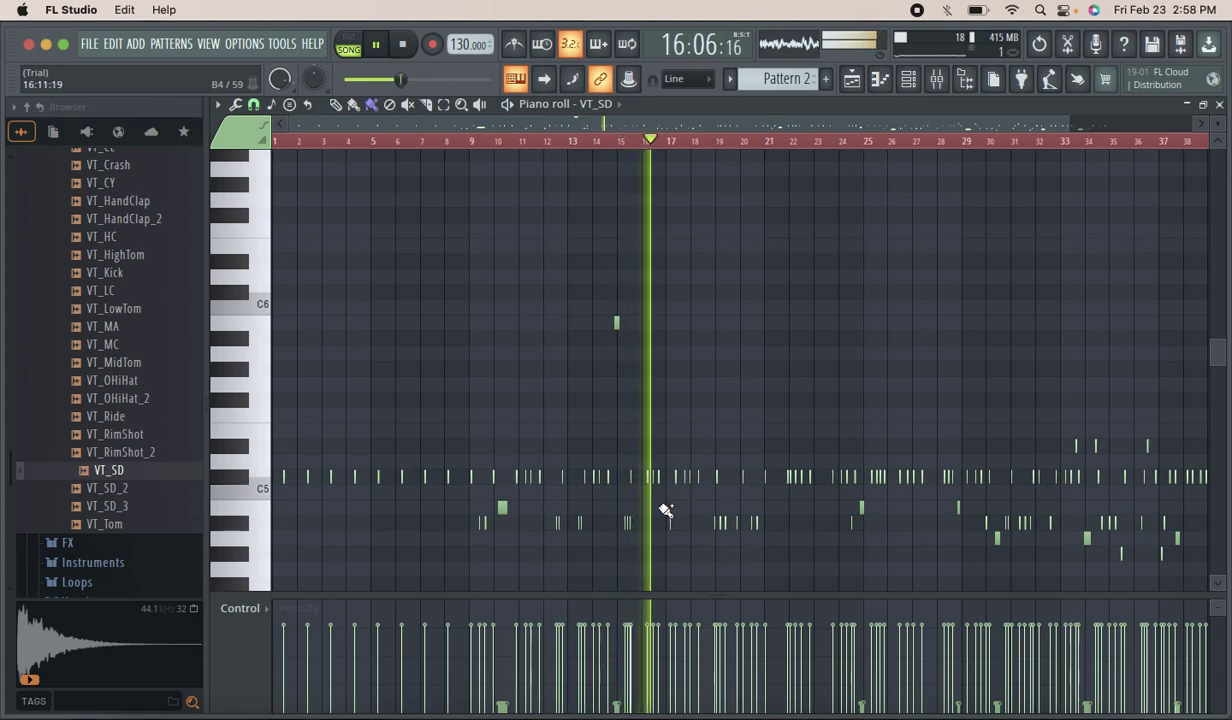
pyautogui.click(662, 507)
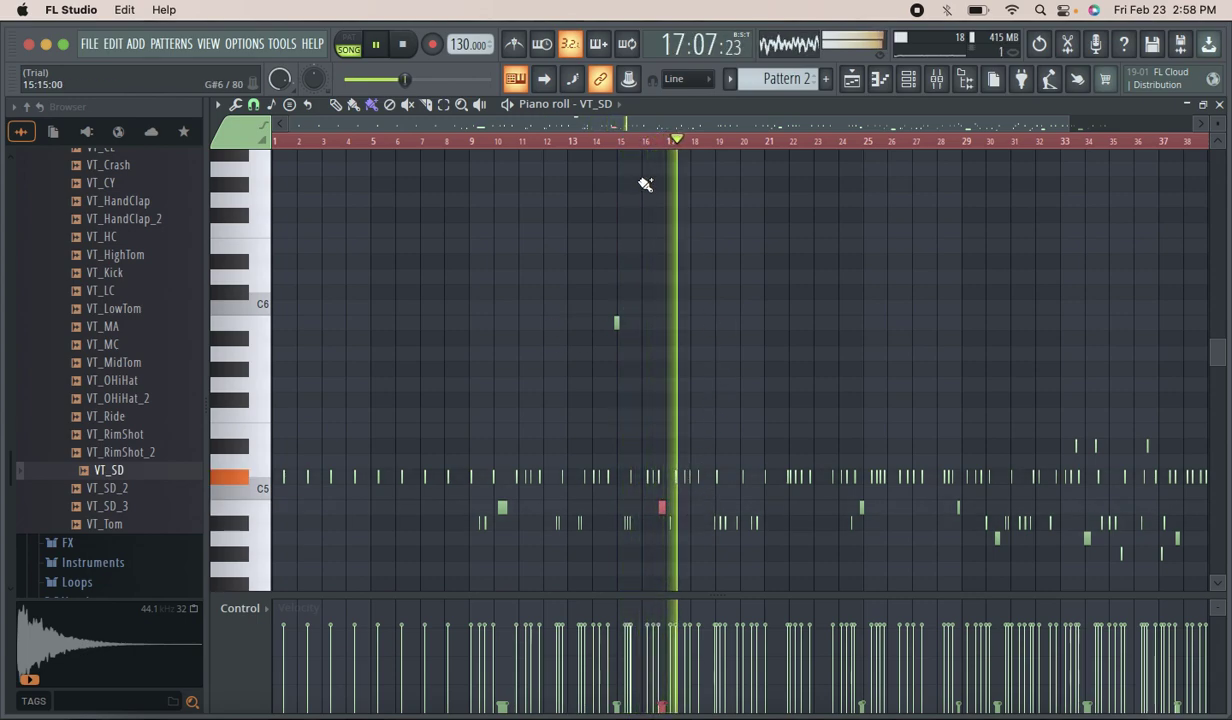
# Add a low-velocity B5 note in bar 21 and B4 notes around bar 23 of the VT_SD part.
pyautogui.click(713, 339)
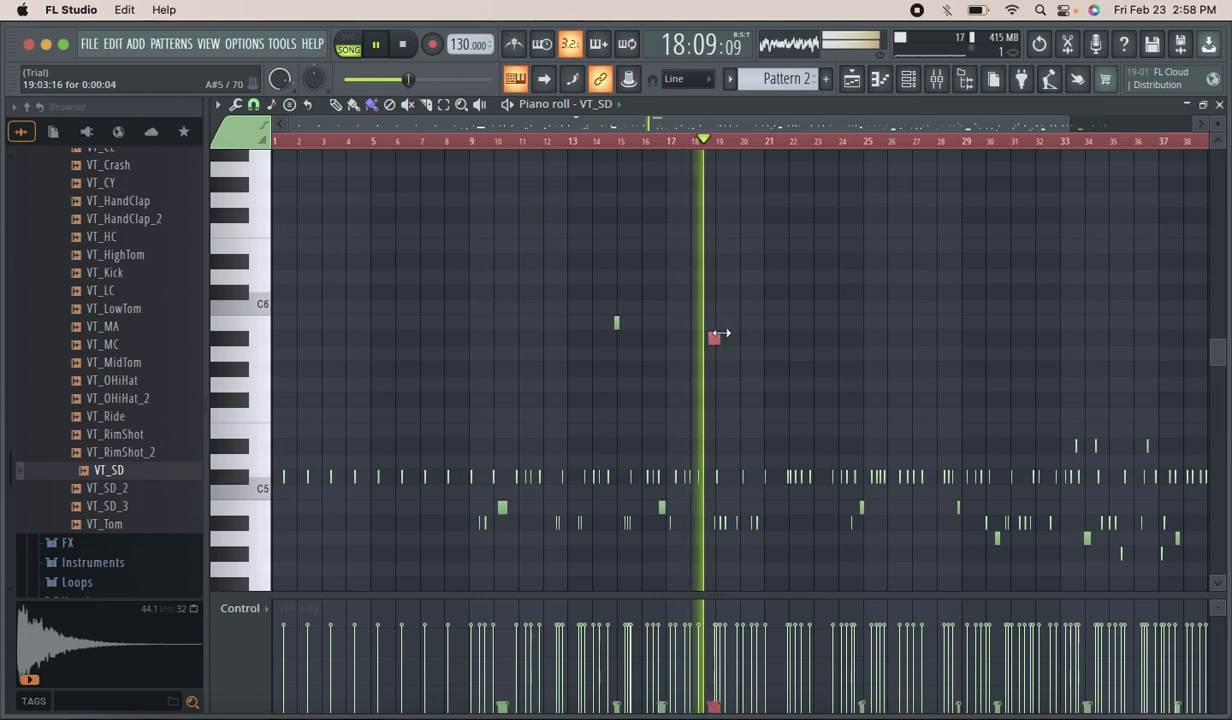
pyautogui.rightClick(716, 338)
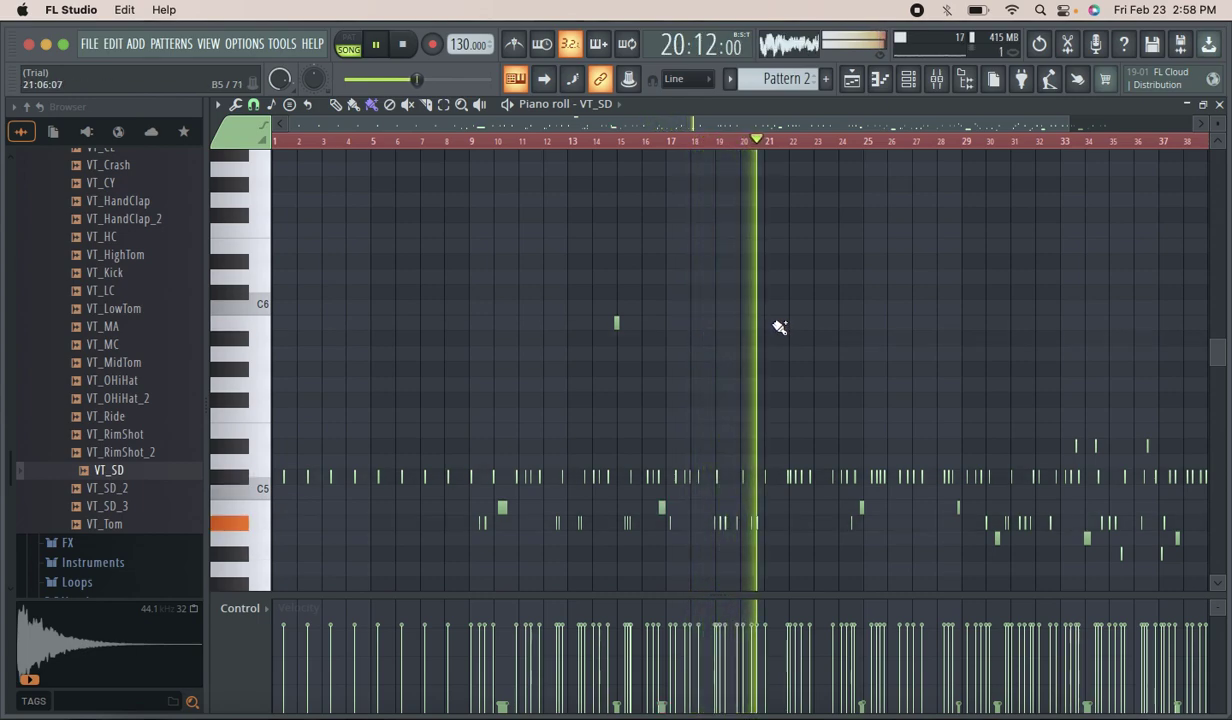
pyautogui.click(777, 324)
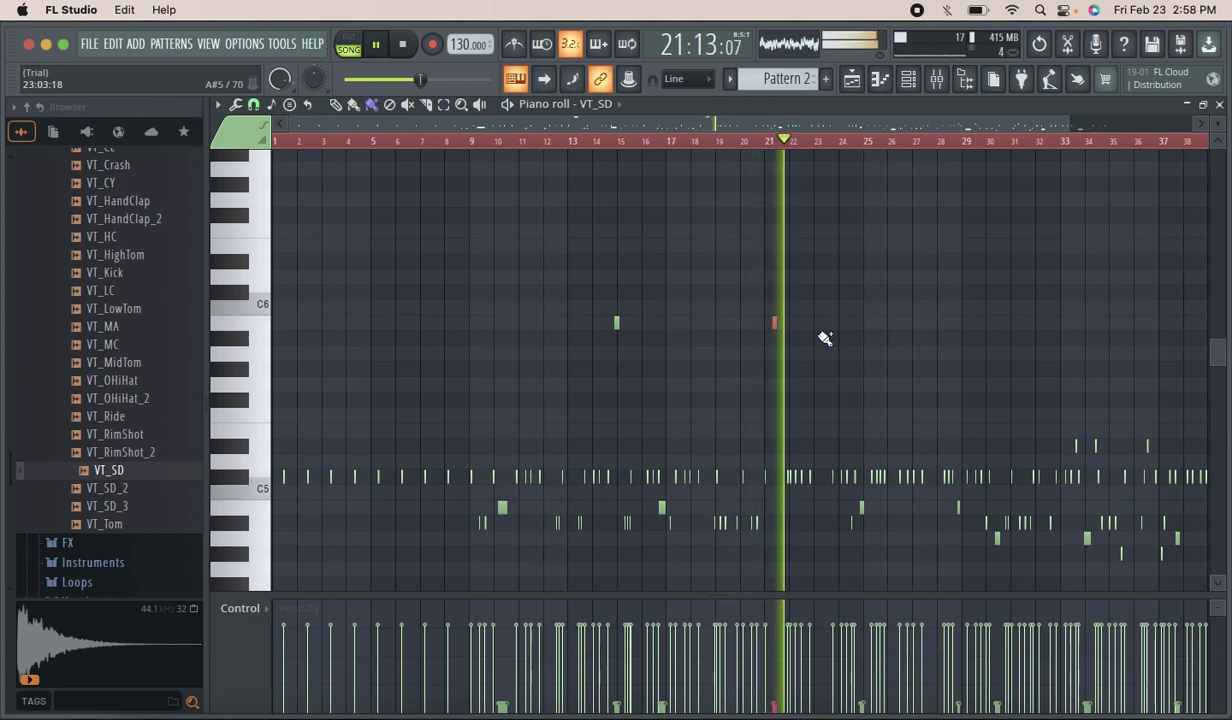
pyautogui.click(823, 509)
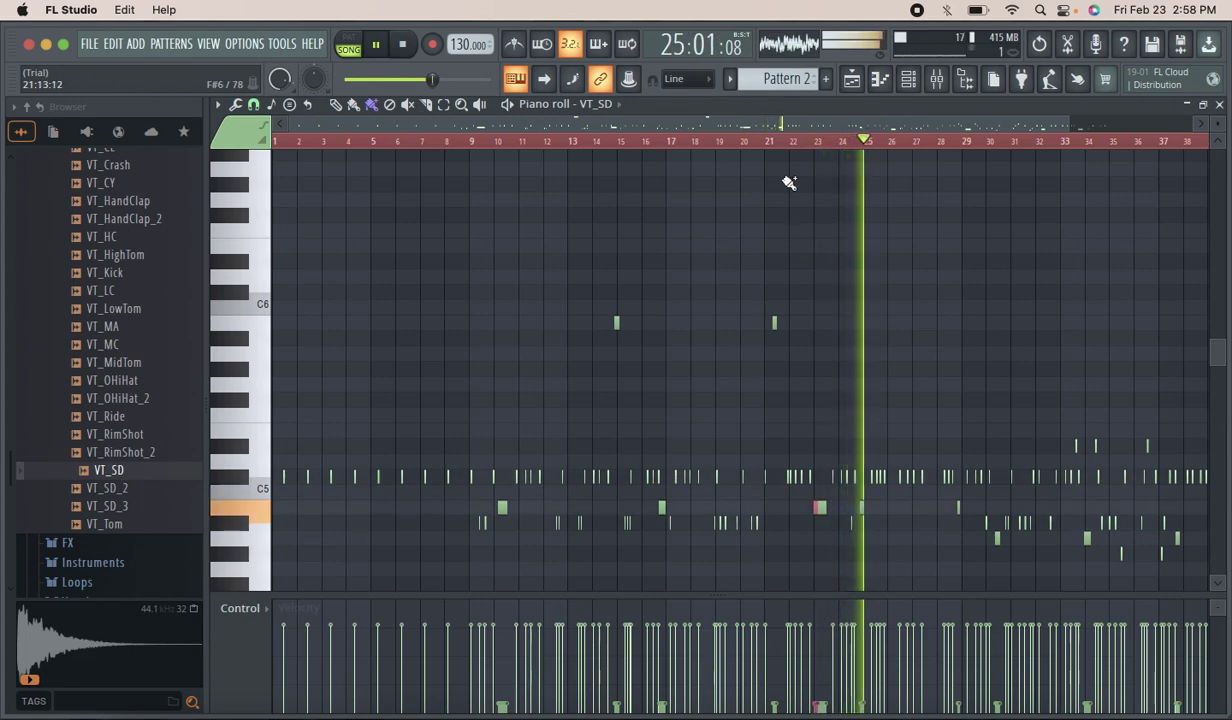
# Replace the B4 notes around bar 23 with one repositioned low-velocity B4 note, replaying from around bars 20 and 21.
pyautogui.click(779, 141)
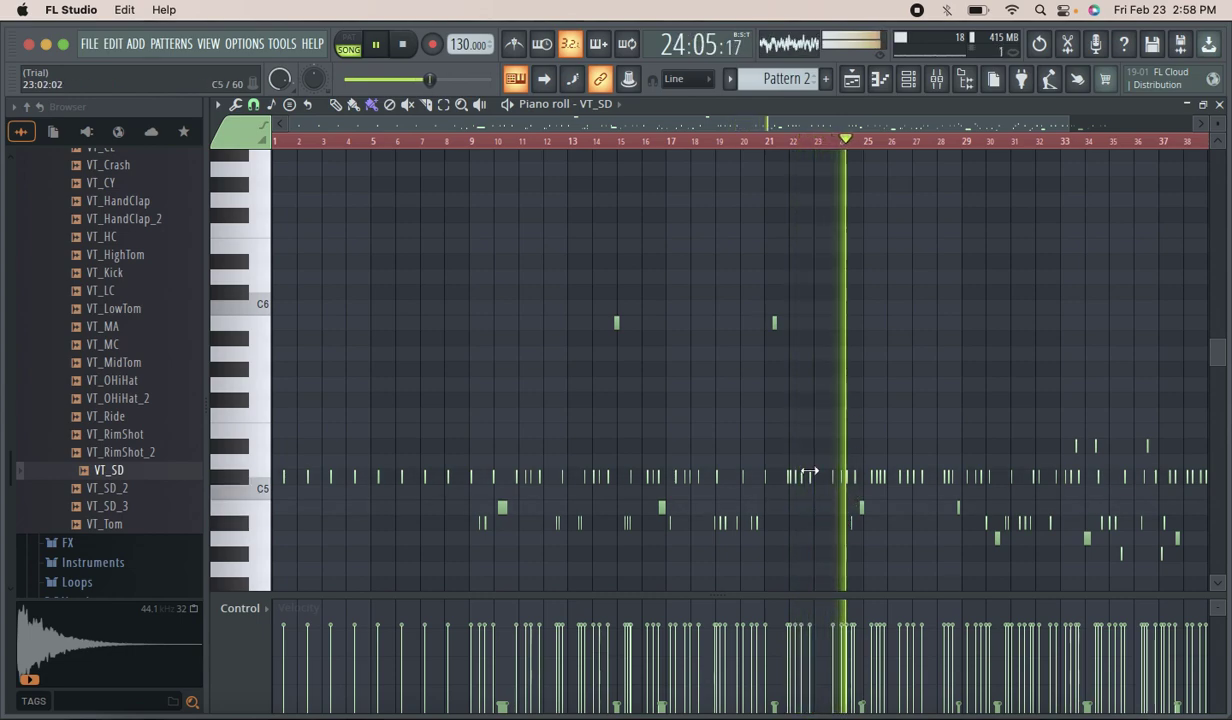
pyautogui.click(774, 143)
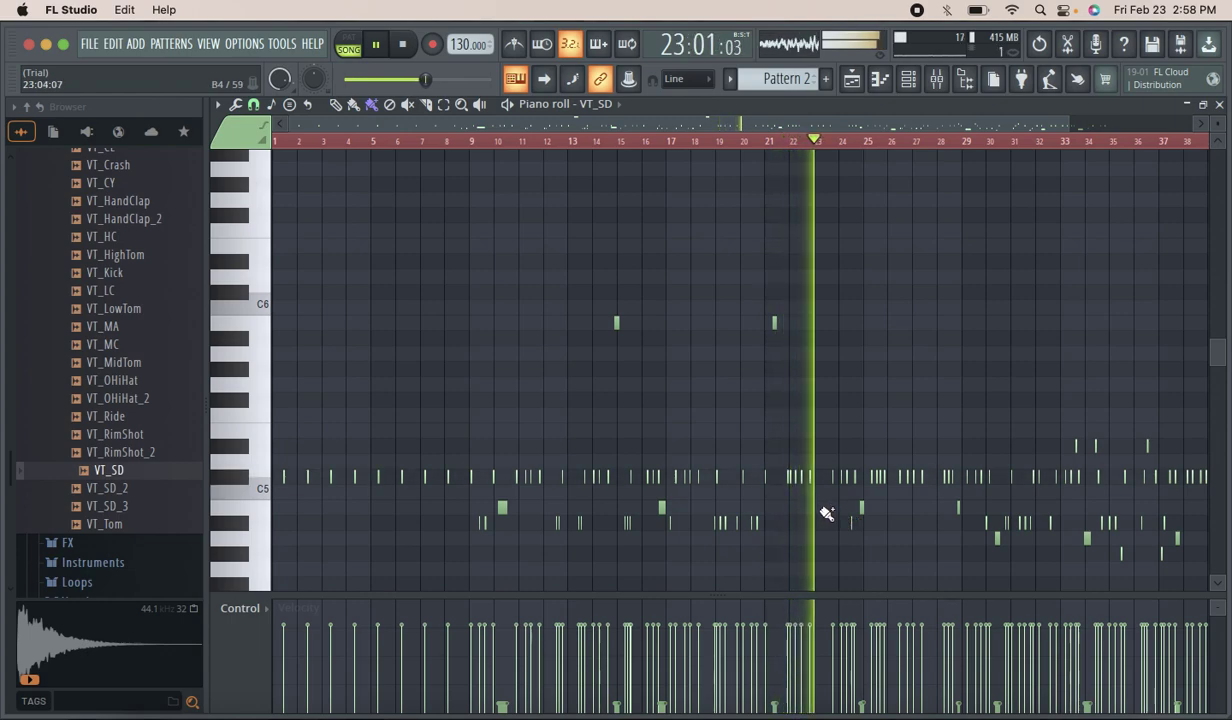
pyautogui.click(742, 140)
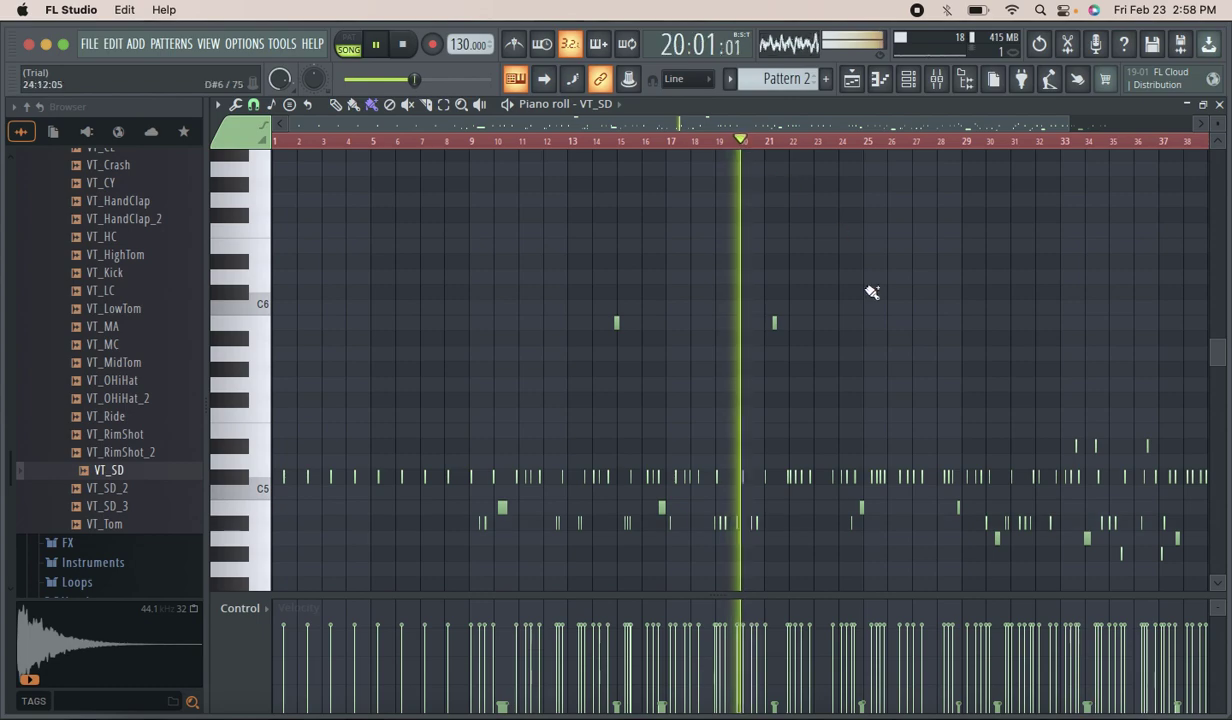
pyautogui.click(823, 506)
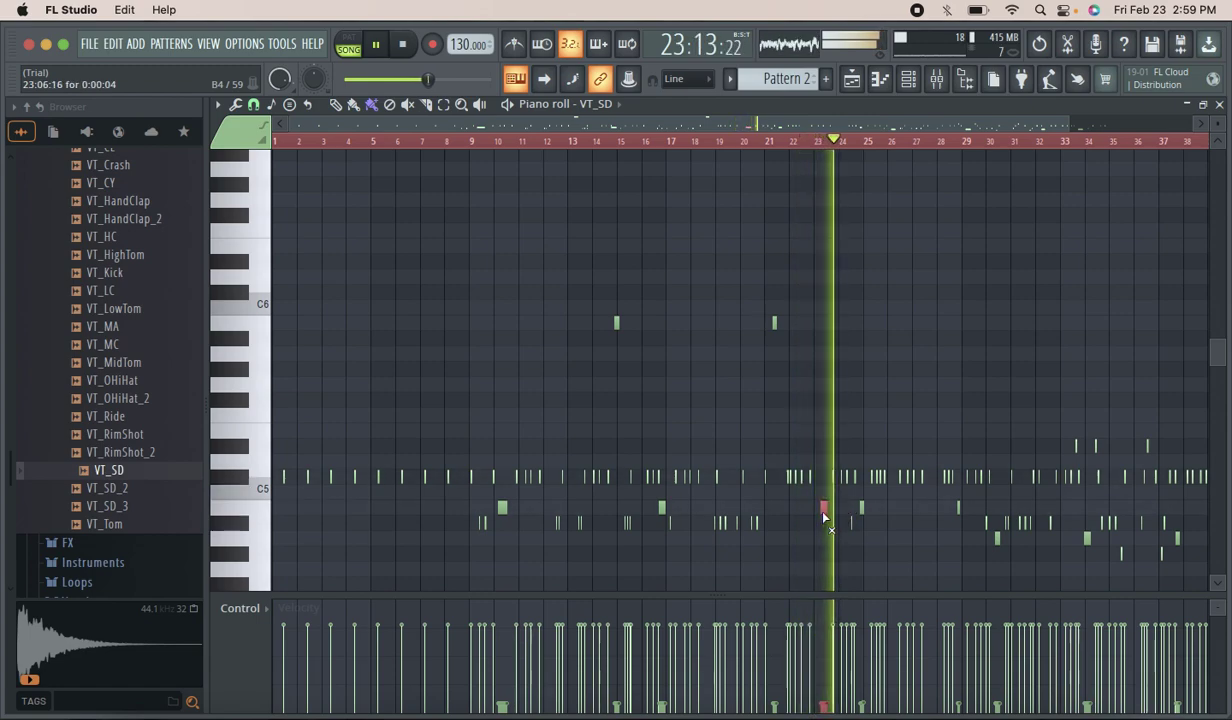
# Add low-velocity B5 notes in bars 26, 28 and 31 and an A5 note in bar 30.
pyautogui.click(909, 322)
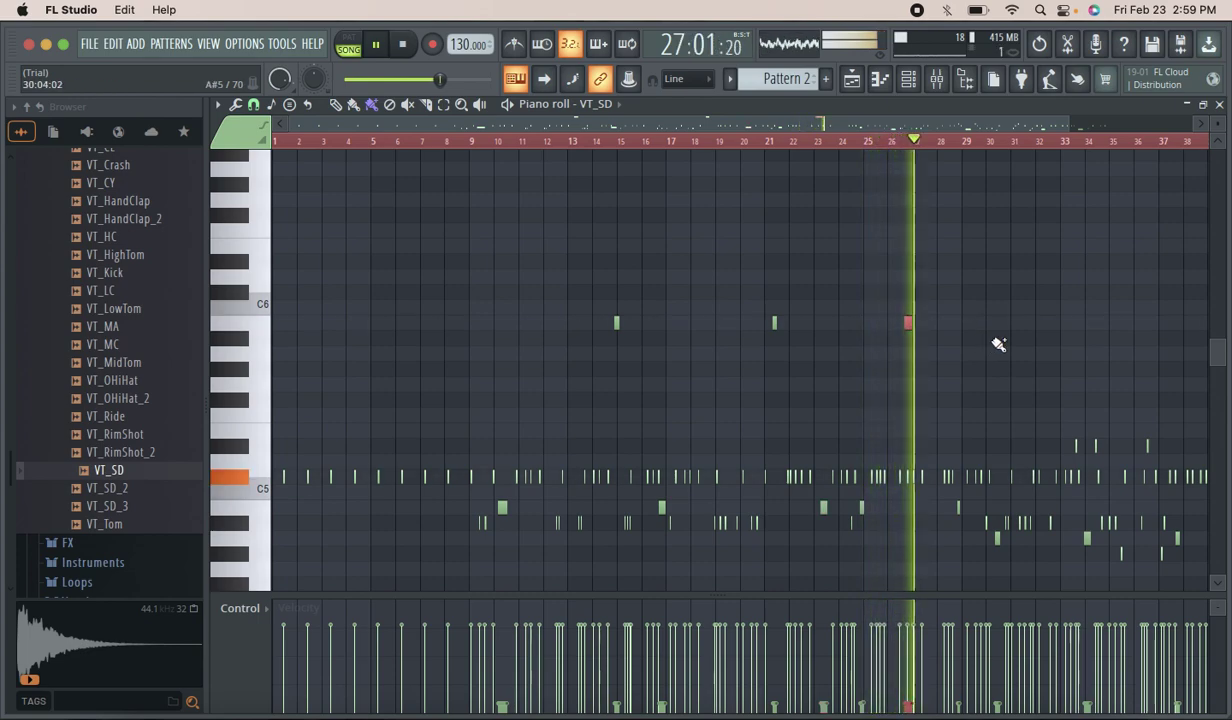
pyautogui.click(951, 323)
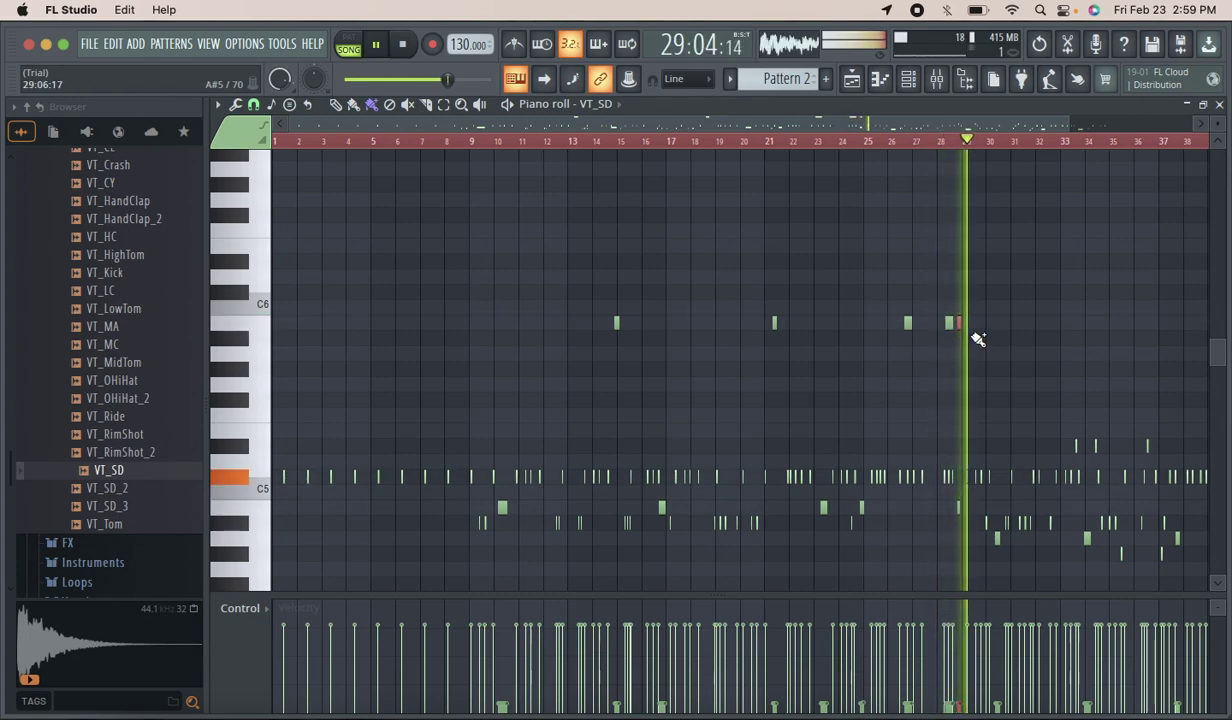
pyautogui.click(992, 353)
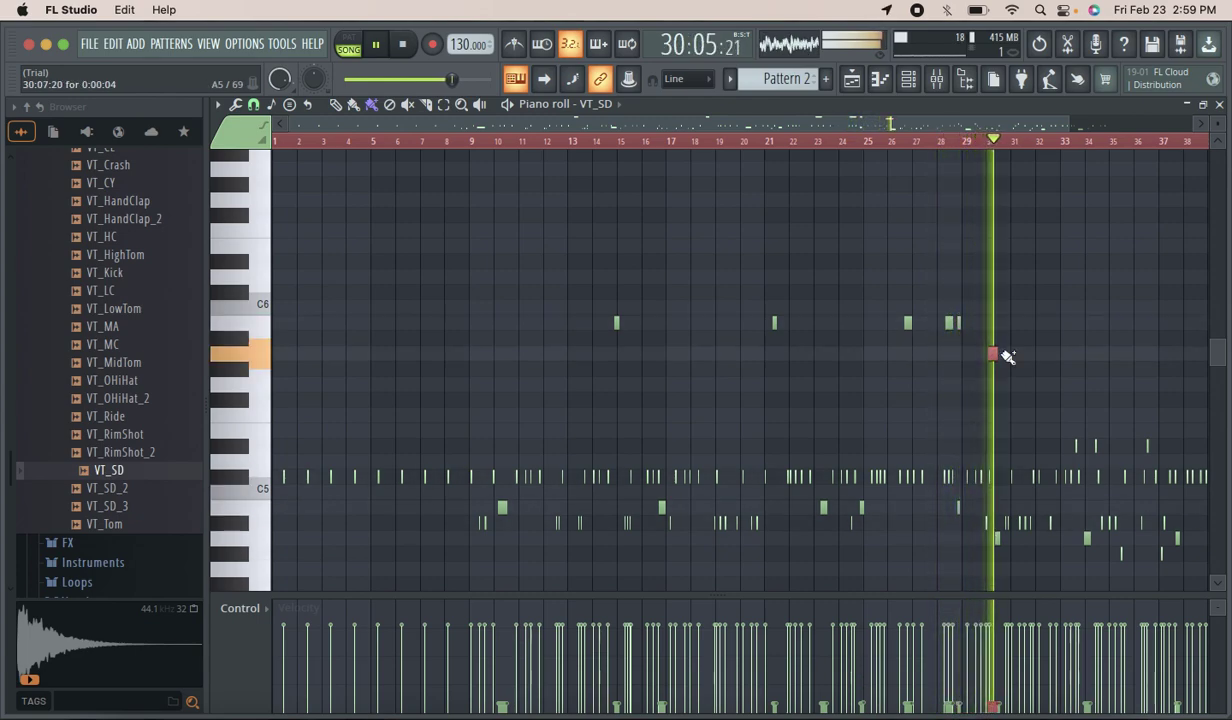
pyautogui.click(1026, 322)
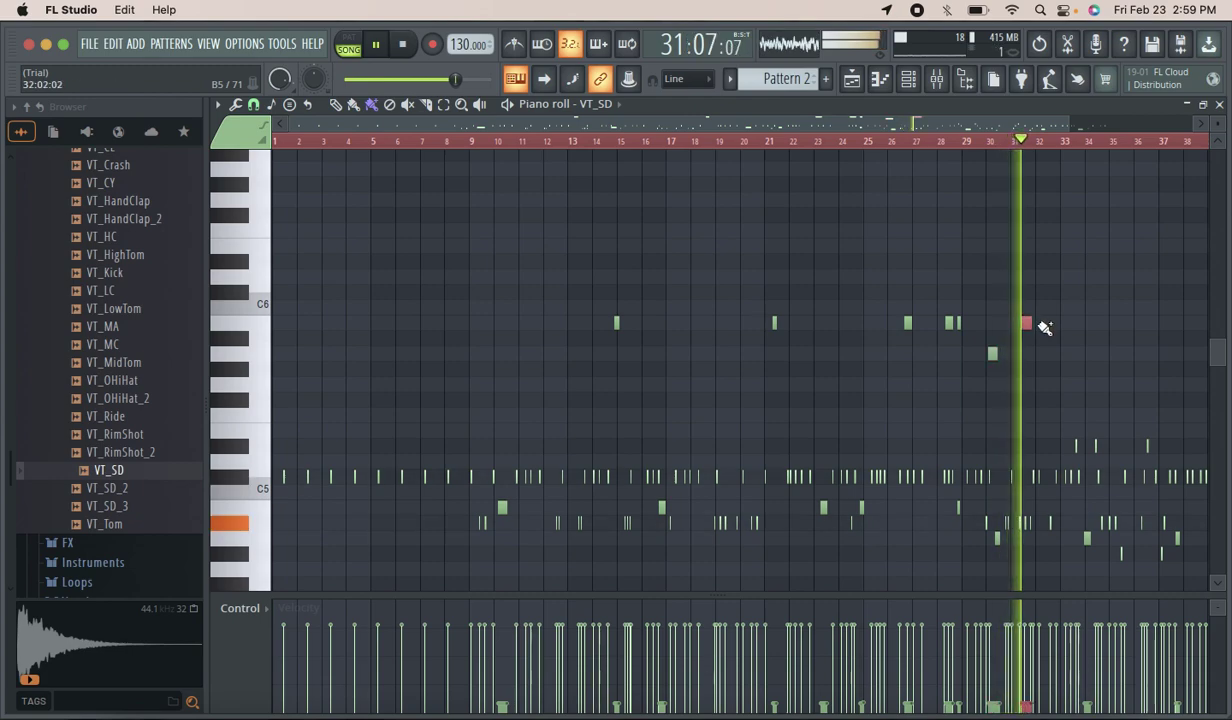
# Add low-velocity B5 notes in bars 32, 33, 35, 36, 37 and 39 of the VT_SD part.
pyautogui.click(1052, 323)
pyautogui.click(1061, 323)
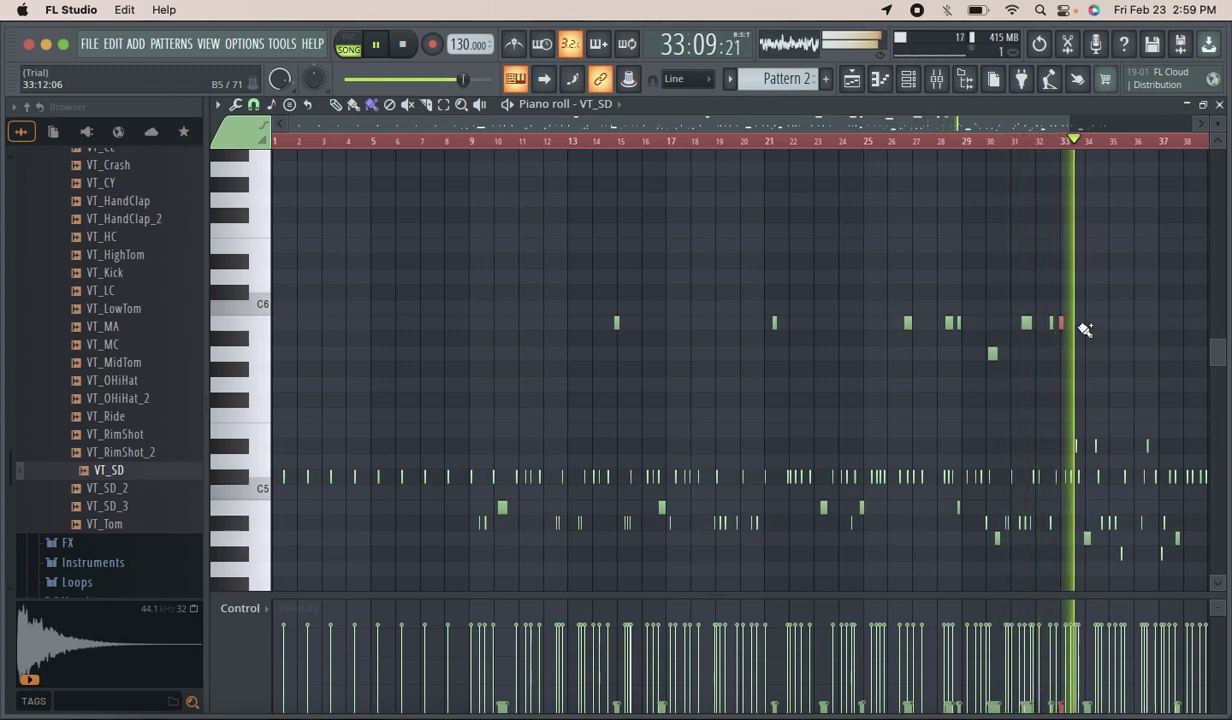
pyautogui.click(1084, 322)
pyautogui.click(1116, 322)
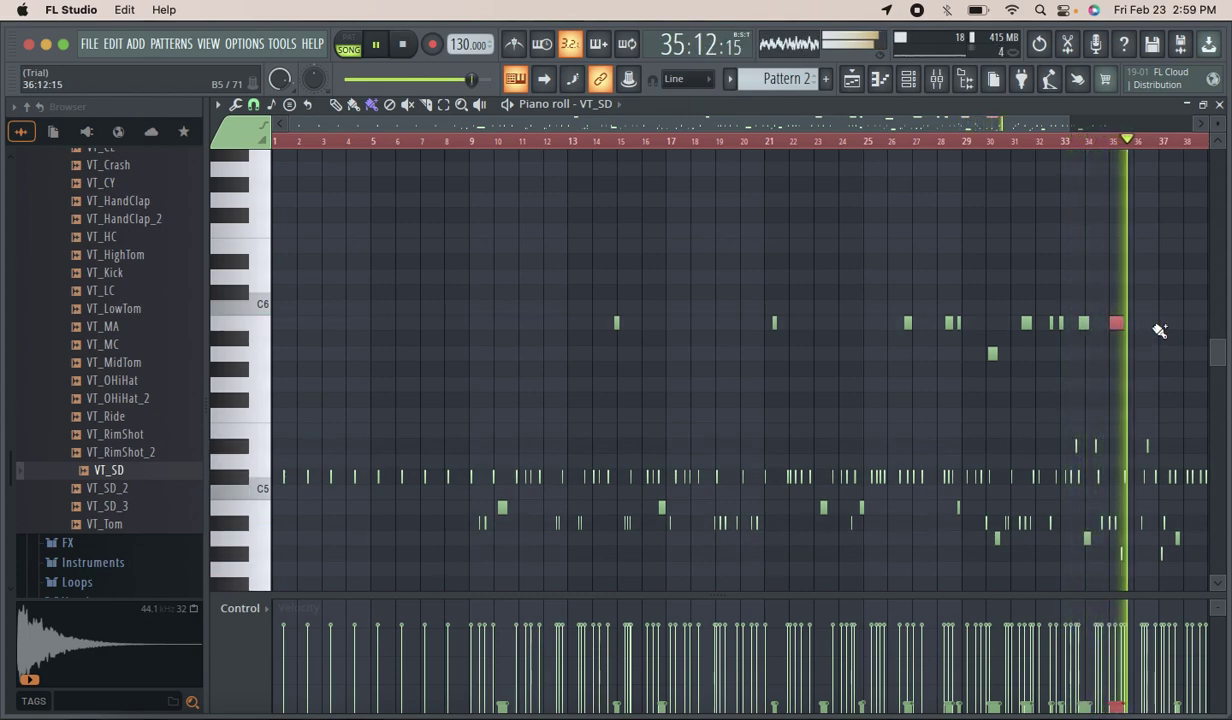
pyautogui.click(1155, 322)
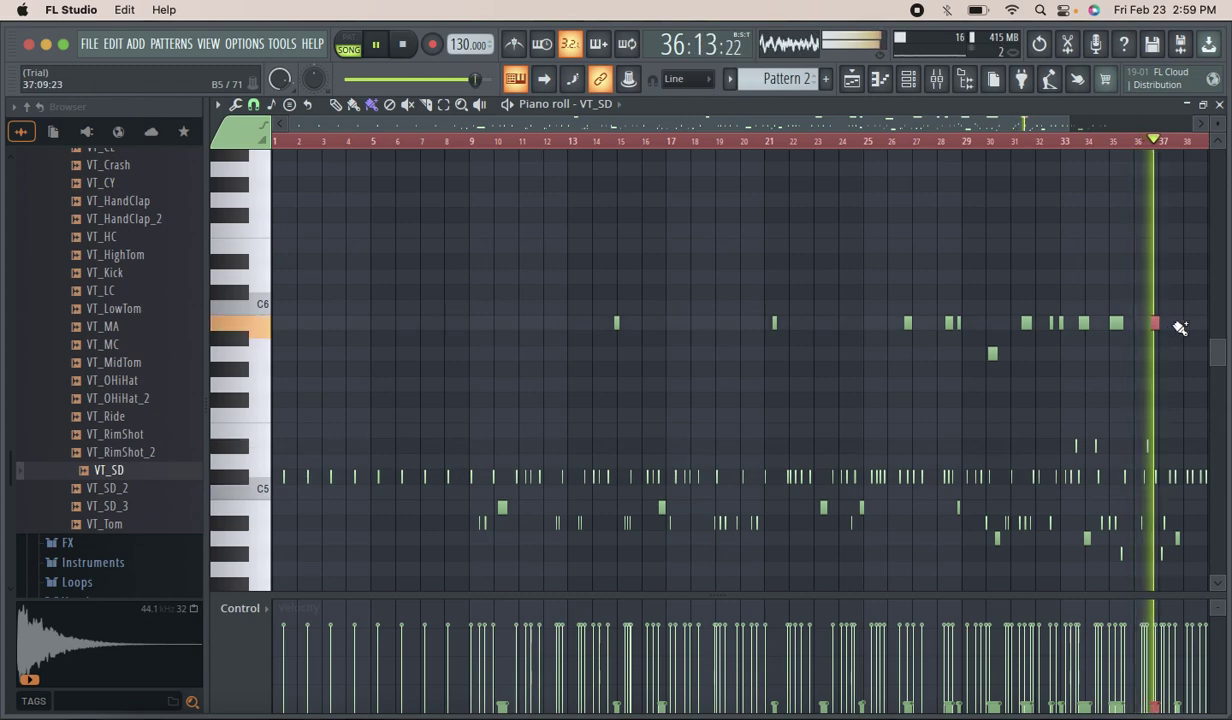
pyautogui.click(1179, 322)
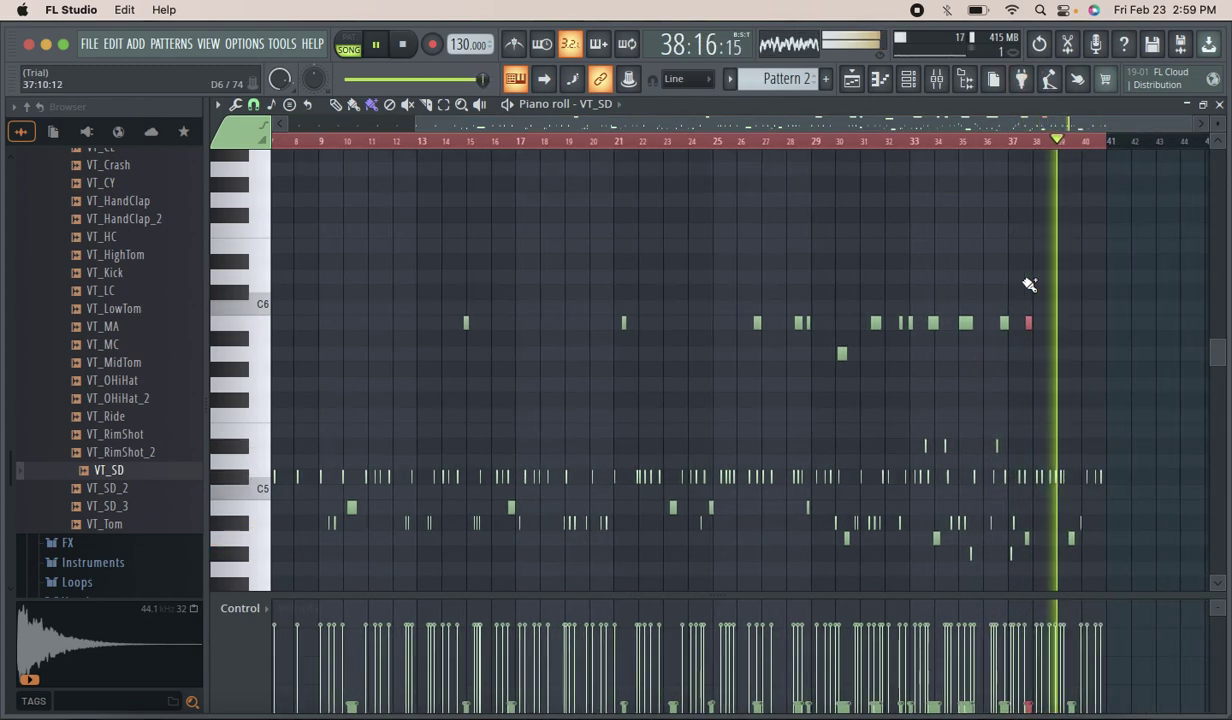
pyautogui.click(1078, 322)
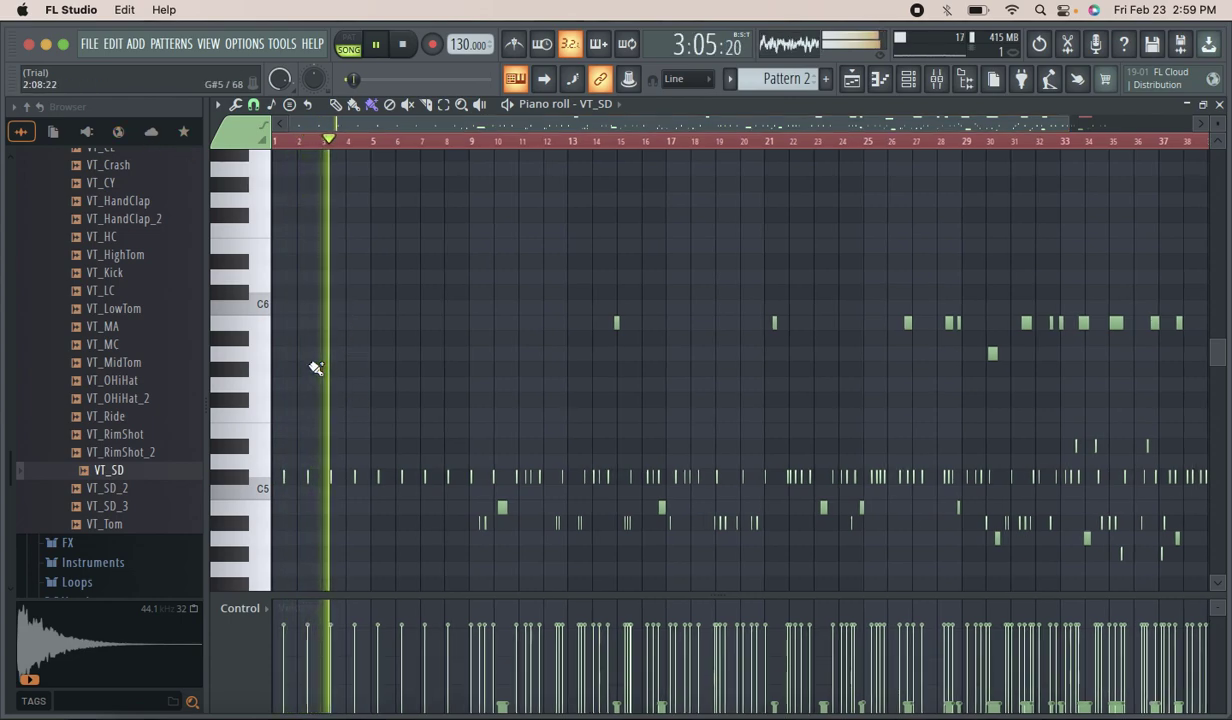
# Add low-velocity C#6 notes in bars 4 and 7, a B5 note in bar 6 and a C6 note in bar 2.
pyautogui.click(367, 292)
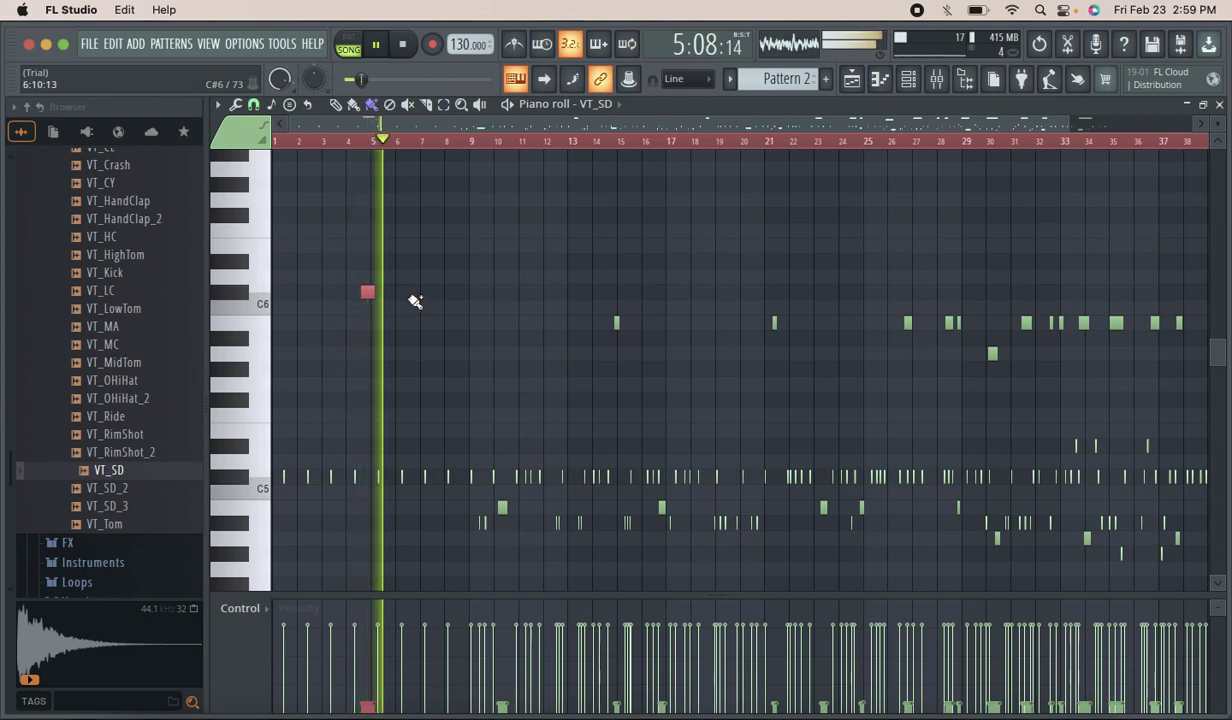
pyautogui.click(406, 322)
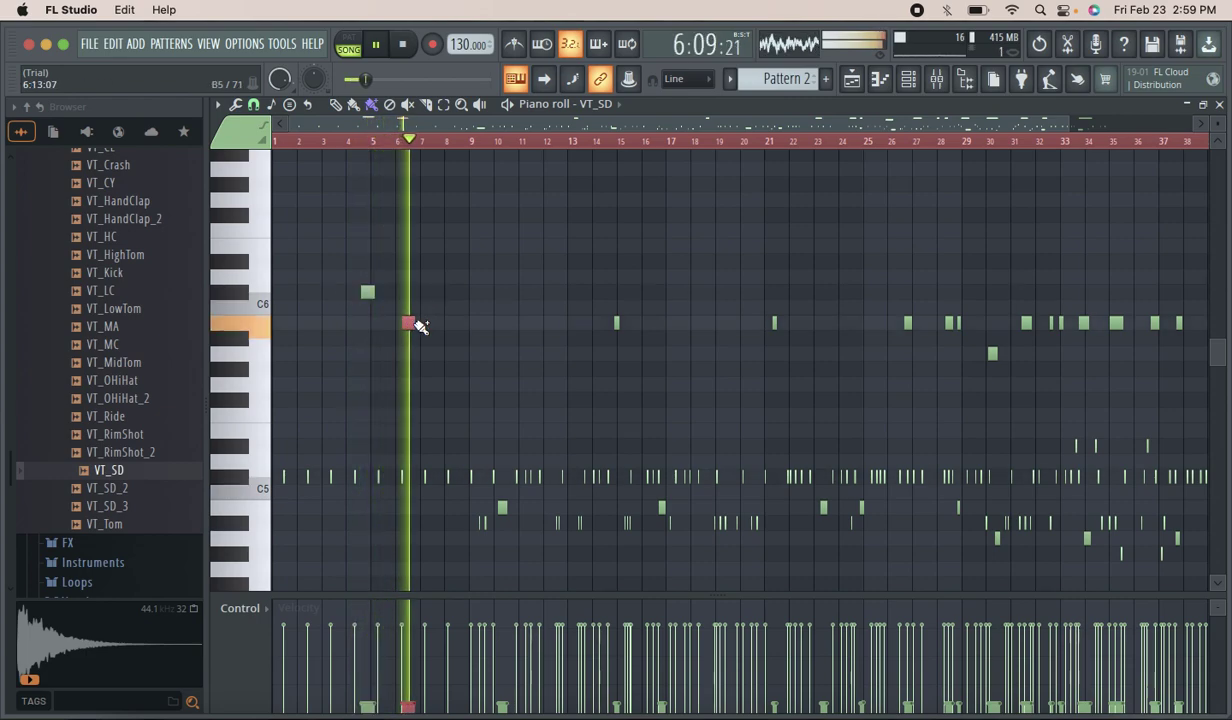
pyautogui.click(436, 292)
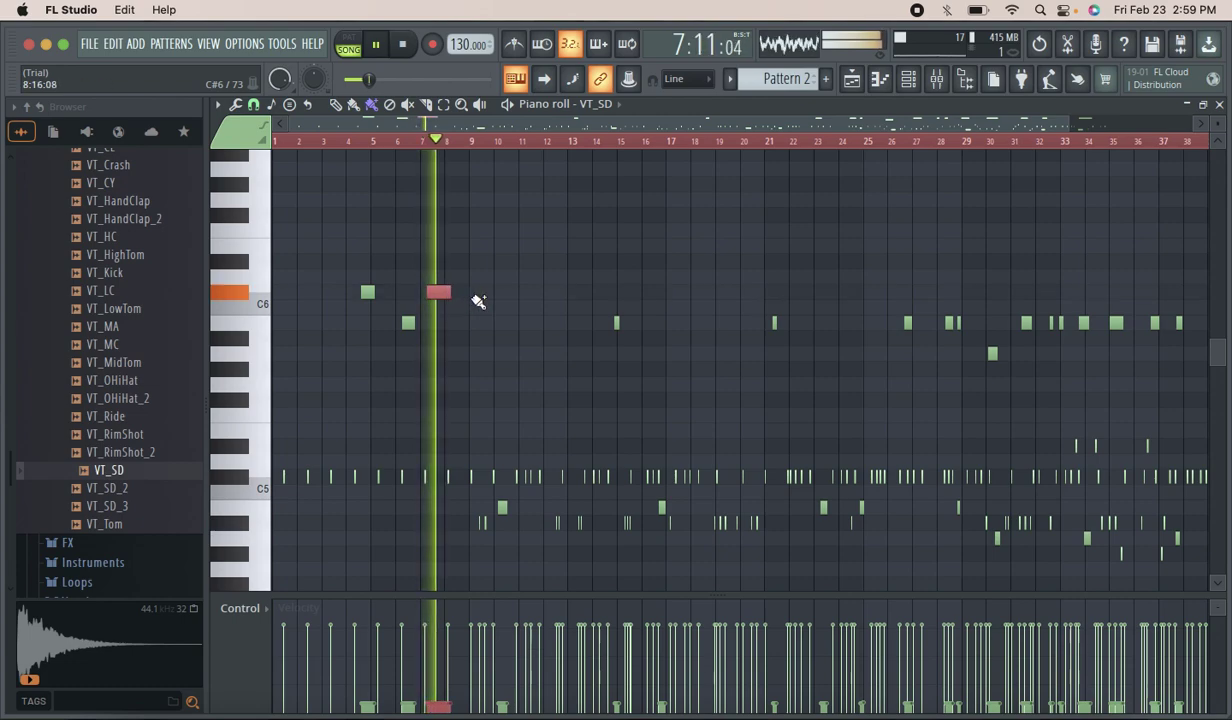
pyautogui.click(405, 45)
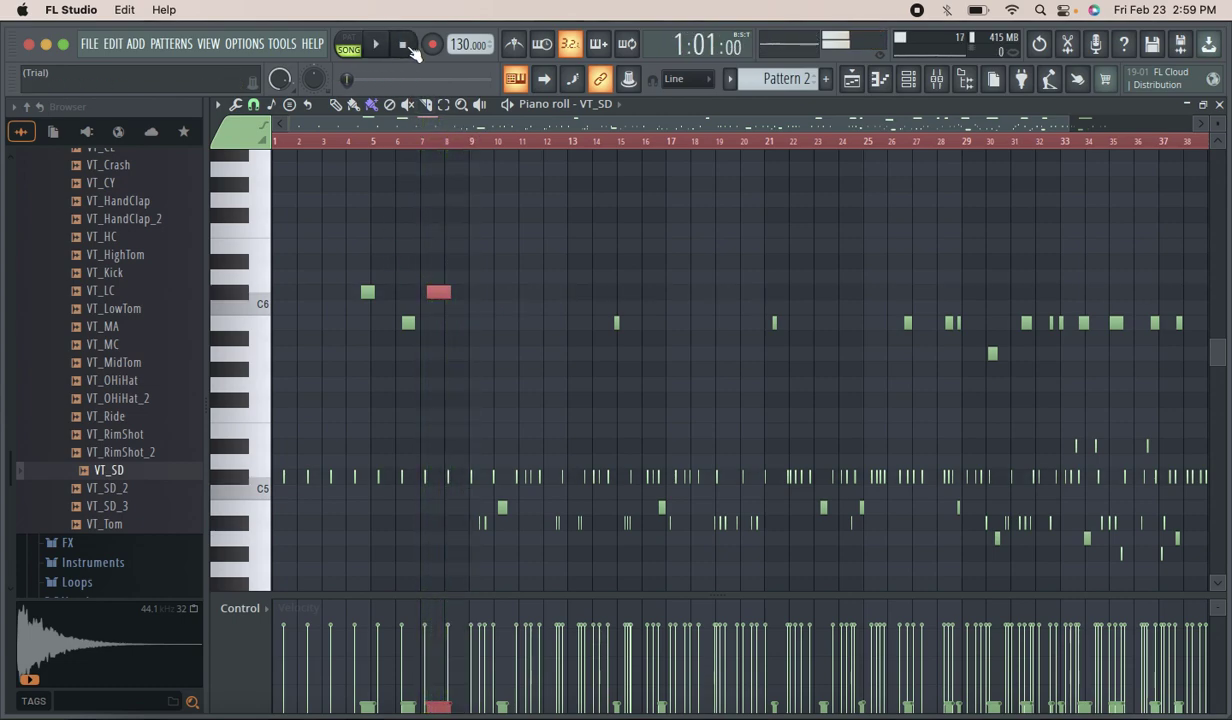
pyautogui.click(318, 306)
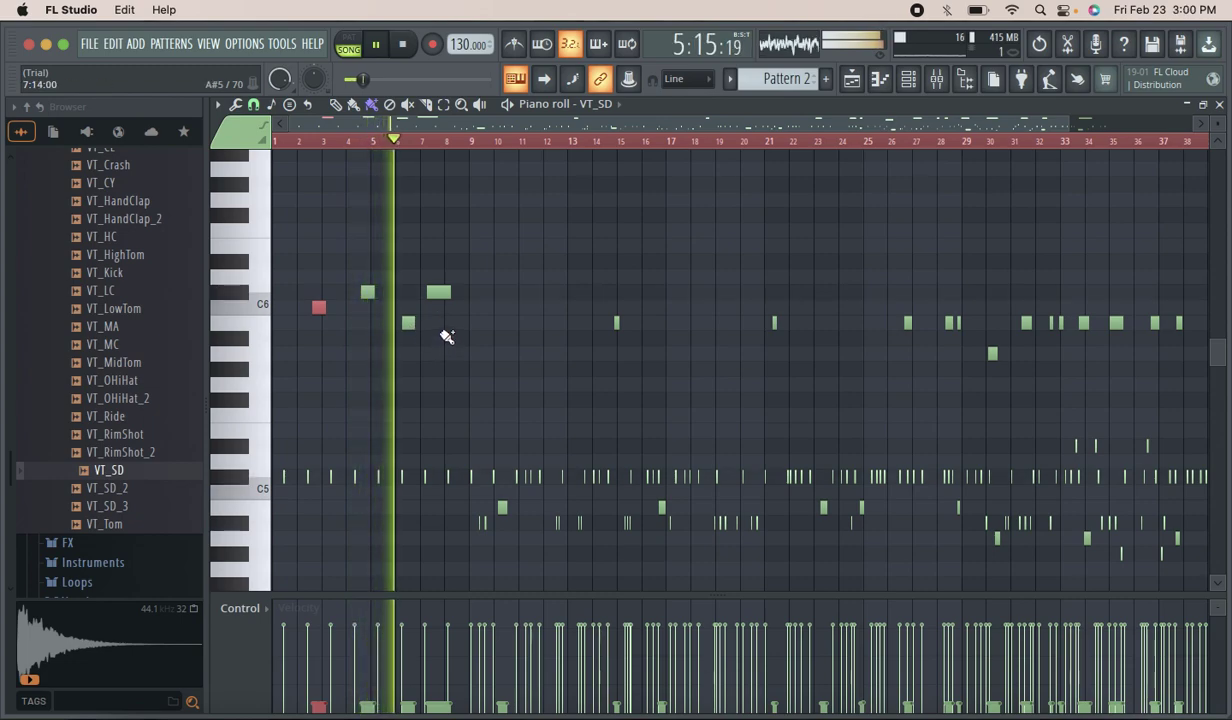
# Add low-velocity C#6 notes in bars 10, 12, 13, 14 and 15 of the VT_SD part.
pyautogui.click(518, 292)
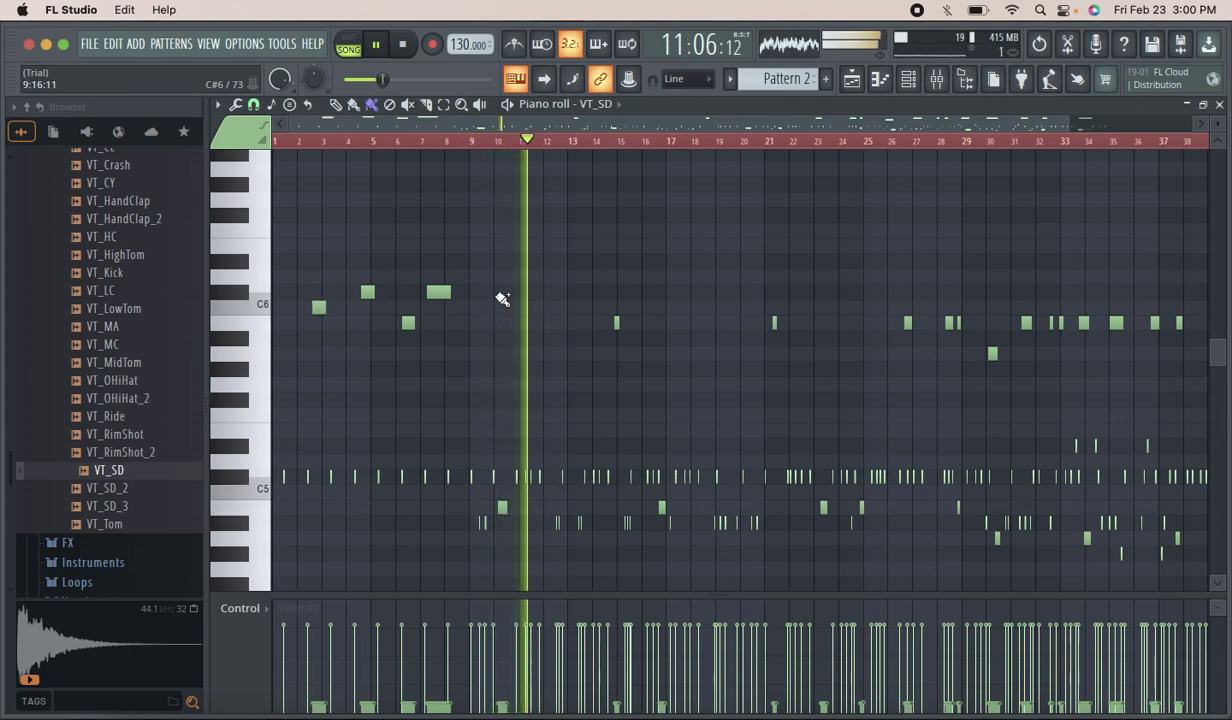
pyautogui.click(506, 292)
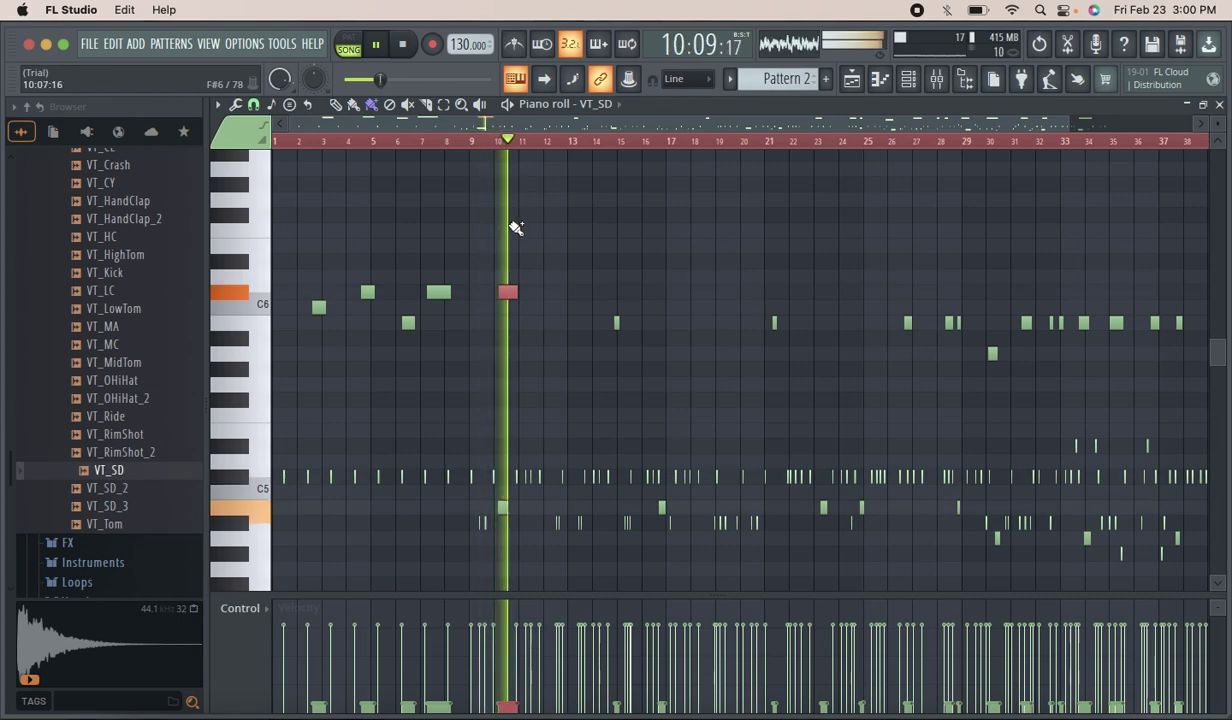
pyautogui.click(559, 293)
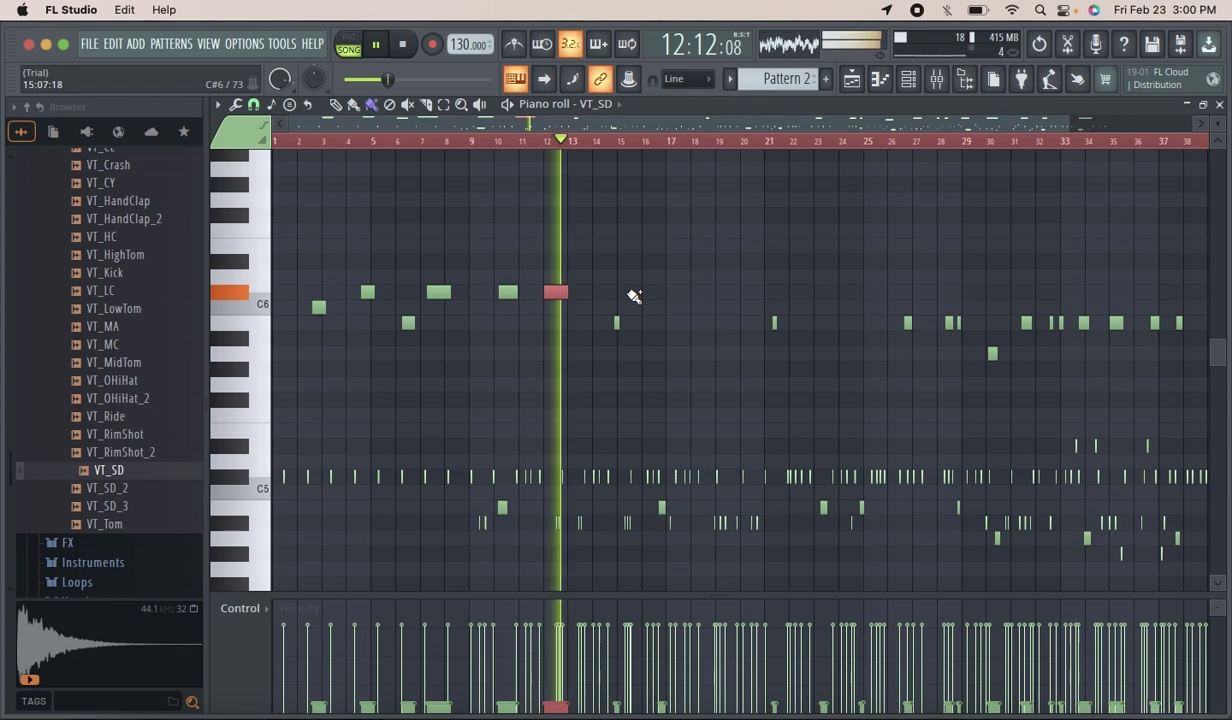
pyautogui.click(590, 292)
pyautogui.moveTo(595, 291); pyautogui.dragTo(599, 291)
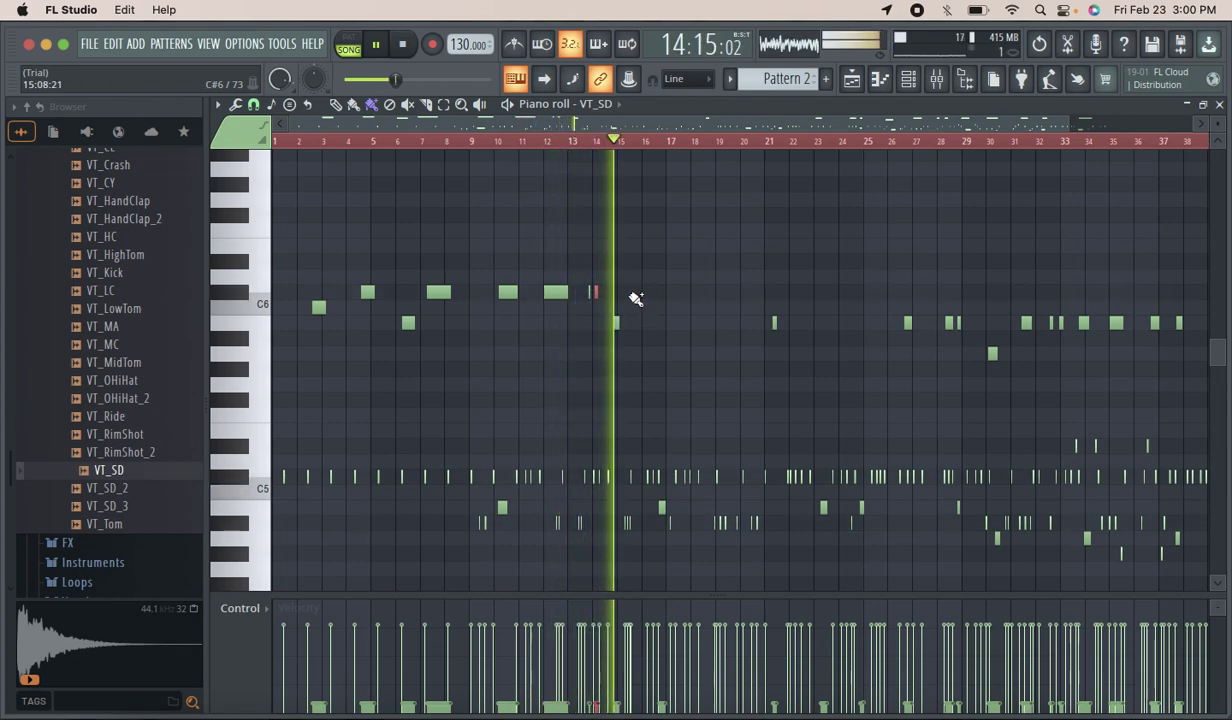
pyautogui.click(641, 293)
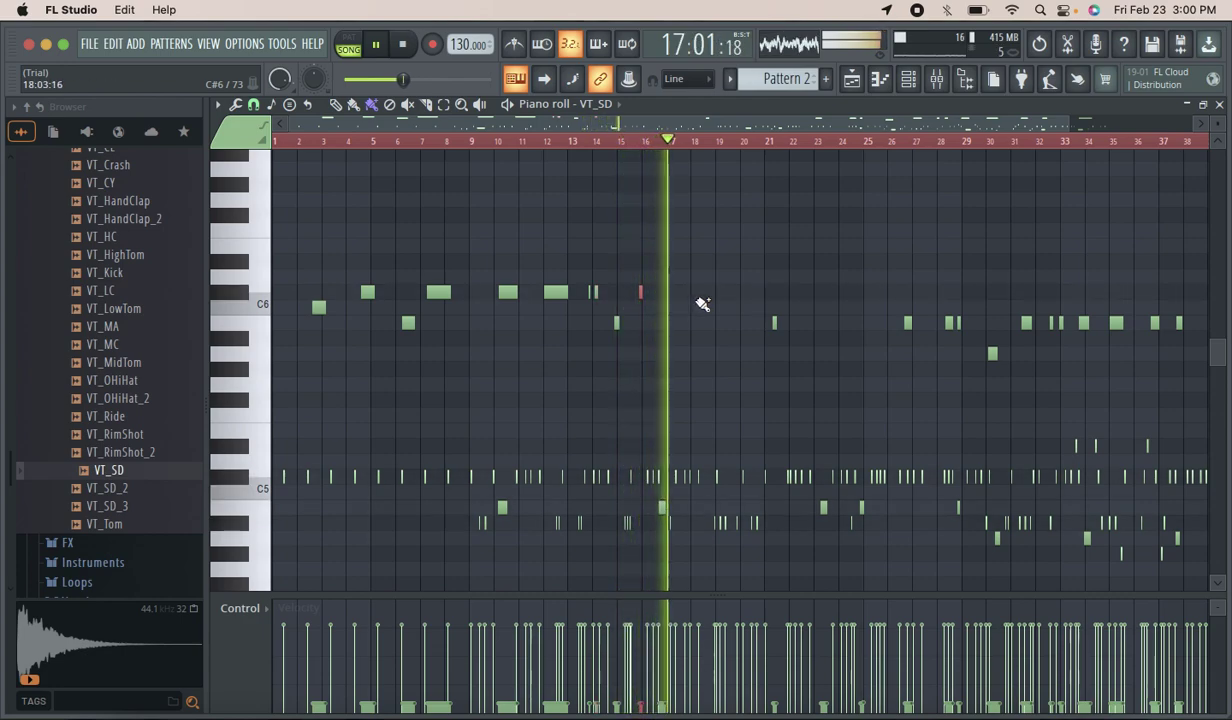
# Try two low-velocity C#6 notes in bar 18, clear them and replay from bar 15.
pyautogui.click(703, 293)
pyautogui.click(712, 292)
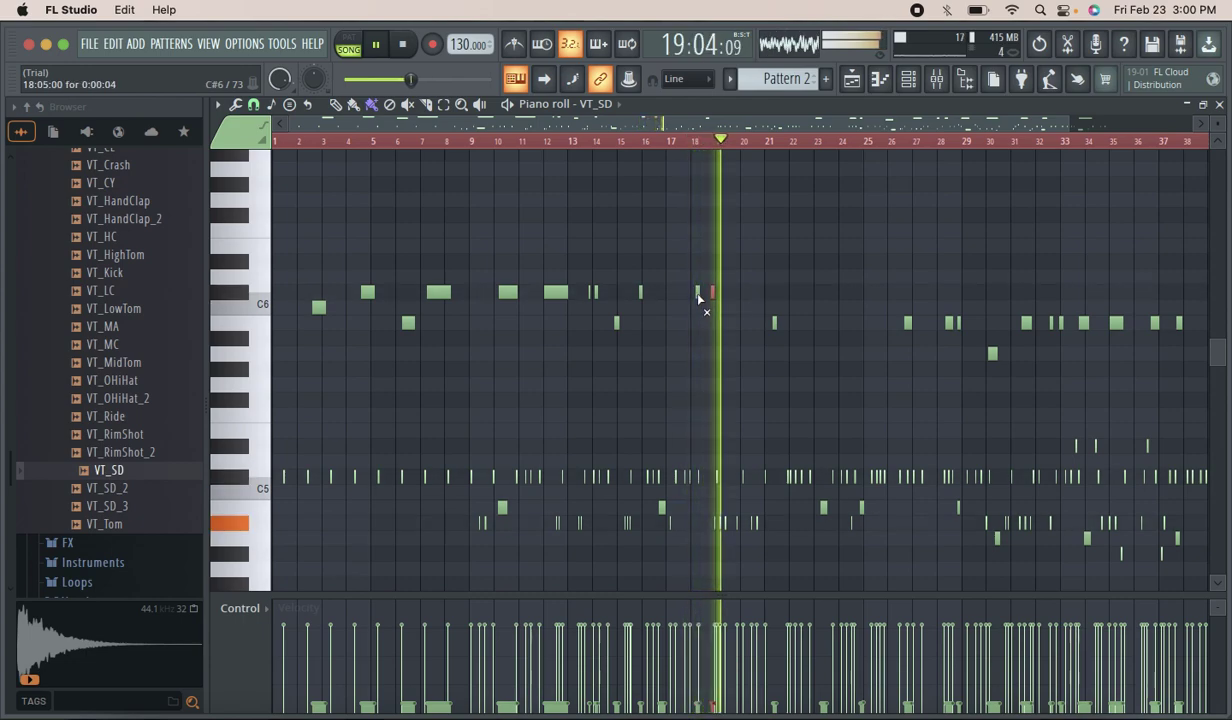
pyautogui.rightClick(698, 293)
pyautogui.rightClick(712, 293)
pyautogui.click(630, 141)
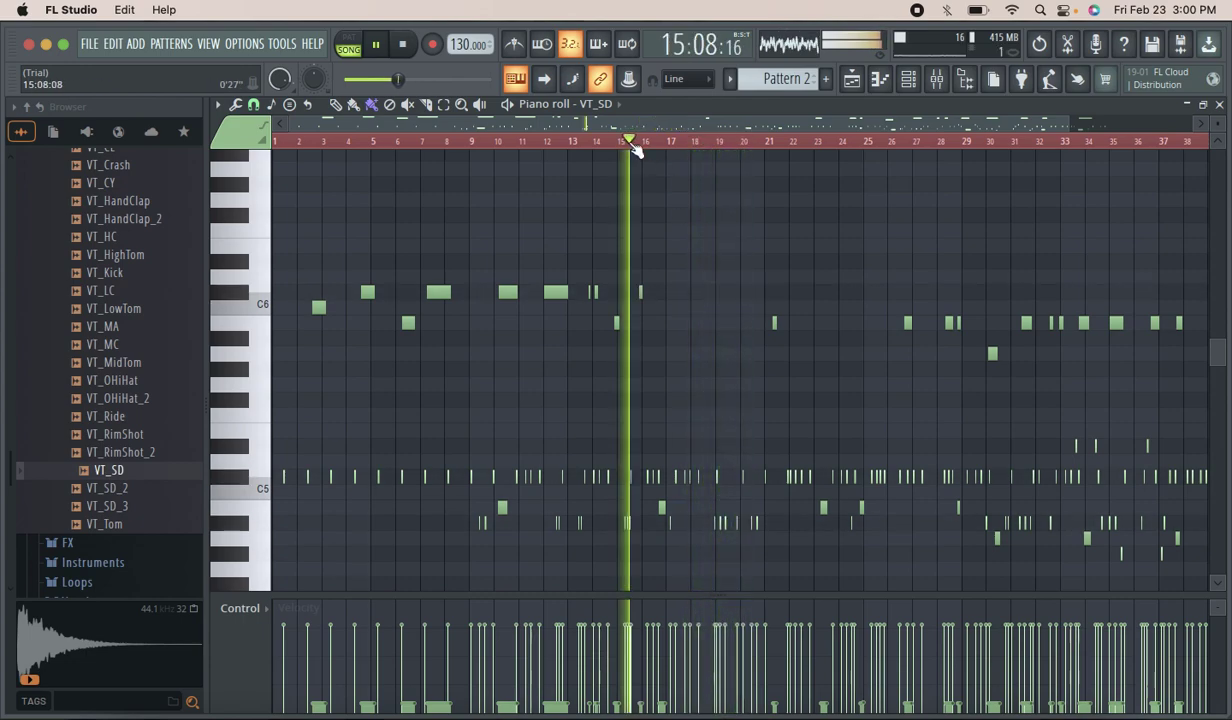
# Place two low-velocity C#6 notes close together in bar 18, repositioning the second one slightly earlier.
pyautogui.click(700, 292)
pyautogui.click(716, 293)
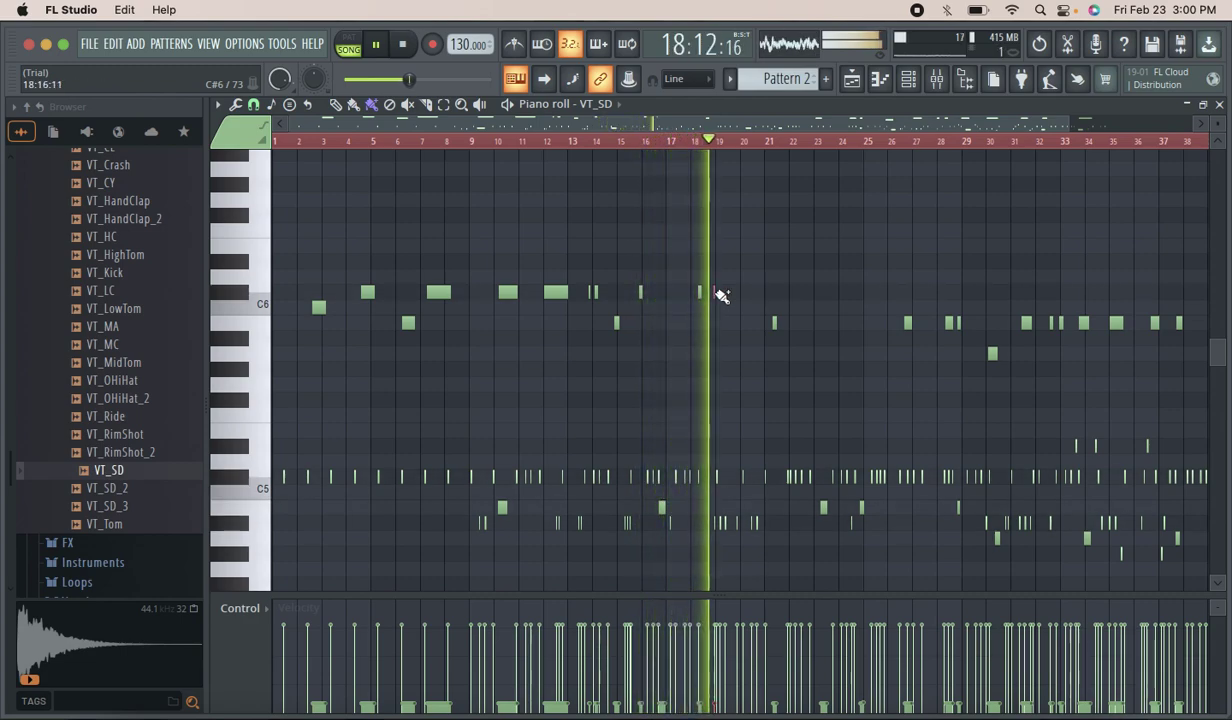
pyautogui.rightClick(717, 295)
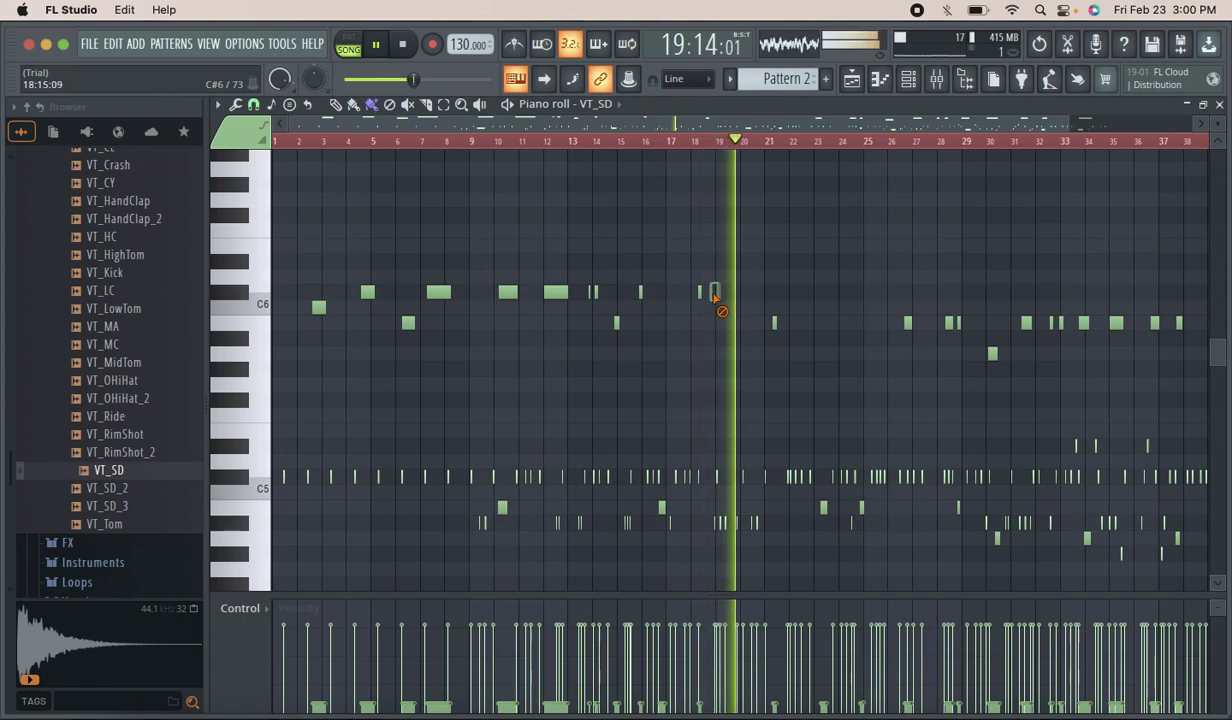
pyautogui.click(710, 293)
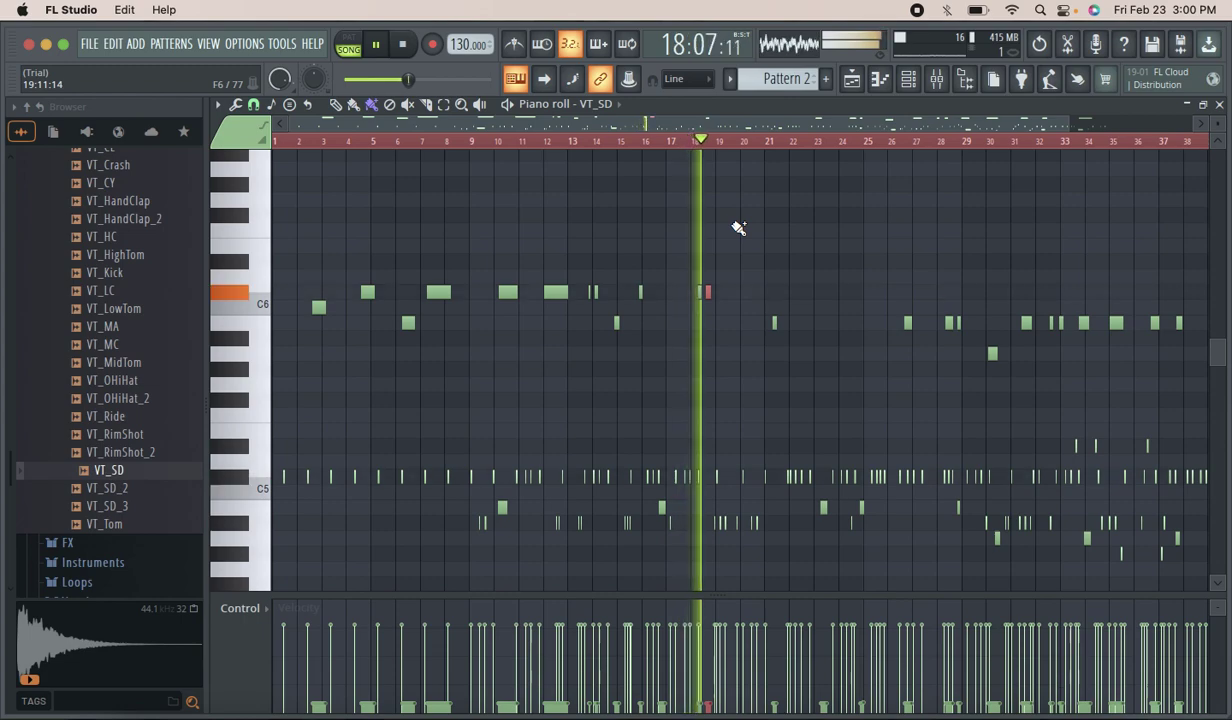
# Add a low-velocity C#6 note in bar 20, a C6 note in bar 23 and a long C6 note across bars 25 and 26.
pyautogui.click(755, 292)
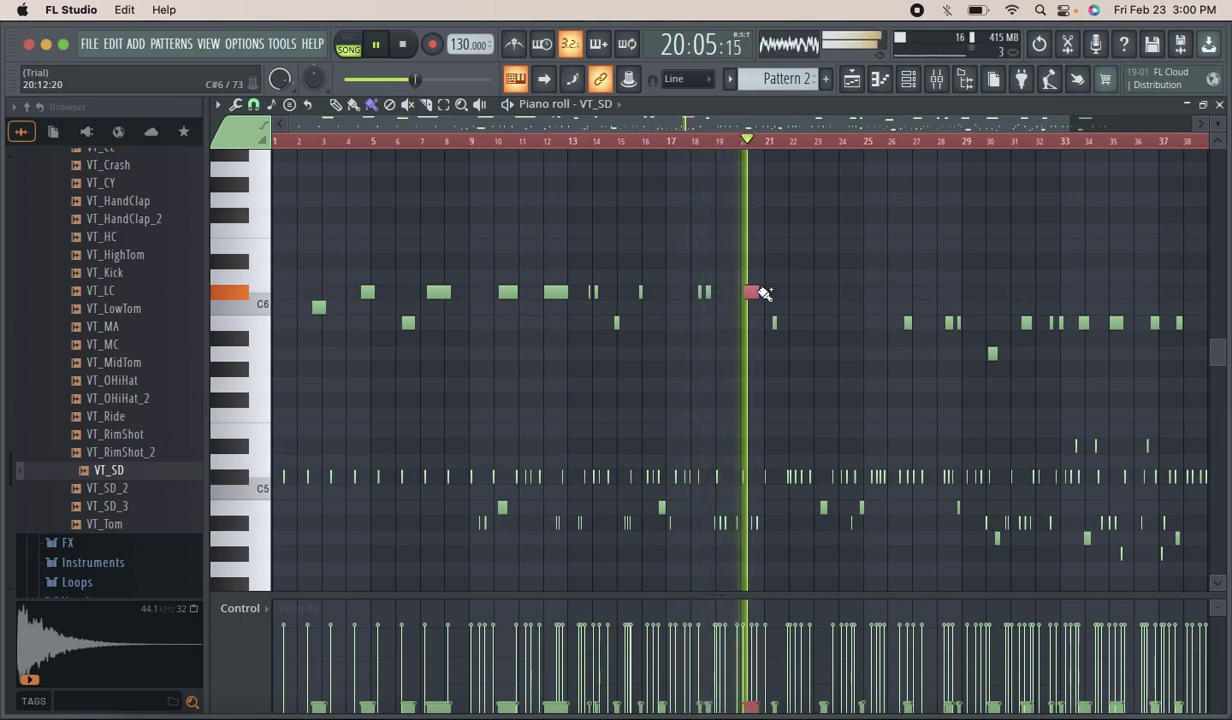
pyautogui.click(821, 307)
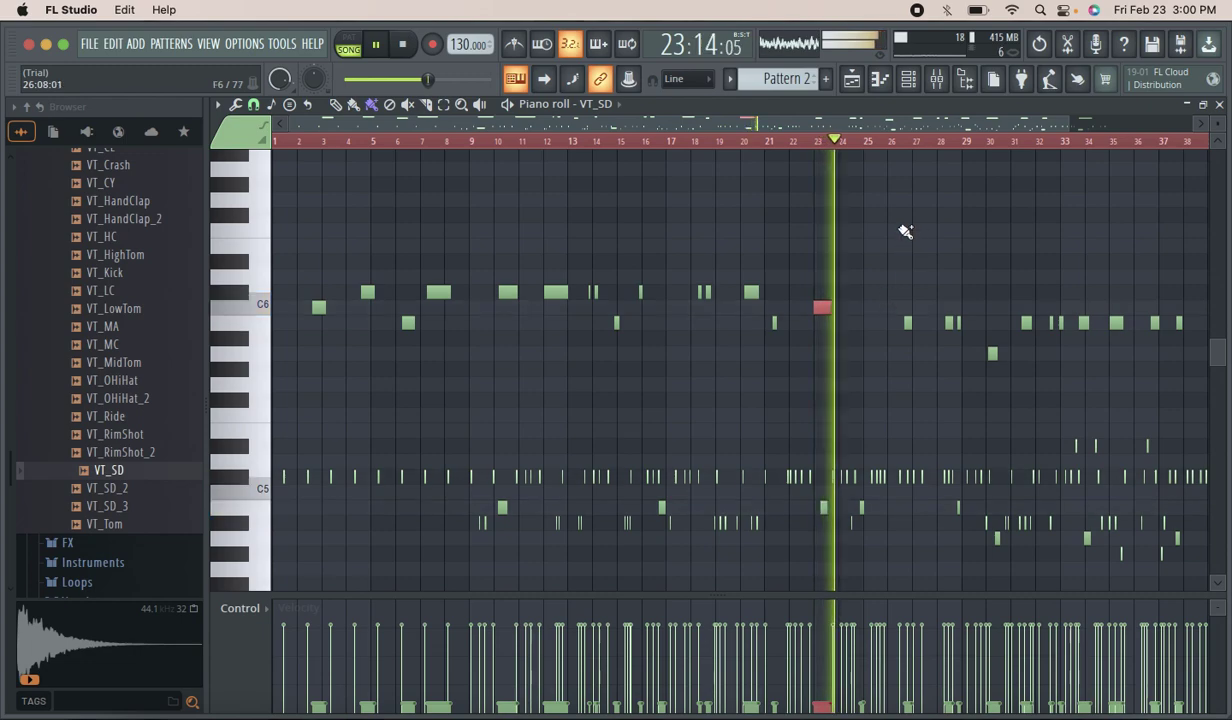
pyautogui.click(876, 307)
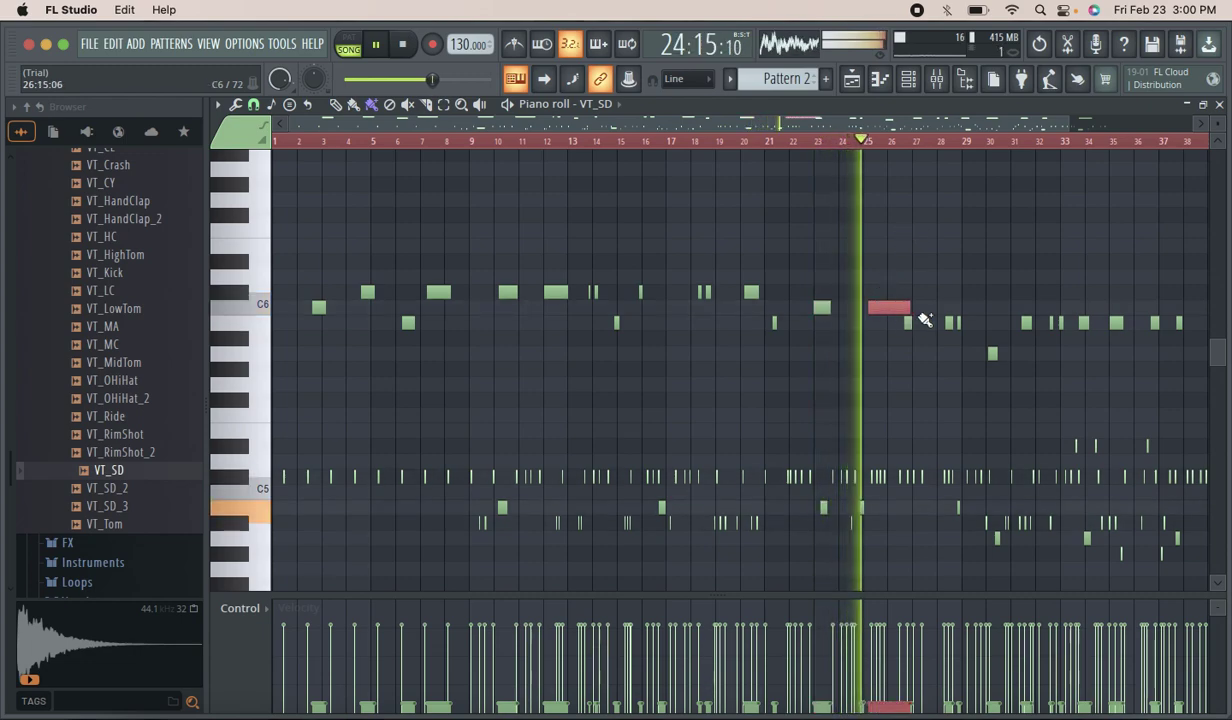
# Create an empty Pattern 3 and place it on Track 3 of the playlist, spanning the same bars as Pattern 2.
pyautogui.click(853, 80)
pyautogui.click(484, 254)
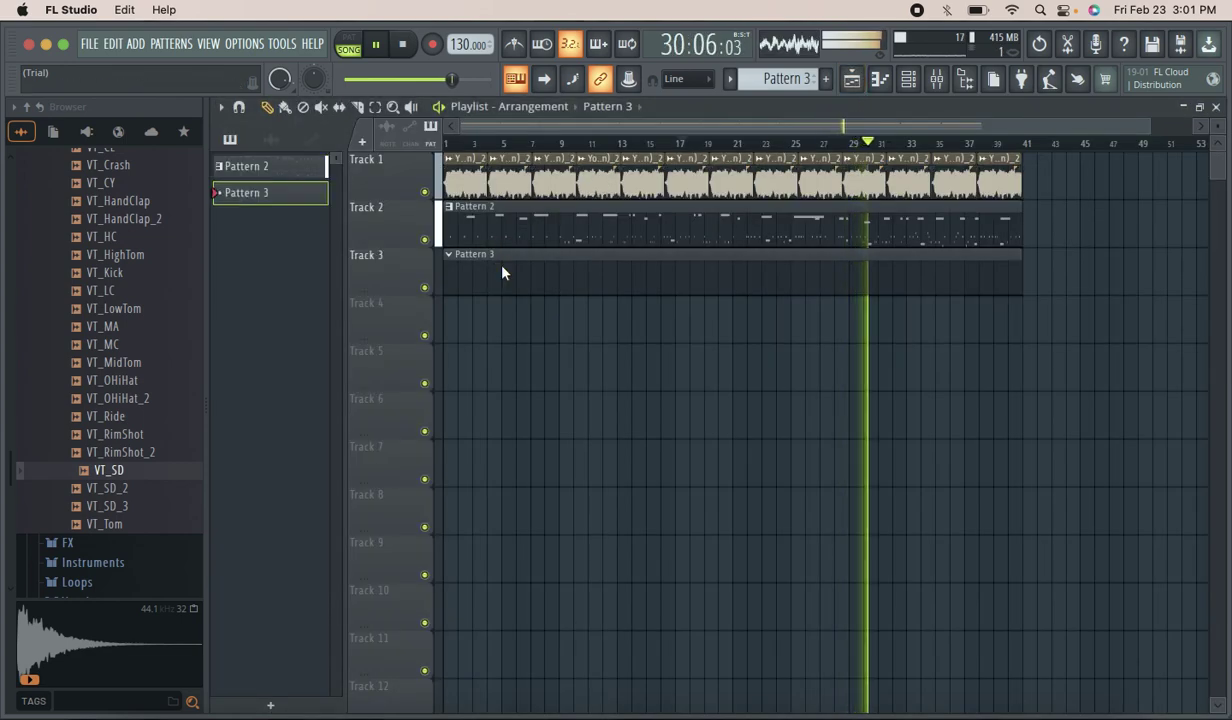
# Select the VT_CL channel in the channel rack and set its mixer track to 4.
pyautogui.click(912, 80)
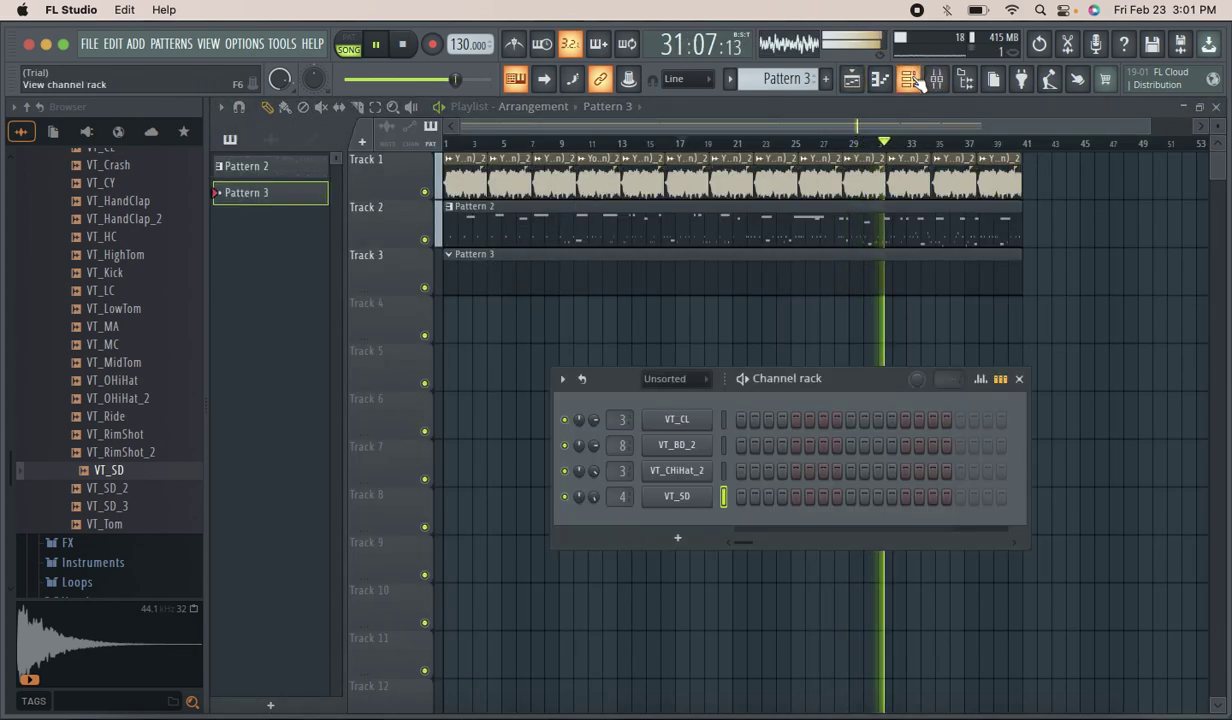
pyautogui.click(724, 420)
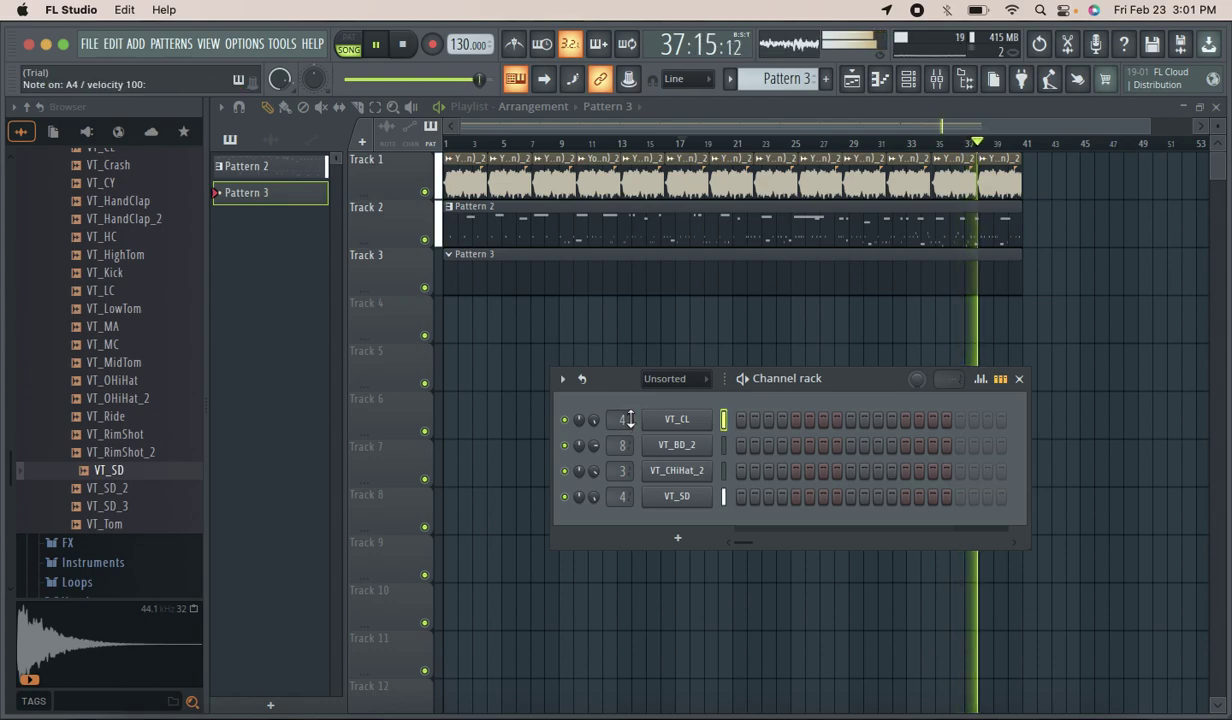
pyautogui.moveTo(632, 419); pyautogui.dragTo(632, 411)
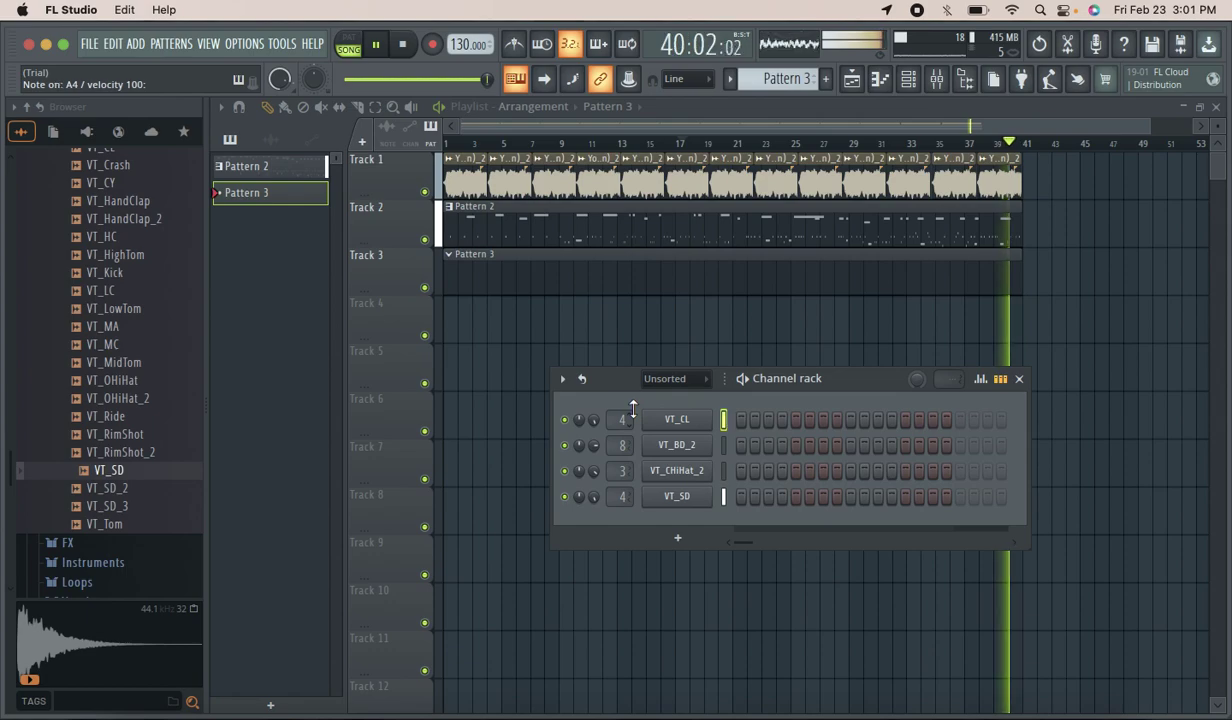
# Record a live VT_CL part into Pattern 3 over the full arrangement, and lower the VT_CL channel volume to 45%.
pyautogui.click(432, 44)
pyautogui.click(616, 465)
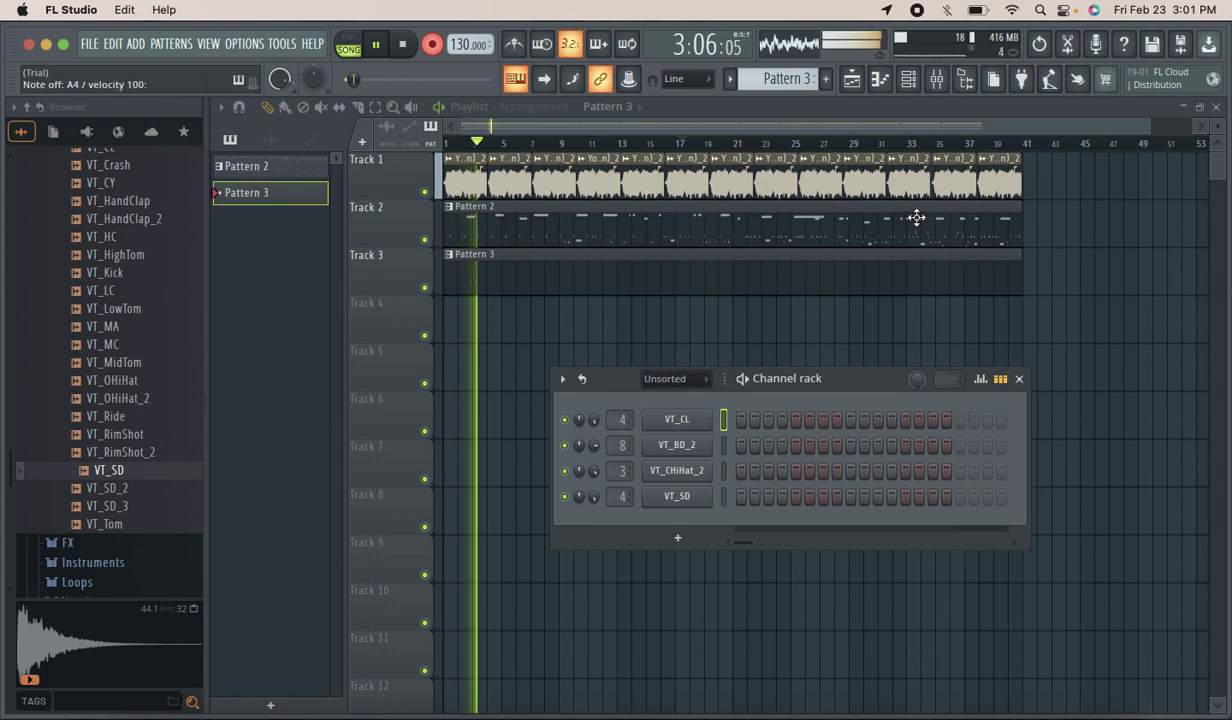
pyautogui.press('n')
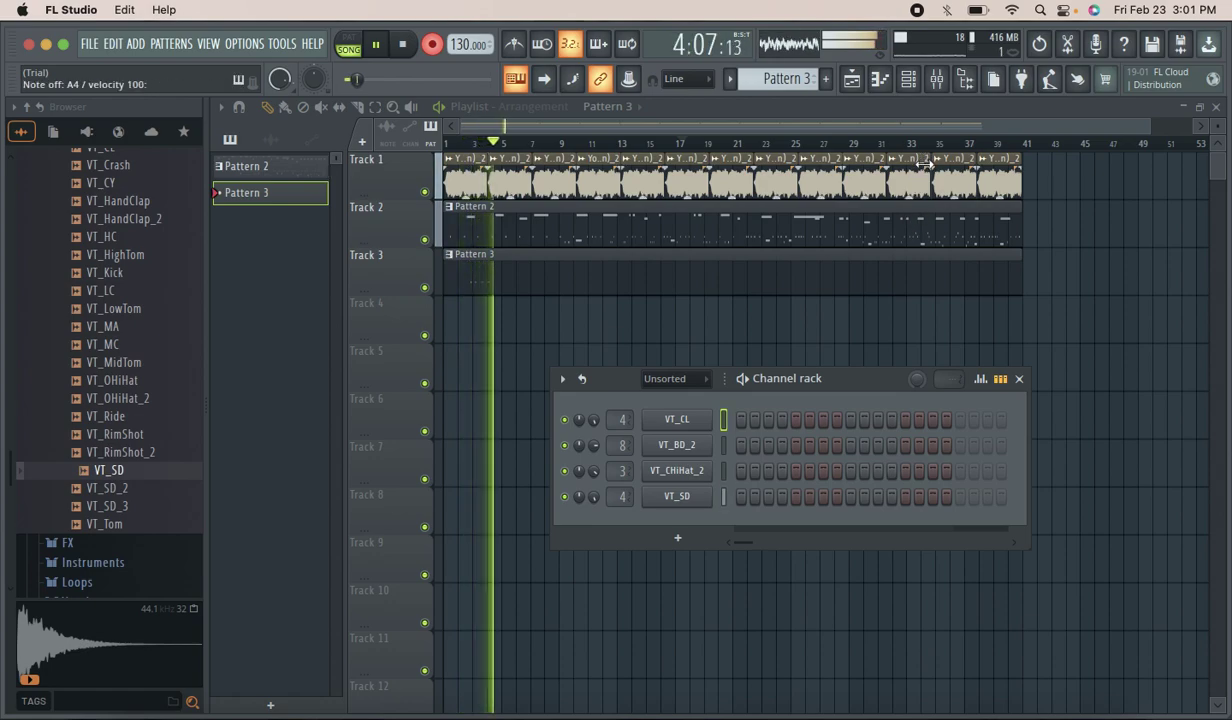
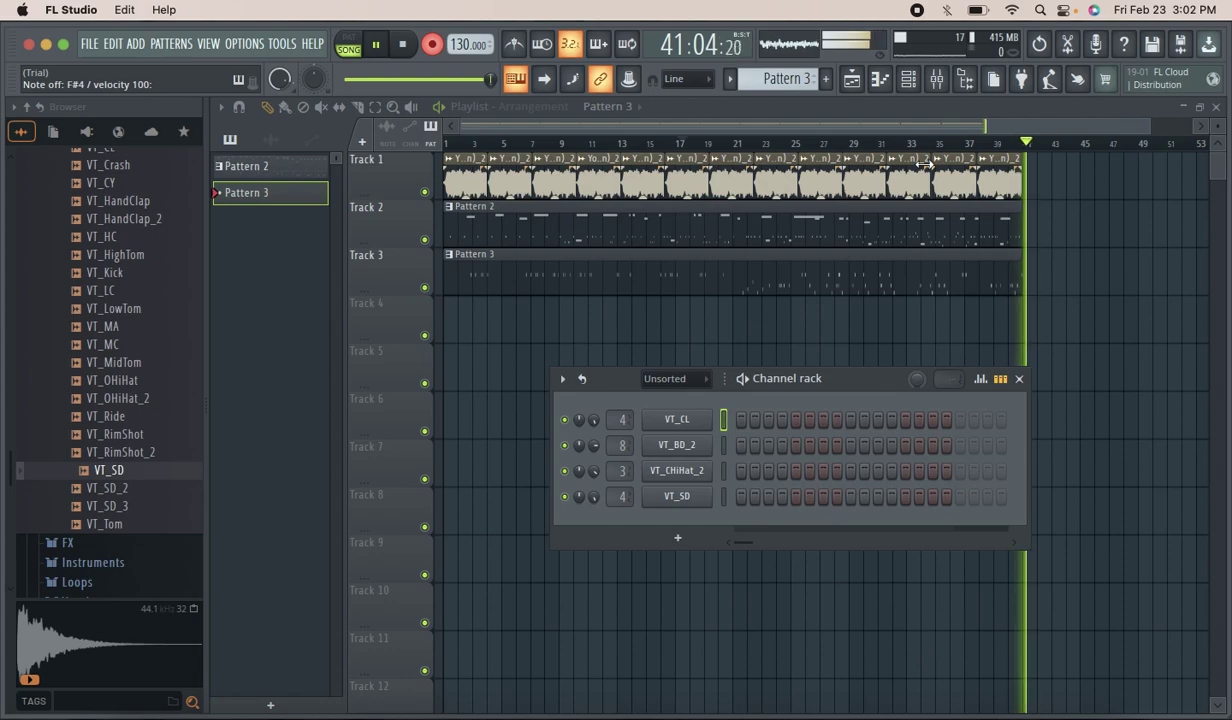
pyautogui.press('space')
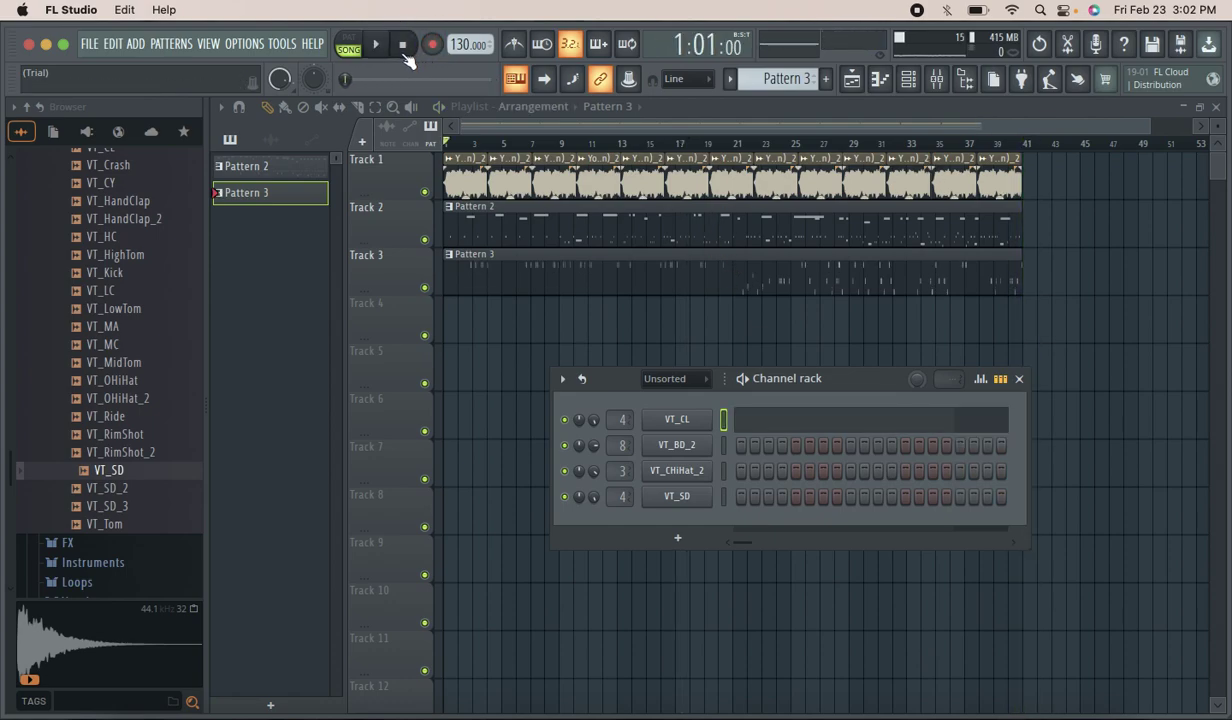
pyautogui.moveTo(593, 421)
pyautogui.mouseDown()
pyautogui.moveTo(593, 454)
pyautogui.moveTo(593, 424)
pyautogui.moveTo(594, 443)
pyautogui.mouseUp()
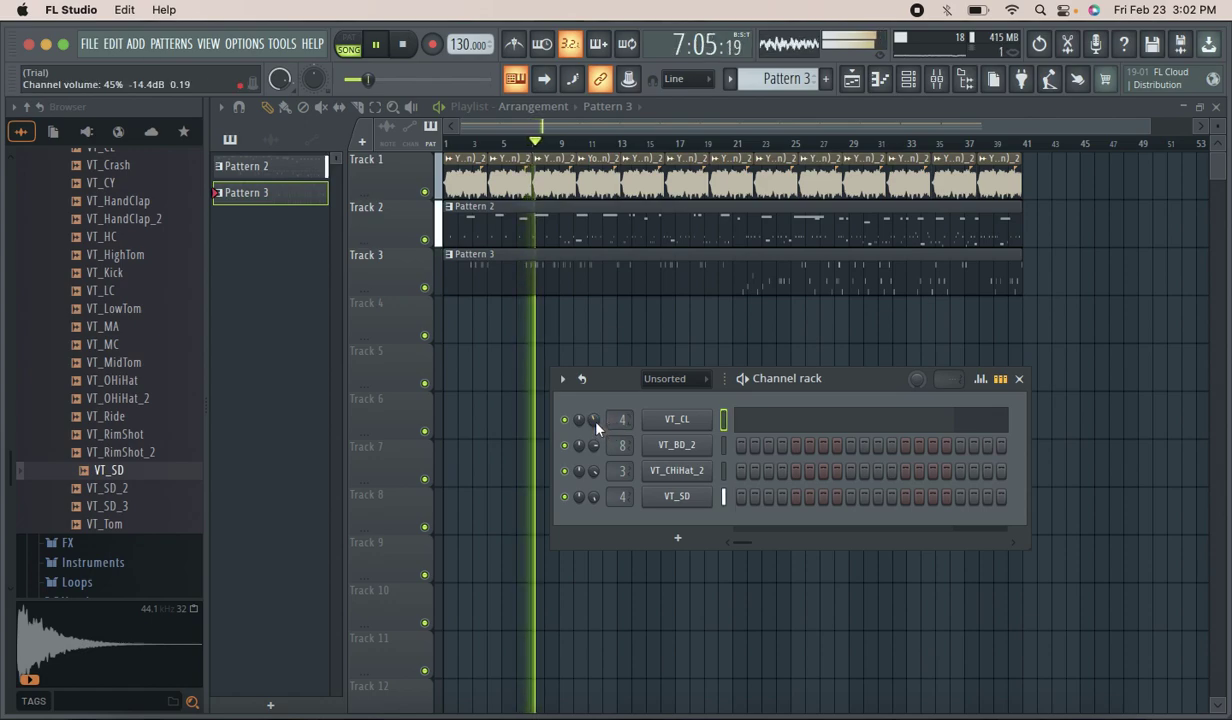
# Open the VT_BD_2 channel settings and bring up the effect choices for Slot 1 of mixer Insert 8.
pyautogui.click(695, 447)
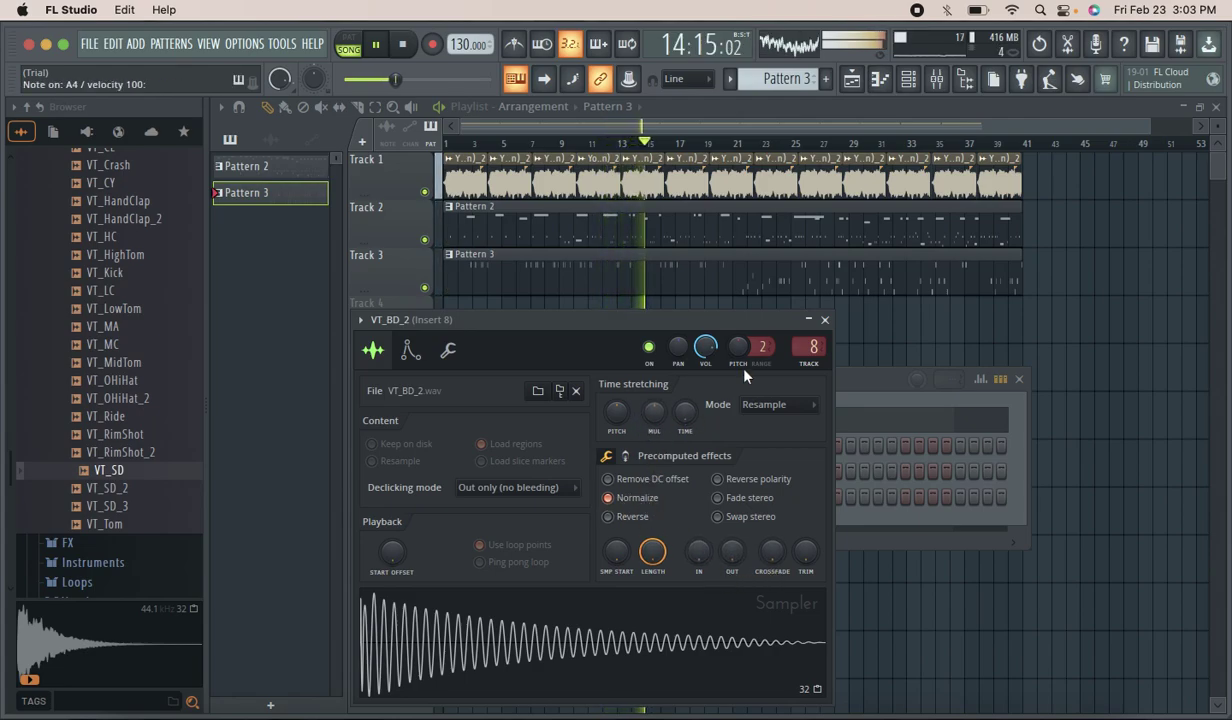
pyautogui.click(946, 81)
pyautogui.click(1086, 157)
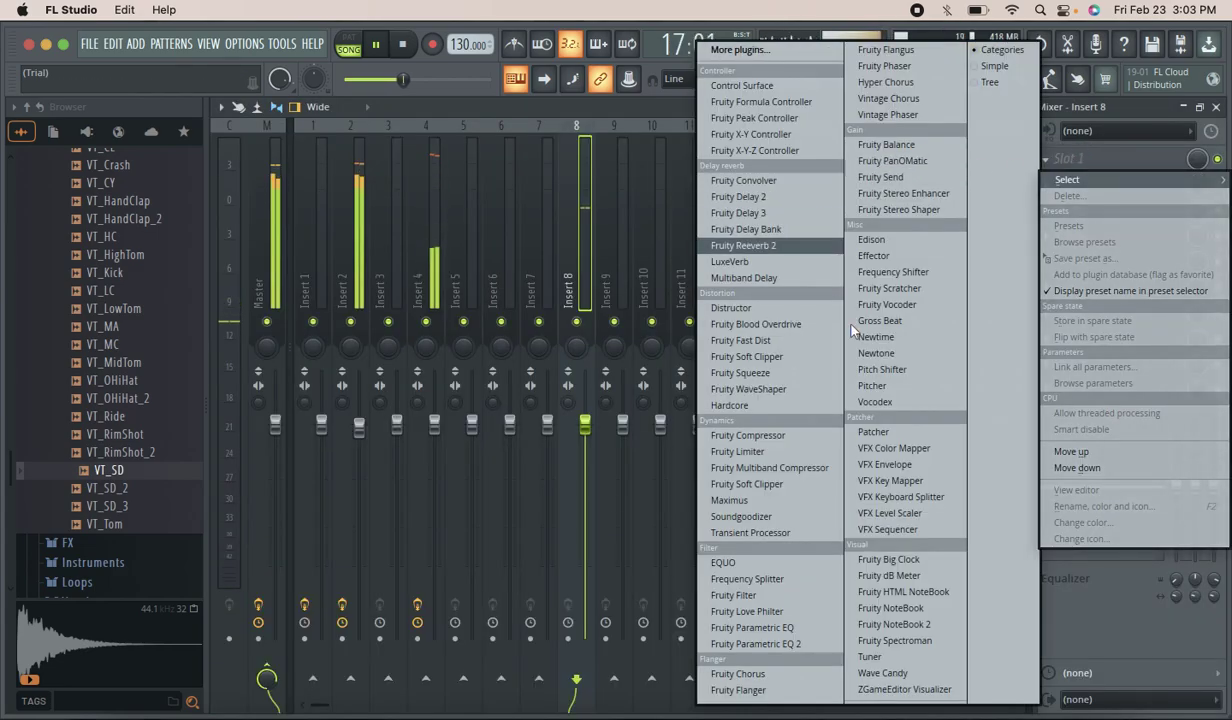
# Add Fruity Blood Overdrive to slot 1 of Insert 8, enable x100, and raise the pre band, pre amp and post filter to about 0.44.
pyautogui.click(800, 324)
pyautogui.moveTo(445, 322); pyautogui.dragTo(445, 262)
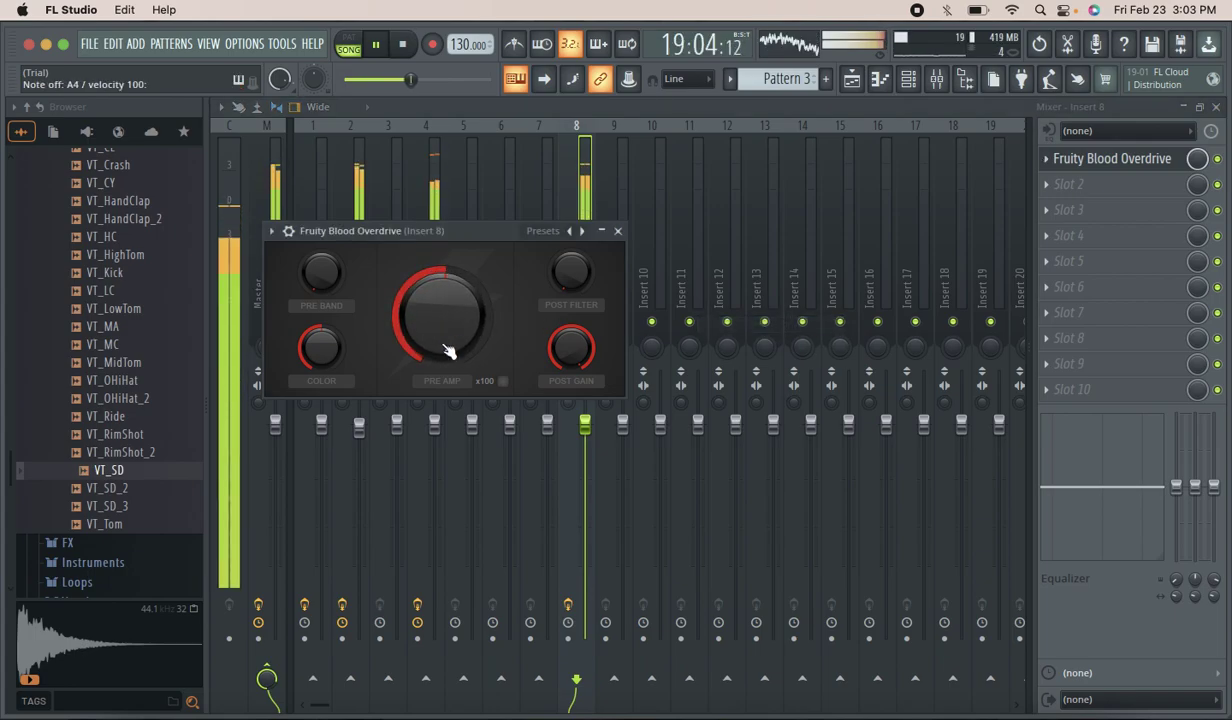
pyautogui.moveTo(593, 274); pyautogui.dragTo(567, 263)
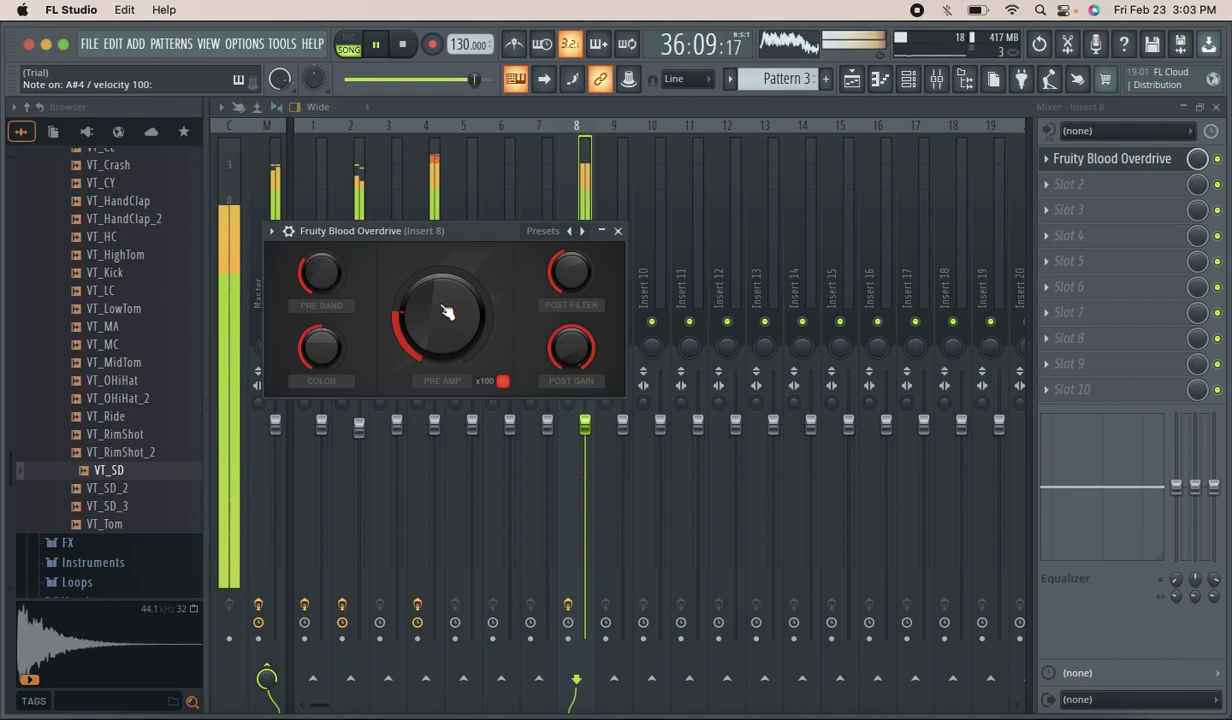
pyautogui.moveTo(444, 331); pyautogui.dragTo(447, 284)
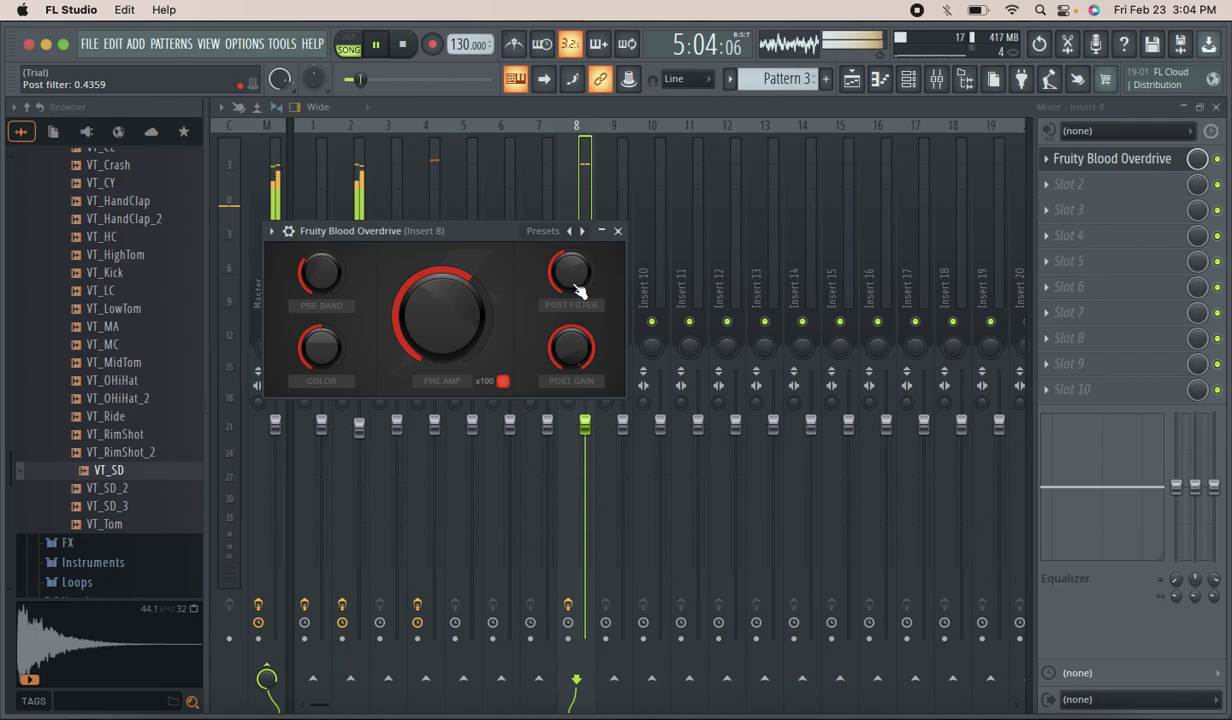
# Load Maximus into slot 2 of Insert 8 with the Punchy drums 2 preset.
pyautogui.click(1052, 184)
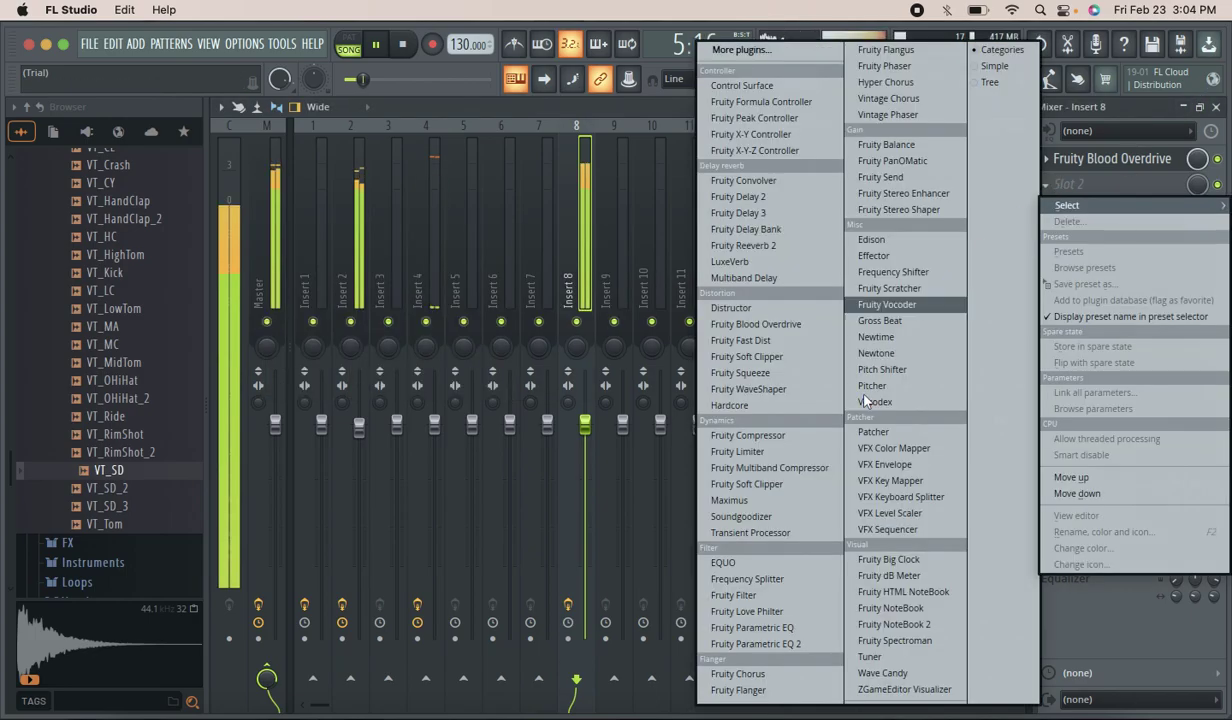
pyautogui.click(757, 499)
pyautogui.click(294, 253)
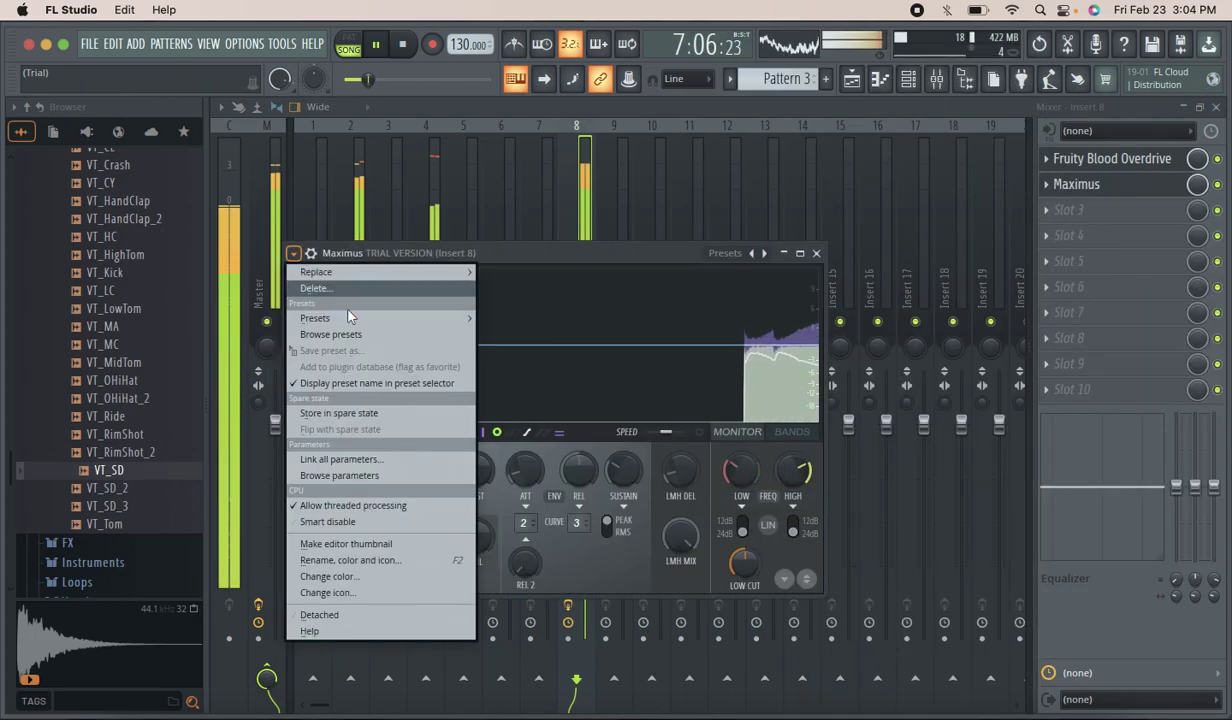
pyautogui.moveTo(354, 317)
pyautogui.click(530, 343)
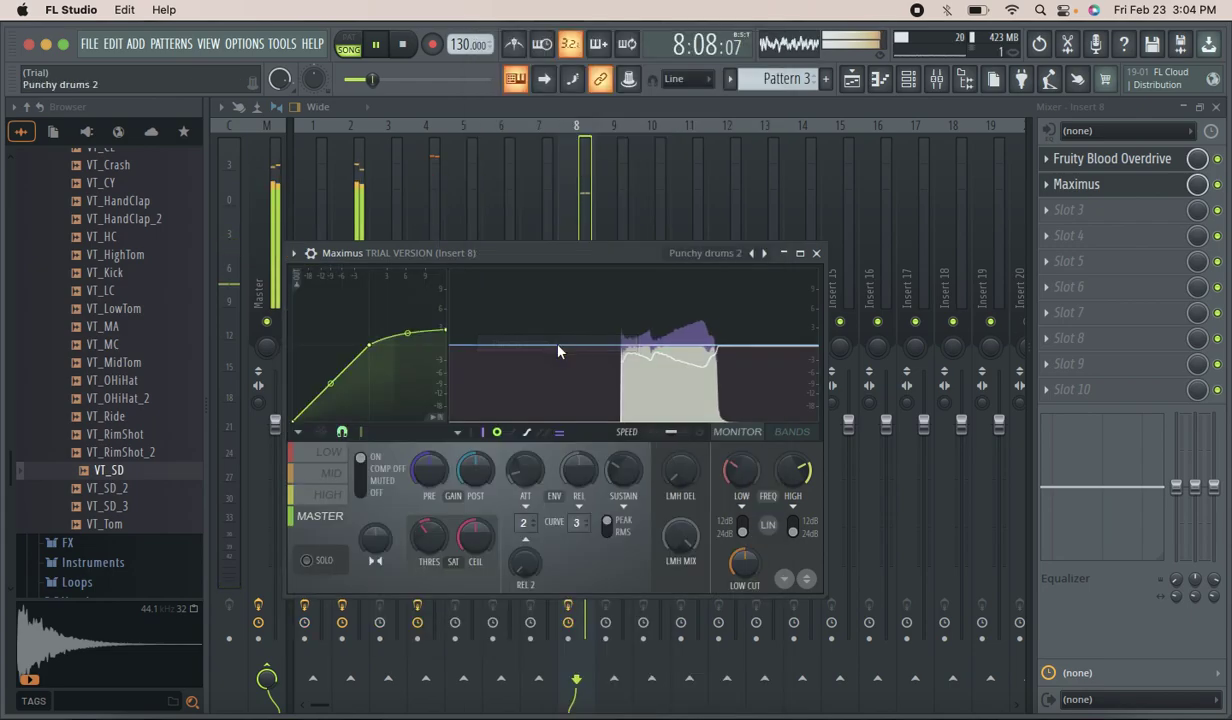
# Raise the Maximus master curve to its maximum and adjust the envelope attack and the low and high crossover frequencies.
pyautogui.moveTo(447, 341); pyautogui.dragTo(407, 307)
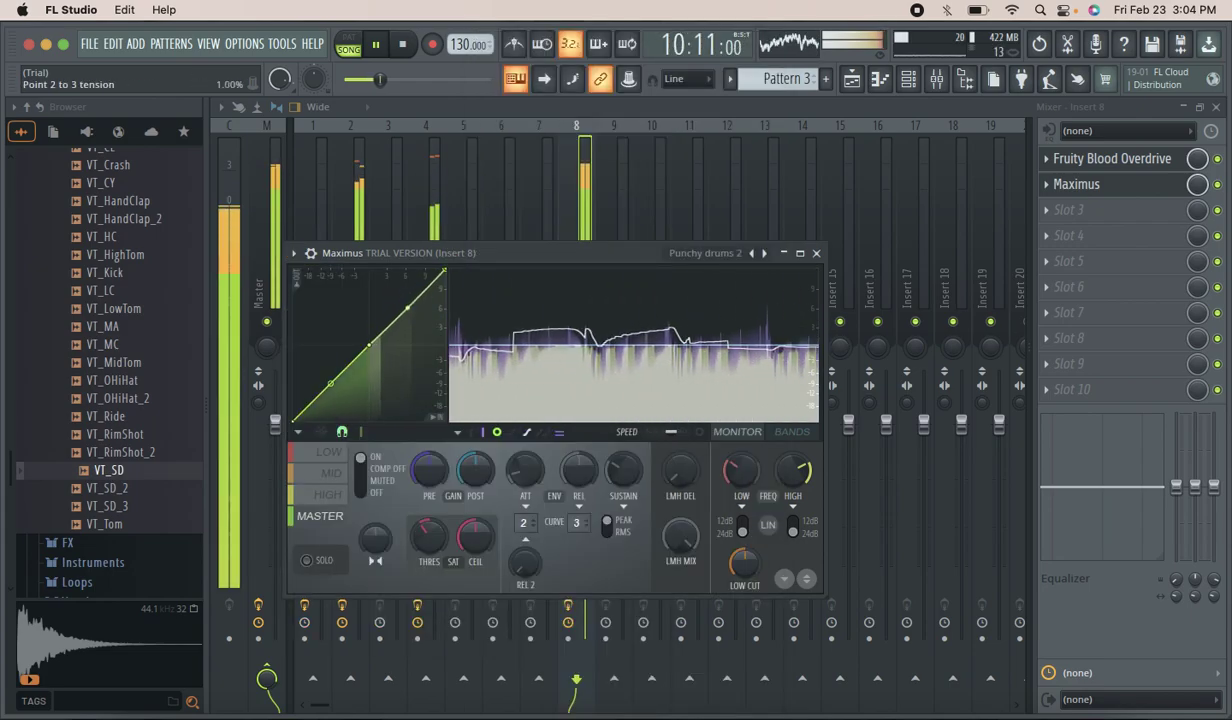
pyautogui.moveTo(294, 418); pyautogui.dragTo(294, 268)
pyautogui.moveTo(521, 470)
pyautogui.mouseDown()
pyautogui.moveTo(520, 455)
pyautogui.moveTo(519, 470)
pyautogui.mouseUp()
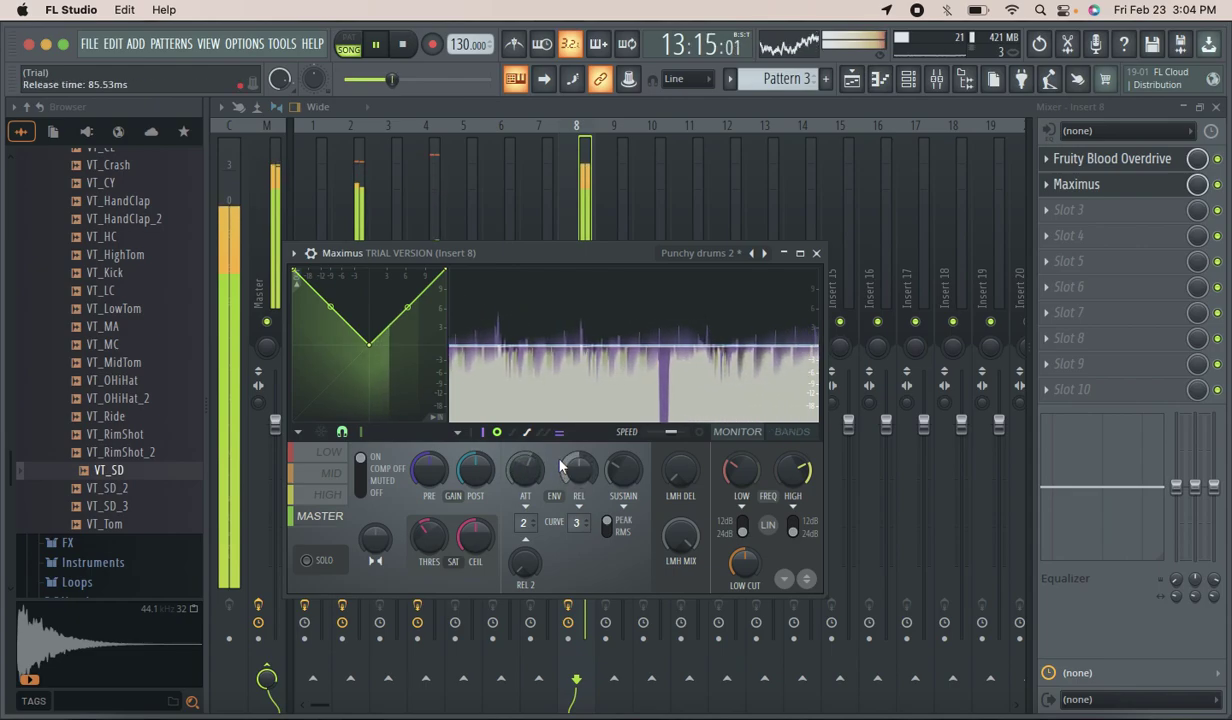
pyautogui.moveTo(741, 470)
pyautogui.mouseDown()
pyautogui.moveTo(741, 455)
pyautogui.moveTo(741, 475)
pyautogui.mouseUp()
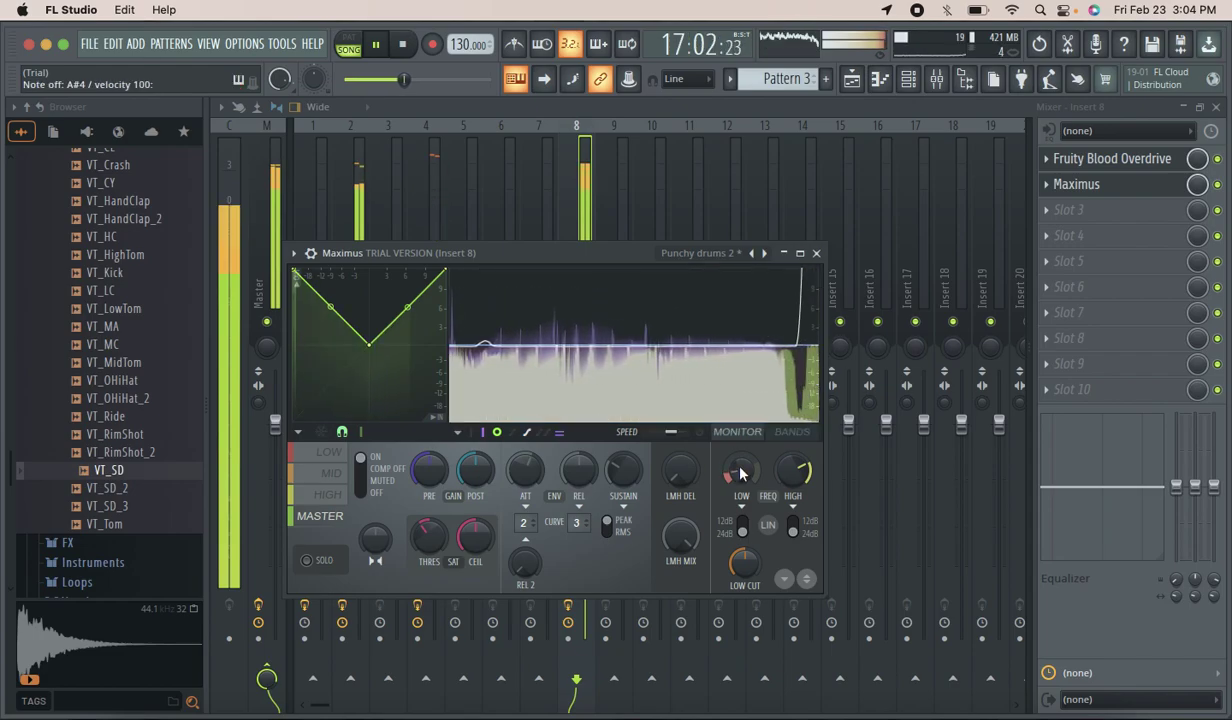
pyautogui.moveTo(369, 345); pyautogui.dragTo(346, 209)
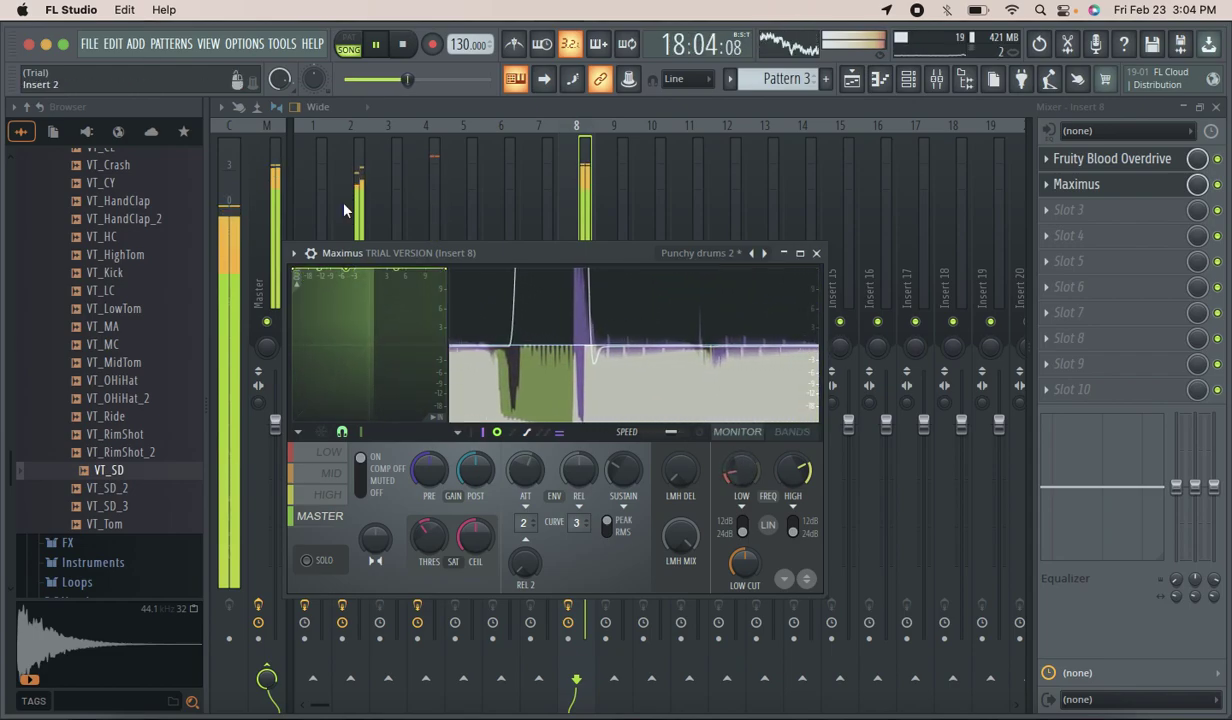
pyautogui.moveTo(793, 470); pyautogui.dragTo(793, 461)
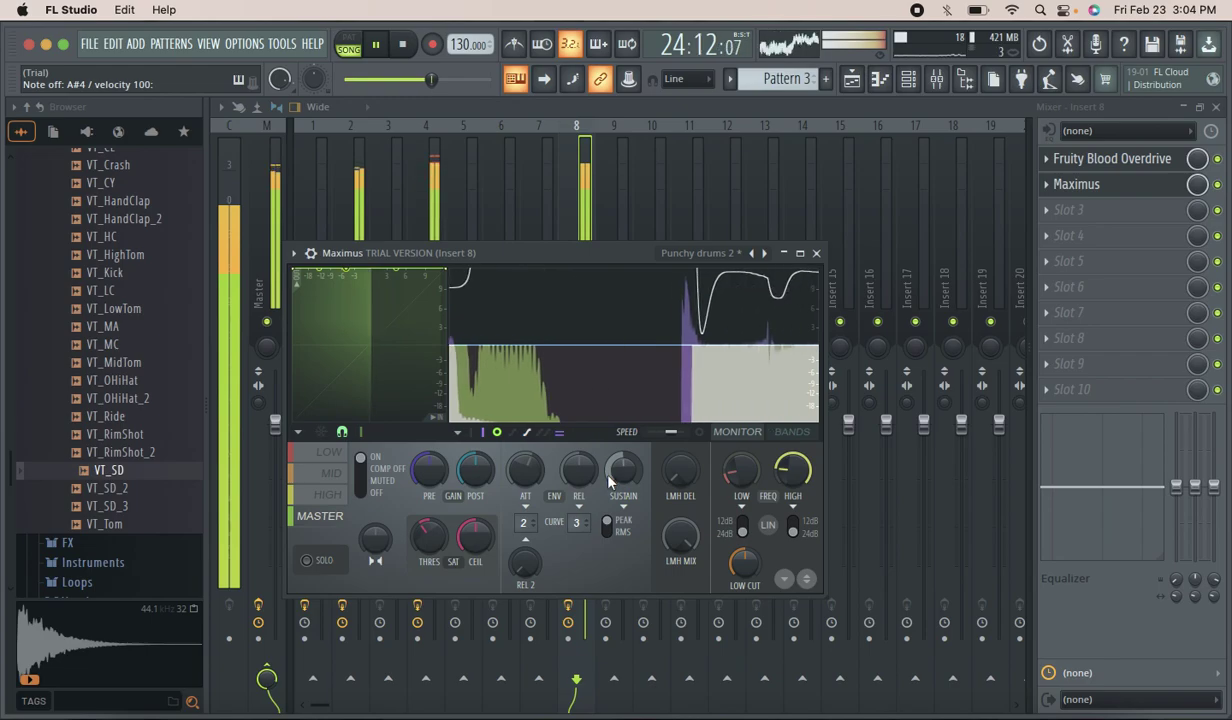
# Lower the Maximus mix level to about 29% and bypass the effect to compare the sound.
pyautogui.moveTo(1200, 187); pyautogui.dragTo(1200, 250)
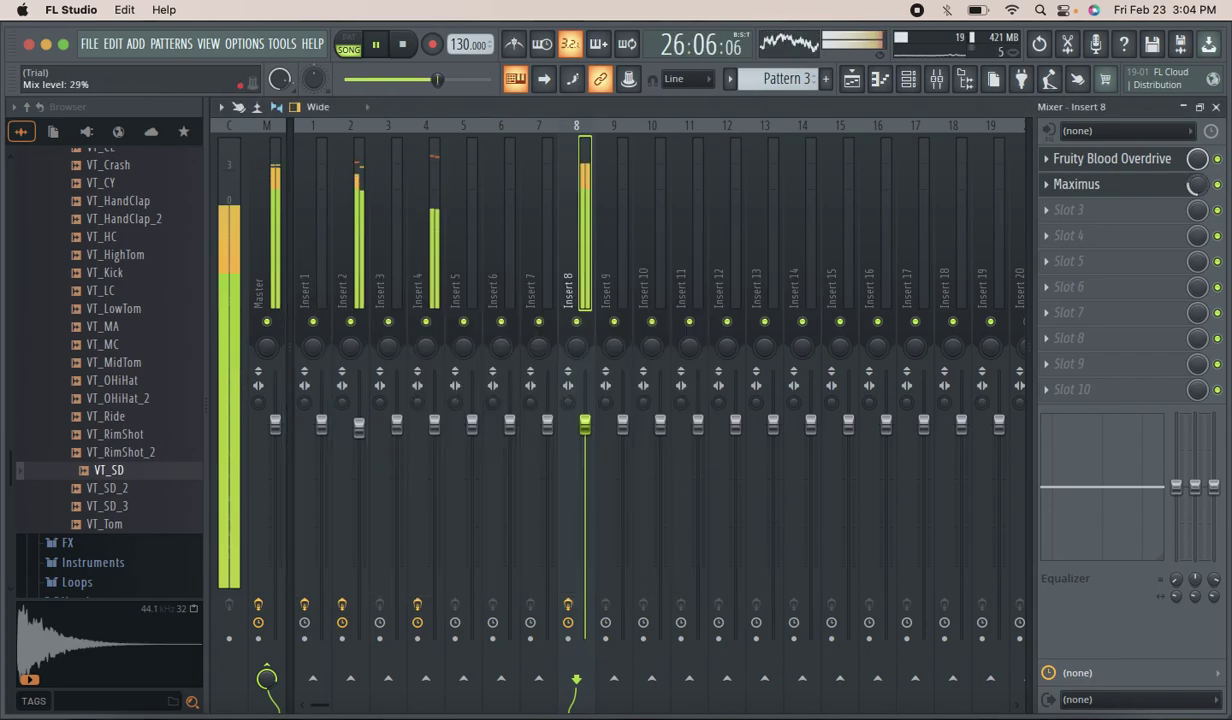
pyautogui.click(1218, 185)
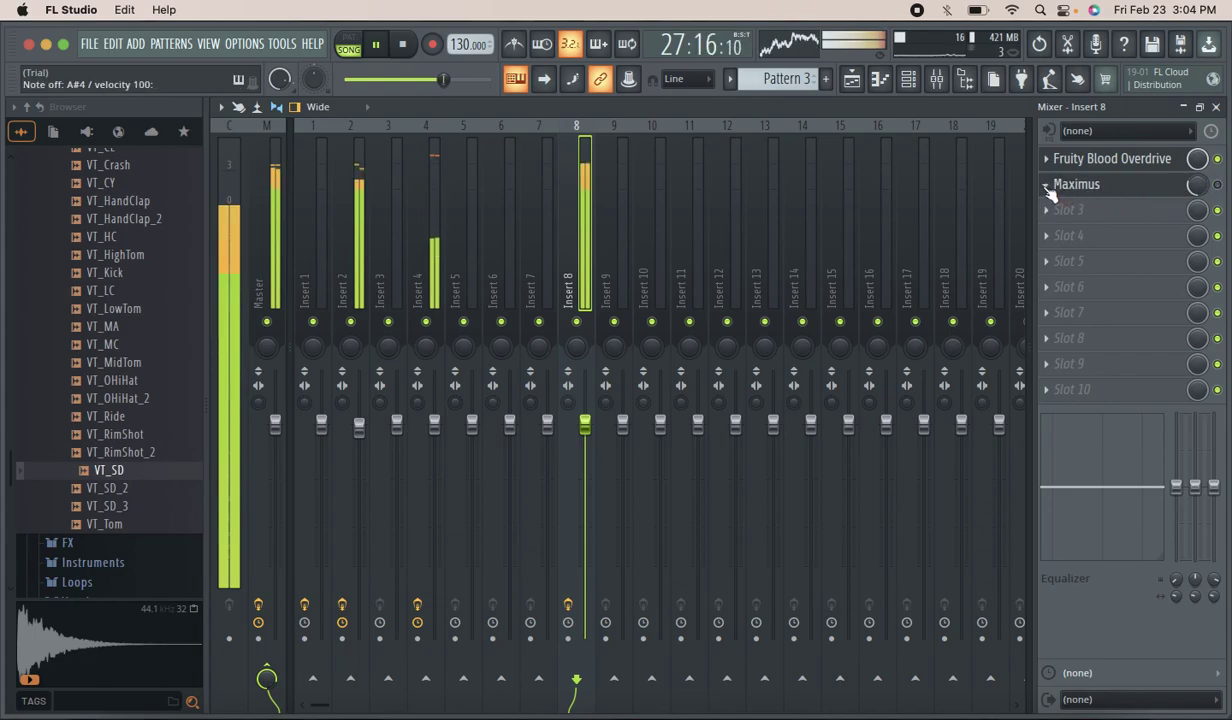
pyautogui.click(1047, 186)
pyautogui.click(1086, 204)
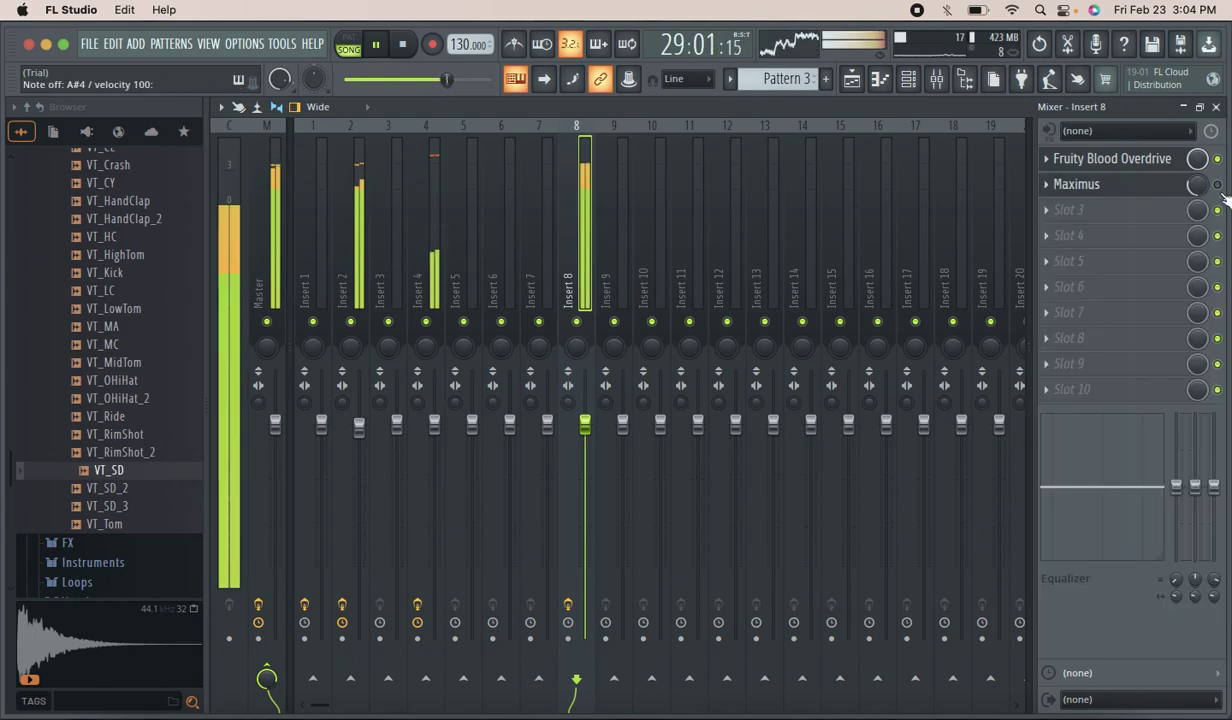
# Switch Maximus in slot 2 to the Max loudness 2 mastering preset.
pyautogui.rightClick(1078, 188)
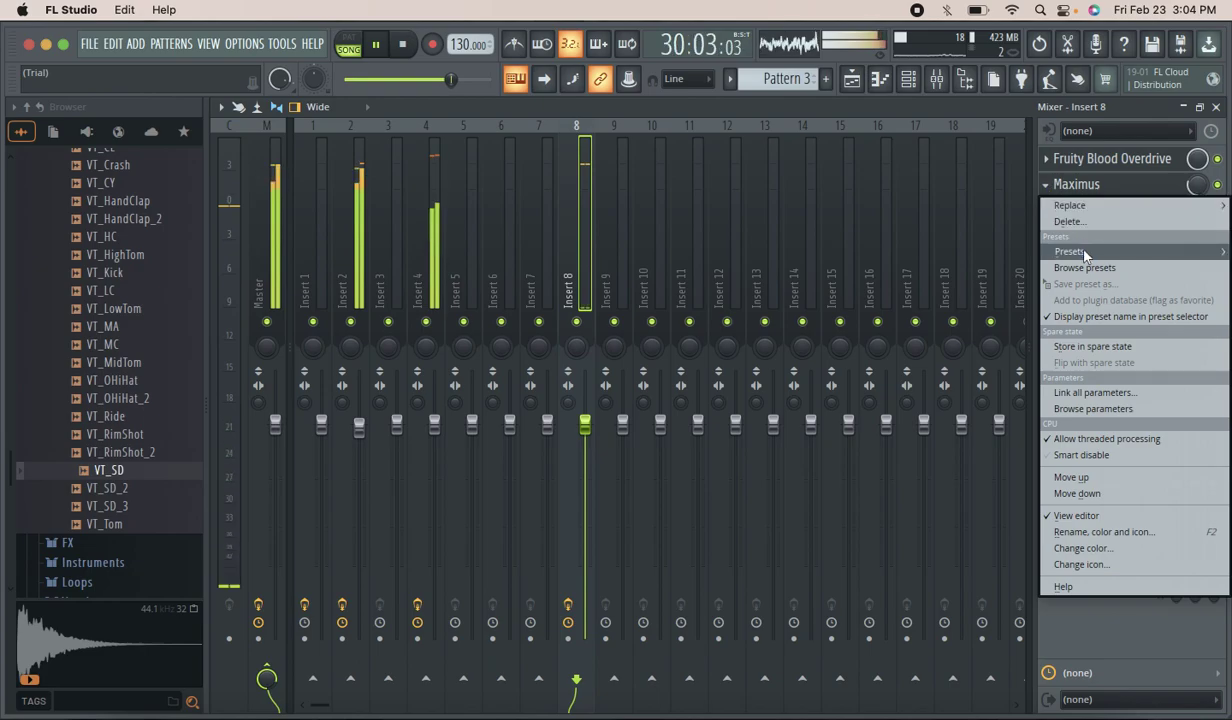
pyautogui.moveTo(1085, 252)
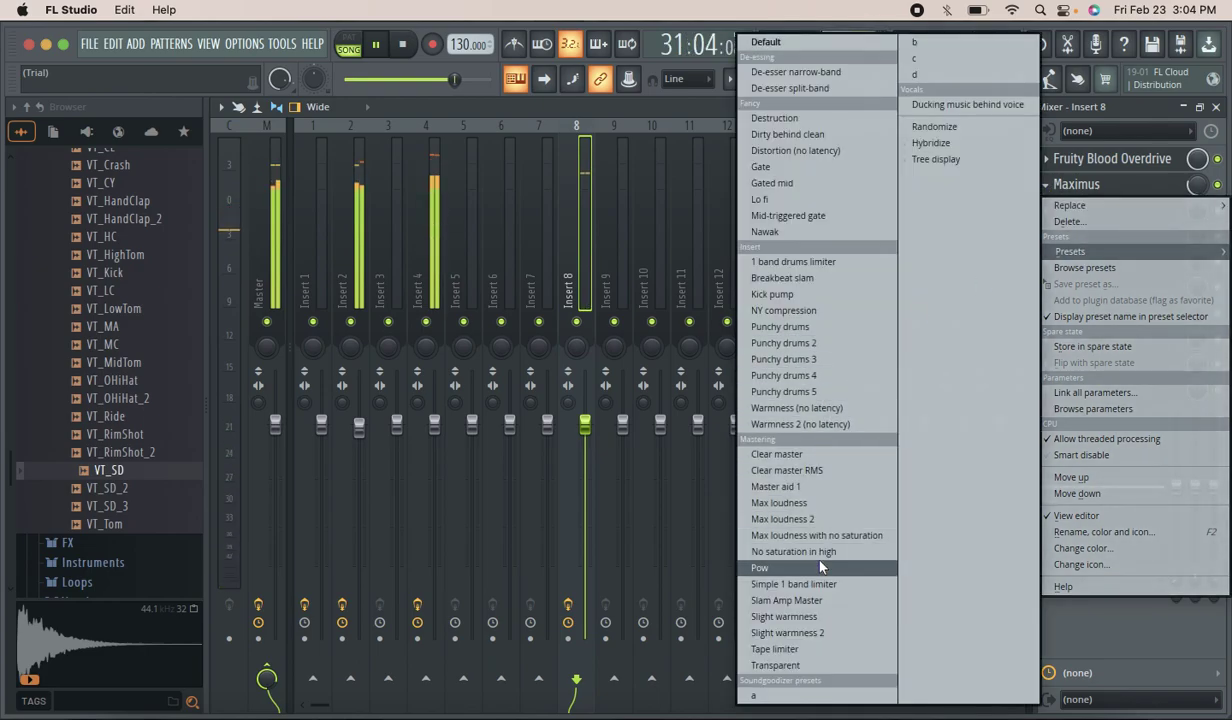
pyautogui.click(816, 518)
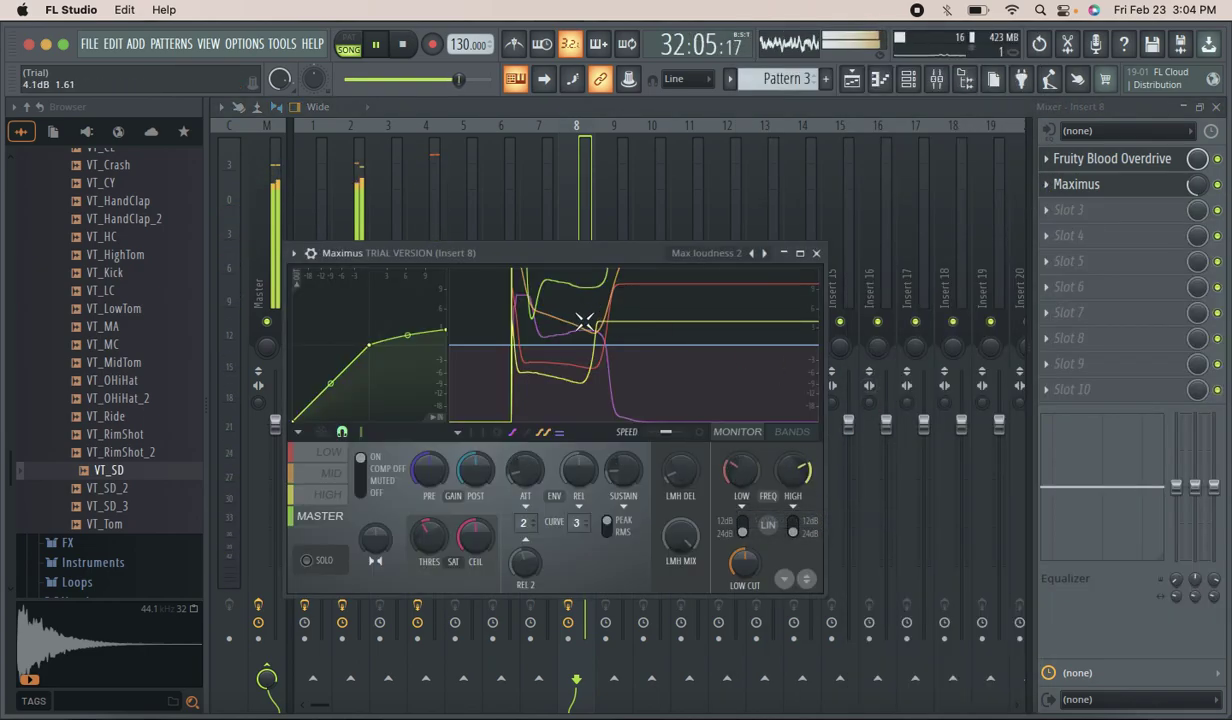
# Increase the Maximus post gain and lift the points of the master curve, including its starting point.
pyautogui.moveTo(475, 470); pyautogui.dragTo(475, 466)
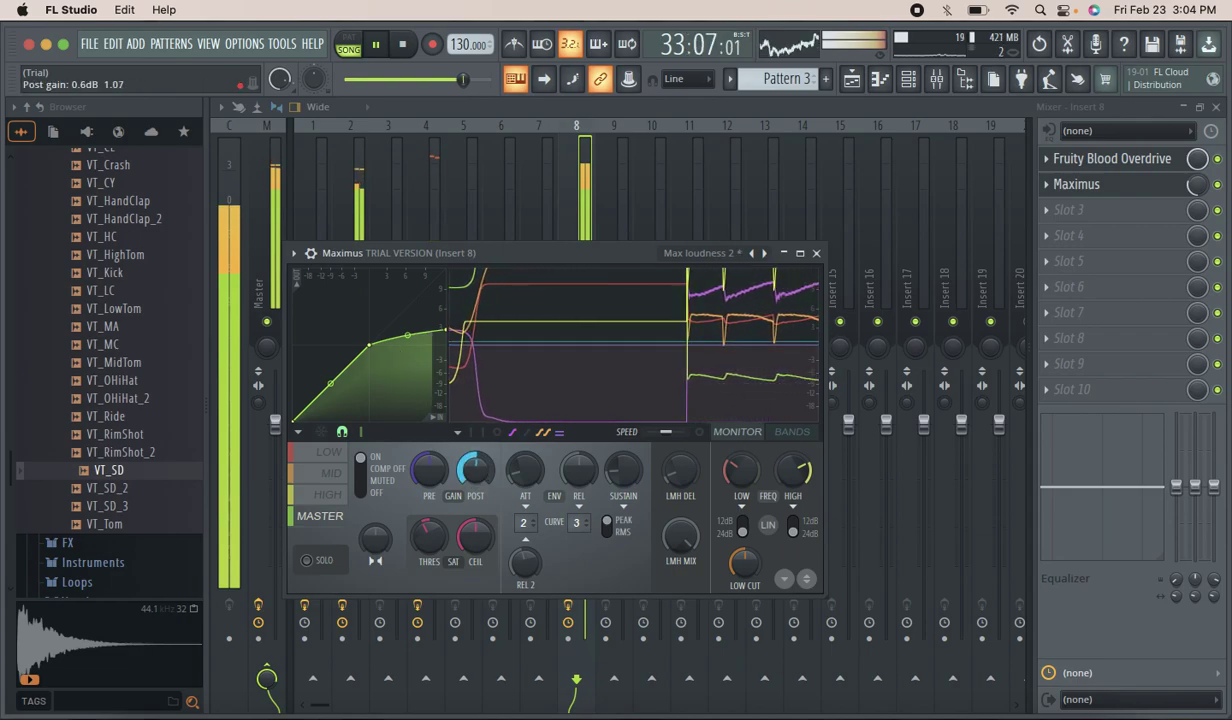
pyautogui.moveTo(445, 329); pyautogui.dragTo(408, 333)
pyautogui.moveTo(331, 383); pyautogui.dragTo(362, 299)
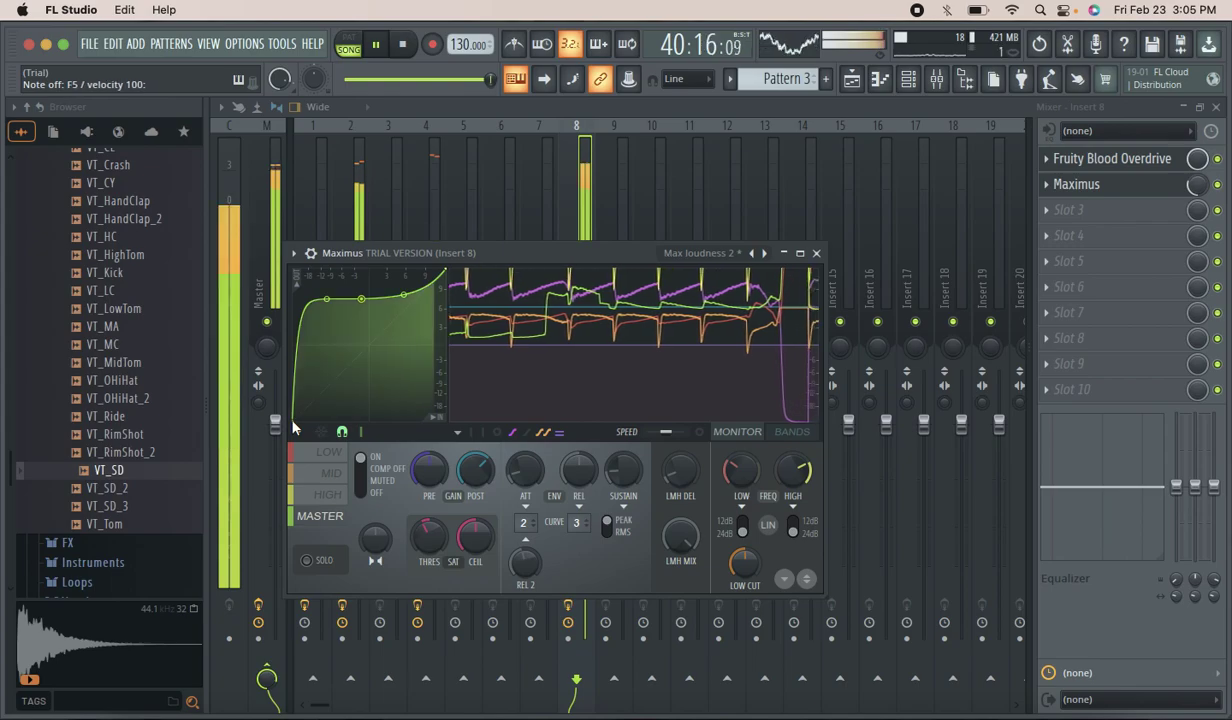
pyautogui.moveTo(303, 386); pyautogui.dragTo(335, 320)
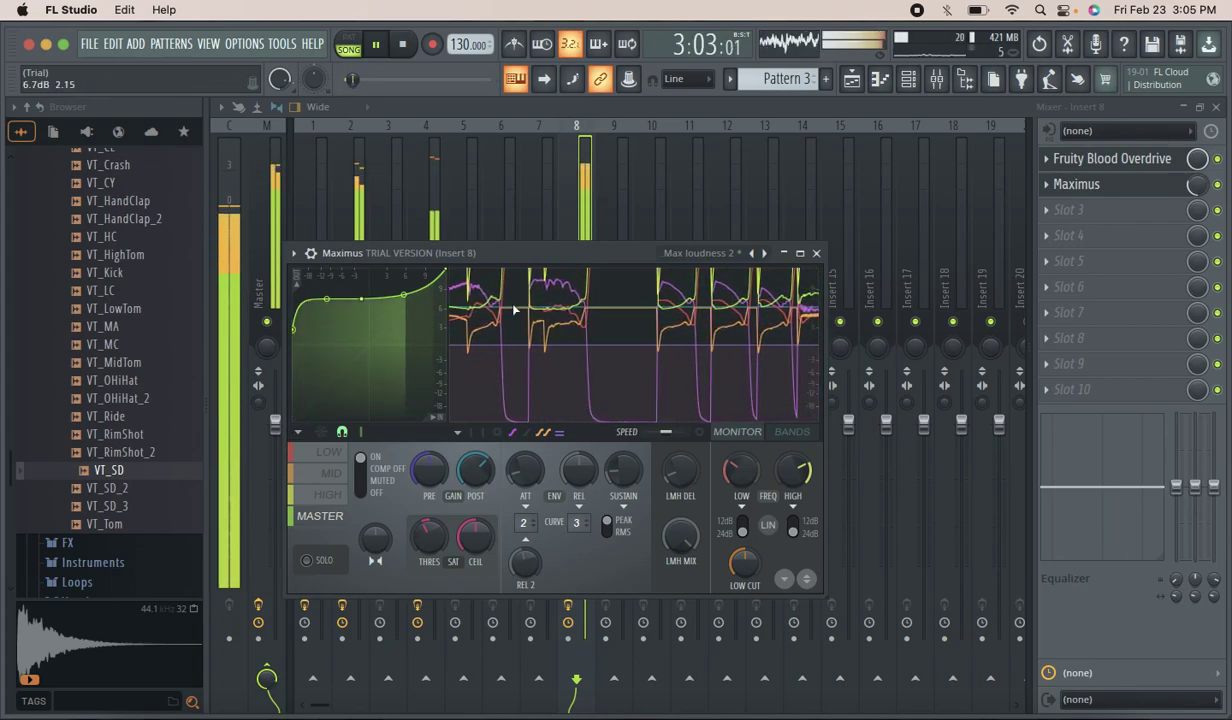
# Raise the Maximus mix level to 99% and flatten the master curve along the top of its graph.
pyautogui.click(1145, 182)
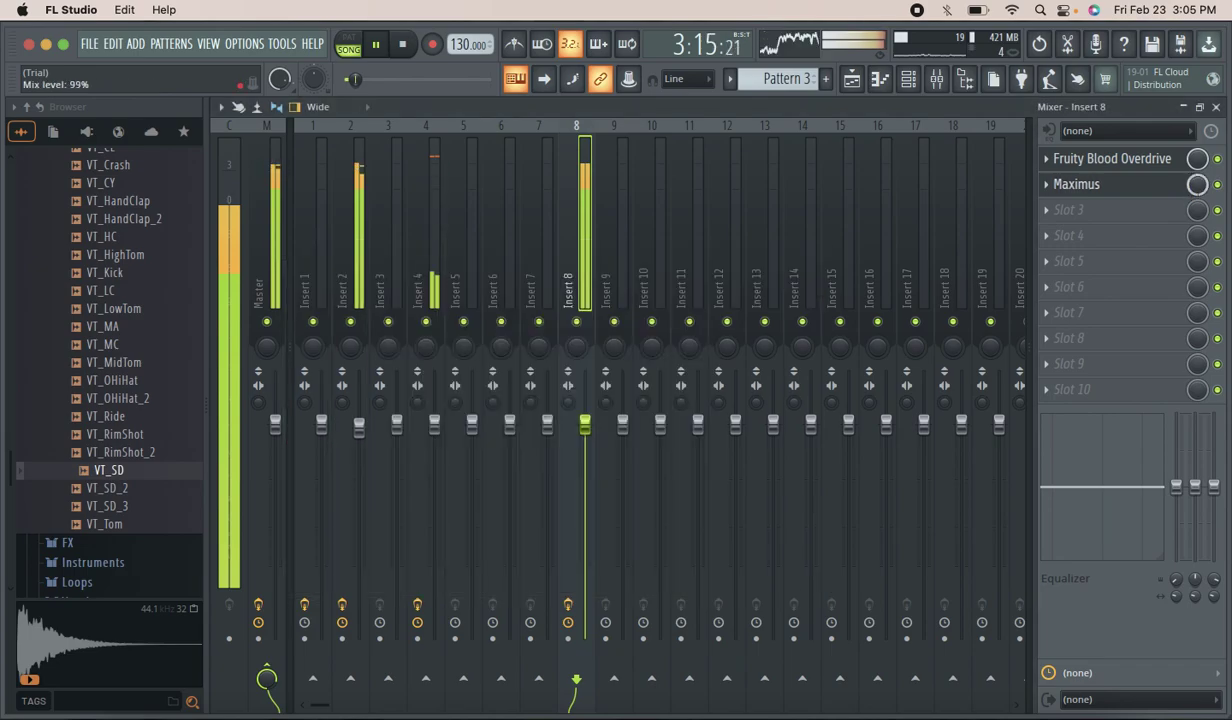
pyautogui.click(1097, 186)
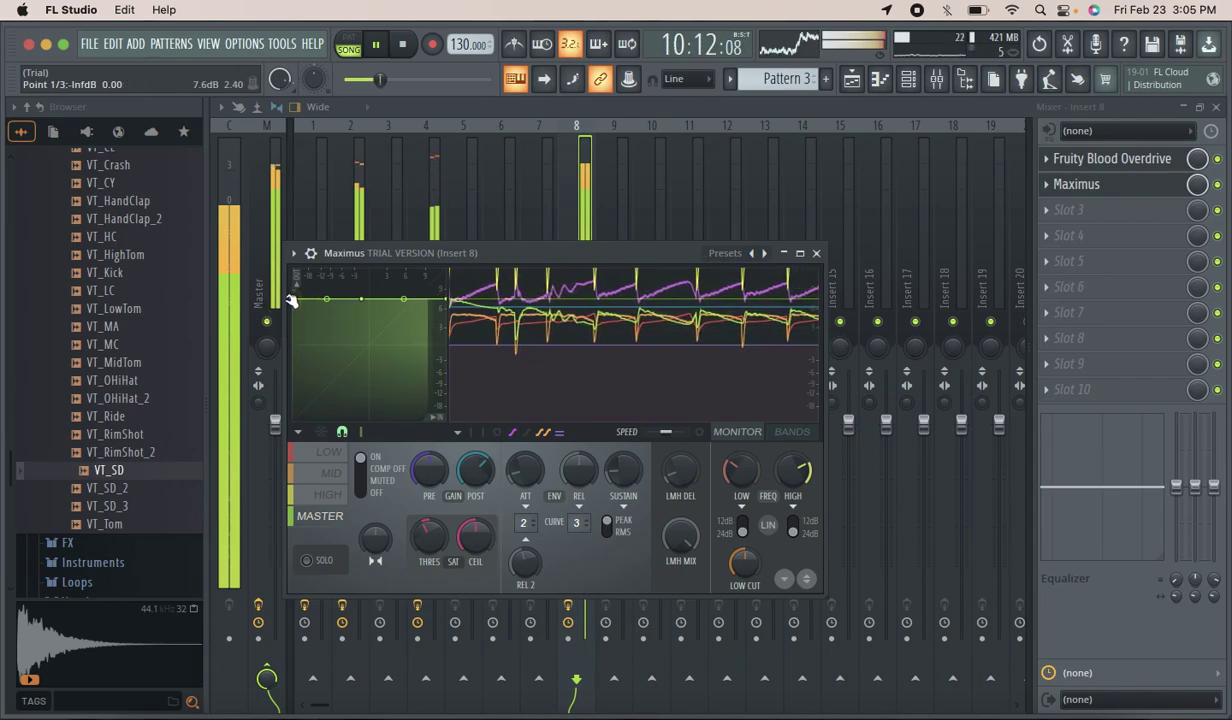
pyautogui.moveTo(365, 311); pyautogui.dragTo(365, 280)
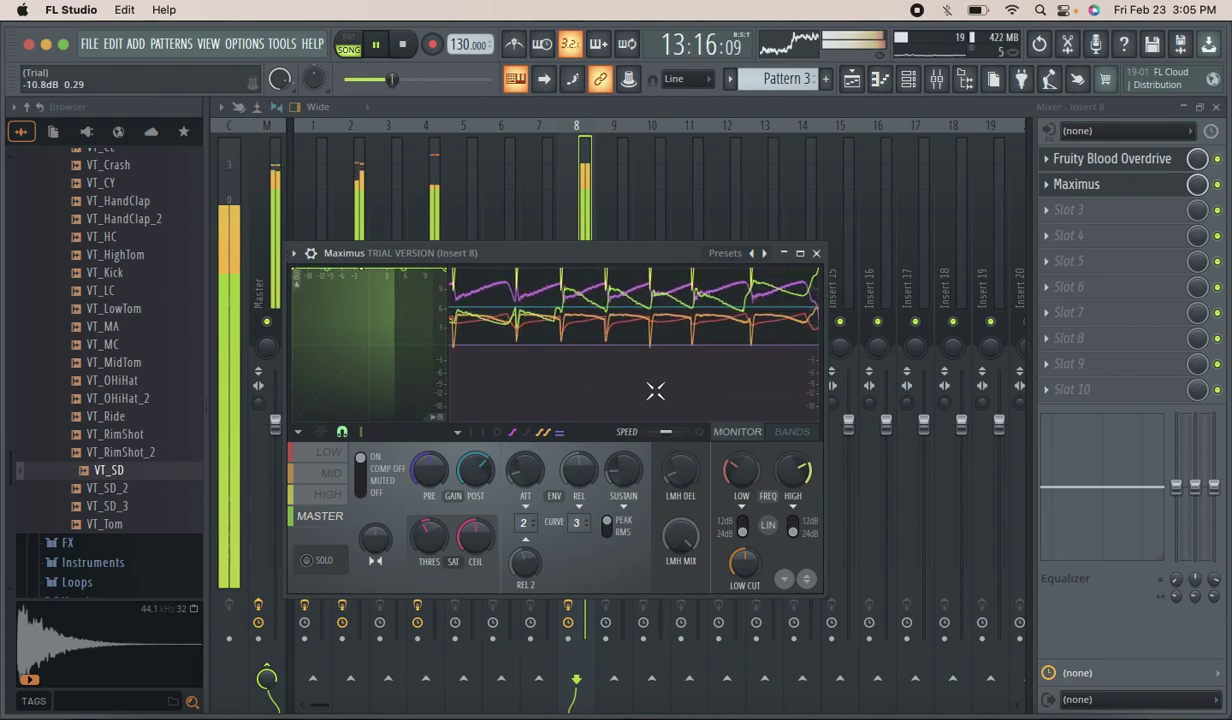
# Adjust the Maximus low crossover and reduce its low cut, and set the slot's mix level to 55%.
pyautogui.click(753, 480)
pyautogui.moveTo(753, 480); pyautogui.dragTo(786, 440)
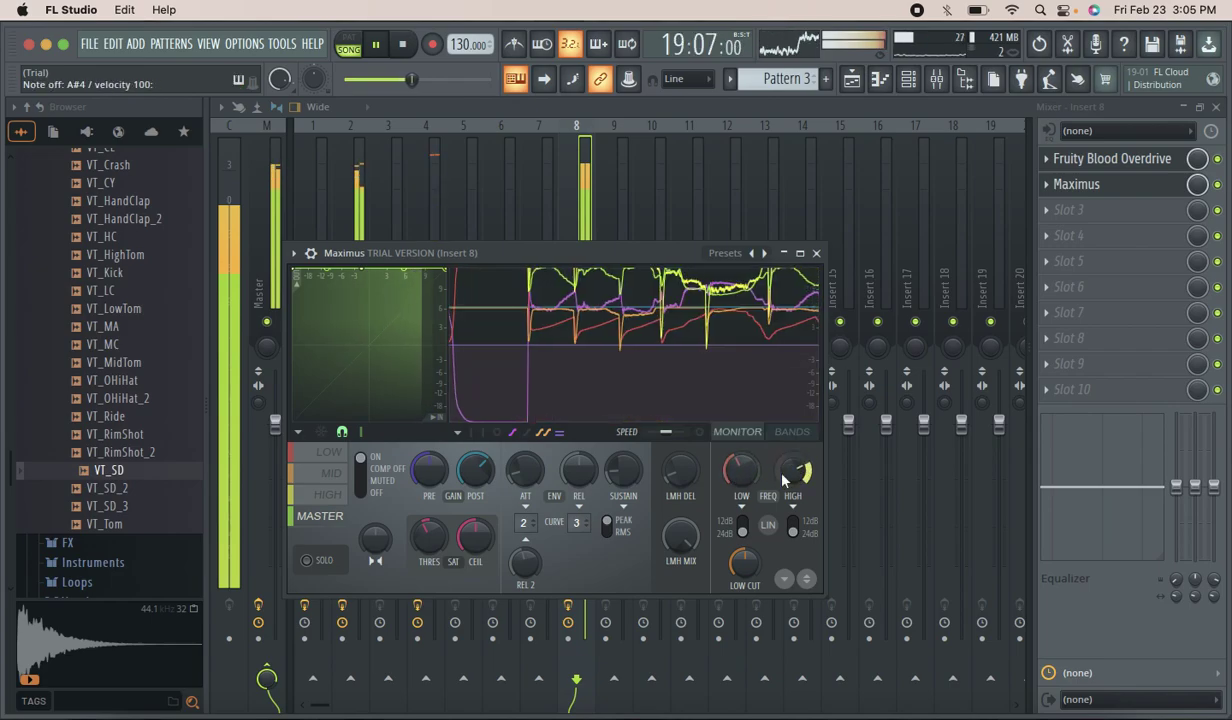
pyautogui.moveTo(743, 561)
pyautogui.mouseDown()
pyautogui.moveTo(743, 540)
pyautogui.moveTo(743, 575)
pyautogui.mouseUp()
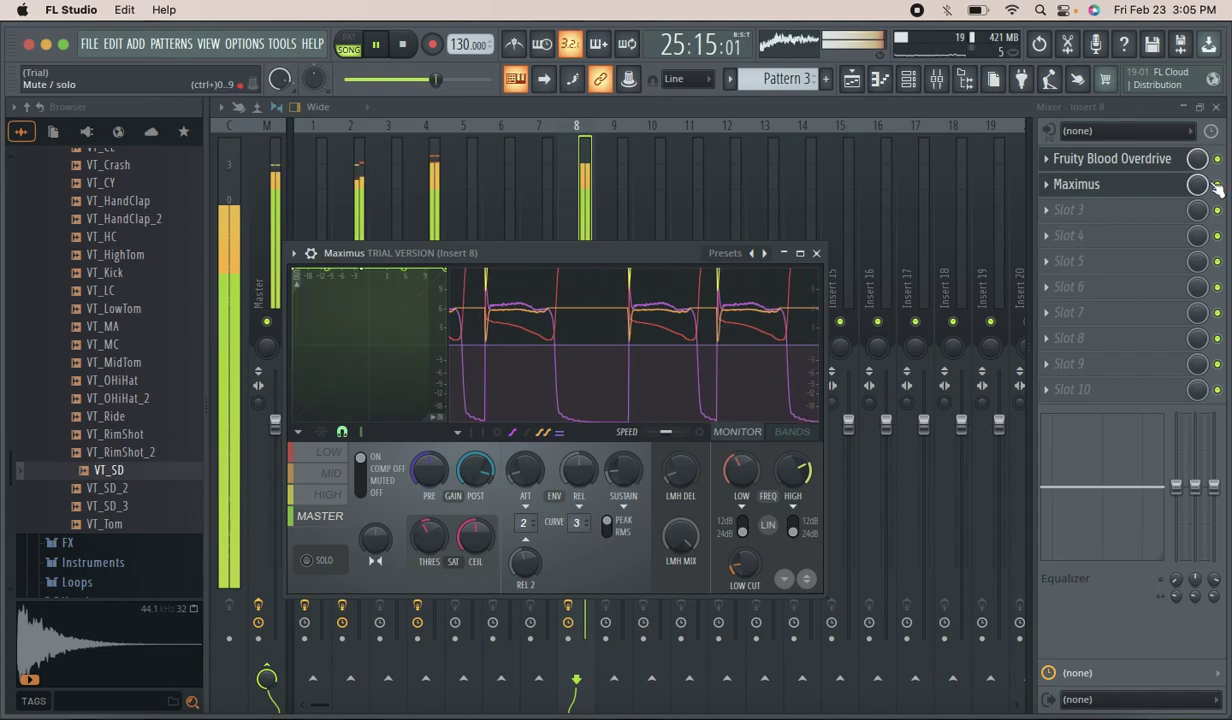
pyautogui.moveTo(1197, 185); pyautogui.dragTo(1197, 188)
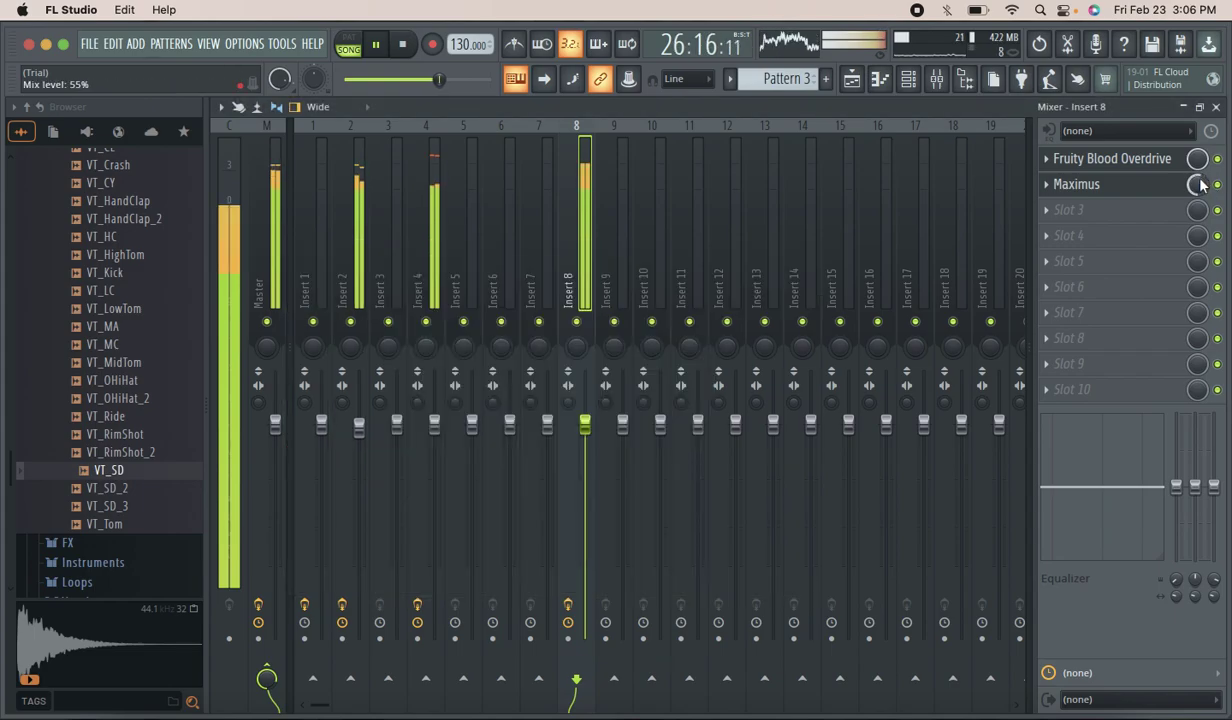
# Add a second Fruity Blood Overdrive in slot 3 with more pre amp, pre band about 0.63, less post filter and a 62% mix level.
pyautogui.click(1098, 211)
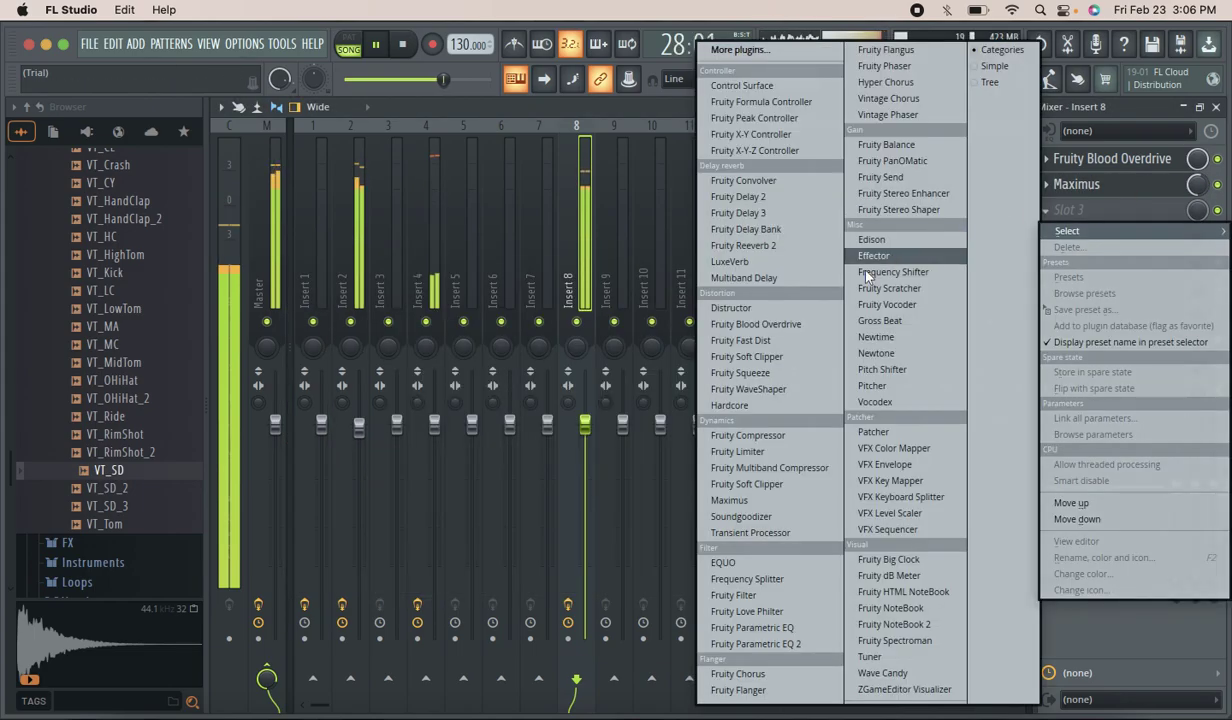
pyautogui.click(757, 324)
pyautogui.moveTo(510, 386); pyautogui.dragTo(510, 330)
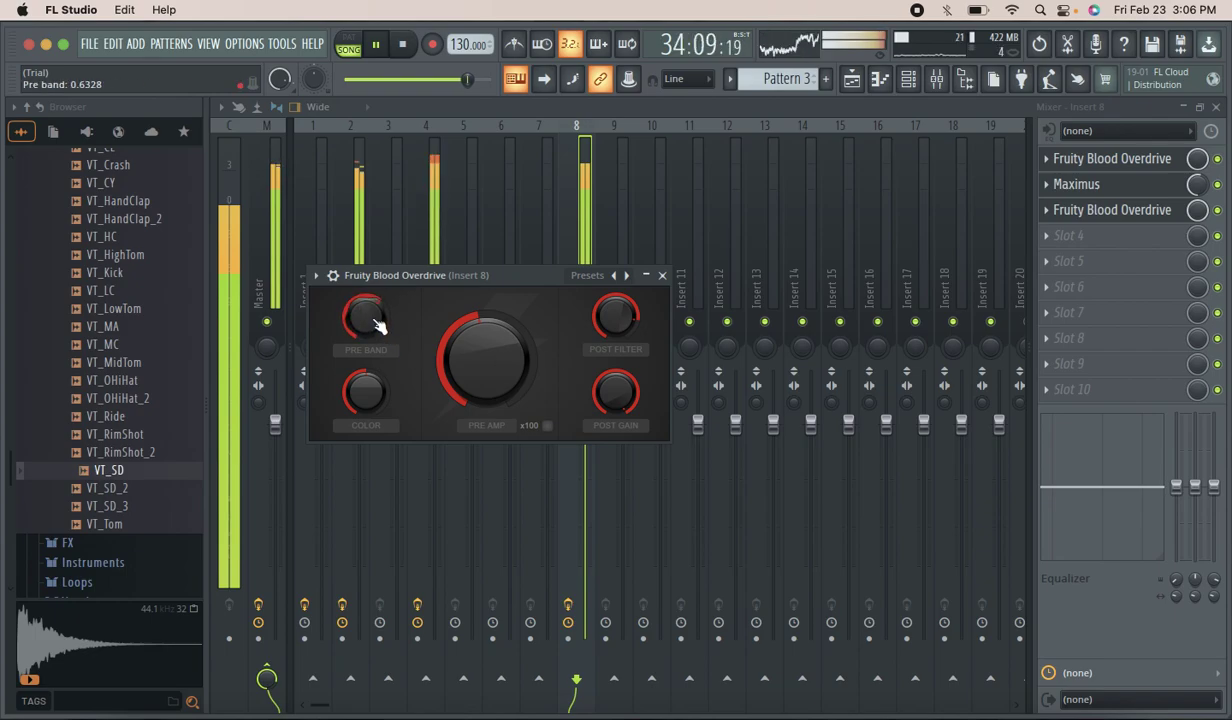
pyautogui.moveTo(632, 337); pyautogui.dragTo(632, 375)
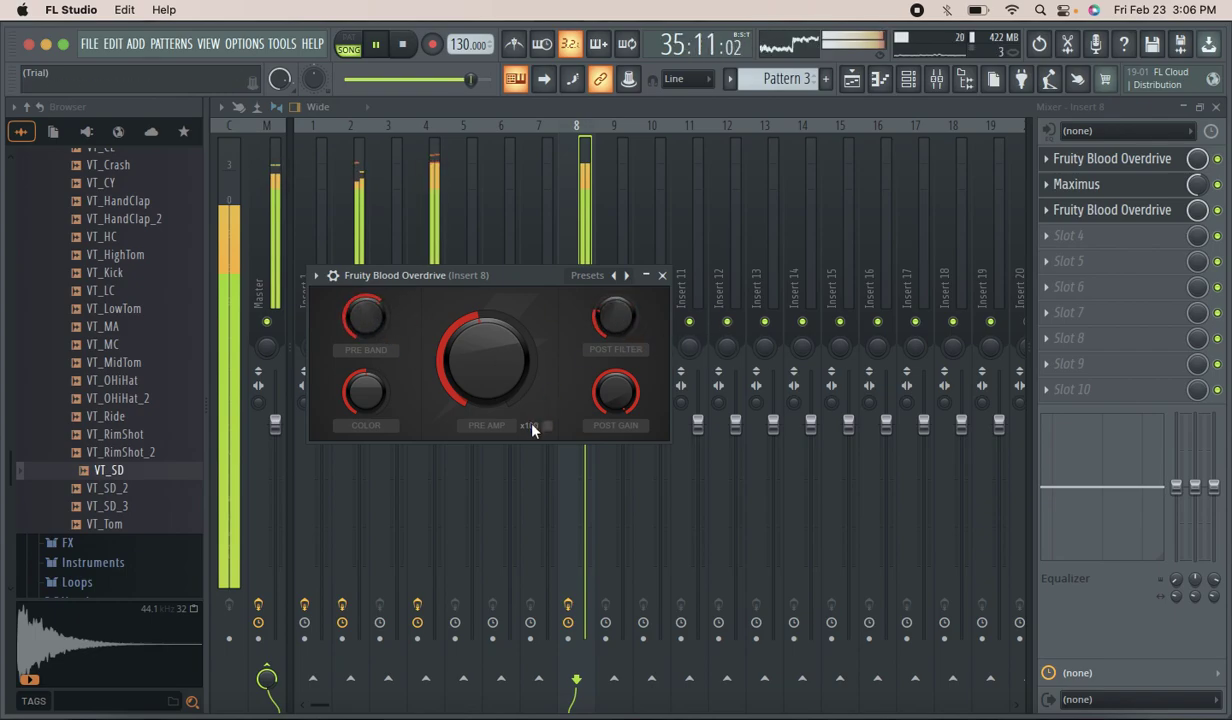
pyautogui.moveTo(491, 361); pyautogui.dragTo(491, 330)
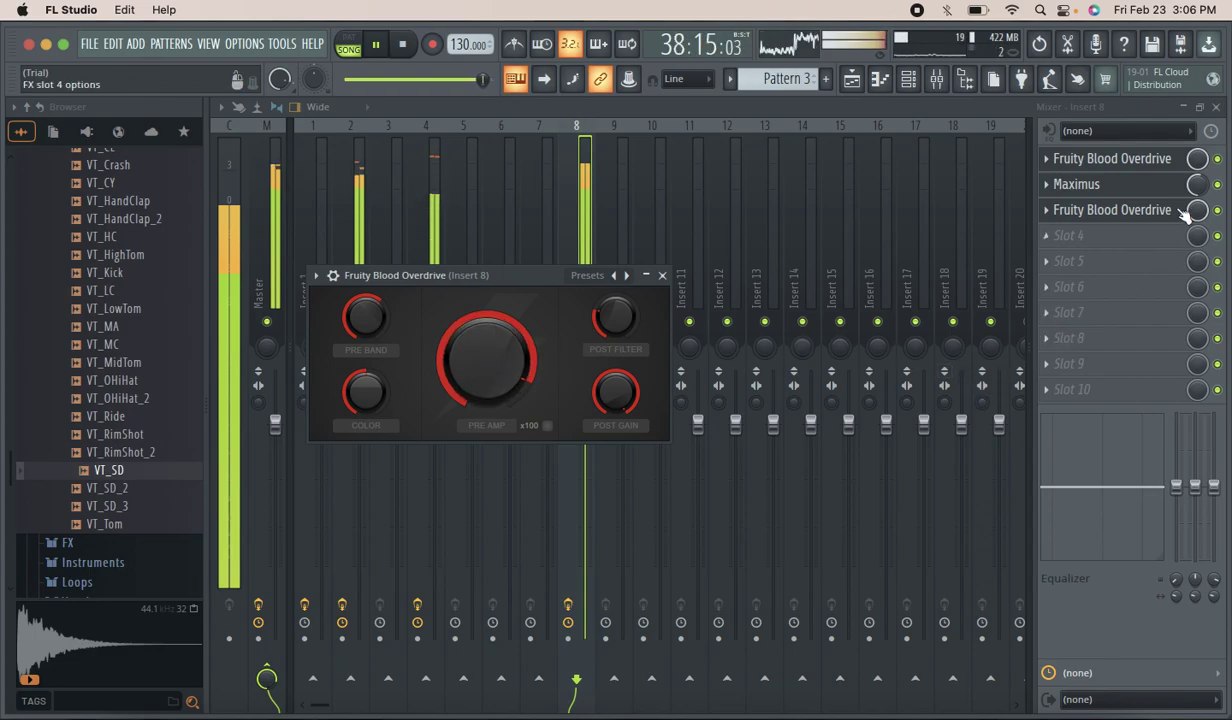
pyautogui.moveTo(1203, 215); pyautogui.dragTo(1203, 243)
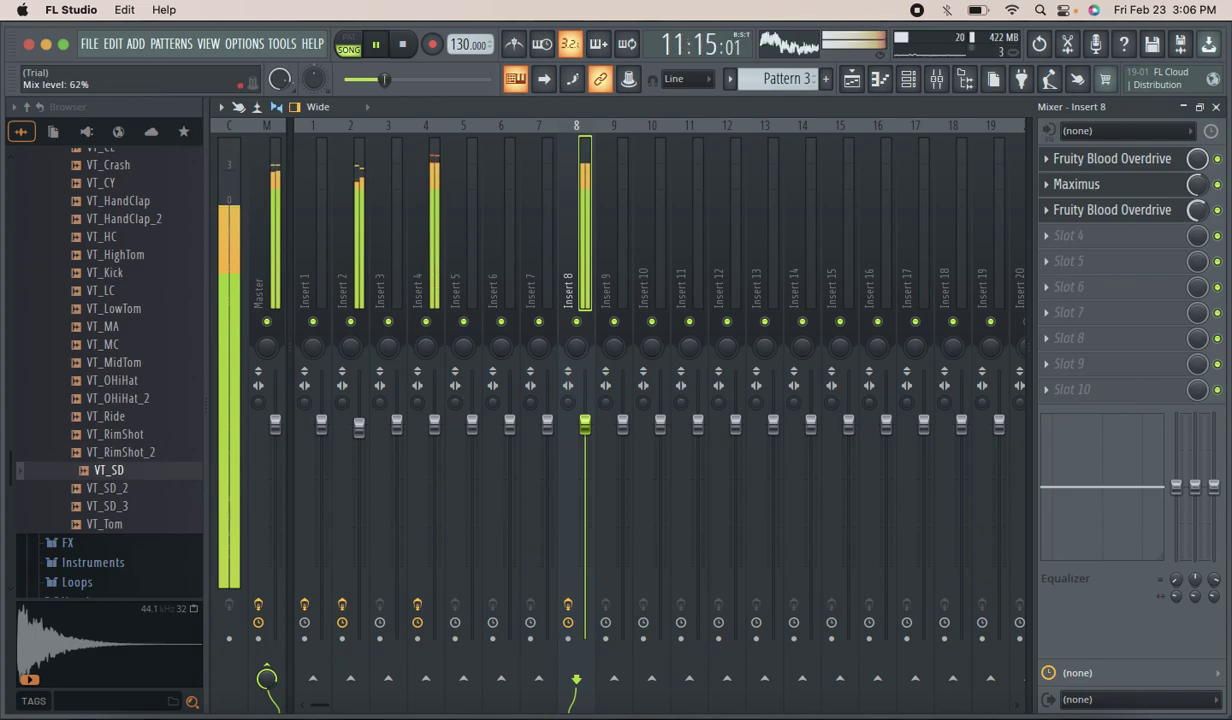
# Add a second Maximus in slot 4 and raise the starting point of its master curve.
pyautogui.click(1088, 234)
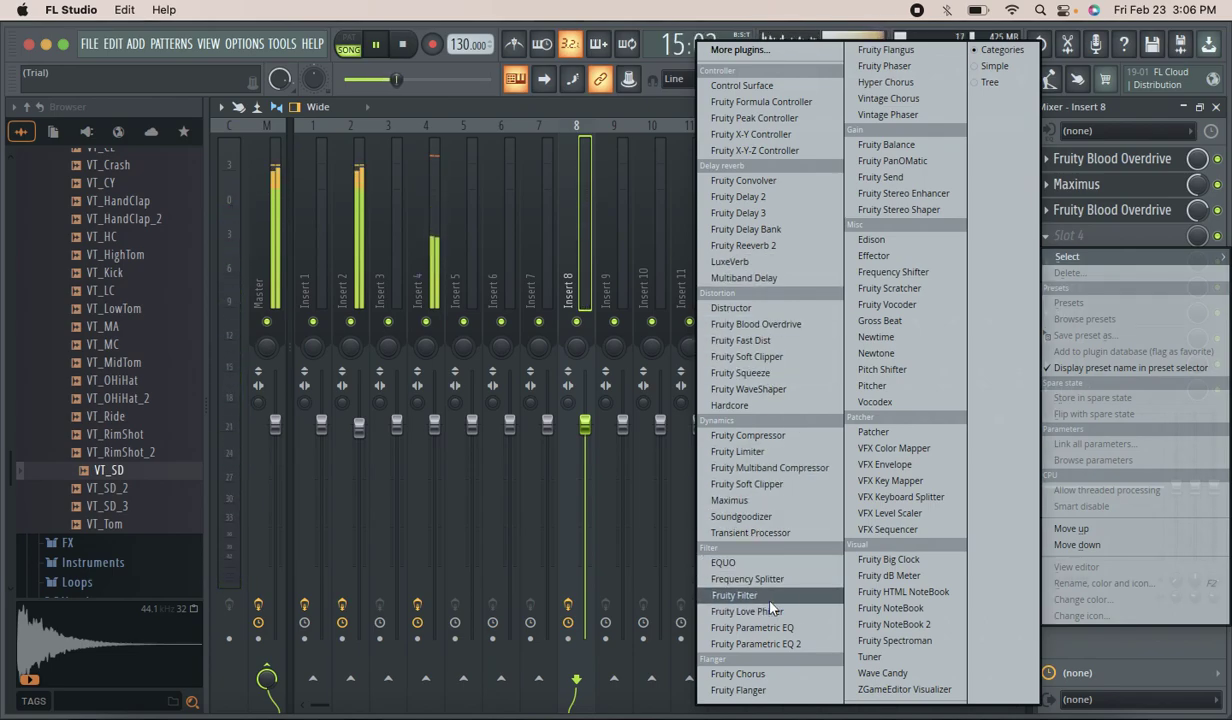
pyautogui.click(777, 500)
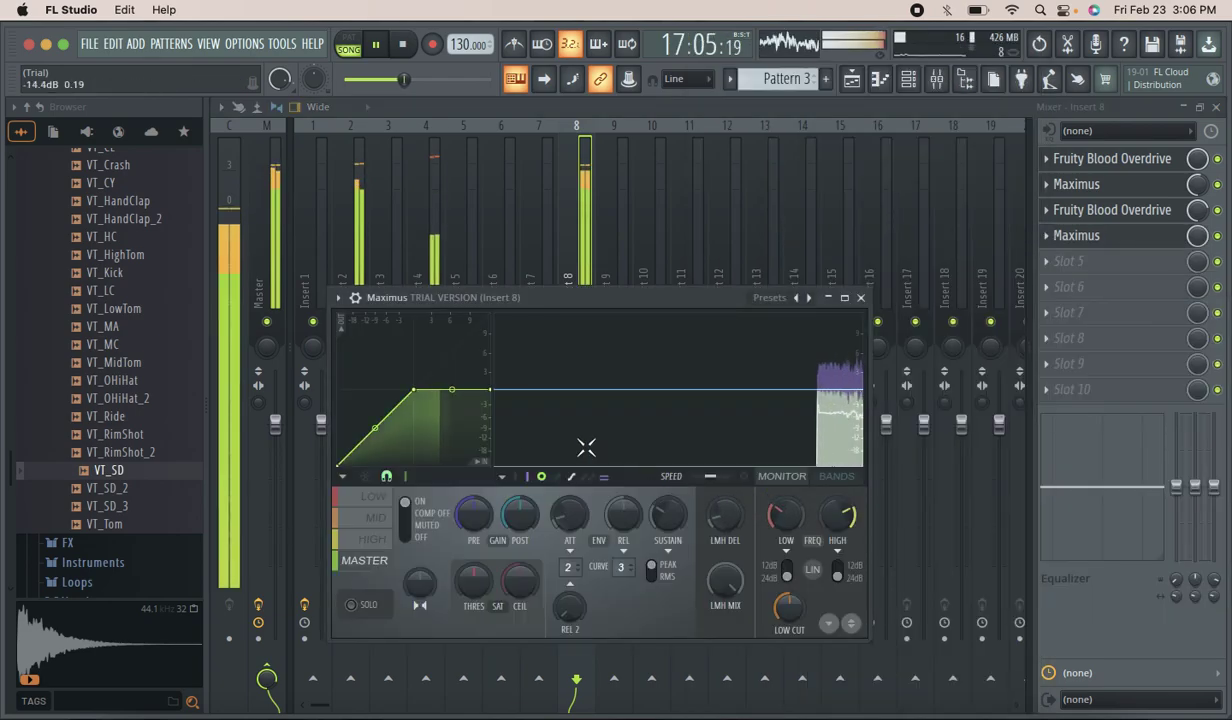
pyautogui.moveTo(338, 464); pyautogui.dragTo(334, 340)
# Load the Punchy drums preset in the slot 4 Maximus, raise the master curve's end point to a straight diagonal, and reduce the slot's mix level.
pyautogui.click(343, 299)
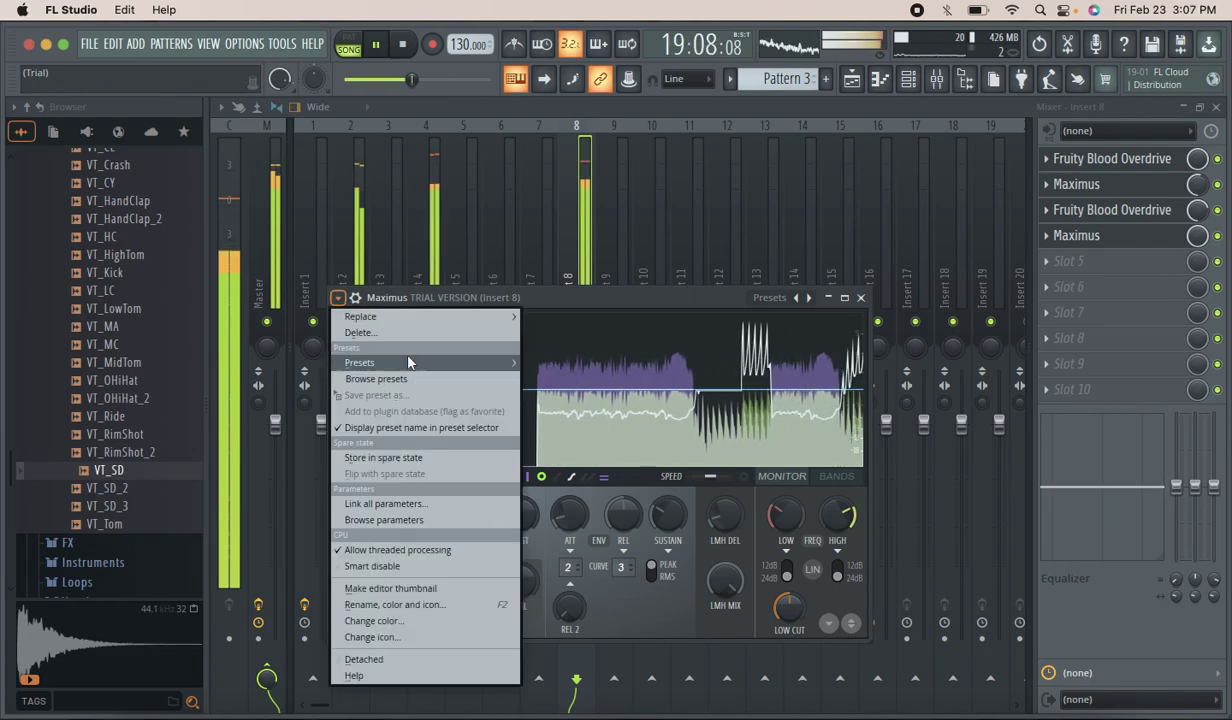
pyautogui.moveTo(407, 361)
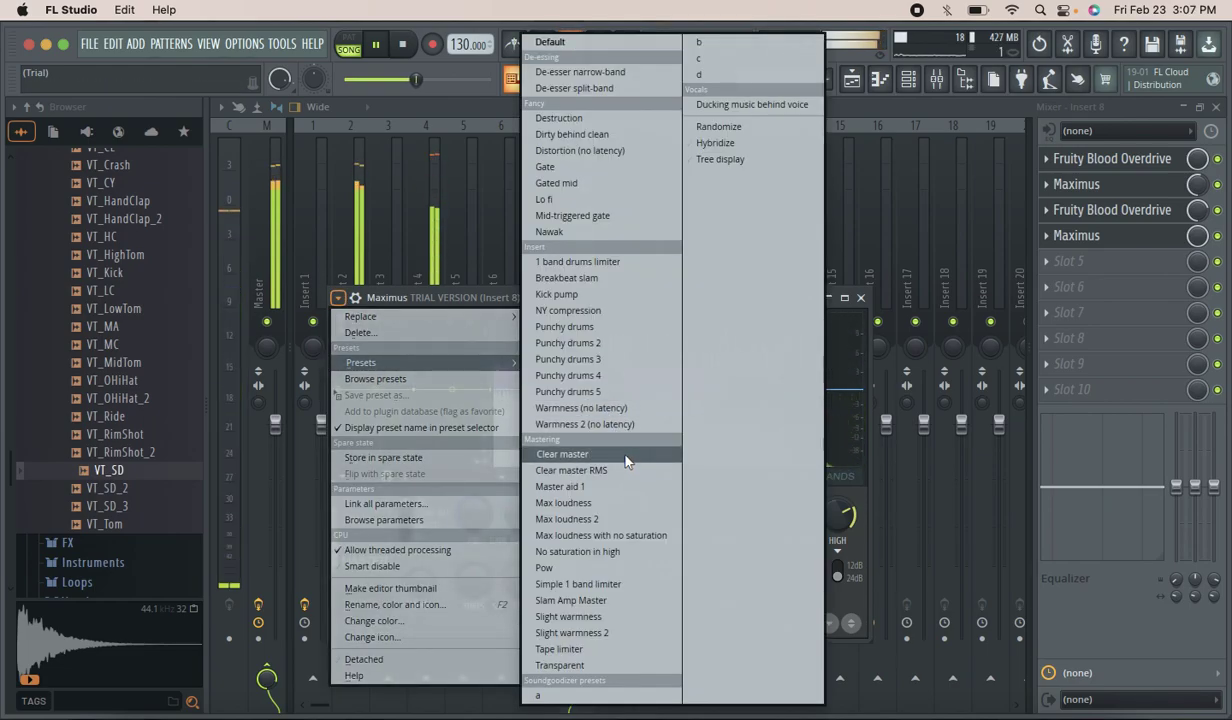
pyautogui.click(627, 326)
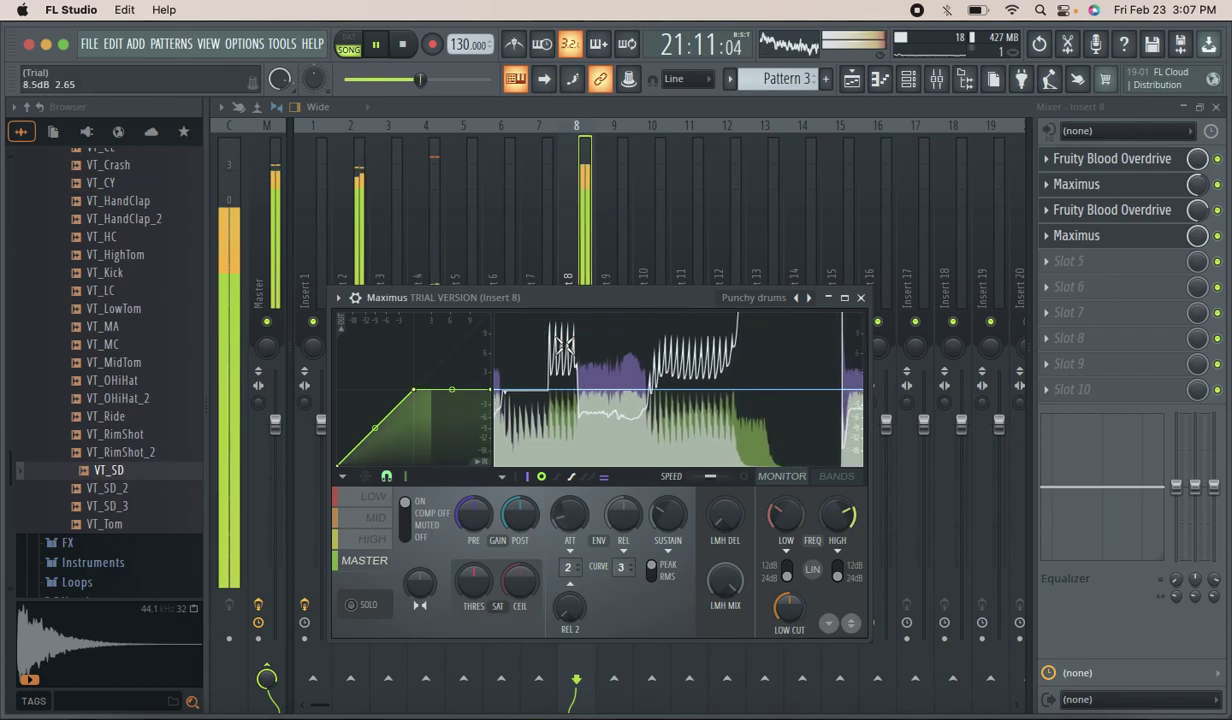
pyautogui.moveTo(490, 389); pyautogui.dragTo(493, 313)
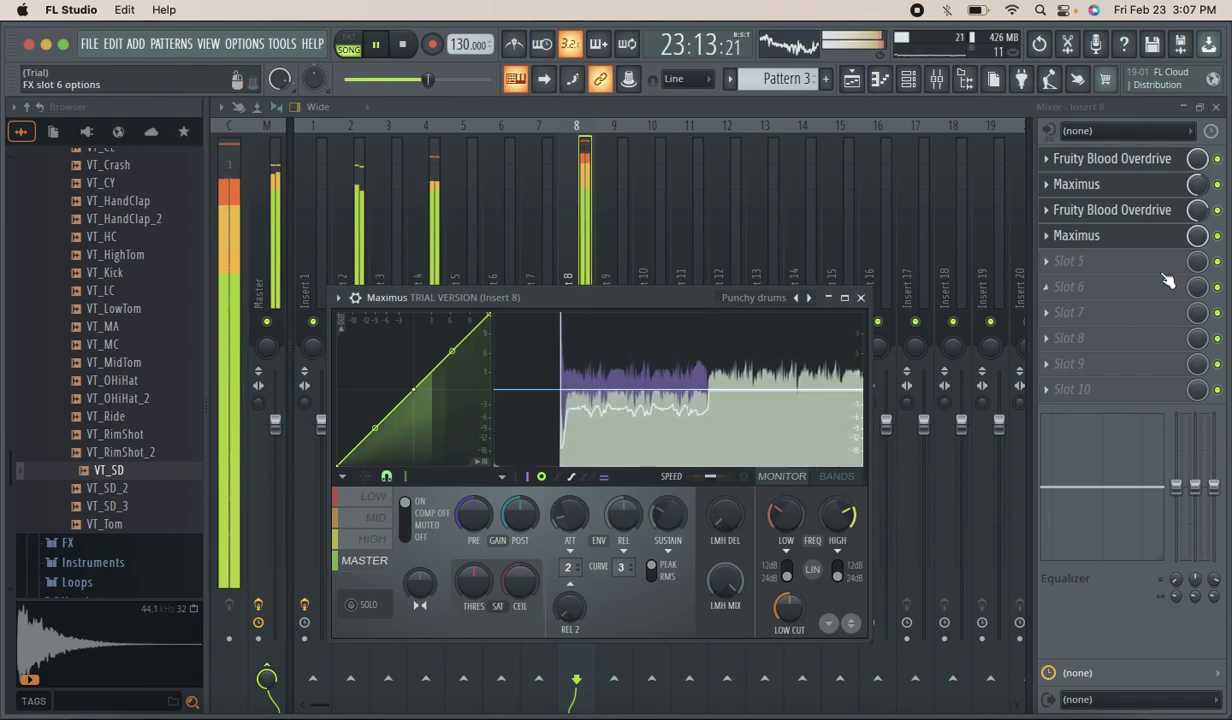
pyautogui.moveTo(1200, 237); pyautogui.dragTo(1200, 264)
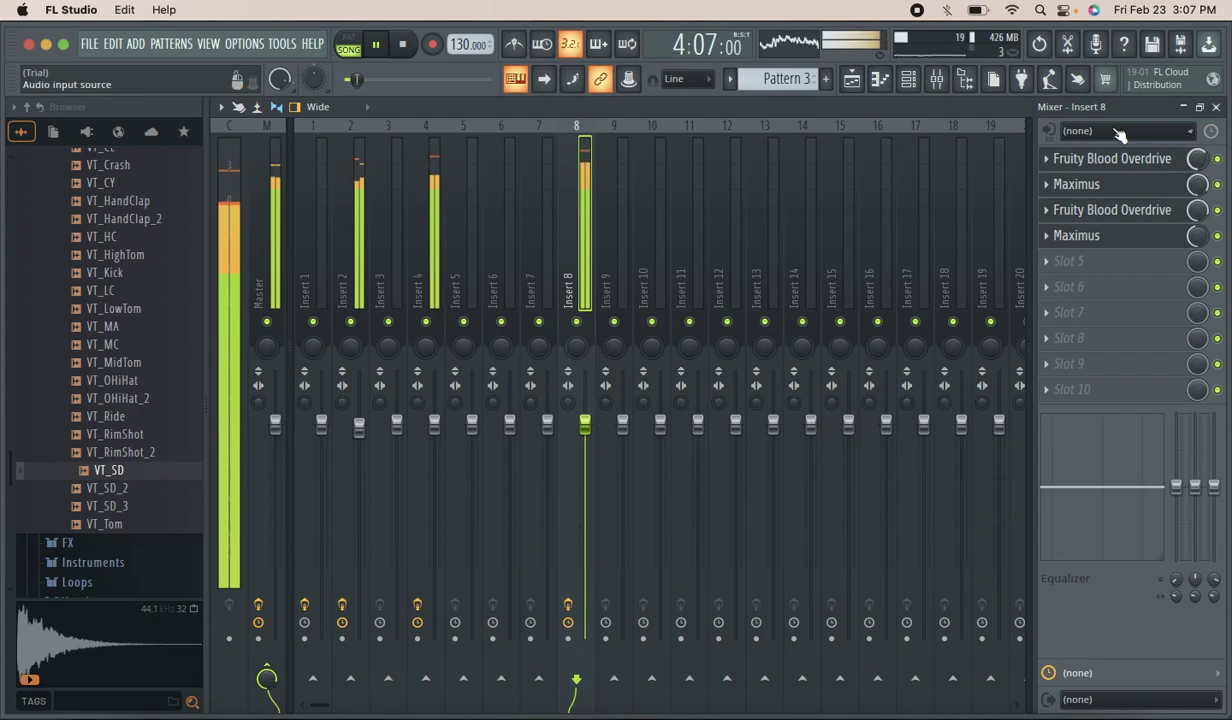
# Enable the tempo-based volume envelope on the VT_BD_2 channel and raise its attack tension.
pyautogui.click(908, 80)
pyautogui.click(908, 80)
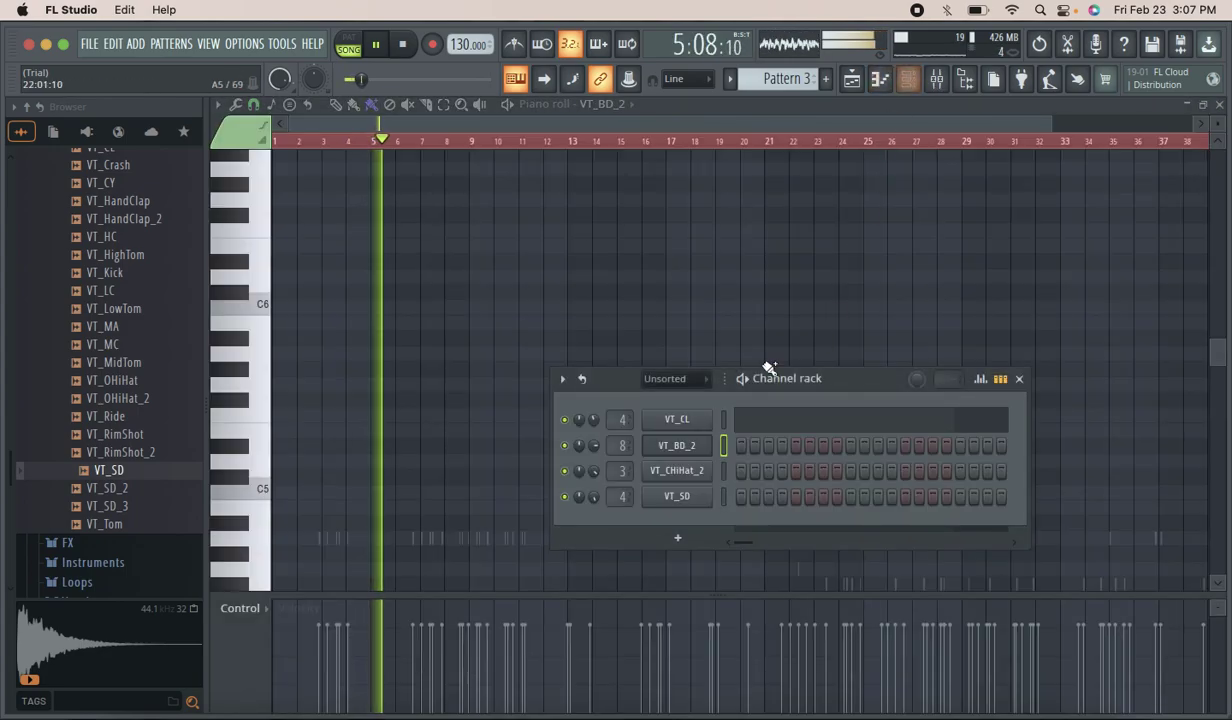
pyautogui.click(676, 445)
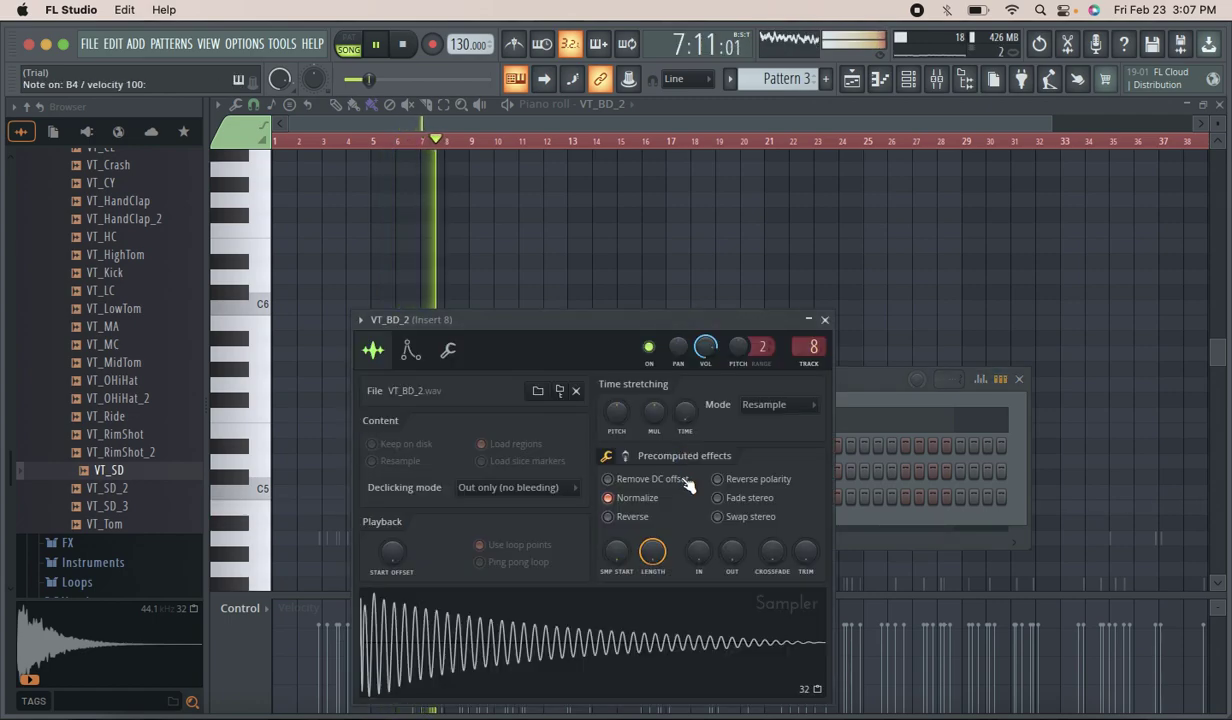
pyautogui.click(411, 349)
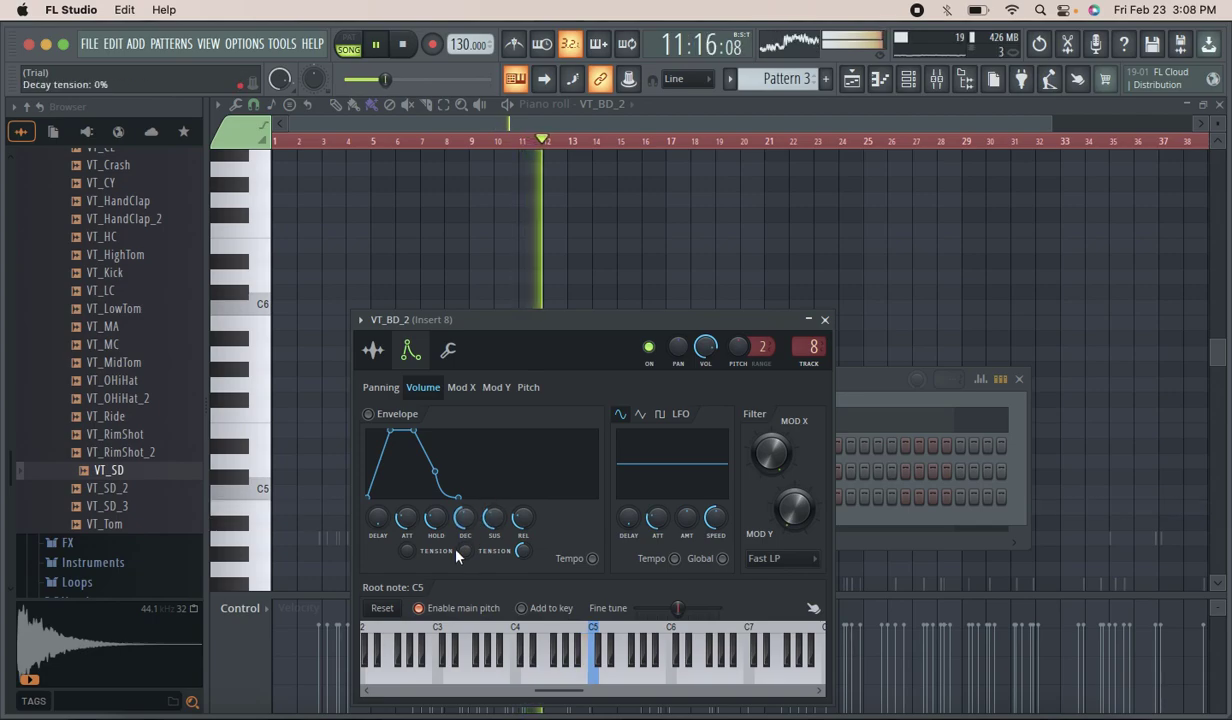
pyautogui.moveTo(407, 550); pyautogui.dragTo(407, 495)
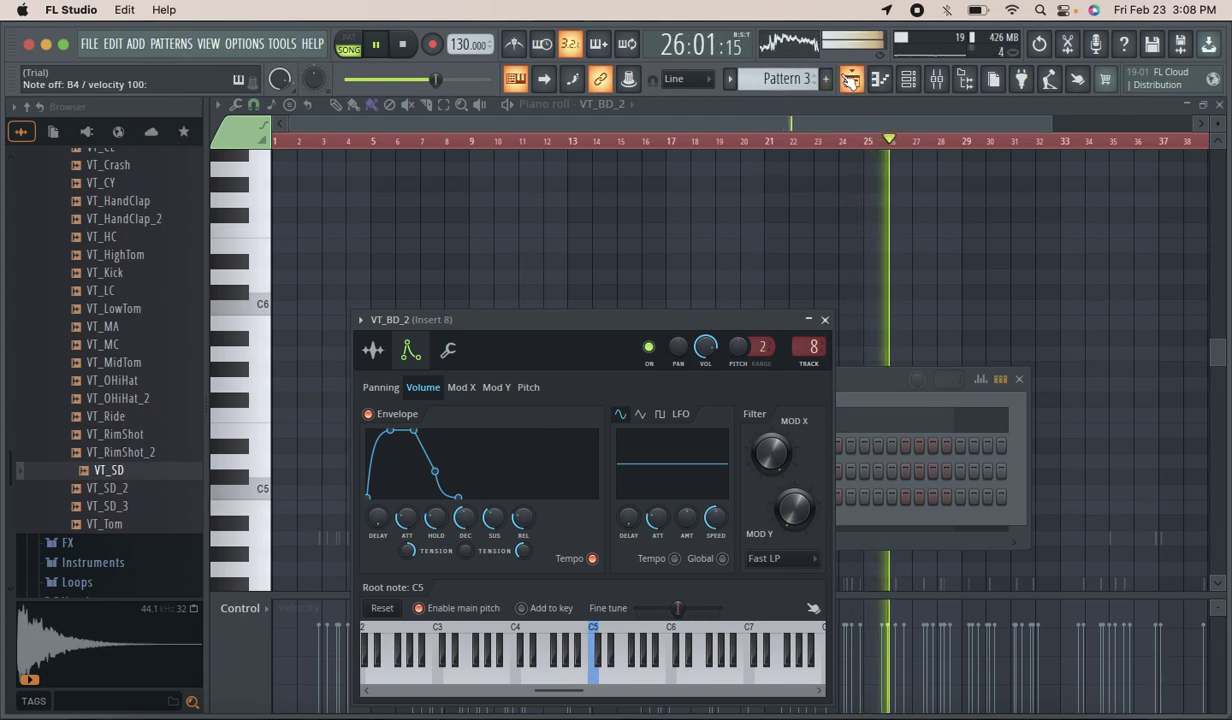
# Create Pattern 4 and place it on playlist Track 4, extended to the same end as the Pattern 3 clip.
pyautogui.click(851, 78)
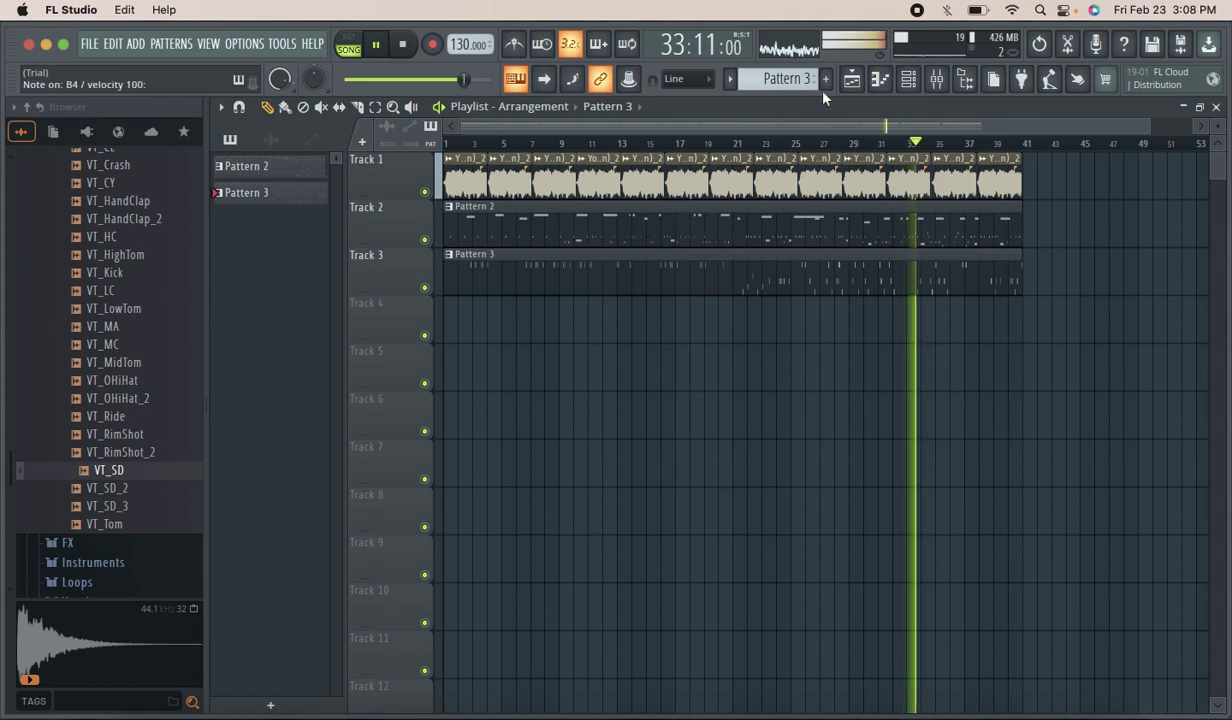
pyautogui.click(826, 80)
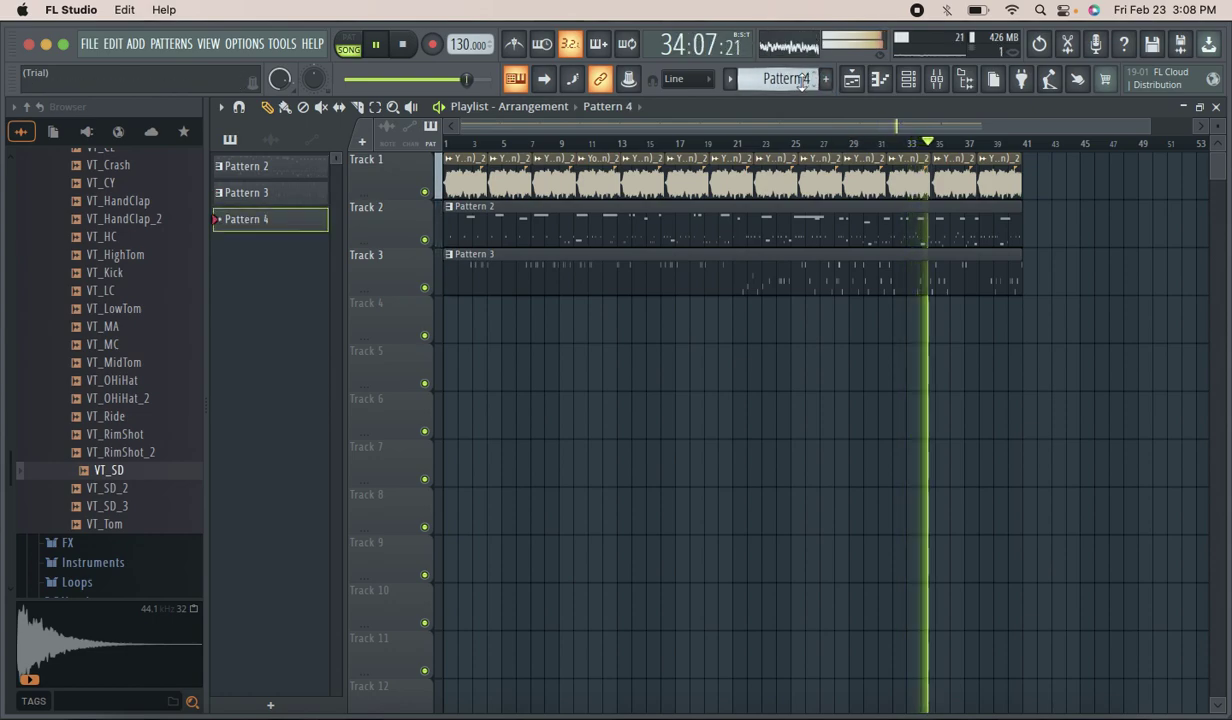
pyautogui.click(449, 322)
pyautogui.moveTo(705, 287); pyautogui.dragTo(1020, 300)
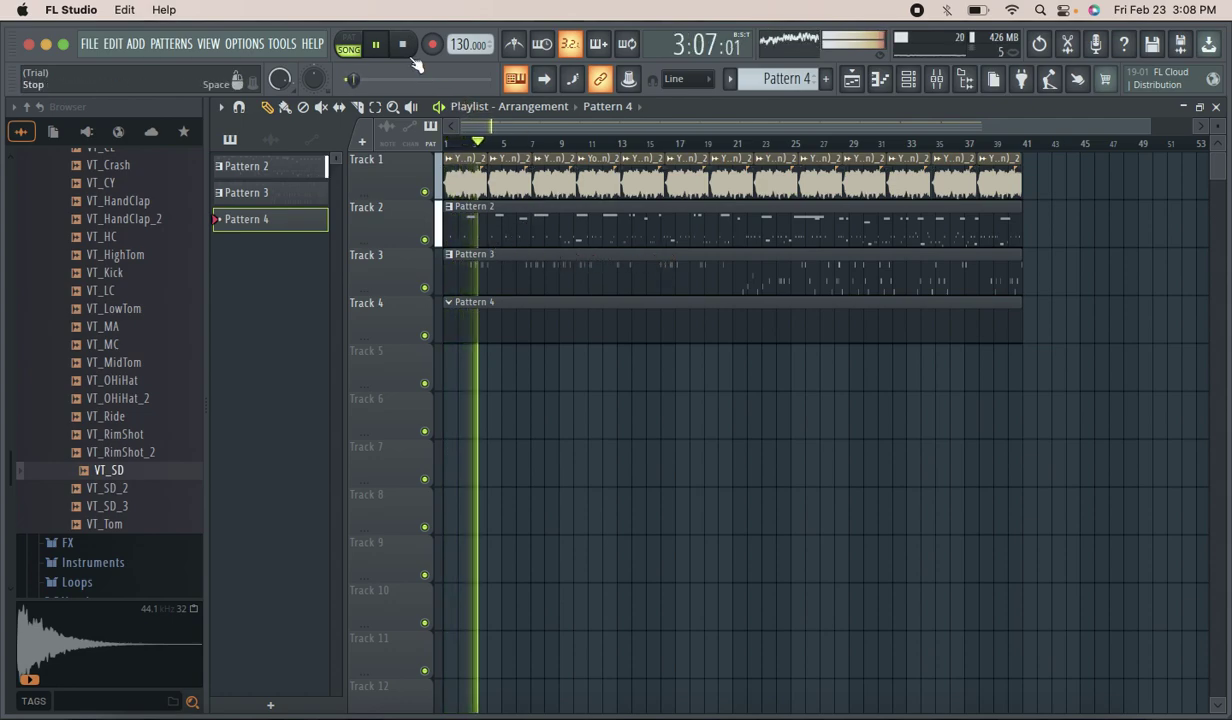
# Mute the VT_BD_2 channel, audition the Vintage kick samples, and add VT_BD_2 as a new channel routed to mixer track 9.
pyautogui.click(908, 79)
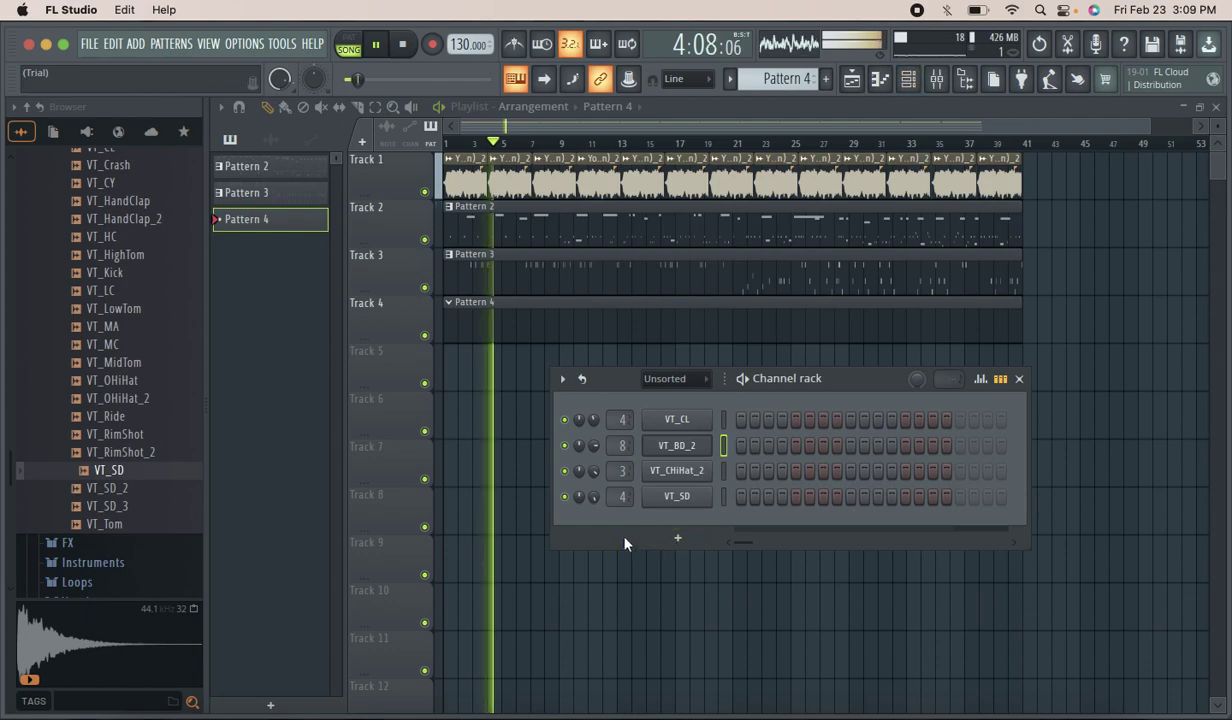
pyautogui.click(564, 445)
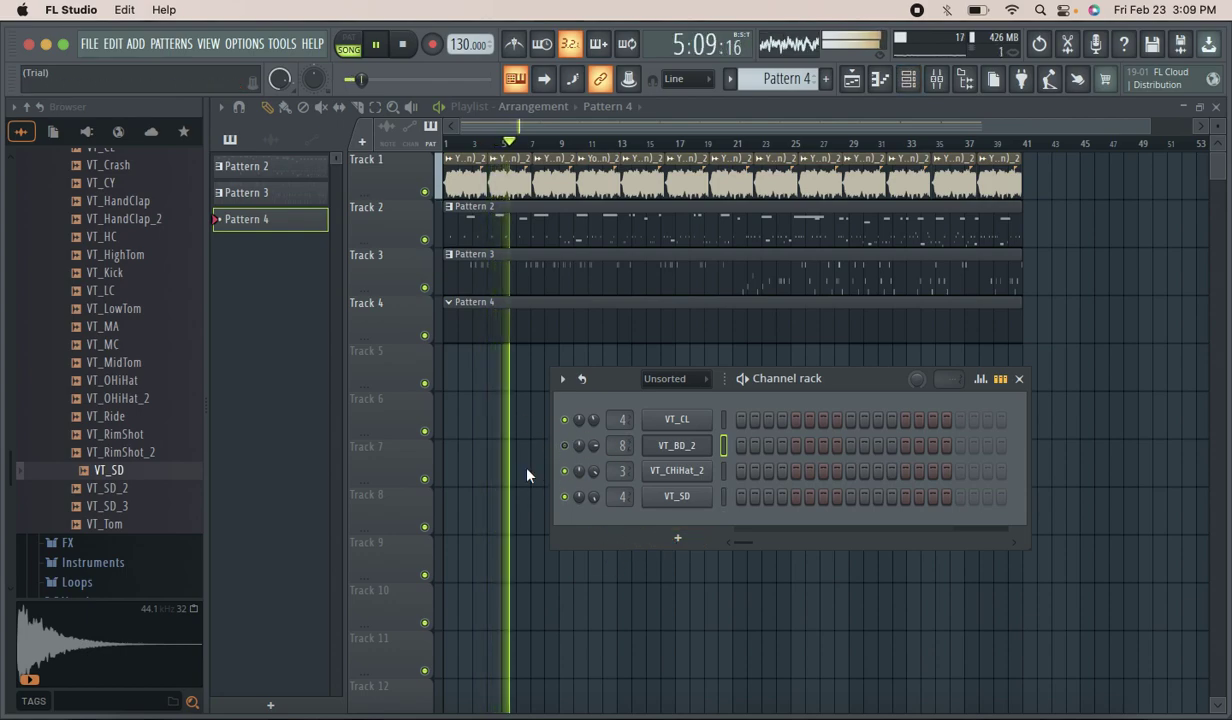
pyautogui.scroll(8, 110, 370)
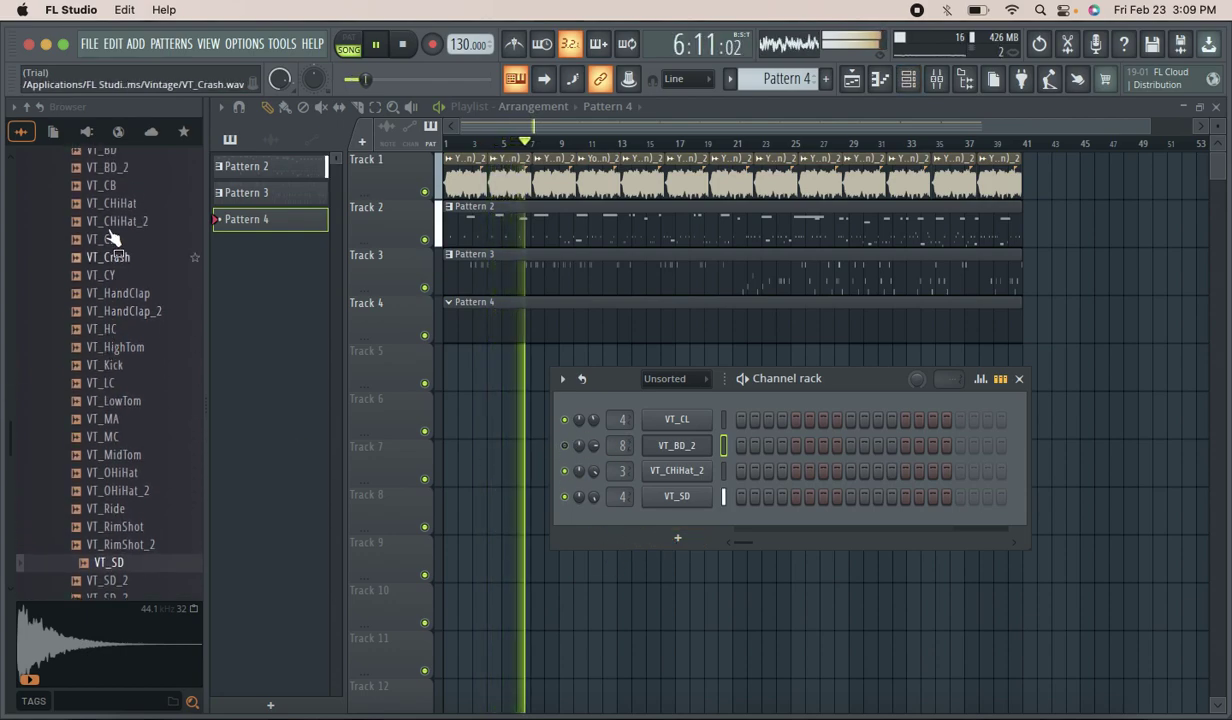
pyautogui.scroll(-5, 110, 450)
pyautogui.click(118, 366)
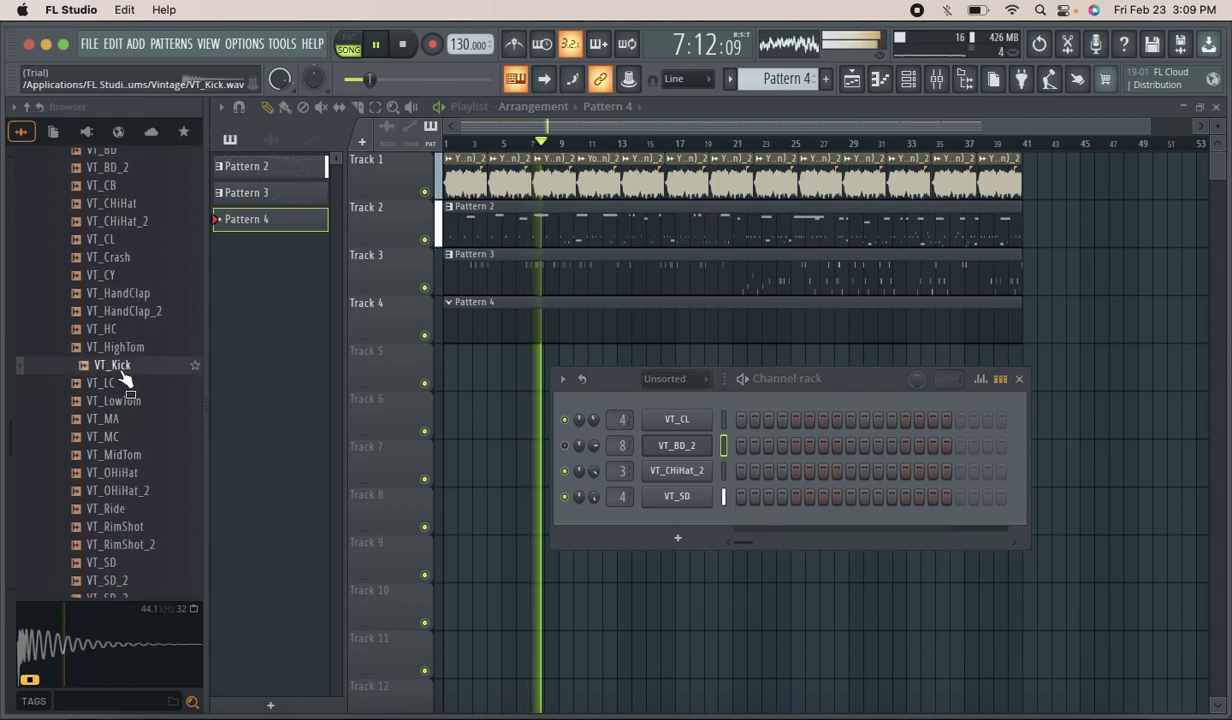
pyautogui.click(135, 170)
pyautogui.scroll(1, 138, 178)
pyautogui.click(132, 182)
pyautogui.click(140, 200)
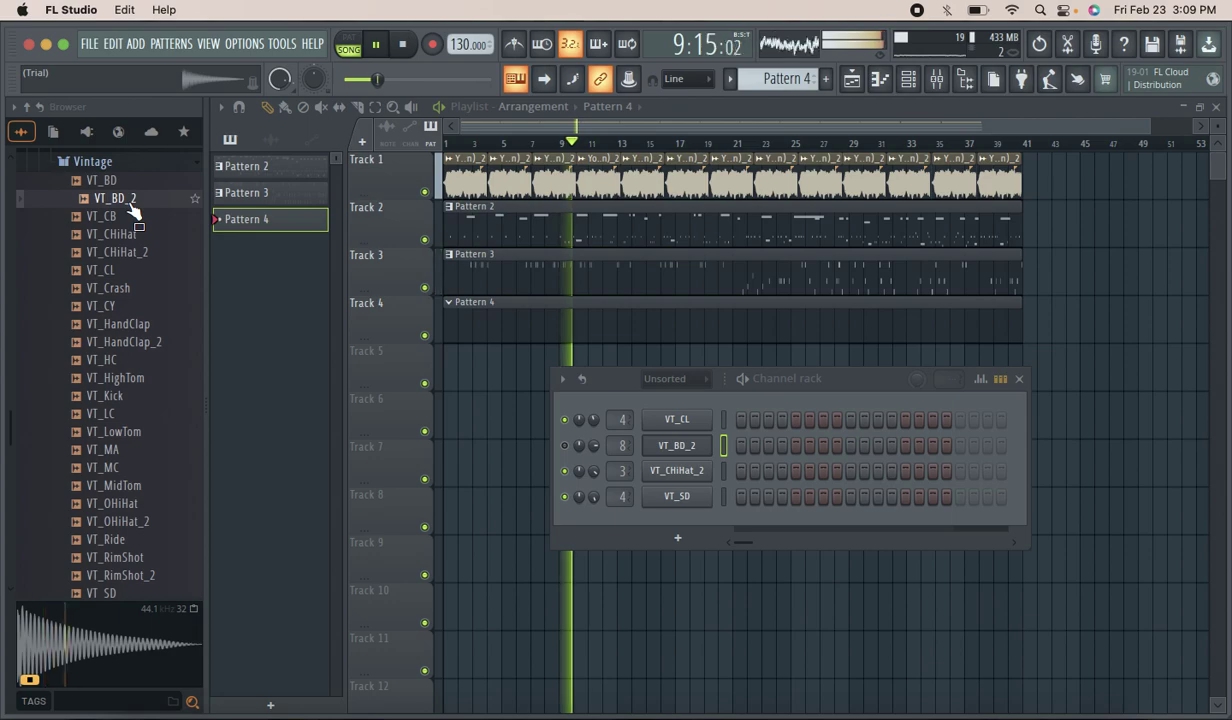
pyautogui.moveTo(142, 214); pyautogui.dragTo(620, 504)
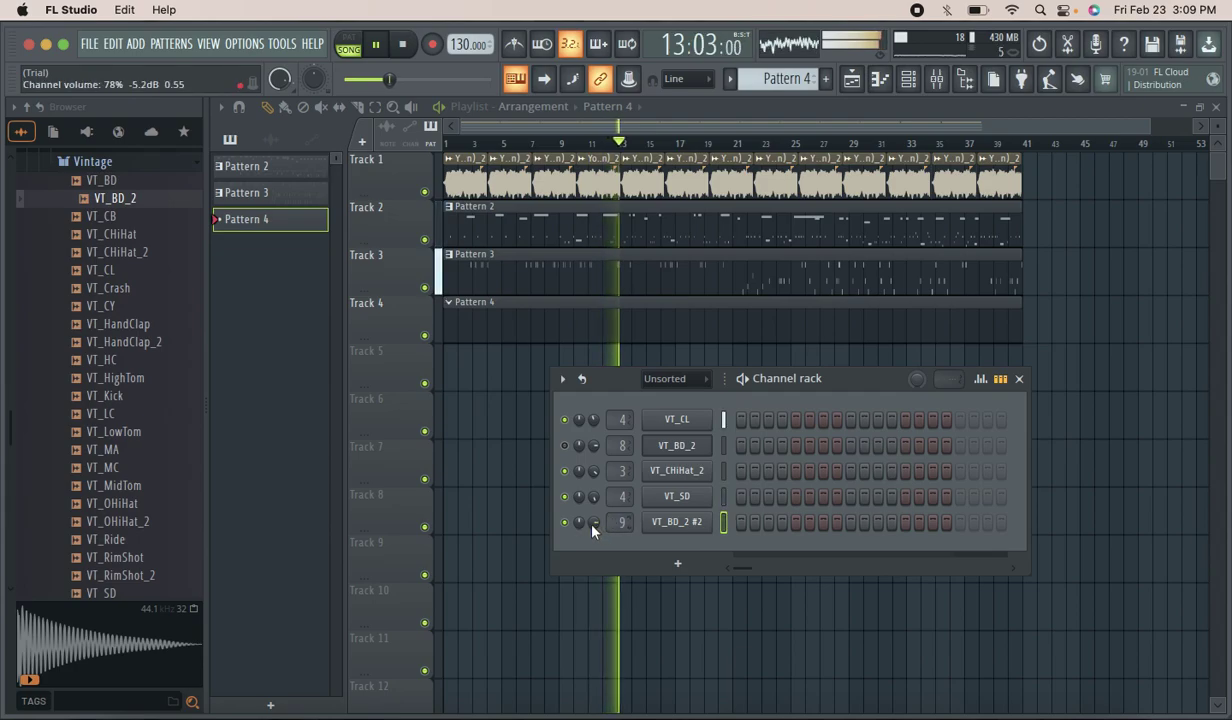
# Boost the gain of the new VT_BD_2 channel's sample with clipping enabled and raise its EQ amount.
pyautogui.click(690, 523)
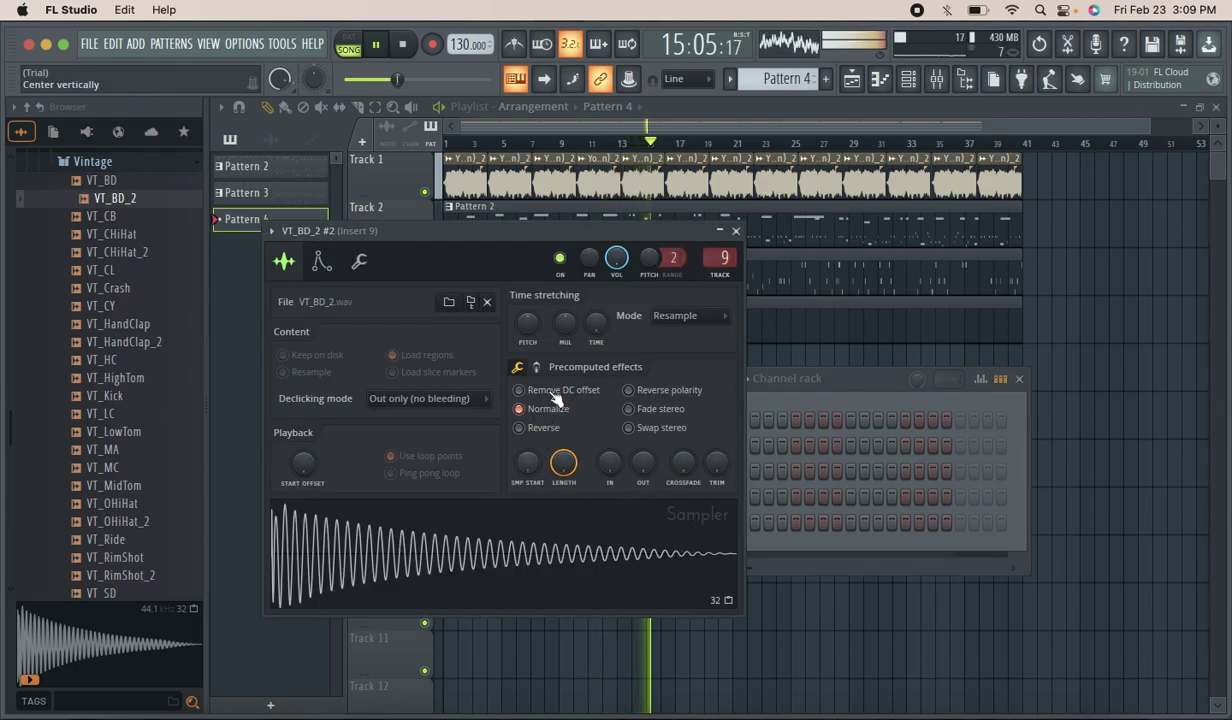
pyautogui.click(538, 367)
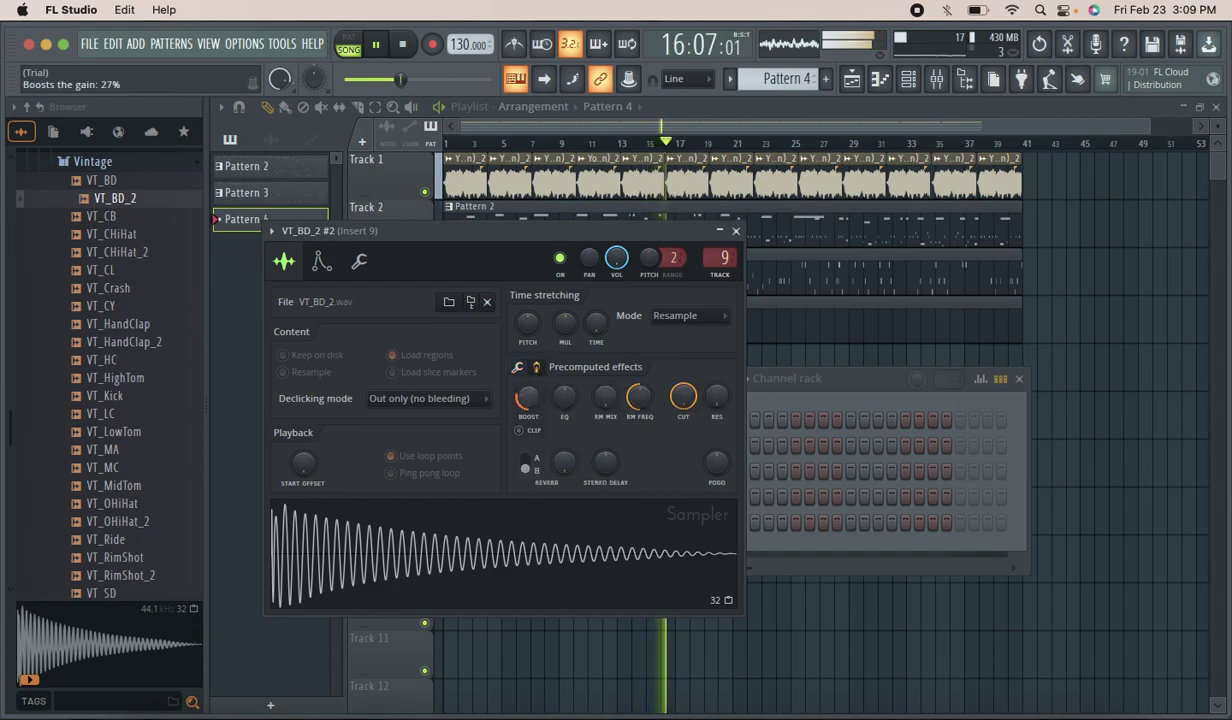
pyautogui.click(520, 431)
pyautogui.scroll(-10, 531, 397)
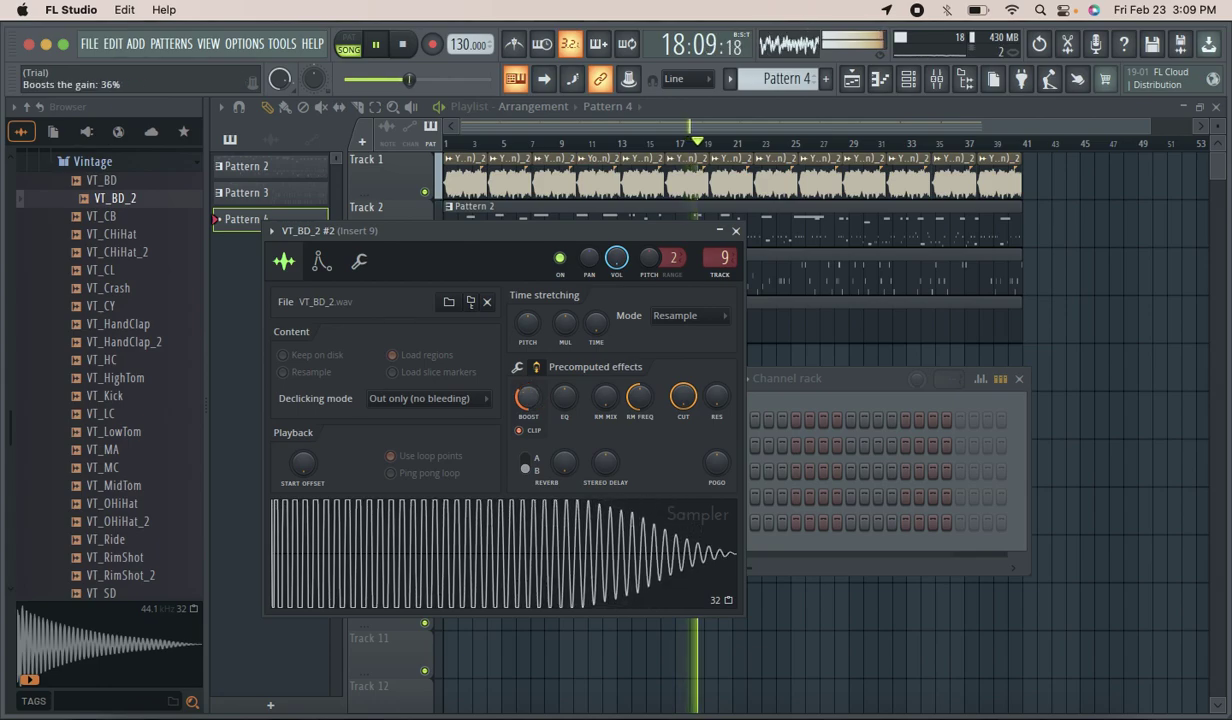
pyautogui.scroll(4, 531, 400)
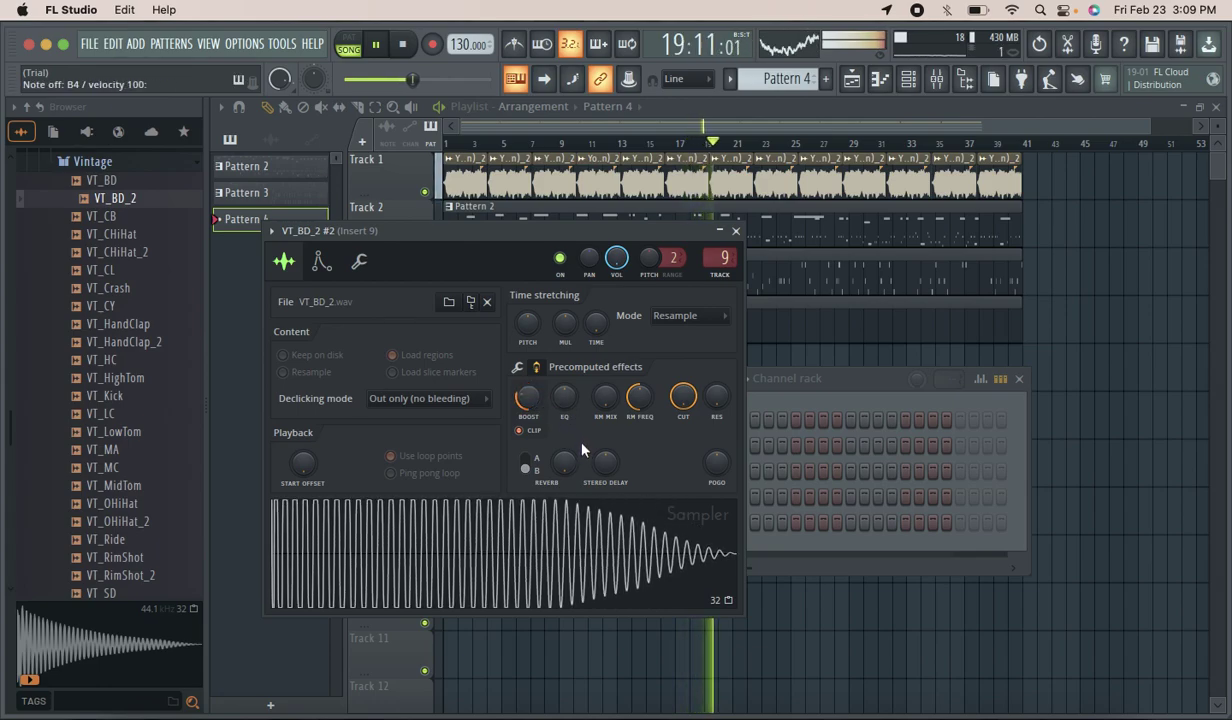
pyautogui.scroll(3, 565, 396)
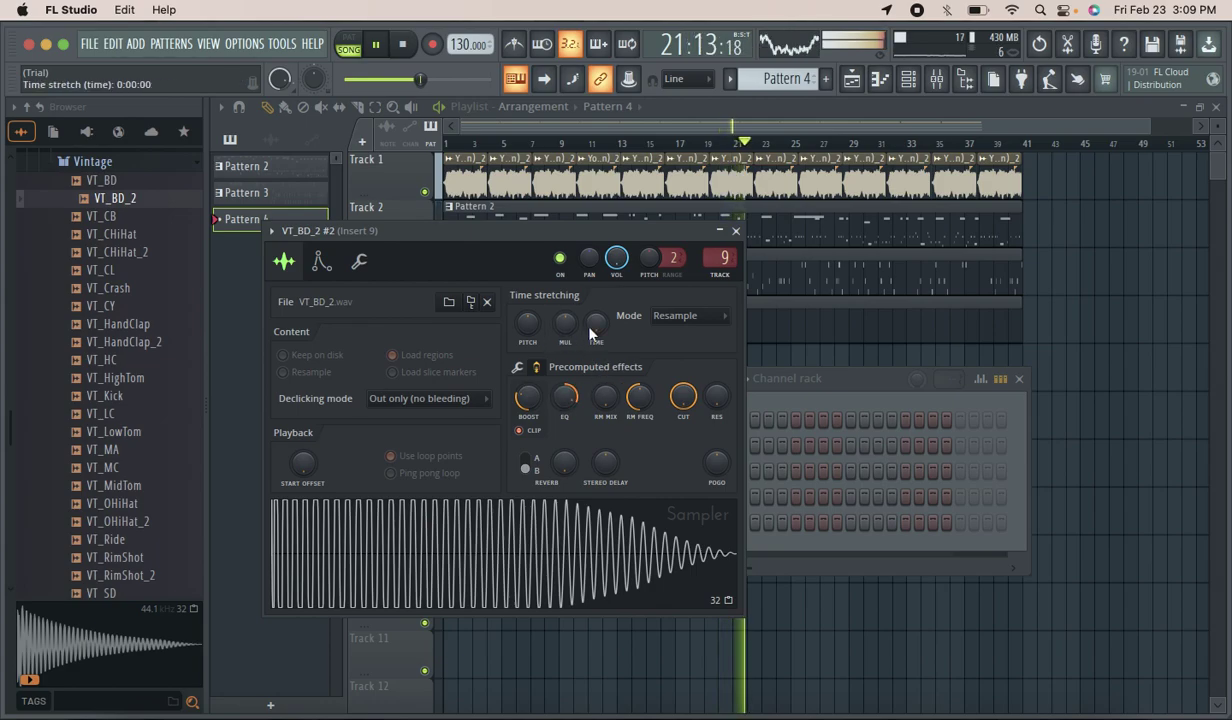
# Try different time stretch time and multiplier settings on the new VT_BD_2 channel and play a test note.
pyautogui.scroll(2, 595, 322)
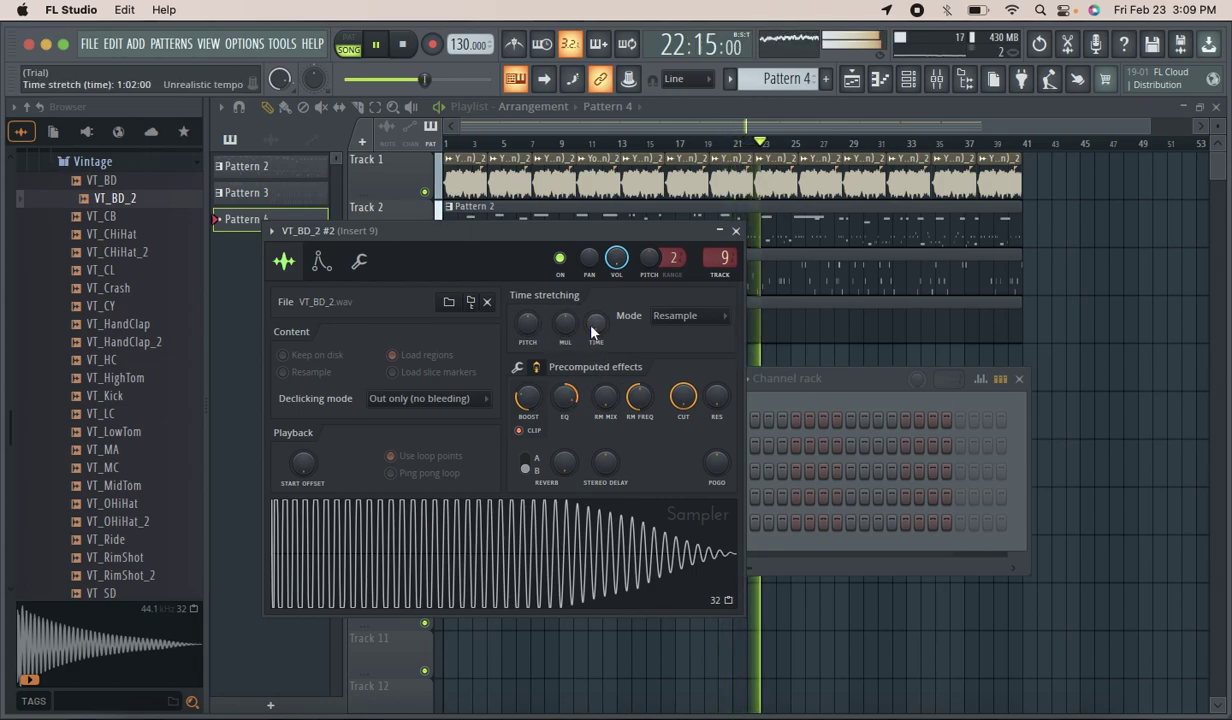
pyautogui.scroll(3, 557, 335)
pyautogui.moveTo(570, 329); pyautogui.dragTo(570, 338)
pyautogui.press('m')
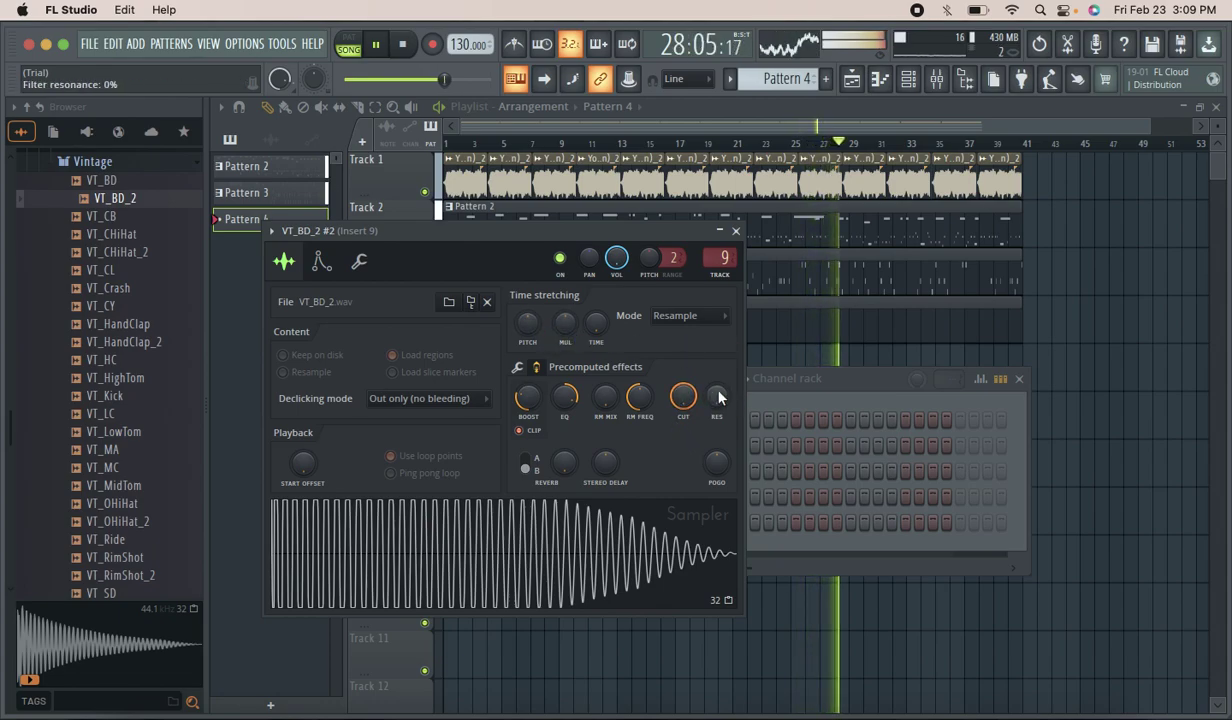
# Try C4 as the new VT_BD_2 channel's root note, return it to C5, and raise the fine tune.
pyautogui.click(325, 266)
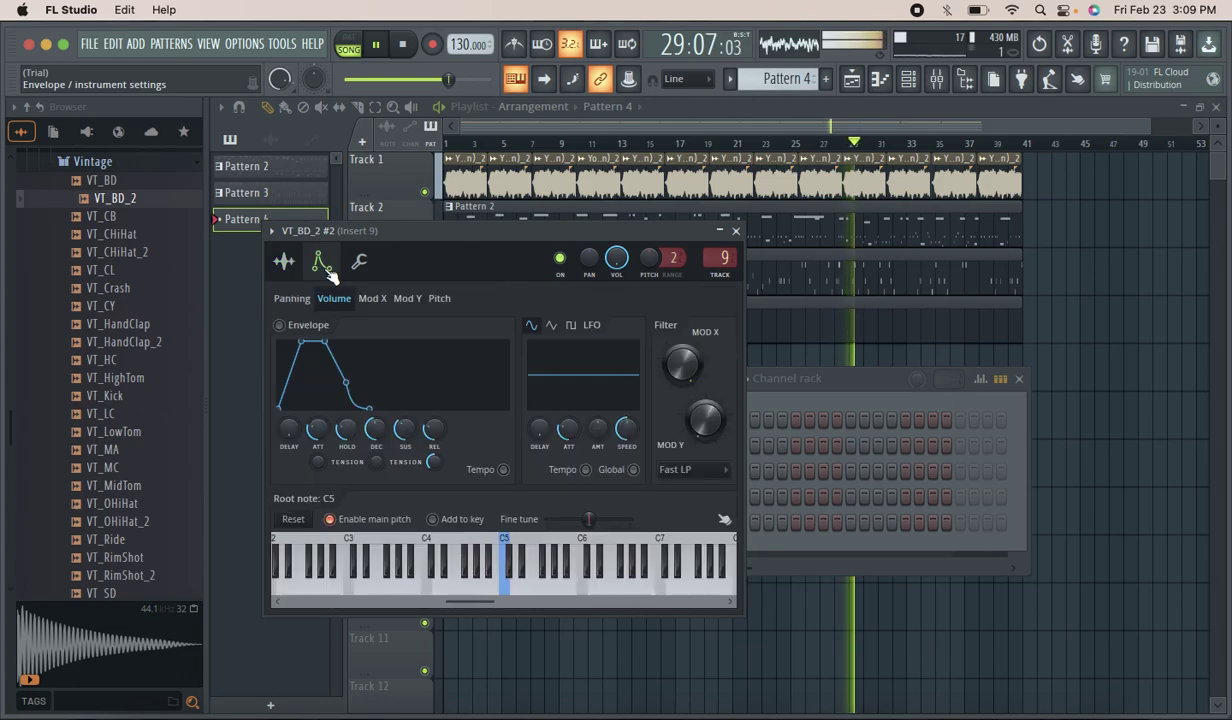
pyautogui.click(429, 560)
pyautogui.rightClick(432, 548)
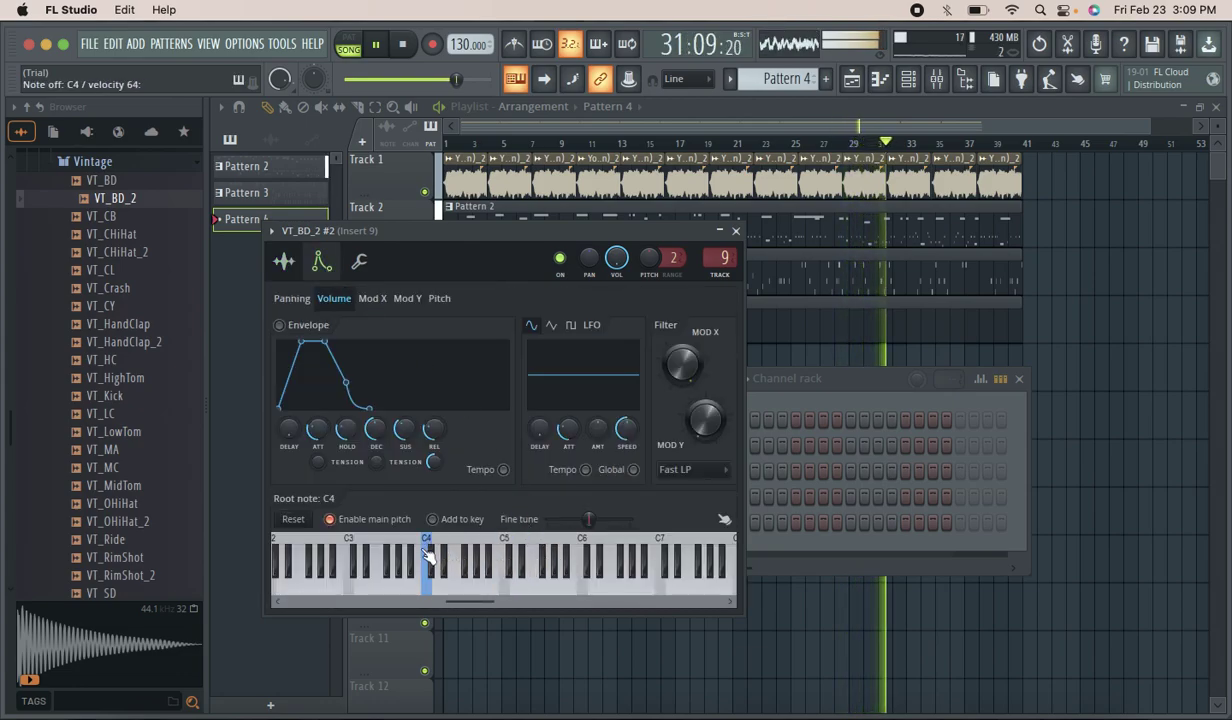
pyautogui.click(495, 580)
pyautogui.rightClick(585, 556)
pyautogui.rightClick(432, 553)
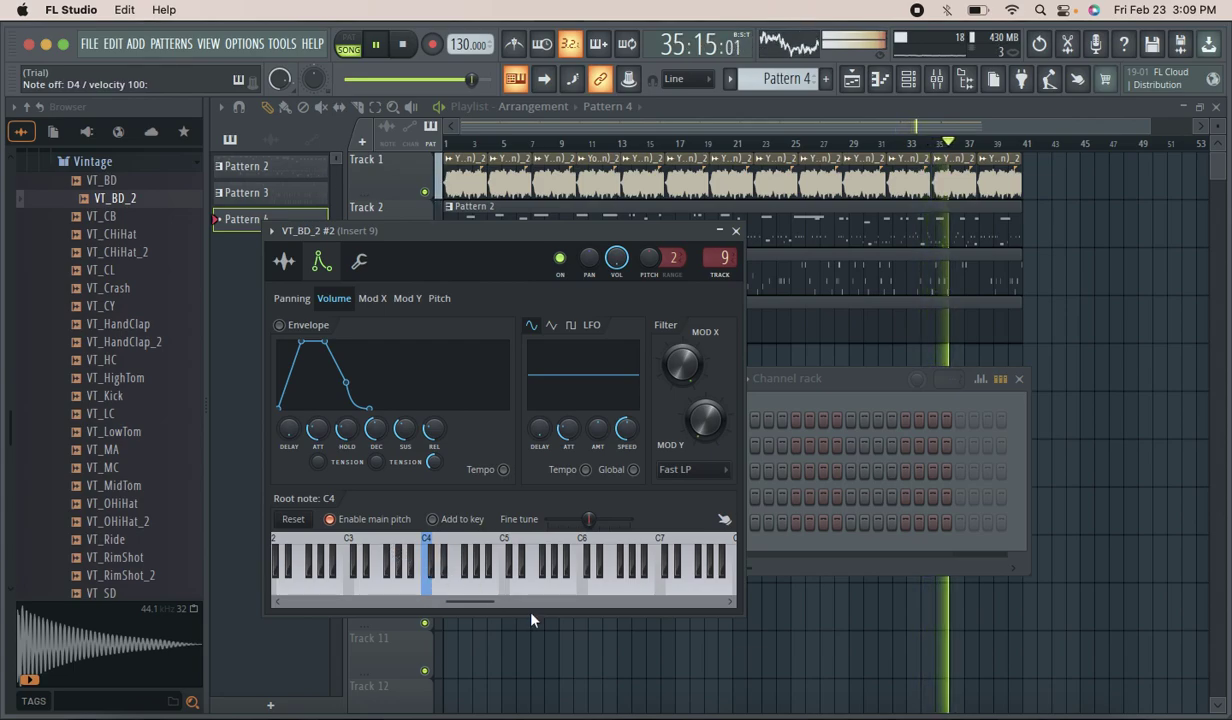
pyautogui.rightClick(504, 562)
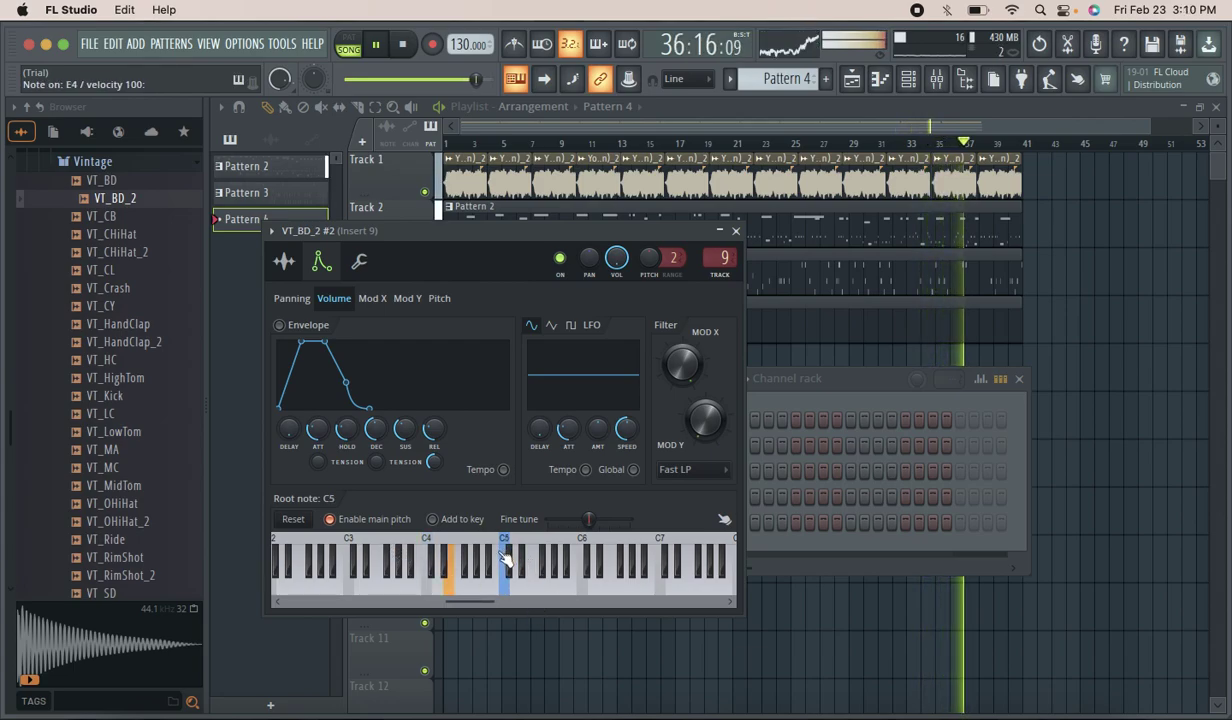
pyautogui.click(490, 569)
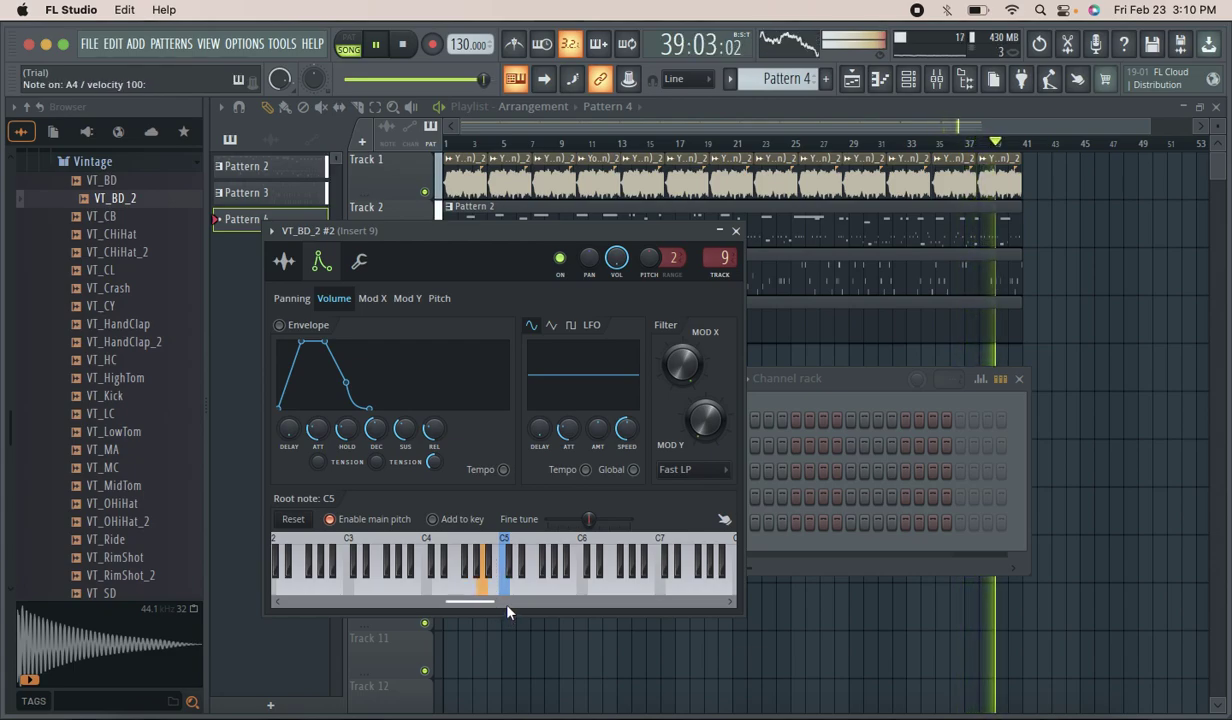
pyautogui.moveTo(628, 531); pyautogui.dragTo(600, 523)
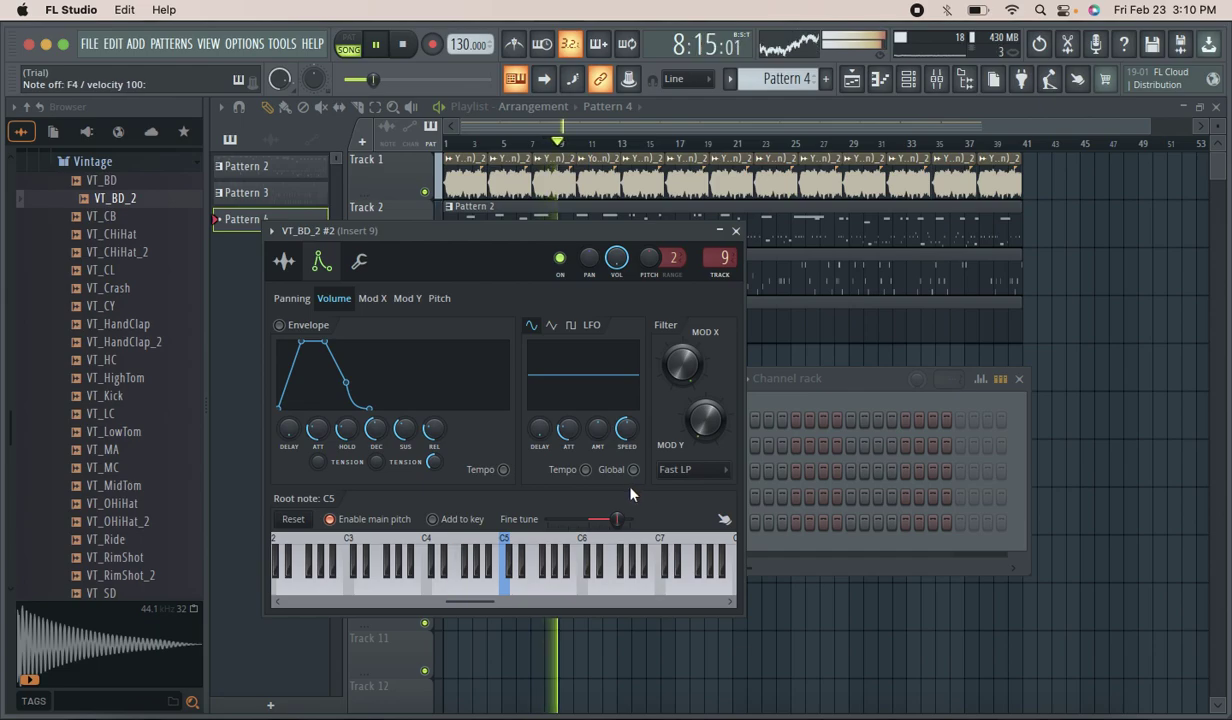
# Add Fruity Blood Overdrive in slot 1 of mixer Insert 9 and raise its pre amp and post filter.
pyautogui.click(933, 85)
pyautogui.click(1061, 150)
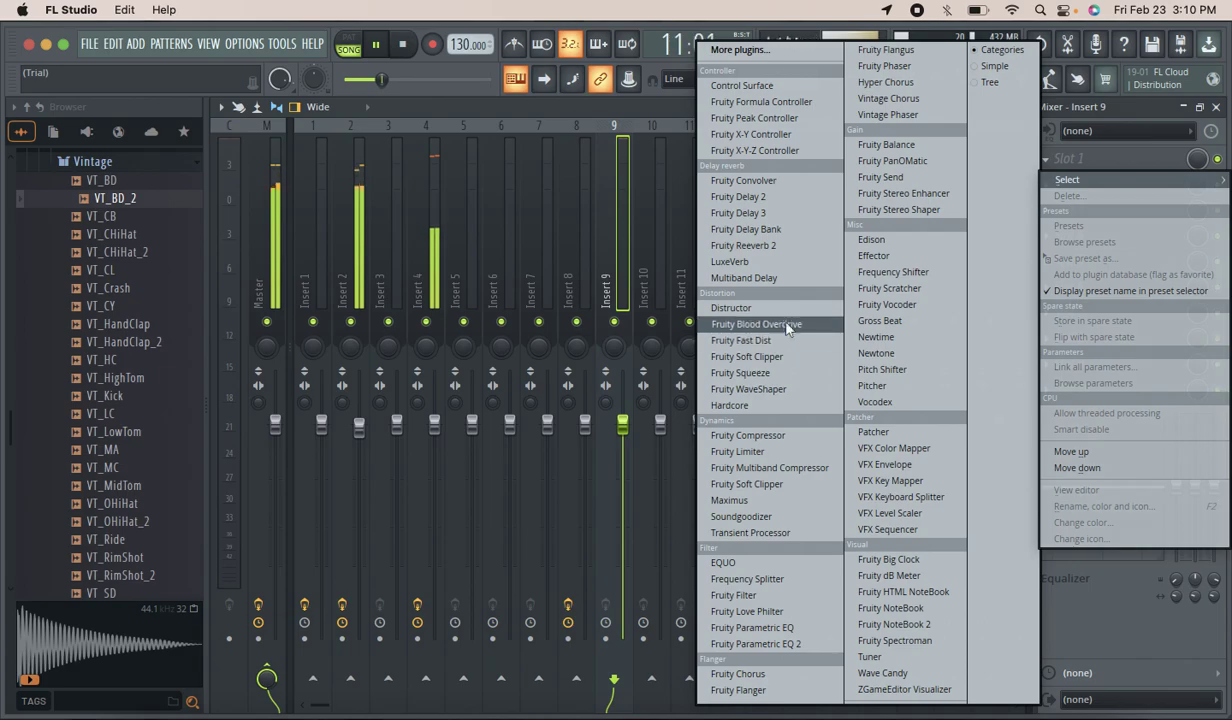
pyautogui.click(756, 324)
pyautogui.moveTo(487, 360); pyautogui.dragTo(487, 342)
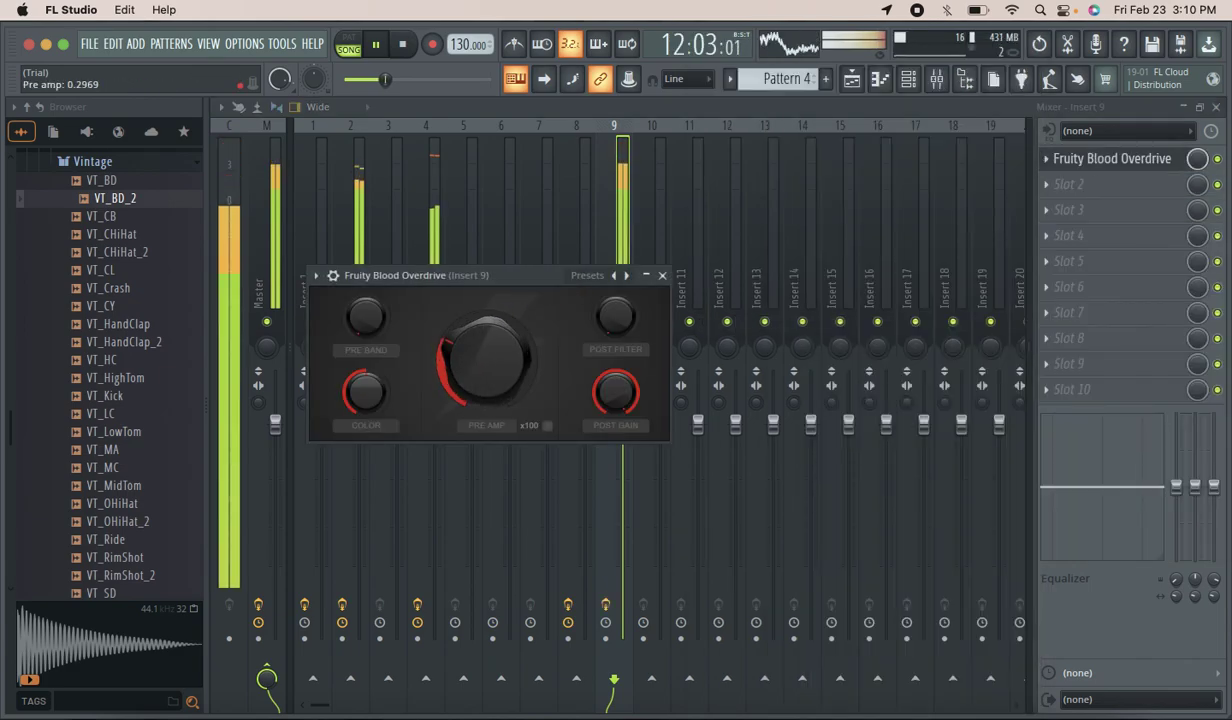
pyautogui.moveTo(461, 398); pyautogui.dragTo(461, 375)
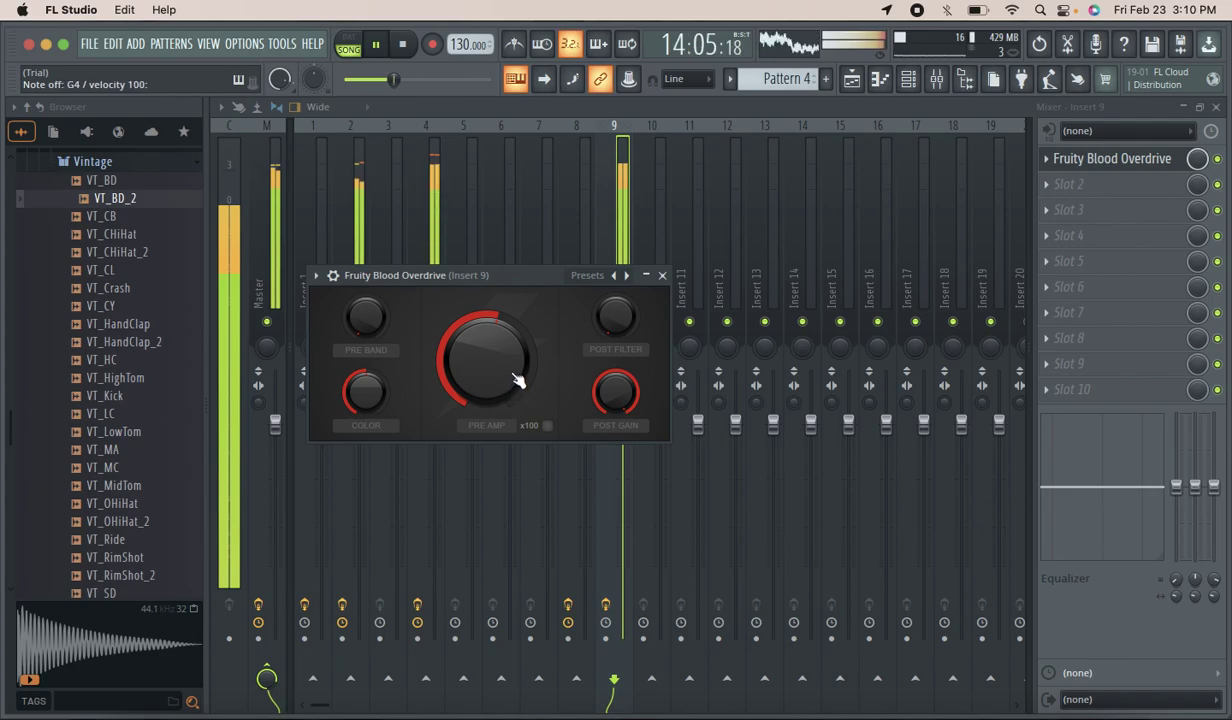
pyautogui.moveTo(530, 358); pyautogui.dragTo(475, 354)
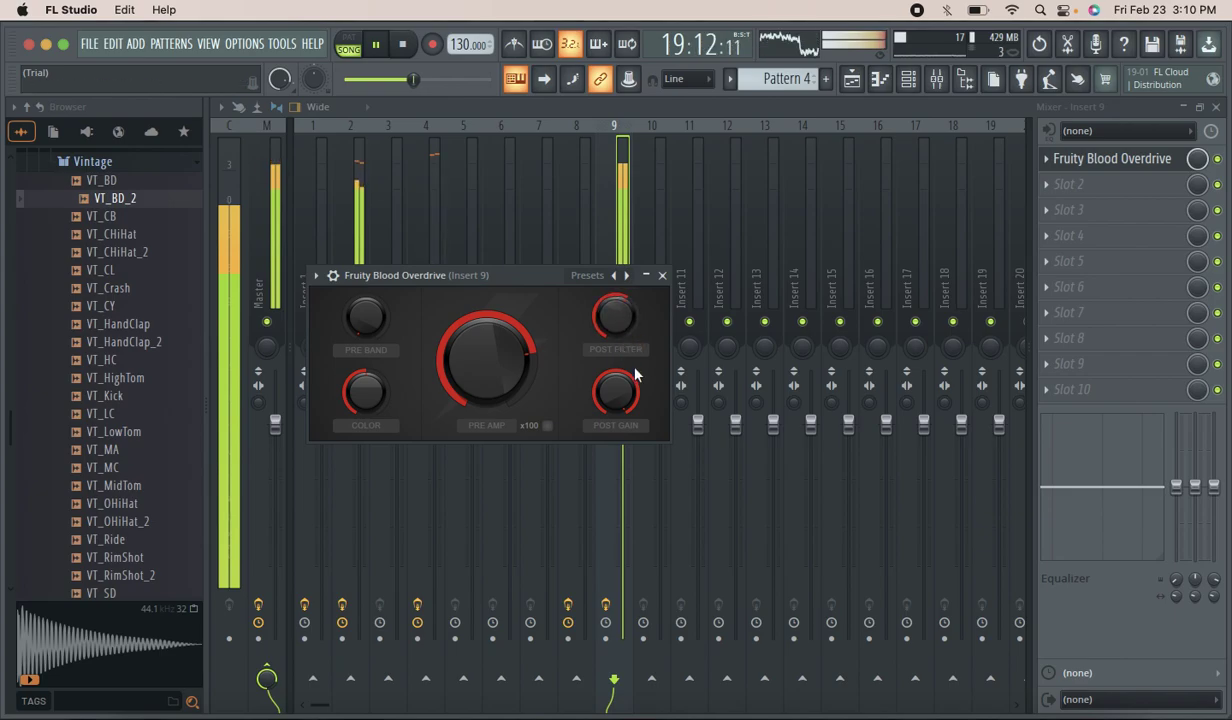
# Raise Fruity Blood Overdrive's pre band, lower its pre amp, and set its mix level on Insert 9 to 48%.
pyautogui.moveTo(615, 392); pyautogui.dragTo(615, 420)
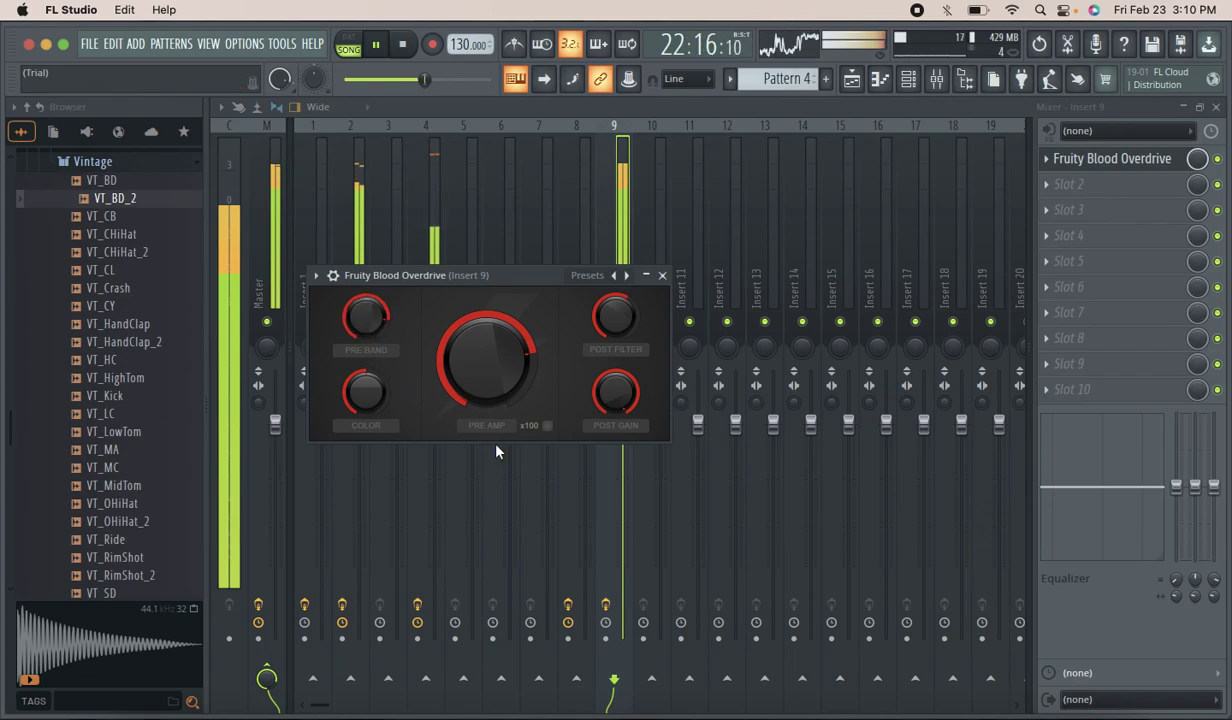
pyautogui.moveTo(503, 352); pyautogui.dragTo(503, 387)
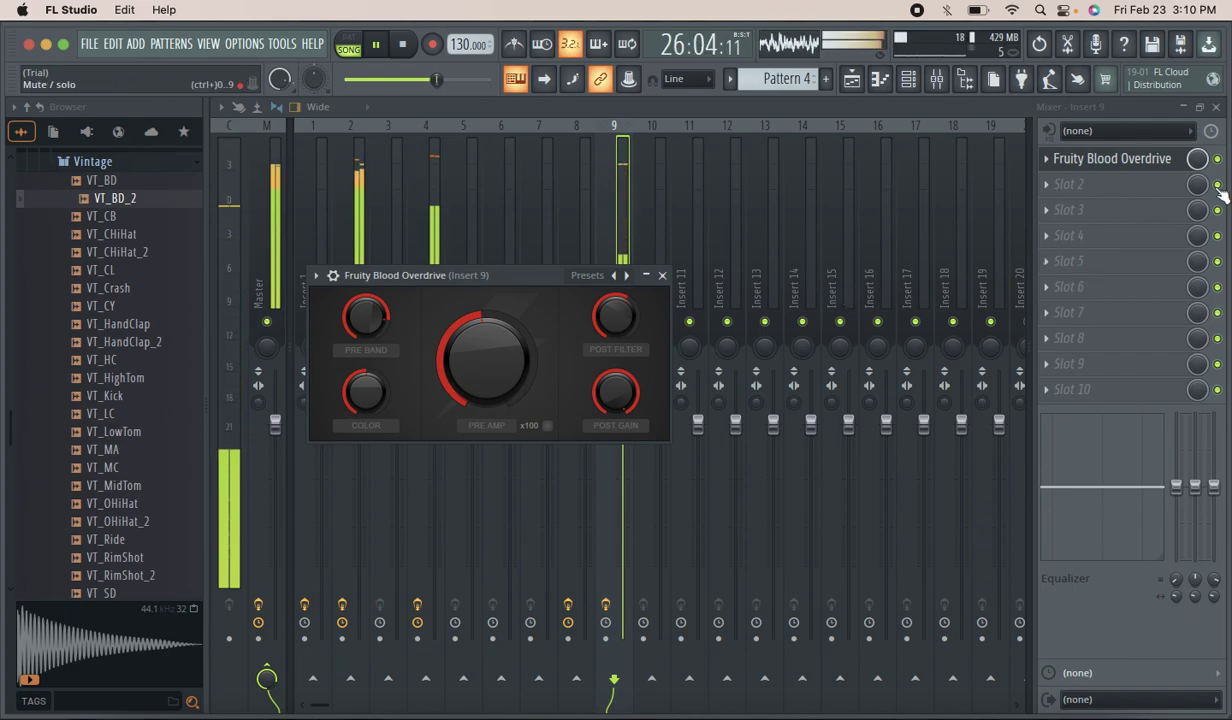
pyautogui.click(1192, 138)
pyautogui.click(1199, 157)
pyautogui.moveTo(1198, 157); pyautogui.dragTo(1198, 161)
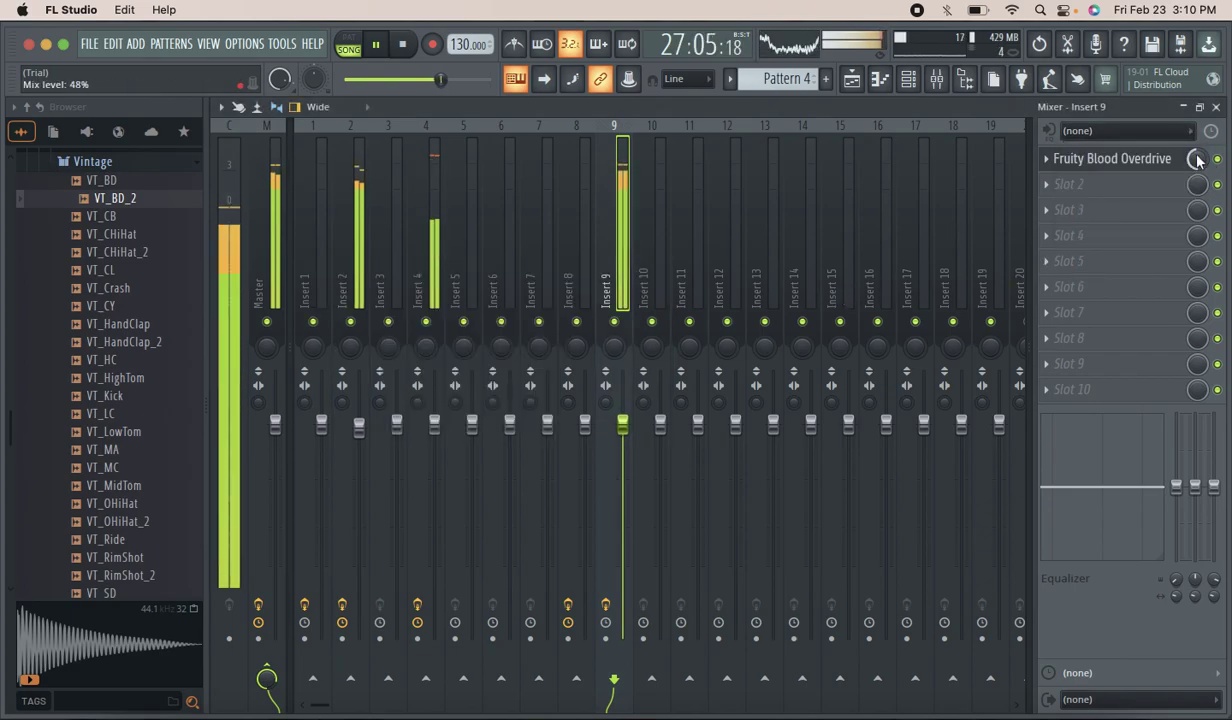
# Add Maximus in slot 2 of Insert 9, raise its low band frequency and master post gain, and enable solo.
pyautogui.click(1068, 188)
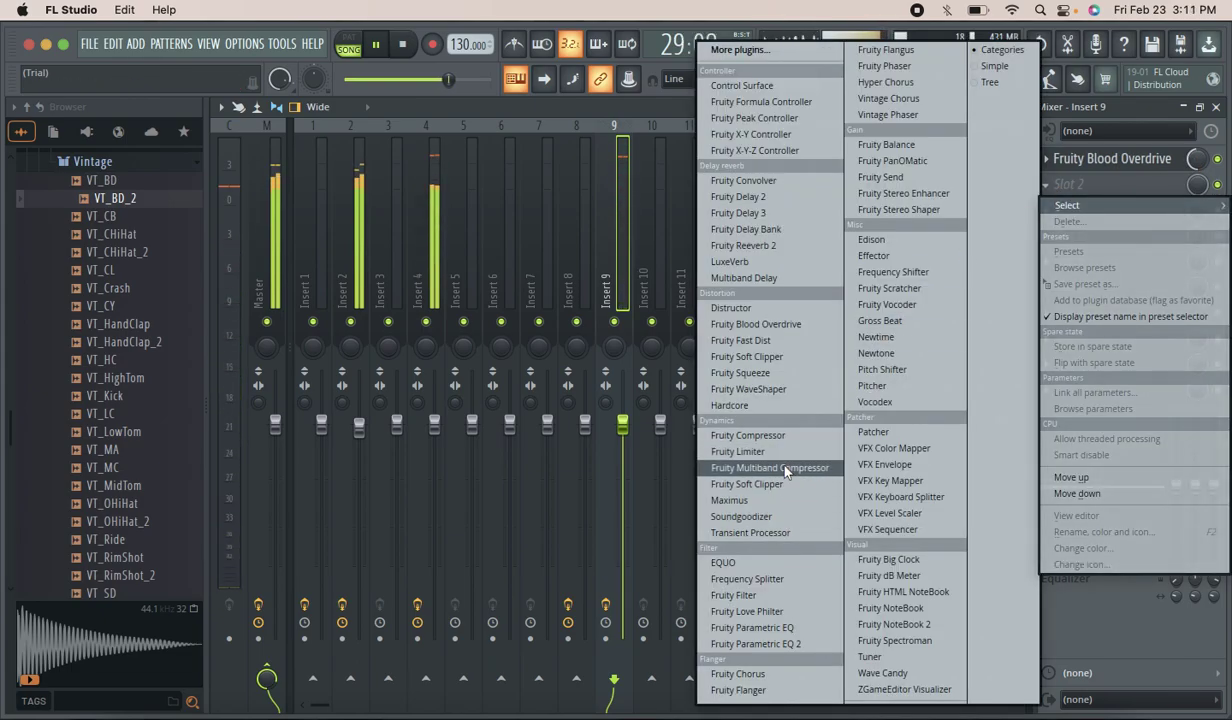
pyautogui.click(729, 500)
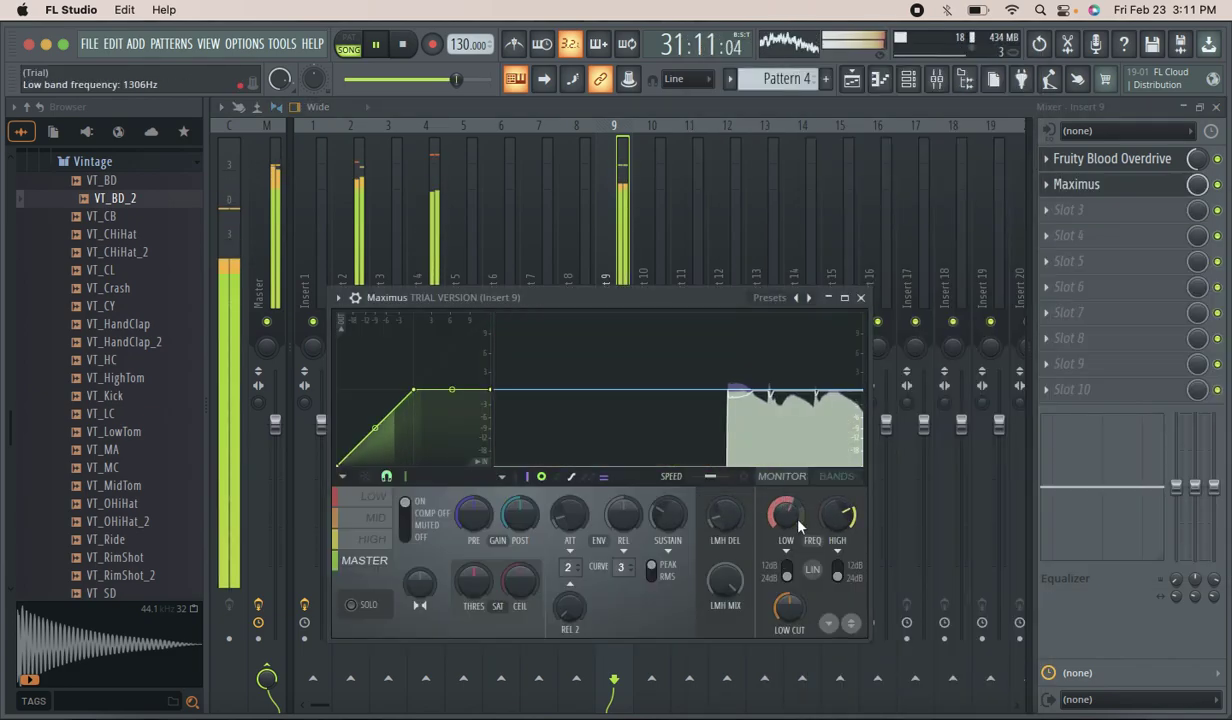
pyautogui.moveTo(792, 527); pyautogui.dragTo(792, 497)
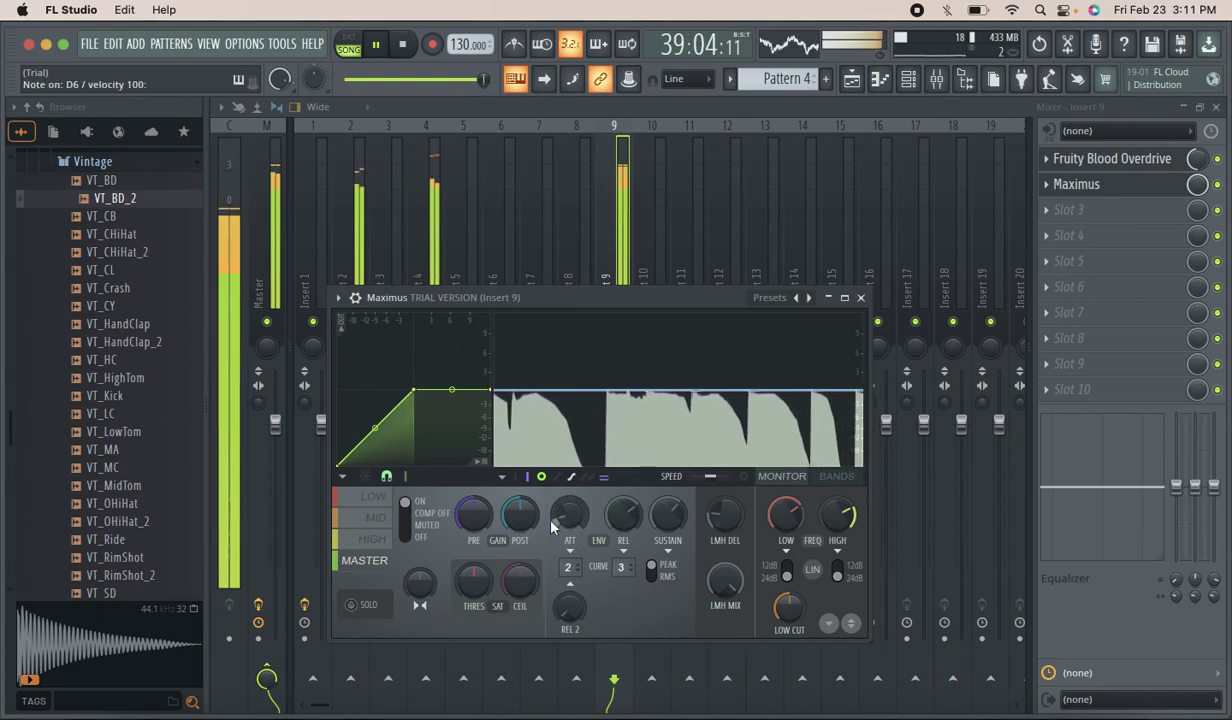
pyautogui.moveTo(520, 516); pyautogui.dragTo(520, 452)
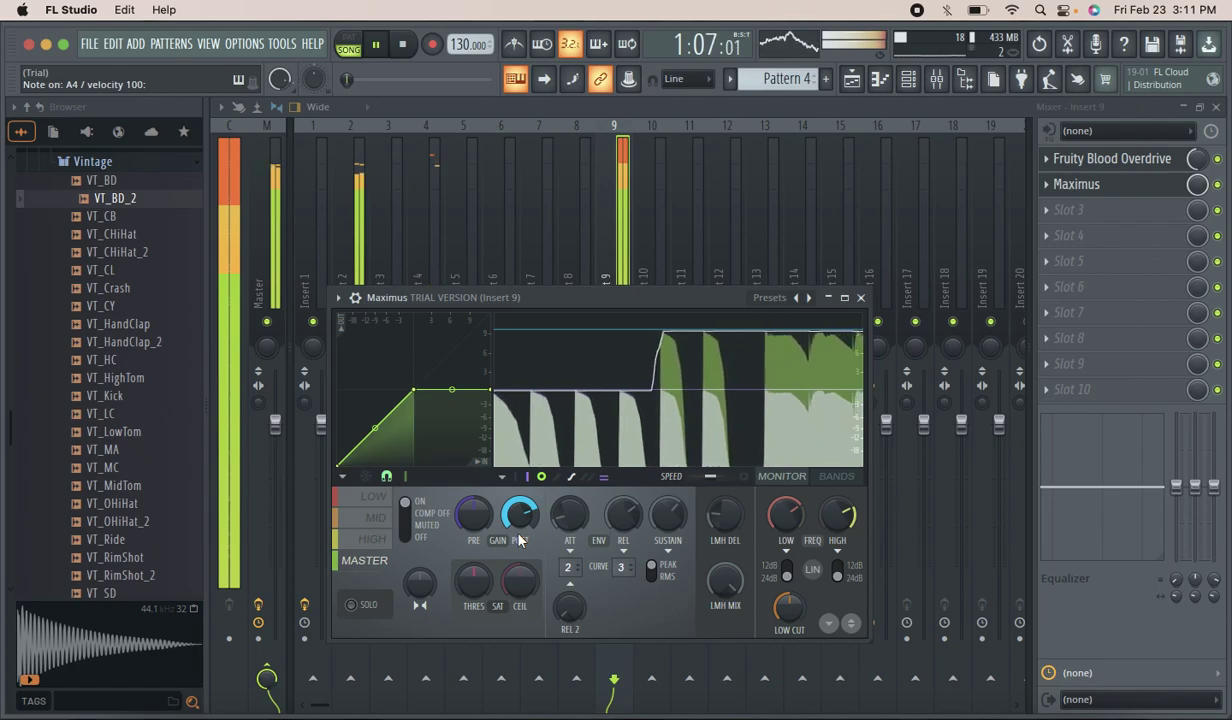
pyautogui.click(355, 598)
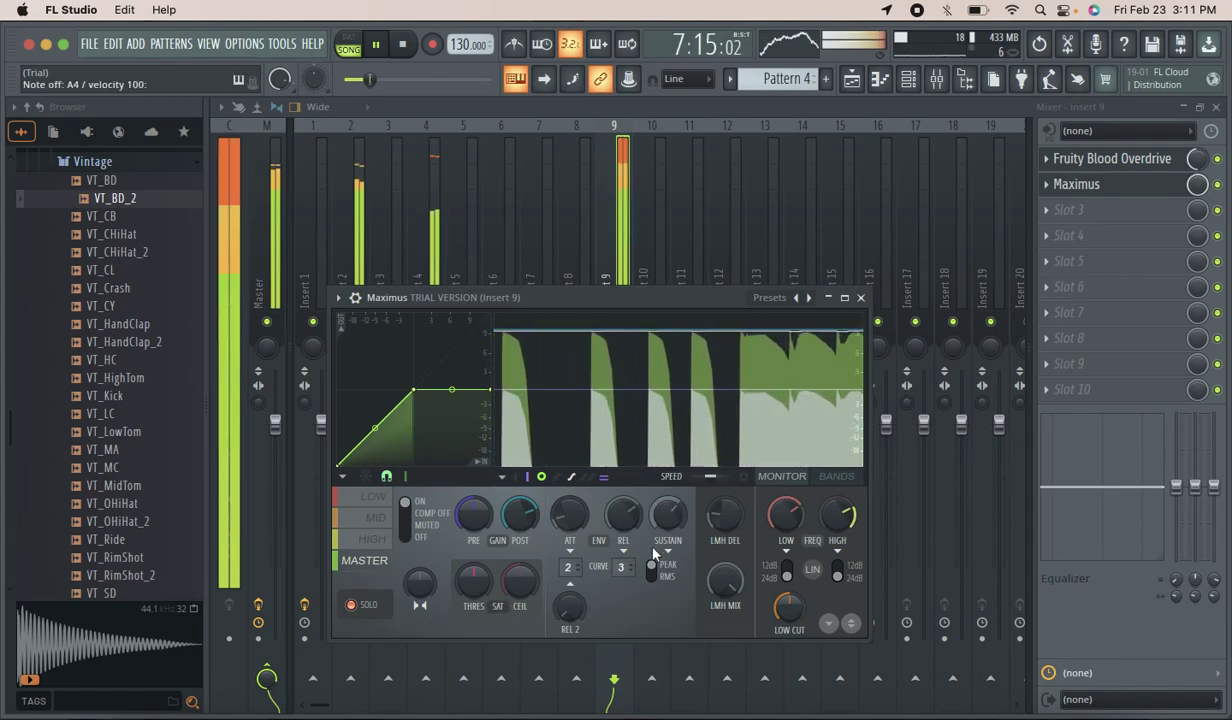
# Raise Maximus's master pre gain and pull its master curve points up to the top of the graph.
pyautogui.moveTo(472, 512); pyautogui.dragTo(476, 456)
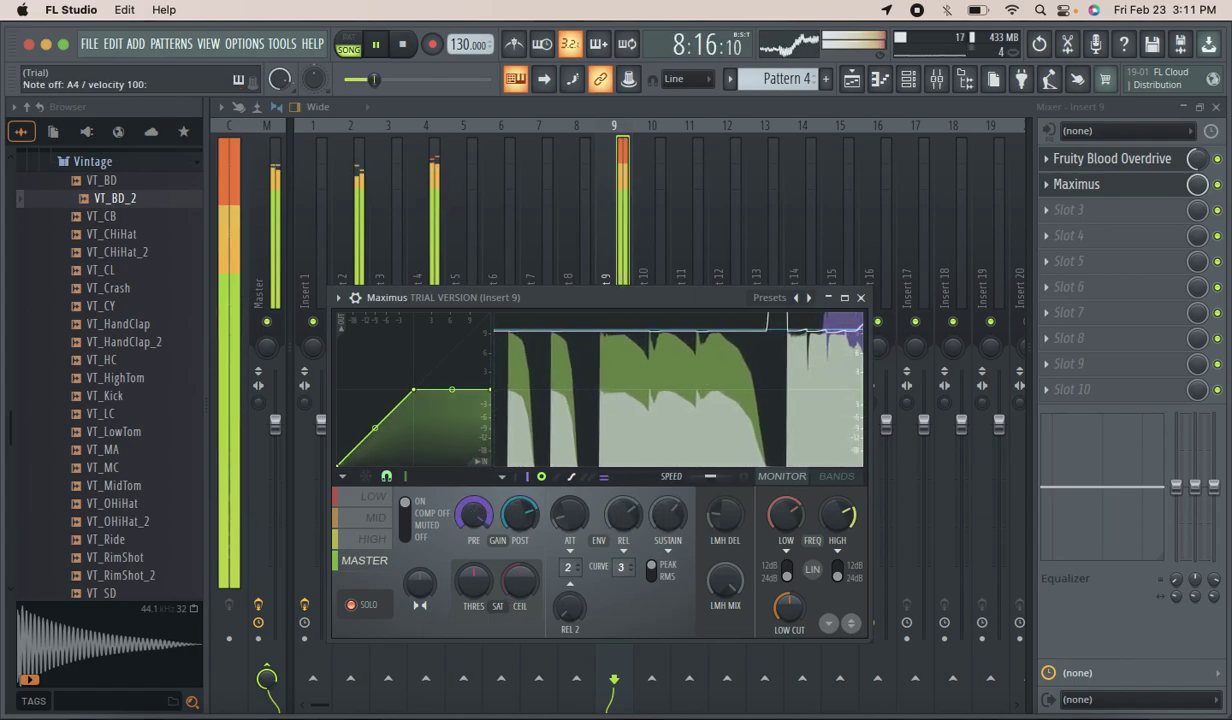
pyautogui.moveTo(340, 465); pyautogui.dragTo(352, 299)
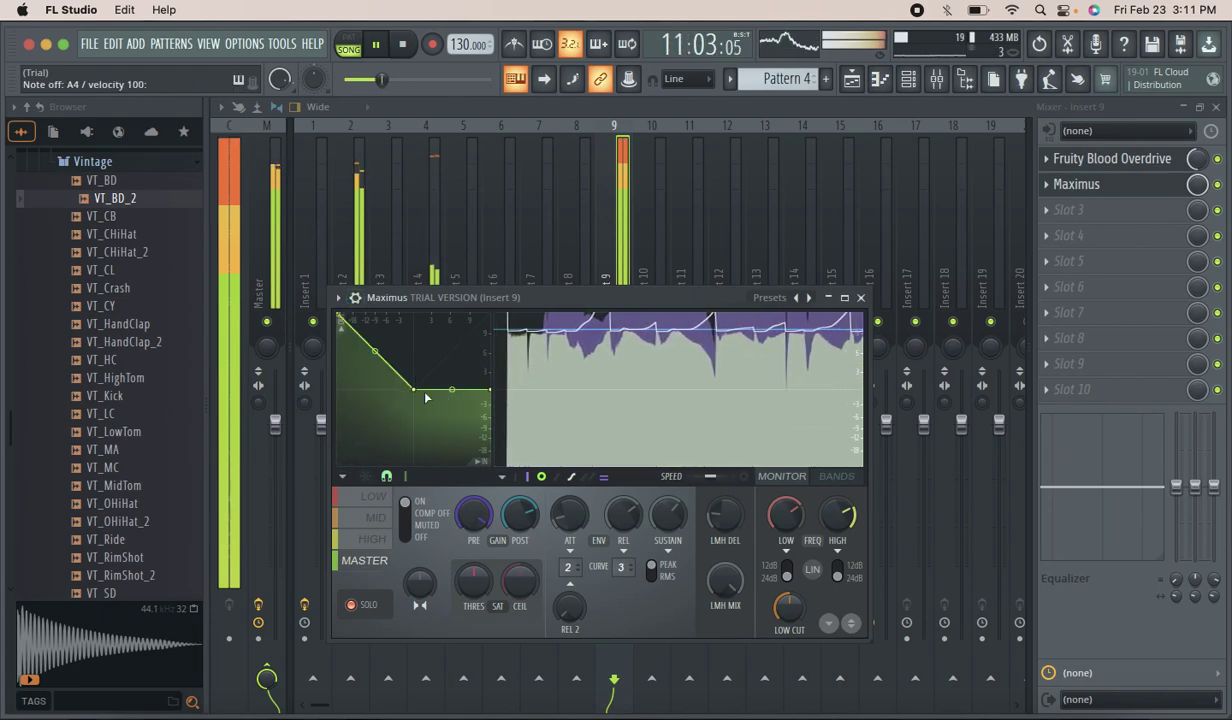
pyautogui.moveTo(414, 389); pyautogui.dragTo(420, 310)
pyautogui.moveTo(490, 388); pyautogui.dragTo(489, 266)
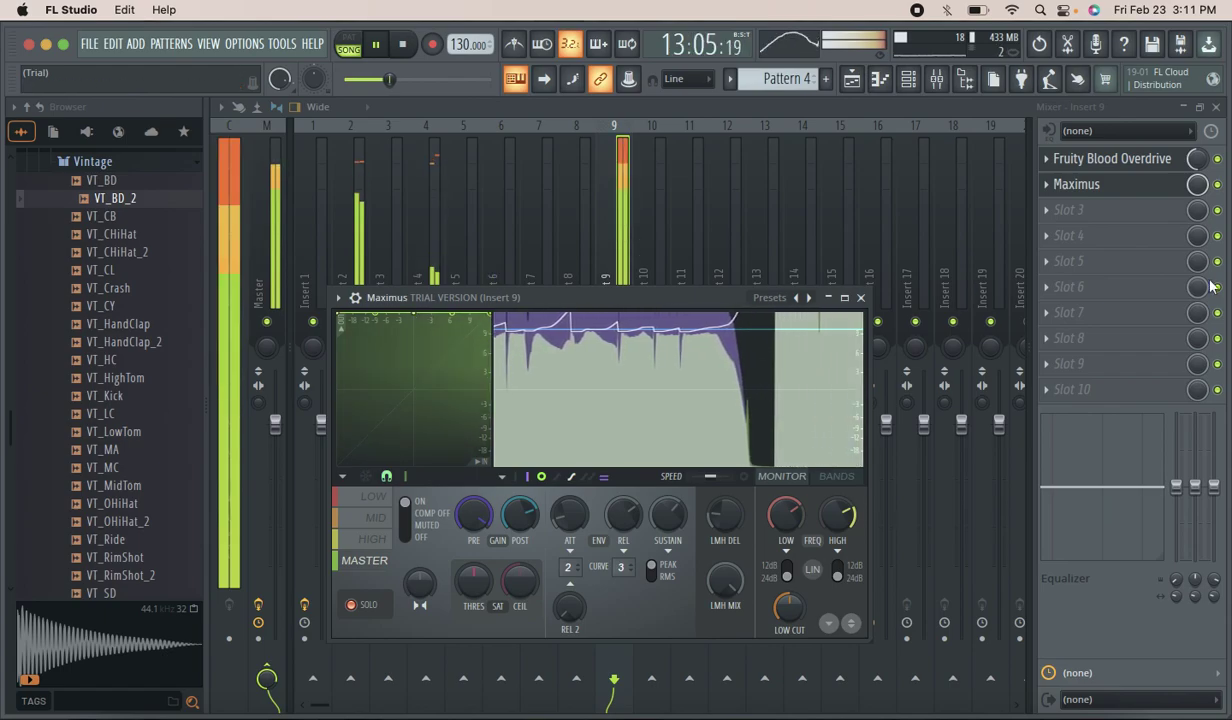
# Lower Maximus's mix to 21% and bypass it, and try Fruity Blood Overdrive's mix at 20% before restoring it to full.
pyautogui.moveTo(1197, 185)
pyautogui.mouseDown()
pyautogui.moveTo(1197, 216)
pyautogui.moveTo(1196, 186)
pyautogui.mouseUp()
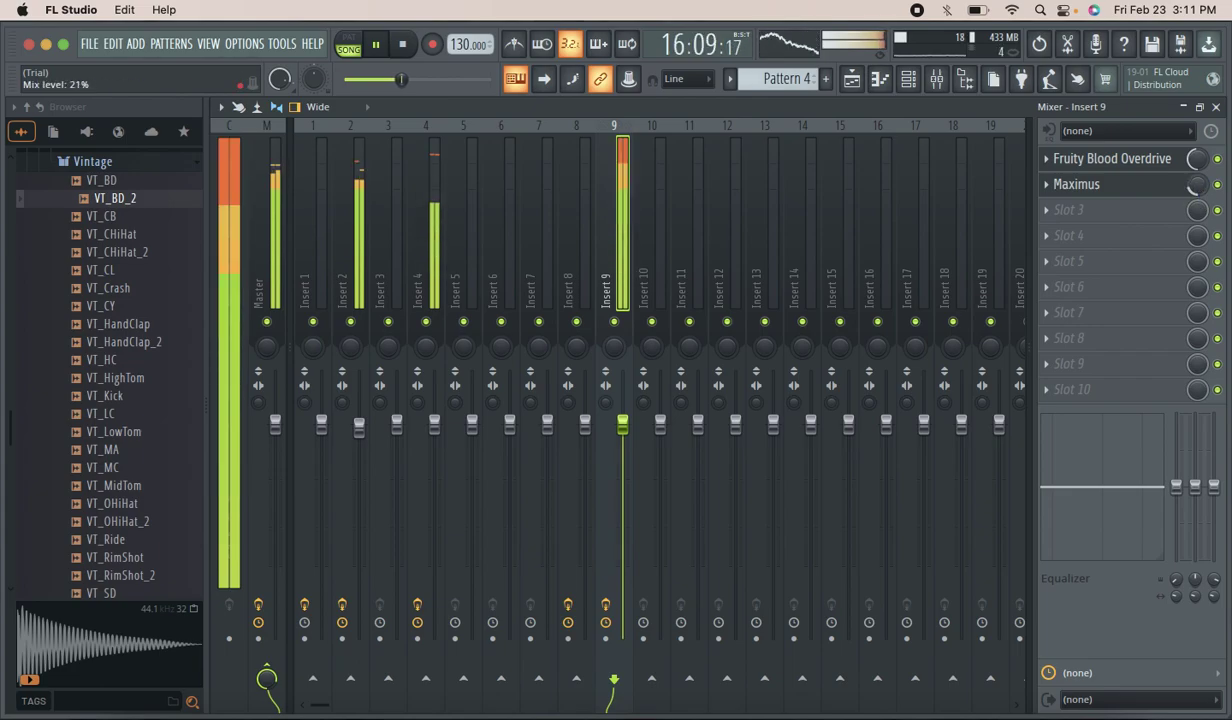
pyautogui.moveTo(1199, 160); pyautogui.dragTo(1199, 140)
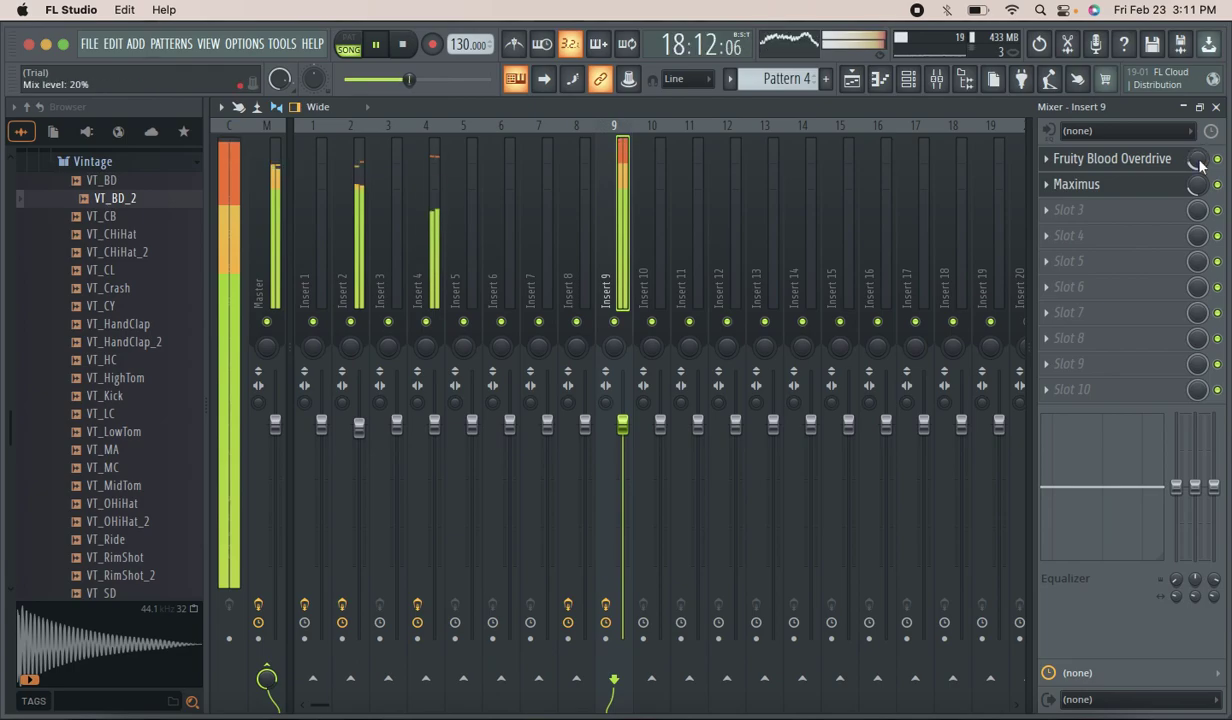
pyautogui.click(1218, 185)
pyautogui.moveTo(1198, 160); pyautogui.dragTo(1198, 106)
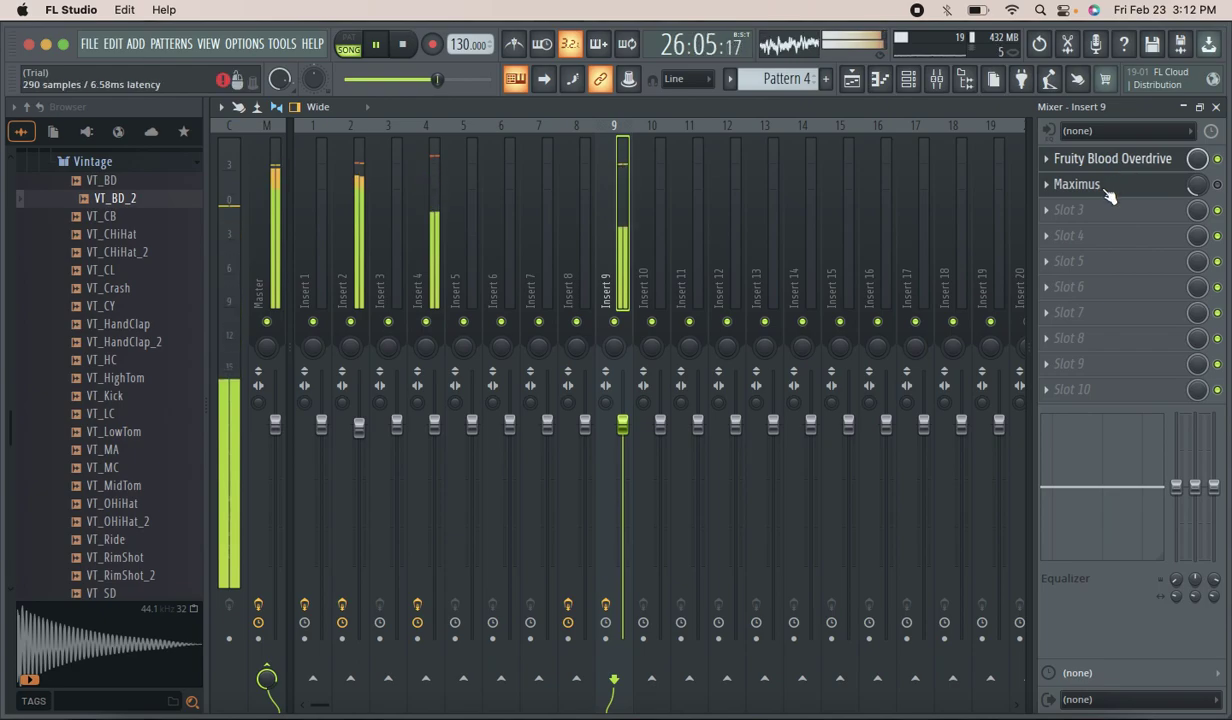
# Add Fruity Limiter in slot 3 of Insert 9 with the "For drums (slight saturation)" preset, and raise its gain and ceiling.
pyautogui.click(1050, 207)
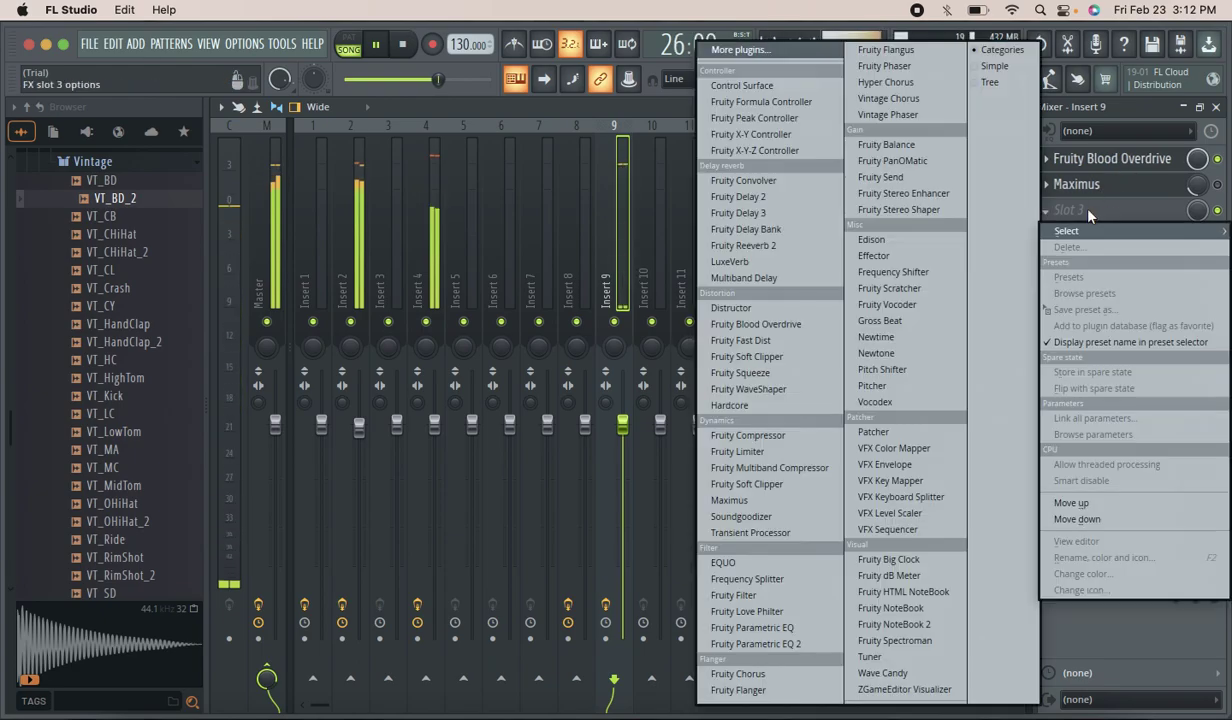
pyautogui.click(755, 456)
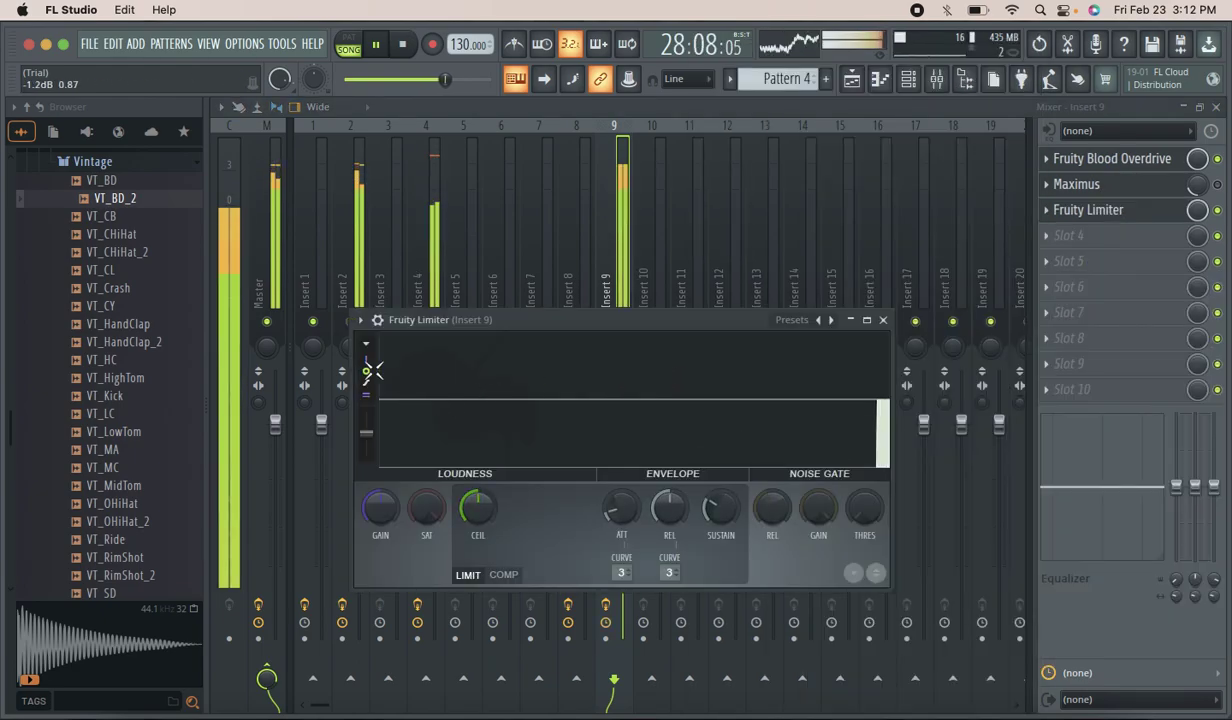
pyautogui.click(360, 320)
pyautogui.moveTo(455, 382)
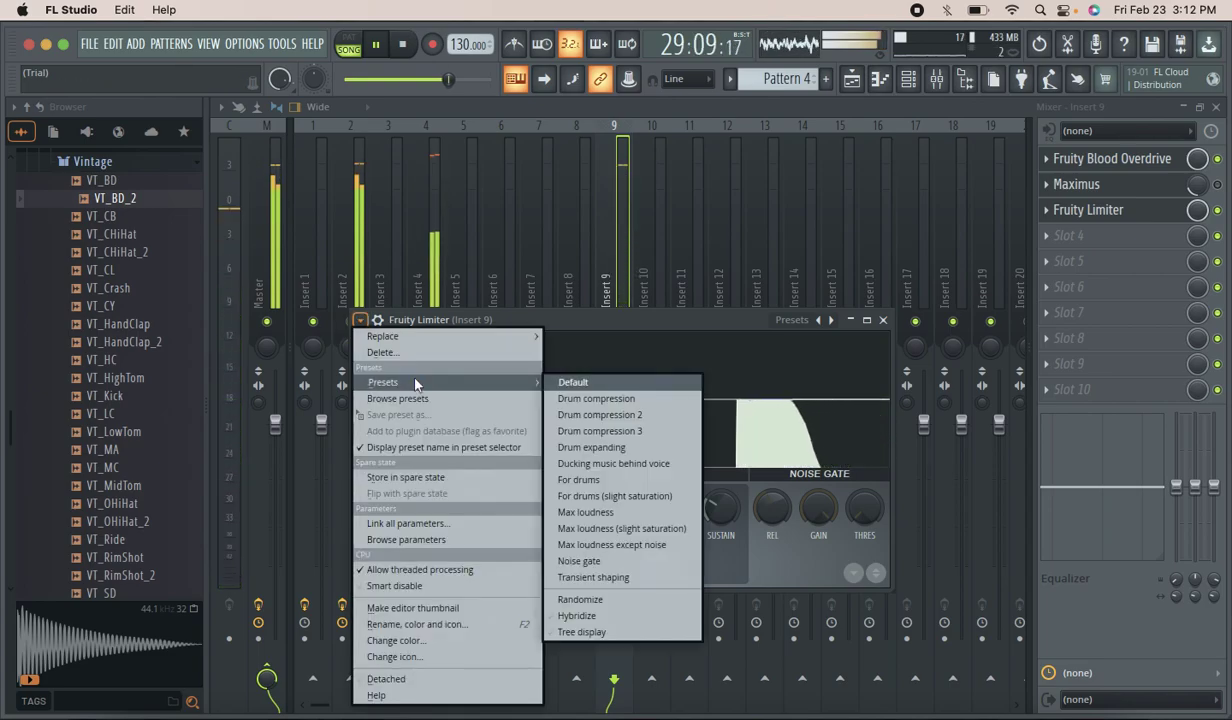
pyautogui.click(647, 497)
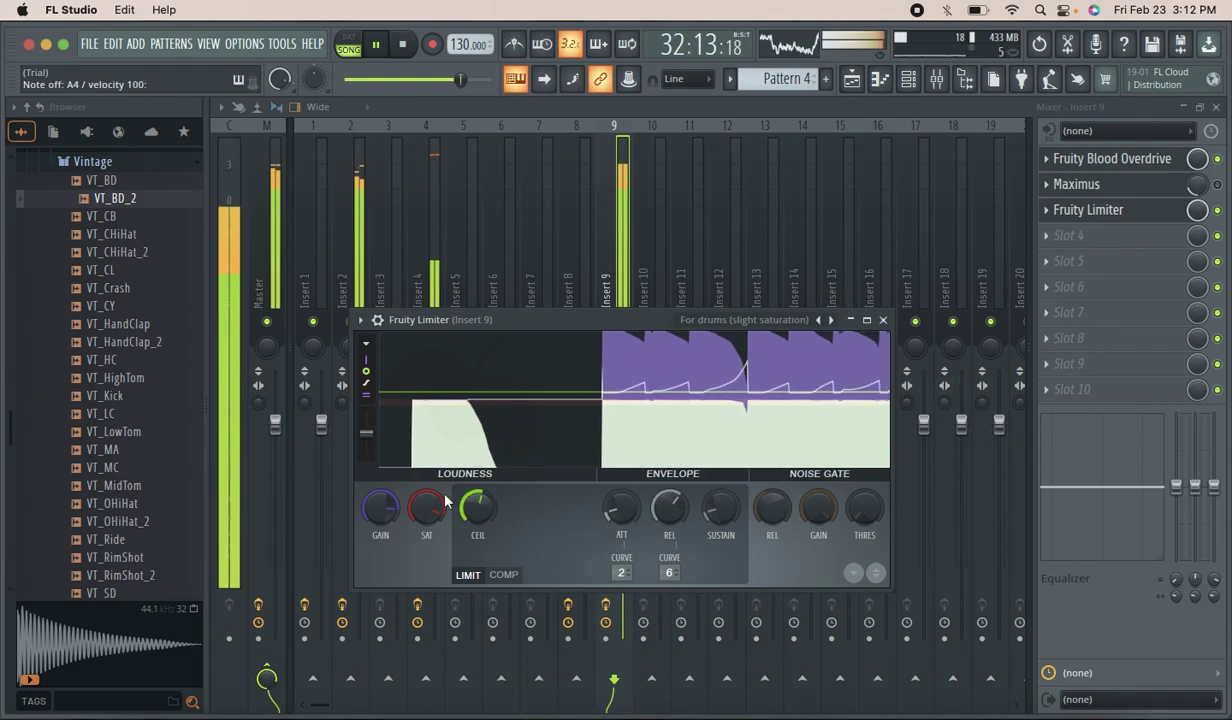
pyautogui.moveTo(382, 521); pyautogui.dragTo(382, 492)
pyautogui.moveTo(490, 514); pyautogui.dragTo(490, 478)
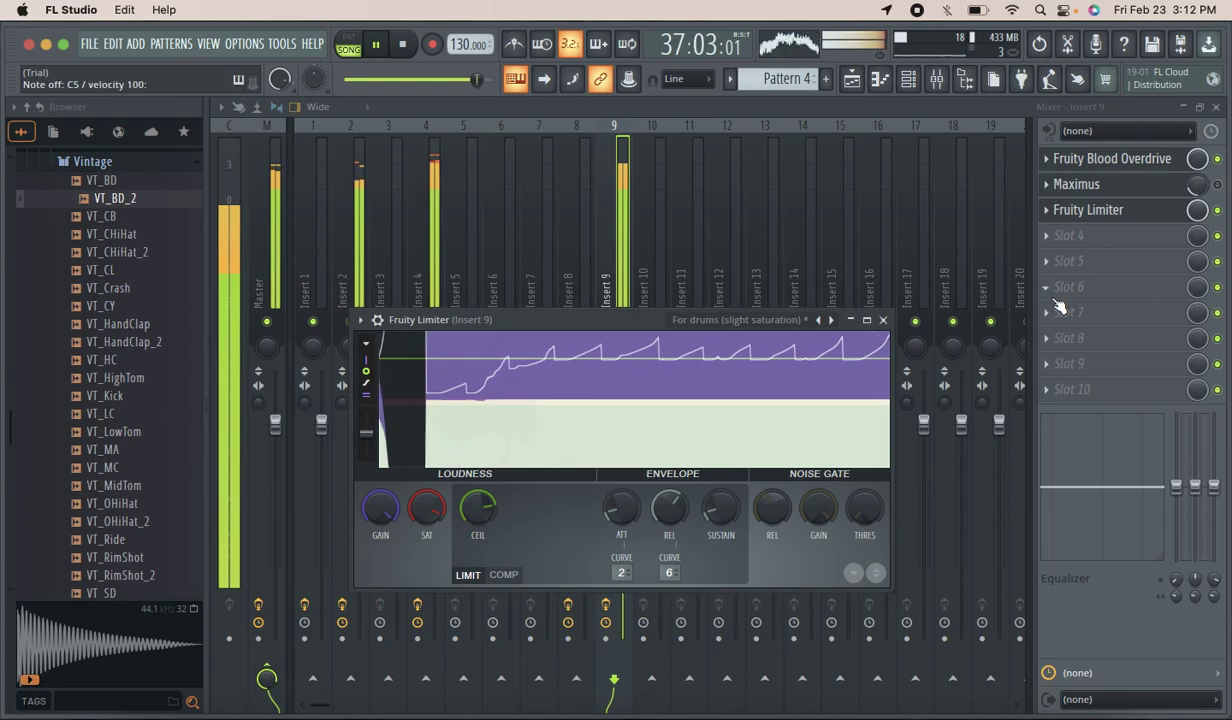
# Re-enable Maximus, play the song, and try different mix levels for the three effects on Insert 9.
pyautogui.click(1217, 186)
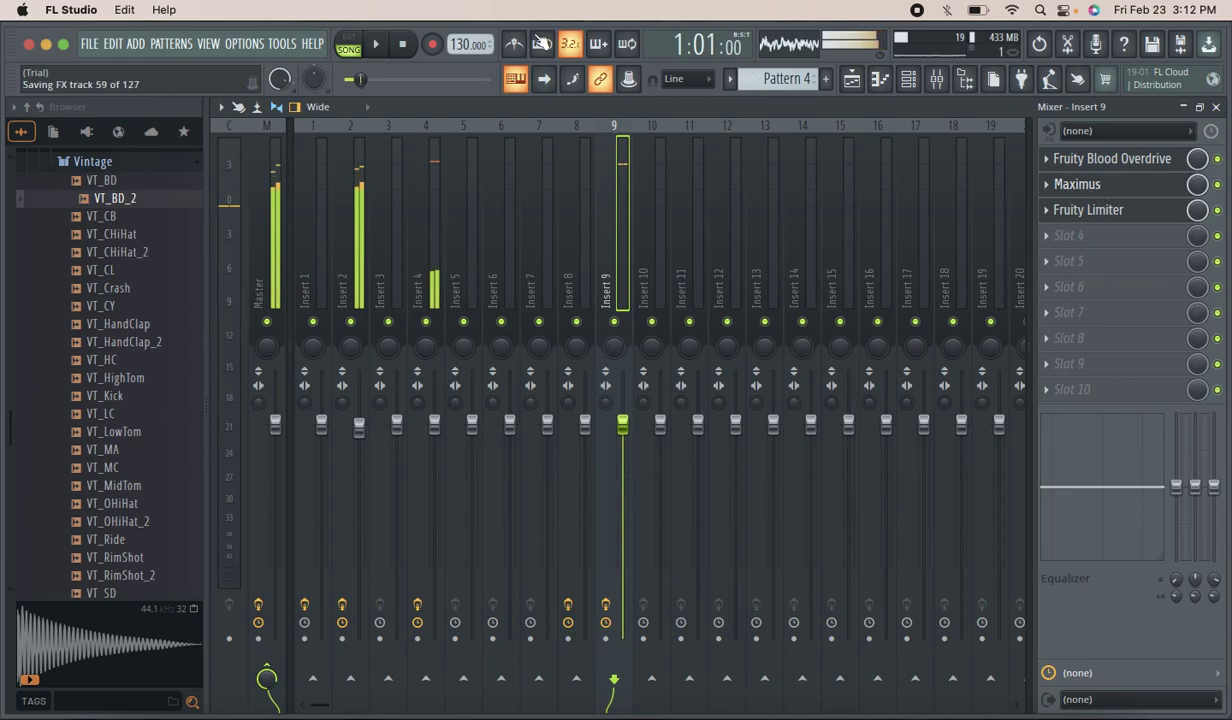
pyautogui.click(376, 44)
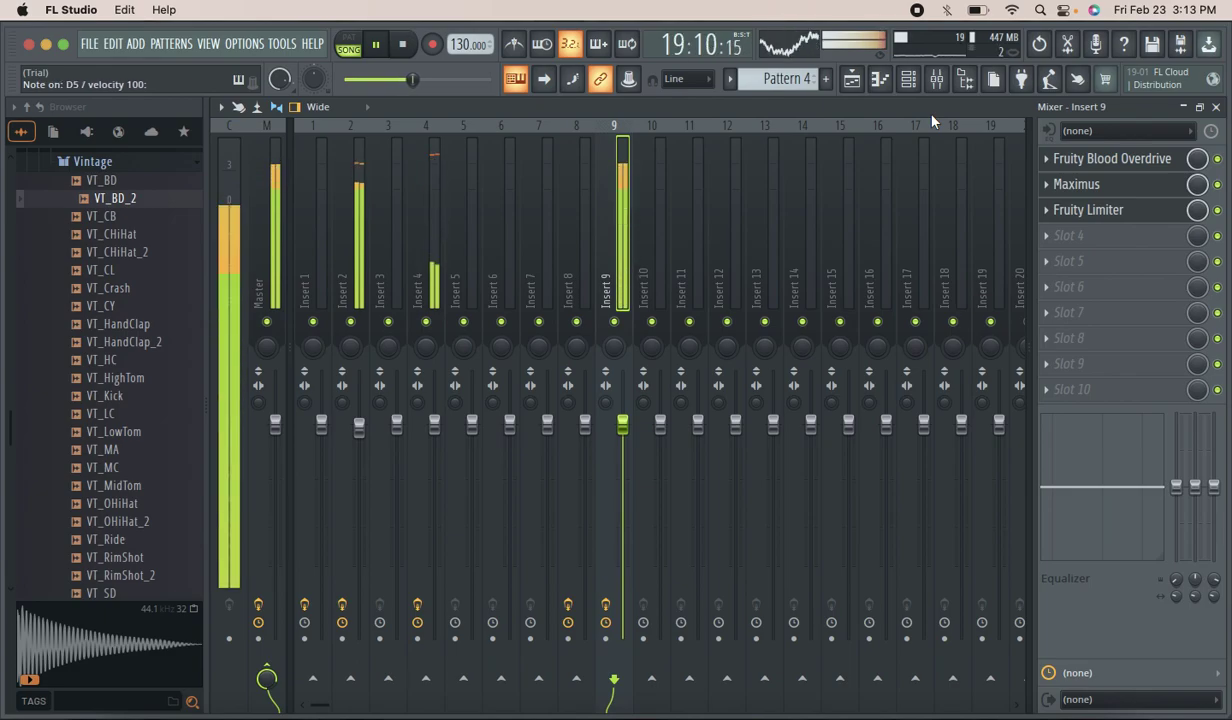
pyautogui.moveTo(1197, 209)
pyautogui.mouseDown()
pyautogui.moveTo(1197, 244)
pyautogui.moveTo(1197, 205)
pyautogui.mouseUp()
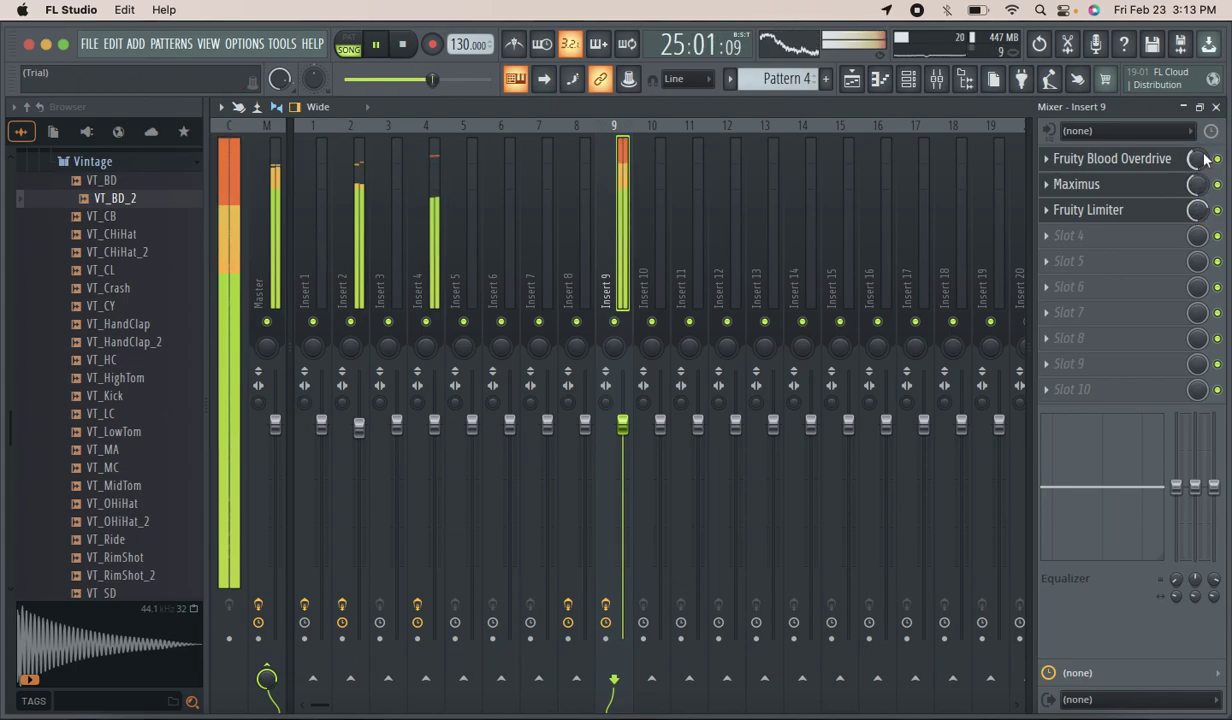
pyautogui.moveTo(1205, 157); pyautogui.dragTo(1199, 166)
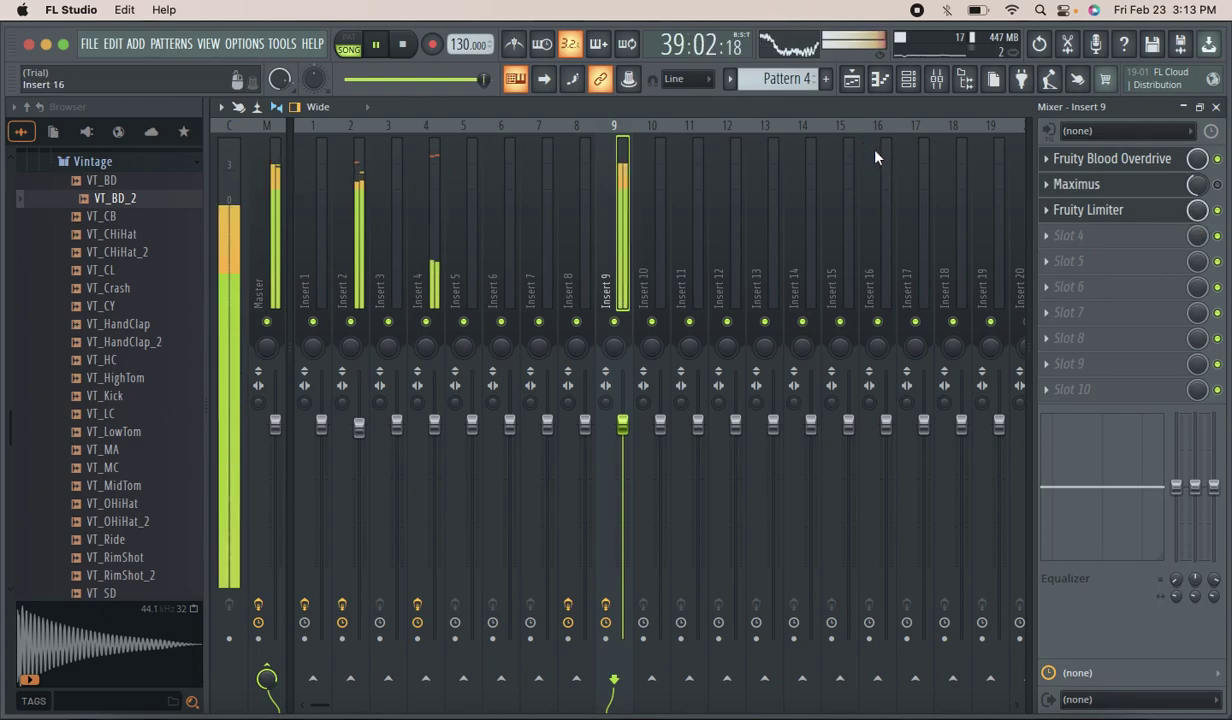
# Show the playlist, stop playback, and start recording into Pattern 4 from the beginning of the arrangement.
pyautogui.click(853, 80)
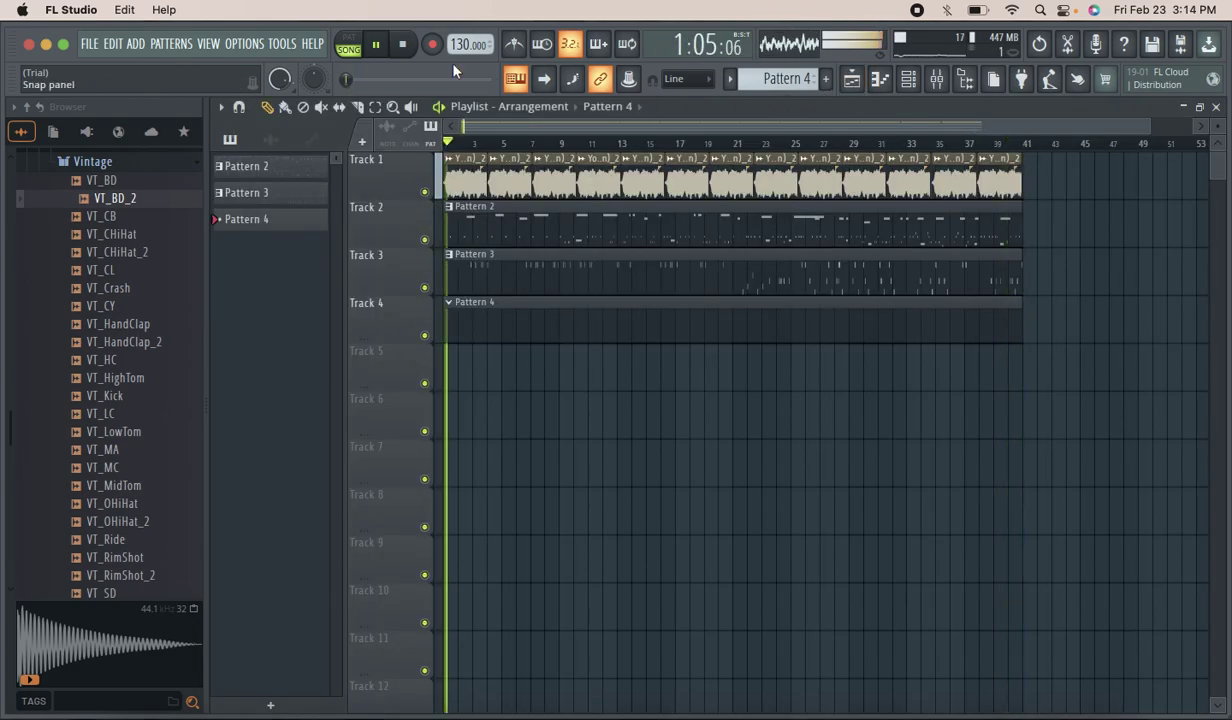
pyautogui.click(404, 45)
pyautogui.click(433, 46)
pyautogui.click(607, 468)
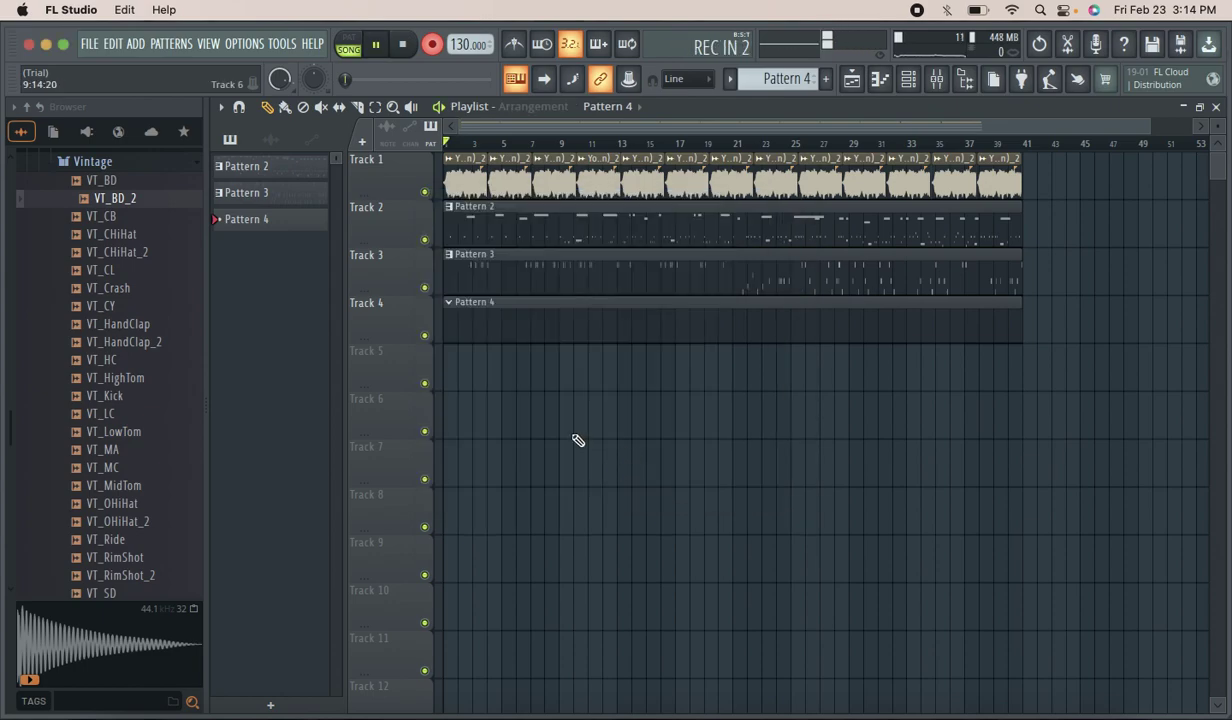
# Play a bass line of mainly D5 and A4 notes into Pattern 4 up to the end of bar 40, and end the recording.
pyautogui.press('x')
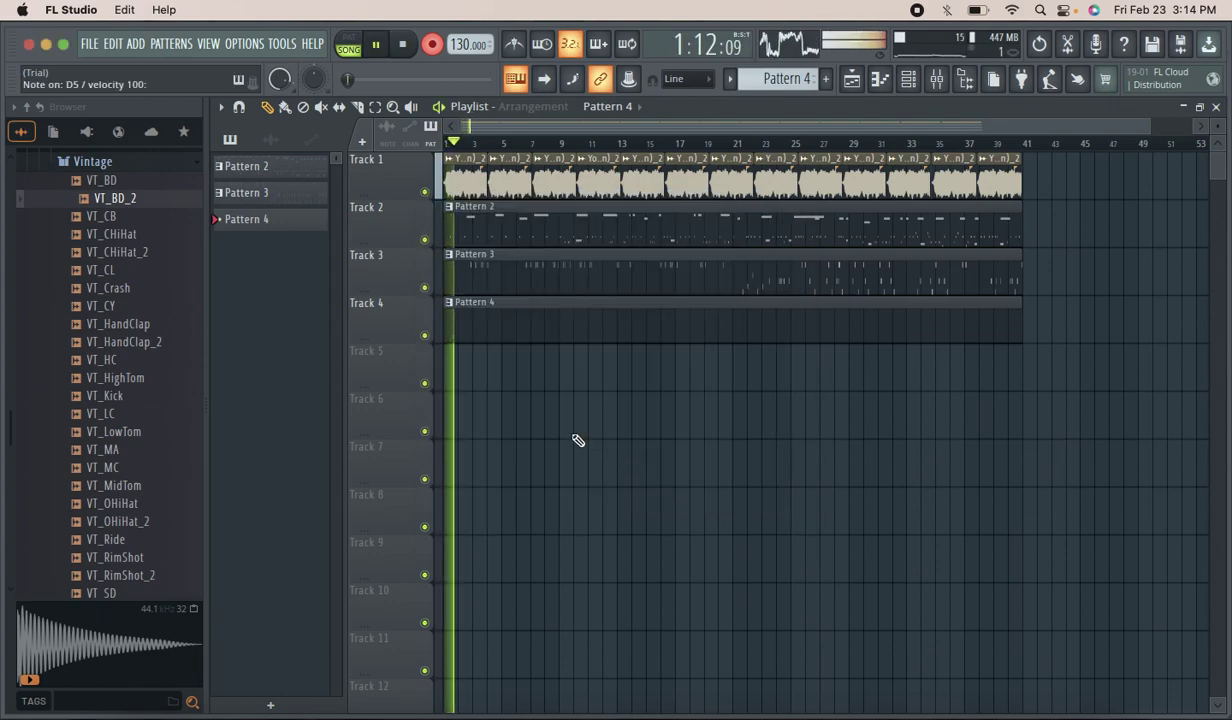
pyautogui.press('n')
pyautogui.press('n')
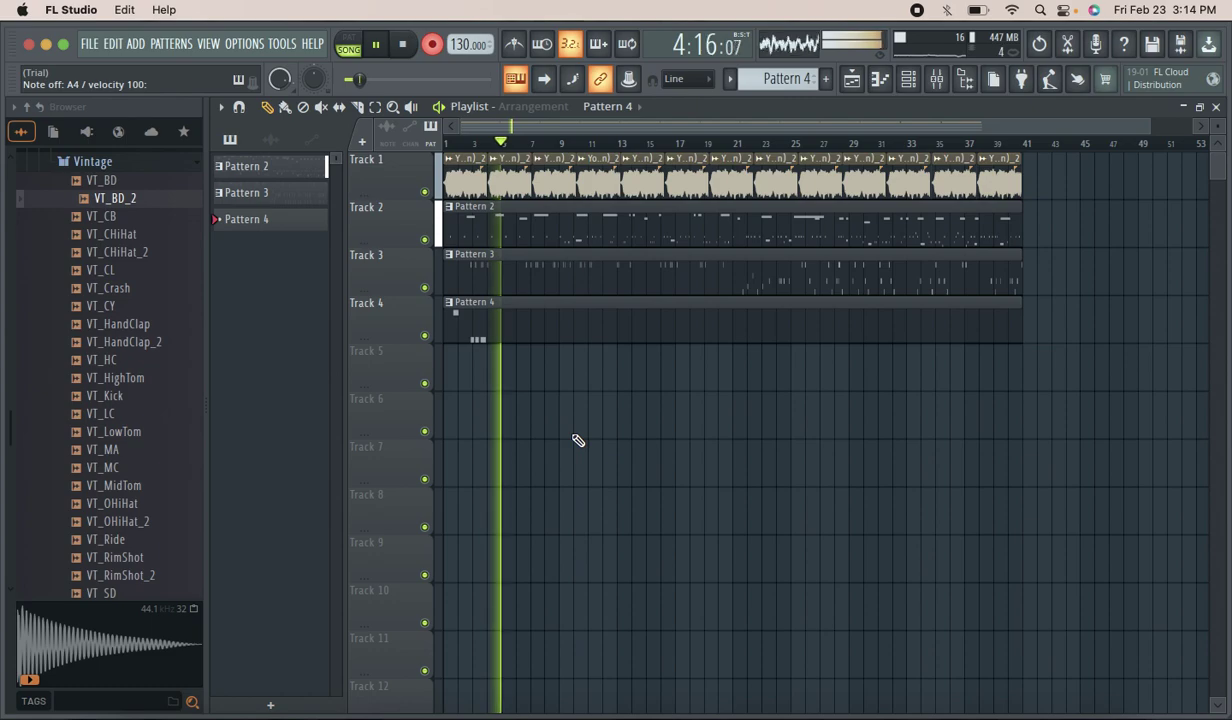
pyautogui.press('q')
pyautogui.press('w')
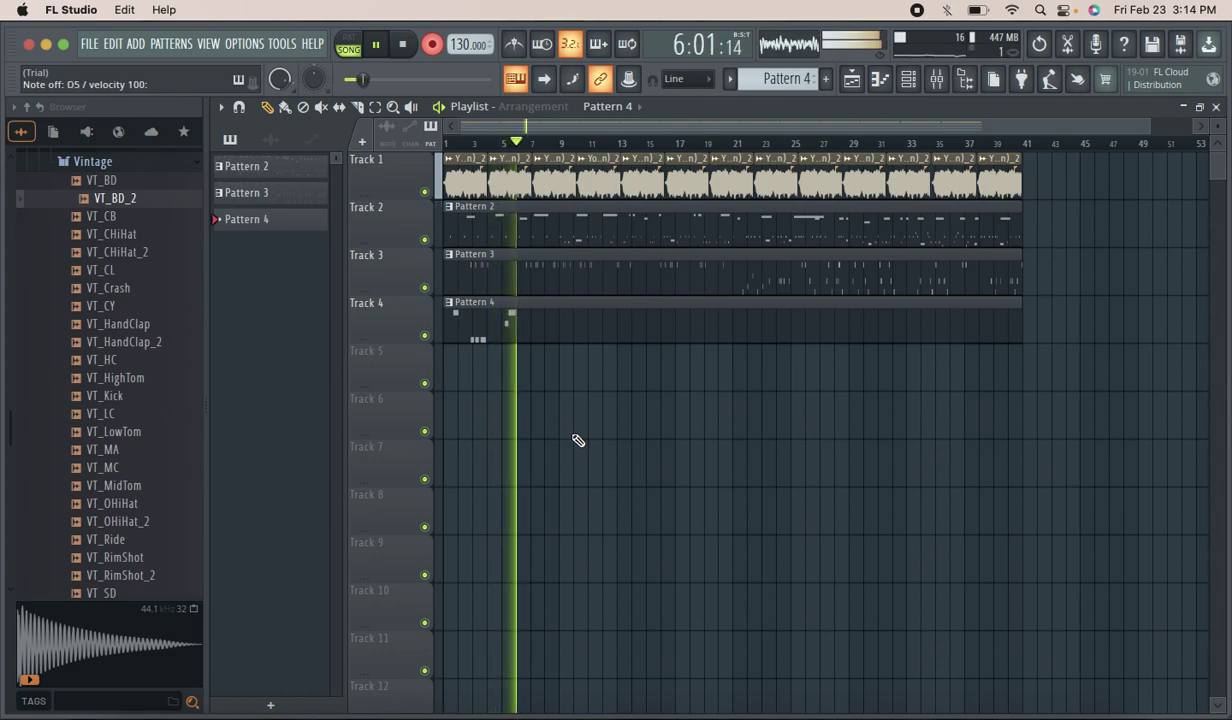
pyautogui.press('n')
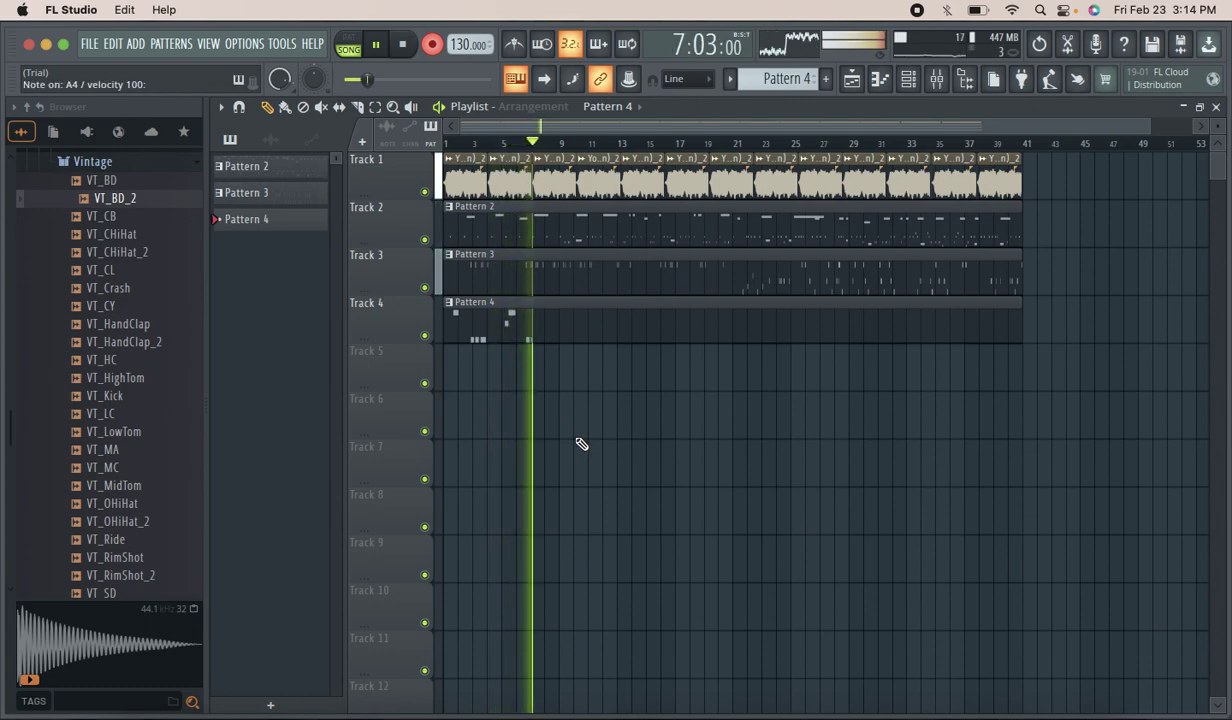
pyautogui.press('n')
pyautogui.press('b')
pyautogui.press('w')
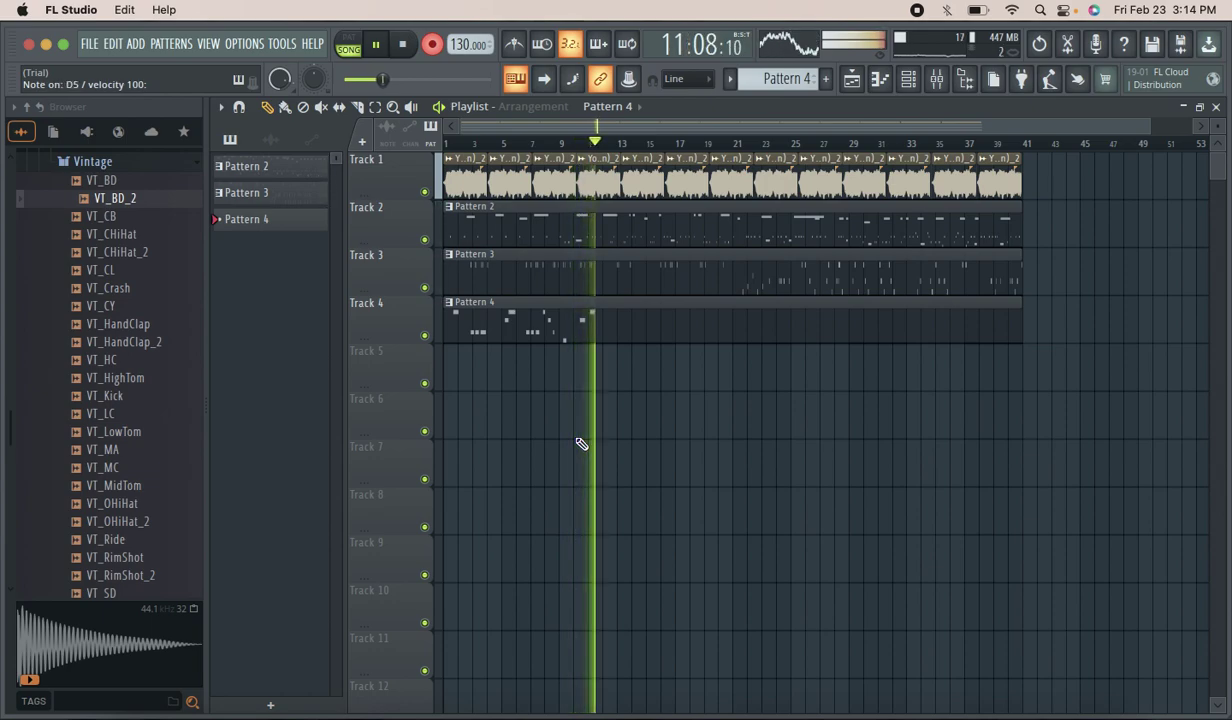
pyautogui.press('w')
pyautogui.press('n')
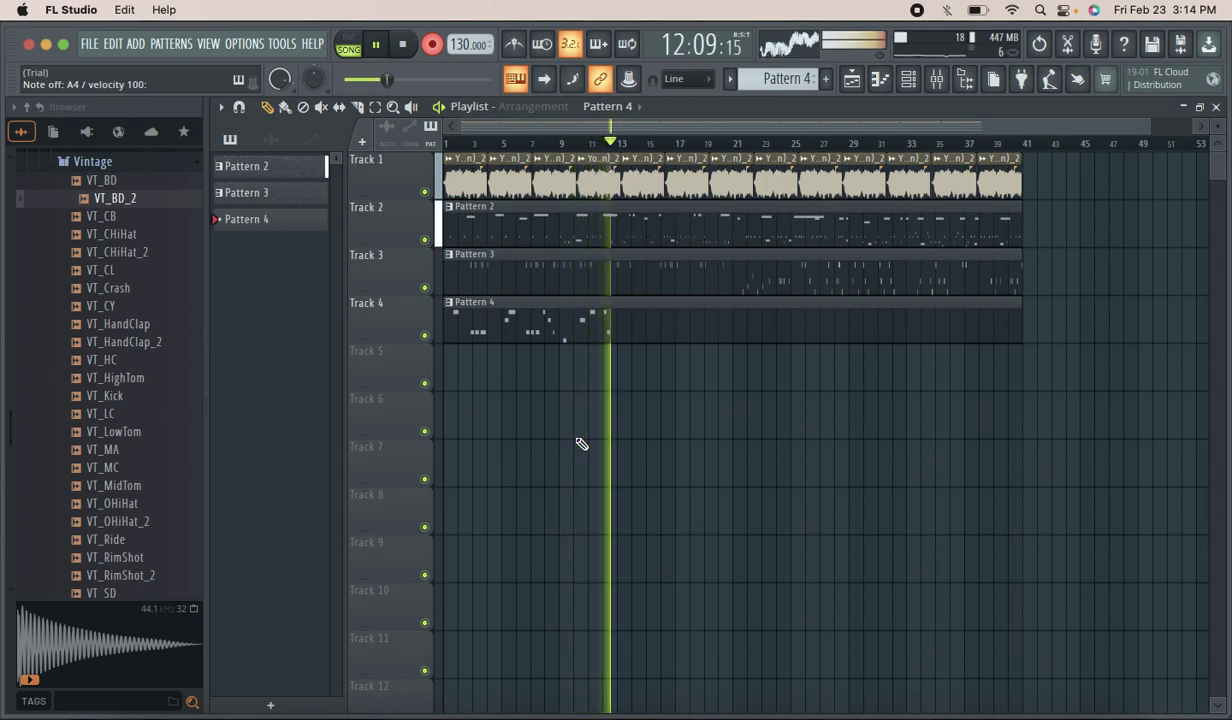
pyautogui.press('n')
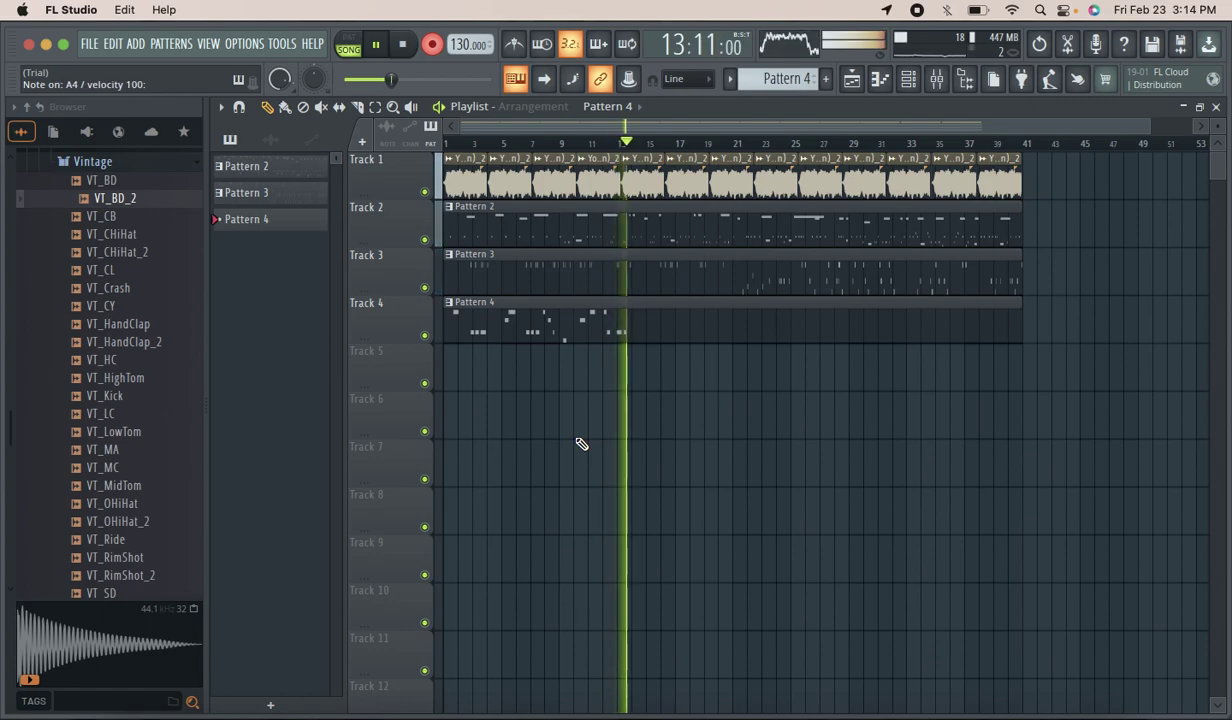
pyautogui.press('w')
pyautogui.press('w')
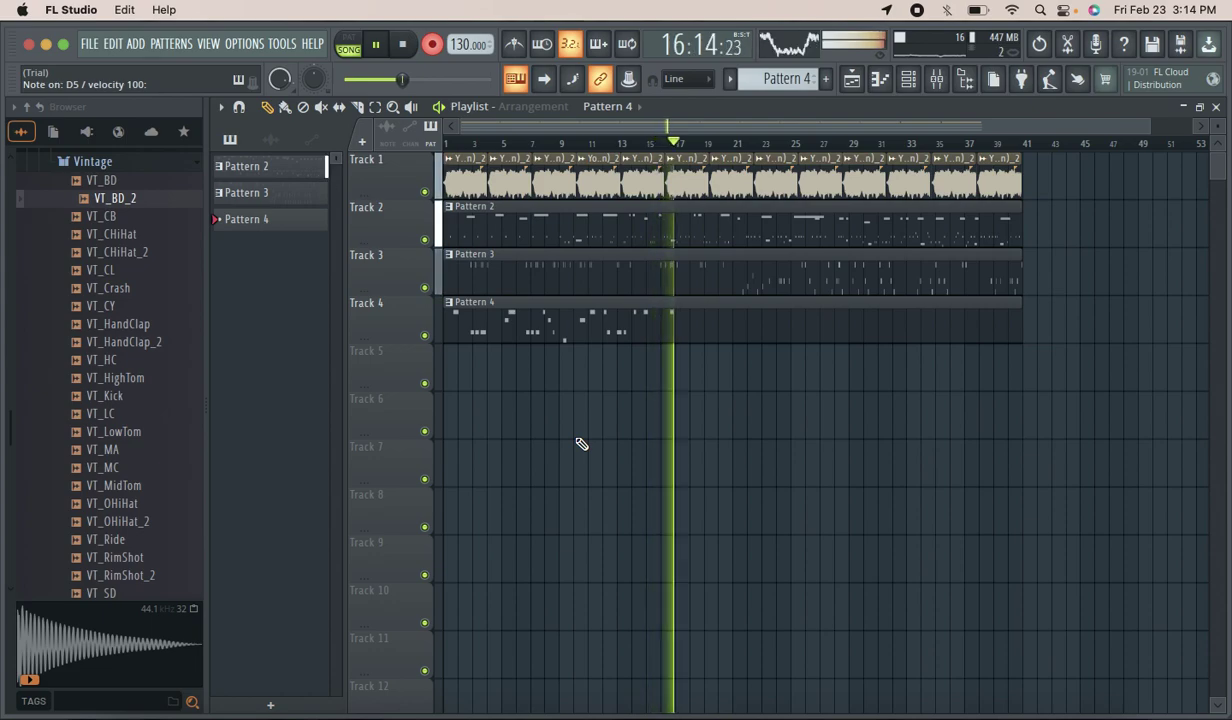
pyautogui.press('n')
pyautogui.press('n')
pyautogui.press('n')
pyautogui.press('n')
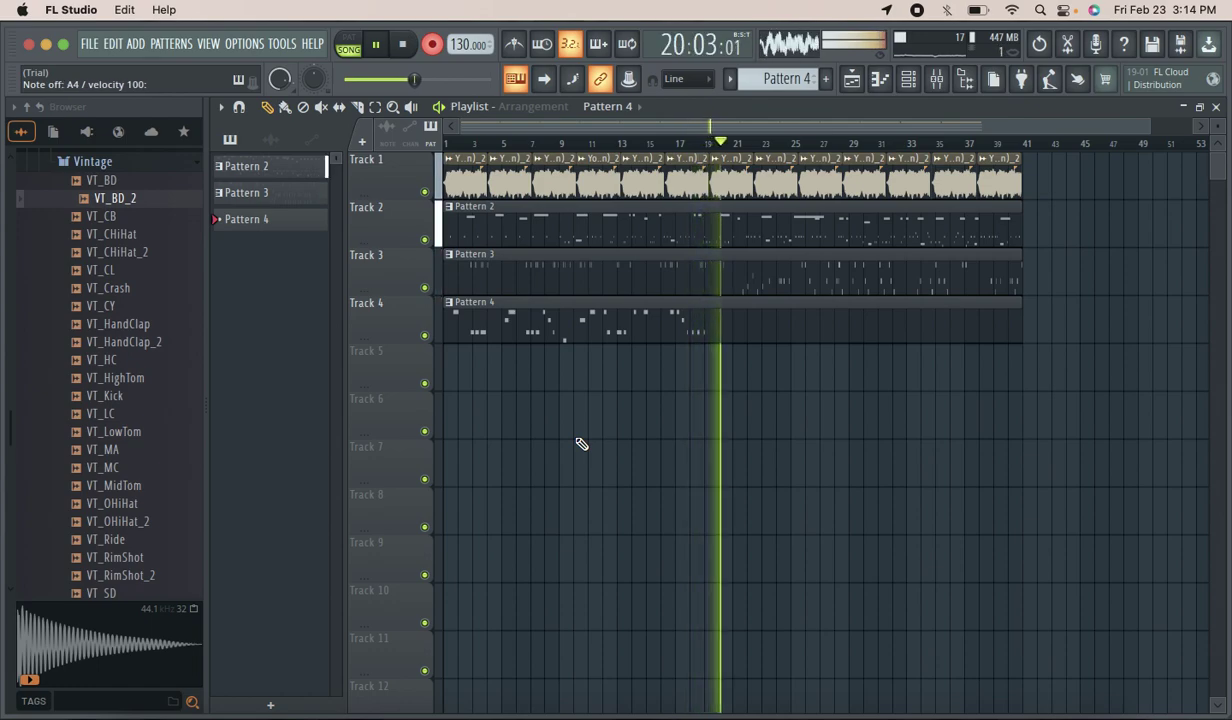
pyautogui.press('w')
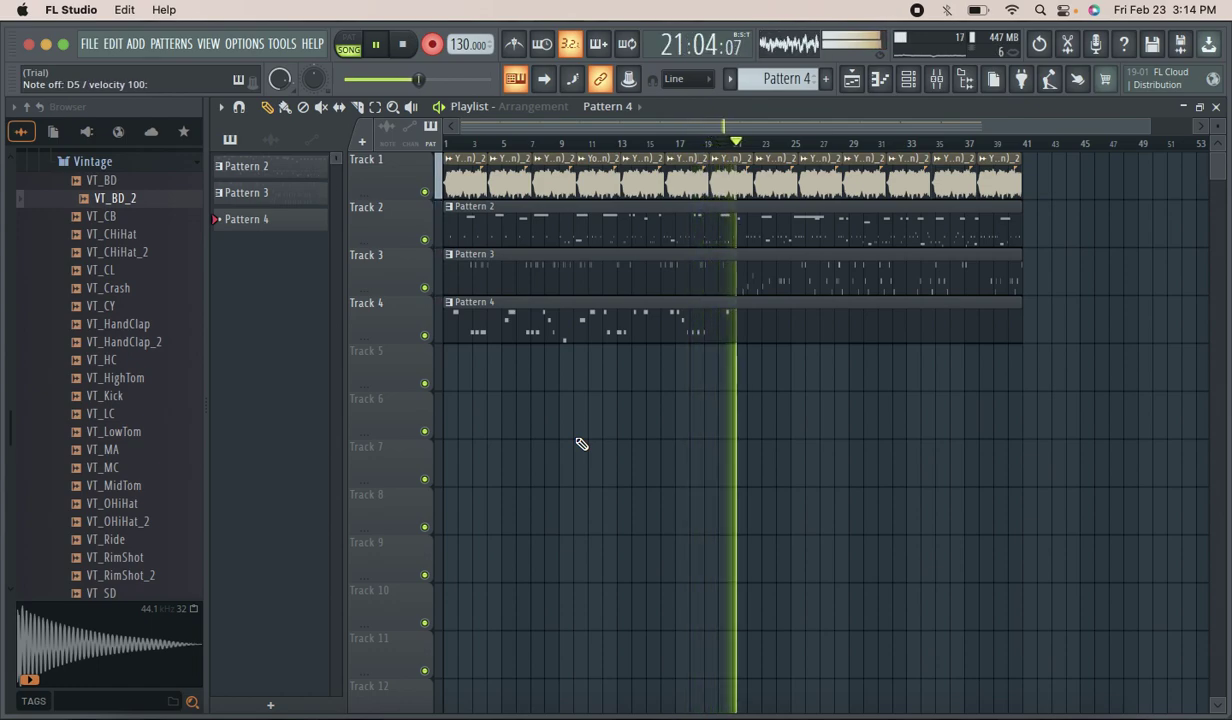
pyautogui.press('w')
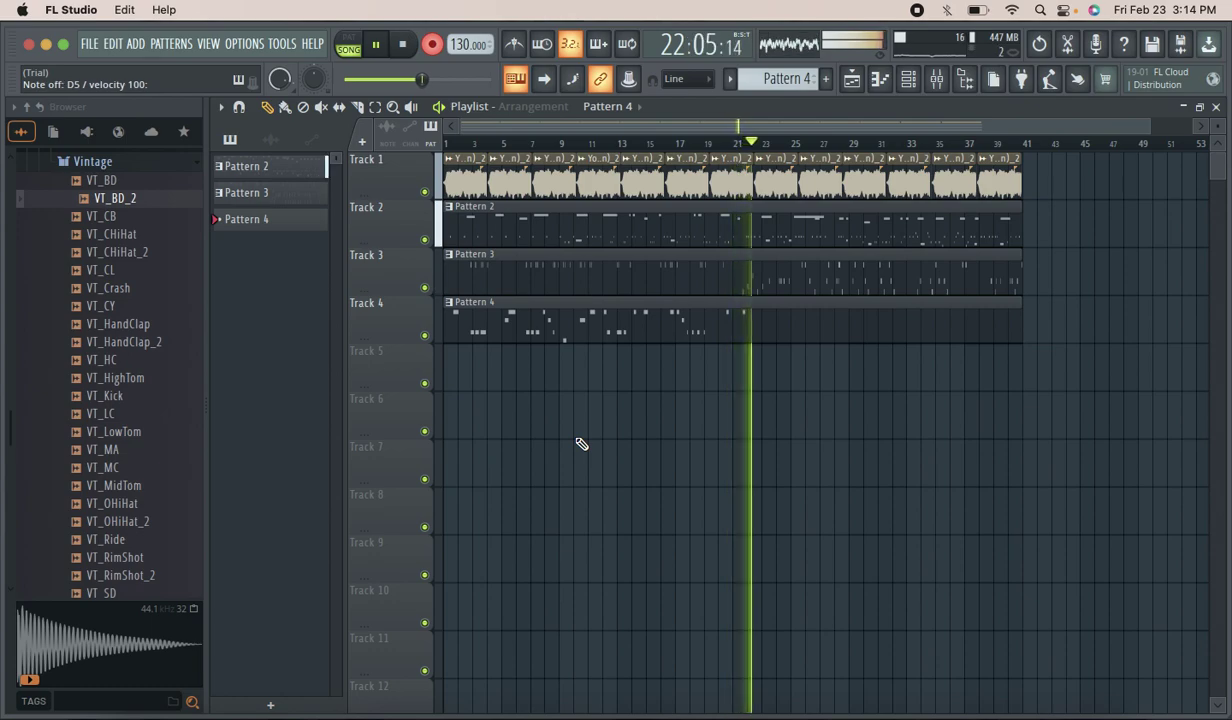
pyautogui.press('n')
pyautogui.press('n')
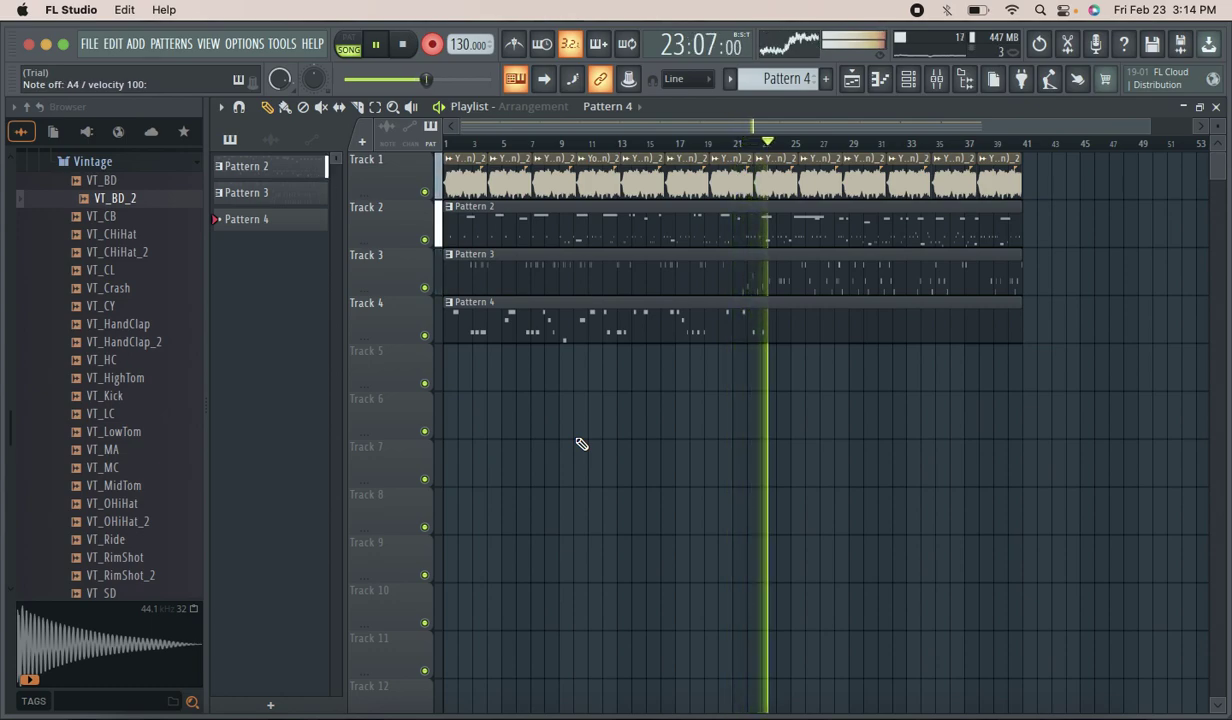
pyautogui.press('w')
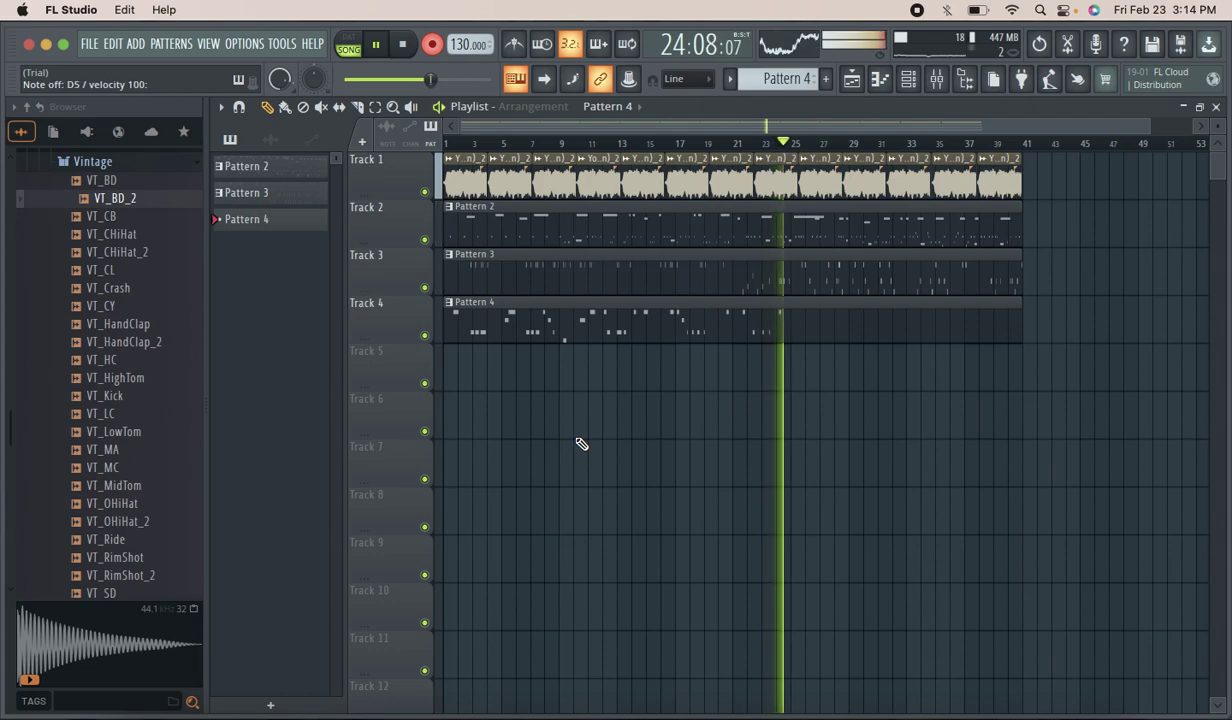
pyautogui.press('w')
pyautogui.press('q')
pyautogui.press('q')
pyautogui.press('n')
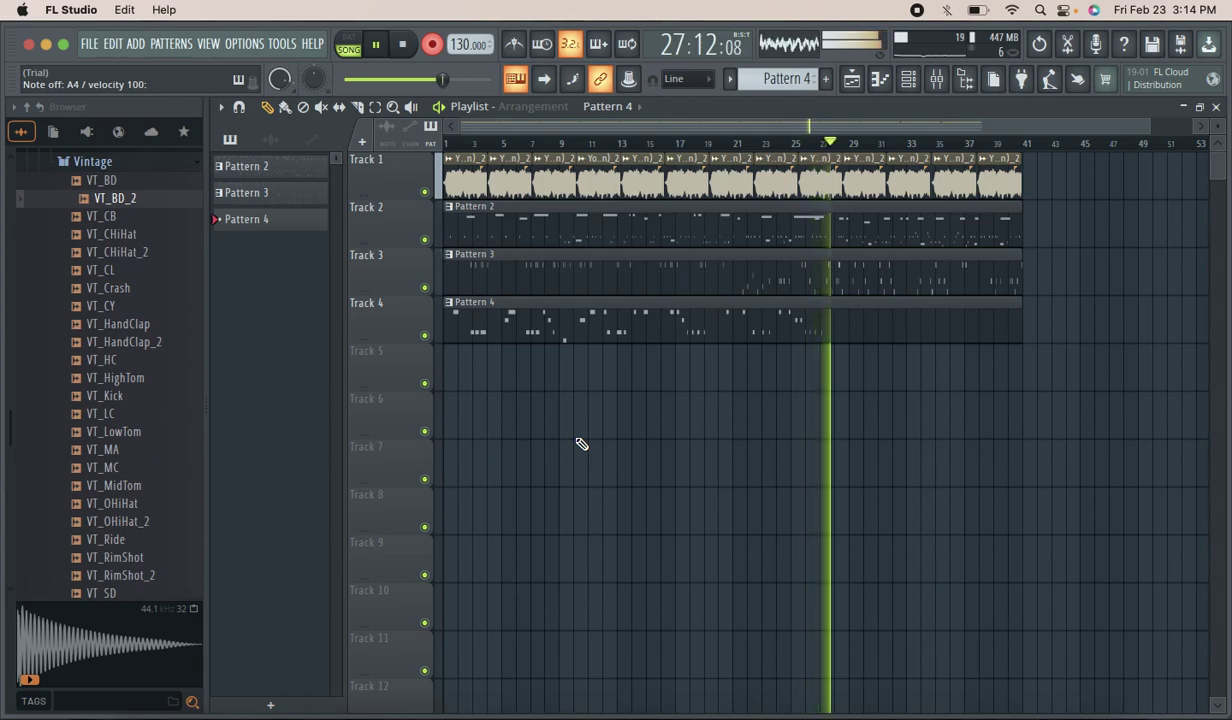
pyautogui.press('w')
pyautogui.press('q')
pyautogui.press('n')
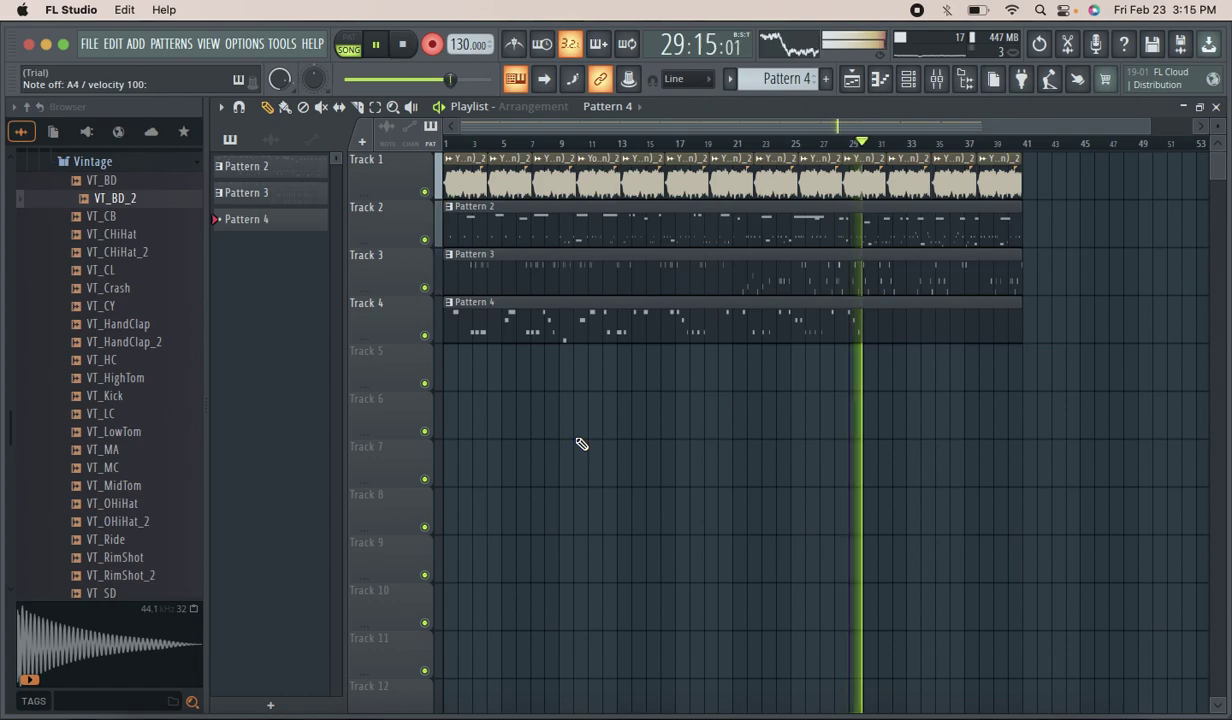
pyautogui.press('n')
pyautogui.press('v')
pyautogui.press('w')
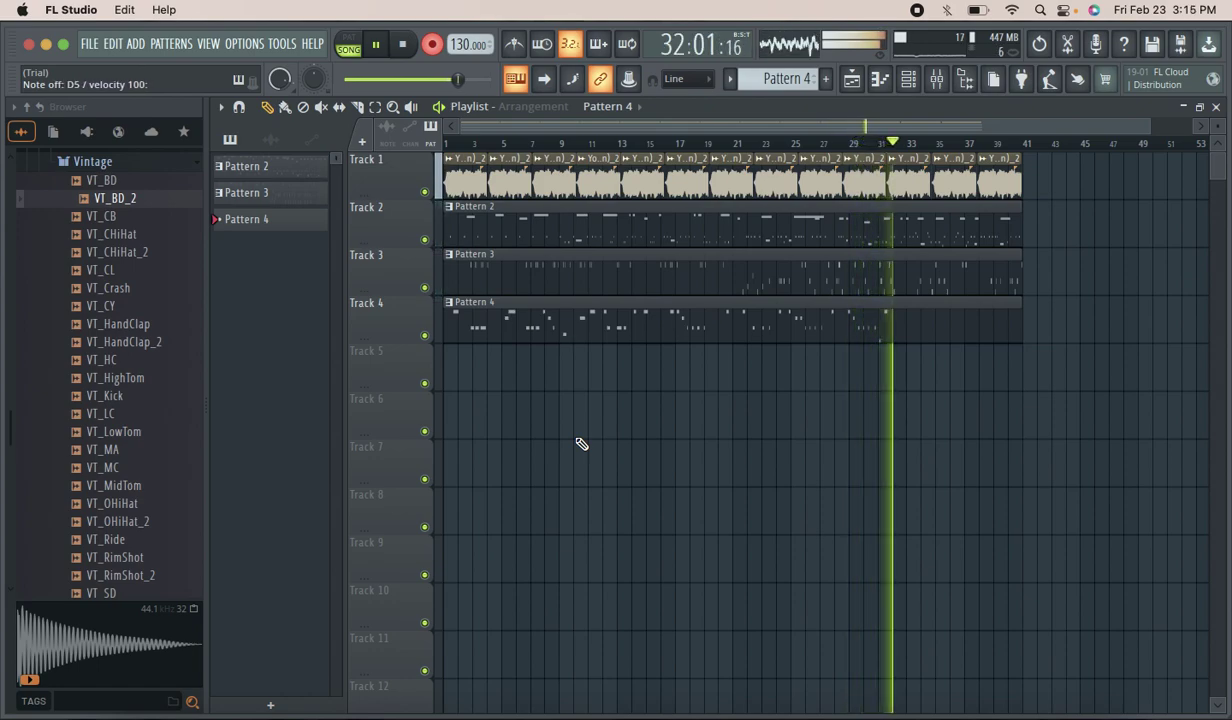
pyautogui.press('q')
pyautogui.press('n')
pyautogui.press('n')
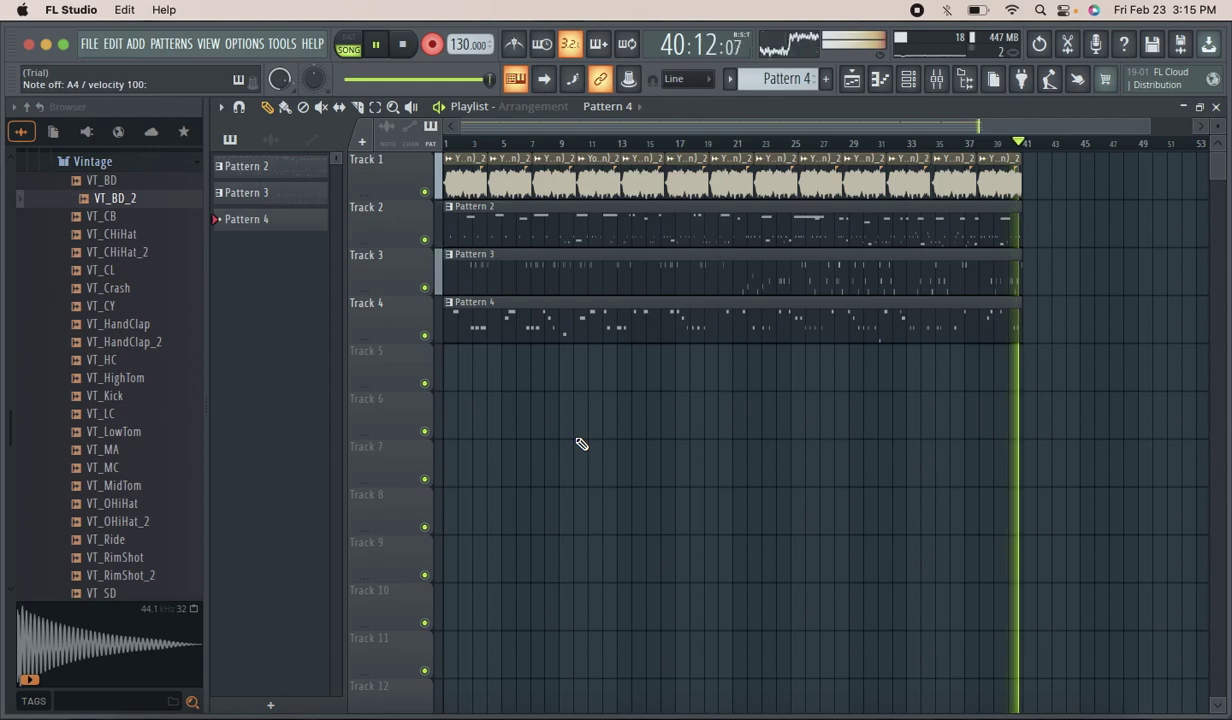
pyautogui.press('space')
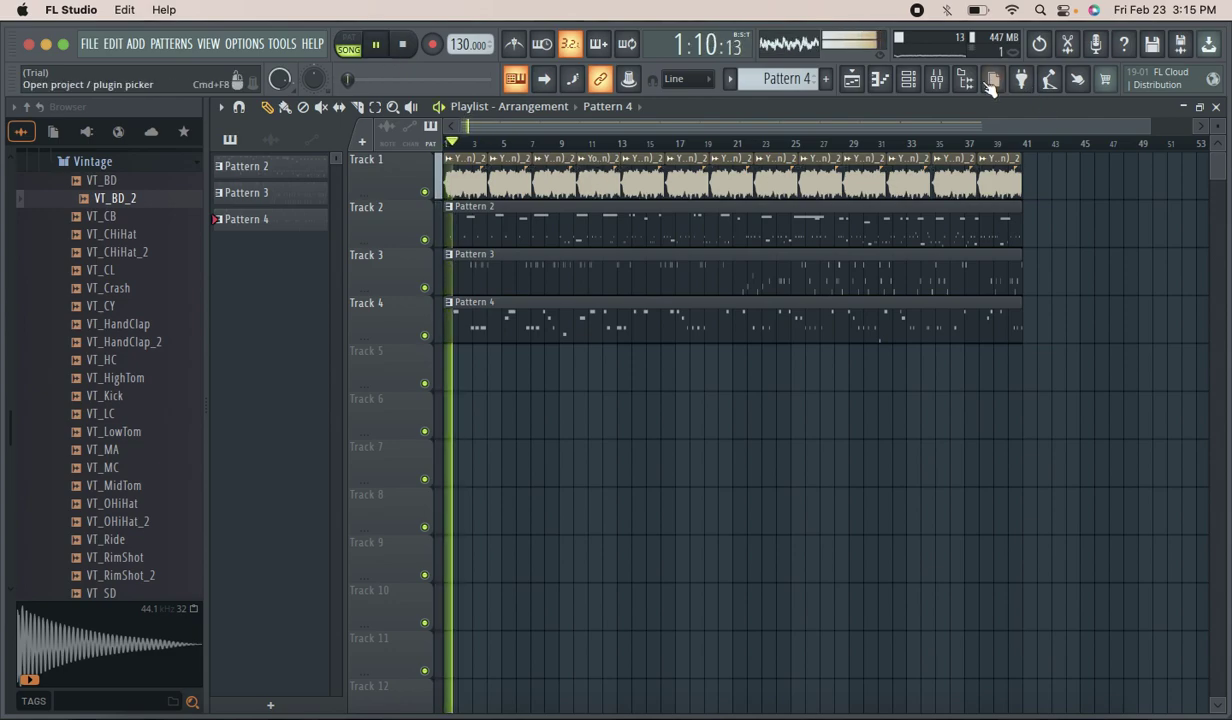
# On Insert 9, lower Fruity Blood Overdrive's mix level to 56% and add Fruity Squeeze in slot 4 with the Punch preset.
pyautogui.click(936, 79)
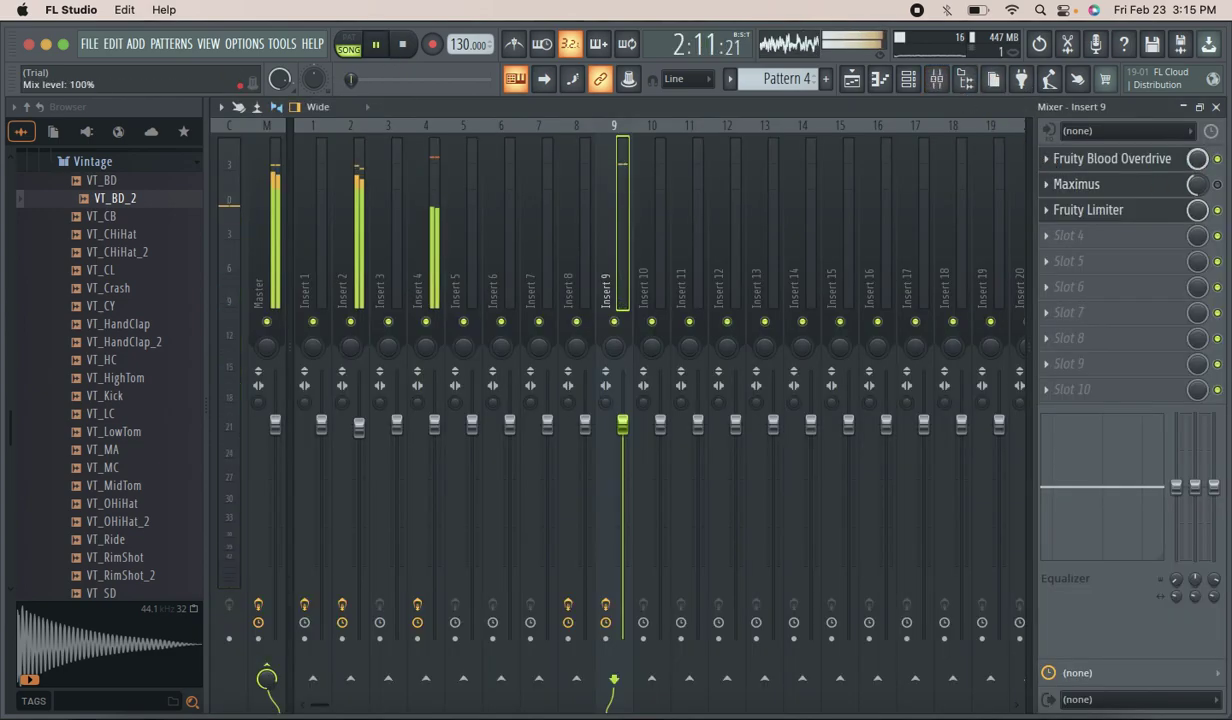
pyautogui.moveTo(1197, 159); pyautogui.dragTo(1197, 203)
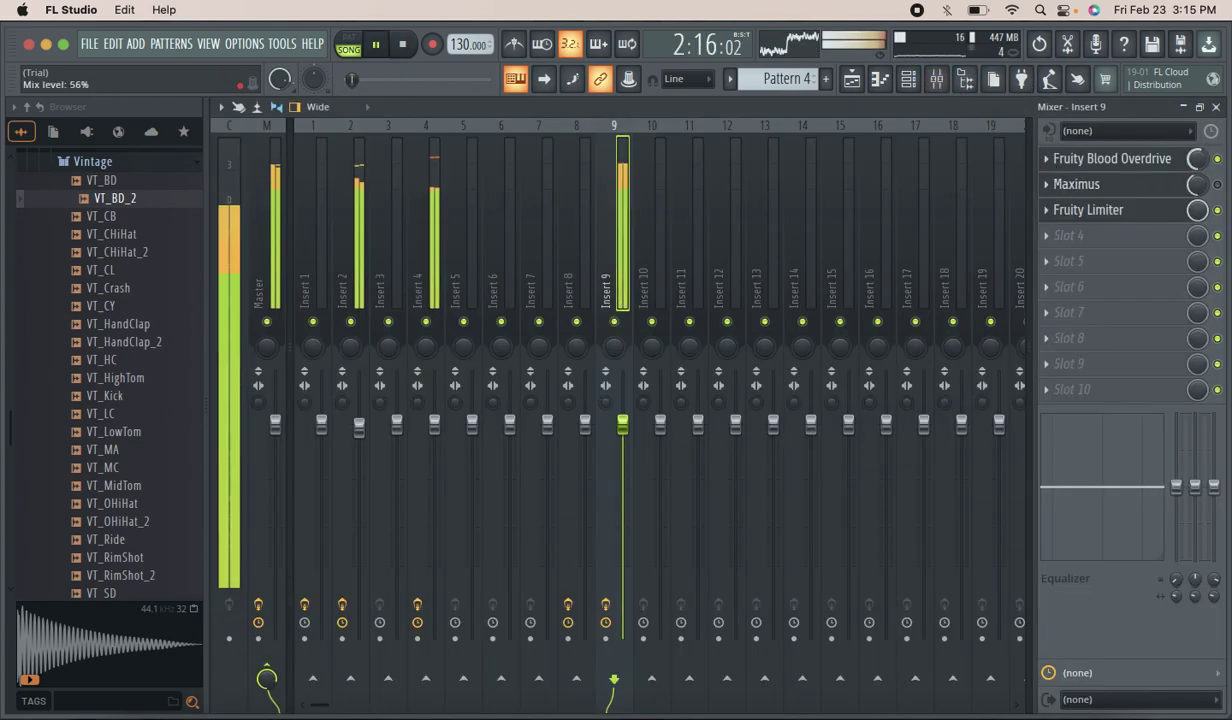
pyautogui.click(1126, 249)
pyautogui.click(745, 371)
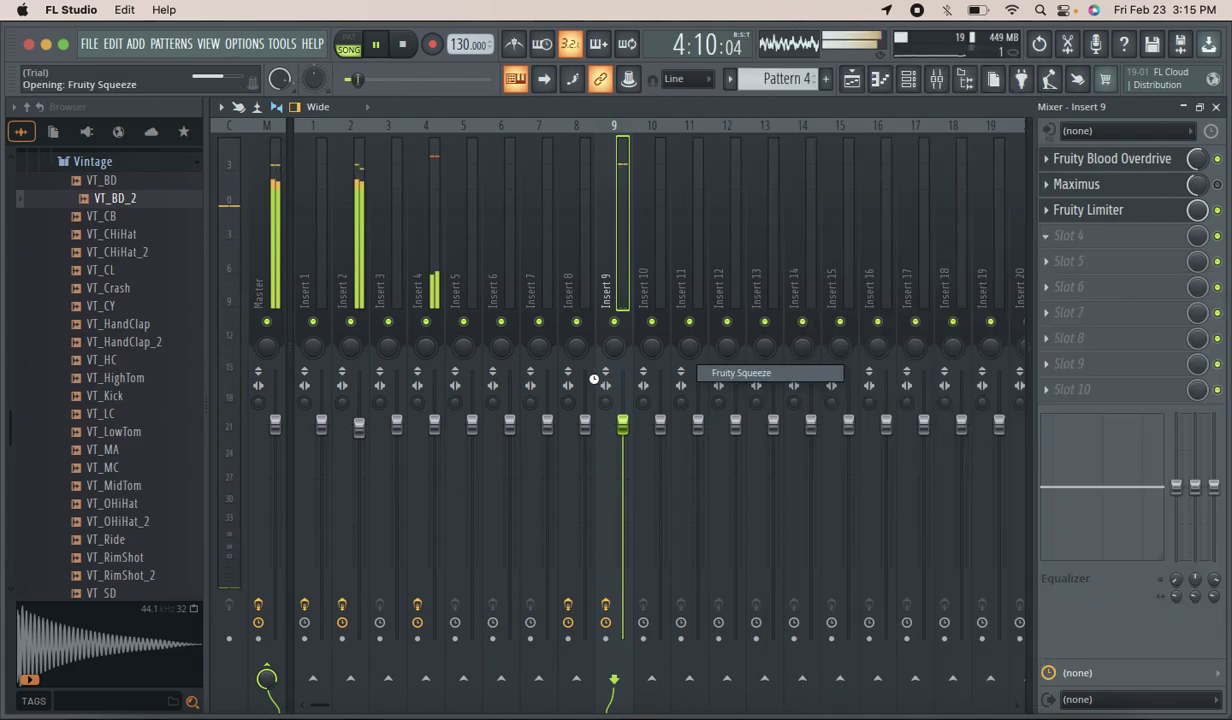
pyautogui.click(386, 343)
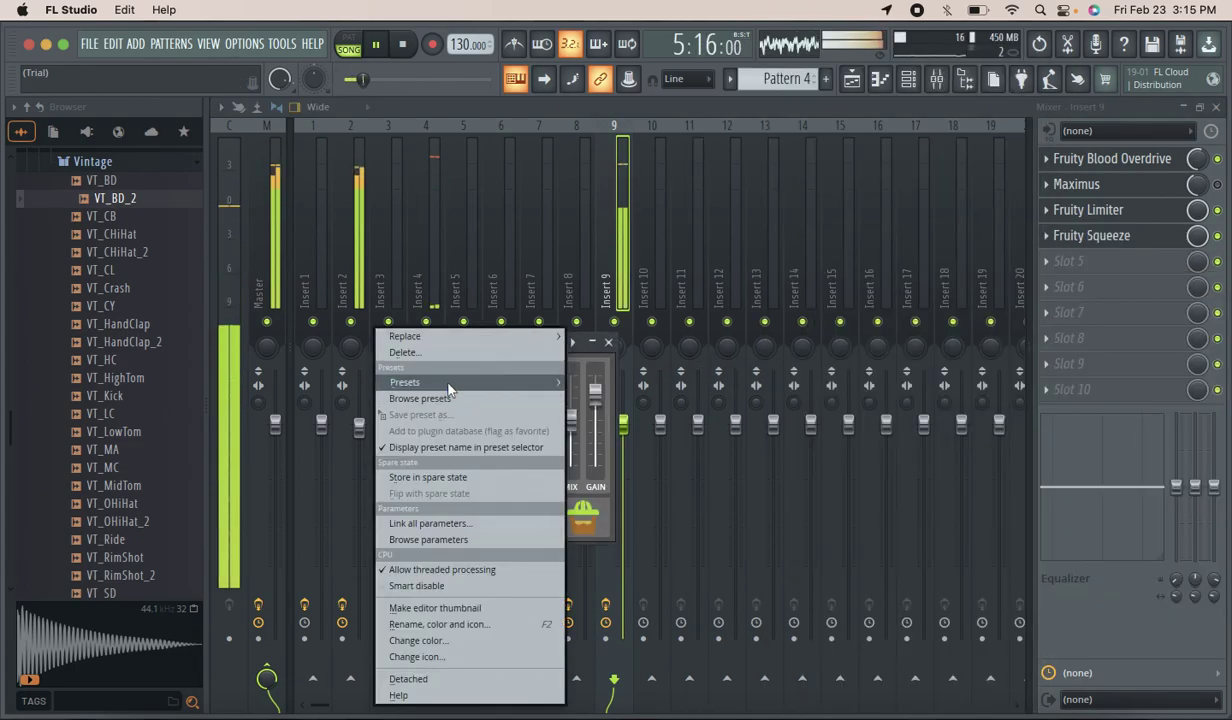
pyautogui.moveTo(449, 389)
pyautogui.click(628, 446)
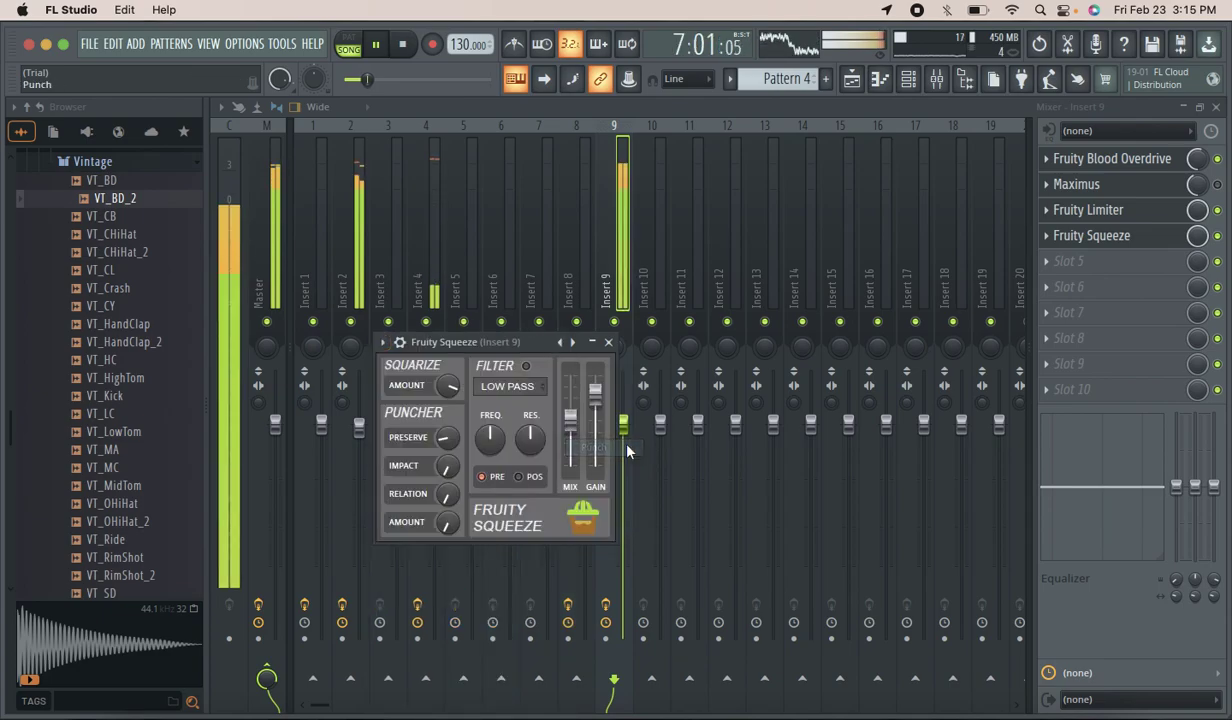
# Raise Fruity Squeeze's gain, squarize amount, preserve and impact, trying a 16.4% wet mix before raising the mix again.
pyautogui.moveTo(595, 390); pyautogui.dragTo(595, 384)
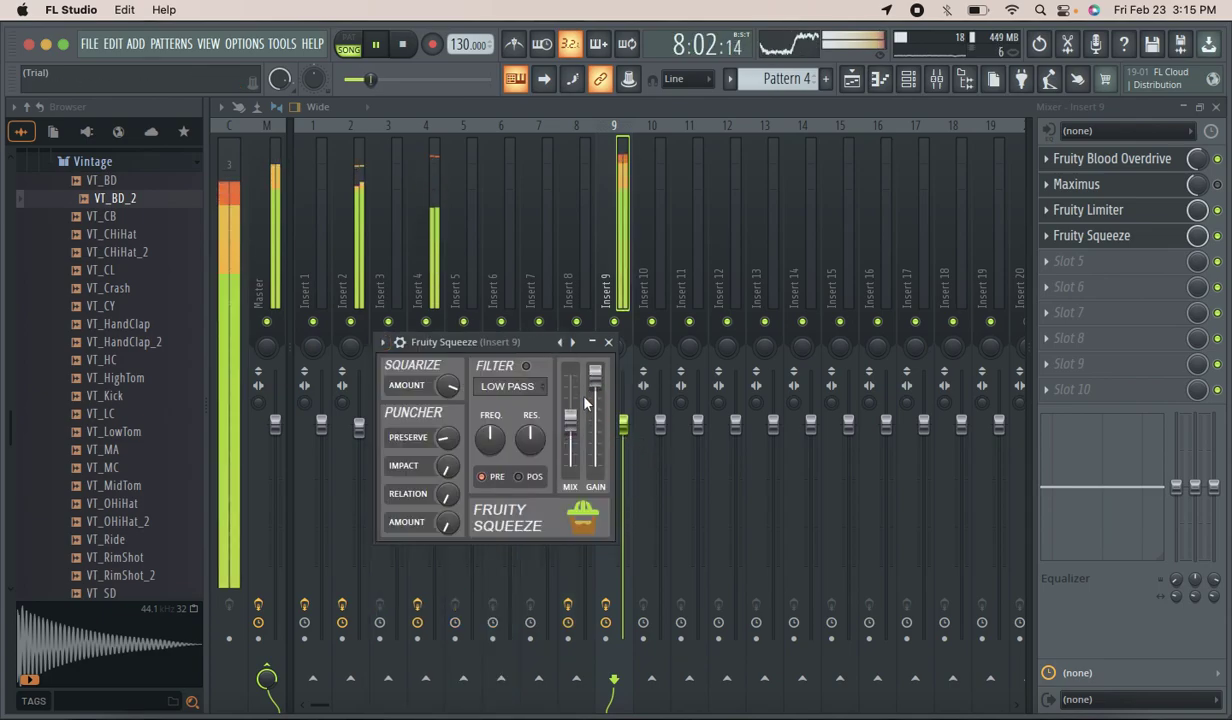
pyautogui.moveTo(570, 447)
pyautogui.mouseDown()
pyautogui.moveTo(570, 380)
pyautogui.moveTo(570, 447)
pyautogui.mouseUp()
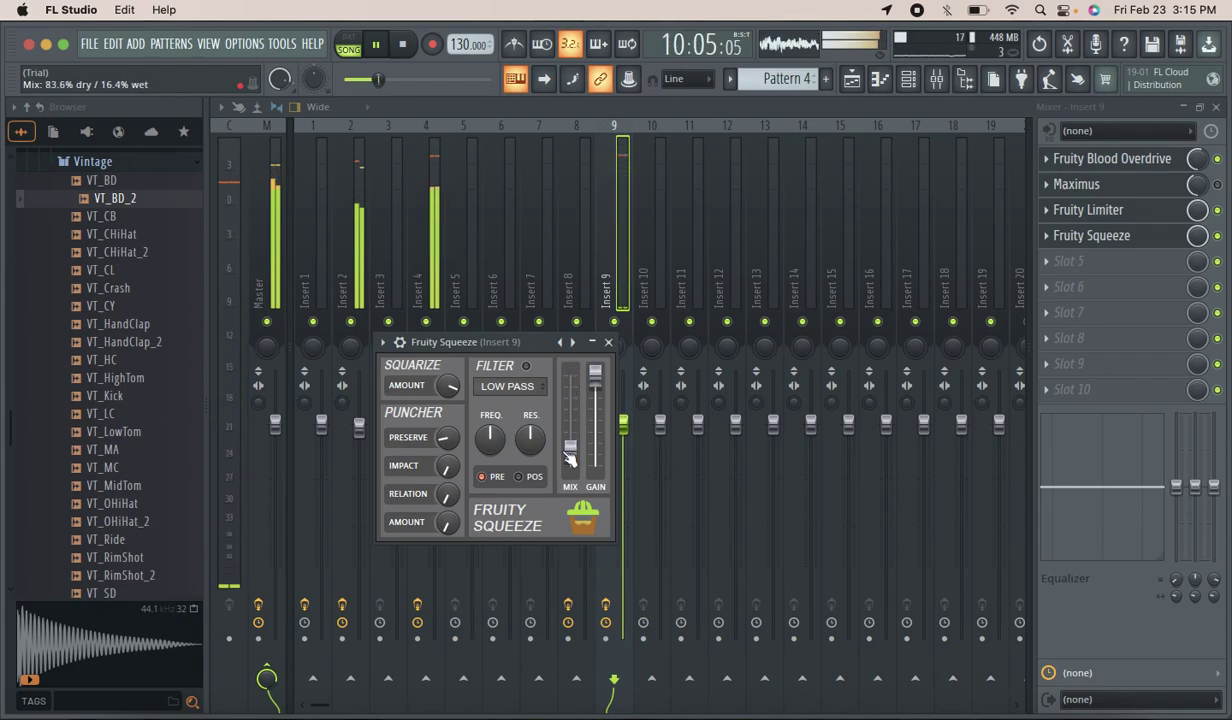
pyautogui.moveTo(447, 437); pyautogui.dragTo(447, 405)
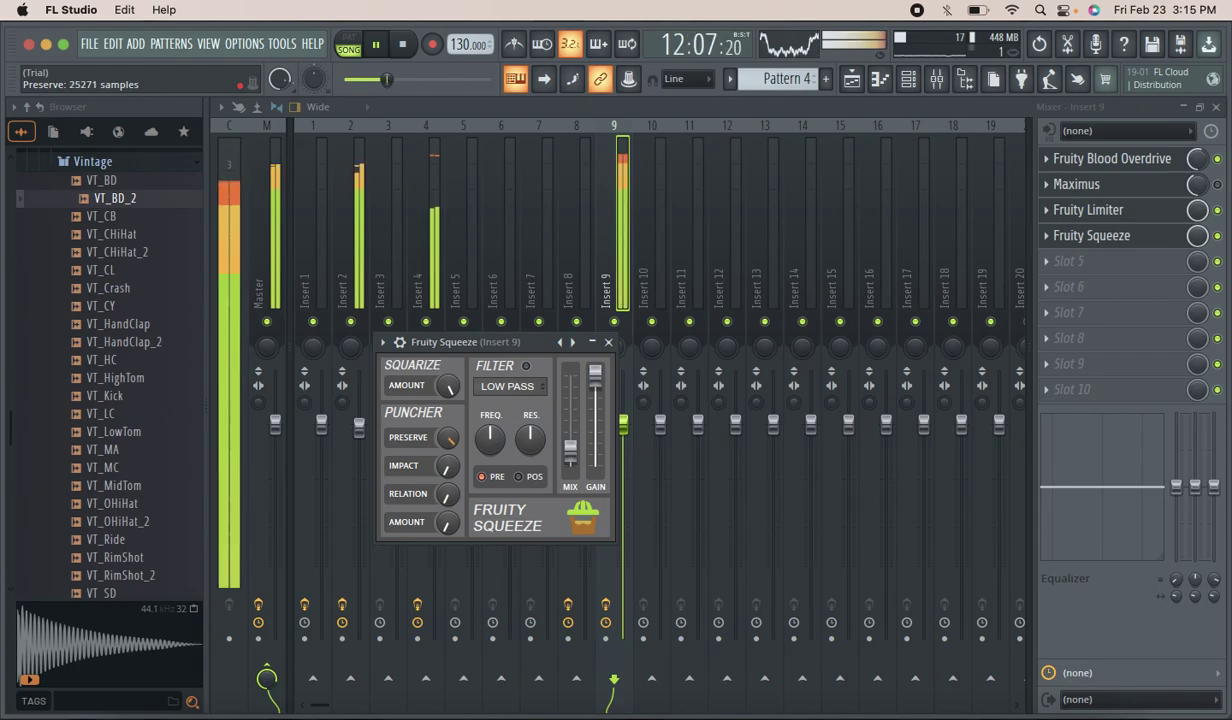
pyautogui.moveTo(570, 447); pyautogui.dragTo(570, 402)
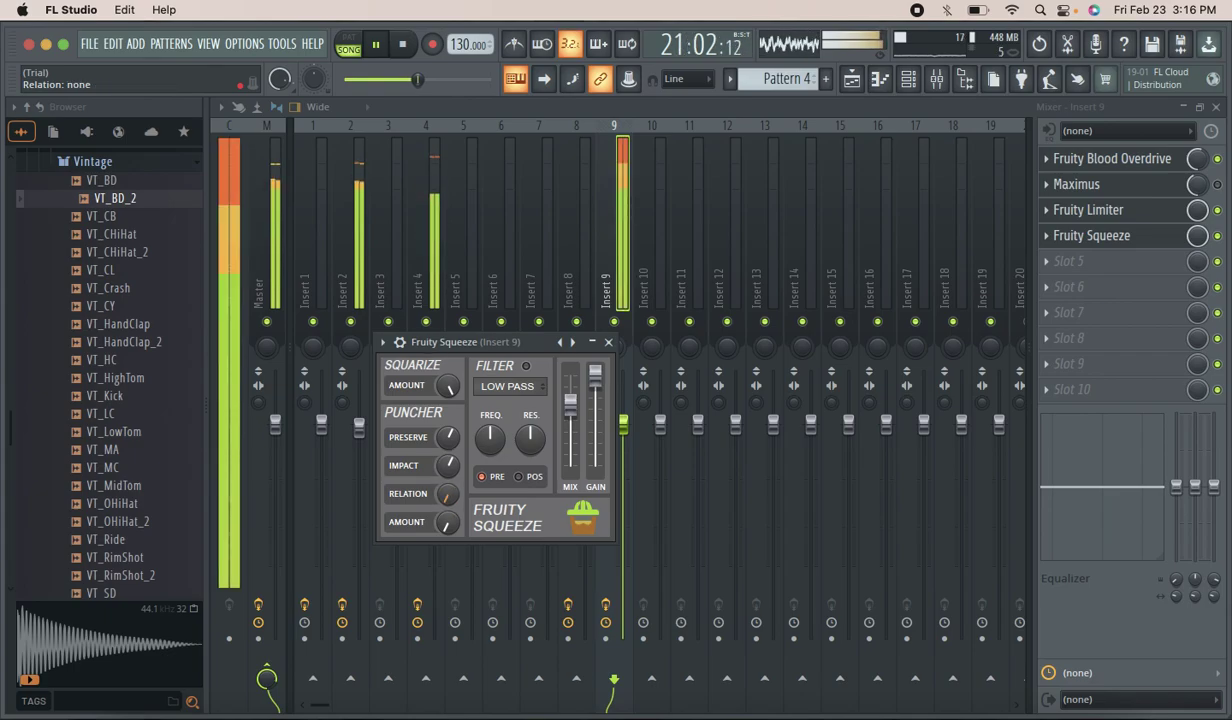
# Raise Fruity Squeeze's puncher relation and amount, enable its post low-pass filter with high resonance, and lower its internal and slot mix.
pyautogui.moveTo(448, 496); pyautogui.dragTo(448, 480)
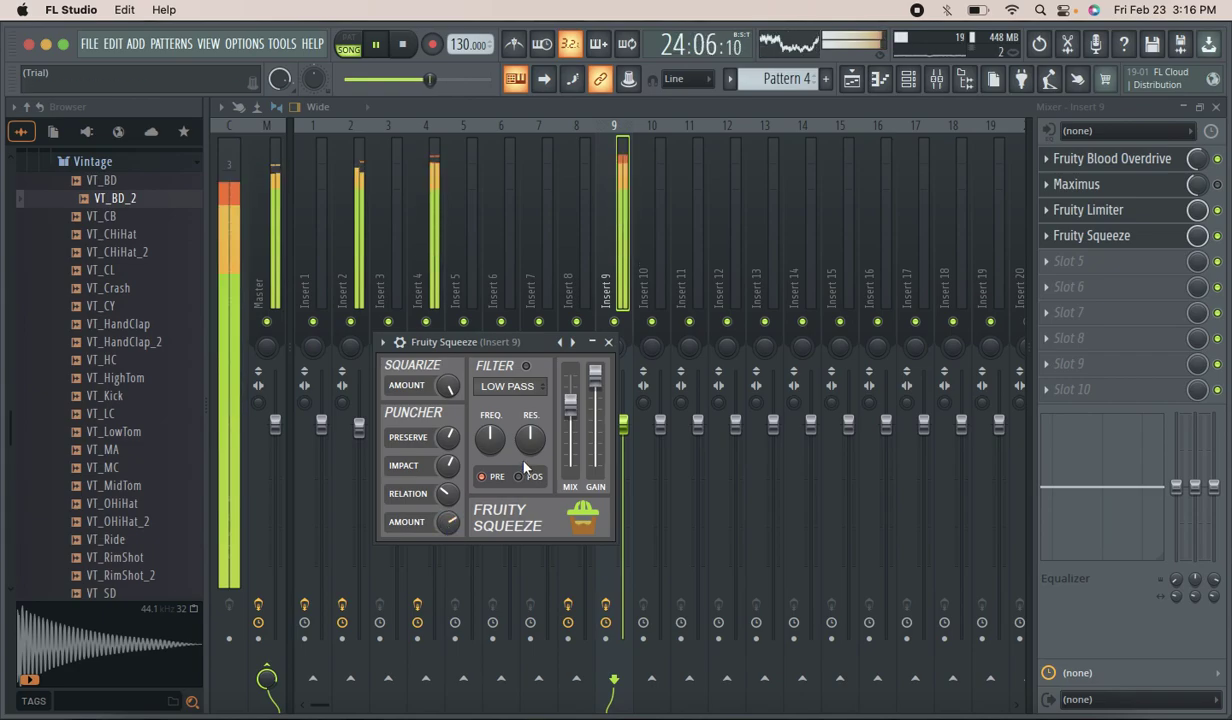
pyautogui.moveTo(570, 402); pyautogui.dragTo(570, 412)
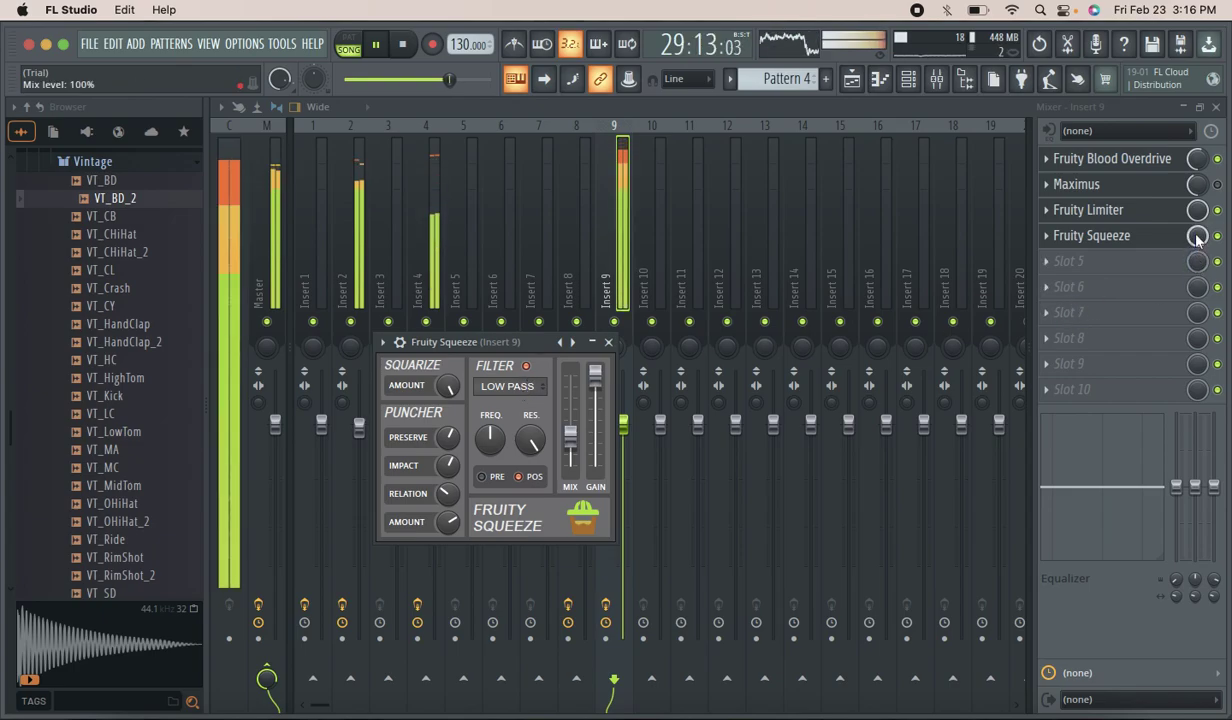
pyautogui.moveTo(1198, 237); pyautogui.dragTo(1198, 255)
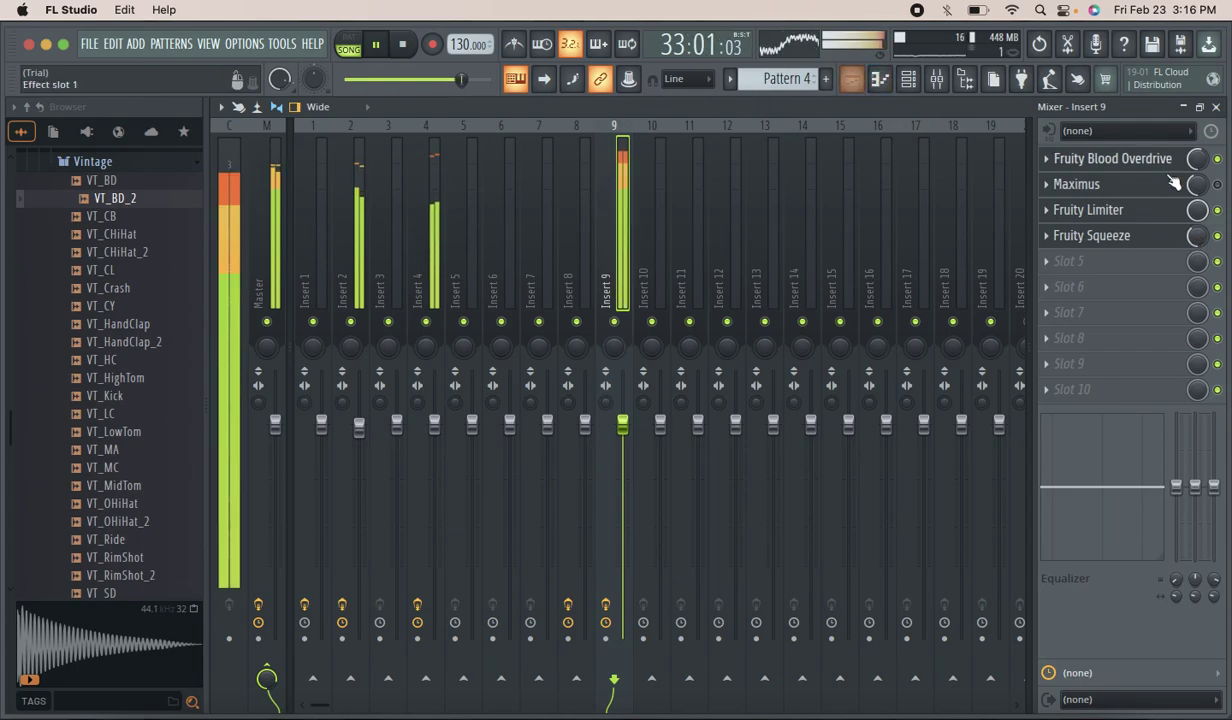
# Create Pattern 5 in the playlist and place it on Track 5, extended from bar 1 through bar 40.
pyautogui.click(852, 80)
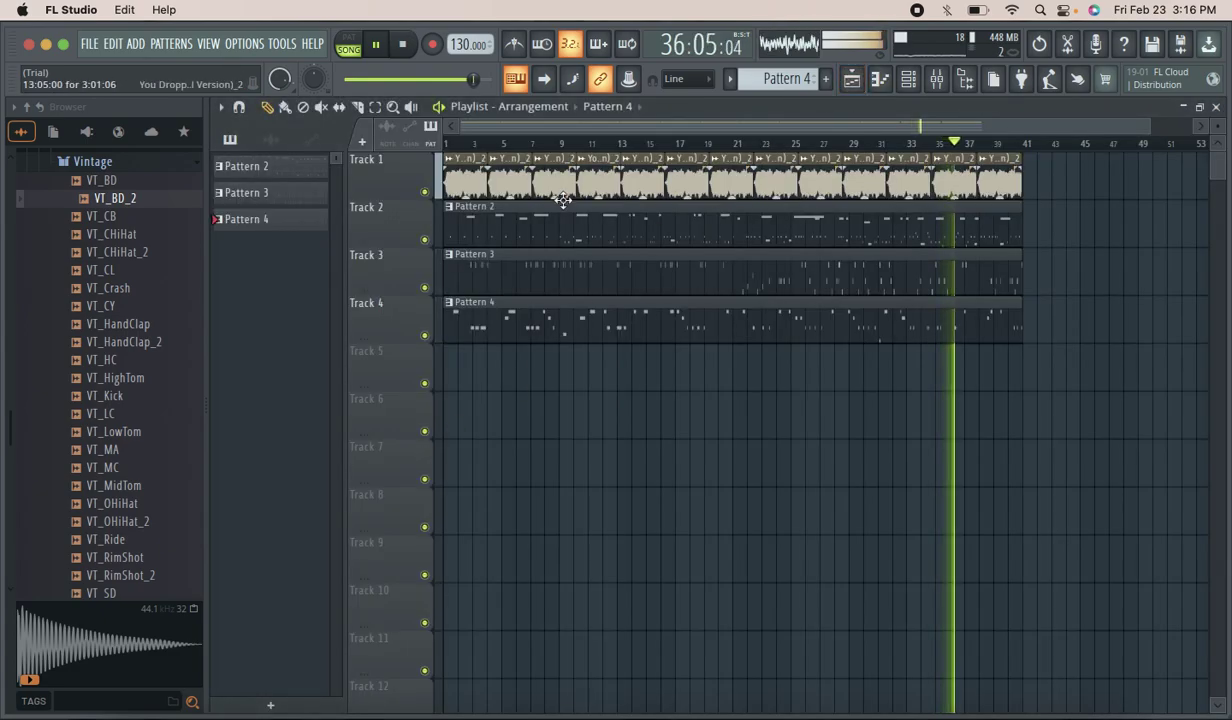
pyautogui.scroll(1, 788, 80)
pyautogui.scroll(-2, 791, 86)
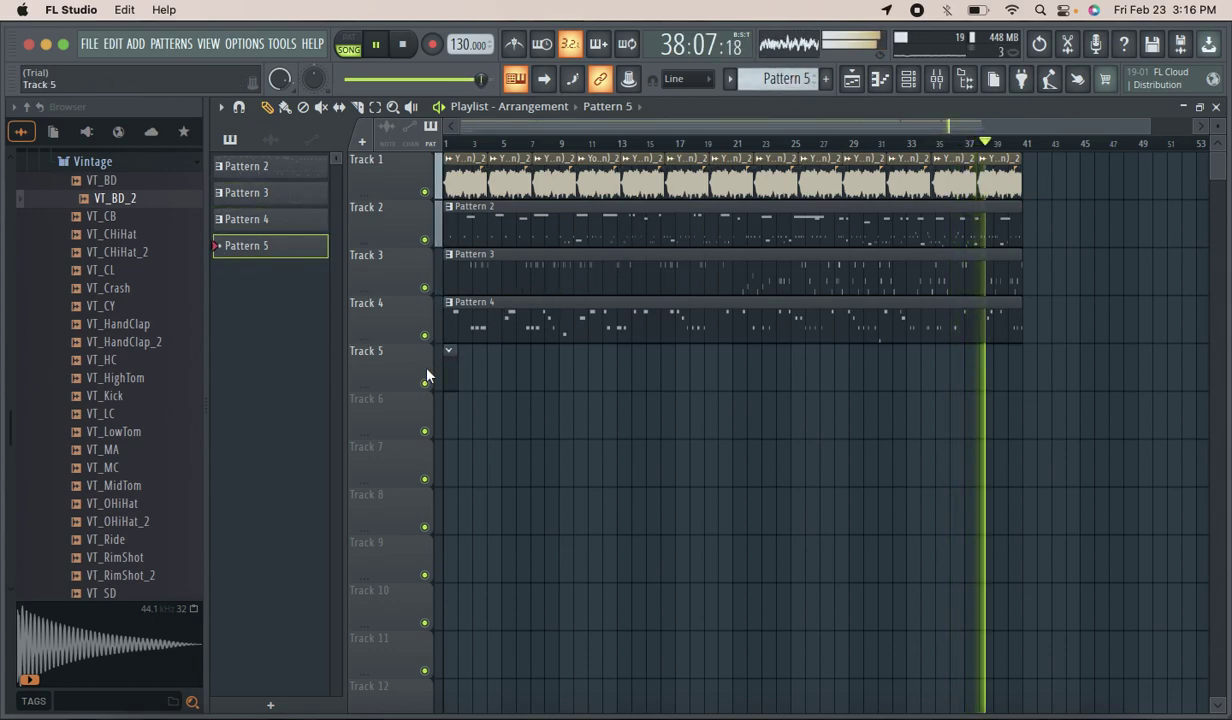
pyautogui.click(462, 372)
pyautogui.moveTo(695, 370); pyautogui.dragTo(1021, 362)
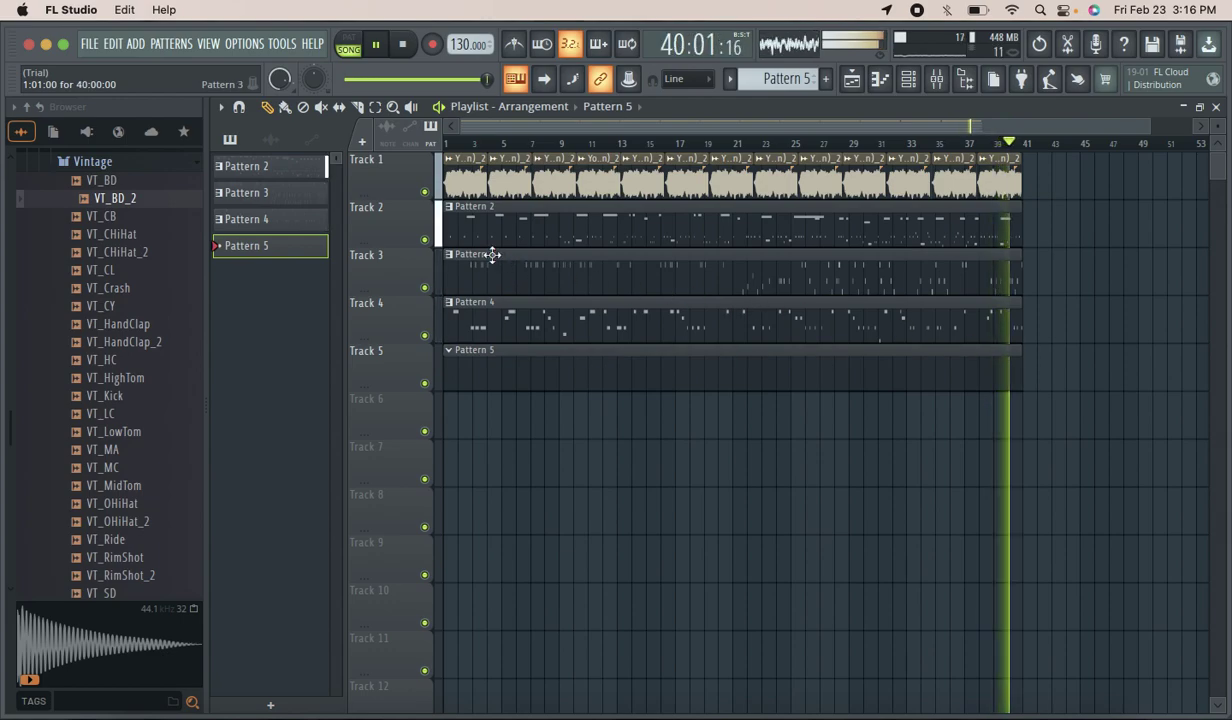
# Open the channel rack and browse the Vintage, RealDrumkits and Kits drum folders for a new sound.
pyautogui.click(908, 79)
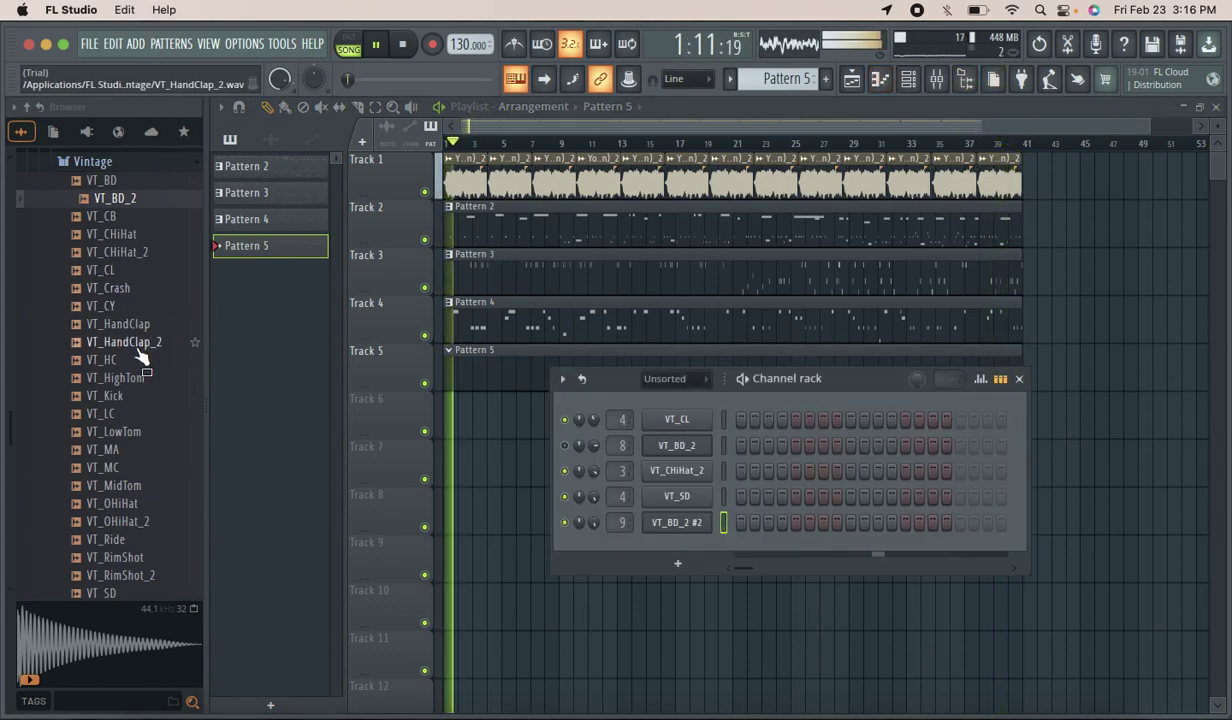
pyautogui.scroll(3, 140, 340)
pyautogui.scroll(-5, 136, 262)
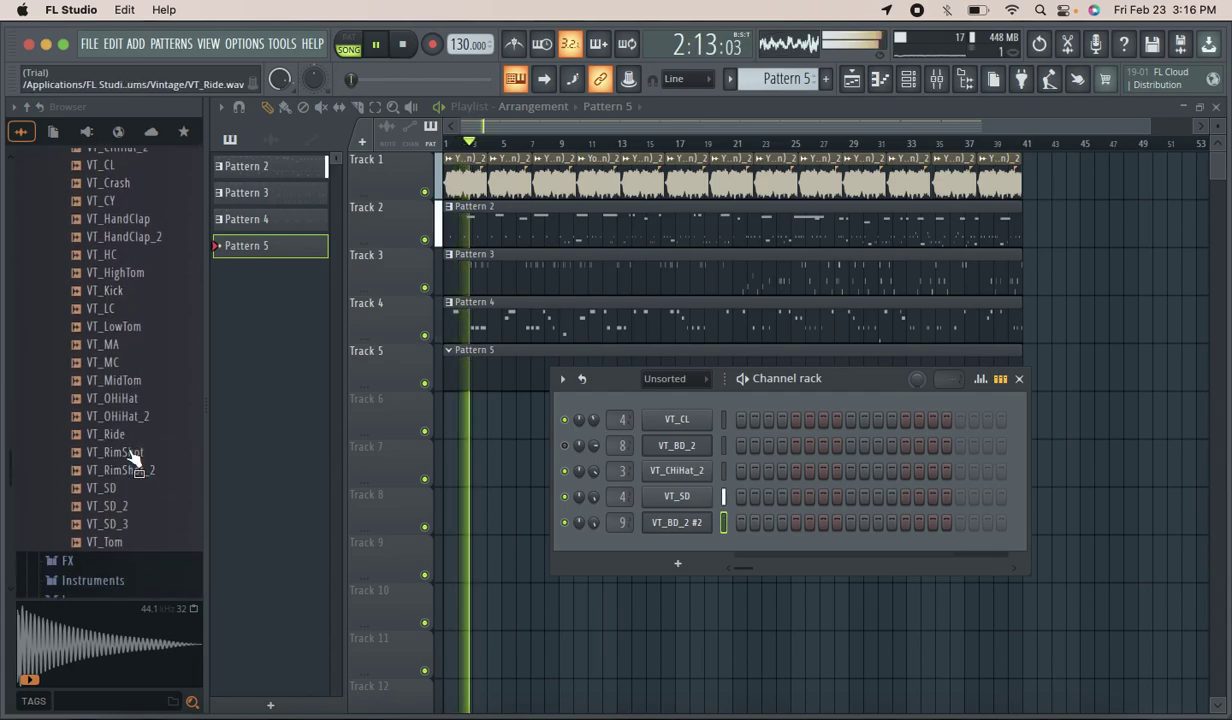
pyautogui.scroll(3, 131, 457)
pyautogui.scroll(2, 96, 198)
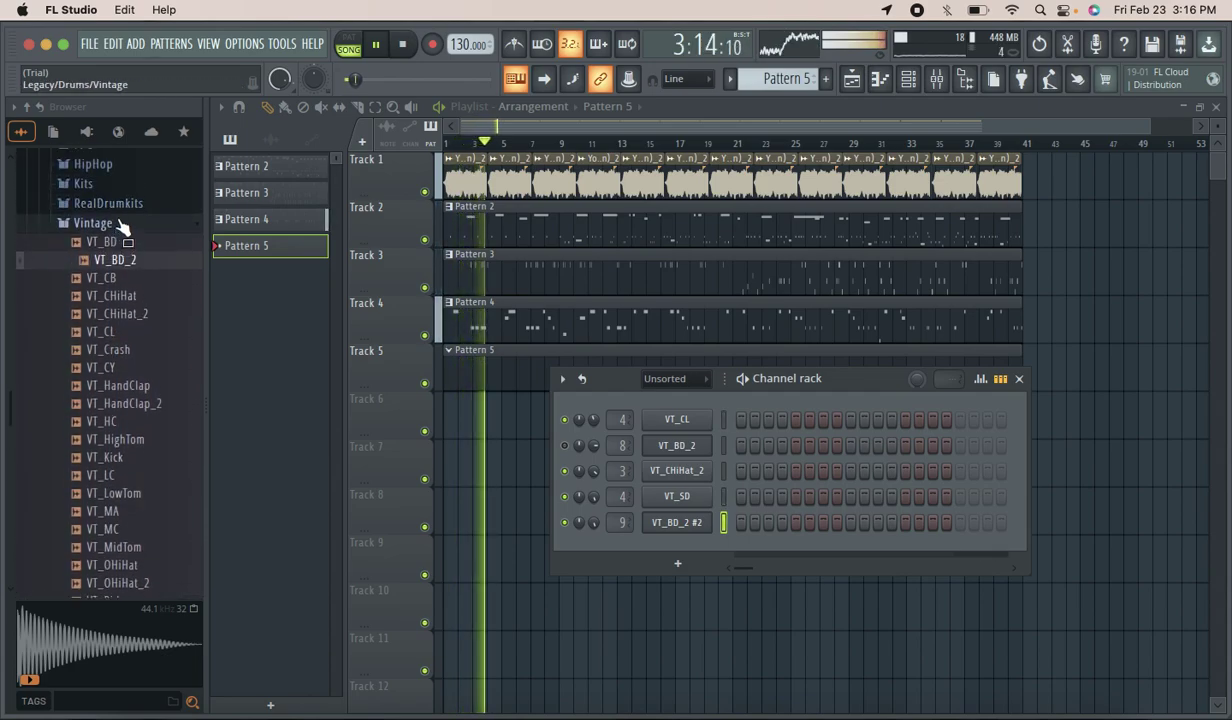
pyautogui.click(118, 214)
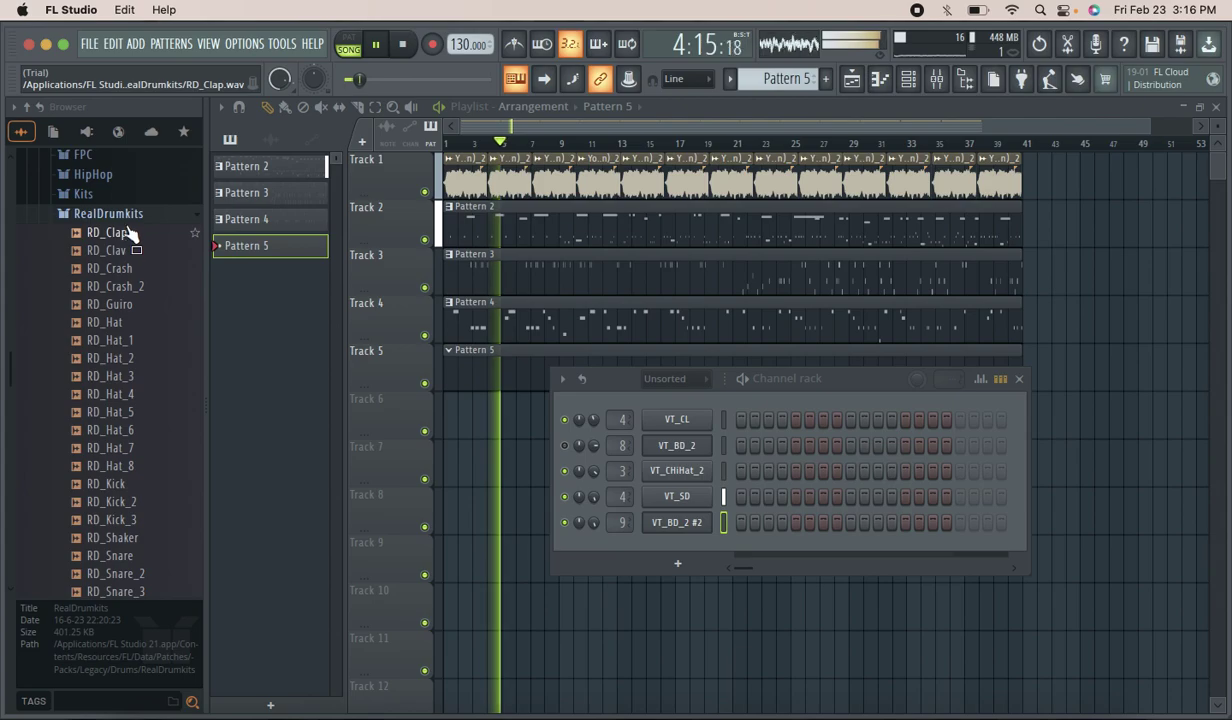
pyautogui.click(118, 214)
pyautogui.scroll(3, 118, 262)
pyautogui.click(146, 283)
pyautogui.click(153, 344)
pyautogui.click(152, 378)
pyautogui.click(136, 260)
pyautogui.click(112, 158)
pyautogui.scroll(3, 150, 340)
pyautogui.click(138, 354)
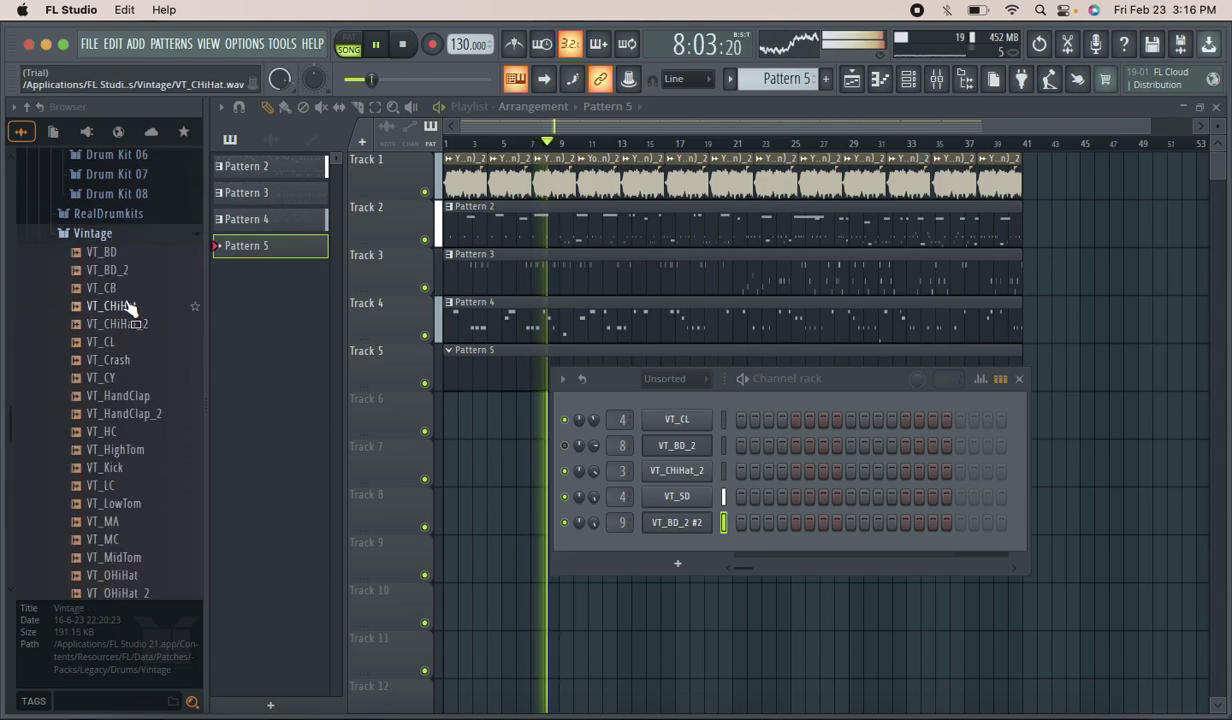
pyautogui.click(116, 238)
pyautogui.click(132, 241)
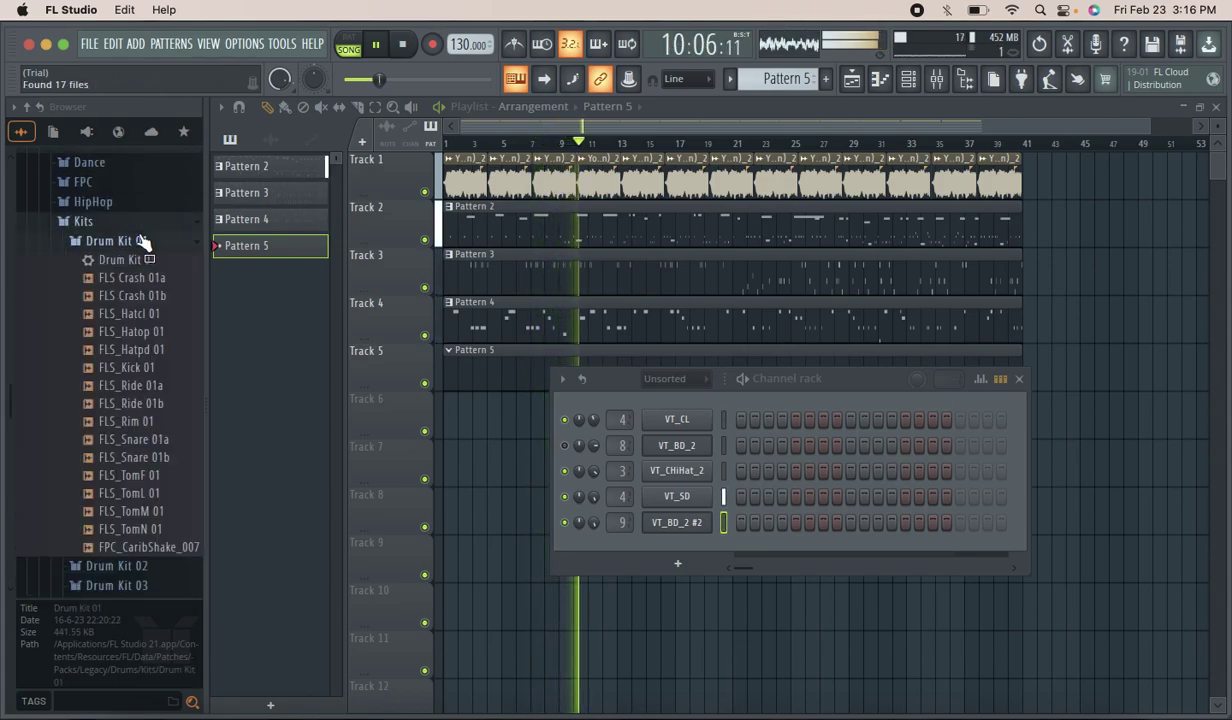
pyautogui.click(145, 245)
pyautogui.scroll(2, 136, 240)
# Add Basic 808 Kick from the Dance folder as a new channel routed to Insert 5, and play test notes.
pyautogui.click(121, 226)
pyautogui.click(160, 207)
pyautogui.moveTo(160, 207); pyautogui.dragTo(627, 552)
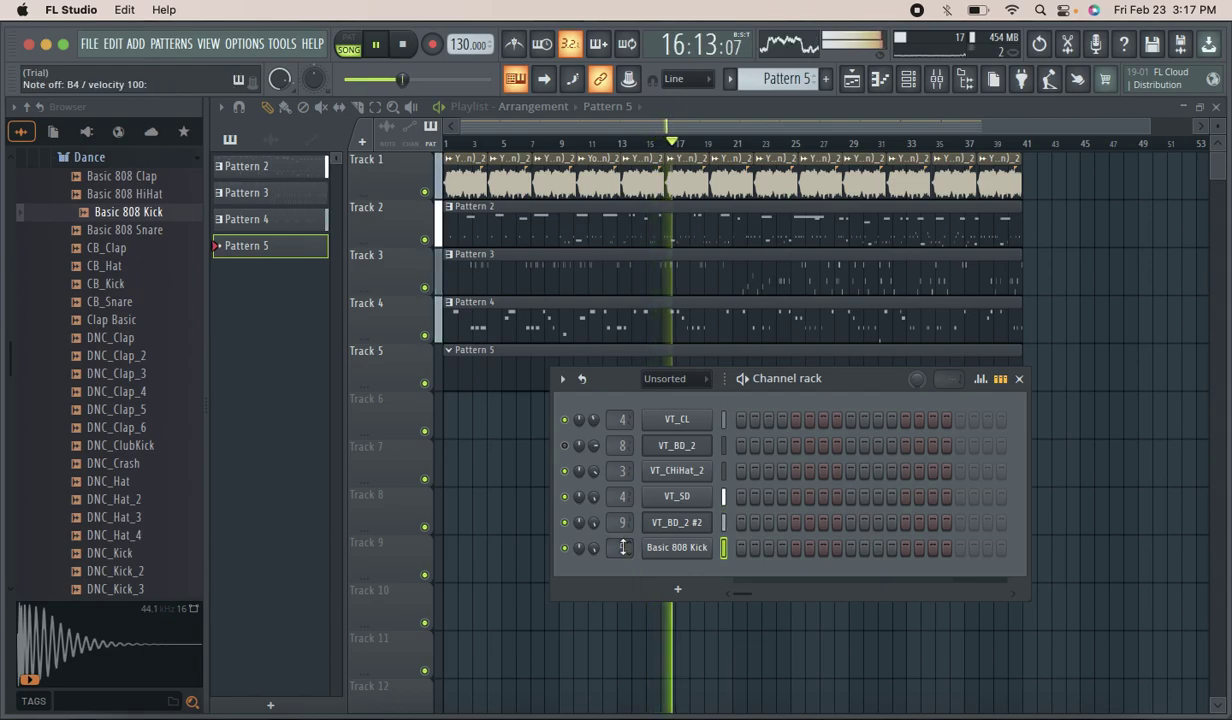
pyautogui.press('m')
pyautogui.press('m')
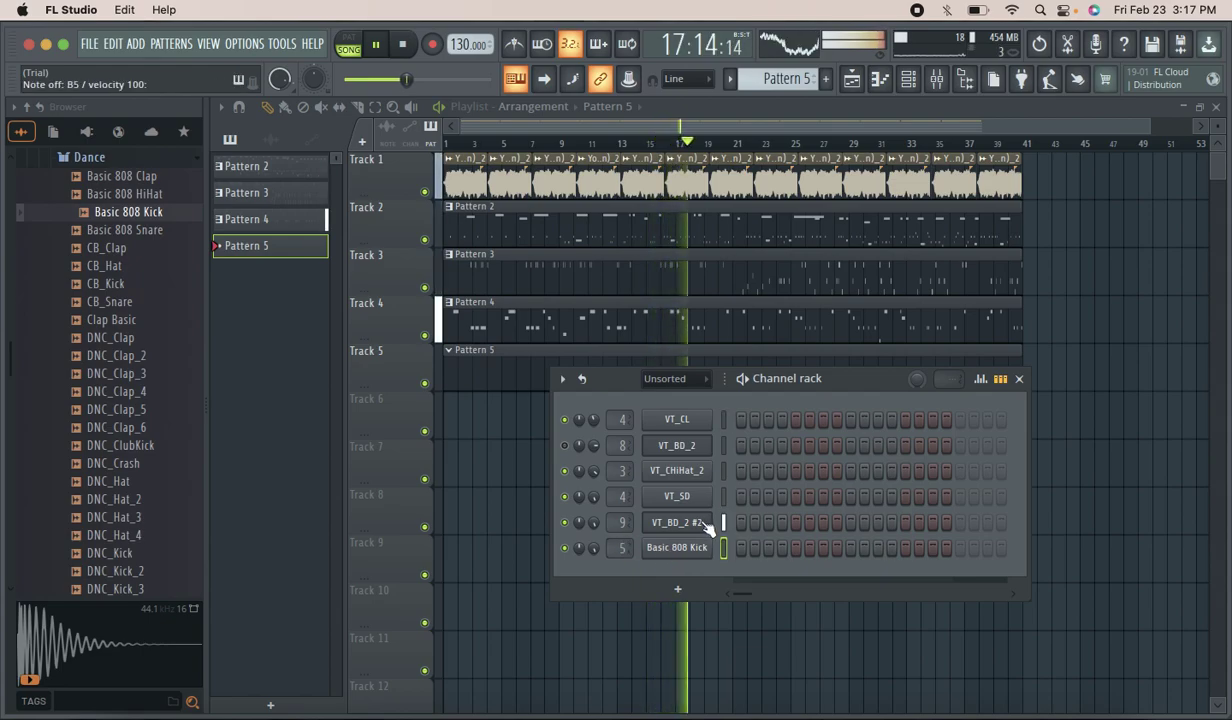
# Load Fruity Blood Overdrive in slot 1 of Insert 5, raising its pre amp to about 0.47 and its post filter to about halfway.
pyautogui.click(936, 80)
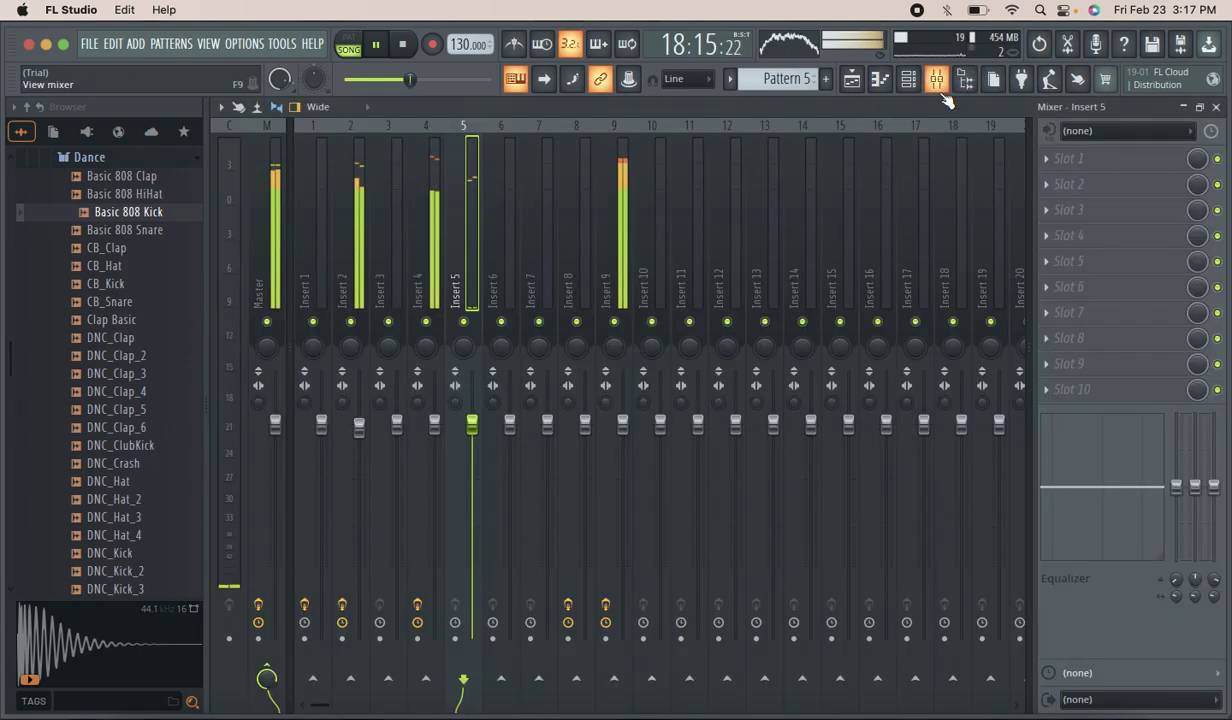
pyautogui.click(1101, 161)
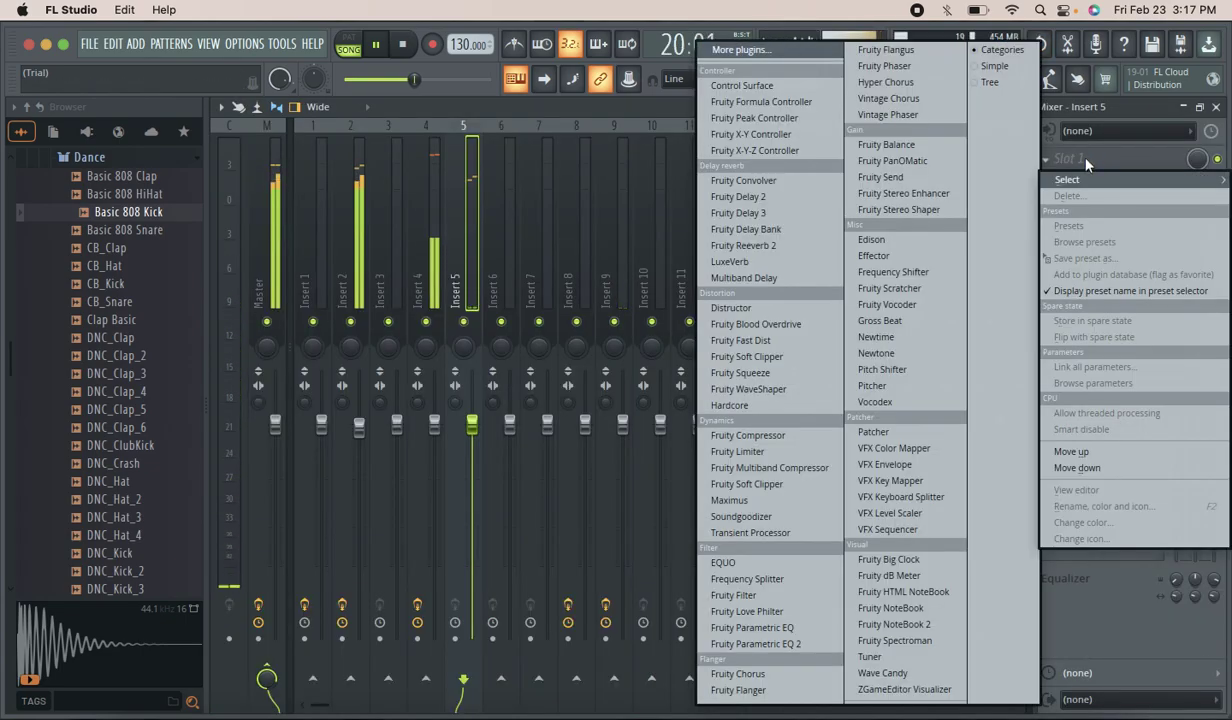
pyautogui.click(755, 324)
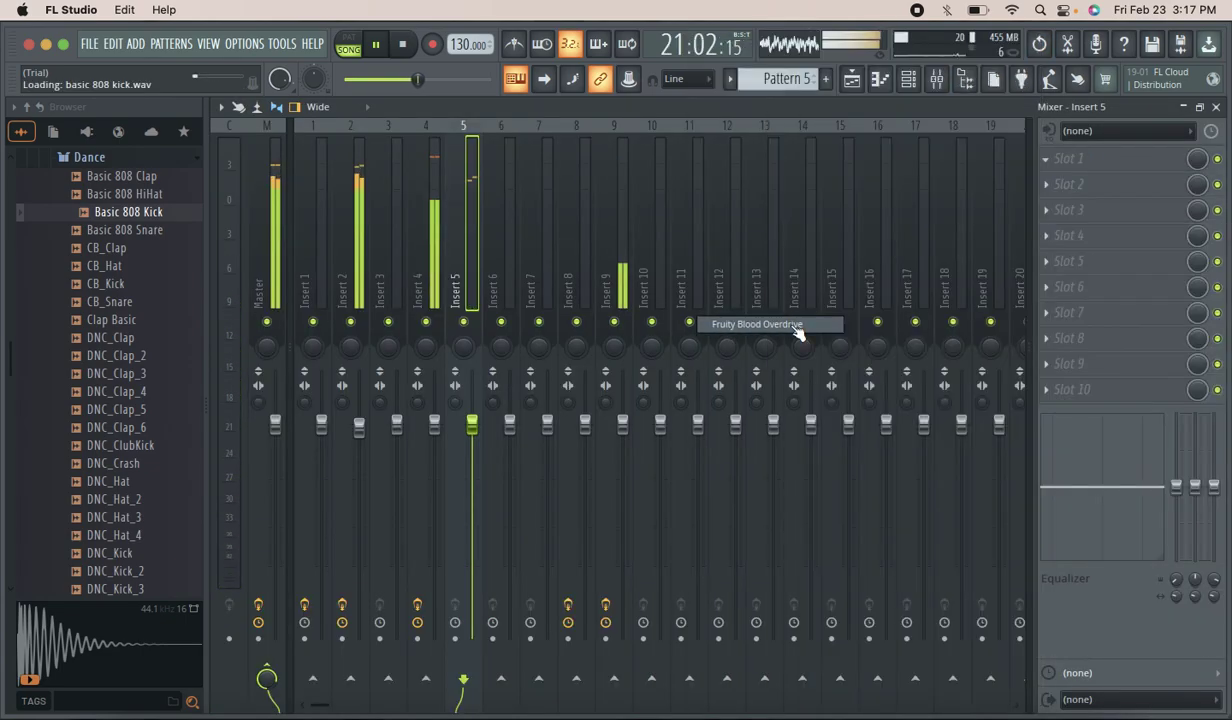
pyautogui.moveTo(505, 370); pyautogui.dragTo(505, 300)
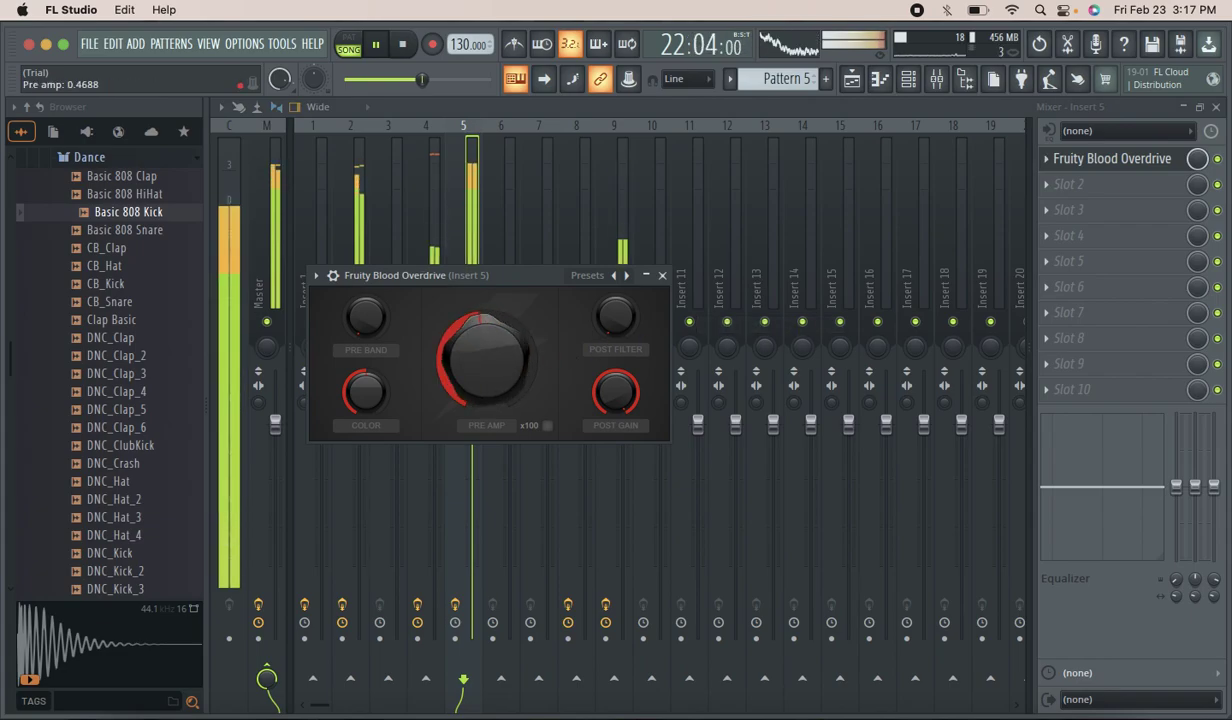
pyautogui.moveTo(627, 322); pyautogui.dragTo(627, 305)
pyautogui.scroll(4, 627, 332)
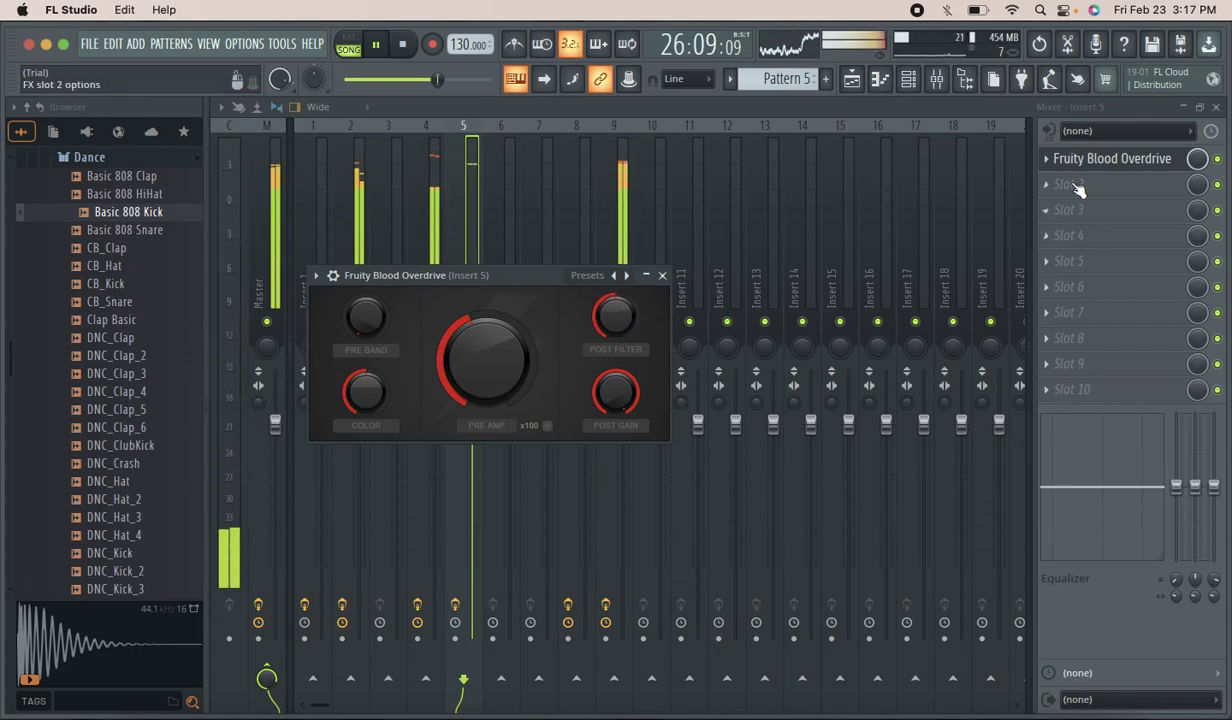
# Enable Fruity Blood Overdrive's x100 boost, trying a low pre amp before raising it back to nearly half.
pyautogui.moveTo(485, 358); pyautogui.dragTo(485, 310)
pyautogui.click(547, 425)
pyautogui.moveTo(495, 361); pyautogui.dragTo(495, 431)
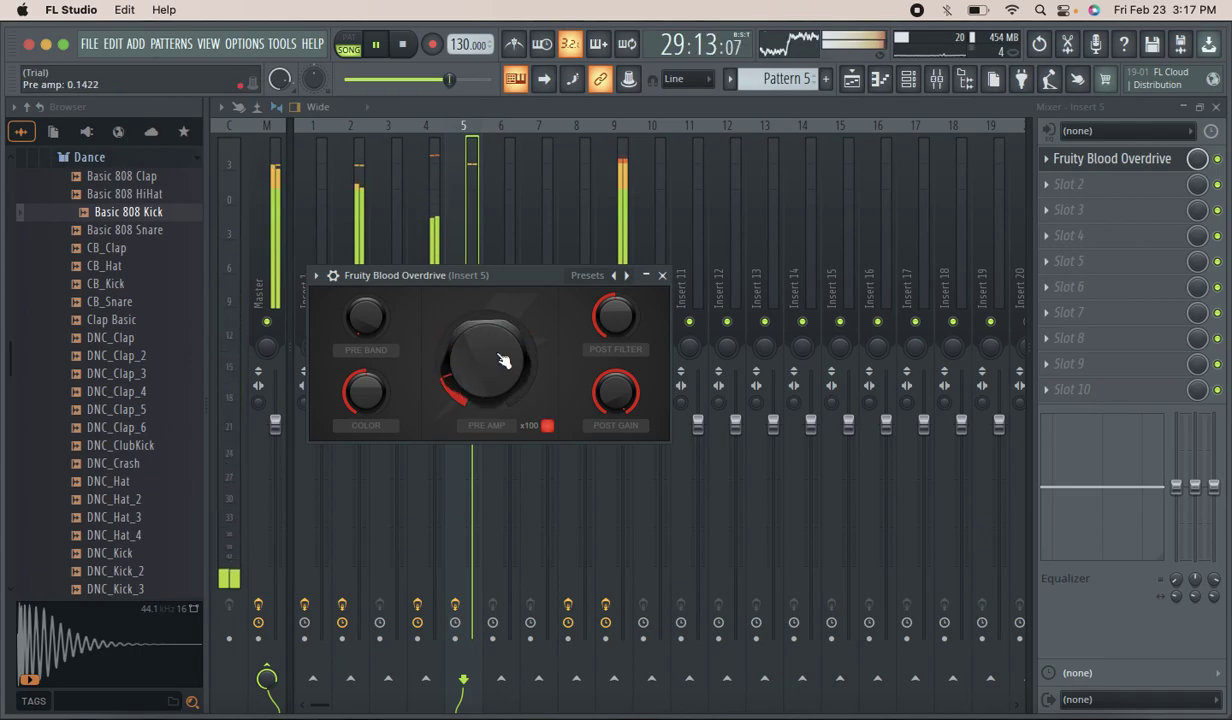
pyautogui.moveTo(494, 361); pyautogui.dragTo(494, 334)
pyautogui.scroll(3, 495, 360)
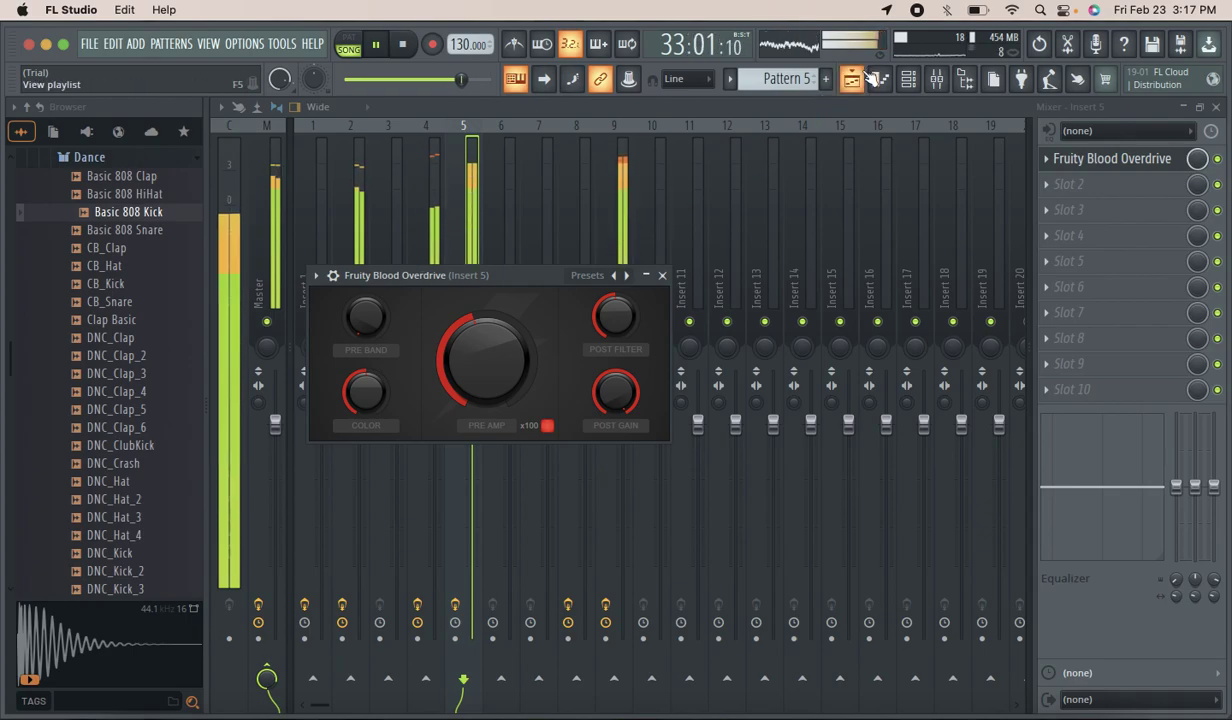
# Mute the VT_BD_2 #2 channel in the channel rack and return to the Insert 5 mixer track.
pyautogui.click(907, 84)
pyautogui.click(907, 84)
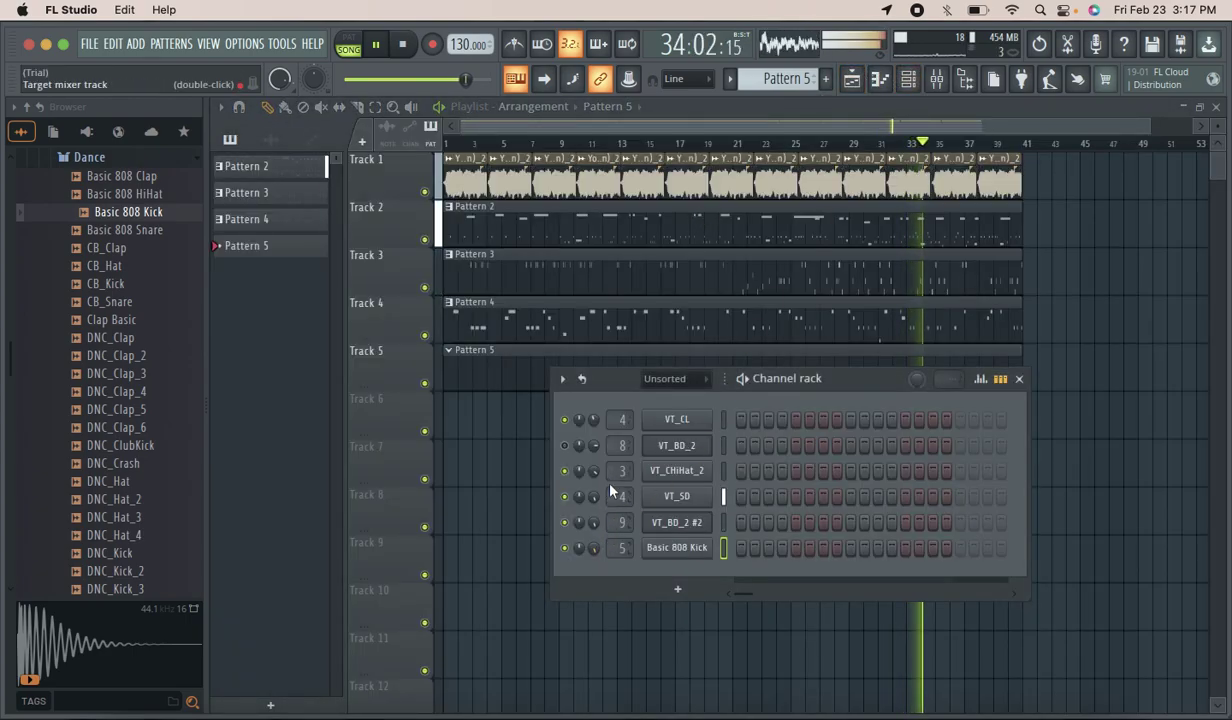
pyautogui.click(565, 522)
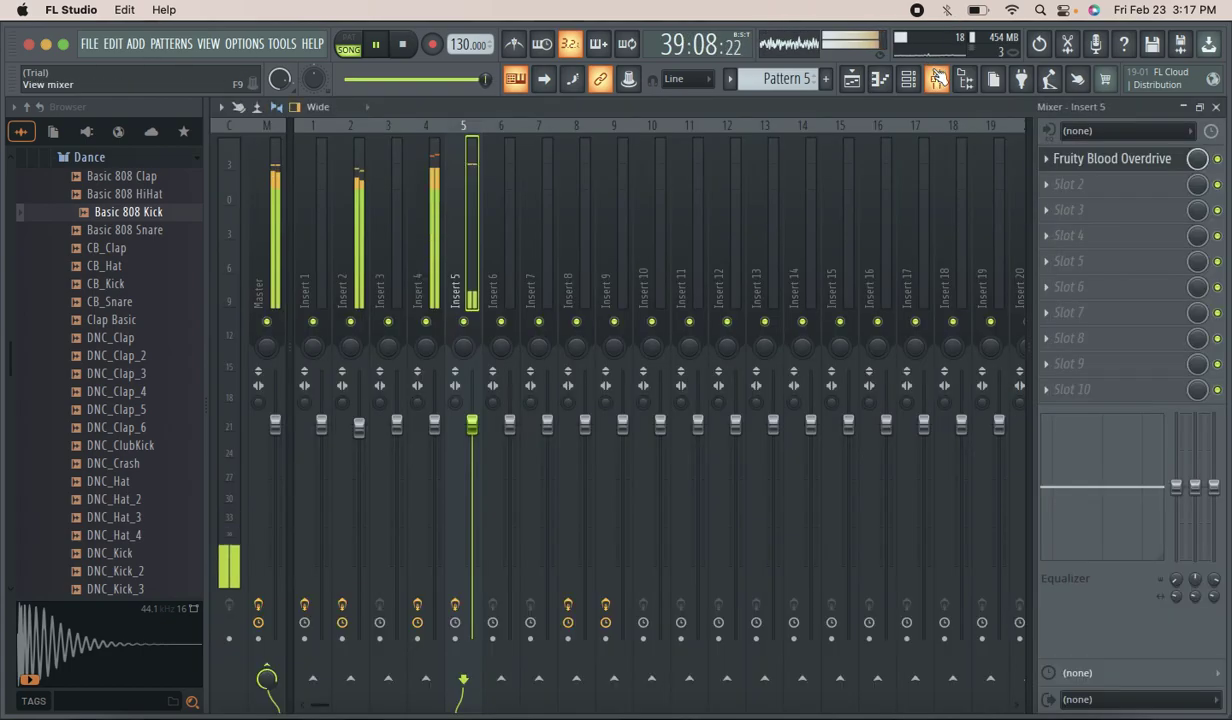
pyautogui.click(906, 79)
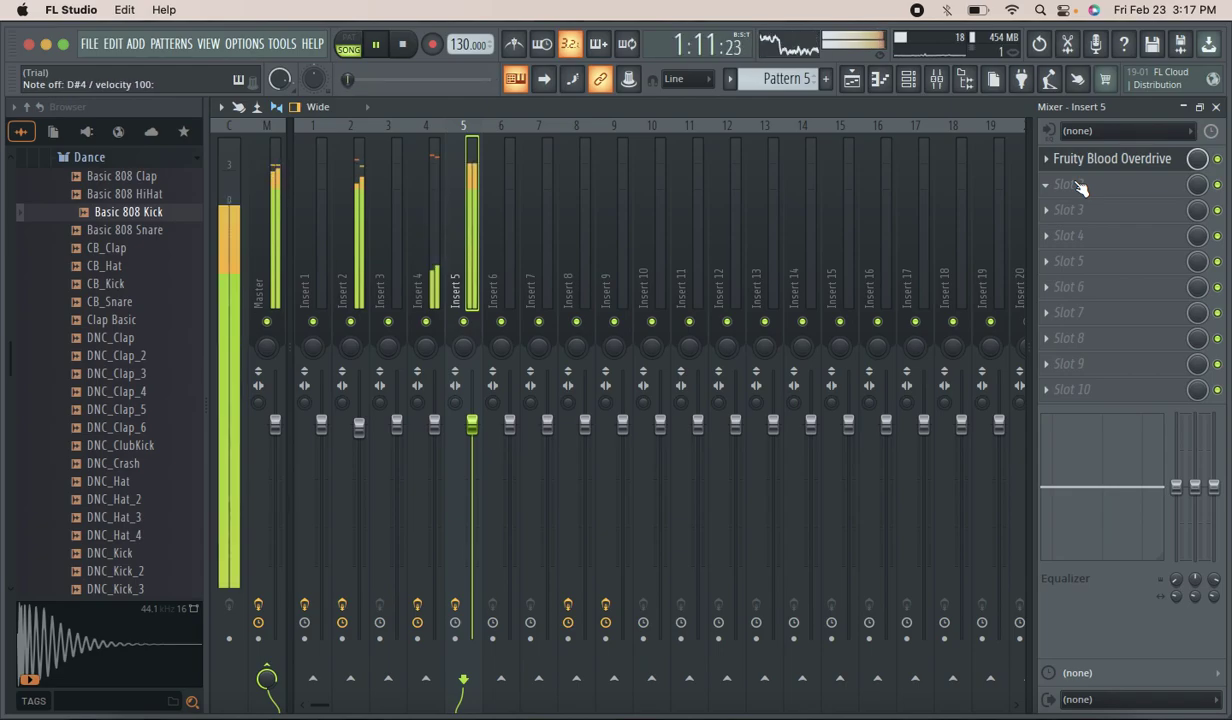
# Load Distructor in slot 2 of Insert 5 and apply its Stereoized preset.
pyautogui.click(1078, 186)
pyautogui.click(838, 308)
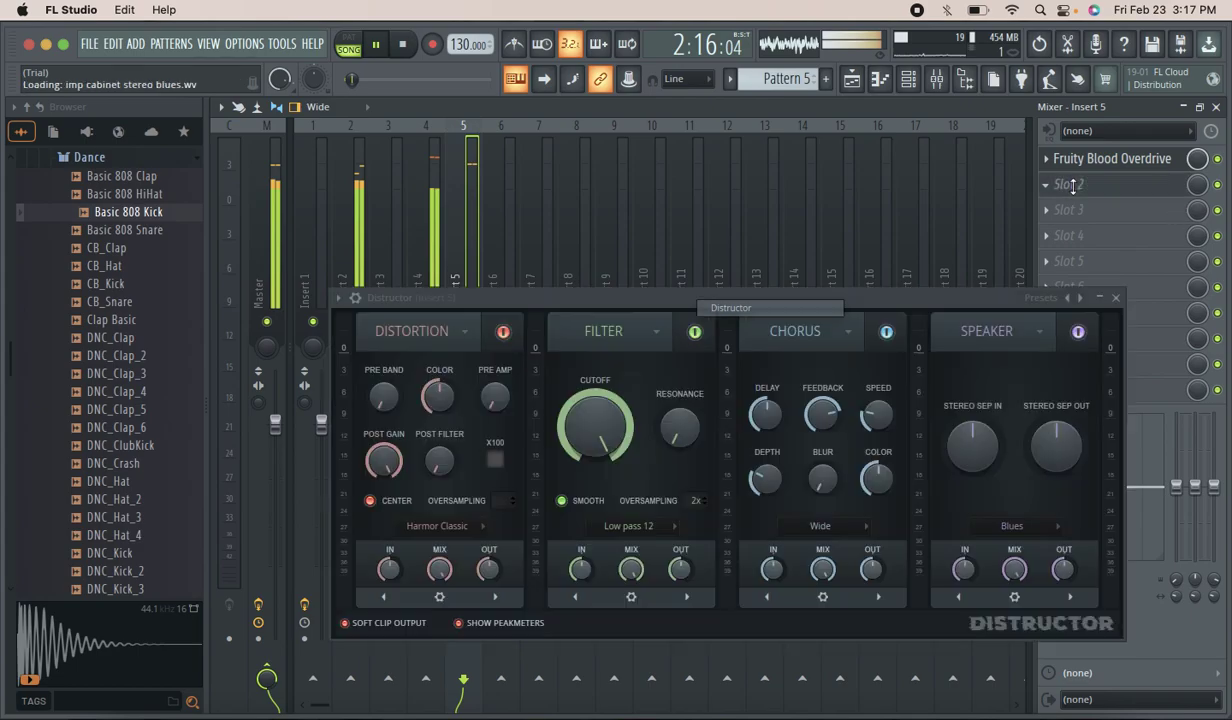
pyautogui.press('Escape')
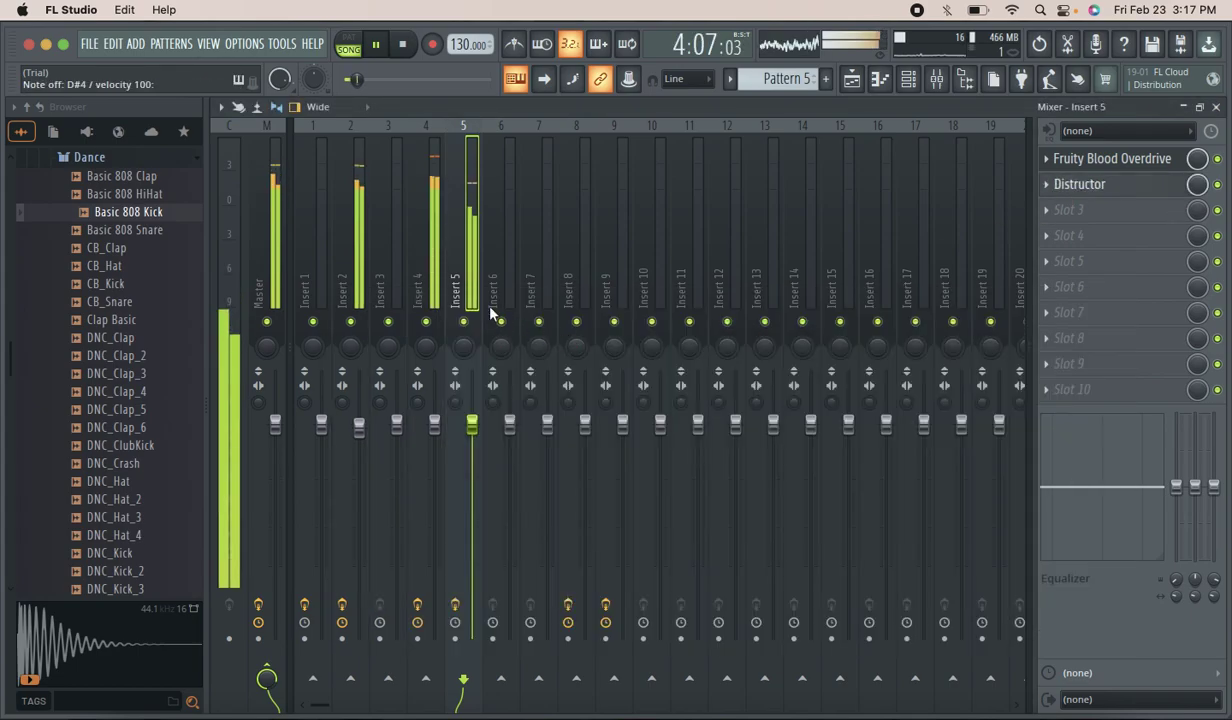
pyautogui.click(1107, 192)
pyautogui.click(338, 297)
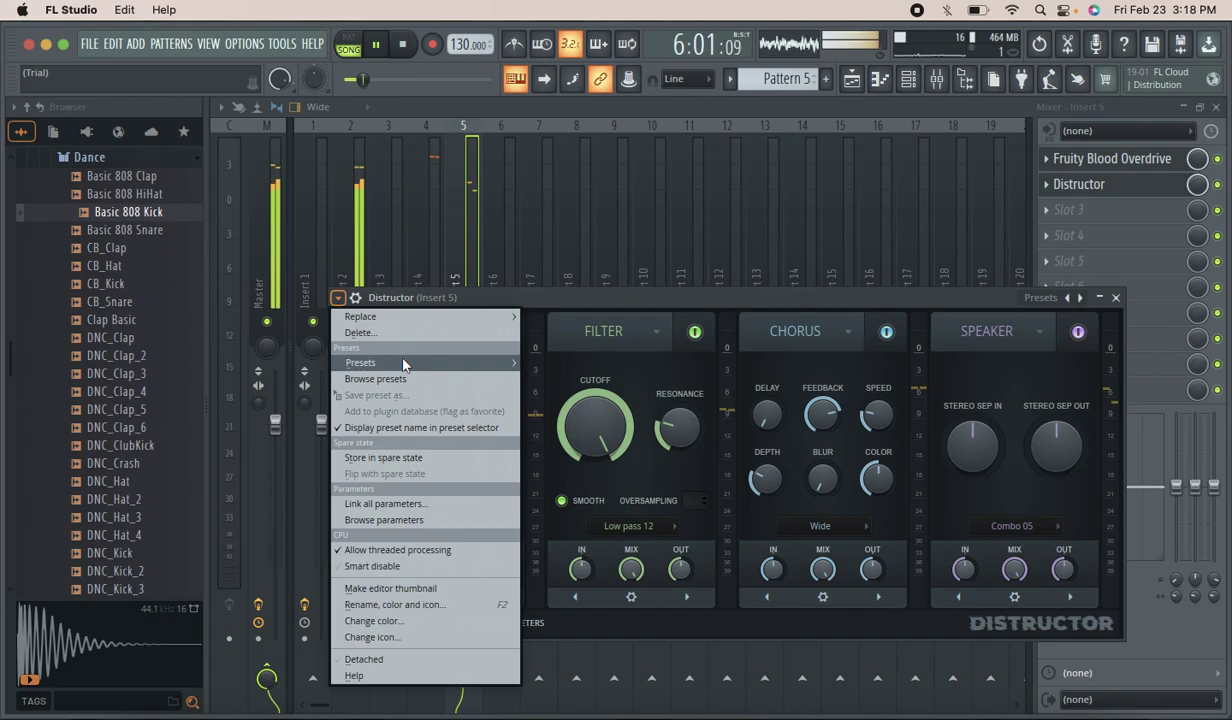
pyautogui.moveTo(403, 363)
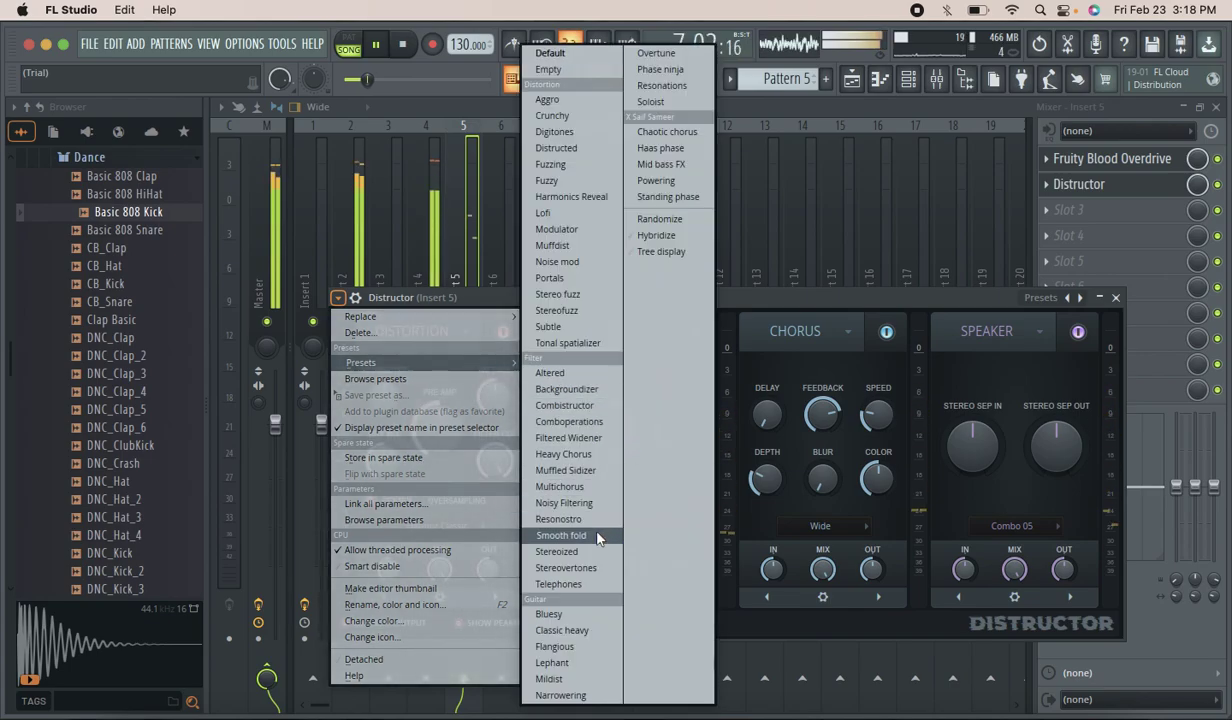
pyautogui.click(590, 551)
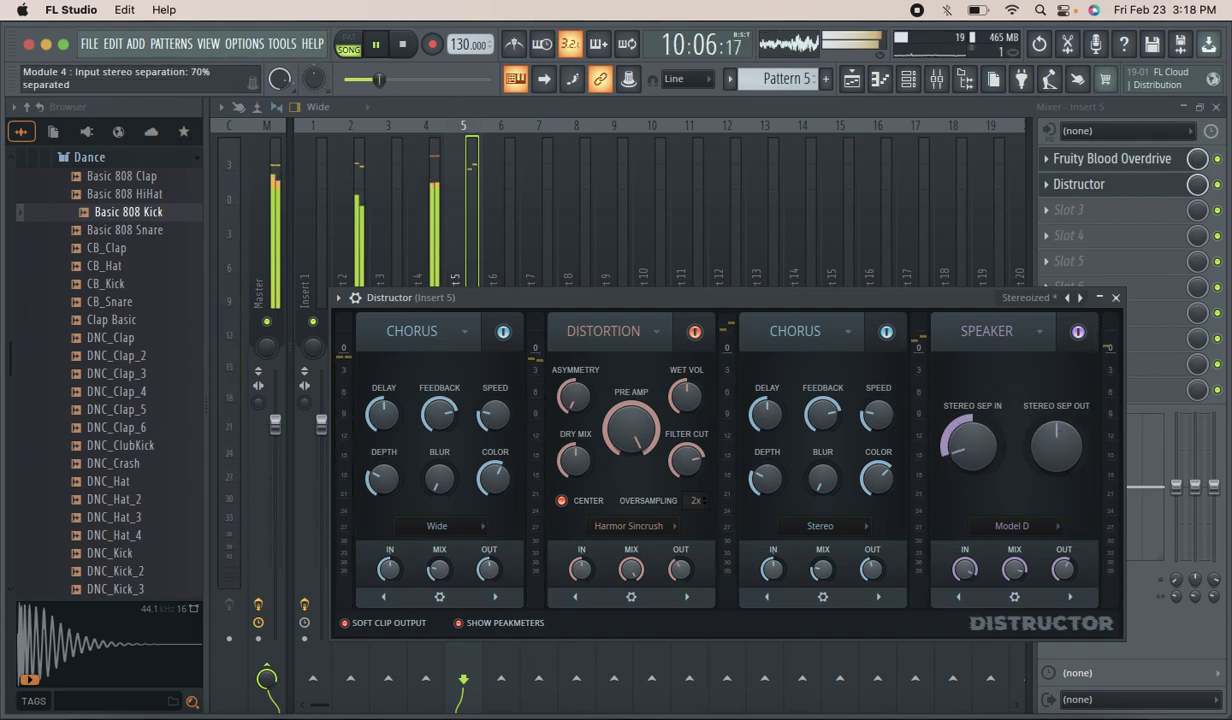
# Adjust the Distructor Speaker module's stereo separation and raise the Distortion module's output volume to about 1.2 dB.
pyautogui.moveTo(1070, 430); pyautogui.dragTo(1059, 467)
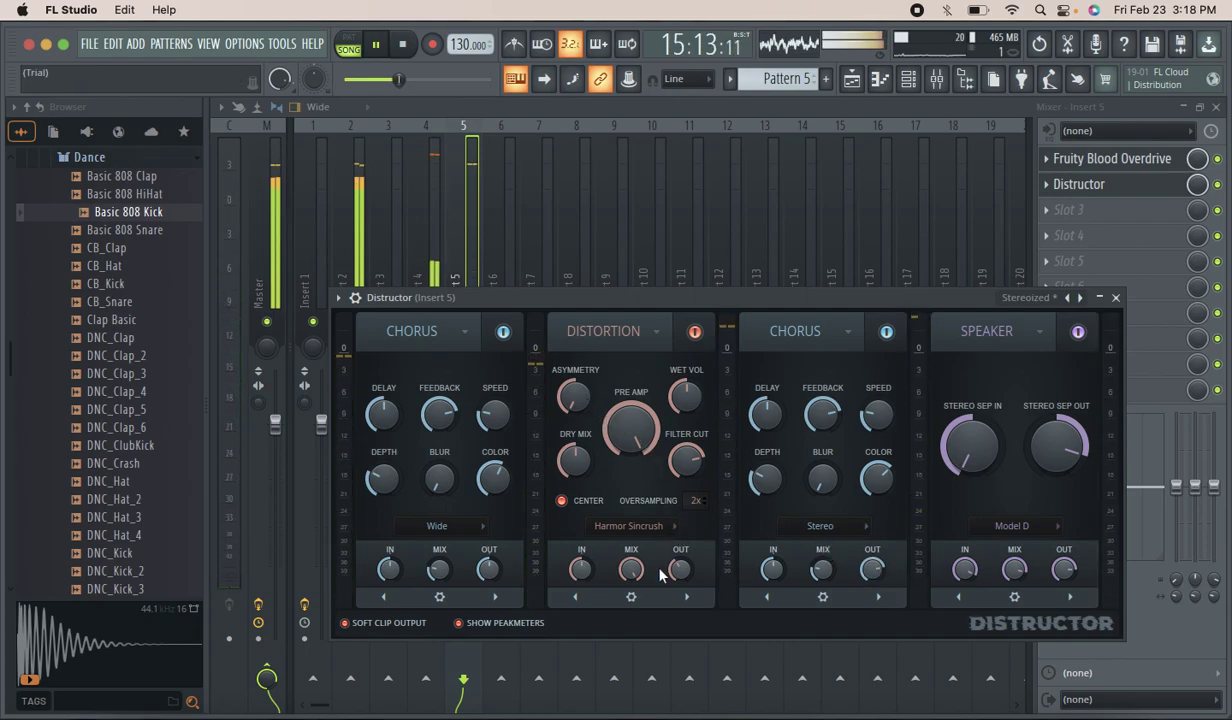
pyautogui.moveTo(677, 569); pyautogui.dragTo(677, 555)
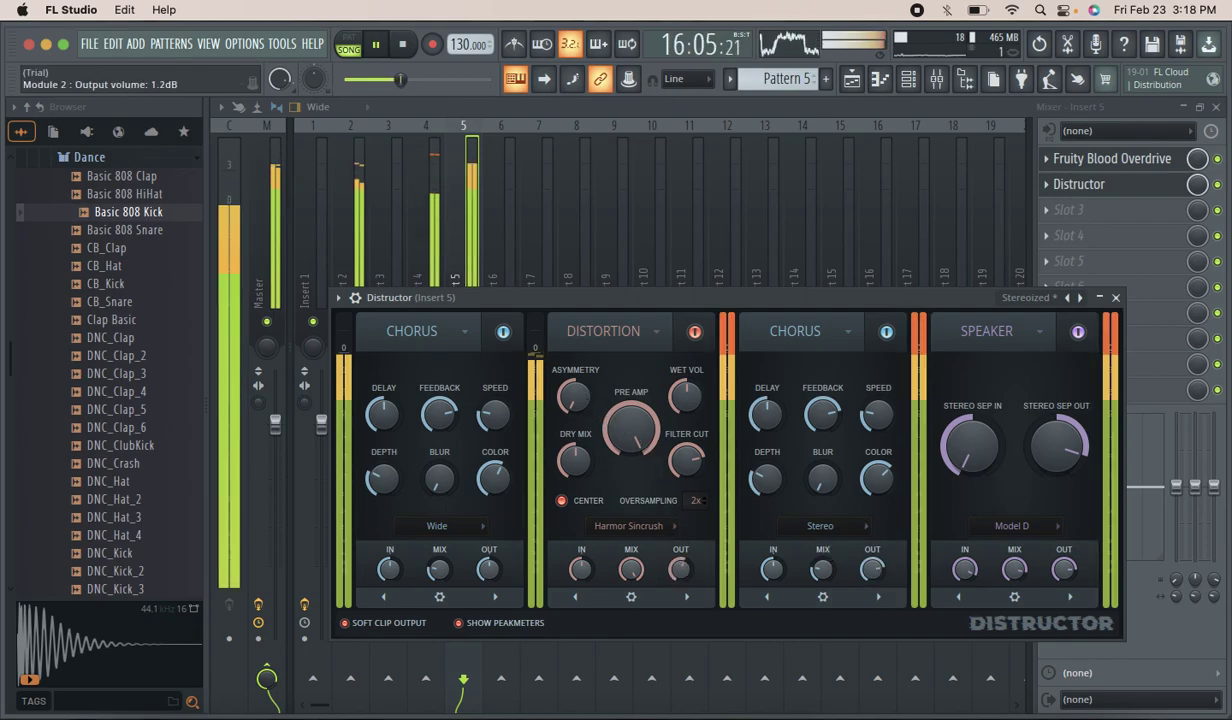
# Compare distortion types such as Harmor Bitcrush in Distructor, settling on Harmor Sincrush with raised dry mix and wet volume.
pyautogui.click(657, 535)
pyautogui.click(619, 512)
pyautogui.click(653, 527)
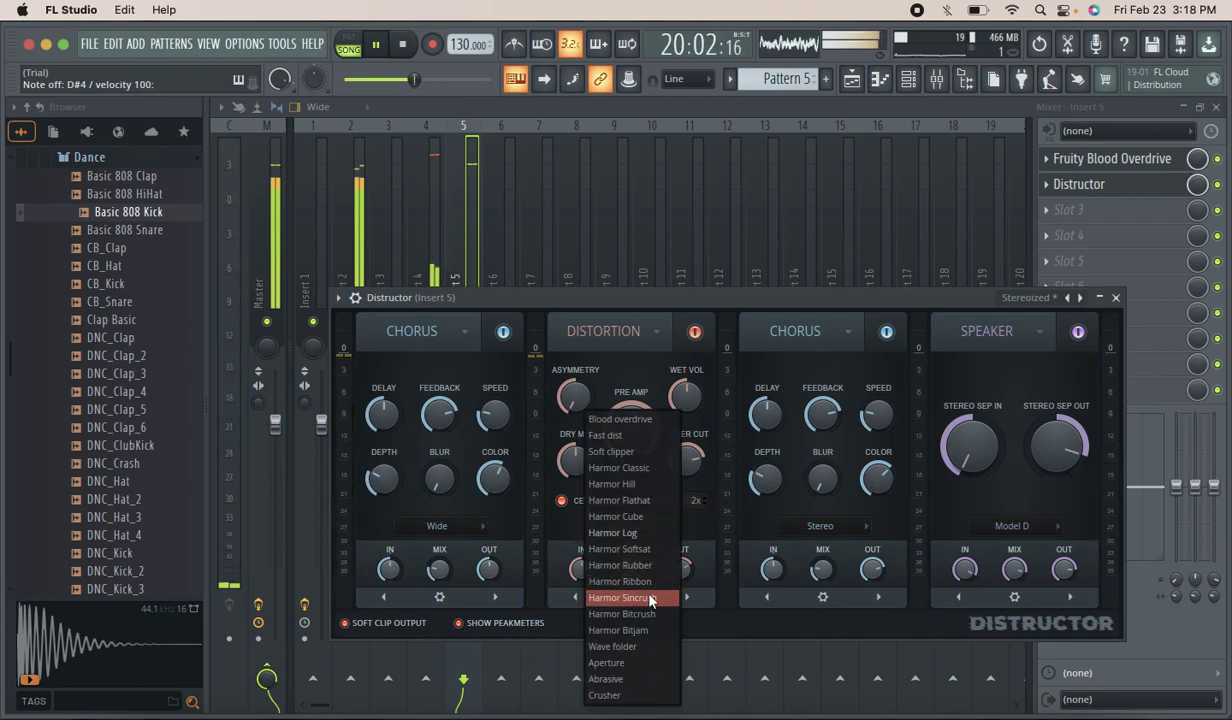
pyautogui.click(624, 597)
pyautogui.click(650, 530)
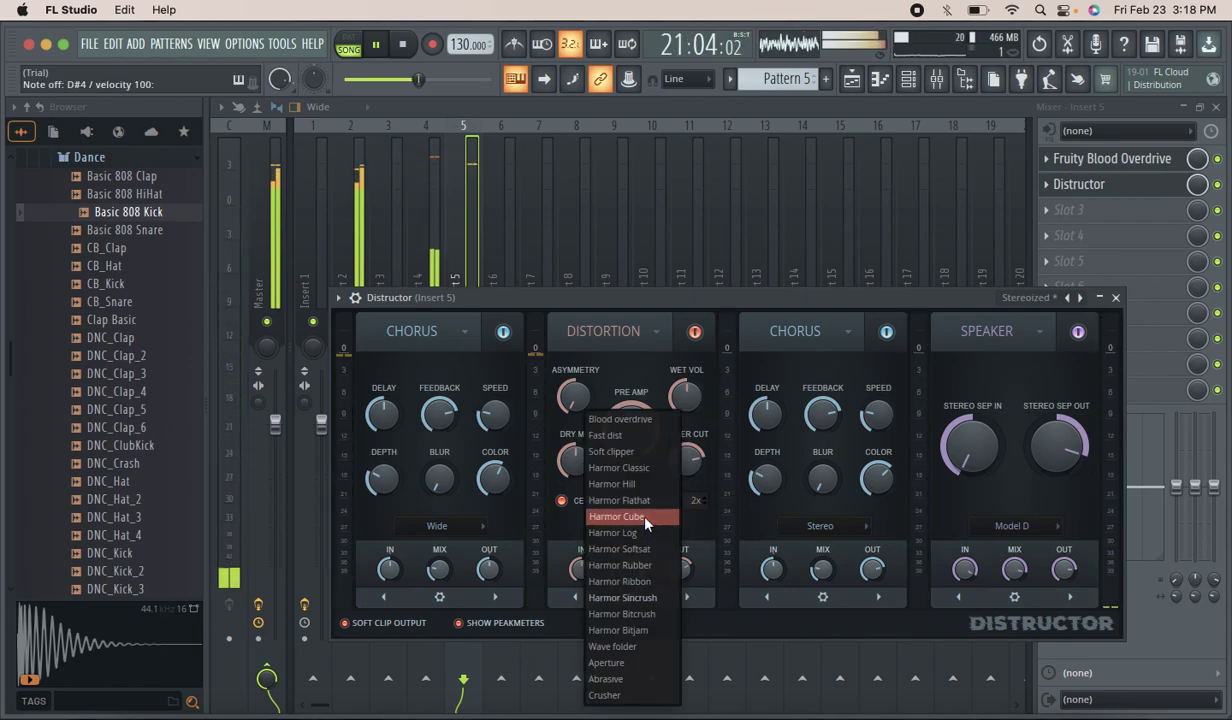
pyautogui.click(621, 515)
pyautogui.click(620, 497)
pyautogui.click(640, 615)
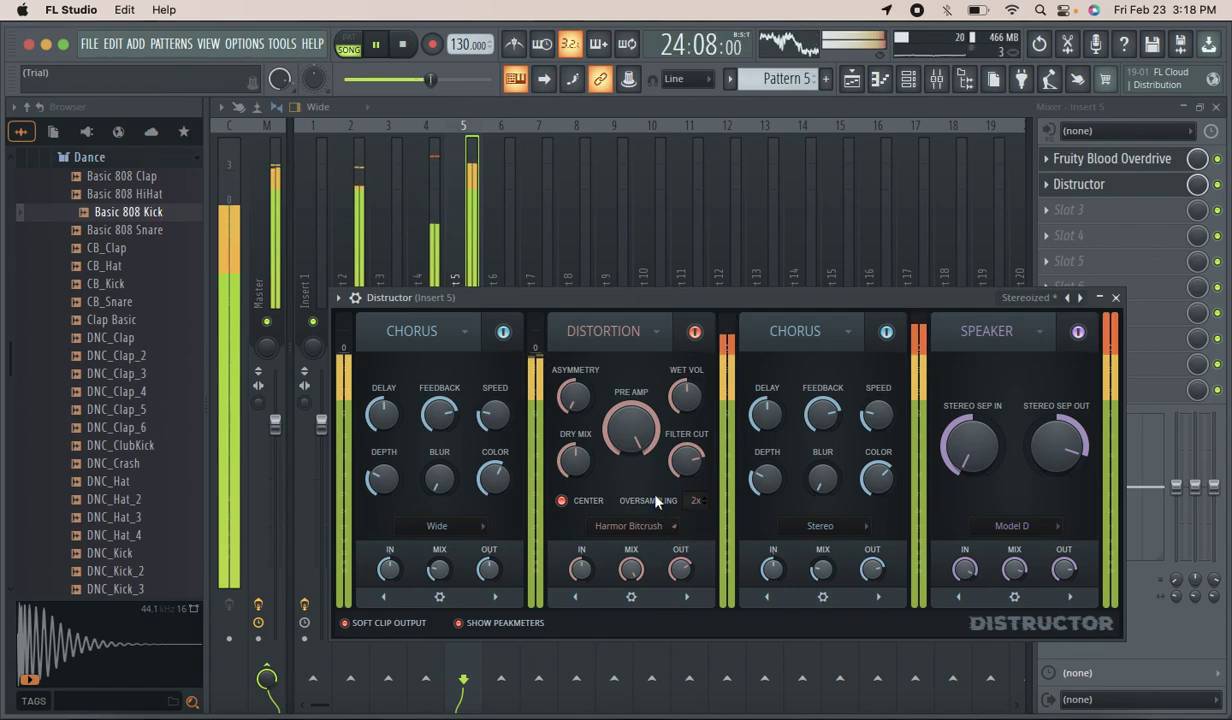
pyautogui.click(657, 532)
pyautogui.click(628, 573)
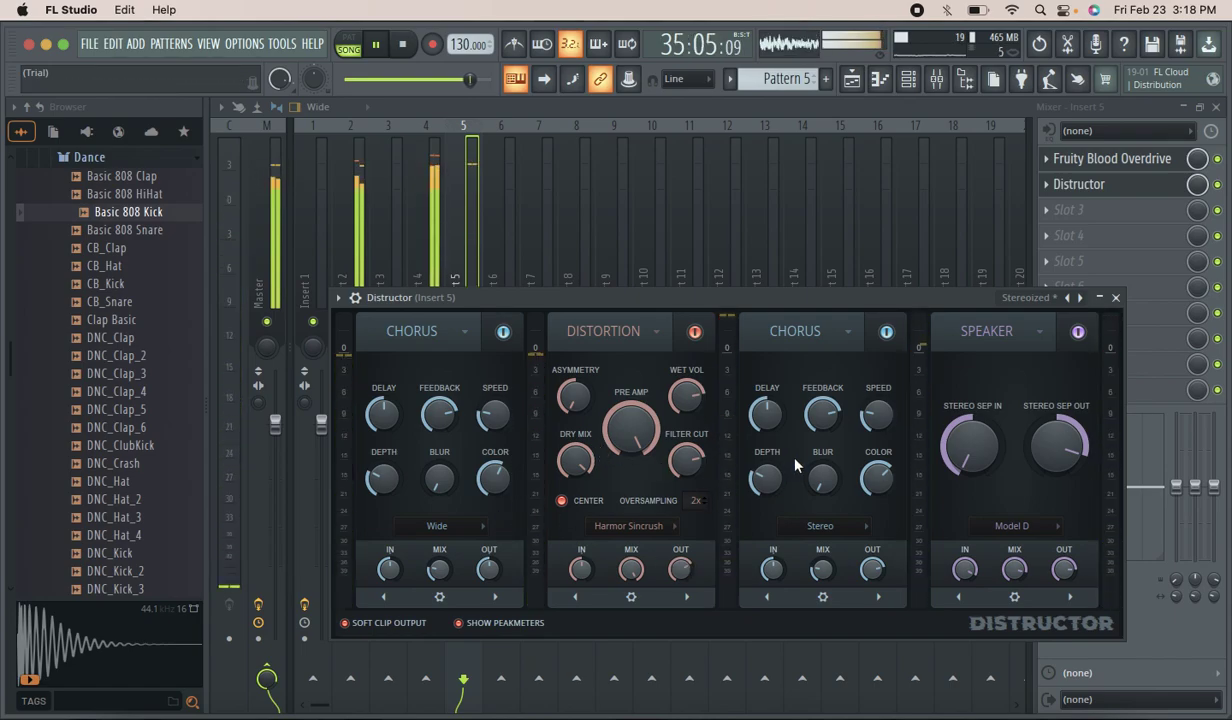
# Restart the song playback and set Distructor's slot mix level on Insert 5 to 100%.
pyautogui.click(1150, 184)
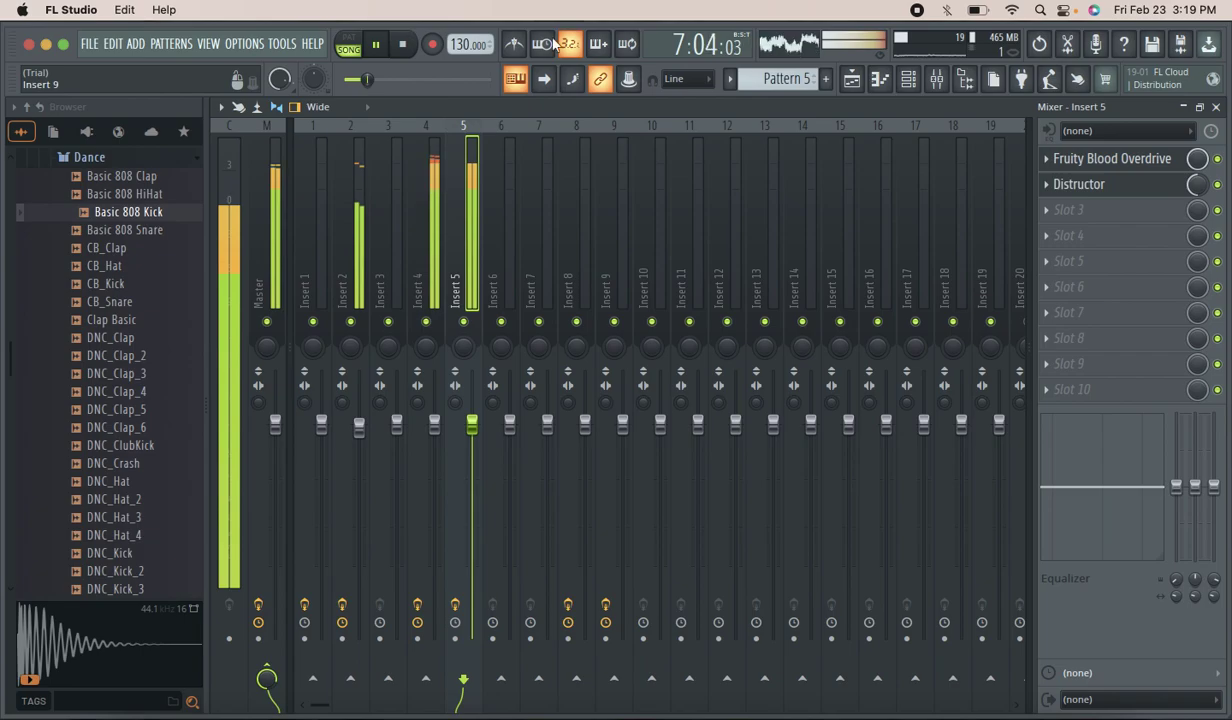
pyautogui.click(378, 45)
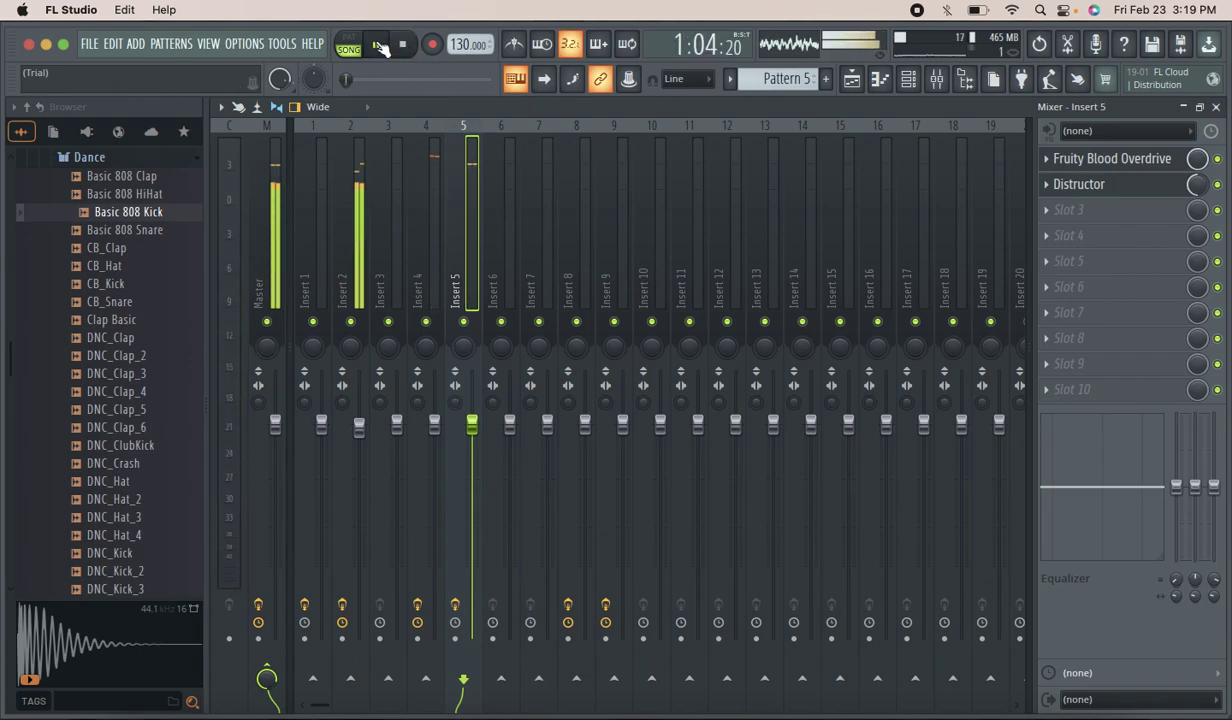
pyautogui.click(1100, 188)
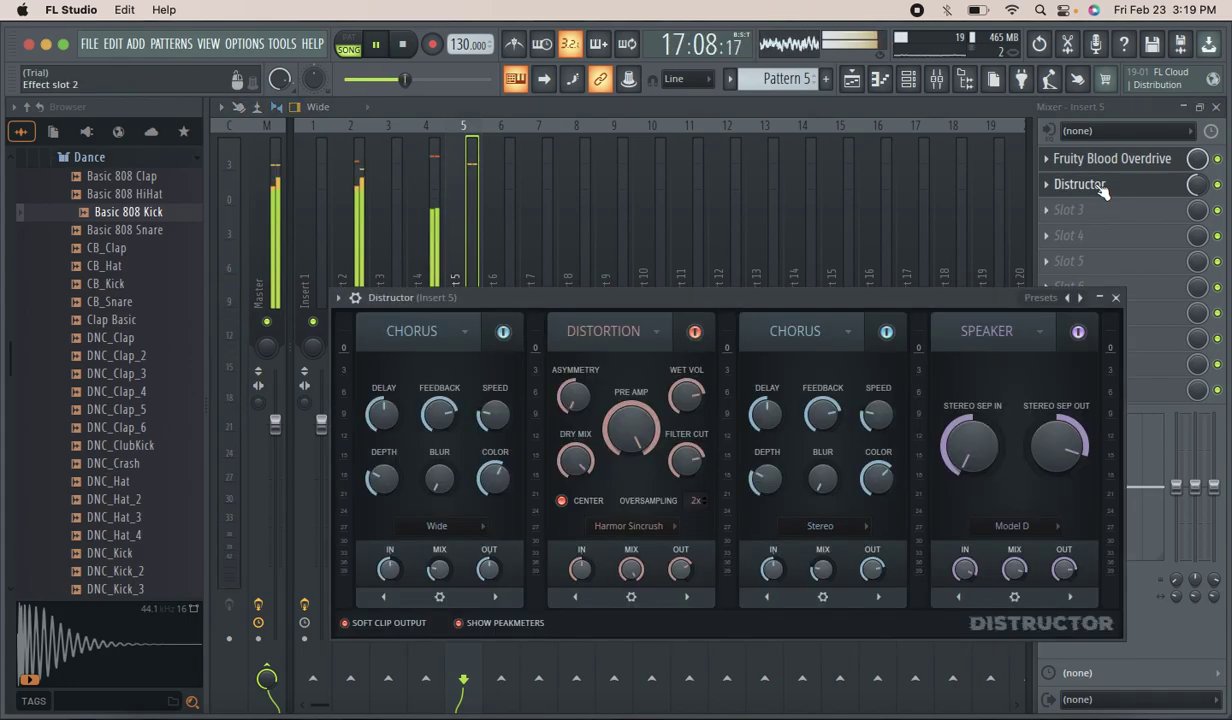
pyautogui.moveTo(1199, 186); pyautogui.dragTo(1199, 158)
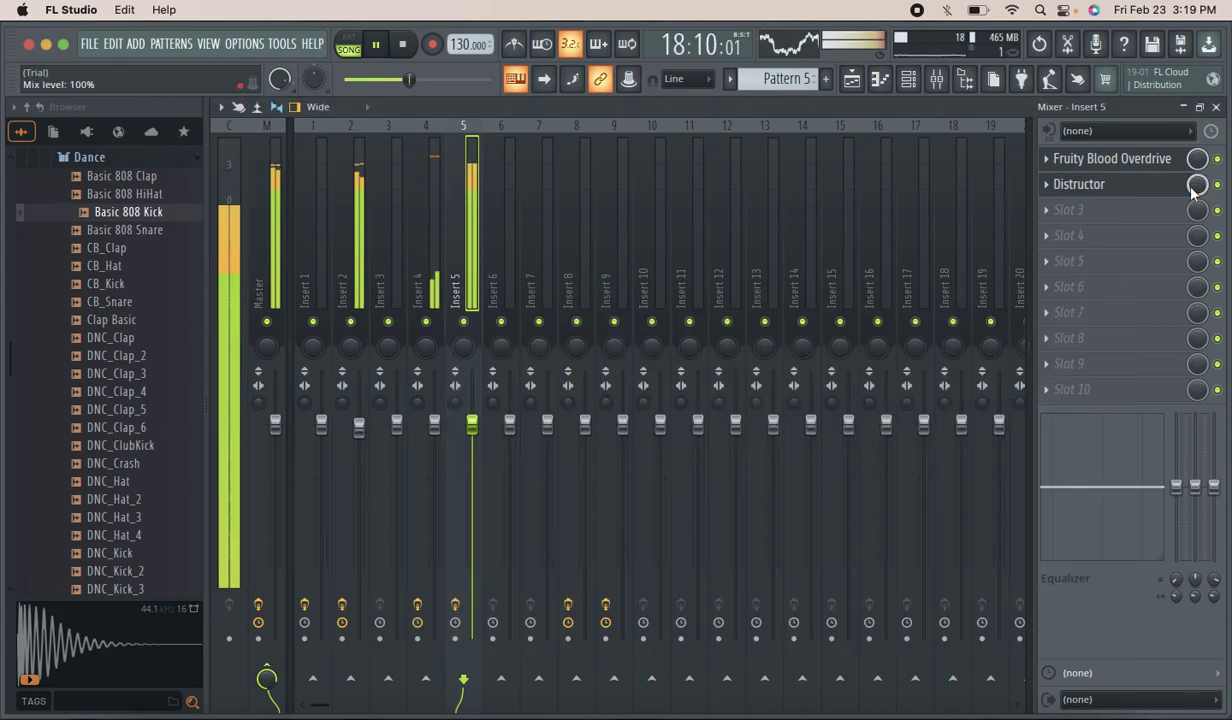
# Add a second Fruity Blood Overdrive in slot 3 of Insert 5 and raise its pre amp.
pyautogui.click(1100, 210)
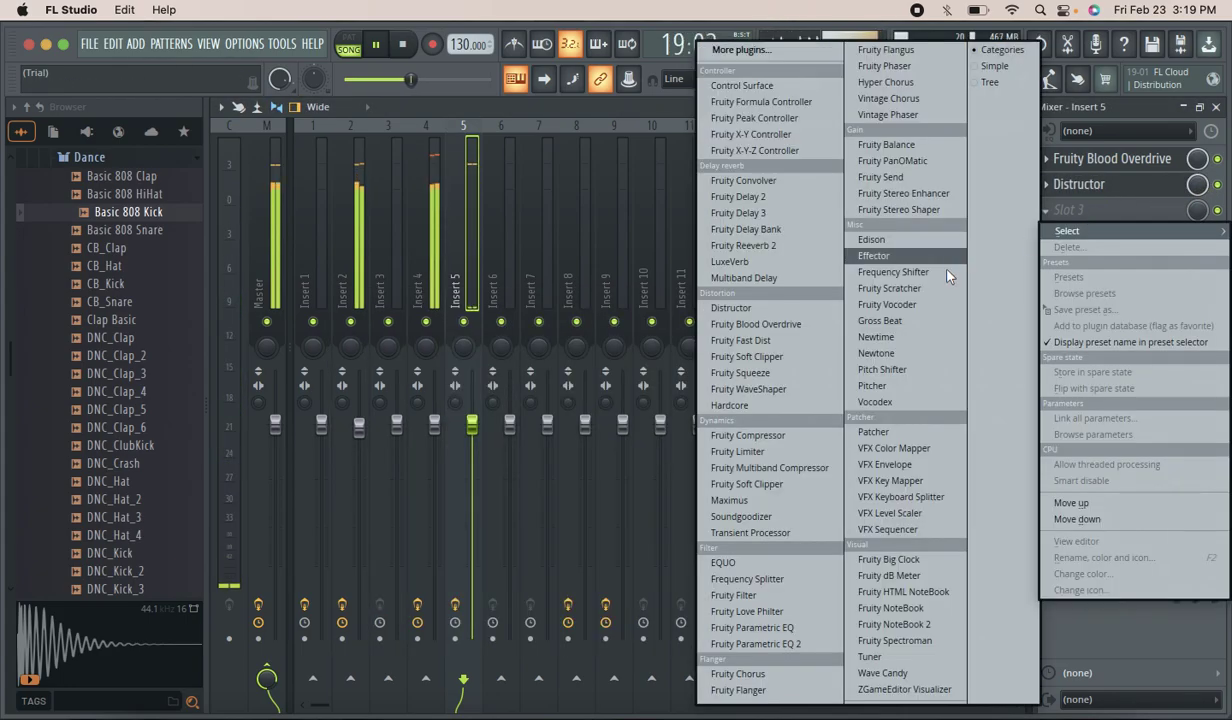
pyautogui.click(820, 332)
pyautogui.moveTo(528, 400); pyautogui.dragTo(528, 364)
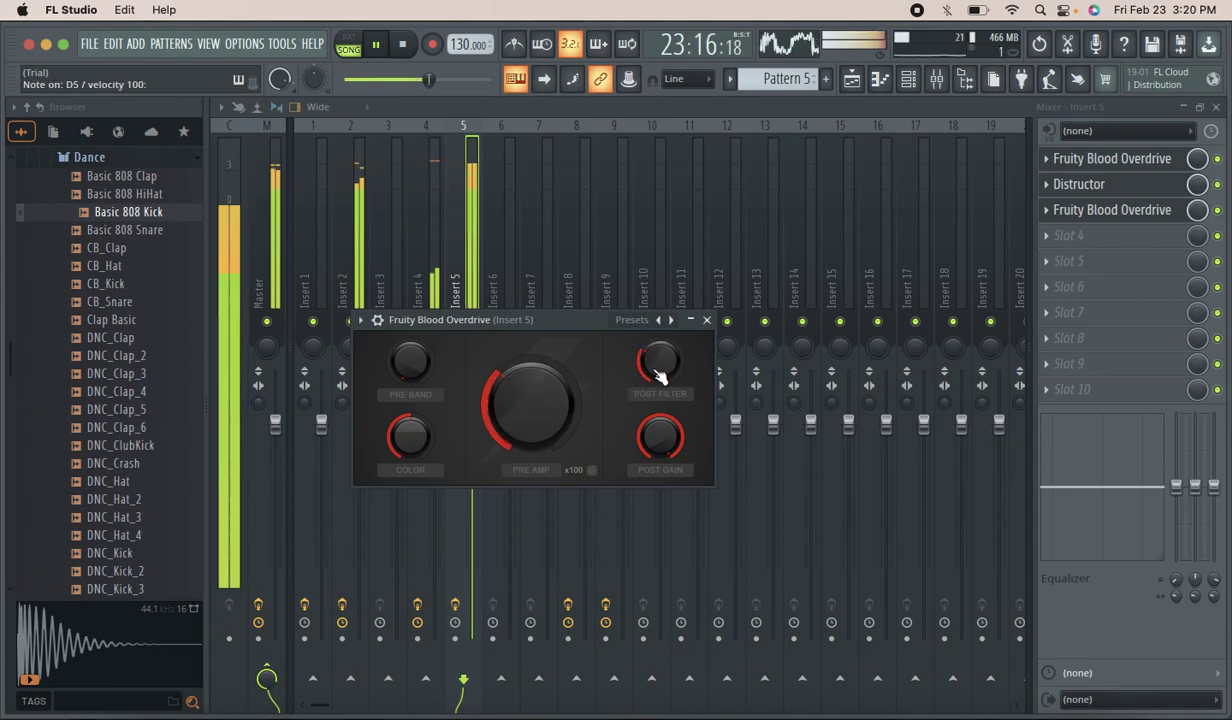
# Enable the x100 pre-amp multiplier on the slot 3 Fruity Blood Overdrive, lower its pre amp and post filter, and reduce its slot mix level.
pyautogui.moveTo(655, 371); pyautogui.dragTo(655, 393)
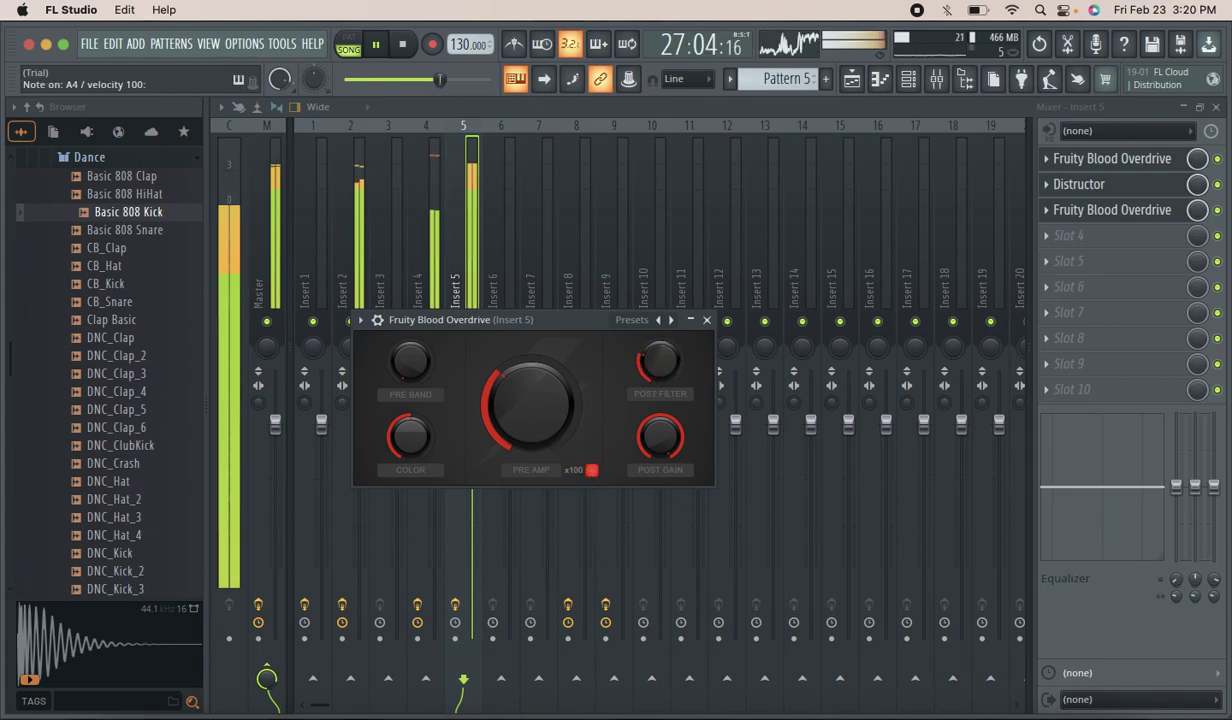
pyautogui.moveTo(528, 414); pyautogui.dragTo(528, 440)
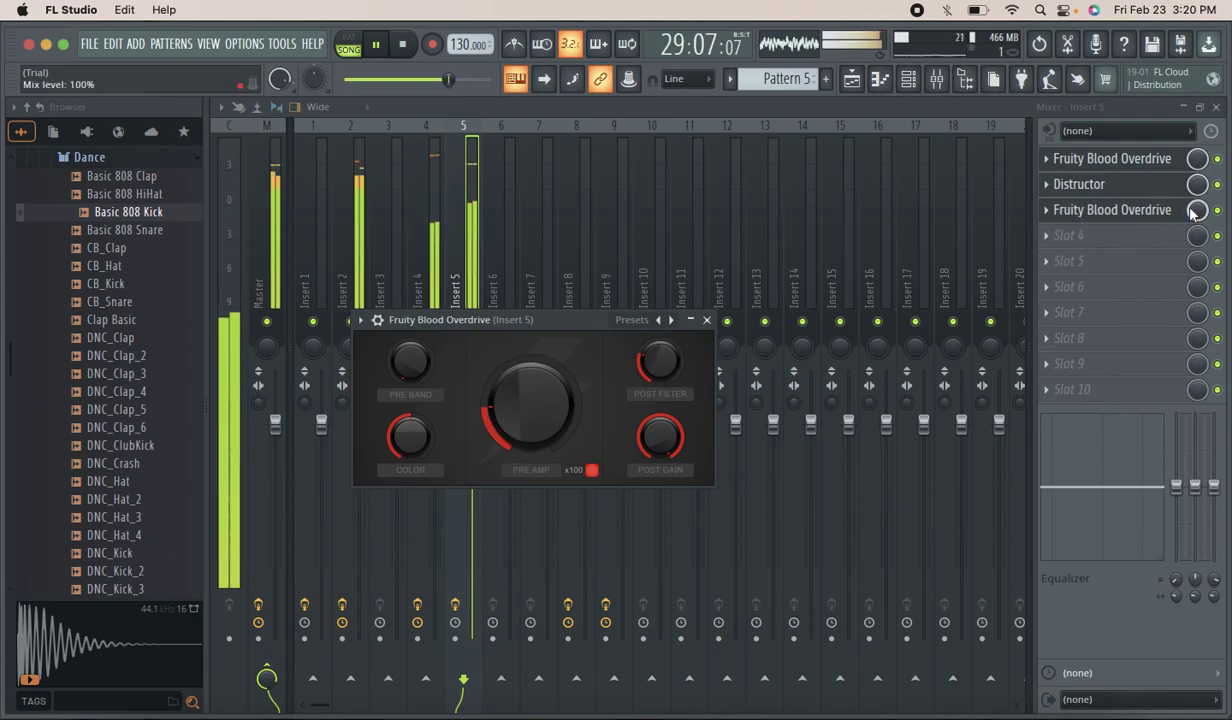
pyautogui.click(1150, 222)
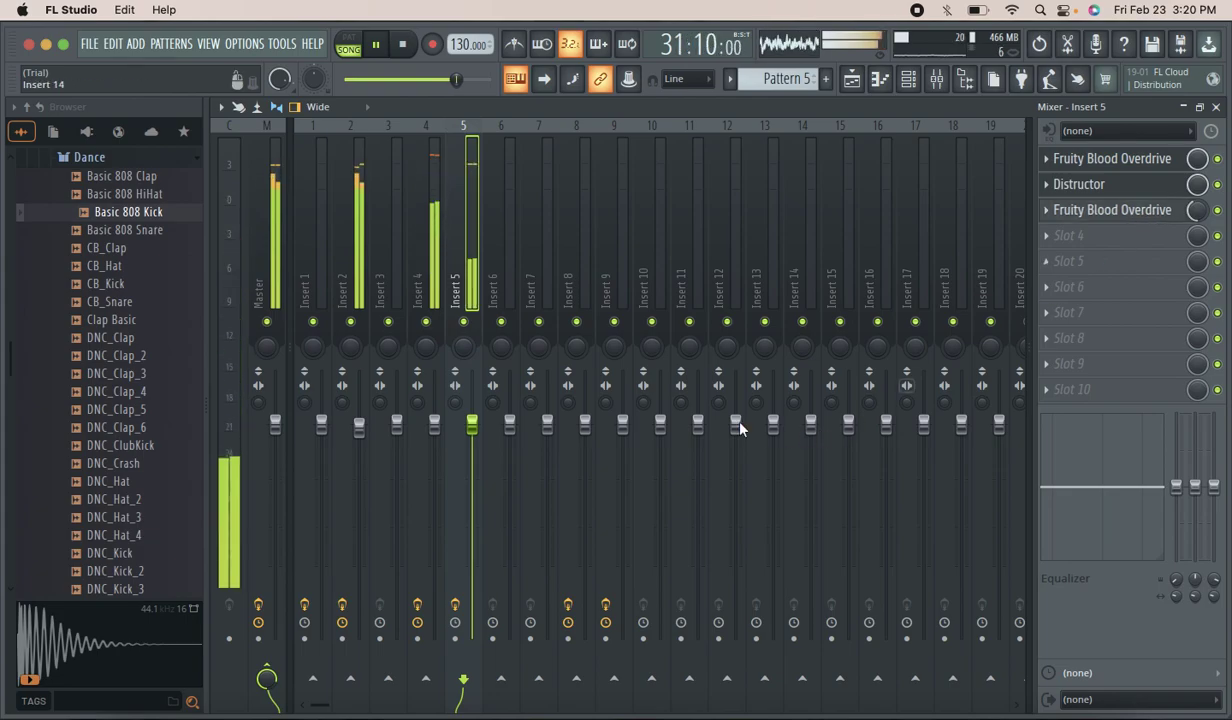
# Reshape the slot 3 Fruity Blood Overdrive with the x100 multiplier off and with raised pre band, post filter and pre amp.
pyautogui.click(1140, 212)
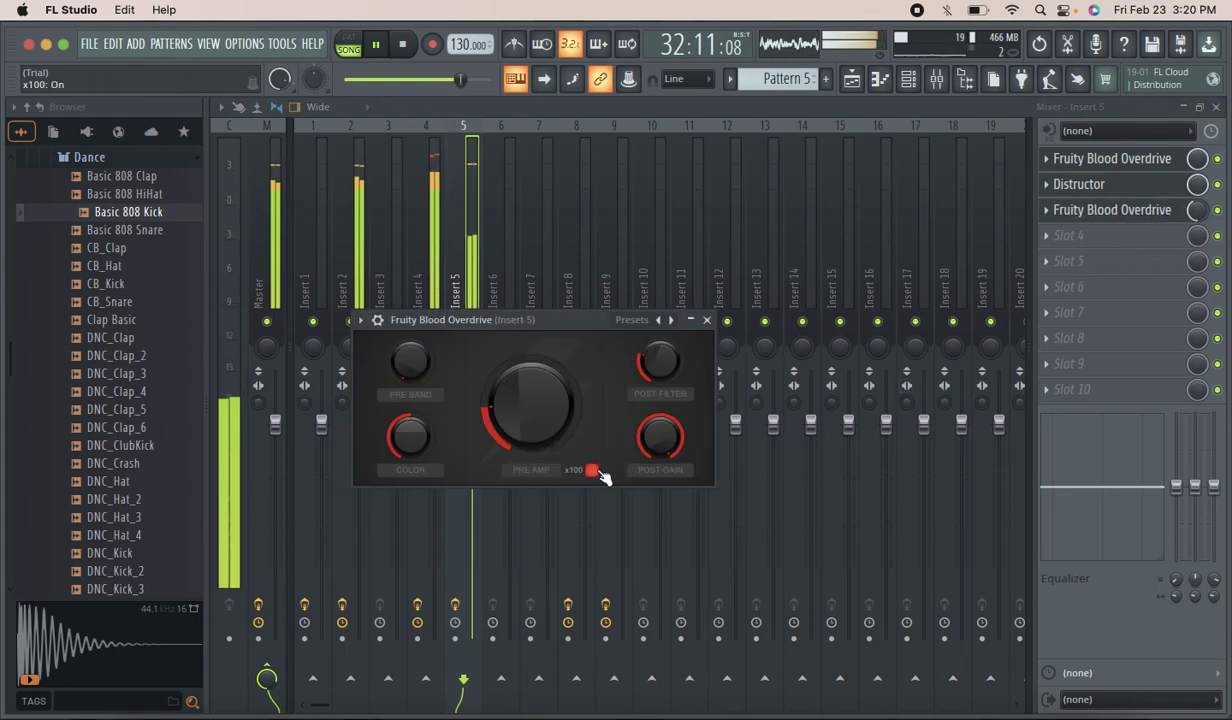
pyautogui.moveTo(529, 420)
pyautogui.mouseDown()
pyautogui.moveTo(529, 395)
pyautogui.moveTo(527, 445)
pyautogui.moveTo(512, 412)
pyautogui.mouseUp()
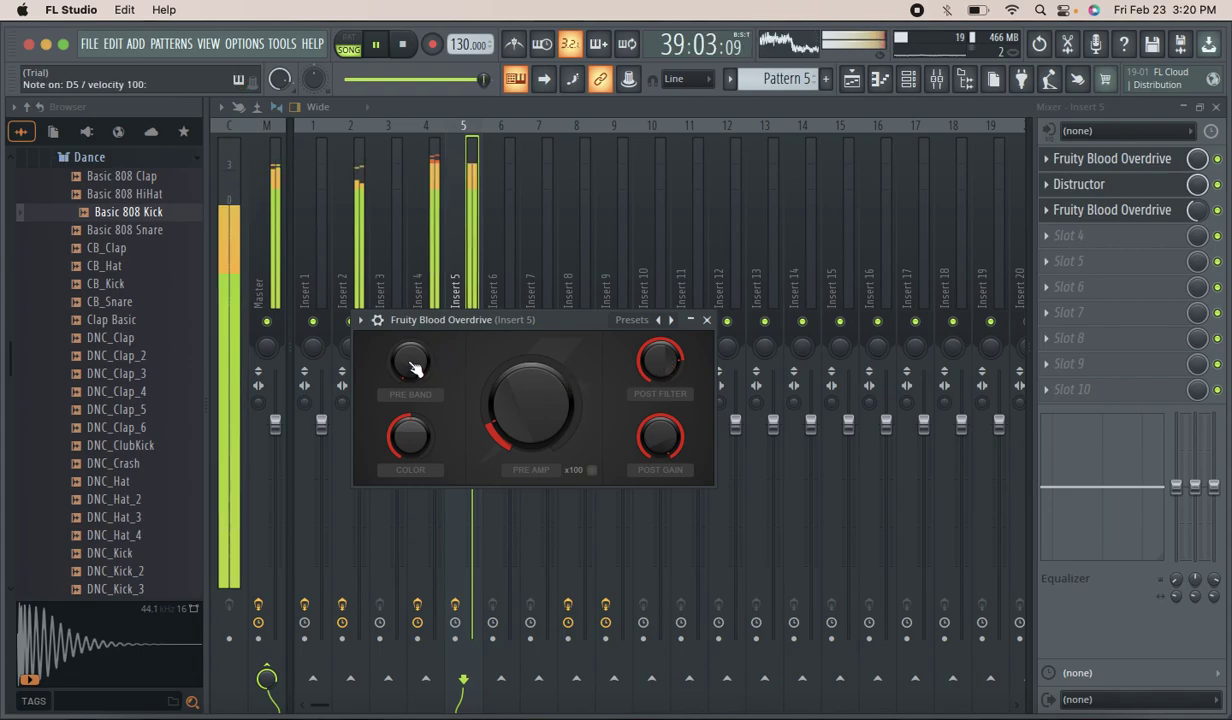
pyautogui.moveTo(412, 357); pyautogui.dragTo(412, 368)
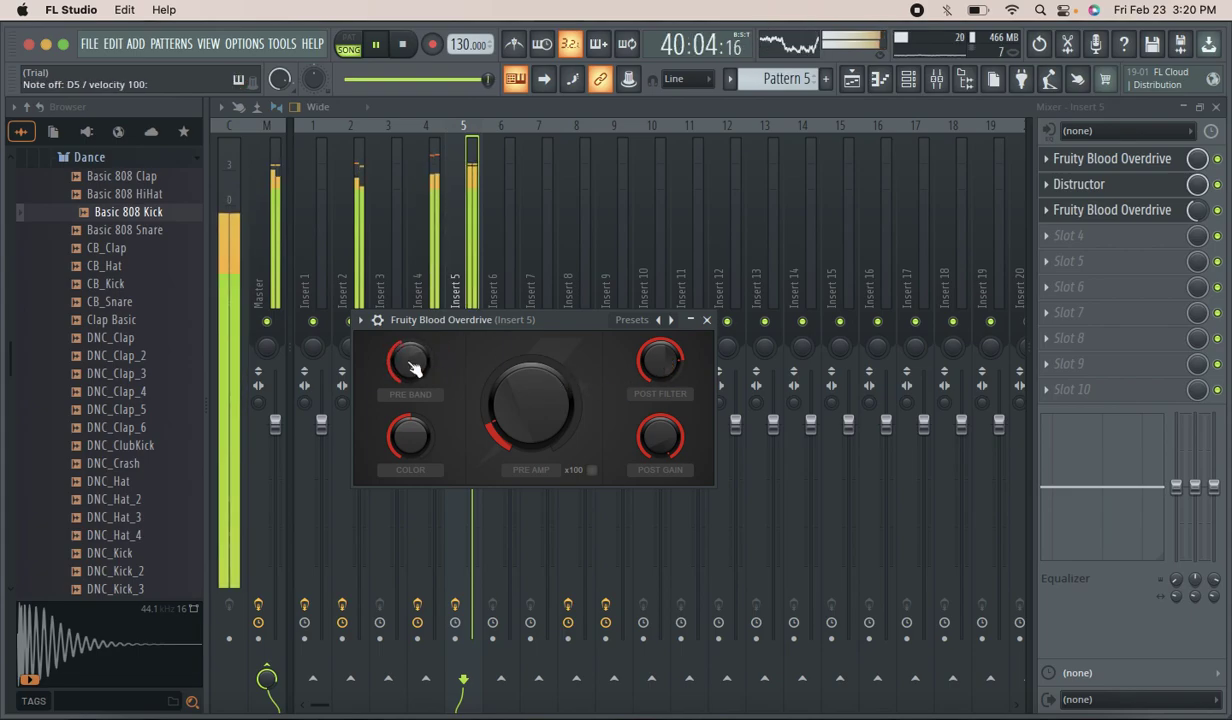
pyautogui.moveTo(508, 373); pyautogui.dragTo(548, 418)
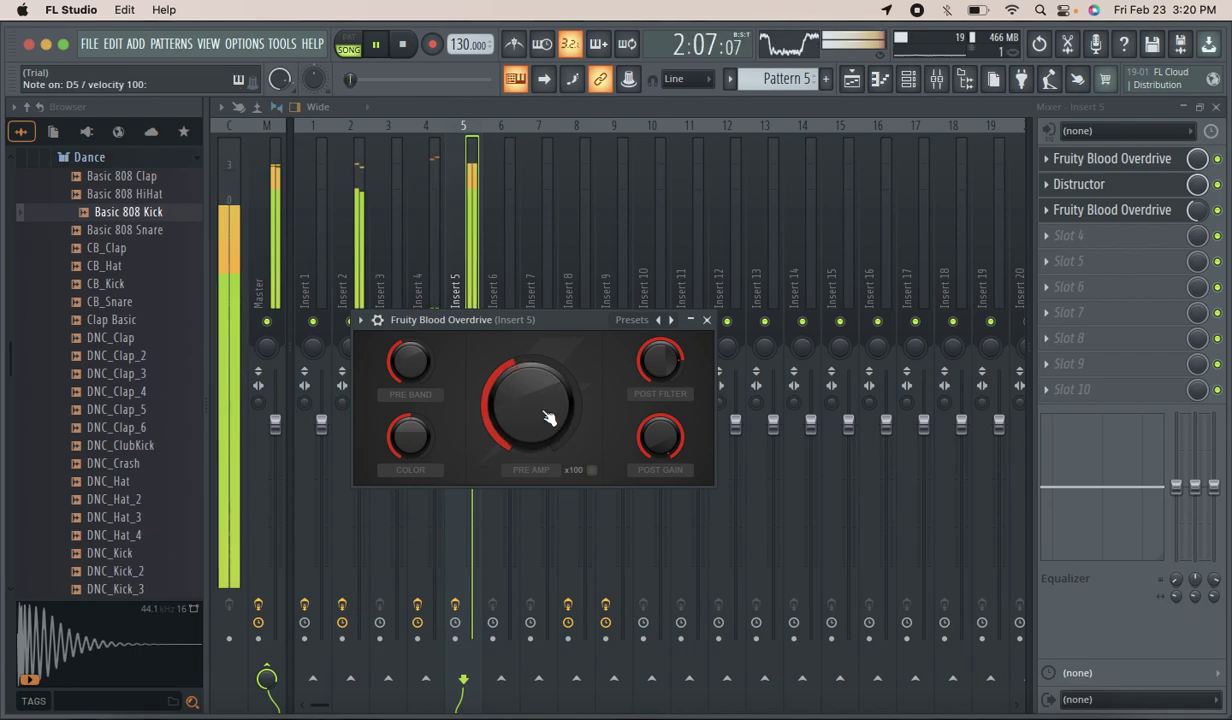
# Compare slot mix levels for Distructor and the second Fruity Blood Overdrive, leaving Distructor at full mix and the overdrive reduced.
pyautogui.click(1198, 213)
pyautogui.moveTo(1198, 211); pyautogui.dragTo(1198, 192)
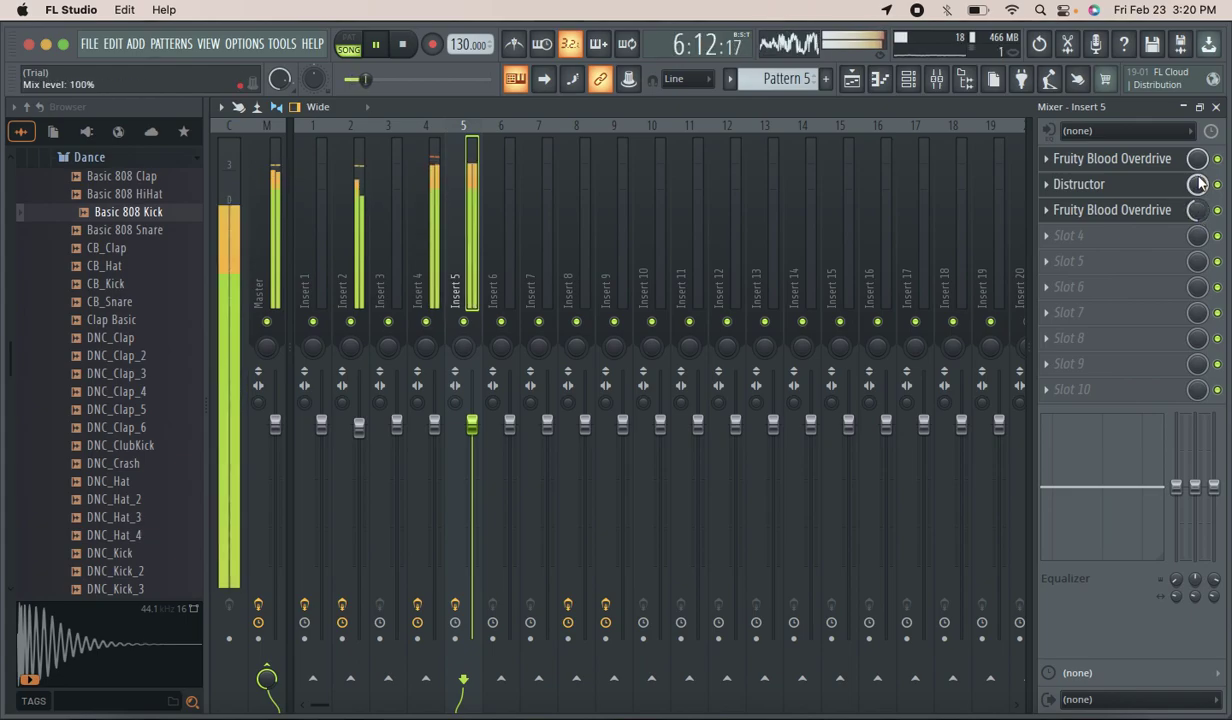
pyautogui.moveTo(1198, 215); pyautogui.dragTo(1198, 229)
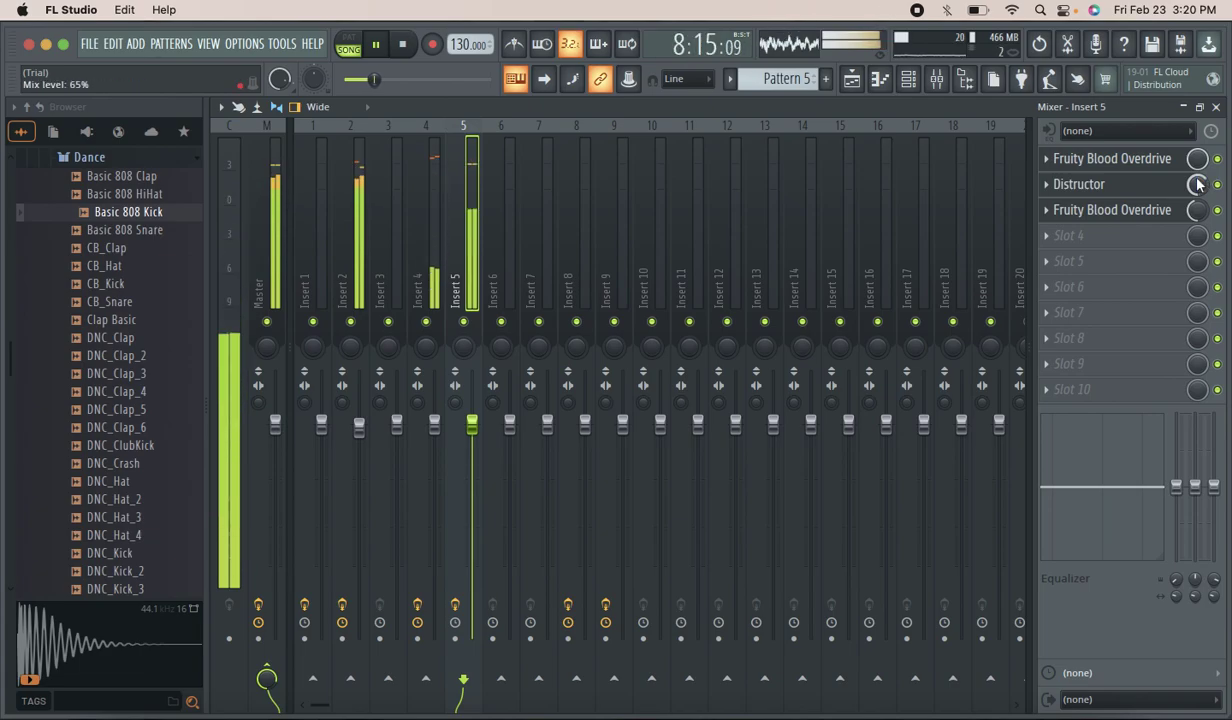
pyautogui.moveTo(1197, 190); pyautogui.dragTo(1195, 219)
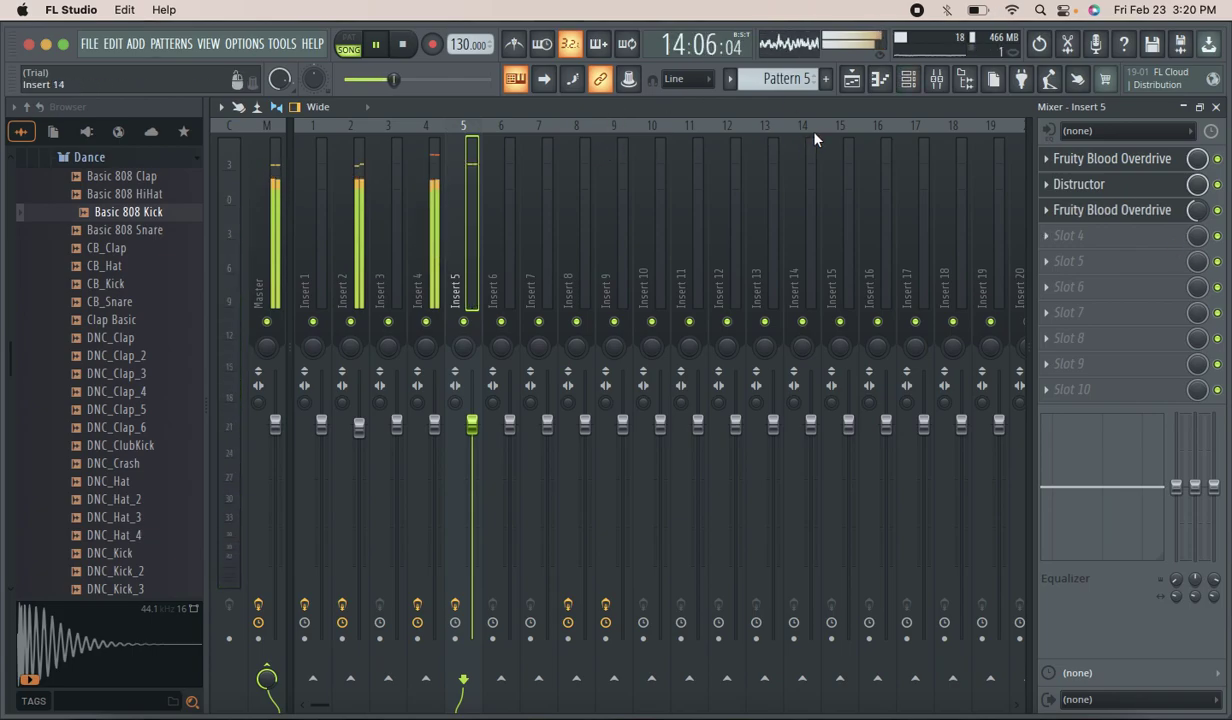
# Open the Basic 808 Kick sampler settings from the channel rack and turn on Normalize.
pyautogui.click(852, 80)
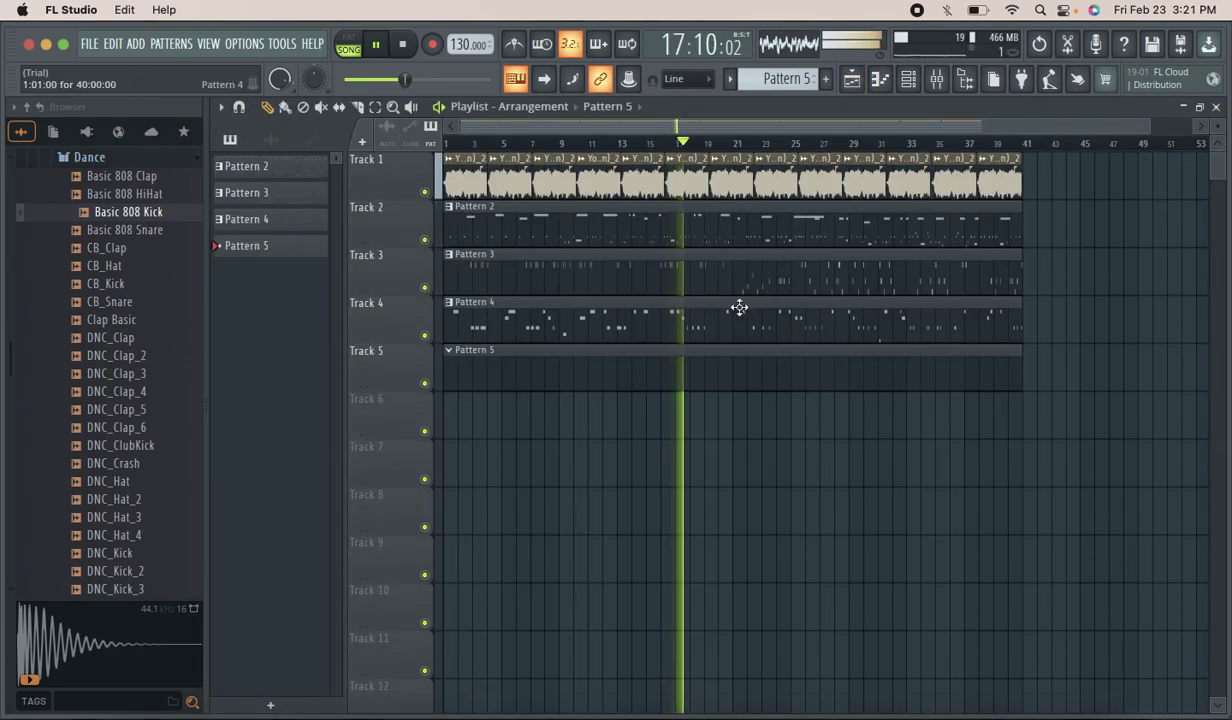
pyautogui.click(880, 79)
pyautogui.click(907, 80)
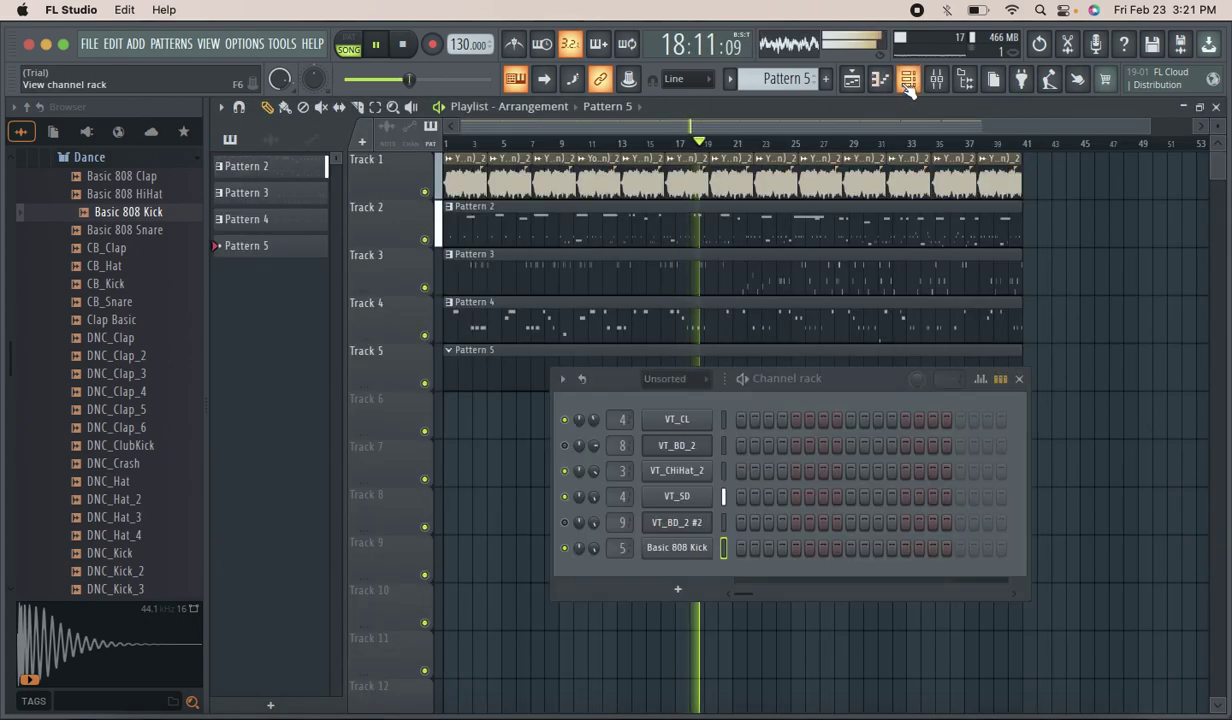
pyautogui.click(690, 548)
pyautogui.click(572, 432)
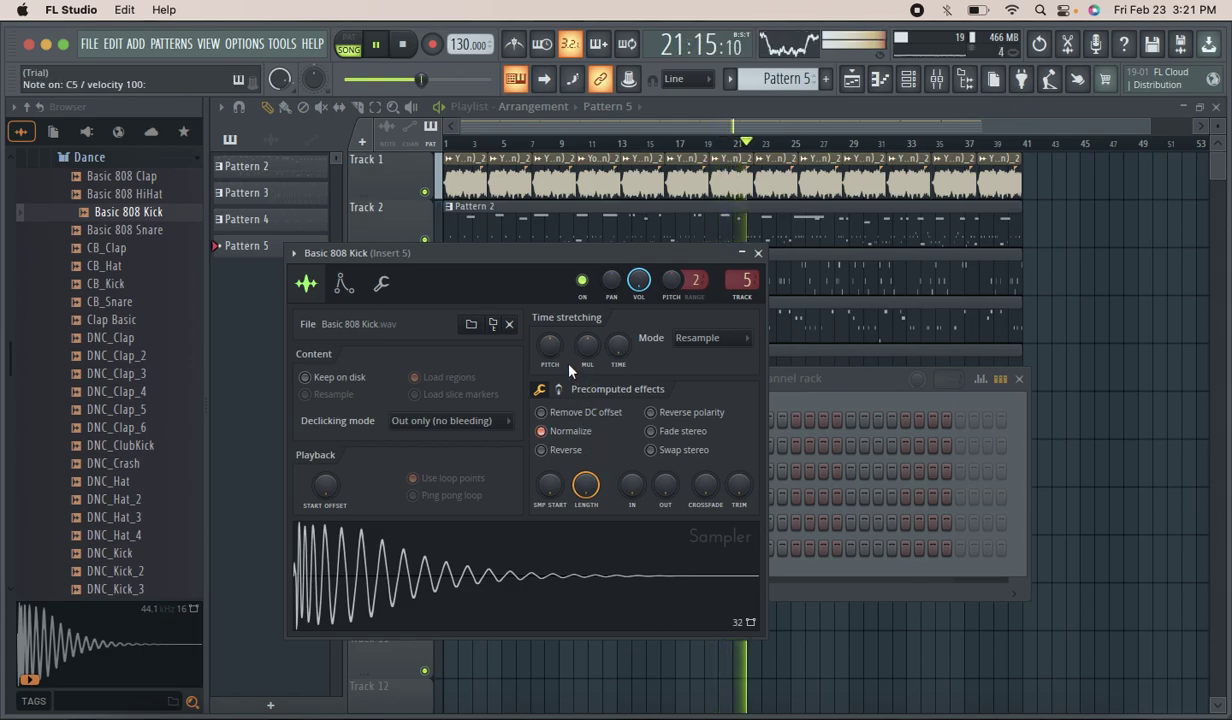
# Set the Basic 808 Kick's precomputed boost to 65% with clipping on, and raise its EQ and filter resonance.
pyautogui.click(560, 390)
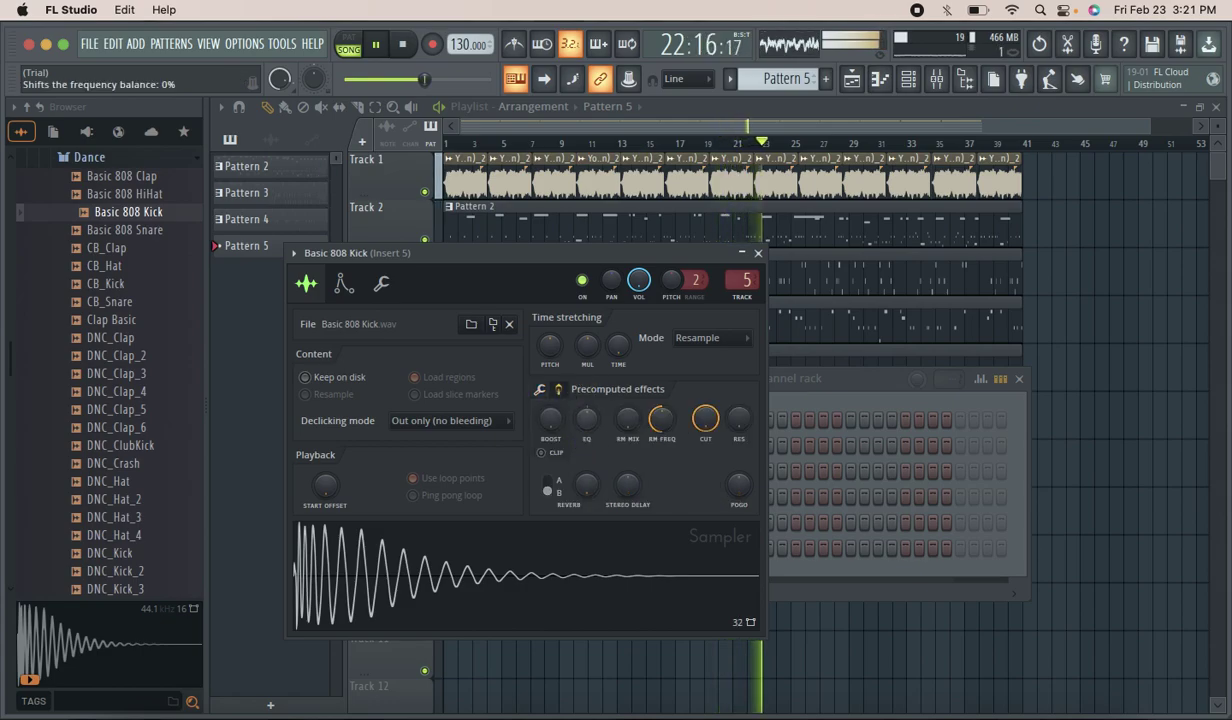
pyautogui.moveTo(557, 428); pyautogui.dragTo(555, 422)
pyautogui.click(553, 452)
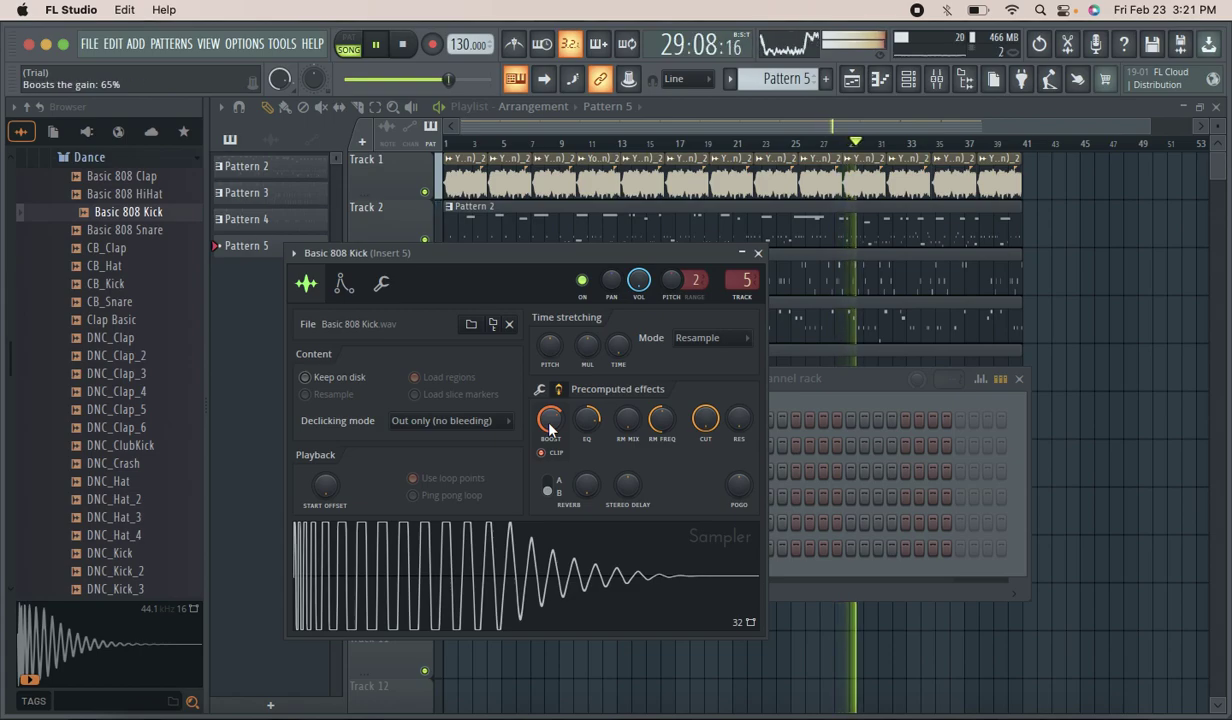
pyautogui.moveTo(739, 428); pyautogui.dragTo(739, 376)
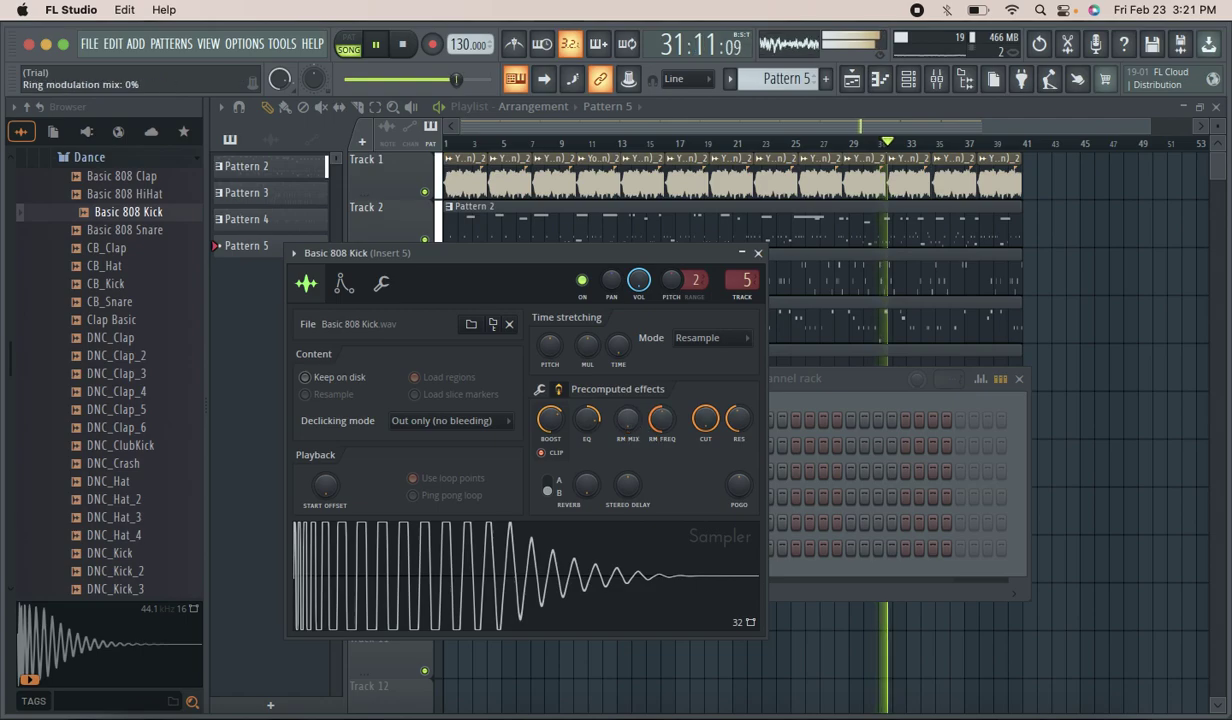
# Try ring modulation mix levels up to 28% on the Basic 808 Kick.
pyautogui.moveTo(626, 440); pyautogui.dragTo(626, 432)
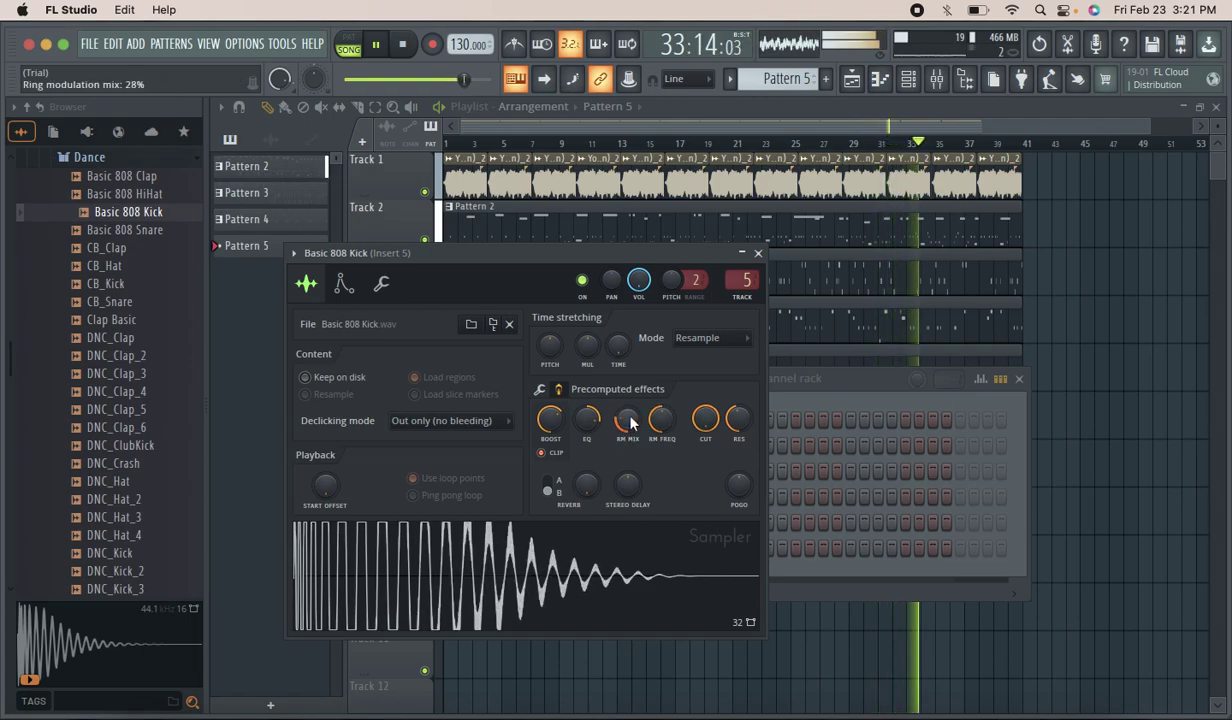
pyautogui.moveTo(629, 418); pyautogui.dragTo(629, 430)
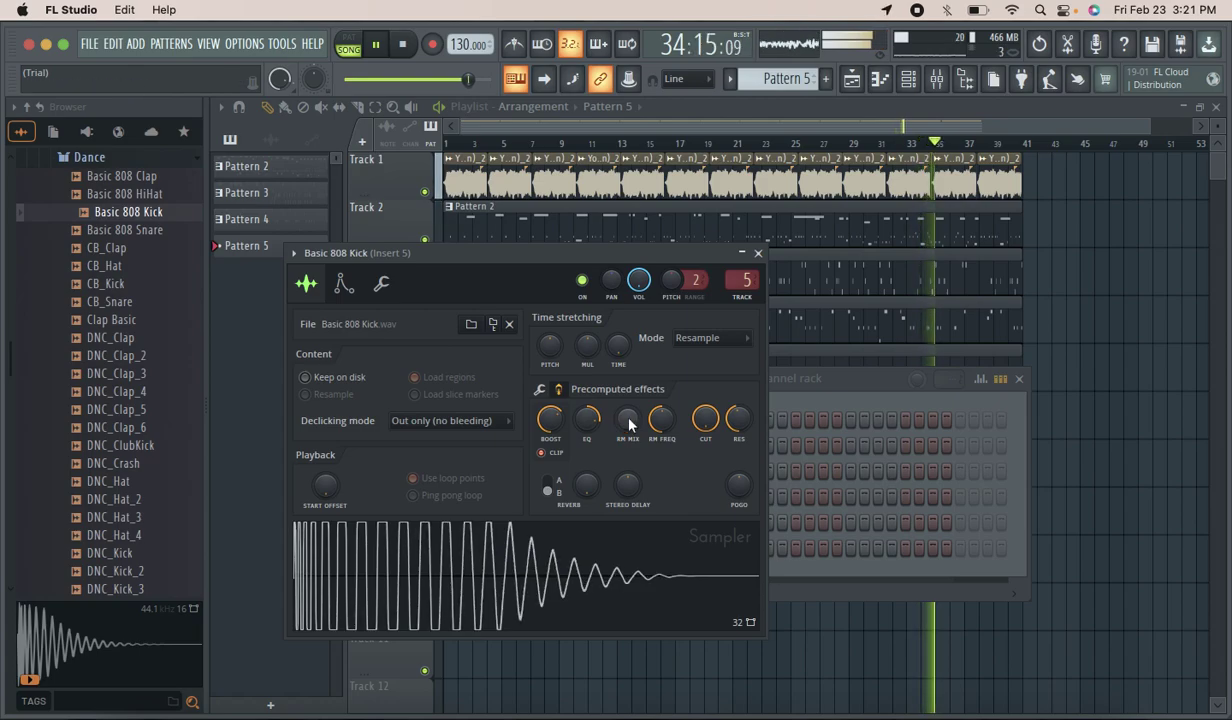
pyautogui.scroll(2, 629, 420)
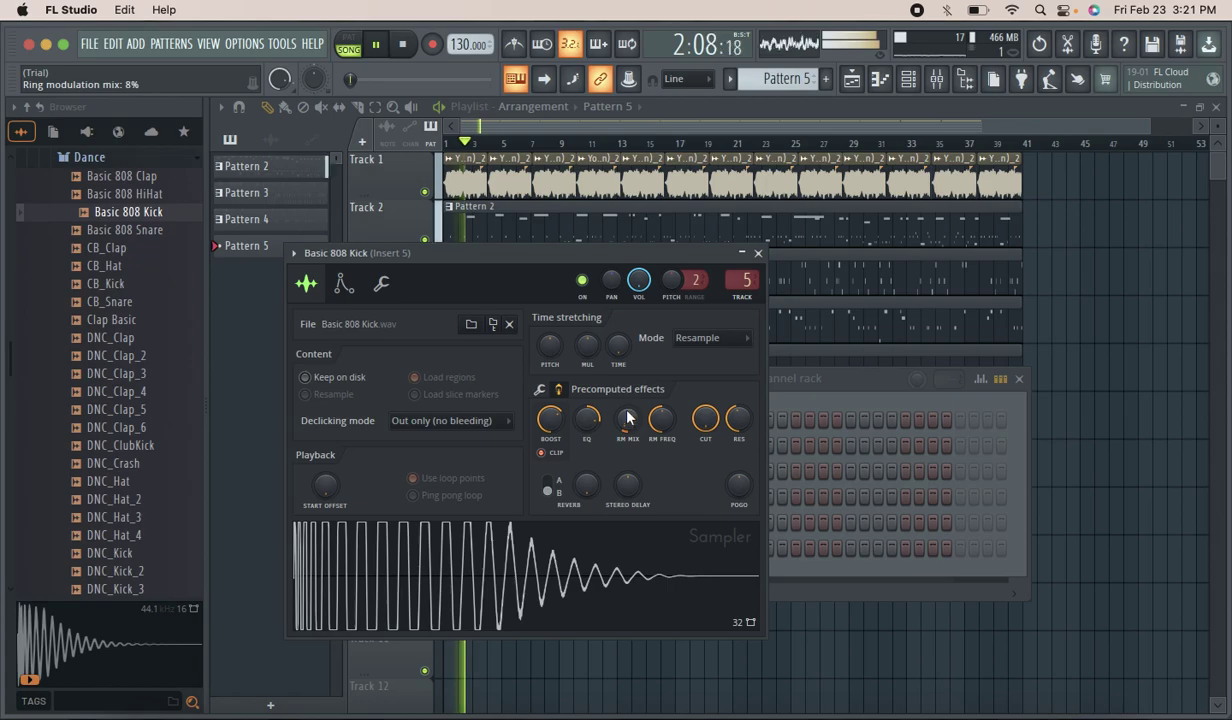
pyautogui.scroll(5, 628, 420)
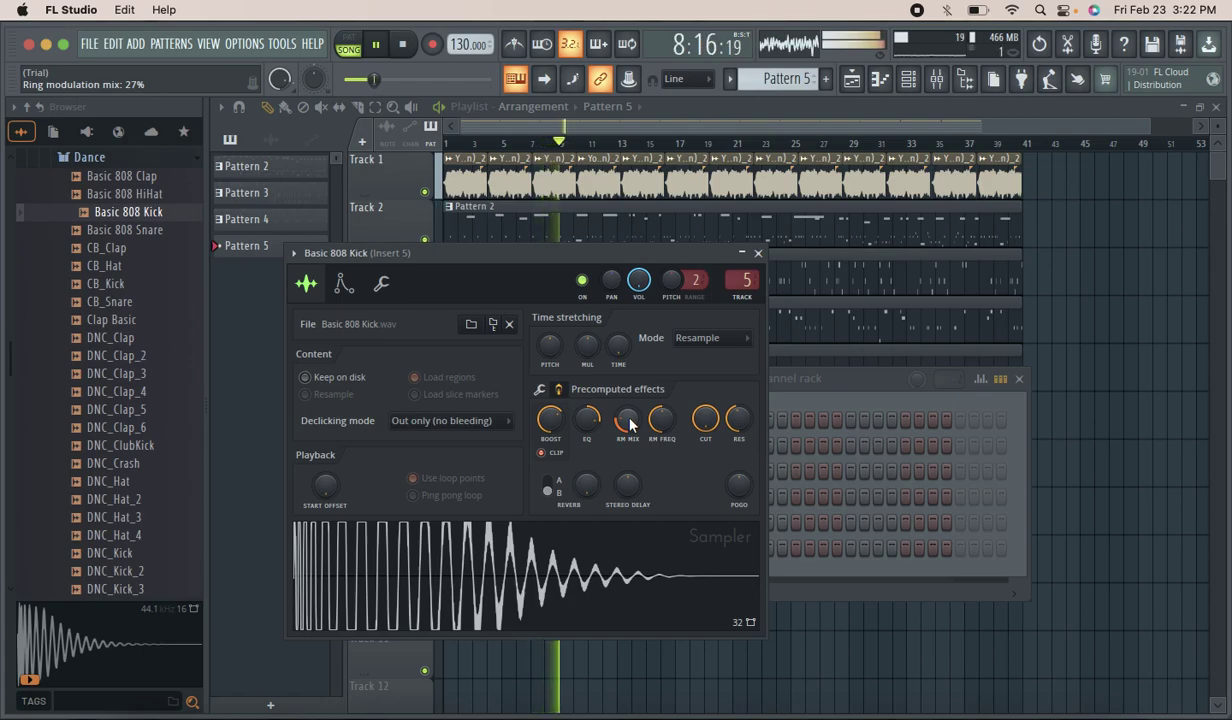
# Remove the Basic 808 Kick's ring modulation mix, set filter resonance to 89% and add a slight Pogo effect.
pyautogui.moveTo(629, 419); pyautogui.dragTo(634, 412)
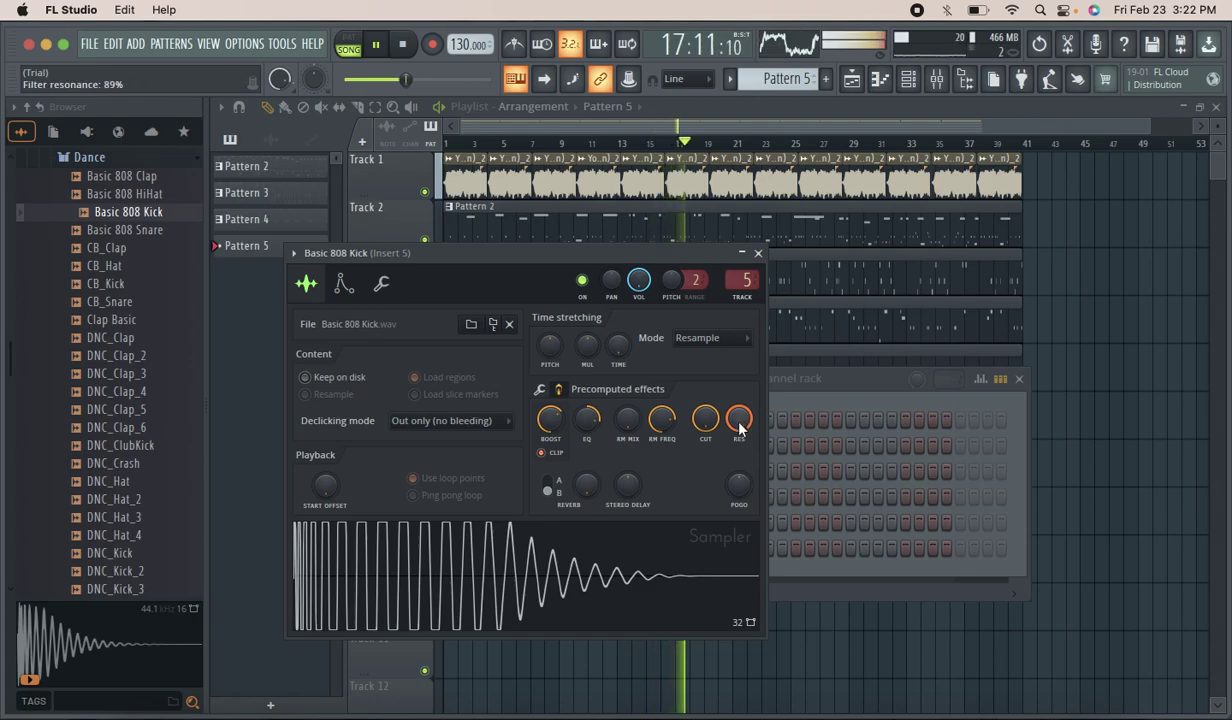
pyautogui.scroll(4, 741, 487)
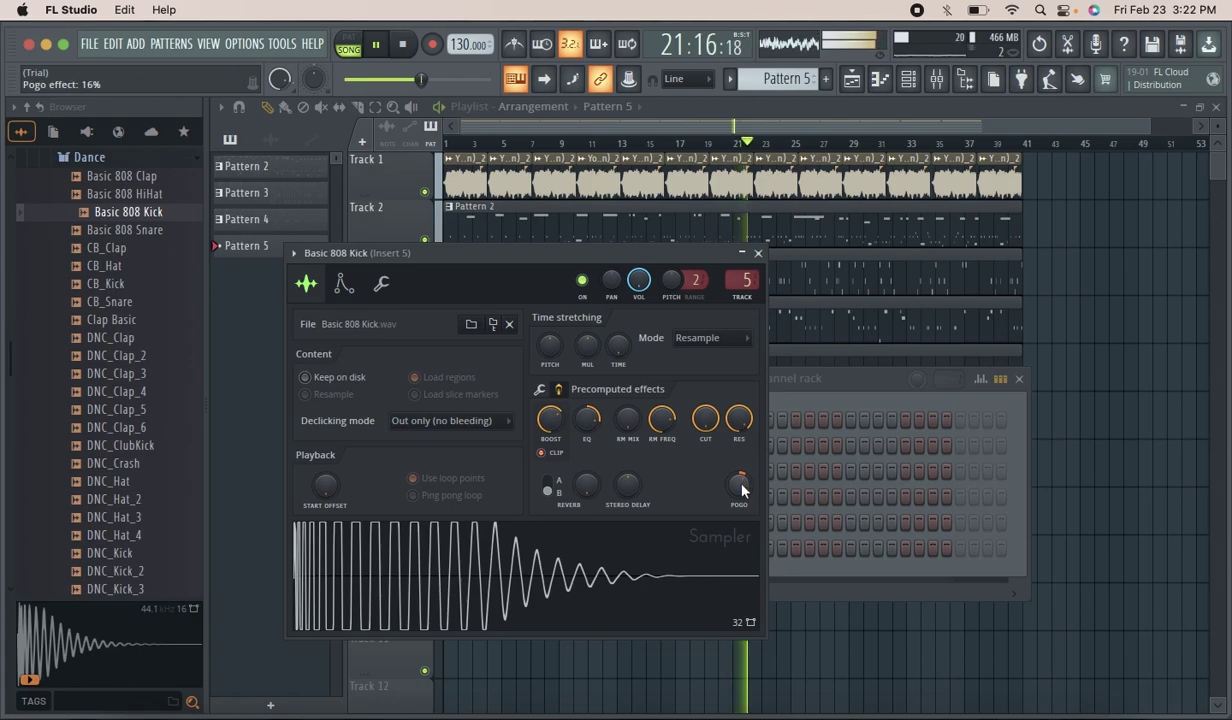
pyautogui.scroll(-4, 741, 489)
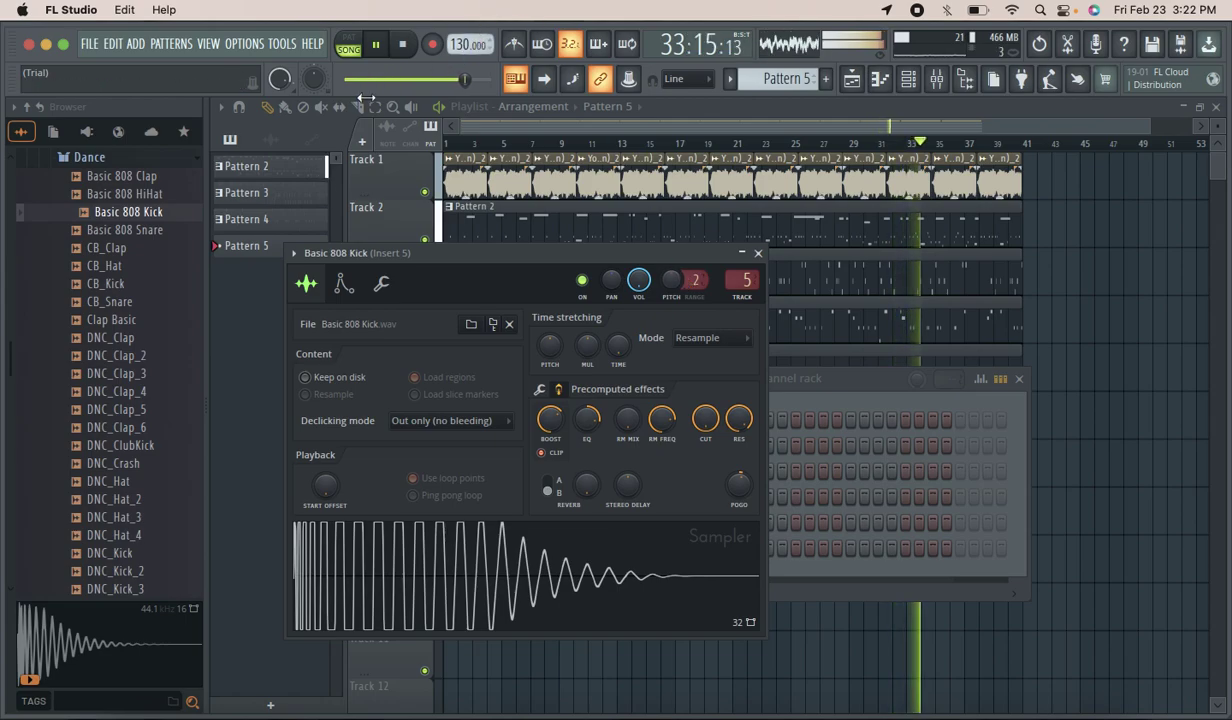
# Stop the song and record a Basic 808 Kick performance from the start into Pattern 5 as notes and automation.
pyautogui.click(876, 80)
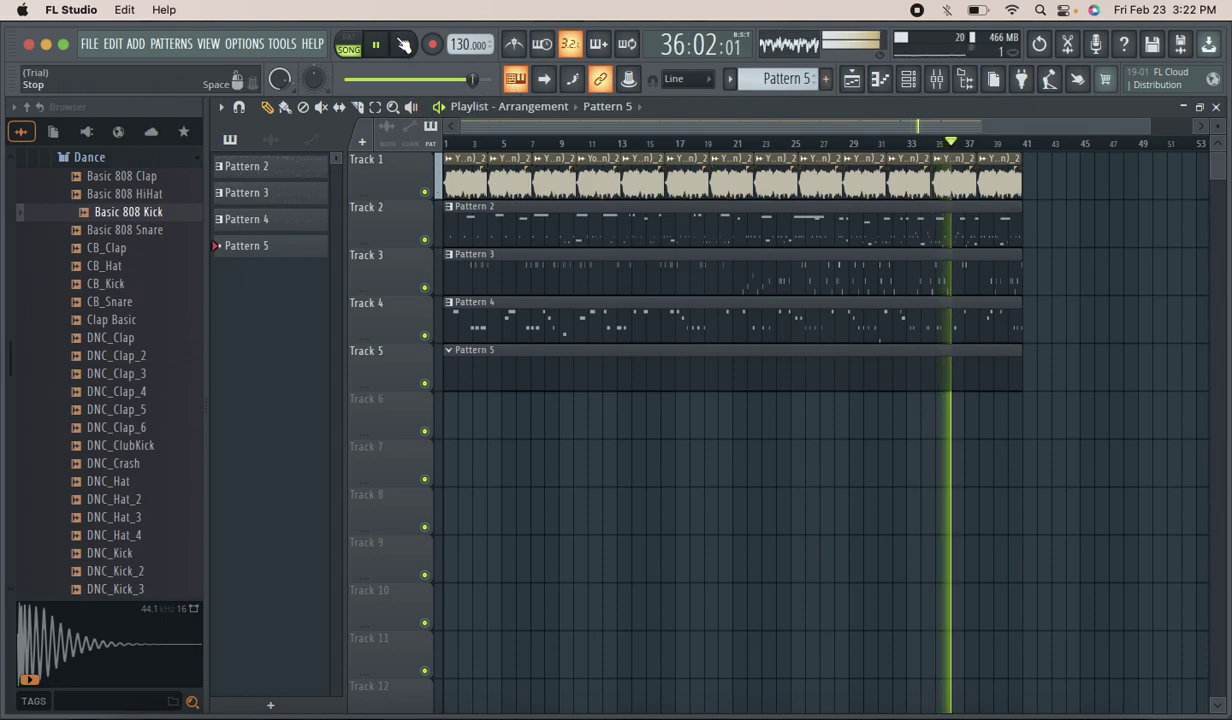
pyautogui.click(403, 44)
pyautogui.click(433, 46)
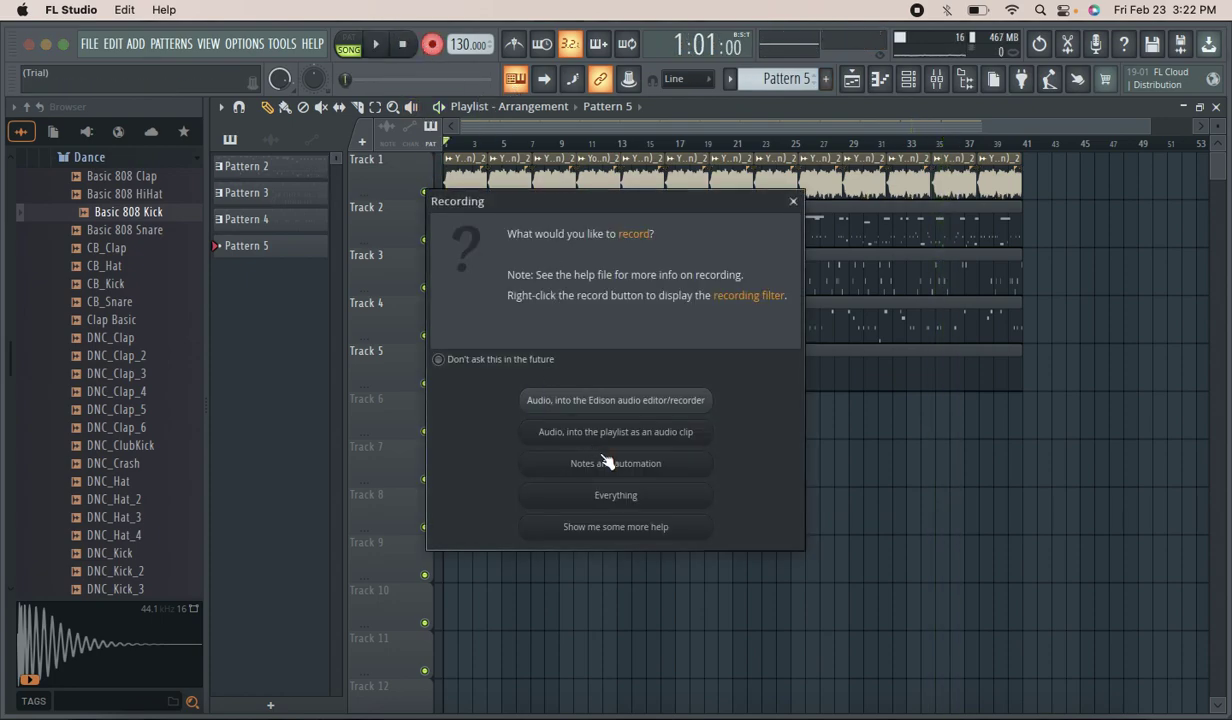
pyautogui.click(605, 458)
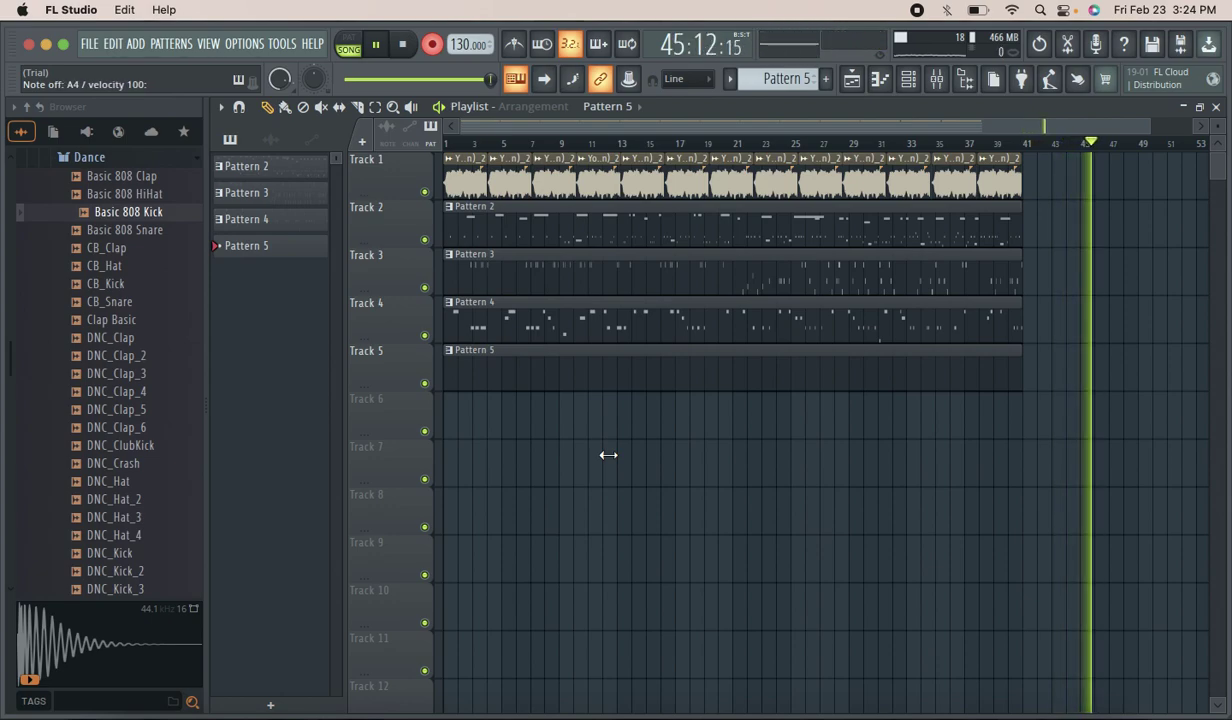
pyautogui.press('space')
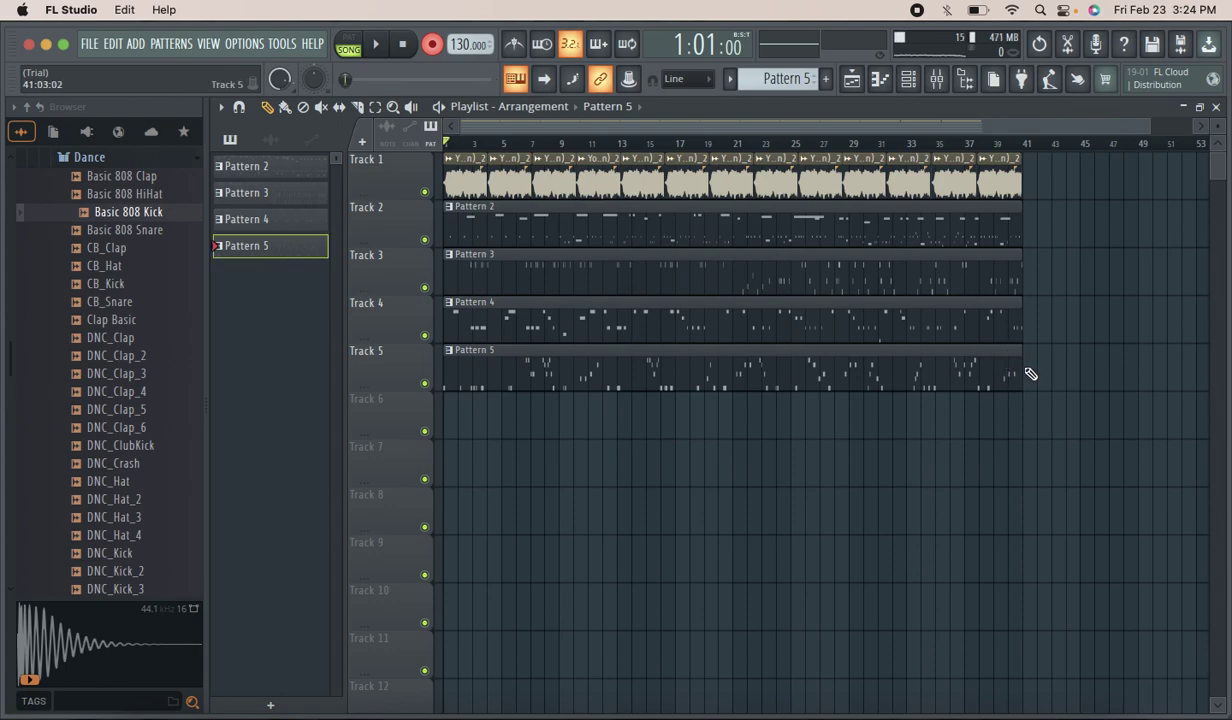
# Extend the Pattern 5 clip to about bar 46 and the Track 1 sample loop to bar 47, and play back the ending.
pyautogui.moveTo(1104, 385); pyautogui.dragTo(1091, 365)
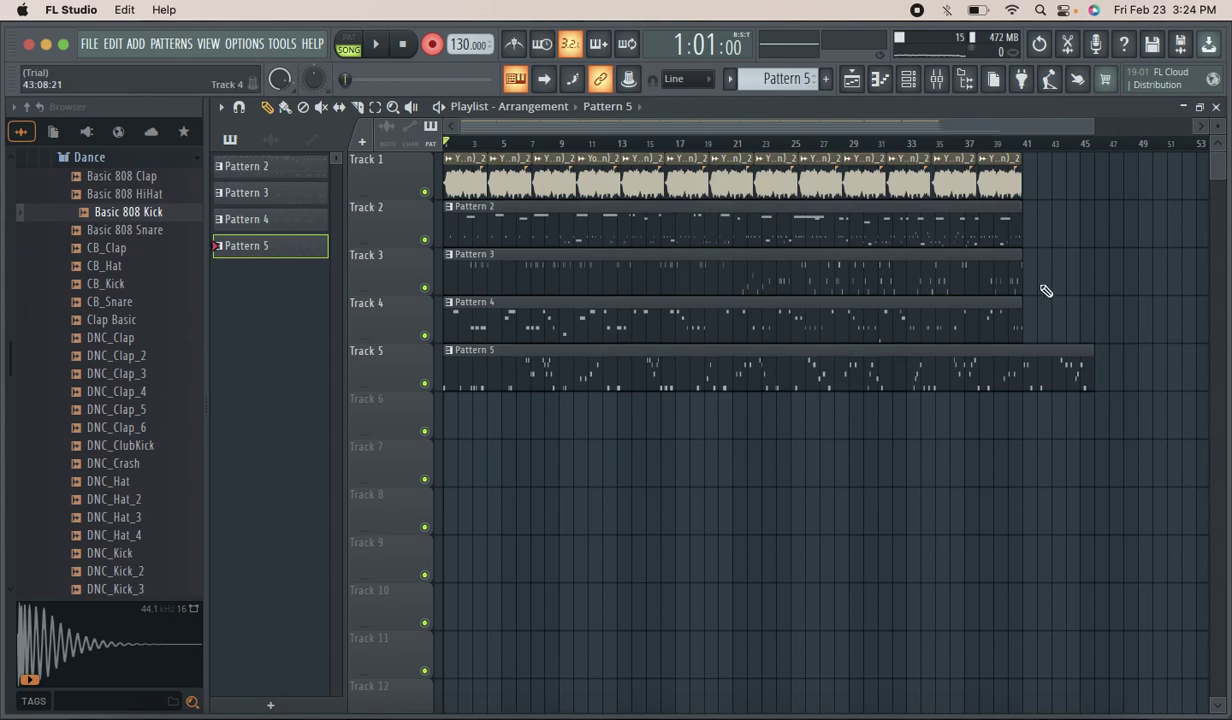
pyautogui.click(1001, 182)
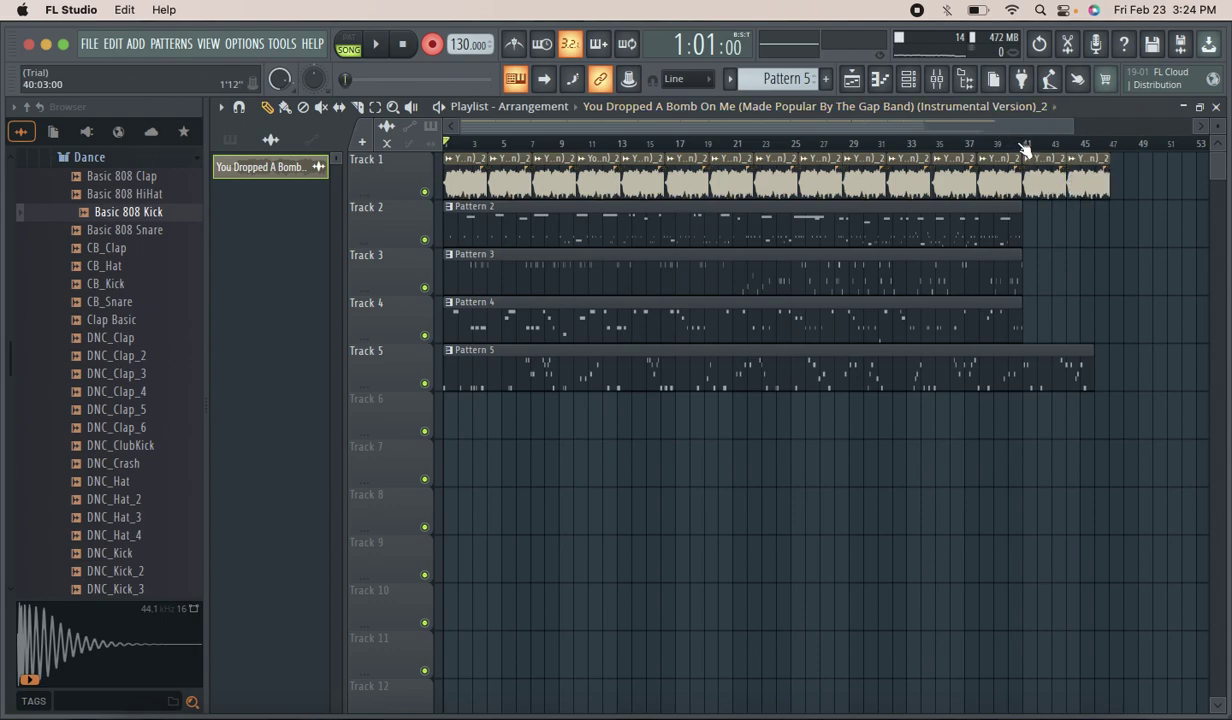
pyautogui.press('space')
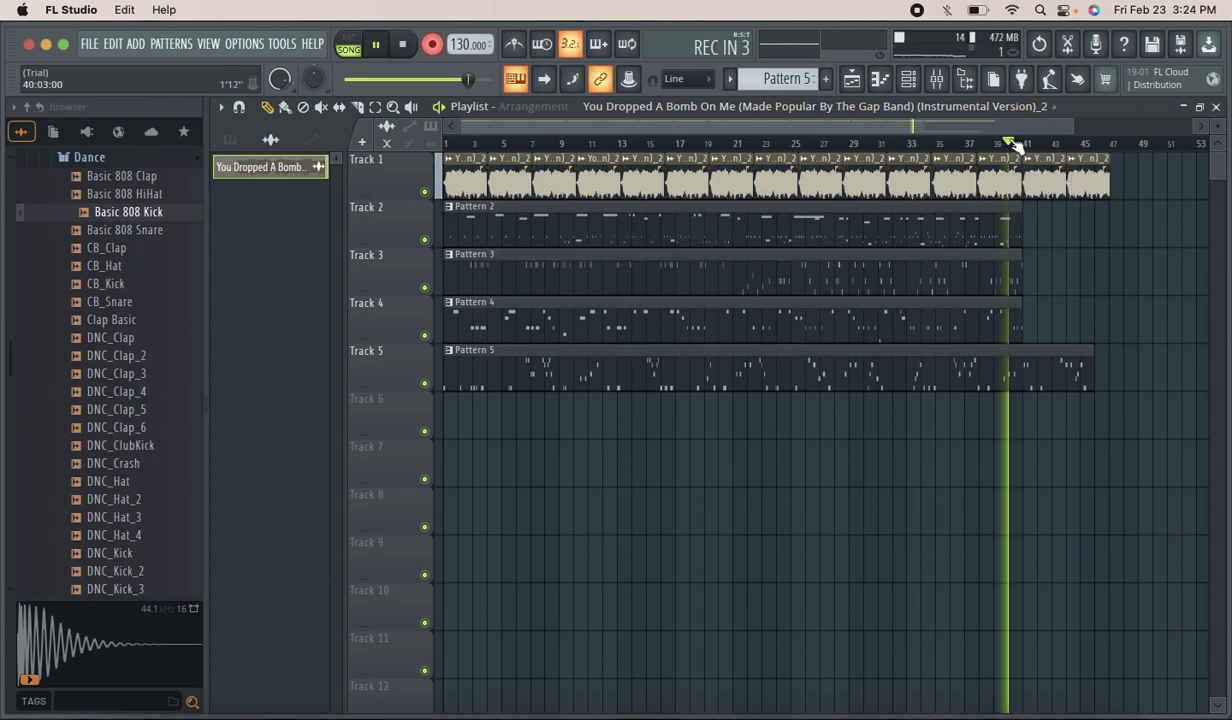
pyautogui.press('space')
pyautogui.press('space')
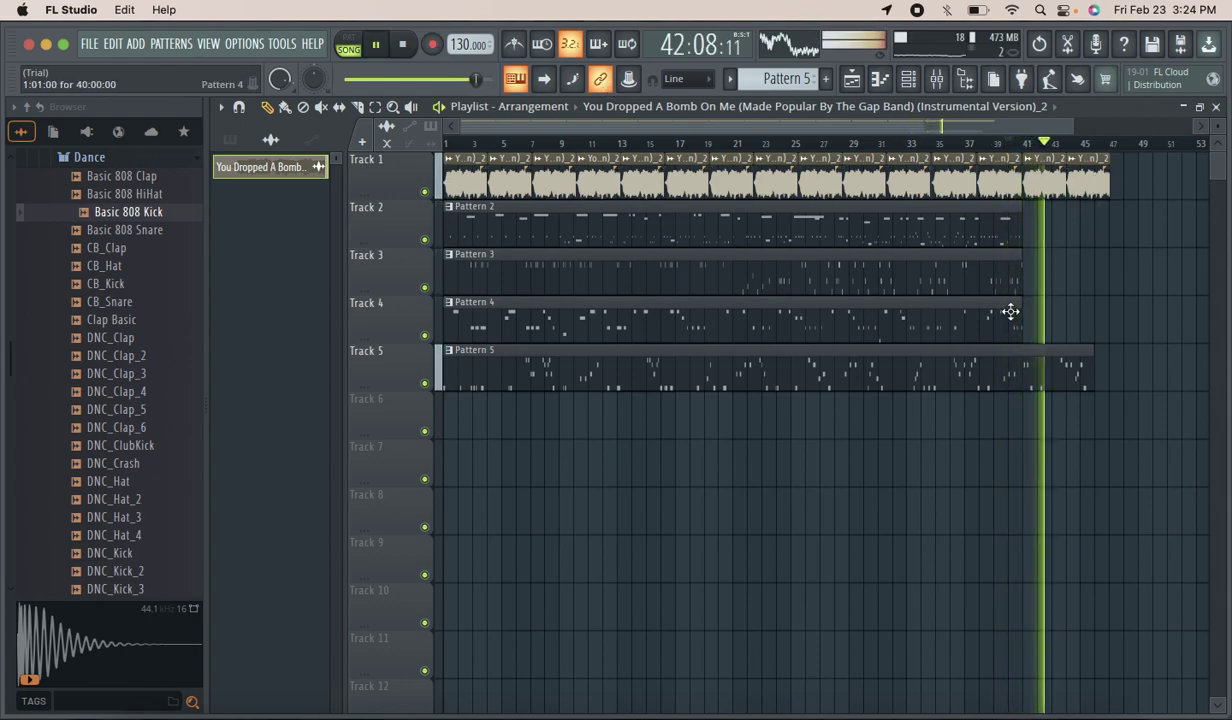
# Trim the Pattern 5 clip to about bar 43 and extend the sample loop copies on Track 1 to about bar 50.
pyautogui.moveTo(1090, 363); pyautogui.dragTo(1048, 379)
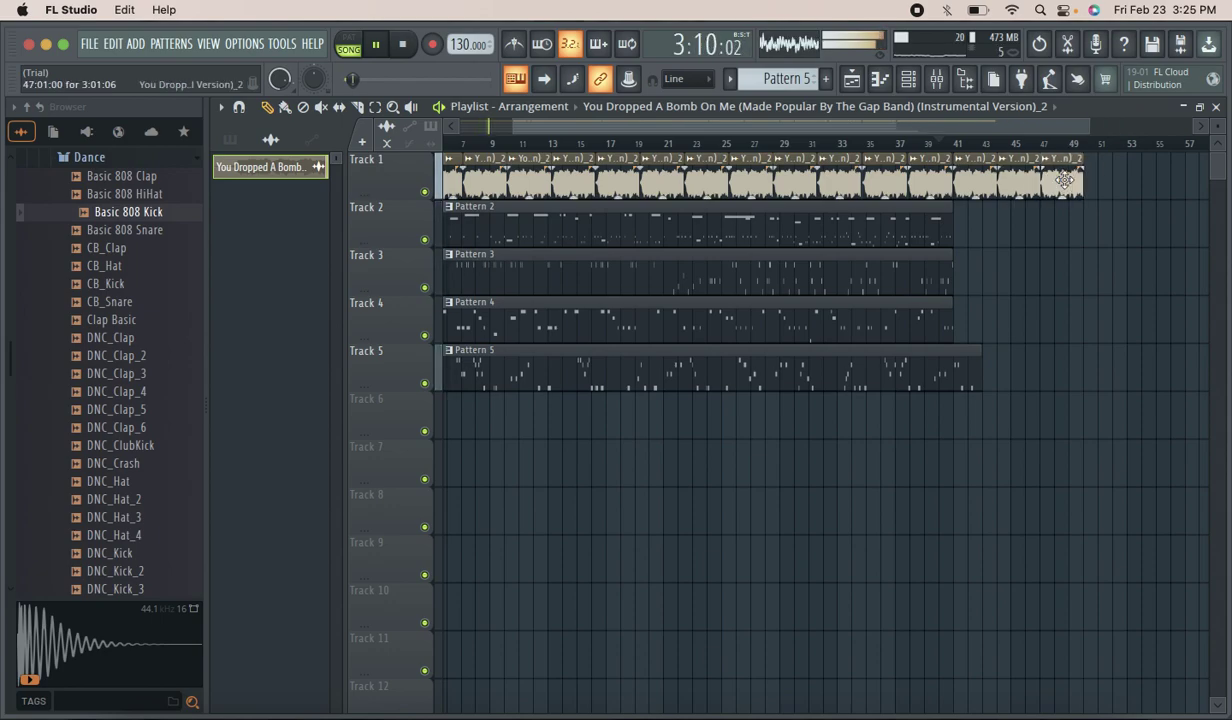
pyautogui.click(1098, 181)
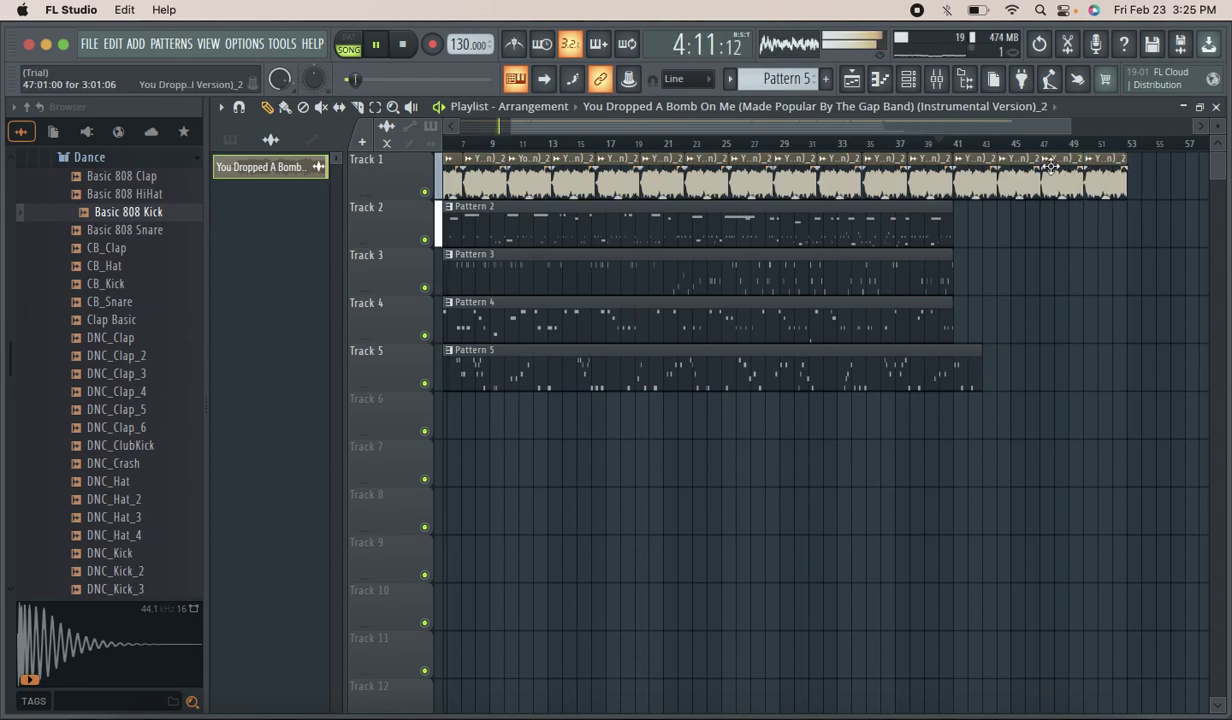
pyautogui.moveTo(1070, 126)
pyautogui.mouseDown()
pyautogui.moveTo(848, 127)
pyautogui.moveTo(1048, 129)
pyautogui.mouseUp()
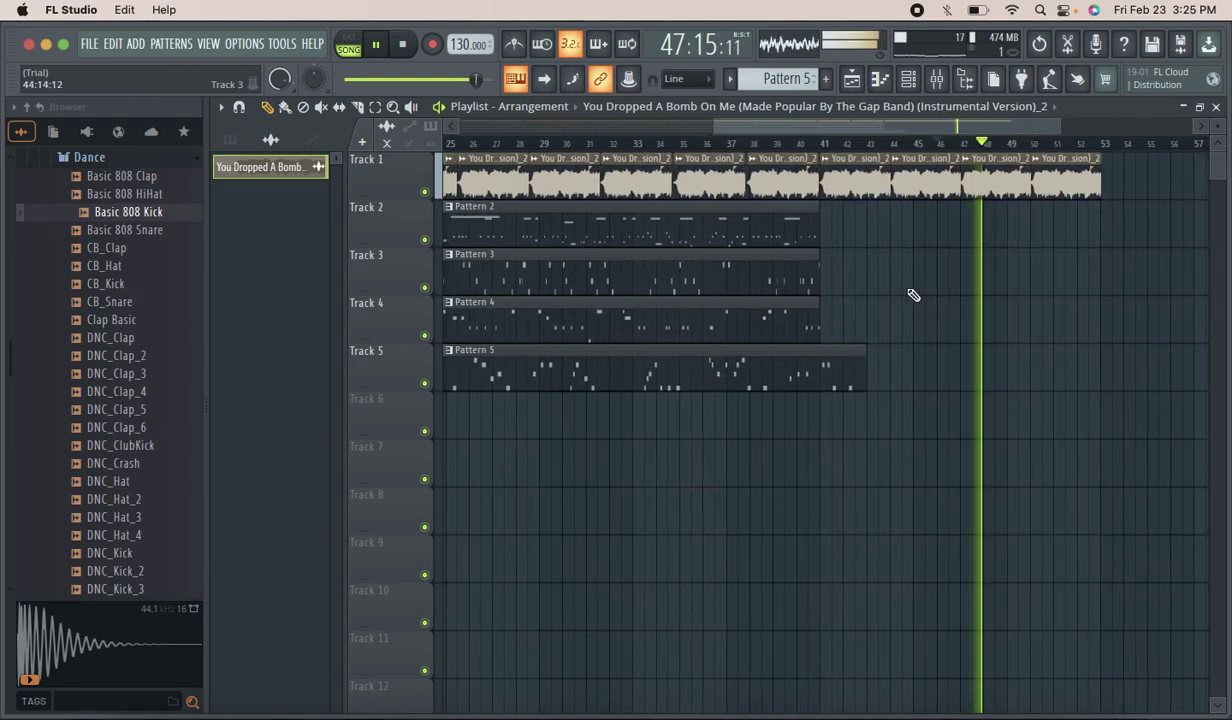
pyautogui.moveTo(957, 126); pyautogui.dragTo(688, 130)
pyautogui.moveTo(807, 126); pyautogui.dragTo(1075, 188)
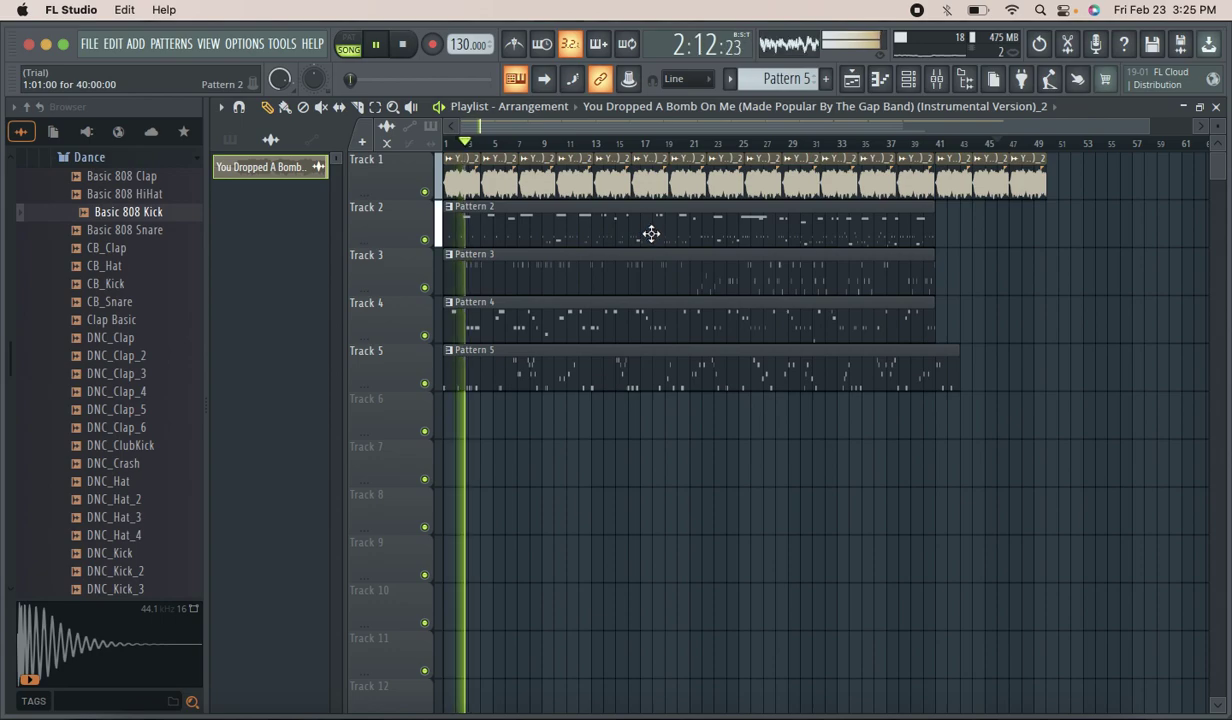
pyautogui.click(466, 358)
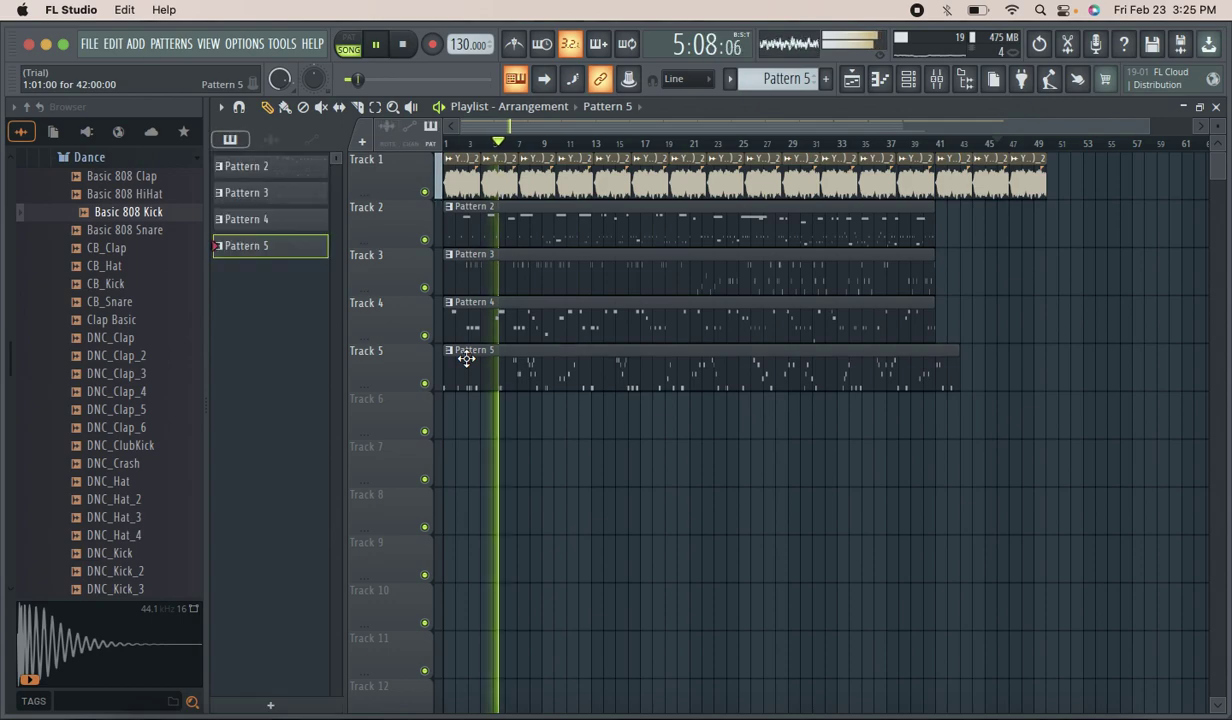
pyautogui.click(908, 79)
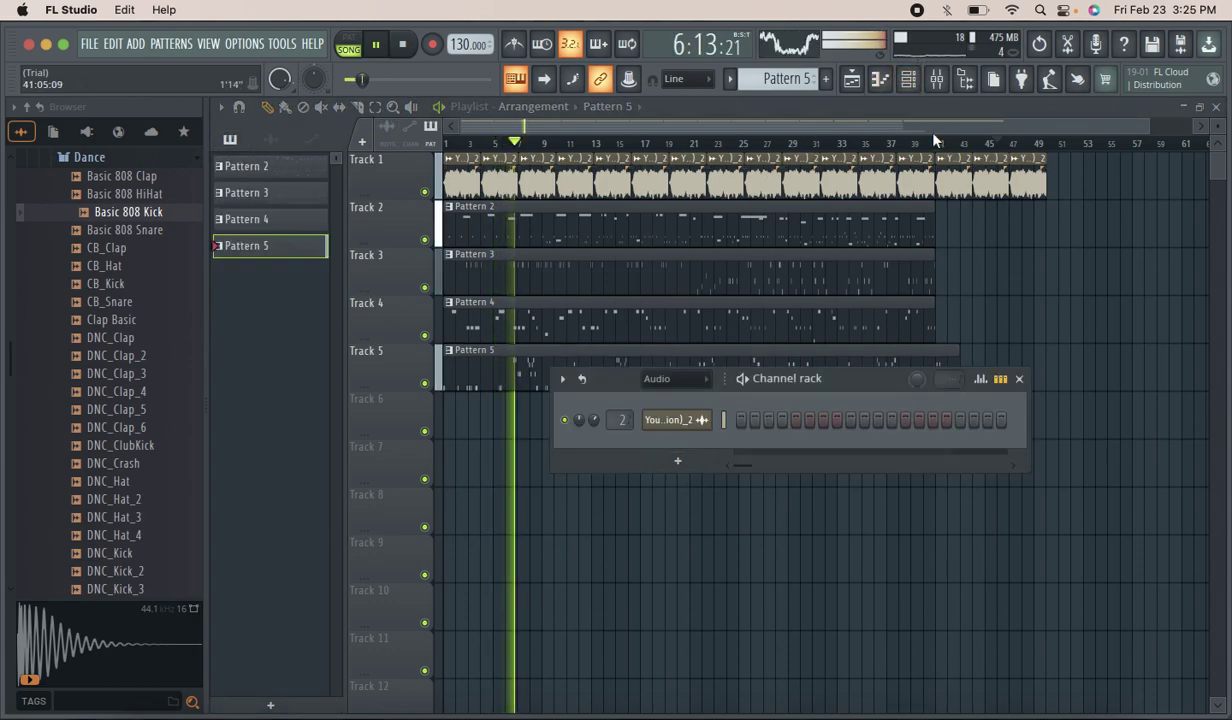
pyautogui.click(525, 360)
pyautogui.click(880, 80)
pyautogui.click(880, 80)
pyautogui.click(880, 80)
pyautogui.click(853, 80)
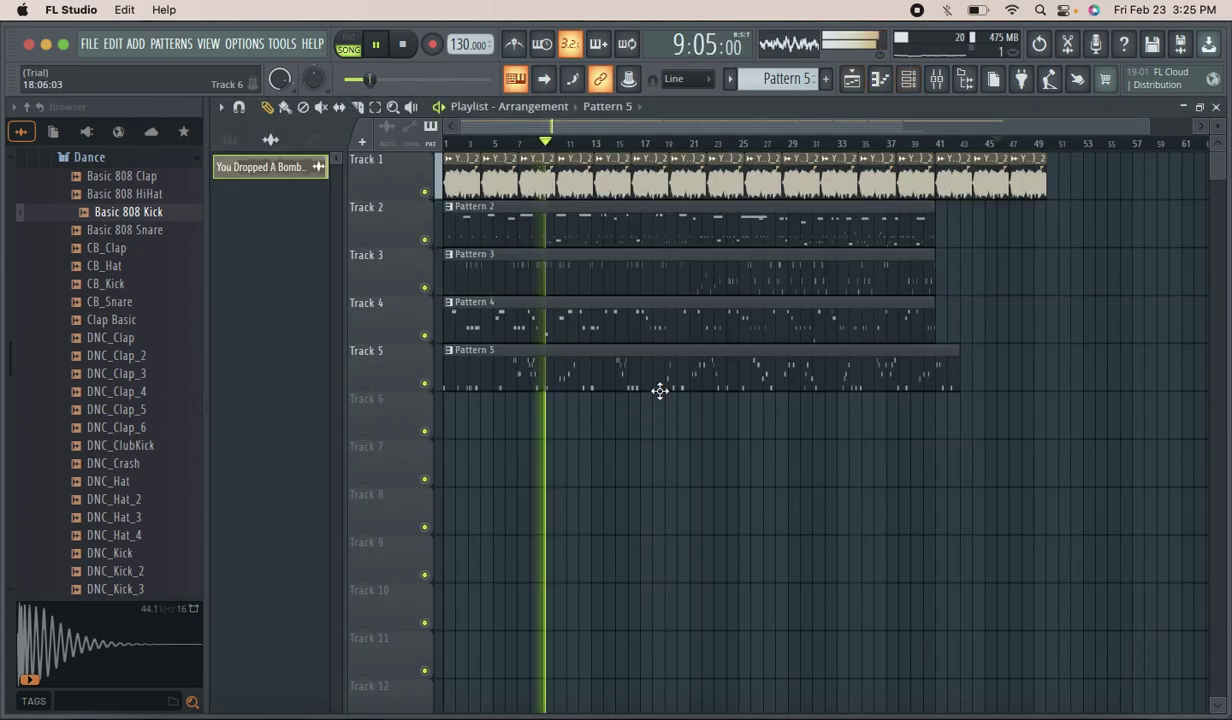
pyautogui.doubleClick(662, 390)
pyautogui.click(908, 80)
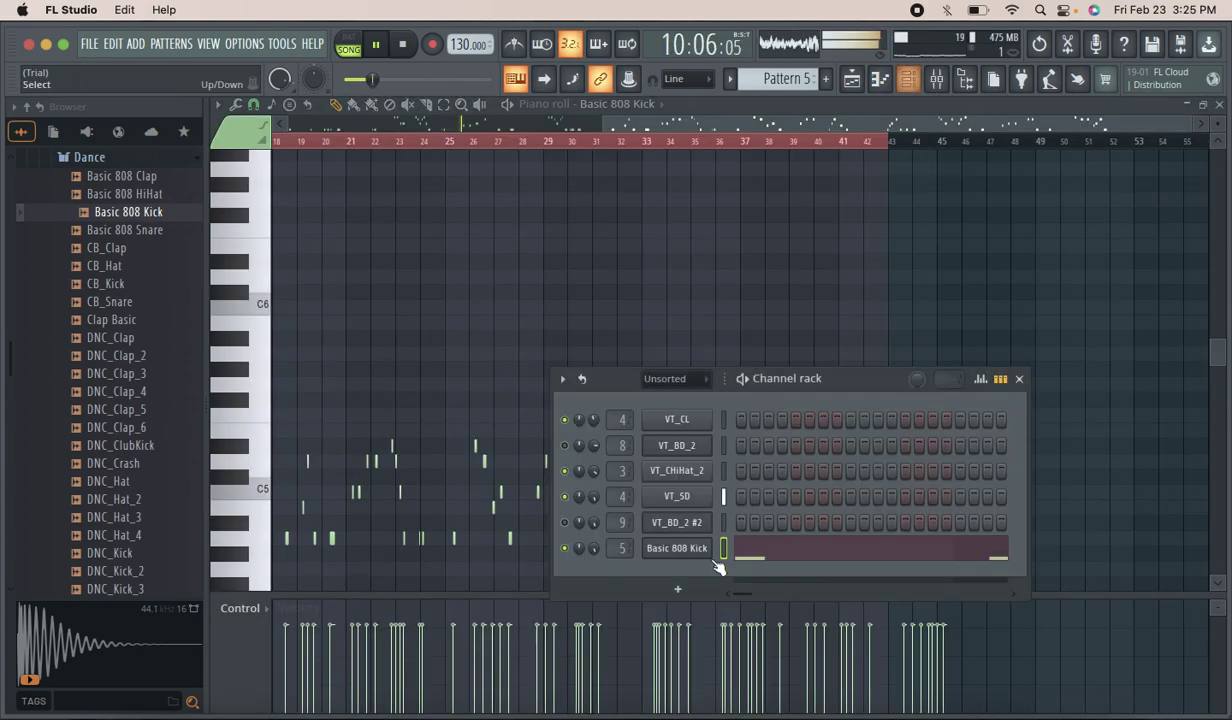
pyautogui.click(677, 548)
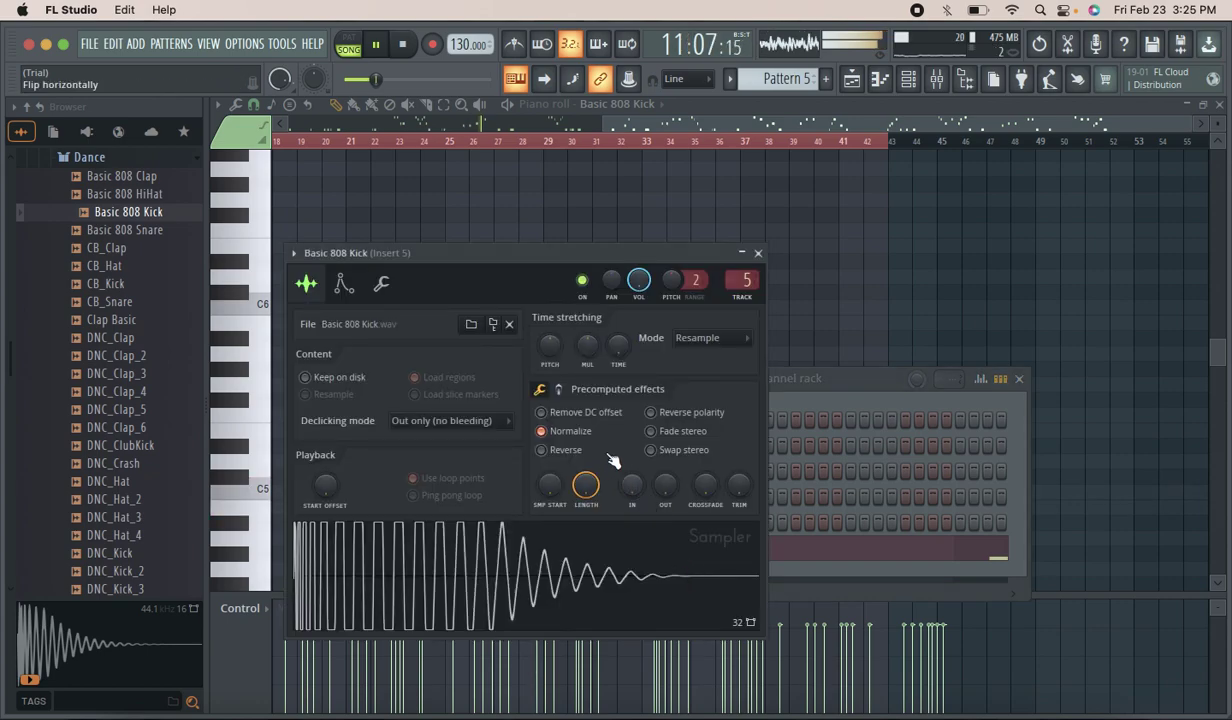
pyautogui.click(562, 389)
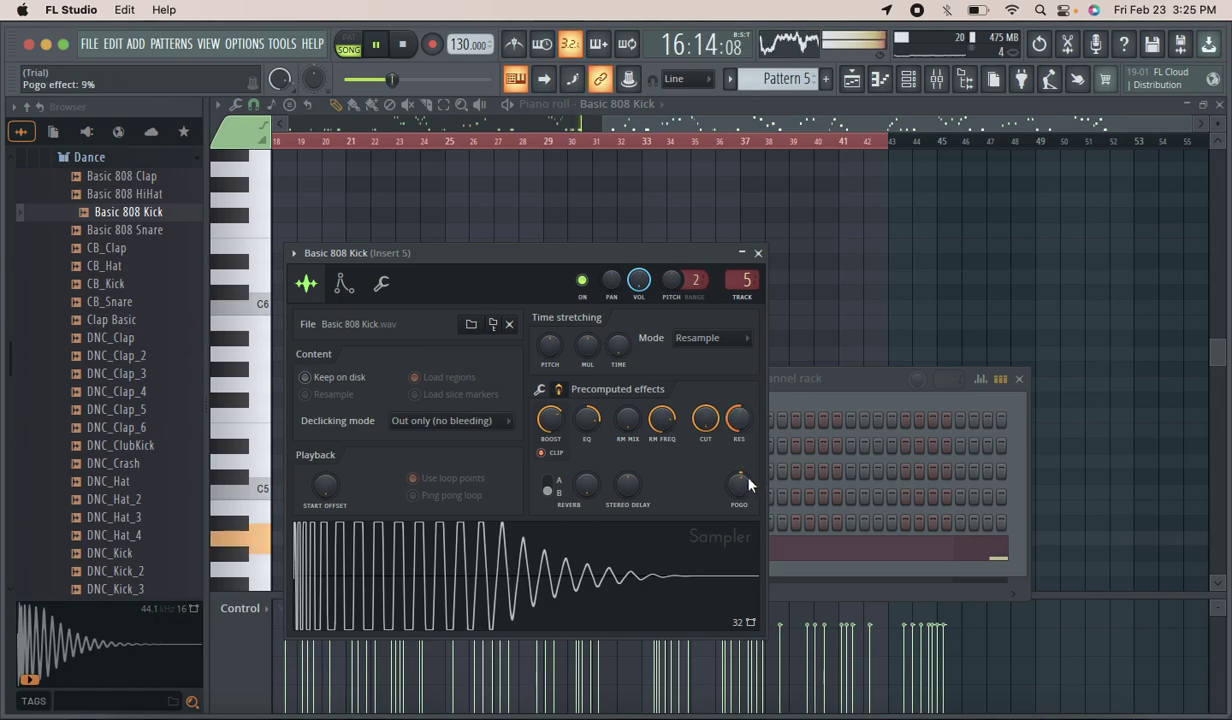
pyautogui.moveTo(739, 485); pyautogui.dragTo(739, 490)
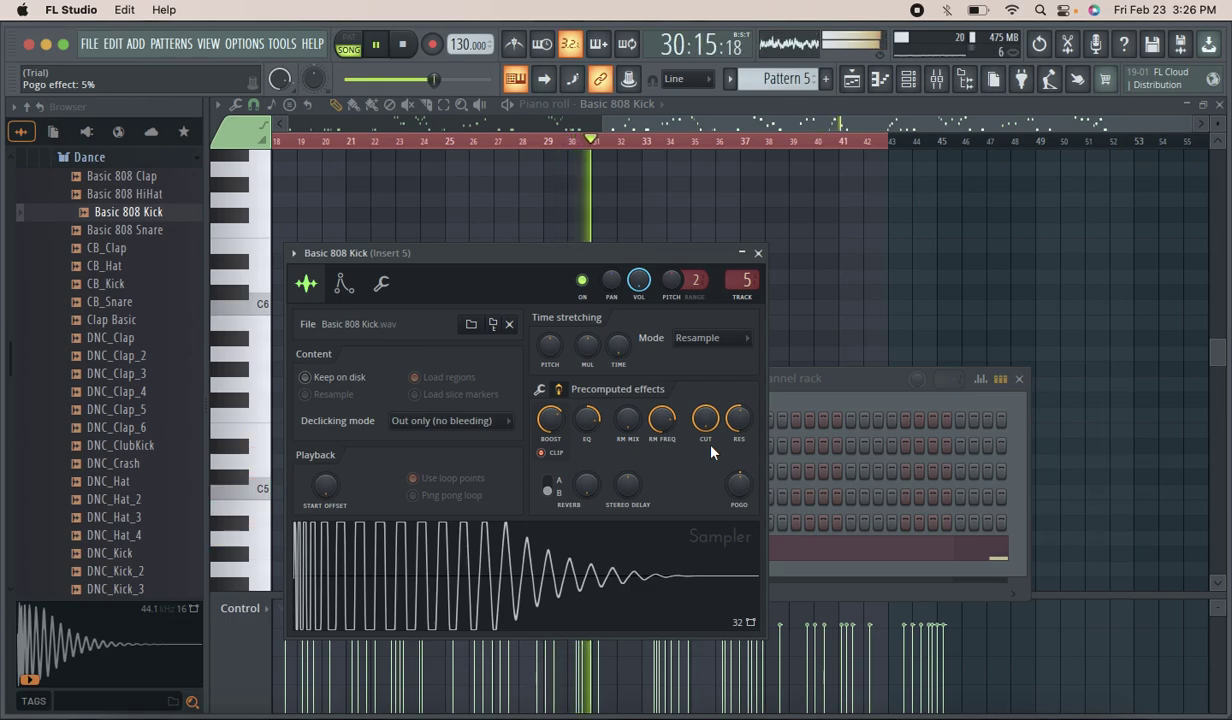
# Apply Quick quantize to the Basic 808 Kick notes in Pattern 5.
pyautogui.click(236, 104)
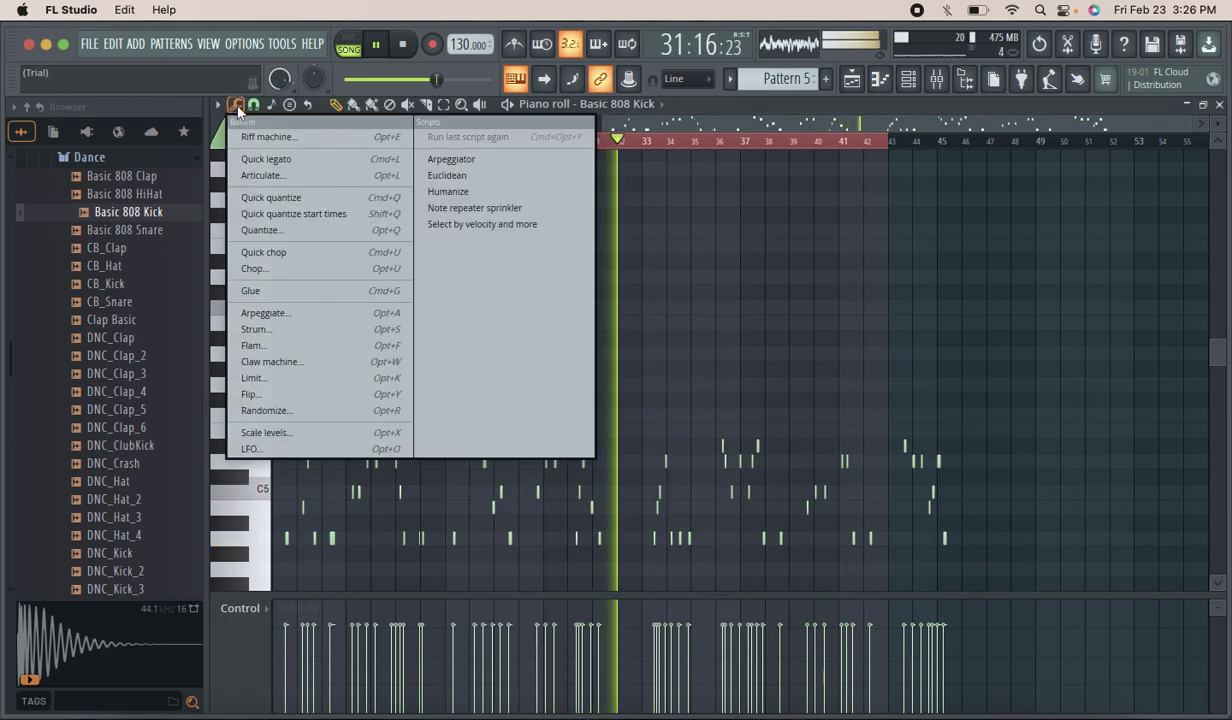
pyautogui.click(284, 199)
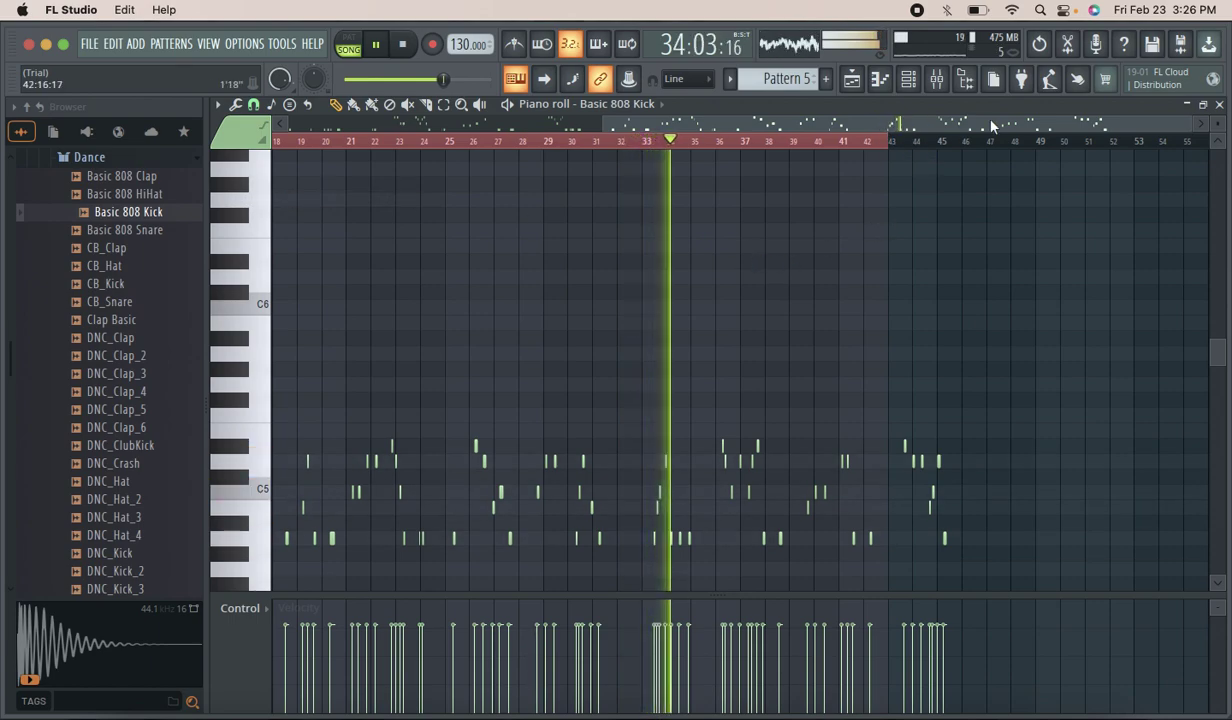
# Shift the C5 note just before bar 34 slightly later, fine-tune the preceding B4 note, and replay from bar 33.
pyautogui.moveTo(1197, 123); pyautogui.dragTo(873, 143)
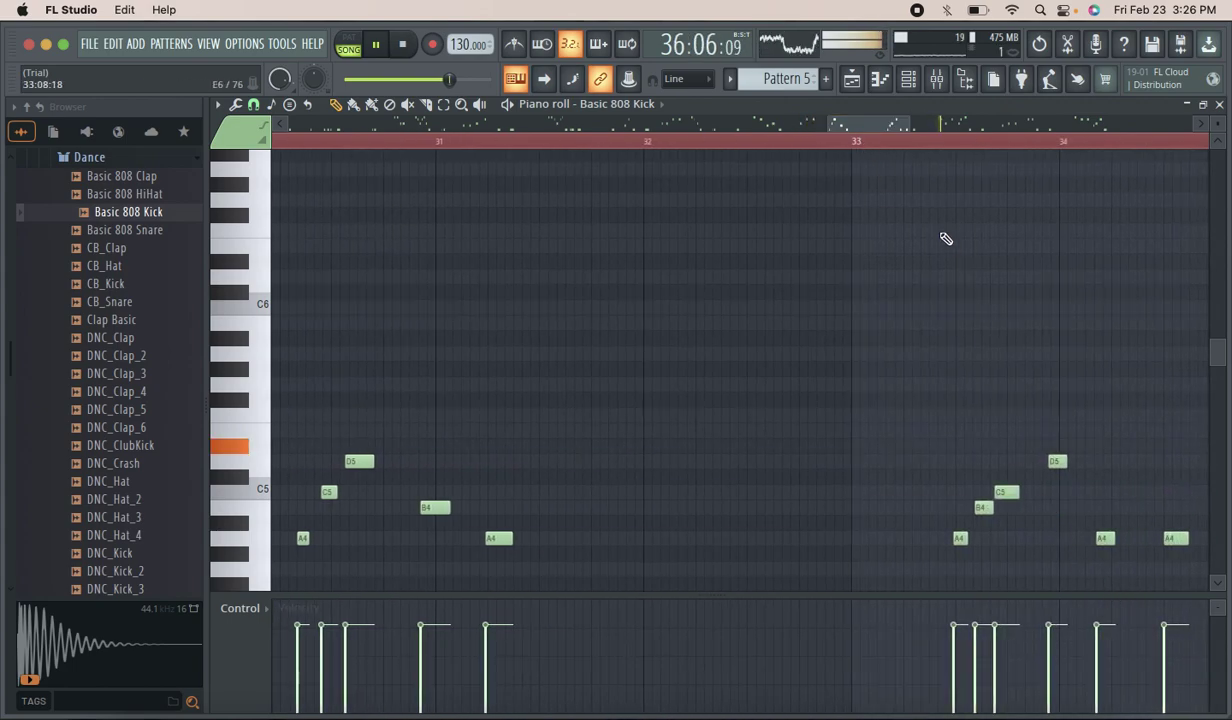
pyautogui.click(835, 143)
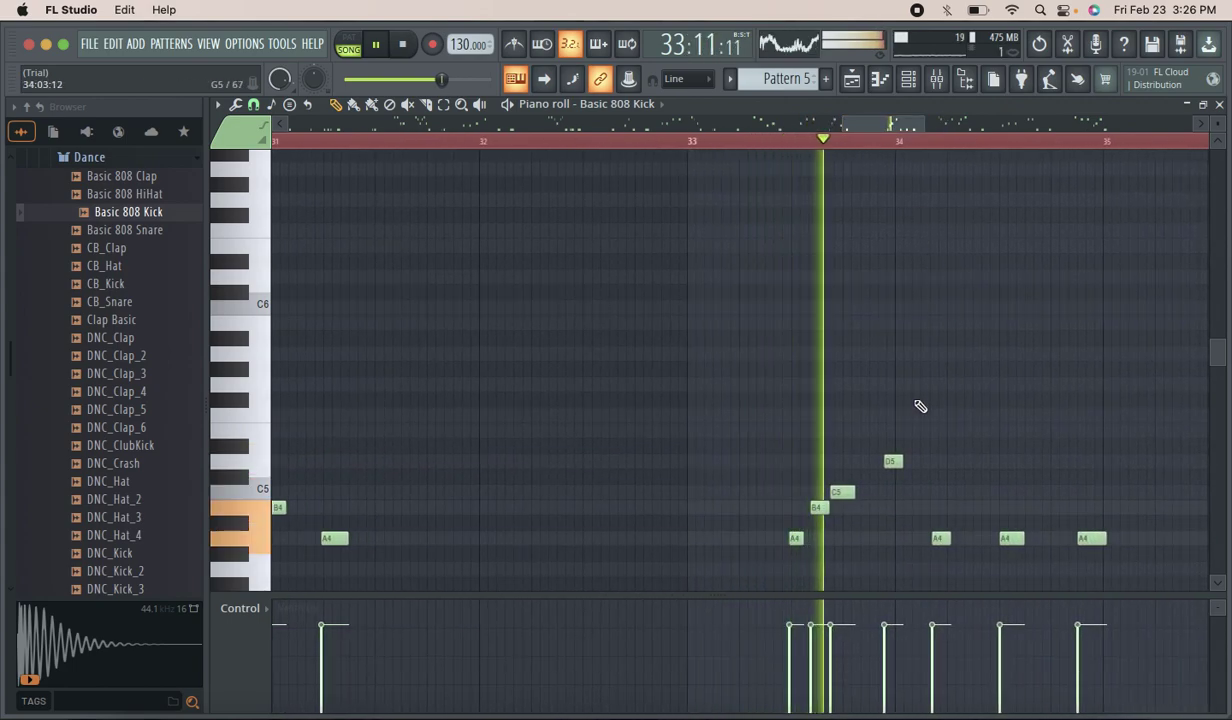
pyautogui.moveTo(817, 510); pyautogui.dragTo(841, 494)
pyautogui.click(712, 143)
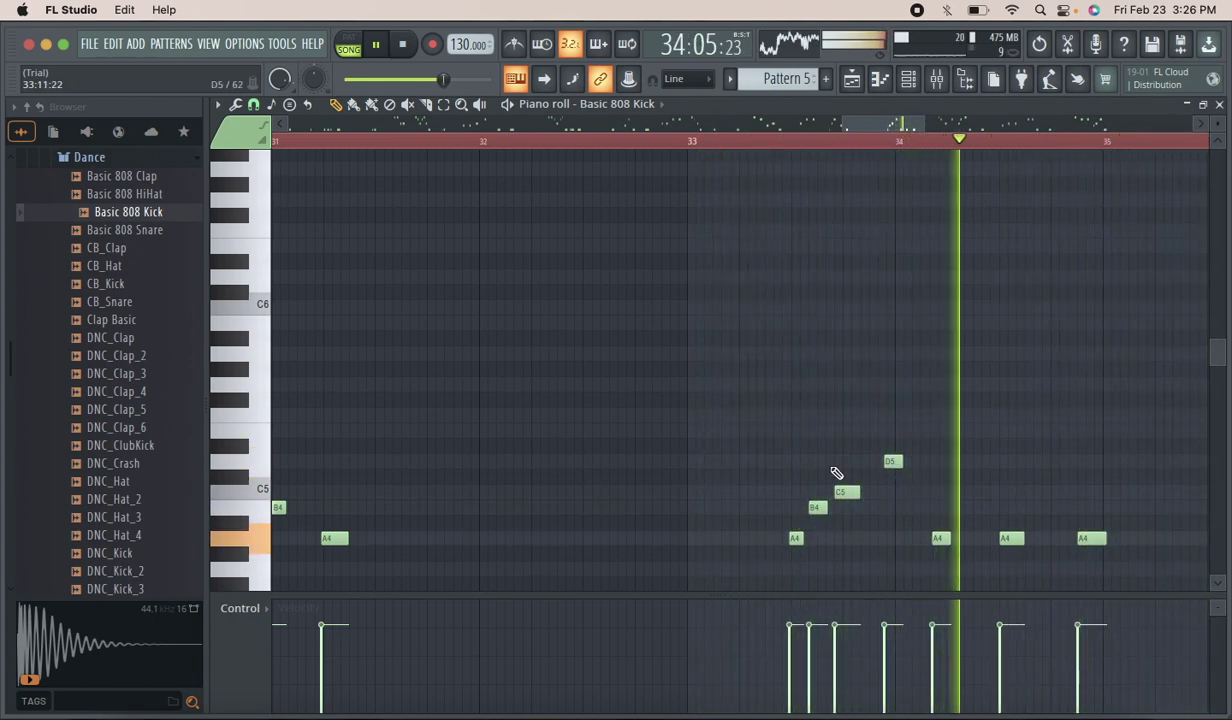
pyautogui.moveTo(845, 493); pyautogui.dragTo(814, 510)
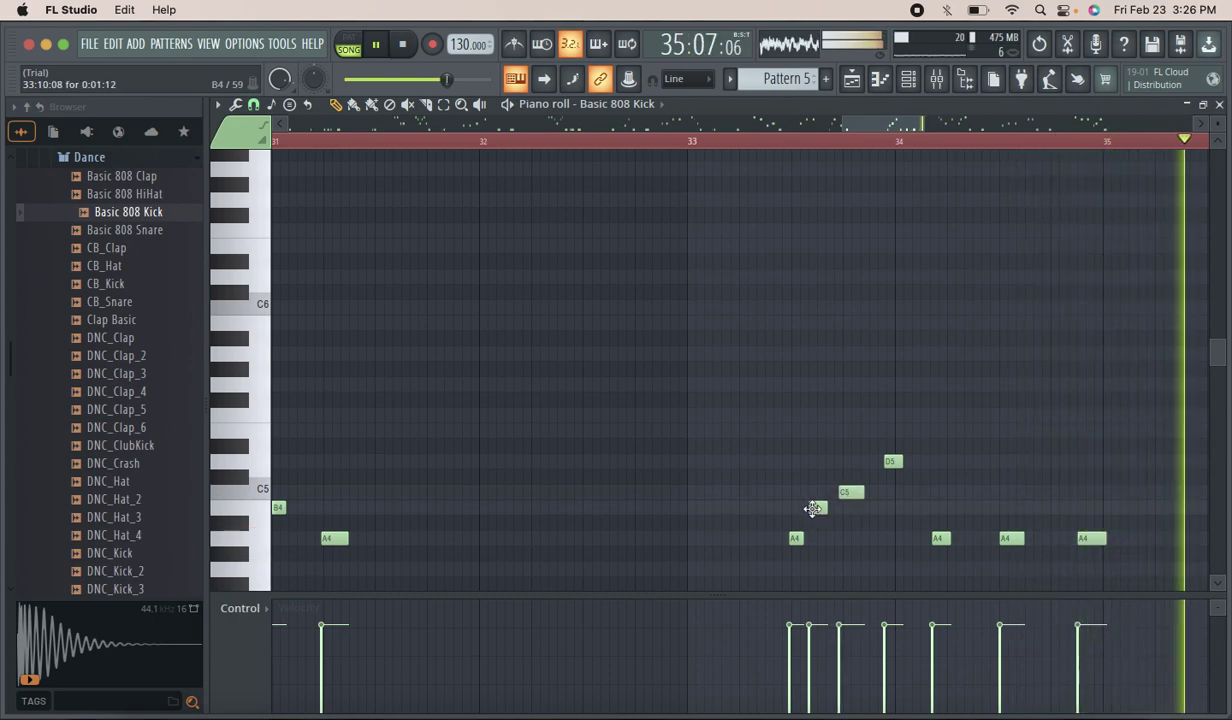
pyautogui.click(721, 143)
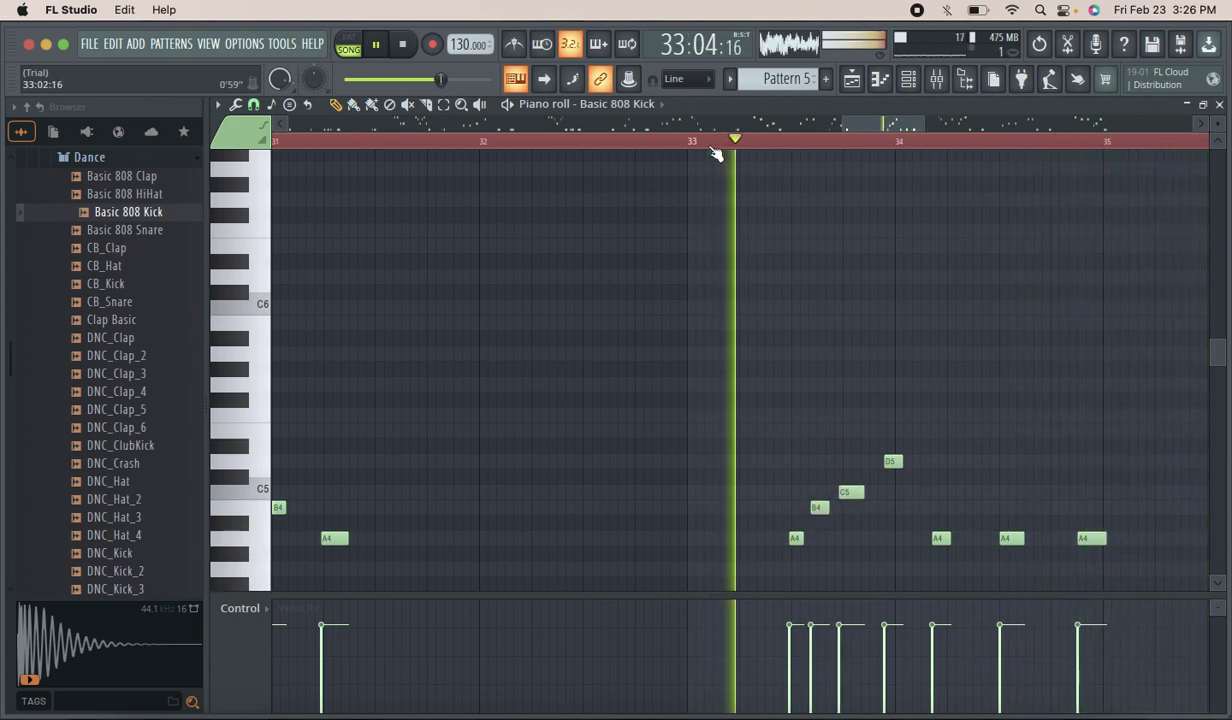
# Nudge the C5, B4 and A4 notes of the rising run before bar 34 slightly later, replaying the passage between moves.
pyautogui.moveTo(856, 497); pyautogui.dragTo(860, 497)
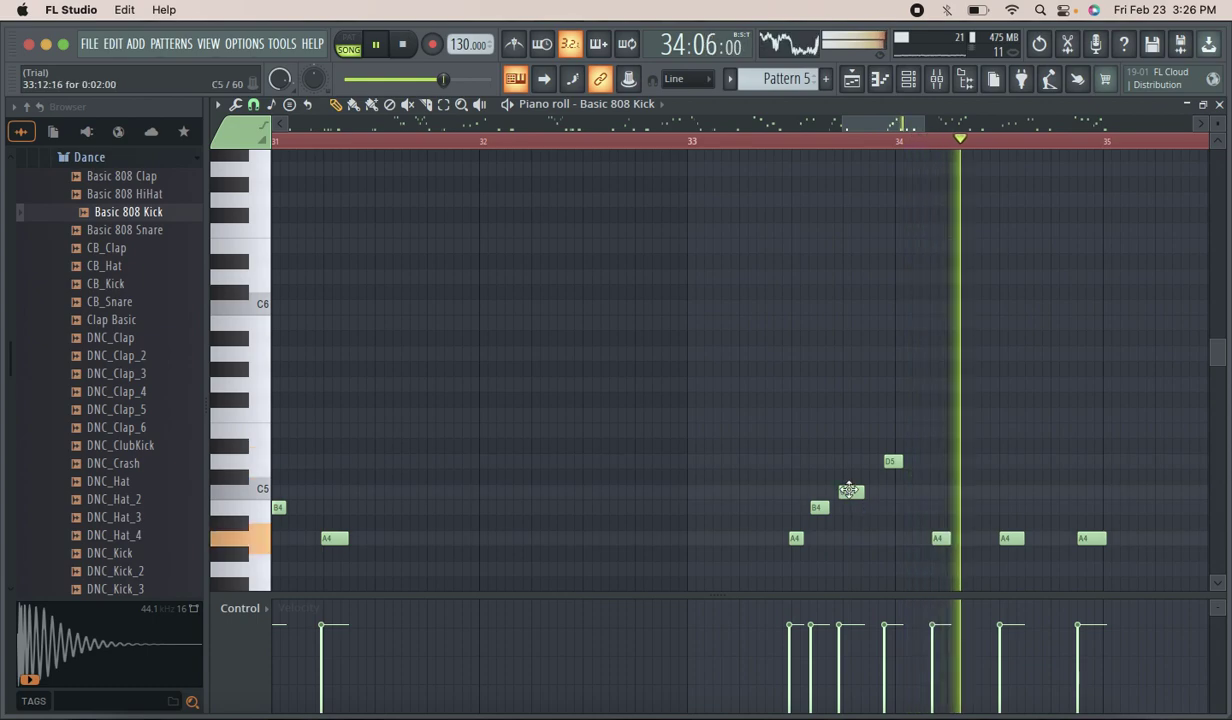
pyautogui.click(712, 145)
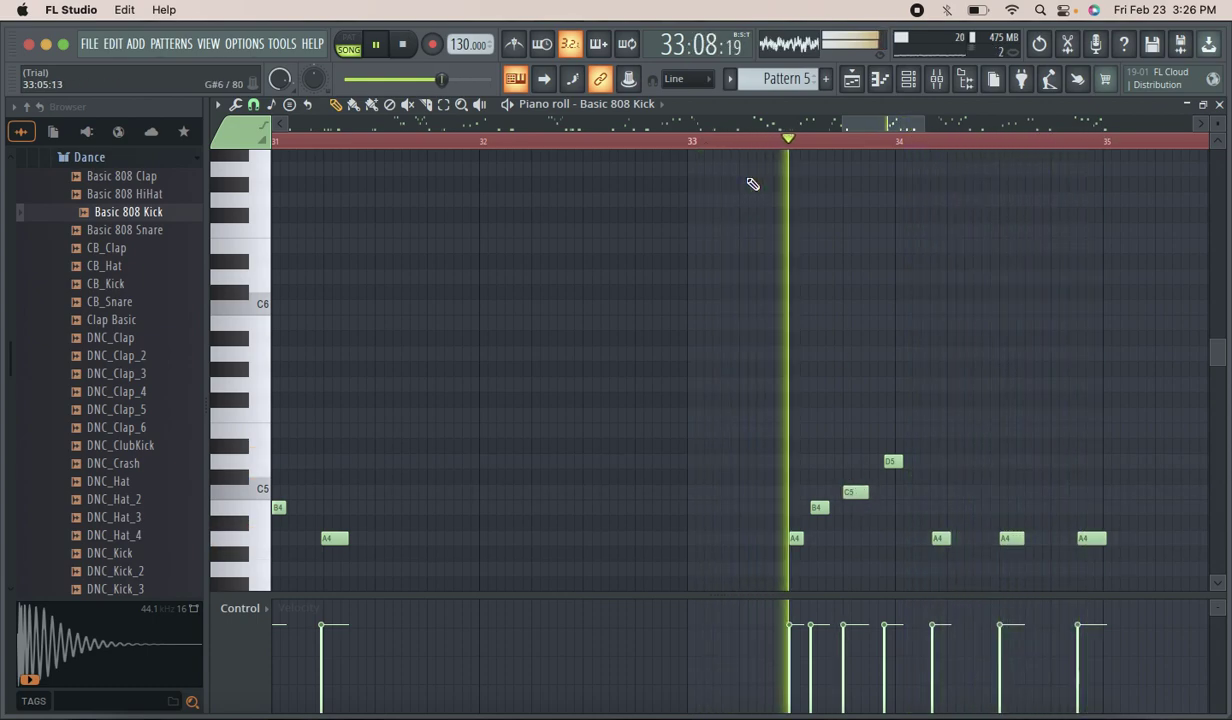
pyautogui.moveTo(819, 510); pyautogui.dragTo(822, 508)
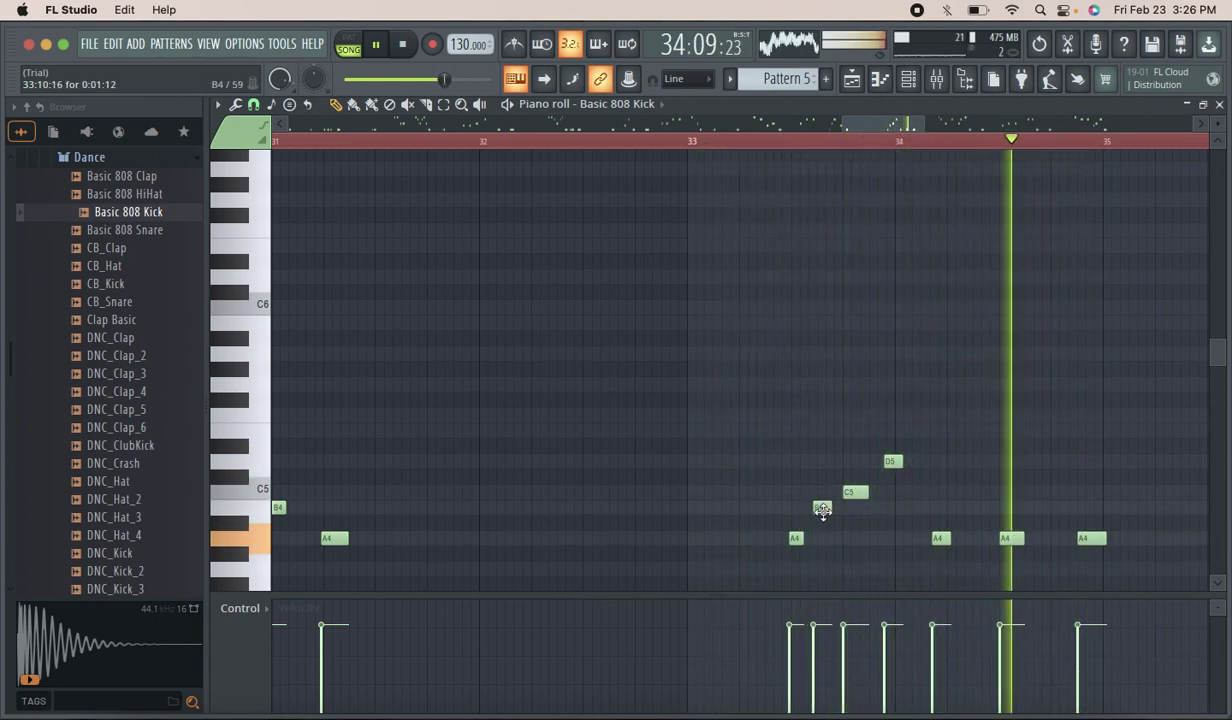
pyautogui.click(712, 141)
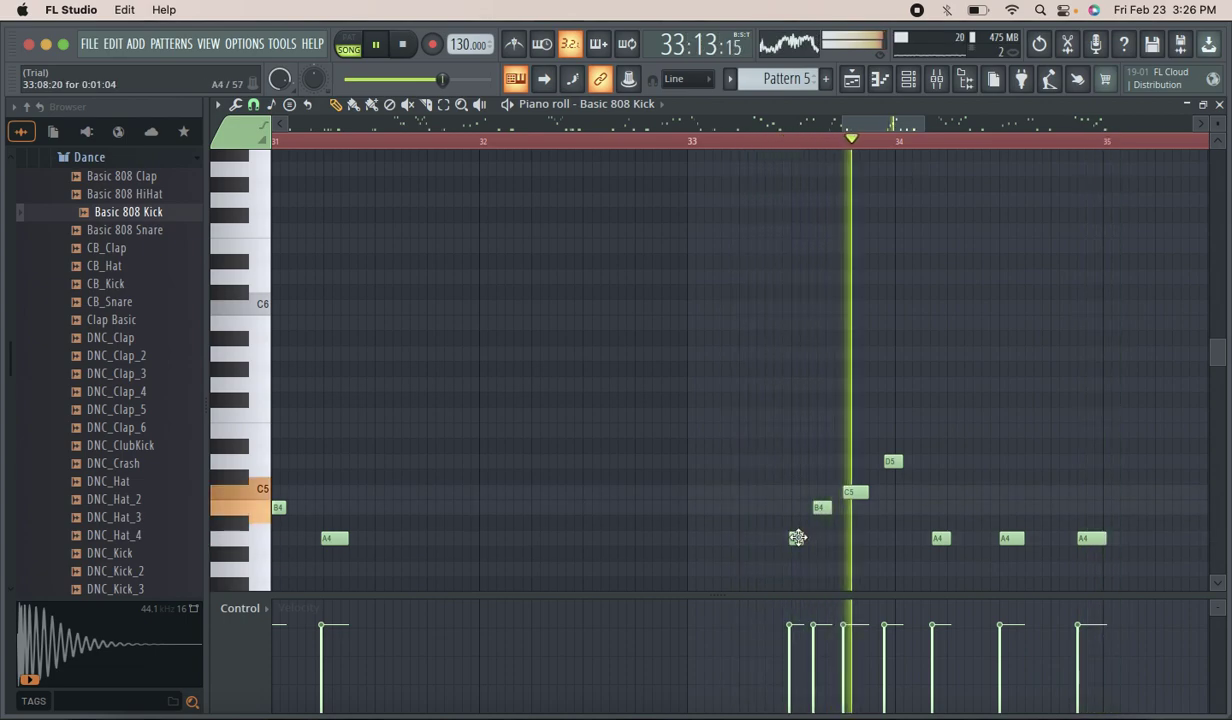
pyautogui.moveTo(795, 538); pyautogui.dragTo(800, 538)
pyautogui.click(668, 141)
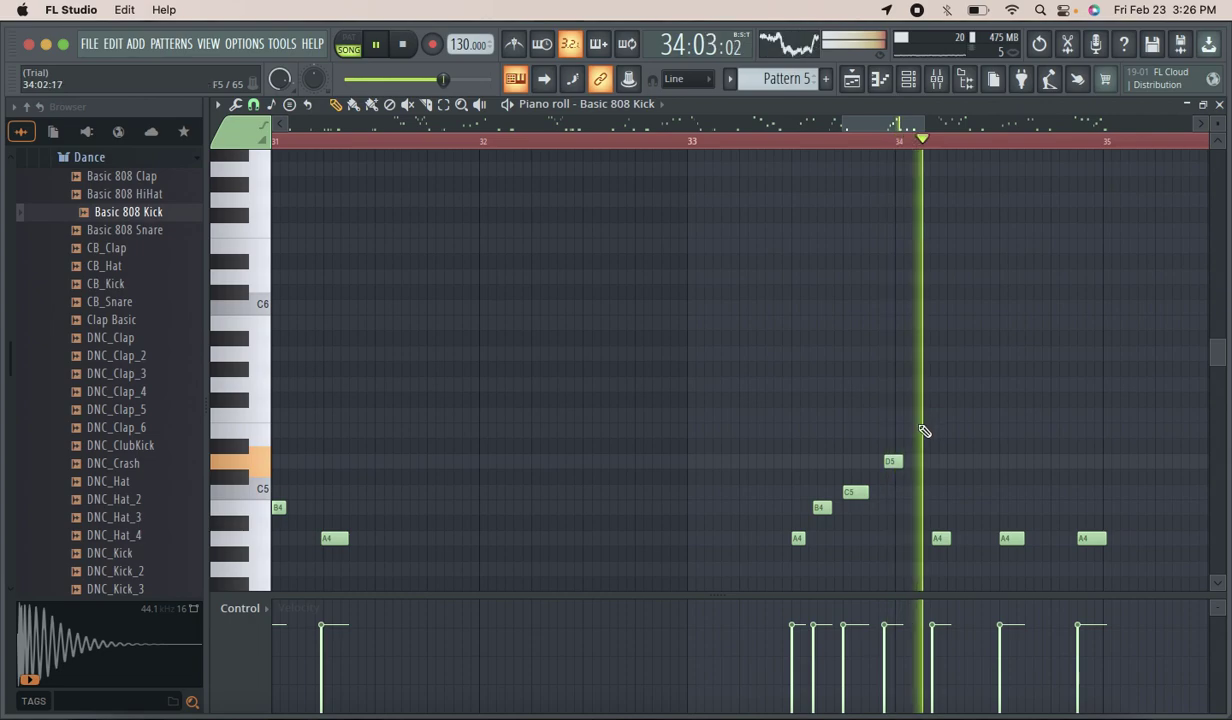
# Raise the velocities of the Basic 808 Kick notes across Pattern 5 to 100%.
pyautogui.moveTo(897, 129); pyautogui.dragTo(928, 132)
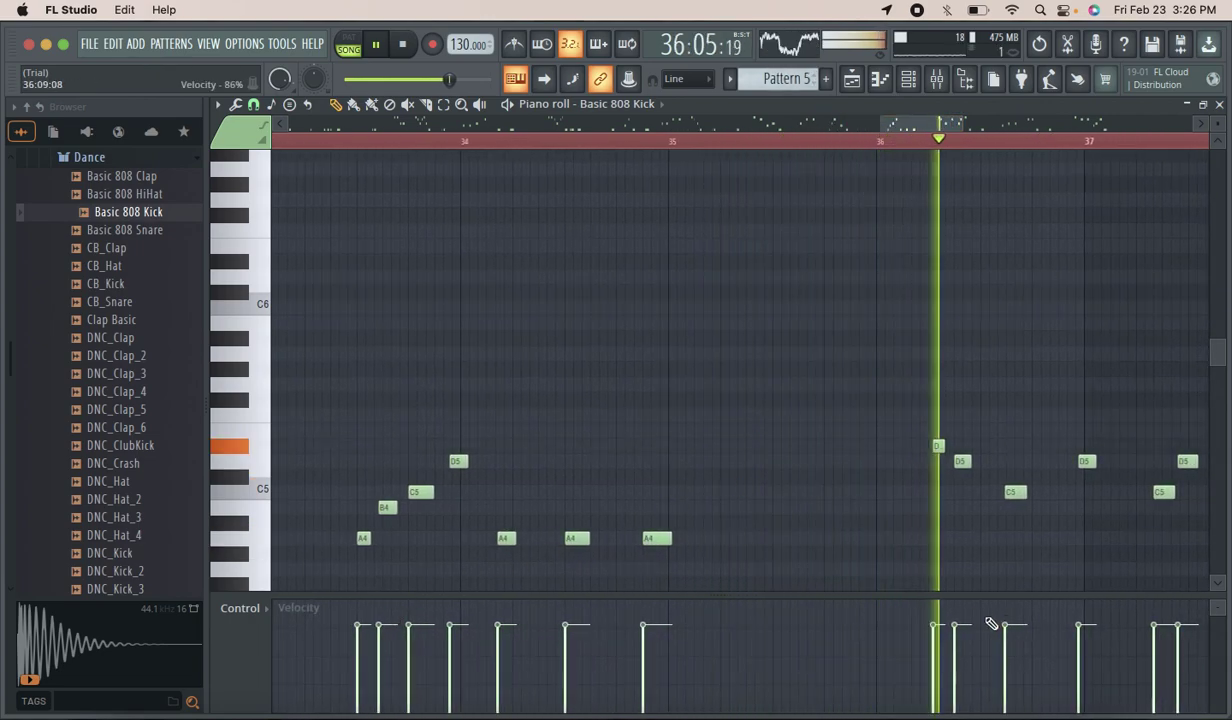
pyautogui.moveTo(931, 129); pyautogui.dragTo(1112, 152)
pyautogui.moveTo(1203, 607)
pyautogui.mouseDown()
pyautogui.moveTo(773, 572)
pyautogui.moveTo(264, 553)
pyautogui.mouseUp()
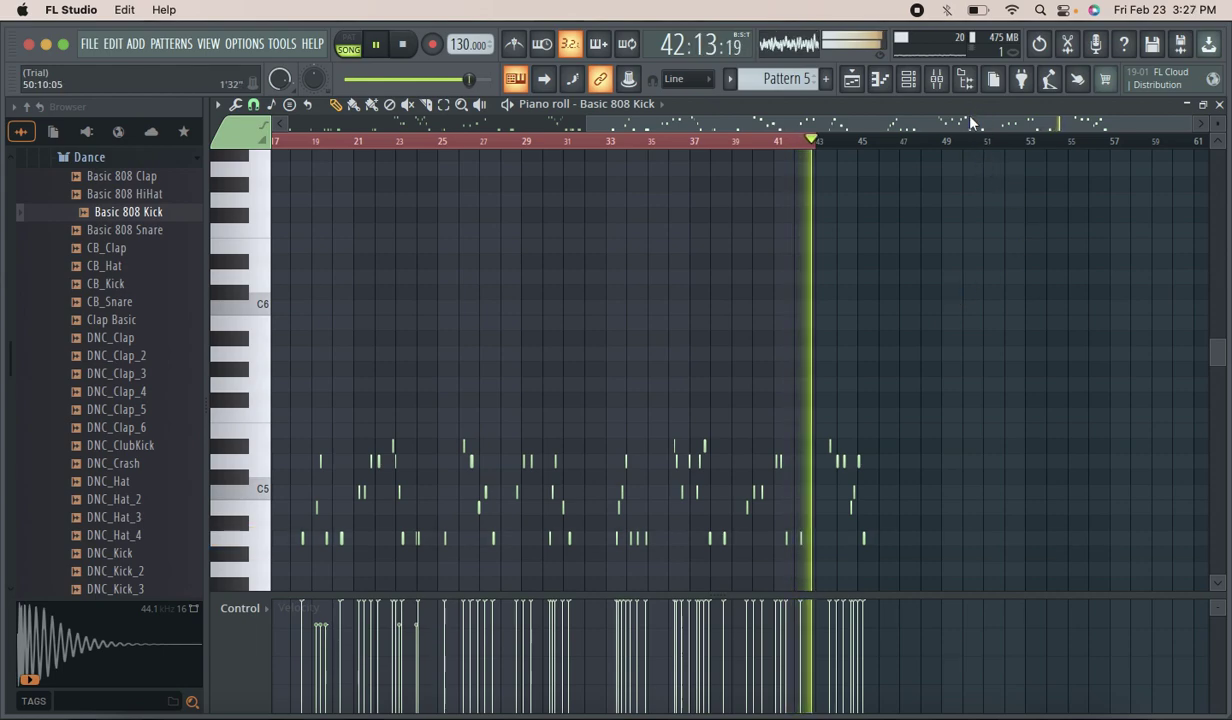
pyautogui.moveTo(1048, 122); pyautogui.dragTo(745, 124)
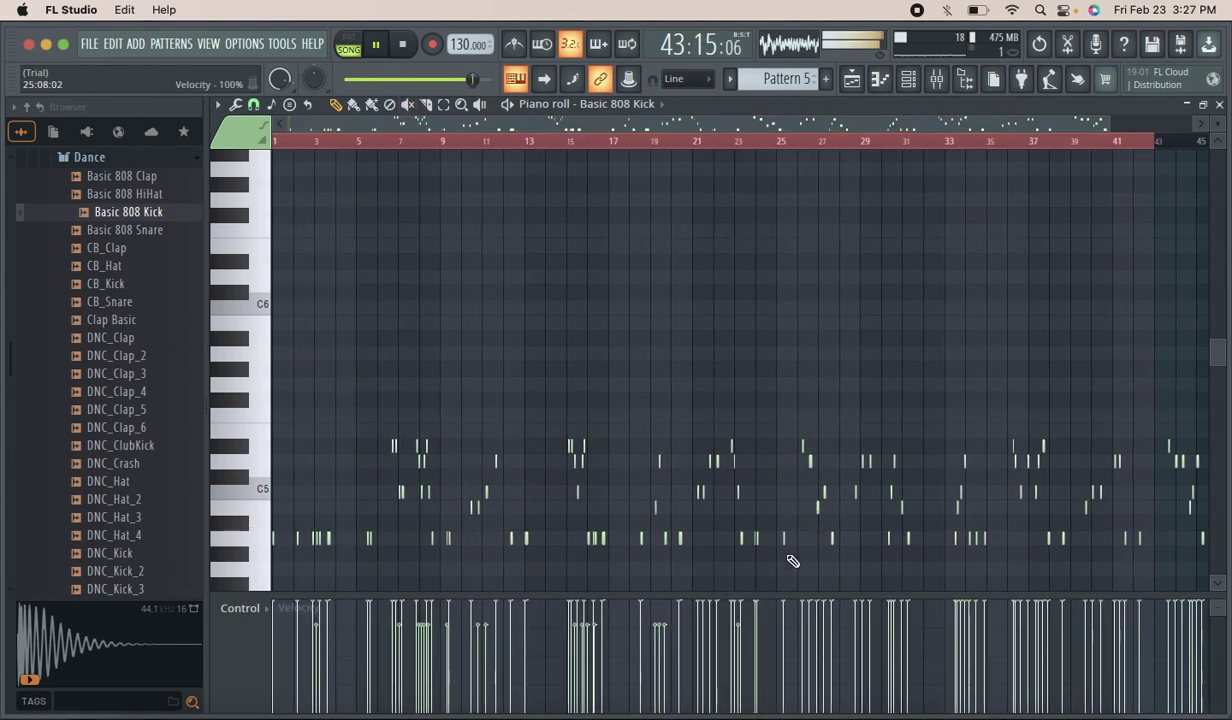
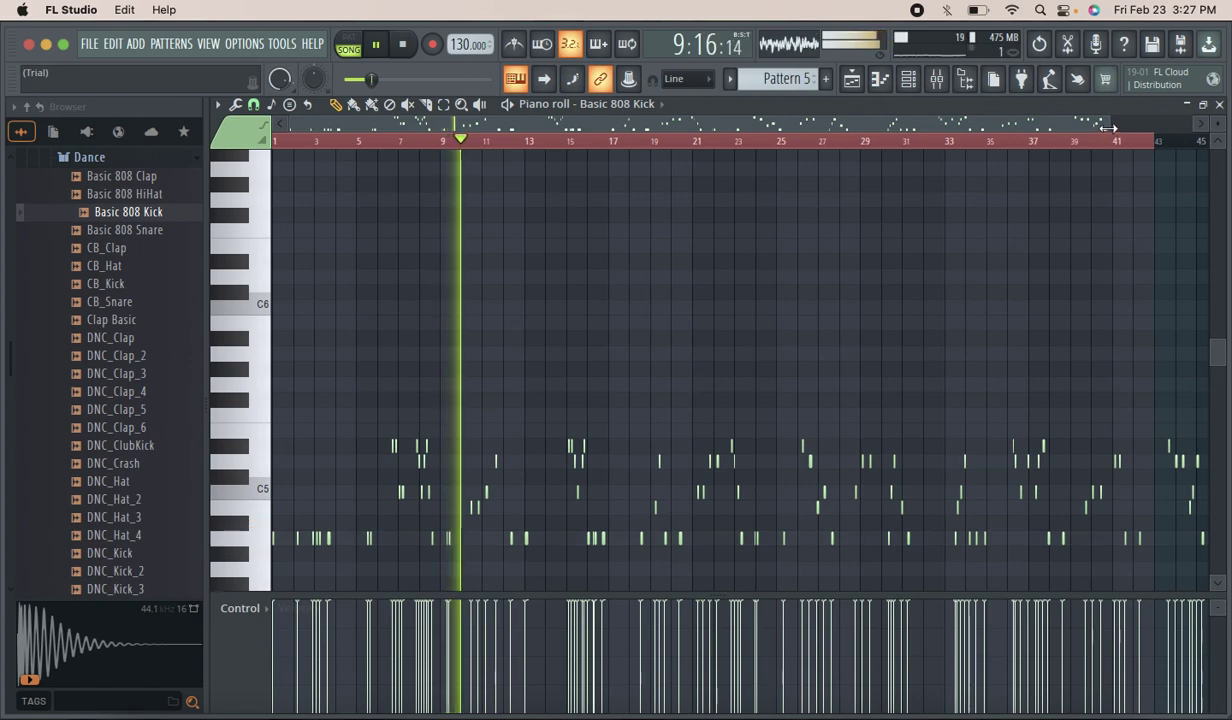
pyautogui.click(910, 80)
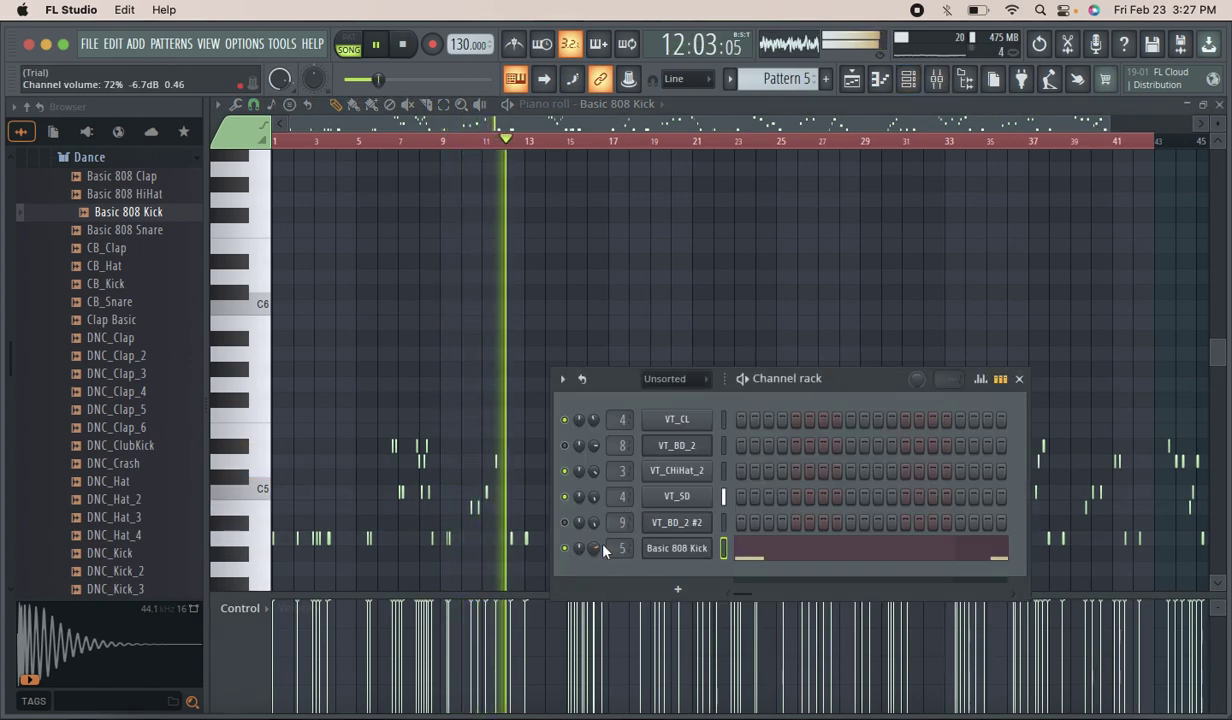
pyautogui.click(672, 548)
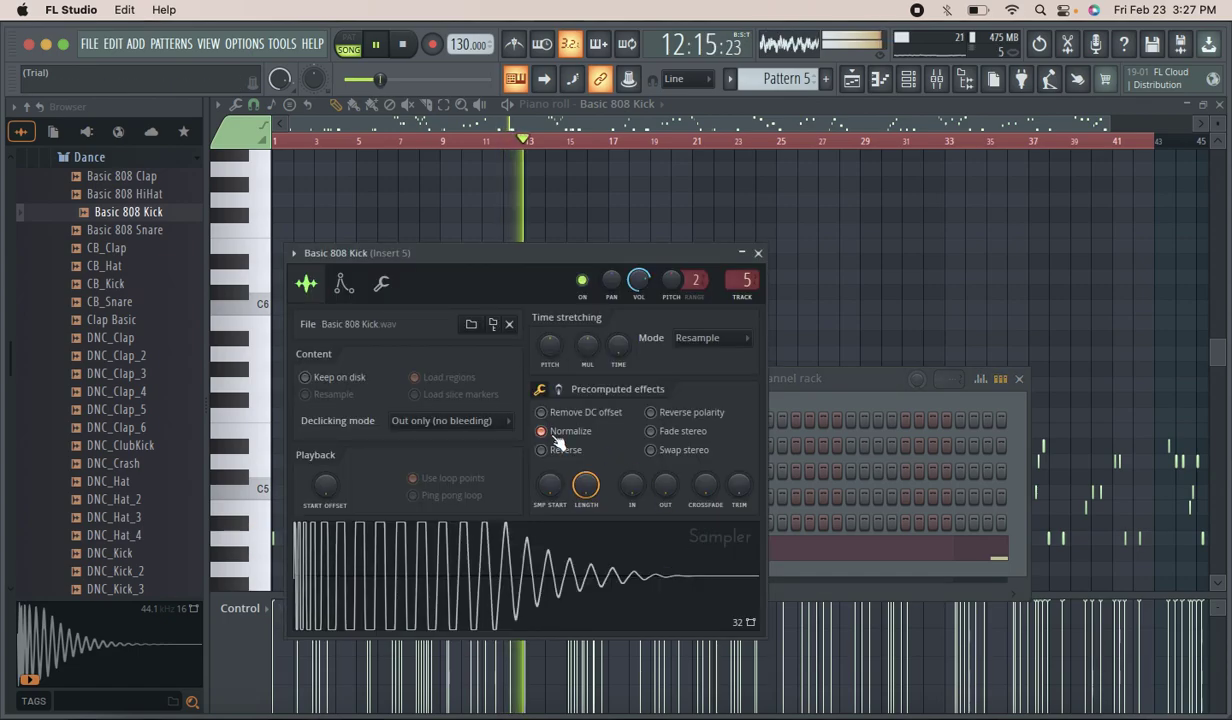
pyautogui.click(560, 390)
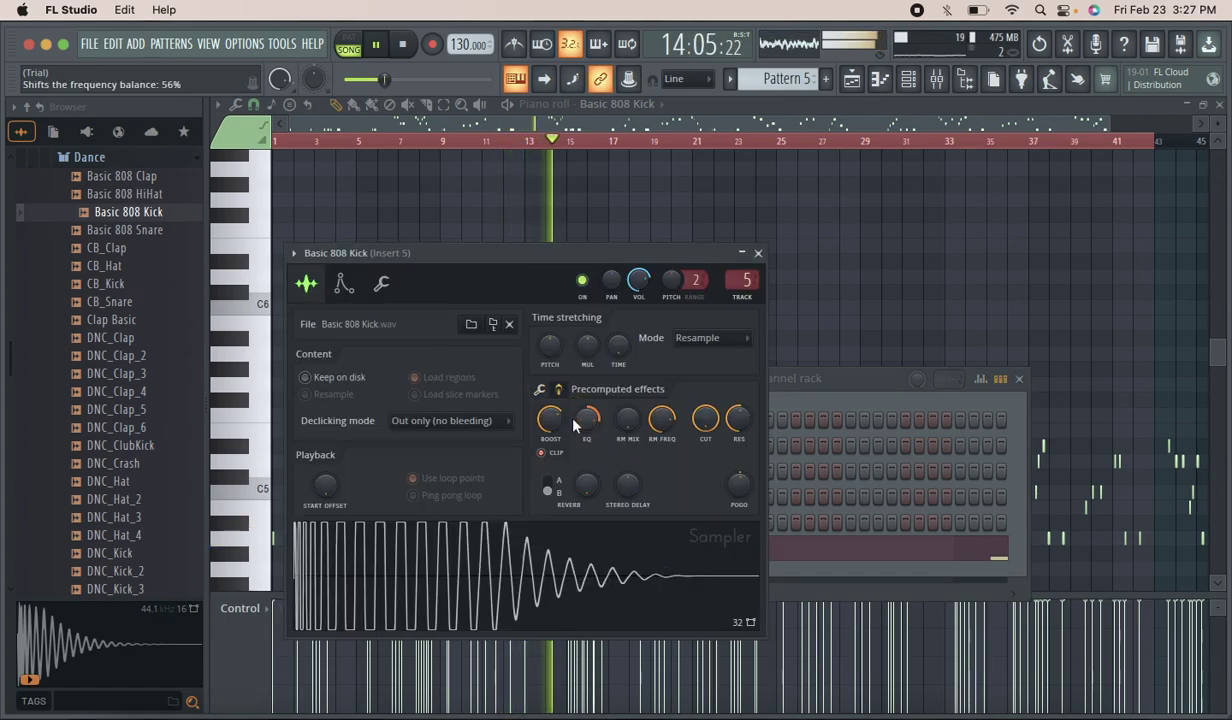
pyautogui.moveTo(549, 420); pyautogui.dragTo(549, 430)
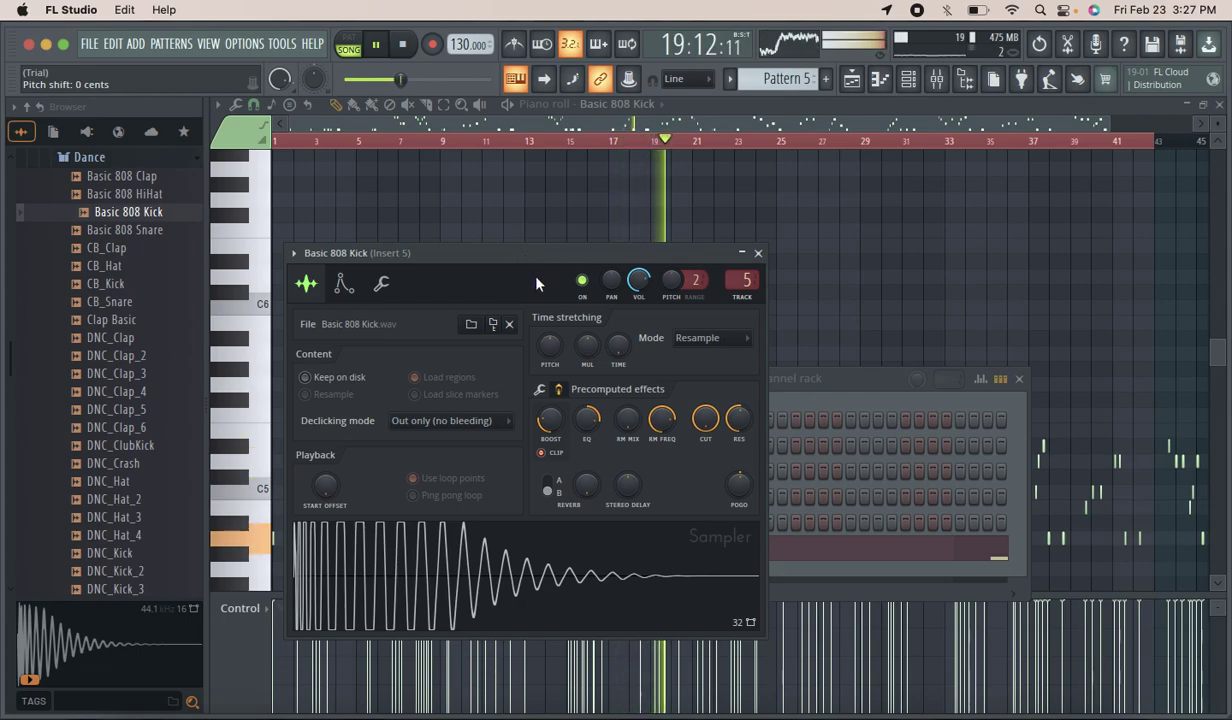
pyautogui.click(758, 253)
# Add Maximus to slot 4 of mixer Insert 5 and load its Clear master RMS preset.
pyautogui.click(945, 82)
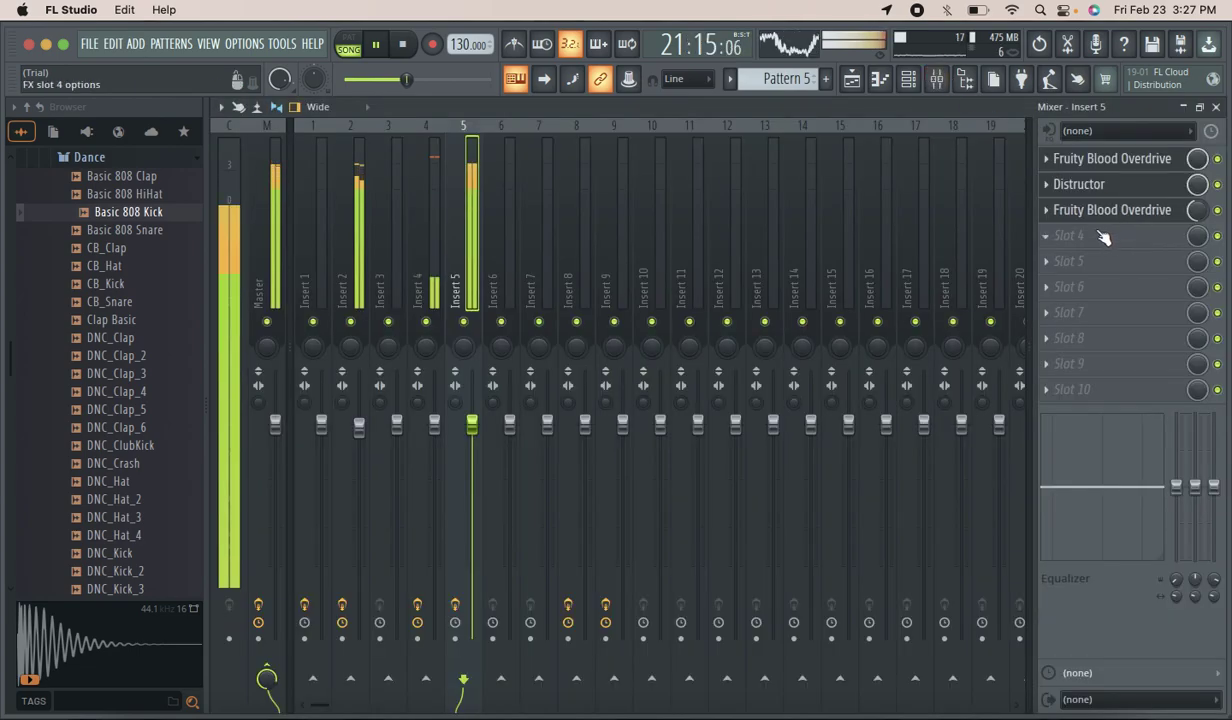
pyautogui.click(1058, 235)
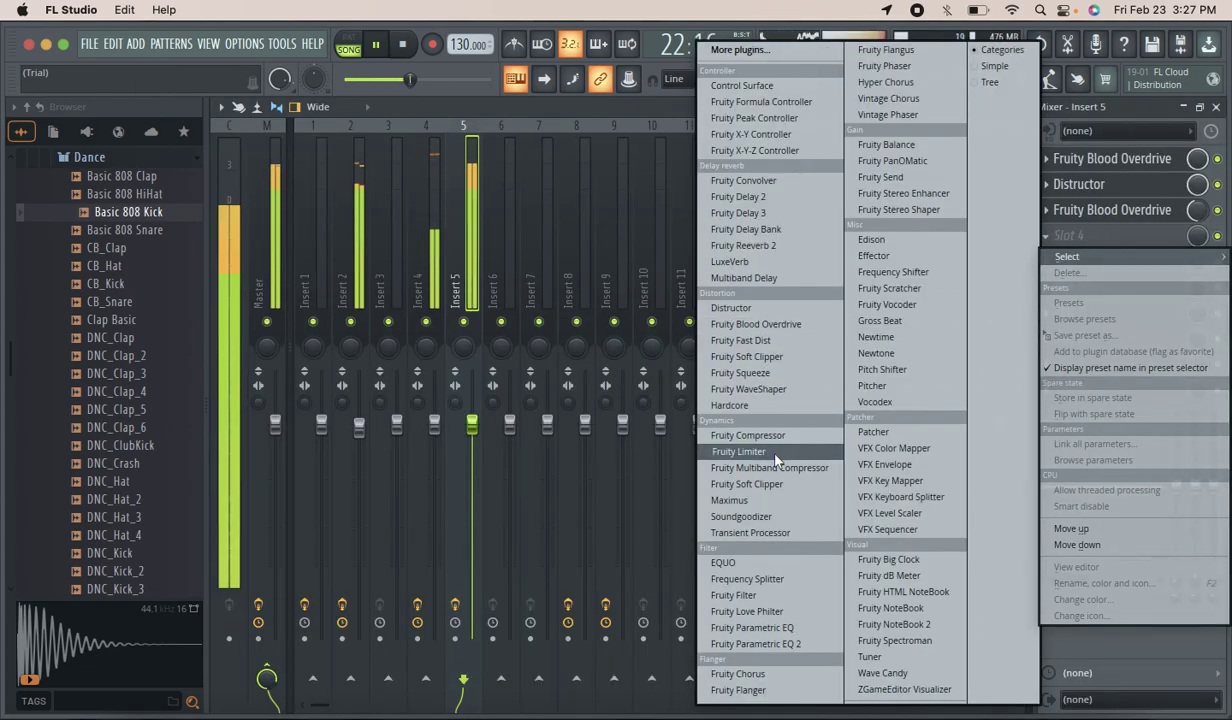
pyautogui.click(729, 500)
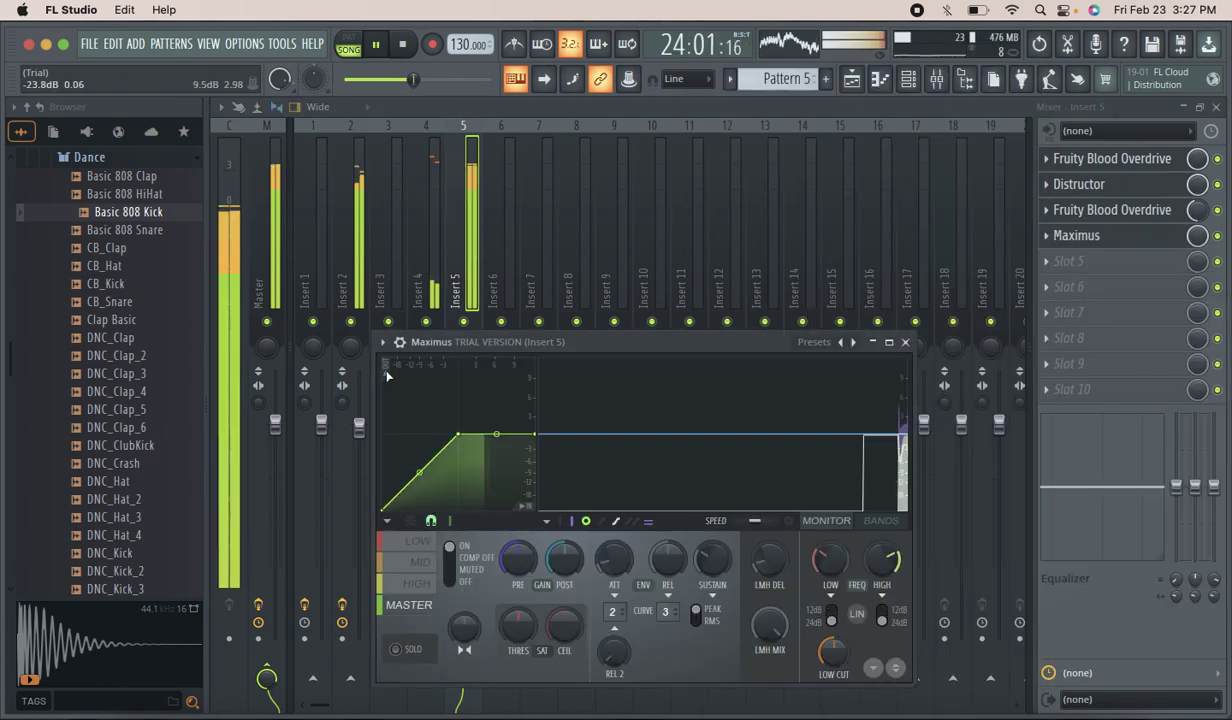
pyautogui.click(384, 343)
pyautogui.moveTo(446, 380)
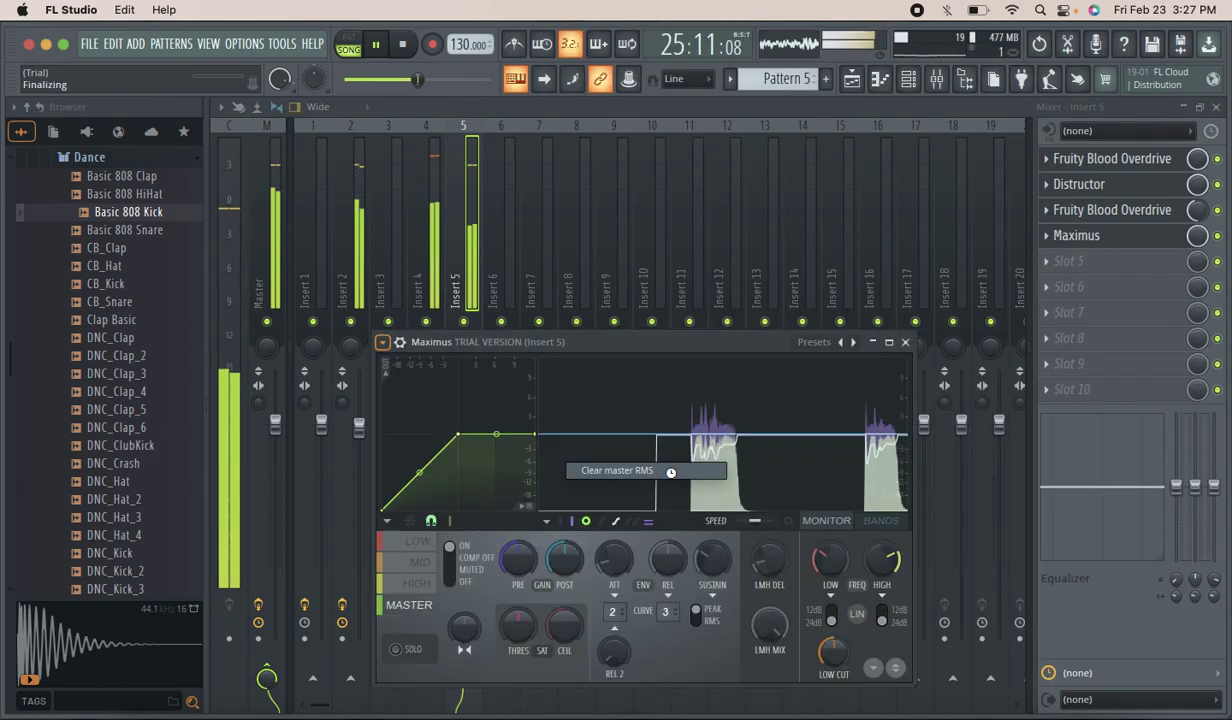
pyautogui.click(671, 480)
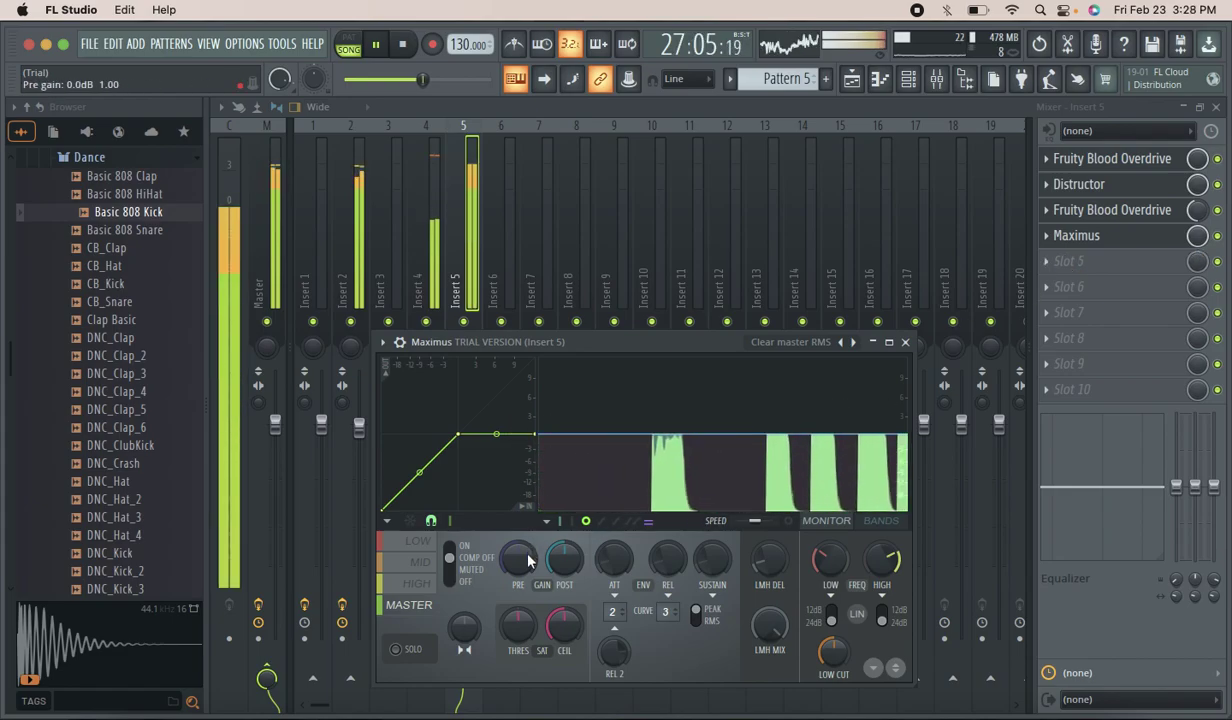
# Lower Maximus's master post gain moderately and adjust the mix level of its effect slot on Insert 5.
pyautogui.moveTo(562, 559); pyautogui.dragTo(558, 549)
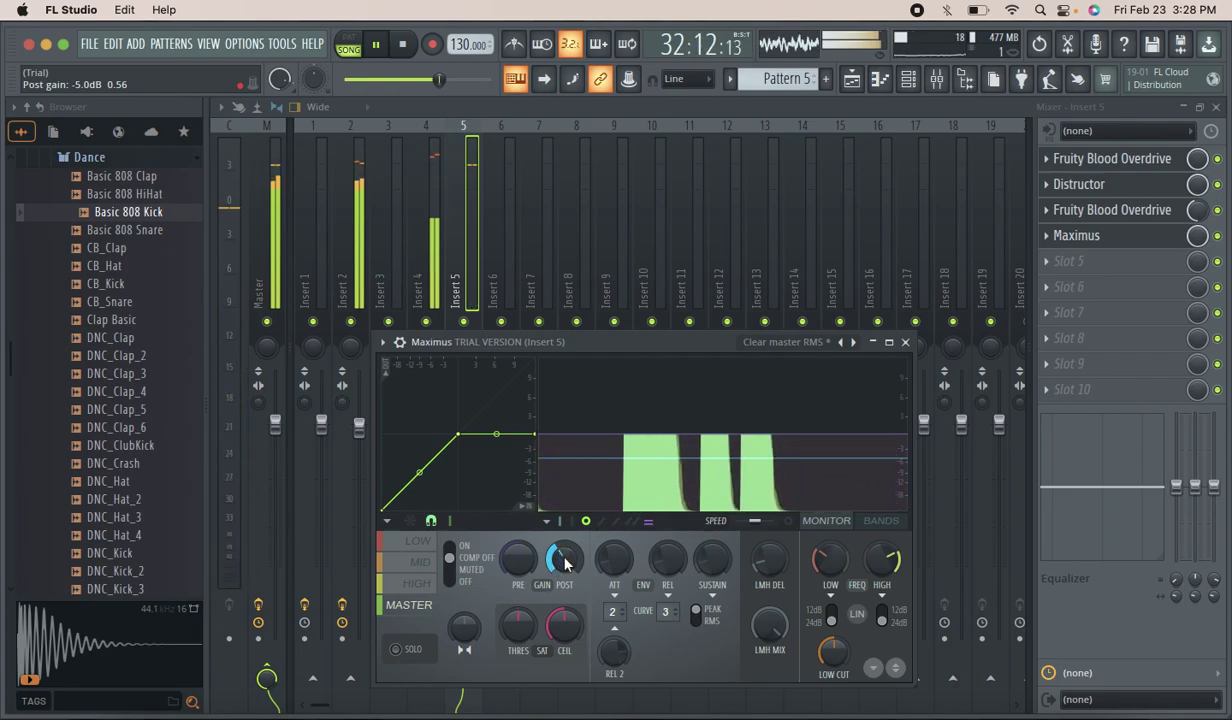
pyautogui.moveTo(565, 563); pyautogui.dragTo(565, 558)
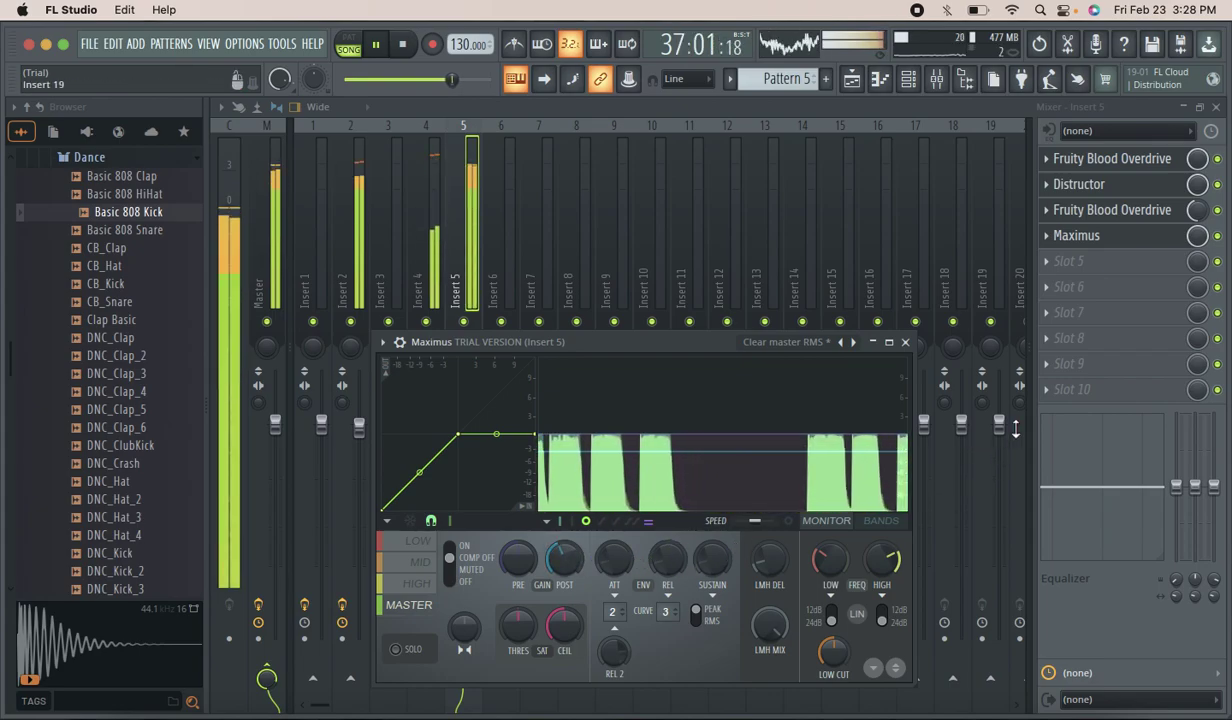
pyautogui.moveTo(1198, 235); pyautogui.dragTo(1198, 230)
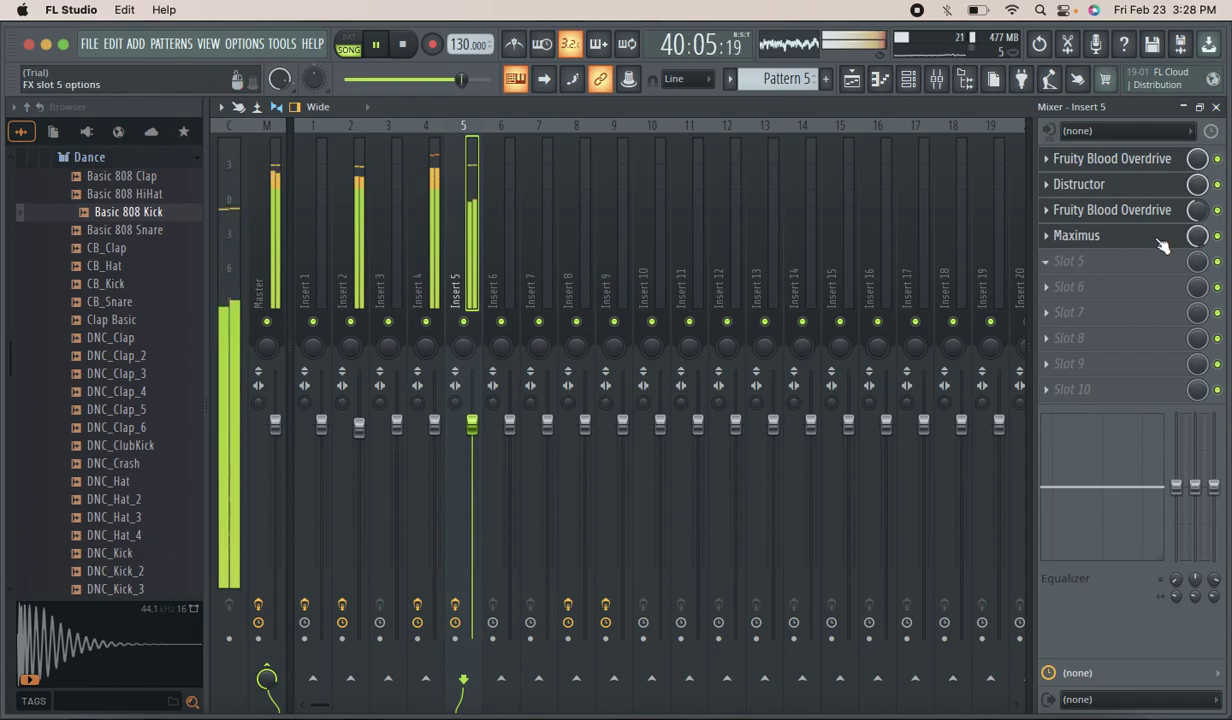
# Add Fruity Multiband Compressor to slot 5 of mixer Insert 5 and load its Mastering 6dB preset.
pyautogui.click(1067, 264)
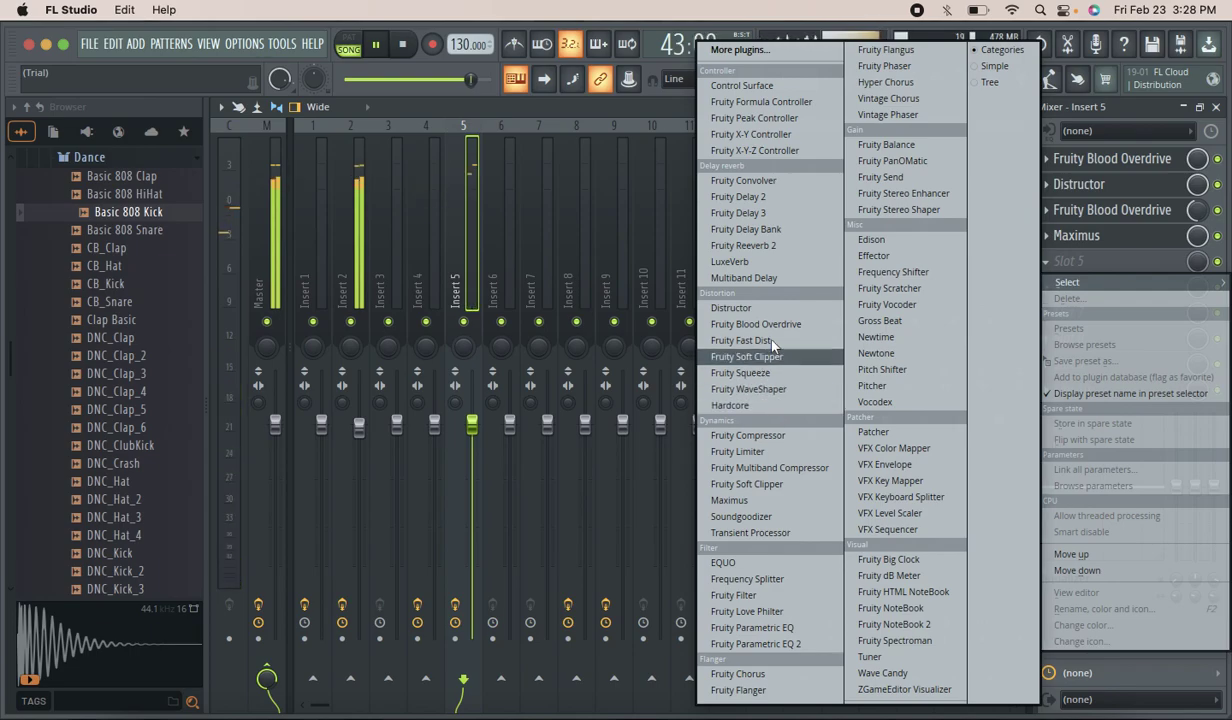
pyautogui.click(790, 467)
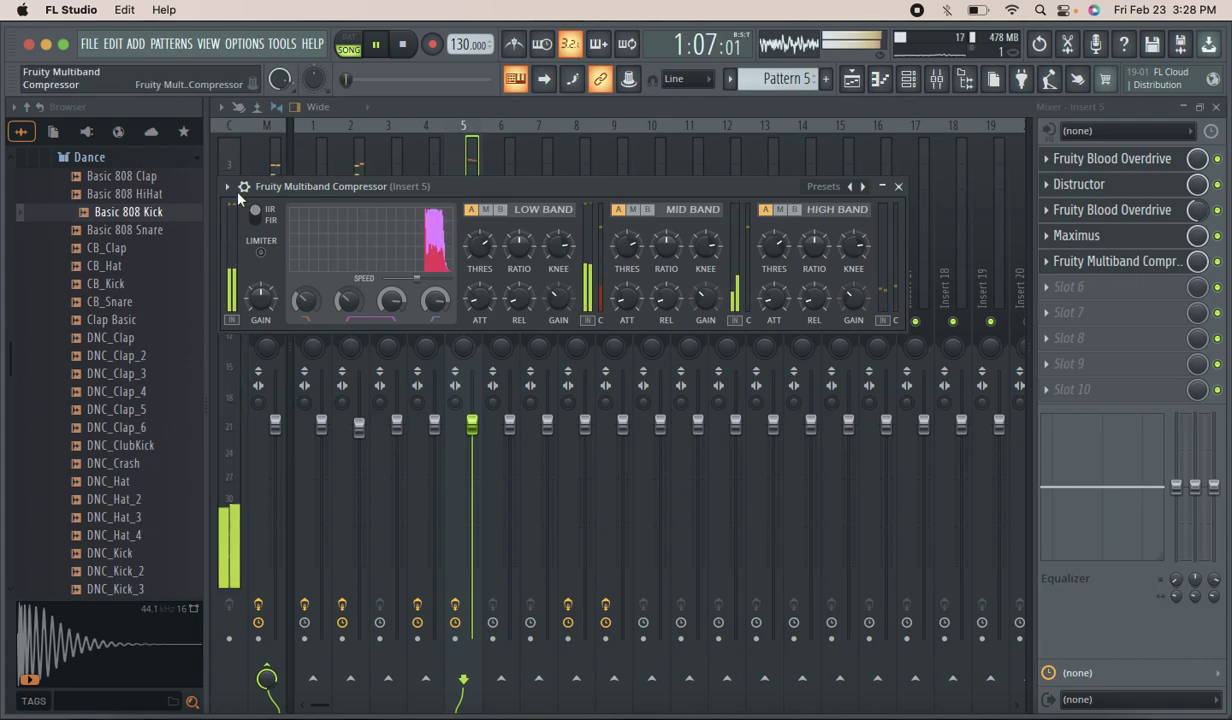
pyautogui.click(228, 187)
pyautogui.moveTo(300, 251)
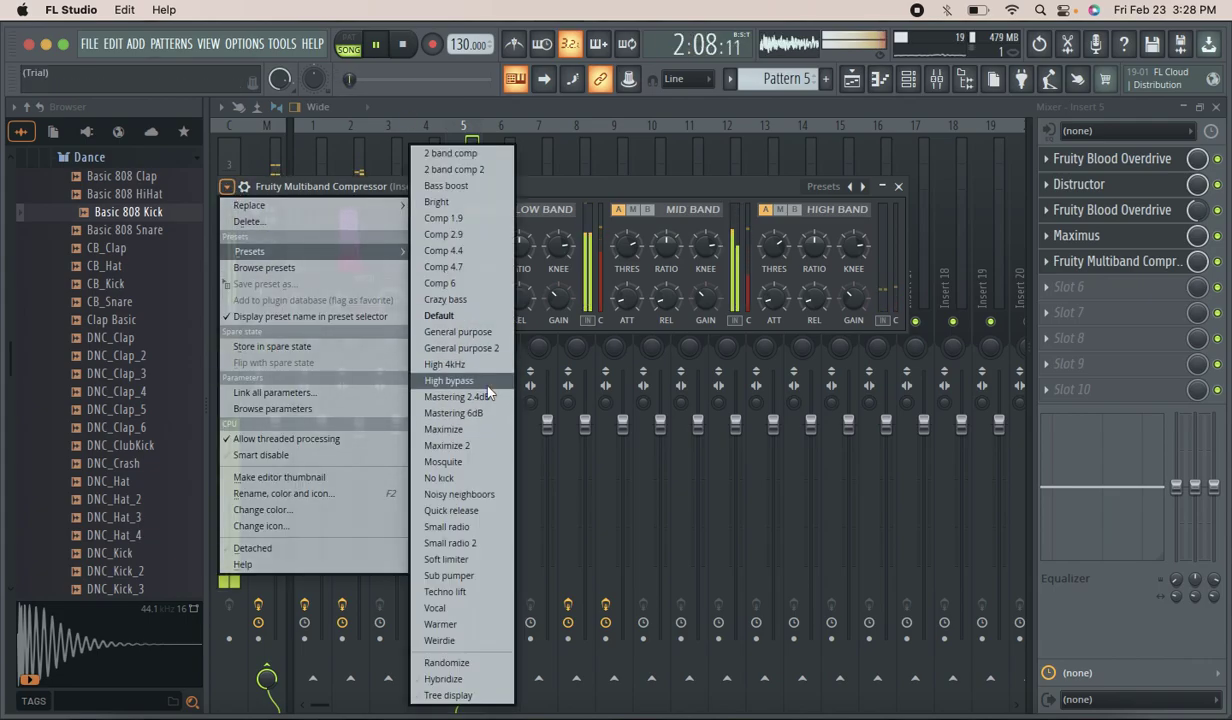
pyautogui.click(485, 413)
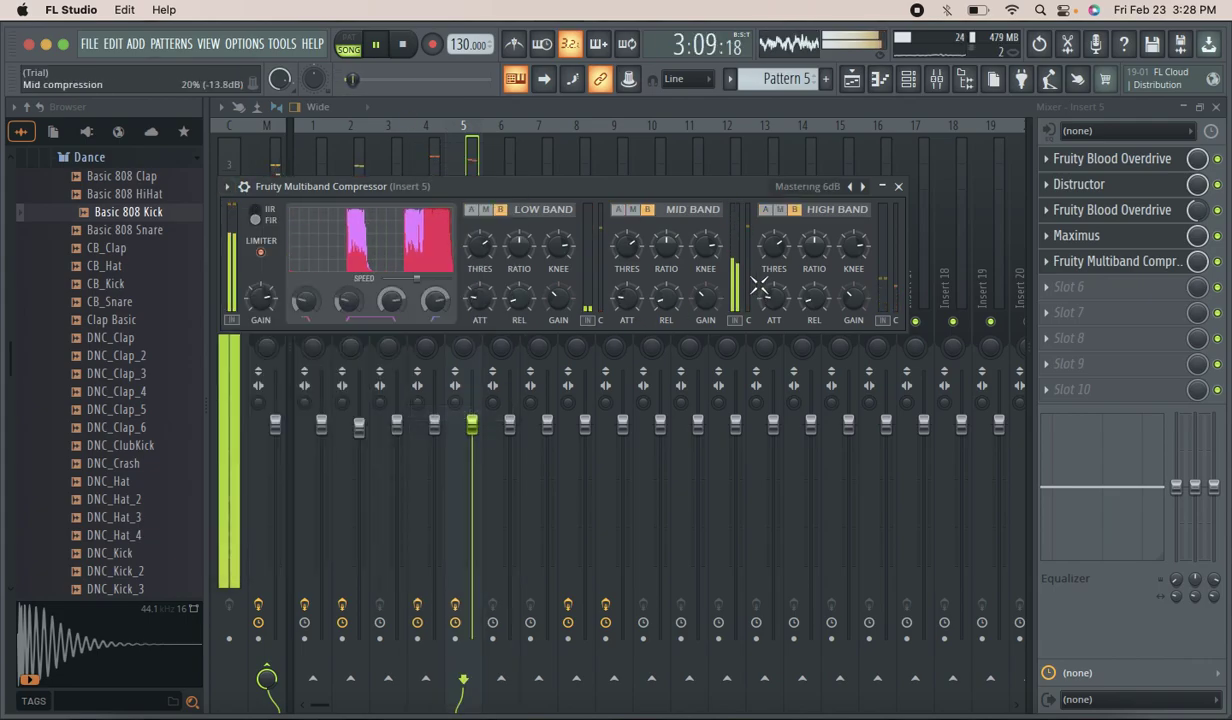
# Try the Fruity Multiband Compressor's slot mix at 55%, then raise its mid band's knee and output gain.
pyautogui.click(1157, 268)
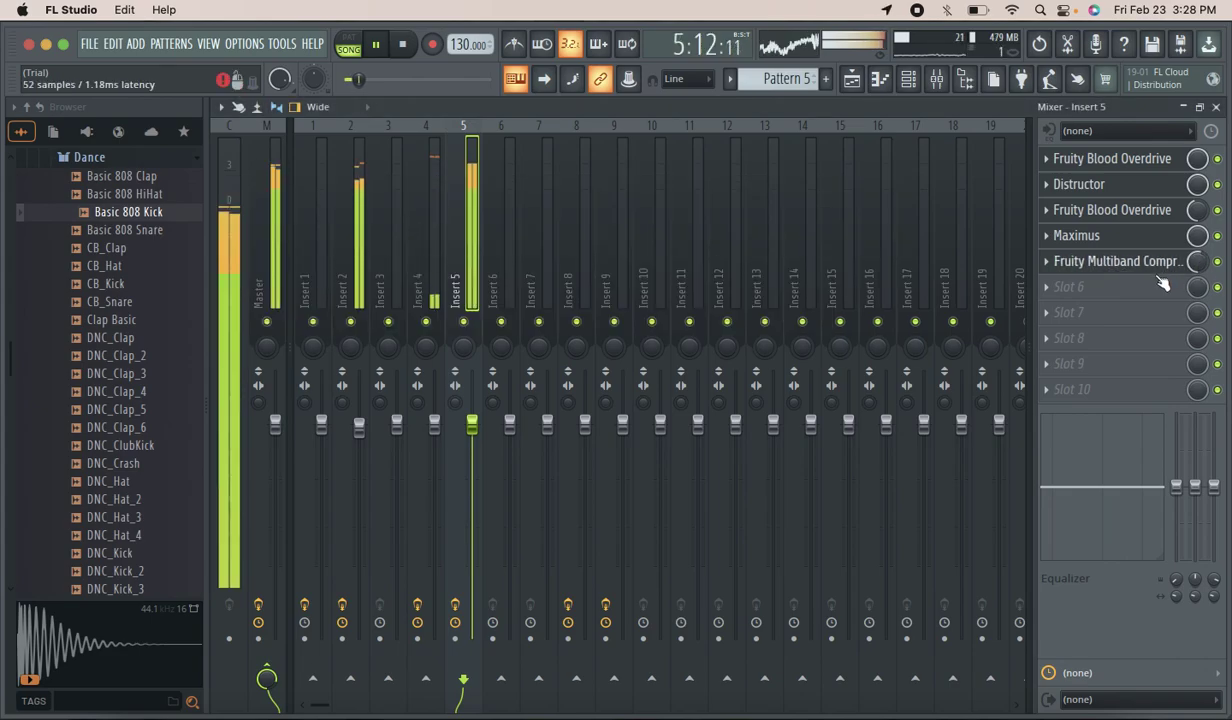
pyautogui.moveTo(1198, 263); pyautogui.dragTo(1198, 256)
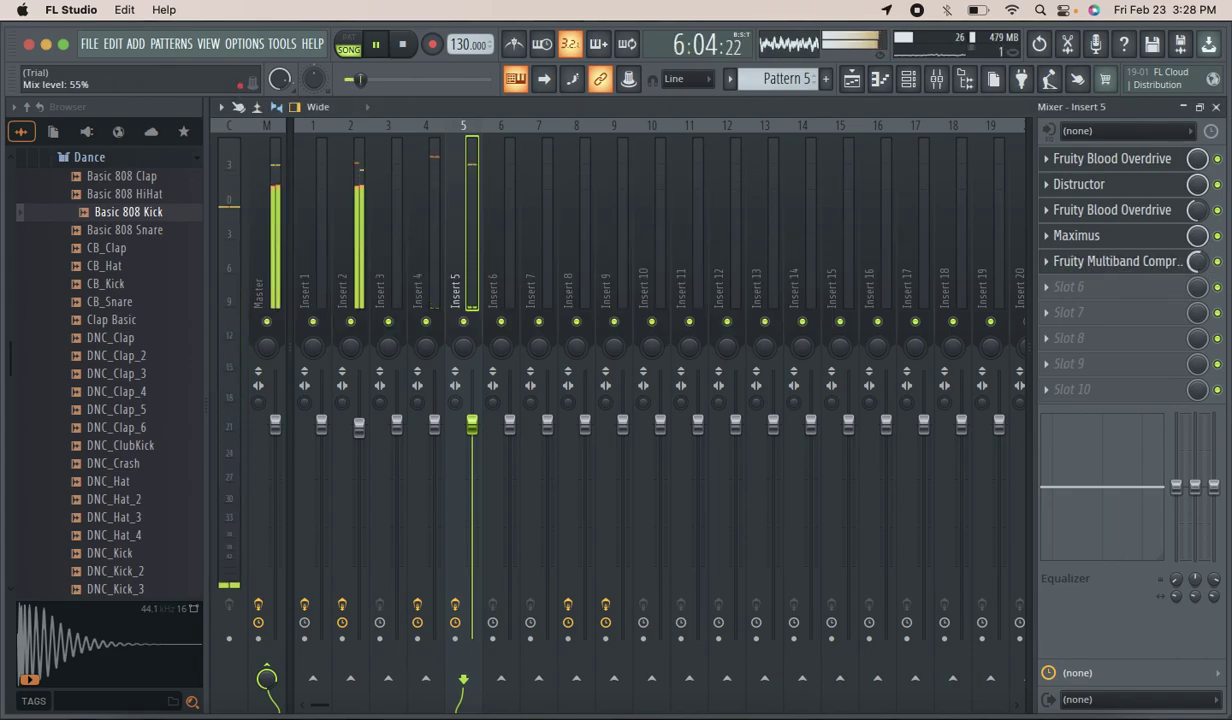
pyautogui.click(1145, 265)
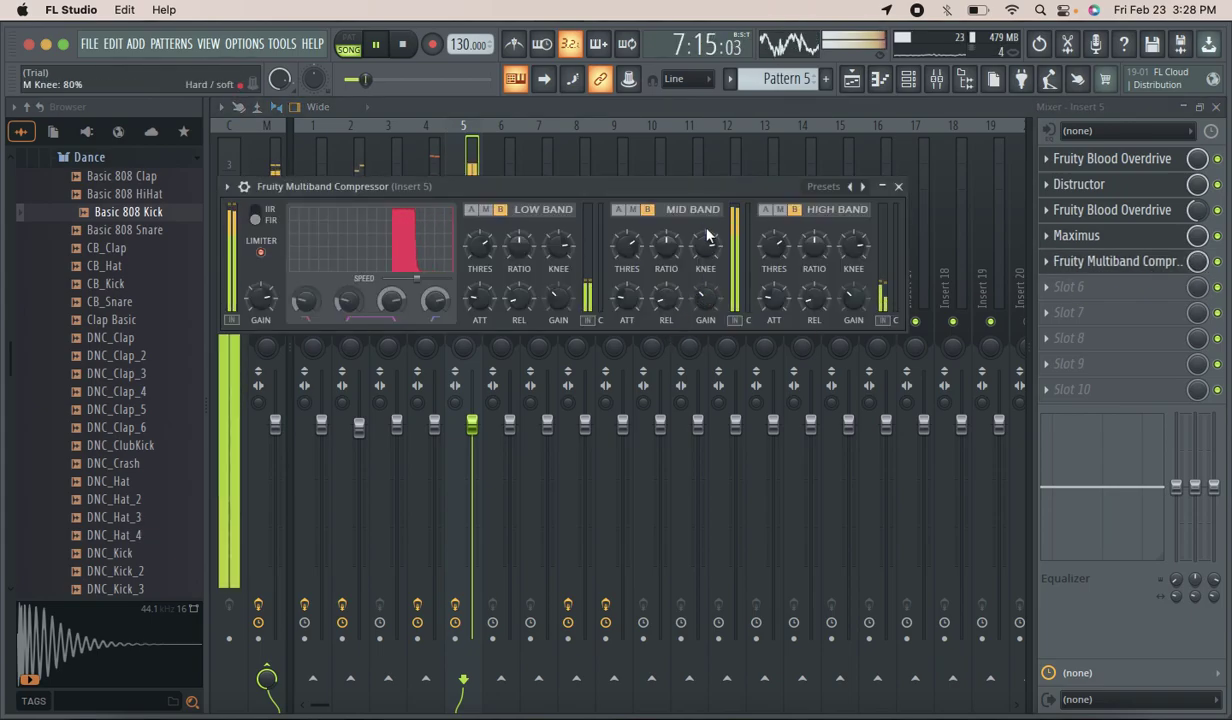
pyautogui.moveTo(705, 245)
pyautogui.mouseDown()
pyautogui.moveTo(705, 218)
pyautogui.moveTo(705, 244)
pyautogui.mouseUp()
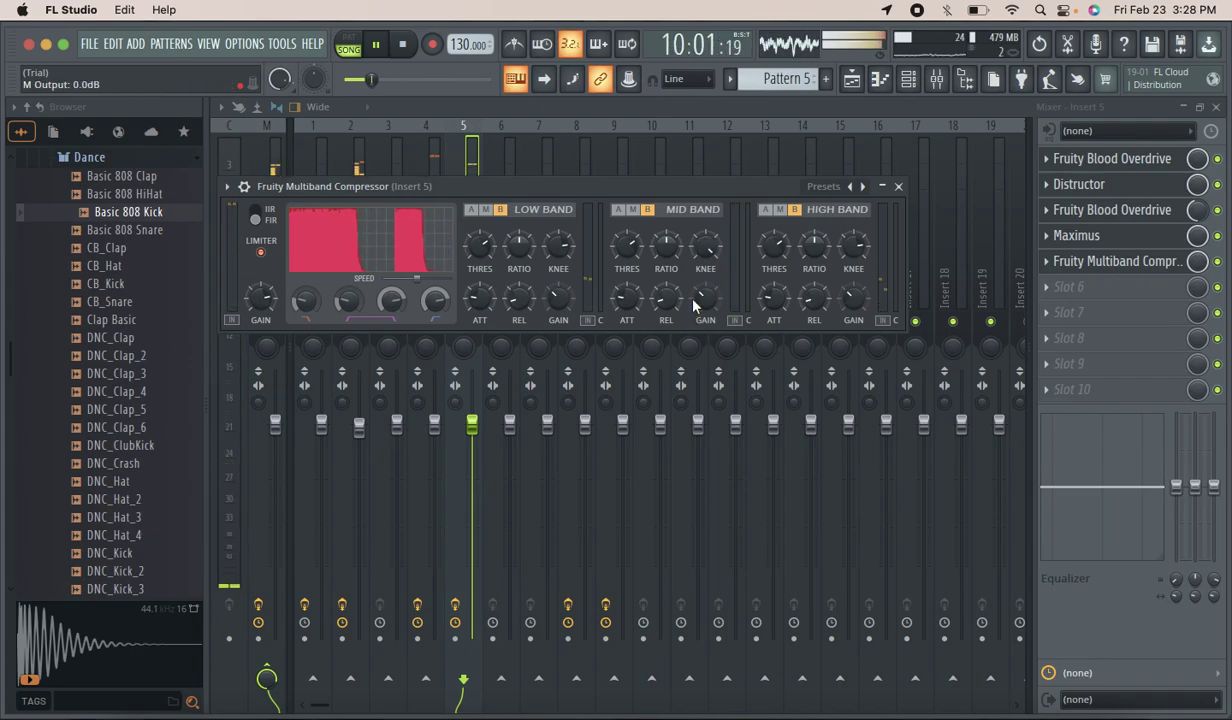
pyautogui.moveTo(699, 305); pyautogui.dragTo(699, 278)
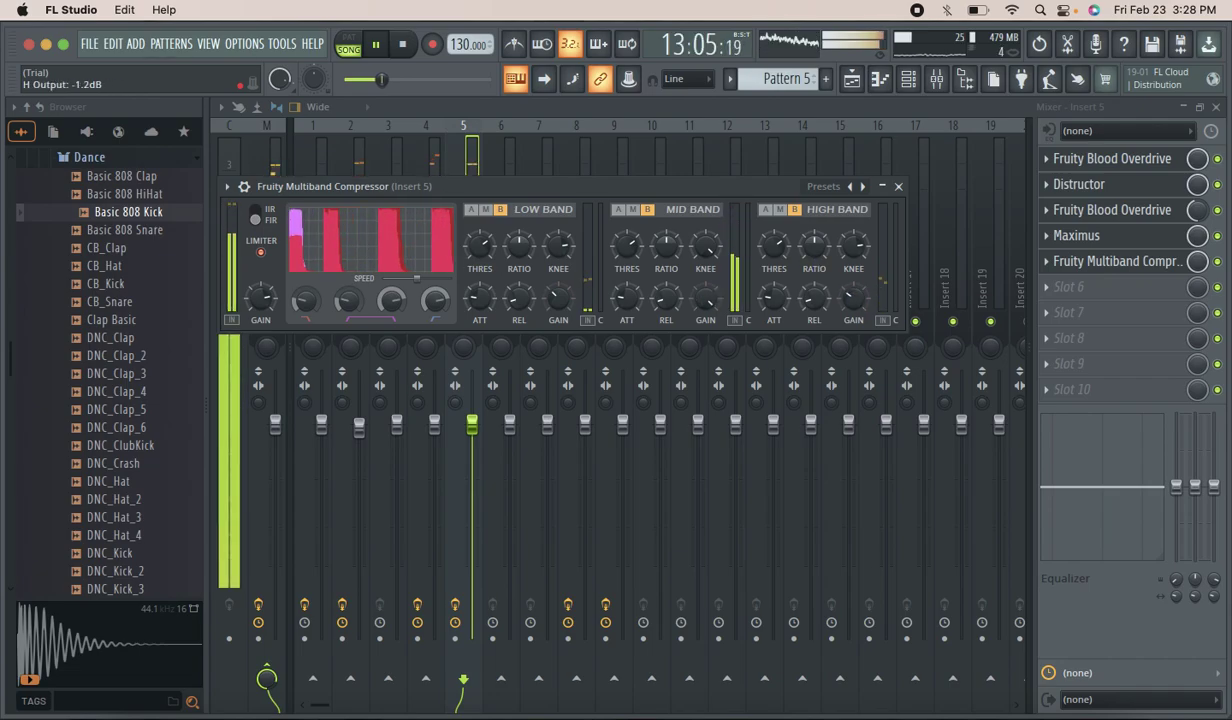
# Rebalance the compressor's band output gains, cutting the high band to about -7.3 dB and readjusting the low and mid bands.
pyautogui.moveTo(853, 297); pyautogui.dragTo(853, 312)
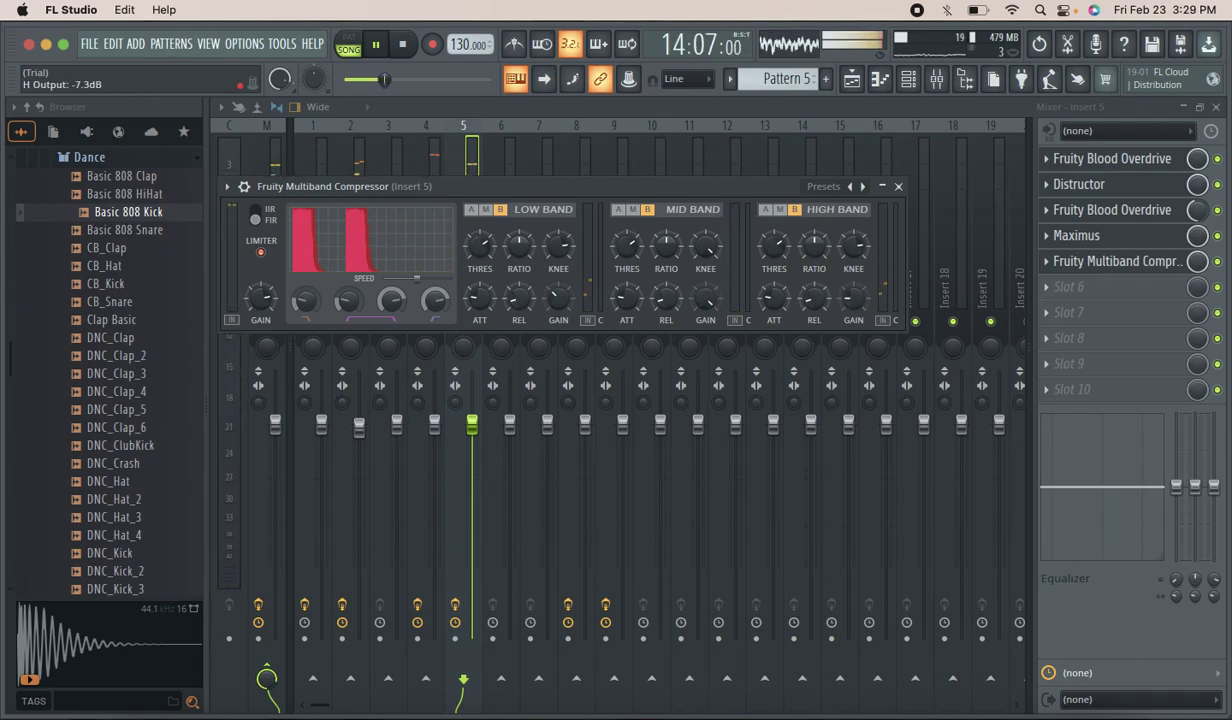
pyautogui.moveTo(563, 310); pyautogui.dragTo(563, 316)
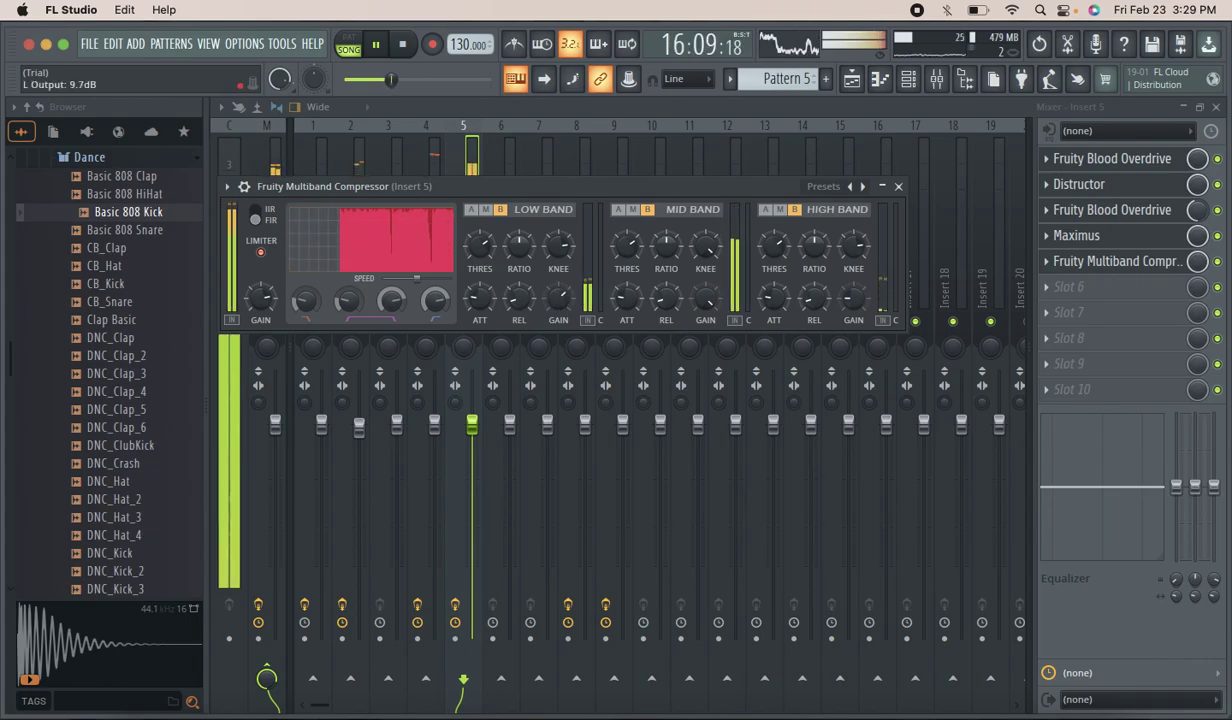
pyautogui.moveTo(561, 298); pyautogui.dragTo(561, 320)
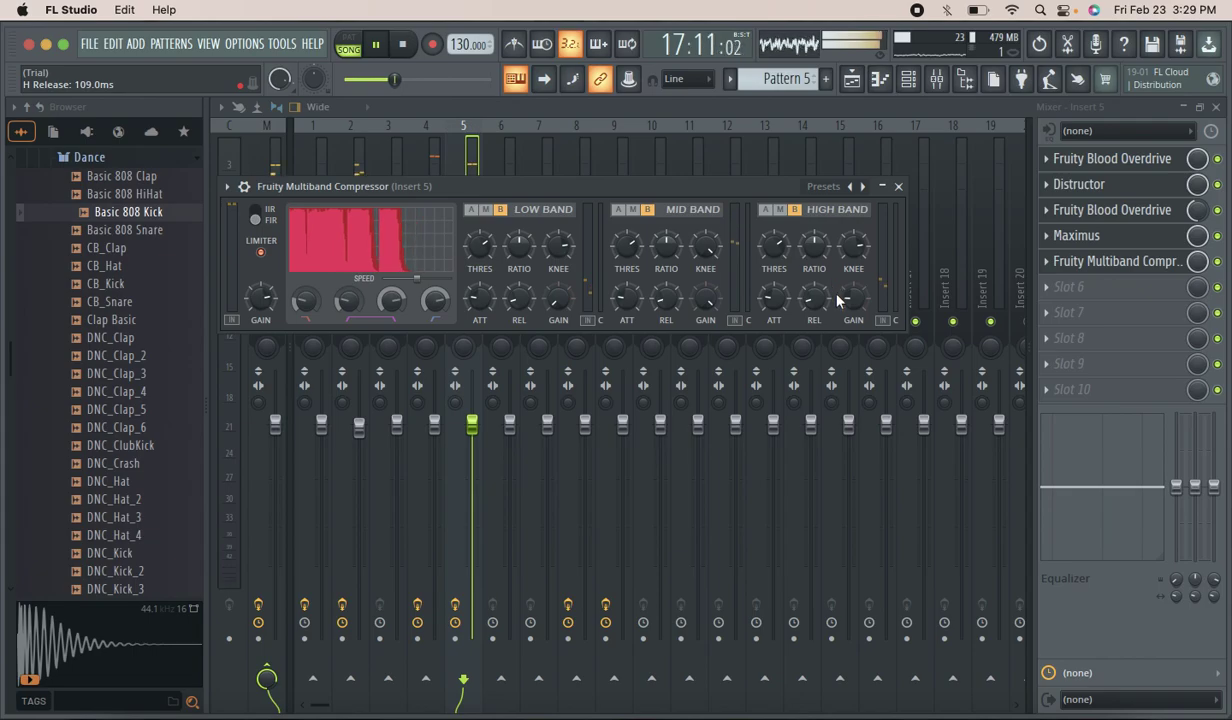
pyautogui.moveTo(706, 300); pyautogui.dragTo(706, 325)
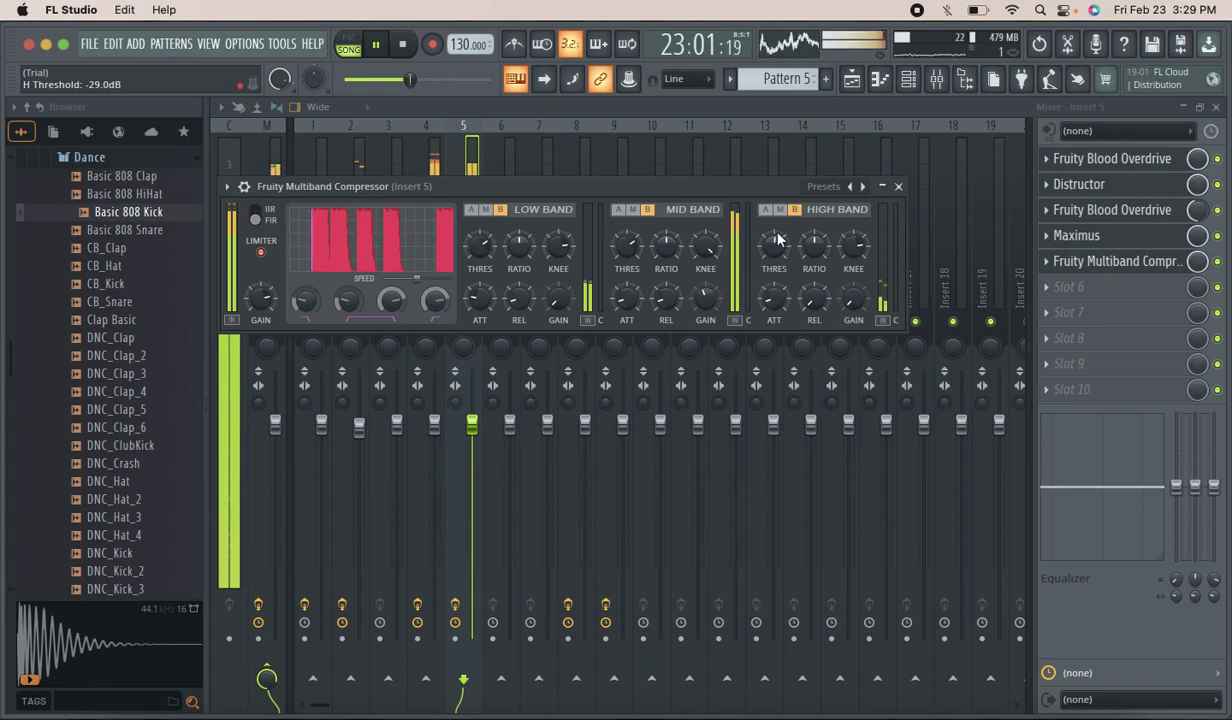
# Reshape the compressor's low band by lowering its knee and threshold and raising its output gain and ratio.
pyautogui.moveTo(562, 244)
pyautogui.mouseDown()
pyautogui.moveTo(562, 256)
pyautogui.moveTo(578, 238)
pyautogui.mouseUp()
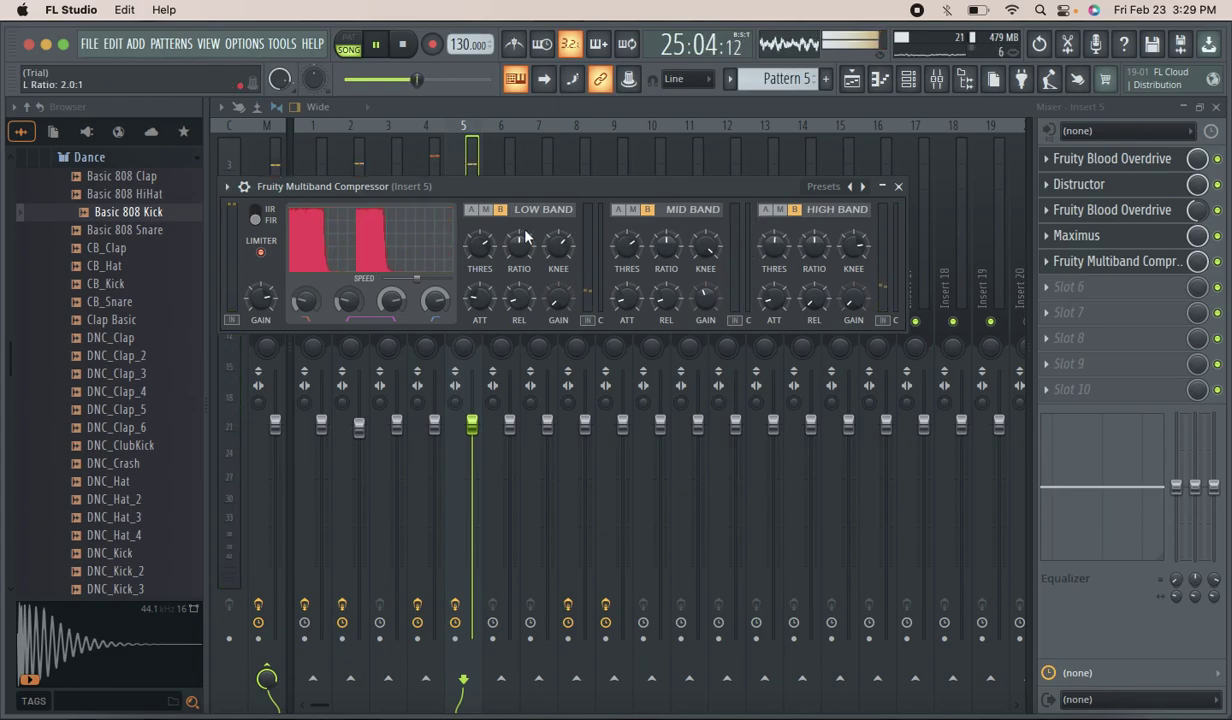
pyautogui.moveTo(558, 300); pyautogui.dragTo(558, 240)
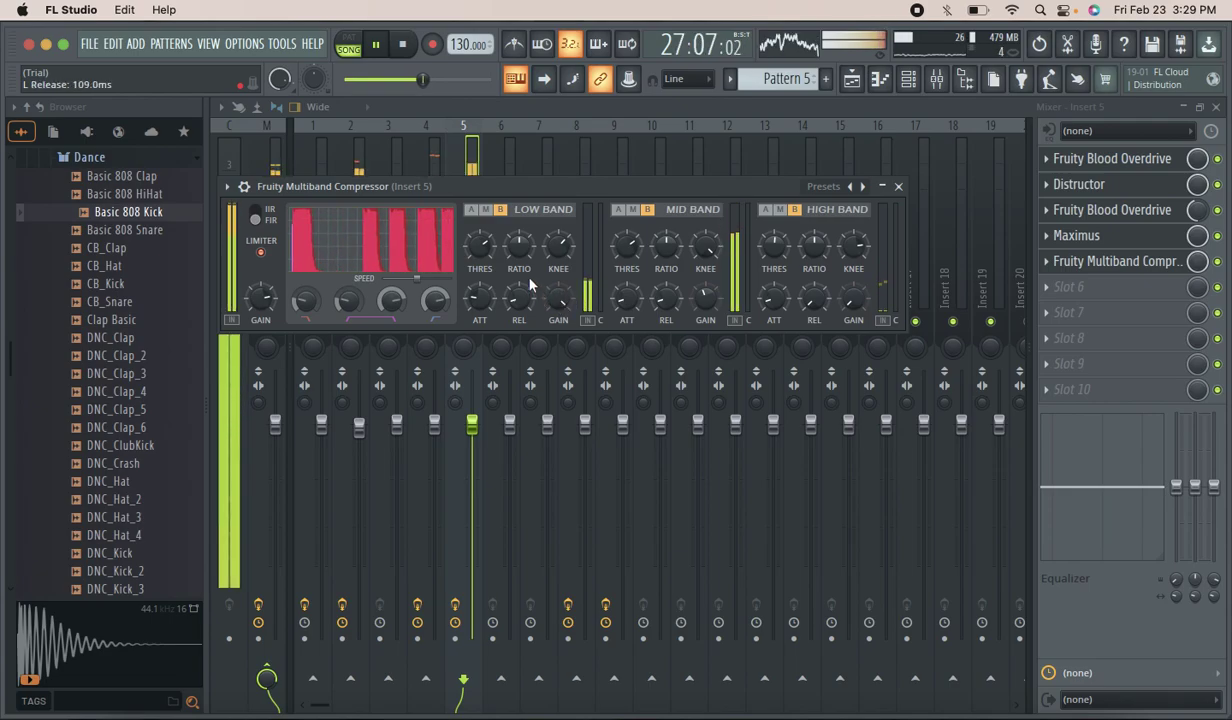
pyautogui.moveTo(486, 251)
pyautogui.mouseDown()
pyautogui.moveTo(486, 262)
pyautogui.moveTo(470, 250)
pyautogui.moveTo(470, 265)
pyautogui.moveTo(470, 225)
pyautogui.moveTo(478, 262)
pyautogui.mouseUp()
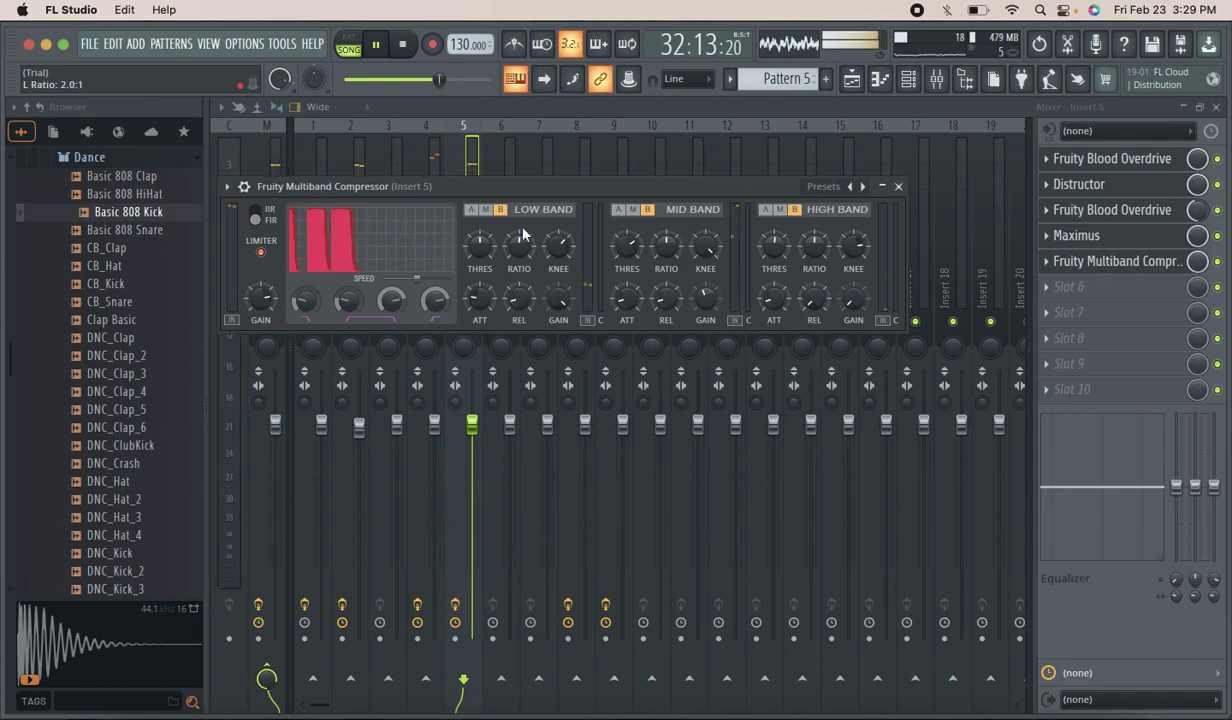
pyautogui.moveTo(518, 244); pyautogui.dragTo(519, 246)
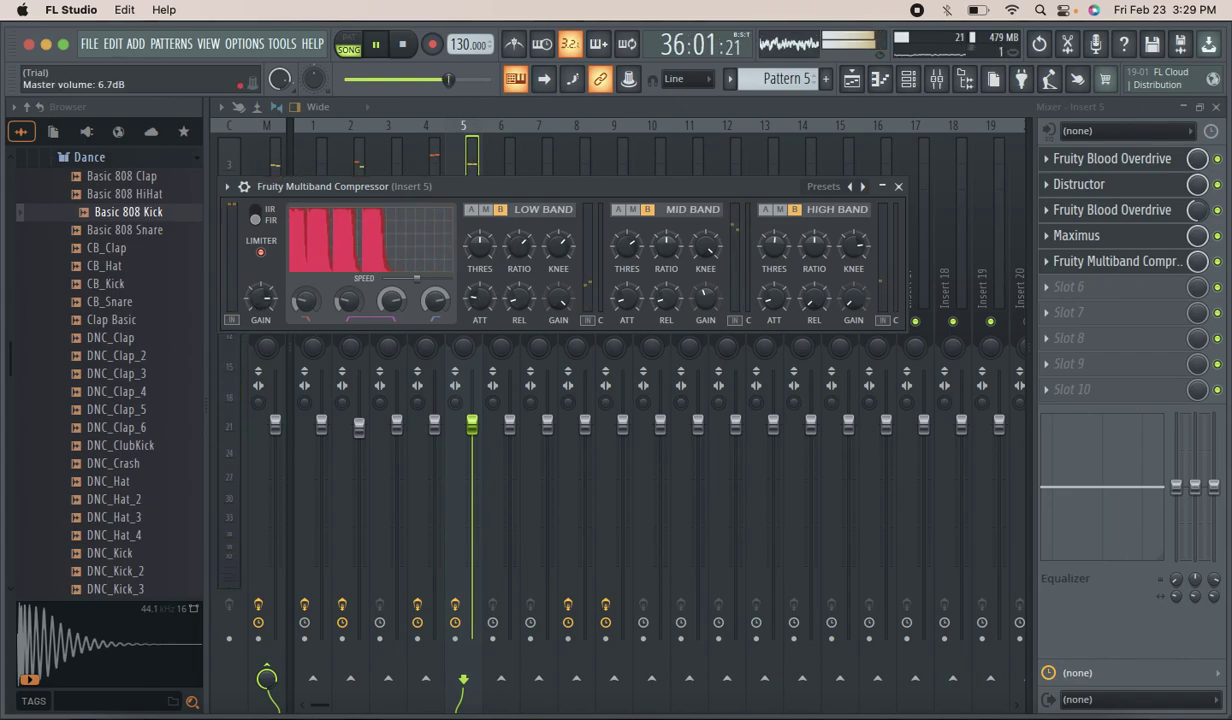
# Adjust the Fruity Multiband Compressor's master gain and reduce the speed of its display.
pyautogui.moveTo(261, 298); pyautogui.dragTo(261, 294)
pyautogui.moveTo(450, 79); pyautogui.dragTo(458, 79)
pyautogui.moveTo(254, 299); pyautogui.dragTo(254, 292)
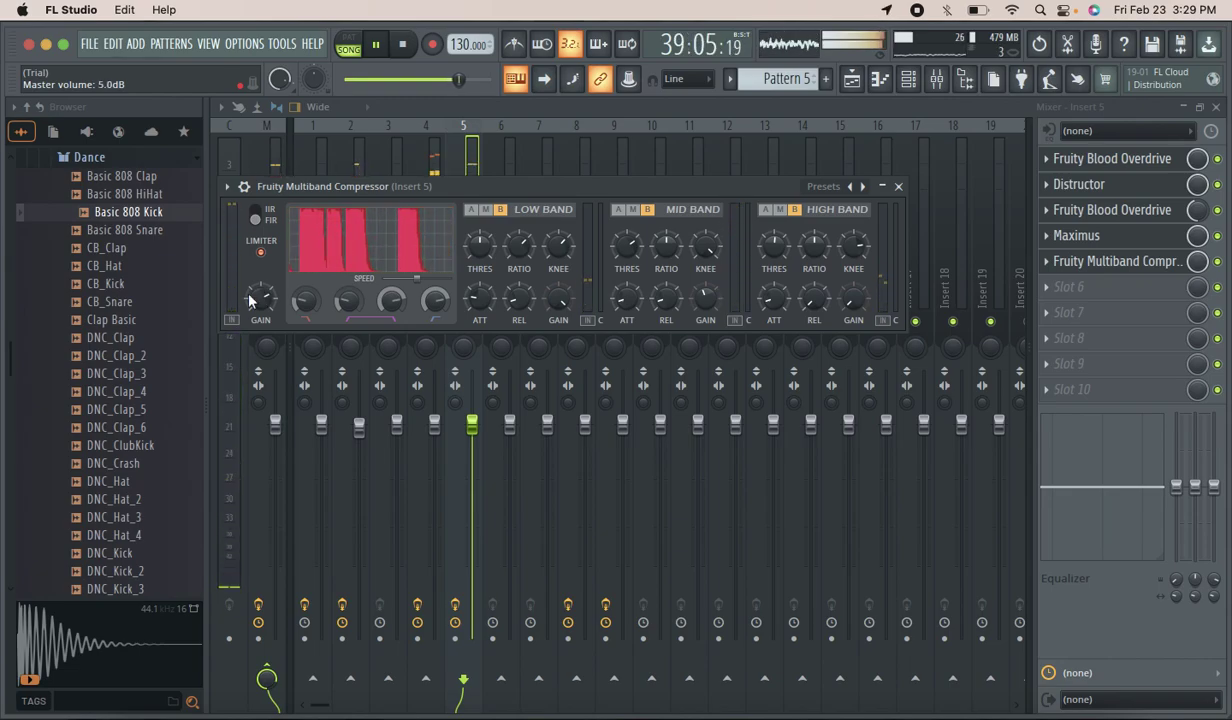
pyautogui.moveTo(418, 279); pyautogui.dragTo(391, 318)
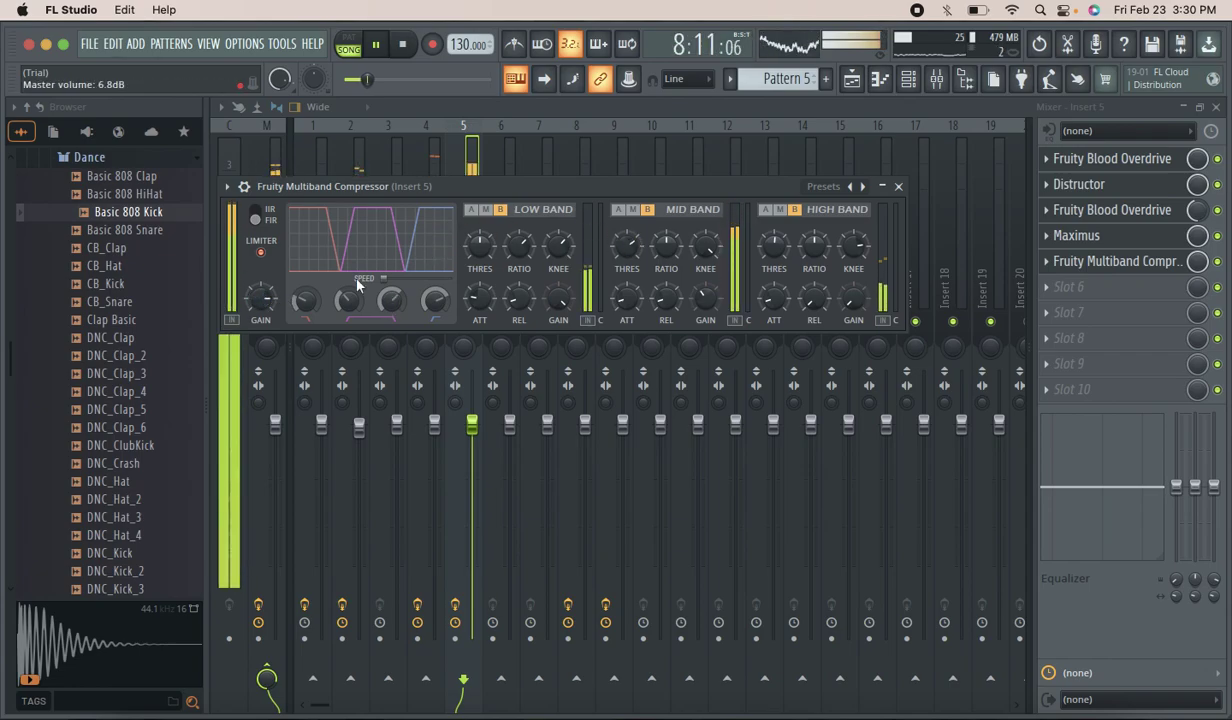
# Set the mix level of the Fruity Multiband Compressor's slot on Insert 5 to about 61%.
pyautogui.moveTo(1197, 261); pyautogui.dragTo(1197, 307)
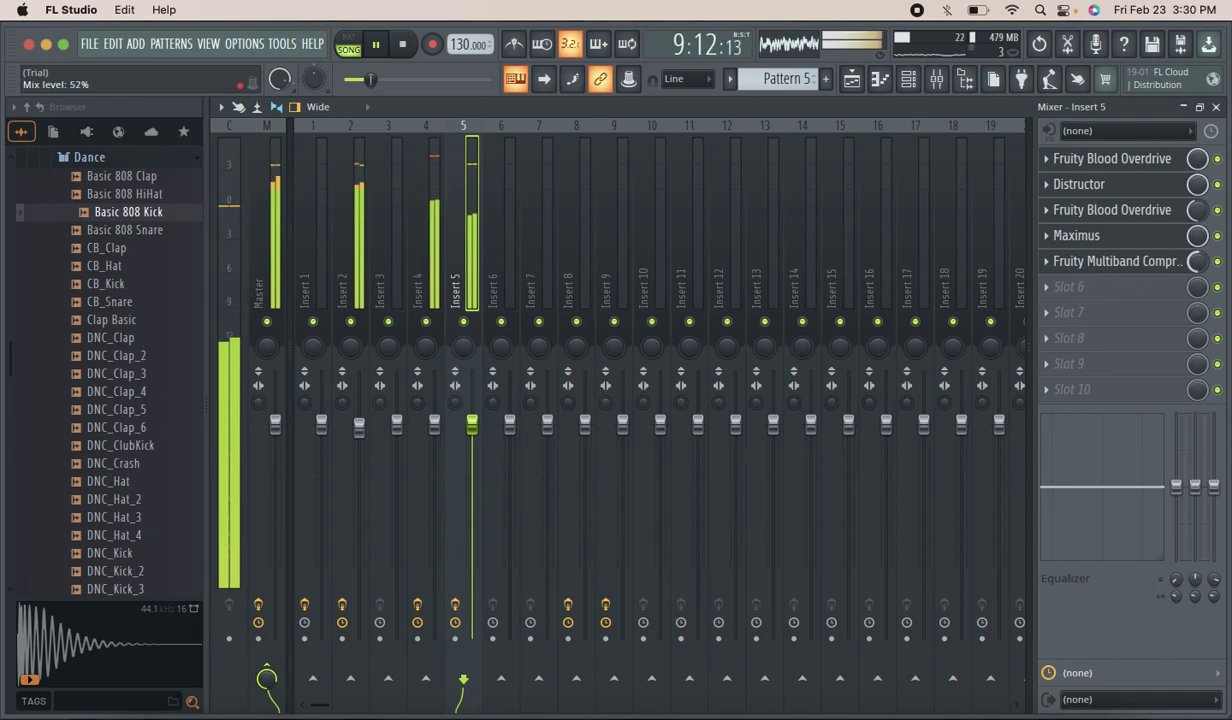
pyautogui.moveTo(1196, 262); pyautogui.dragTo(1196, 247)
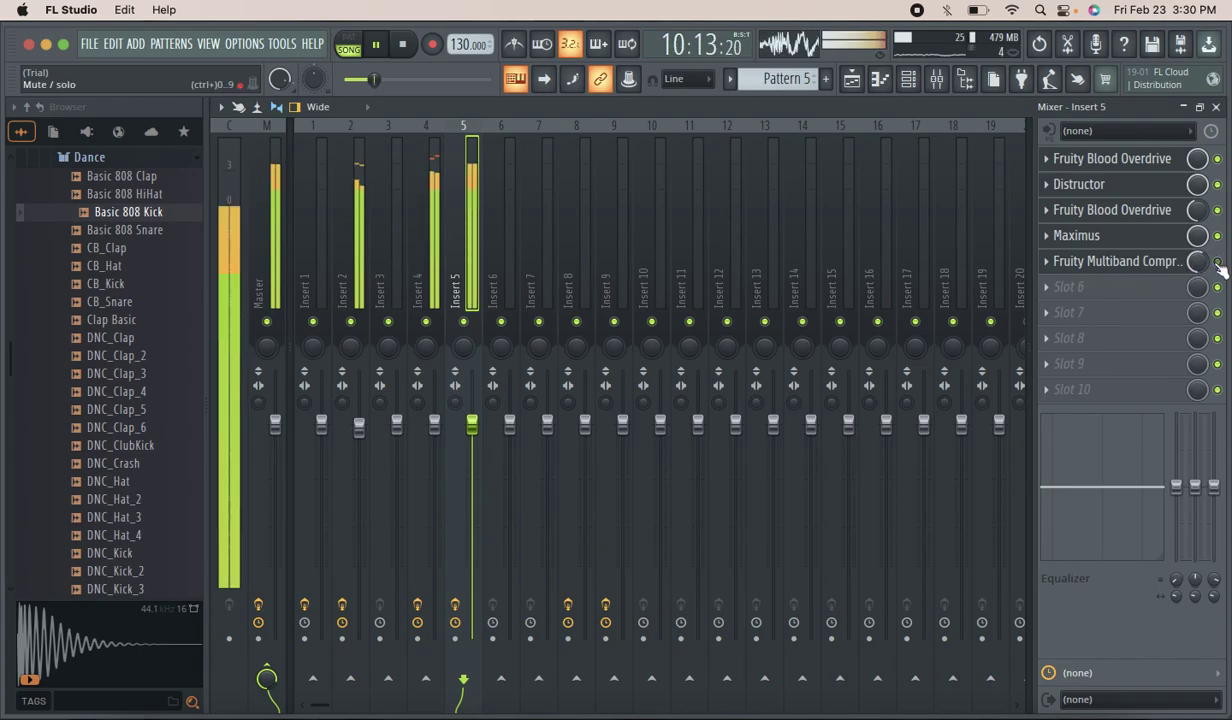
pyautogui.scroll(2, 1198, 263)
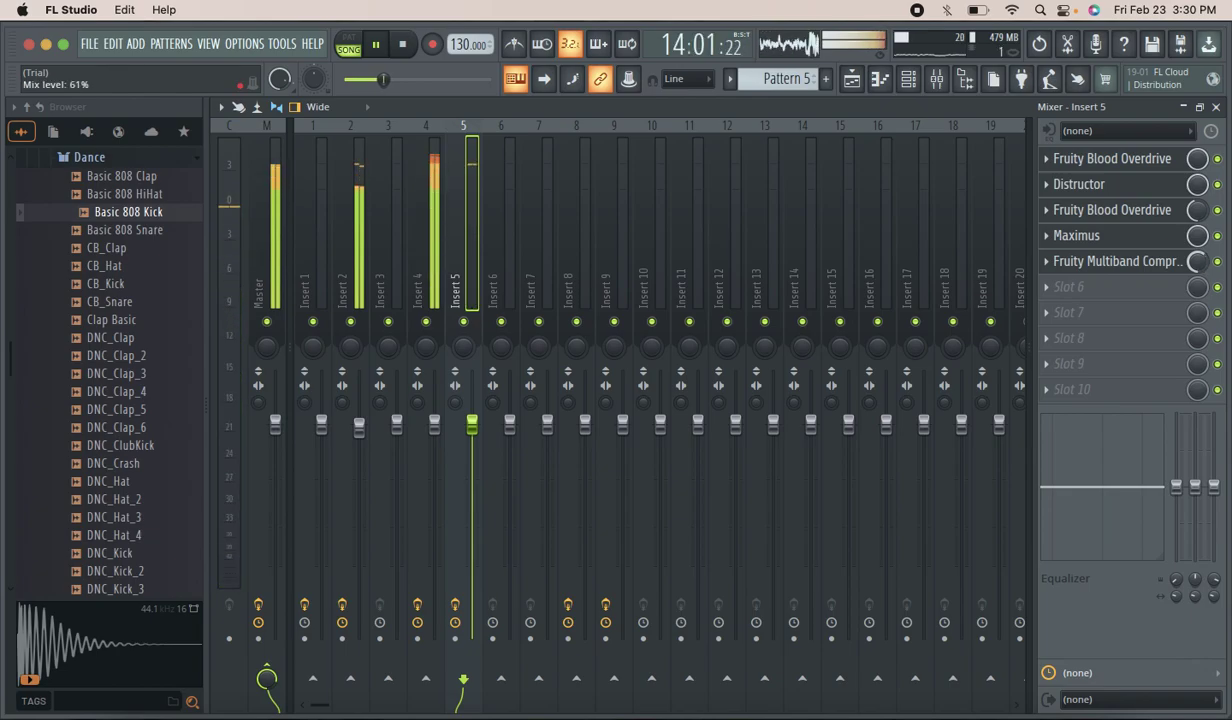
# Set the compressor's high band ratio to about 6.2:1 and its output gain to about 5.8 dB.
pyautogui.click(1155, 268)
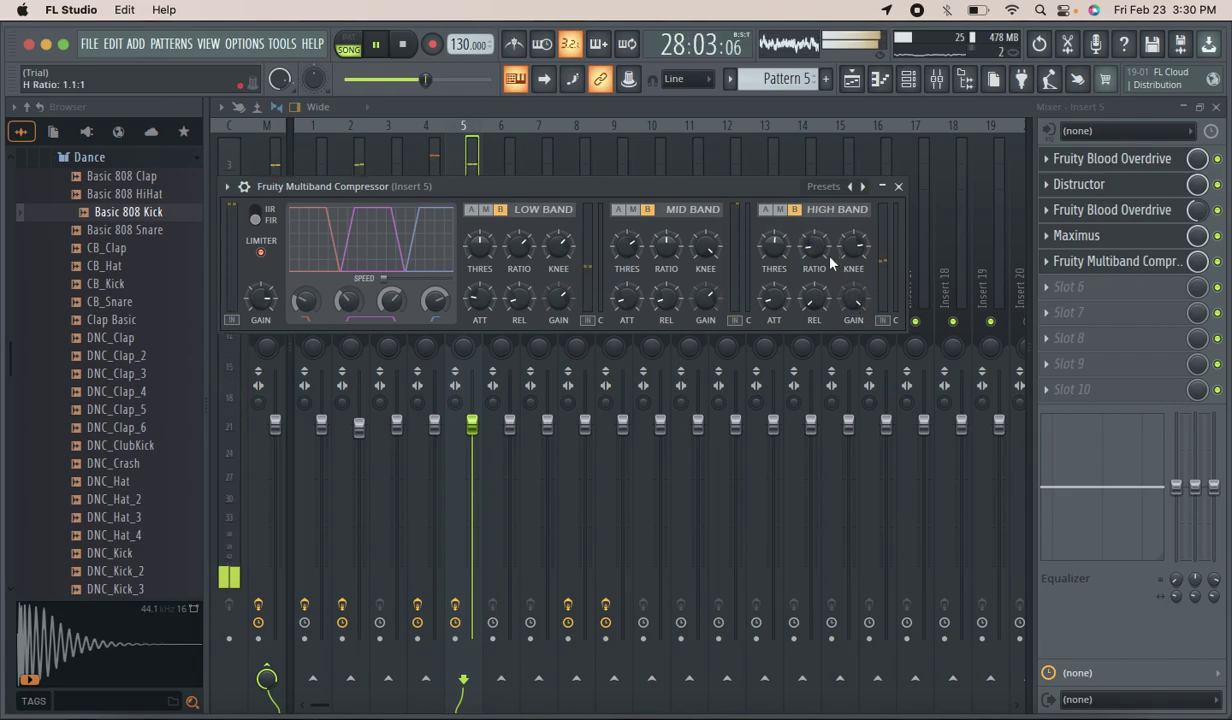
pyautogui.moveTo(814, 245)
pyautogui.mouseDown()
pyautogui.moveTo(814, 215)
pyautogui.moveTo(814, 262)
pyautogui.mouseUp()
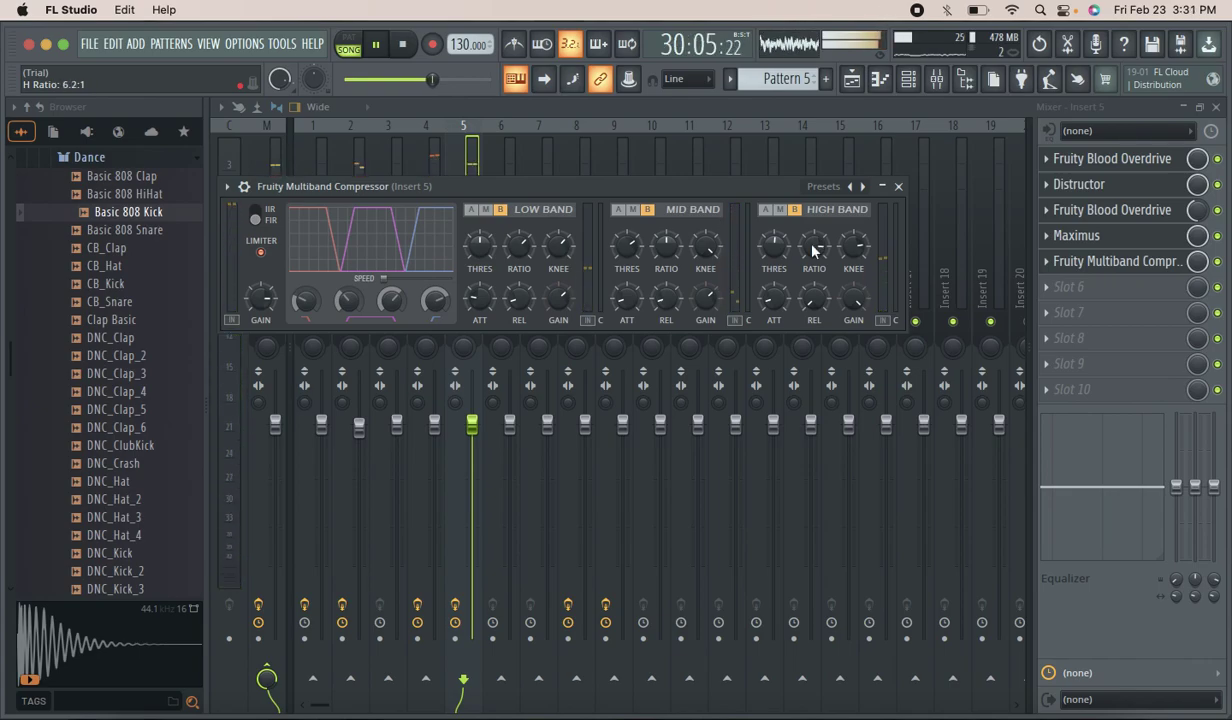
pyautogui.moveTo(853, 298); pyautogui.dragTo(853, 314)
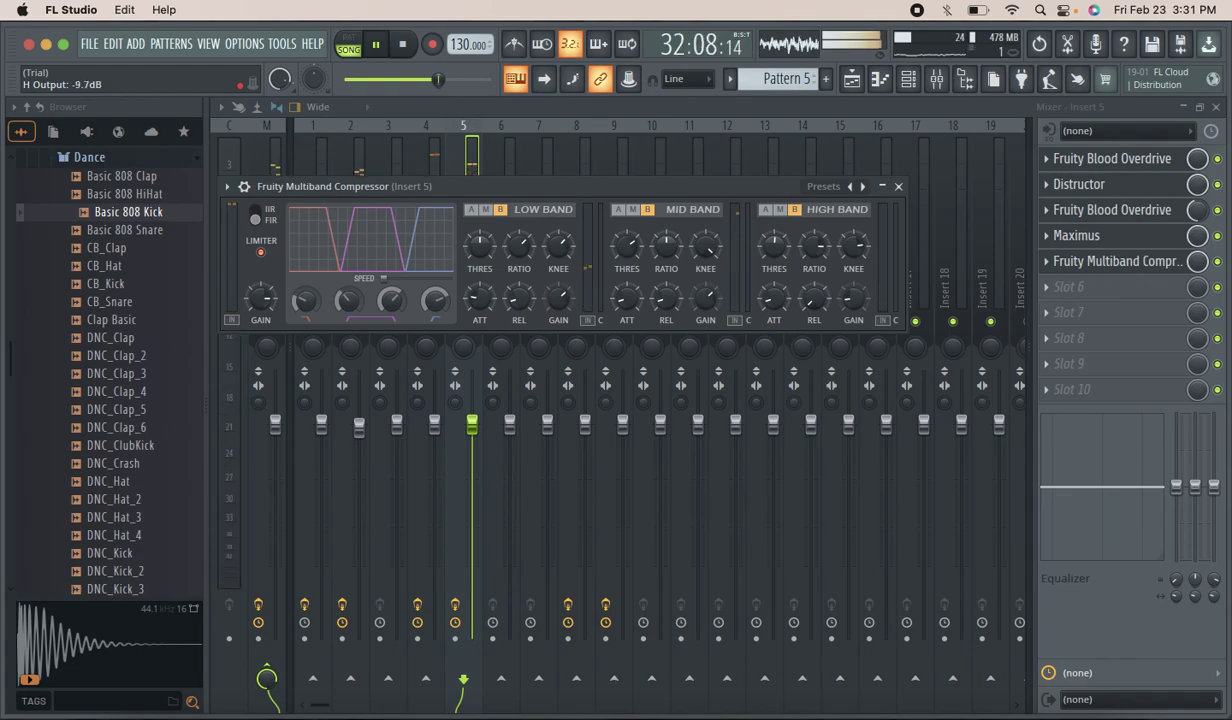
pyautogui.moveTo(853, 299); pyautogui.dragTo(853, 297)
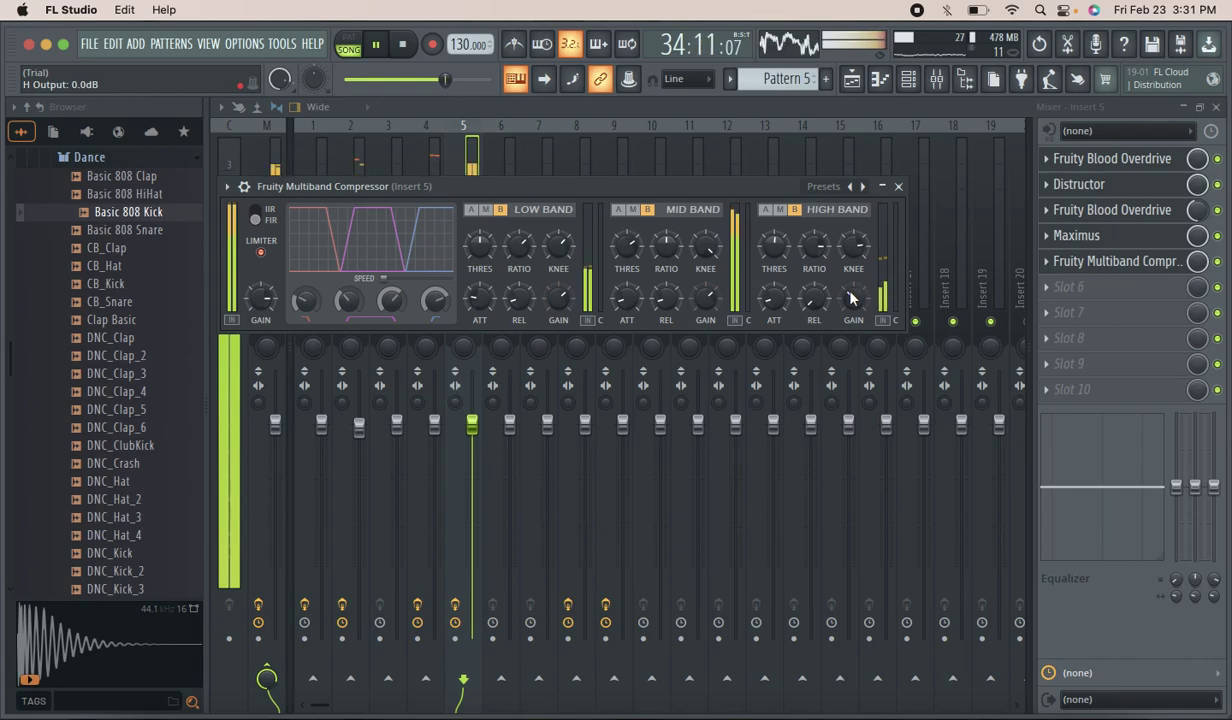
pyautogui.moveTo(853, 298); pyautogui.dragTo(853, 299)
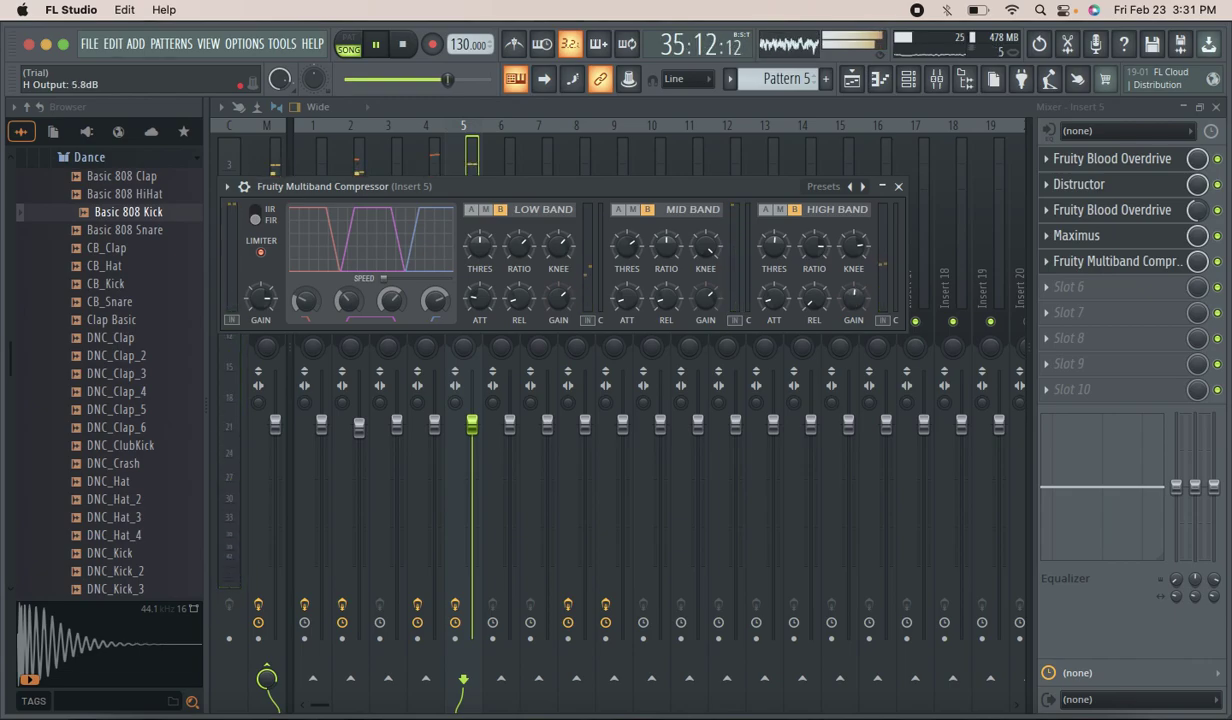
# Readjust the high band's knee and output gain, then close the compressor and disable its effect slot.
pyautogui.moveTo(853, 245); pyautogui.dragTo(853, 302)
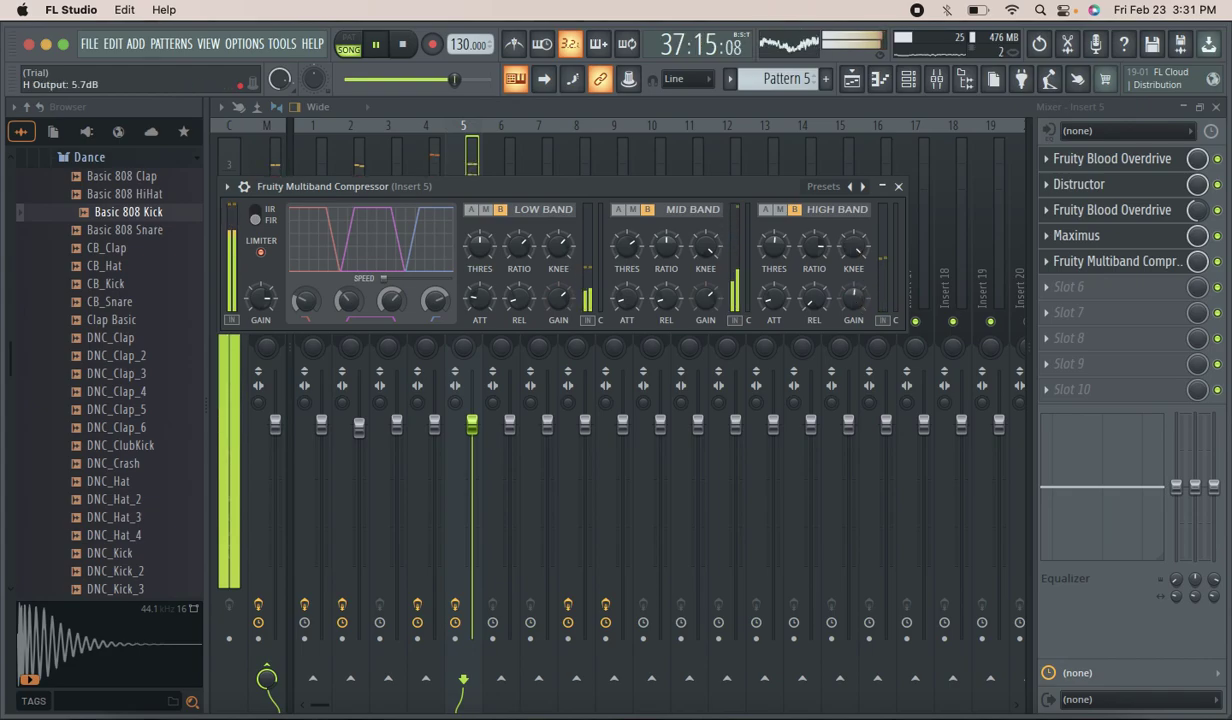
pyautogui.moveTo(855, 246); pyautogui.dragTo(855, 330)
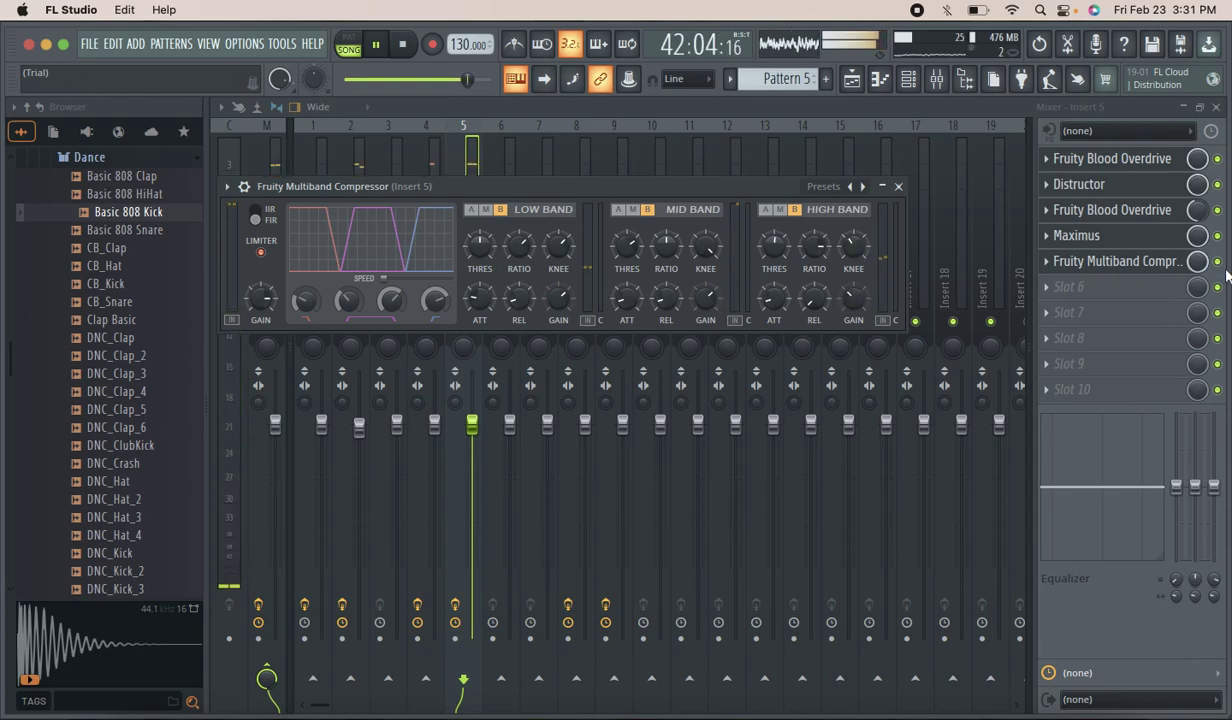
pyautogui.click(1150, 258)
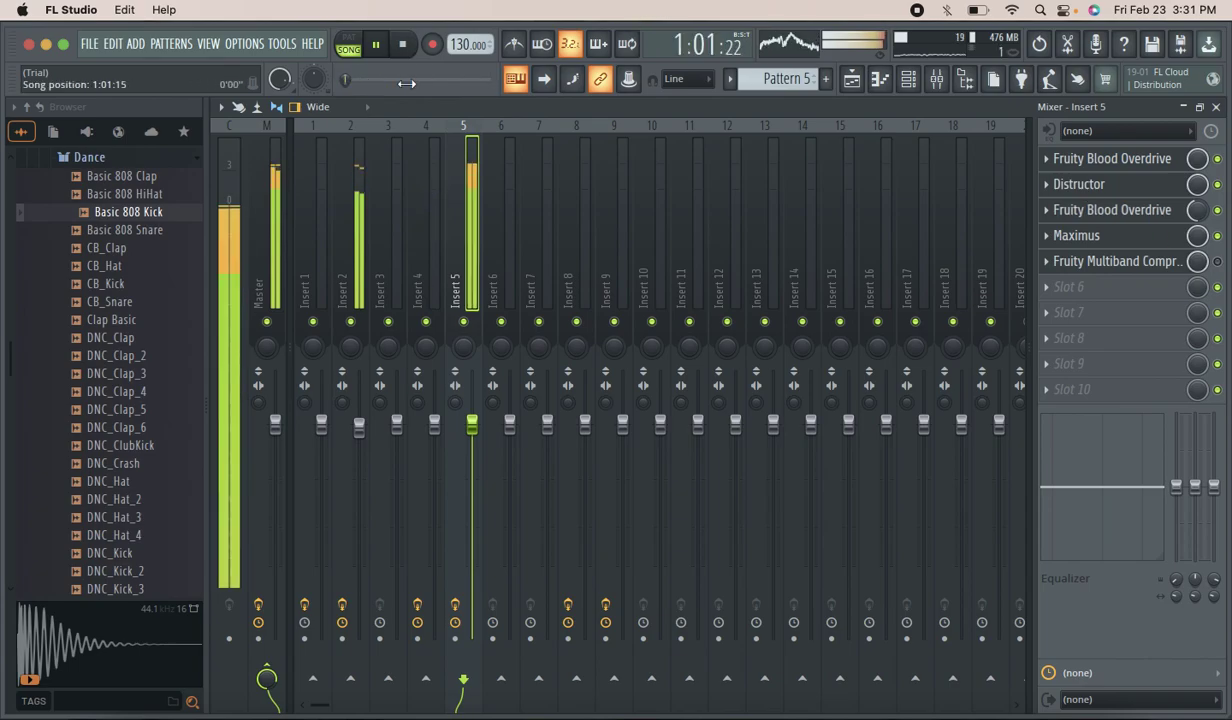
# Replace the Fruity Multiband Compressor in Insert 5's fifth slot with a fresh instance of the same effect.
pyautogui.click(1047, 263)
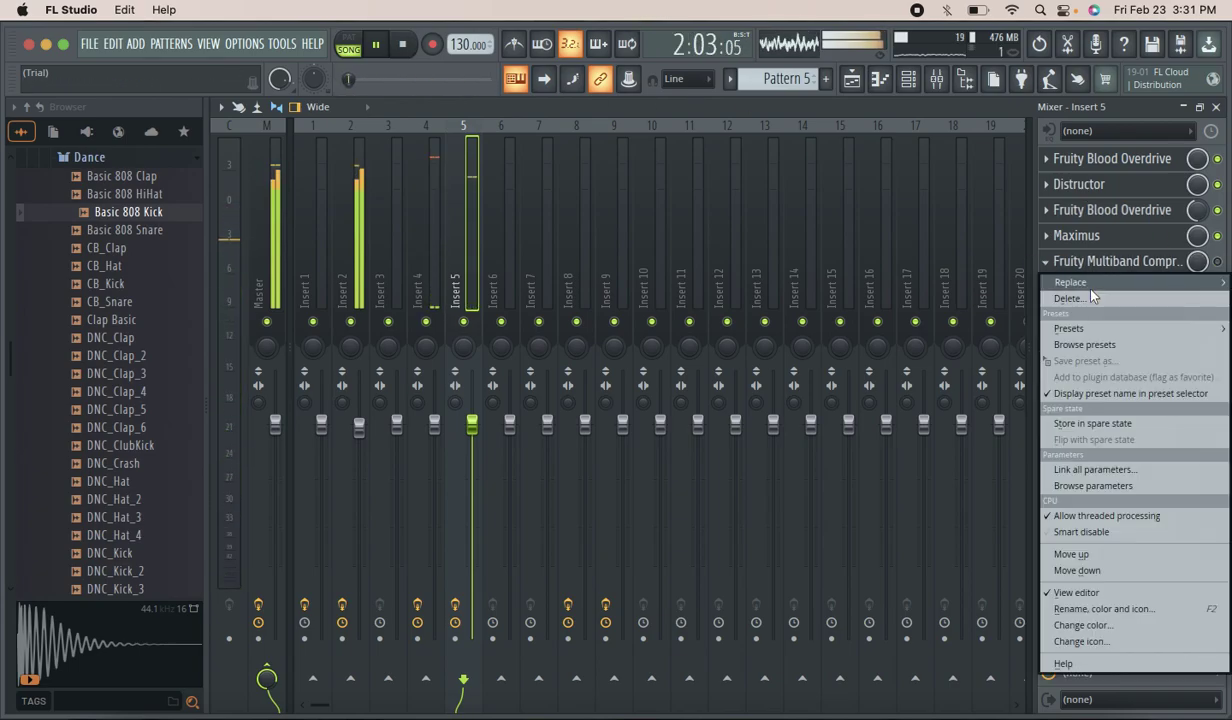
pyautogui.moveTo(1094, 287)
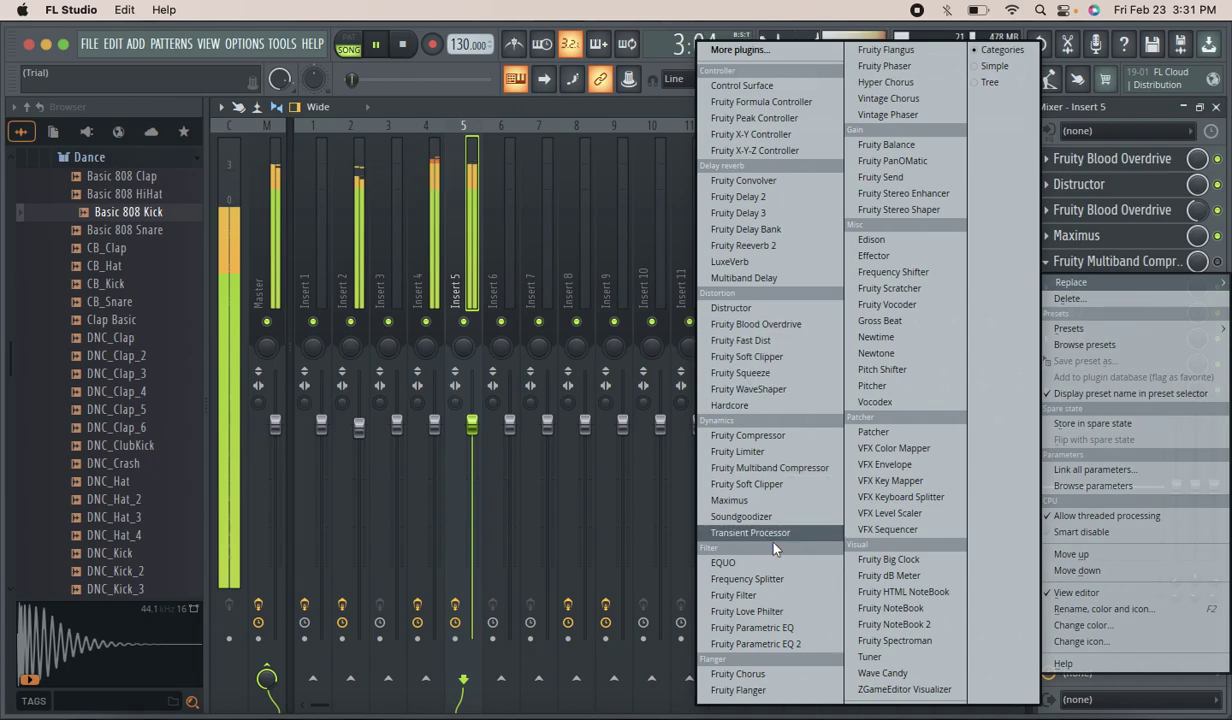
pyautogui.click(770, 468)
# Try the High 4kHz and General purpose 2 presets on the Fruity Multiband Compressor.
pyautogui.click(228, 186)
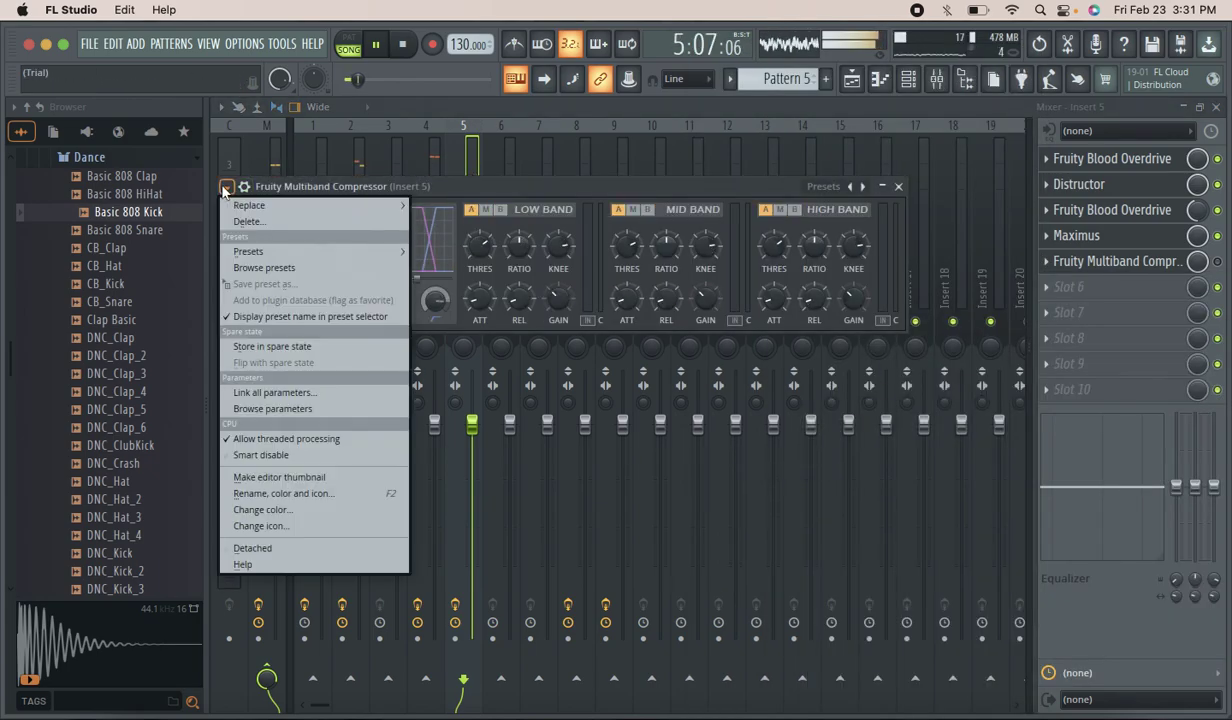
pyautogui.moveTo(307, 250)
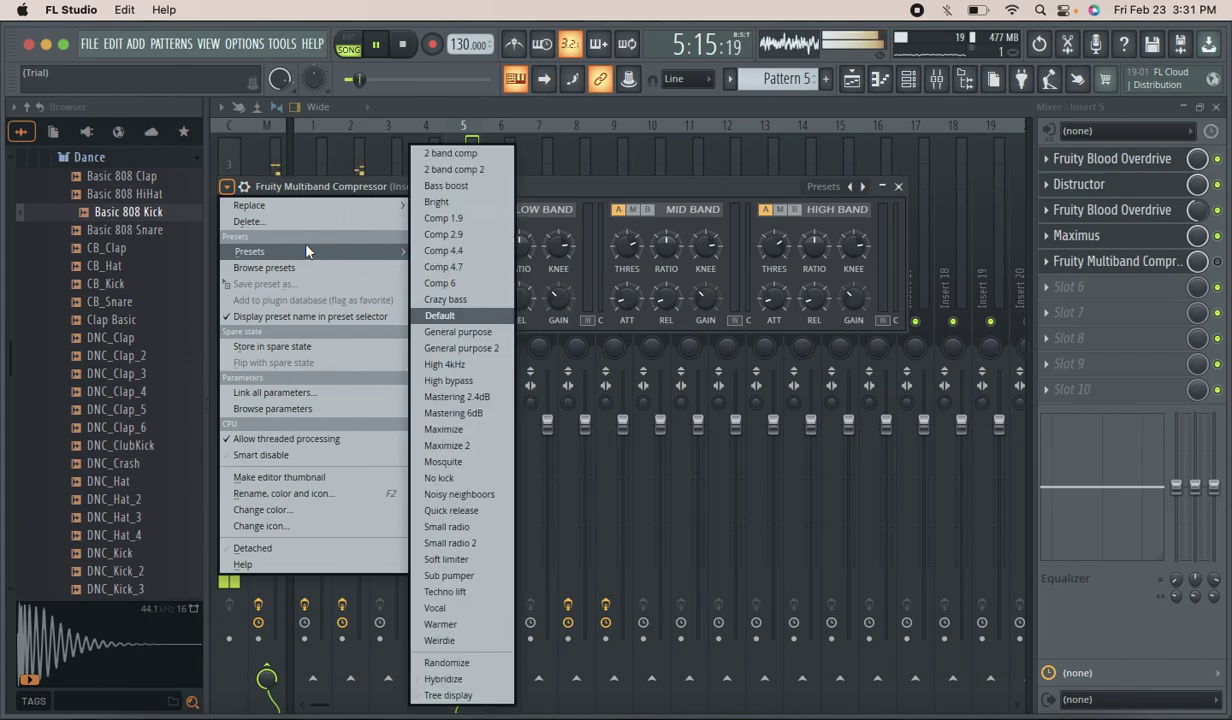
pyautogui.click(492, 364)
pyautogui.click(228, 186)
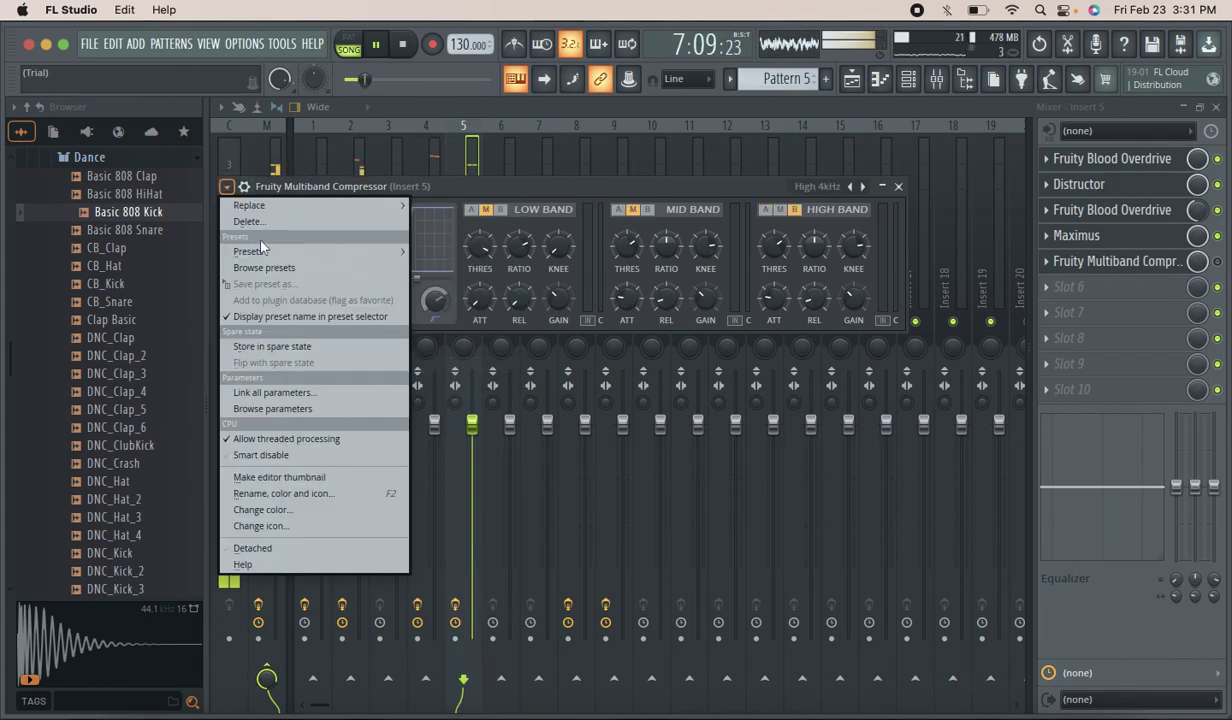
pyautogui.moveTo(300, 248)
pyautogui.click(493, 355)
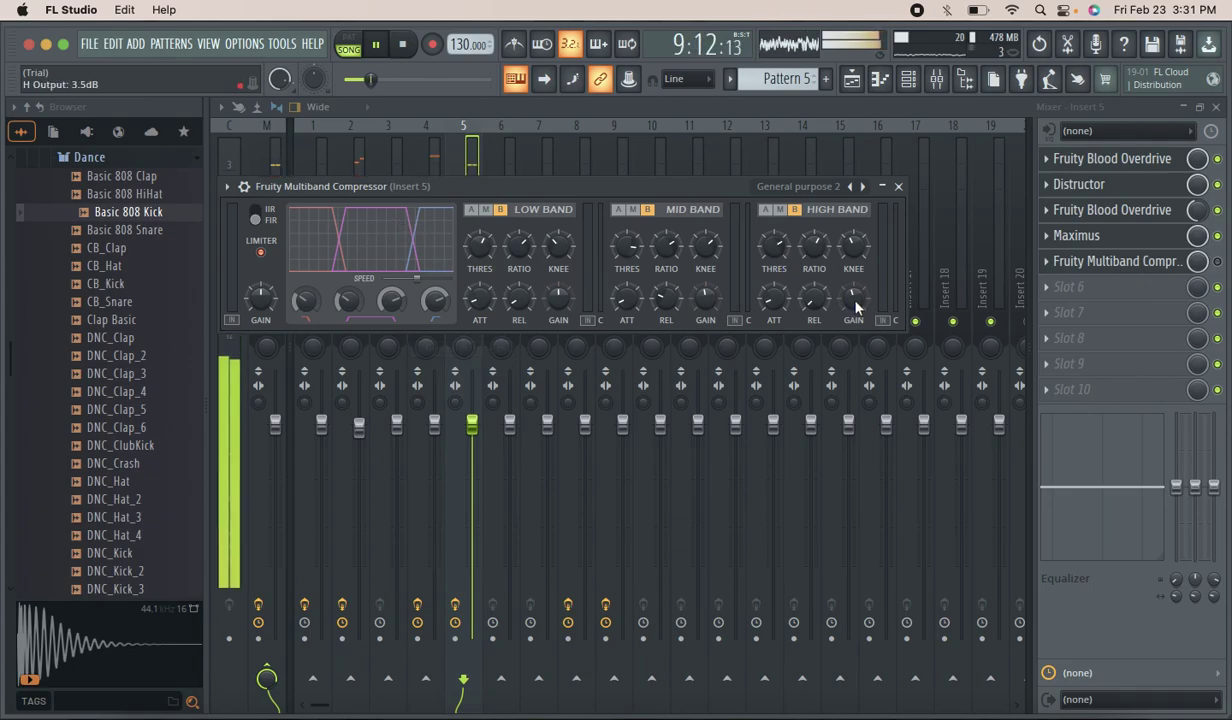
# Re-enable the Fruity Multiband Compressor's effect slot on Insert 5 and reopen its editor.
pyautogui.click(1073, 262)
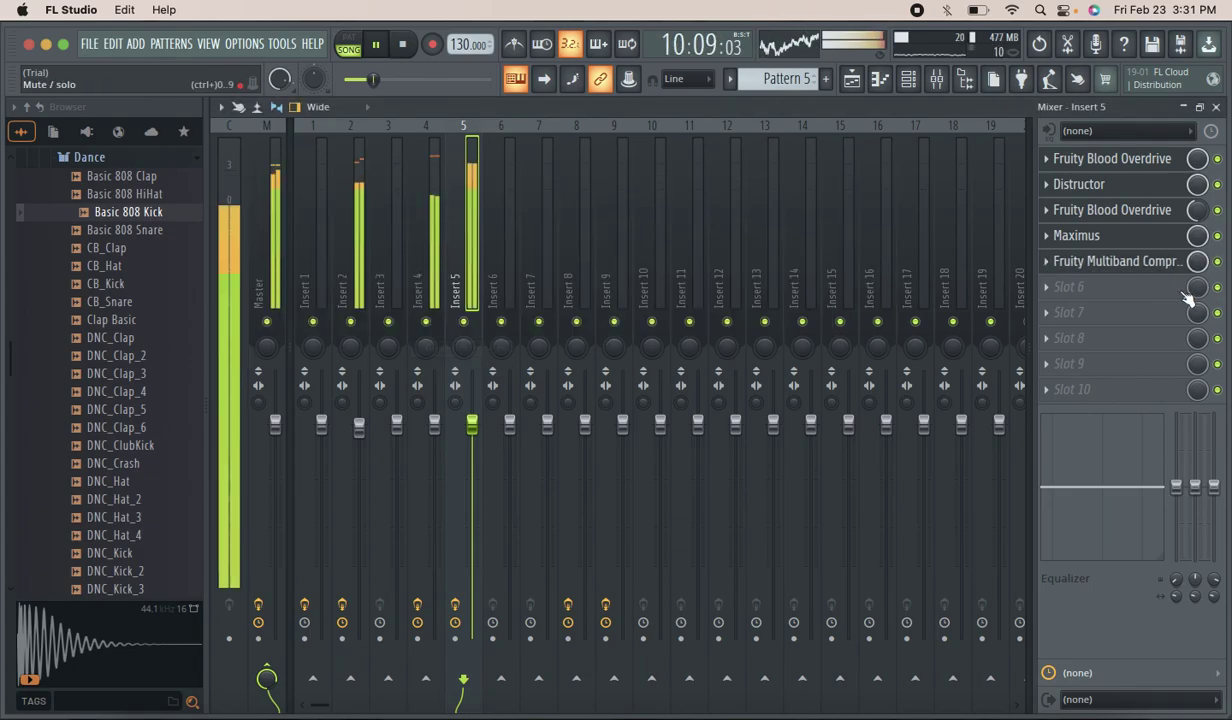
pyautogui.click(1072, 263)
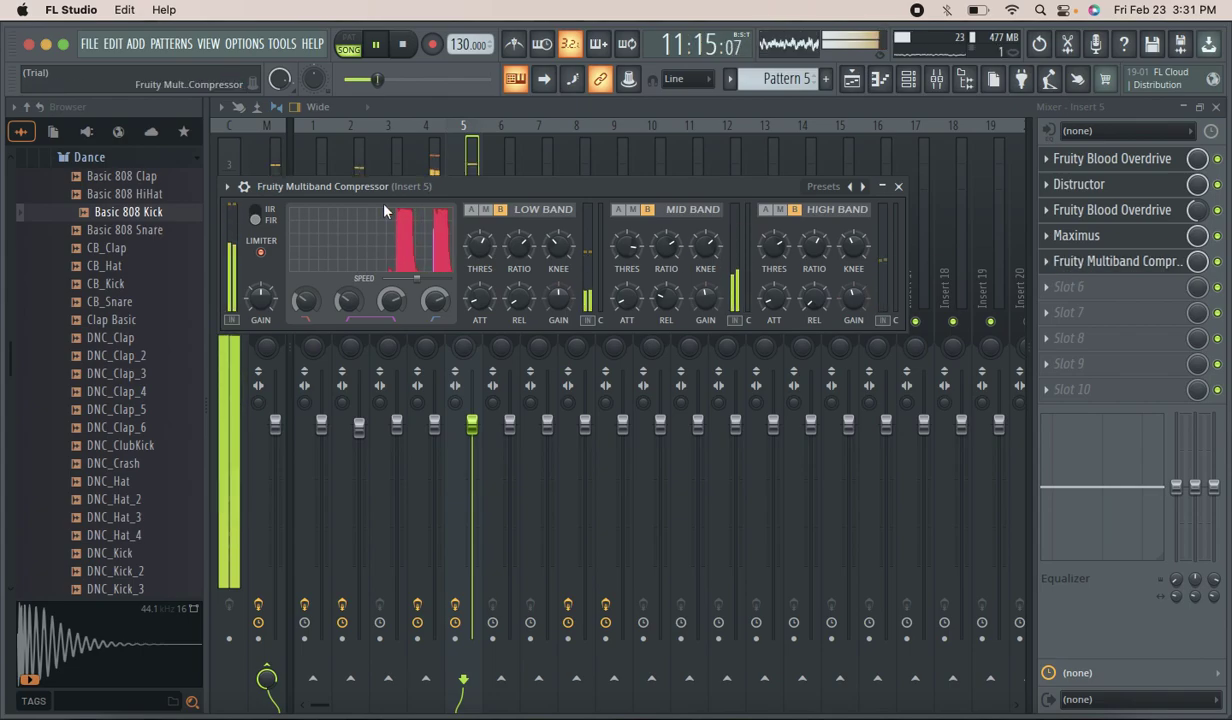
# Try the Mastering 6dB and Crazy bass presets on the Fruity Multiband Compressor.
pyautogui.click(227, 186)
pyautogui.moveTo(292, 248)
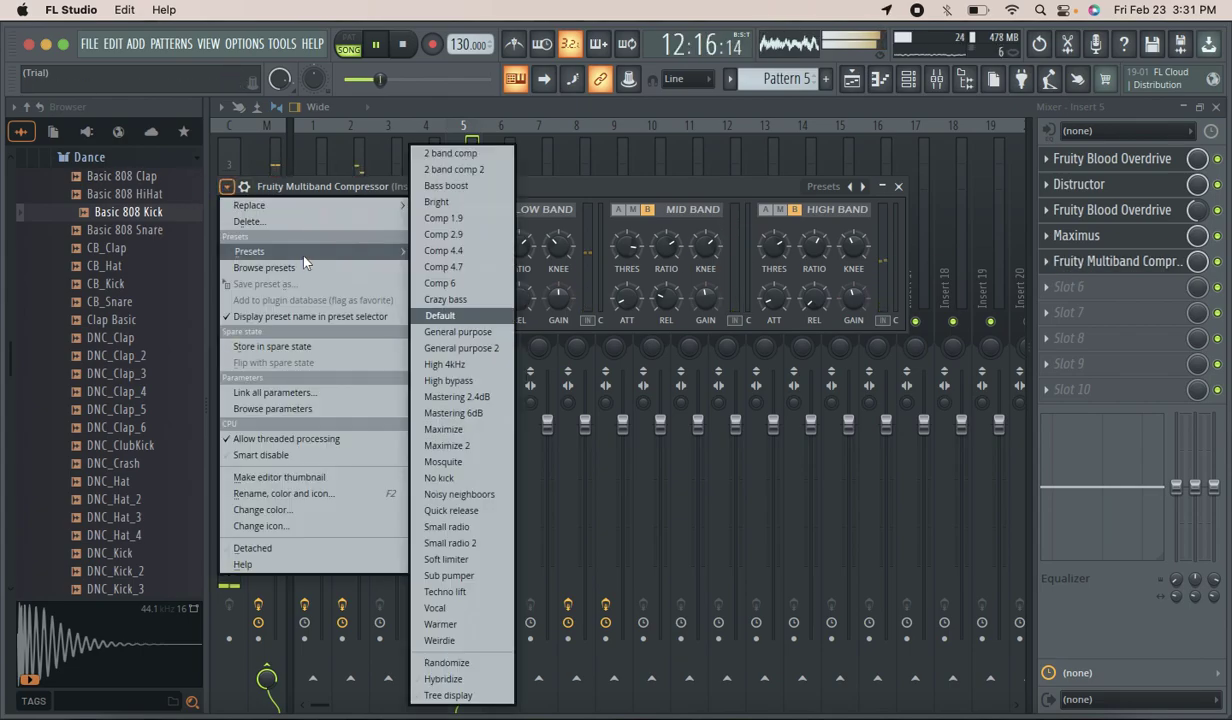
pyautogui.click(475, 413)
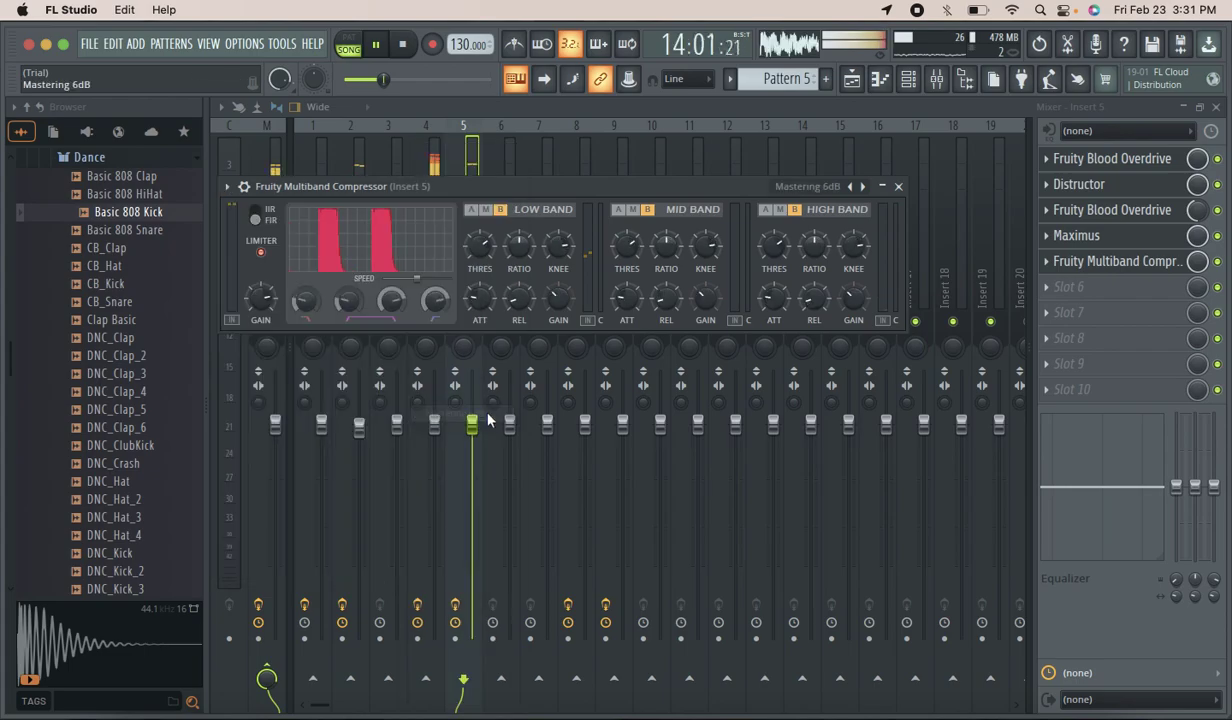
pyautogui.click(227, 186)
pyautogui.moveTo(303, 255)
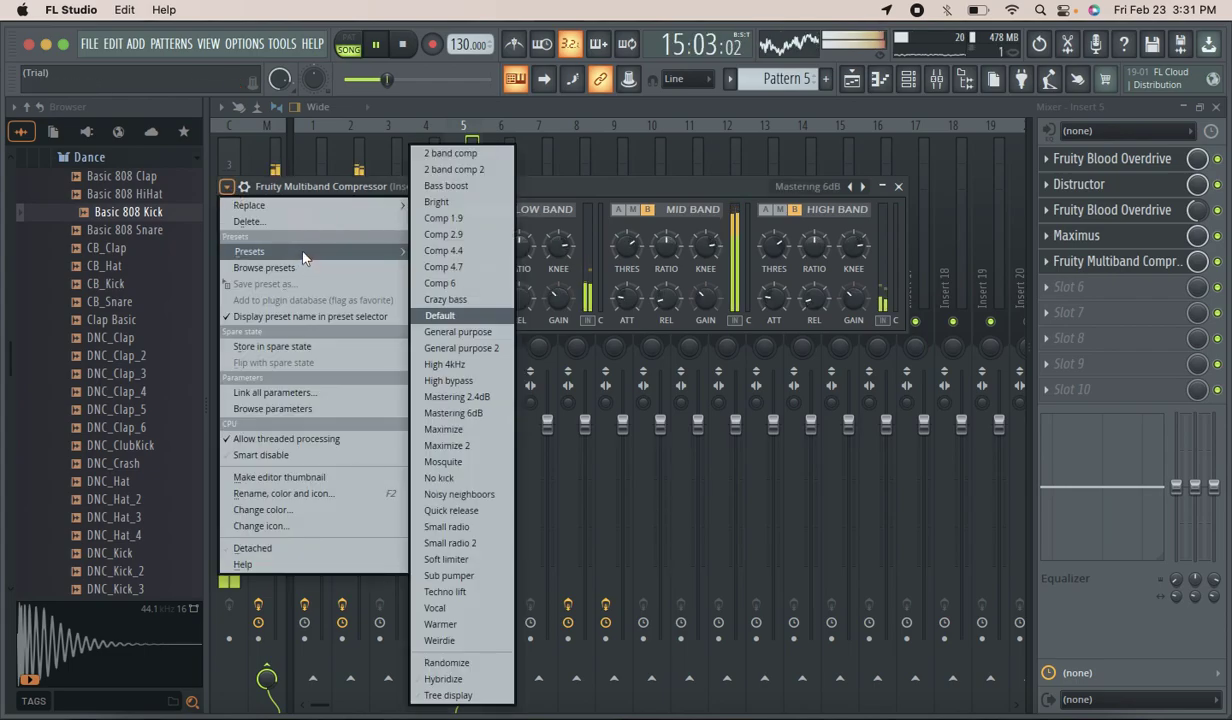
pyautogui.click(452, 299)
# Load the Bass boost preset into the Fruity Multiband Compressor.
pyautogui.click(243, 187)
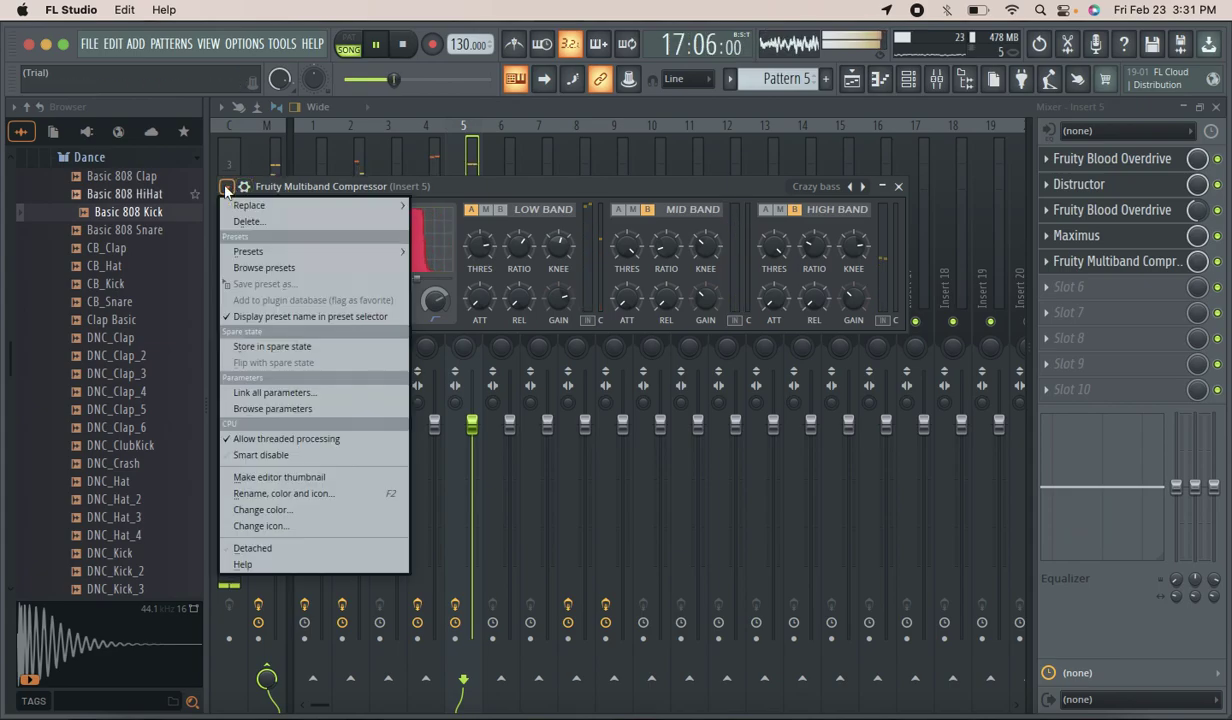
pyautogui.moveTo(300, 250)
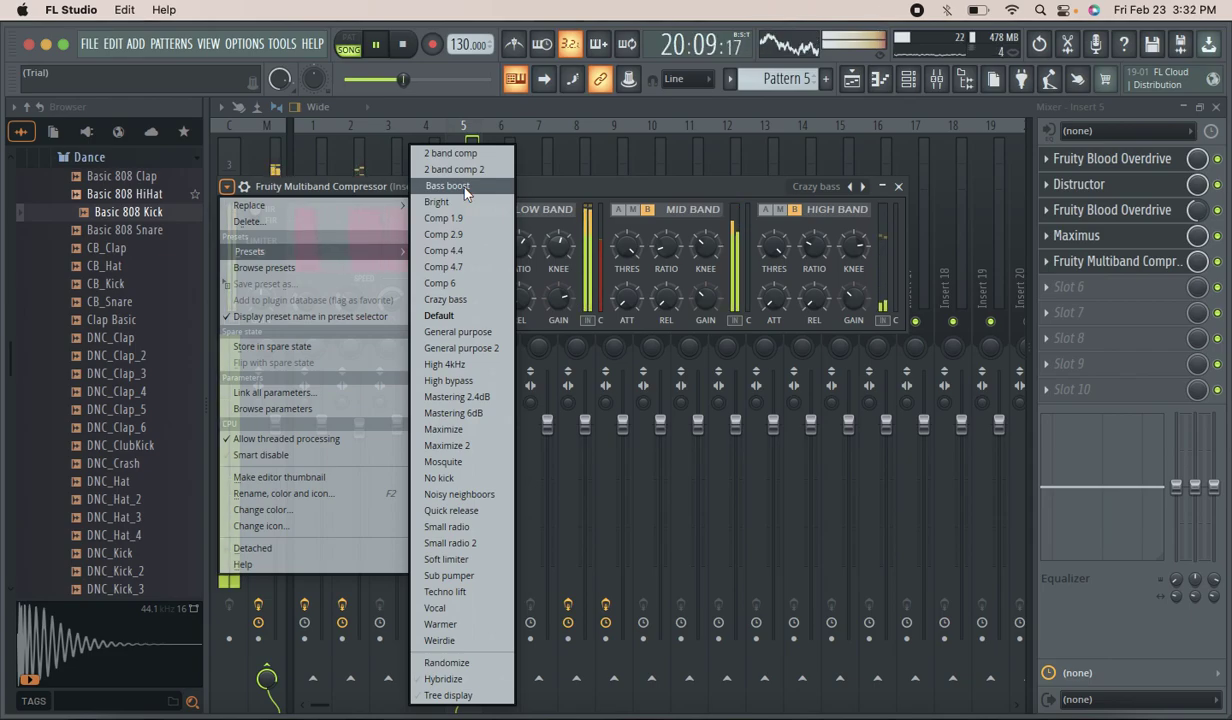
pyautogui.click(464, 187)
# Raise the high band's attack to about 69.4 ms along with its release, and set the mid band's output gain to about 3.3 dB.
pyautogui.moveTo(854, 304)
pyautogui.mouseDown()
pyautogui.moveTo(854, 240)
pyautogui.moveTo(854, 272)
pyautogui.moveTo(883, 295)
pyautogui.moveTo(854, 306)
pyautogui.mouseUp()
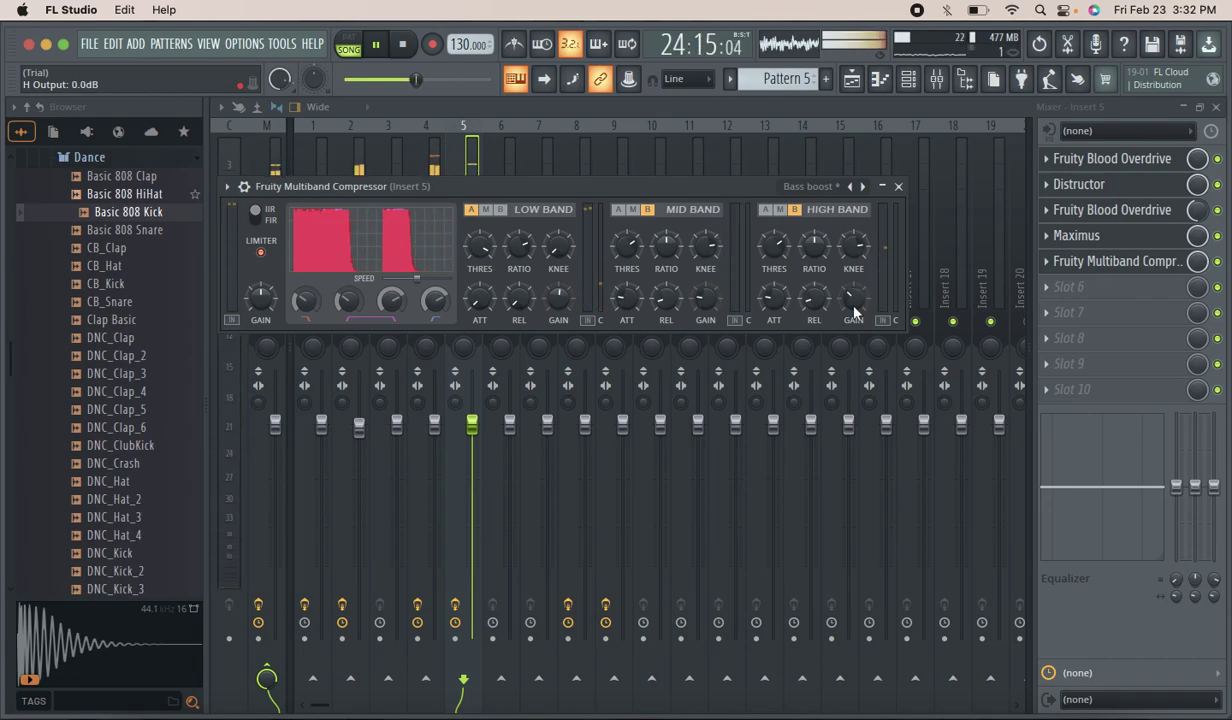
pyautogui.moveTo(773, 304); pyautogui.dragTo(773, 261)
pyautogui.moveTo(698, 293); pyautogui.dragTo(661, 323)
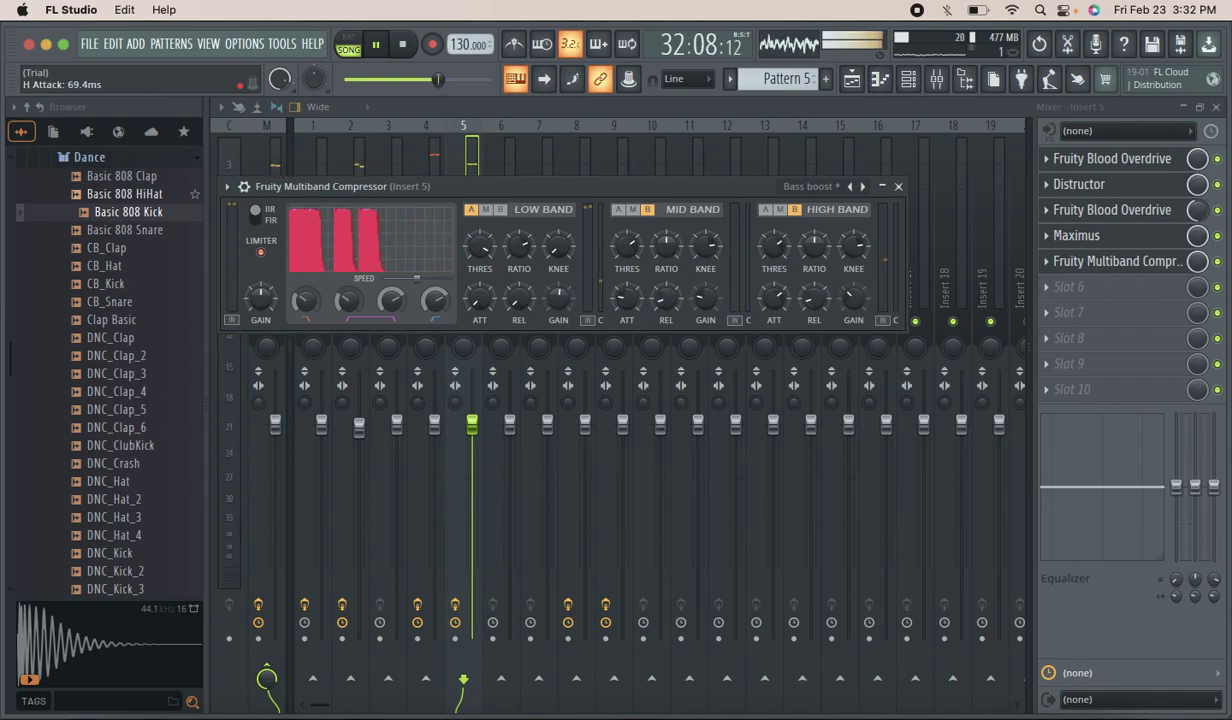
pyautogui.moveTo(814, 297); pyautogui.dragTo(814, 292)
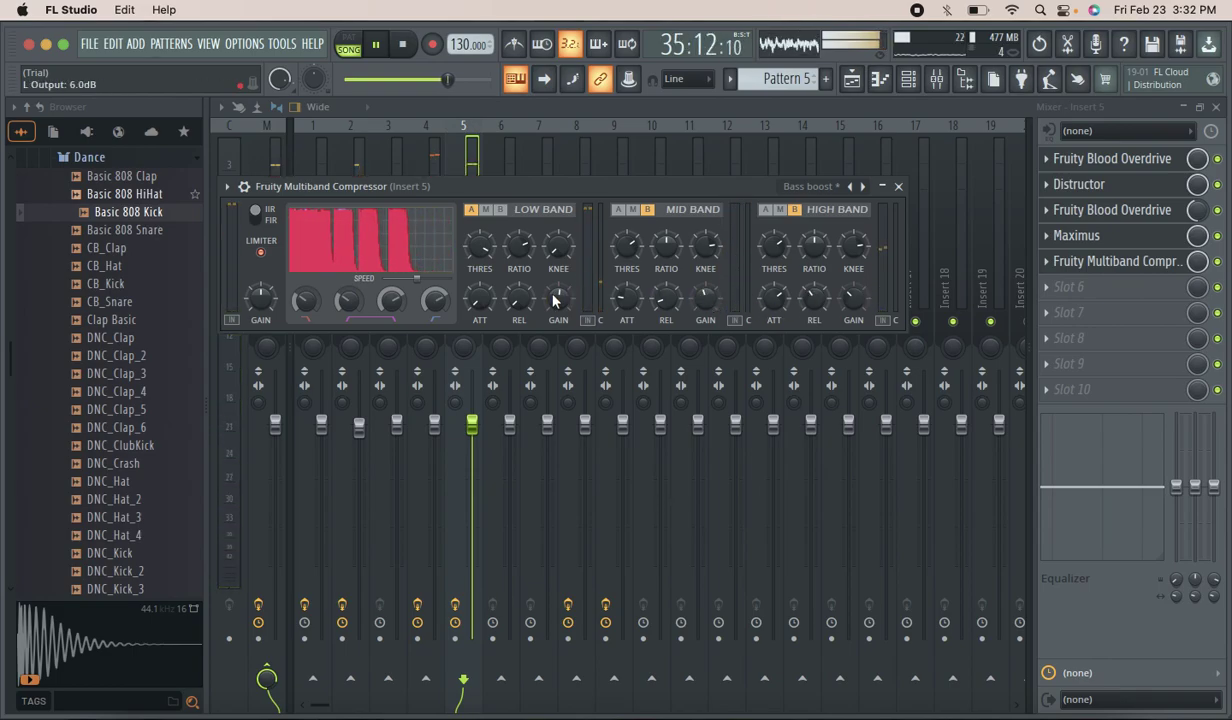
# Set the low band's output gain to 10 dB and knee to about 51%, raise its attack, and restart playback from the beginning.
pyautogui.moveTo(558, 300); pyautogui.dragTo(559, 200)
pyautogui.moveTo(558, 244); pyautogui.dragTo(556, 244)
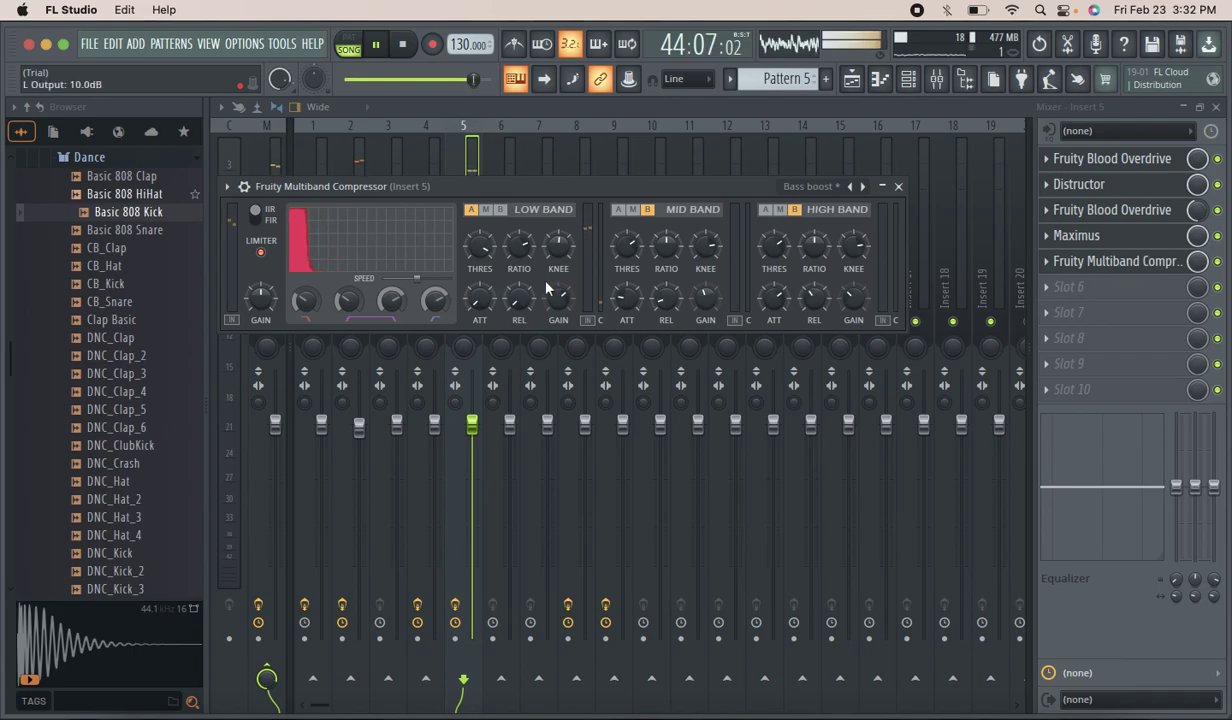
pyautogui.moveTo(471, 77); pyautogui.dragTo(336, 78)
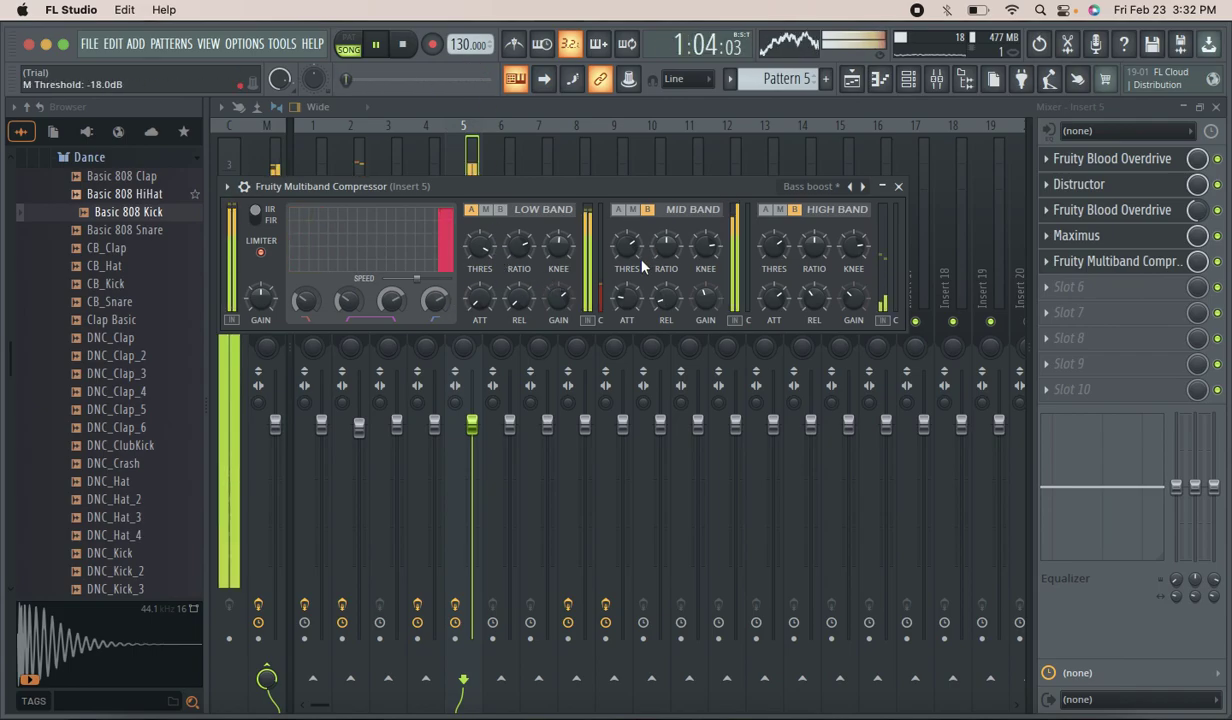
pyautogui.moveTo(478, 301); pyautogui.dragTo(478, 228)
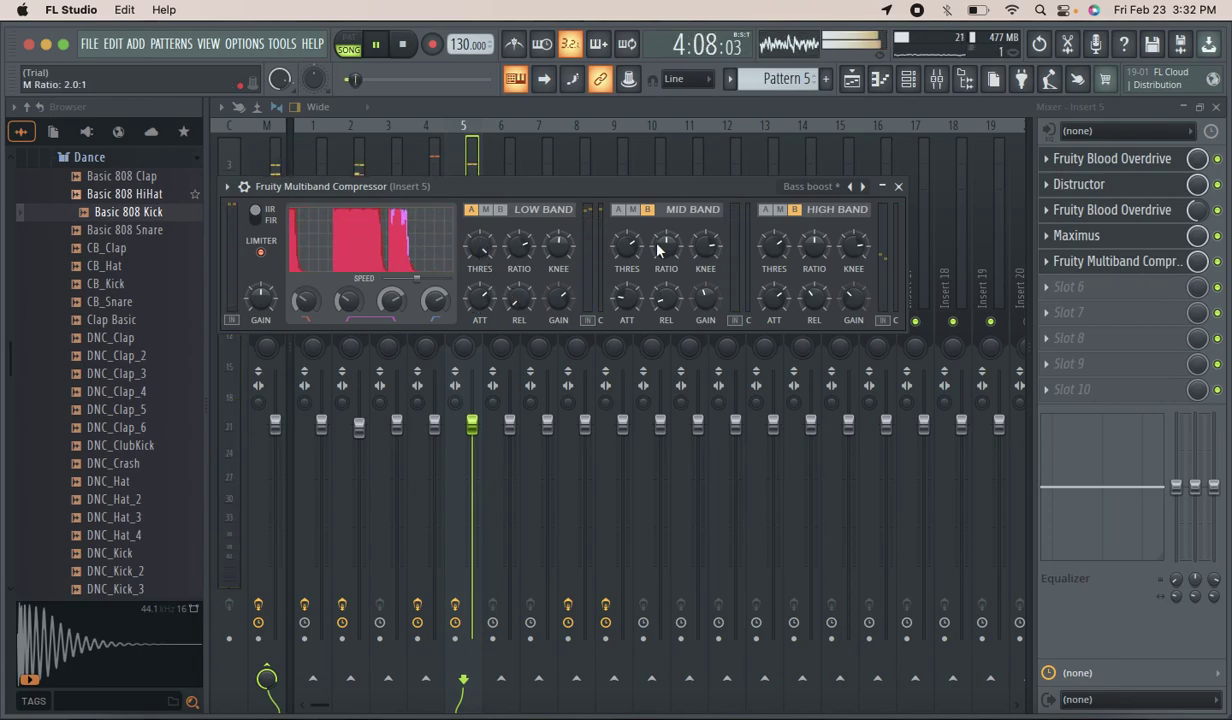
# Set the low band's threshold to 0 dB and readjust the mid band's threshold and knee.
pyautogui.moveTo(626, 245); pyautogui.dragTo(626, 252)
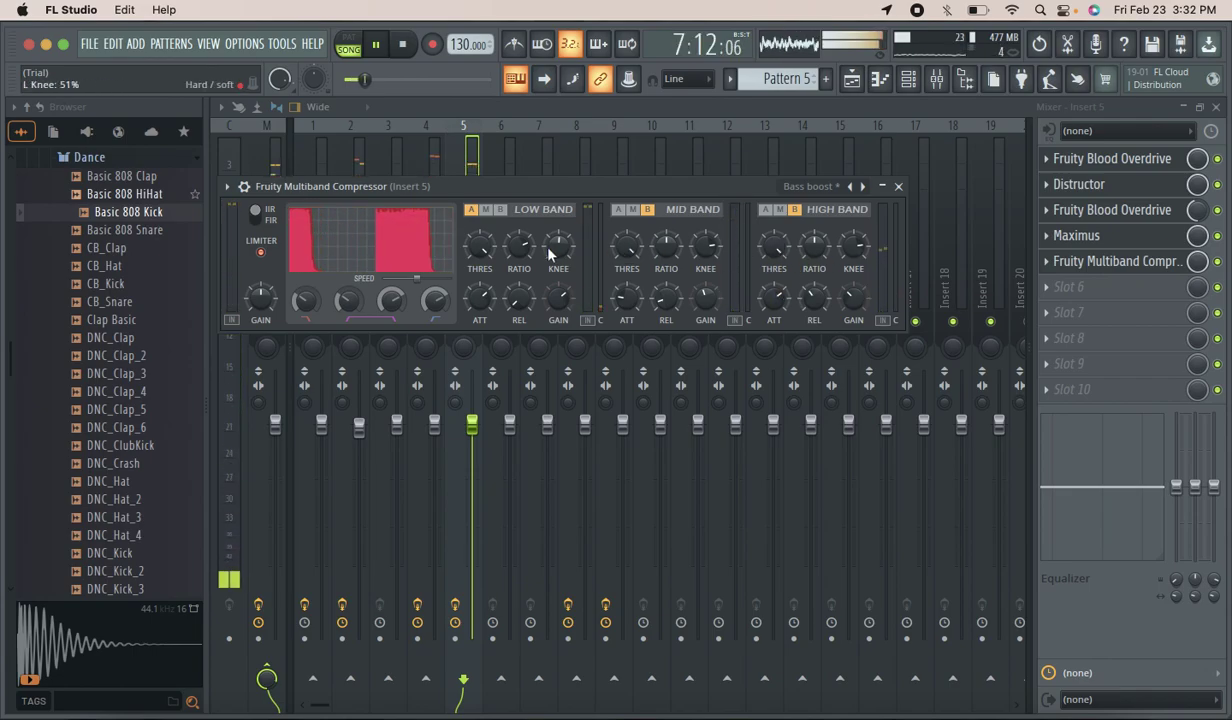
pyautogui.moveTo(479, 245); pyautogui.dragTo(479, 258)
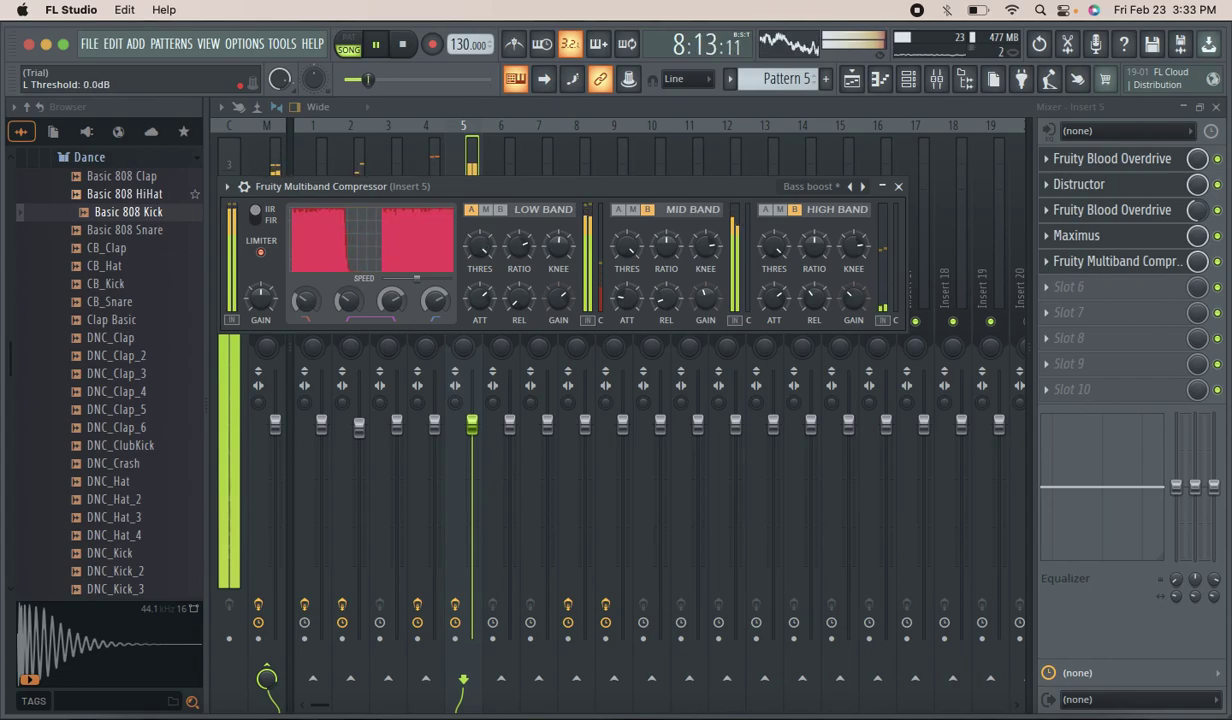
pyautogui.moveTo(627, 246); pyautogui.dragTo(706, 246)
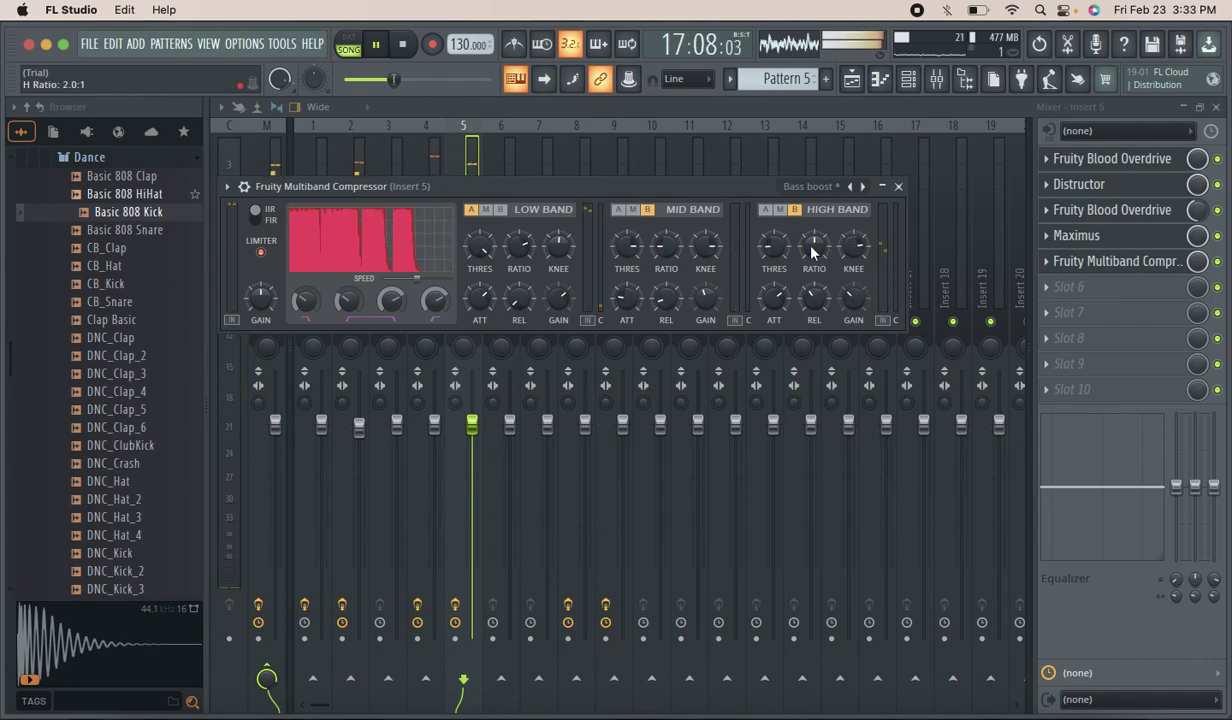
# Readjust the high band's ratio, knee, attack, release and output gain.
pyautogui.moveTo(814, 246); pyautogui.dragTo(814, 251)
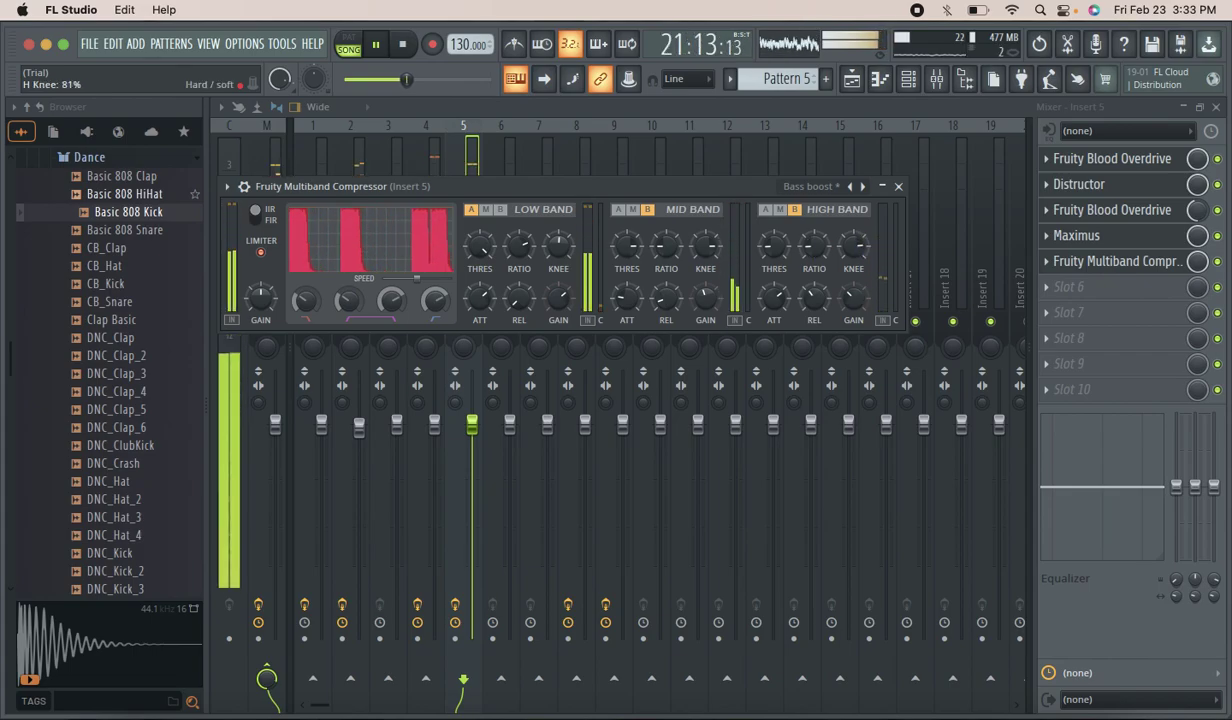
pyautogui.moveTo(854, 246); pyautogui.dragTo(854, 245)
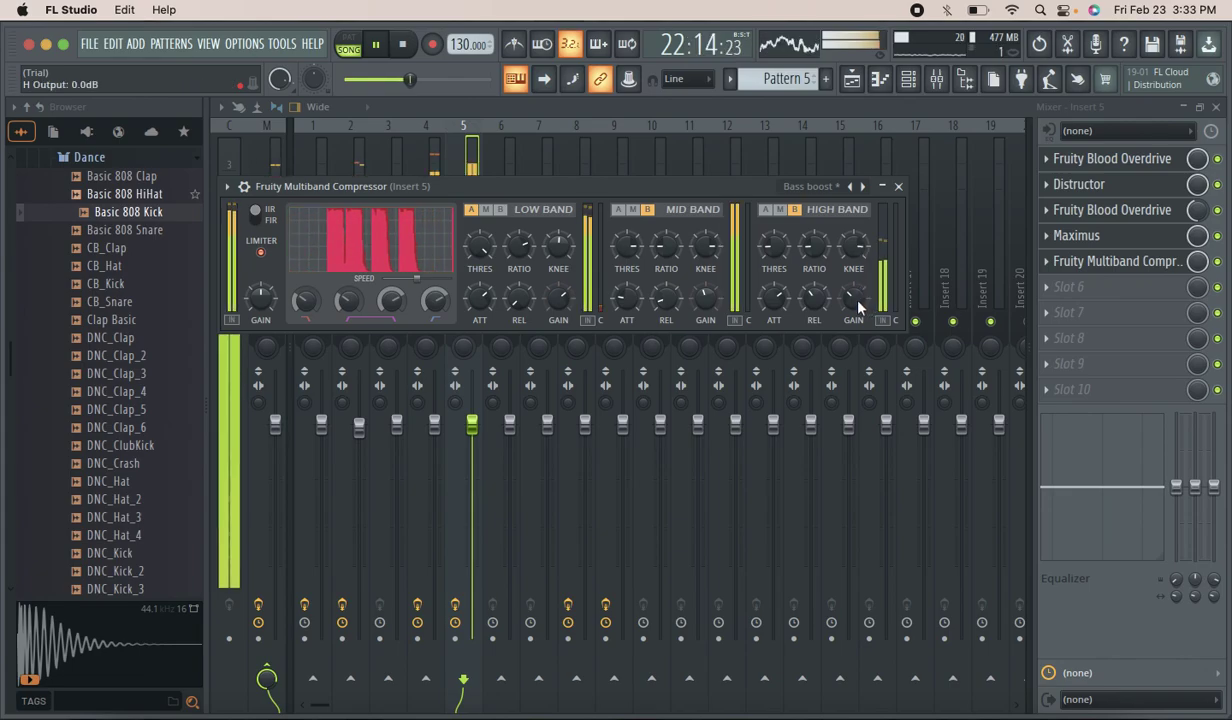
pyautogui.moveTo(814, 299); pyautogui.dragTo(773, 301)
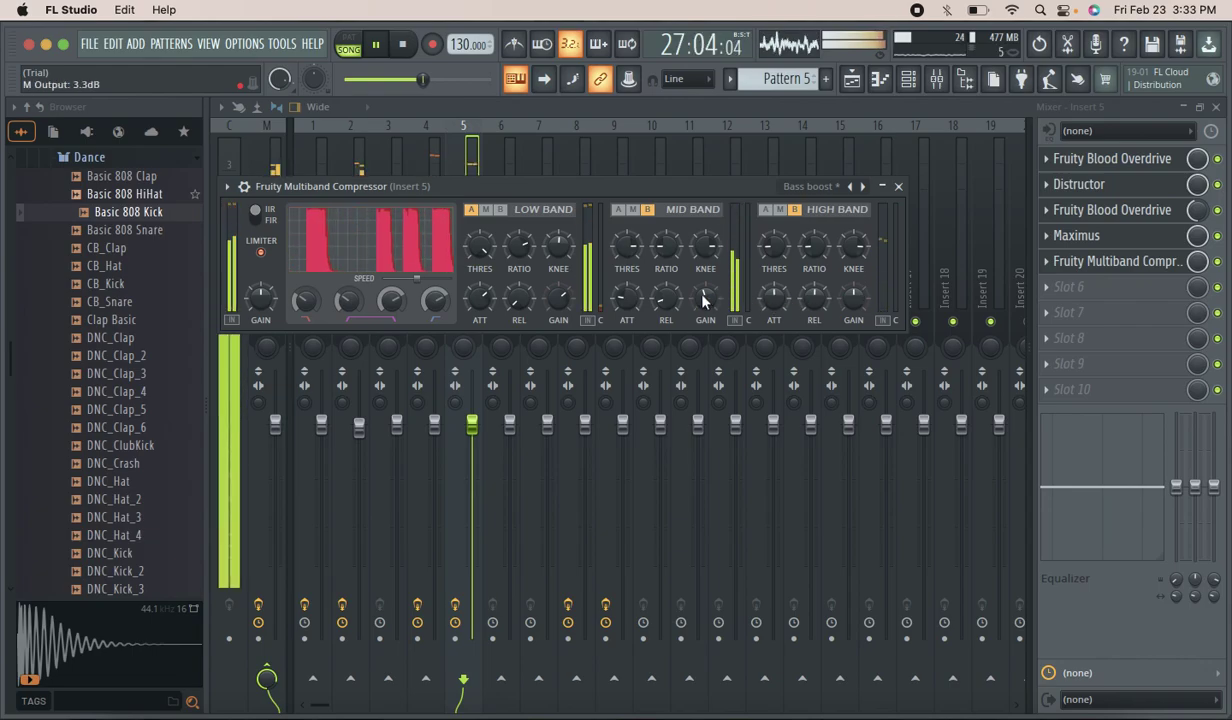
# Readjust the mid band's release and attack, and set the low band's knee to about 77%.
pyautogui.moveTo(666, 299); pyautogui.dragTo(666, 291)
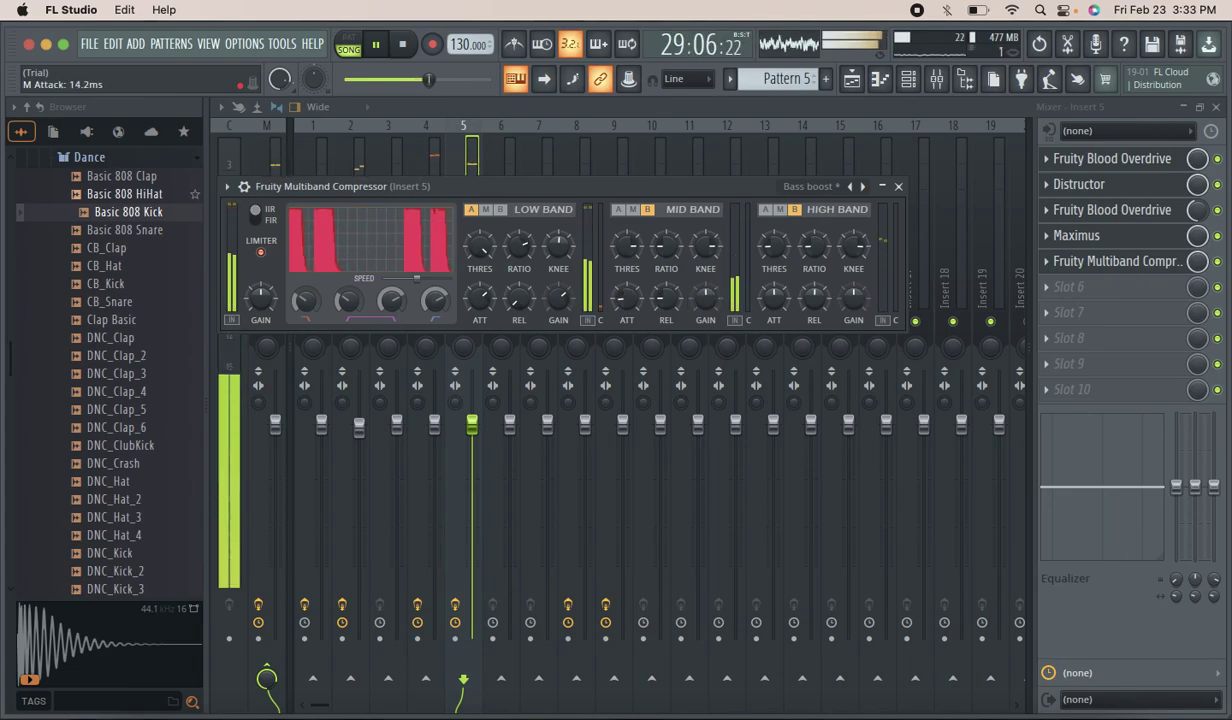
pyautogui.moveTo(626, 297); pyautogui.dragTo(626, 296)
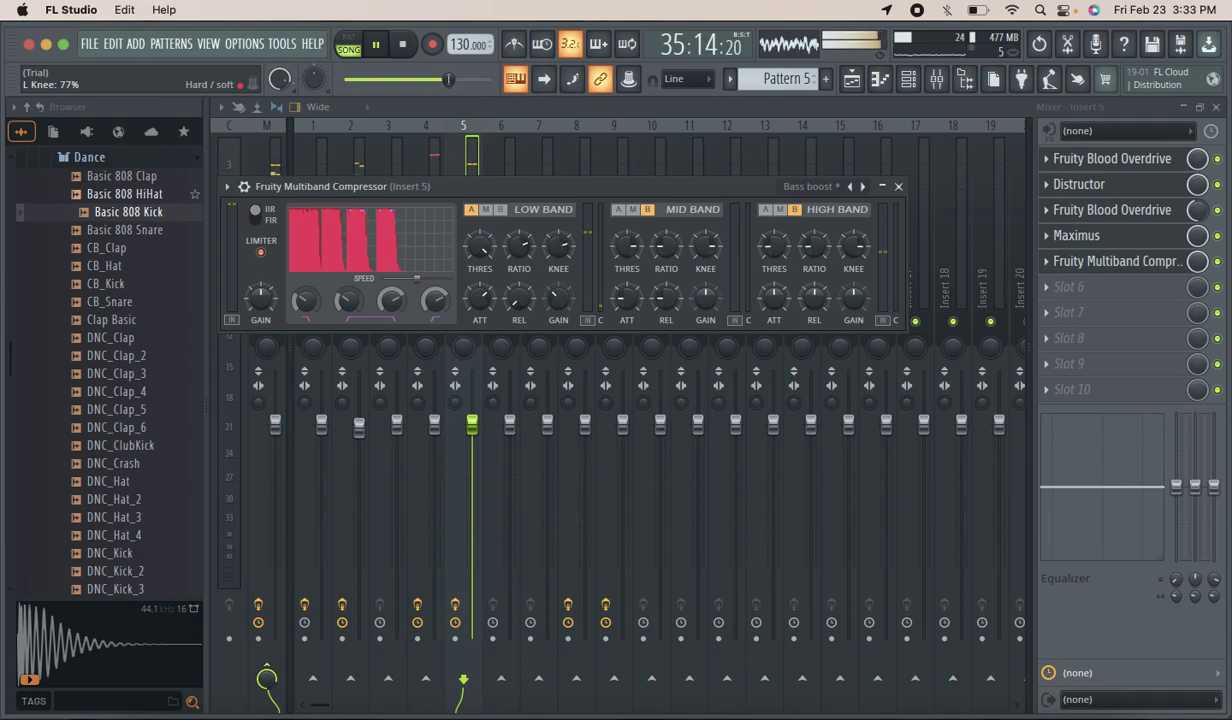
# Adjust the low band's knee, ratio, attack and release in Insert 5's Fruity Multiband Compressor, with the attack at about 82 ms.
pyautogui.moveTo(559, 246); pyautogui.dragTo(559, 252)
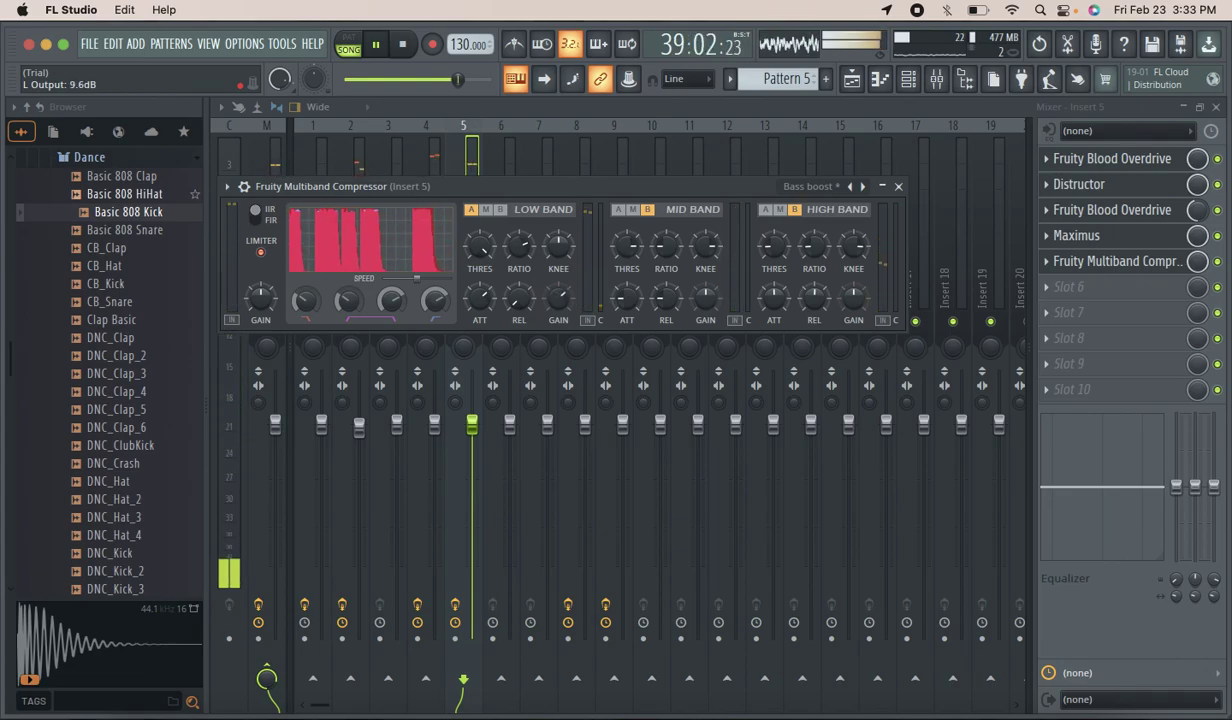
pyautogui.moveTo(524, 255)
pyautogui.mouseDown()
pyautogui.moveTo(524, 245)
pyautogui.moveTo(479, 265)
pyautogui.moveTo(520, 250)
pyautogui.mouseUp()
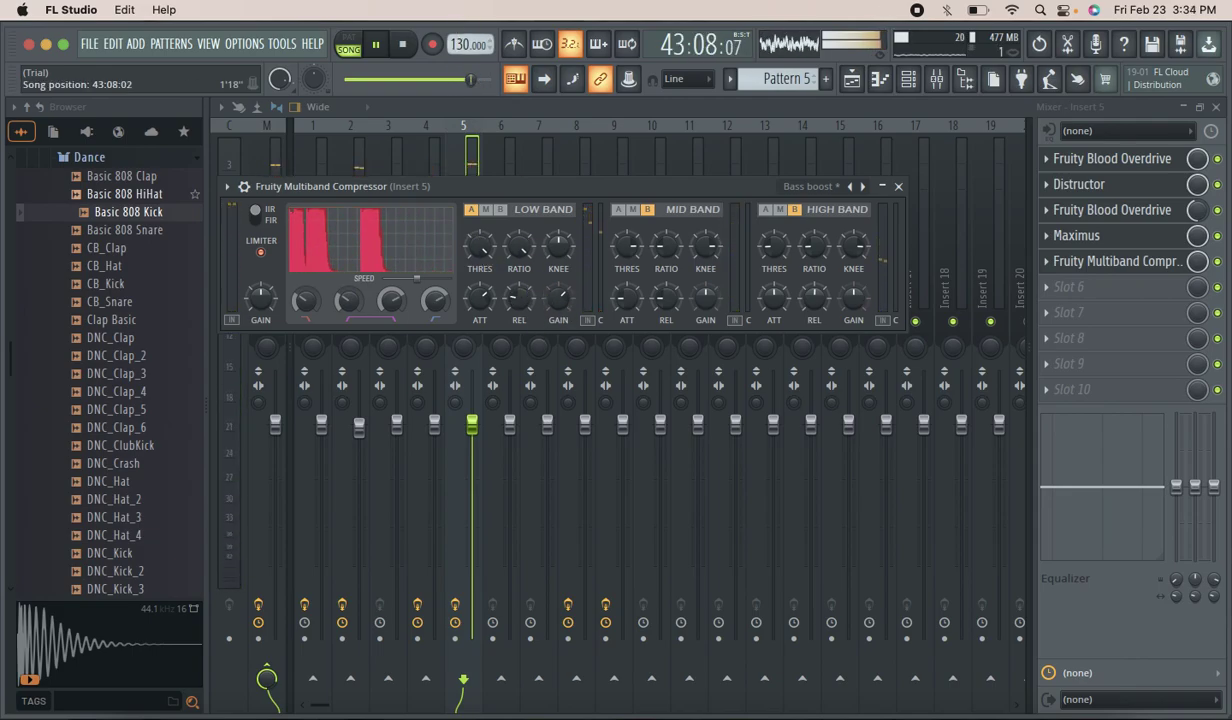
pyautogui.moveTo(479, 297); pyautogui.dragTo(479, 270)
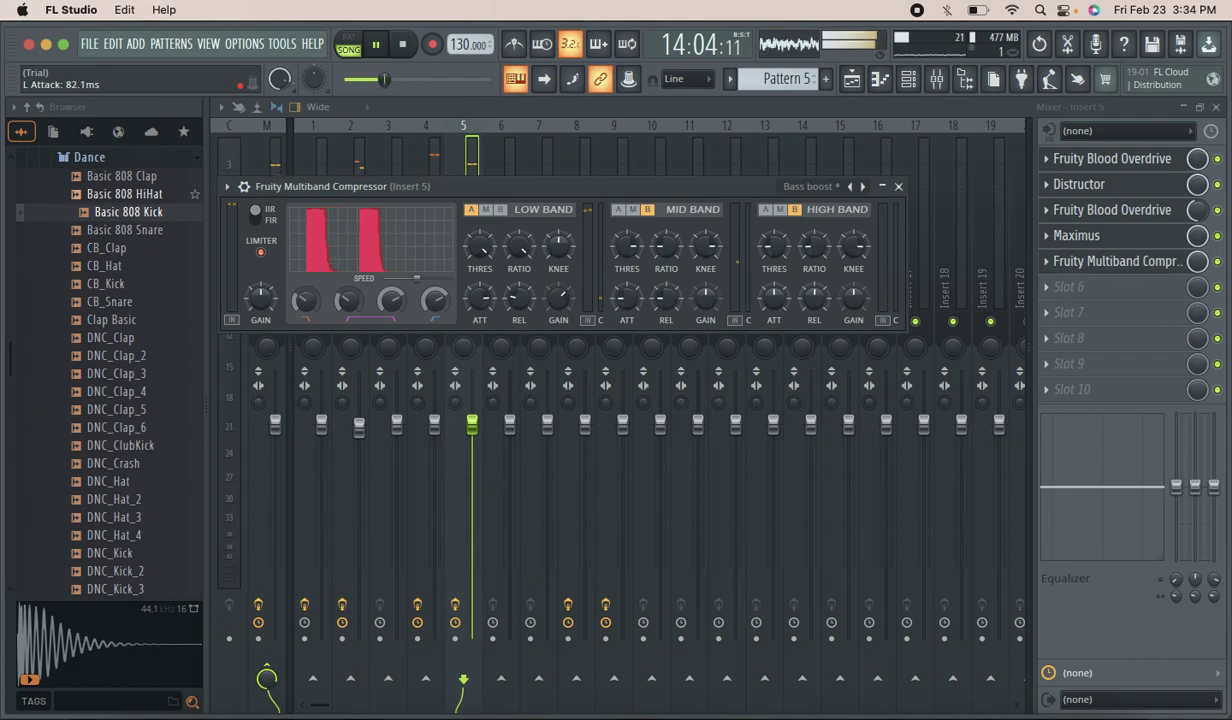
pyautogui.moveTo(519, 298); pyautogui.dragTo(519, 278)
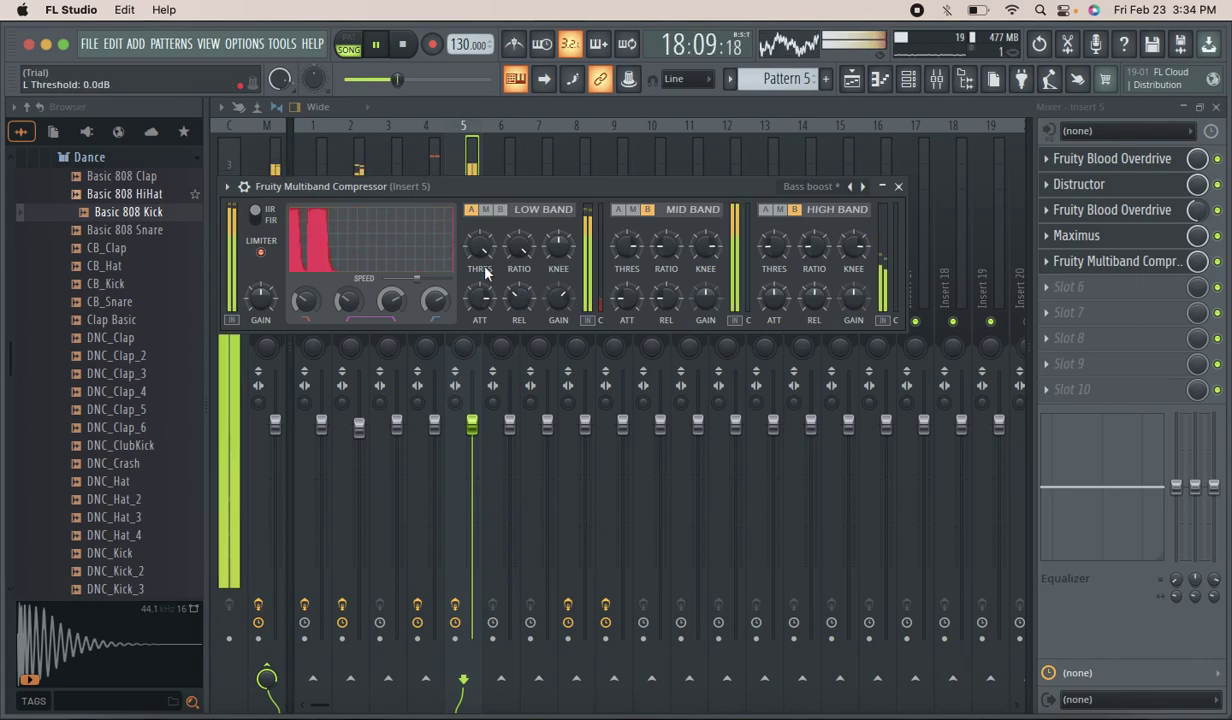
# Try lower mix levels for the Fruity Multiband Compressor on Insert 5, and raise the mix back up.
pyautogui.moveTo(1197, 262)
pyautogui.mouseDown()
pyautogui.moveTo(1197, 284)
pyautogui.moveTo(1197, 256)
pyautogui.mouseUp()
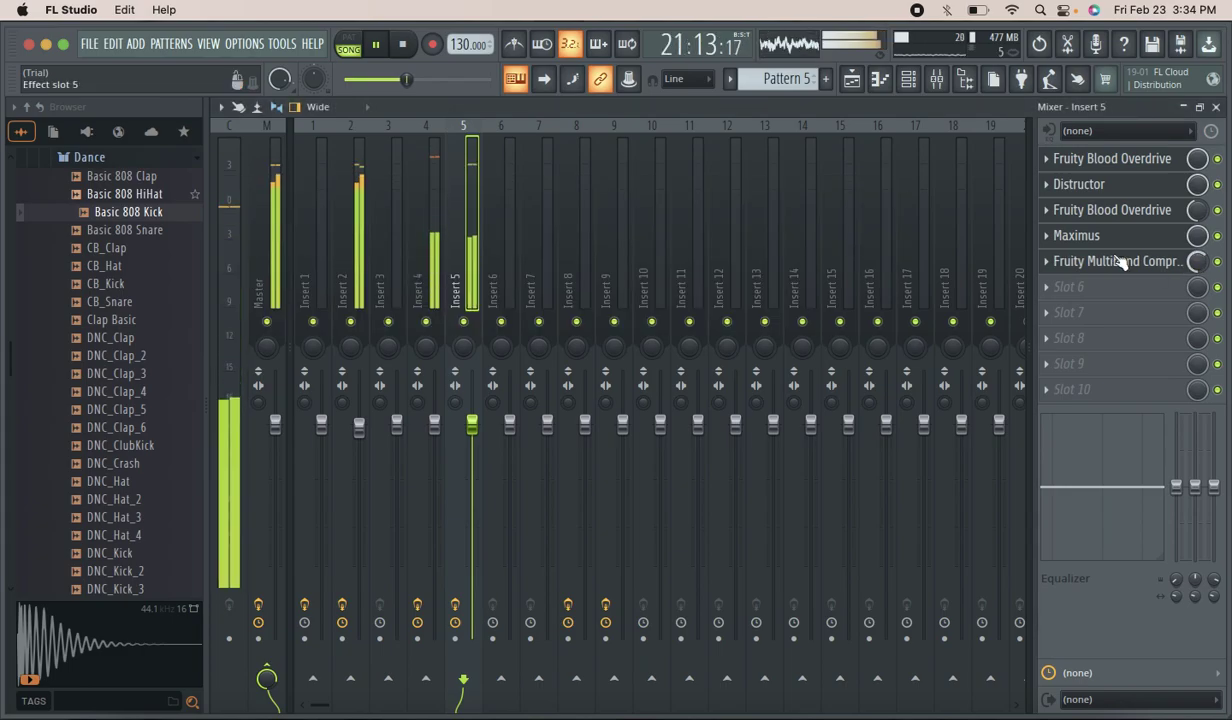
pyautogui.moveTo(1201, 254); pyautogui.dragTo(1201, 222)
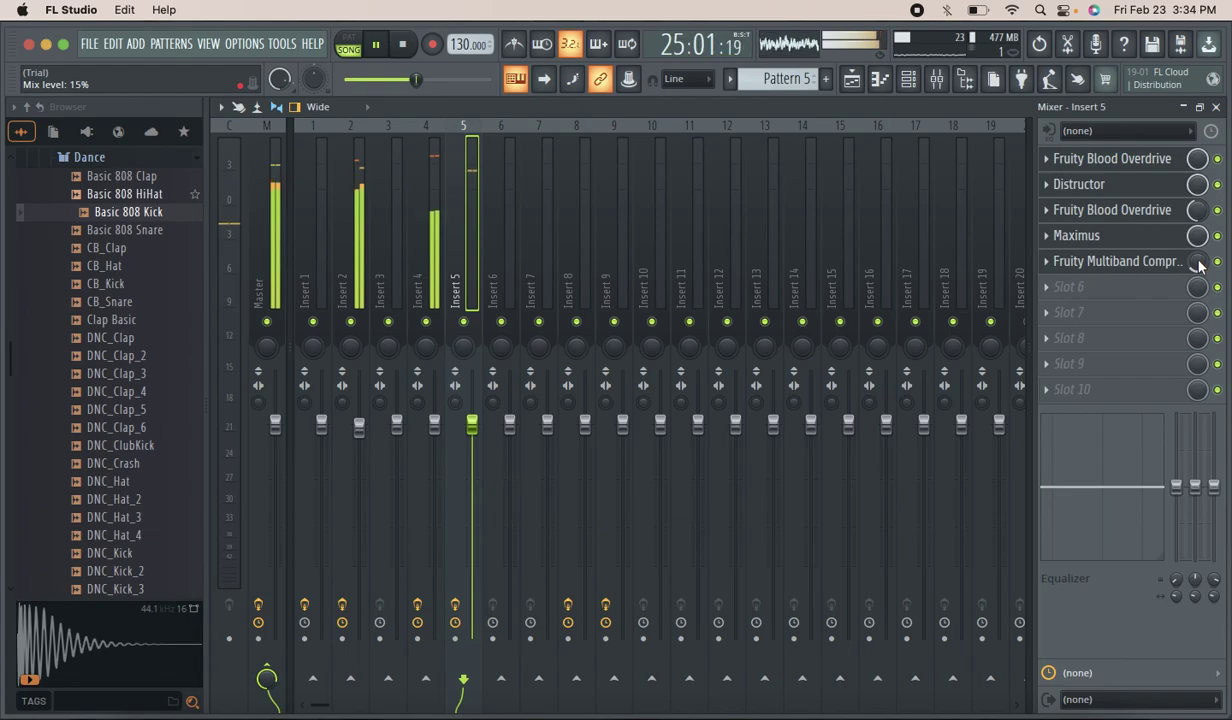
pyautogui.scroll(3, 1201, 263)
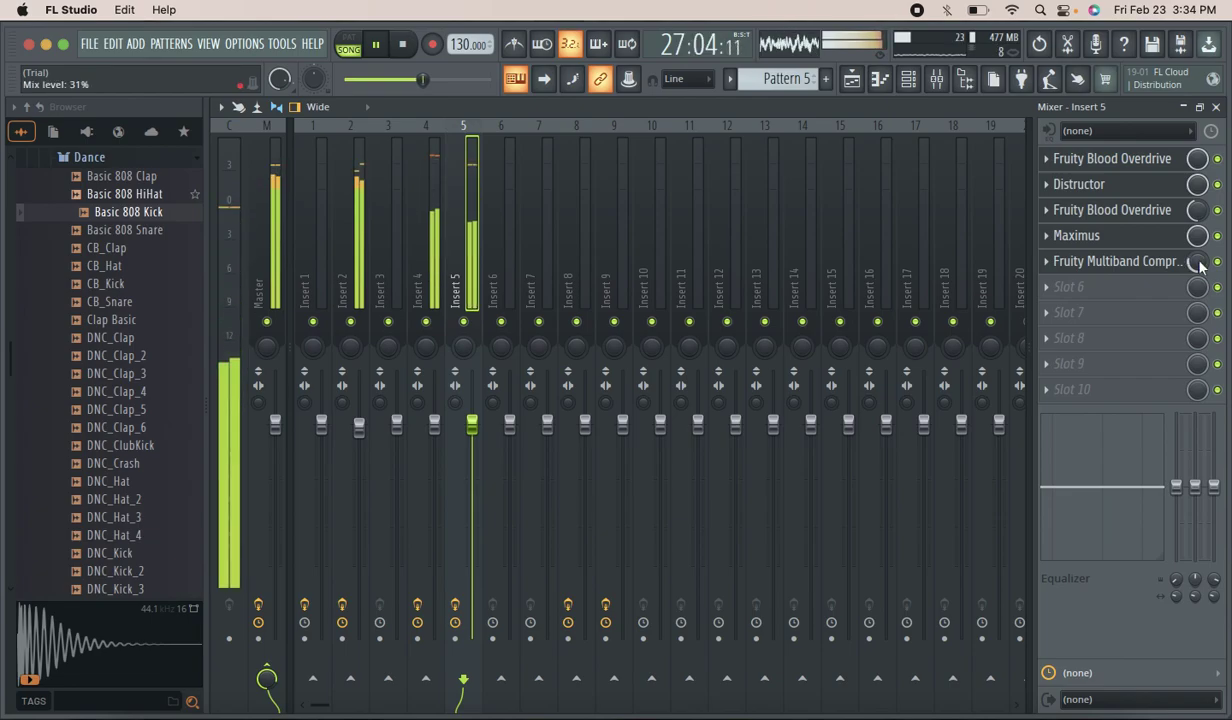
pyautogui.scroll(-3, 1201, 263)
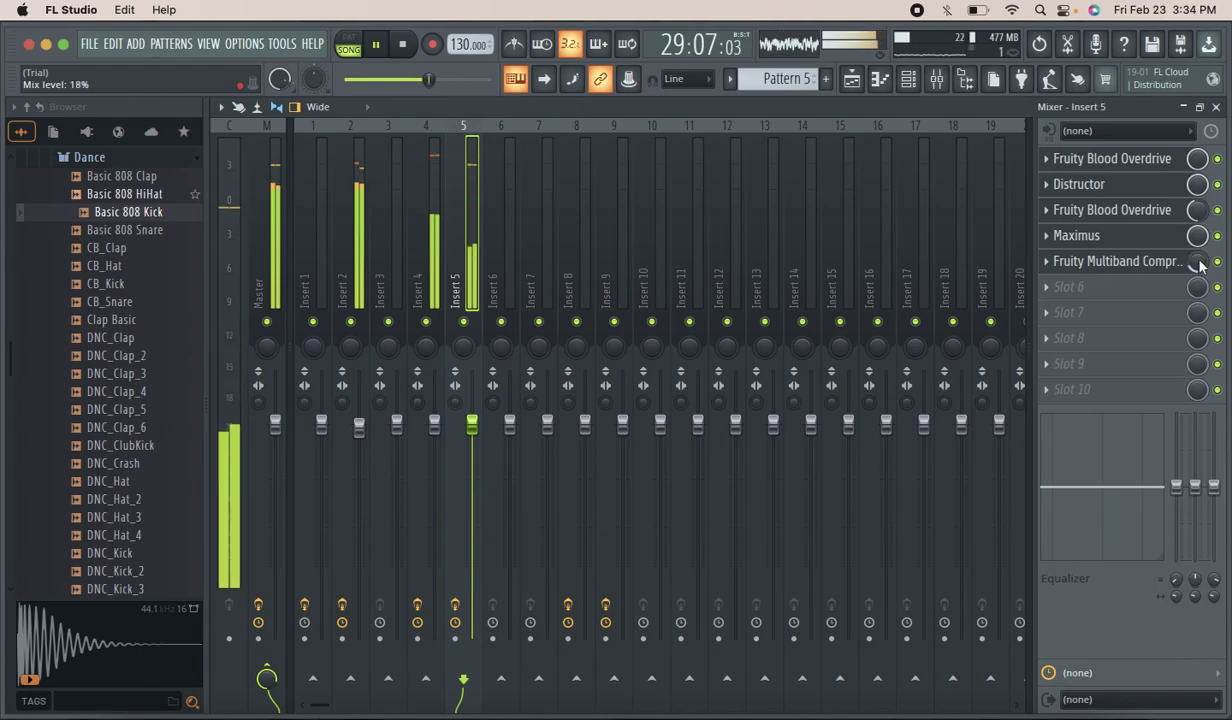
pyautogui.moveTo(1198, 262); pyautogui.dragTo(1197, 205)
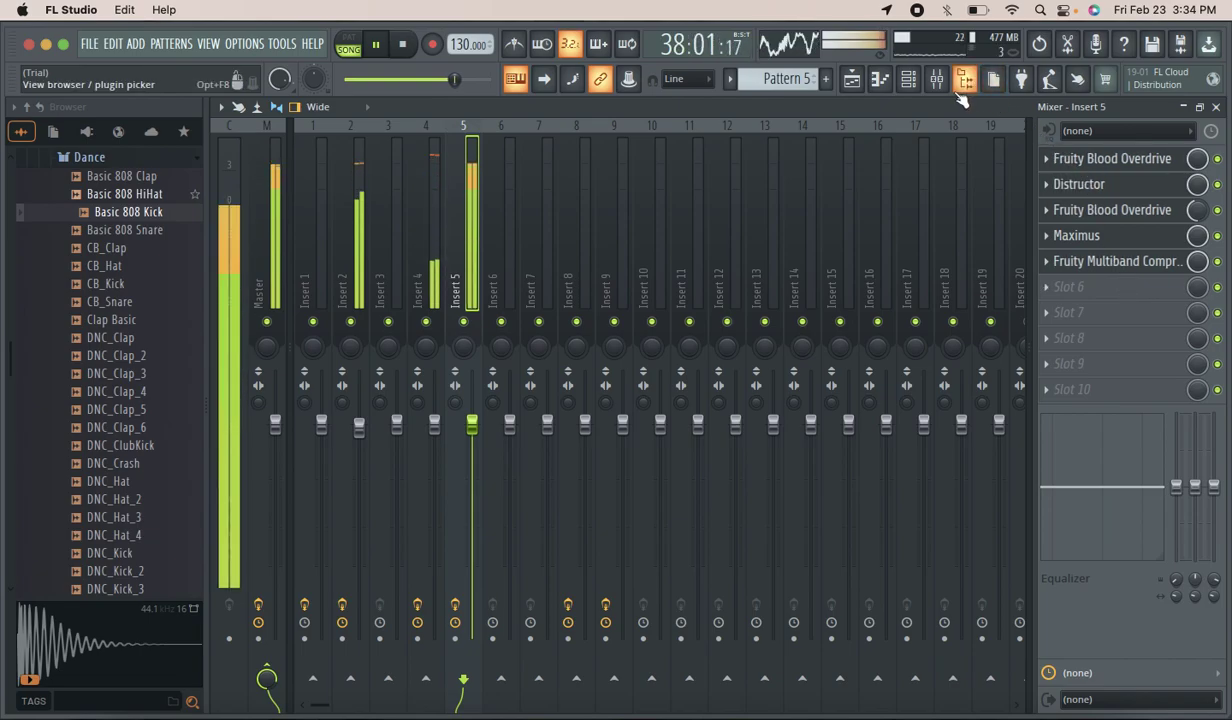
pyautogui.click(853, 82)
pyautogui.click(853, 82)
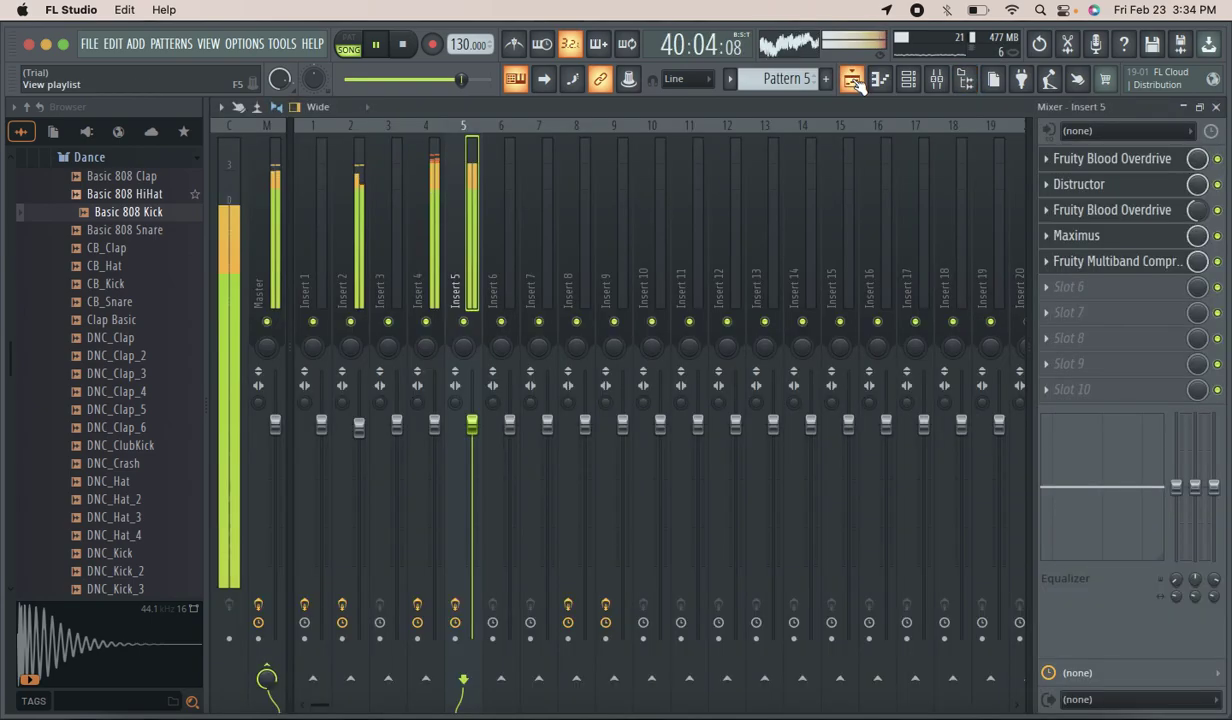
pyautogui.click(908, 80)
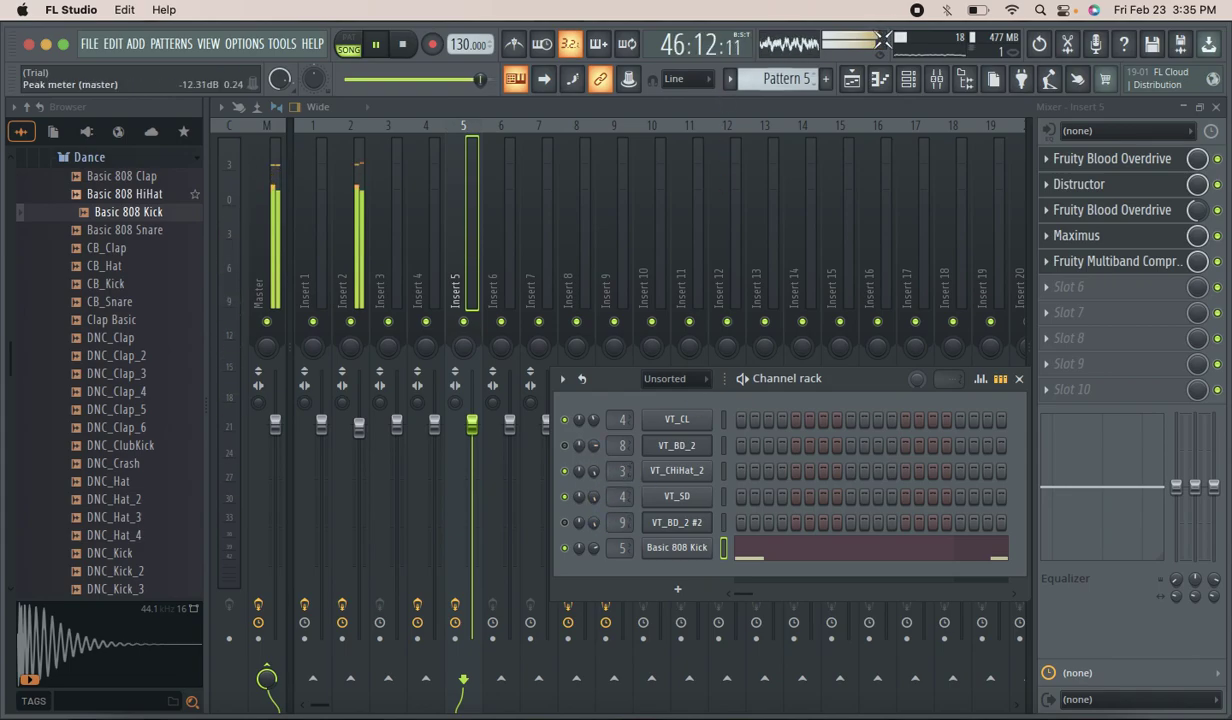
# Rebalance the mixer by raising the Insert 4 fader slightly and setting the Insert 5 fader slightly lower.
pyautogui.click(413, 165)
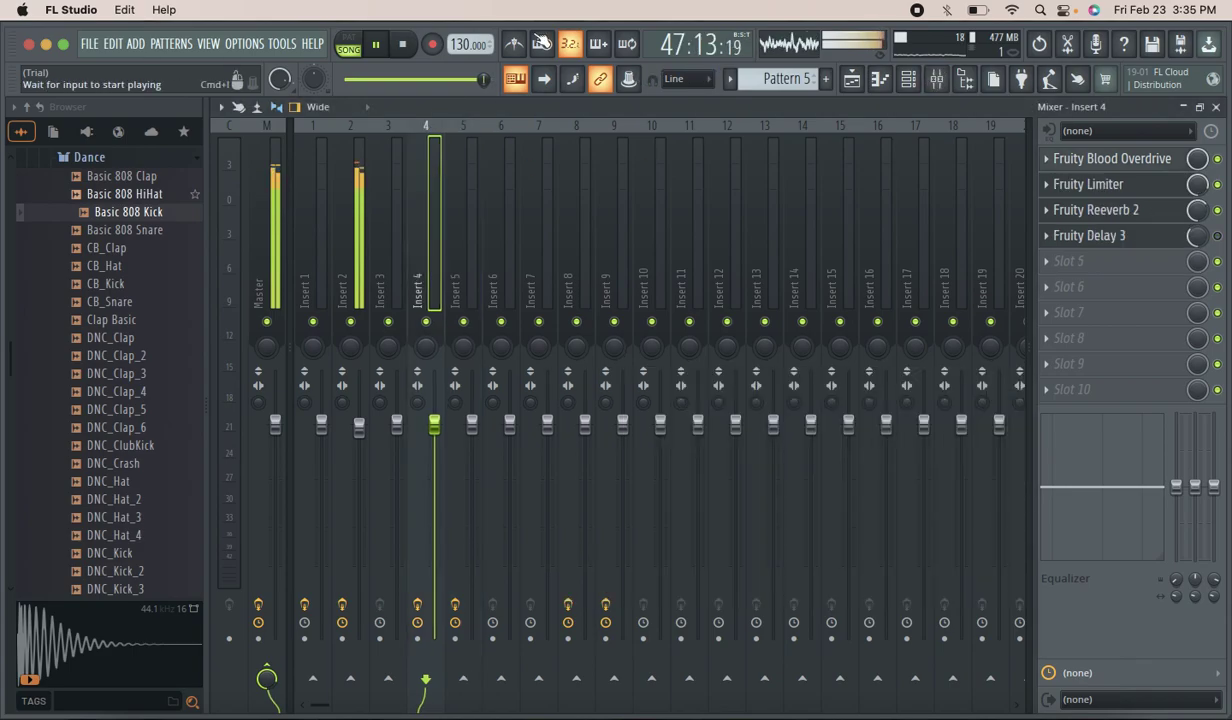
pyautogui.click(471, 428)
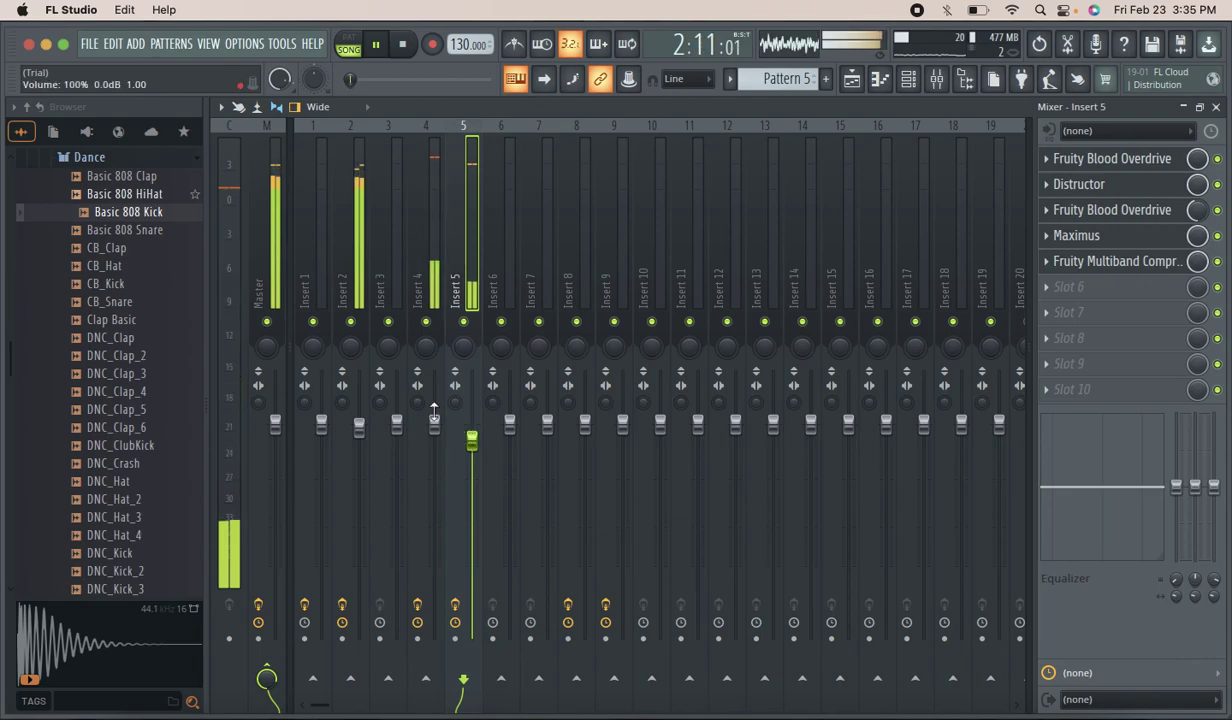
pyautogui.click(416, 231)
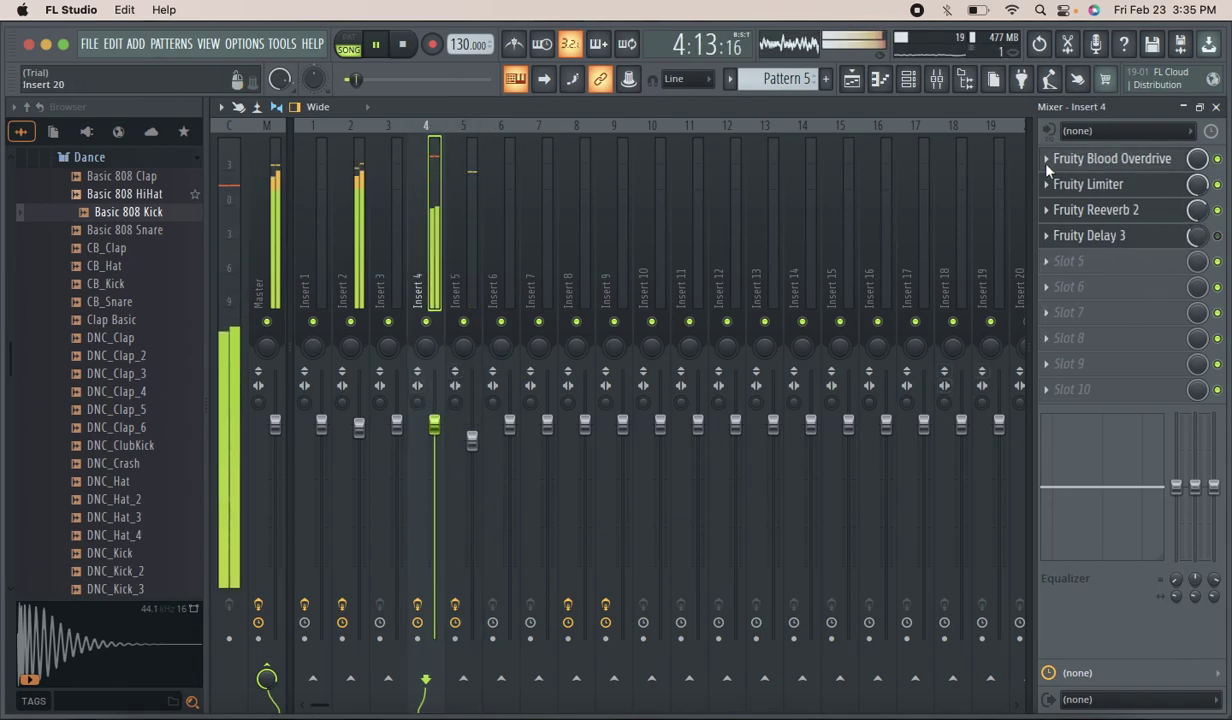
pyautogui.moveTo(434, 425); pyautogui.dragTo(472, 430)
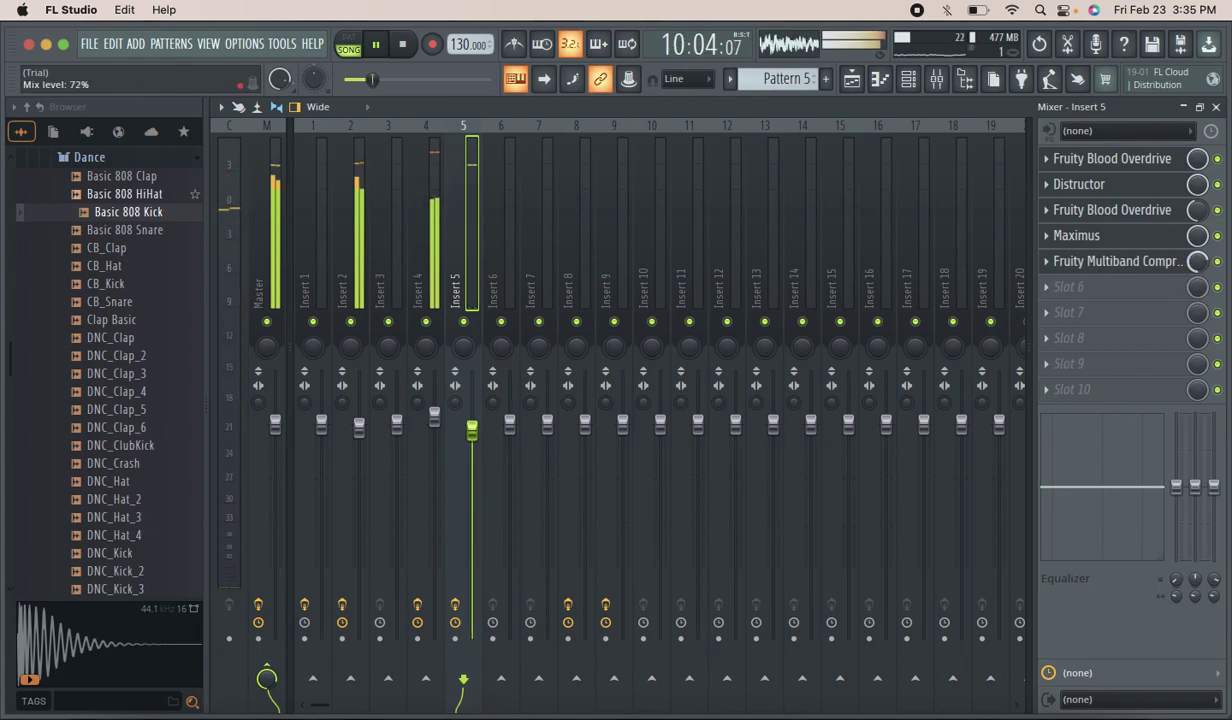
# Compare Insert 5 with its multiband compressor bypassed, and adjust the mix levels of Distructor and the second Fruity Blood Overdrive.
pyautogui.click(1219, 261)
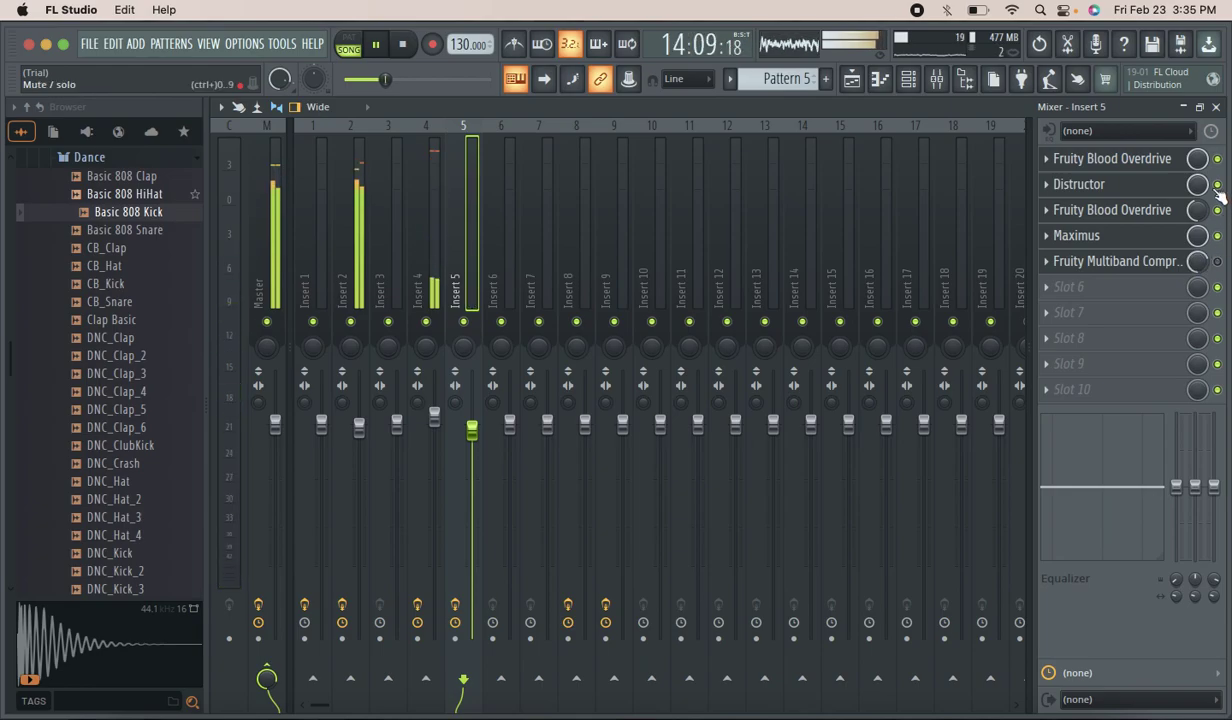
pyautogui.moveTo(1198, 185); pyautogui.dragTo(1198, 200)
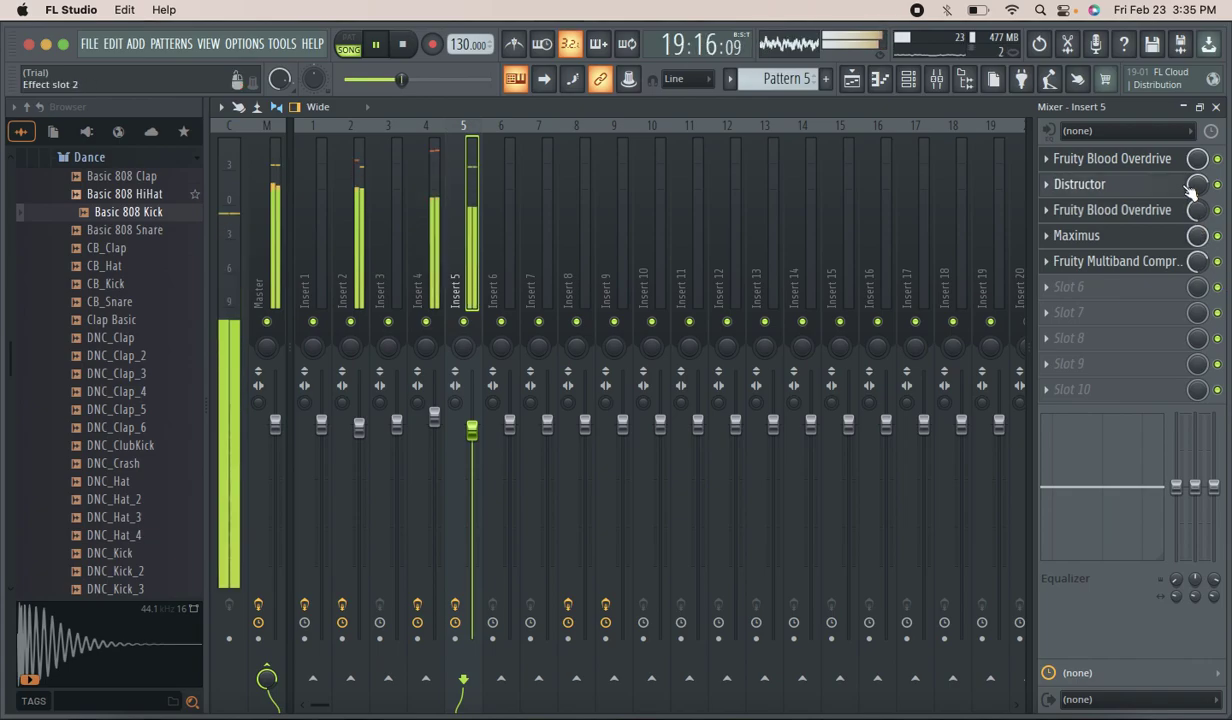
pyautogui.moveTo(1203, 207); pyautogui.dragTo(1199, 254)
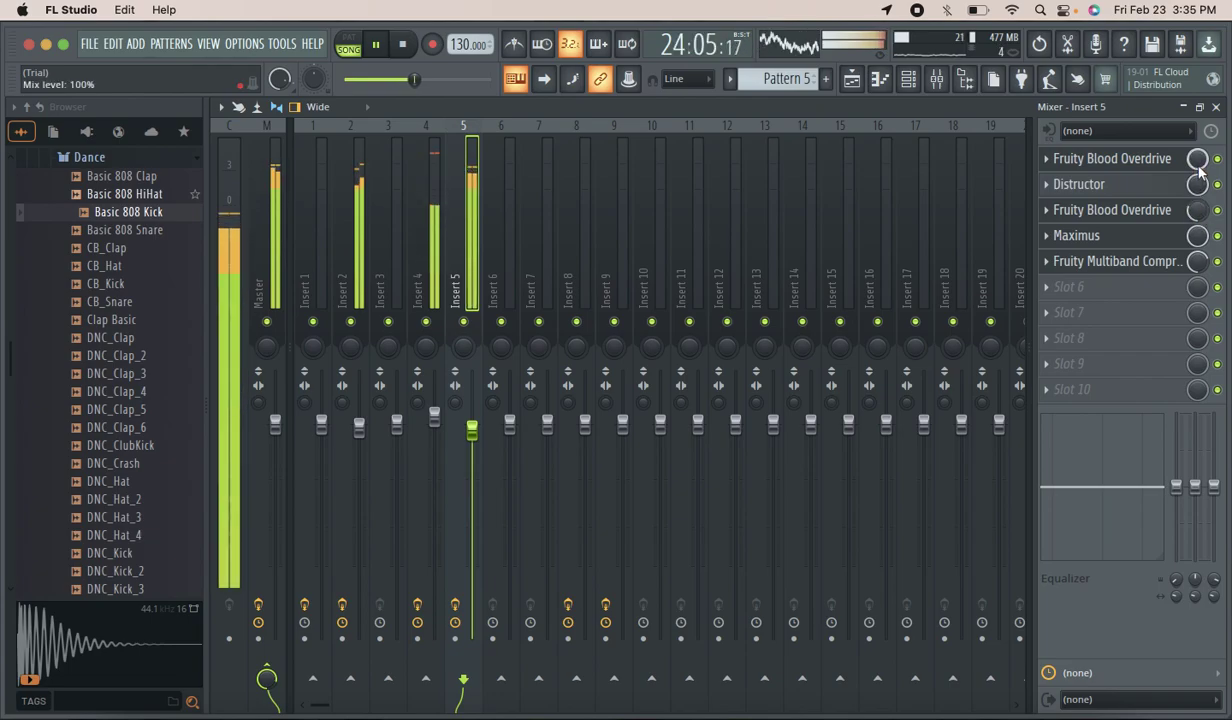
# Switch the workspace from the mixer to the playlist arrangement.
pyautogui.click(910, 81)
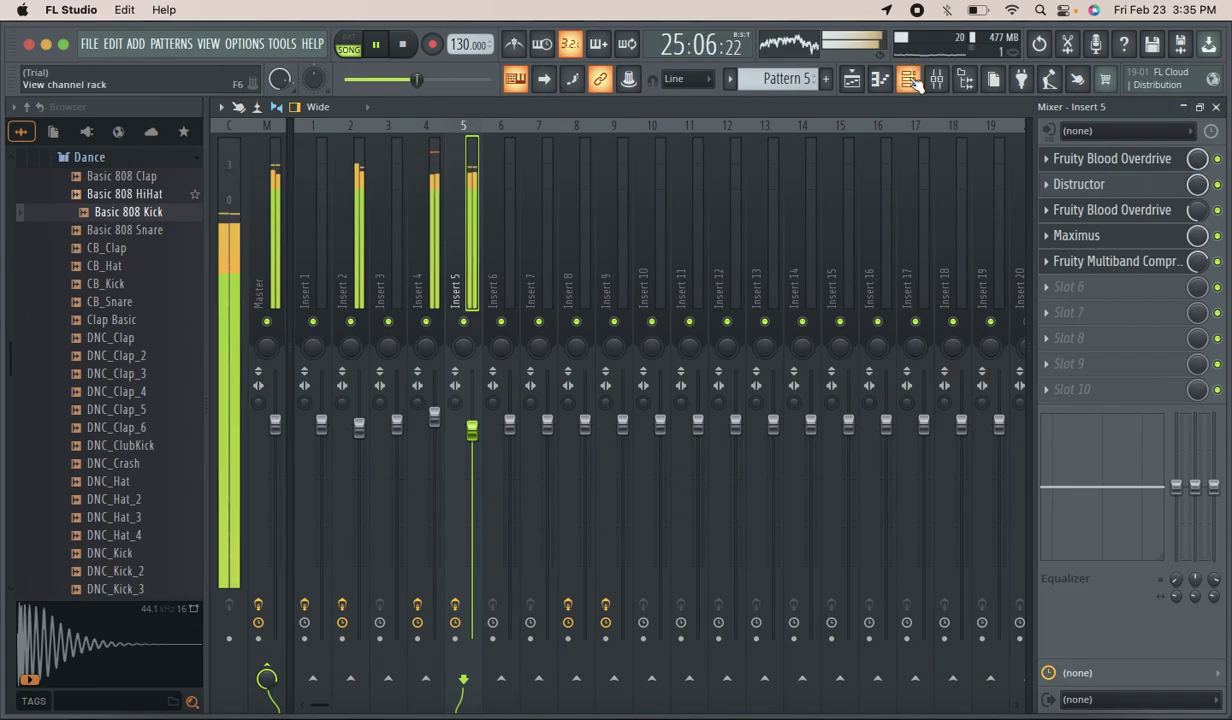
pyautogui.click(910, 81)
pyautogui.click(851, 81)
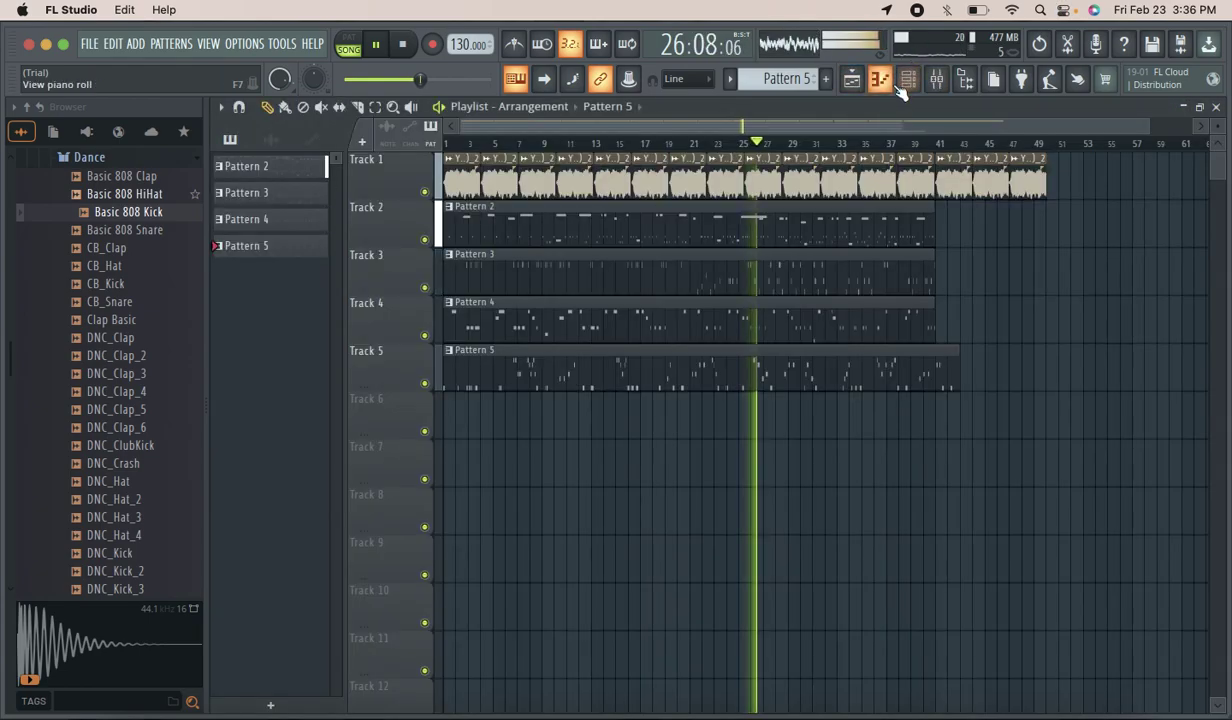
pyautogui.click(884, 82)
pyautogui.click(884, 82)
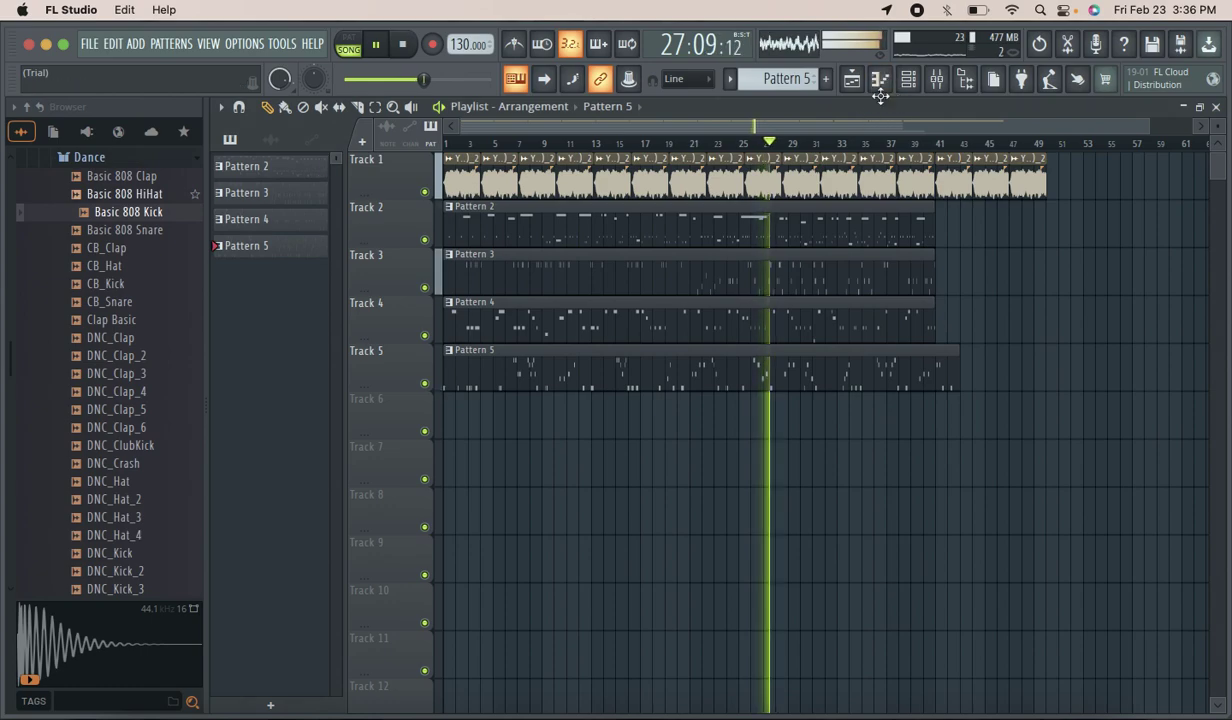
# Unmute the VT_BD_2 channel in the channel rack and open its channel settings.
pyautogui.click(908, 80)
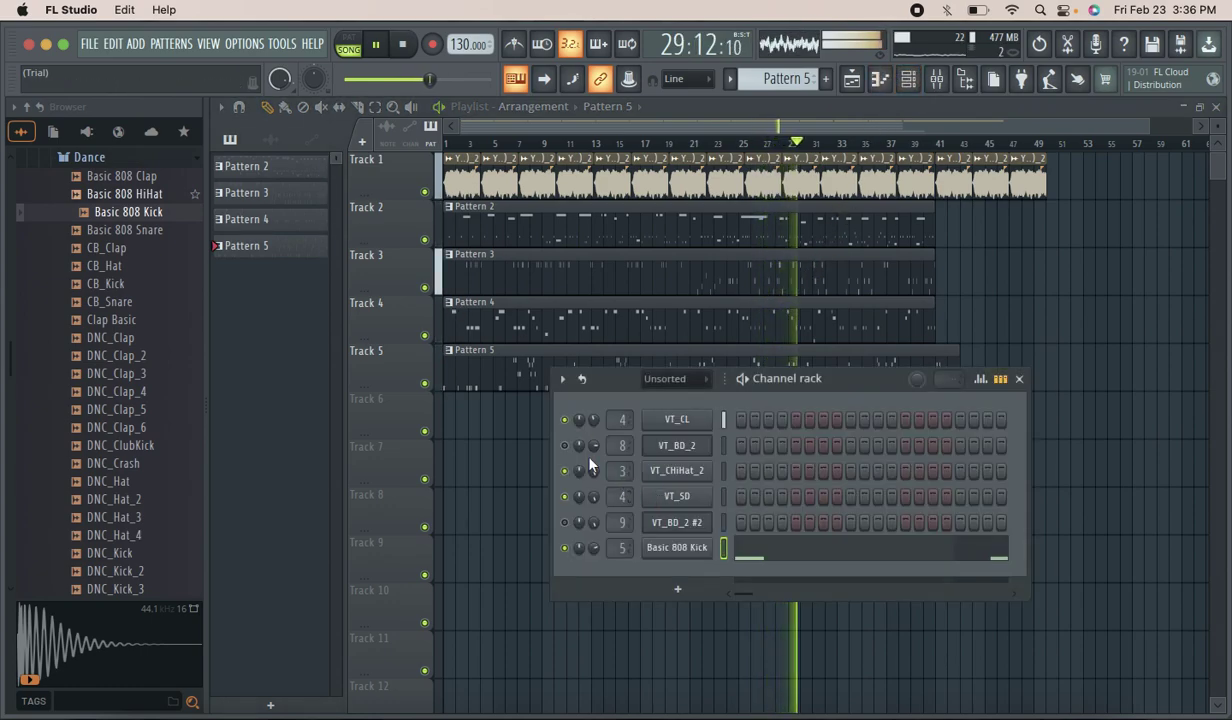
pyautogui.click(564, 445)
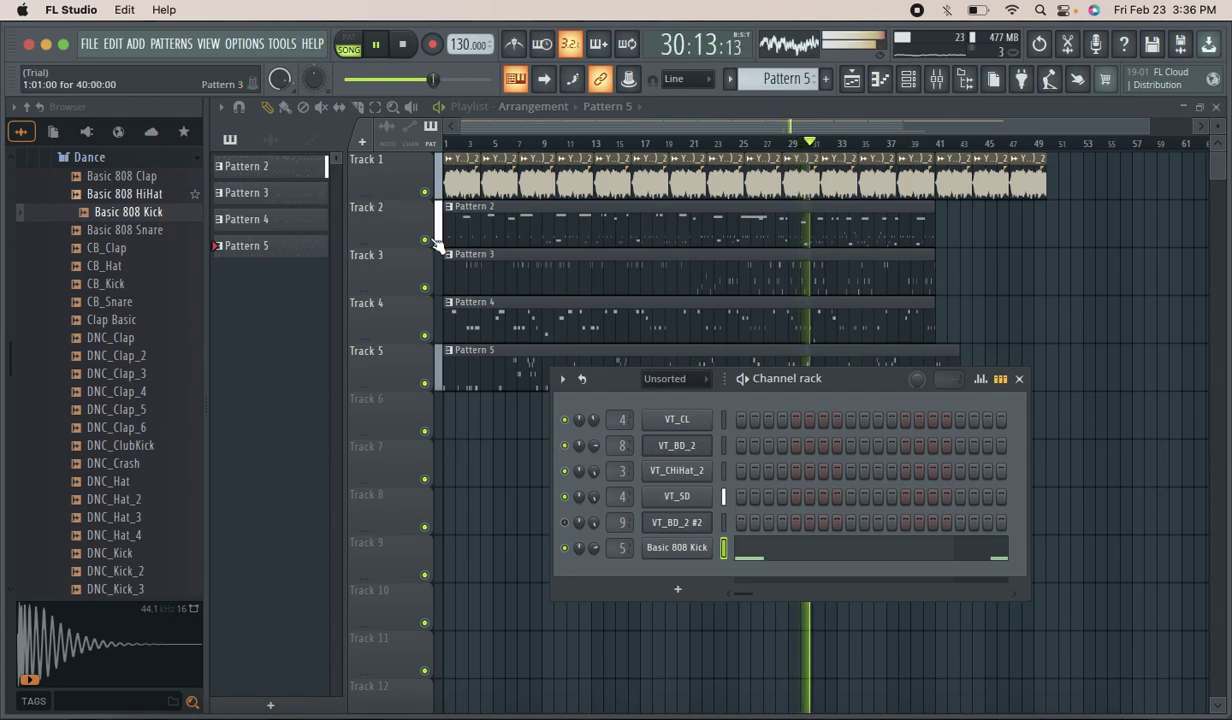
pyautogui.click(694, 447)
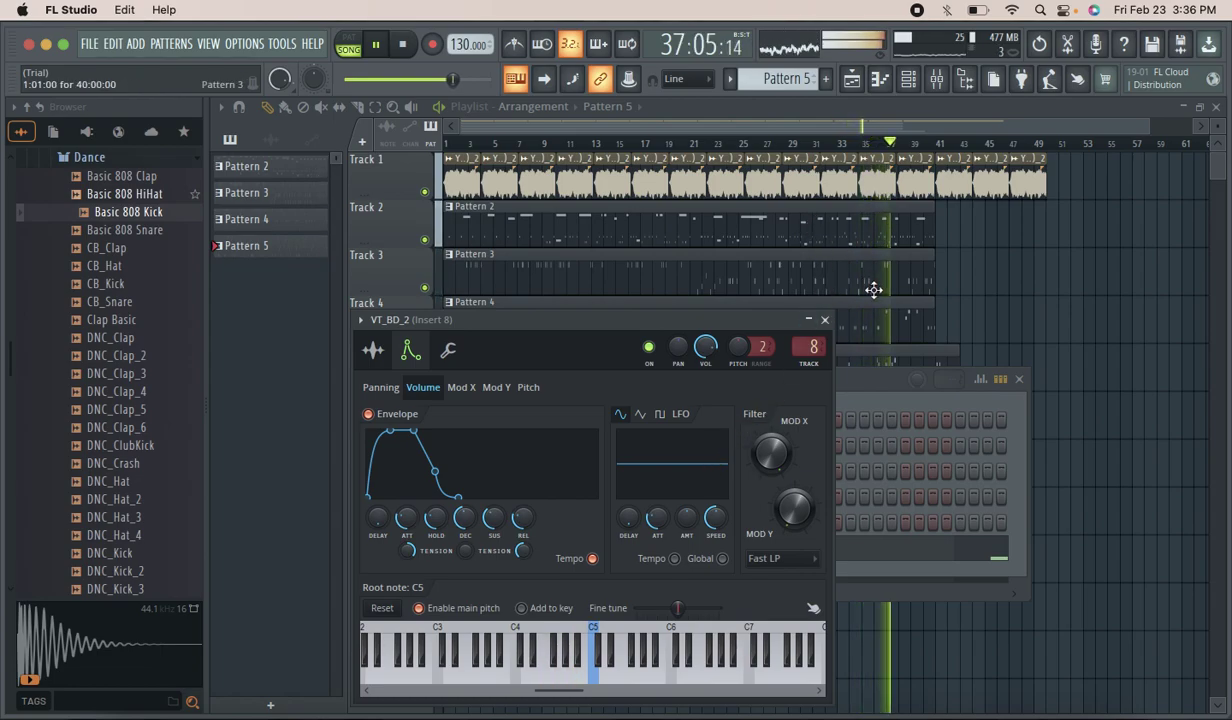
# Play Pattern 5 on its own in pattern mode, with the VT_BD_2 settings window moved clear of the channel rack.
pyautogui.click(377, 45)
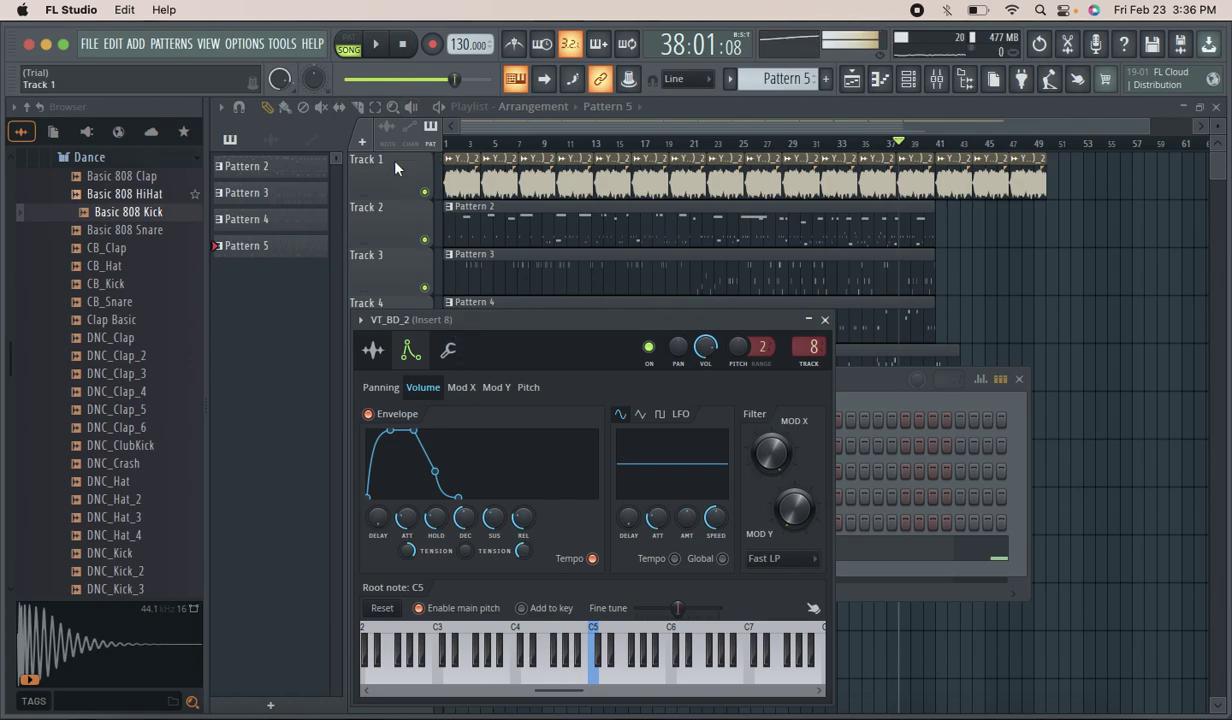
pyautogui.click(358, 43)
pyautogui.click(381, 45)
pyautogui.moveTo(550, 316); pyautogui.dragTo(542, 599)
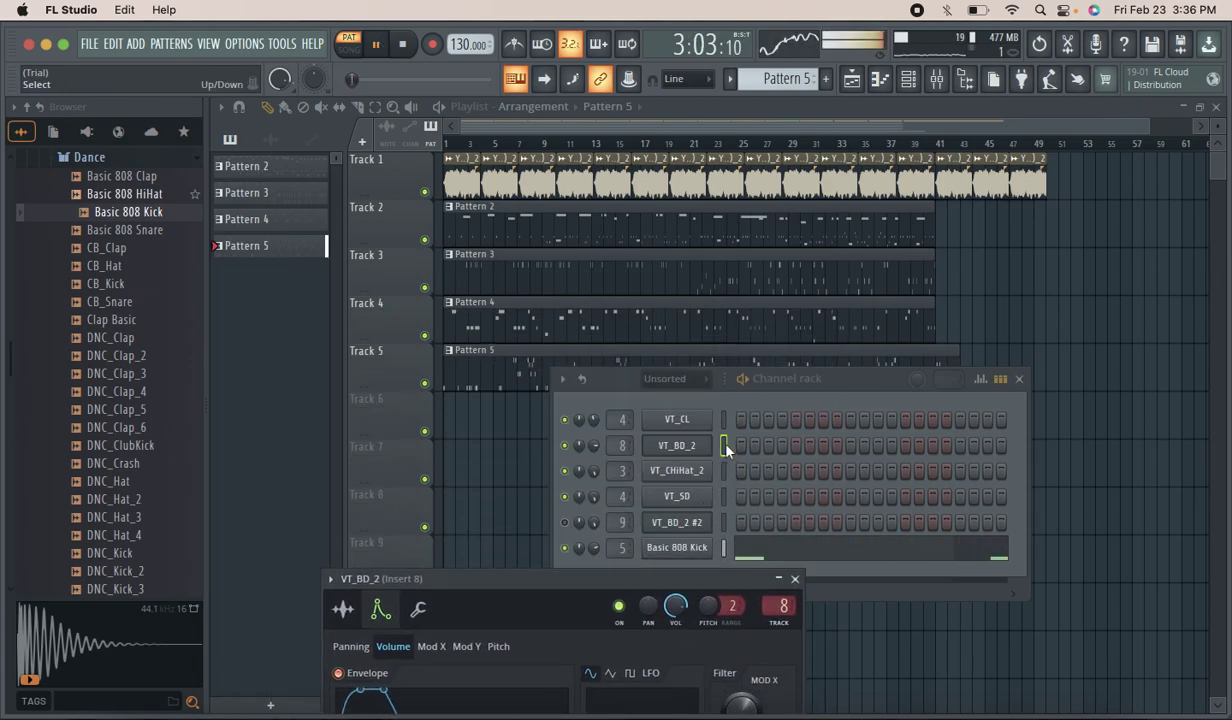
pyautogui.click(727, 450)
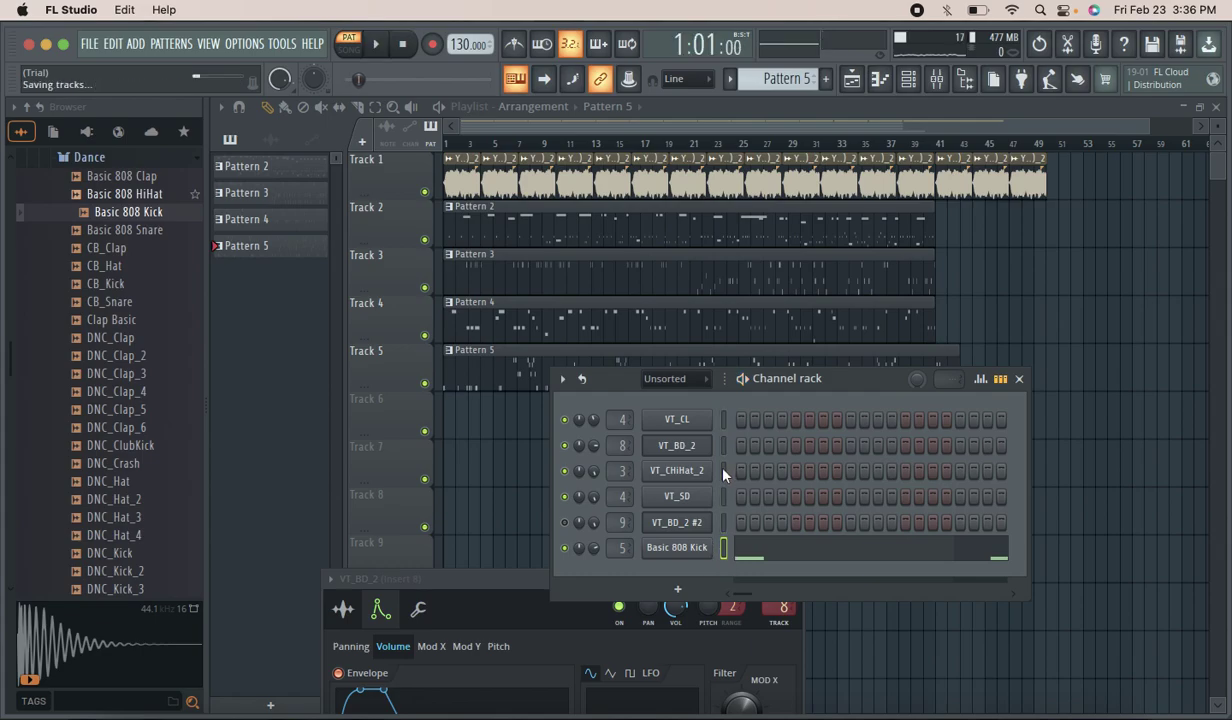
pyautogui.click(380, 46)
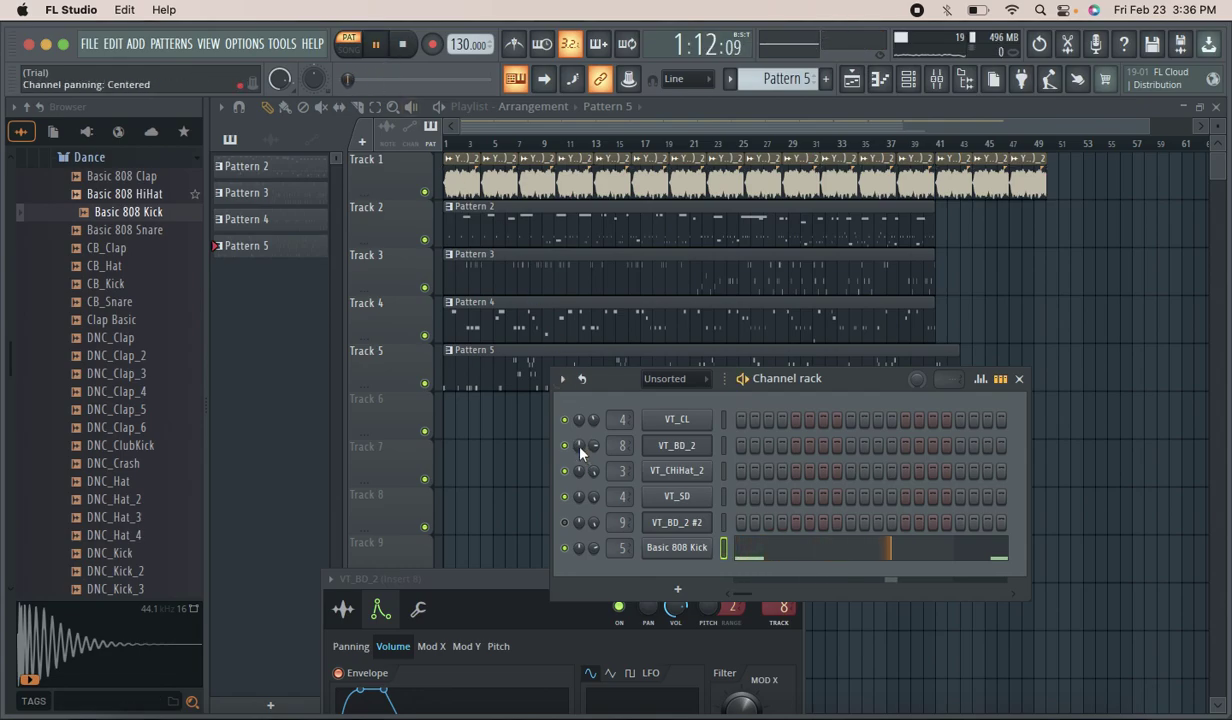
# Listen to the arrangement in song mode with Track 5 muted, and unmute the track.
pyautogui.click(424, 384)
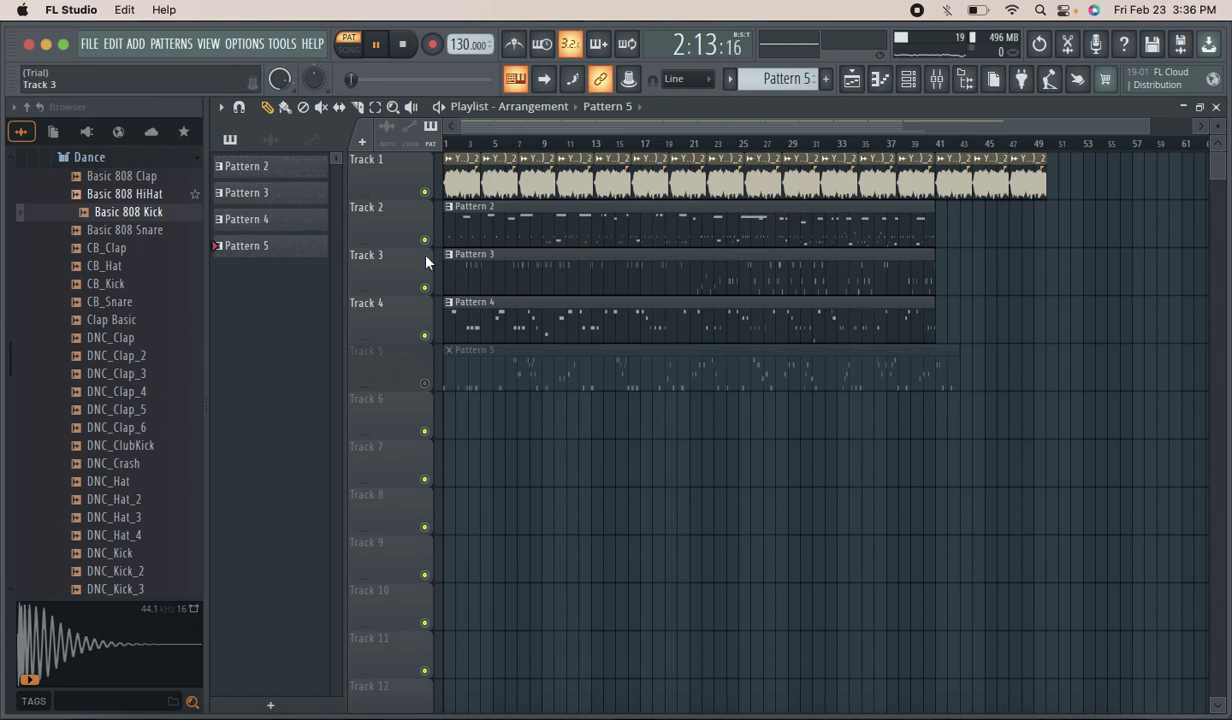
pyautogui.click(355, 52)
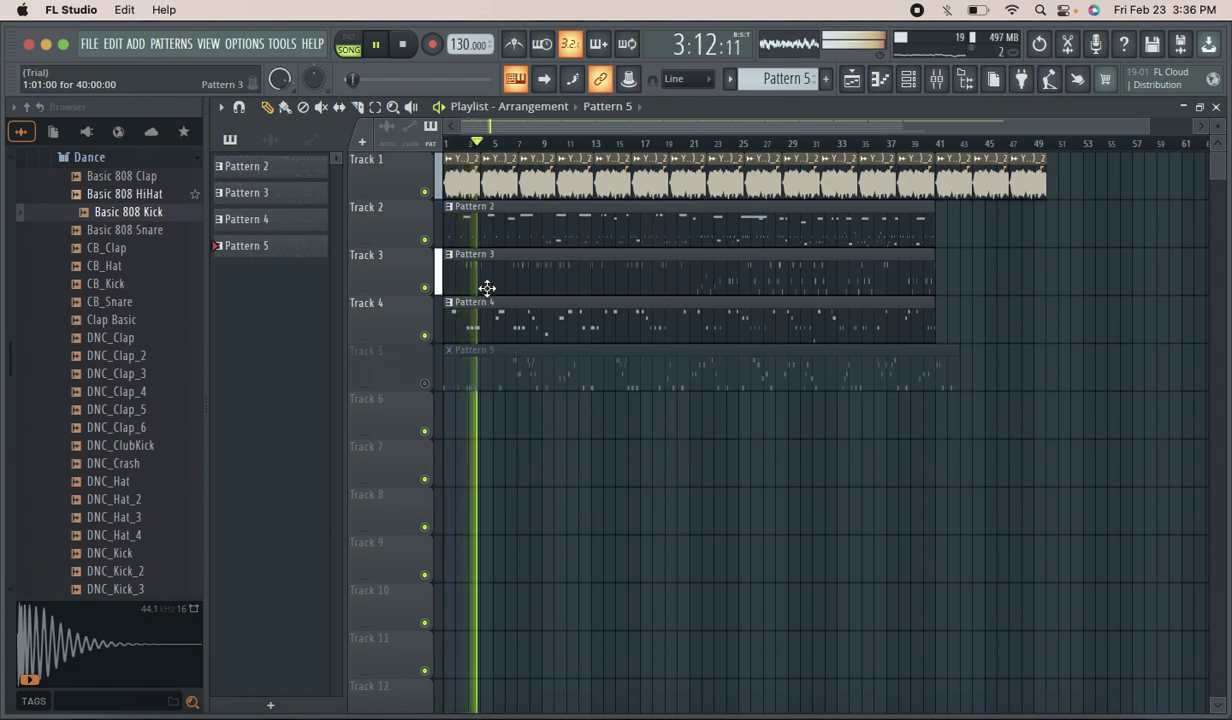
pyautogui.click(425, 384)
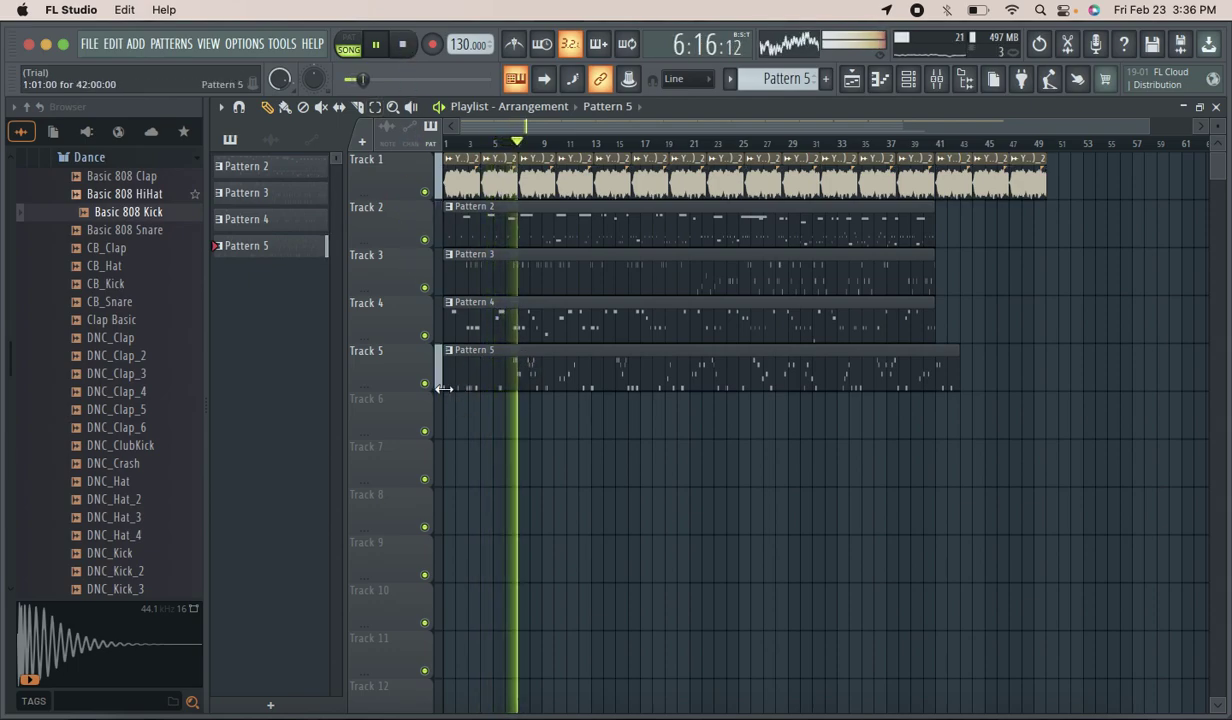
# Trim the start of the Pattern 5 clip on Track 5 so it begins at about bar 6, and replay the song.
pyautogui.moveTo(443, 389); pyautogui.dragTo(509, 402)
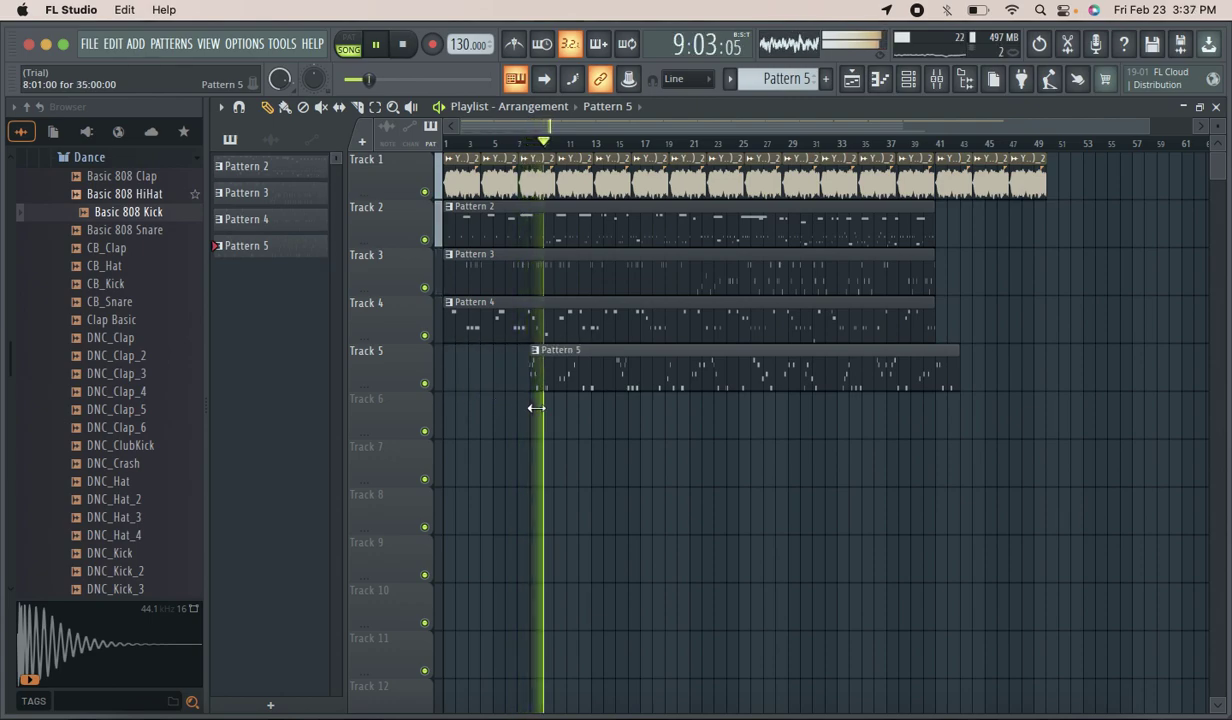
pyautogui.moveTo(523, 403); pyautogui.dragTo(525, 404)
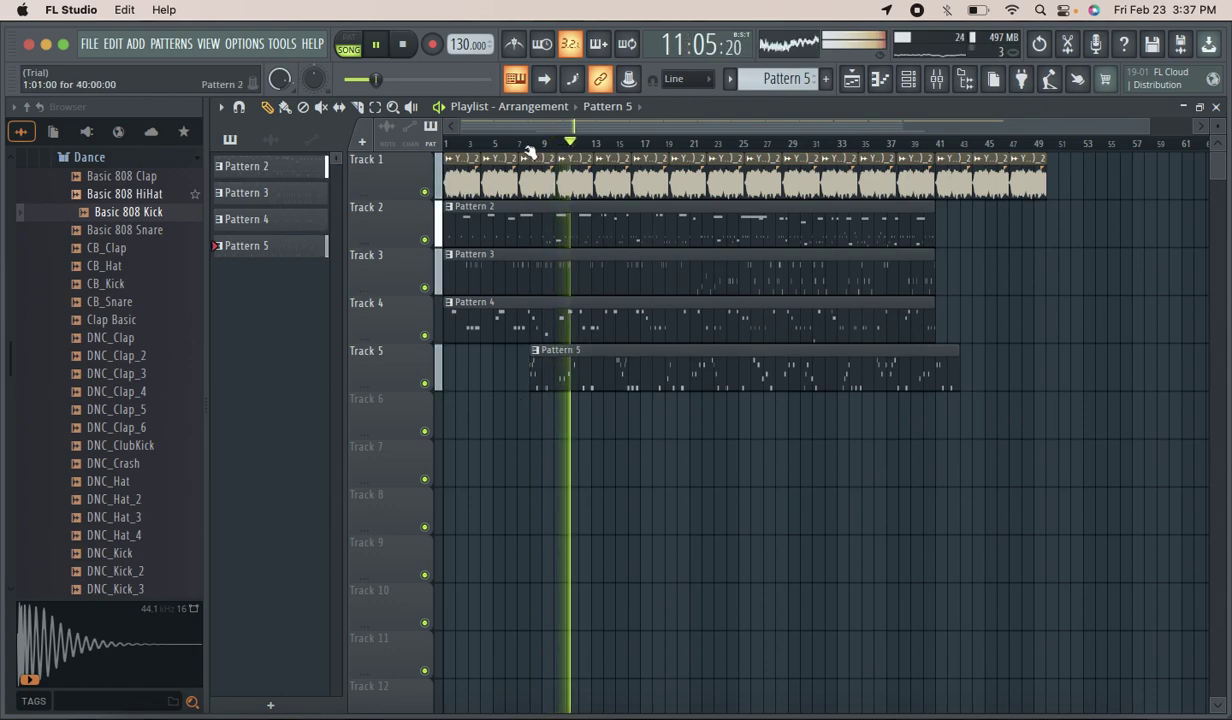
pyautogui.click(521, 143)
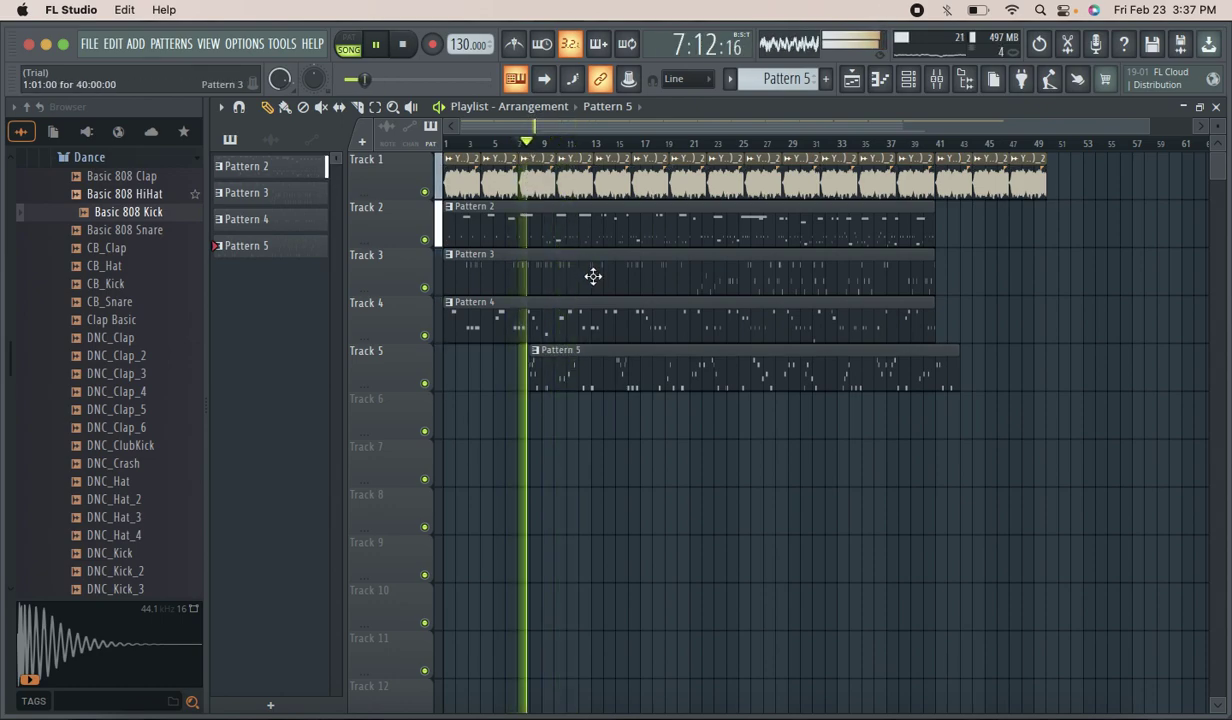
pyautogui.moveTo(532, 370); pyautogui.dragTo(508, 370)
pyautogui.click(401, 44)
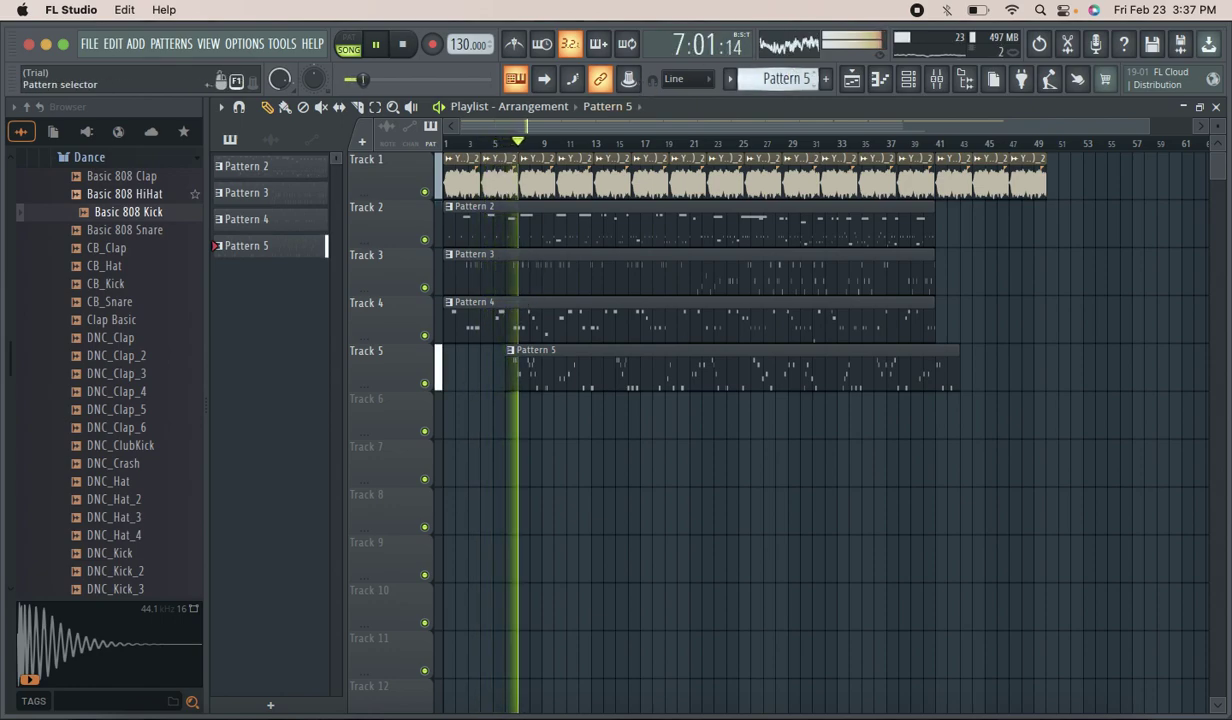
# Create Pattern 6 and place it on Track 6, extended from bar 1 to cover 40 bars.
pyautogui.click(826, 79)
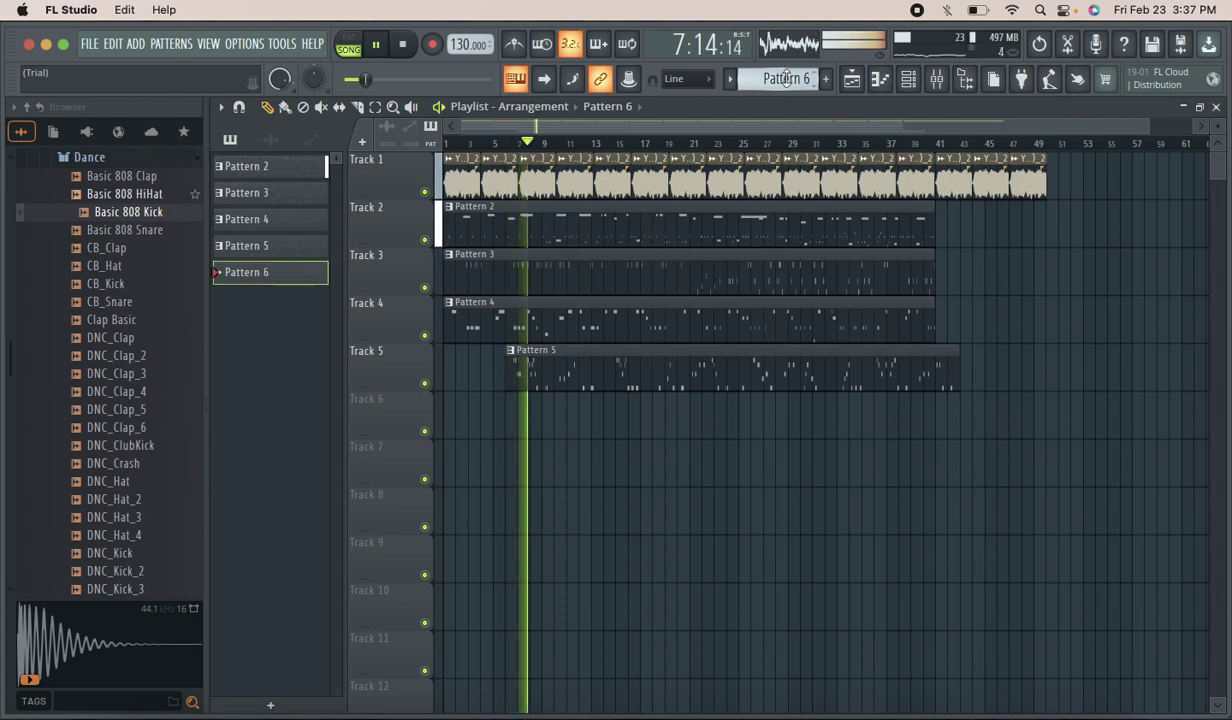
pyautogui.click(447, 414)
pyautogui.moveTo(458, 414); pyautogui.dragTo(939, 414)
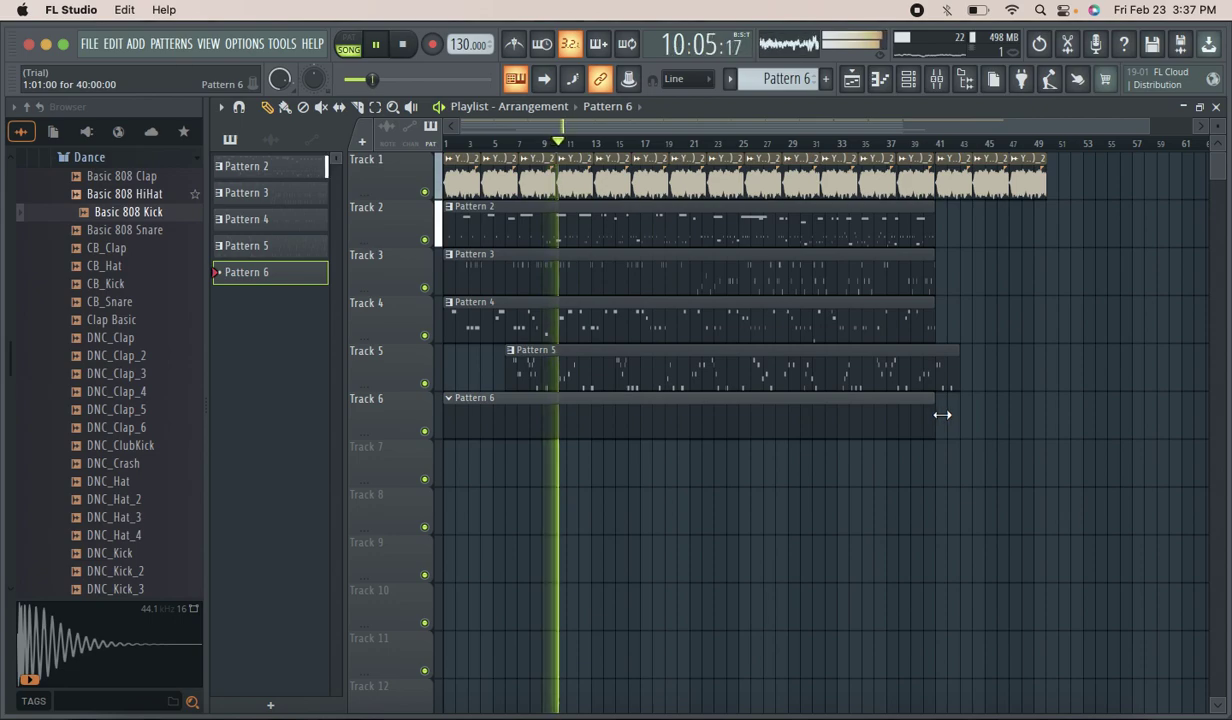
# Open the VT_CHiHat_2 channel and load Fruity Fast Dist into the first effect slot of its mixer track, Insert 3.
pyautogui.click(908, 79)
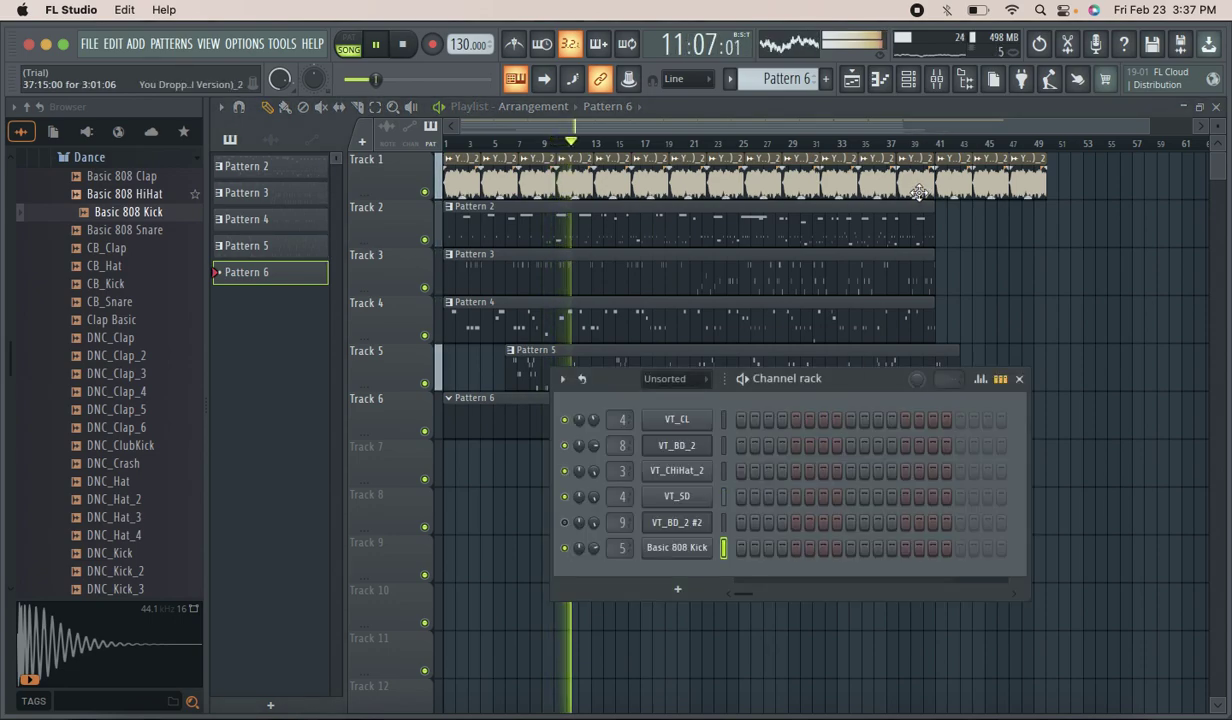
pyautogui.click(712, 472)
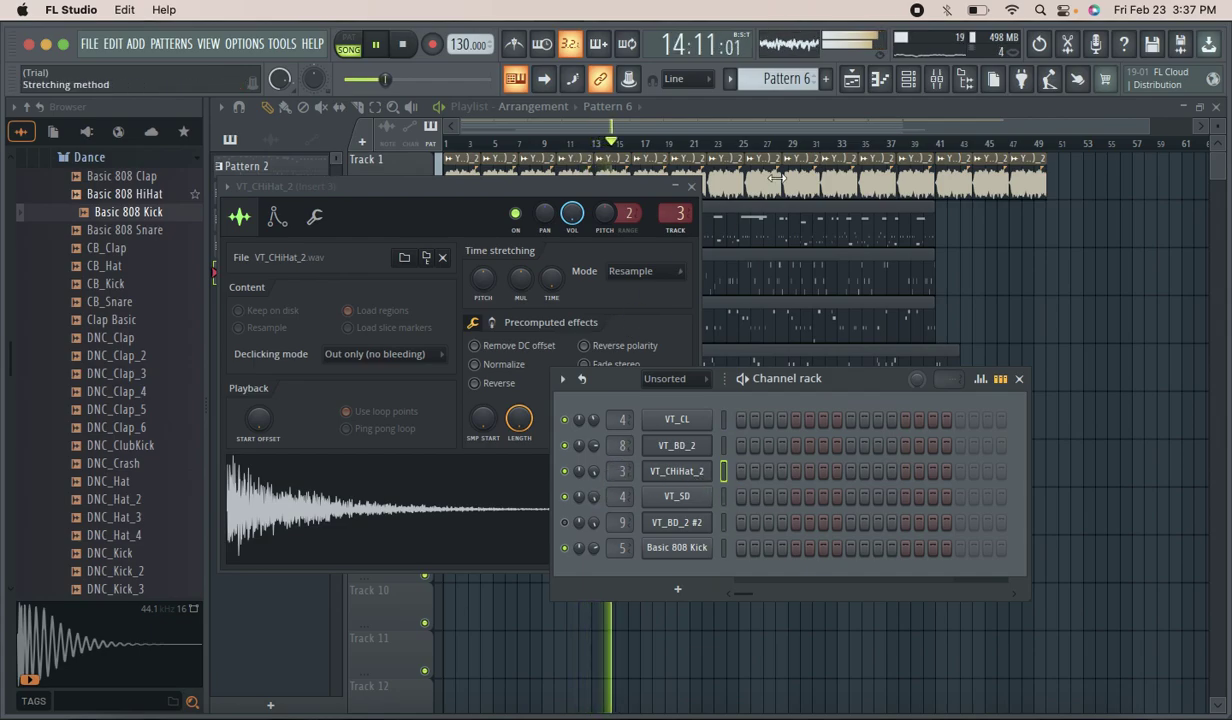
pyautogui.click(937, 80)
pyautogui.click(1078, 159)
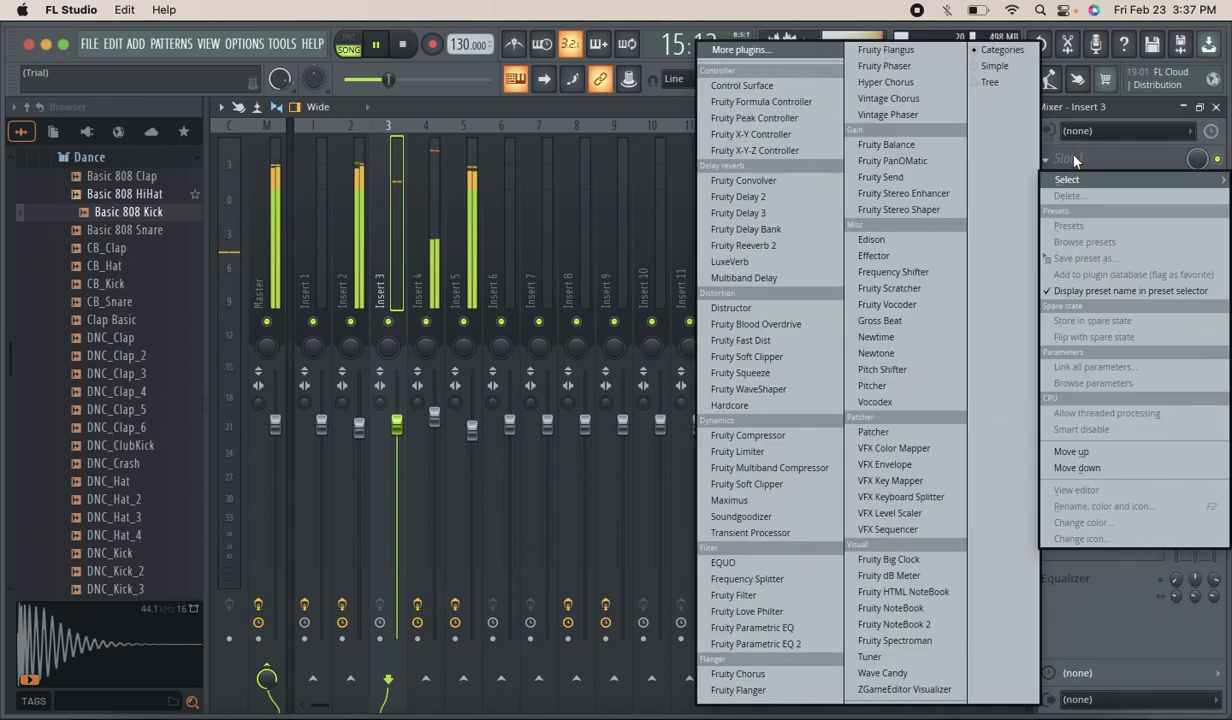
pyautogui.click(797, 341)
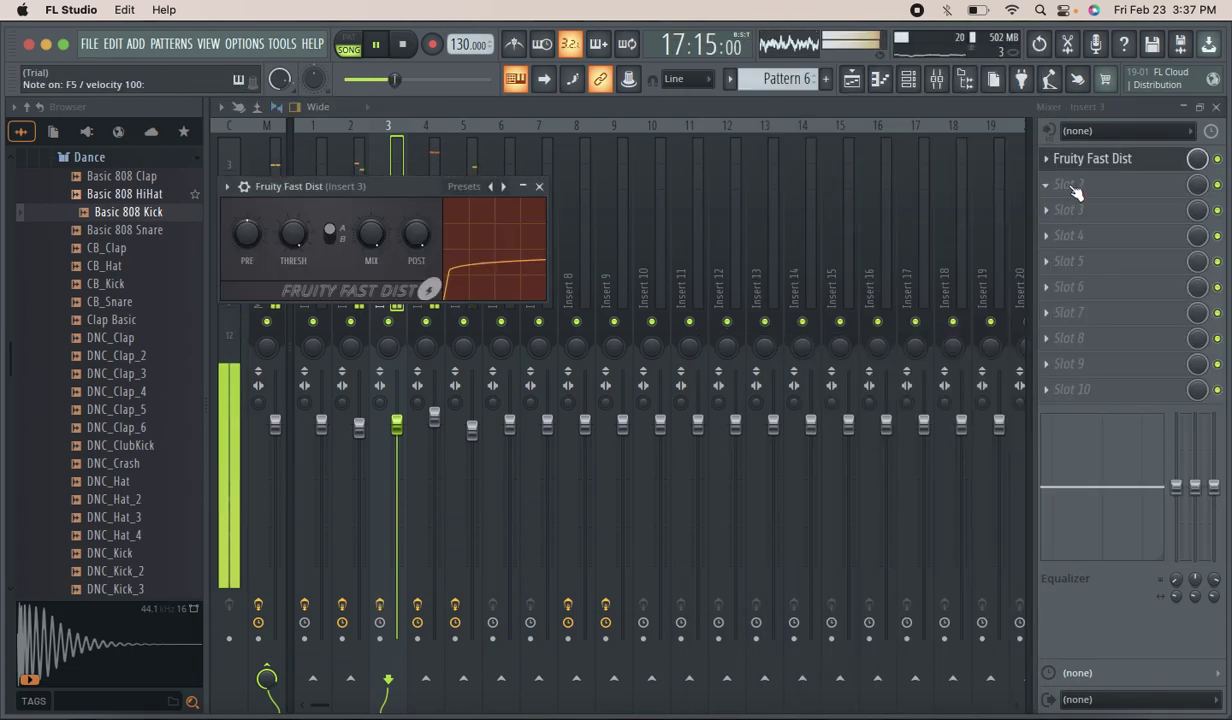
# Load Fruity Blood Overdrive into the second effect slot of Insert 3 and raise its pre amp to about halfway.
pyautogui.click(1077, 190)
pyautogui.click(742, 318)
pyautogui.moveTo(431, 295); pyautogui.dragTo(431, 232)
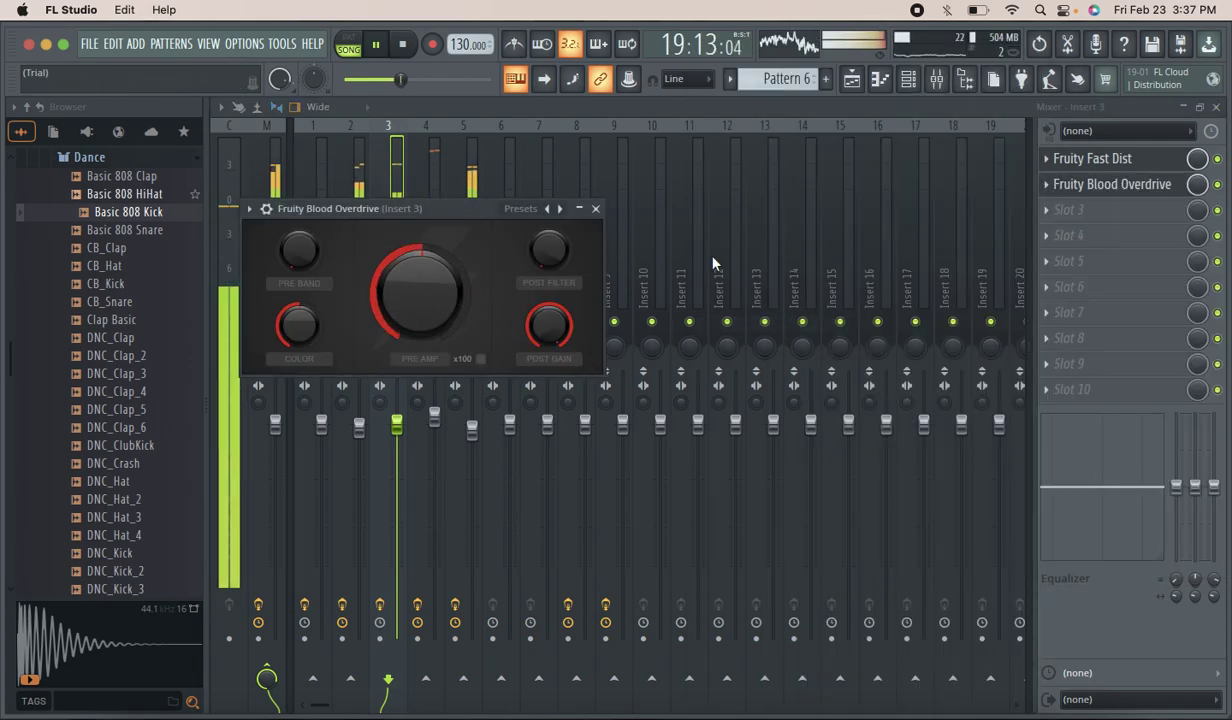
# Switch Fruity Fast Dist off and on for comparison, and lower the mix levels of both distortion effects on Insert 3.
pyautogui.click(1225, 166)
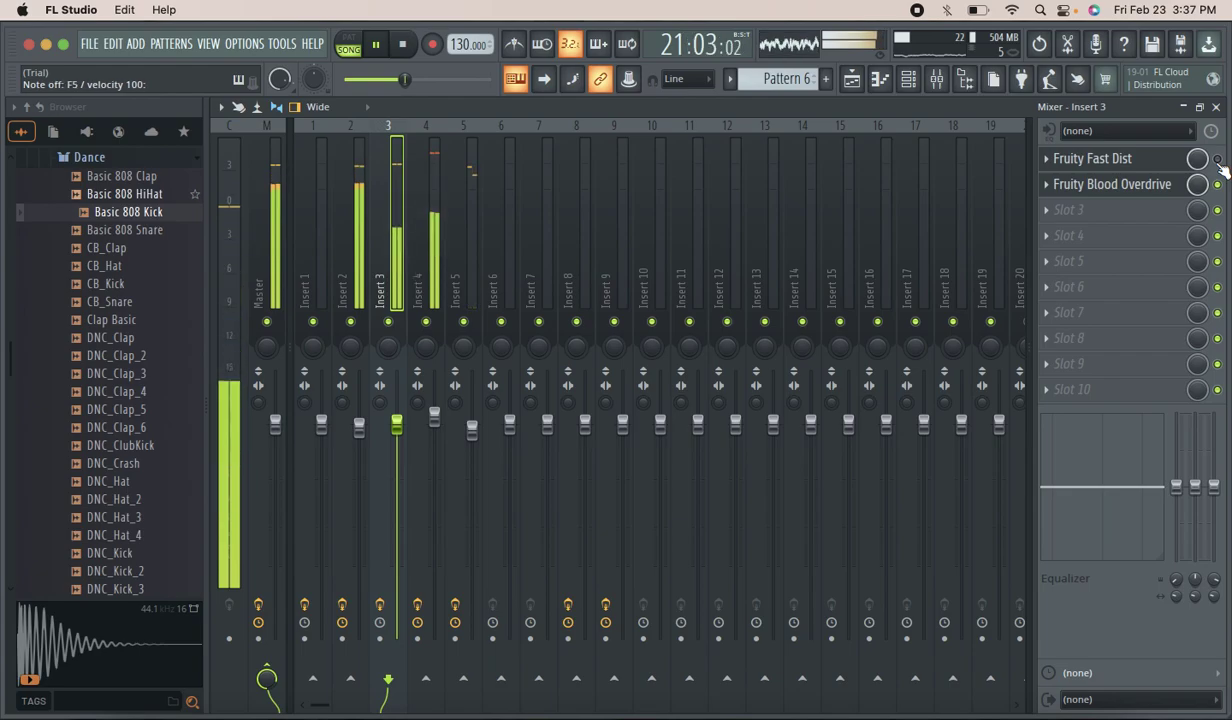
pyautogui.click(1218, 162)
pyautogui.moveTo(1197, 160); pyautogui.dragTo(1197, 214)
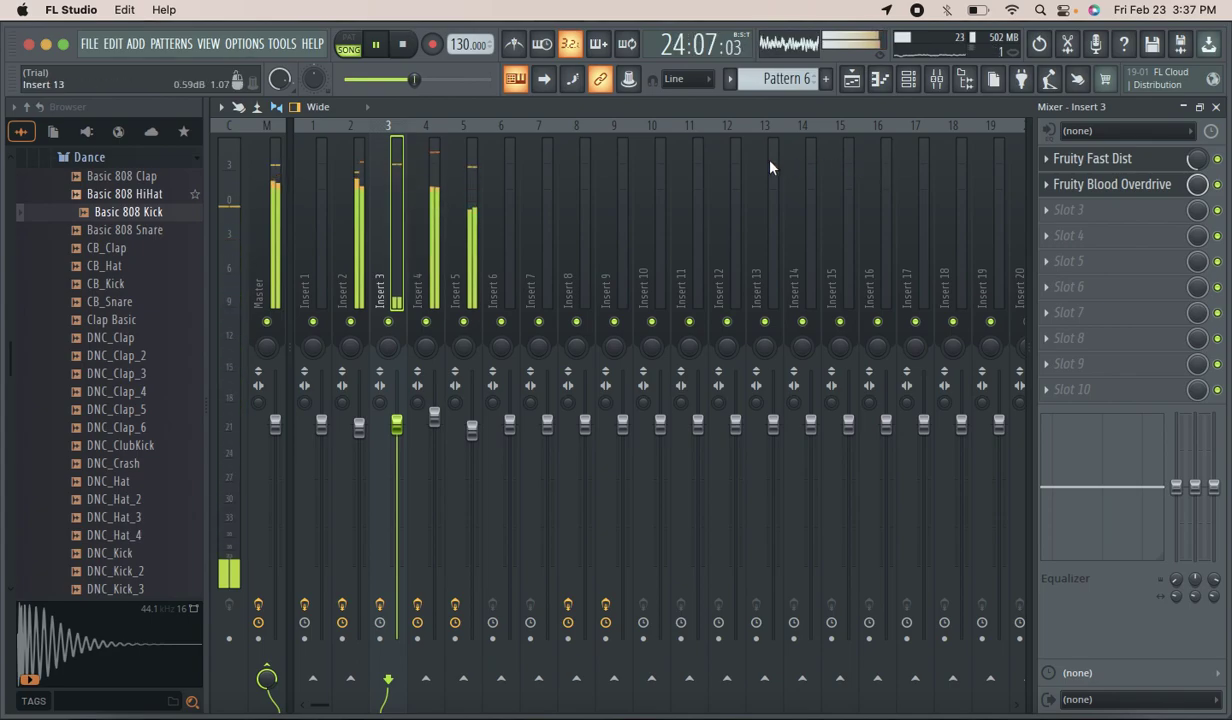
pyautogui.moveTo(1199, 187); pyautogui.dragTo(1199, 213)
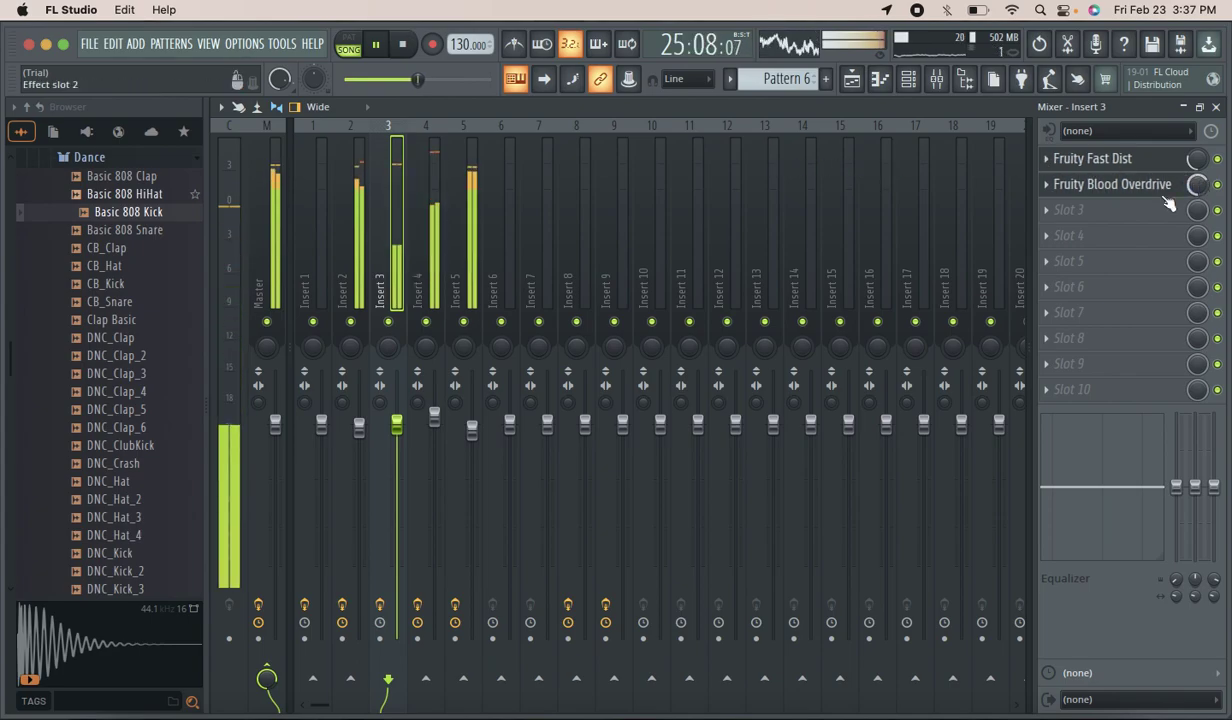
# Adjust Fruity Blood Overdrive on Insert 3: x100 on, pre amp reduced, post filter about 0.26 and pre band about halfway.
pyautogui.click(1050, 184)
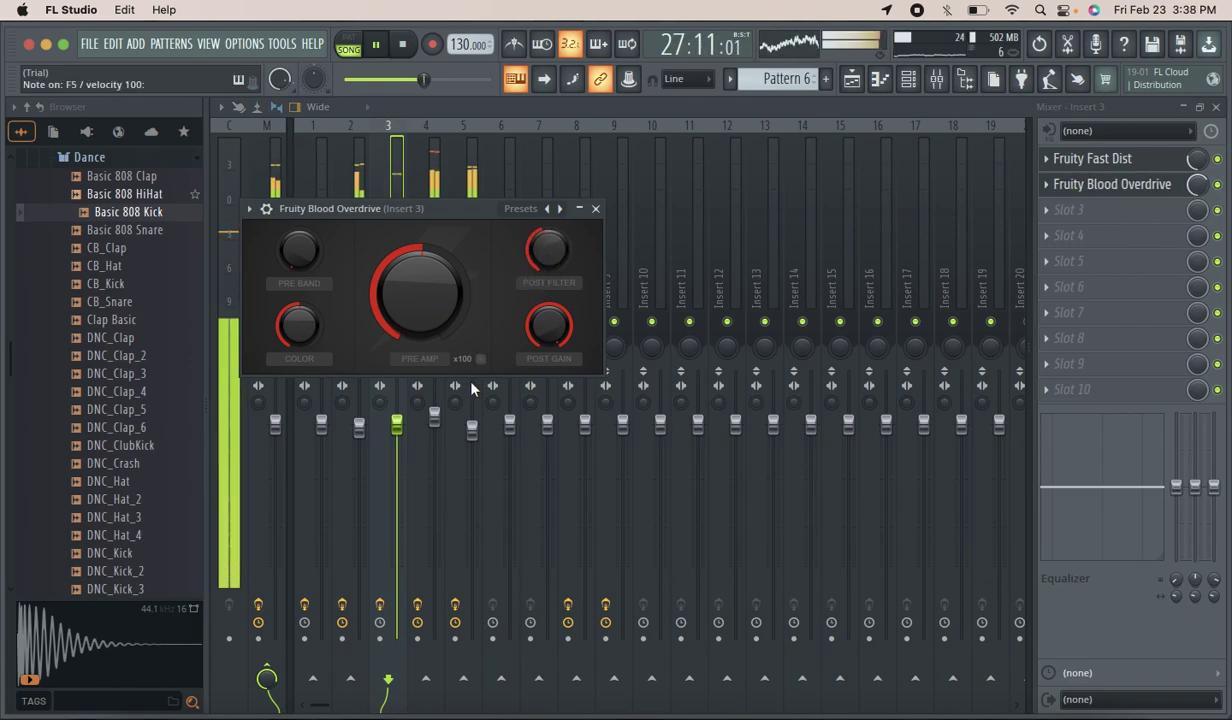
pyautogui.moveTo(440, 329); pyautogui.dragTo(440, 385)
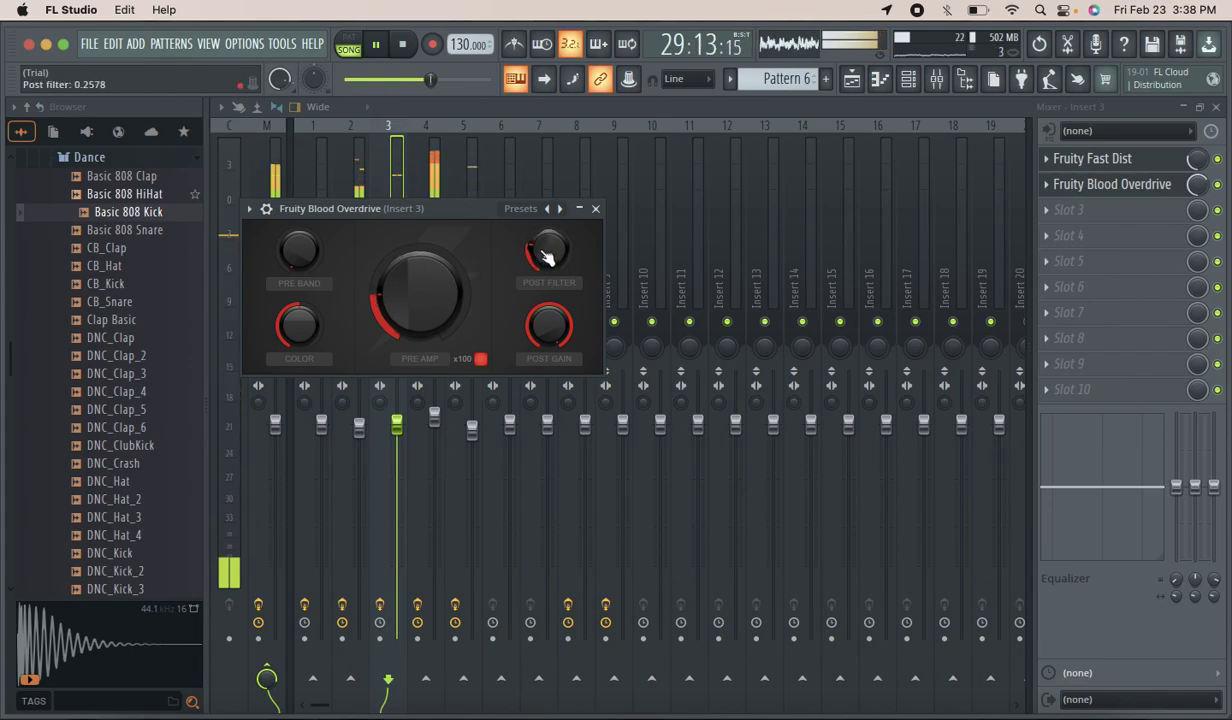
pyautogui.moveTo(298, 255); pyautogui.dragTo(298, 245)
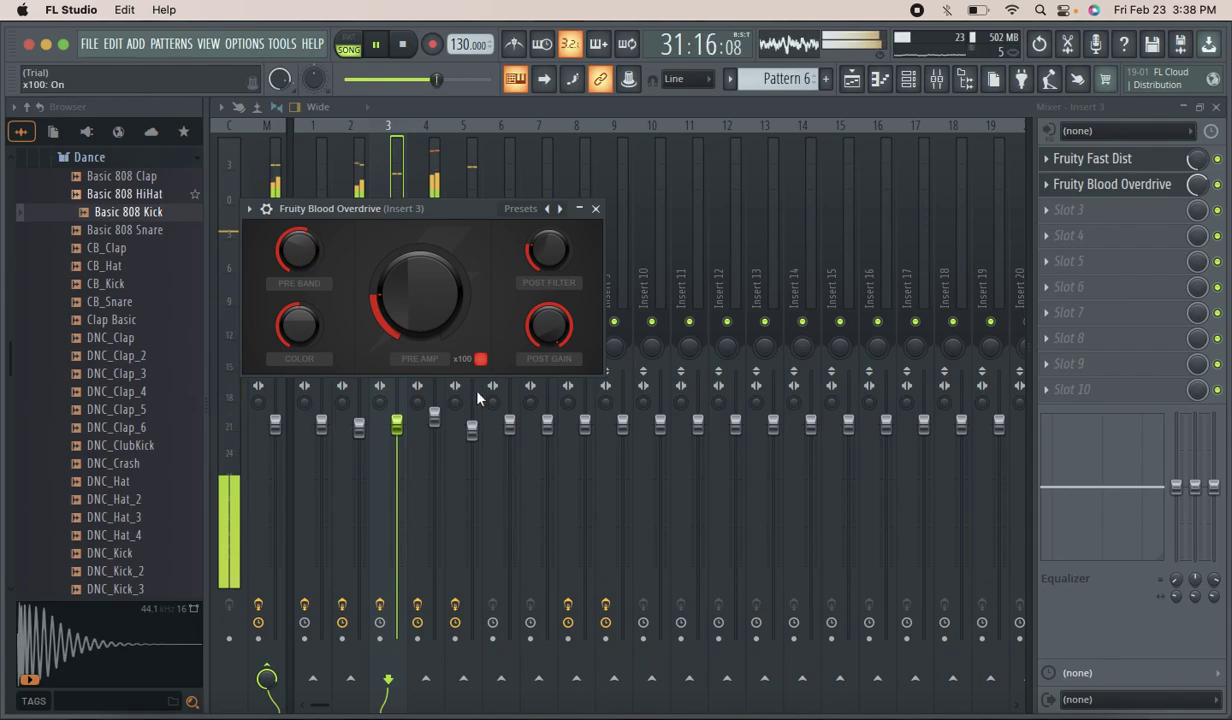
# Play the hi-hat over the song while lowering the pre amp of Fruity Blood Overdrive to a slight amount.
pyautogui.press('v')
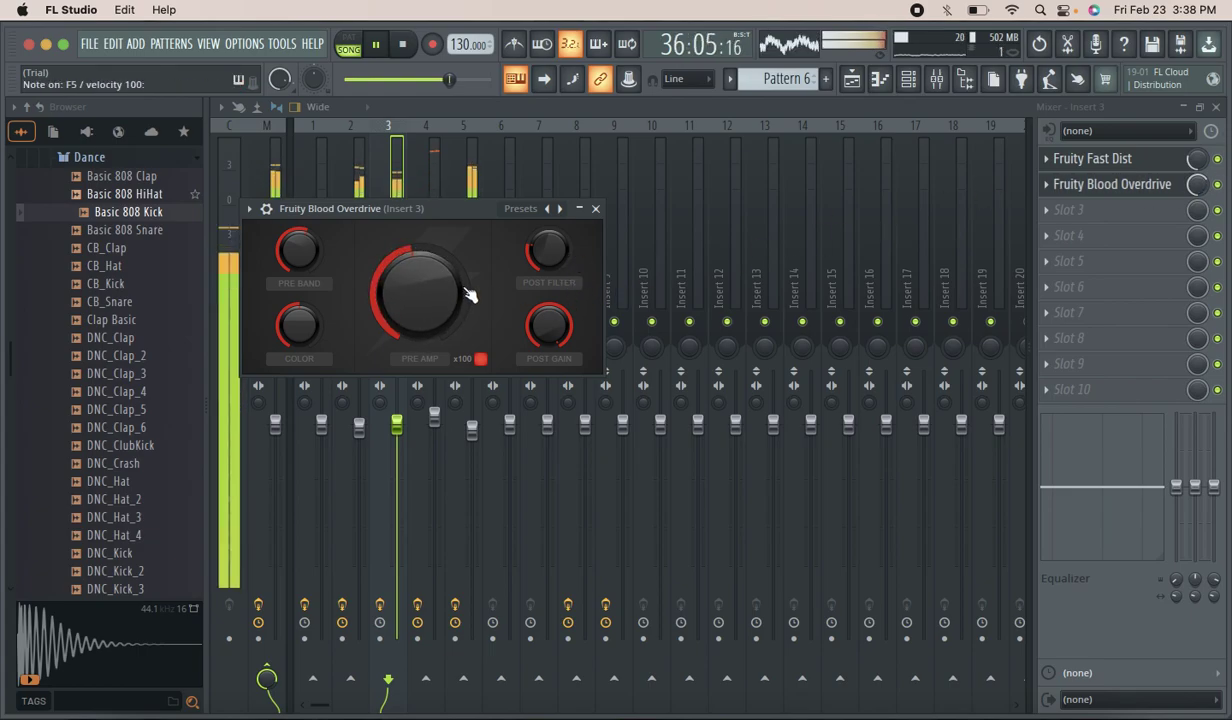
pyautogui.moveTo(466, 297); pyautogui.dragTo(466, 380)
pyautogui.moveTo(400, 301); pyautogui.dragTo(409, 296)
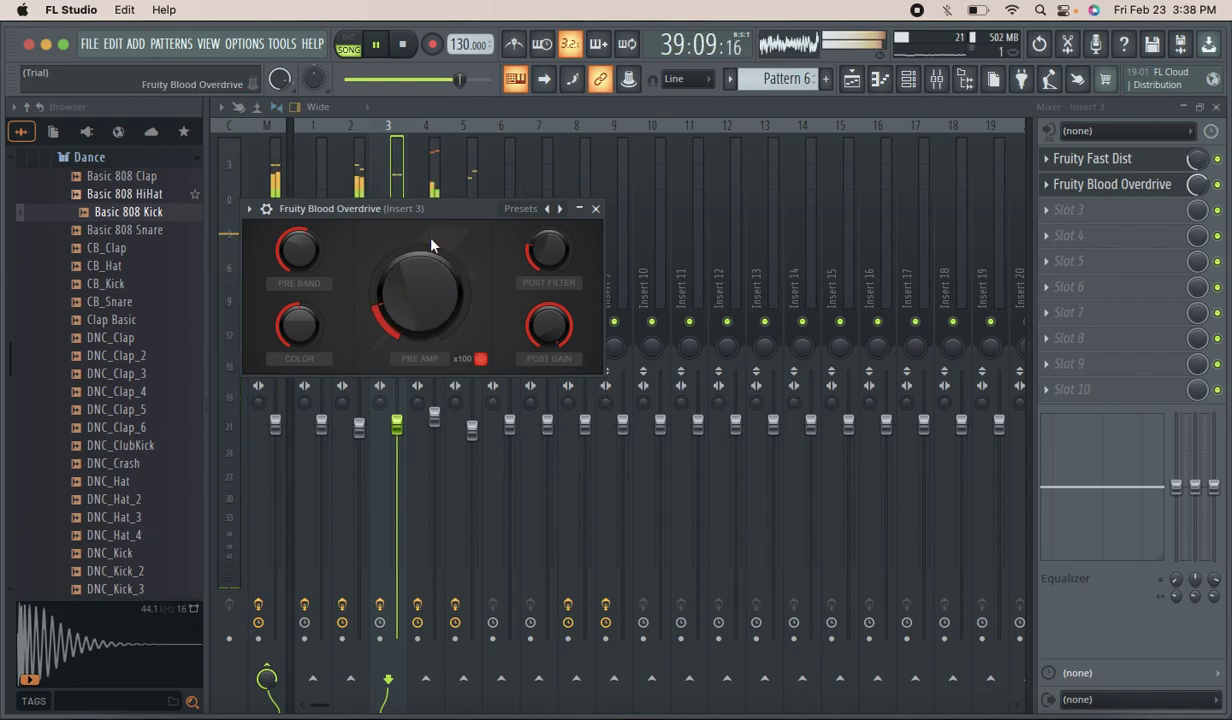
pyautogui.moveTo(421, 281); pyautogui.dragTo(421, 294)
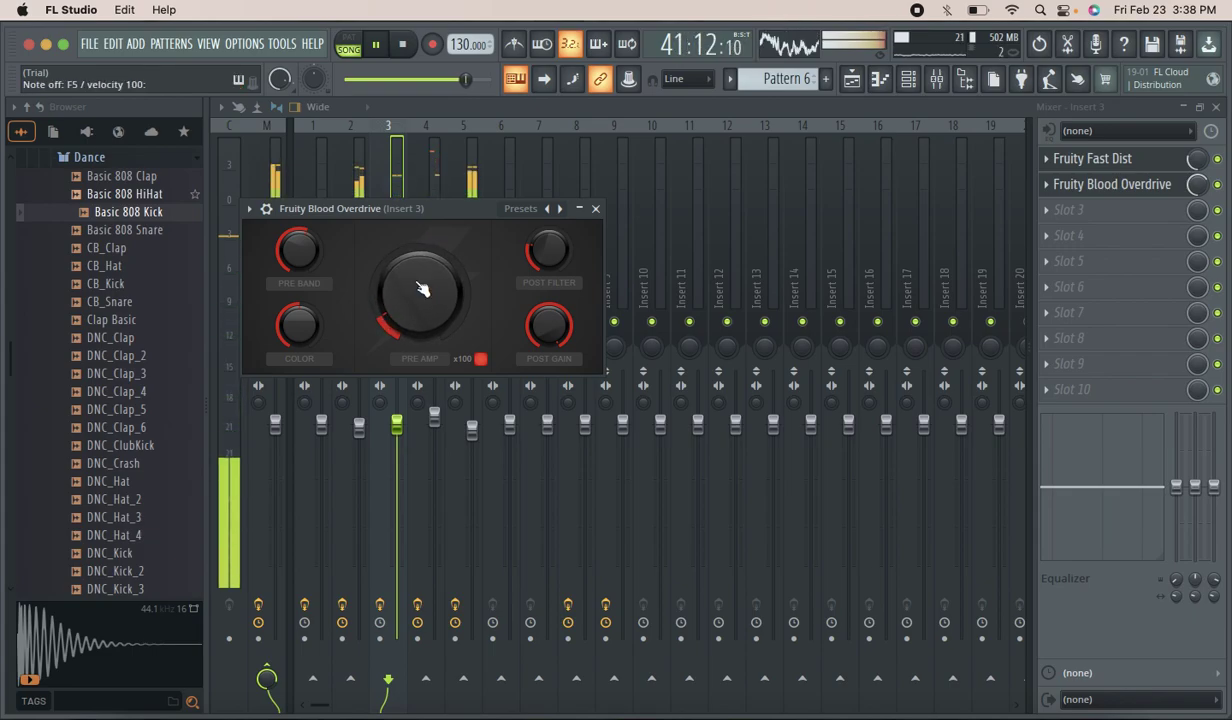
# Restart the song from the beginning and record a VT_CHiHat_2 performance into Pattern 6.
pyautogui.click(404, 45)
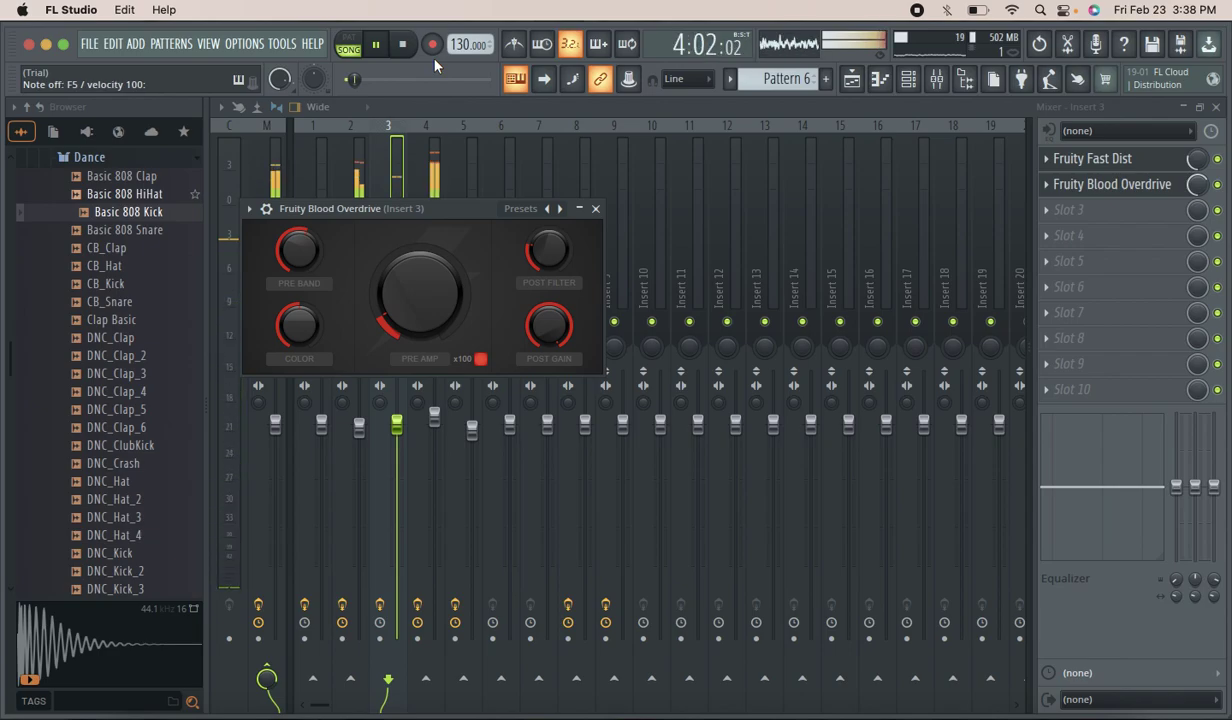
pyautogui.click(432, 44)
pyautogui.click(663, 466)
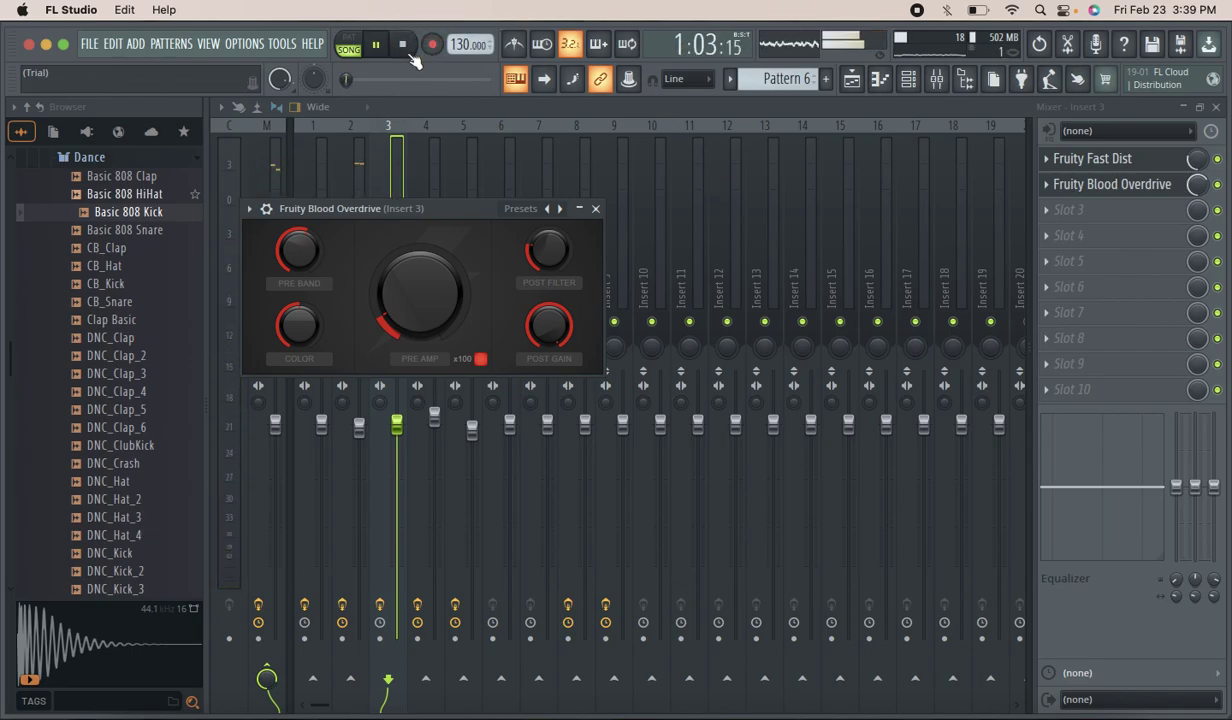
# Open the recorded VT_CHiHat_2 notes in the piano roll and apply Quick quantize.
pyautogui.click(908, 82)
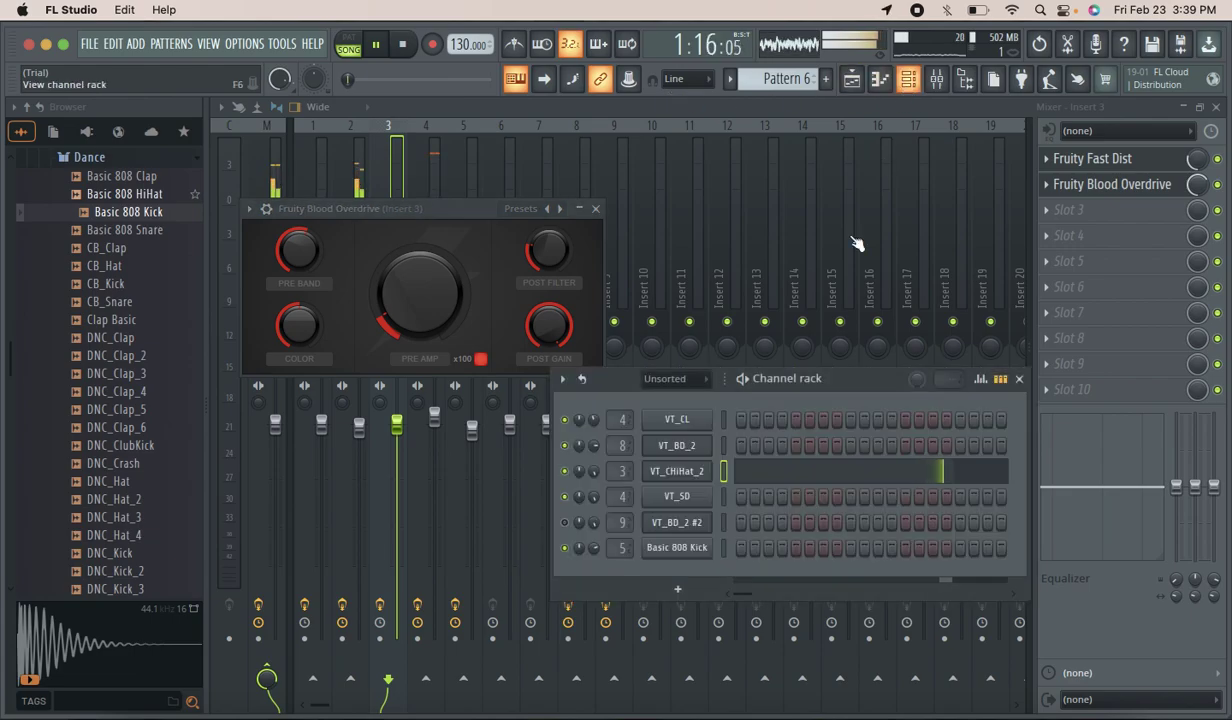
pyautogui.click(760, 466)
pyautogui.click(234, 104)
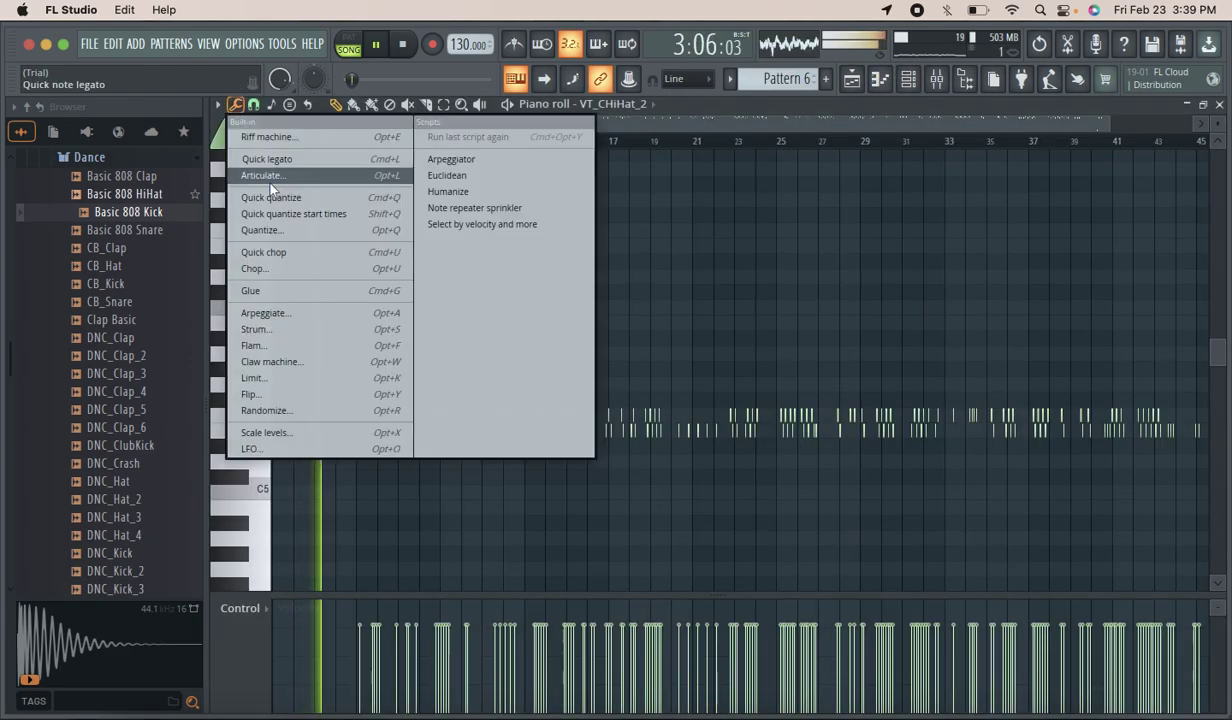
pyautogui.click(268, 197)
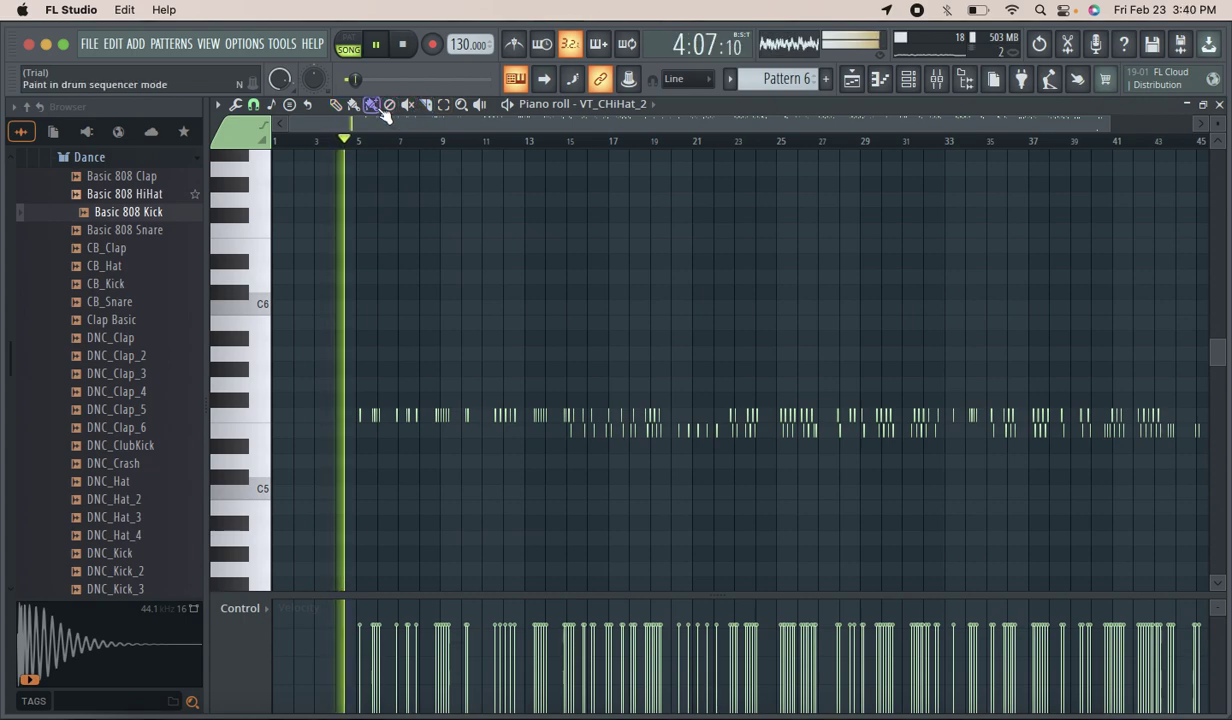
# Try painting a note near bar 6 just above the recorded hi-hats, and undo it.
pyautogui.click(389, 401)
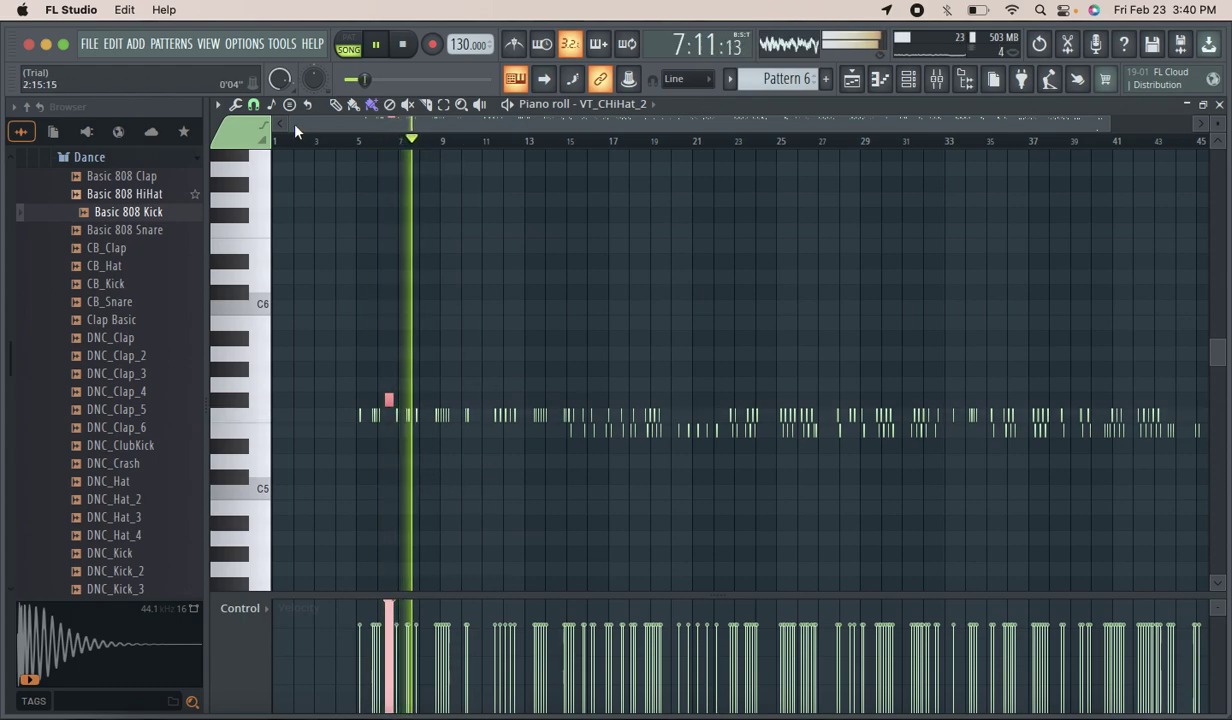
pyautogui.click(130, 42)
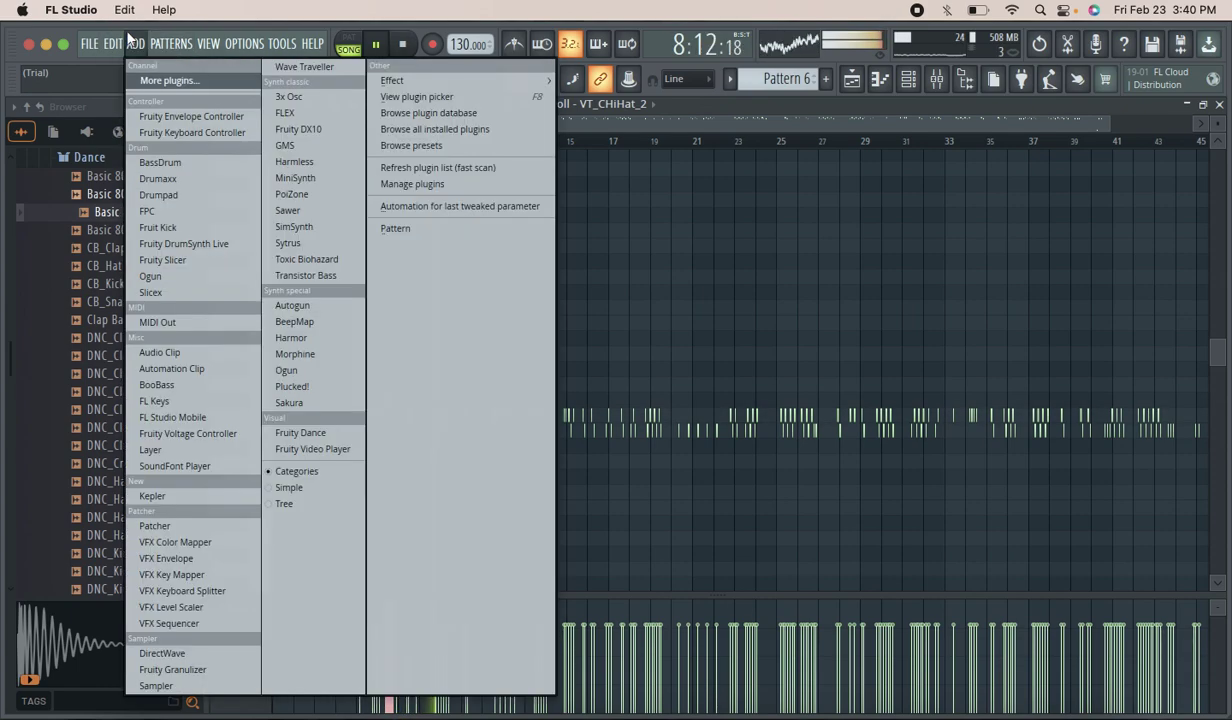
pyautogui.moveTo(112, 42)
pyautogui.click(175, 65)
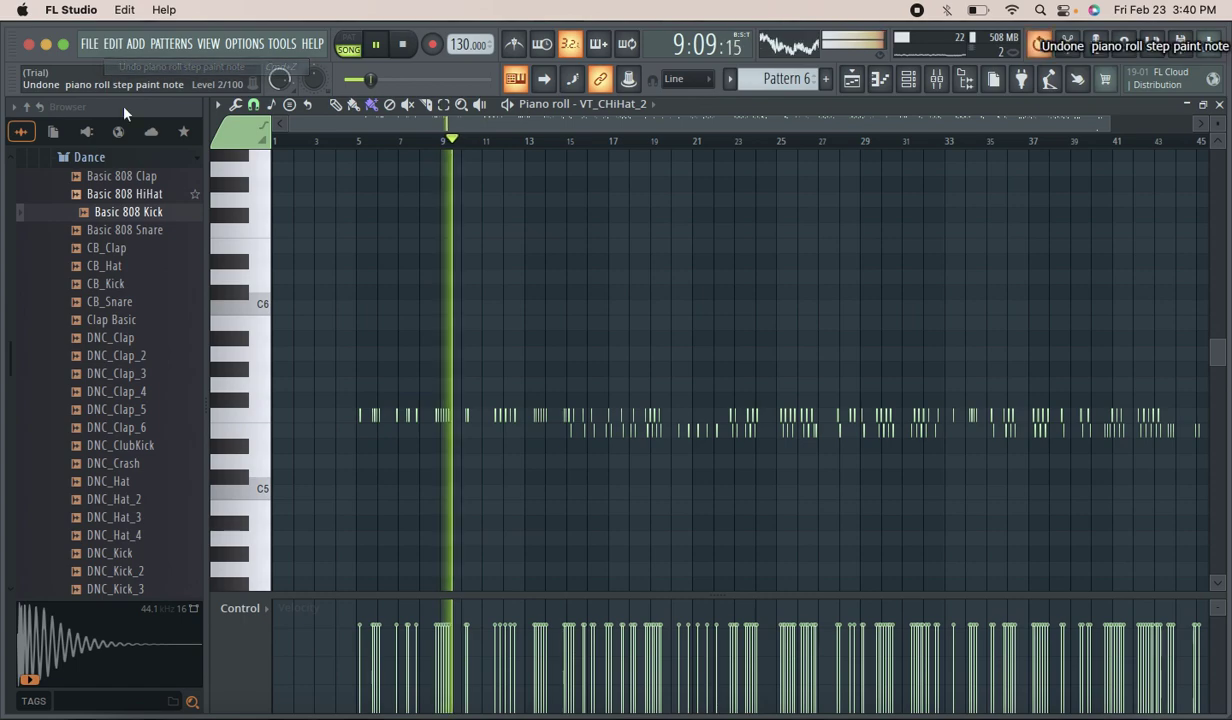
# Try lower hi-hat notes on C#5, G#4 and G4 between about bars 10 and 16, deleting each one.
pyautogui.click(473, 477)
pyautogui.rightClick(473, 477)
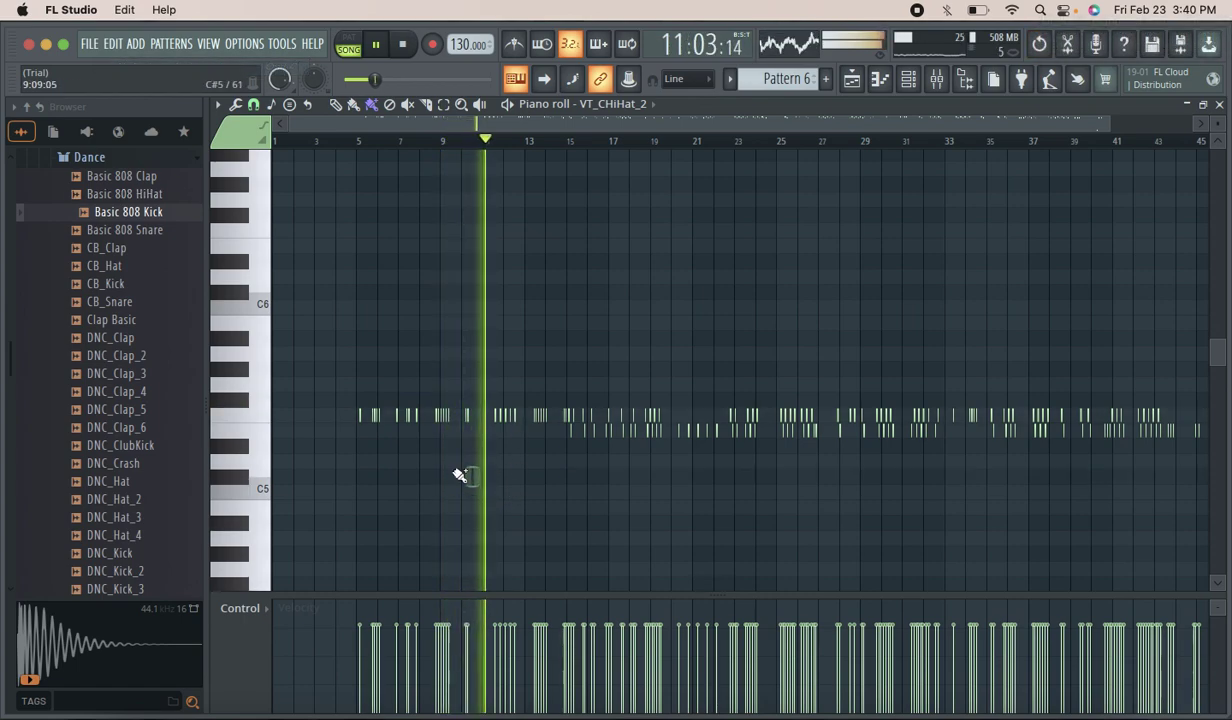
pyautogui.click(522, 539)
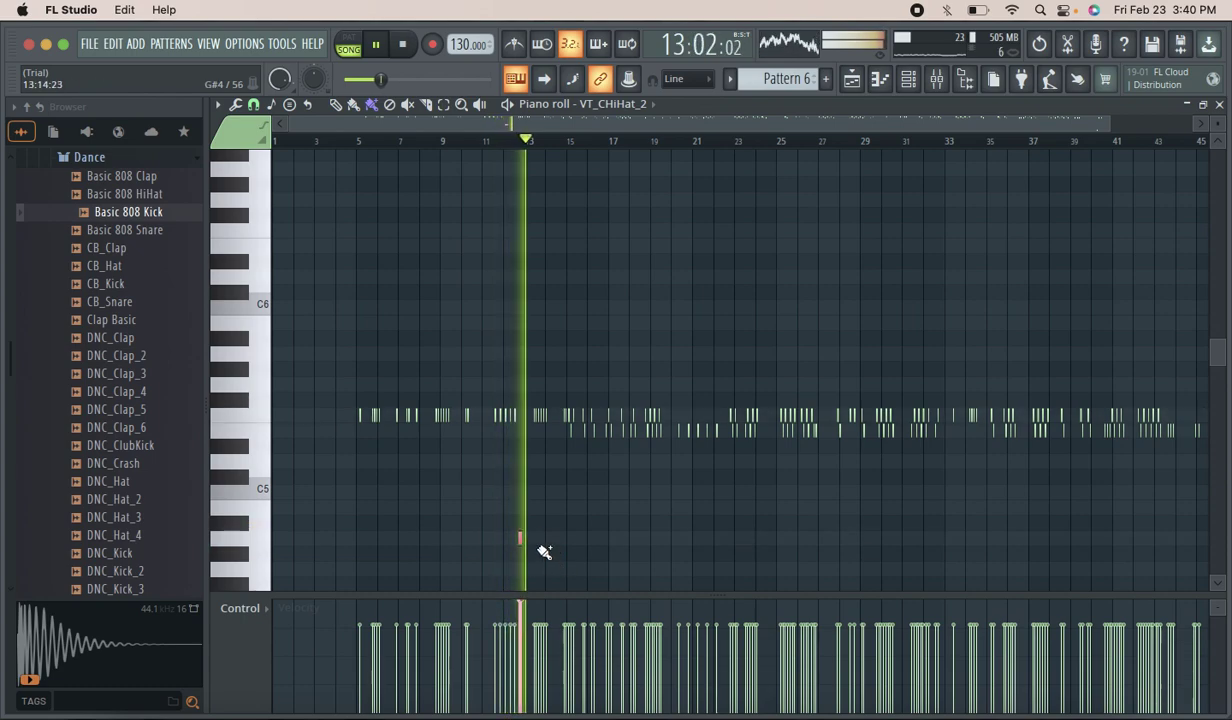
pyautogui.rightClick(521, 540)
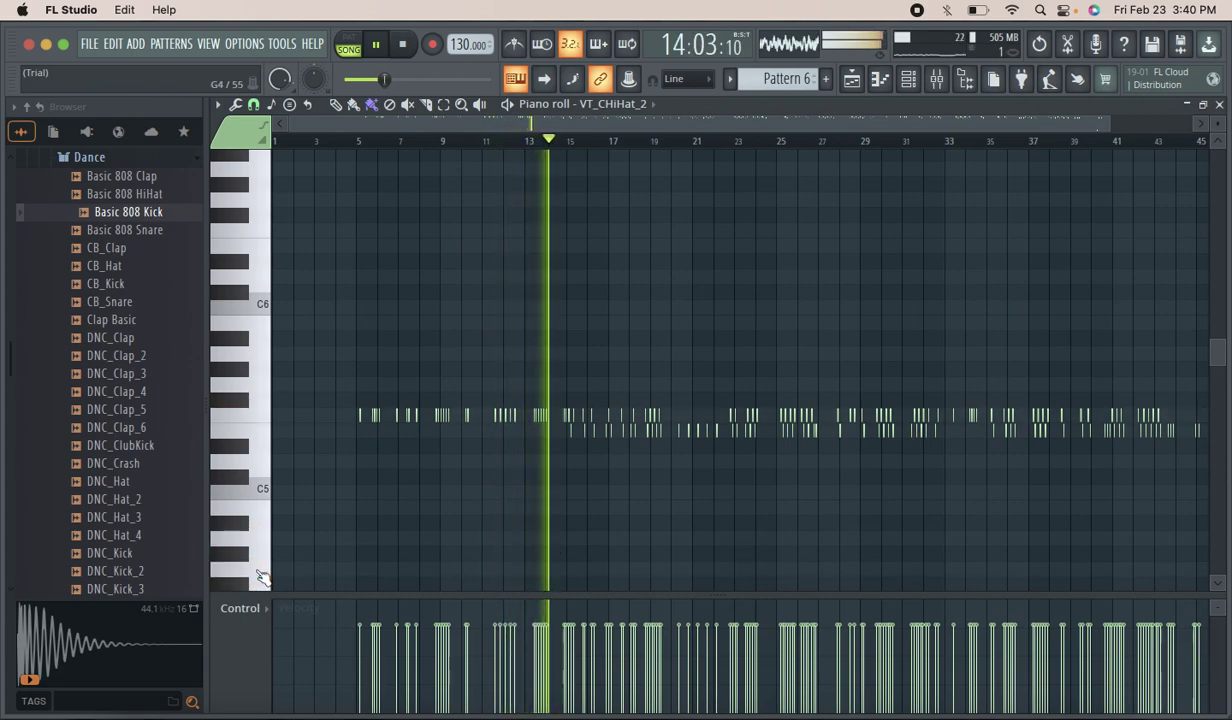
pyautogui.click(589, 572)
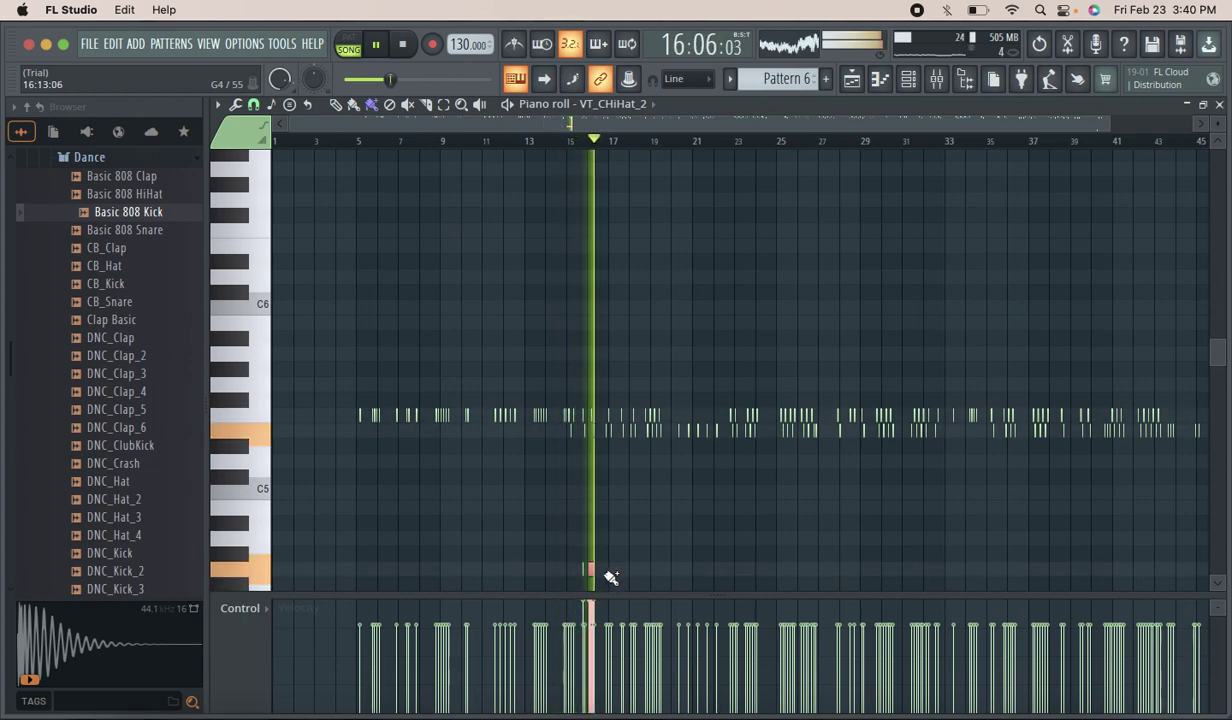
pyautogui.rightClick(591, 571)
# Try a few G4 hi-hat notes around bars 17 and 18, and delete them.
pyautogui.click(608, 570)
pyautogui.click(620, 570)
pyautogui.click(627, 569)
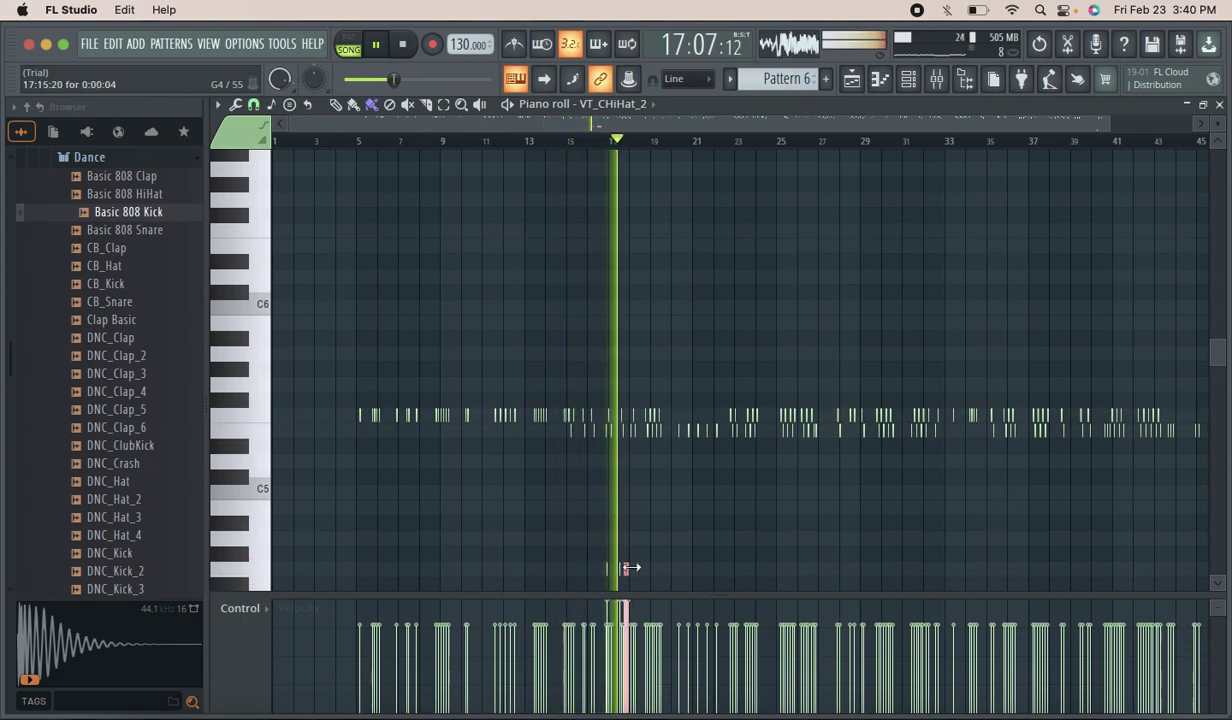
pyautogui.rightClick(625, 569)
pyautogui.rightClick(607, 570)
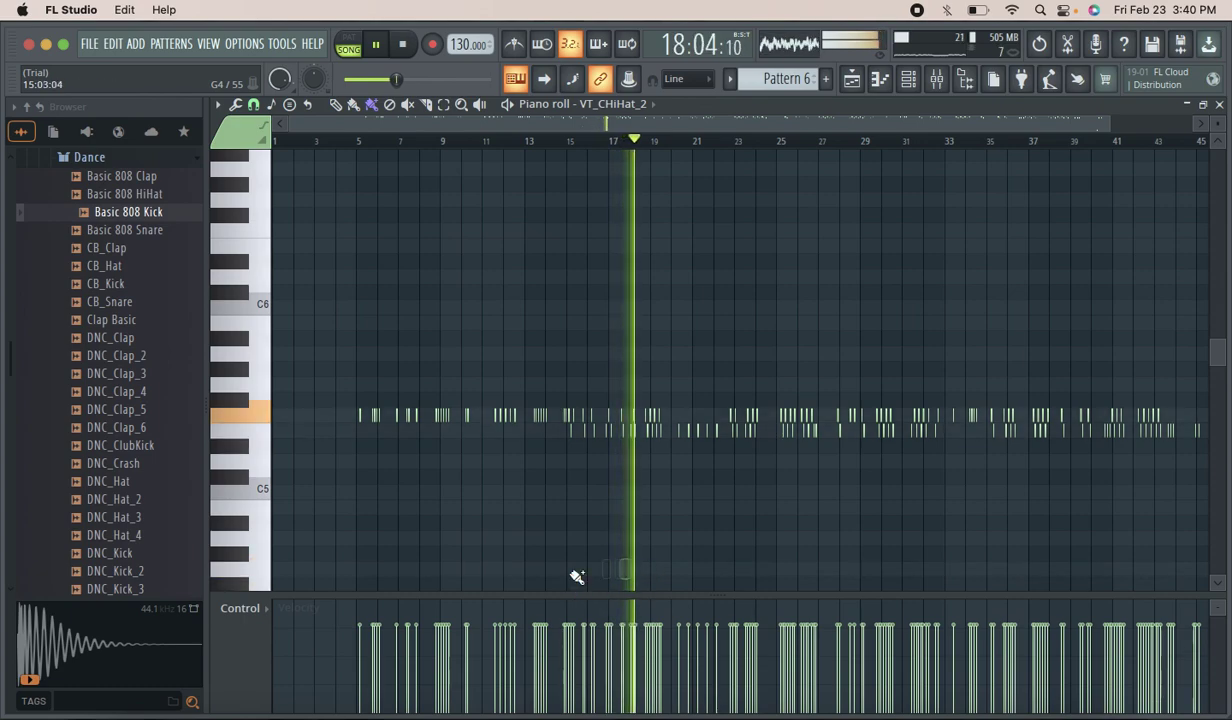
# Try a run of G4 hi-hat notes from about bar 19 to bar 25, and delete them.
pyautogui.click(666, 570)
pyautogui.click(674, 570)
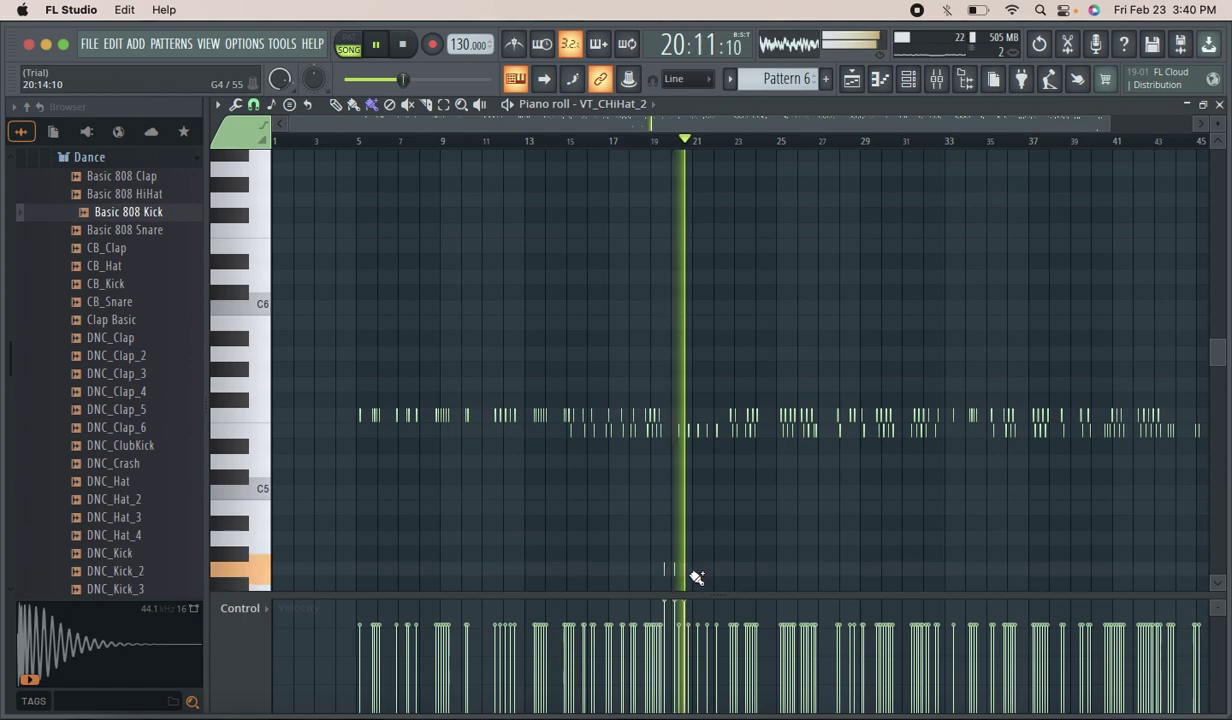
pyautogui.click(699, 568)
pyautogui.click(714, 567)
pyautogui.click(713, 570)
pyautogui.click(721, 570)
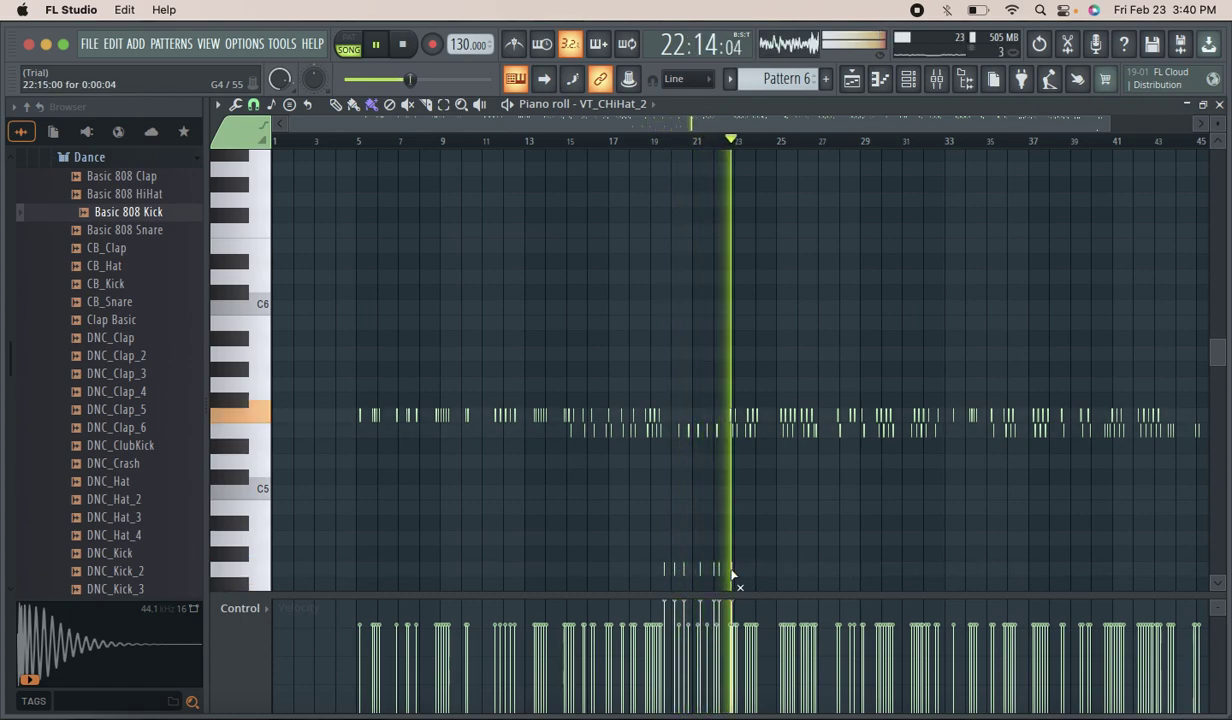
pyautogui.click(733, 572)
pyautogui.rightClick(746, 570)
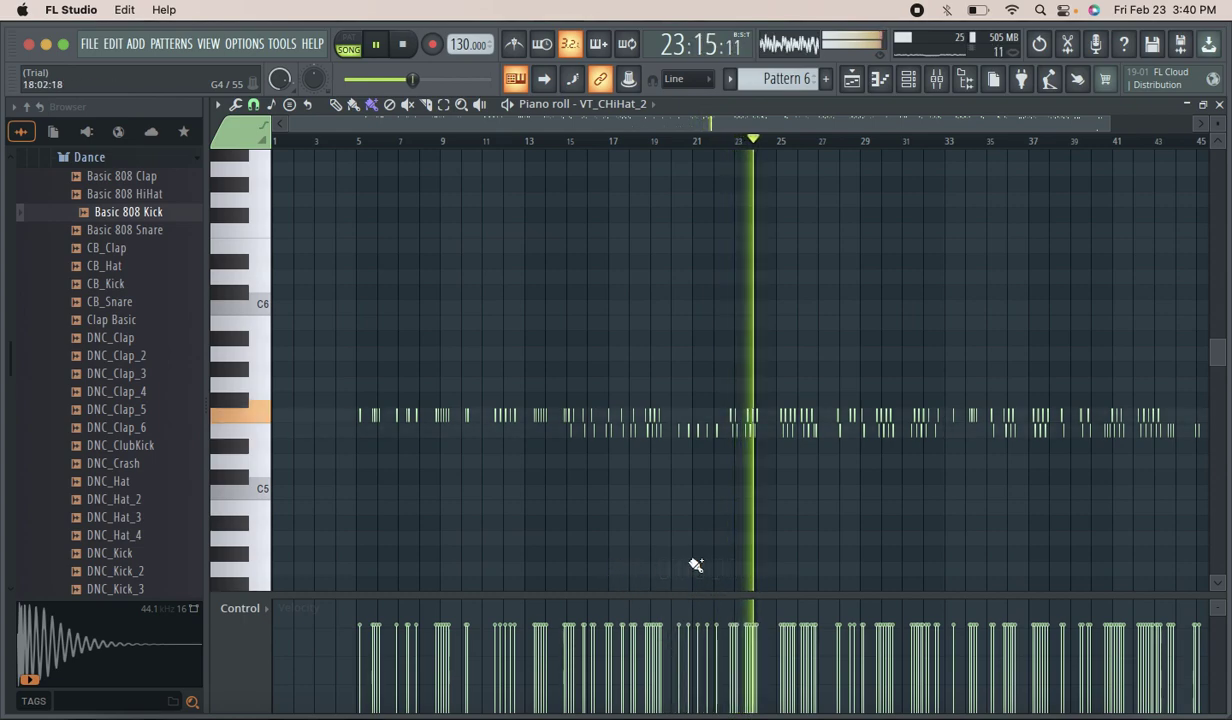
pyautogui.click(785, 573)
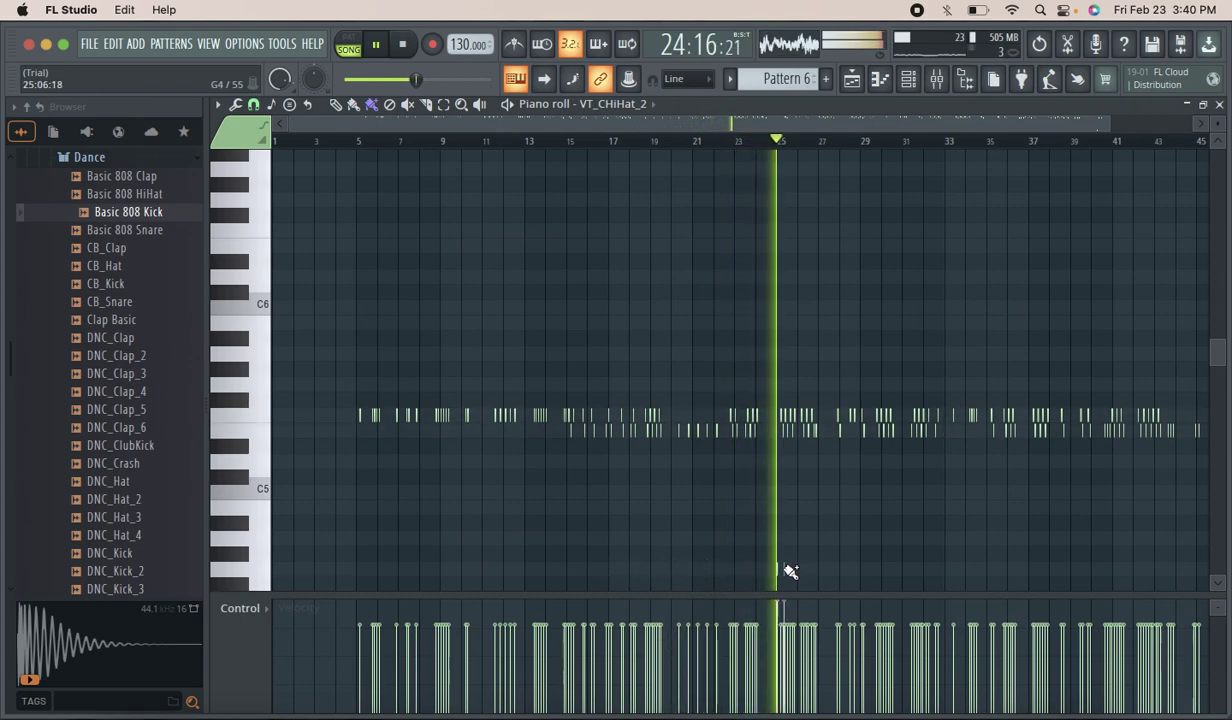
pyautogui.rightClick(785, 572)
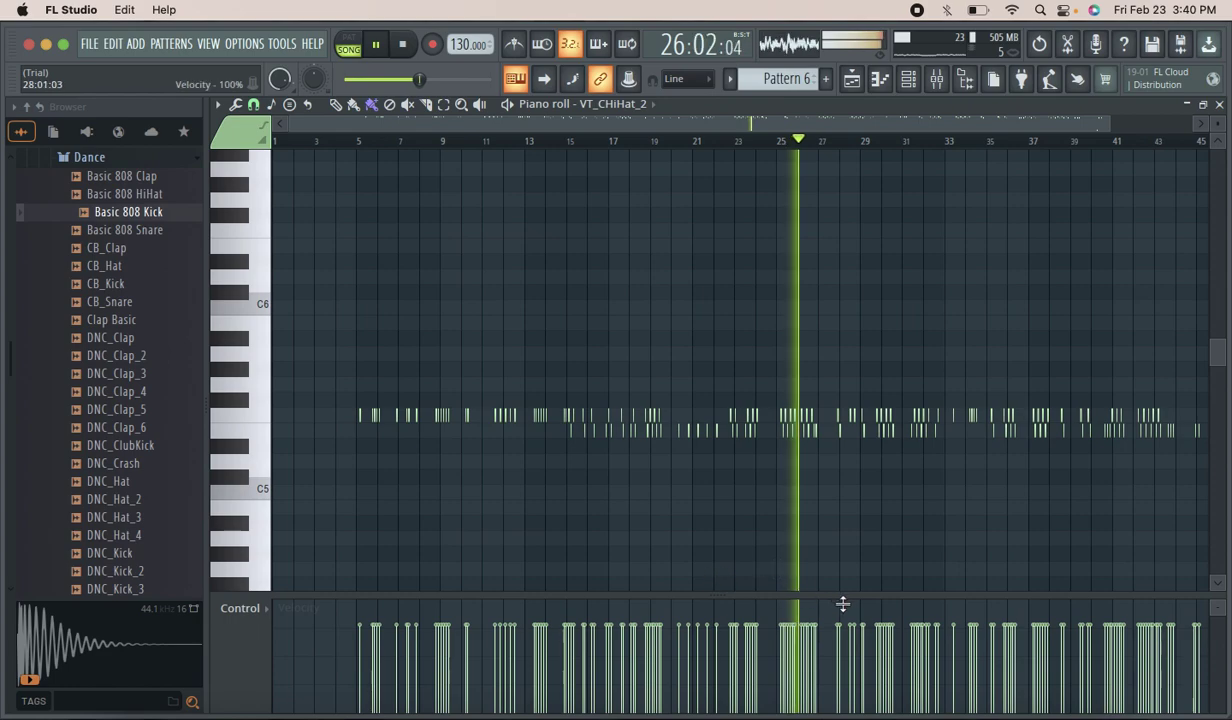
# Stop playback and arm recording of notes and automation for the hi-hat pattern.
pyautogui.scroll(-1, 281, 566)
pyautogui.scroll(-7, 270, 550)
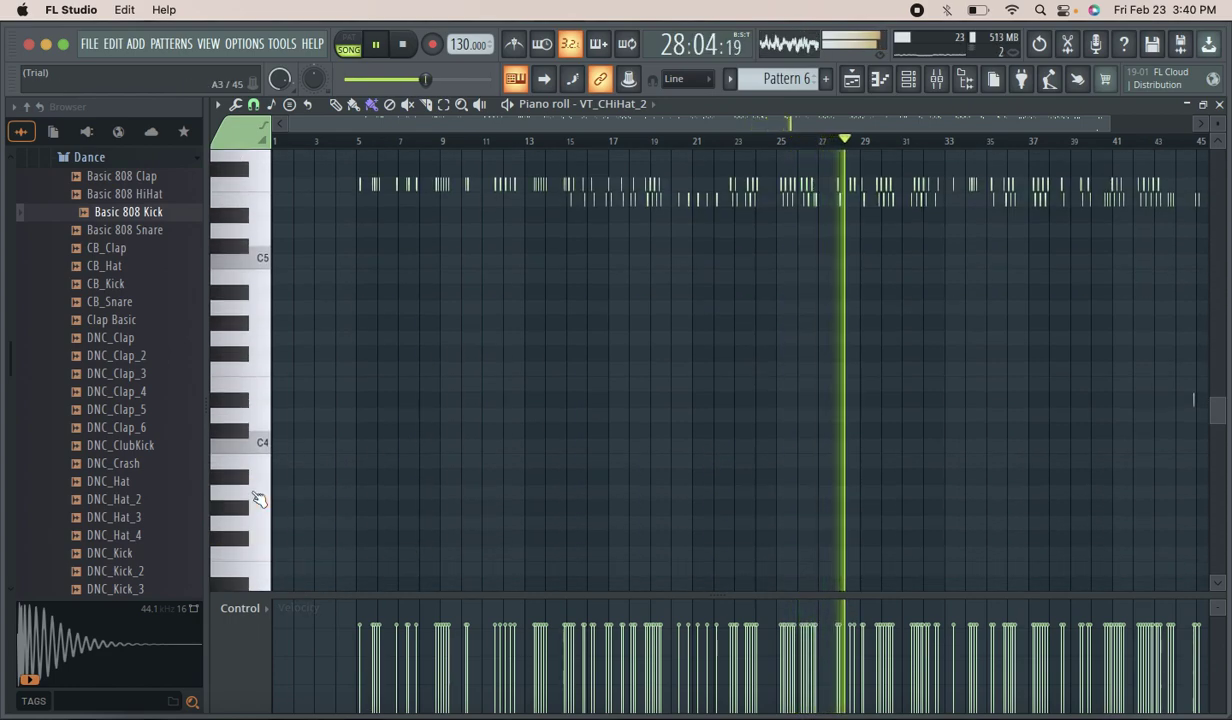
pyautogui.press('c')
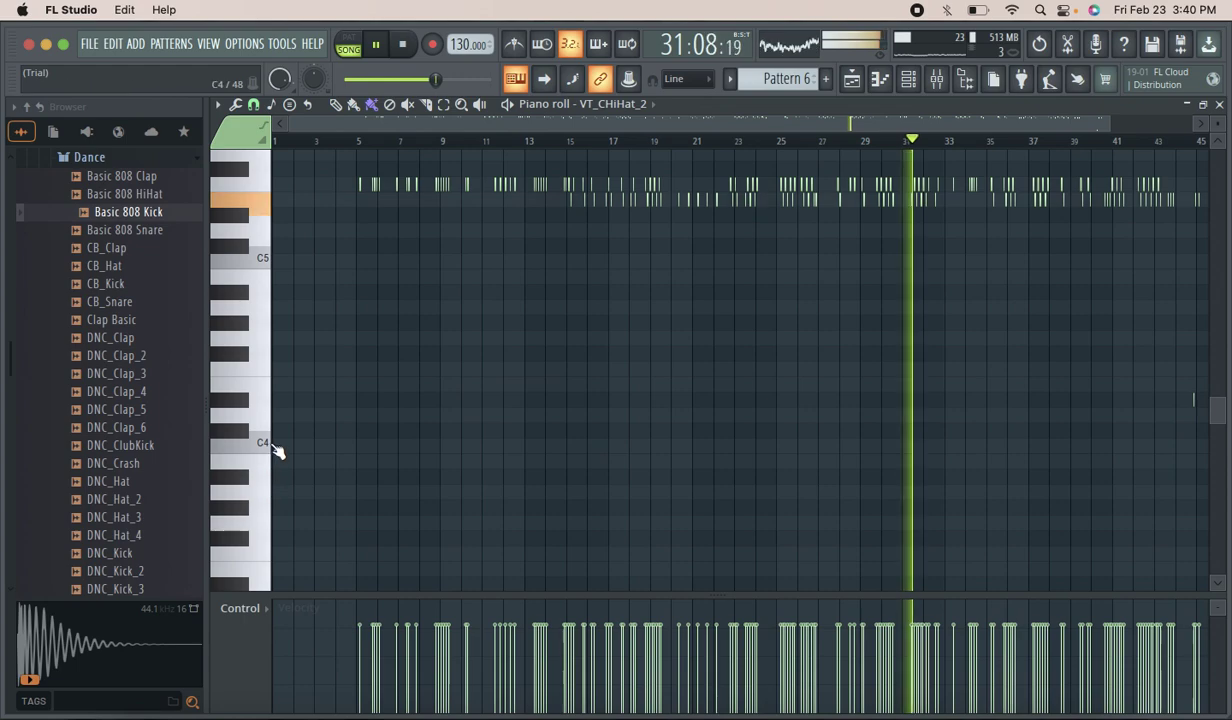
pyautogui.click(402, 44)
pyautogui.click(431, 45)
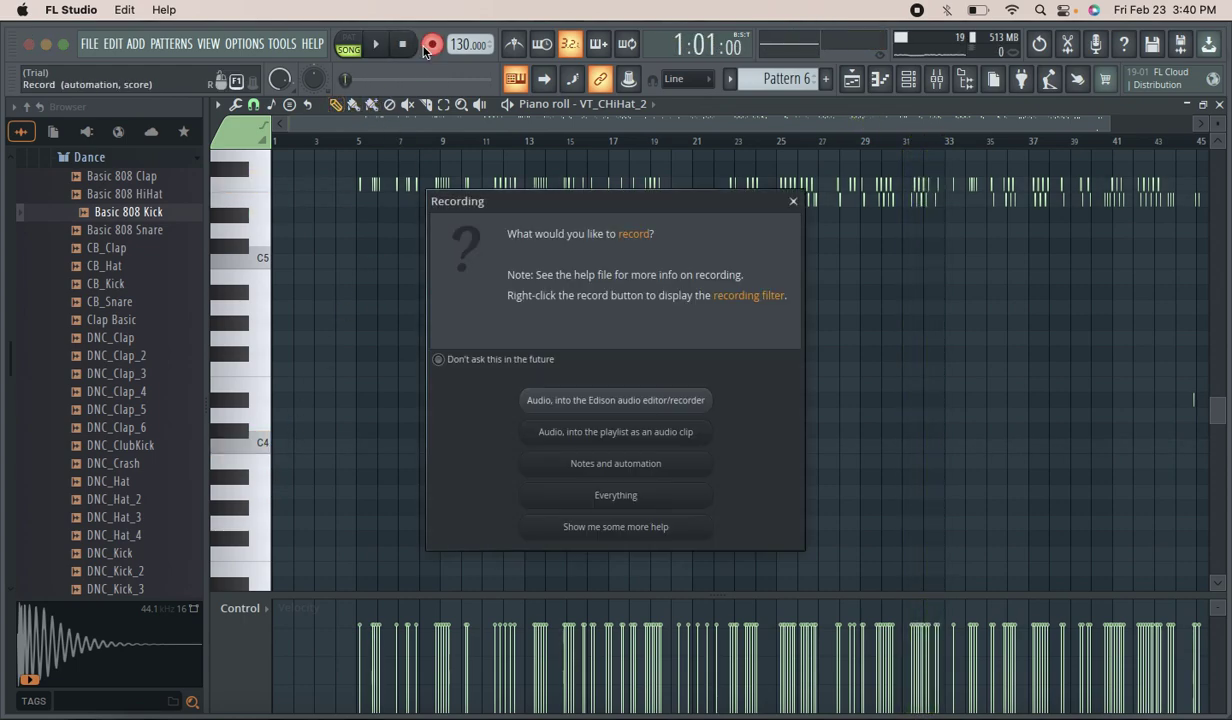
pyautogui.click(702, 467)
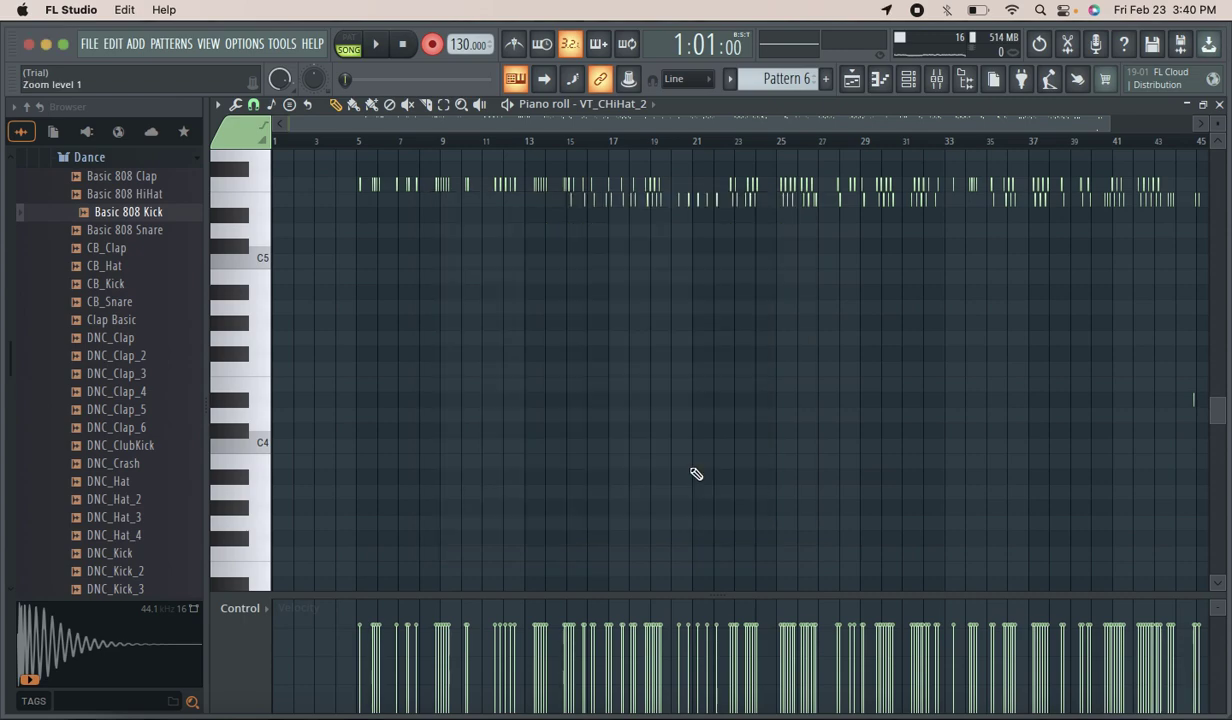
# Try recording a live rhythm of C4 hi-hat notes from bar 1 to about bar 30.
pyautogui.scroll(3, 600, 351)
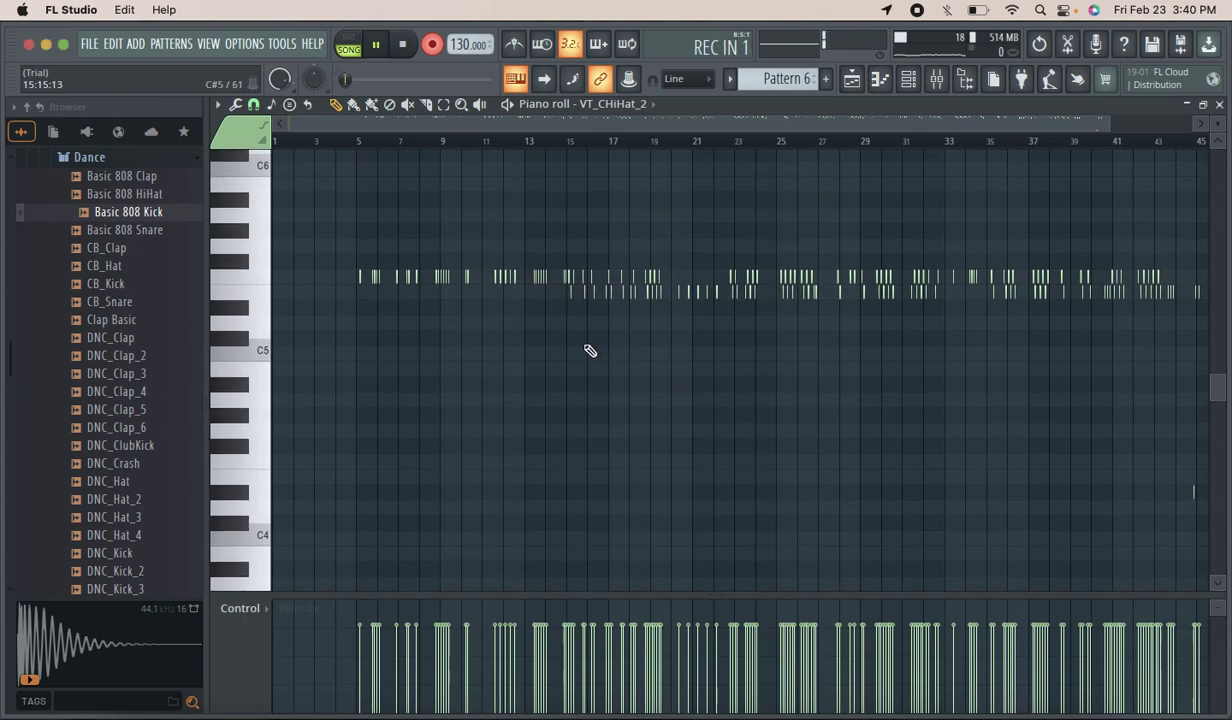
pyautogui.press('z')
pyautogui.press('z')
pyautogui.press('z')
pyautogui.press('z')
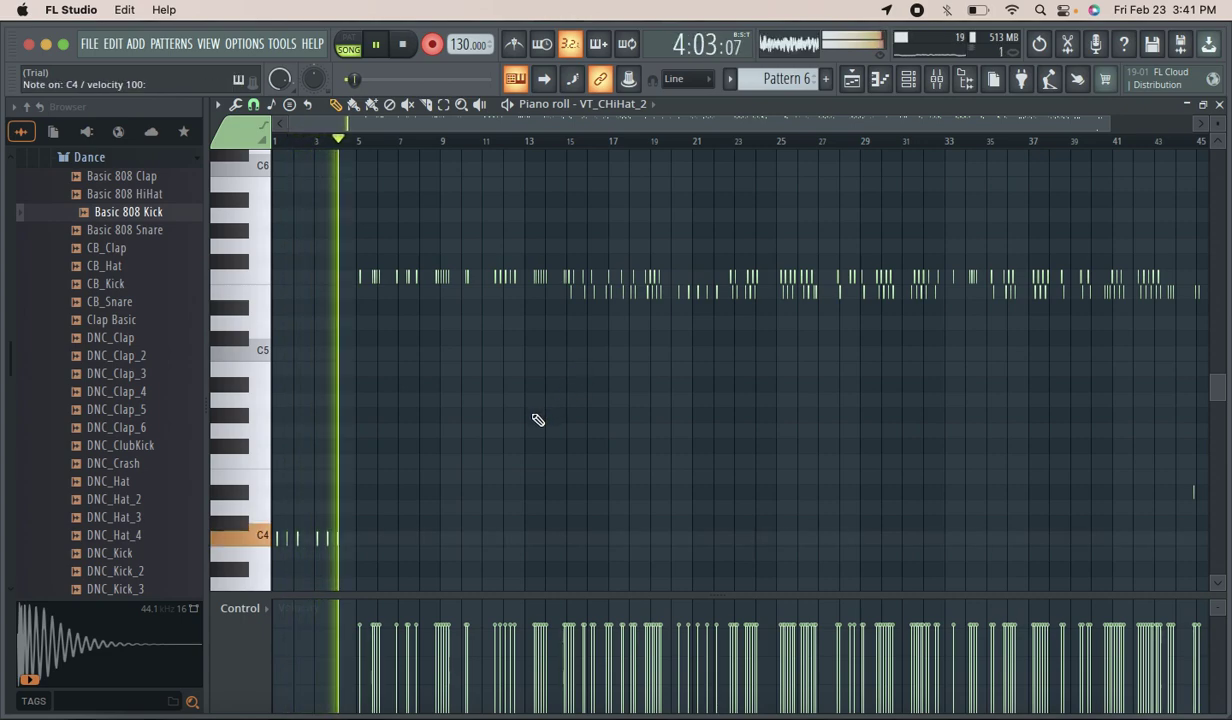
pyautogui.press('z')
pyautogui.press('z')
pyautogui.press('z')
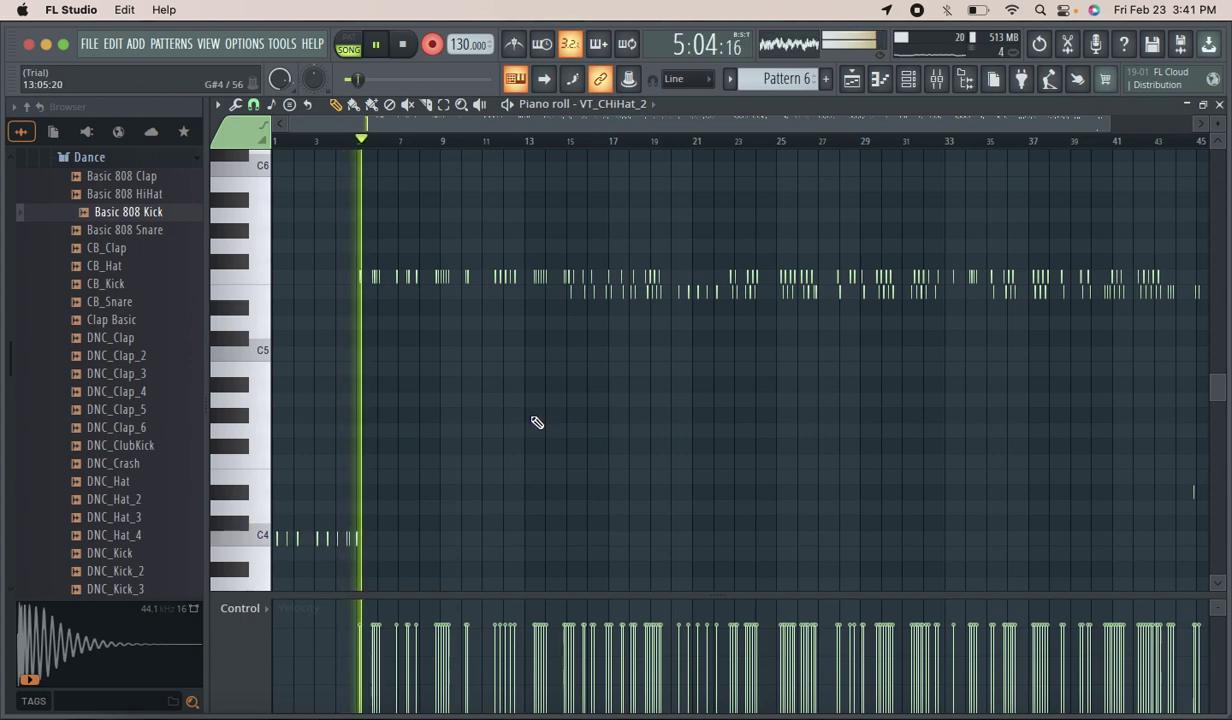
pyautogui.press('z')
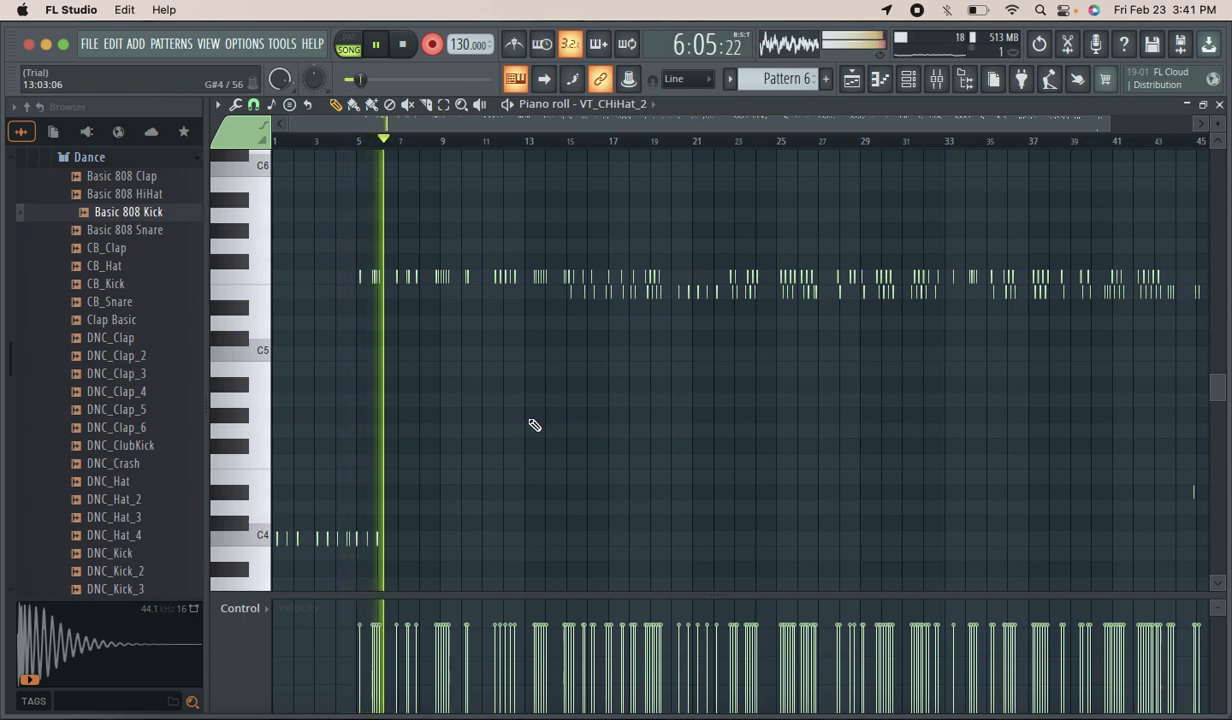
pyautogui.press('z')
pyautogui.press('z')
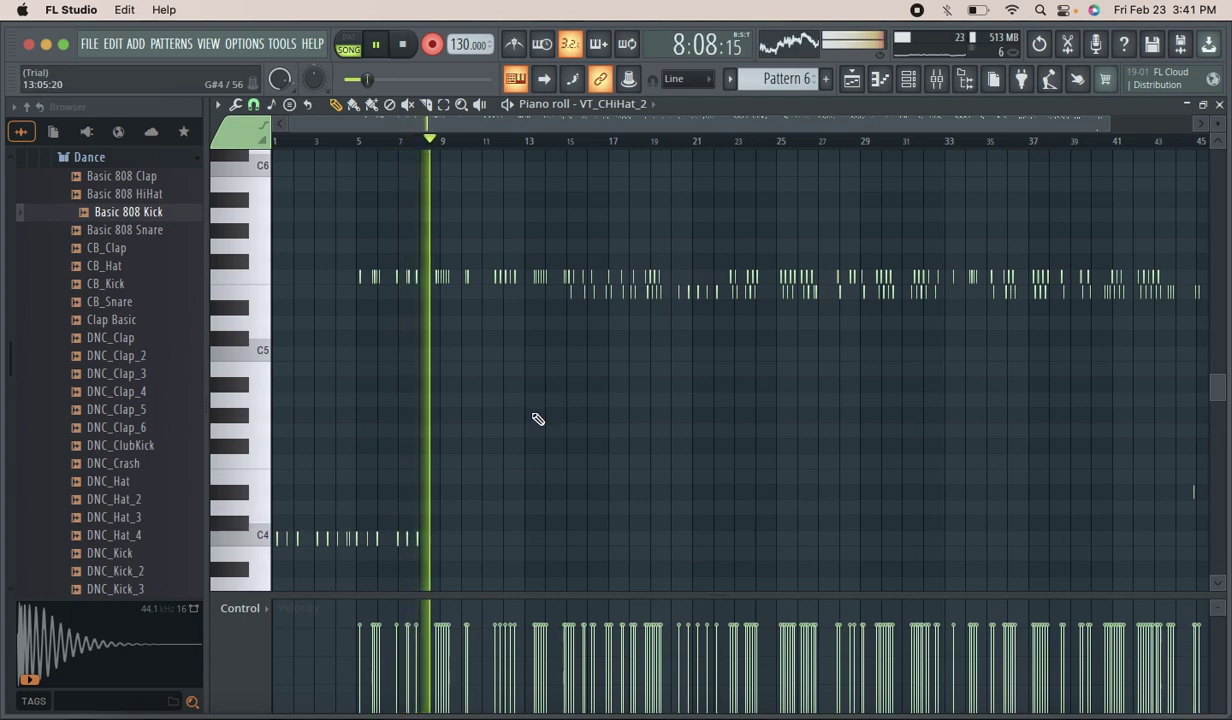
pyautogui.press('z')
pyautogui.press('z')
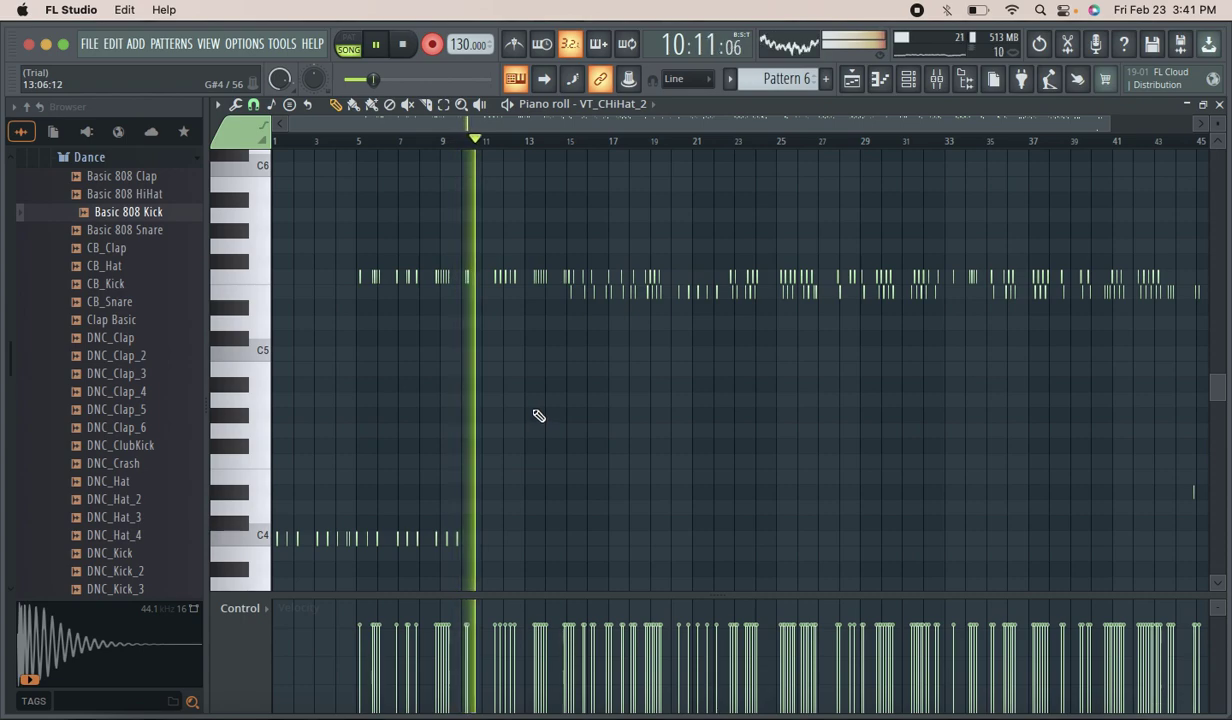
pyautogui.press('z')
pyautogui.press('z')
pyautogui.press('z')
pyautogui.press('z')
pyautogui.press('z')
pyautogui.press('z')
pyautogui.press('z')
pyautogui.press('z')
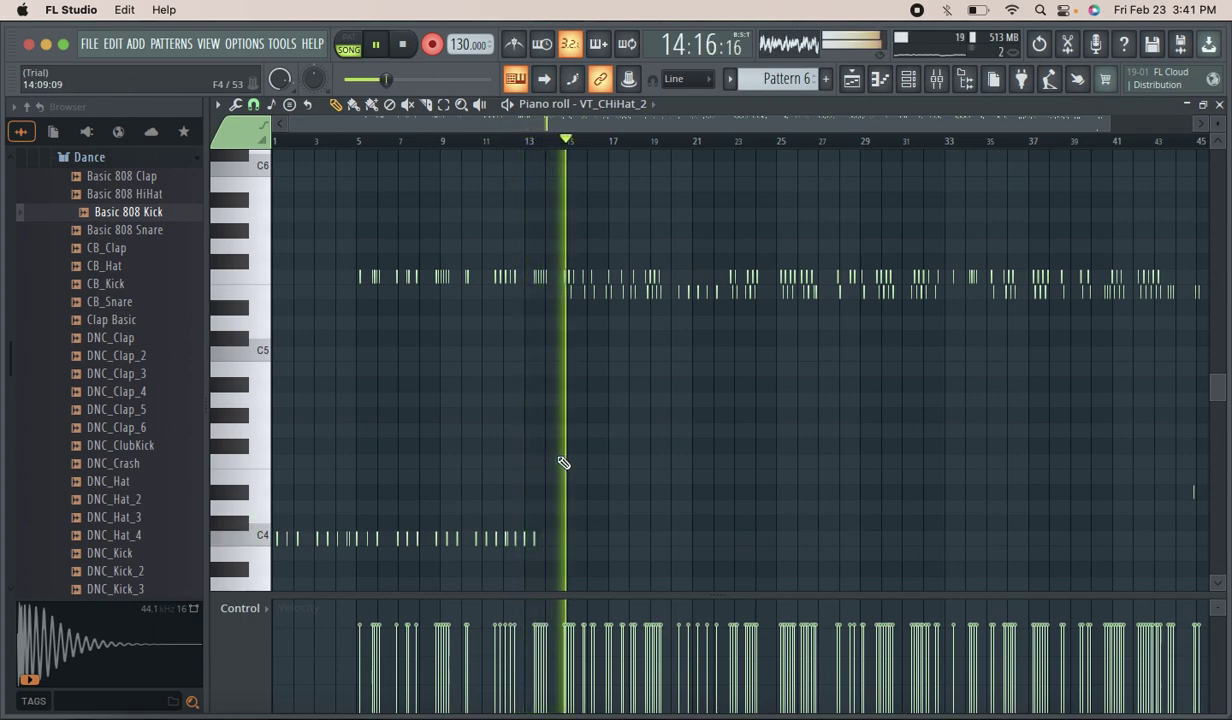
pyautogui.press('z')
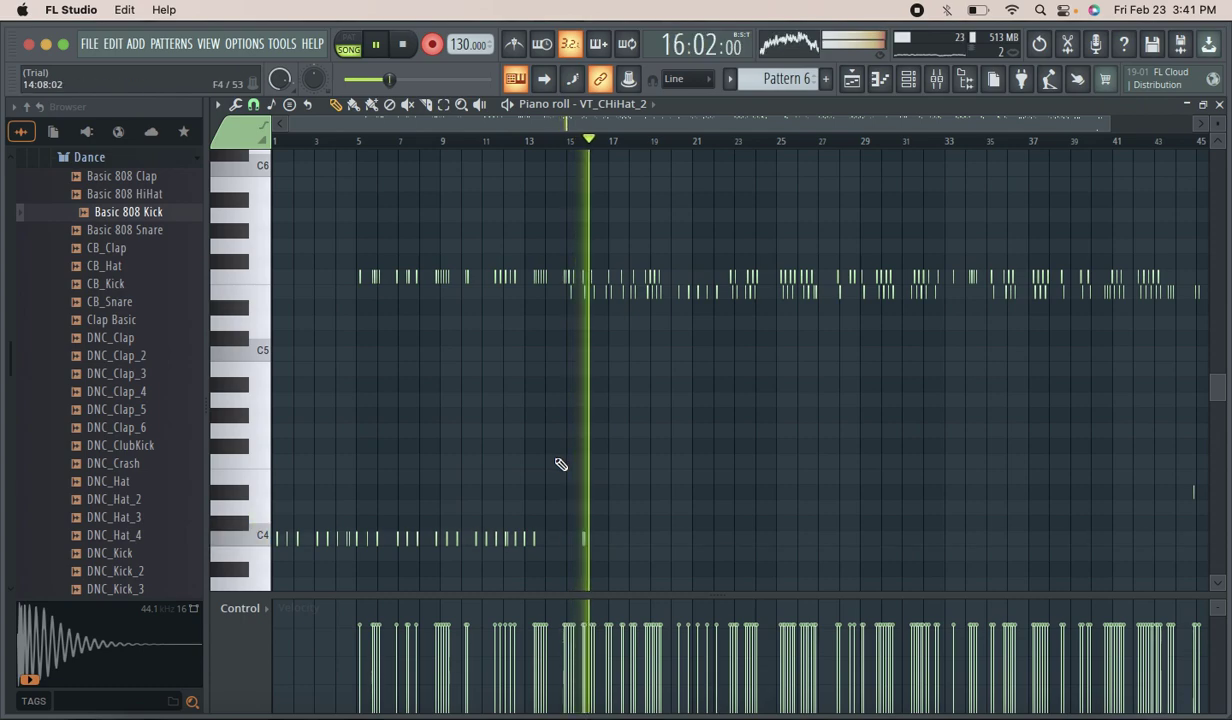
pyautogui.press('z')
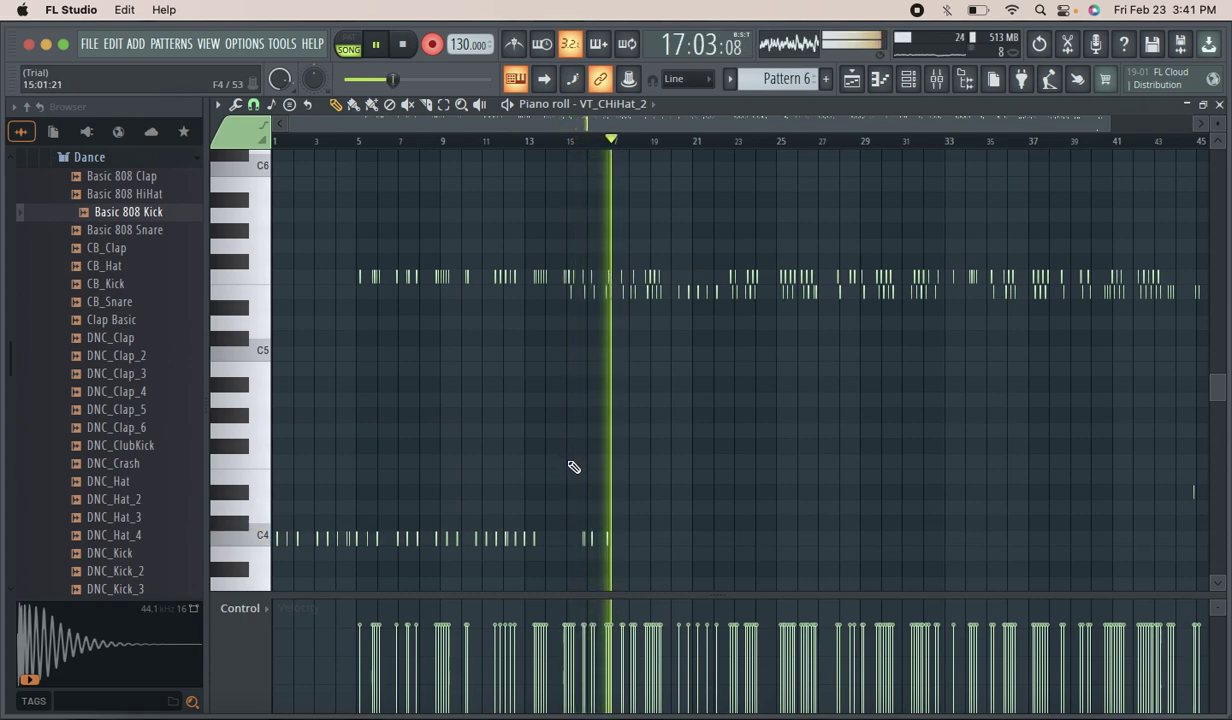
pyautogui.press('z')
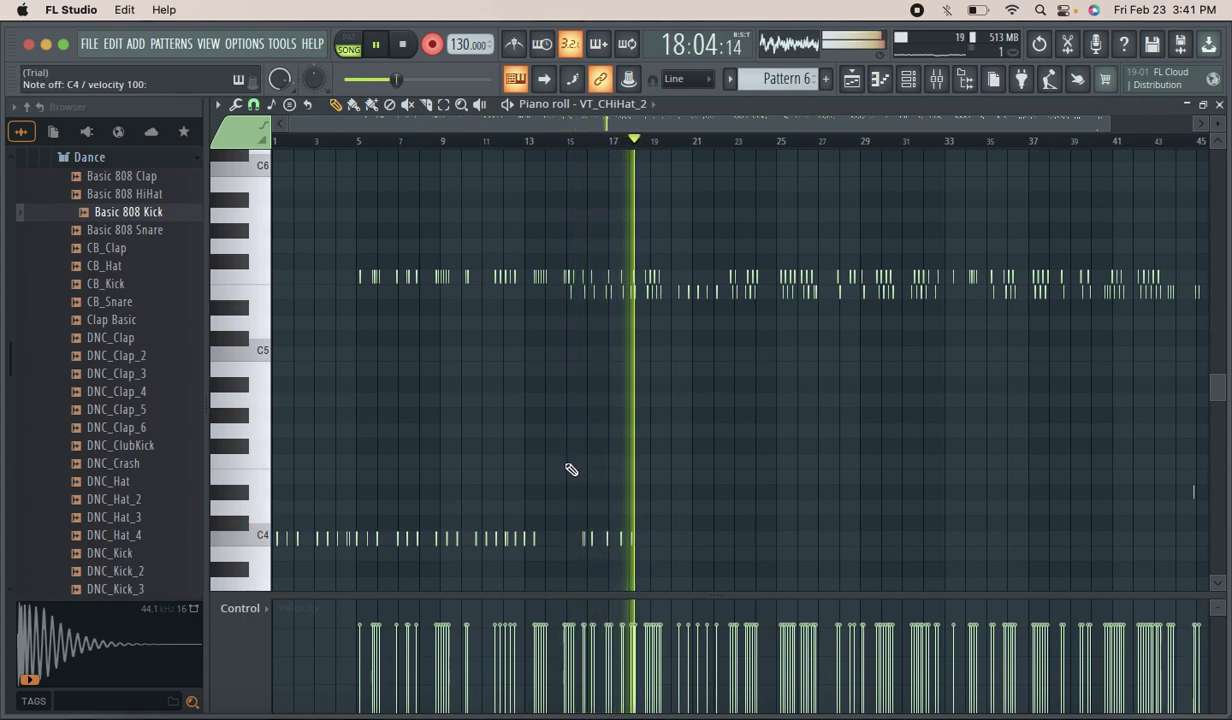
pyautogui.press('z')
pyautogui.press('z')
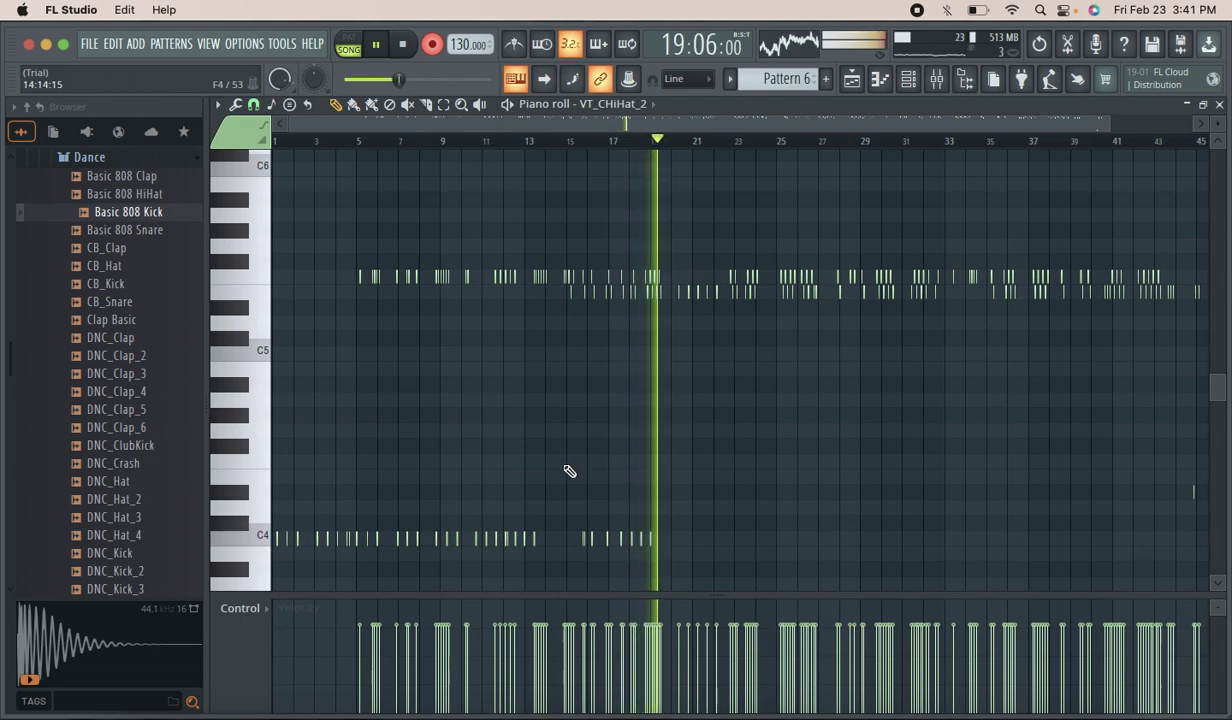
pyautogui.press('z')
pyautogui.press('z')
pyautogui.press('z')
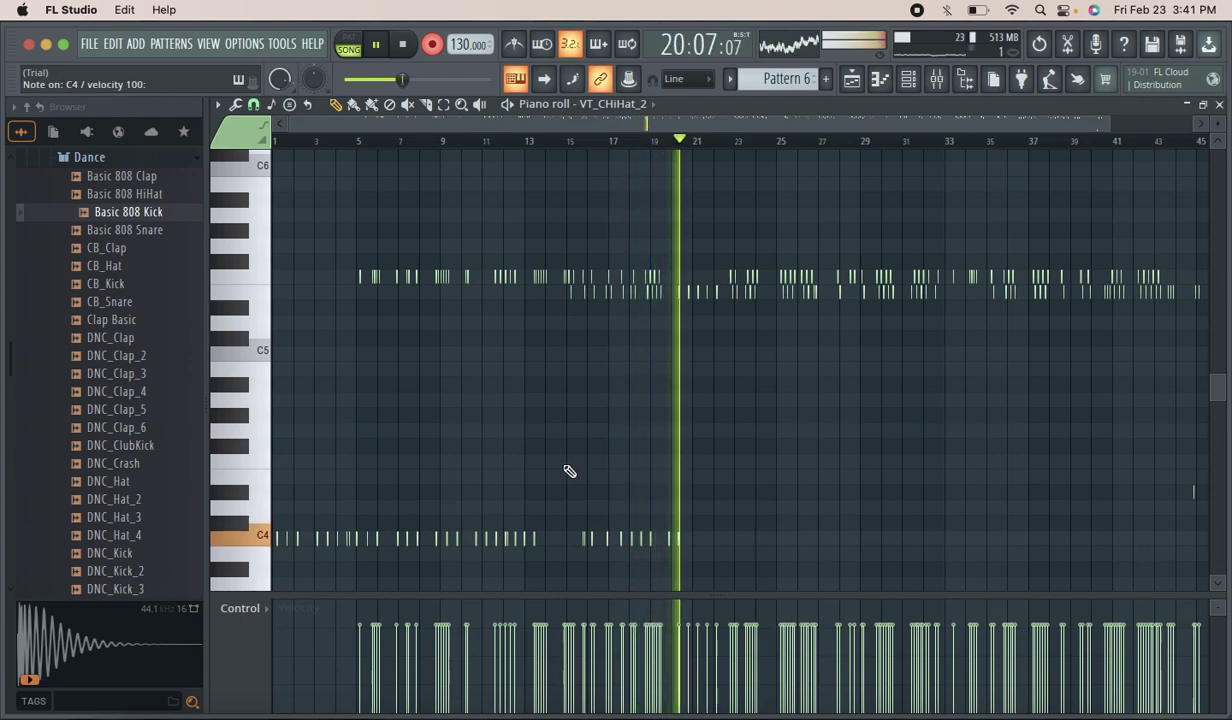
pyautogui.press('z')
pyautogui.press('z')
pyautogui.press('z')
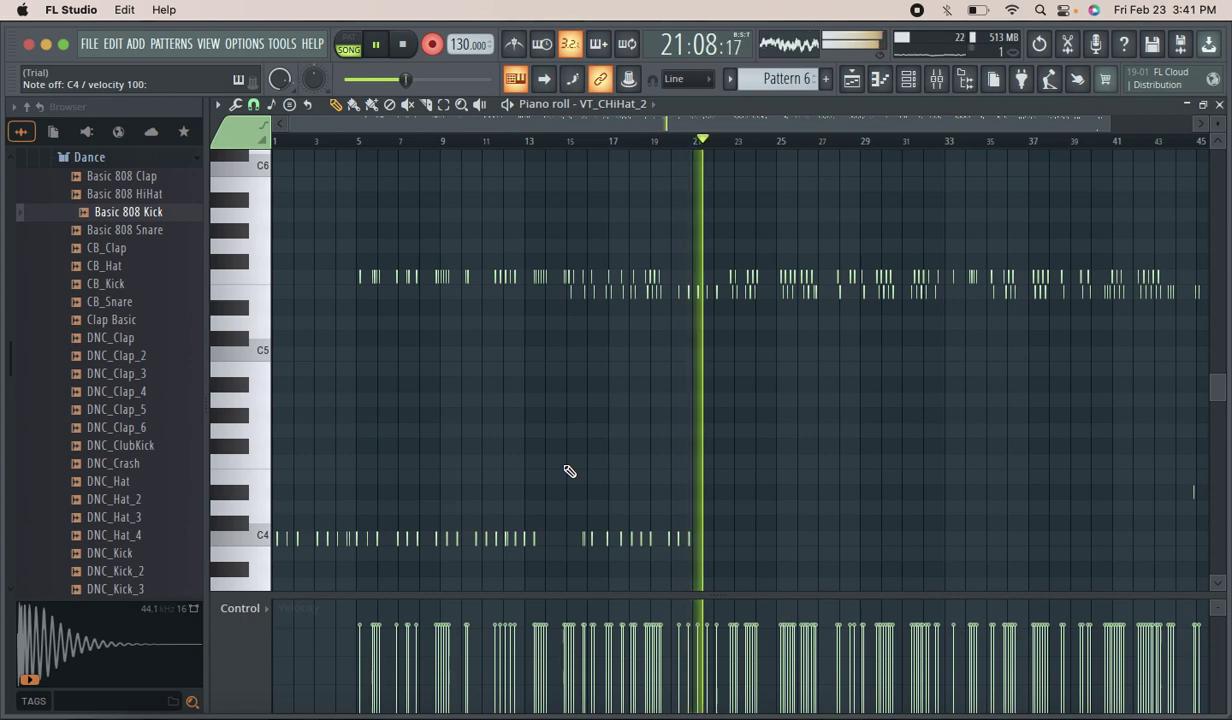
pyautogui.press('z')
pyautogui.press('z')
pyautogui.press('z')
pyautogui.press('z')
pyautogui.press('z')
pyautogui.press('z')
pyautogui.press('z')
pyautogui.press('z')
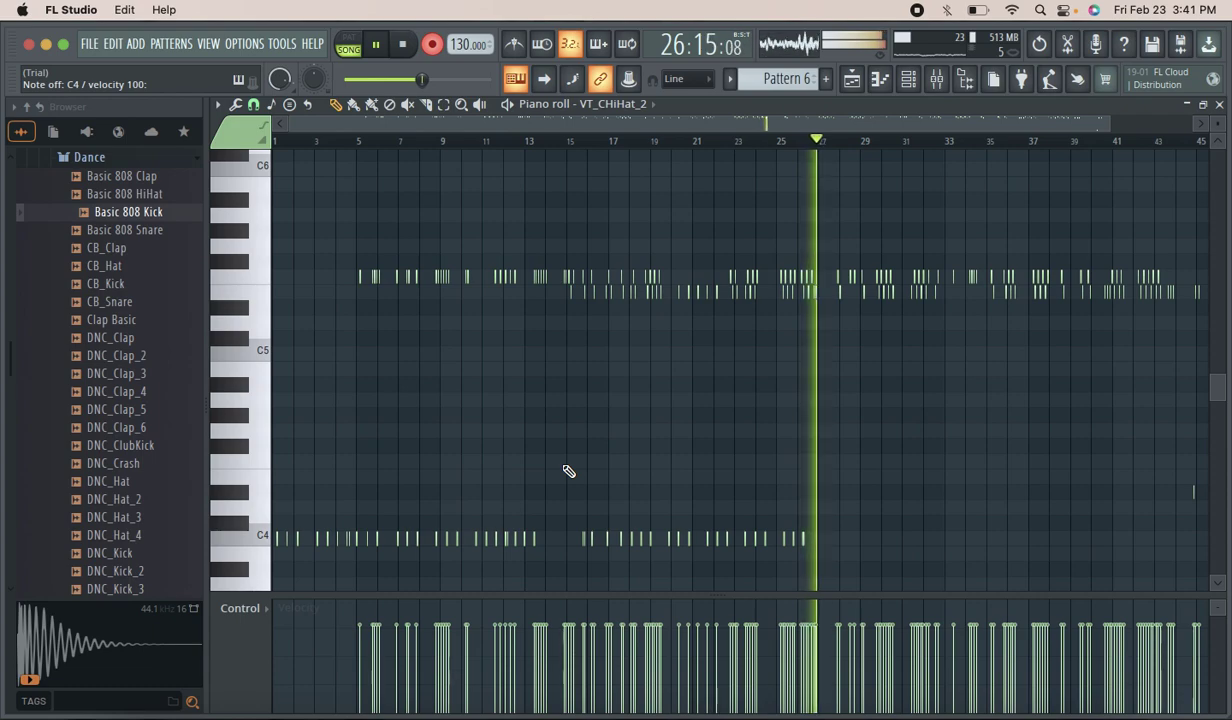
pyautogui.press('z')
pyautogui.press('z')
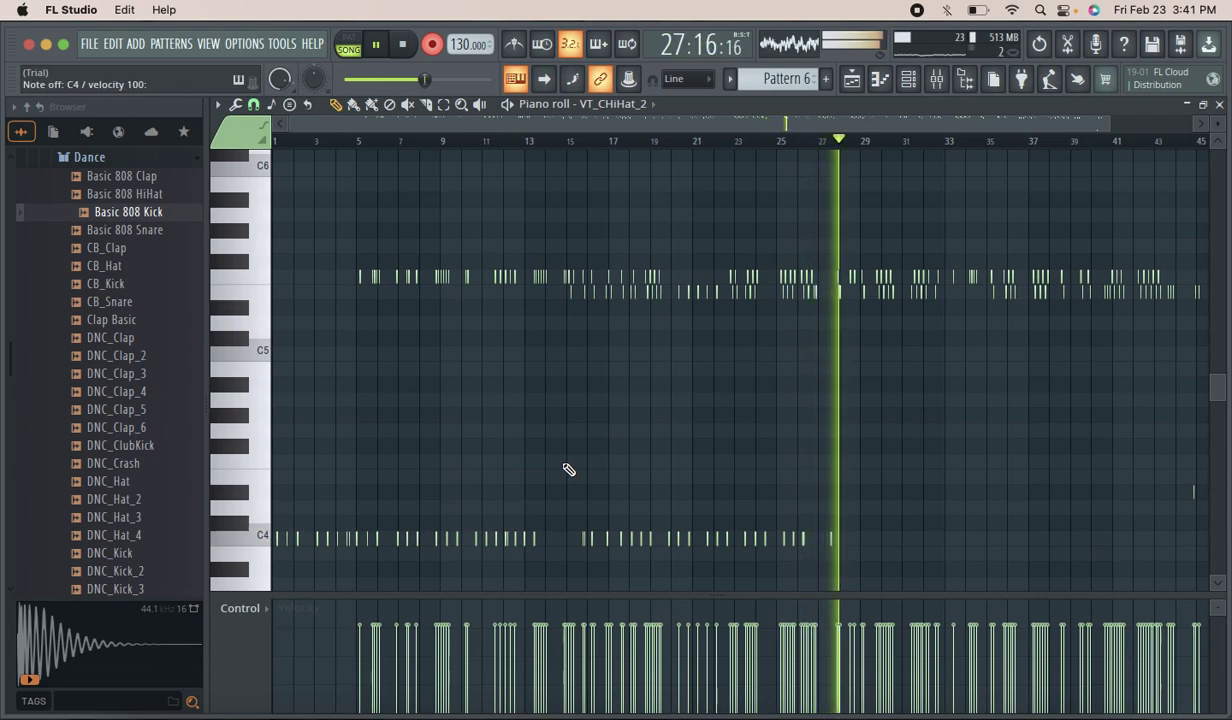
pyautogui.press('z')
pyautogui.press('z')
pyautogui.press('z')
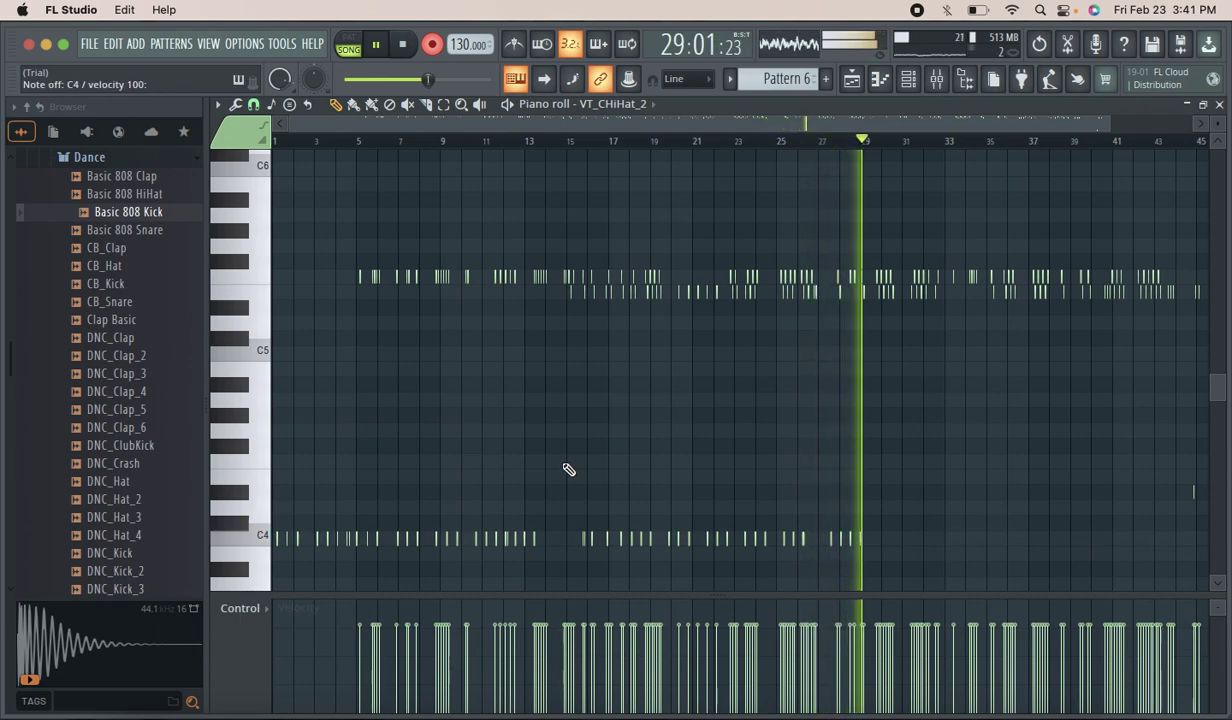
pyautogui.press('z')
pyautogui.press('z')
pyautogui.press('z')
pyautogui.press('z')
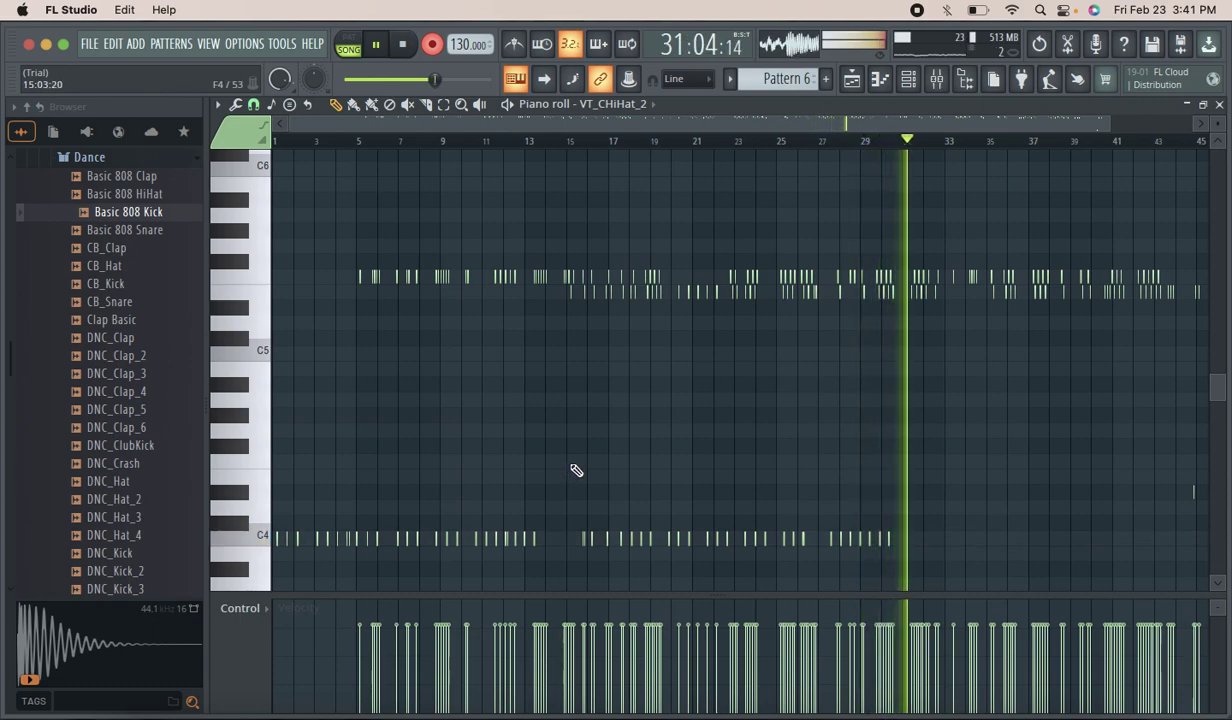
# Try recording C4 hi-hats mixed with D4, E4, F4, G4, A4 and B4 notes between about bars 31 and 38.
pyautogui.press('z')
pyautogui.press('x')
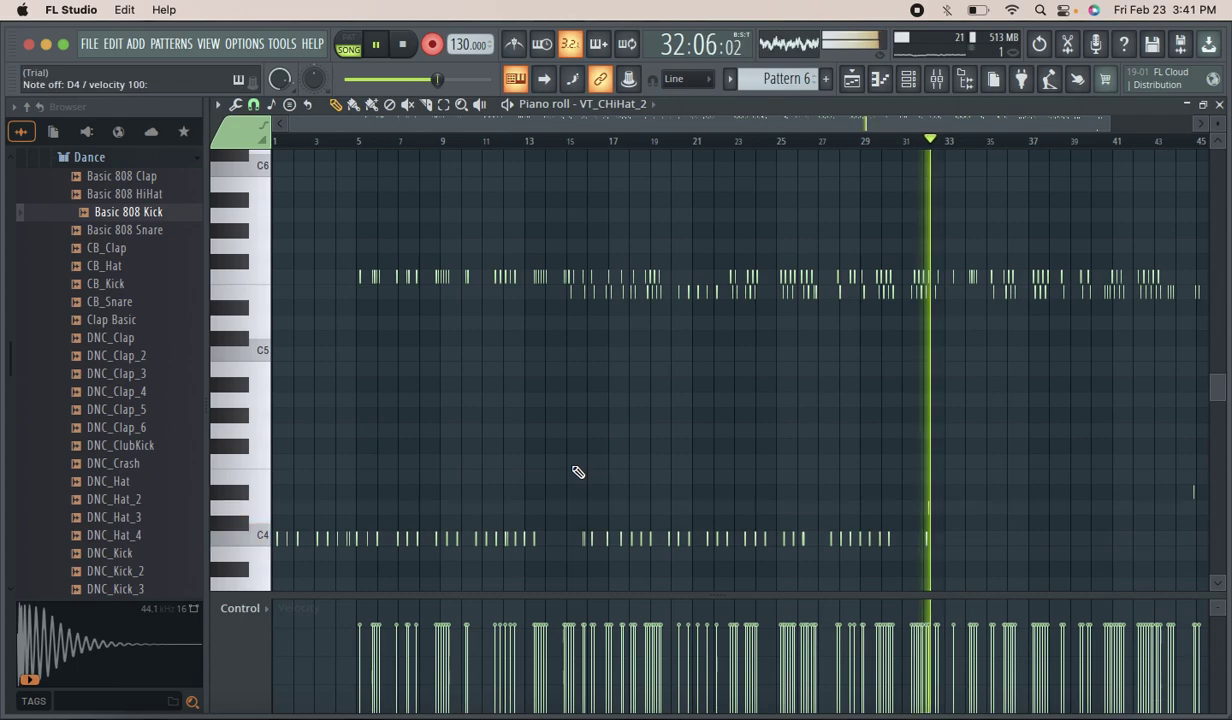
pyautogui.press('z')
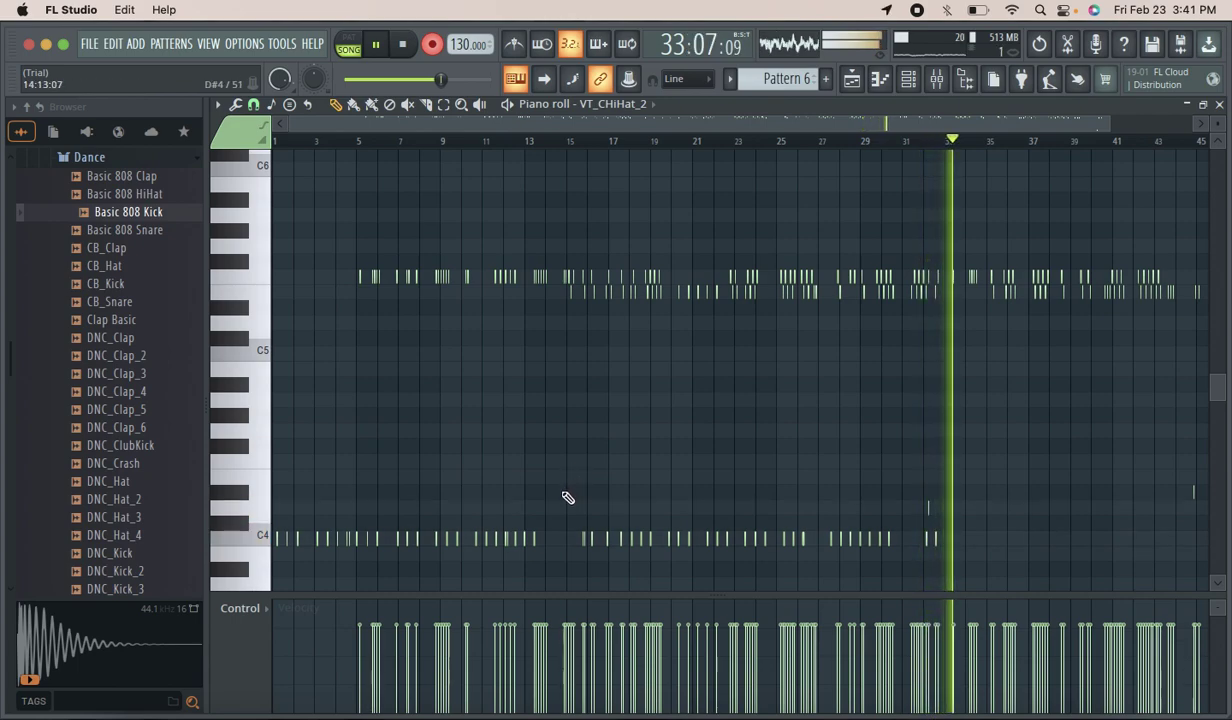
pyautogui.press('z')
pyautogui.press('x')
pyautogui.press('z')
pyautogui.press('z')
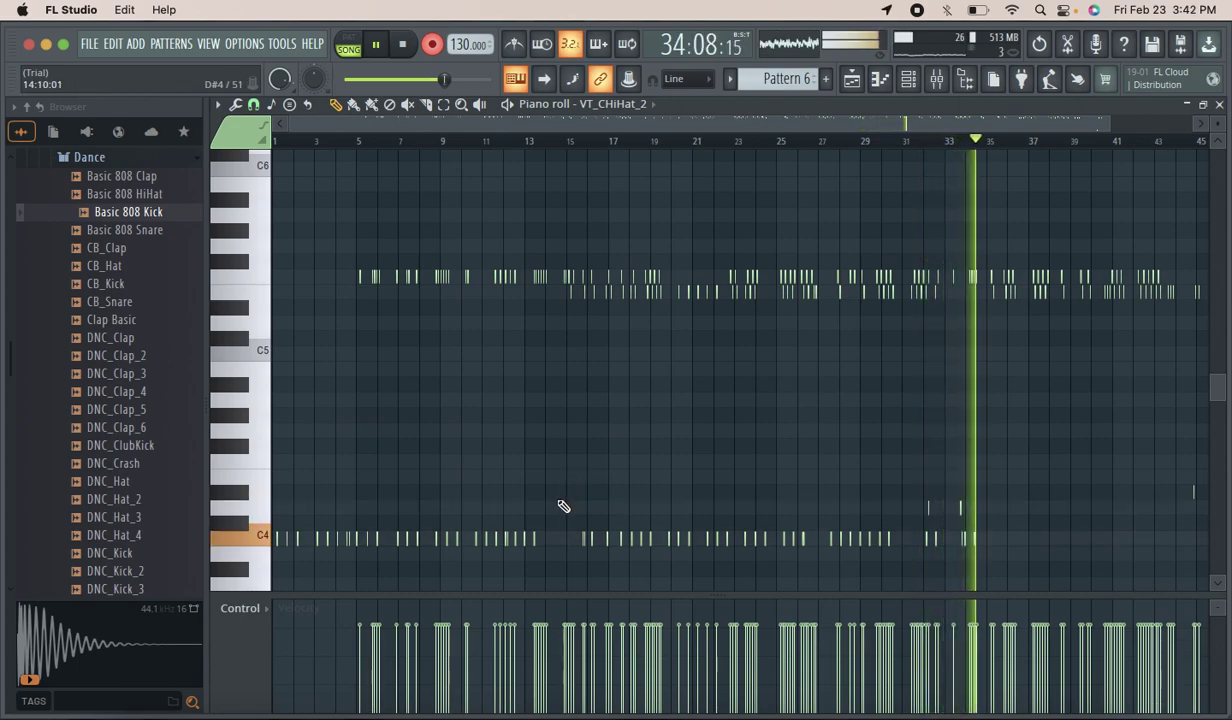
pyautogui.press('m')
pyautogui.press('n')
pyautogui.press('x')
pyautogui.press('z')
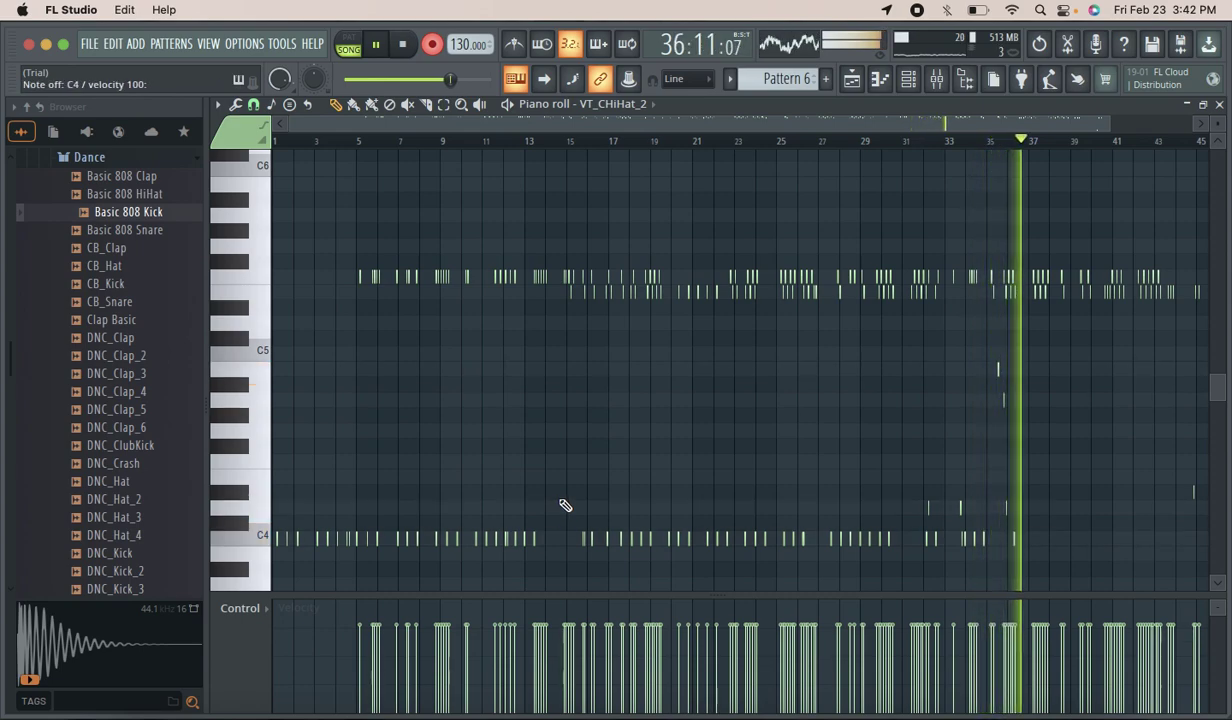
pyautogui.press('b')
pyautogui.press('v')
pyautogui.press('c')
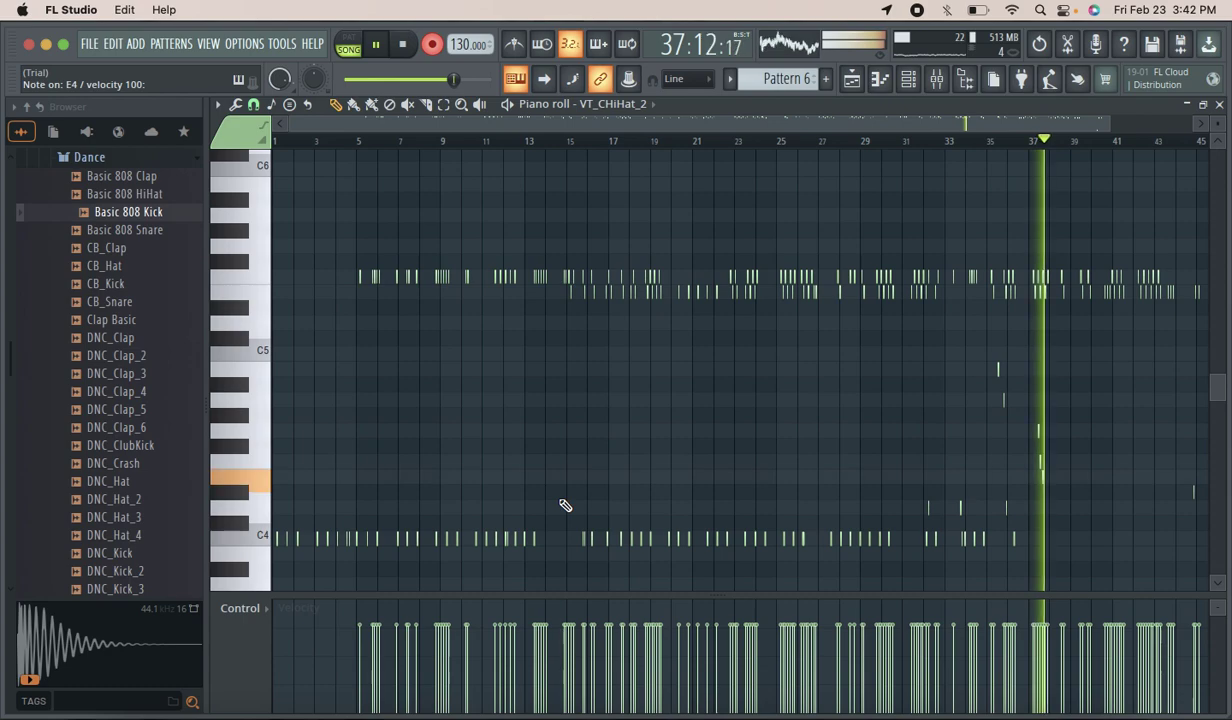
pyautogui.press('x')
pyautogui.press('z')
pyautogui.press('z')
pyautogui.press('z')
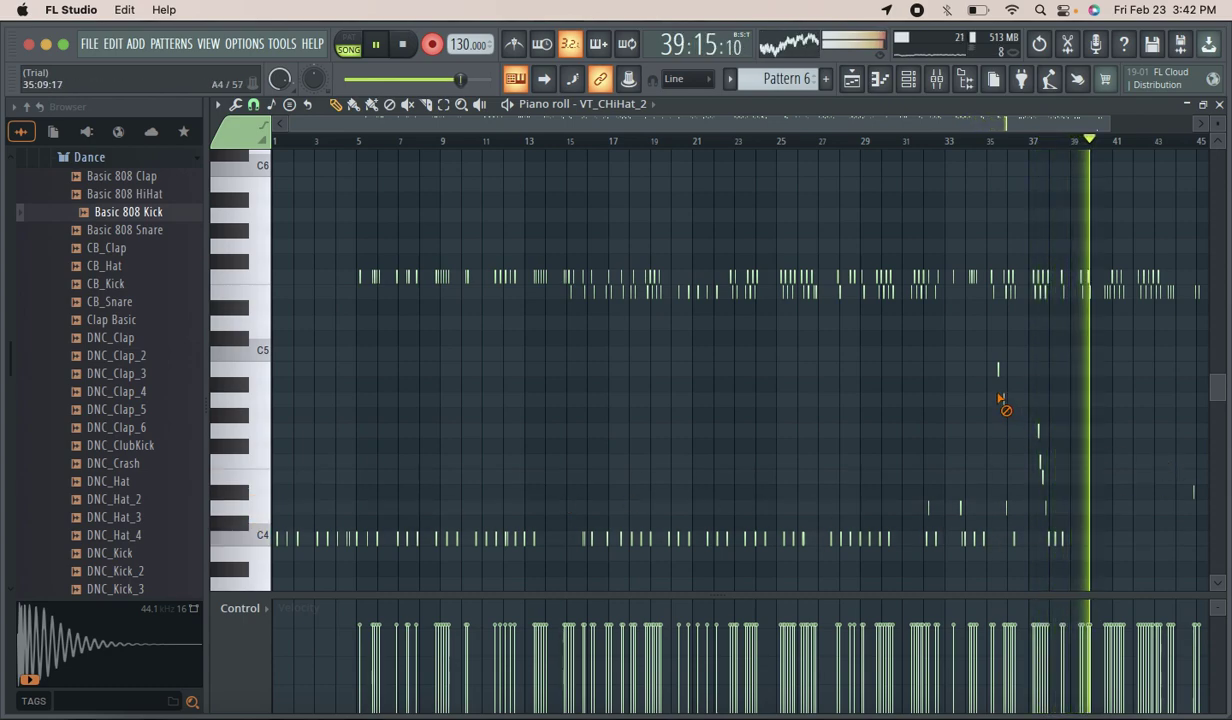
# Try recording more C4 hi-hat notes from about bar 40 to bar 45, and turn recording off.
pyautogui.press('z')
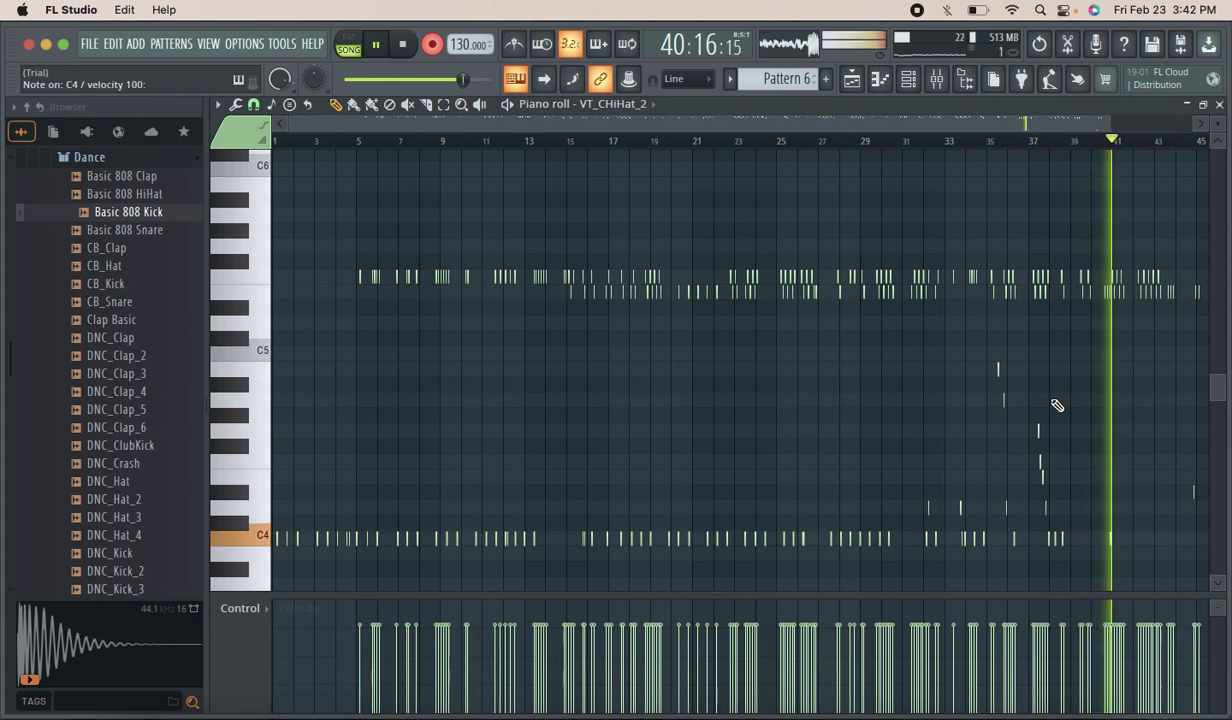
pyautogui.press('z')
pyautogui.press('z')
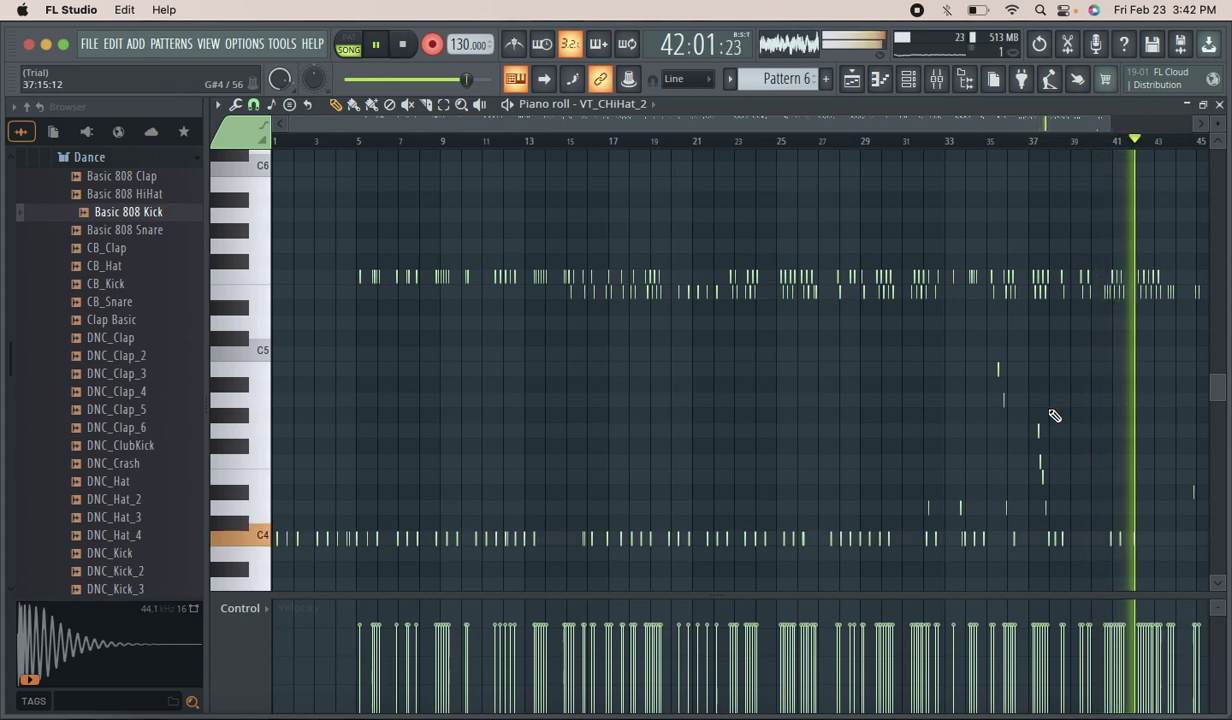
pyautogui.press('z')
pyautogui.press('z')
pyautogui.press('z')
pyautogui.press('z')
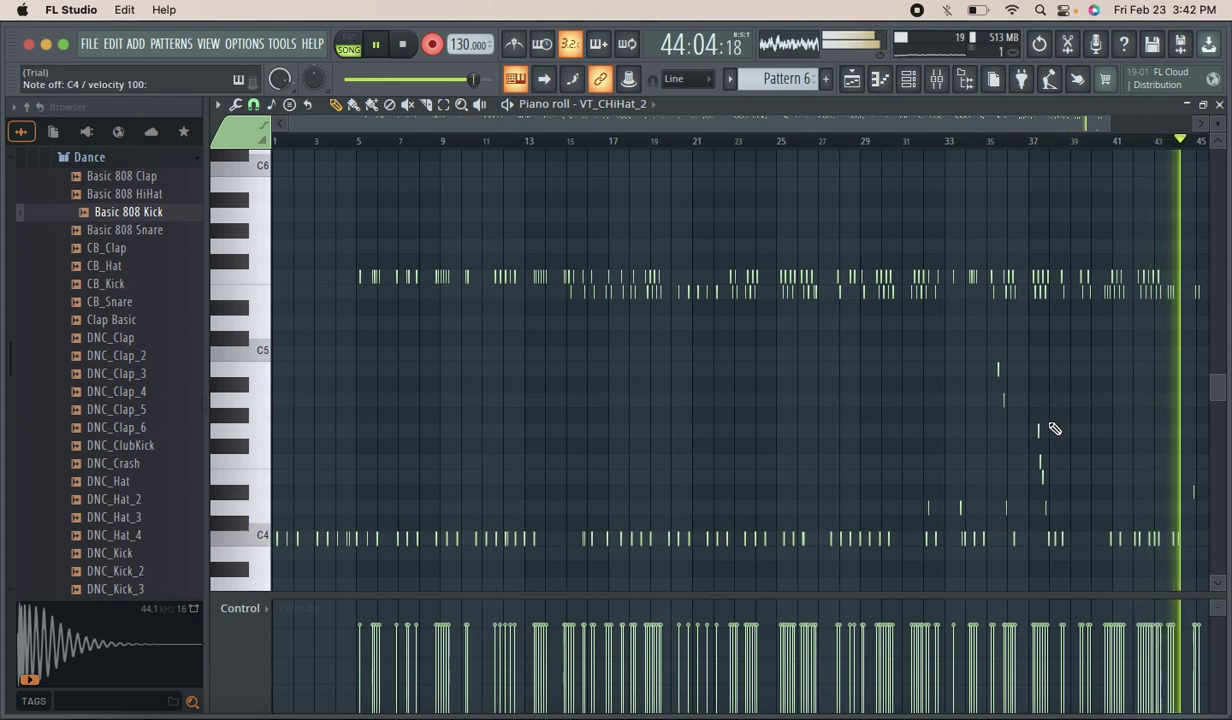
pyautogui.press('z')
pyautogui.press('z')
pyautogui.press('z')
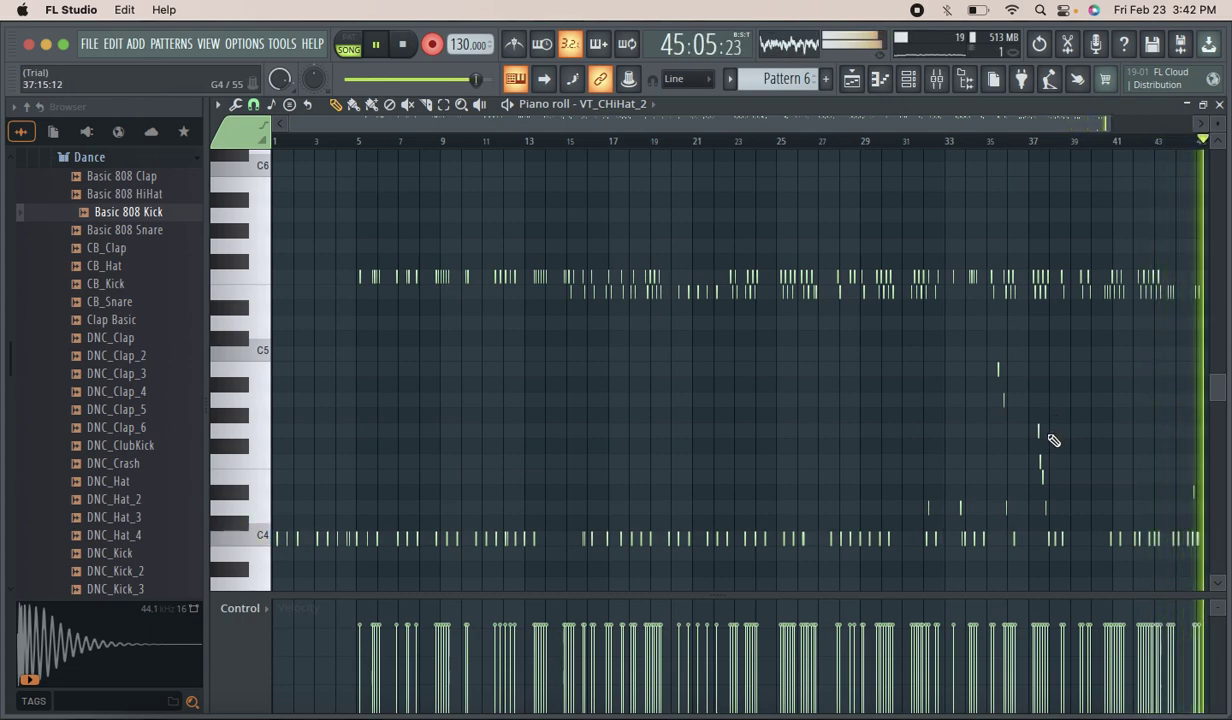
pyautogui.click(432, 47)
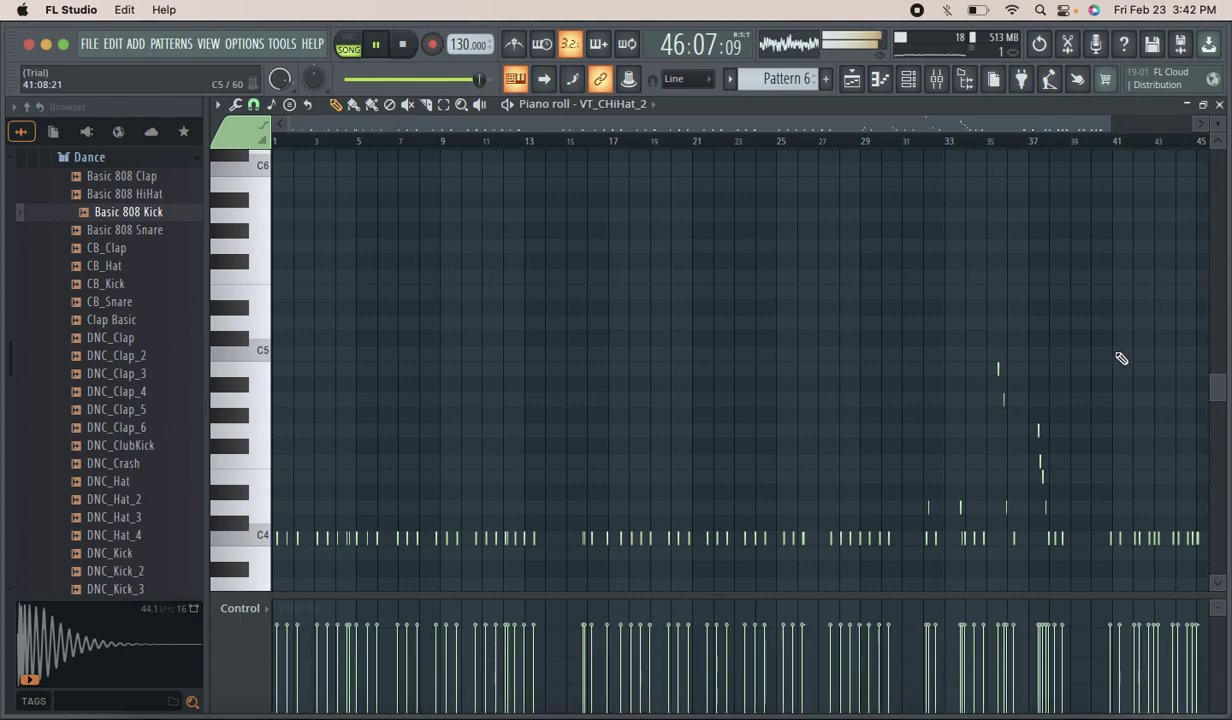
# Undo the recorded take to bring back the earlier hi-hat notes, and stop playback.
pyautogui.scroll(-2, 696, 294)
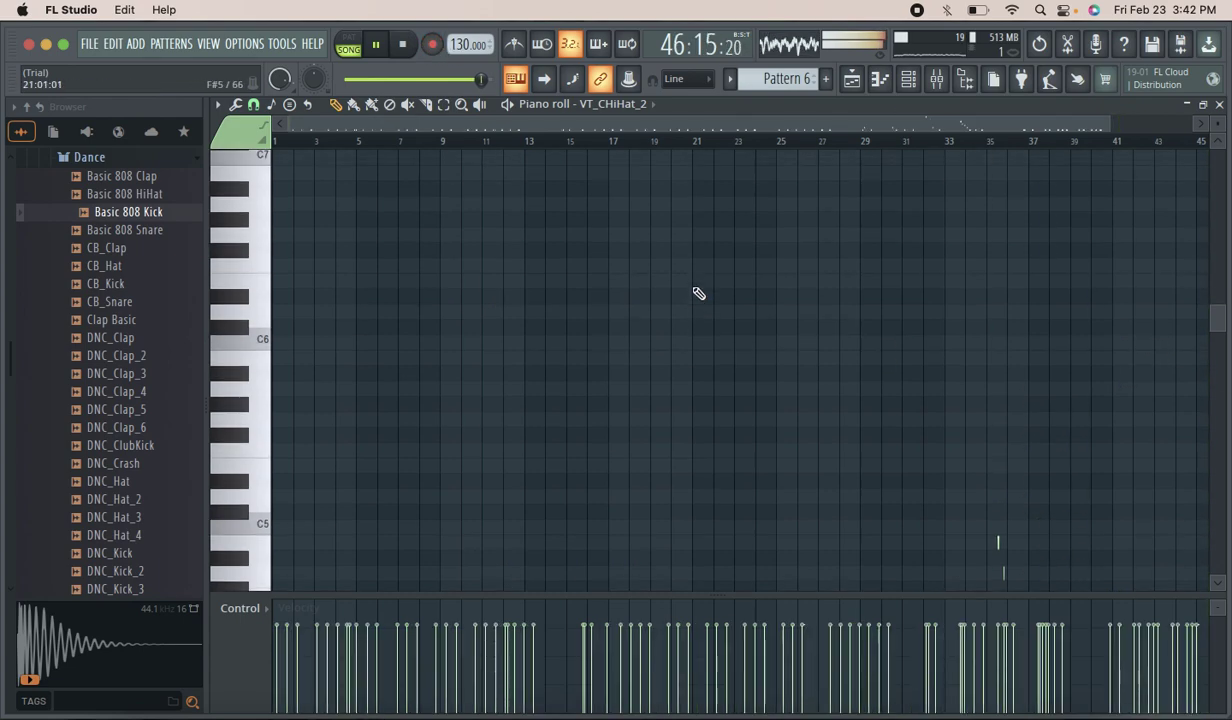
pyautogui.click(90, 44)
pyautogui.click(112, 44)
pyautogui.click(116, 58)
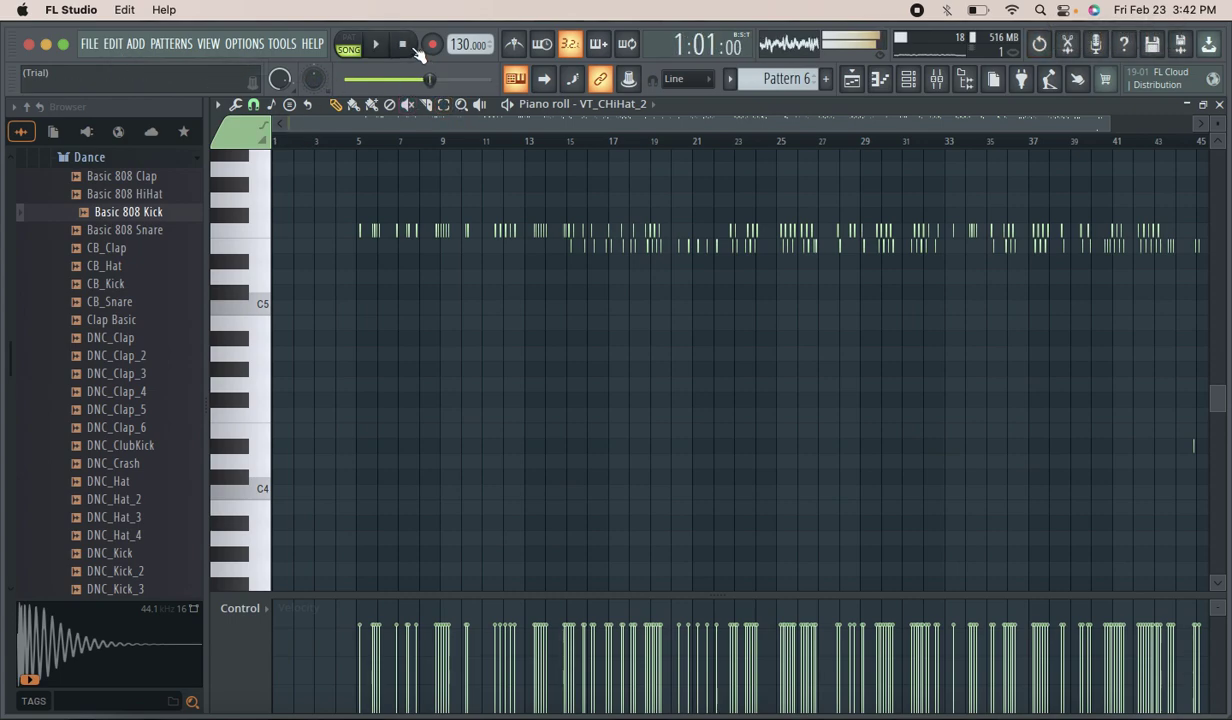
# Try adding C4 hi-hat notes around bars 4 and 5 of Pattern 6, and delete them.
pyautogui.click(294, 491)
pyautogui.press('z')
pyautogui.rightClick(323, 494)
pyautogui.click(347, 492)
pyautogui.press('z')
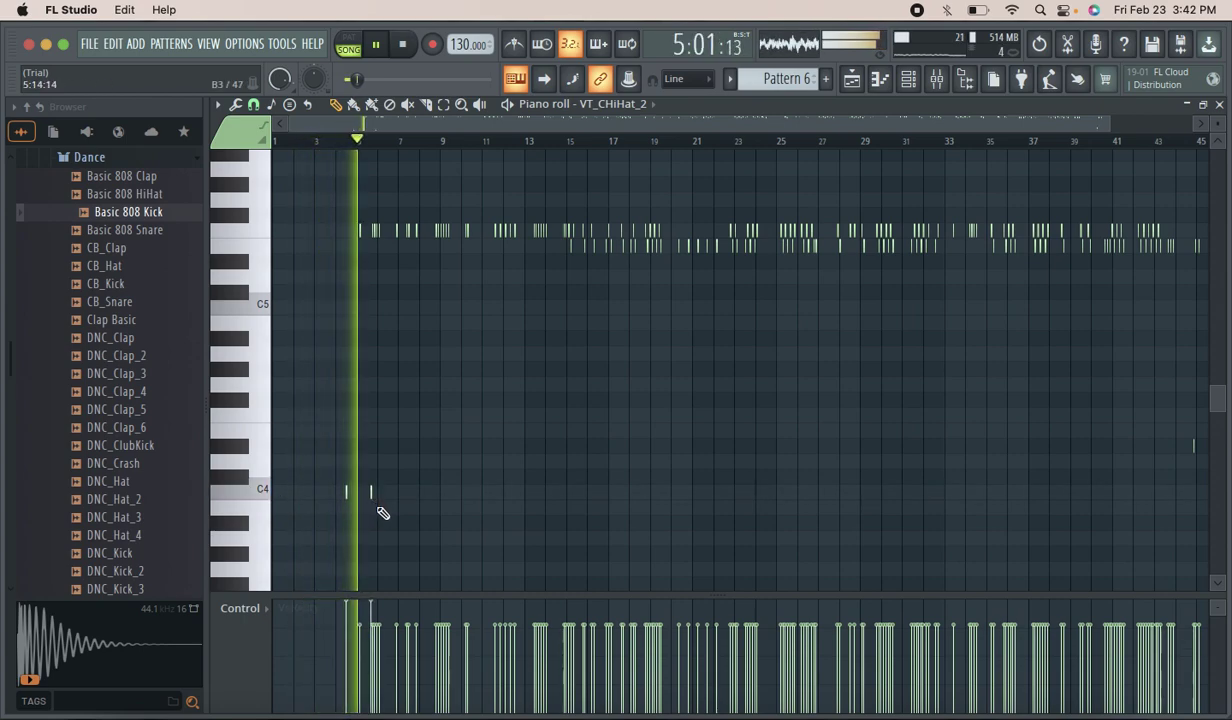
pyautogui.rightClick(371, 492)
pyautogui.rightClick(347, 492)
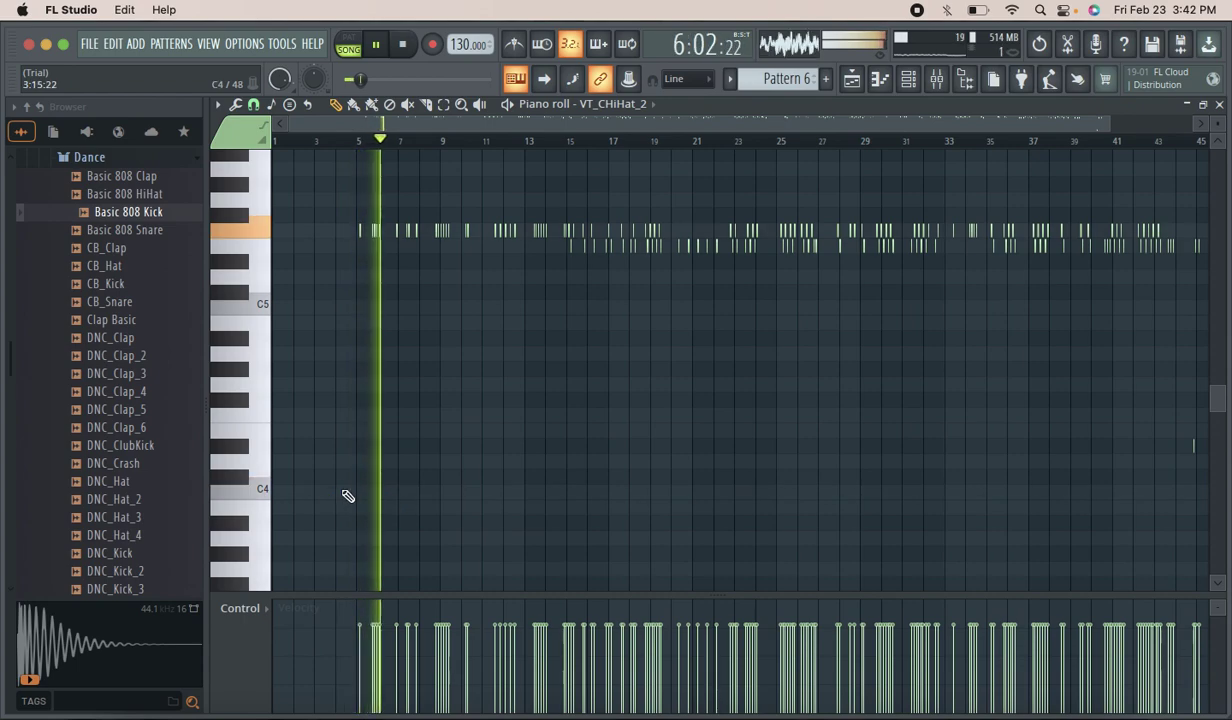
# Create Pattern 7 and place it on Track 7 of the playlist, starting at bar 1 and stretched to 40 bars.
pyautogui.click(854, 83)
pyautogui.click(853, 82)
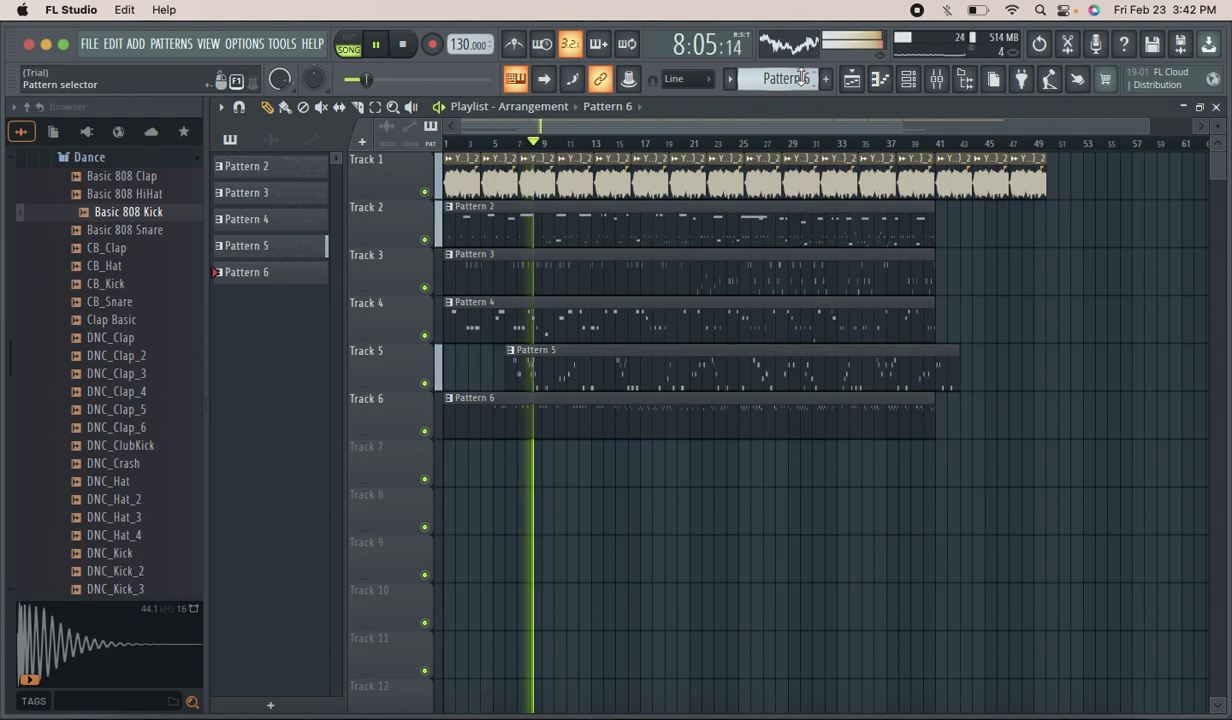
pyautogui.click(825, 79)
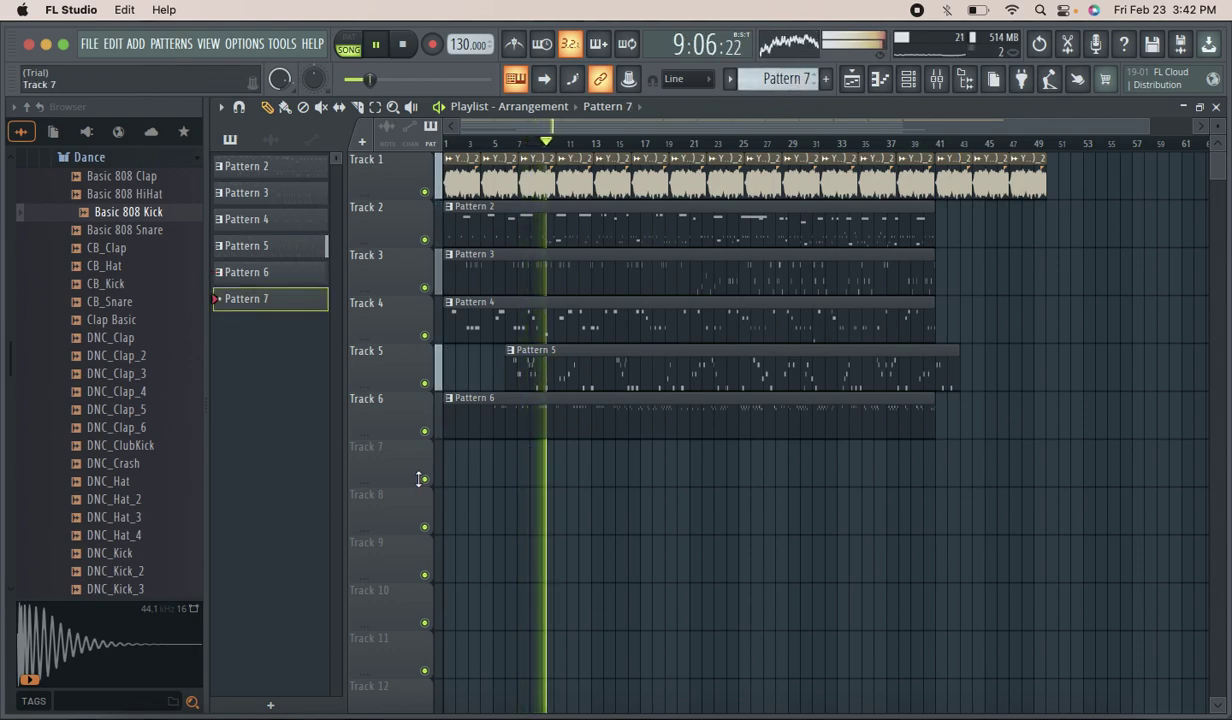
pyautogui.click(446, 461)
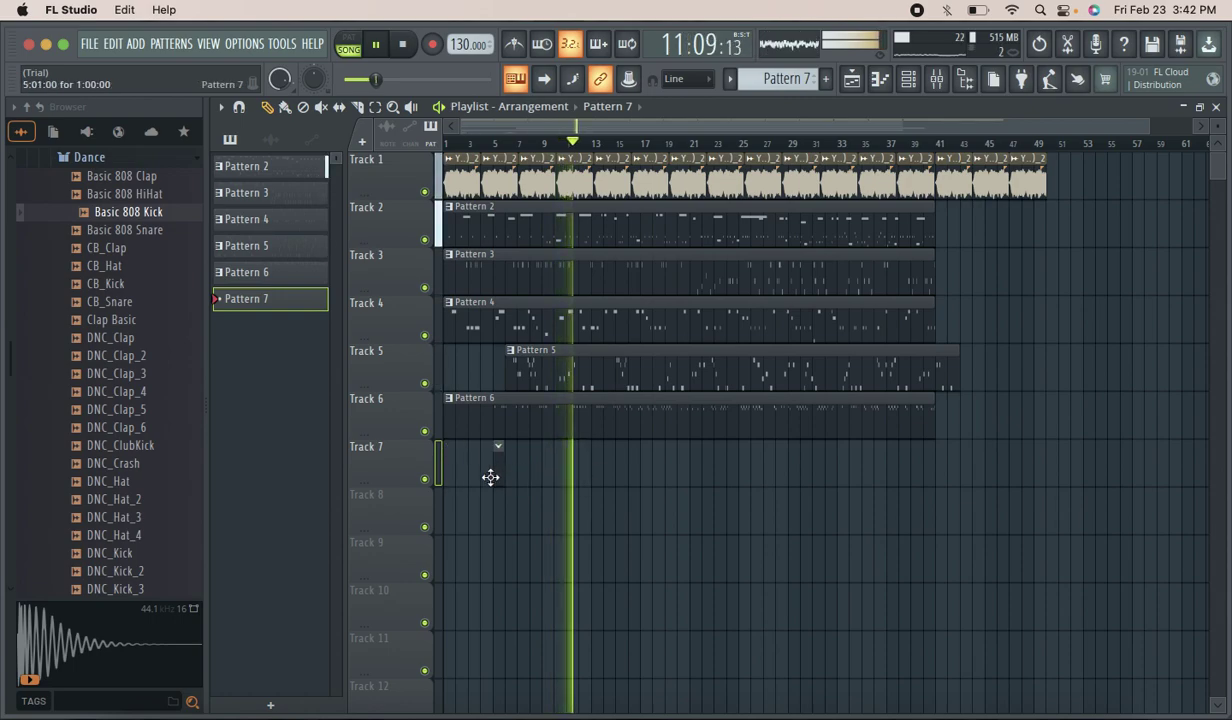
pyautogui.moveTo(457, 465); pyautogui.dragTo(1011, 468)
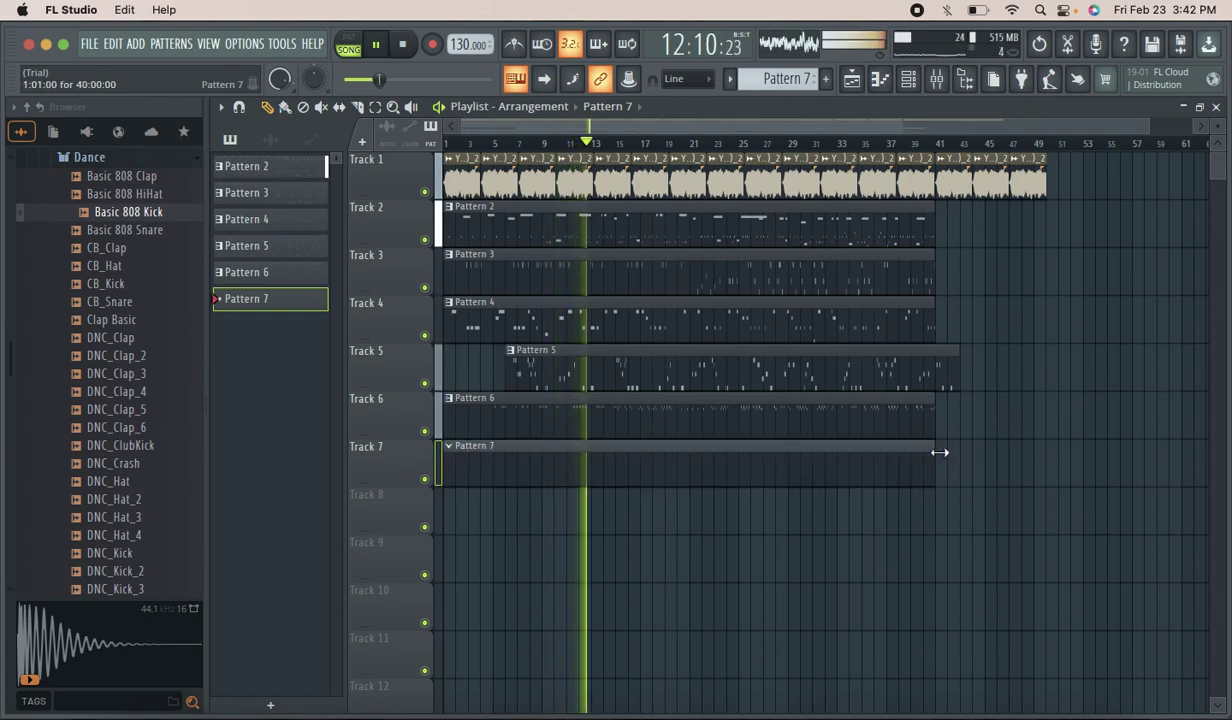
# Audition the DNC_ClubKick sample and the snare and tom samples of Drum Kit 06 in the browser.
pyautogui.click(155, 450)
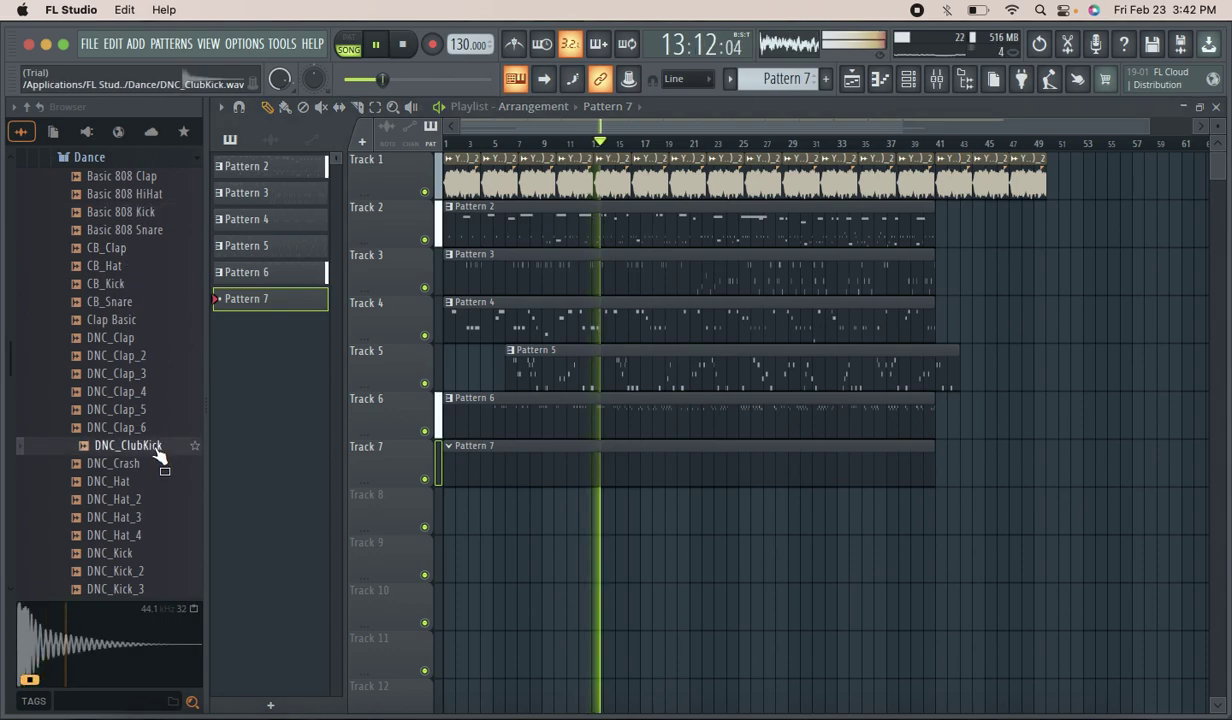
pyautogui.click(132, 321)
pyautogui.click(115, 160)
pyautogui.click(147, 333)
pyautogui.click(146, 356)
pyautogui.click(141, 377)
pyautogui.scroll(-2, 163, 453)
pyautogui.click(148, 458)
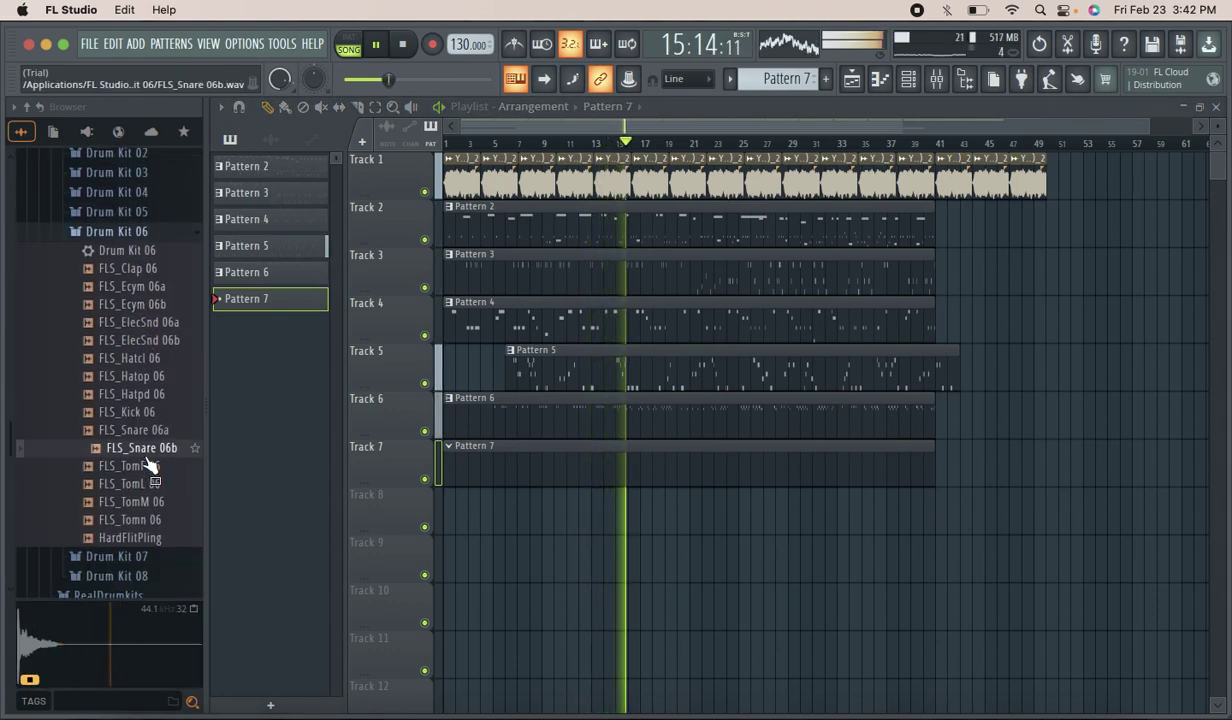
pyautogui.click(146, 529)
pyautogui.click(142, 515)
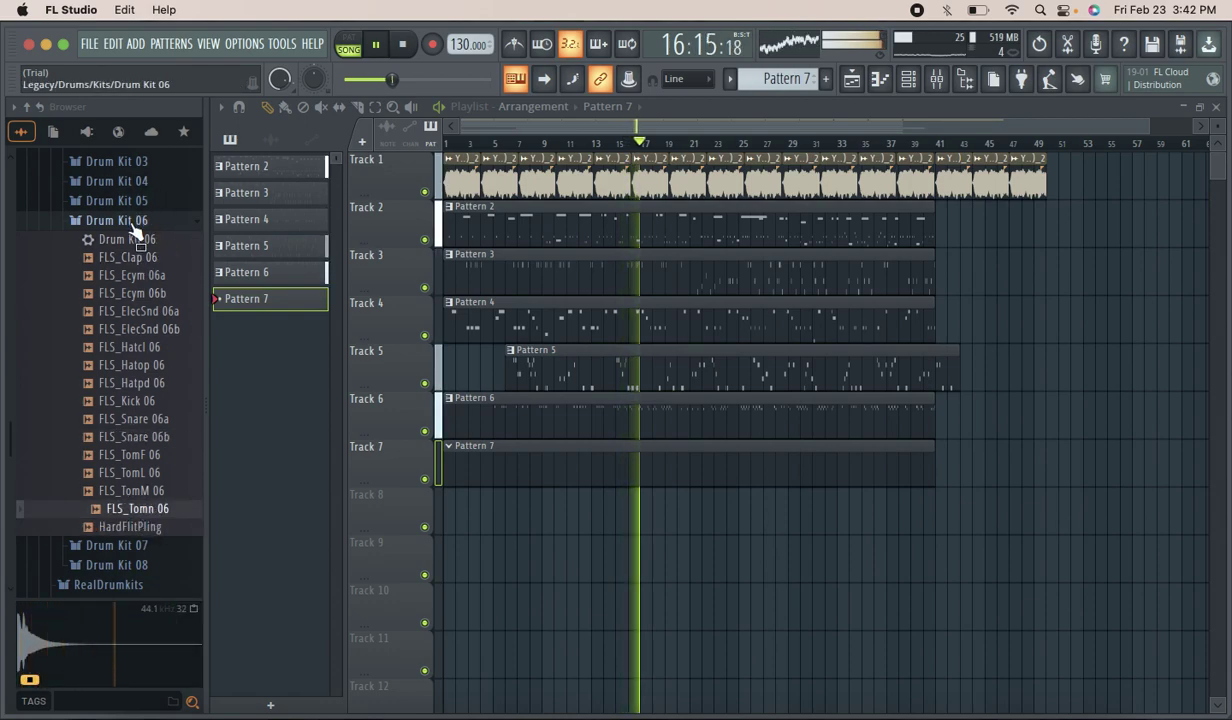
# Browse the remaining sample packs and audition samples in the SFX folder, such as FX Echo FM.
pyautogui.click(135, 230)
pyautogui.click(97, 372)
pyautogui.click(155, 445)
pyautogui.scroll(-5, 157, 445)
pyautogui.click(155, 421)
pyautogui.click(140, 402)
pyautogui.click(150, 456)
pyautogui.scroll(-3, 135, 480)
pyautogui.click(132, 500)
pyautogui.click(143, 428)
pyautogui.scroll(5, 110, 245)
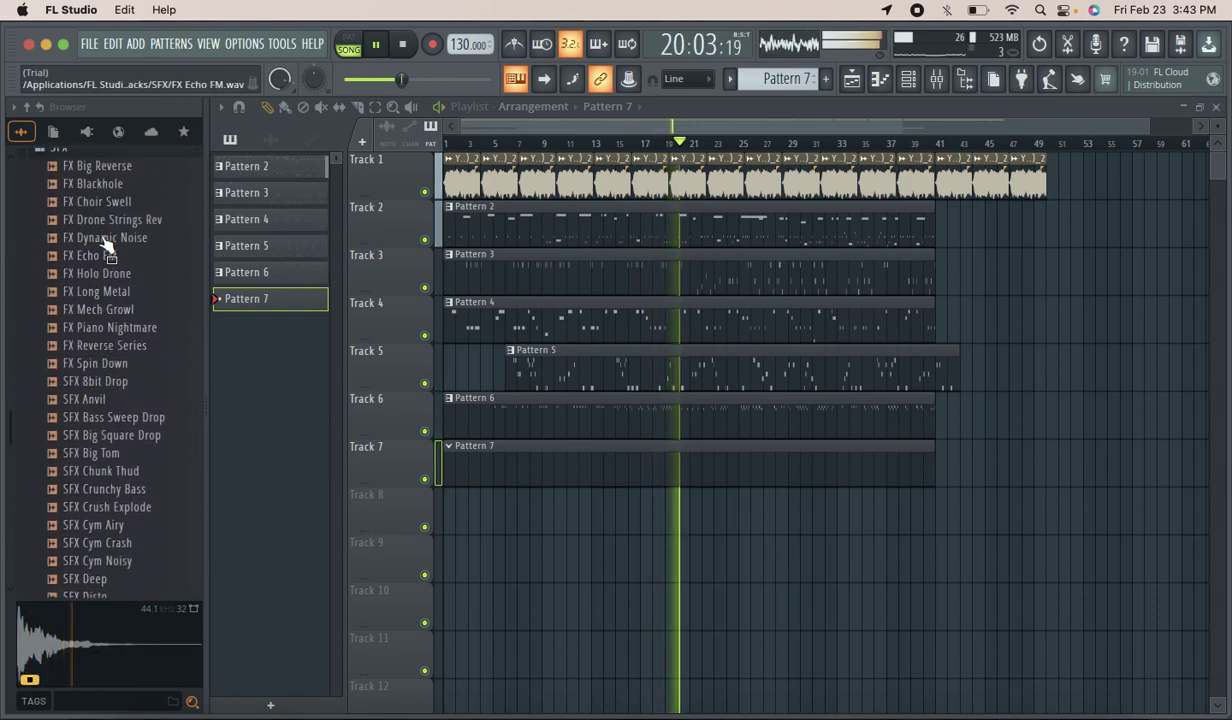
pyautogui.click(103, 254)
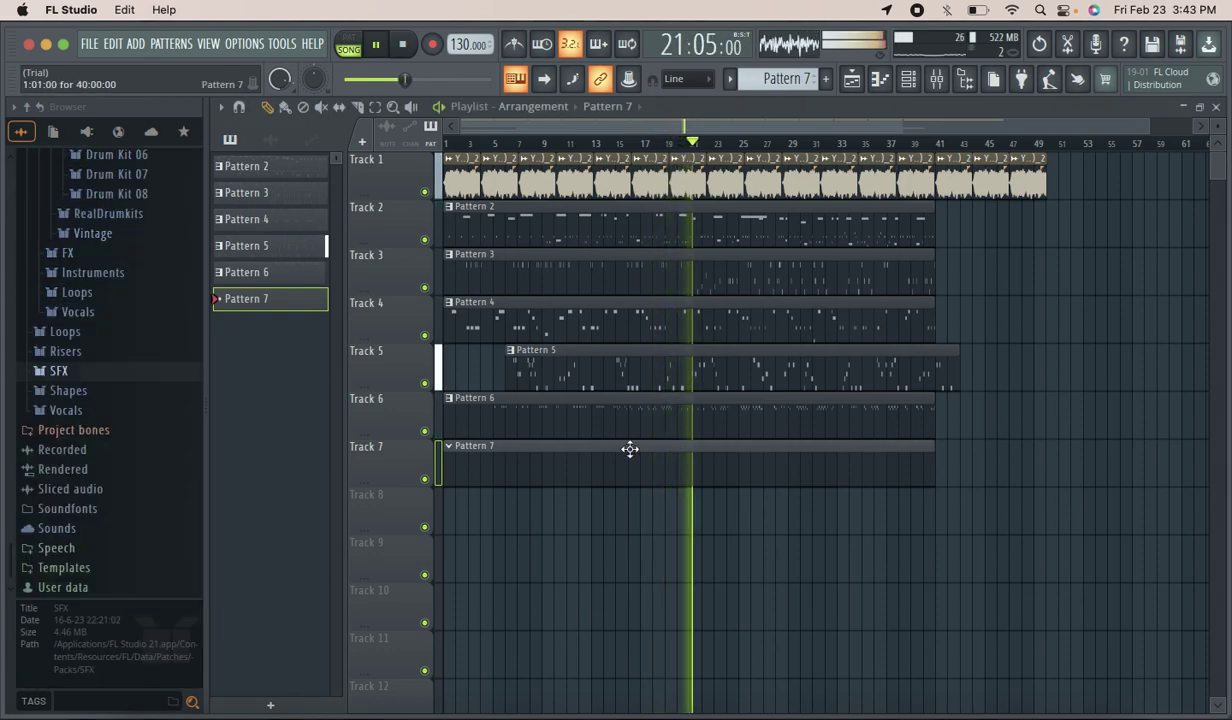
# Add an Ogun synth as a new channel in the channel rack.
pyautogui.click(909, 79)
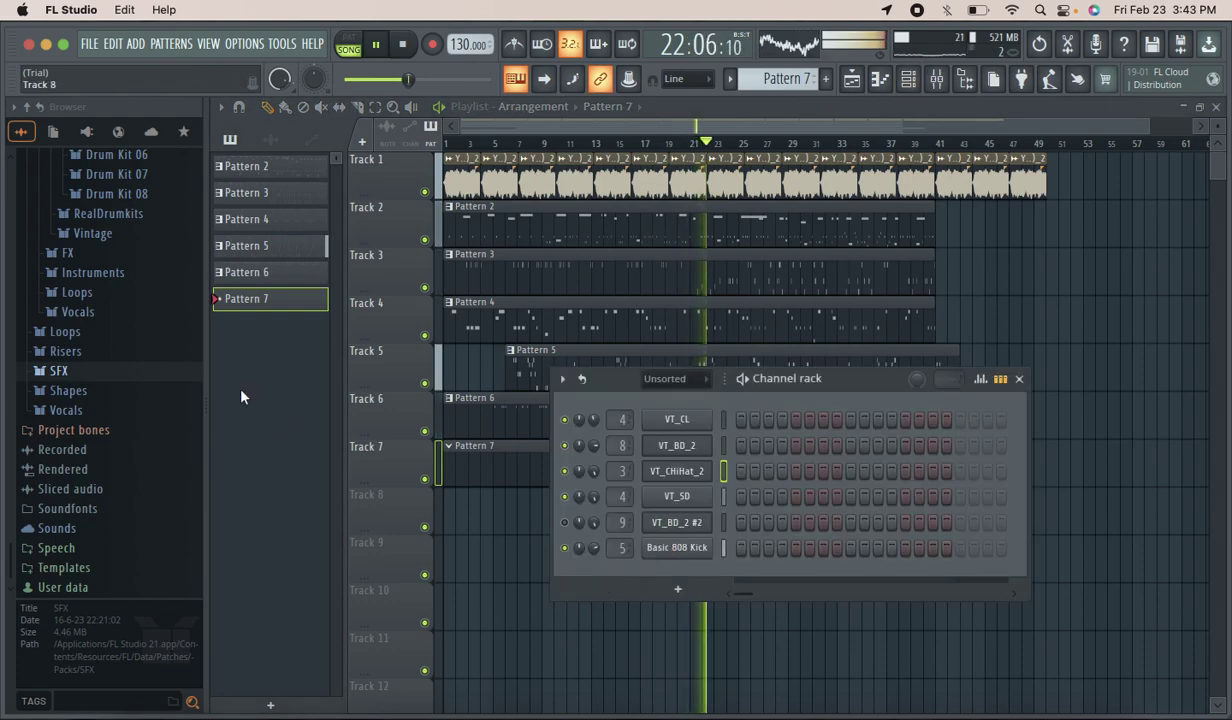
pyautogui.click(678, 594)
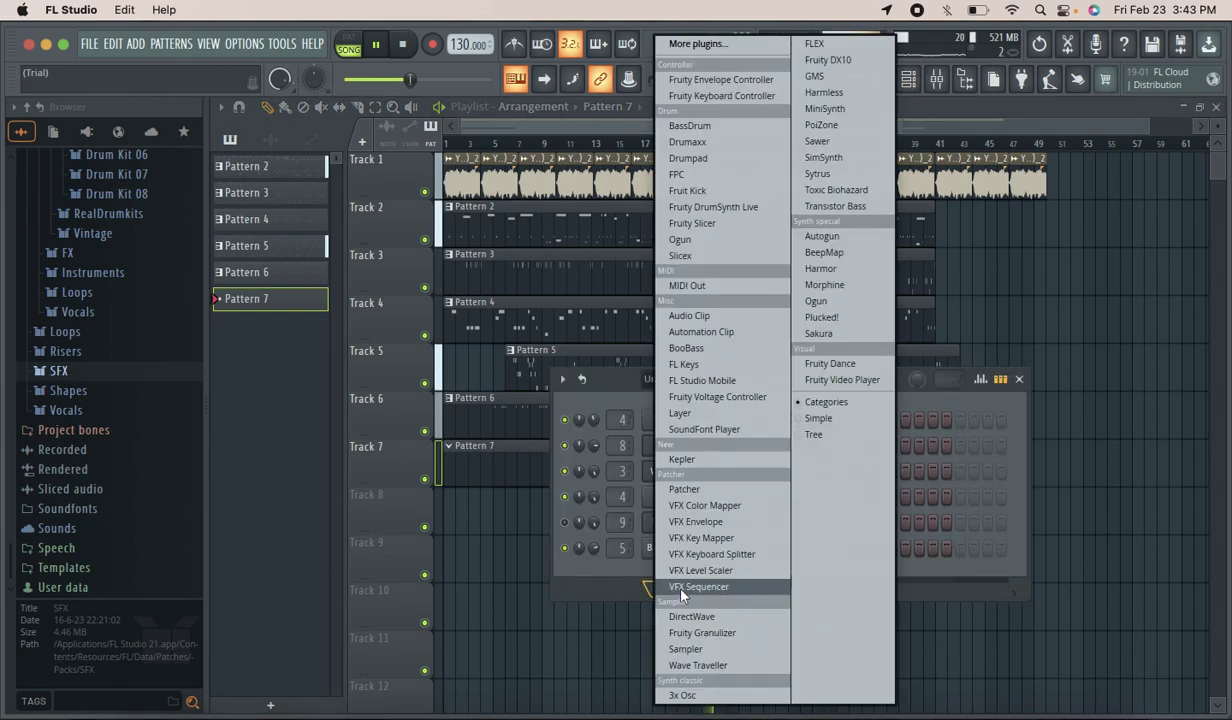
pyautogui.click(872, 302)
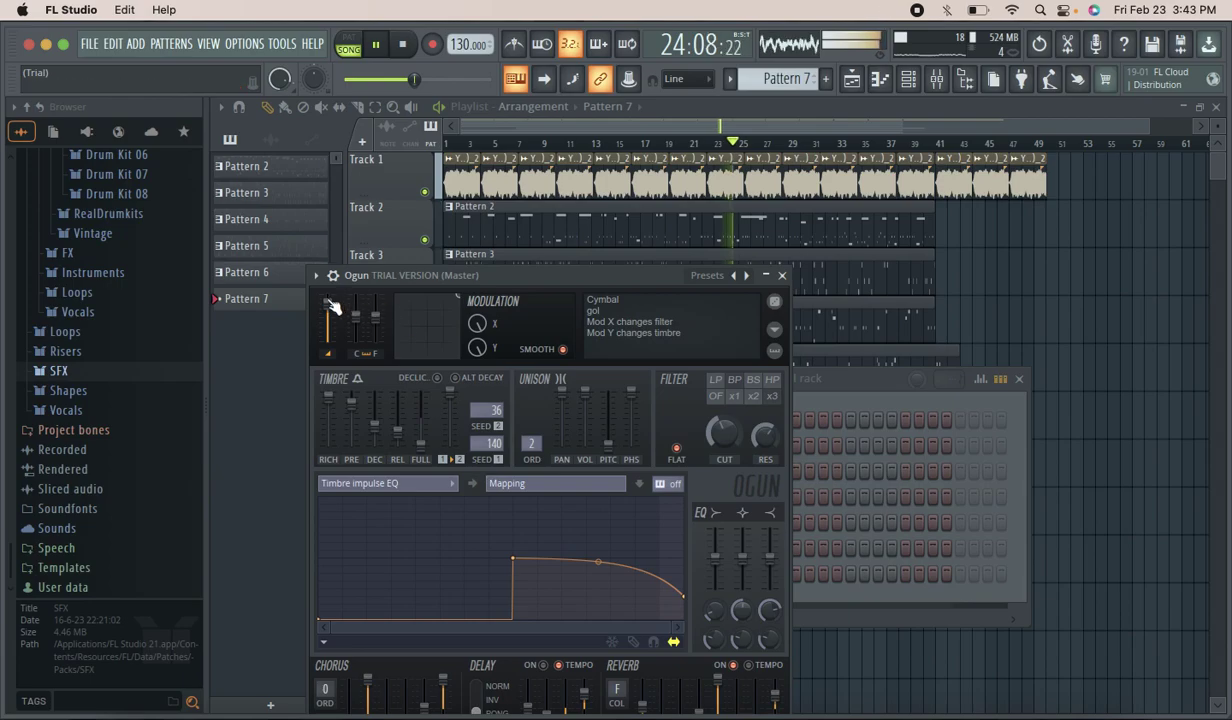
# Try the Moaning in the Crypt preset in Ogun with a raised chorus CR level.
pyautogui.click(316, 276)
pyautogui.moveTo(390, 328)
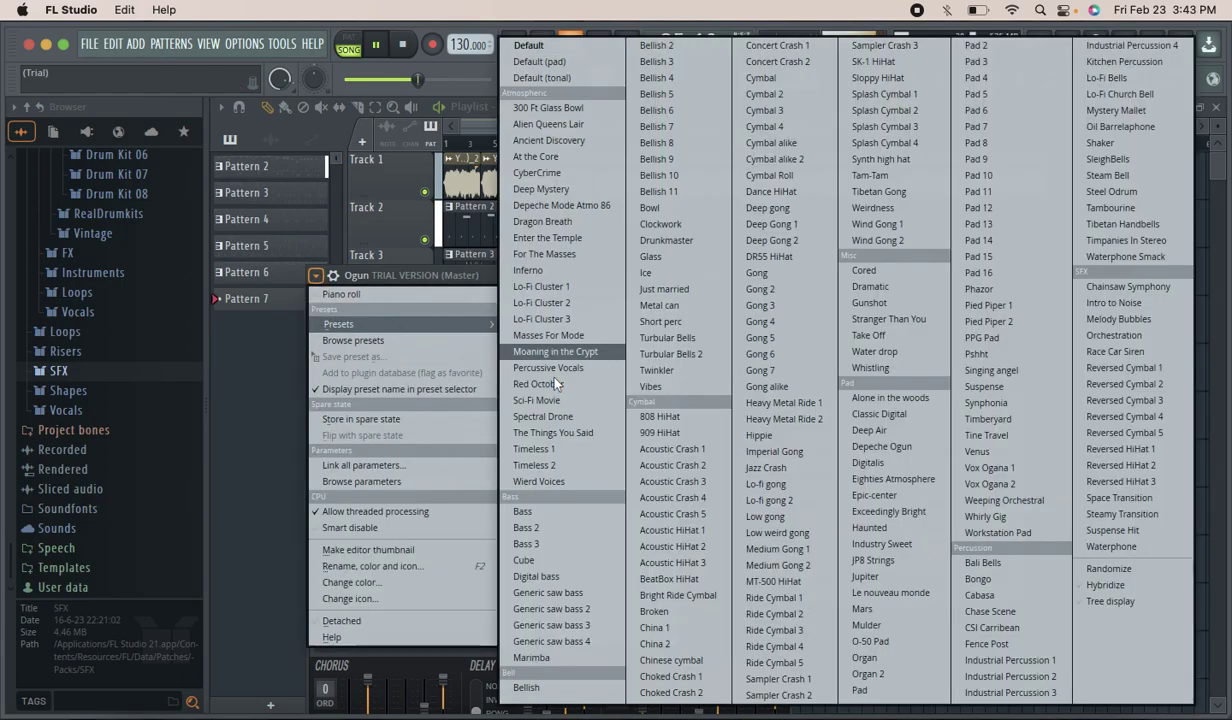
pyautogui.click(613, 352)
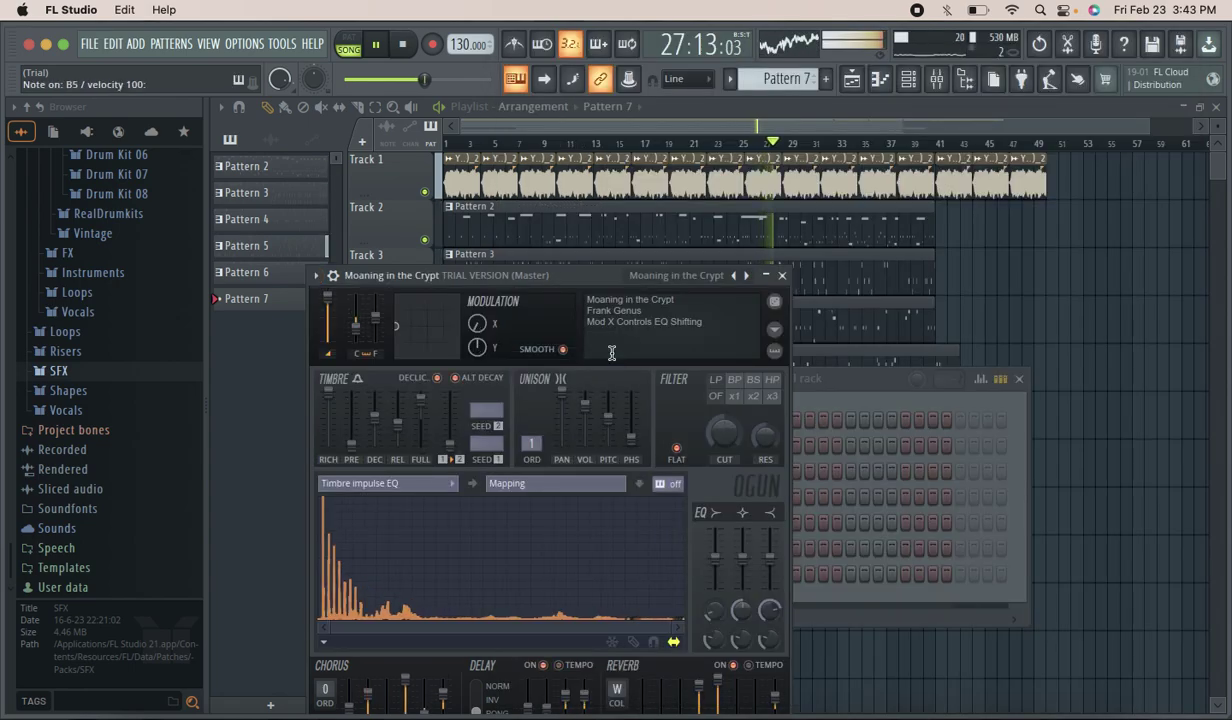
pyautogui.moveTo(588, 275); pyautogui.dragTo(552, 212)
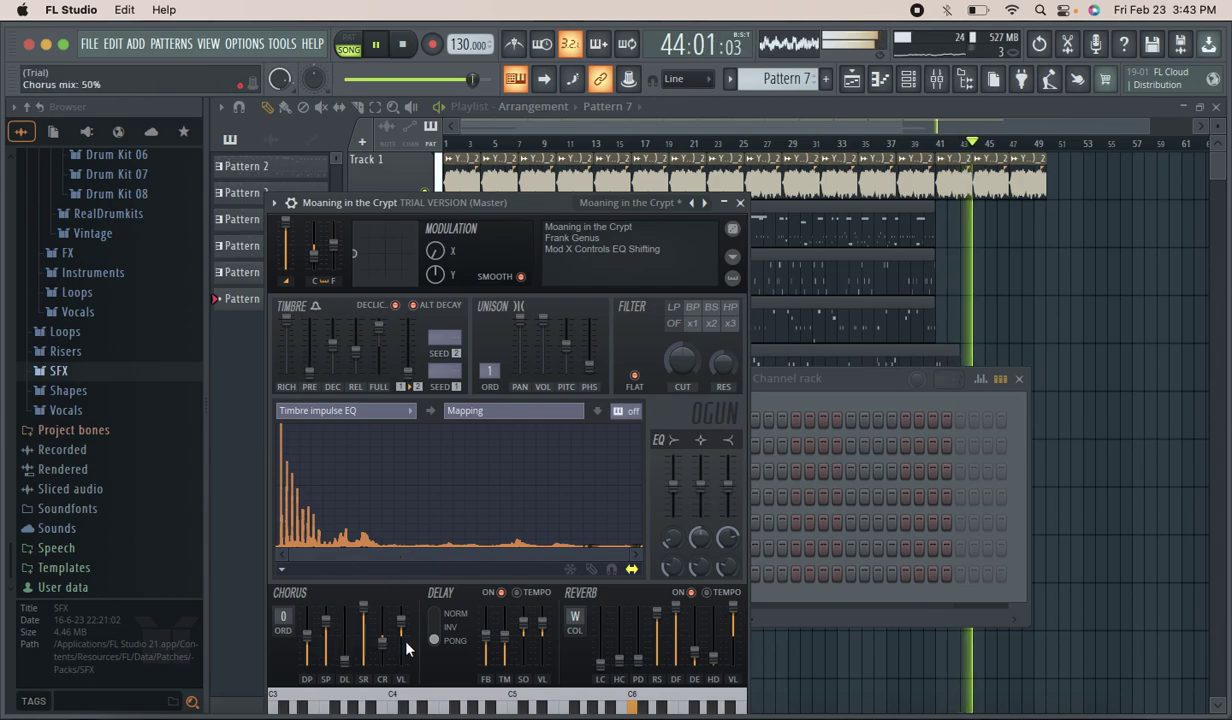
pyautogui.moveTo(384, 641); pyautogui.dragTo(384, 616)
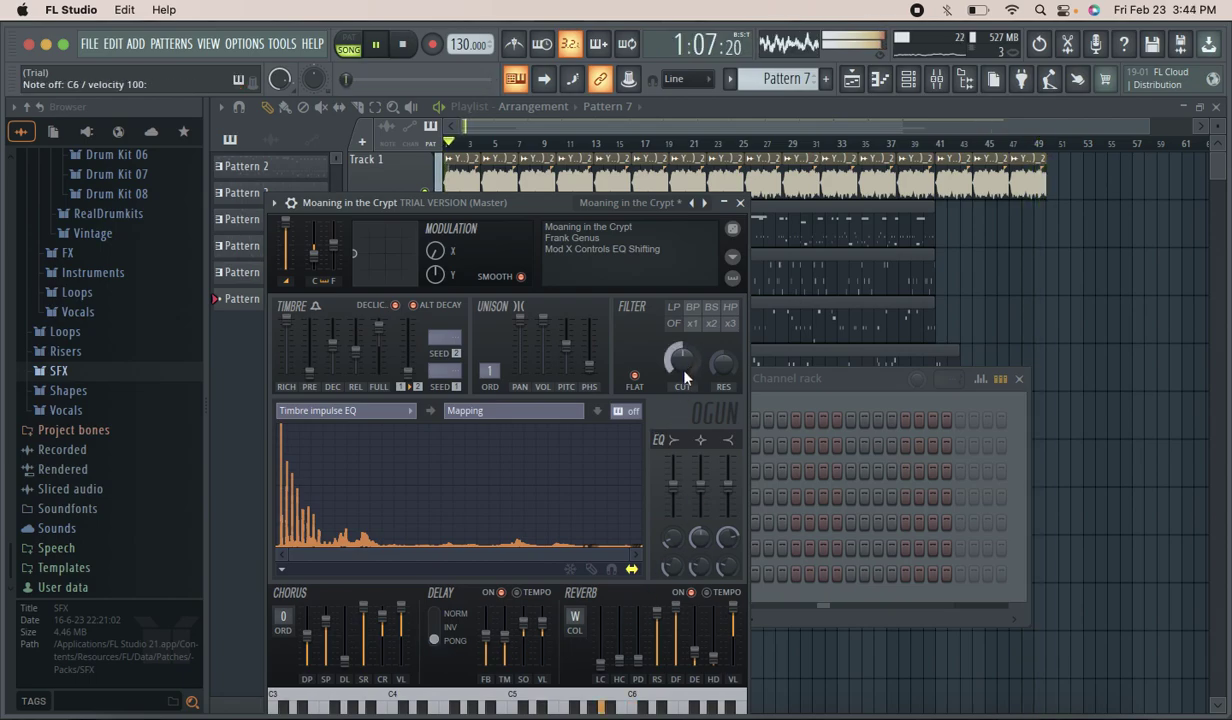
pyautogui.moveTo(535, 206); pyautogui.dragTo(495, 140)
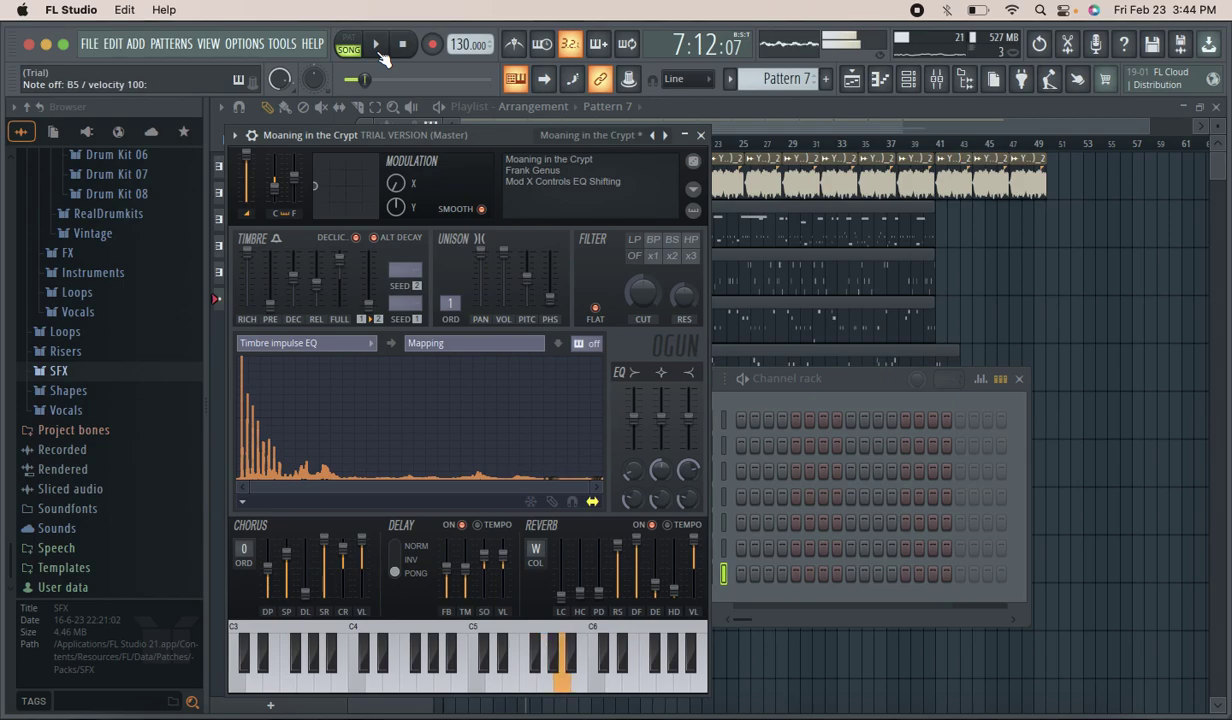
# Try recording live notes with the Moaning in the Crypt sound into Pattern 7.
pyautogui.click(433, 47)
pyautogui.click(660, 467)
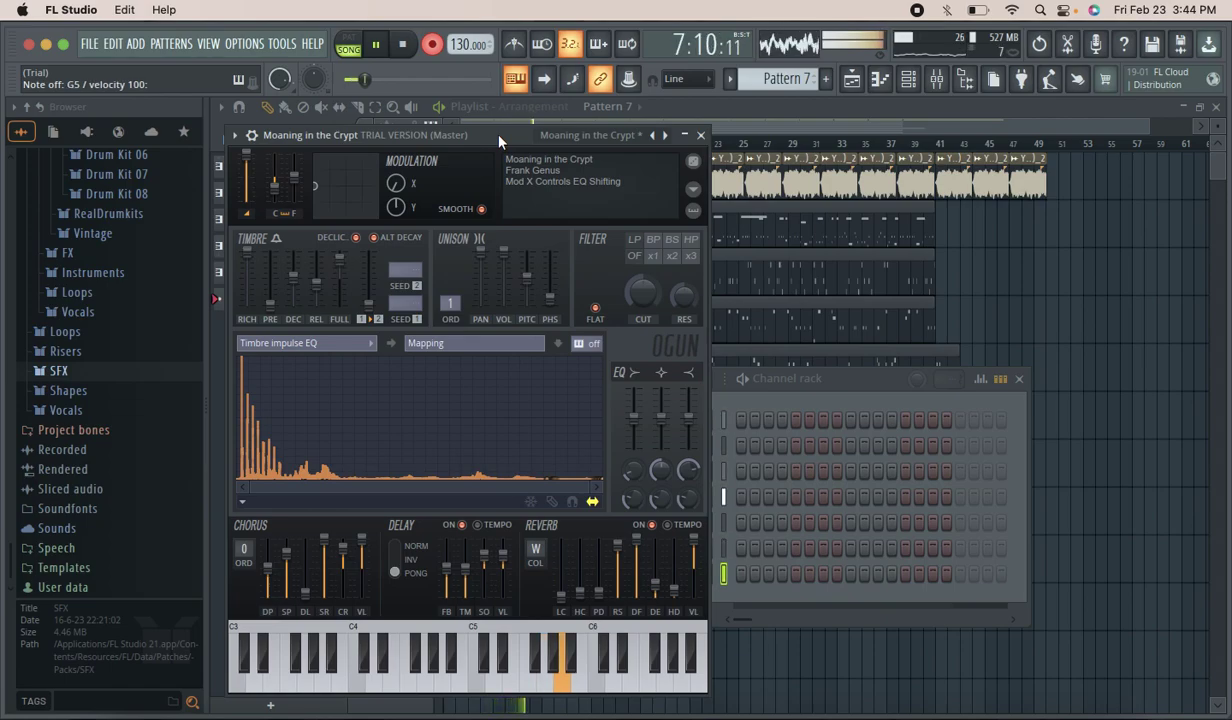
pyautogui.press('space')
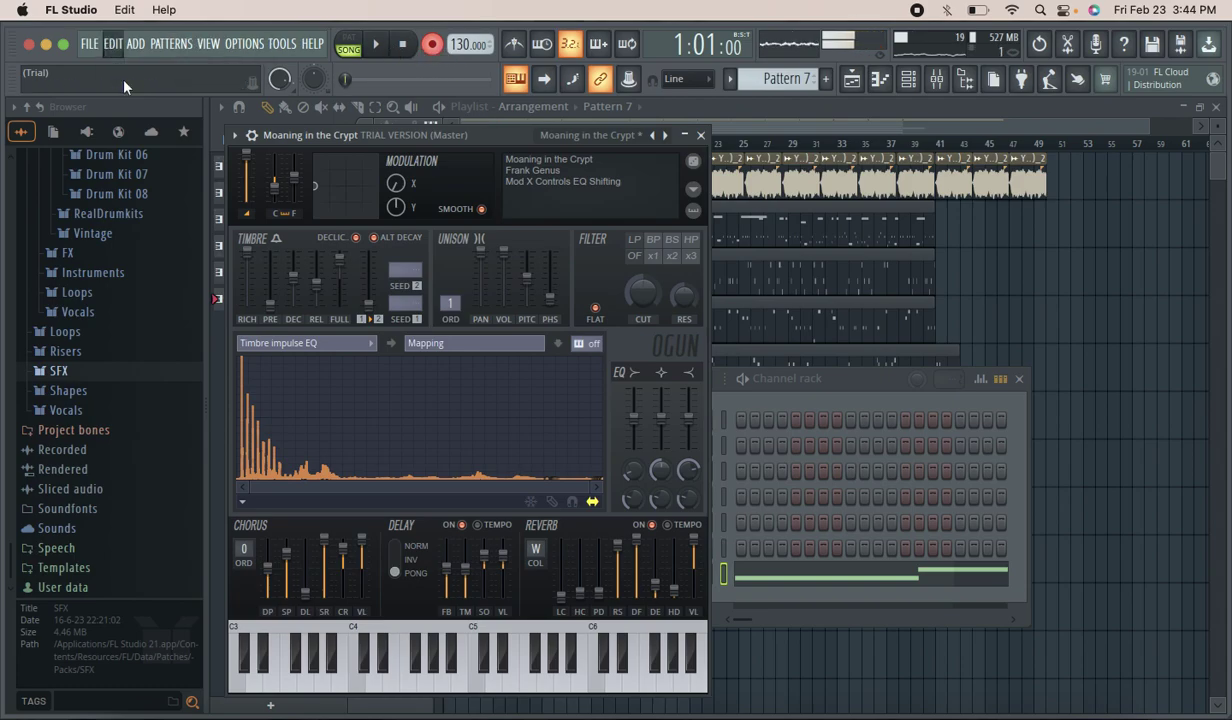
# Load the Steam Bell preset from Ogun's Percussion presets.
pyautogui.click(234, 135)
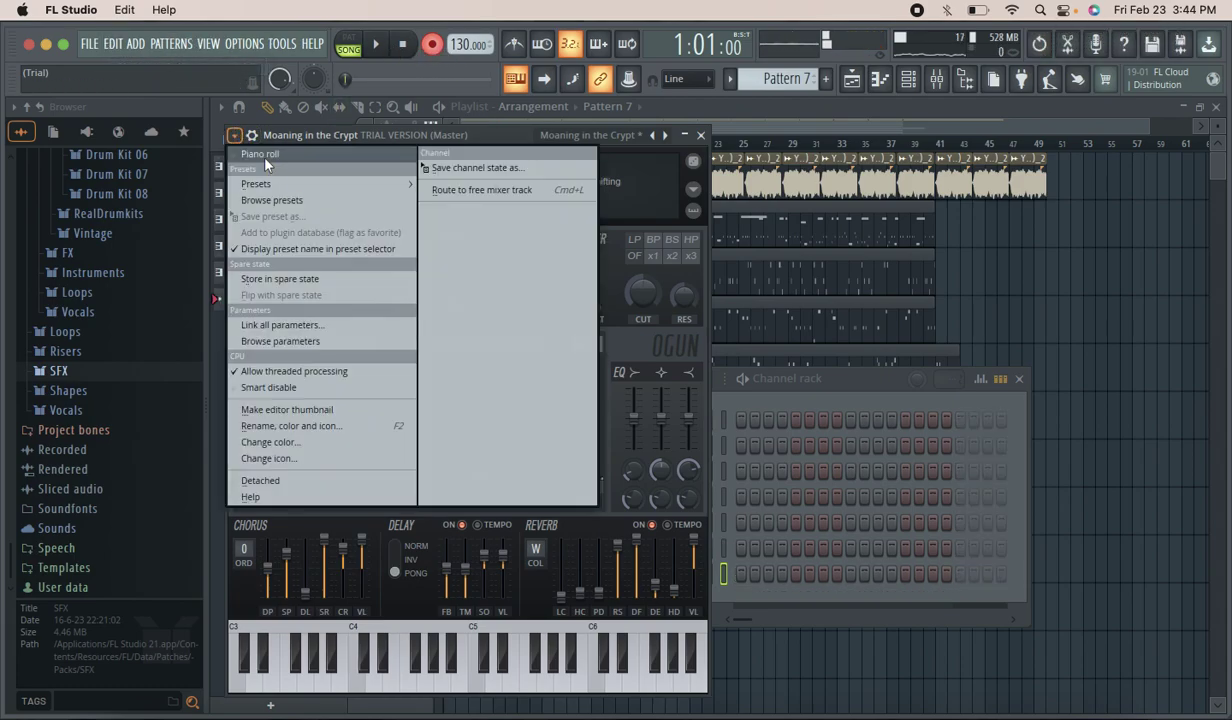
pyautogui.moveTo(288, 186)
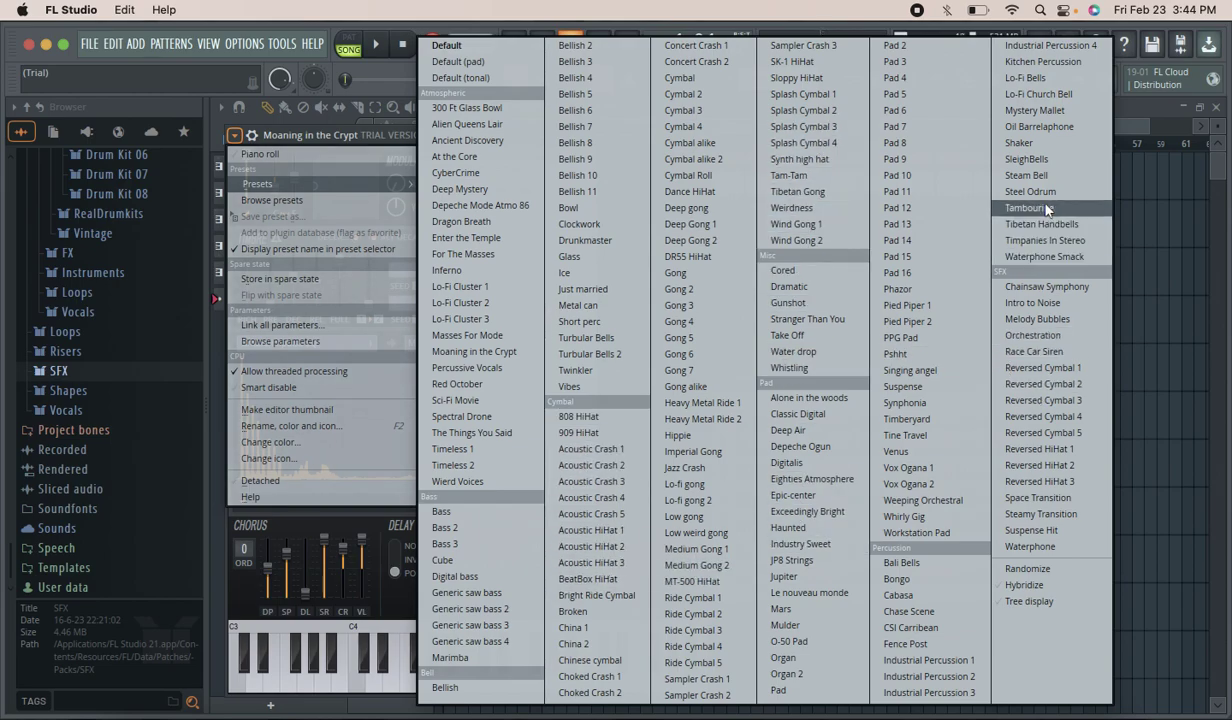
pyautogui.click(1028, 175)
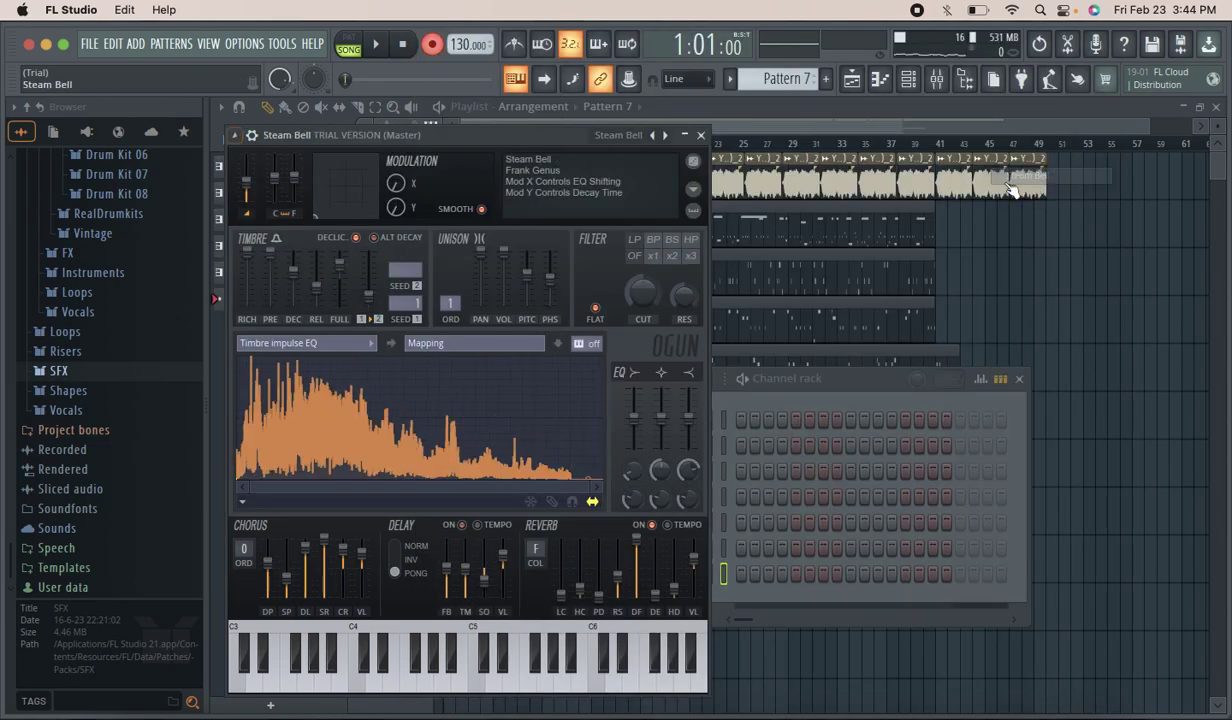
# Record a live Steam Bell part around B5 into Pattern 7 with reverb RS changes until about bar 44, turn recording off and restart playback.
pyautogui.press('u')
pyautogui.press('y')
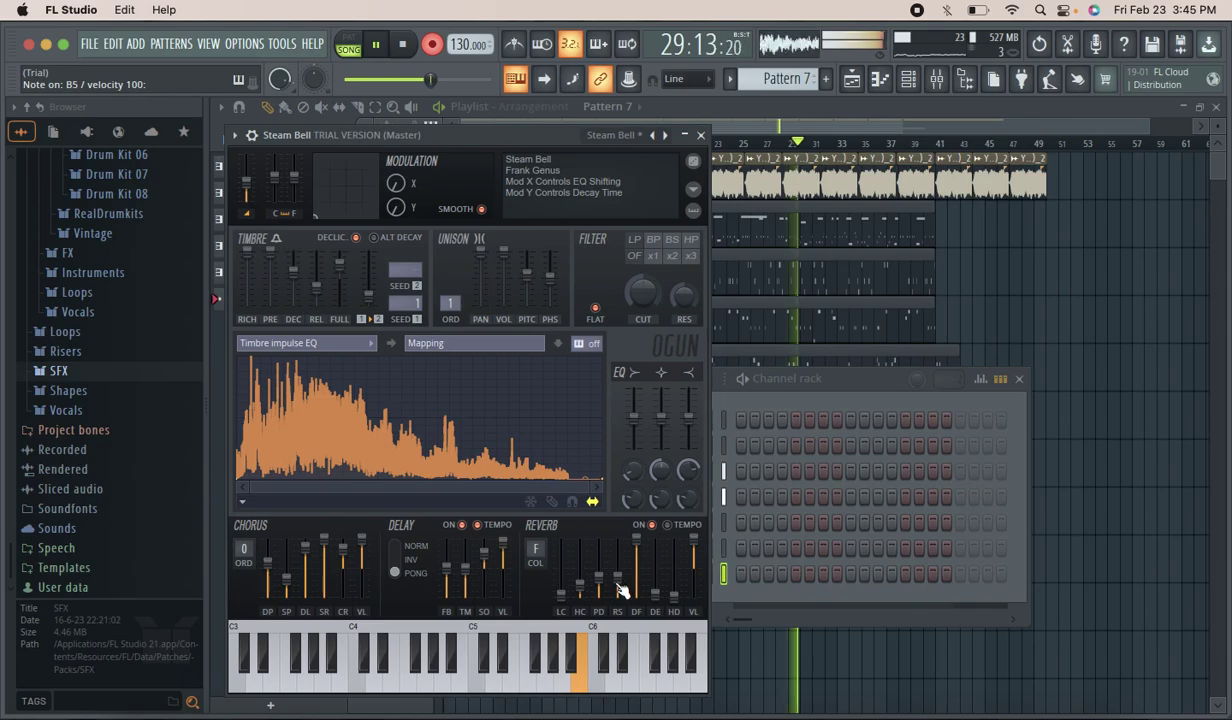
pyautogui.moveTo(617, 560); pyautogui.dragTo(622, 568)
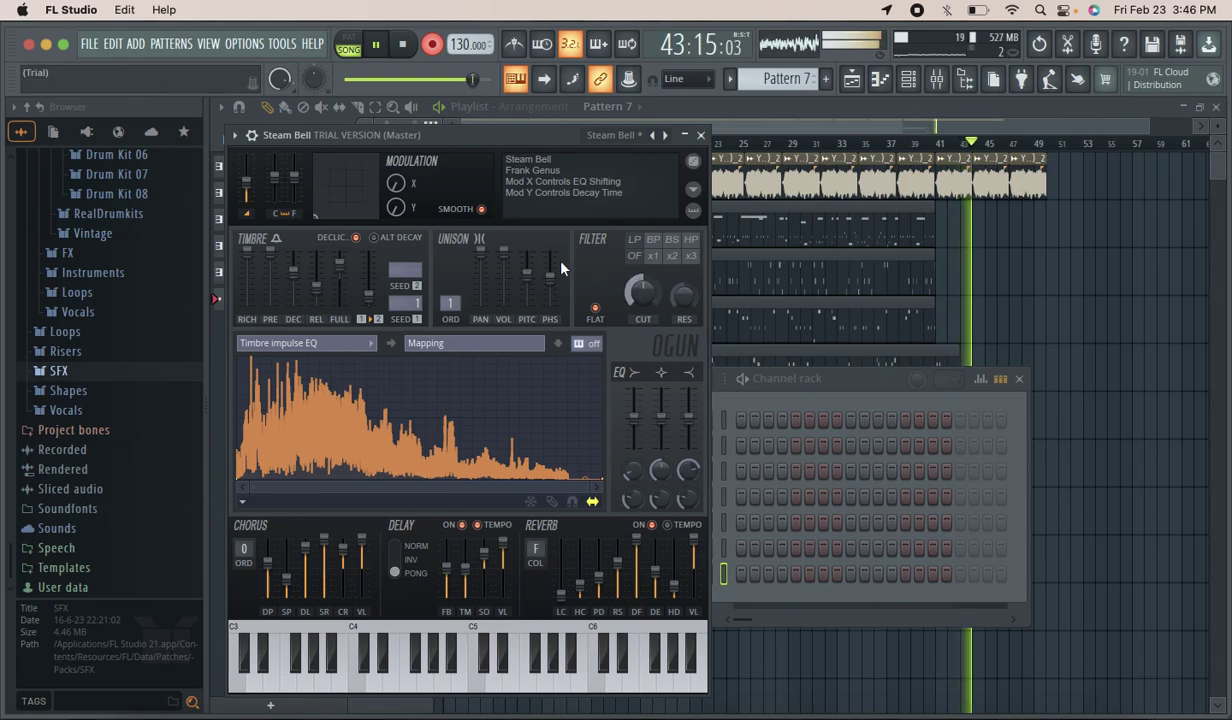
pyautogui.click(432, 44)
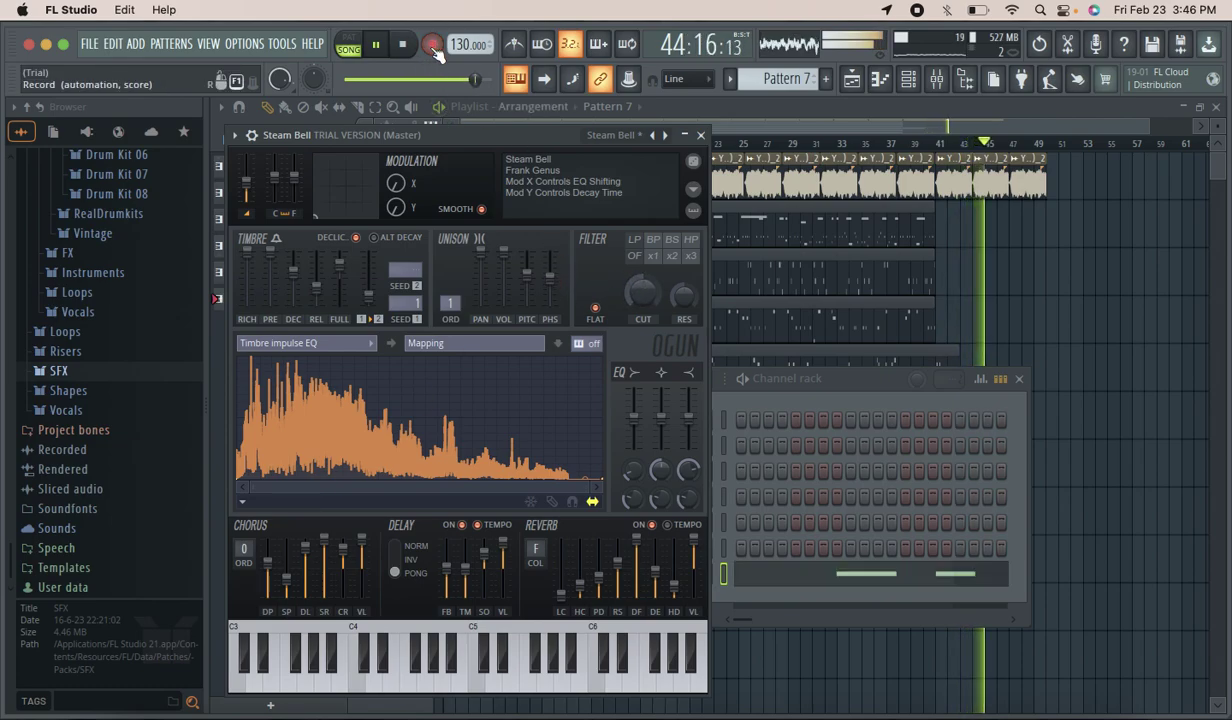
pyautogui.click(378, 45)
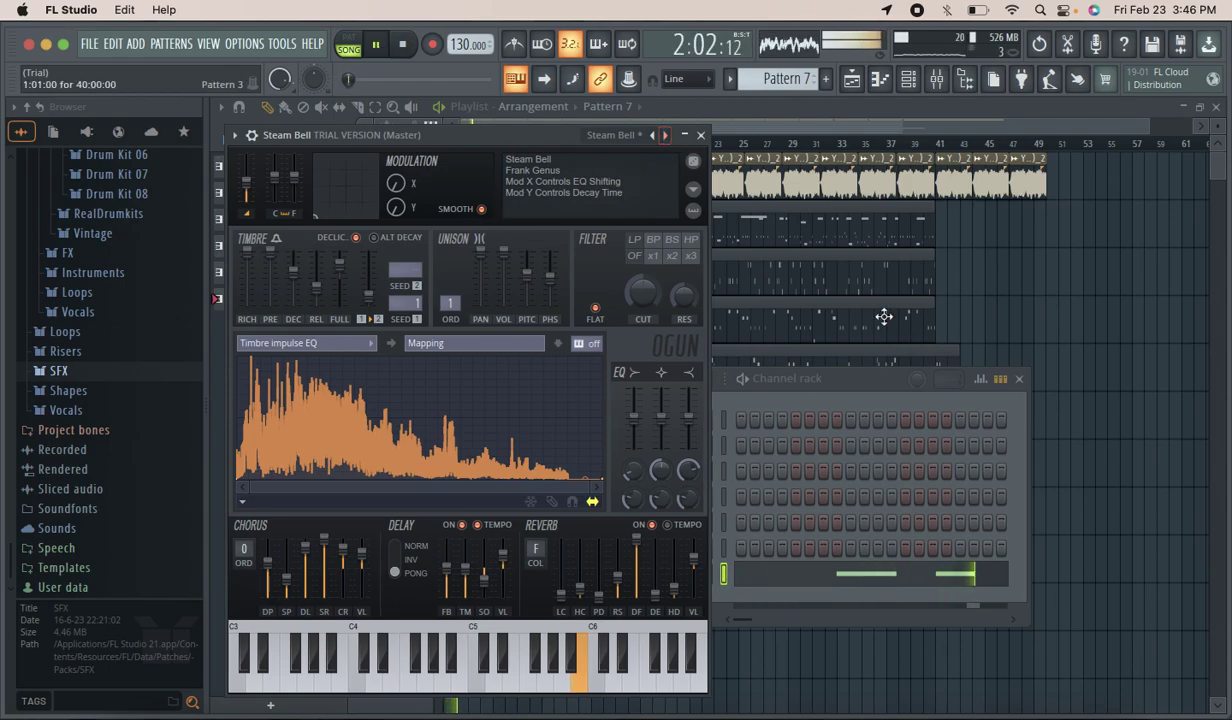
# Quick quantize the recorded Steam Bell notes of Pattern 7 in the piano roll.
pyautogui.click(787, 576)
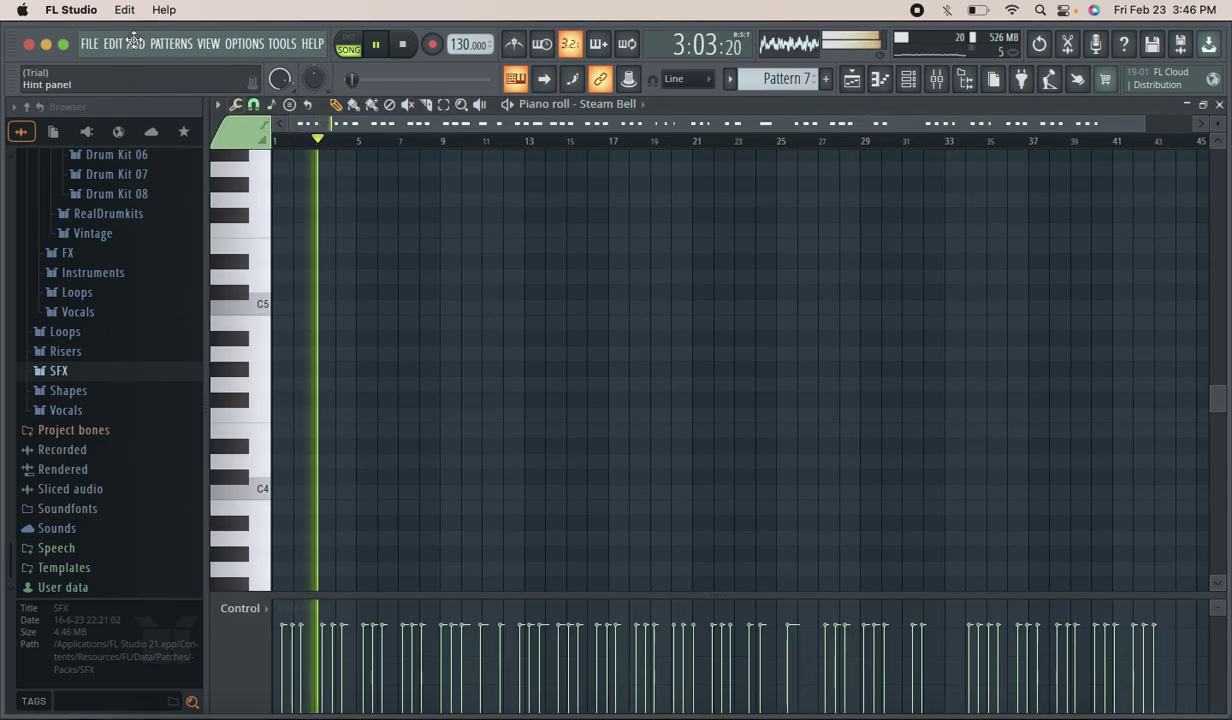
pyautogui.click(88, 44)
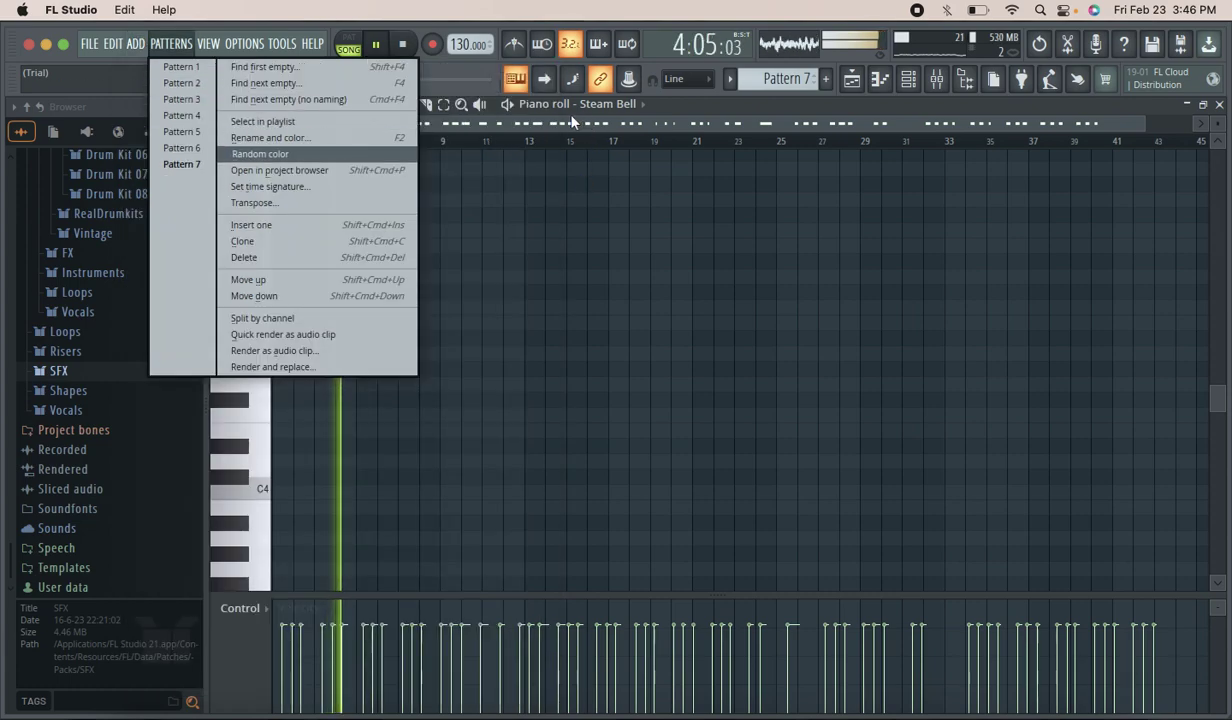
pyautogui.click(519, 131)
pyautogui.click(235, 104)
pyautogui.click(306, 194)
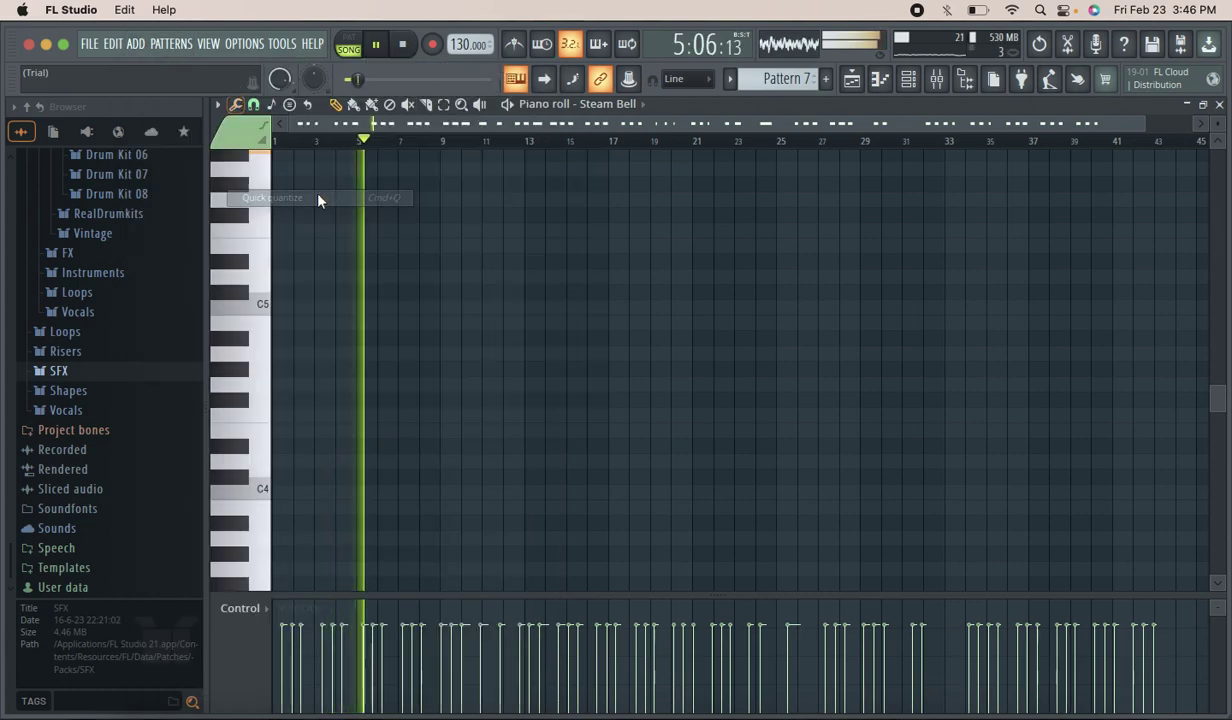
# Create Pattern 8 and place it on Track 8 from bar 1, stretched to the same end as Pattern 7.
pyautogui.click(853, 79)
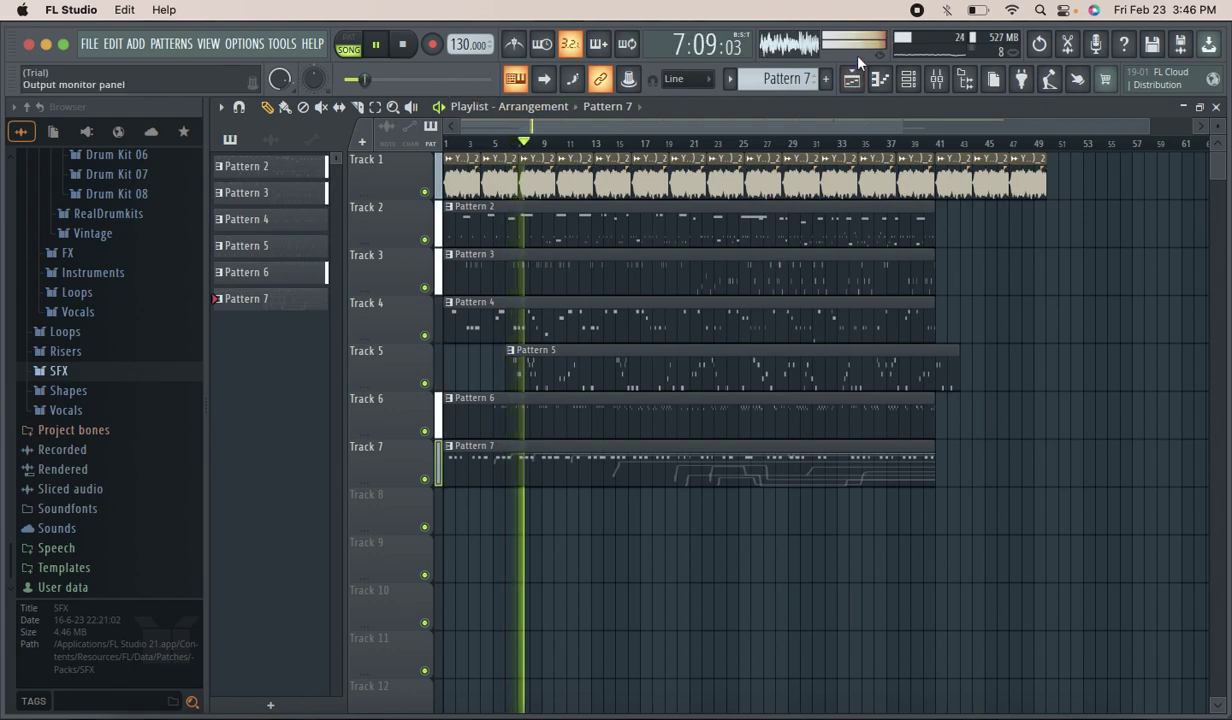
pyautogui.click(825, 78)
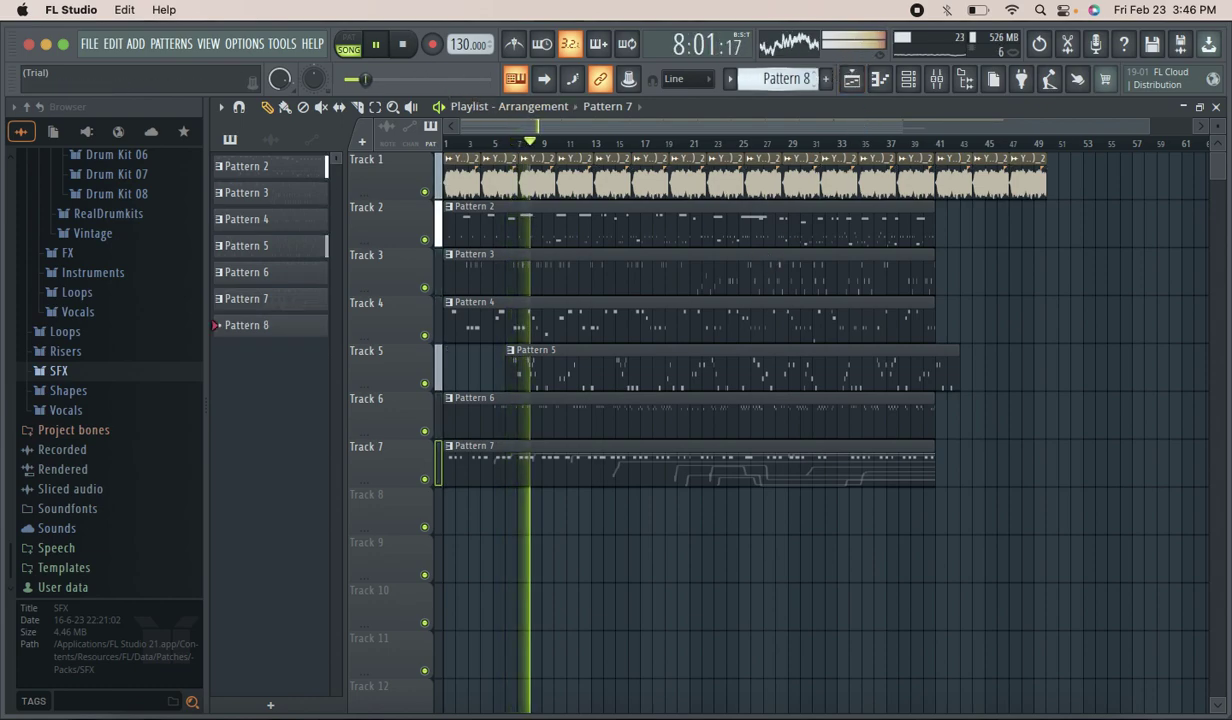
pyautogui.click(448, 503)
pyautogui.moveTo(470, 503); pyautogui.dragTo(933, 504)
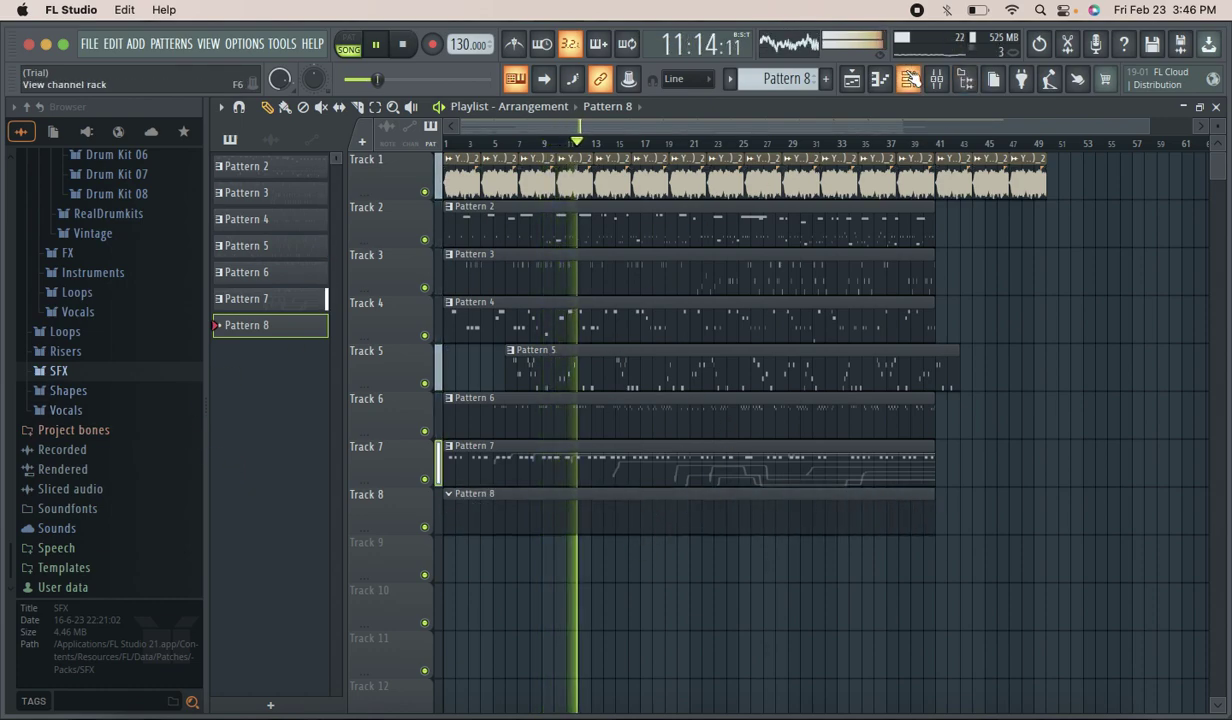
# Look through the Vocals sample pack in the browser and audition several vocal samples.
pyautogui.click(908, 79)
pyautogui.click(85, 394)
pyautogui.click(88, 489)
pyautogui.click(90, 497)
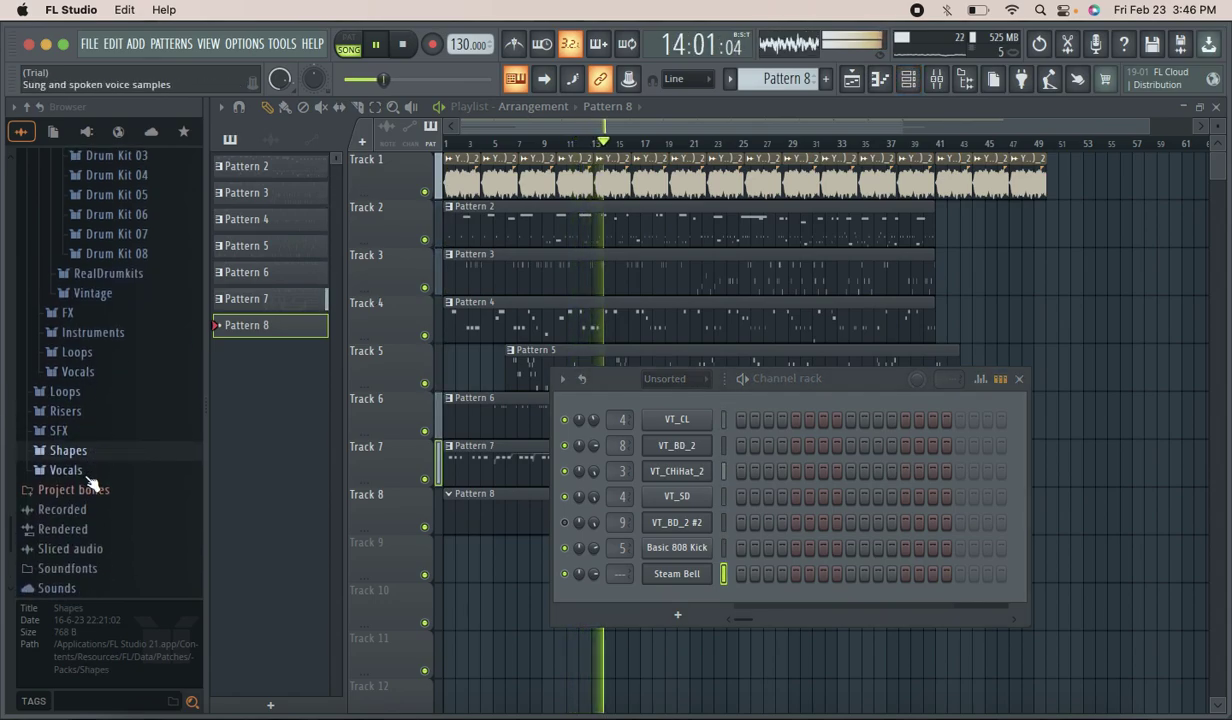
pyautogui.scroll(-6, 130, 455)
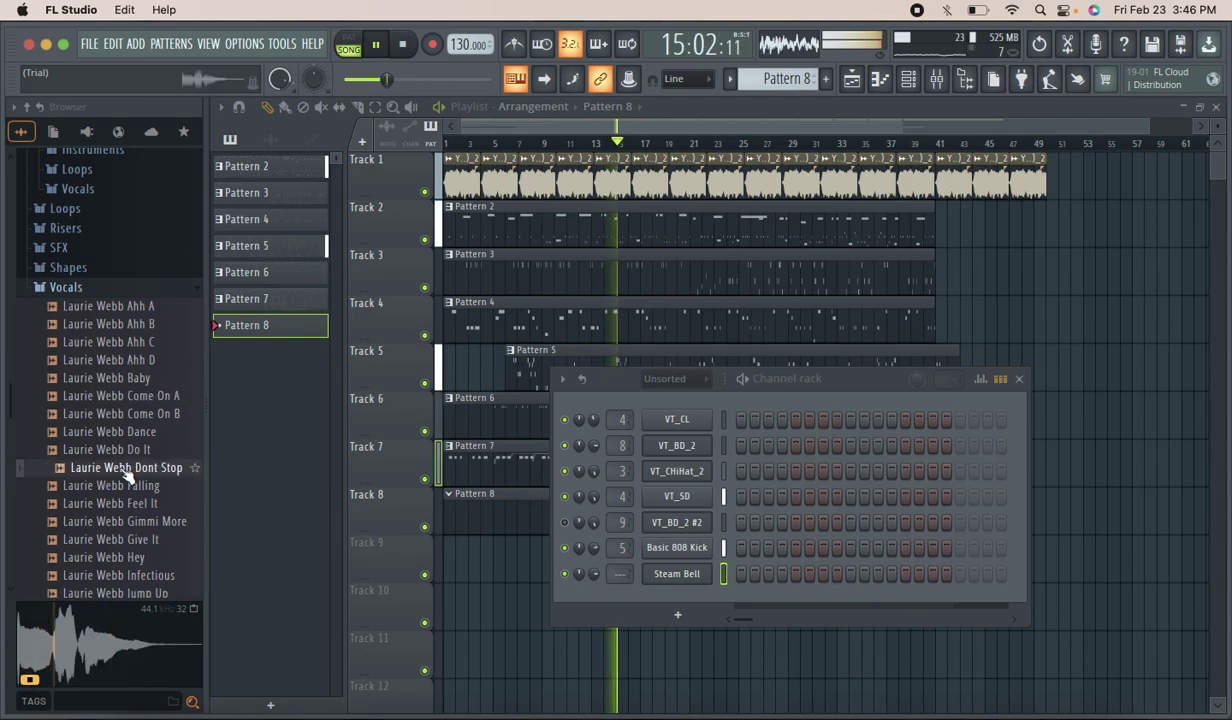
pyautogui.scroll(-3, 126, 466)
pyautogui.click(116, 446)
pyautogui.click(108, 497)
pyautogui.scroll(-5, 108, 502)
pyautogui.click(114, 484)
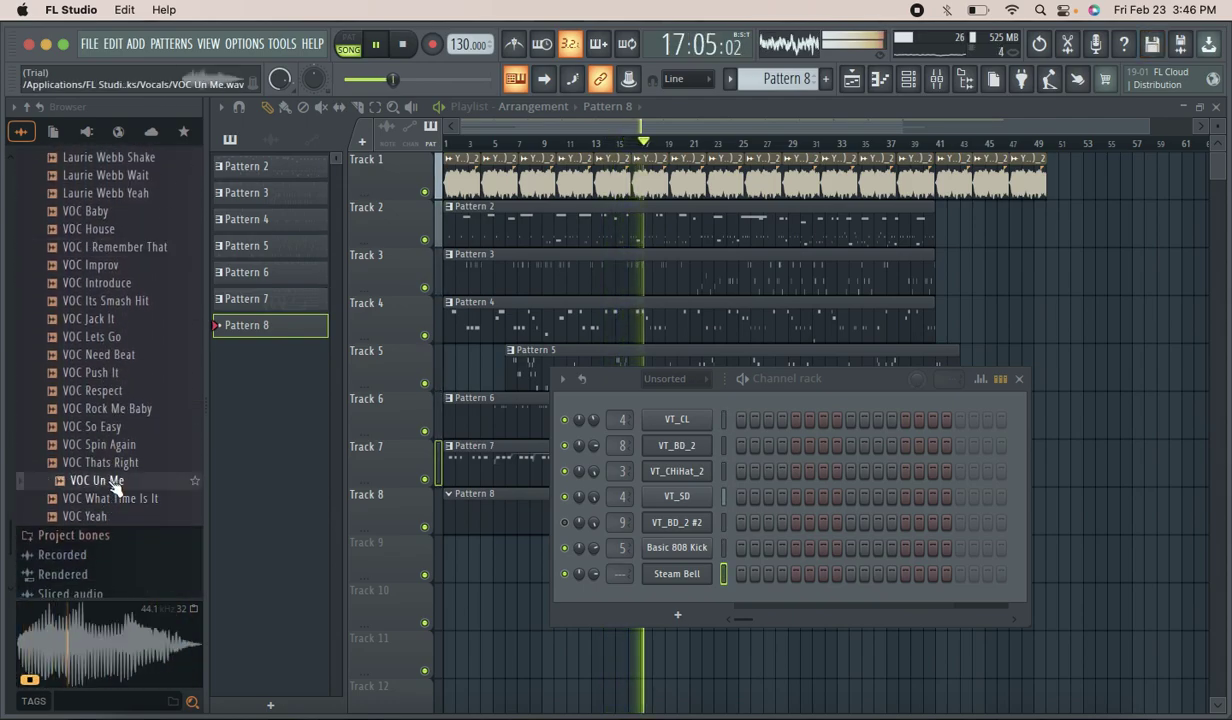
pyautogui.click(121, 467)
pyautogui.scroll(12, 130, 390)
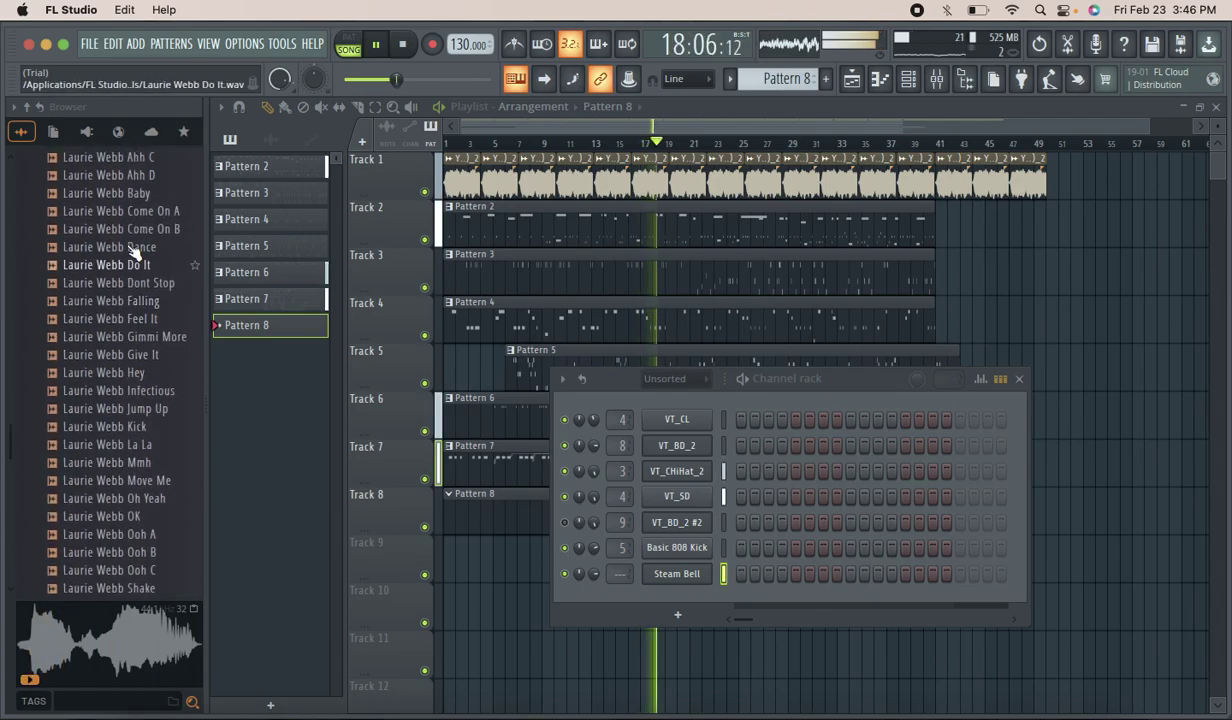
pyautogui.scroll(3, 143, 214)
pyautogui.click(137, 338)
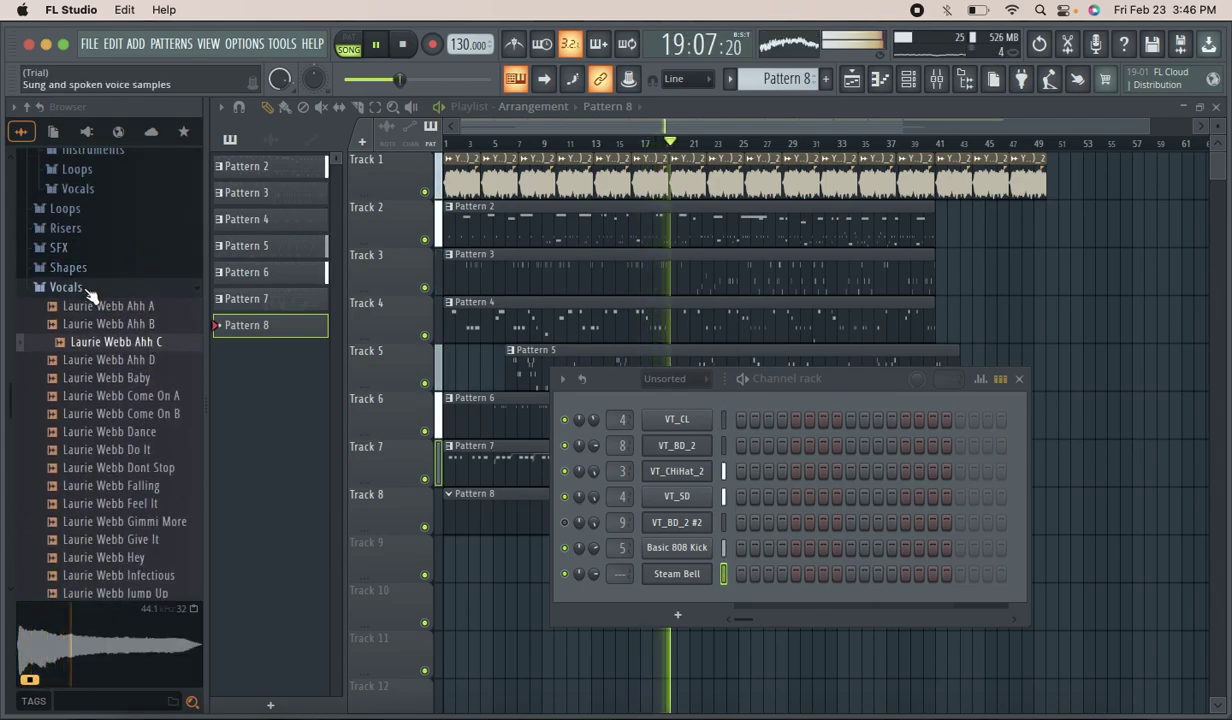
pyautogui.click(90, 291)
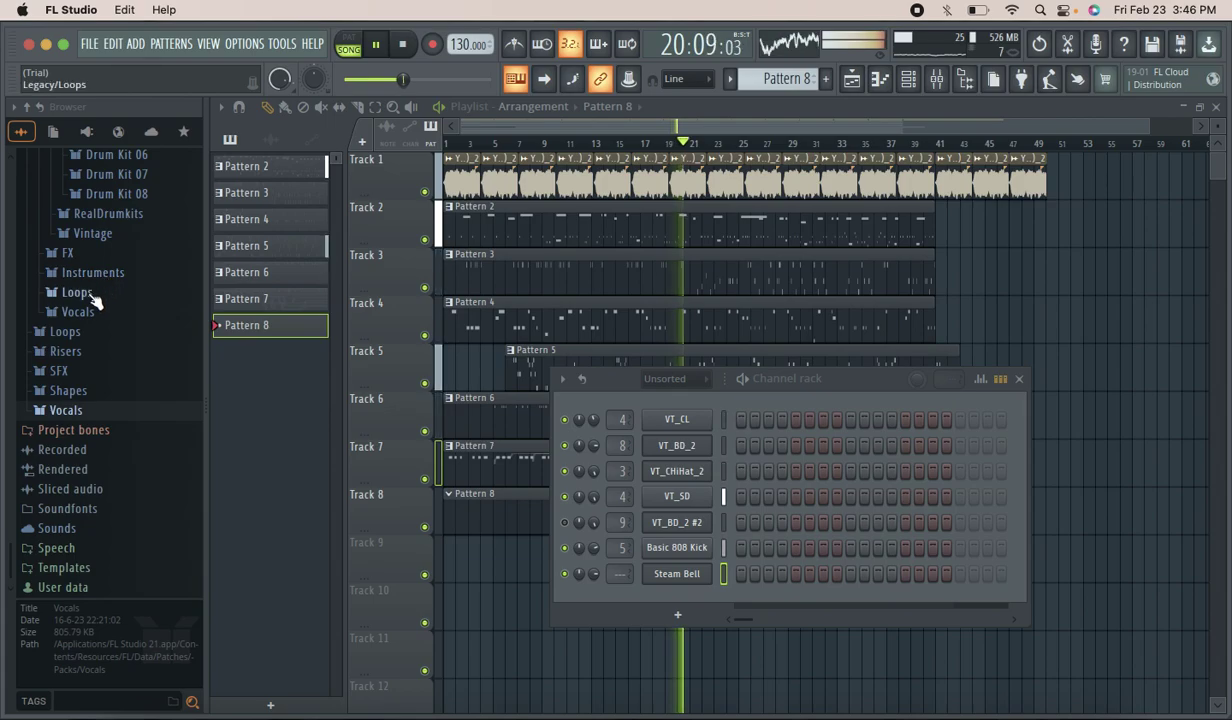
# Browse the Legacy Vocals samples and check the neighbouring Loops and Vocals folders for a usable vocal.
pyautogui.click(88, 313)
pyautogui.click(88, 316)
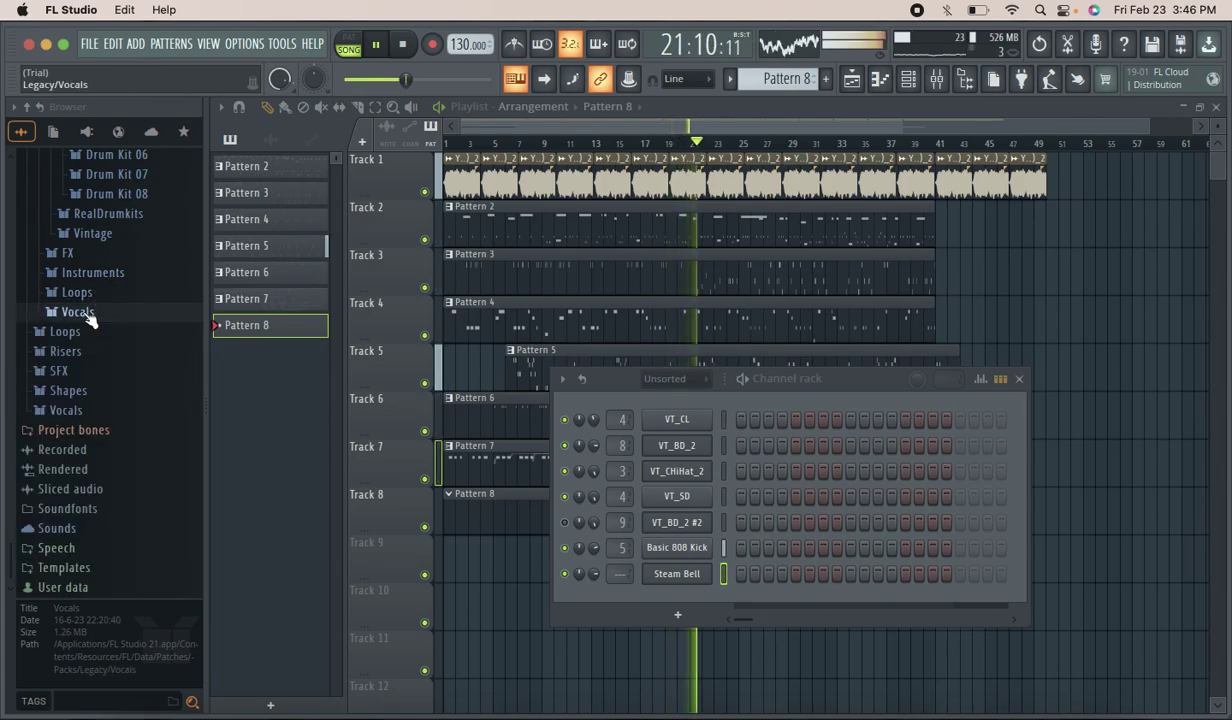
pyautogui.click(88, 334)
pyautogui.click(90, 333)
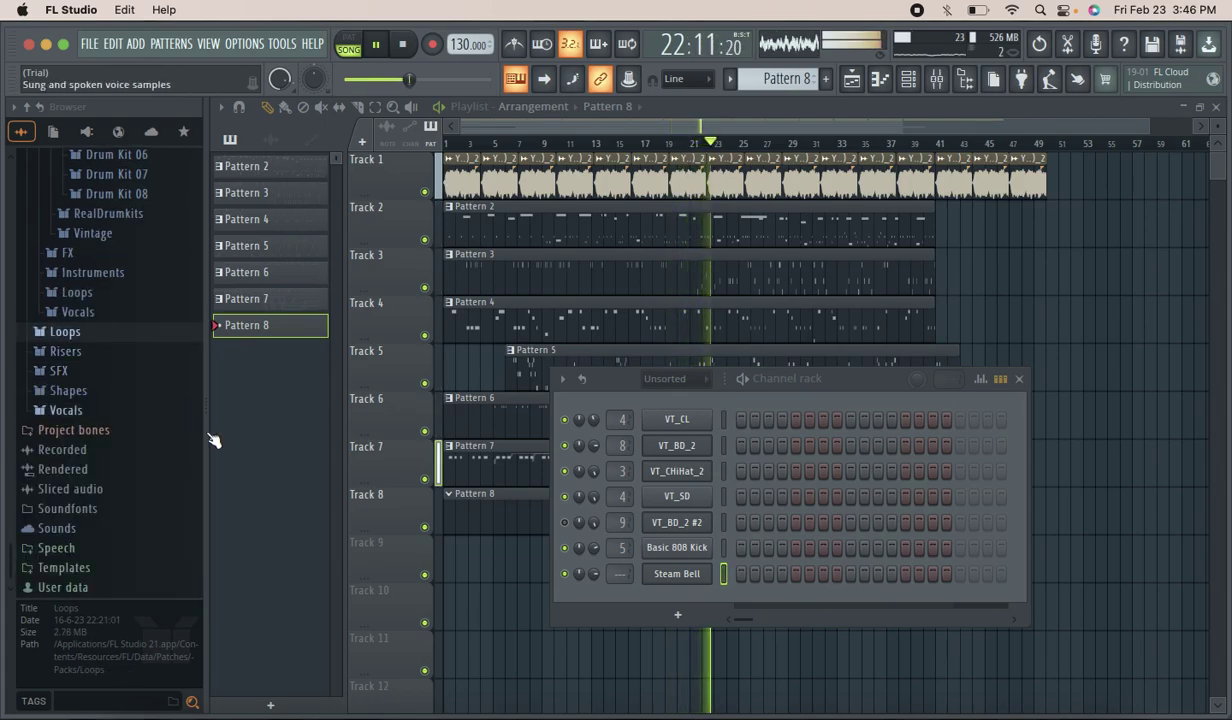
pyautogui.click(104, 412)
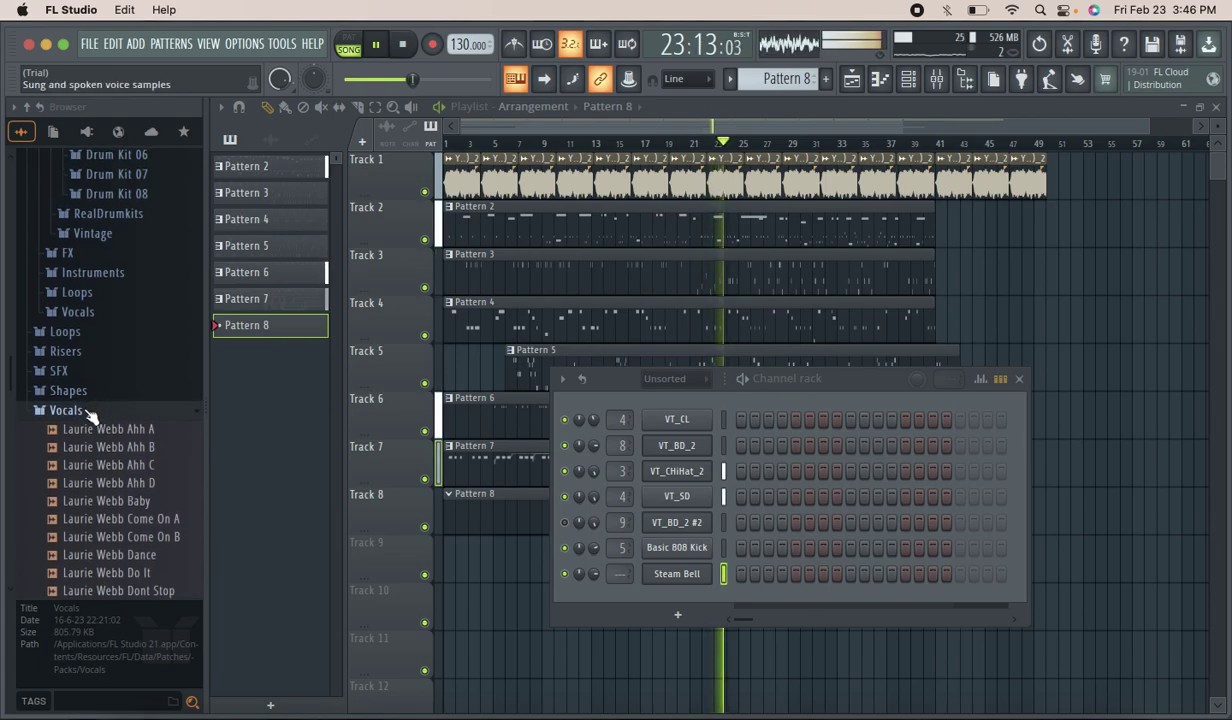
pyautogui.click(96, 412)
pyautogui.click(80, 311)
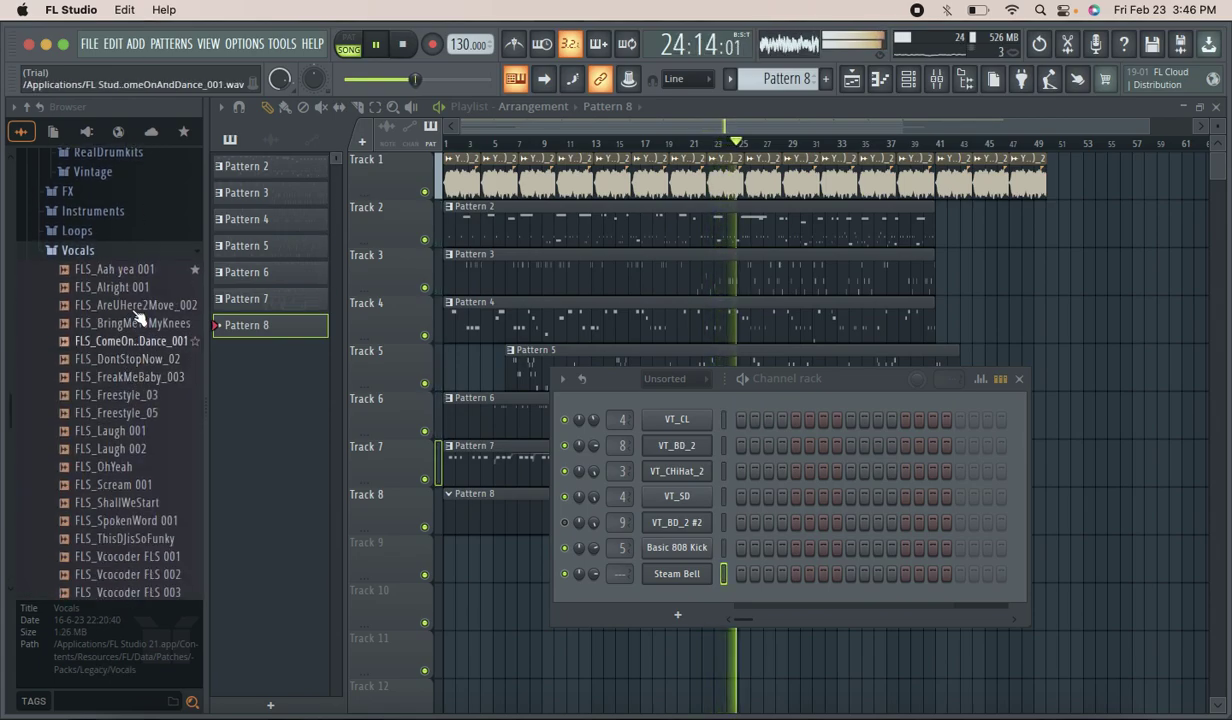
pyautogui.scroll(-3, 128, 360)
pyautogui.click(128, 355)
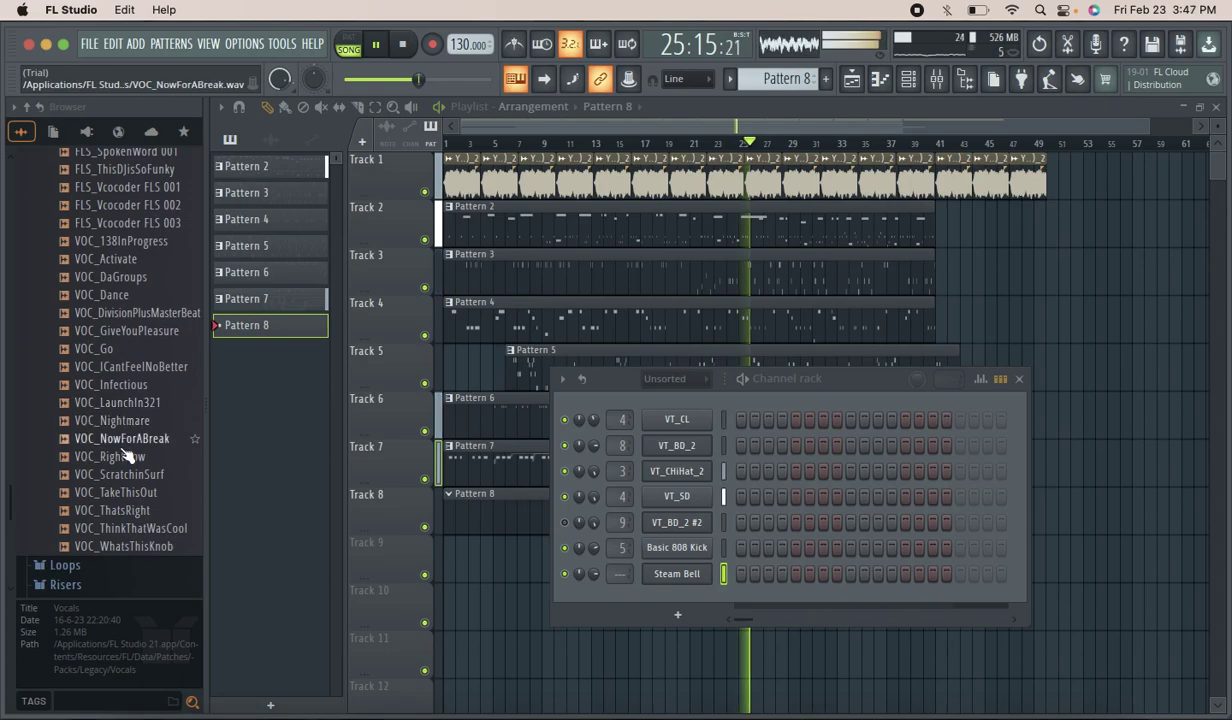
pyautogui.scroll(4, 110, 395)
pyautogui.scroll(10, 100, 366)
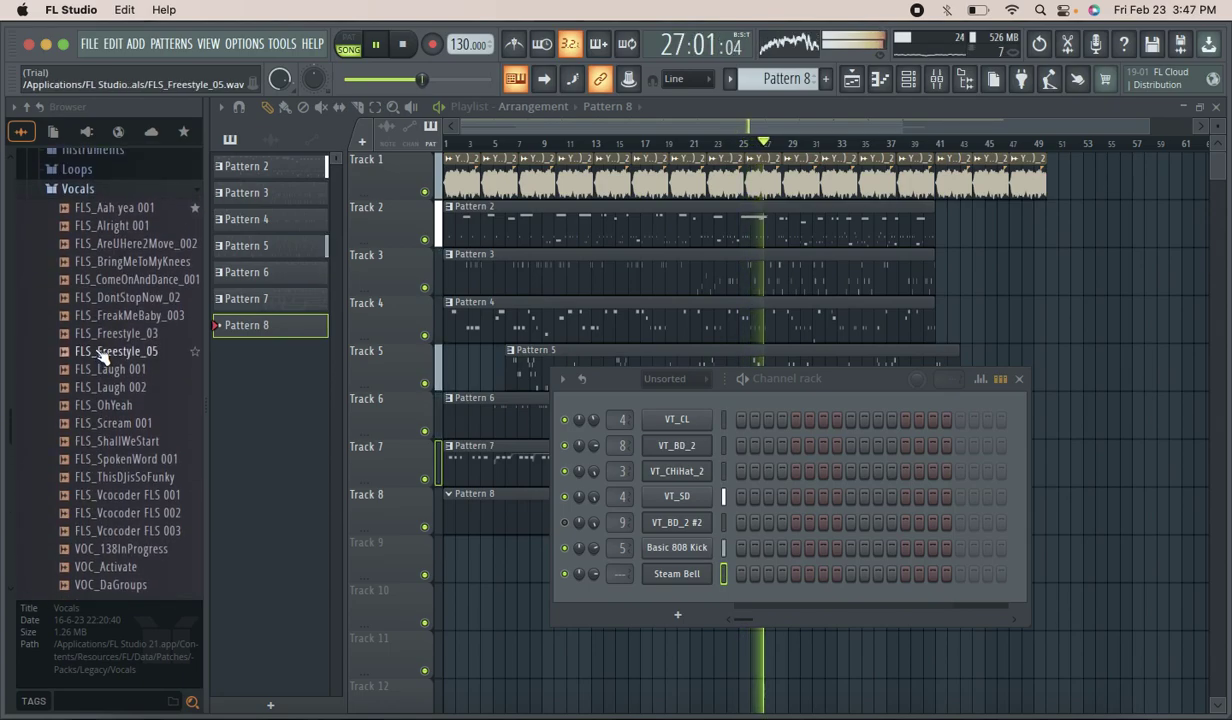
pyautogui.click(90, 250)
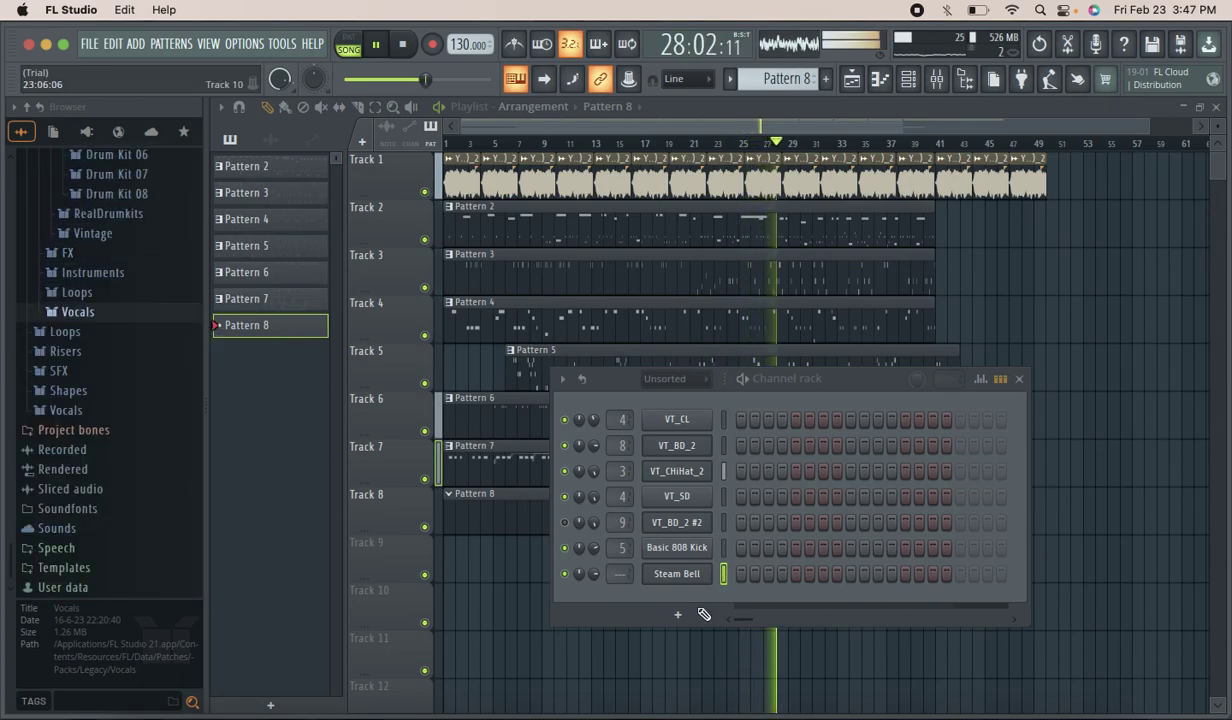
# Route the Steam Bell channel to mixer track 6 and restart song playback from bar 1.
pyautogui.moveTo(622, 574)
pyautogui.mouseDown()
pyautogui.moveTo(622, 550)
pyautogui.moveTo(622, 560)
pyautogui.mouseUp()
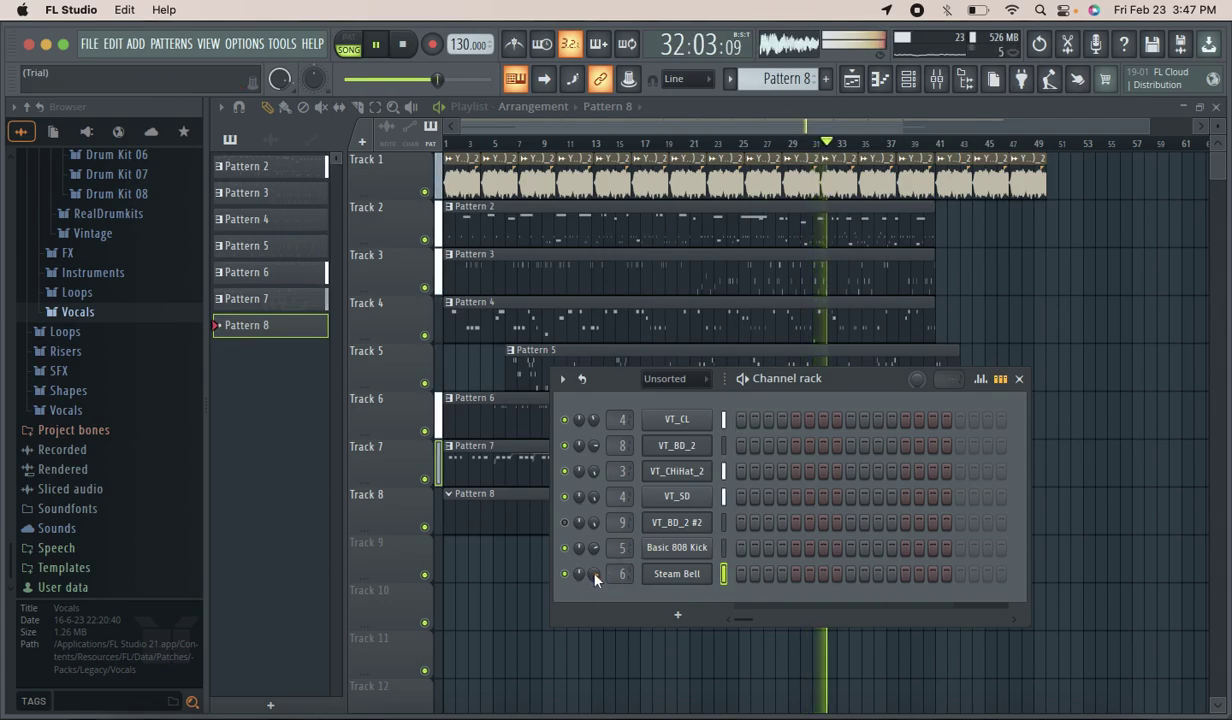
pyautogui.click(378, 44)
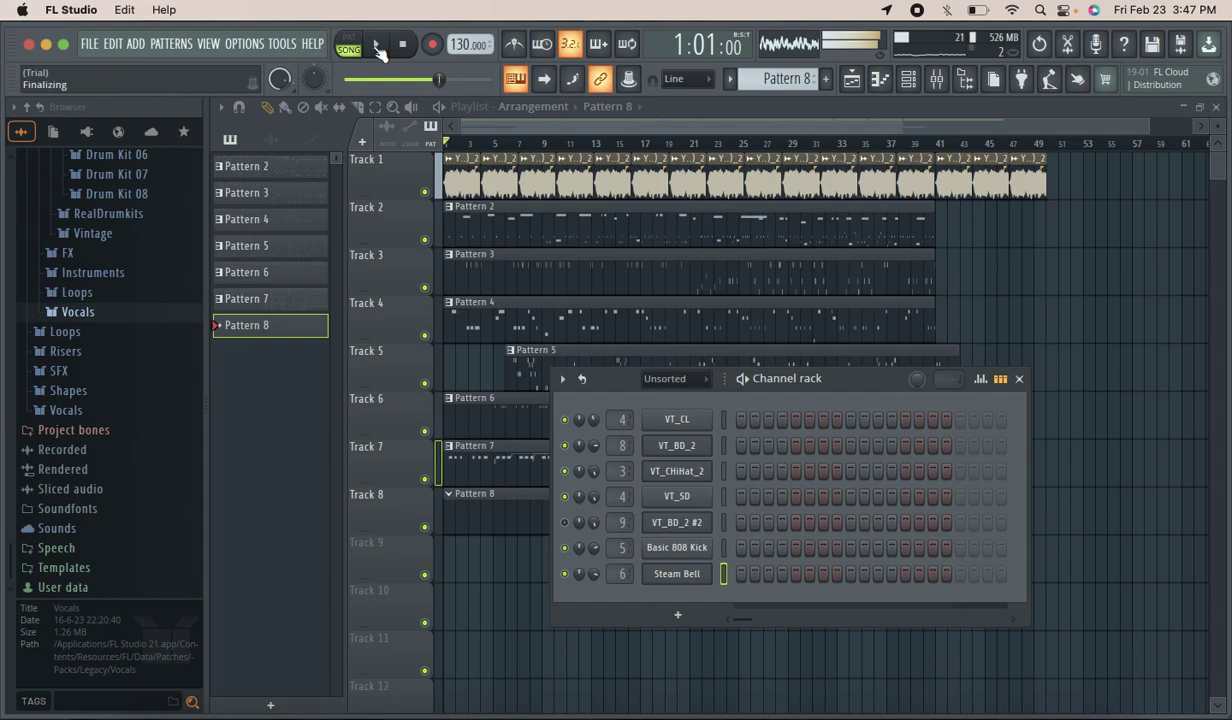
pyautogui.click(378, 44)
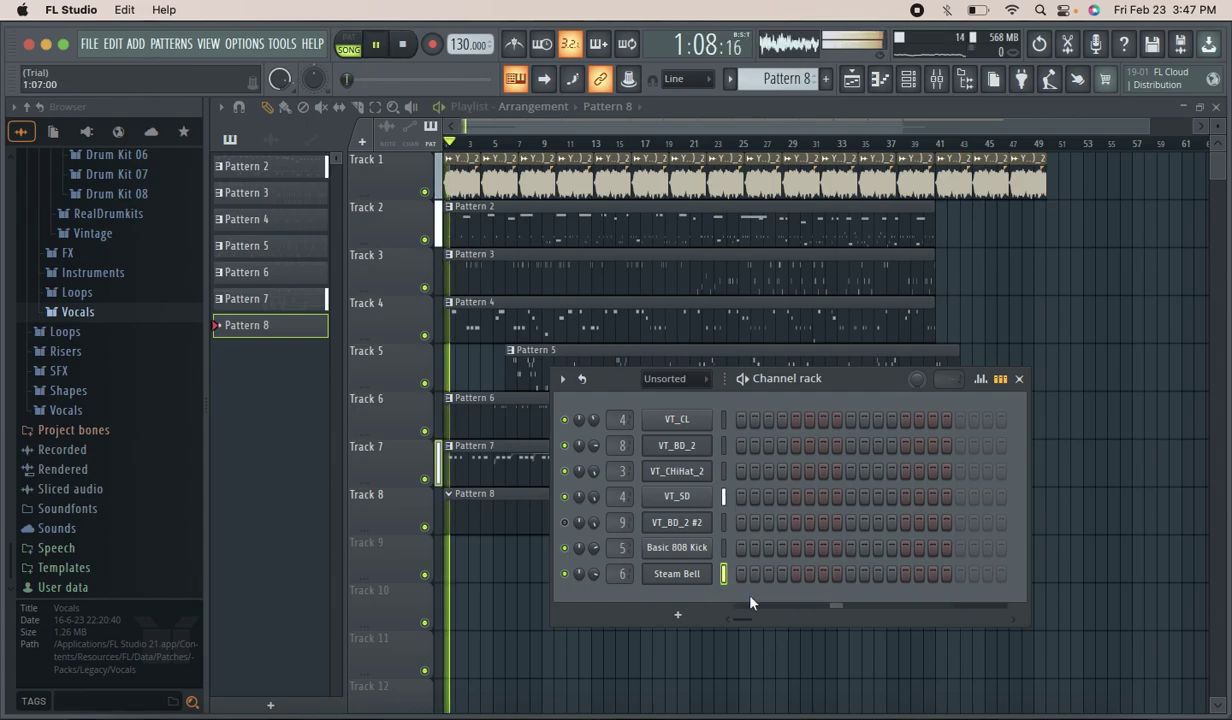
# Review the Steam Bell instrument's synth settings and its miscellaneous channel functions.
pyautogui.click(688, 576)
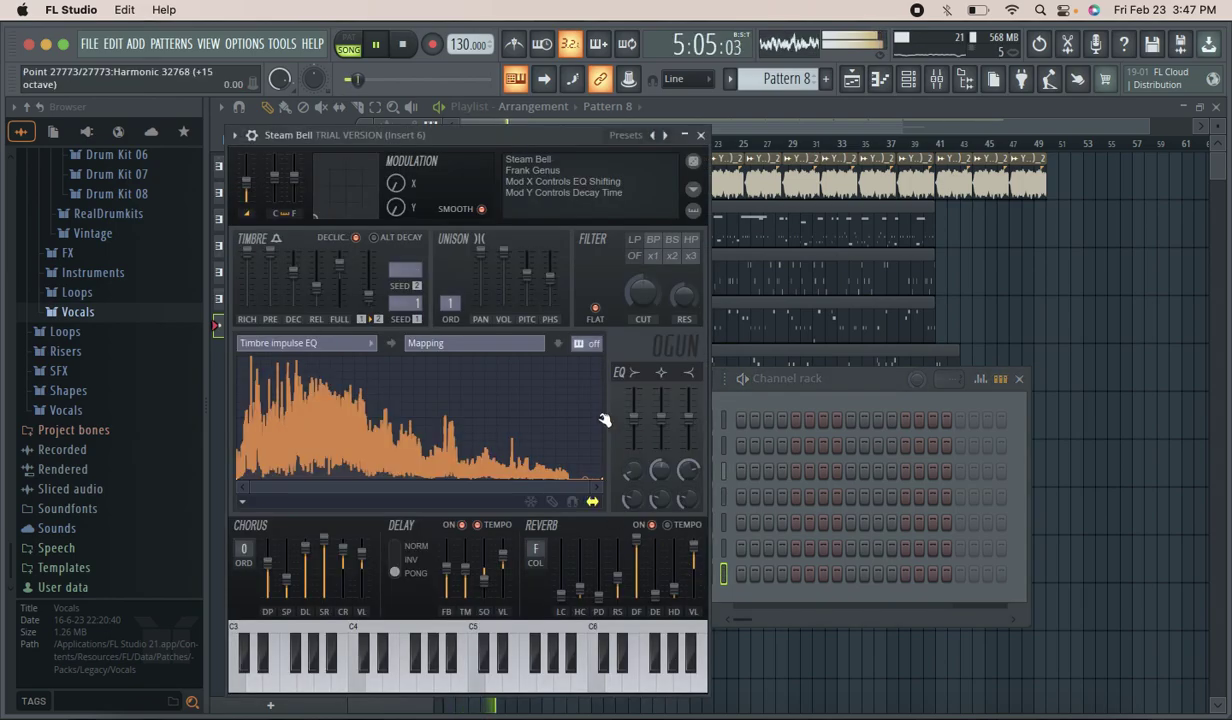
pyautogui.click(251, 136)
pyautogui.click(284, 165)
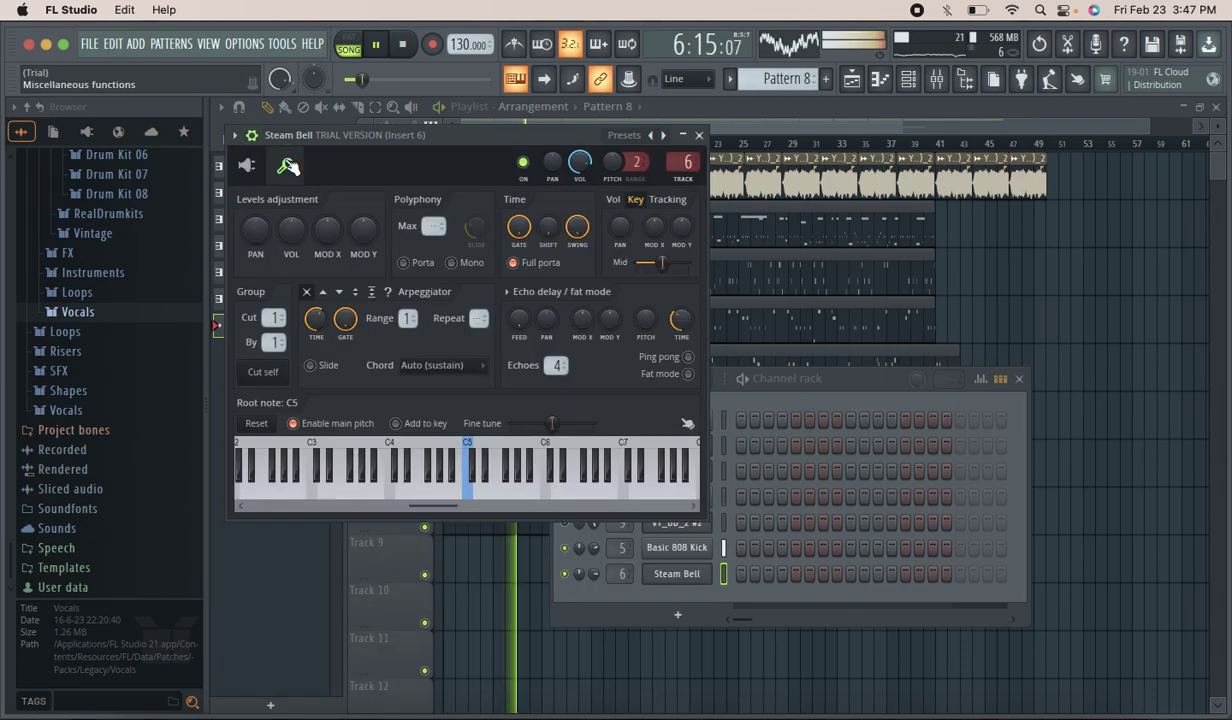
pyautogui.click(247, 167)
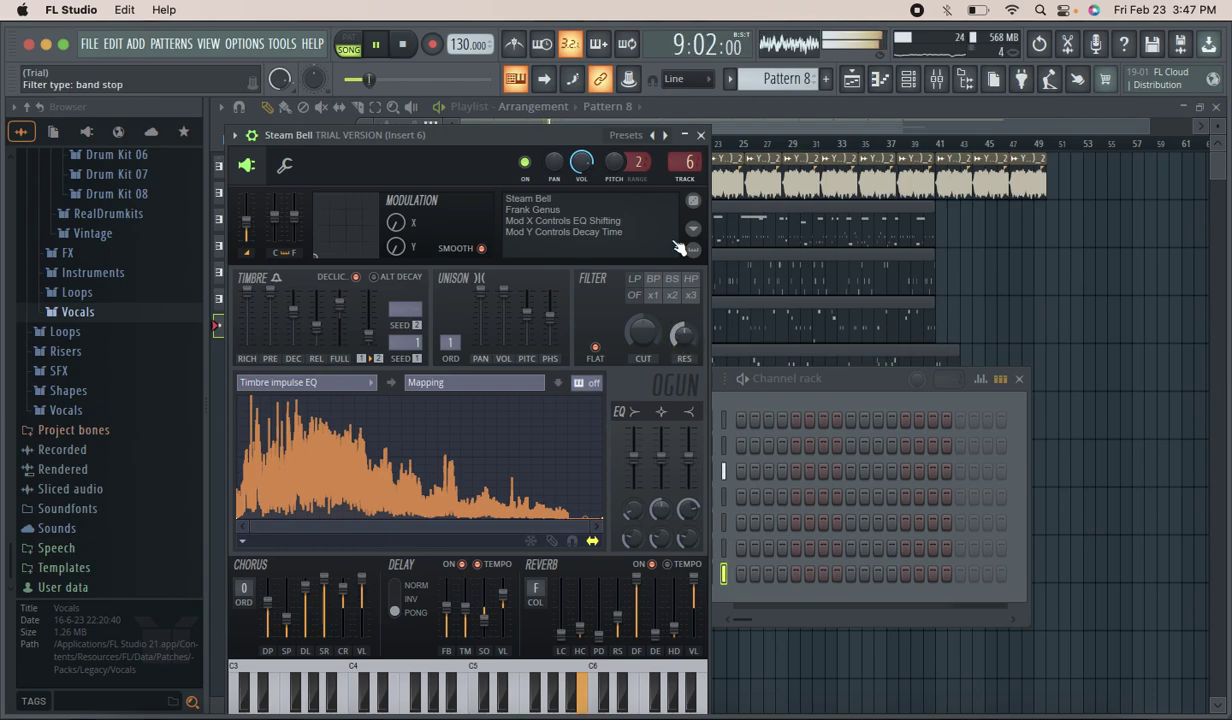
pyautogui.click(701, 136)
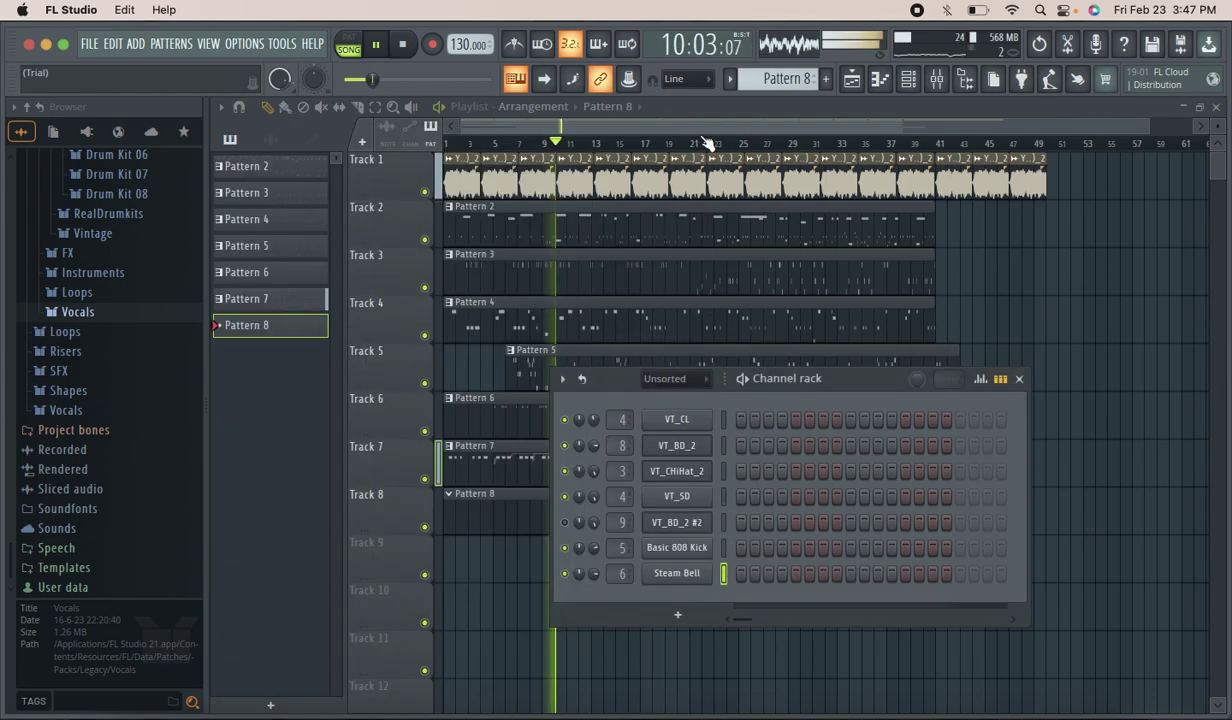
# Add LuxeVerb to the first effect slot of mixer Insert 6 and load its Thin Plate preset.
pyautogui.click(934, 80)
pyautogui.click(1114, 160)
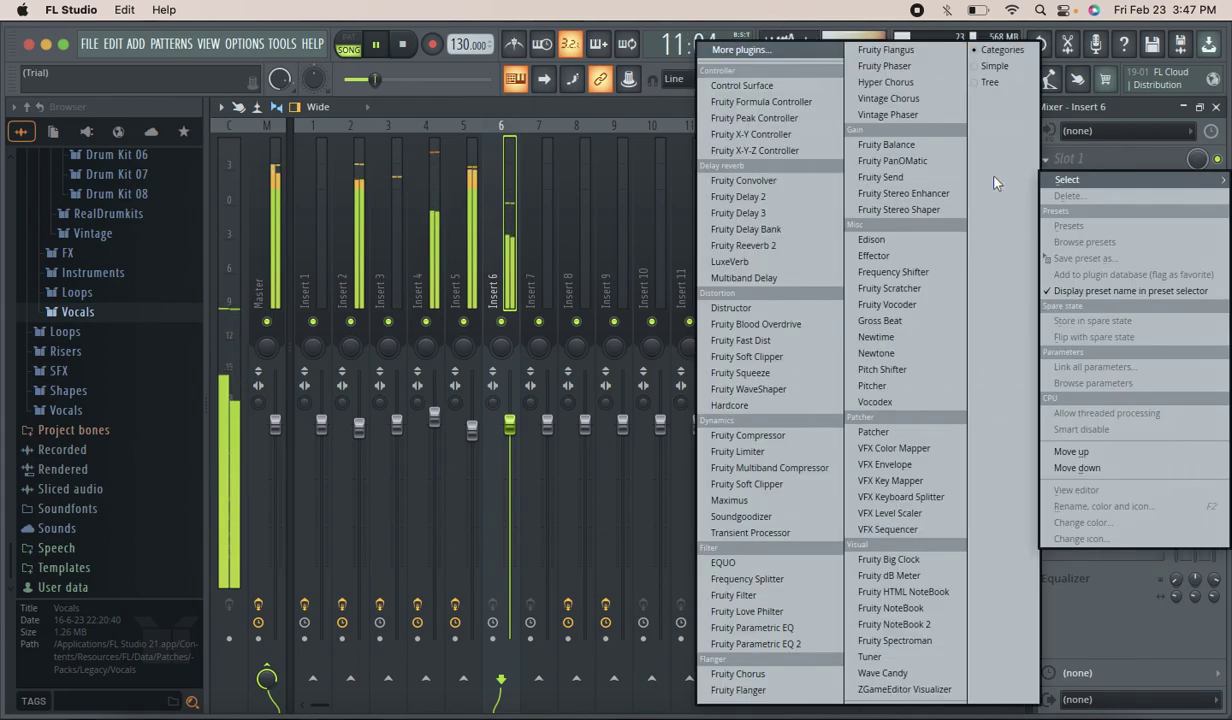
pyautogui.click(776, 246)
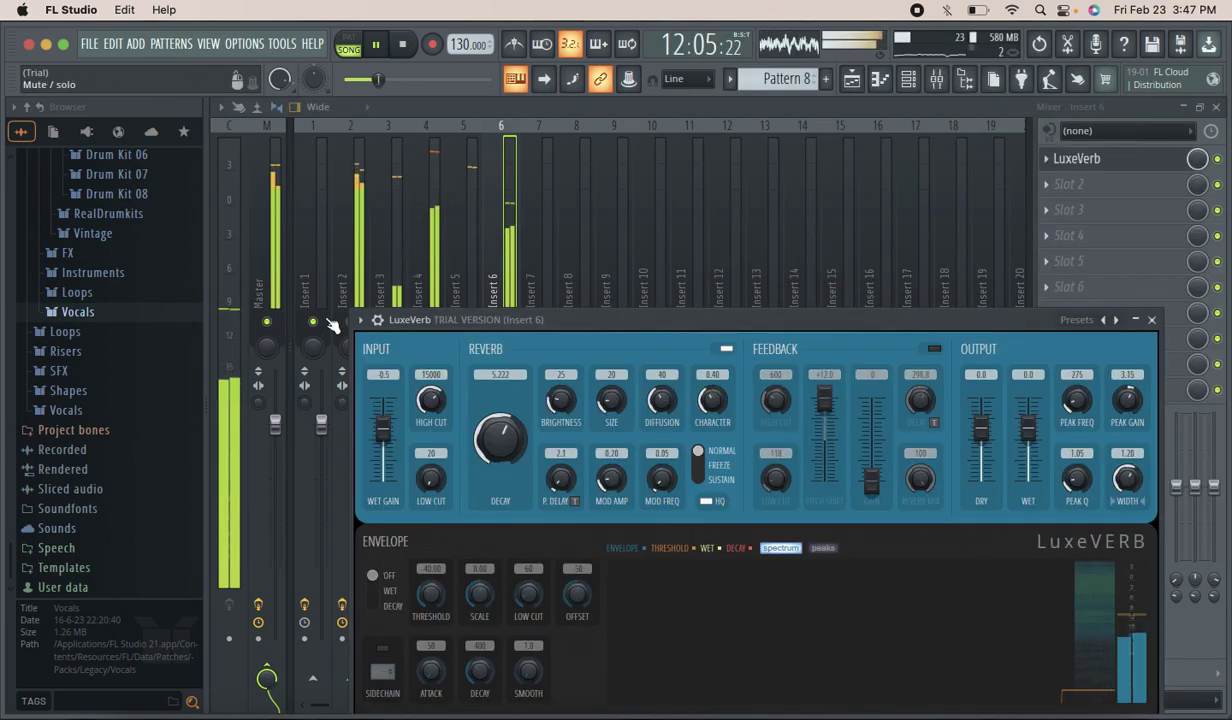
pyautogui.moveTo(543, 319); pyautogui.dragTo(498, 165)
pyautogui.click(316, 166)
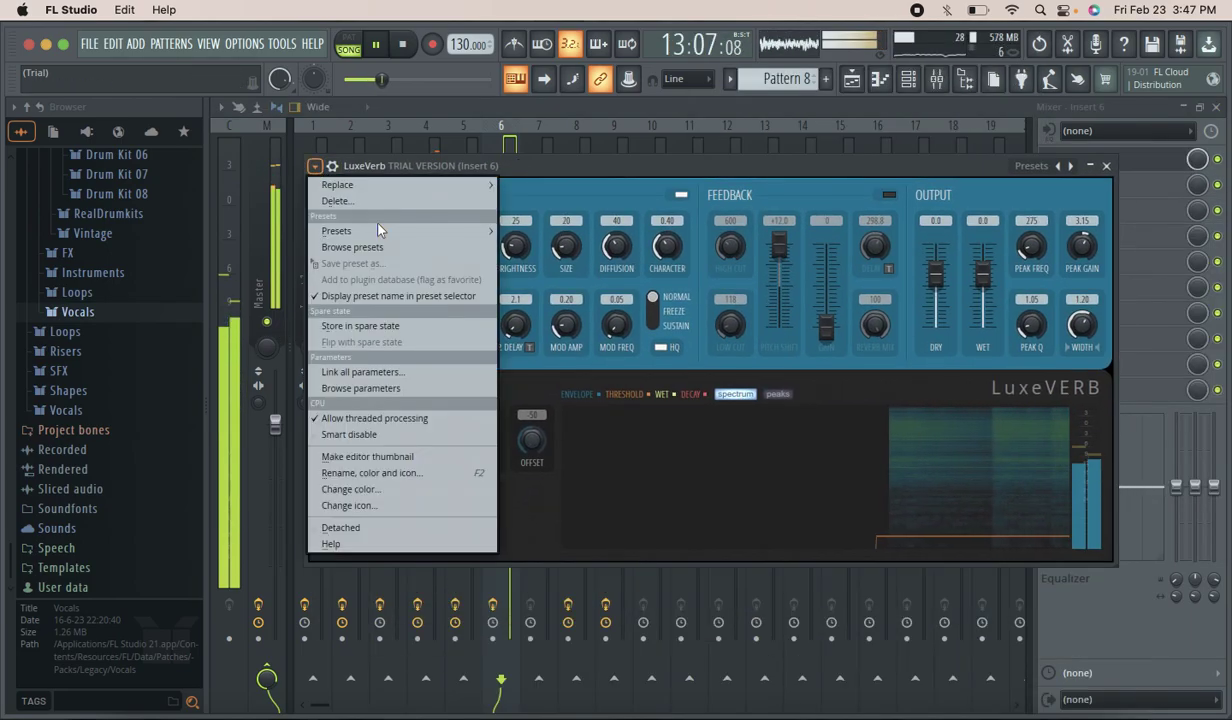
pyautogui.moveTo(363, 228)
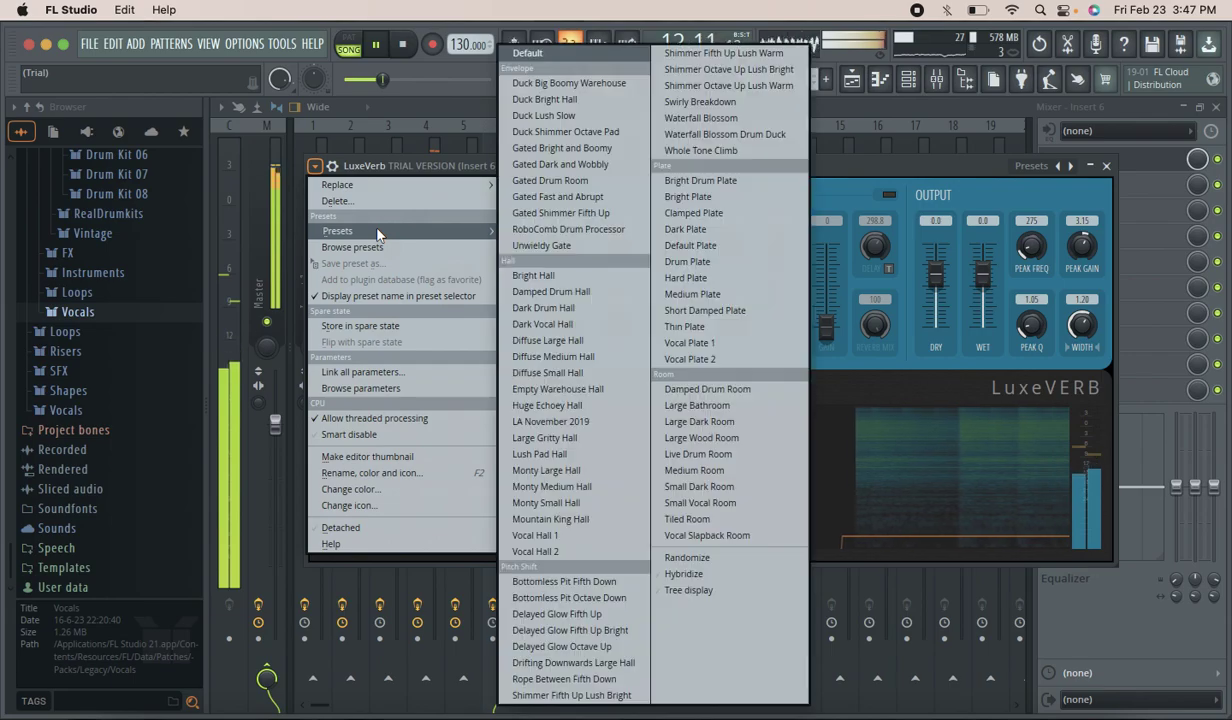
pyautogui.click(722, 330)
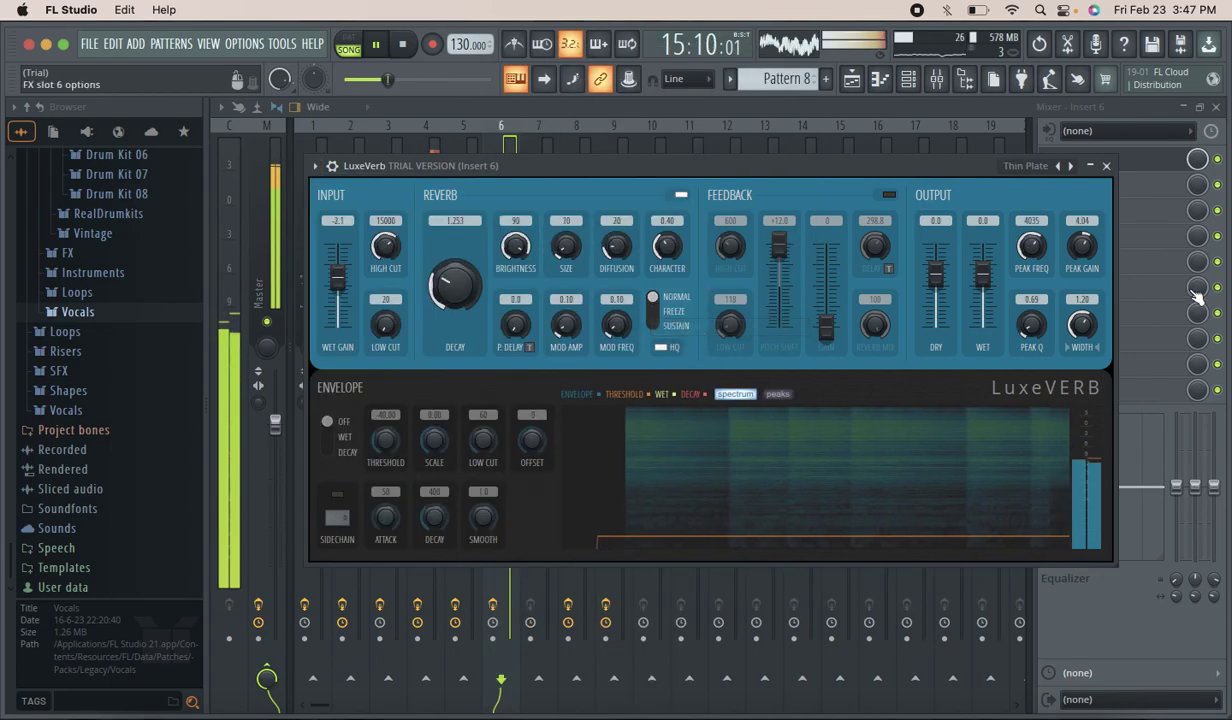
# Set LuxeVerb's output width to 1.50, peak gain to 6.65 and wet to 5.8, with its slot mix level at about 42%.
pyautogui.moveTo(1082, 324); pyautogui.dragTo(1082, 320)
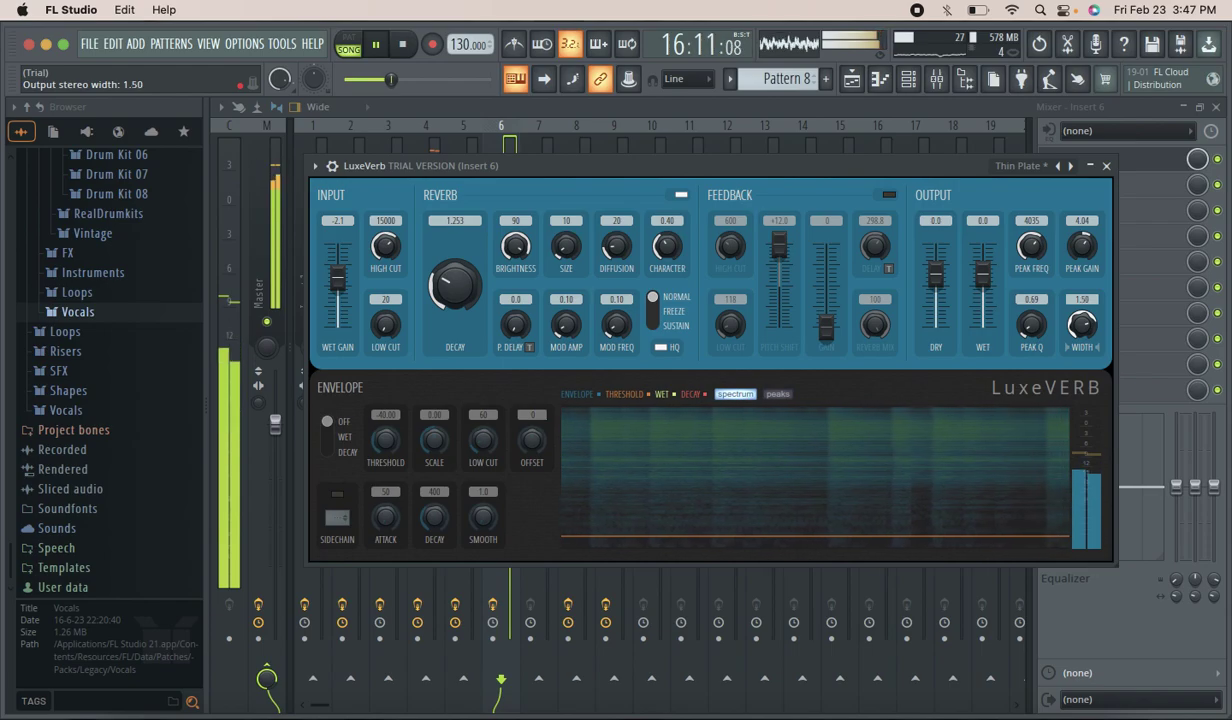
pyautogui.moveTo(1082, 247); pyautogui.dragTo(1082, 231)
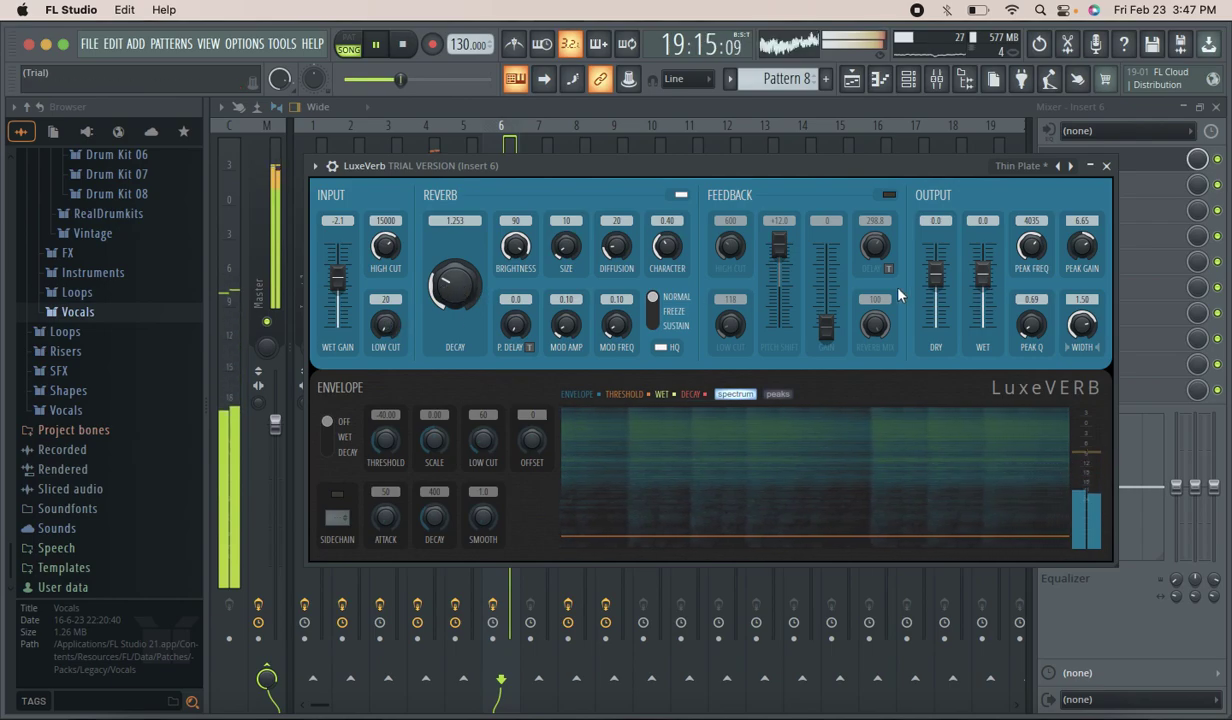
pyautogui.moveTo(983, 272); pyautogui.dragTo(983, 262)
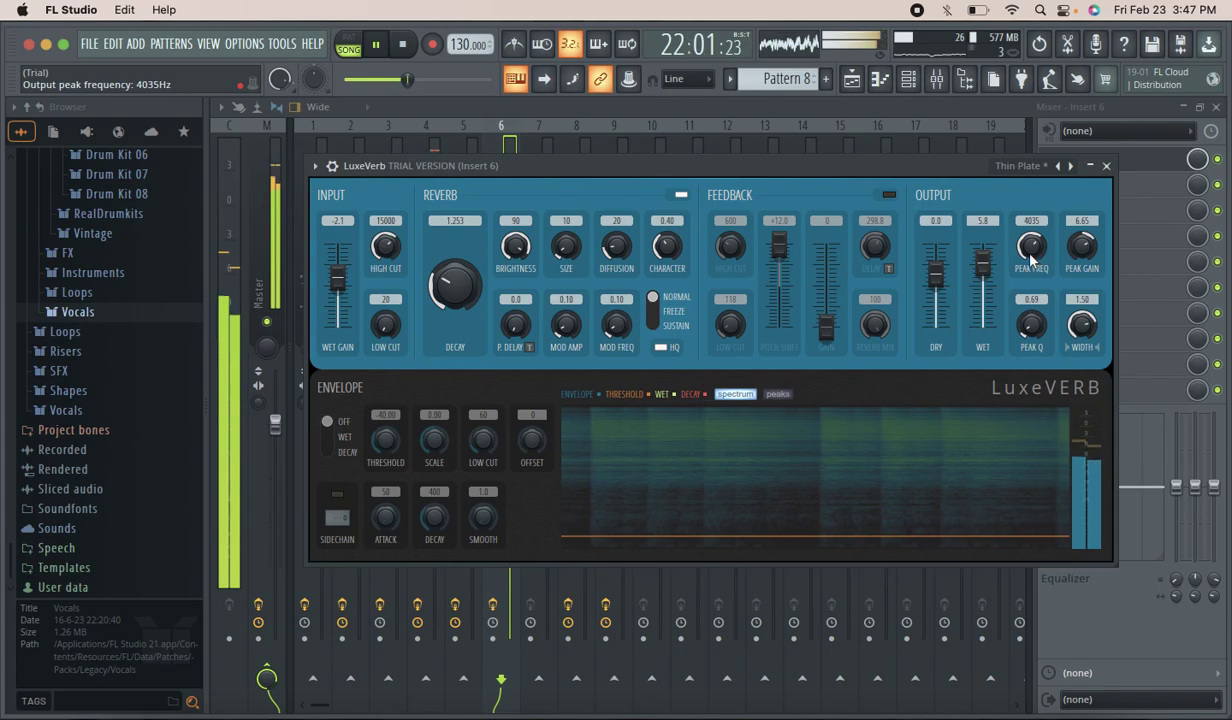
pyautogui.moveTo(1197, 159)
pyautogui.mouseDown()
pyautogui.moveTo(1197, 182)
pyautogui.moveTo(1197, 162)
pyautogui.mouseUp()
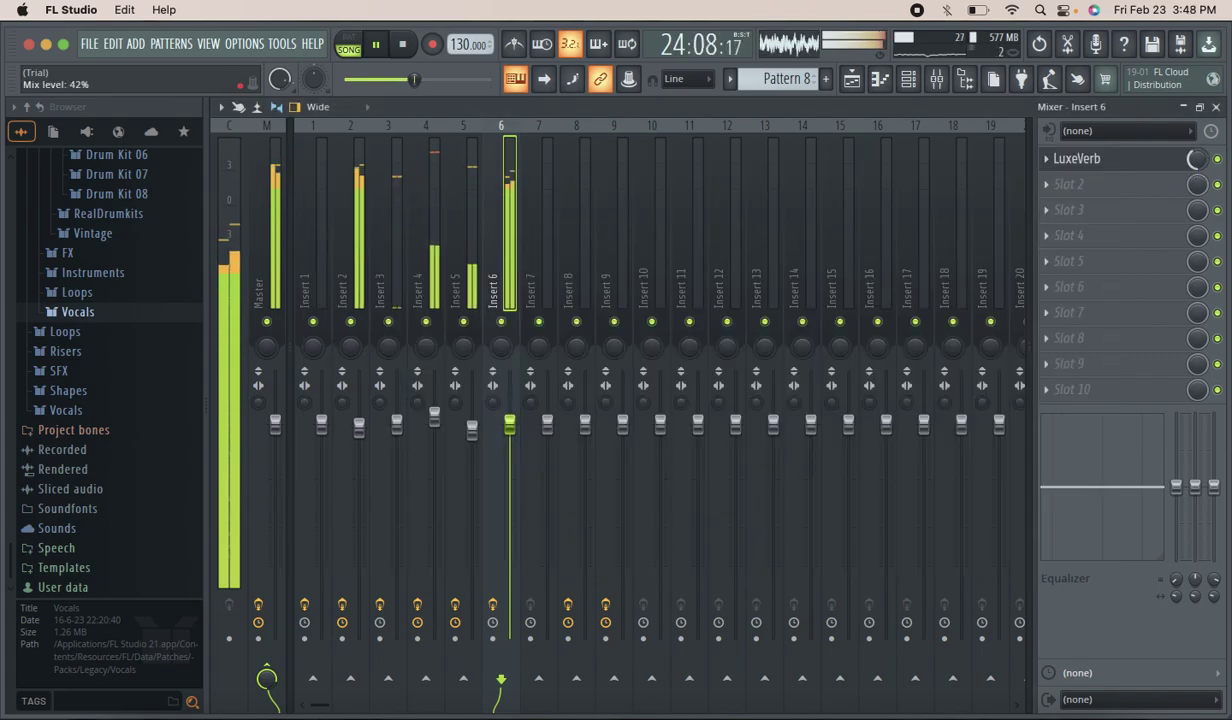
# Slightly lower the Steam Bell channel's volume in the channel rack and return to the playlist.
pyautogui.click(936, 79)
pyautogui.moveTo(594, 578)
pyautogui.mouseDown()
pyautogui.moveTo(594, 591)
pyautogui.moveTo(594, 581)
pyautogui.mouseUp()
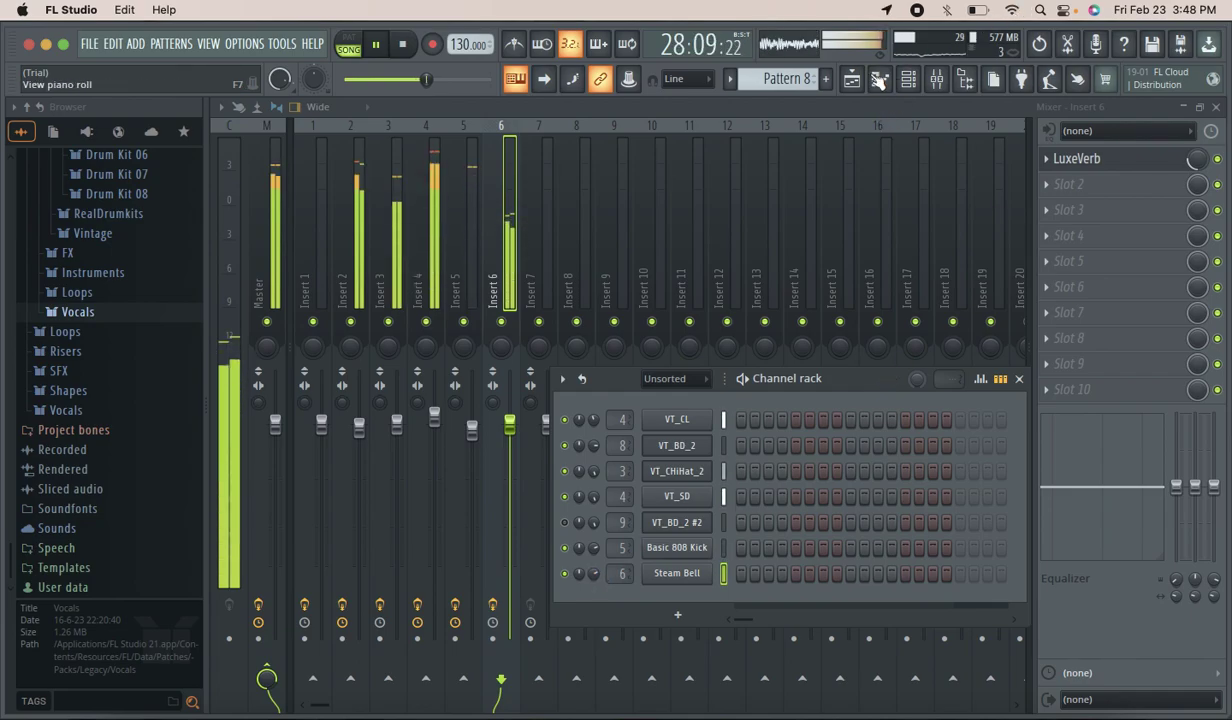
pyautogui.click(851, 79)
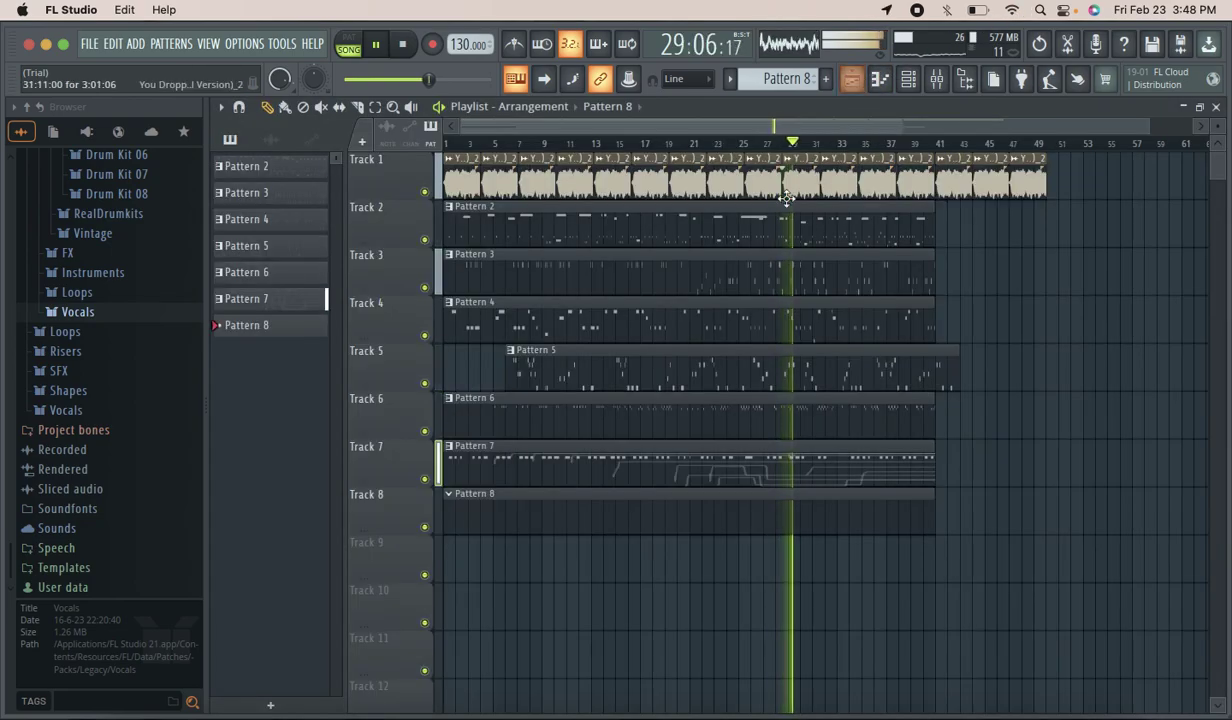
# Open the channel rack for the Pattern 8 clip and add a Sytrus synth channel.
pyautogui.doubleClick(641, 506)
pyautogui.click(678, 615)
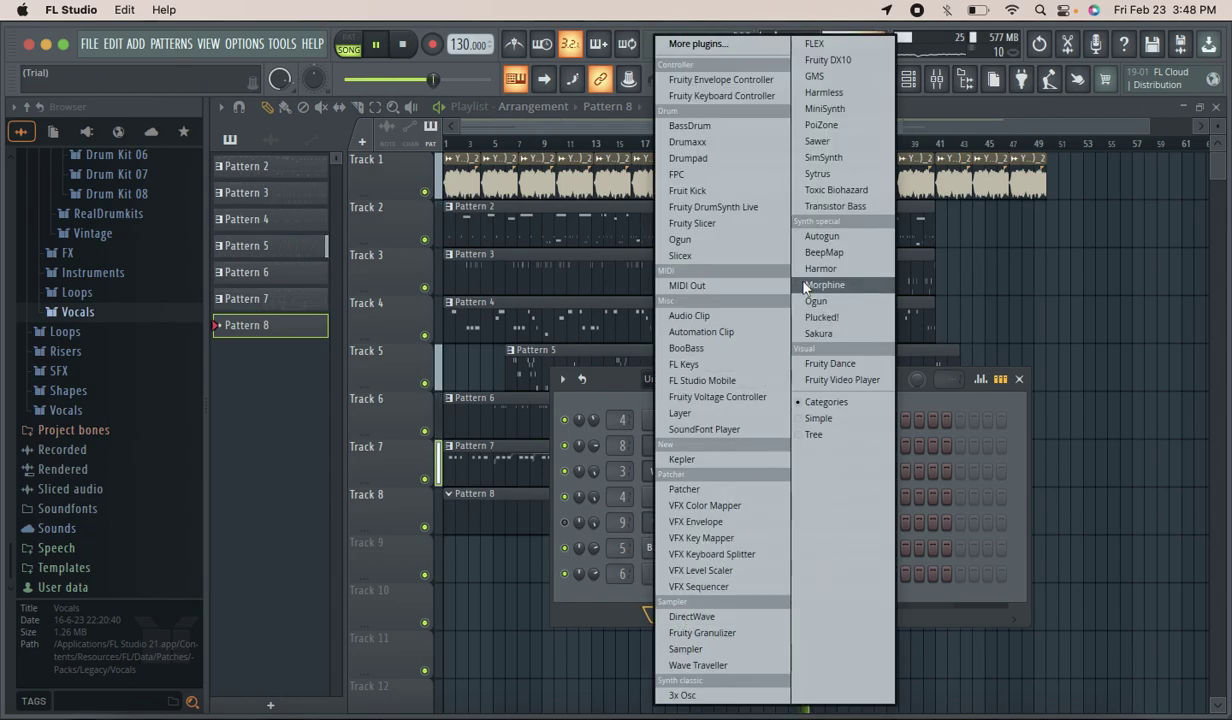
pyautogui.click(855, 173)
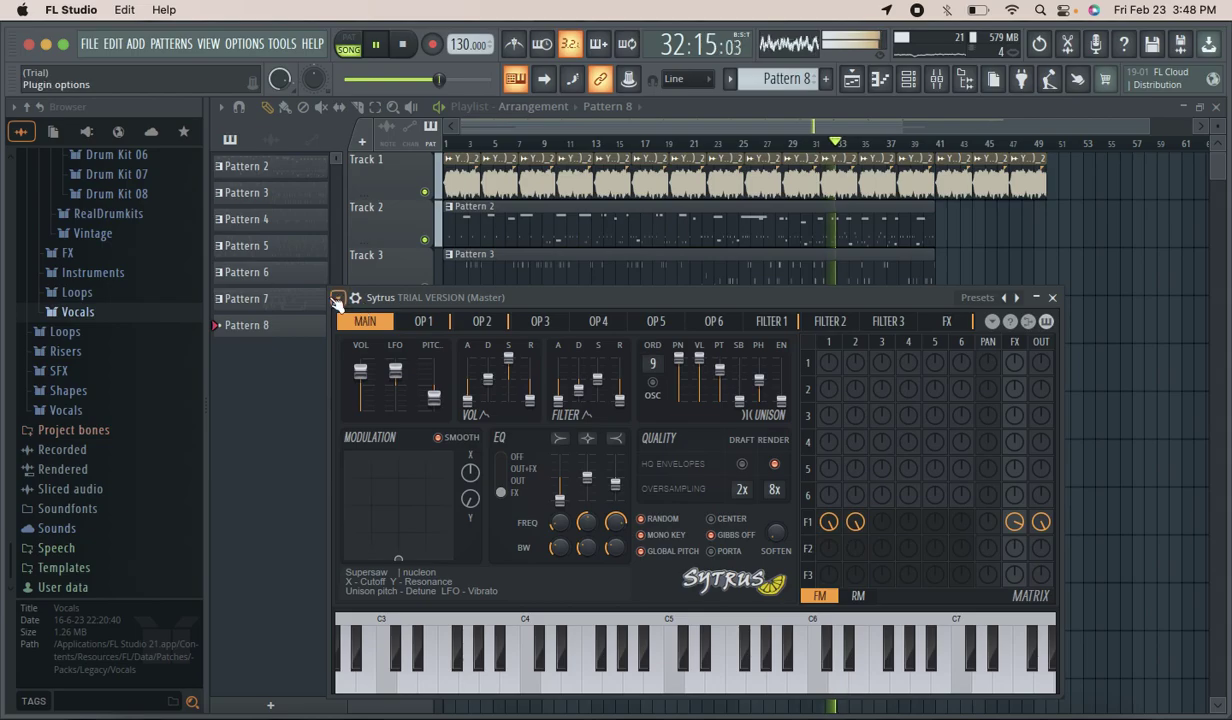
# Load the Ambient echoes preset from Sytrus's Arp presets.
pyautogui.click(338, 298)
pyautogui.click(370, 345)
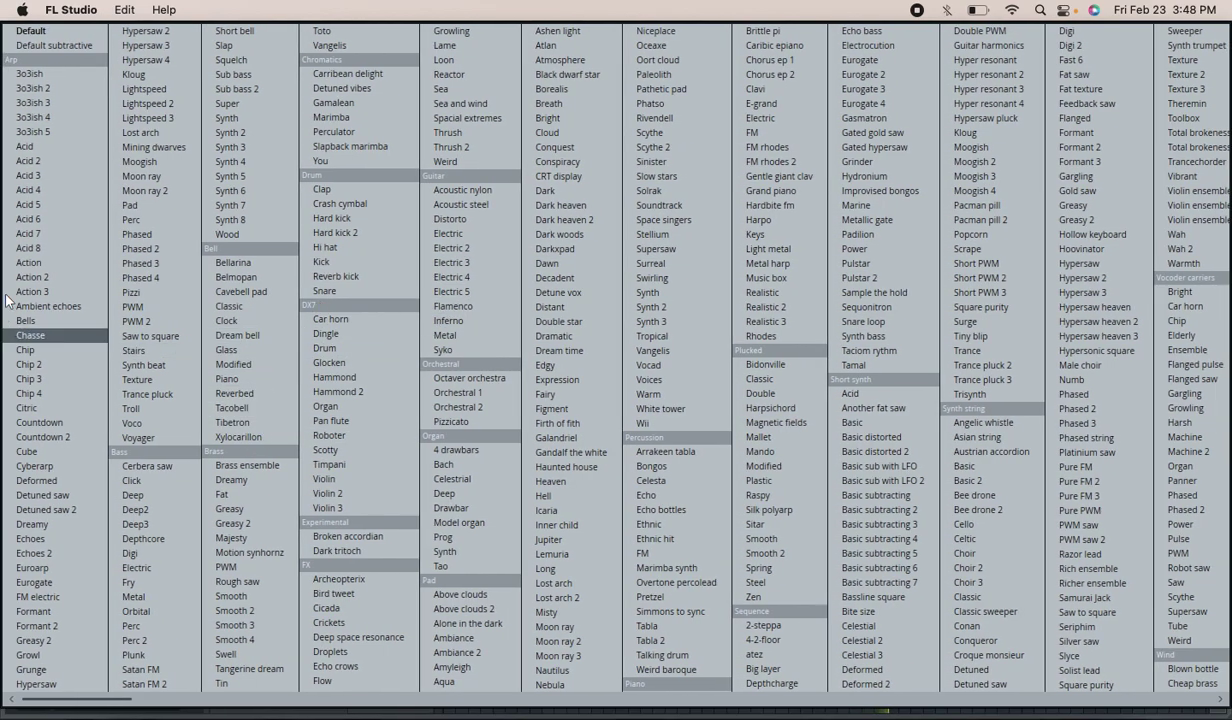
pyautogui.click(58, 308)
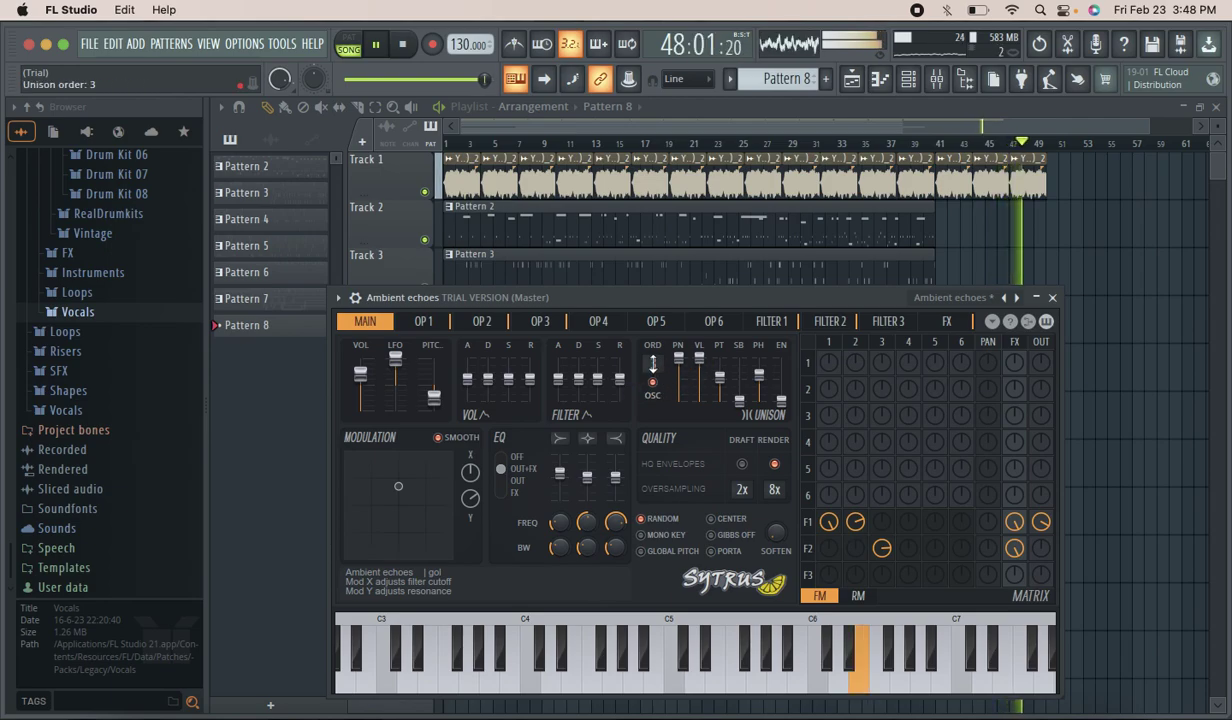
# Route the Ambient echoes channel to mixer insert 8 and lower its channel volume in the channel rack.
pyautogui.moveTo(640, 311); pyautogui.dragTo(427, 186)
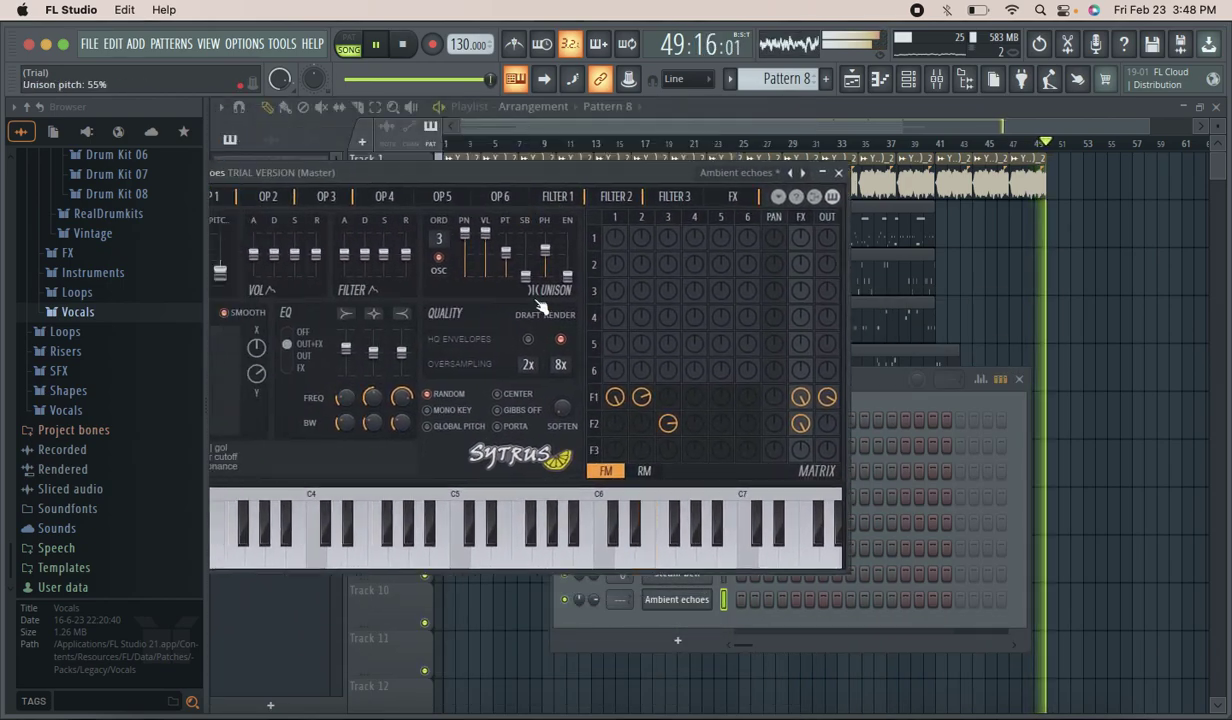
pyautogui.click(594, 605)
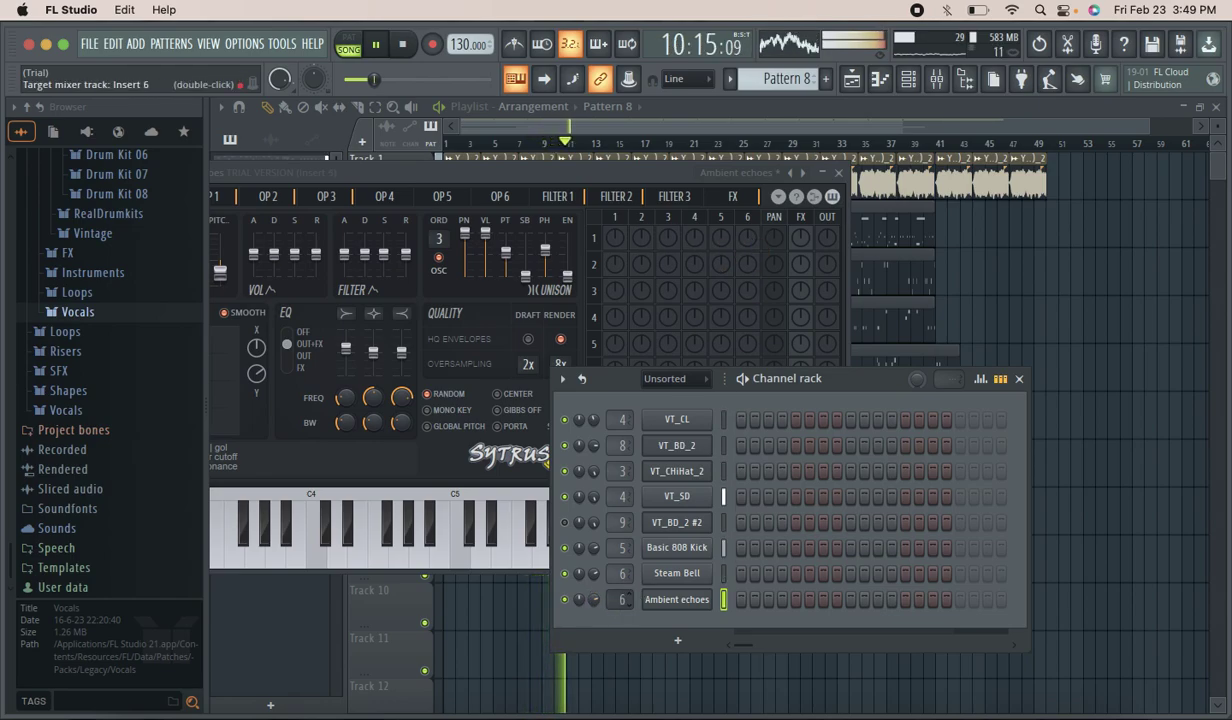
pyautogui.moveTo(595, 600); pyautogui.dragTo(595, 606)
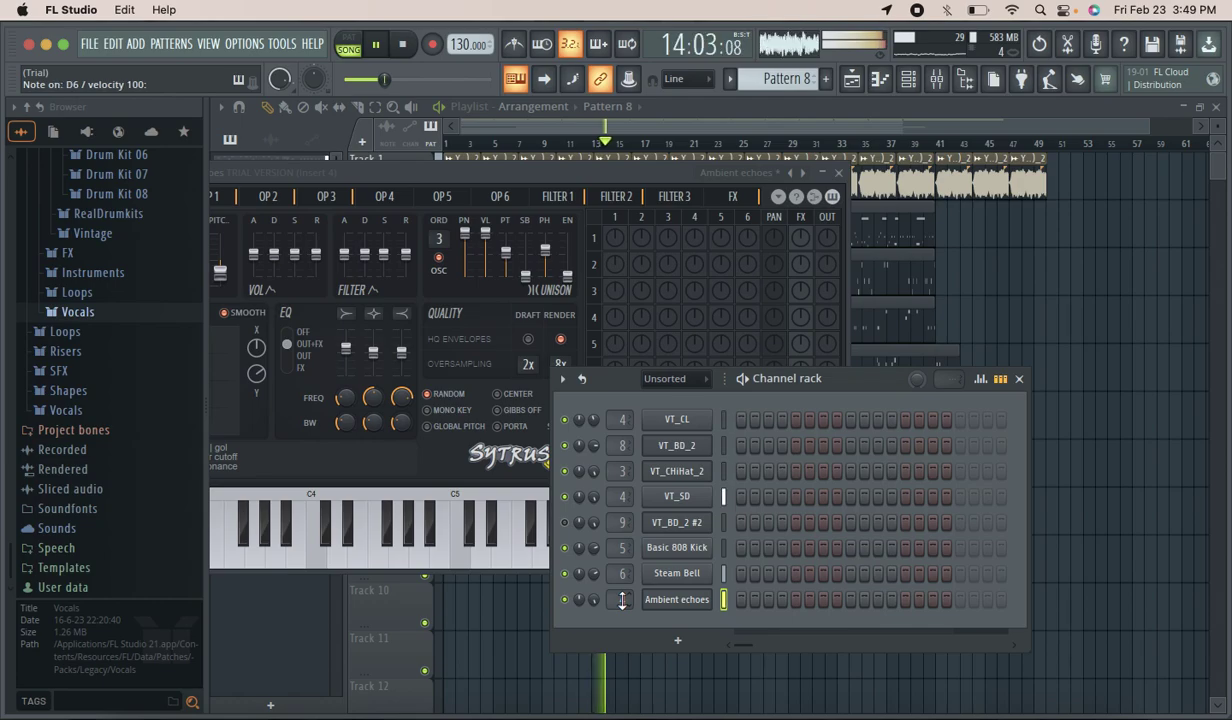
pyautogui.moveTo(620, 600); pyautogui.dragTo(620, 588)
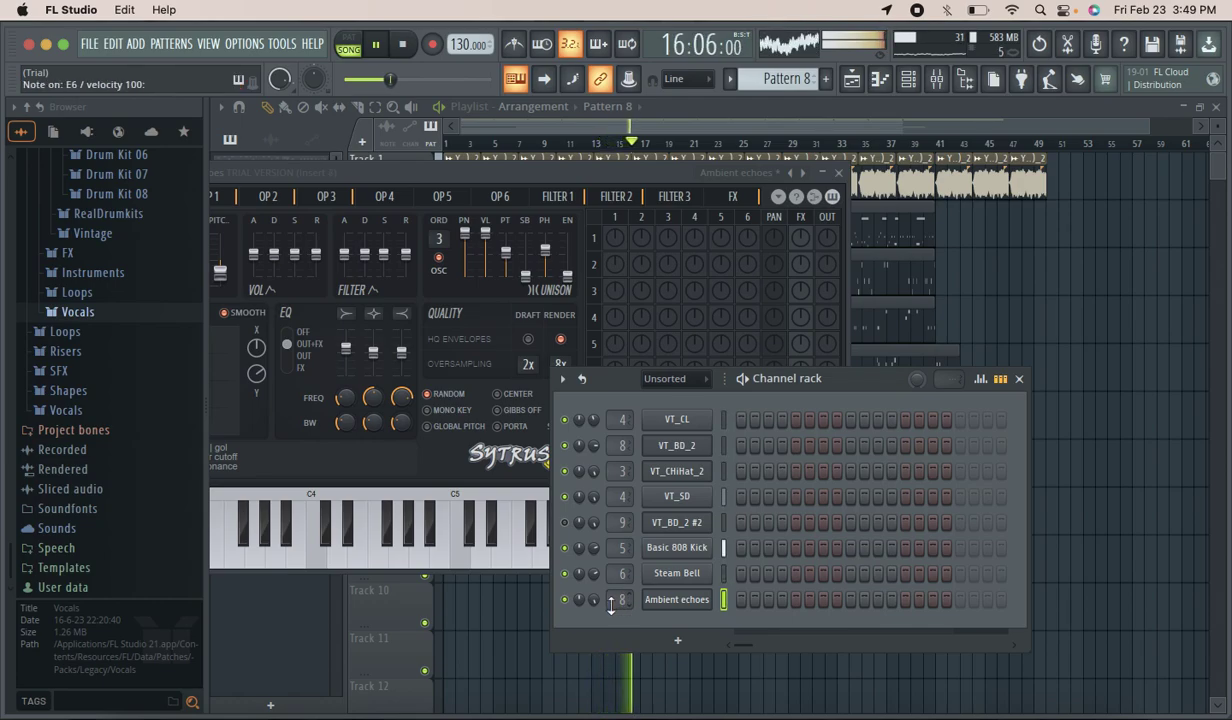
pyautogui.moveTo(596, 598); pyautogui.dragTo(600, 594)
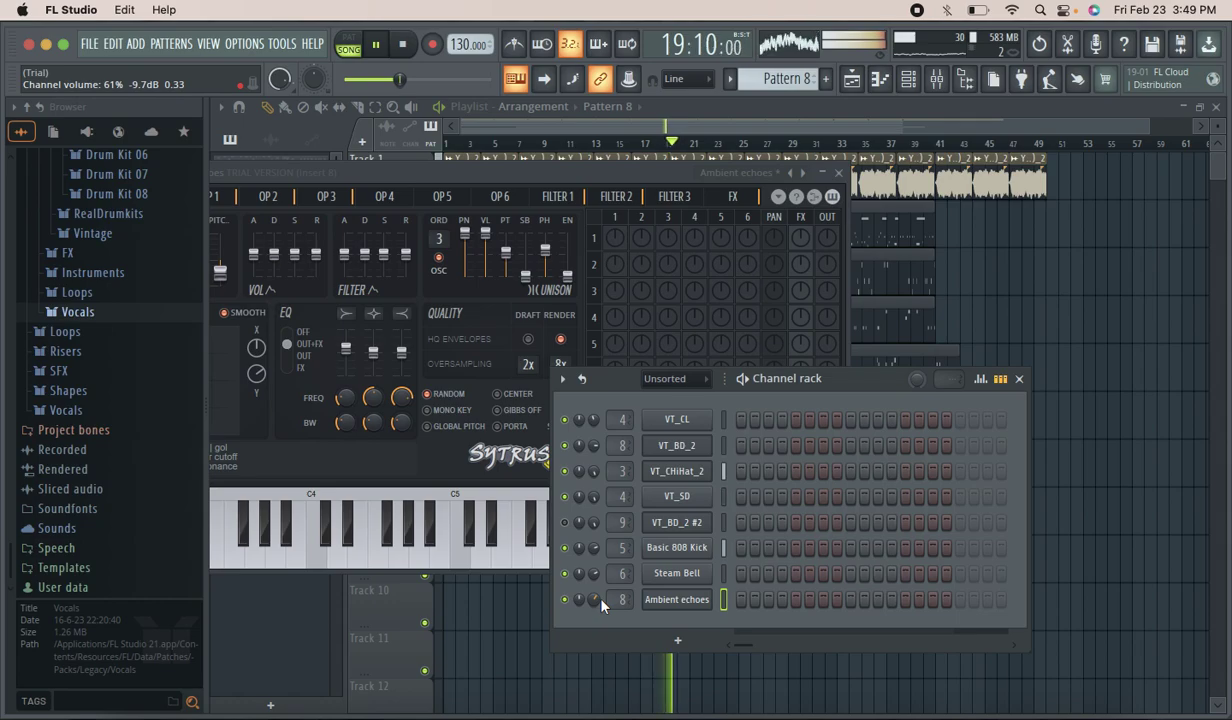
pyautogui.scroll(-6, 594, 598)
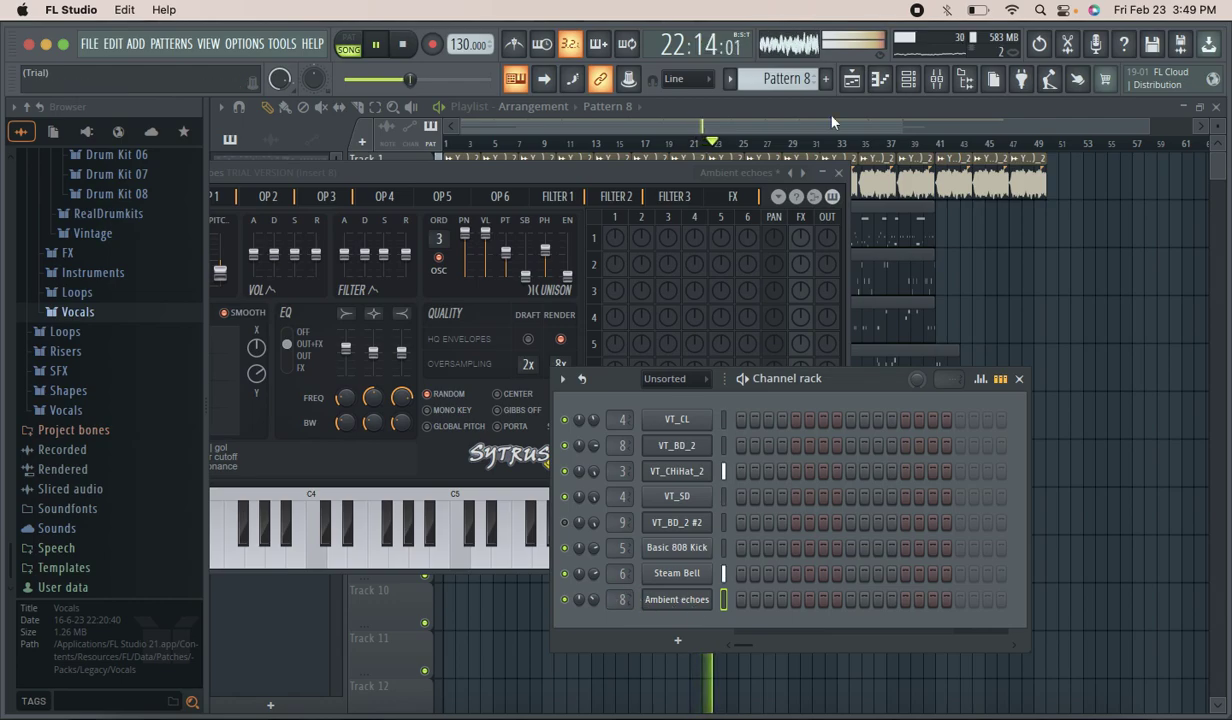
# Disable the first Fruity Blood Overdrive on mixer insert 8, adjust the last Maximus slot's mix level and return to the playlist.
pyautogui.click(937, 80)
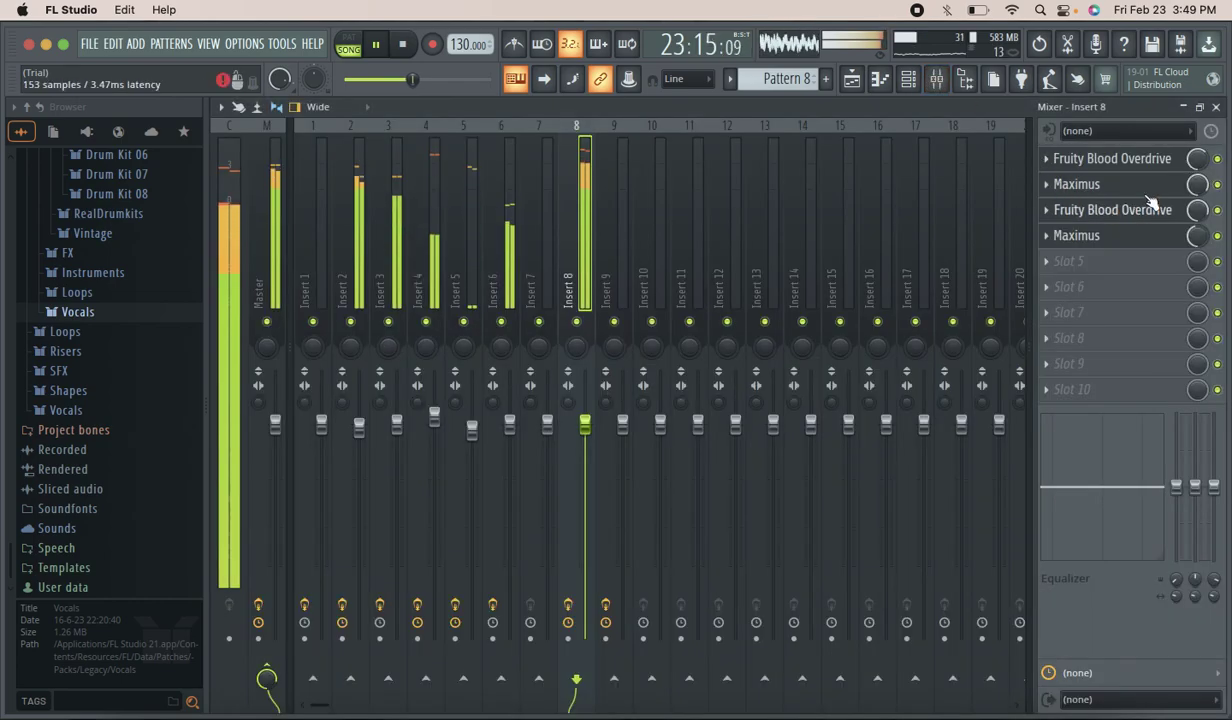
pyautogui.moveTo(1200, 162); pyautogui.dragTo(1200, 222)
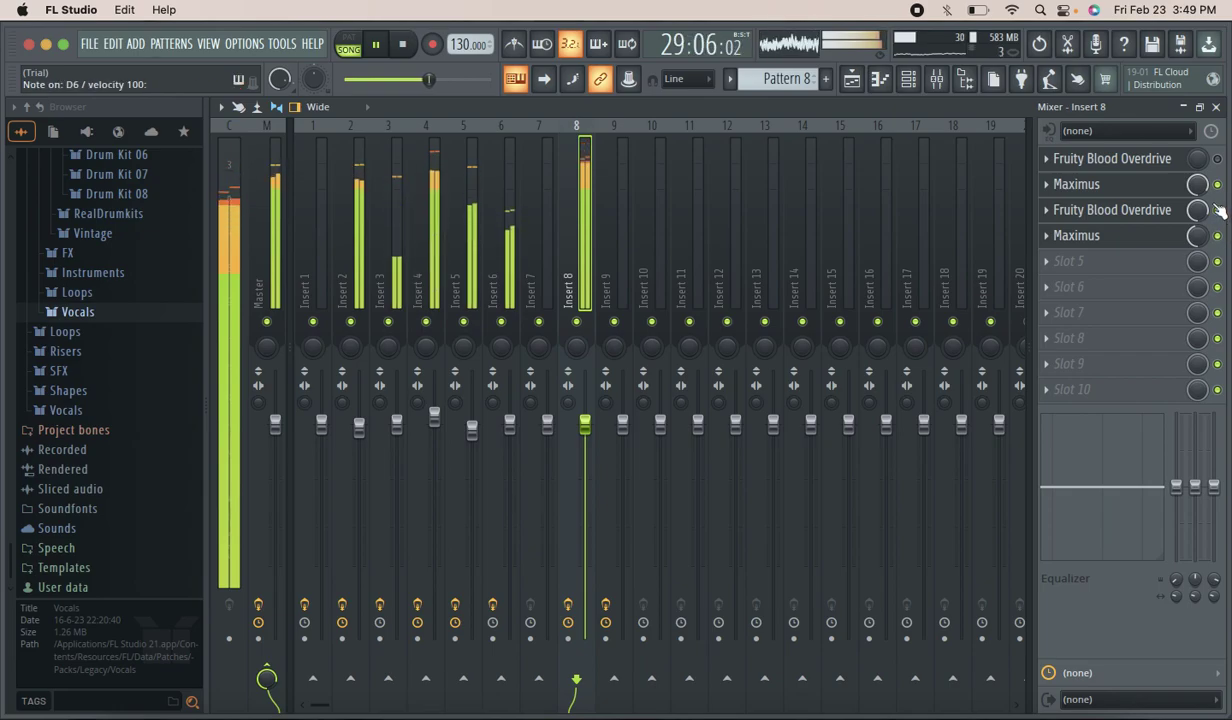
pyautogui.moveTo(1205, 255); pyautogui.dragTo(1205, 285)
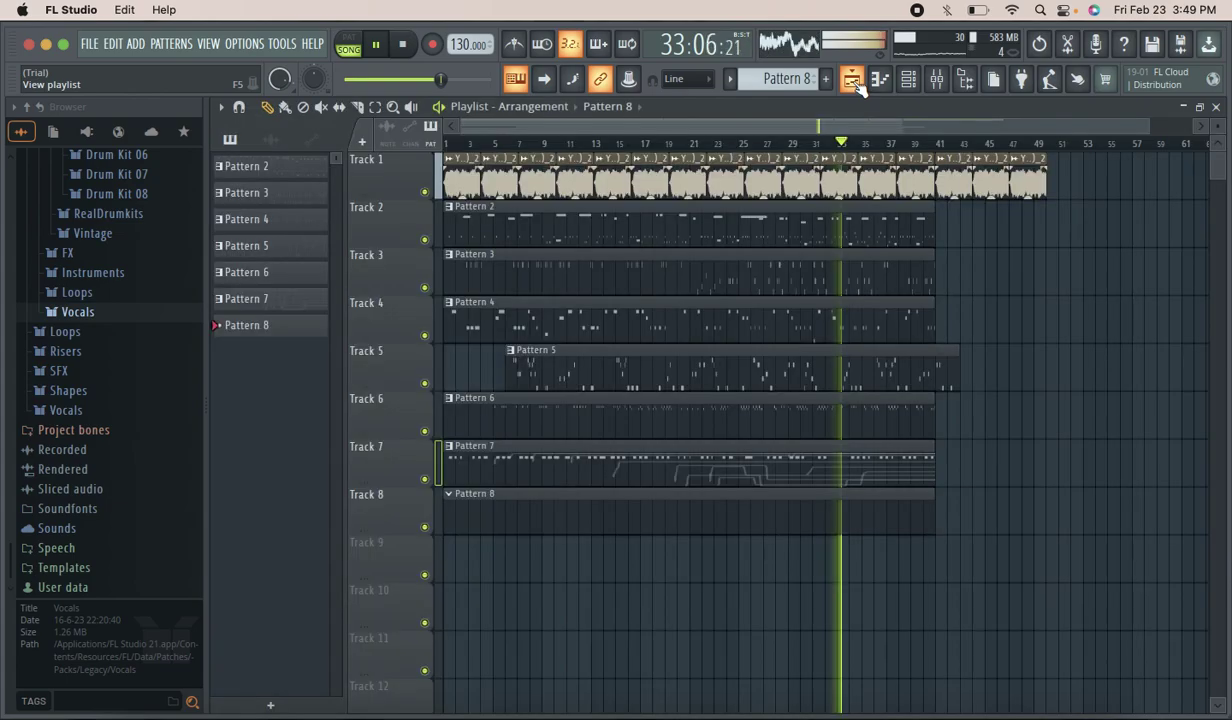
pyautogui.click(854, 84)
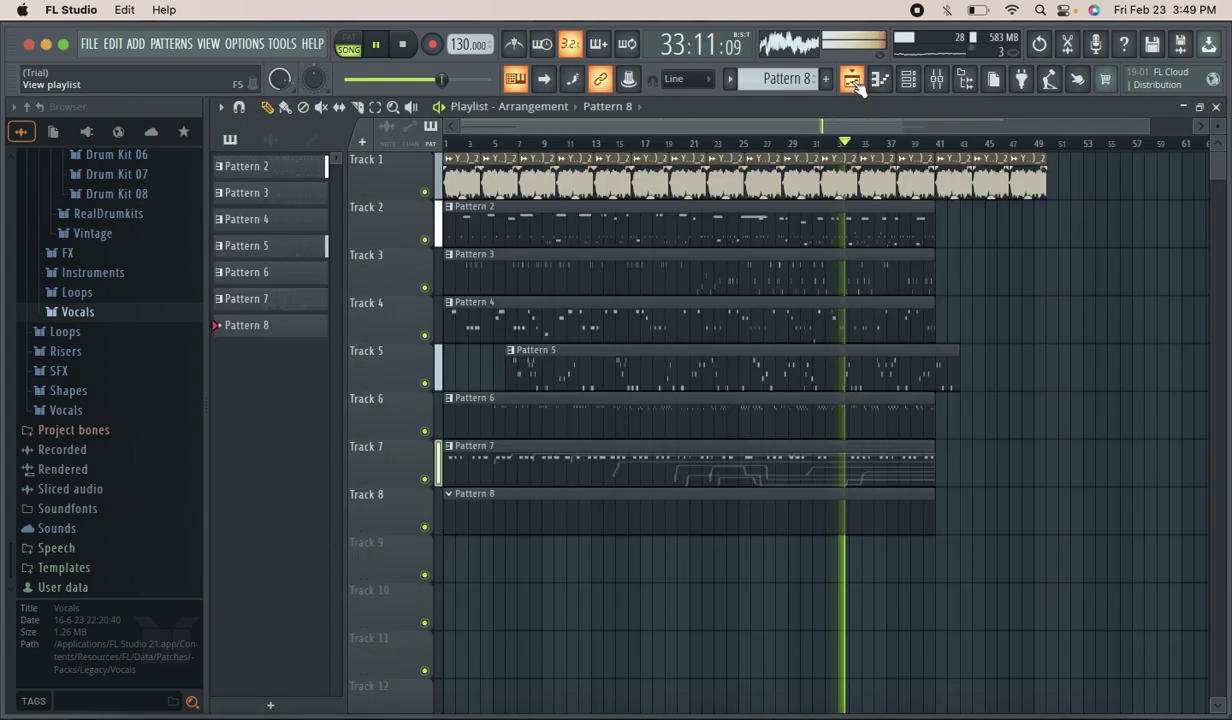
# Open the Ambient echoes synth from the channel rack to check its settings and minimise its window.
pyautogui.click(908, 81)
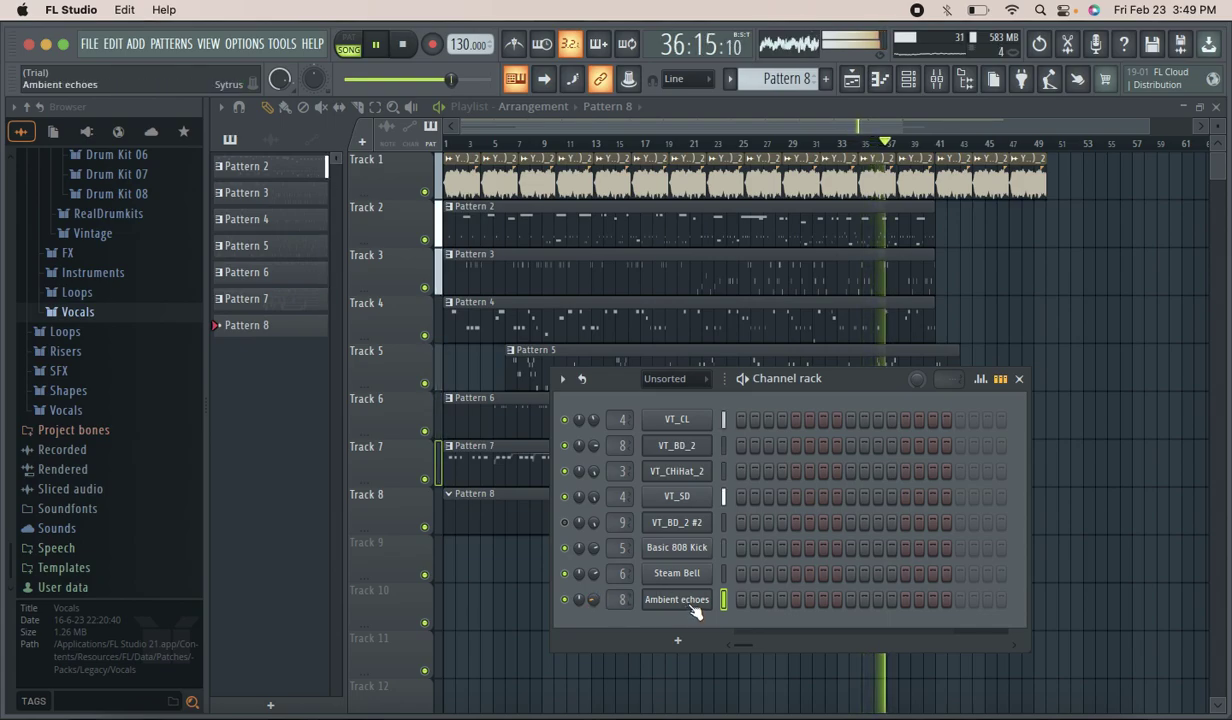
pyautogui.click(693, 600)
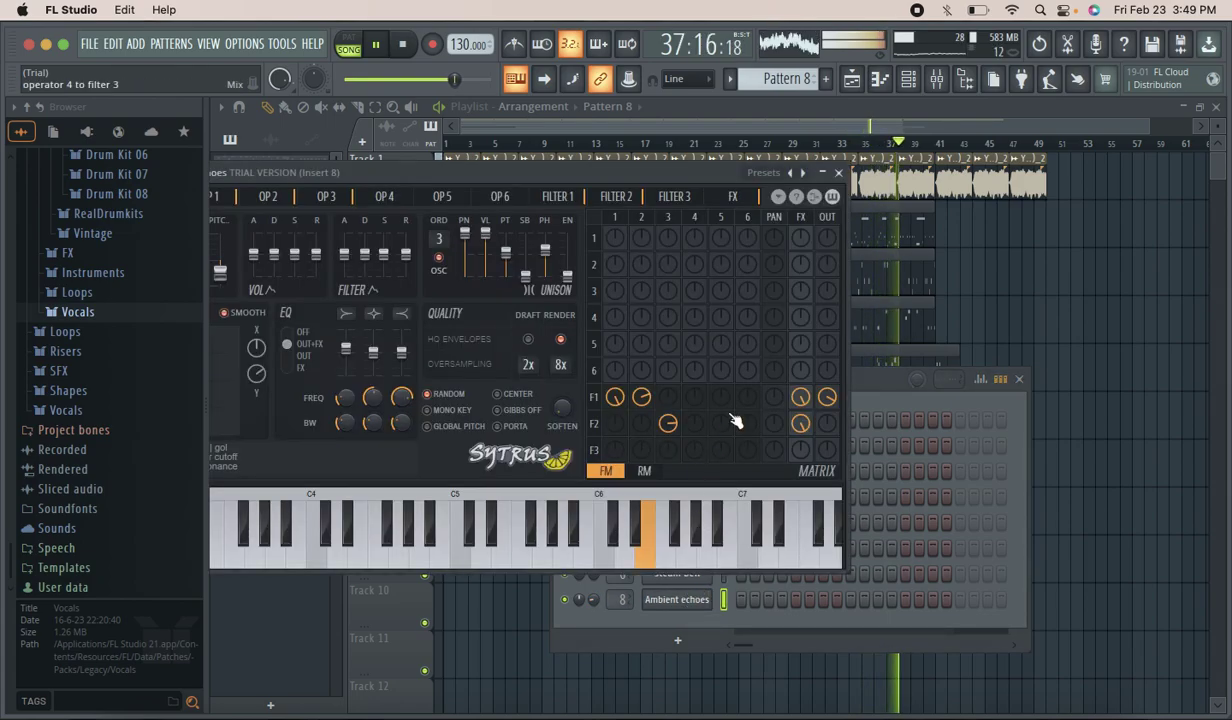
pyautogui.click(822, 172)
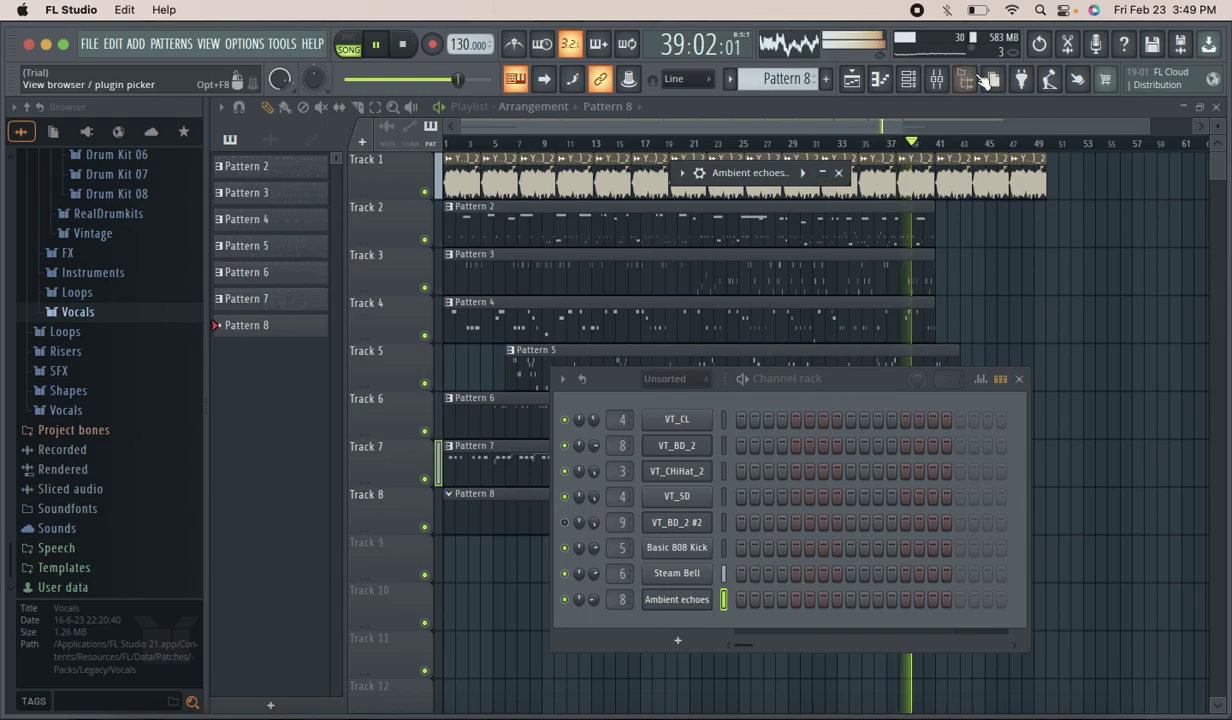
pyautogui.click(918, 90)
pyautogui.click(918, 90)
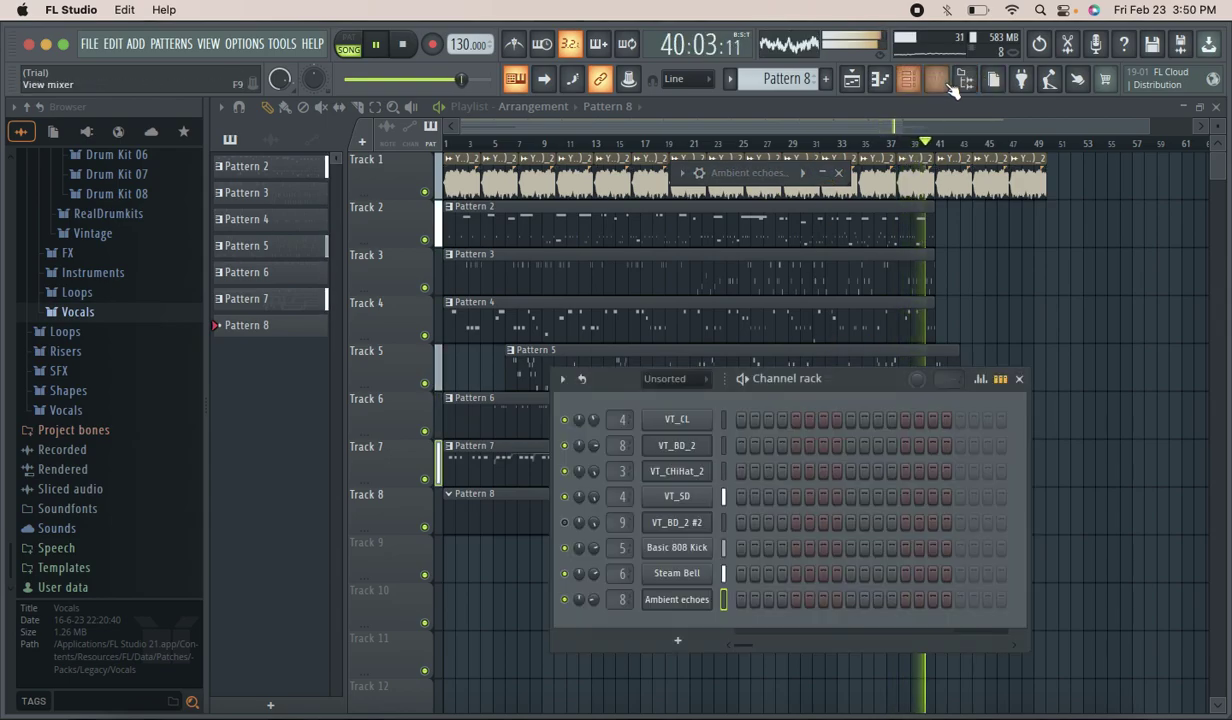
# Pull mixer insert 8's fader well down, with its last Maximus slot mixed at 100%, and return to the playlist.
pyautogui.click(945, 88)
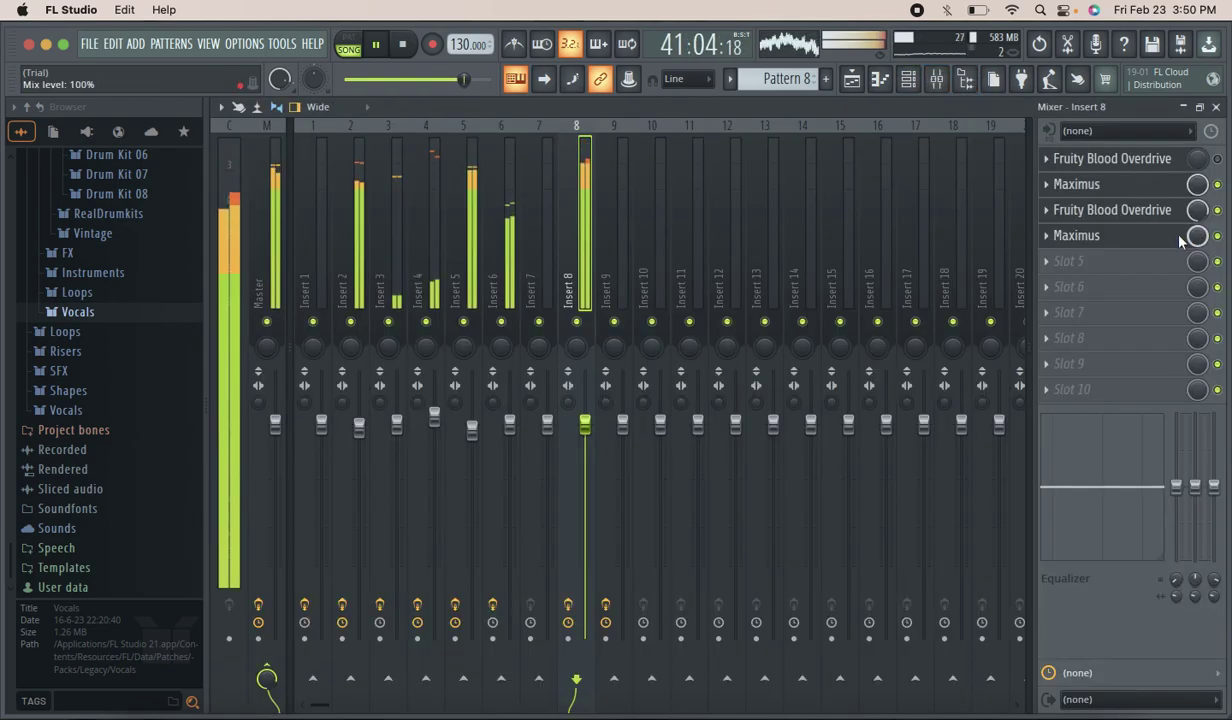
pyautogui.moveTo(585, 424); pyautogui.dragTo(586, 502)
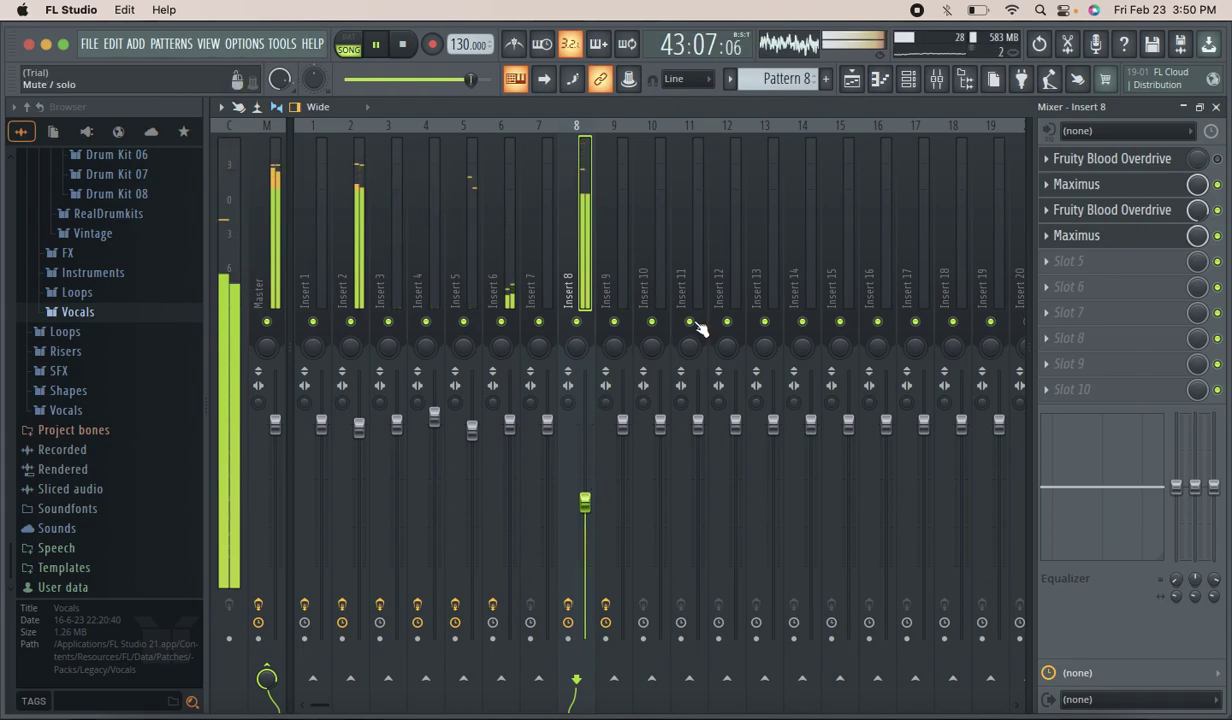
pyautogui.click(851, 79)
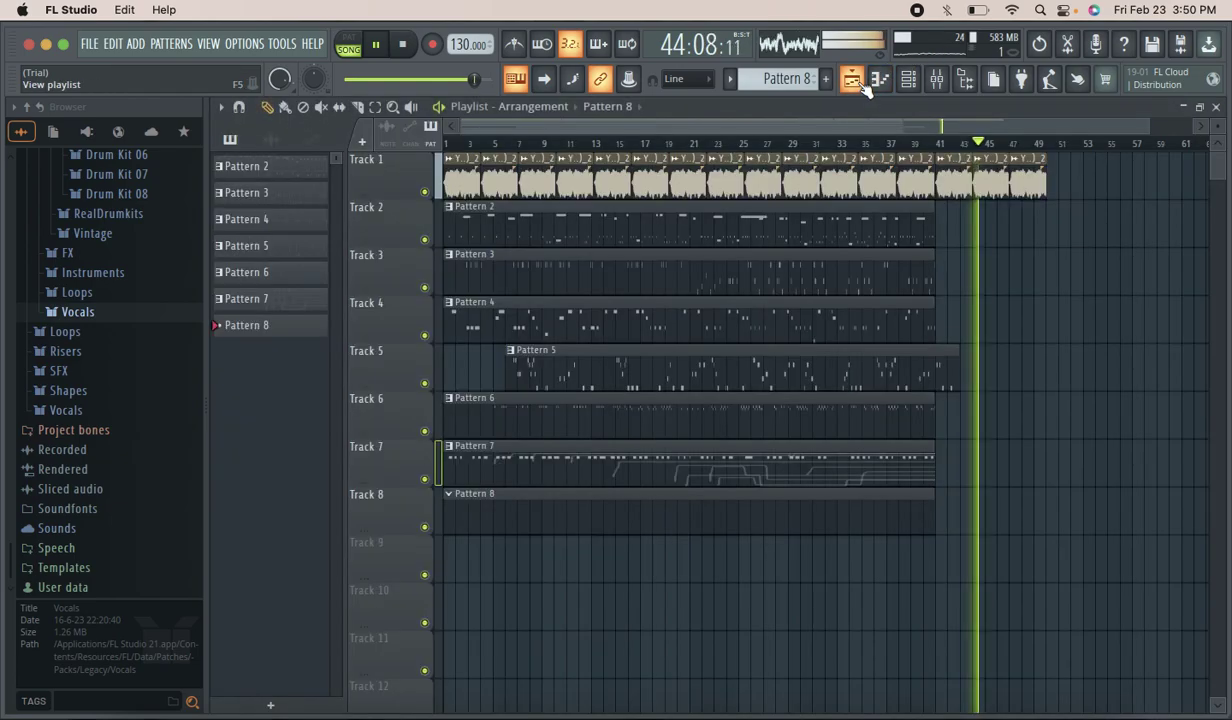
# Record an Ambient echoes part into Pattern 8 from the song start and extend its Track 8 clip to 49 bars.
pyautogui.click(402, 45)
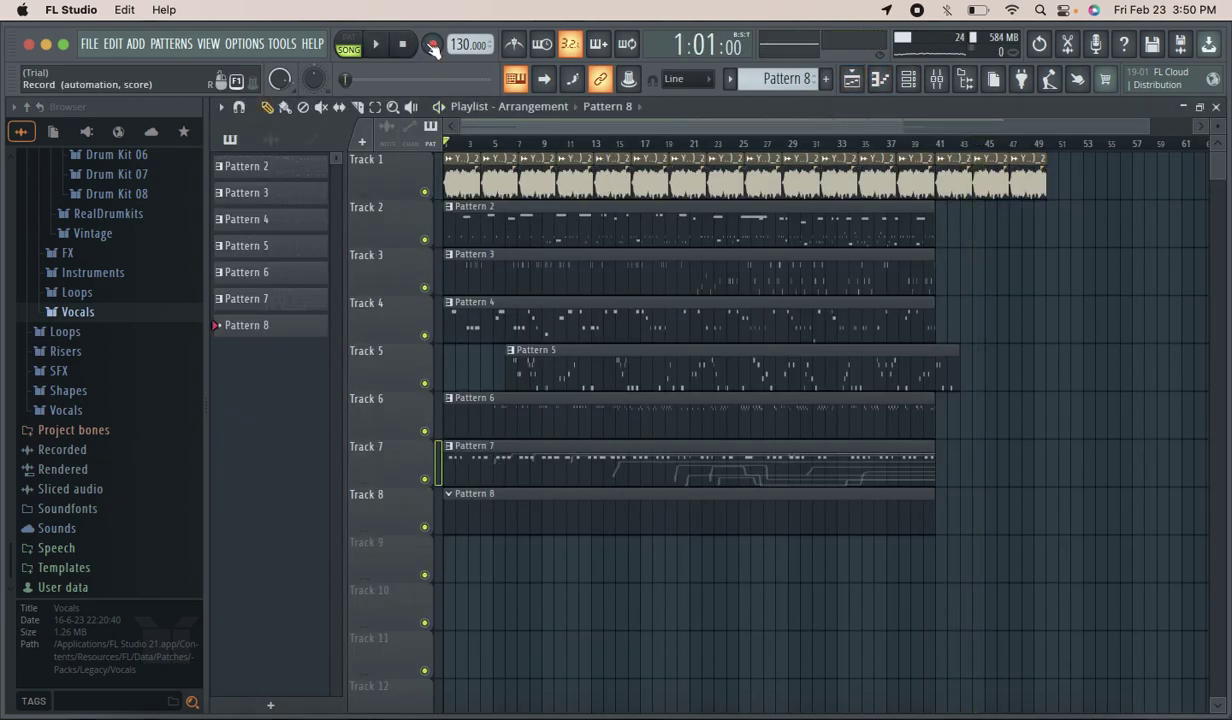
pyautogui.click(432, 46)
pyautogui.click(609, 461)
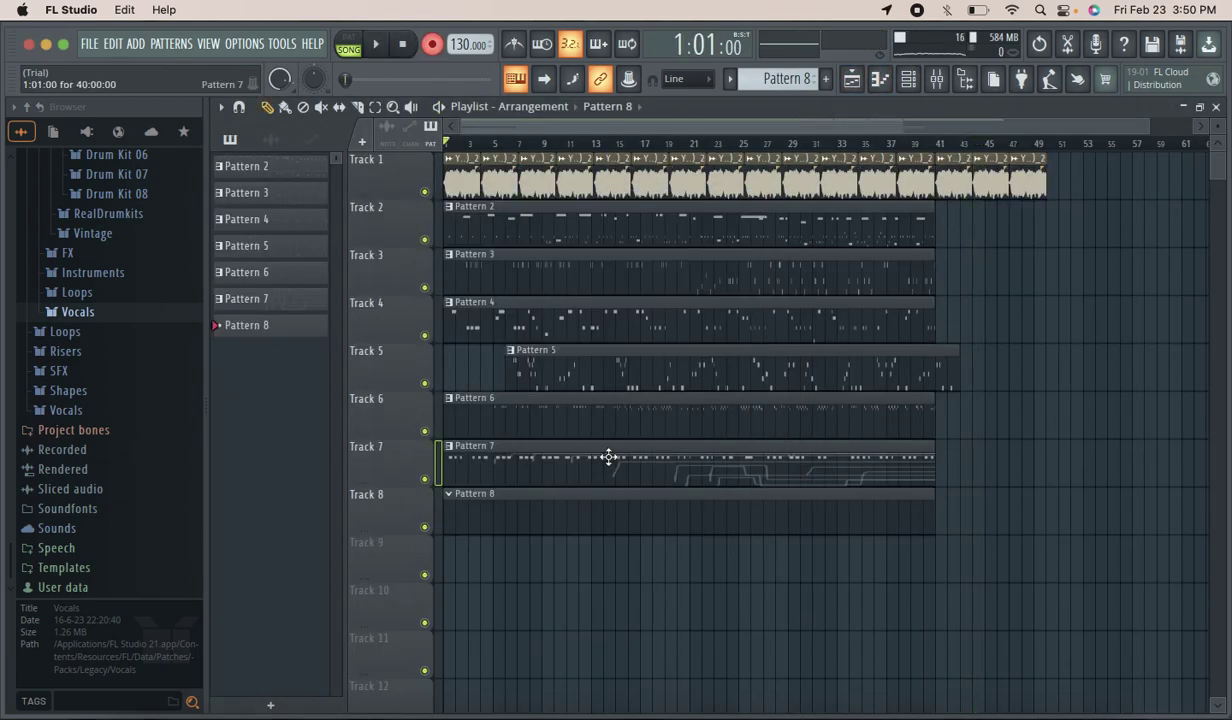
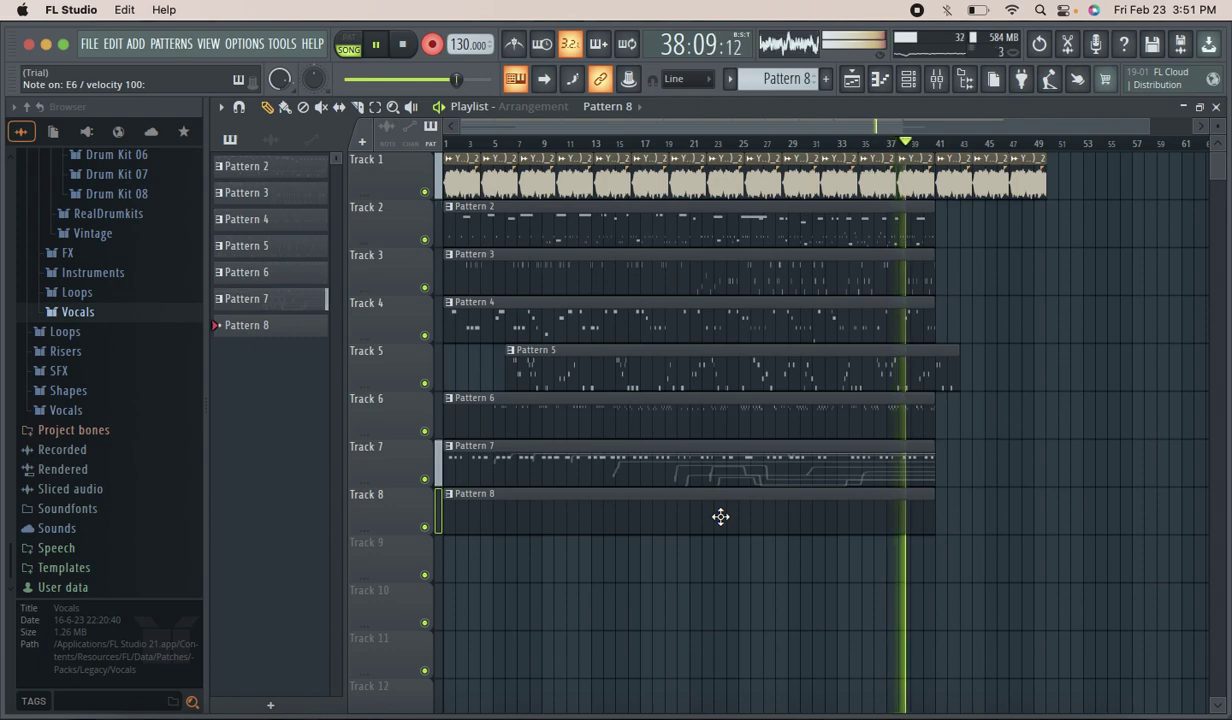
pyautogui.moveTo(935, 514); pyautogui.dragTo(1044, 494)
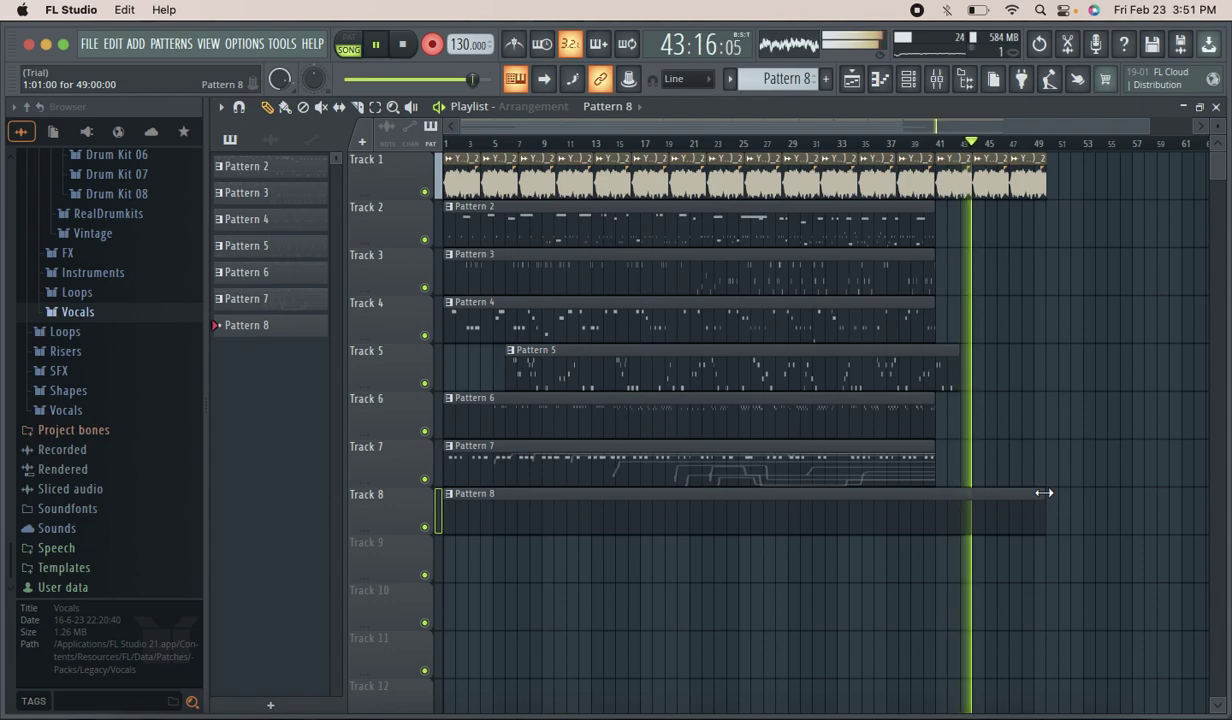
pyautogui.click(432, 45)
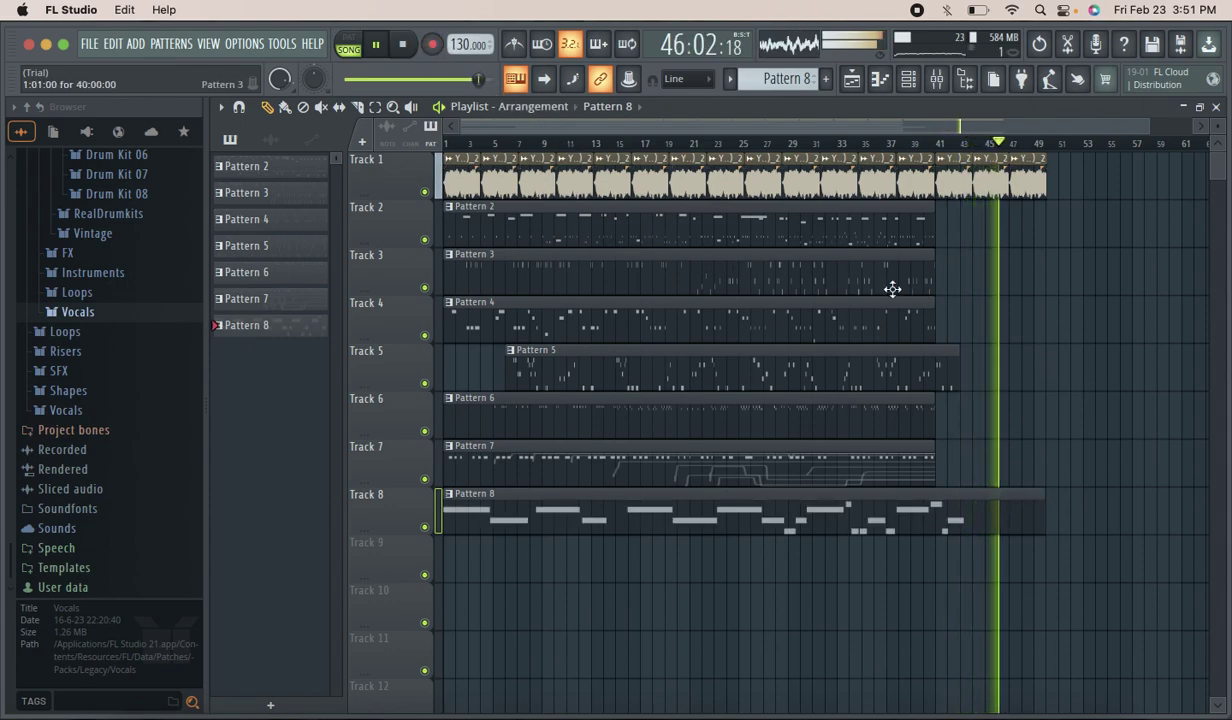
pyautogui.click(406, 47)
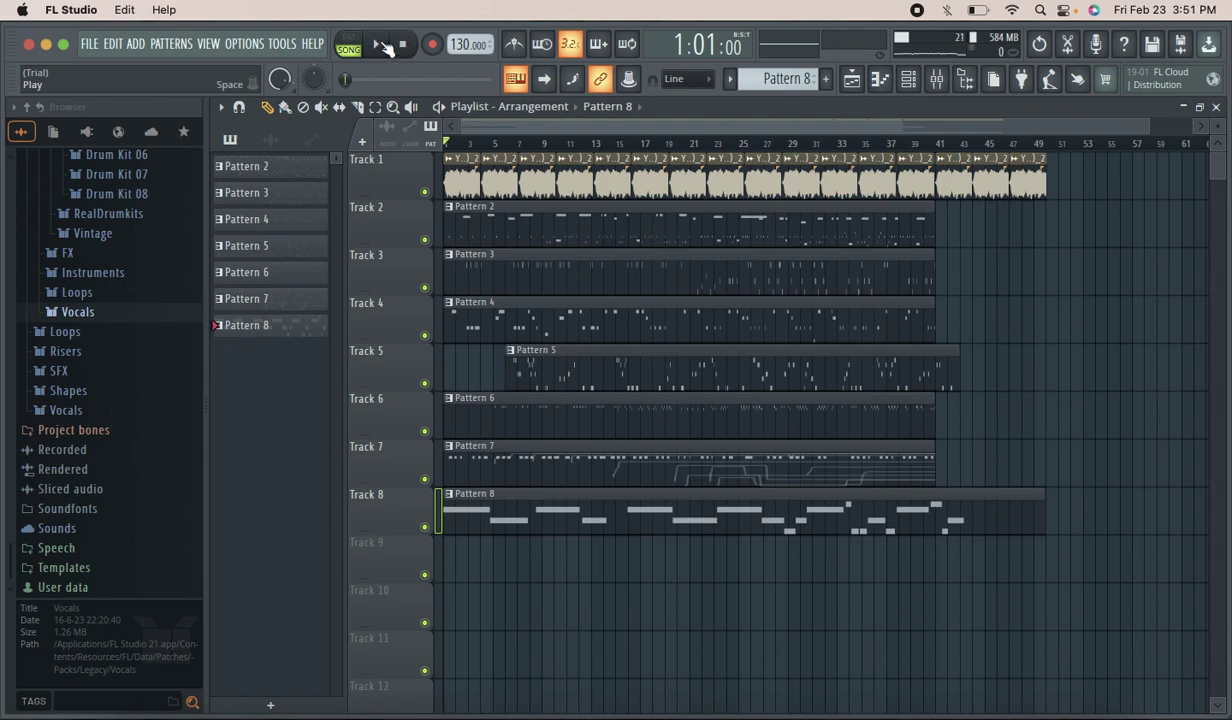
# Play the song and lower the main volume inside the Ambient echoes Sytrus synth, closing its window when finished.
pyautogui.click(385, 45)
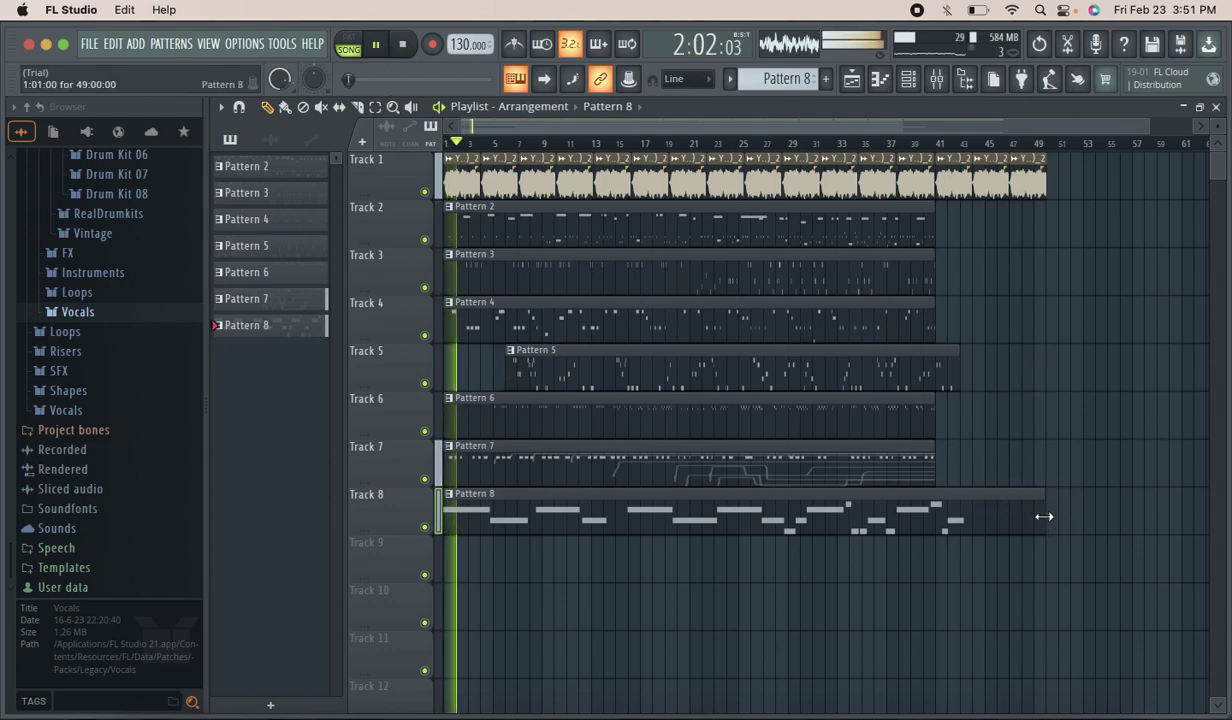
pyautogui.click(910, 79)
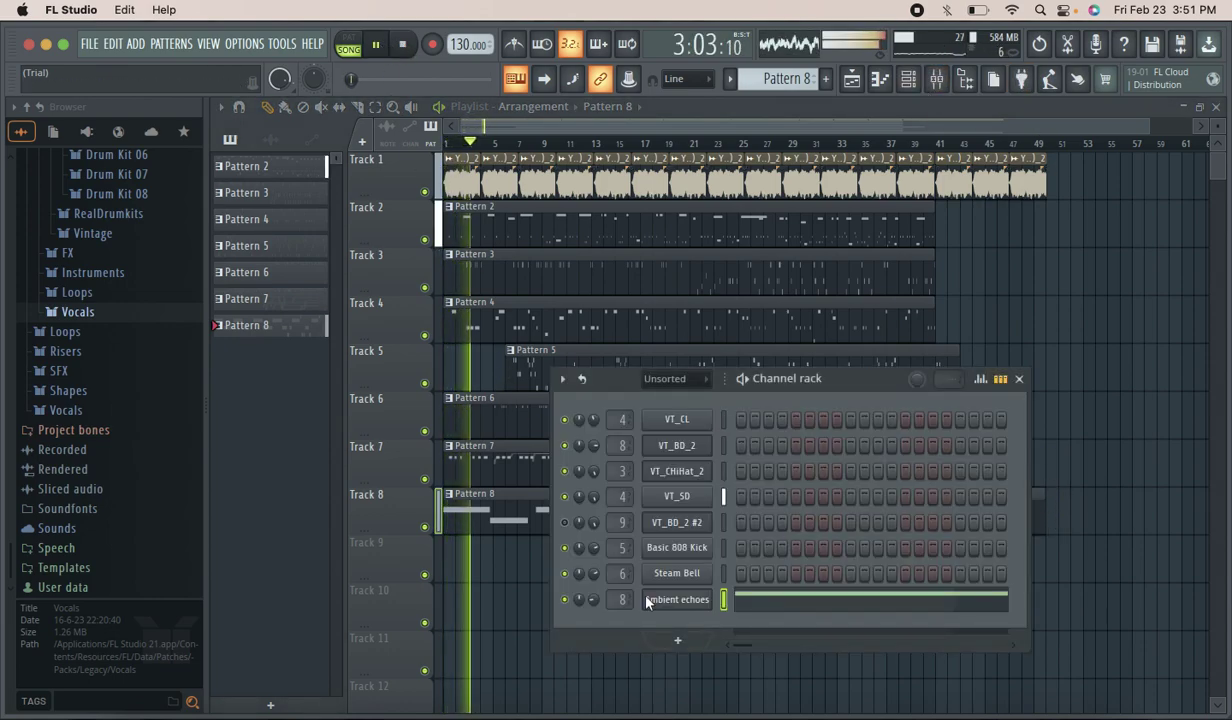
pyautogui.click(688, 605)
pyautogui.click(688, 605)
pyautogui.click(688, 605)
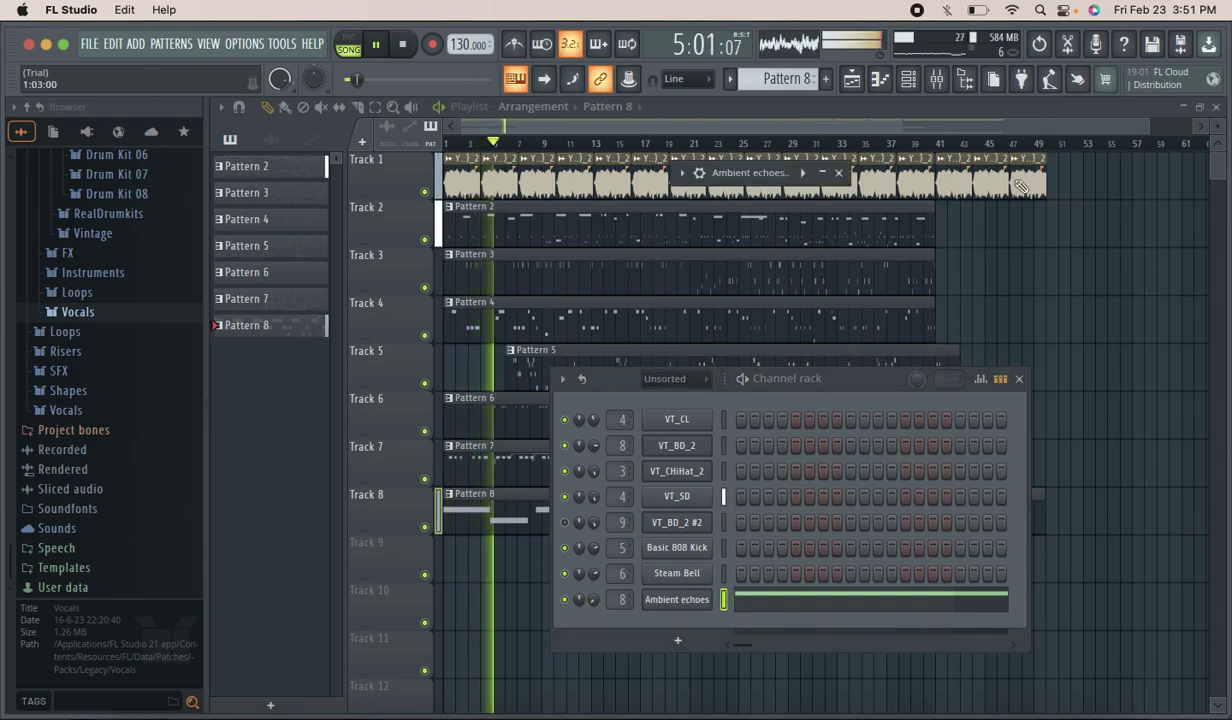
pyautogui.click(824, 174)
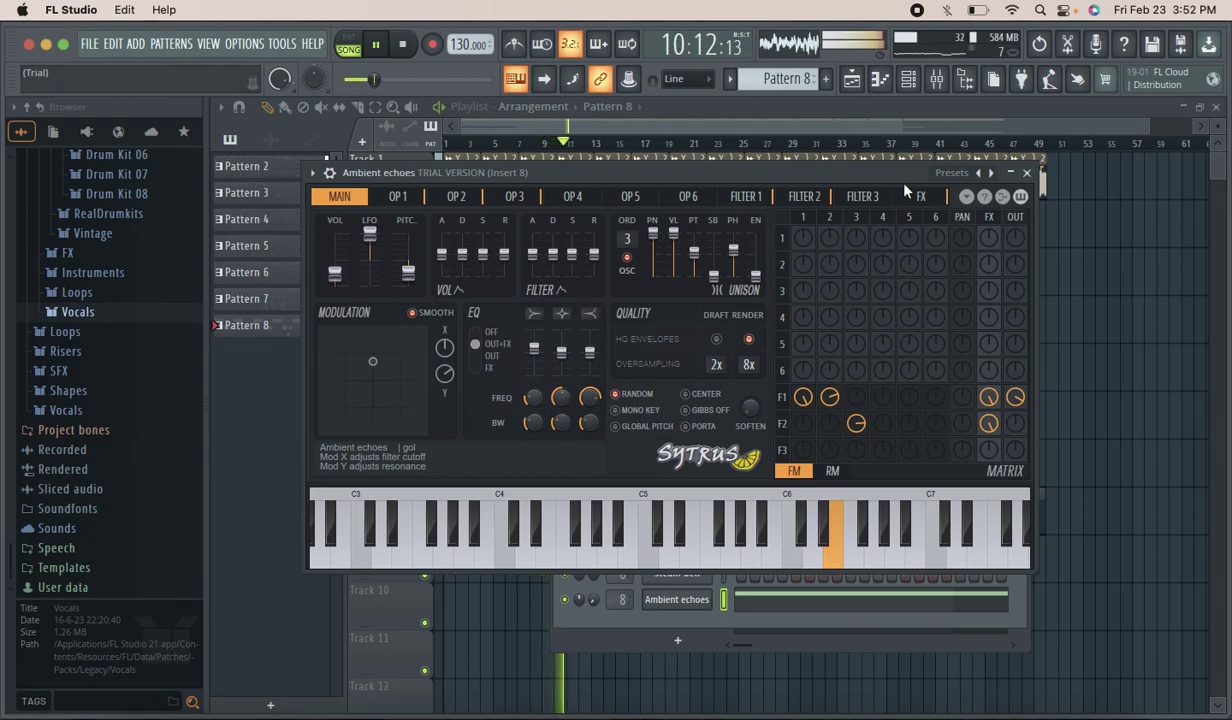
pyautogui.click(1031, 173)
# Rebalance the mixer faders by lowering inserts 8, 3 and 4, slightly raising insert 2 and raising insert 5.
pyautogui.click(936, 79)
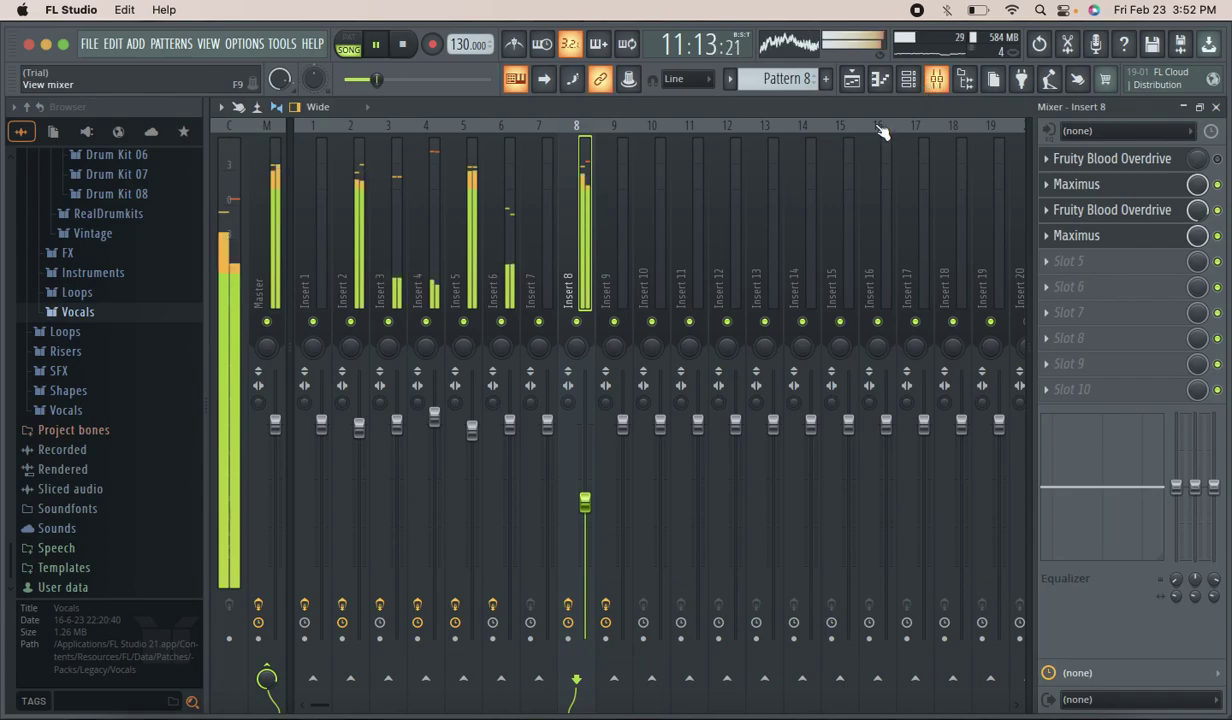
pyautogui.moveTo(578, 492); pyautogui.dragTo(585, 532)
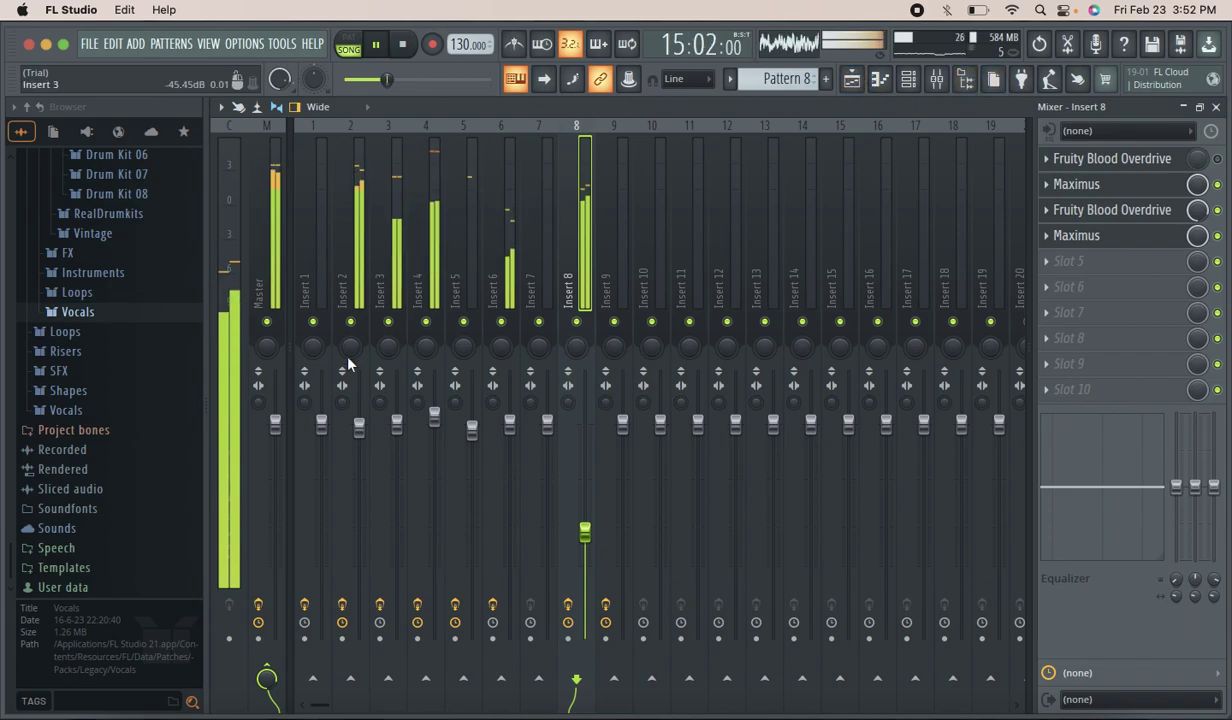
pyautogui.moveTo(359, 428); pyautogui.dragTo(359, 416)
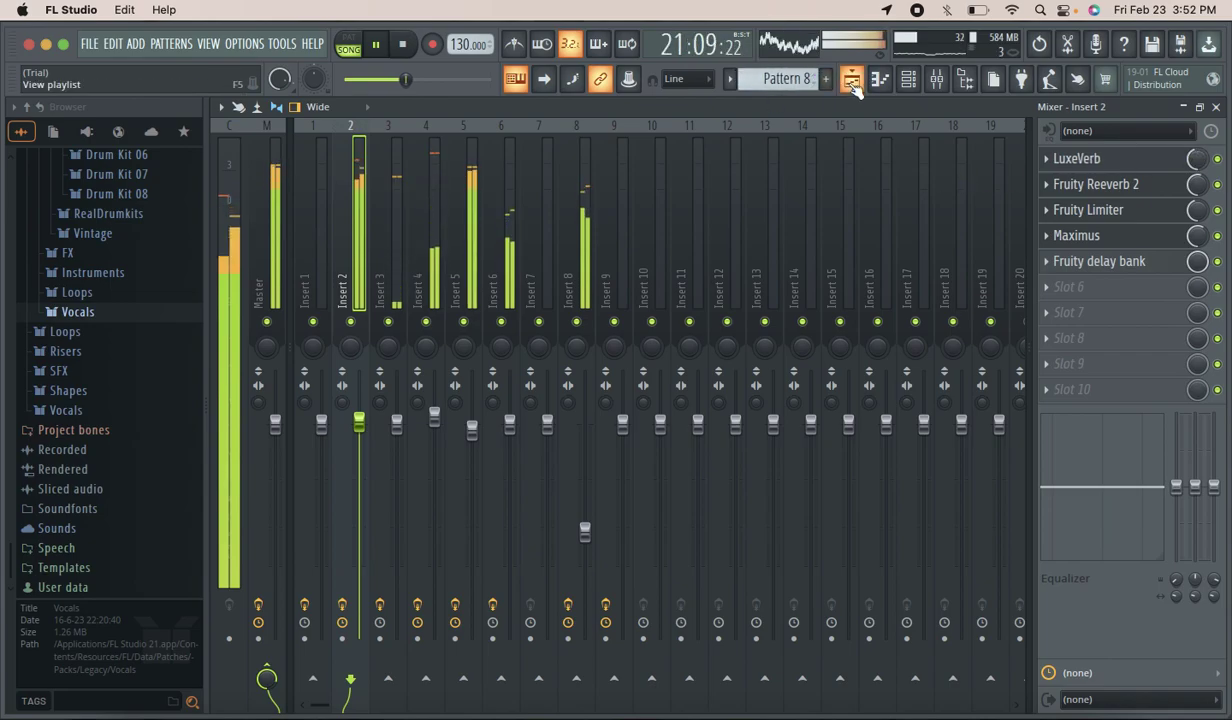
pyautogui.moveTo(397, 423); pyautogui.dragTo(397, 386)
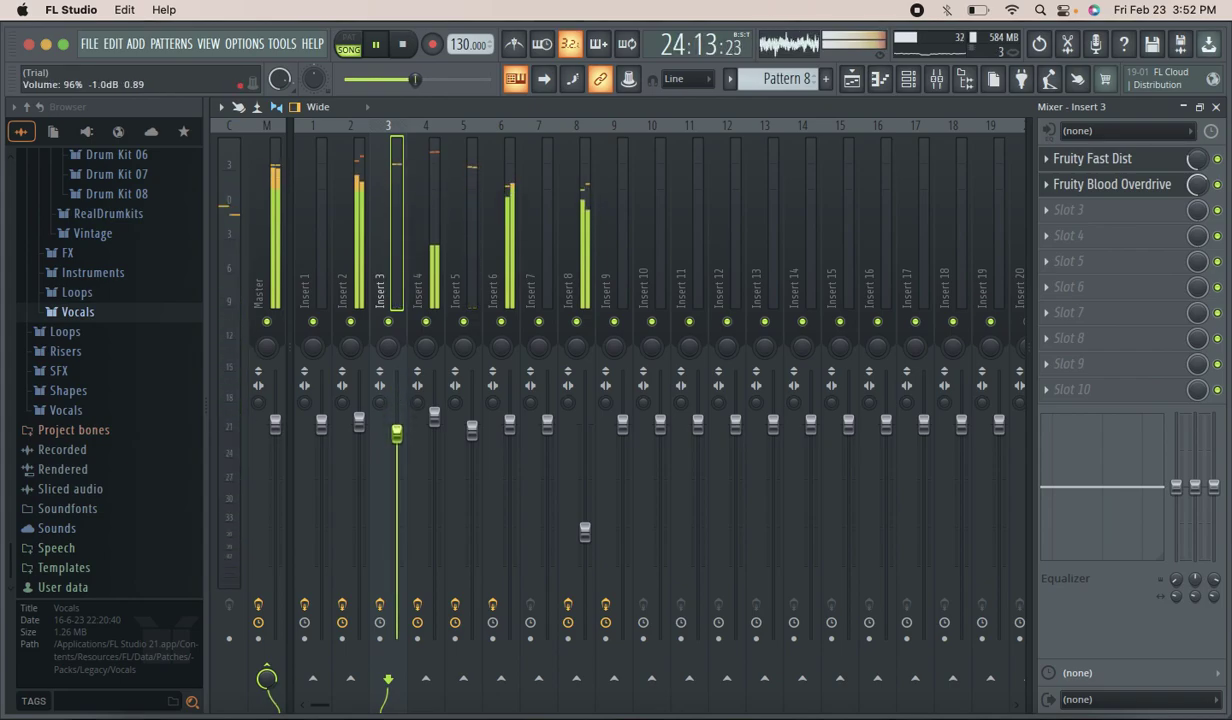
pyautogui.moveTo(401, 456); pyautogui.dragTo(471, 400)
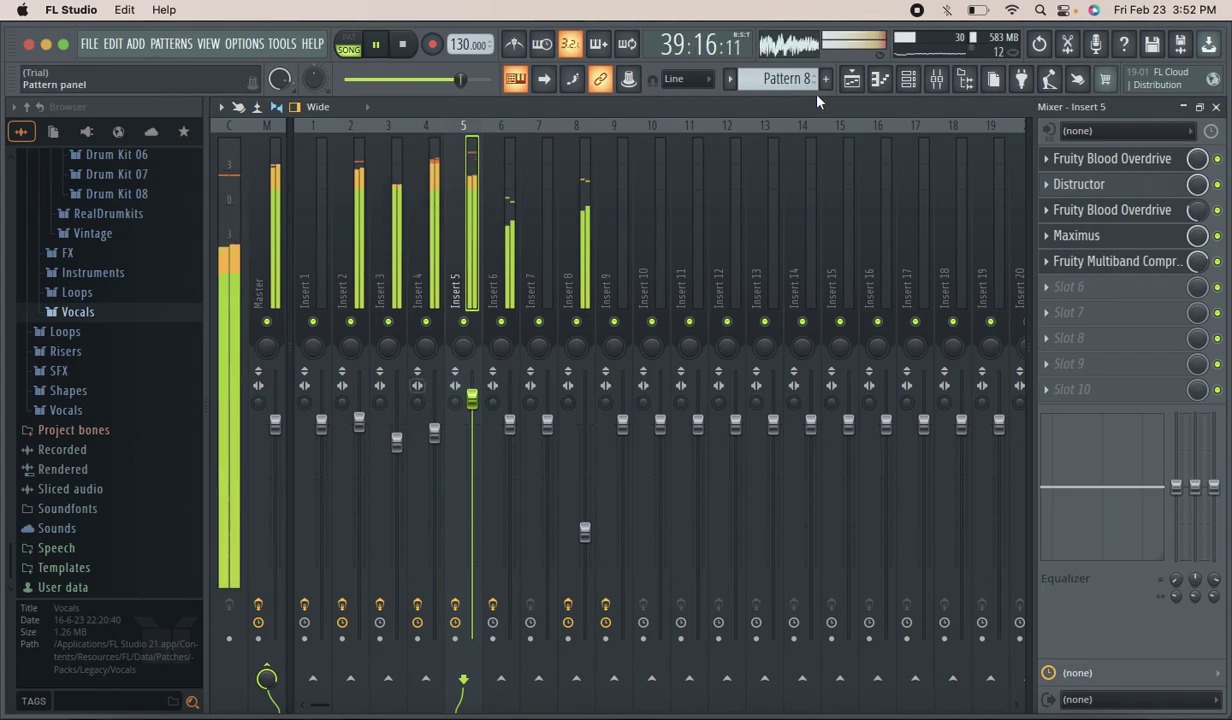
# Set the channel volume of the Track 1 audio clip to 100% and restart song playback.
pyautogui.click(851, 79)
pyautogui.doubleClick(541, 180)
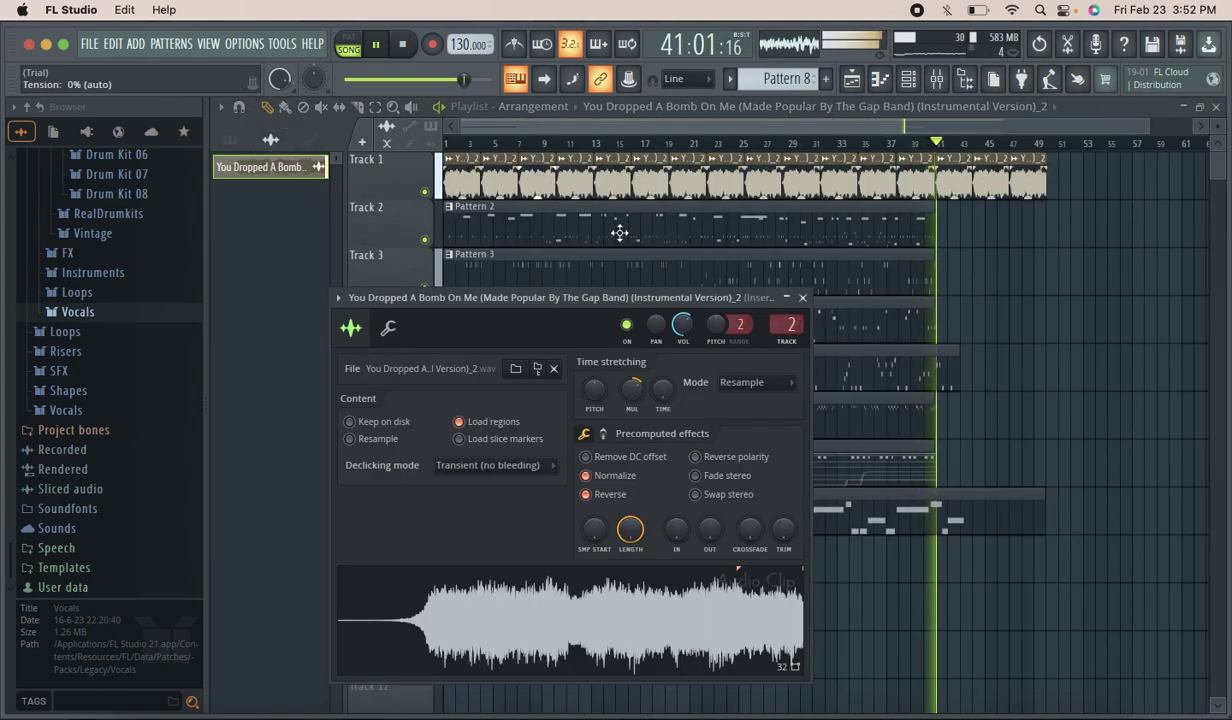
pyautogui.moveTo(684, 325); pyautogui.dragTo(684, 314)
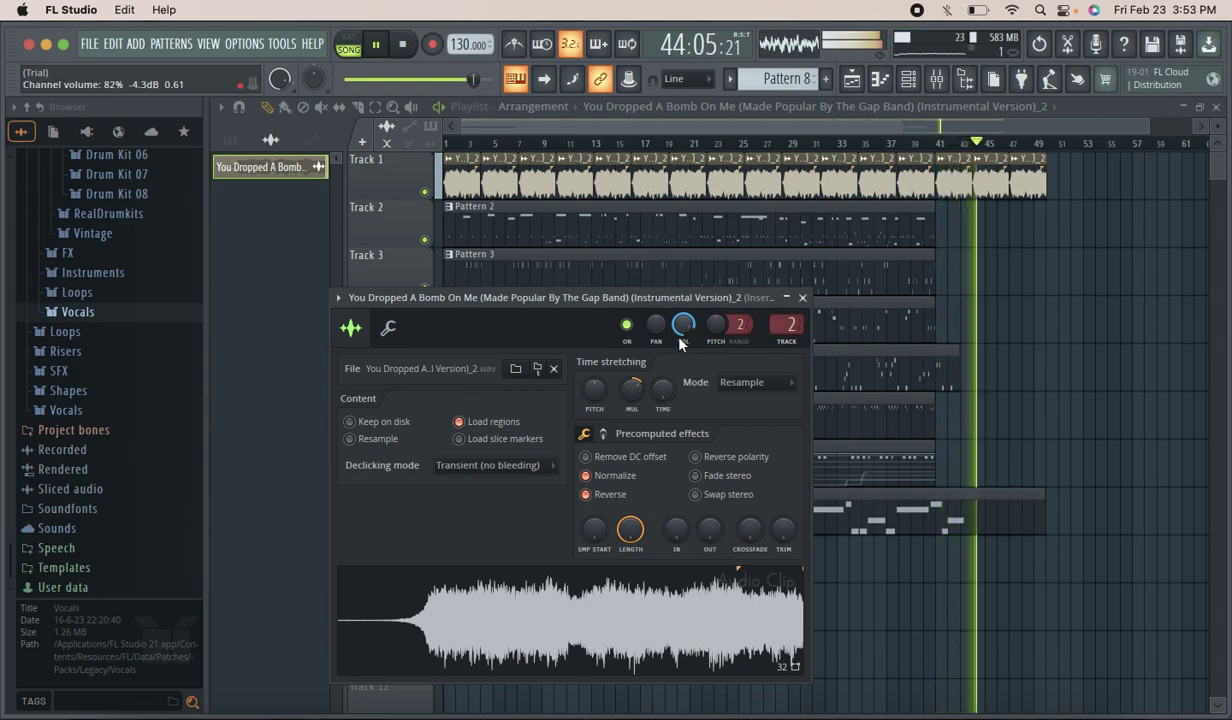
pyautogui.click(405, 44)
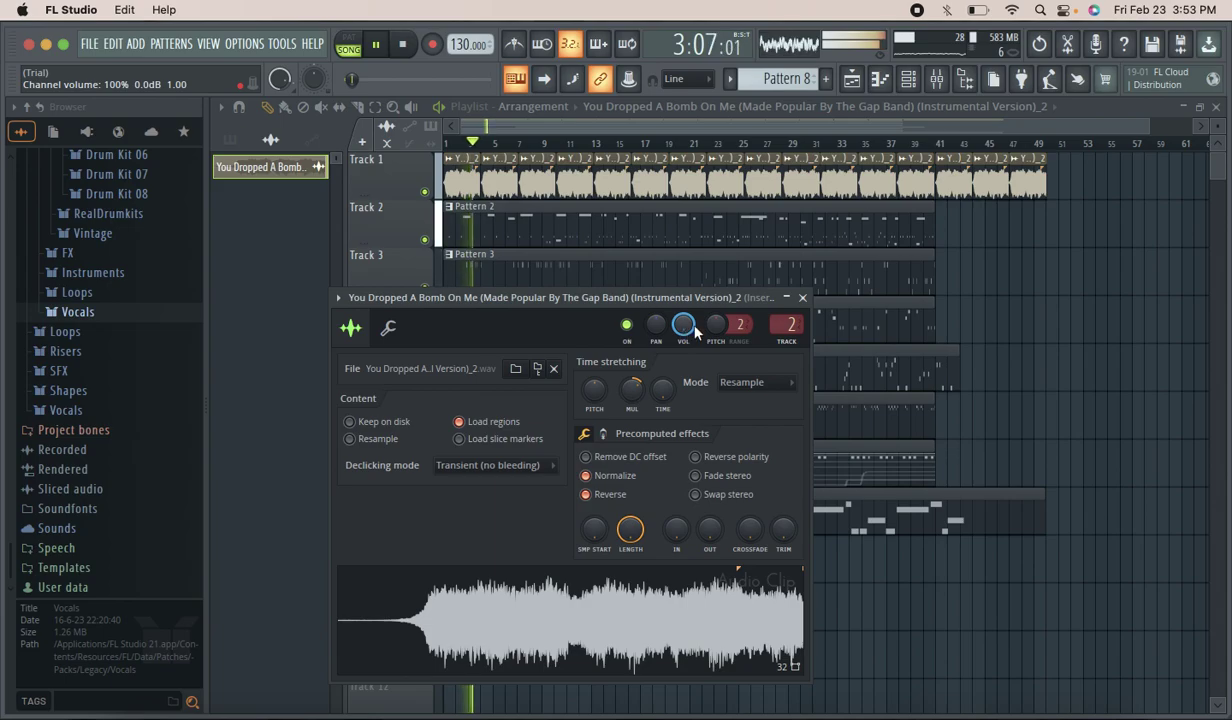
# Set the Track 1 audio clip's precomputed effects to EQ 80% and boost 100%, closing its window when finished.
pyautogui.click(605, 435)
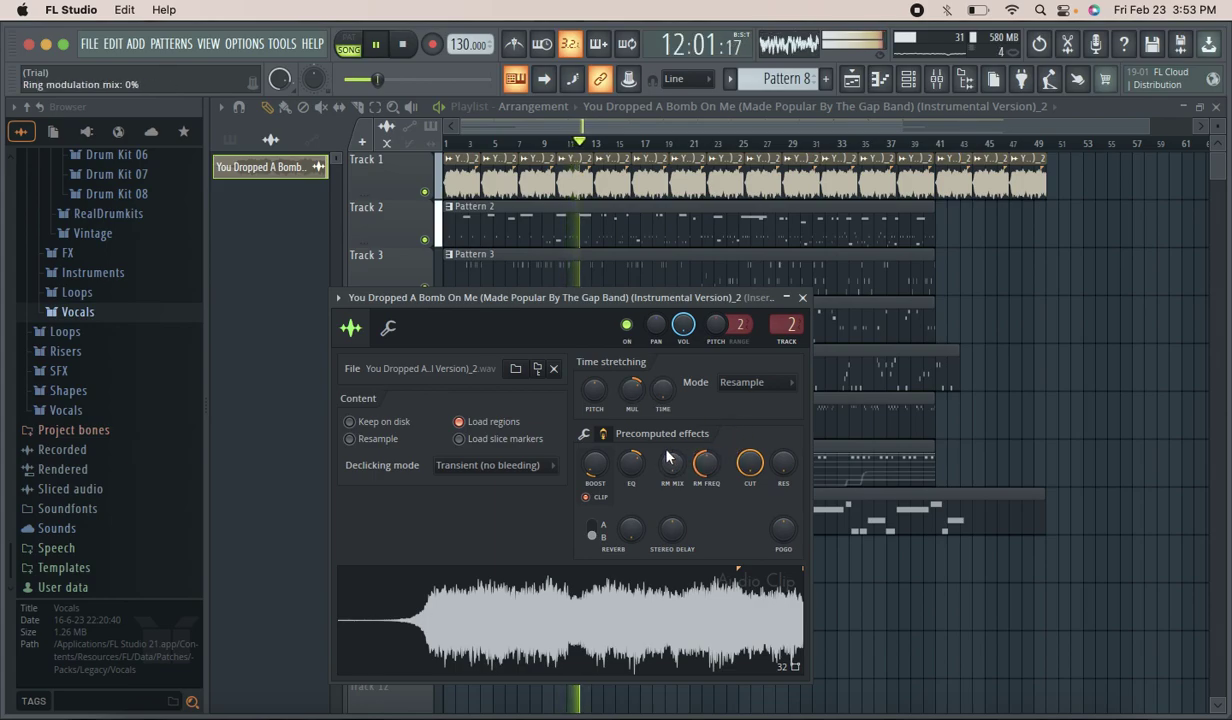
pyautogui.moveTo(638, 474); pyautogui.dragTo(633, 468)
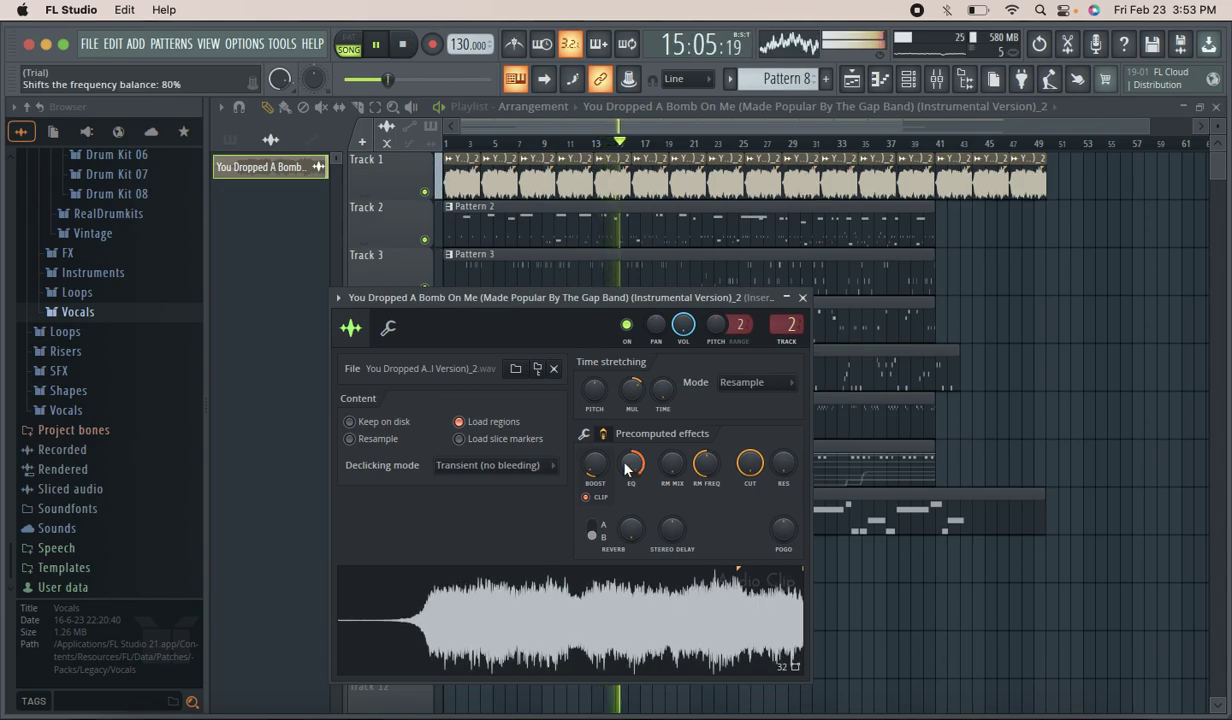
pyautogui.scroll(5, 595, 478)
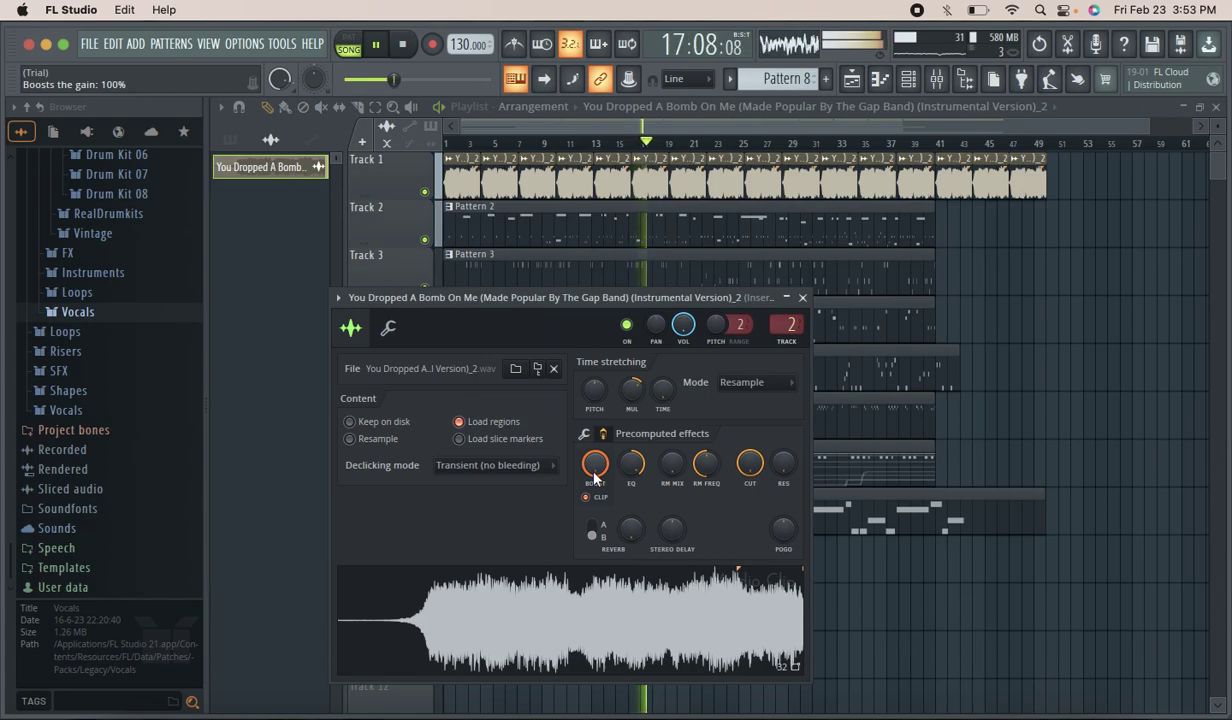
pyautogui.click(803, 298)
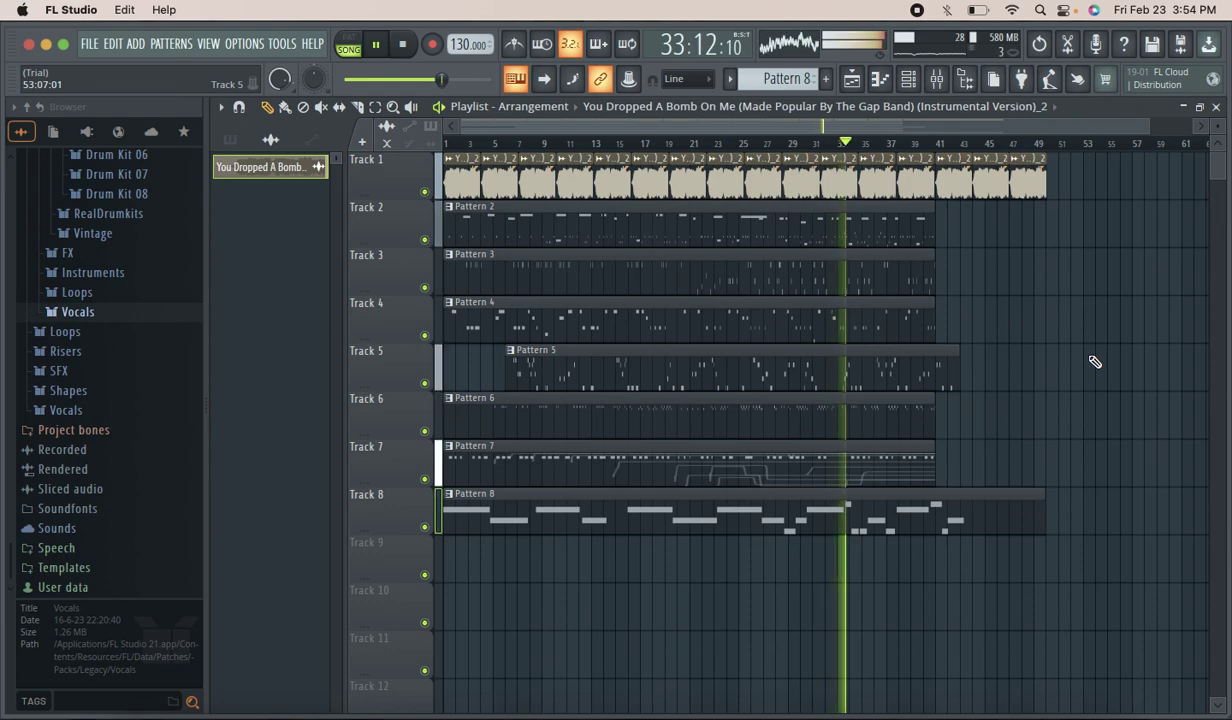
# Reduce the Track 1 audio clip's channel volume to 79% and close its settings window.
pyautogui.doubleClick(760, 185)
pyautogui.moveTo(684, 325); pyautogui.dragTo(684, 350)
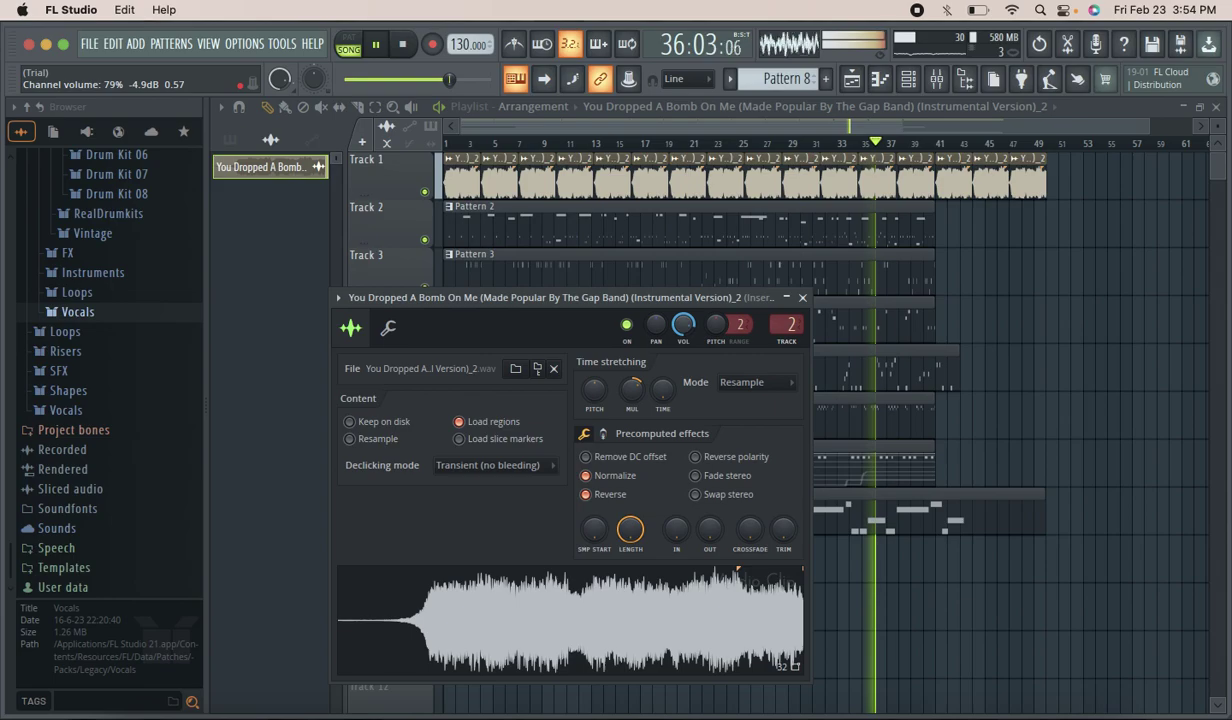
pyautogui.click(802, 297)
# Check the mixer routing of all channels and raise the insert 4 volume to 110%.
pyautogui.click(907, 80)
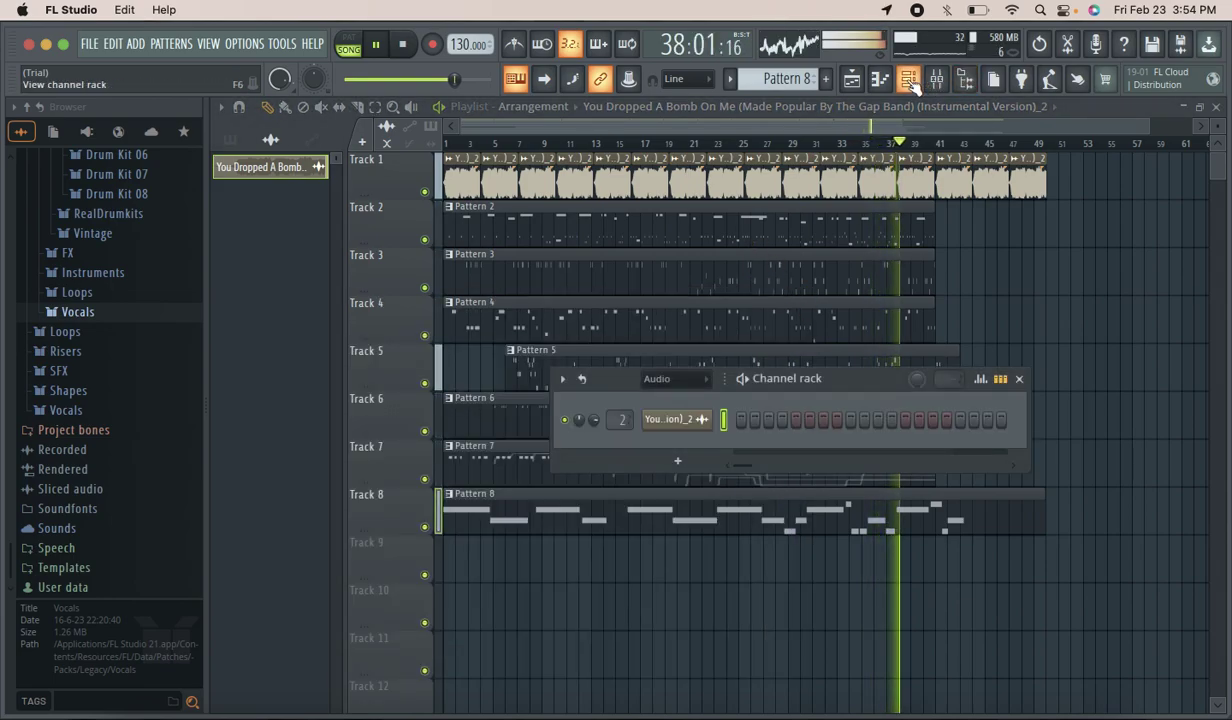
pyautogui.click(773, 316)
pyautogui.doubleClick(773, 335)
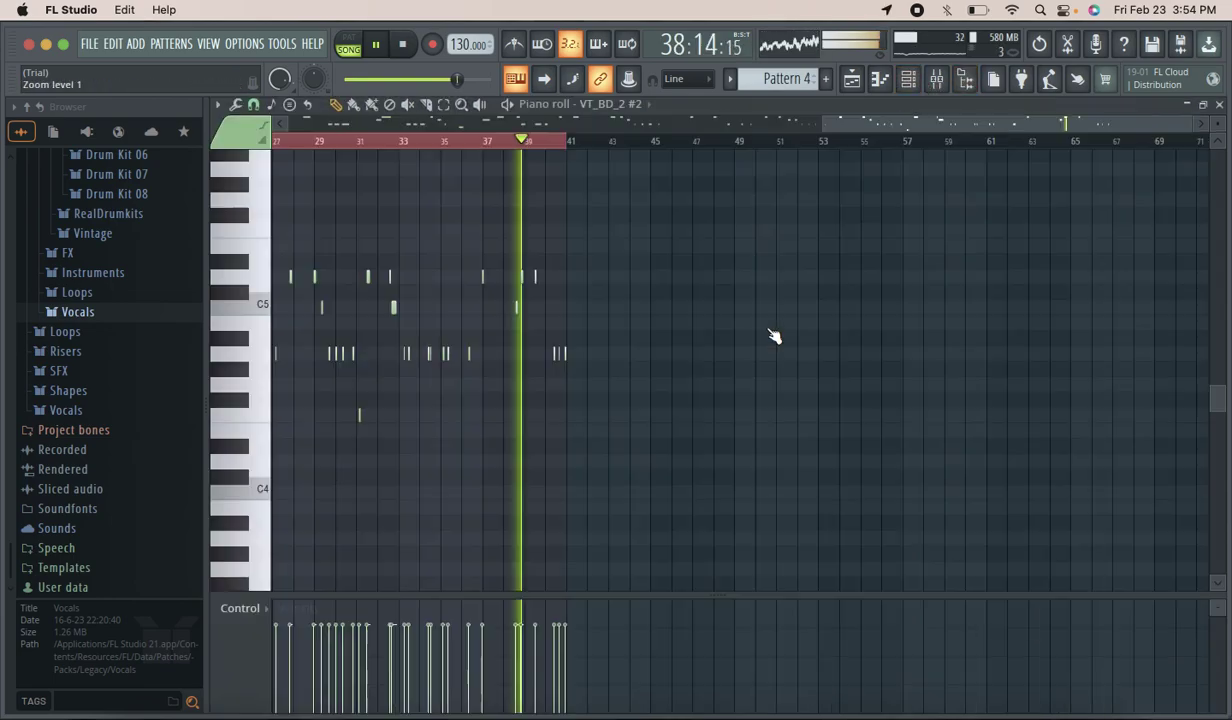
pyautogui.click(907, 80)
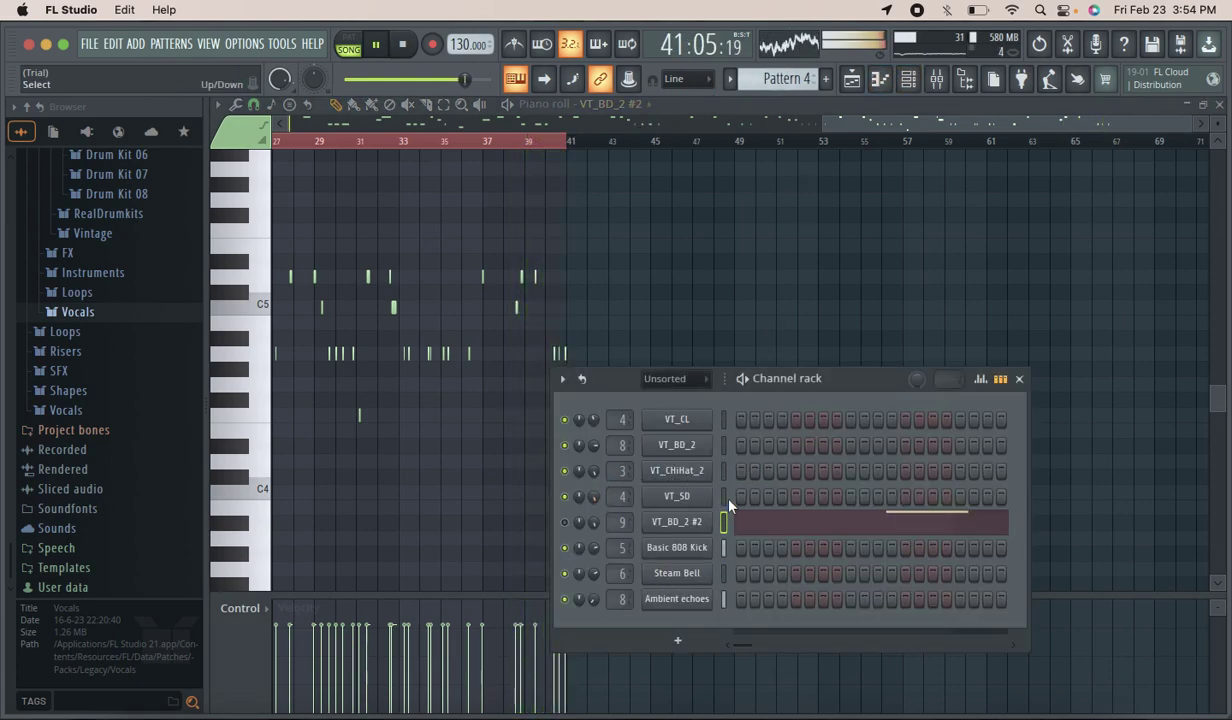
pyautogui.click(936, 79)
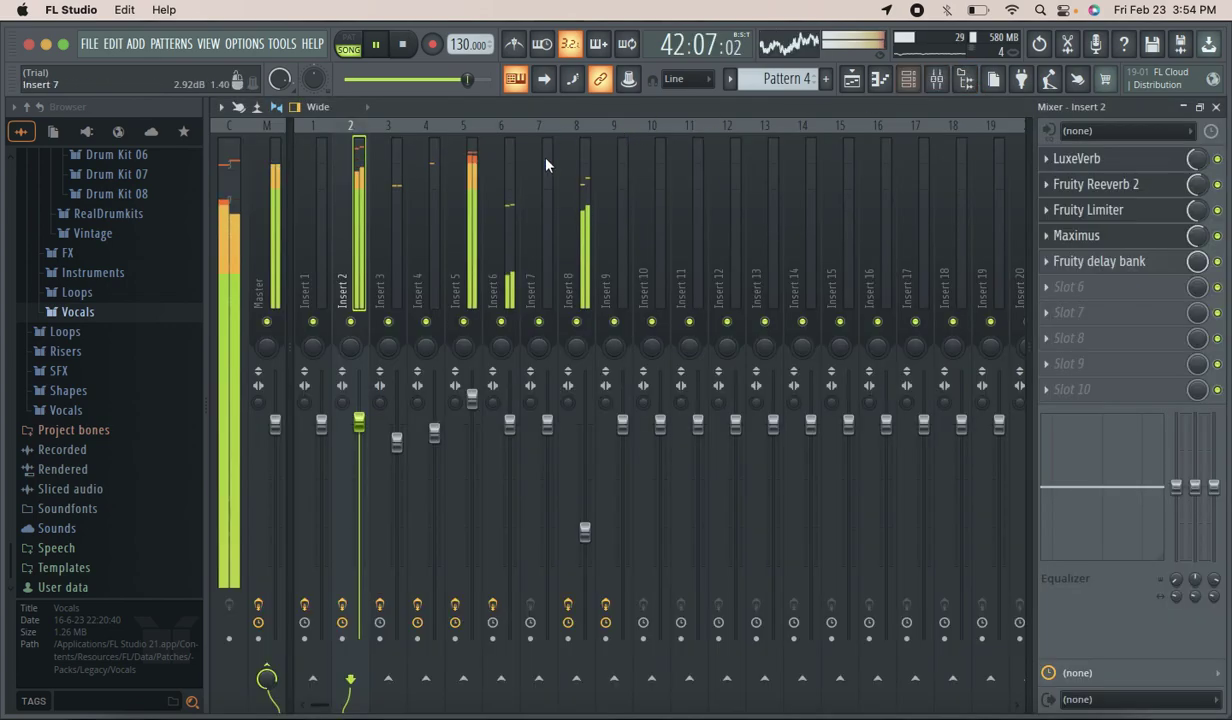
pyautogui.click(425, 165)
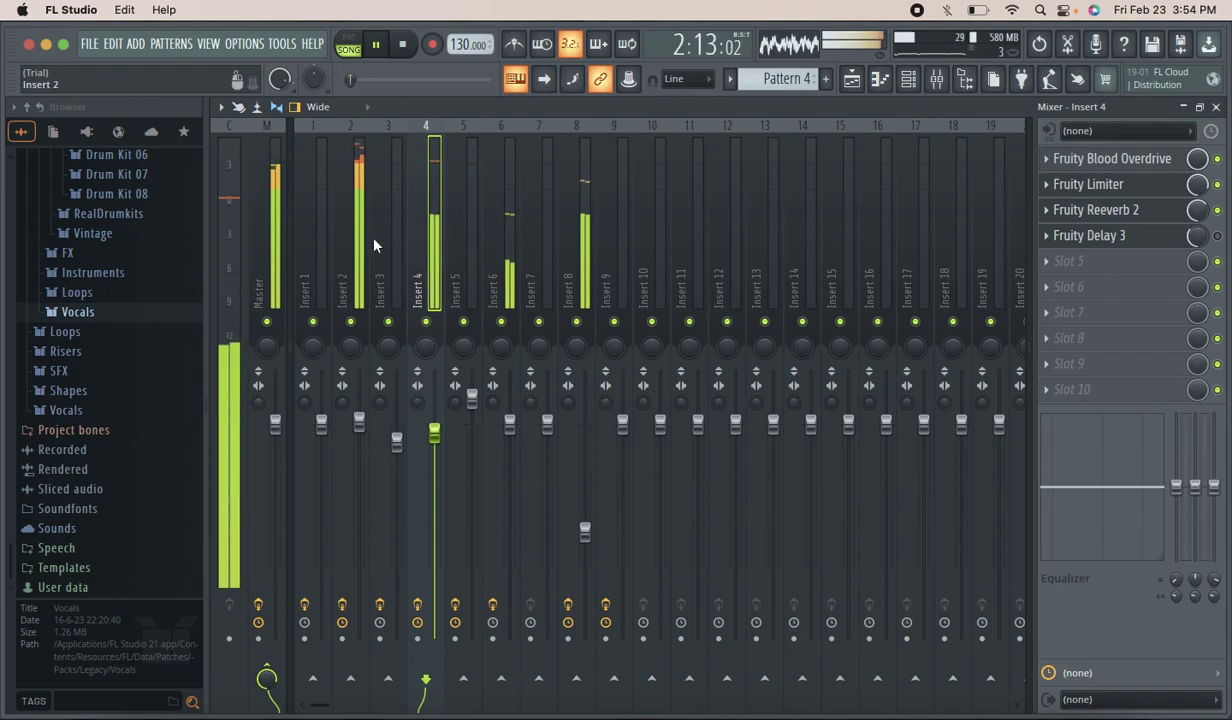
pyautogui.moveTo(434, 412); pyautogui.dragTo(434, 393)
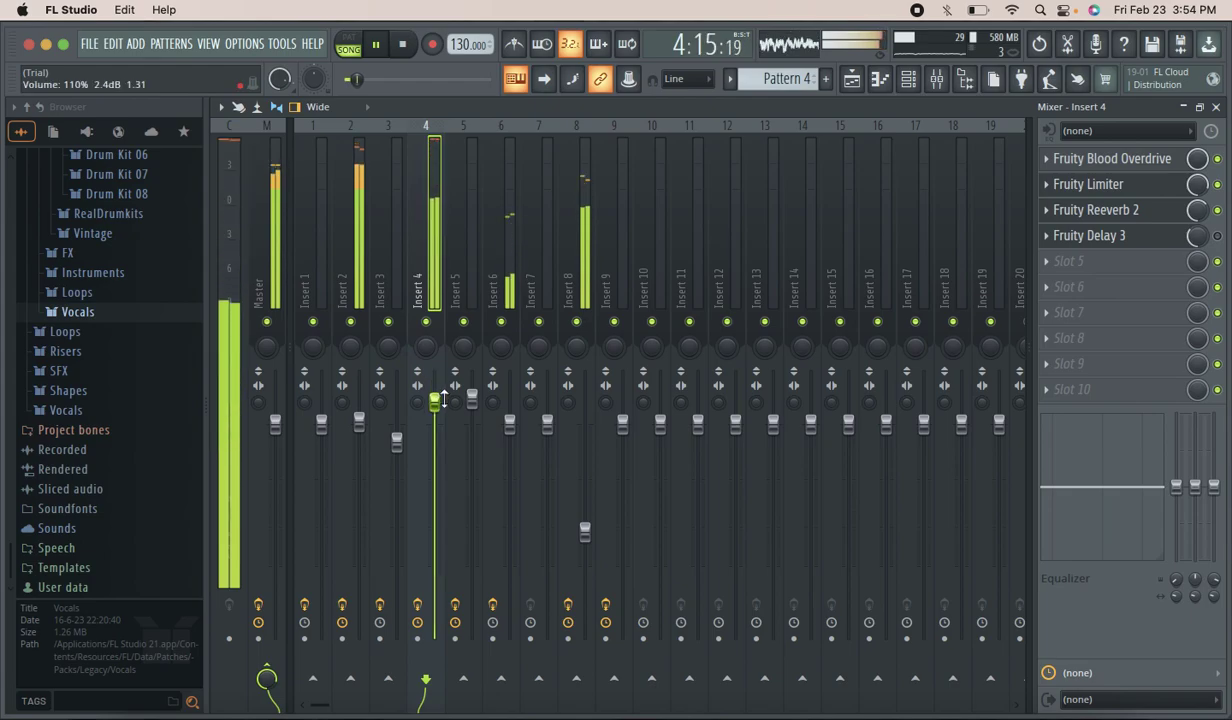
# Add a second Fruity Blood Overdrive in slot 5 of insert 4, raising its pre amp and post filter and adjusting its mix level.
pyautogui.click(1100, 263)
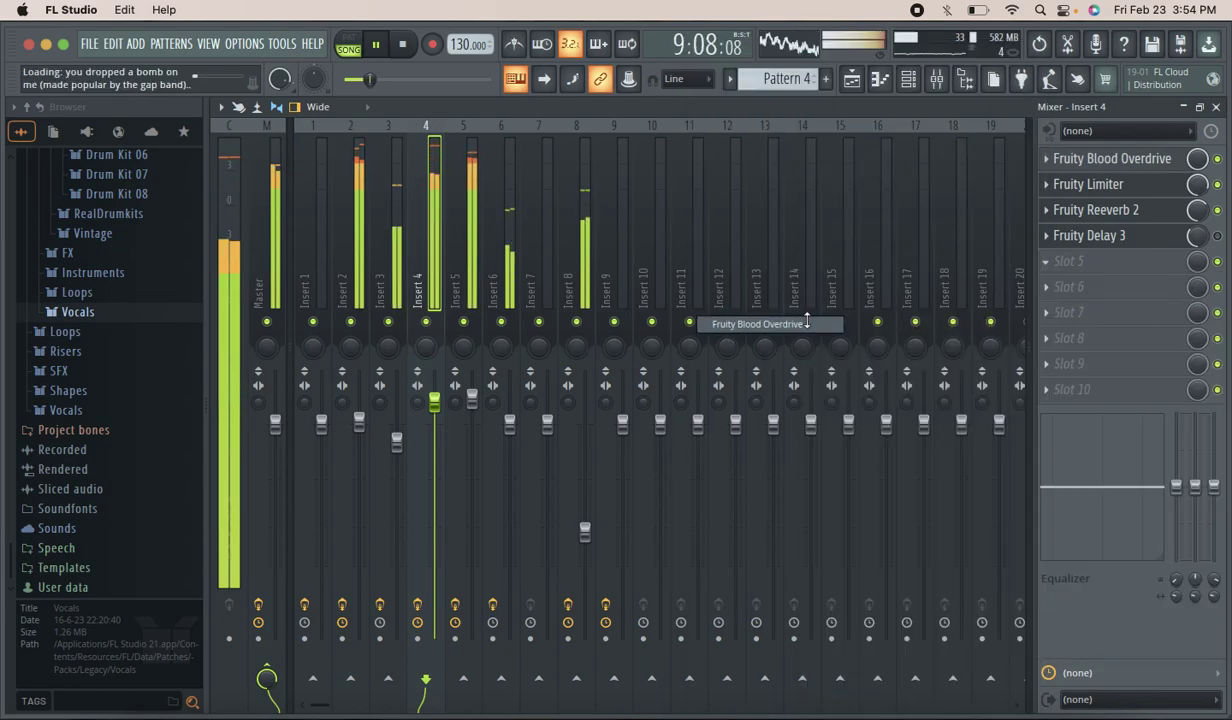
pyautogui.click(808, 327)
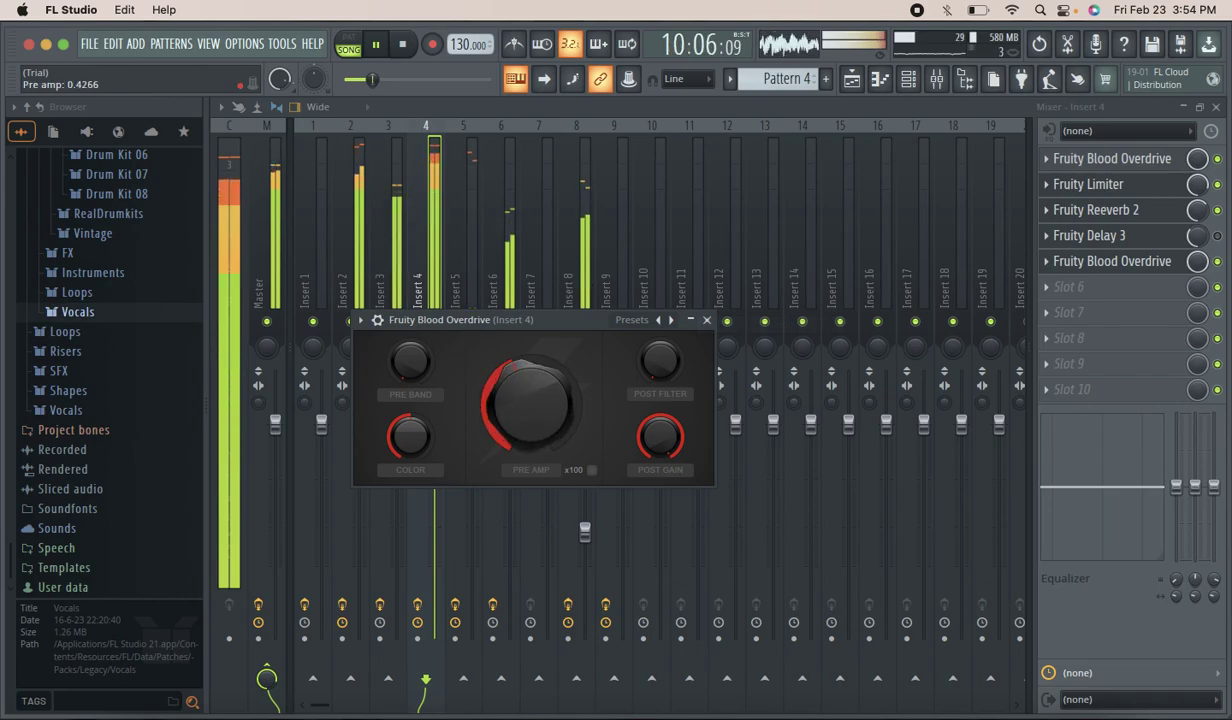
pyautogui.moveTo(513, 403); pyautogui.dragTo(515, 404)
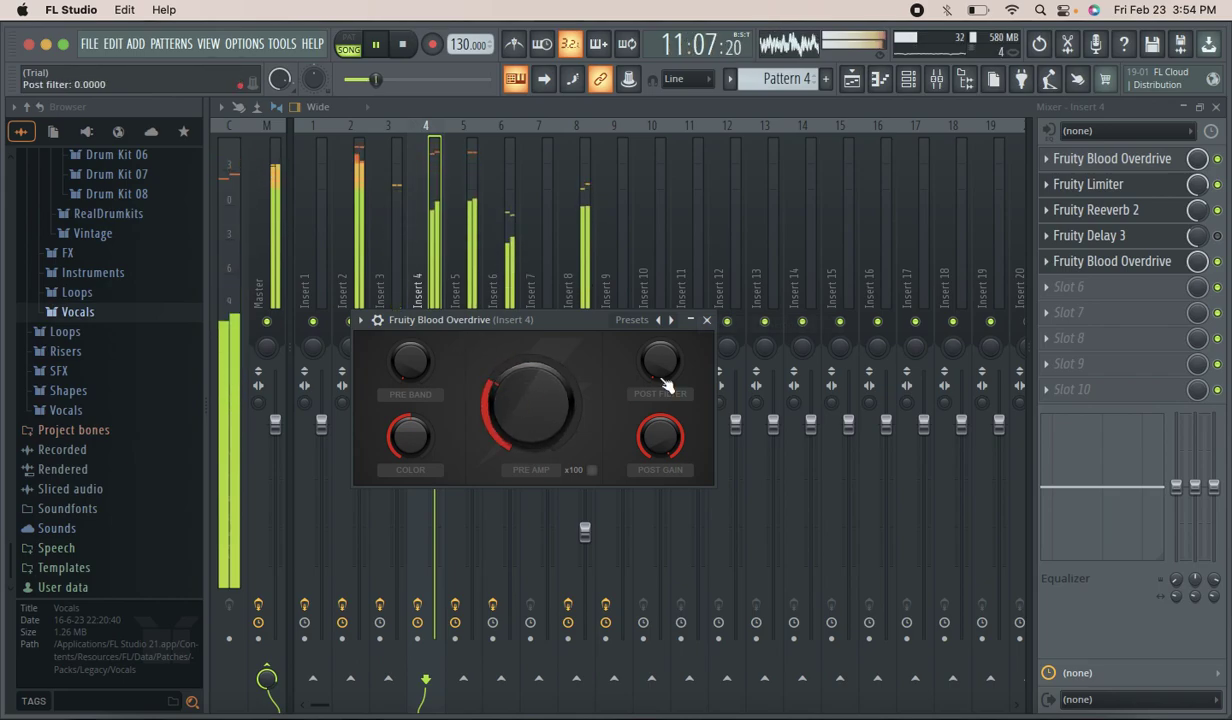
pyautogui.moveTo(671, 371); pyautogui.dragTo(681, 380)
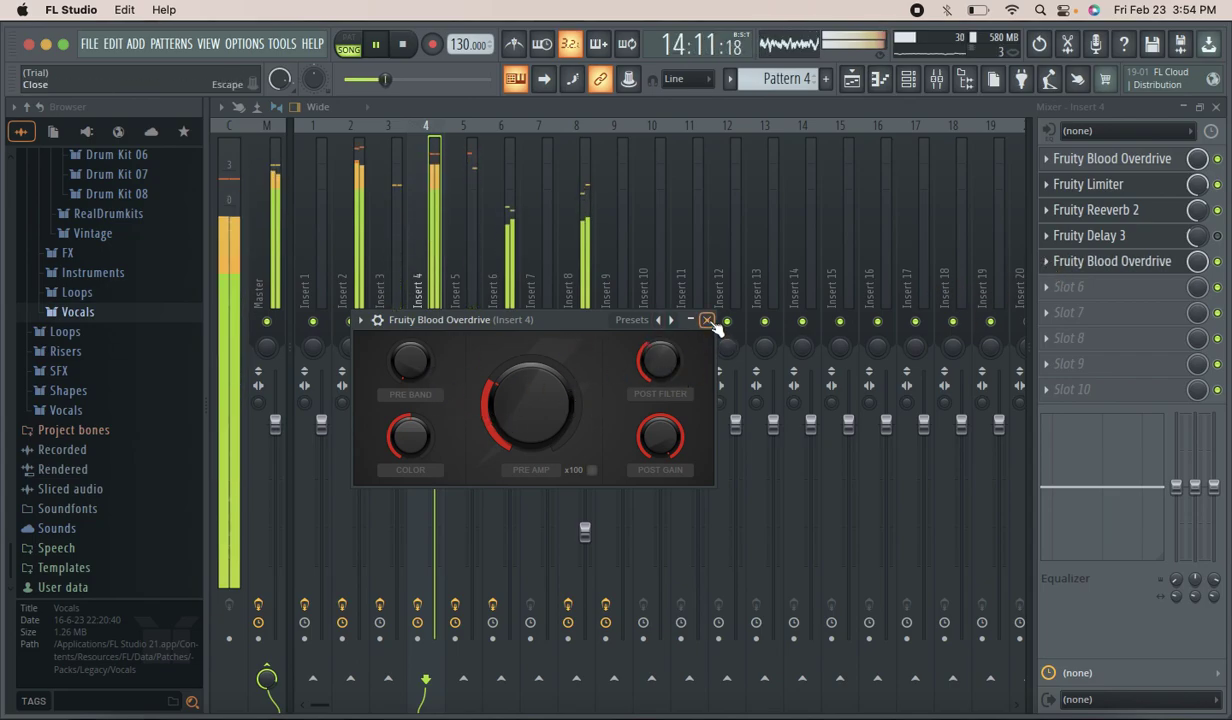
pyautogui.click(707, 320)
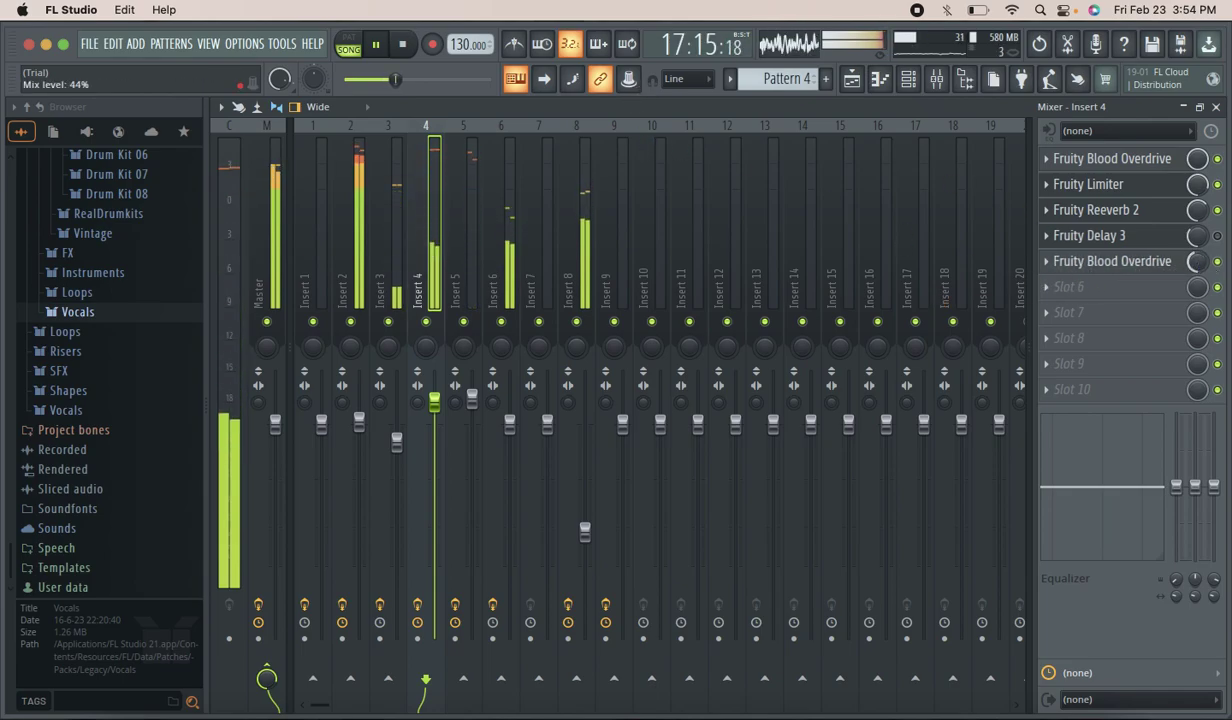
pyautogui.scroll(5, 1199, 268)
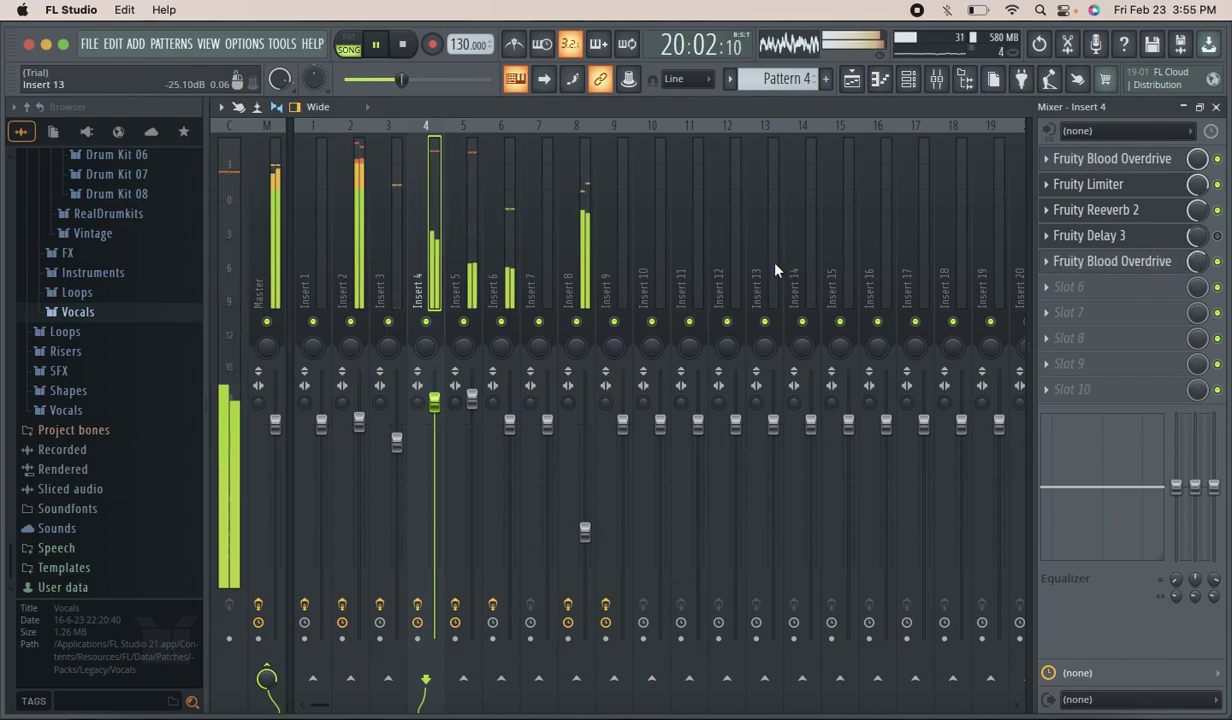
# Raise the insert 3 fader slightly above inserts 4 and 5 and adjust its Fruity Blood Overdrive mix level.
pyautogui.moveTo(397, 441); pyautogui.dragTo(397, 393)
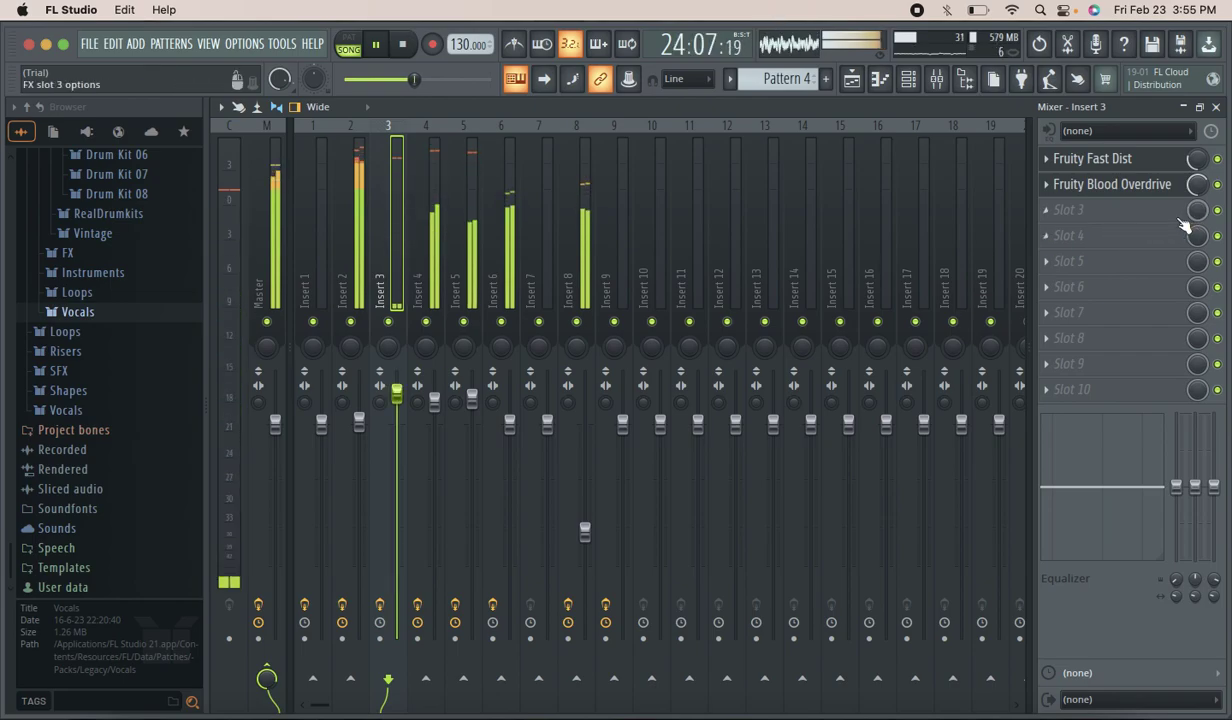
pyautogui.click(1127, 217)
pyautogui.click(1127, 216)
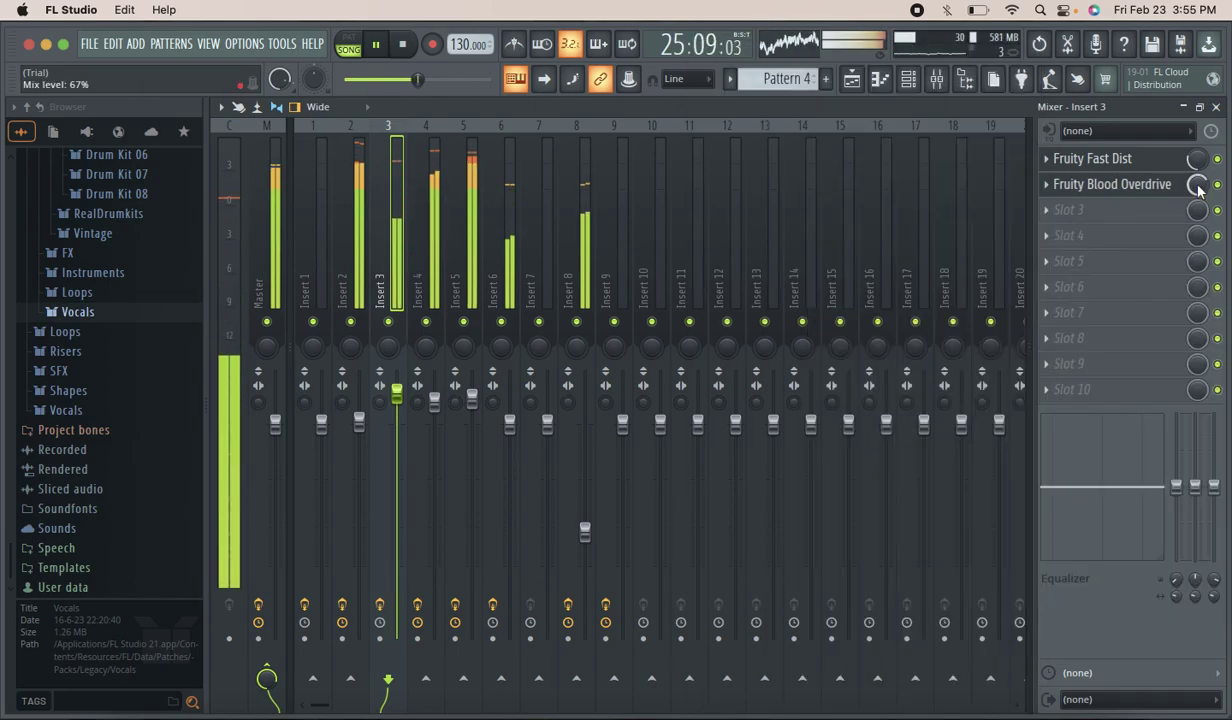
# Add Fruity Limiter in slot 3 of insert 3 with the For drums (slight saturation) preset and a 73% mix level.
pyautogui.click(1115, 216)
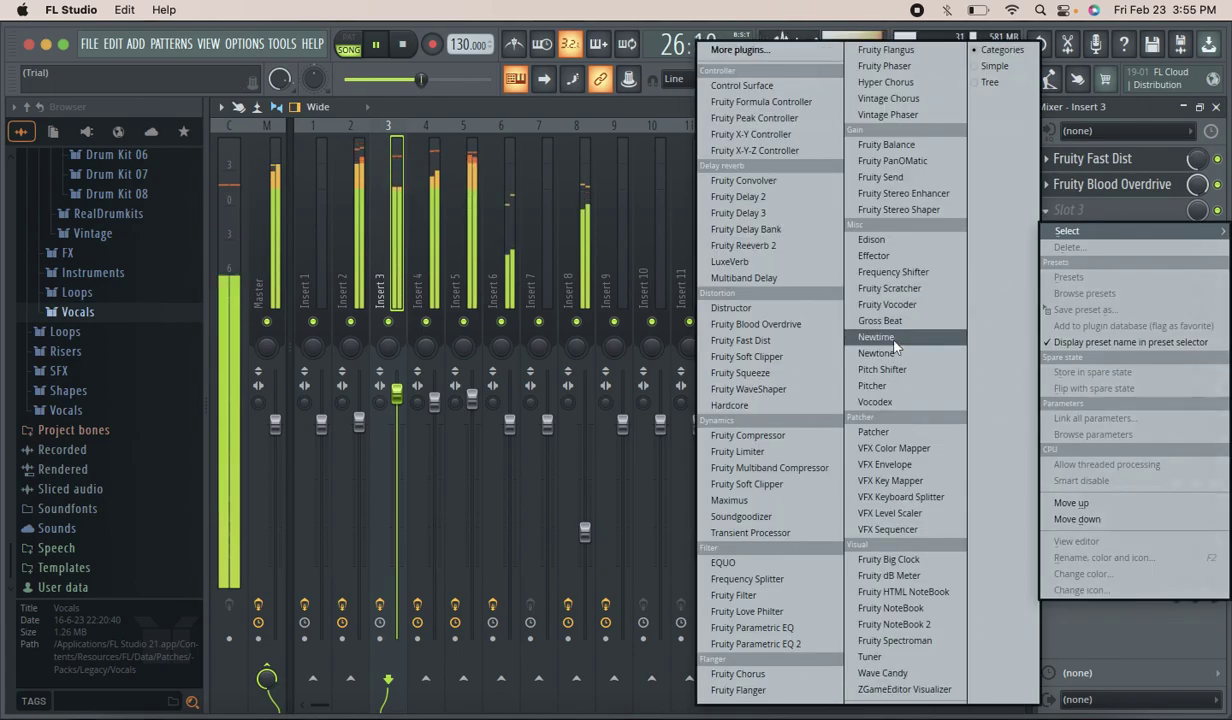
pyautogui.click(737, 451)
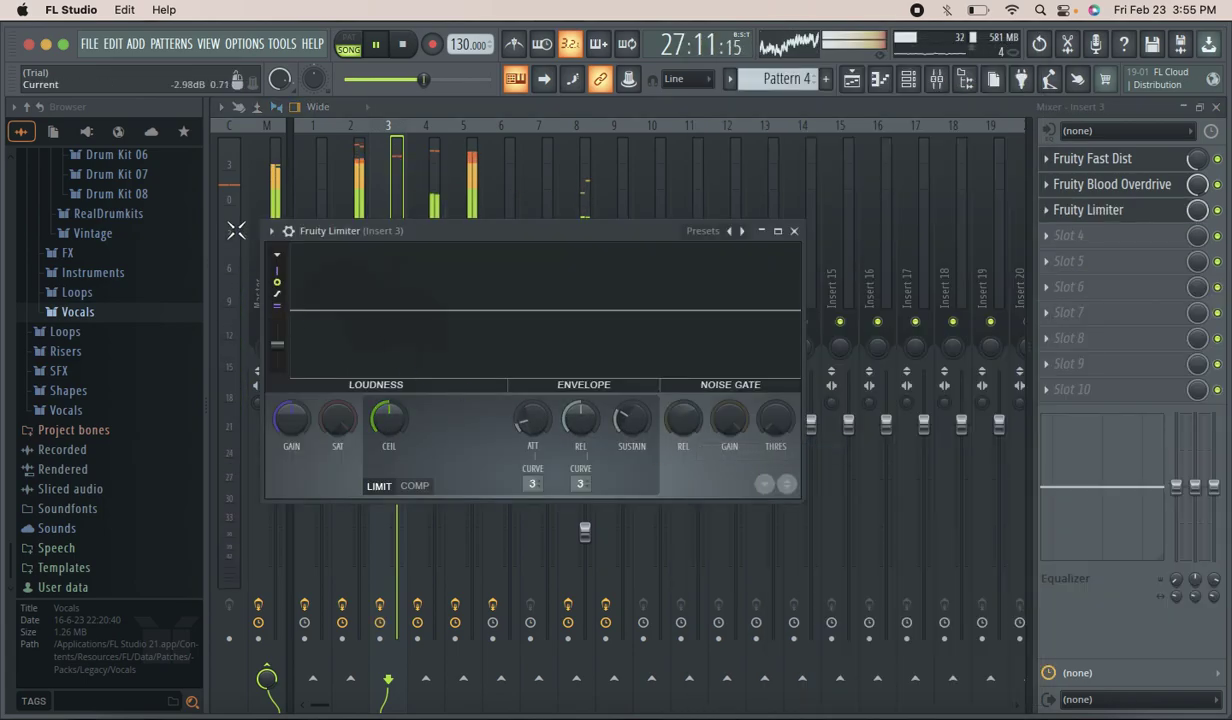
pyautogui.click(271, 231)
pyautogui.moveTo(330, 296)
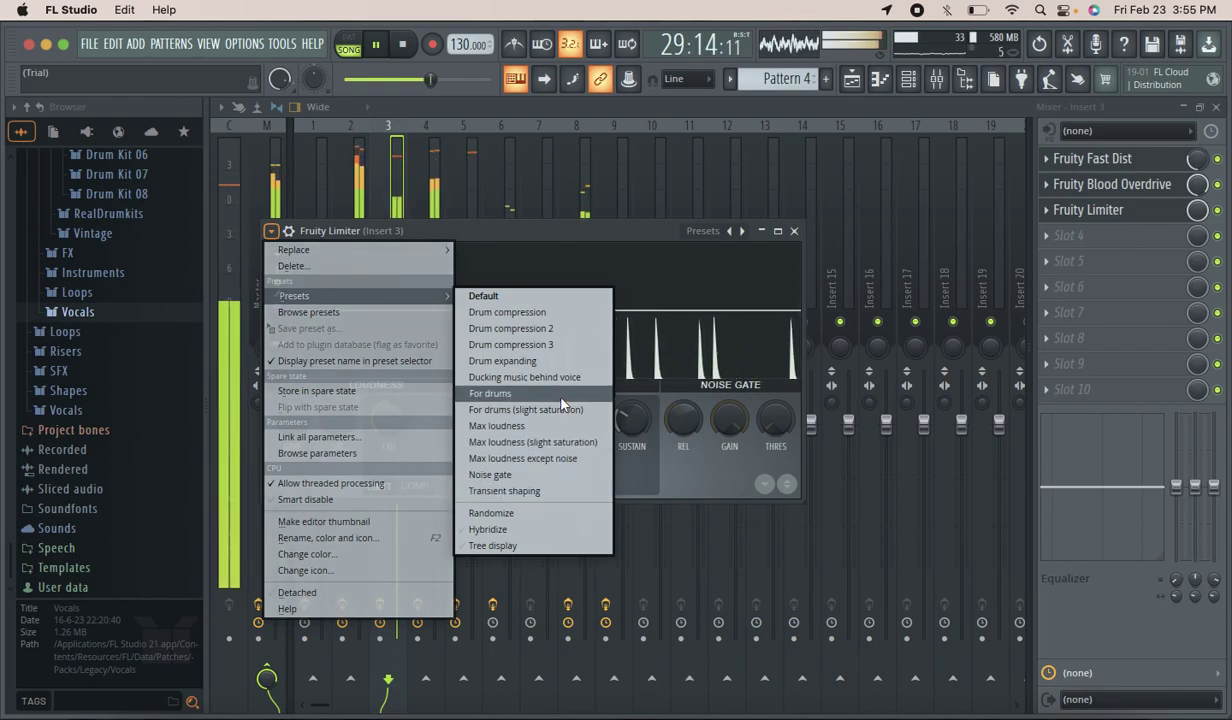
pyautogui.click(560, 409)
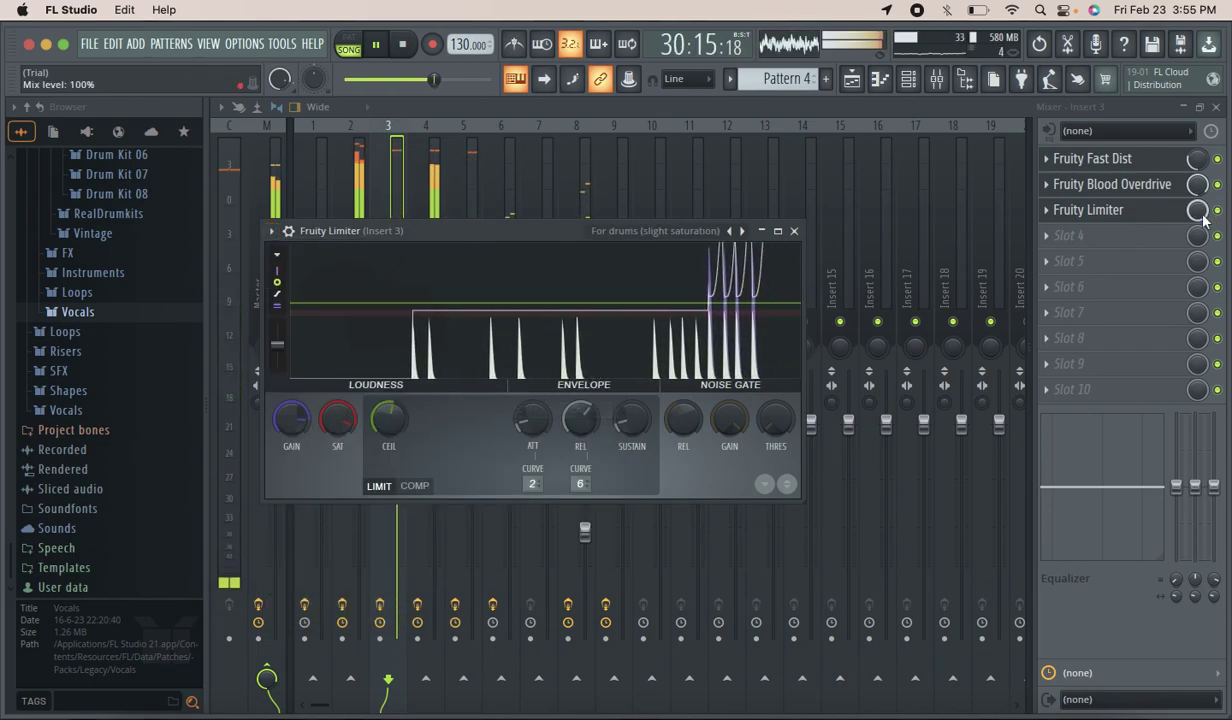
pyautogui.moveTo(1203, 220); pyautogui.dragTo(1203, 243)
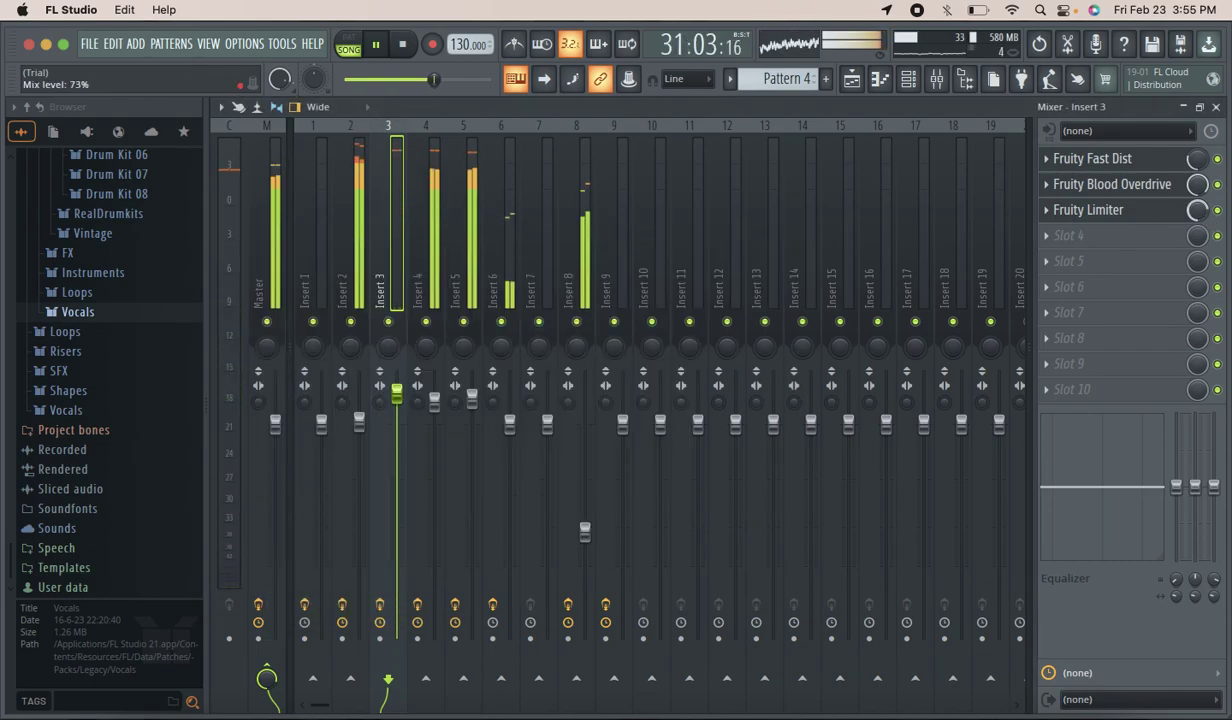
# Add Maximus in slot 1 of the Master track with the Clear master RMS preset and lower its mix level.
pyautogui.click(1075, 242)
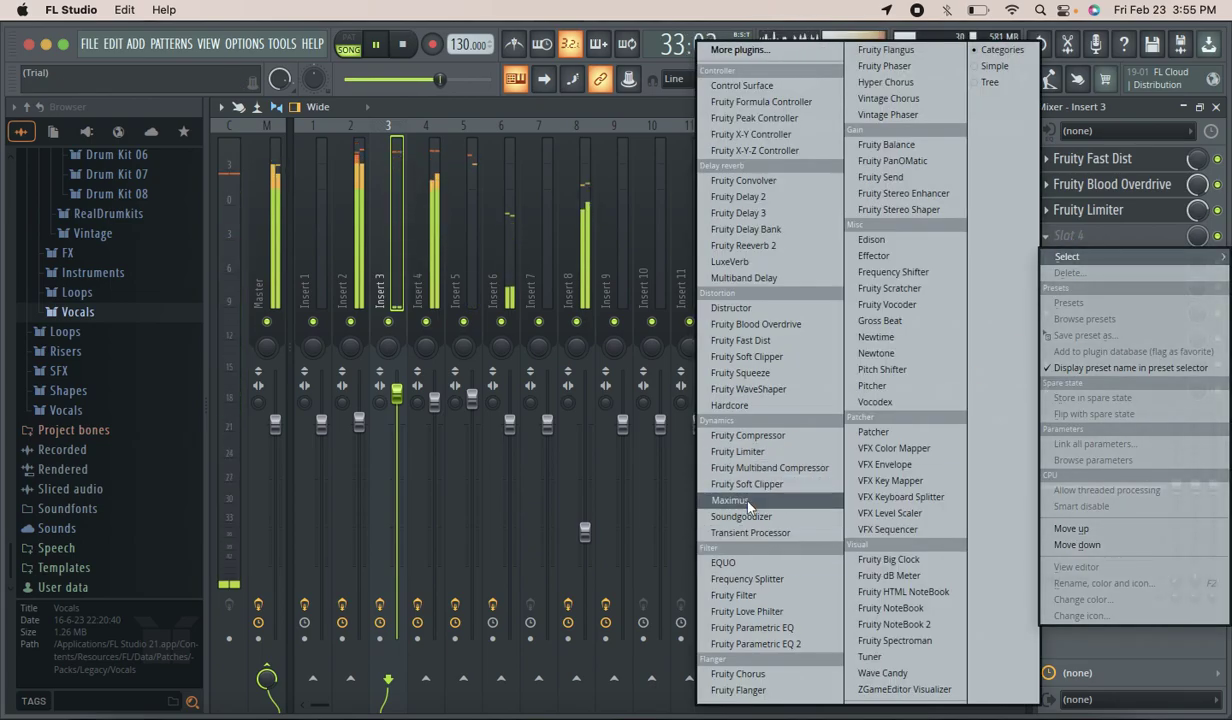
pyautogui.click(252, 174)
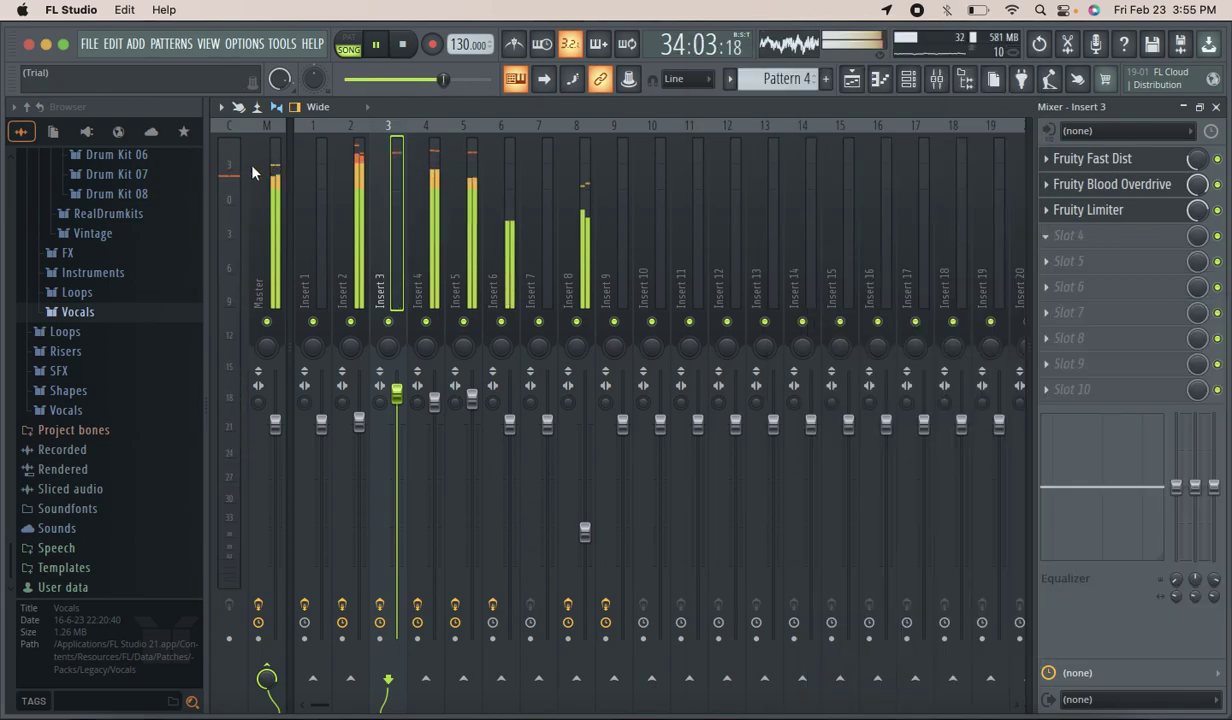
pyautogui.click(265, 185)
pyautogui.click(1058, 160)
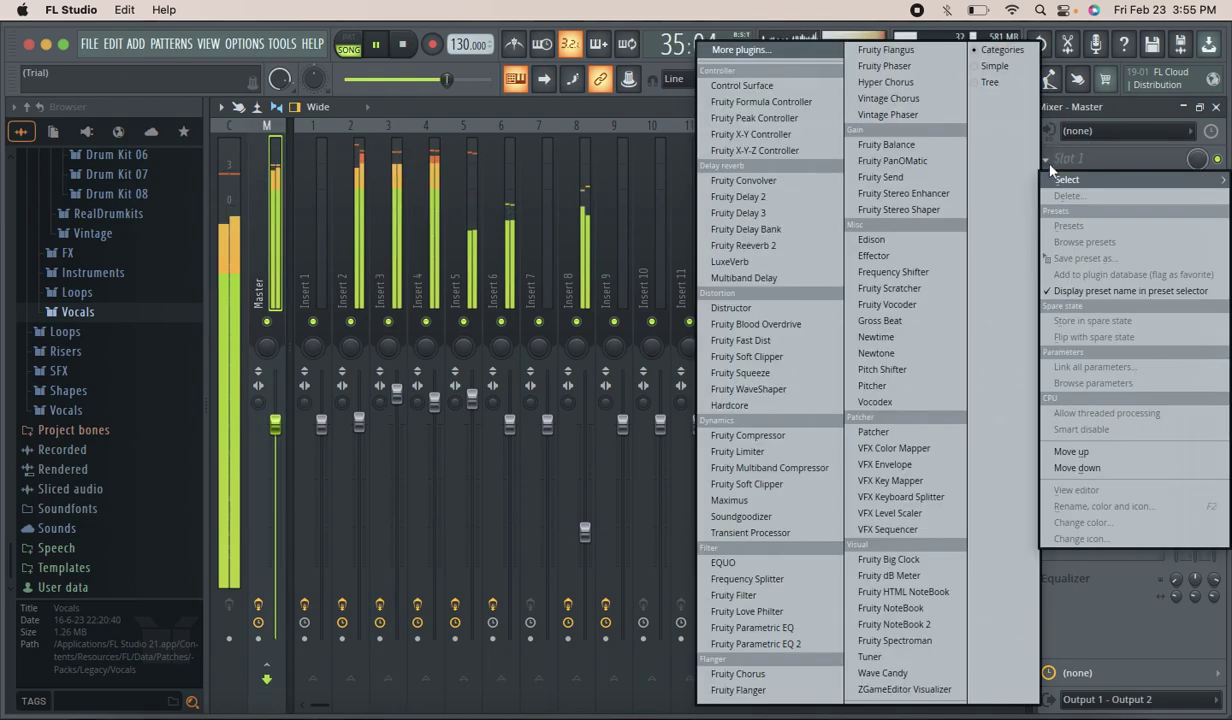
pyautogui.click(729, 500)
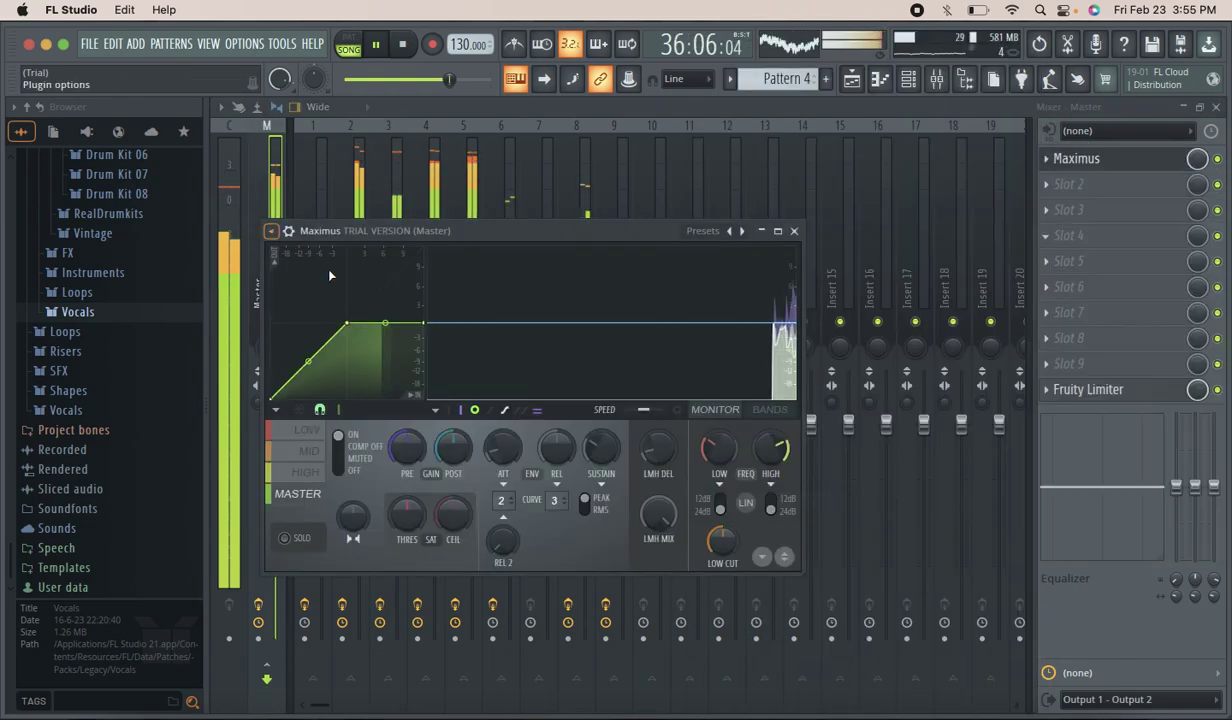
pyautogui.click(271, 231)
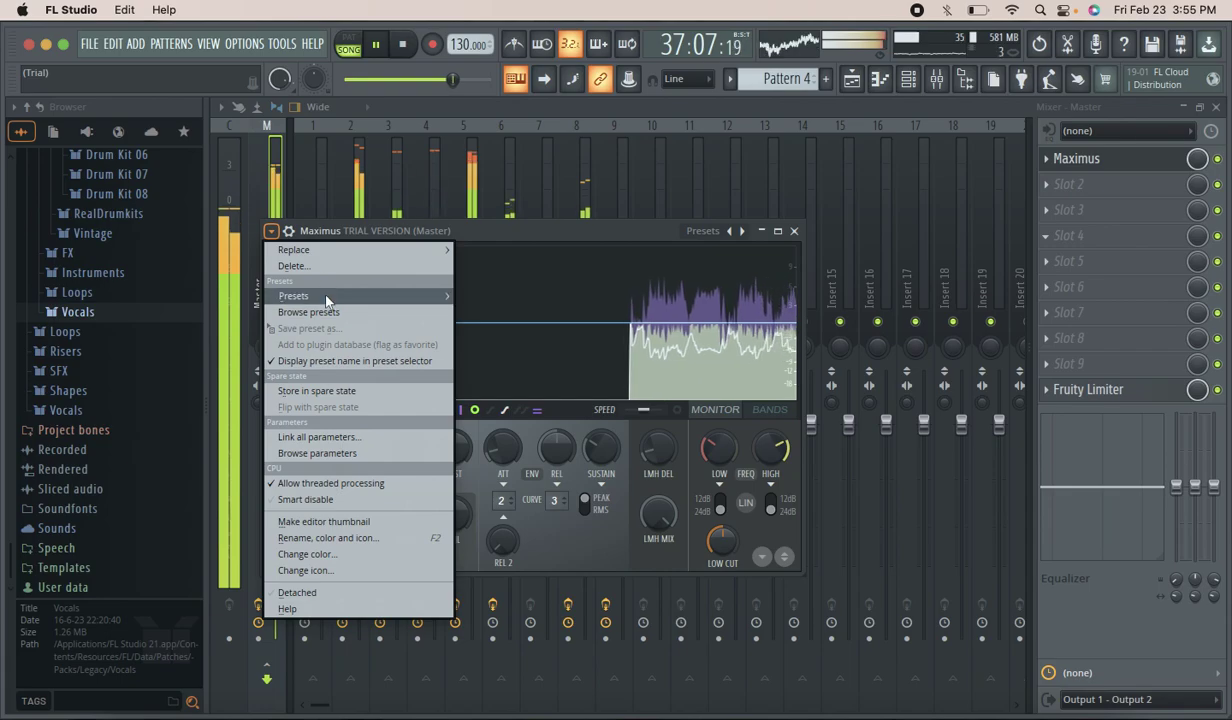
pyautogui.moveTo(326, 298)
pyautogui.click(557, 472)
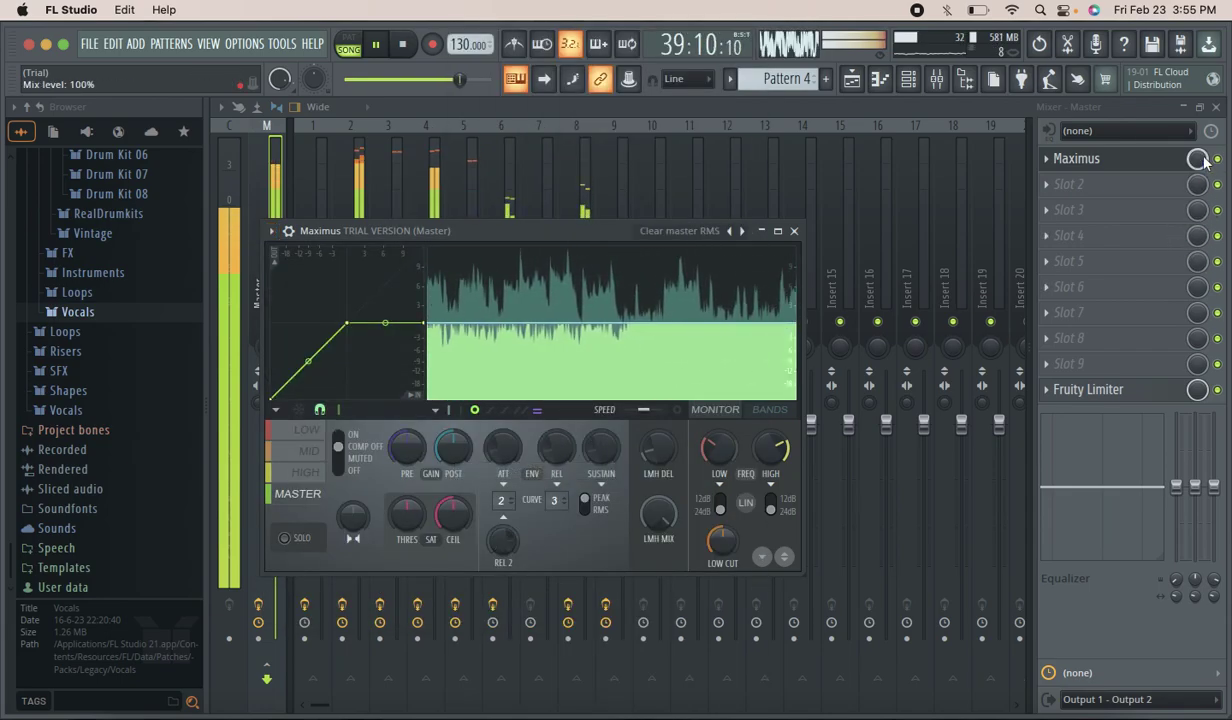
pyautogui.moveTo(1200, 160); pyautogui.dragTo(1200, 190)
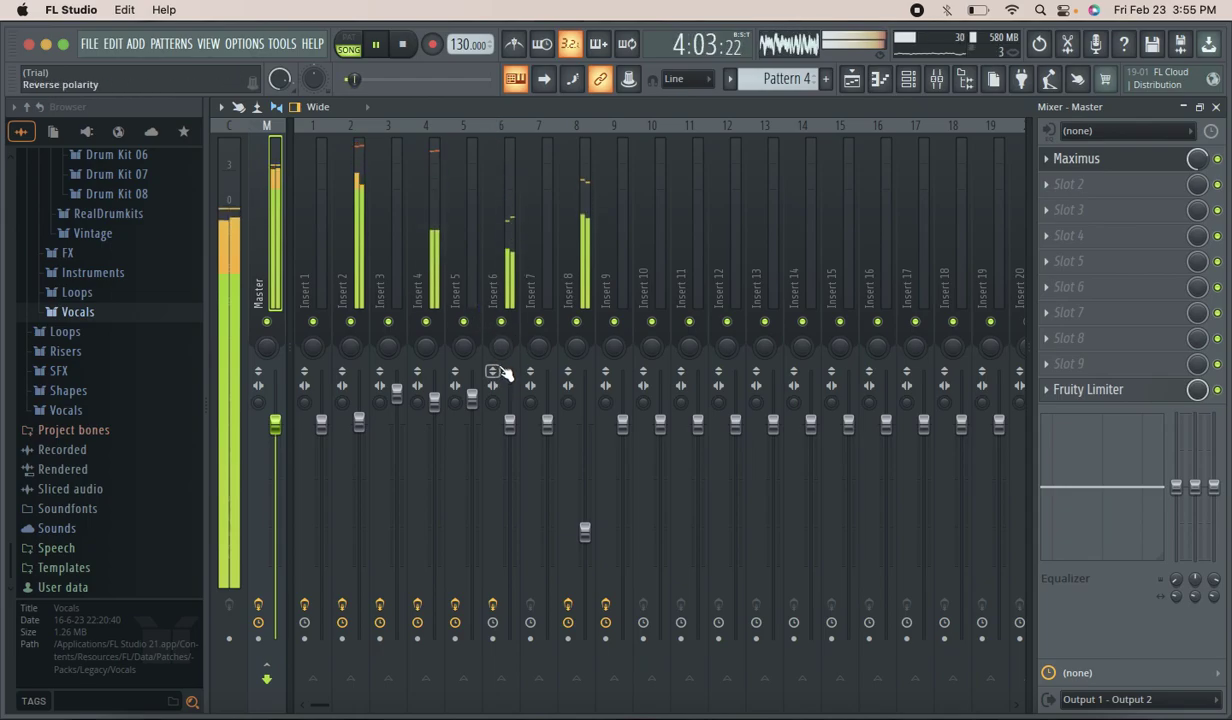
# Lower the insert 6 mixer fader and return to the playlist arrangement.
pyautogui.moveTo(509, 424)
pyautogui.mouseDown()
pyautogui.moveTo(509, 366)
pyautogui.moveTo(509, 420)
pyautogui.mouseUp()
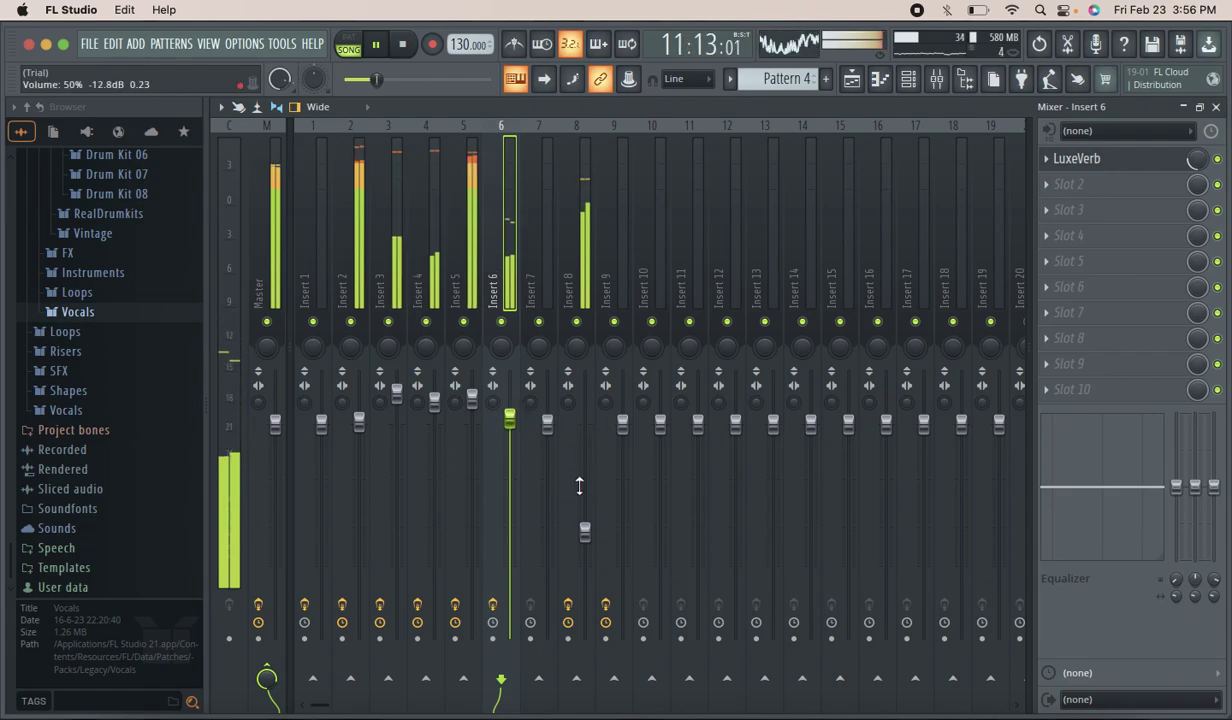
pyautogui.moveTo(509, 418); pyautogui.dragTo(509, 452)
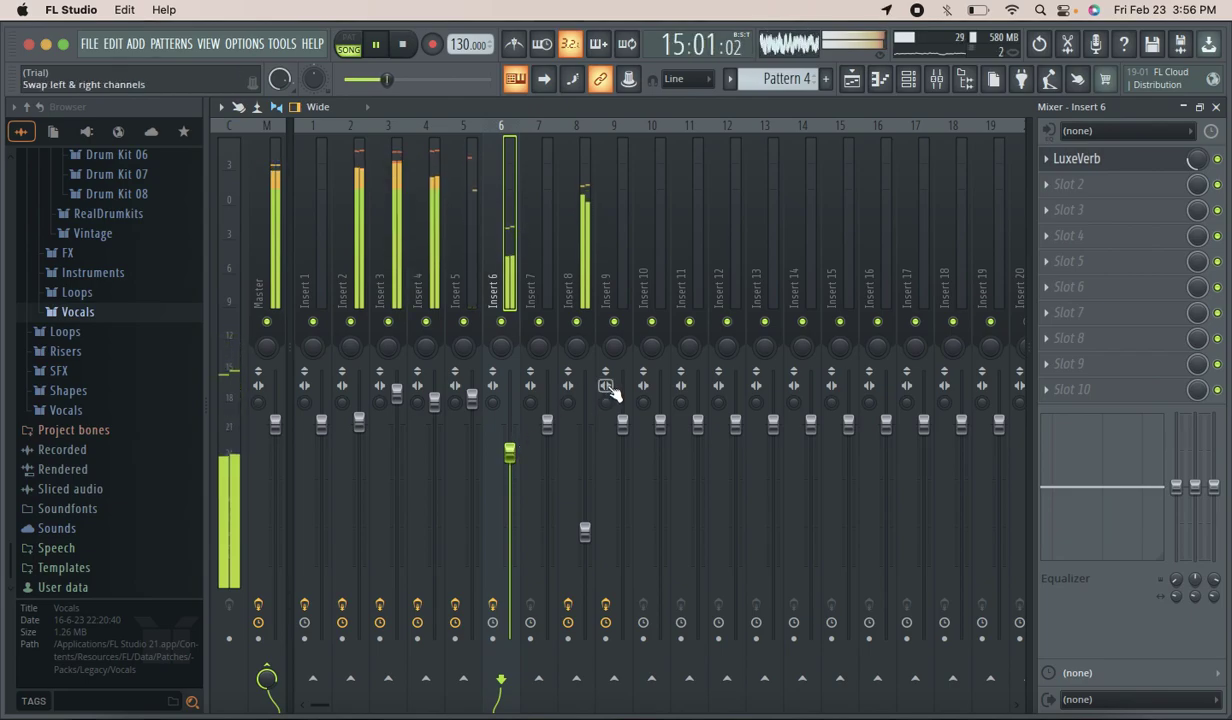
pyautogui.click(852, 86)
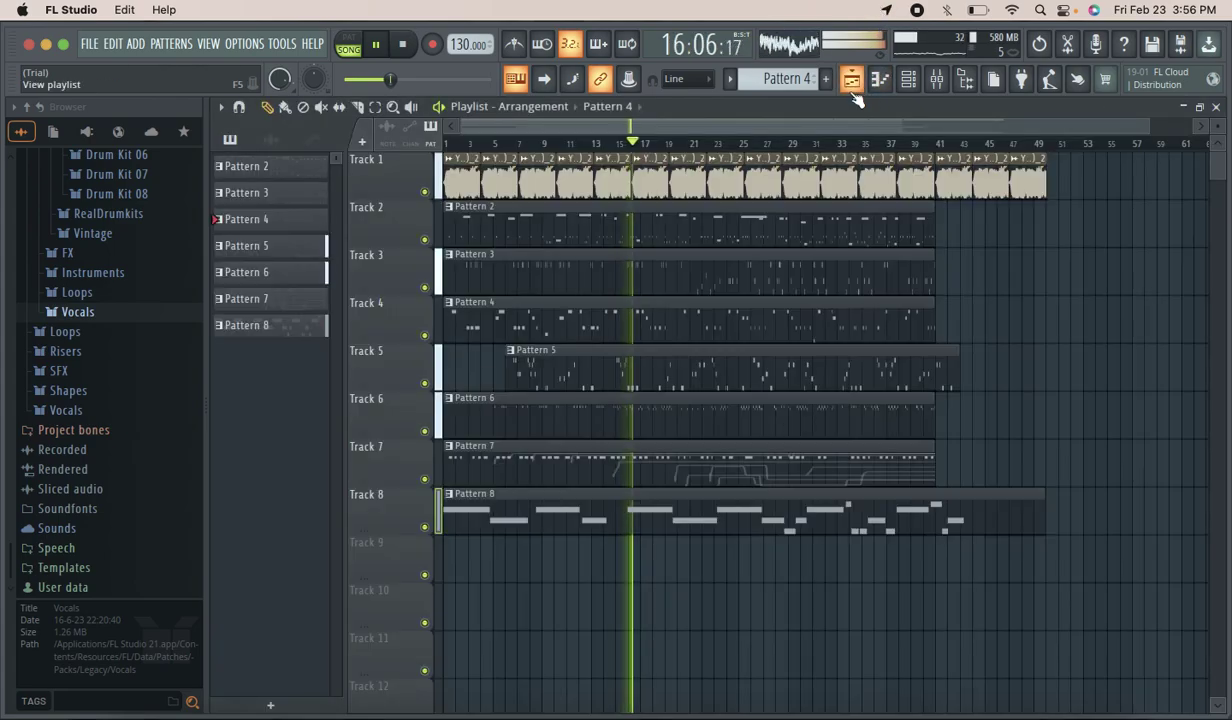
pyautogui.click(909, 79)
pyautogui.click(909, 84)
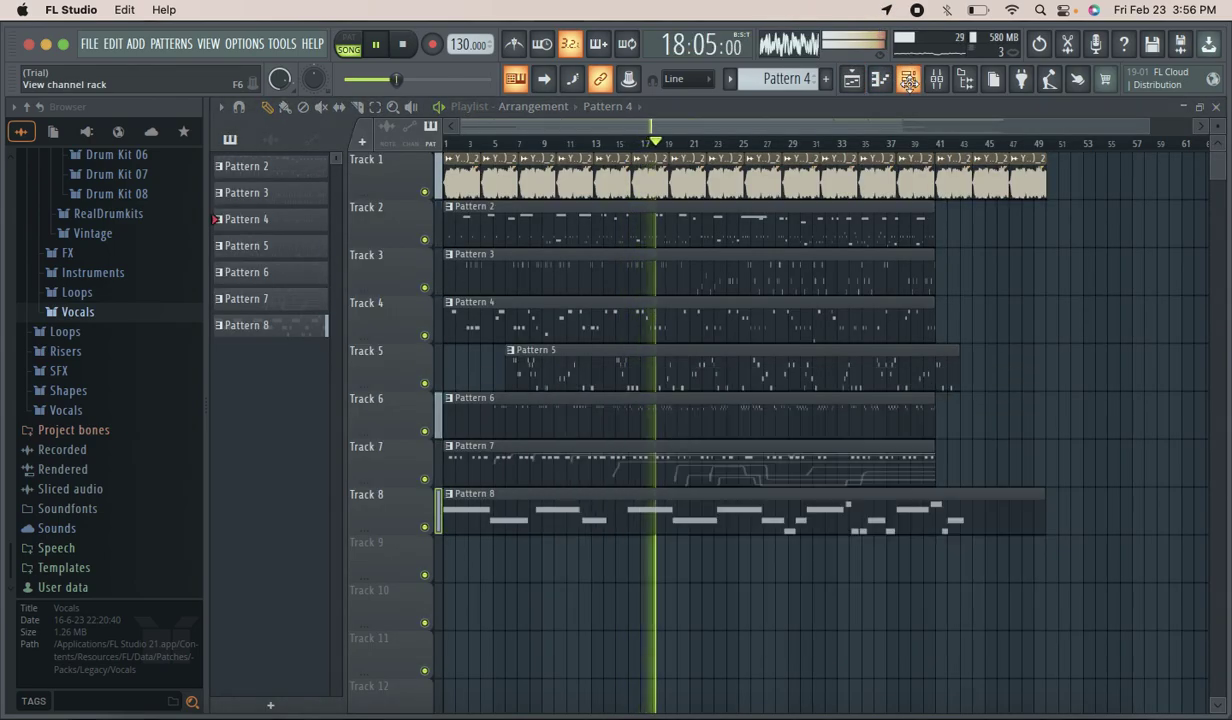
# Raise the insert 6 mixer fader level with insert 7 and set its LuxeVerb mix level to 86%.
pyautogui.click(852, 82)
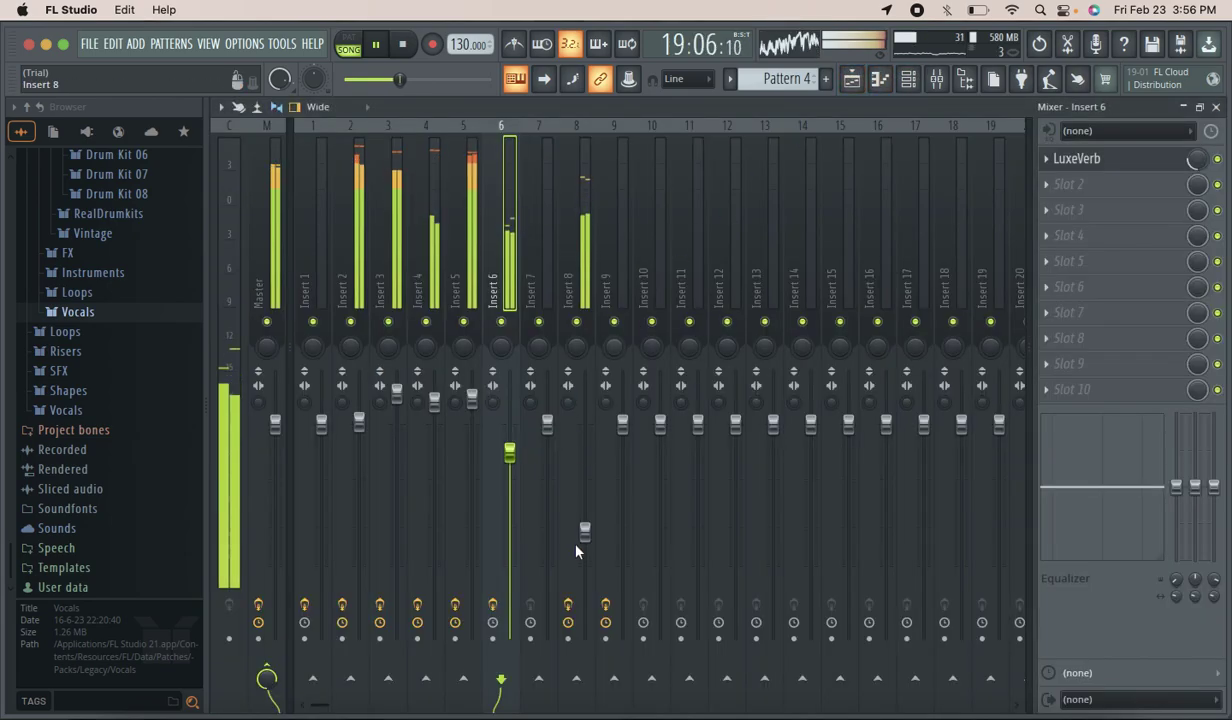
pyautogui.moveTo(517, 470); pyautogui.dragTo(517, 462)
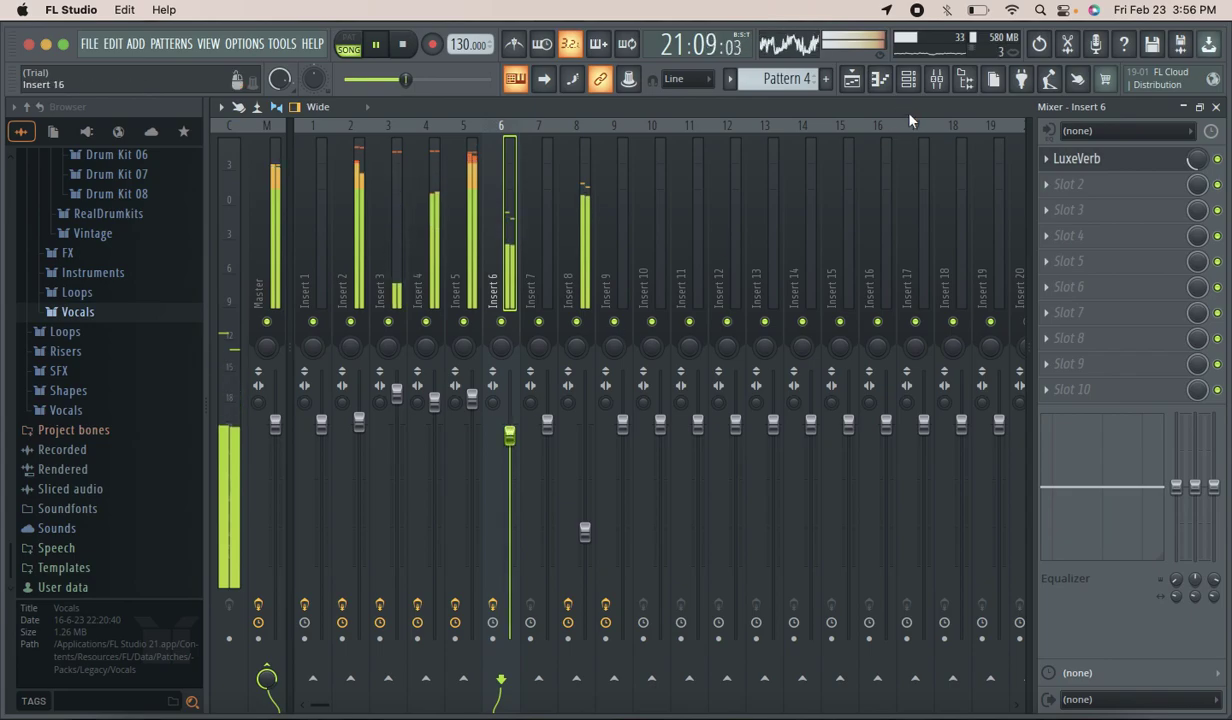
pyautogui.moveTo(509, 436)
pyautogui.mouseDown()
pyautogui.moveTo(509, 385)
pyautogui.moveTo(509, 434)
pyautogui.mouseUp()
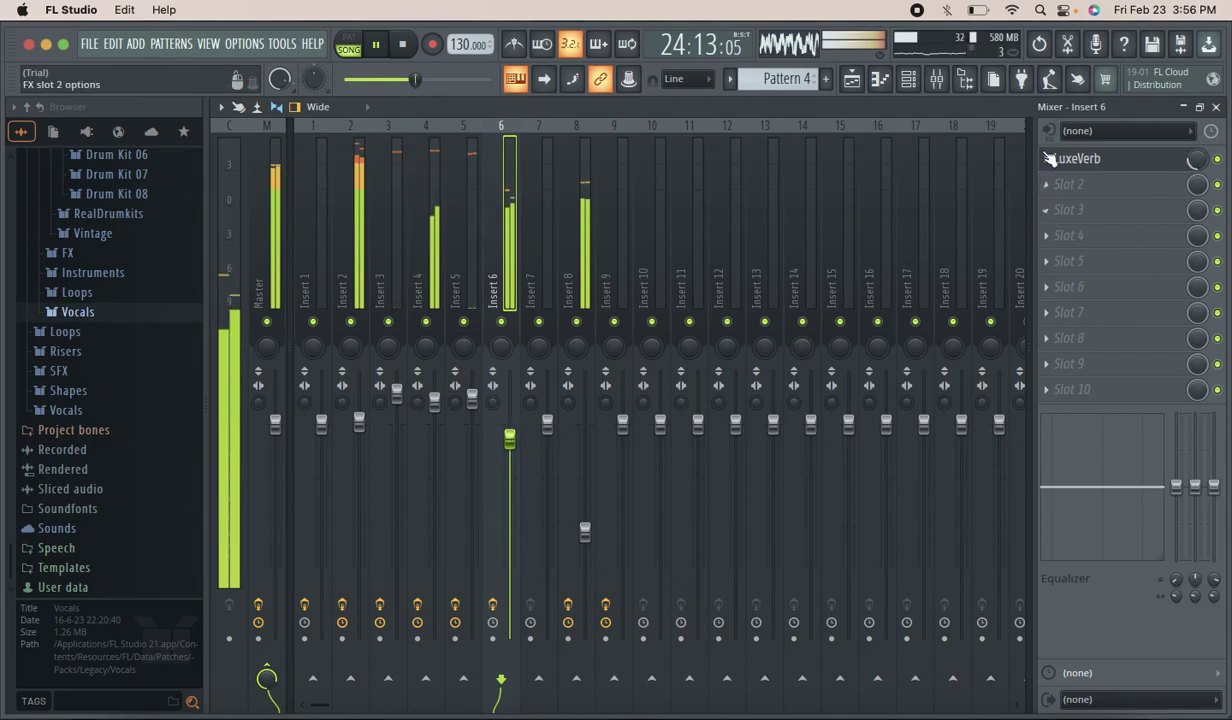
pyautogui.click(918, 79)
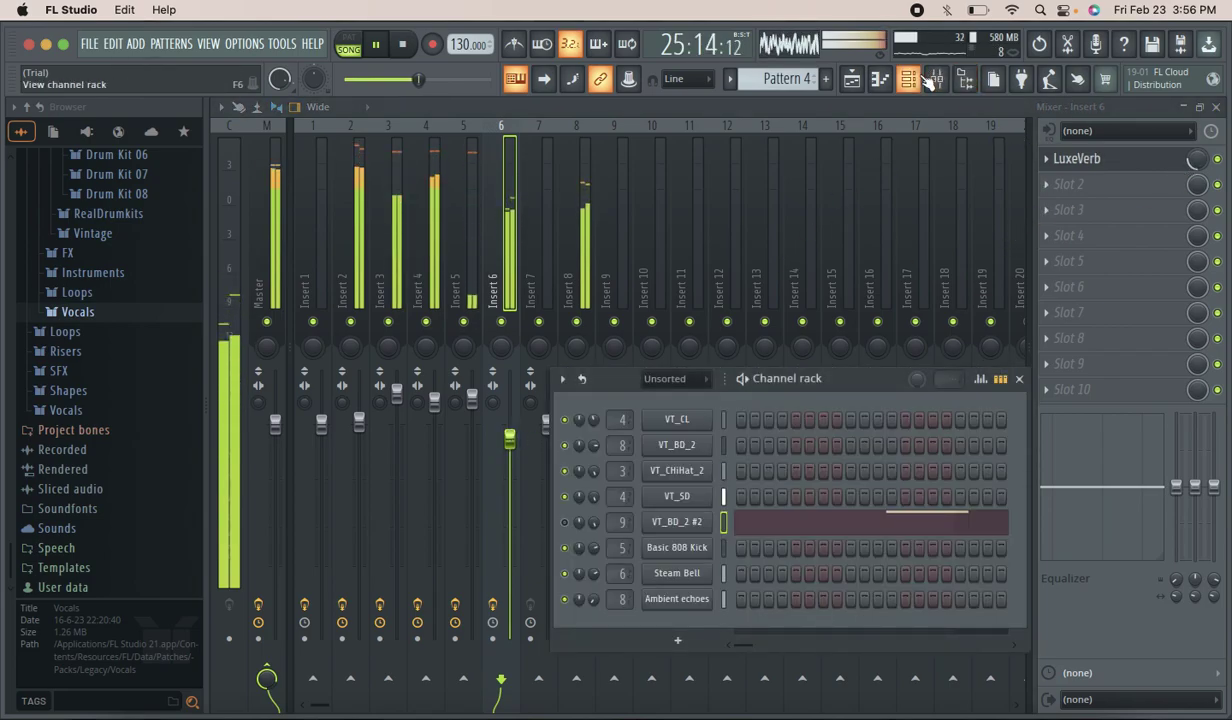
pyautogui.click(926, 80)
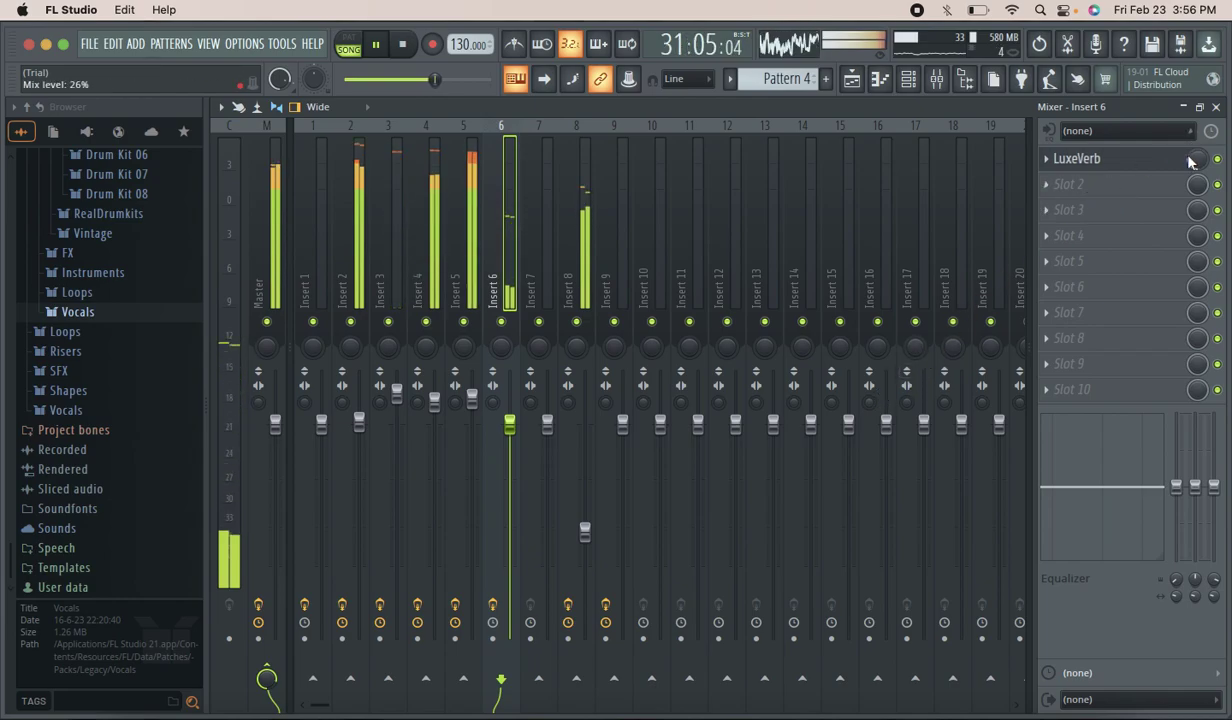
pyautogui.moveTo(1190, 160); pyautogui.dragTo(1190, 150)
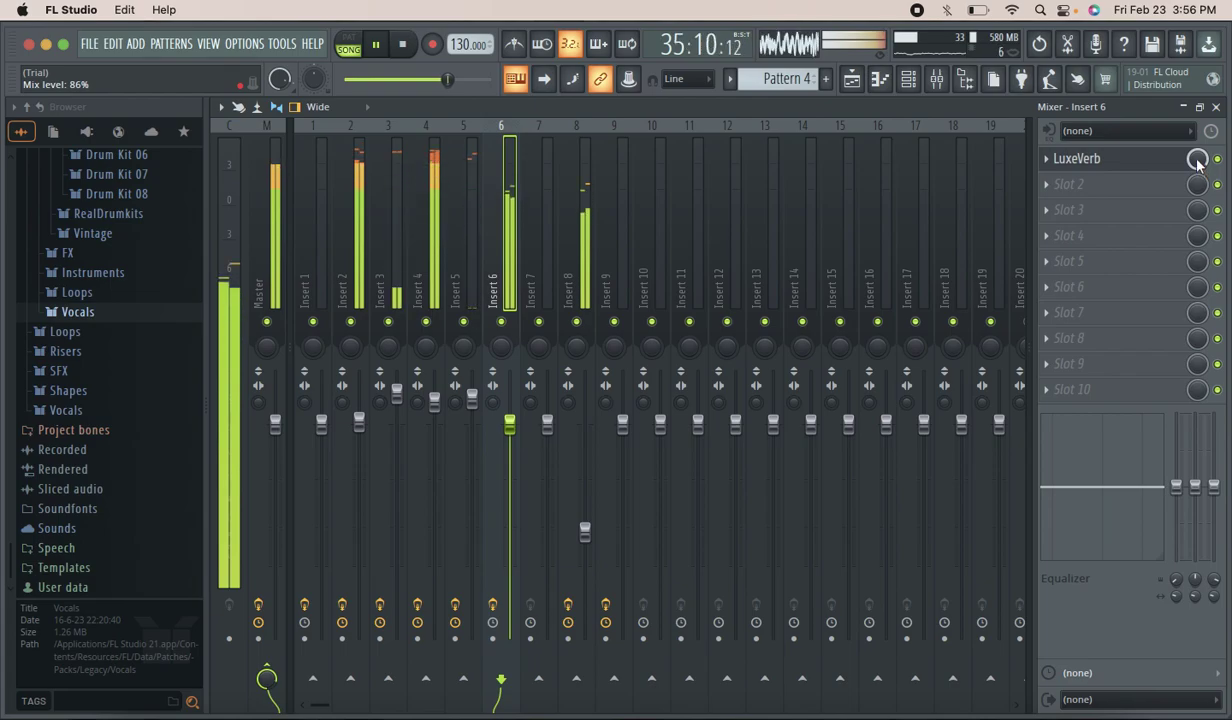
# Add Fruity Limiter in slot 2 of insert 6 with the Transient shaping preset and lower its mix level.
pyautogui.click(1077, 190)
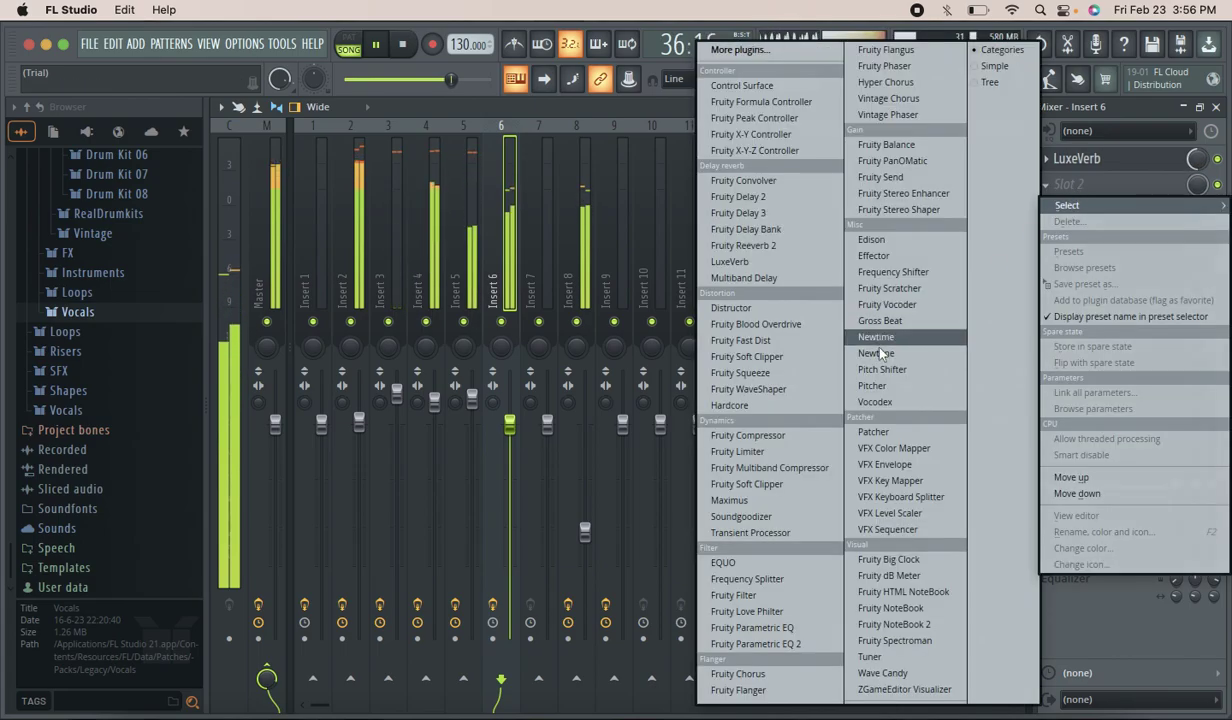
pyautogui.click(745, 451)
pyautogui.click(399, 342)
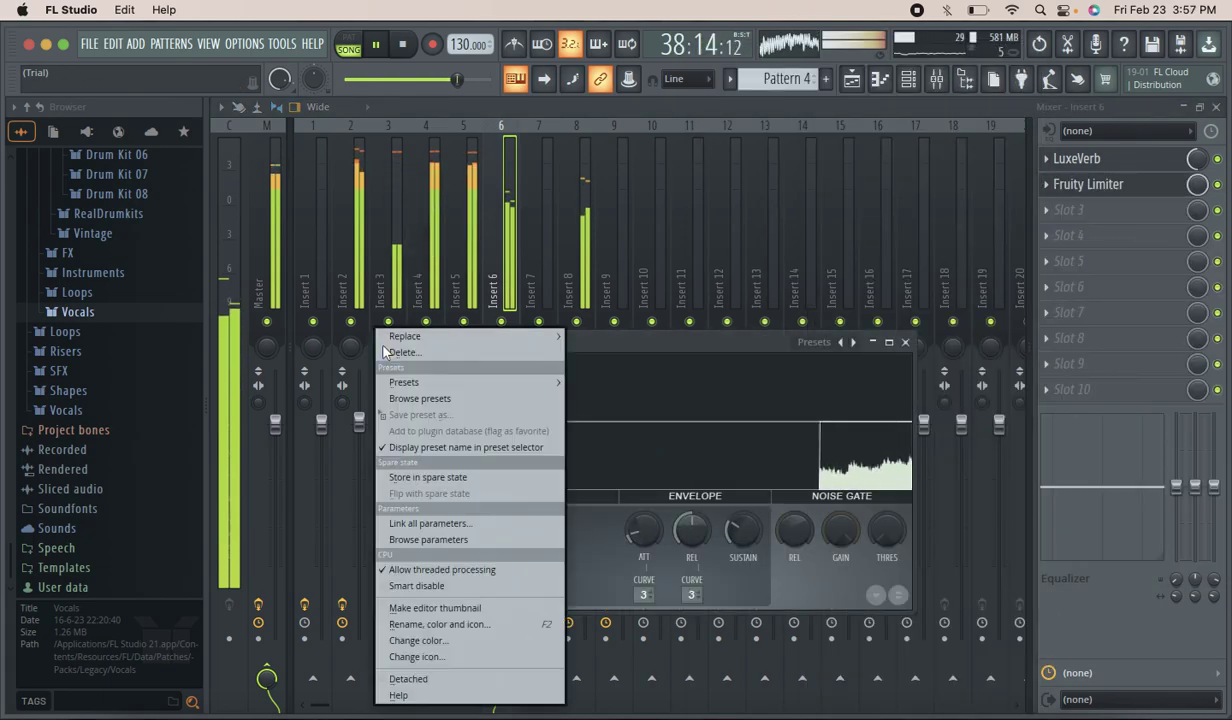
pyautogui.moveTo(468, 380)
pyautogui.click(698, 579)
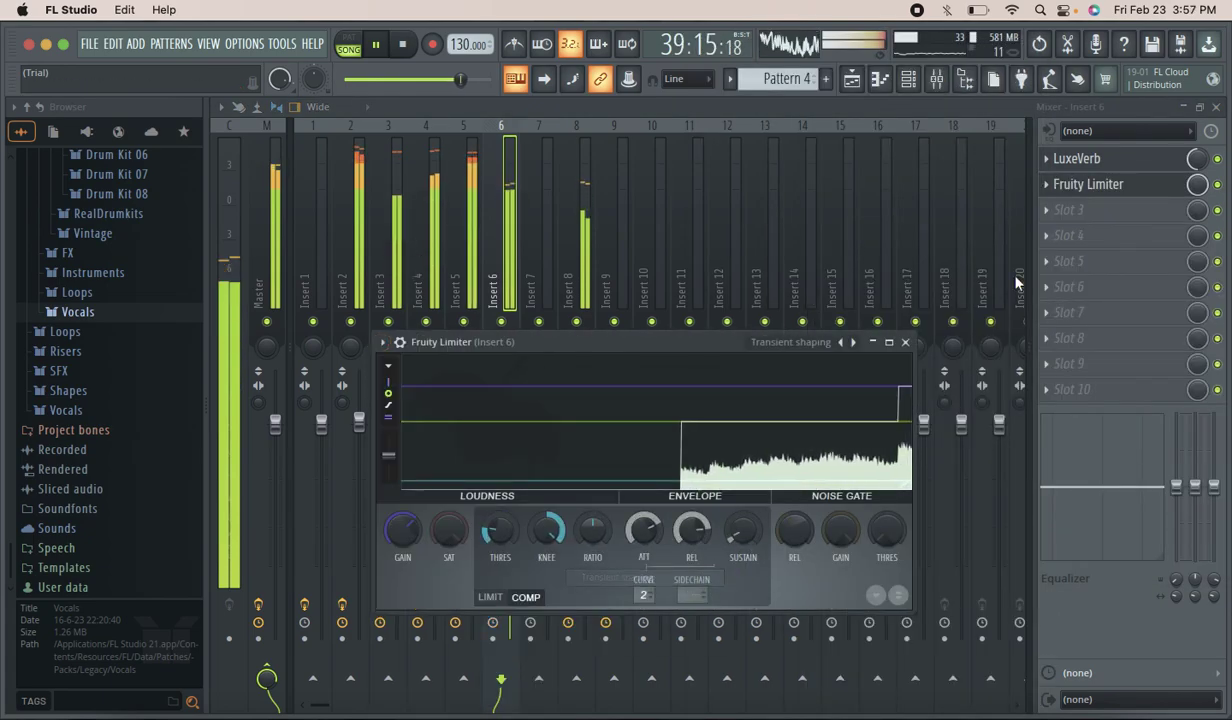
pyautogui.moveTo(1197, 185); pyautogui.dragTo(1197, 238)
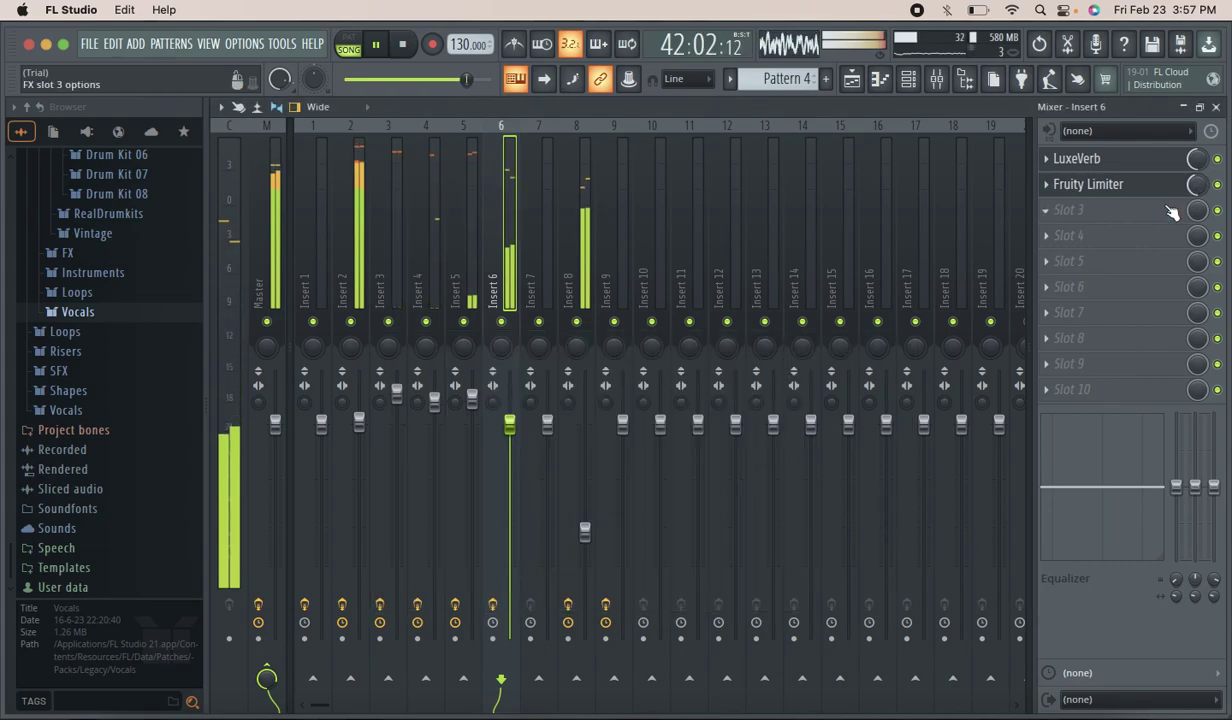
# Move song playback back to about bar 8 and raise the insert 8 mixer fader slightly.
pyautogui.moveTo(468, 77); pyautogui.dragTo(358, 79)
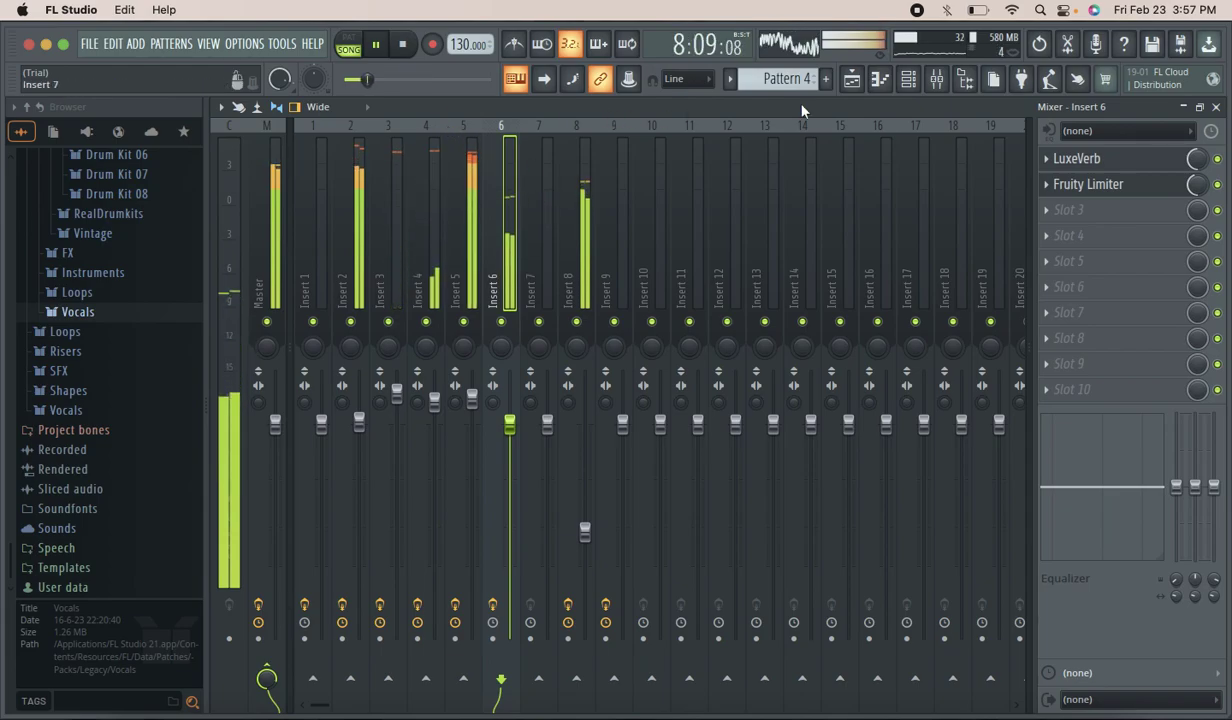
pyautogui.click(912, 84)
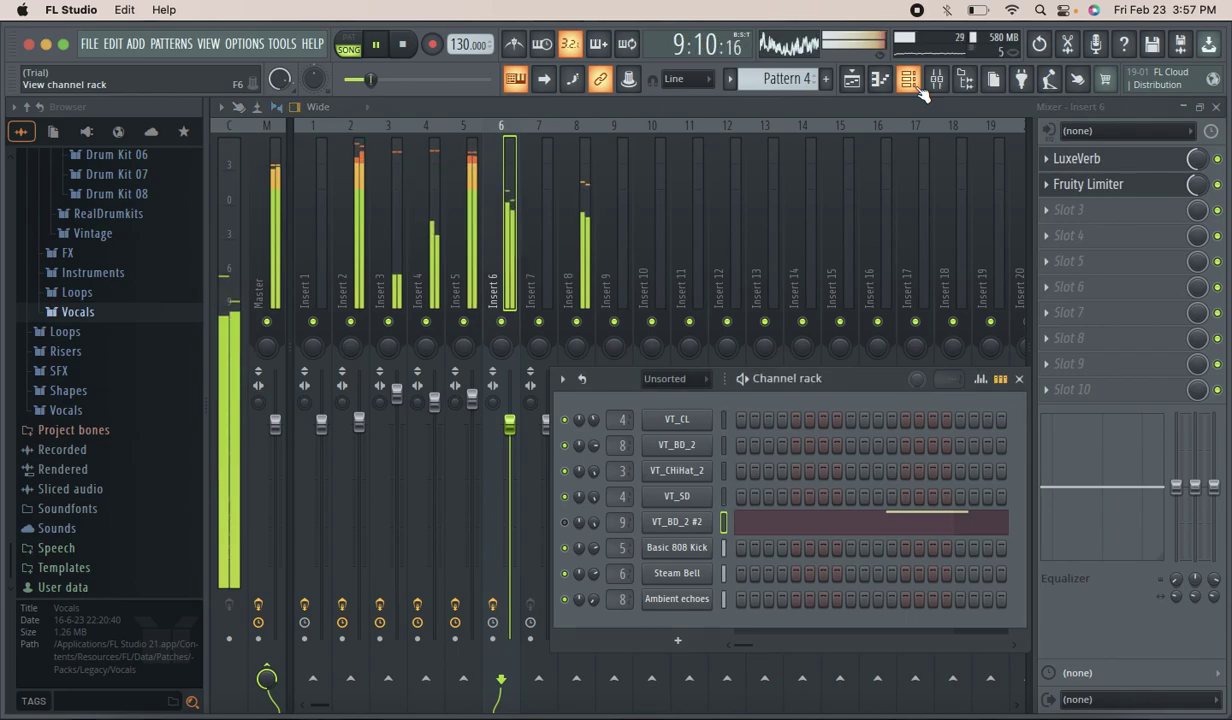
pyautogui.click(908, 80)
pyautogui.click(566, 172)
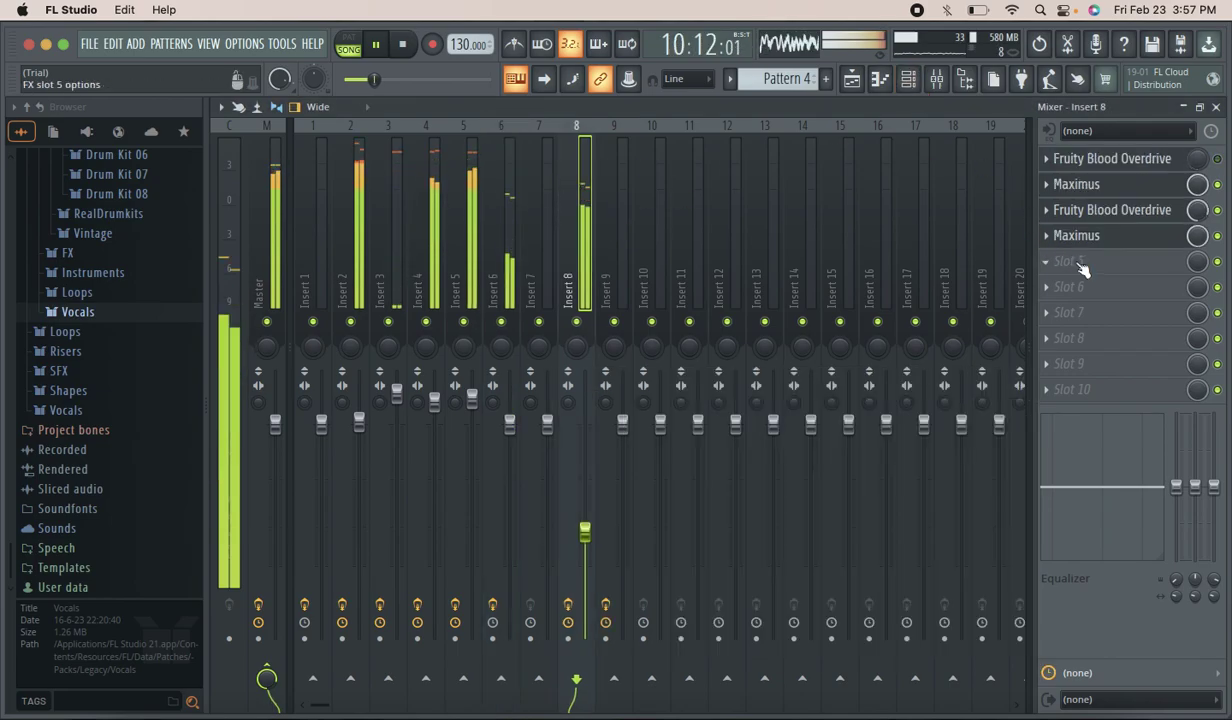
pyautogui.moveTo(597, 529)
pyautogui.mouseDown()
pyautogui.moveTo(597, 466)
pyautogui.moveTo(589, 510)
pyautogui.mouseUp()
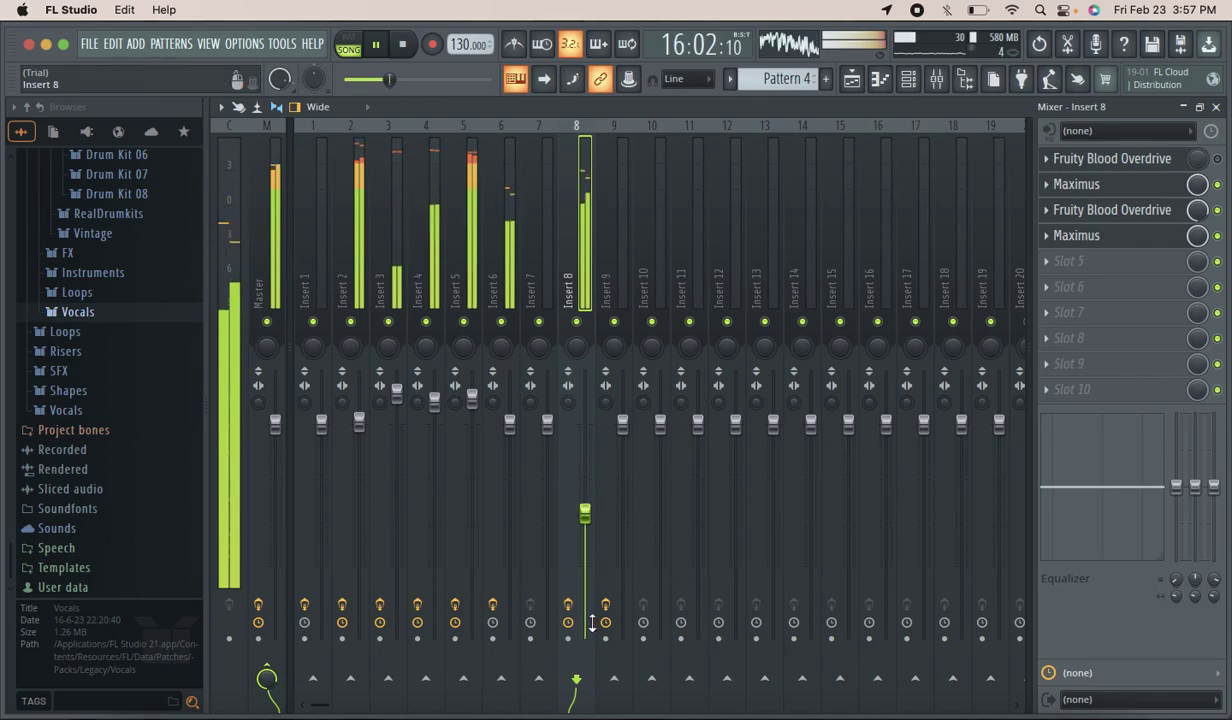
pyautogui.moveTo(585, 513)
pyautogui.mouseDown()
pyautogui.moveTo(585, 490)
pyautogui.moveTo(585, 503)
pyautogui.mouseUp()
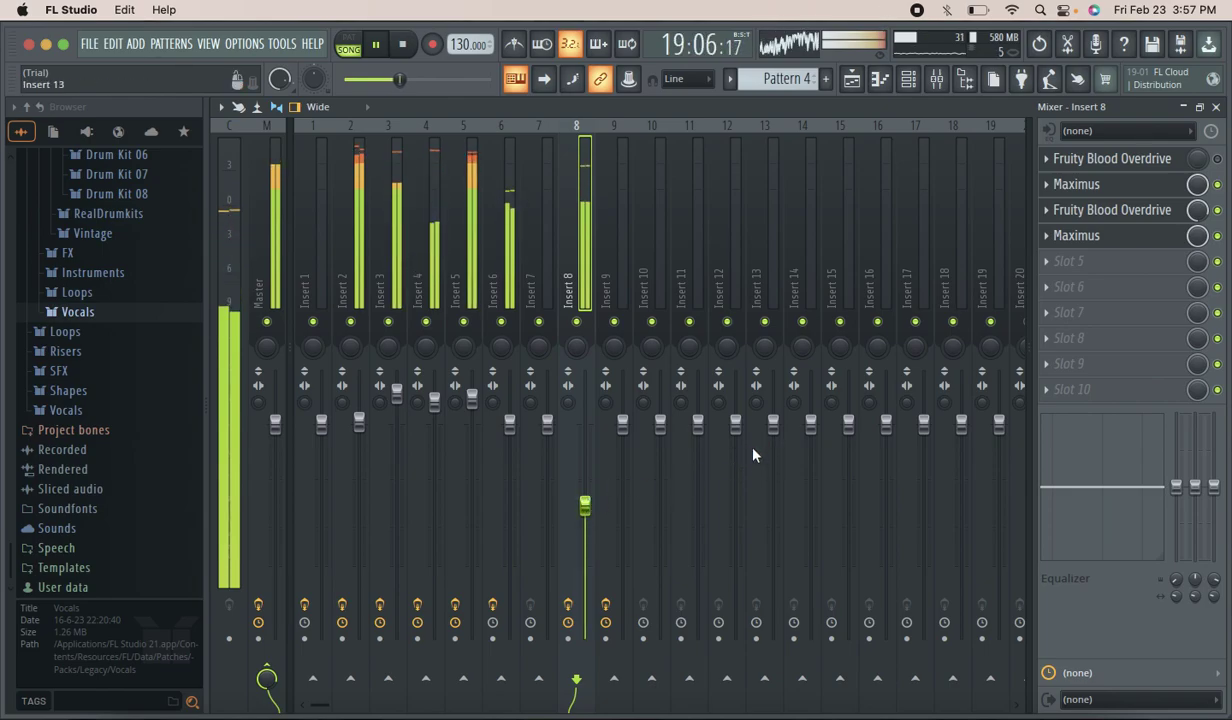
pyautogui.moveTo(585, 505)
pyautogui.mouseDown()
pyautogui.moveTo(585, 539)
pyautogui.moveTo(585, 518)
pyautogui.mouseUp()
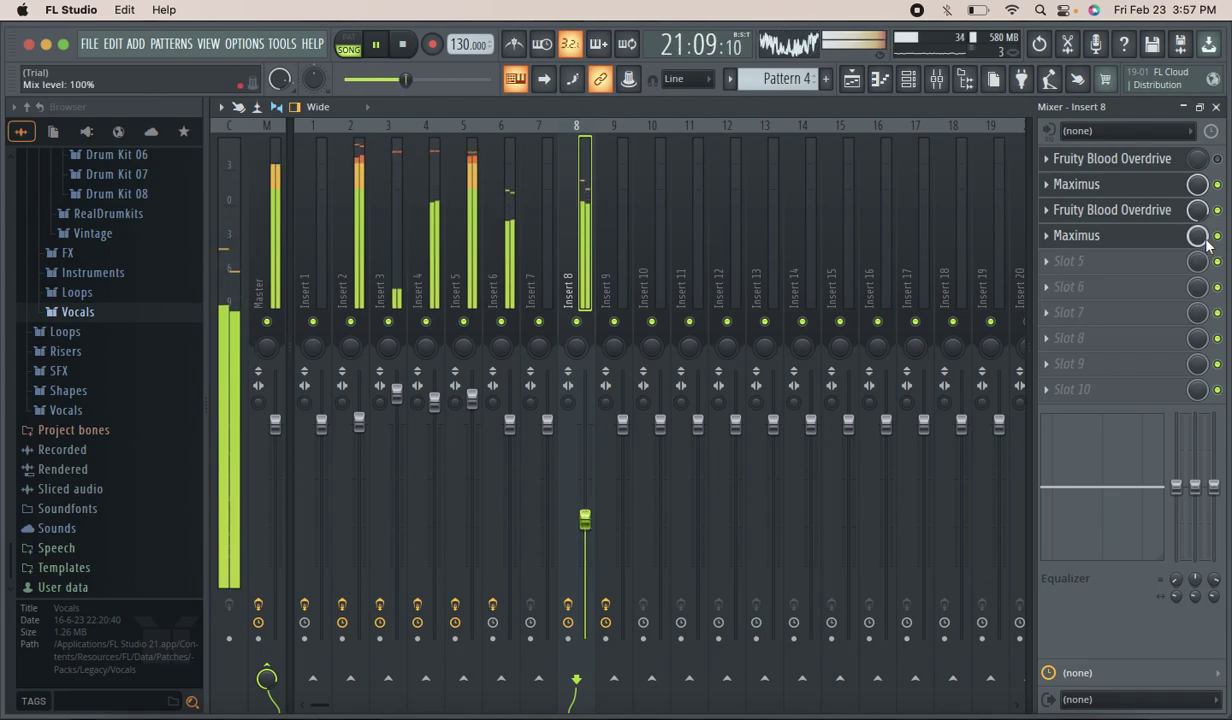
# Add LuxeVerb in slot 5 of insert 8 with the Large Dark Room preset.
pyautogui.click(1094, 264)
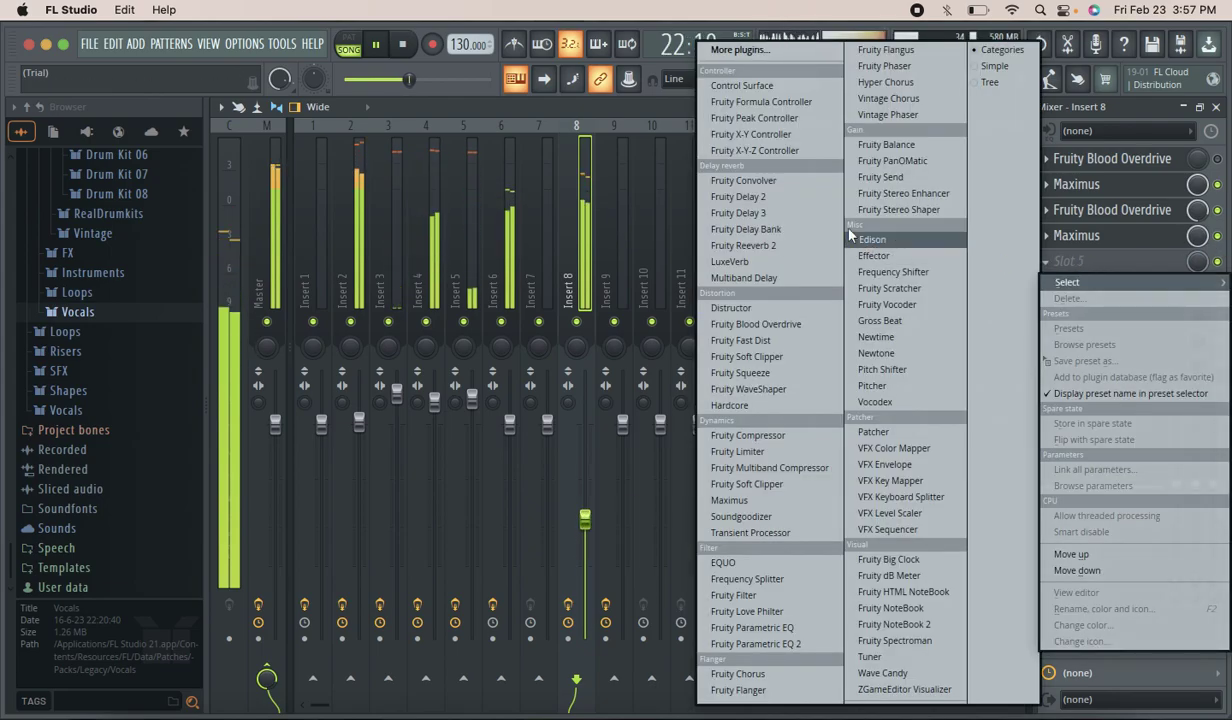
pyautogui.click(731, 260)
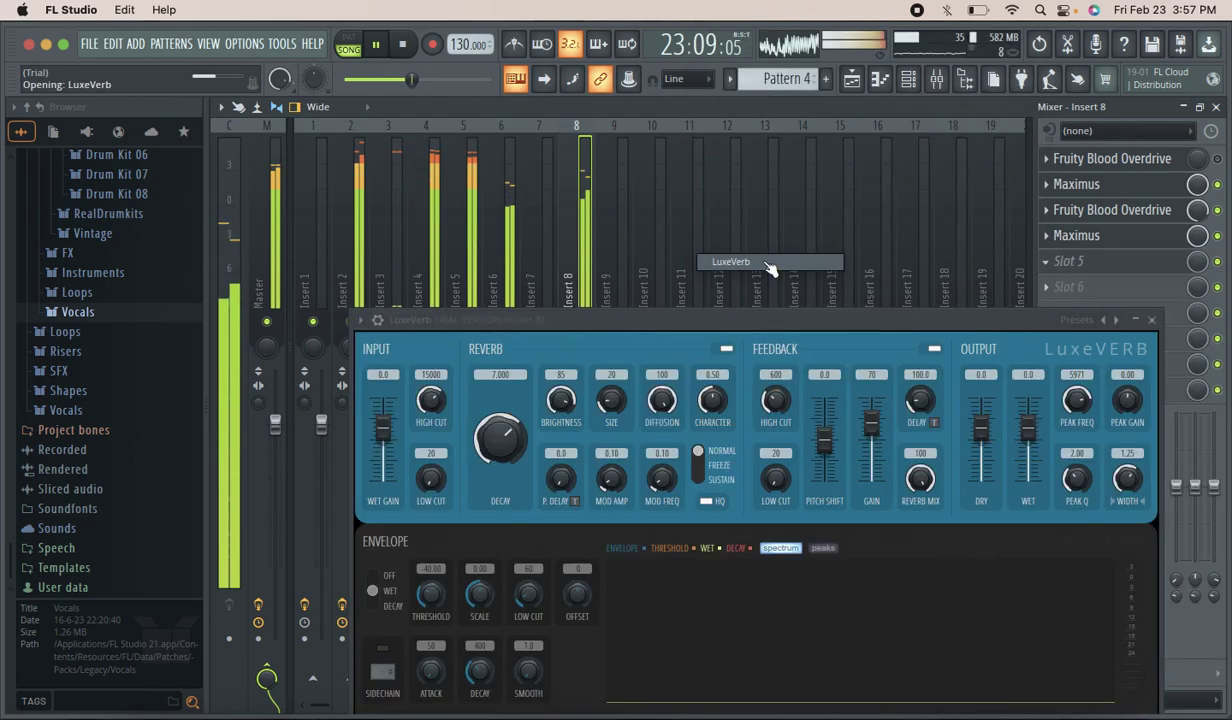
pyautogui.click(360, 320)
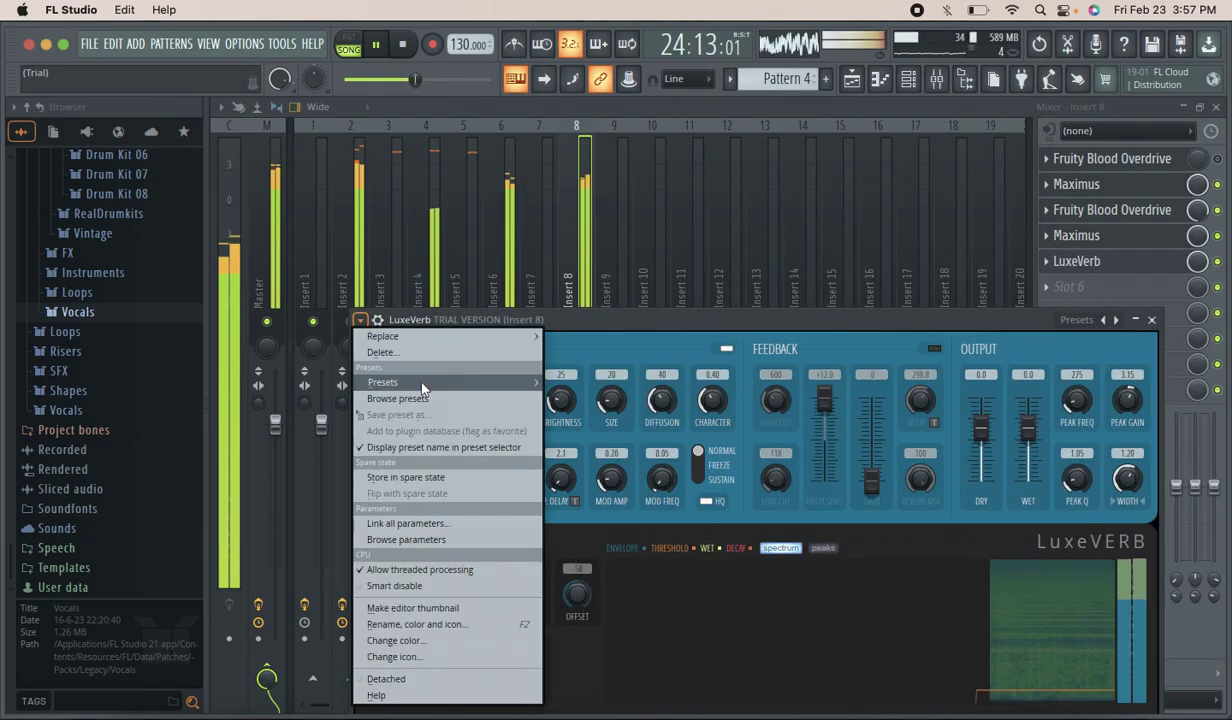
pyautogui.moveTo(405, 382)
pyautogui.click(742, 421)
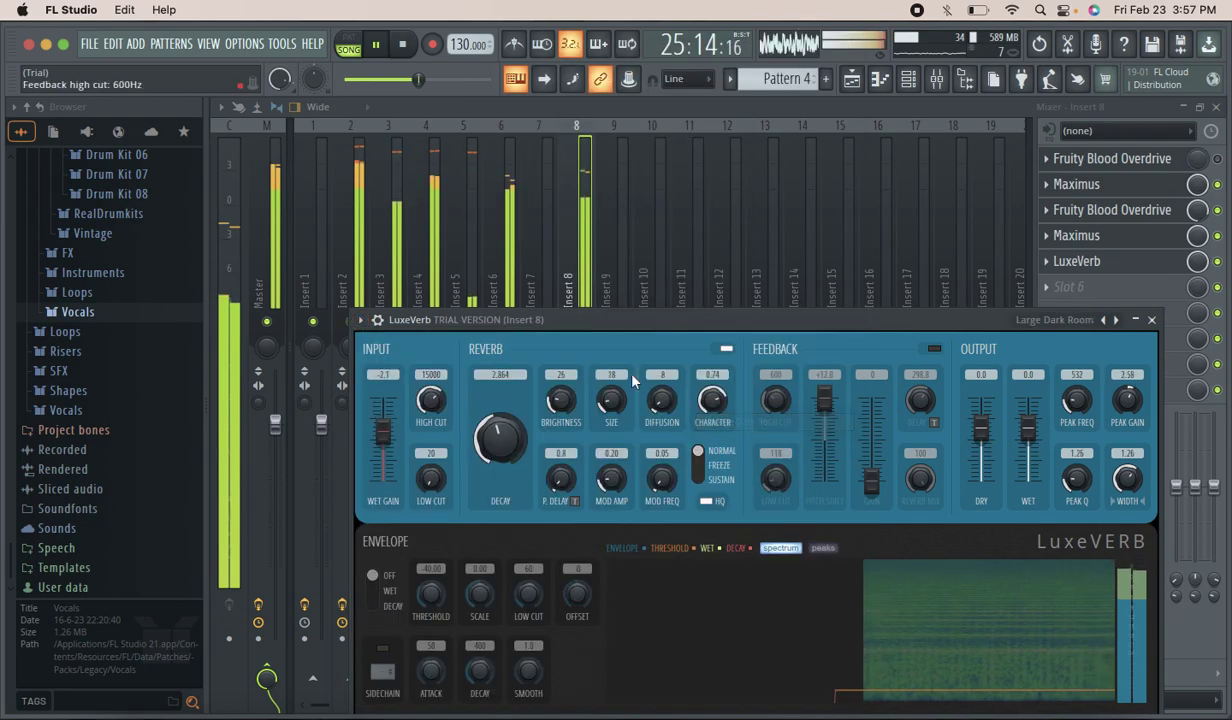
# Try the Live Drum Room preset in insert 8's LuxeVerb and replace it with Large Bathroom.
pyautogui.click(360, 320)
pyautogui.moveTo(405, 382)
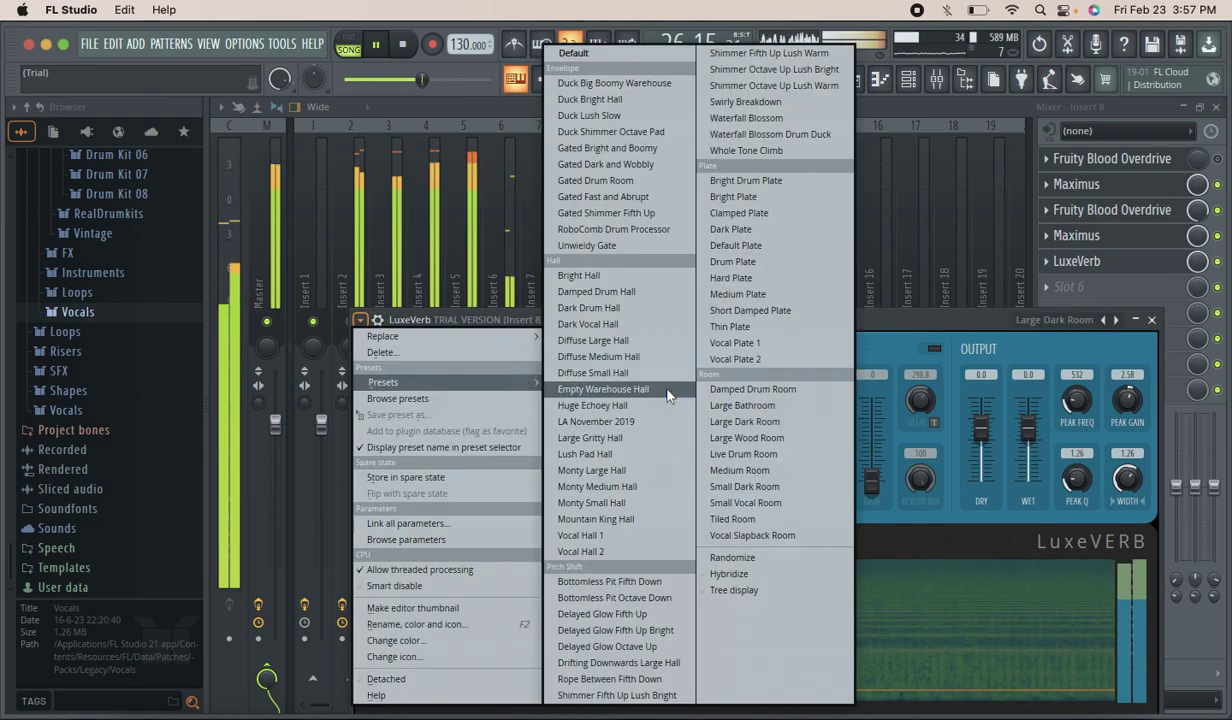
pyautogui.click(793, 463)
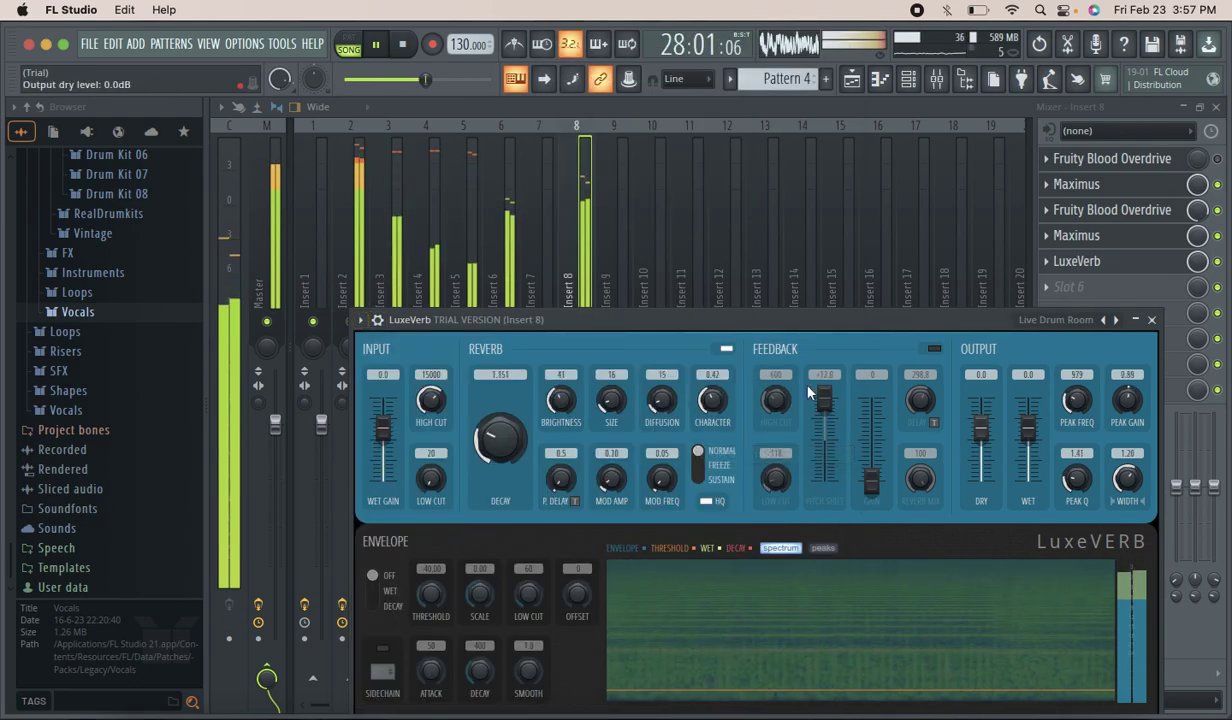
pyautogui.click(360, 320)
pyautogui.moveTo(405, 382)
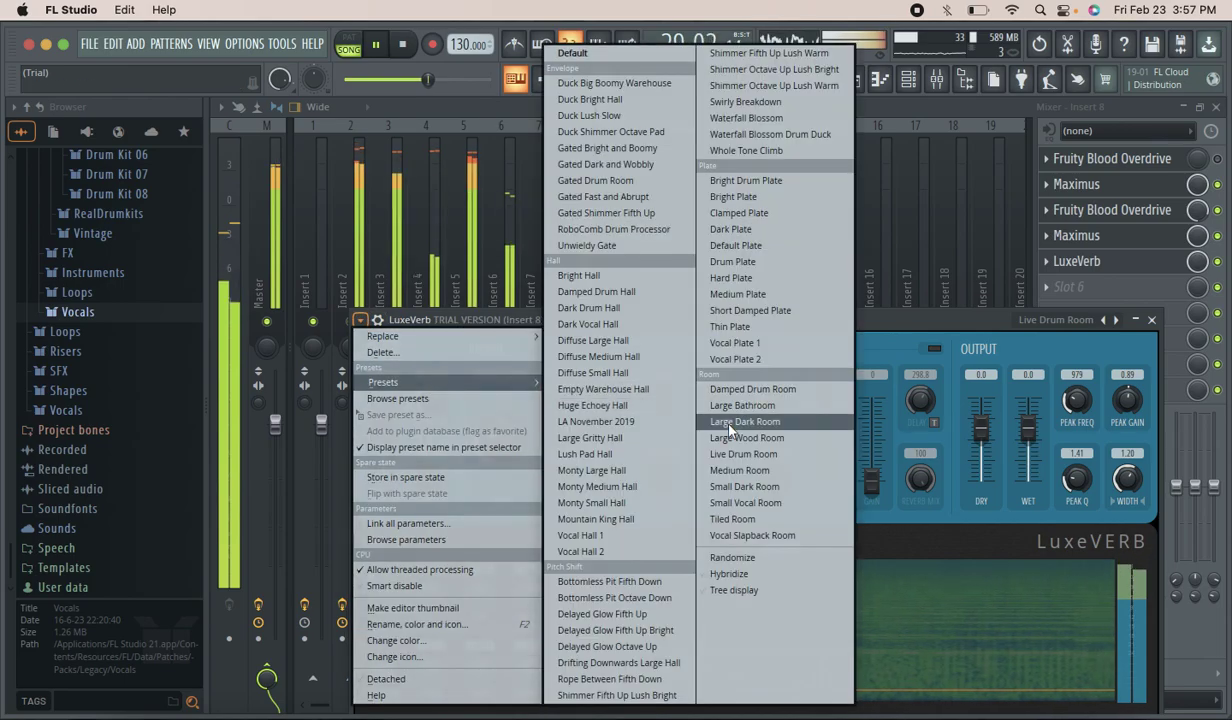
pyautogui.click(766, 408)
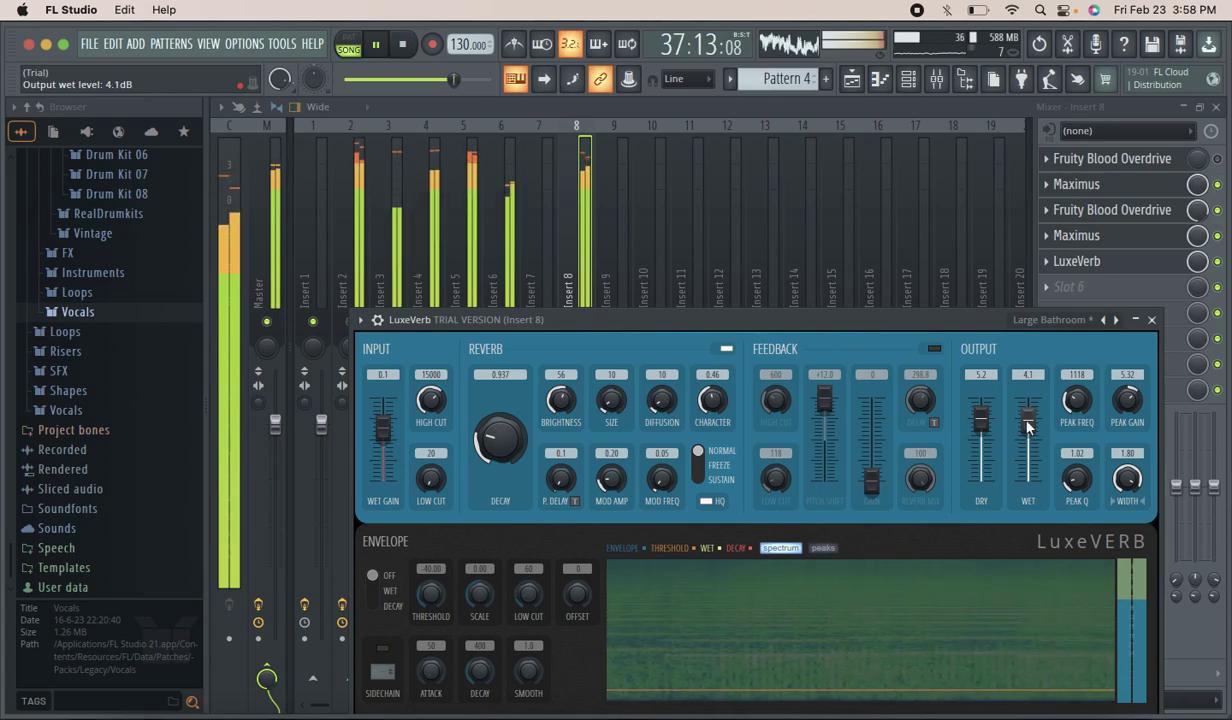
# Set insert 8's LuxeVerb to decay 0.302, brightness 69, character 0.90 and dry output 2.4, with a 99% mix level.
pyautogui.moveTo(981, 417); pyautogui.dragTo(981, 419)
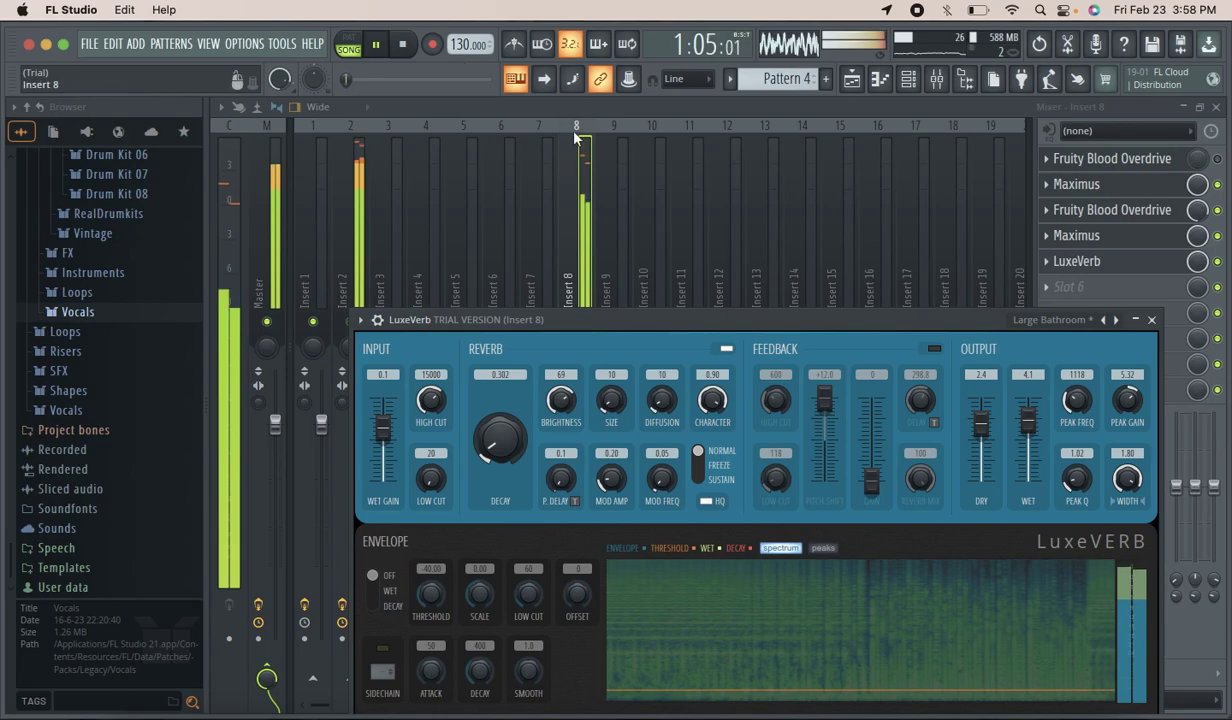
pyautogui.moveTo(1197, 262); pyautogui.dragTo(1197, 265)
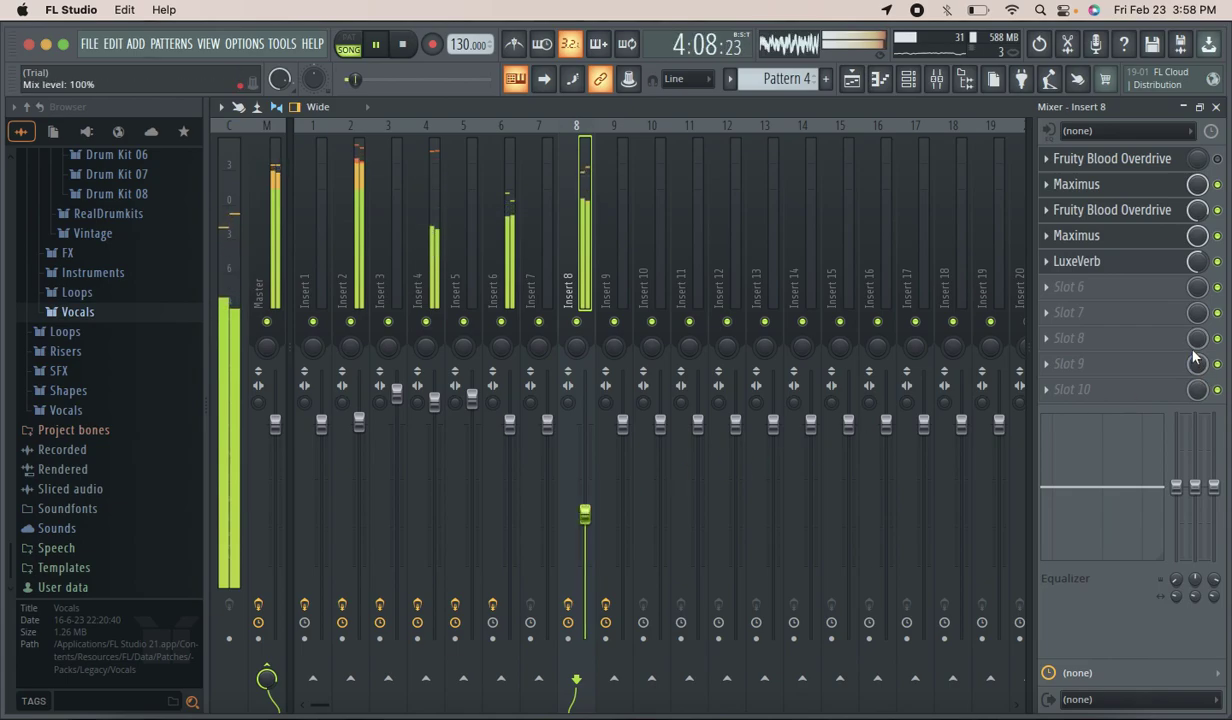
pyautogui.moveTo(1197, 262); pyautogui.dragTo(1197, 250)
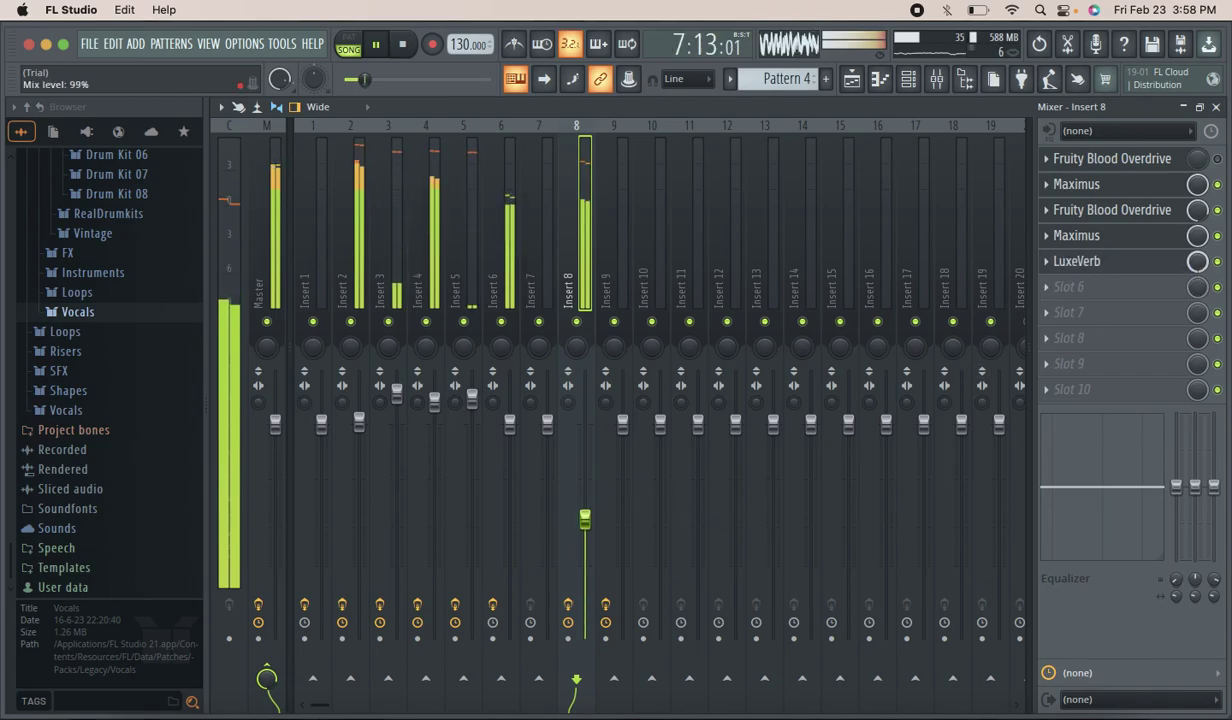
# Set insert 8's LuxeVerb decay to 2.368, mod amp to 0.17 and mod frequency to 0.63, and lower its mix level.
pyautogui.click(1080, 261)
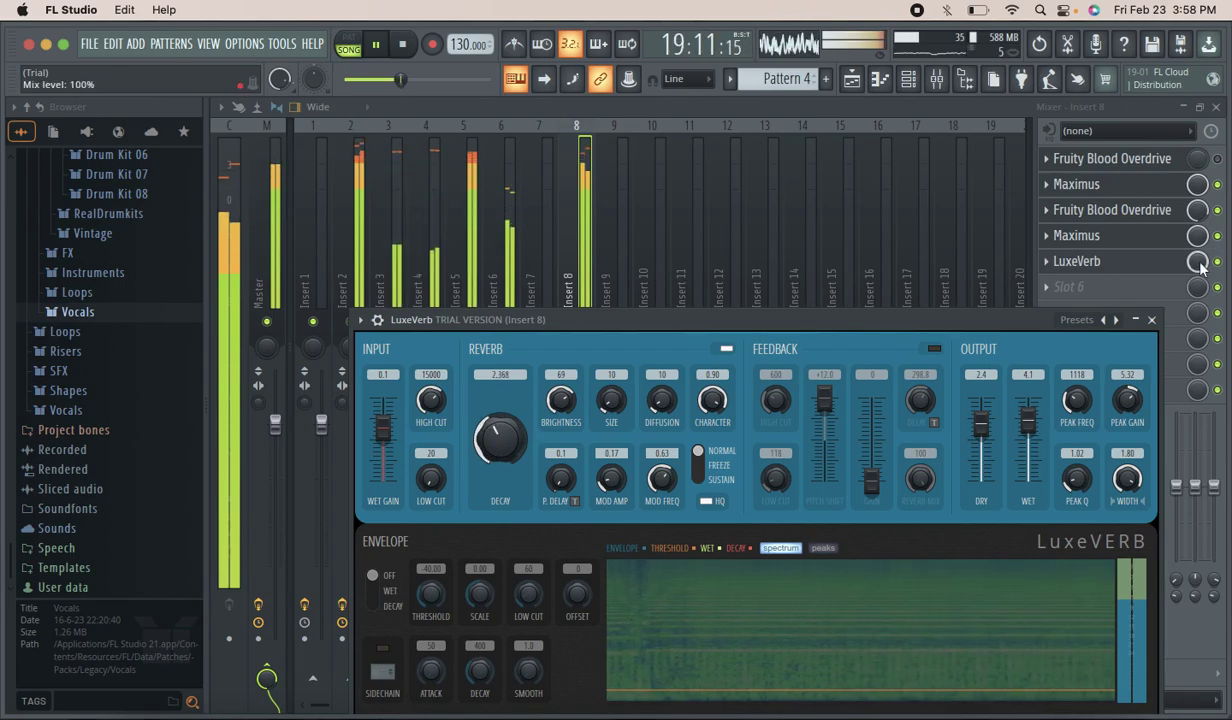
pyautogui.moveTo(1201, 265); pyautogui.dragTo(1201, 299)
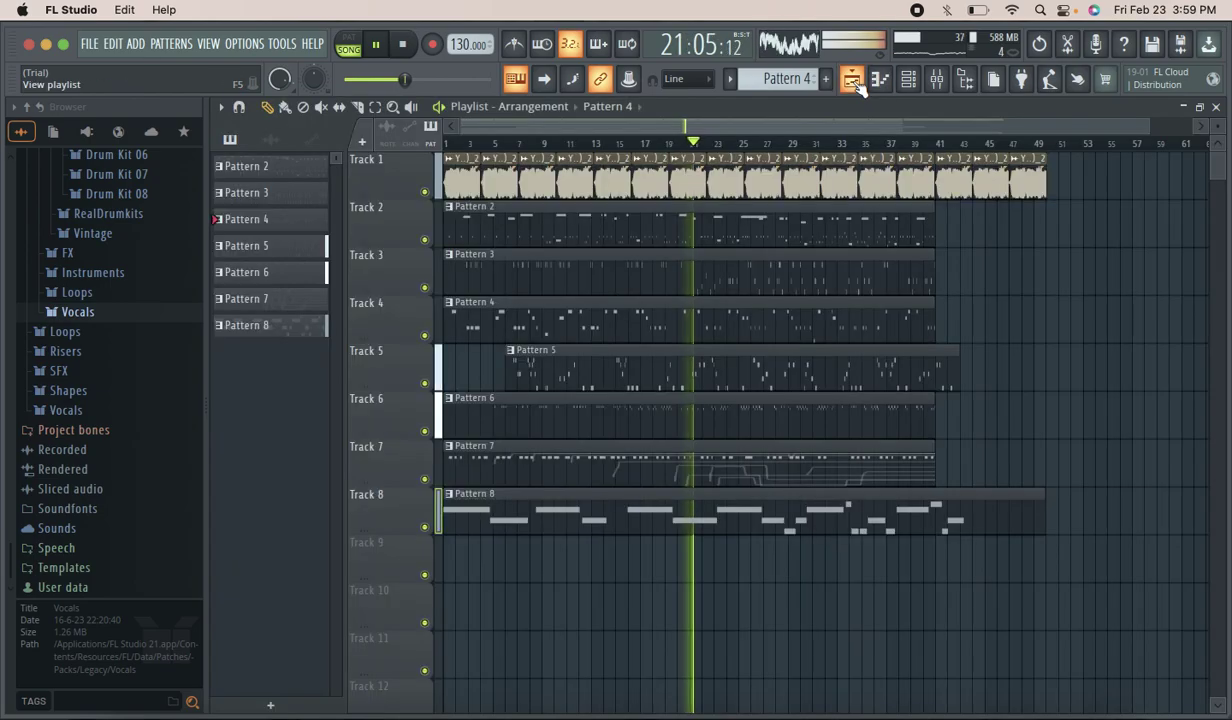
# Disable the LuxeVerb slot on insert 8 and return to the playlist arrangement.
pyautogui.click(853, 81)
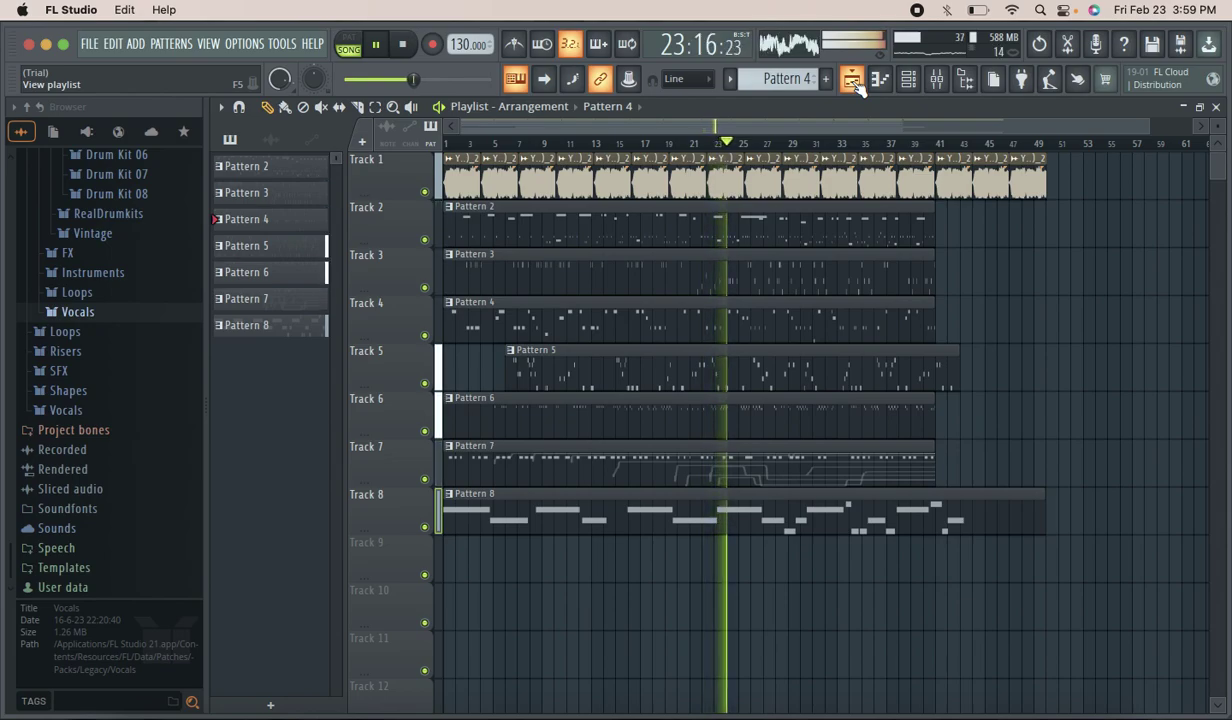
pyautogui.click(940, 80)
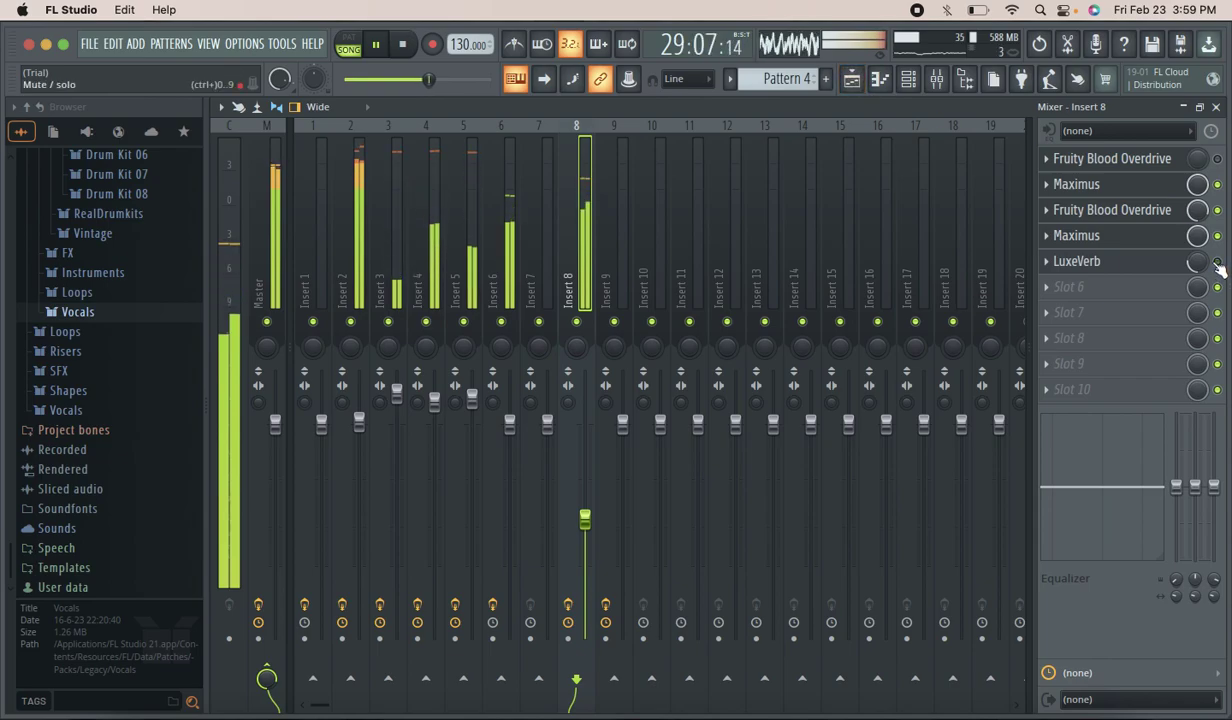
pyautogui.click(864, 80)
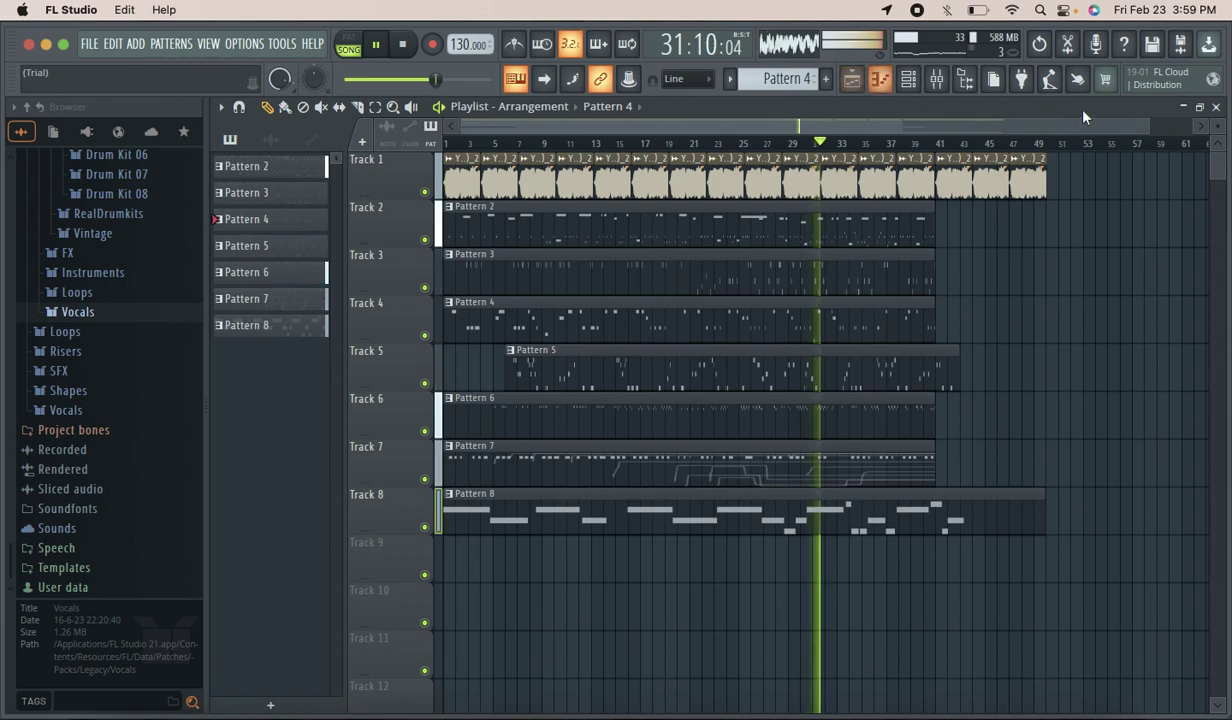
# Start an audio render of the song to the Desktop and name the file 02/23/24.wav.
pyautogui.click(1177, 50)
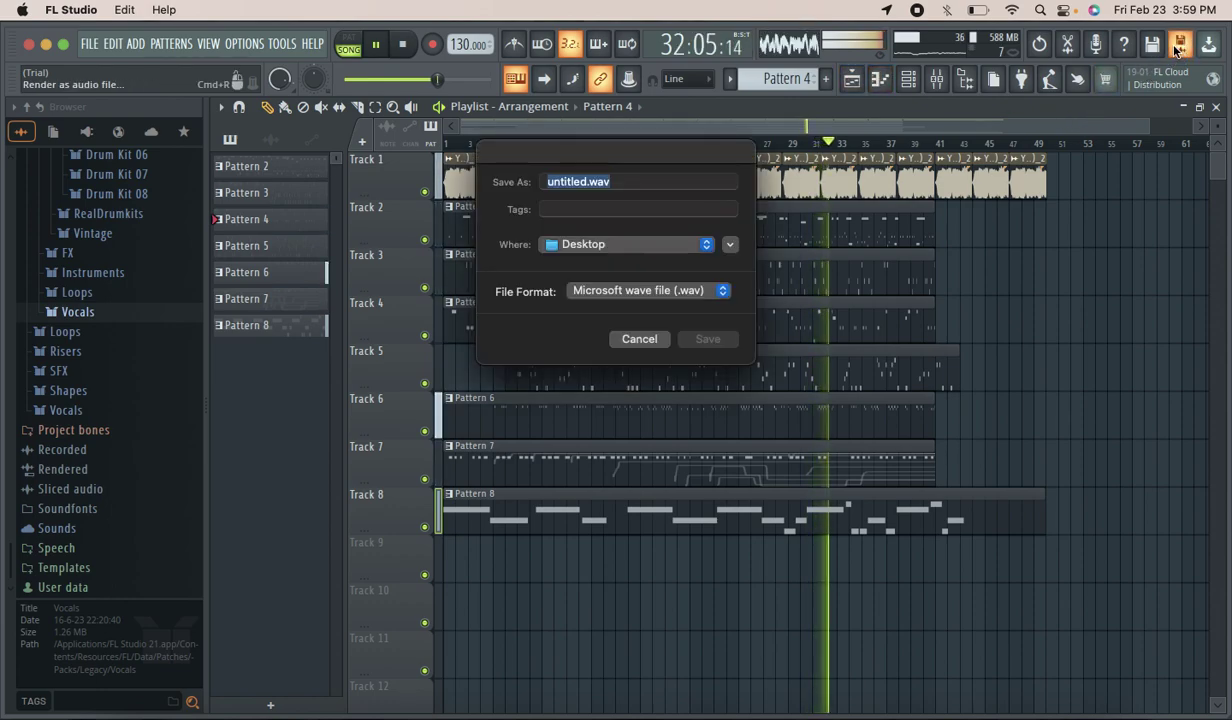
pyautogui.click(586, 182)
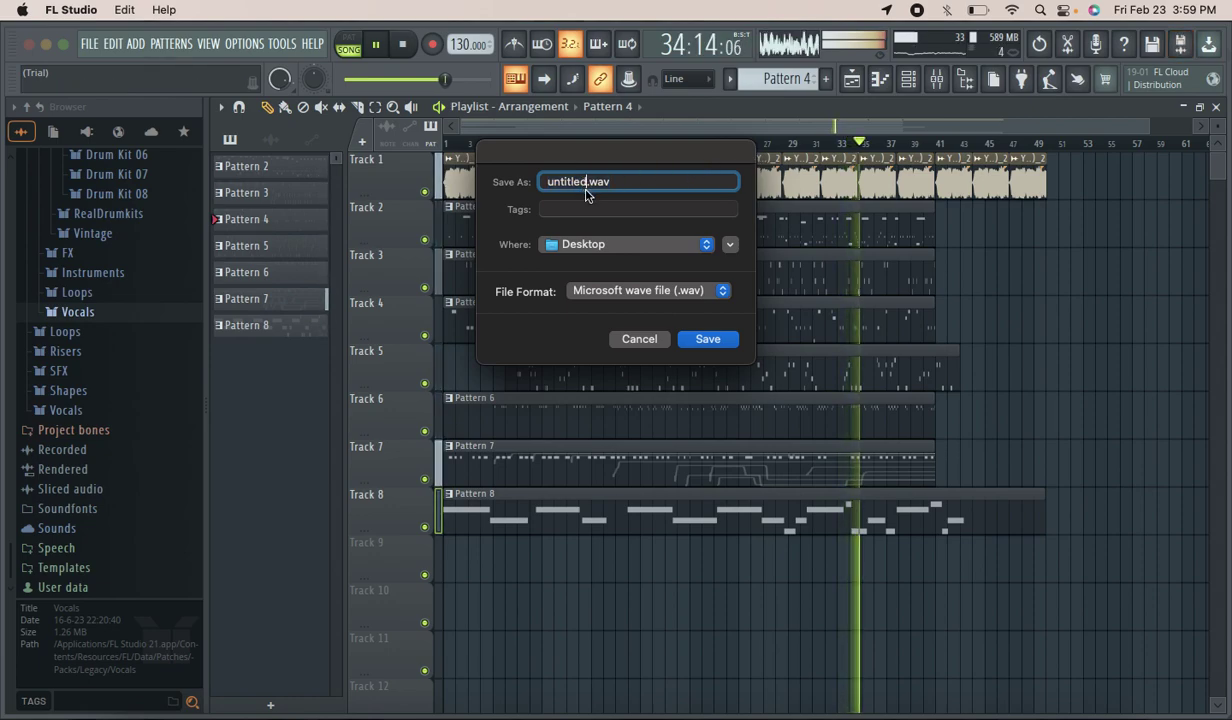
pyautogui.press('BackSpace')
pyautogui.press('BackSpace')
pyautogui.press('BackSpace')
pyautogui.press('BackSpace')
pyautogui.press('BackSpace')
pyautogui.press('BackSpace')
pyautogui.press('BackSpace')
pyautogui.press('BackSpace')
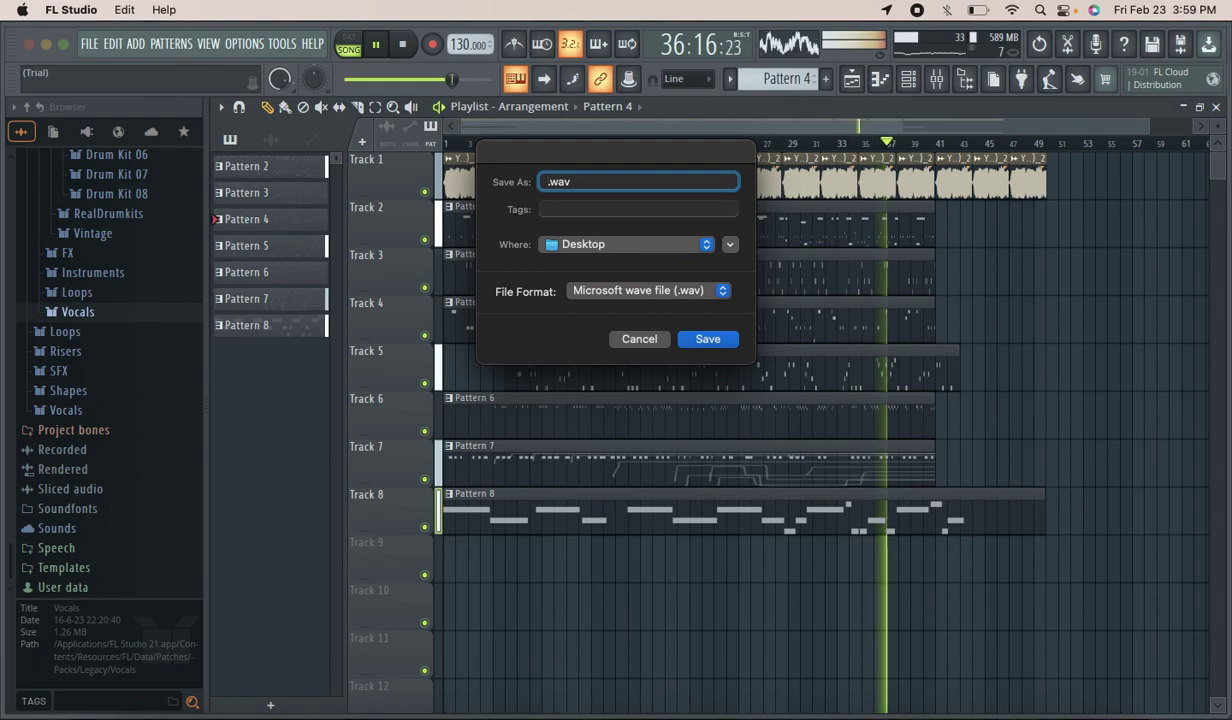
pyautogui.write('23')
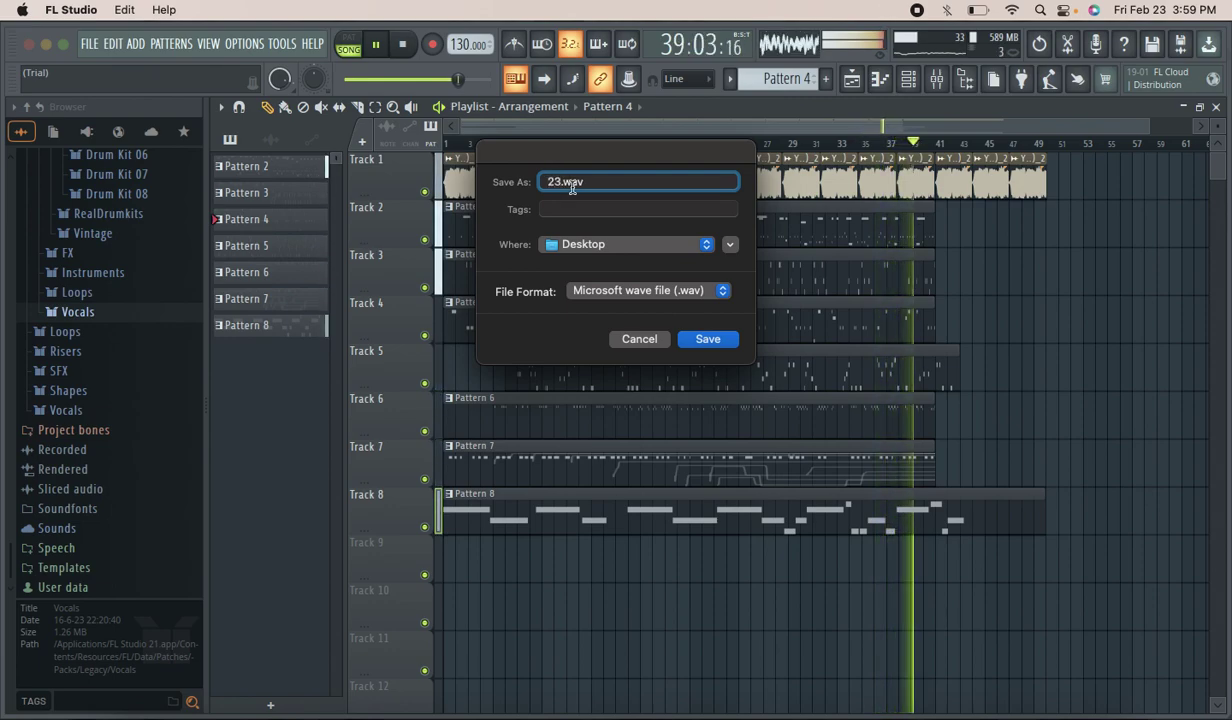
pyautogui.press('BackSpace')
pyautogui.press('BackSpace')
pyautogui.write('02/23/24')
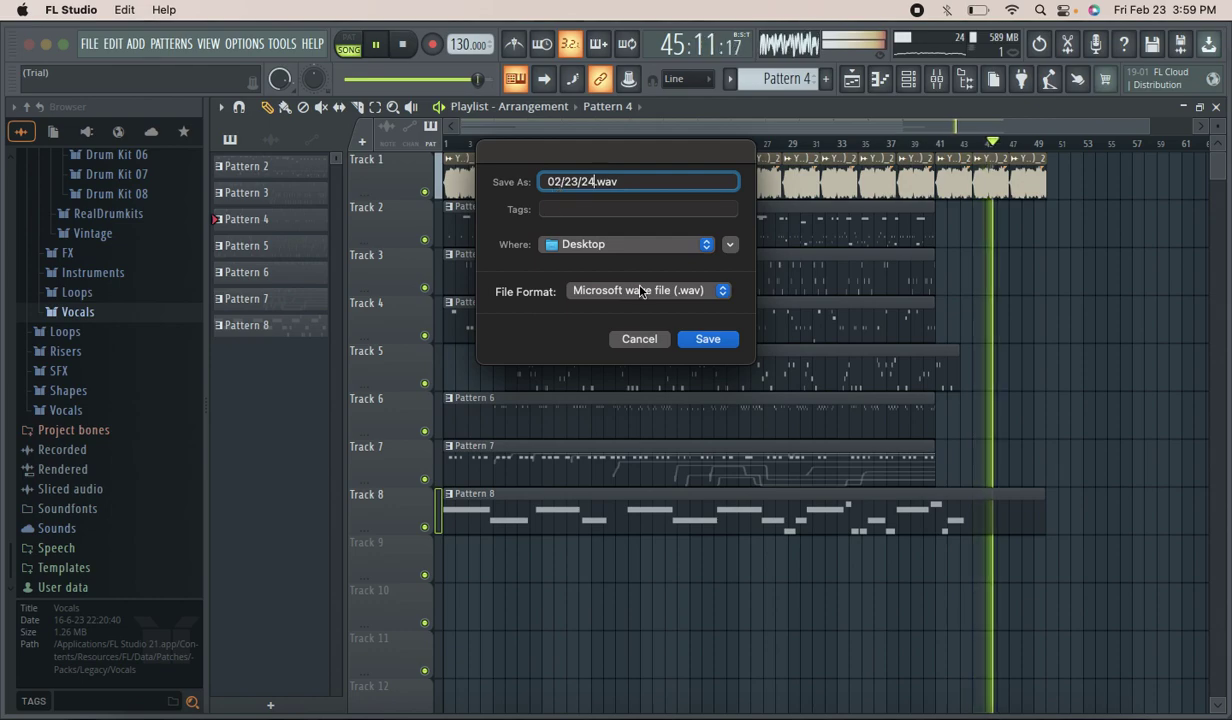
# Save in Microsoft wave file (.wav) format and start rendering the full song as 16Bit int stereo WAV.
pyautogui.click(679, 289)
pyautogui.click(673, 293)
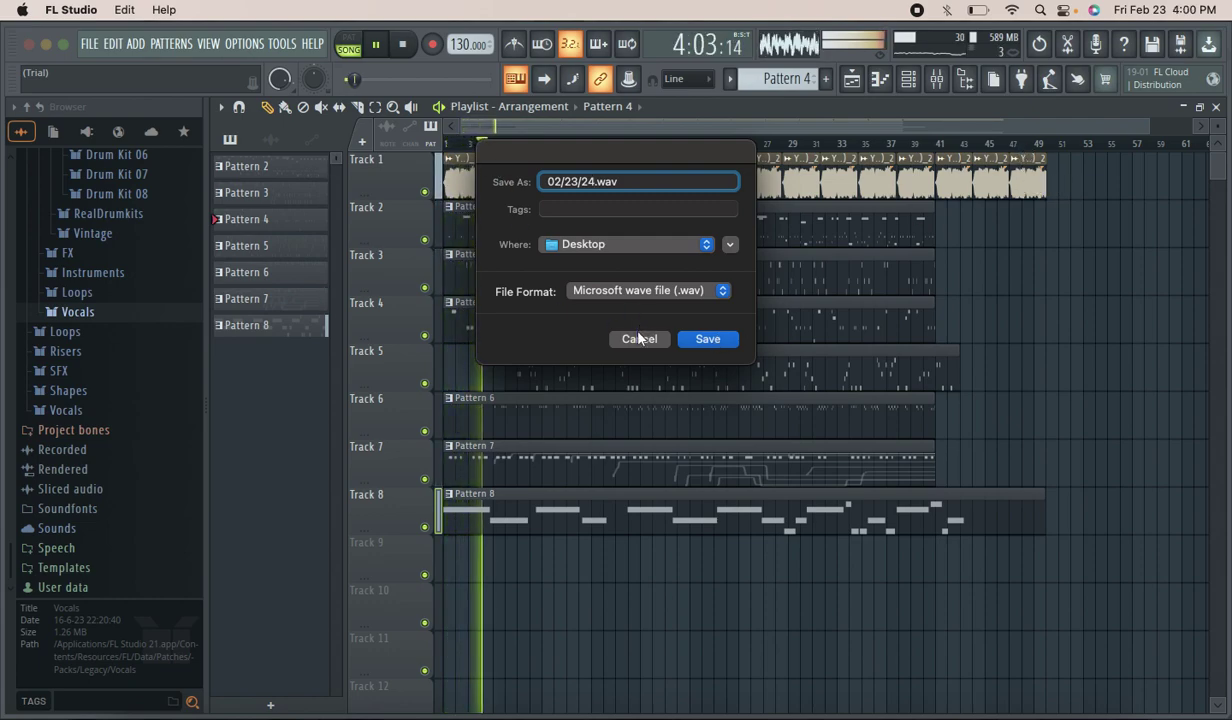
pyautogui.click(710, 341)
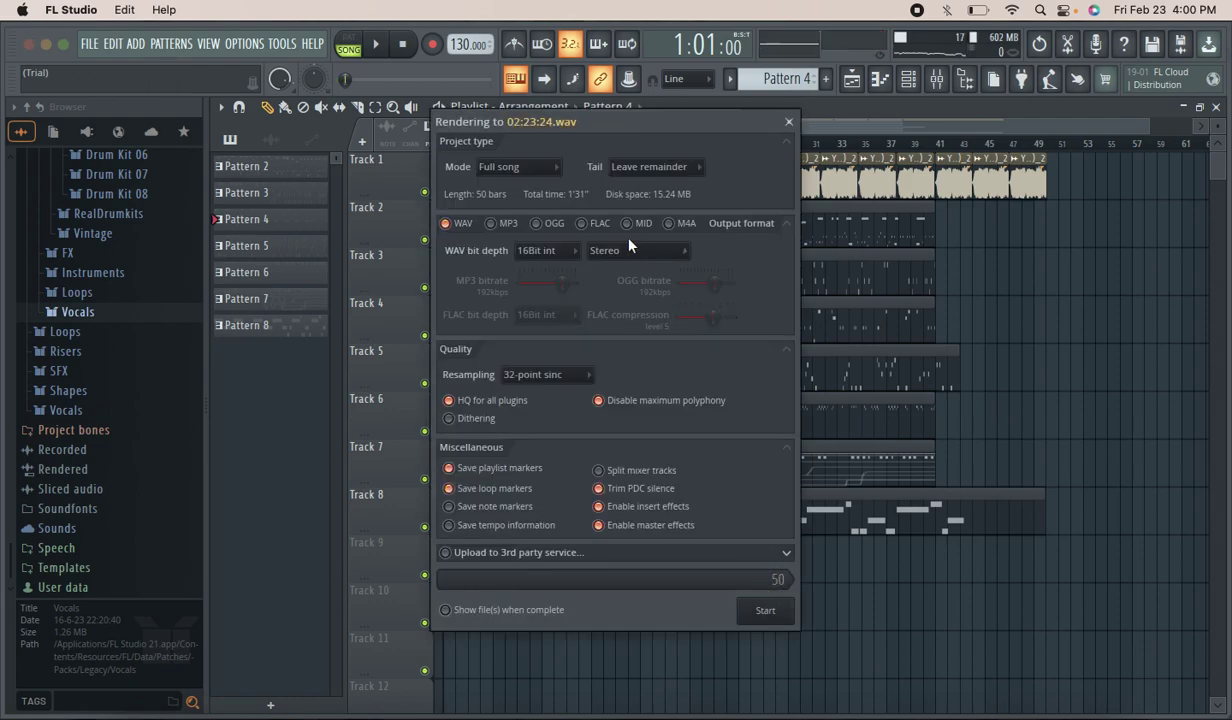
pyautogui.click(765, 608)
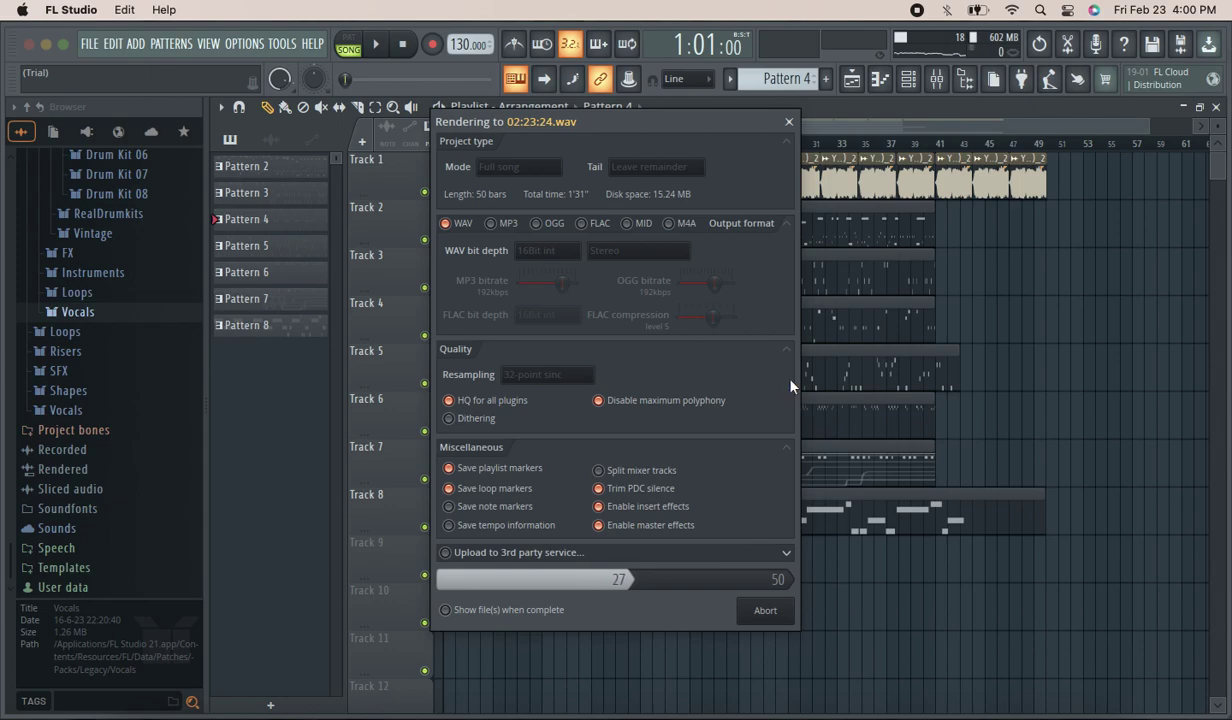
# Try to connect the Mac to the CoxWiFi network and switch Wi-Fi off.
pyautogui.click(1010, 12)
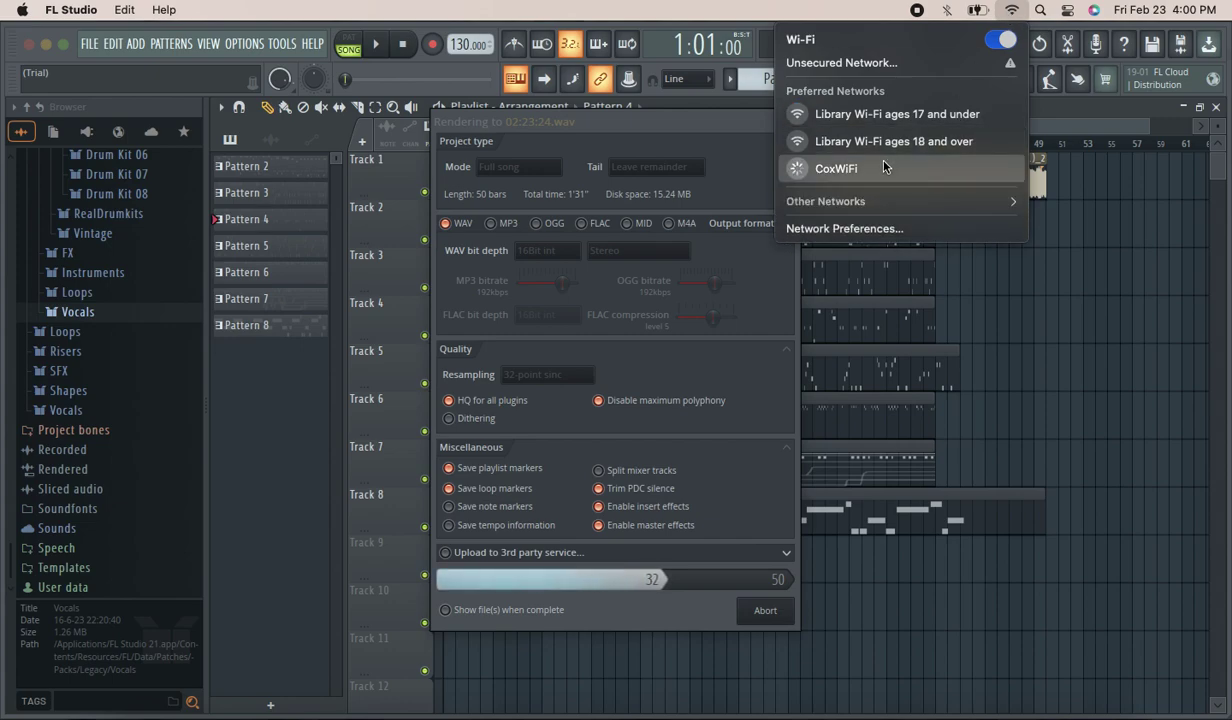
pyautogui.click(860, 168)
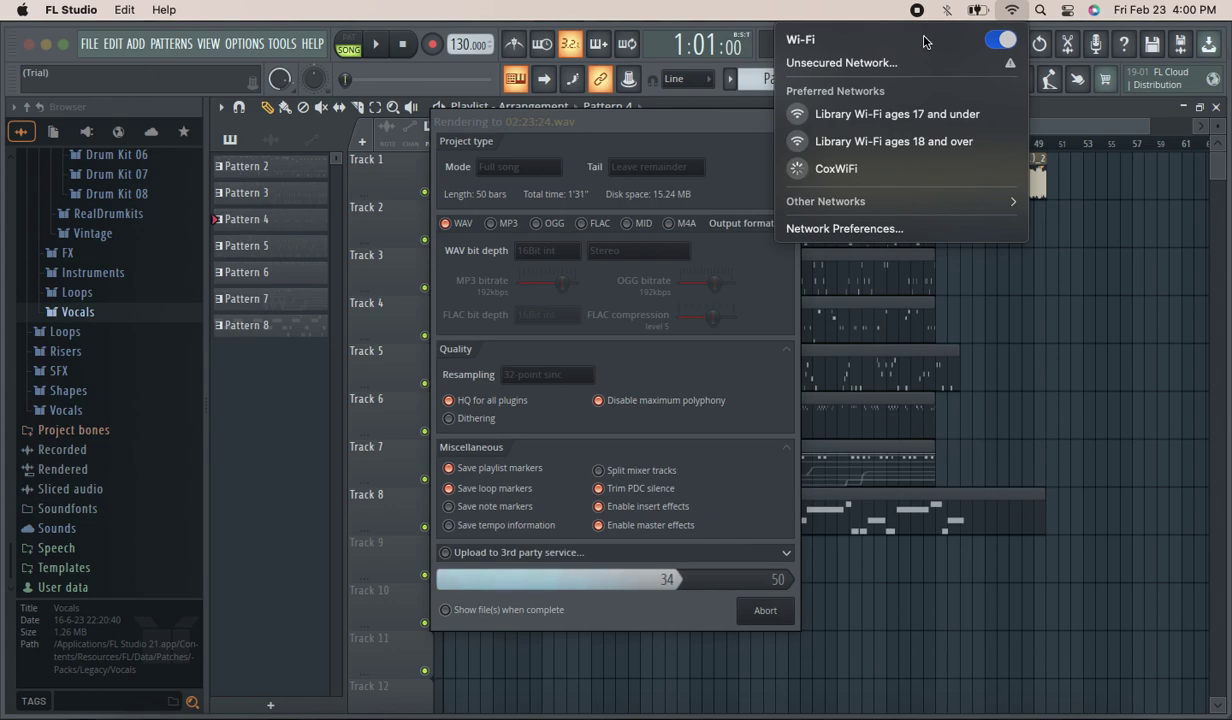
pyautogui.click(1003, 39)
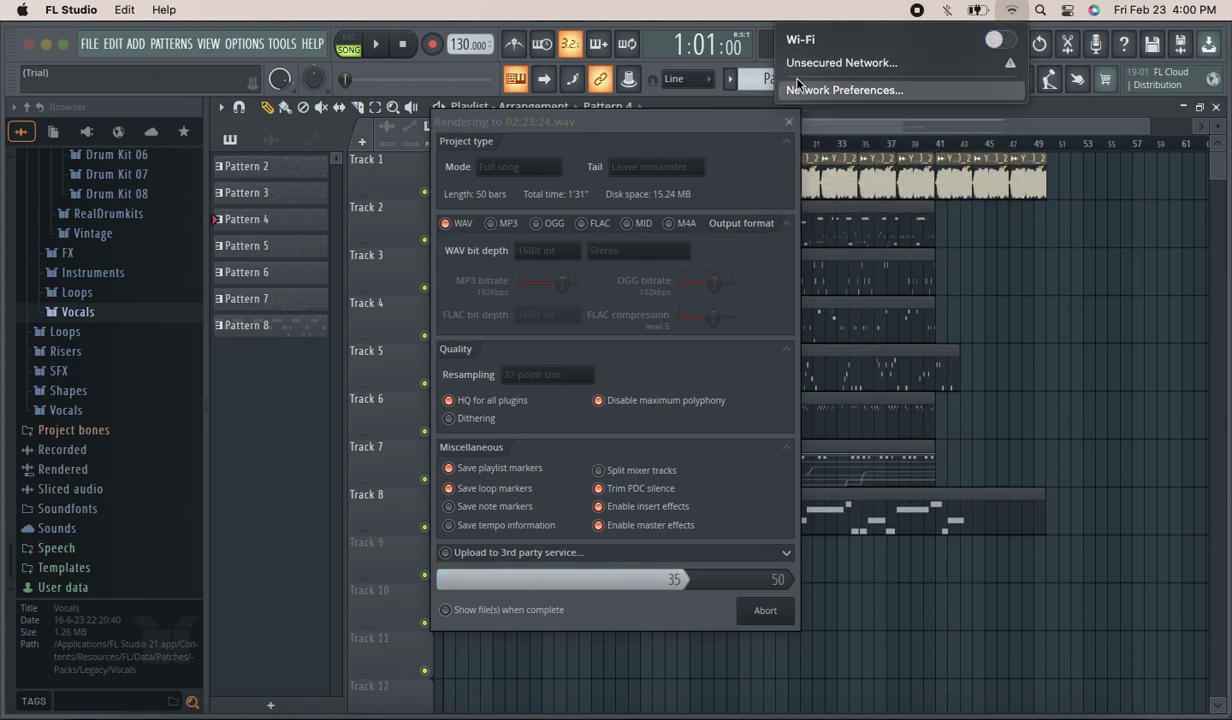
pyautogui.click(885, 9)
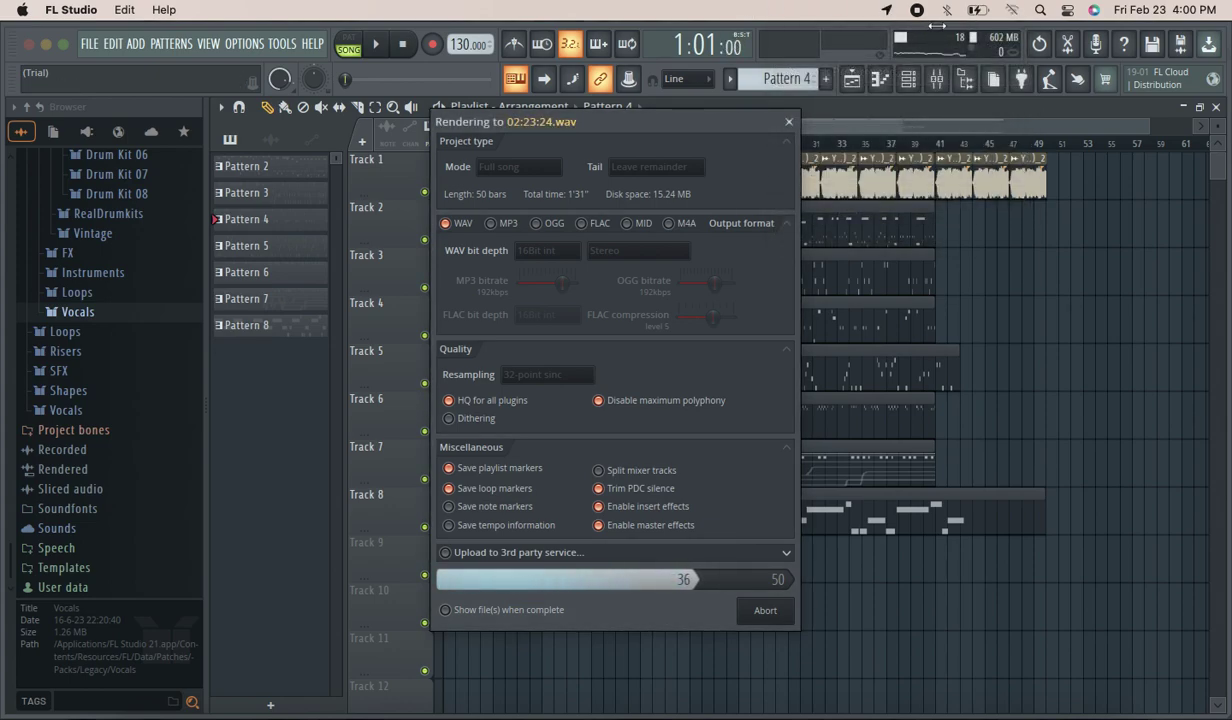